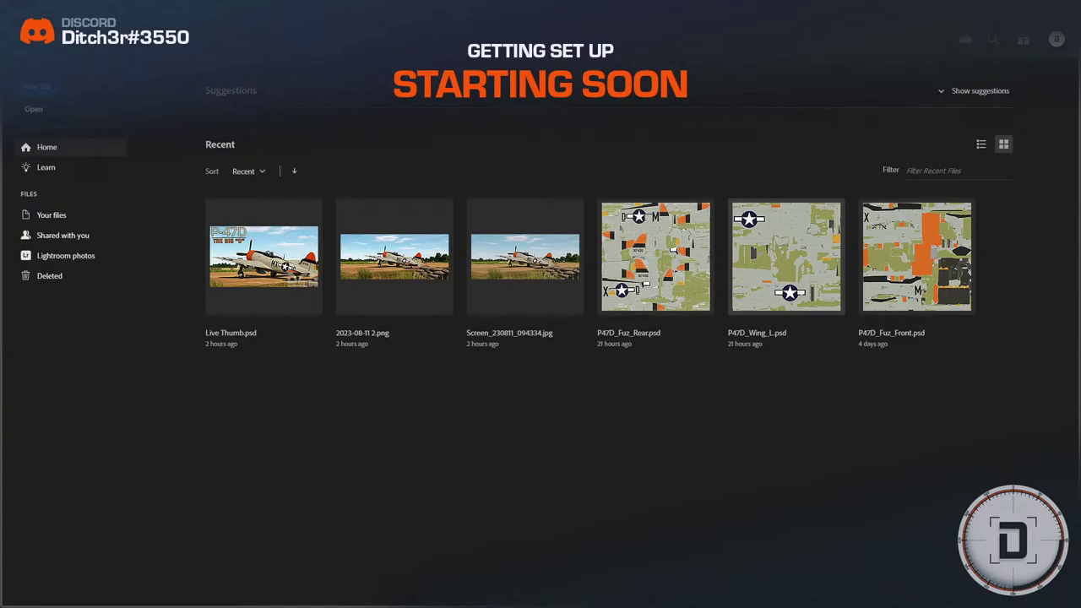
# Open the recent file P47D_Wing_L.psd and switch to ModelViewer with the P-47D model.
pyautogui.click(785, 255)
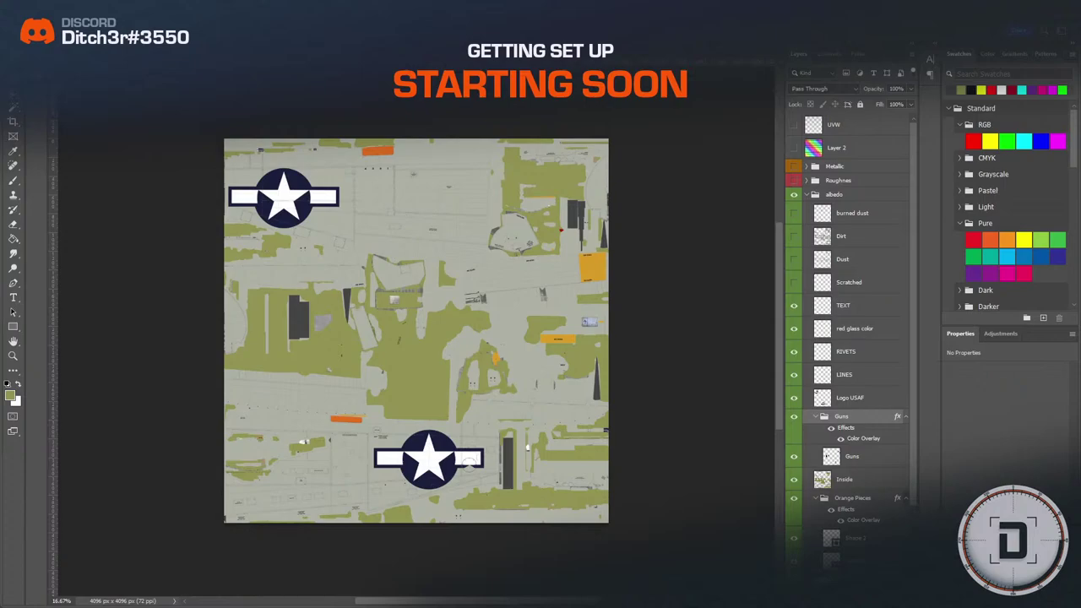
pyautogui.hotkey('alt', 'Tab')
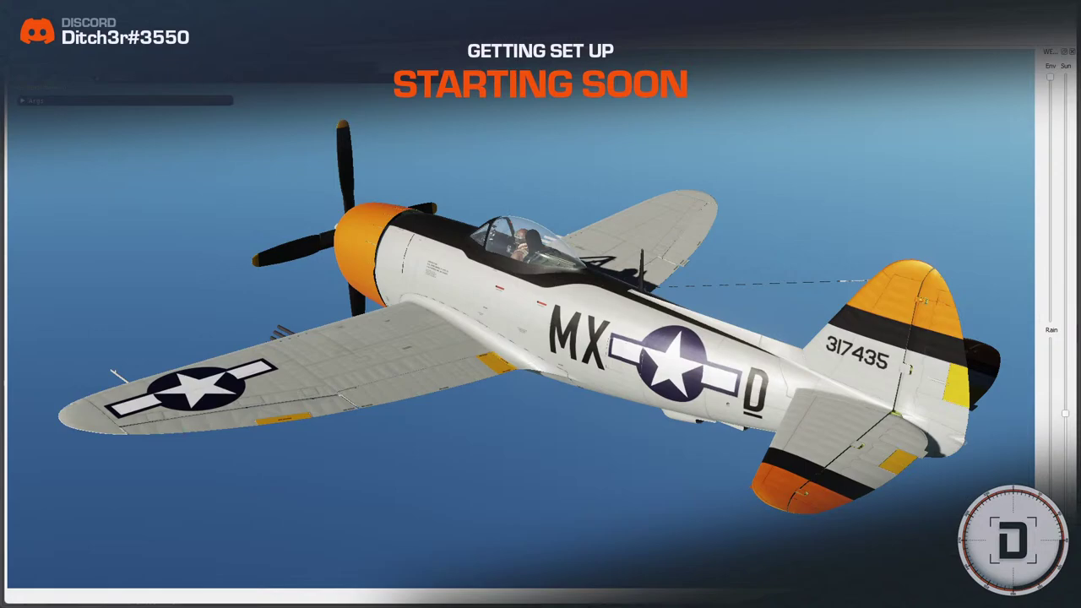
pyautogui.hotkey('alt', 'Tab')
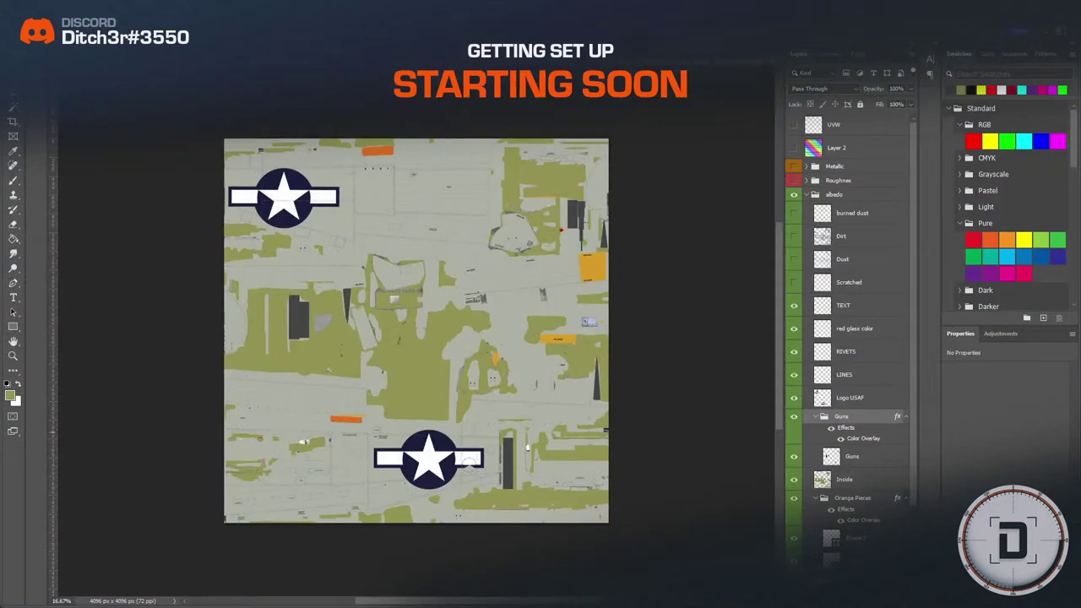
pyautogui.hotkey('alt', 'Tab')
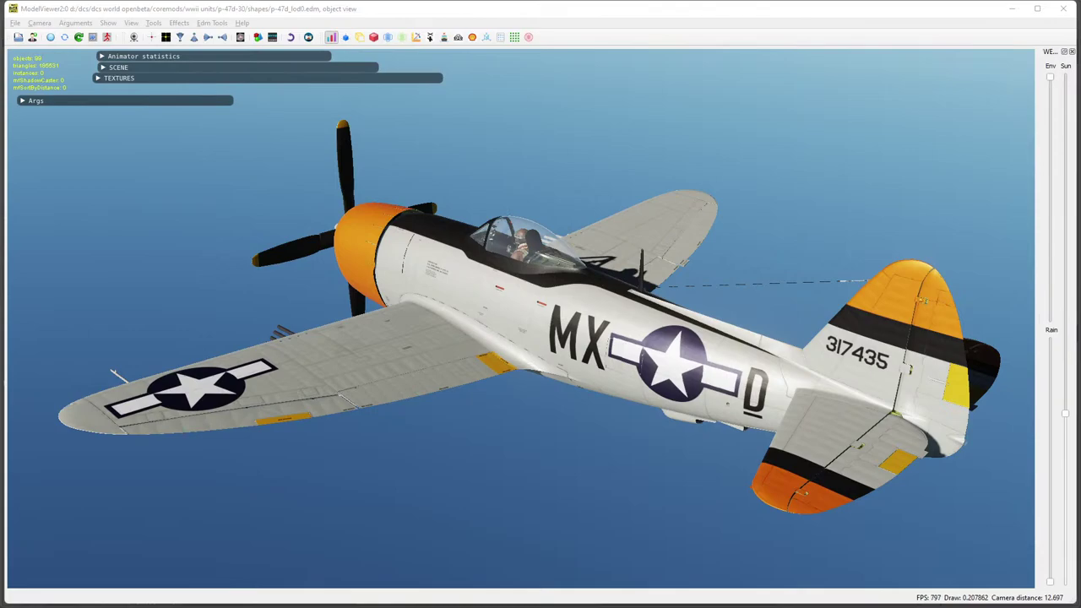
# Examine the P-47D's tail colours and markings up close, comparing full shading with the base-color view.
pyautogui.scroll(-3, 600, 299)
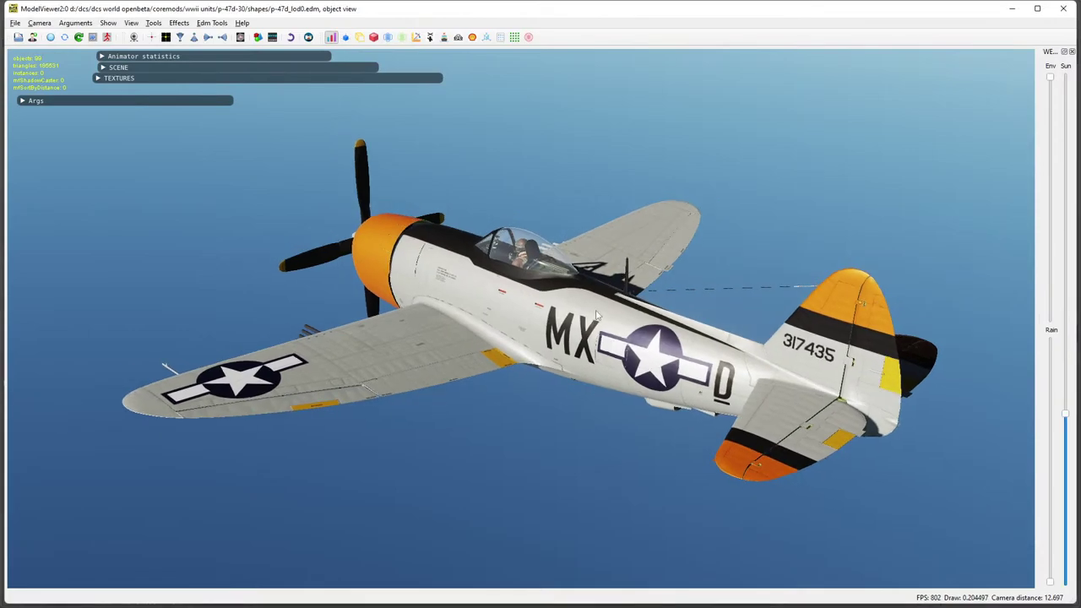
pyautogui.scroll(4, 600, 299)
pyautogui.scroll(-2, 601, 299)
pyautogui.moveTo(602, 304); pyautogui.dragTo(608, 297)
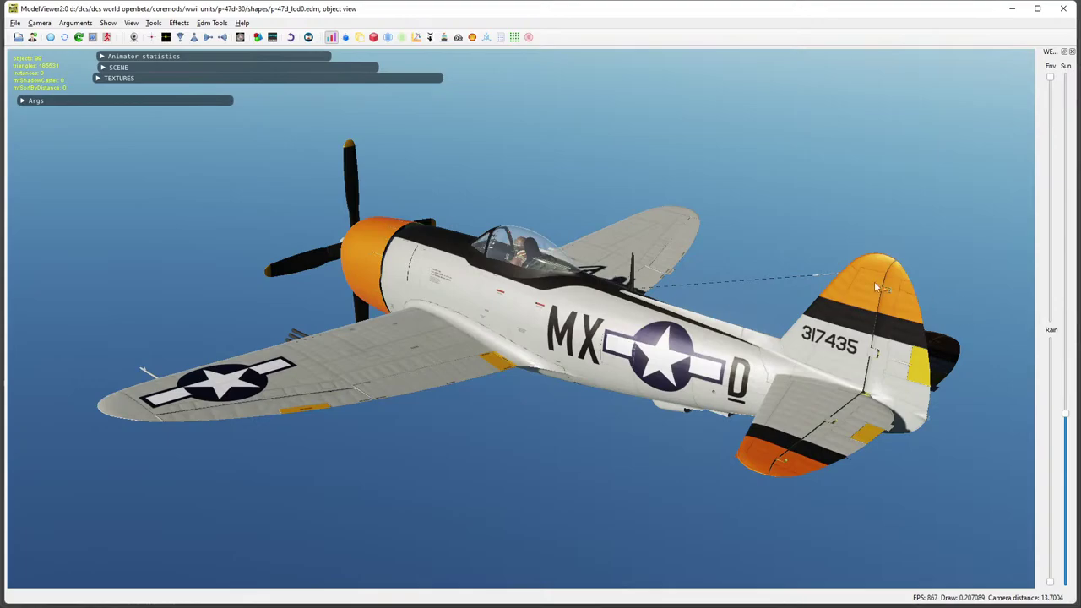
pyautogui.scroll(5, 838, 406)
pyautogui.doubleClick(762, 354)
pyautogui.moveTo(760, 328); pyautogui.dragTo(333, 336)
pyautogui.press('1')
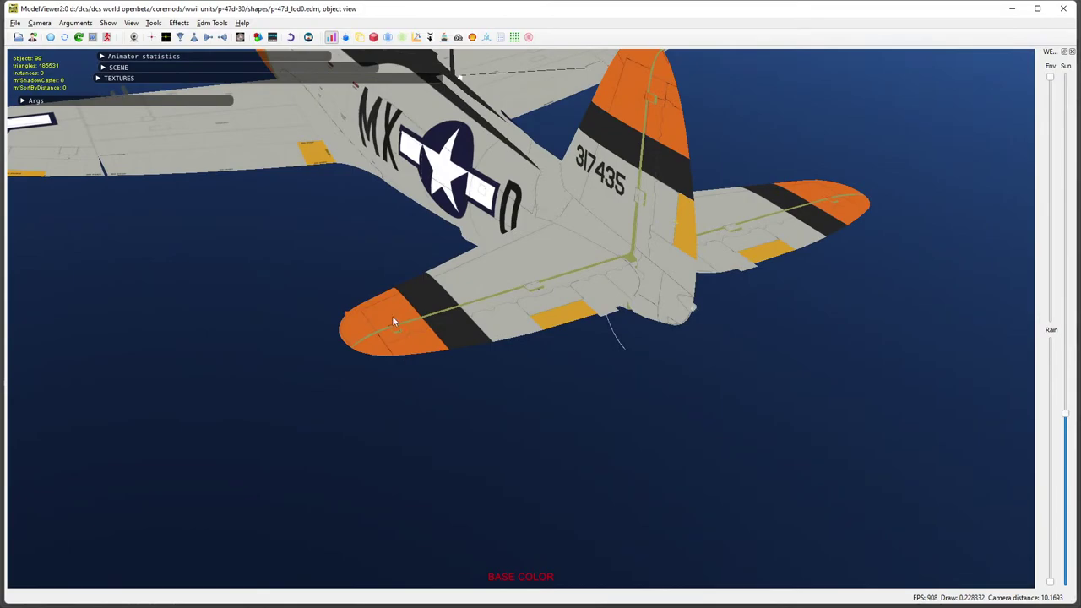
pyautogui.press('1')
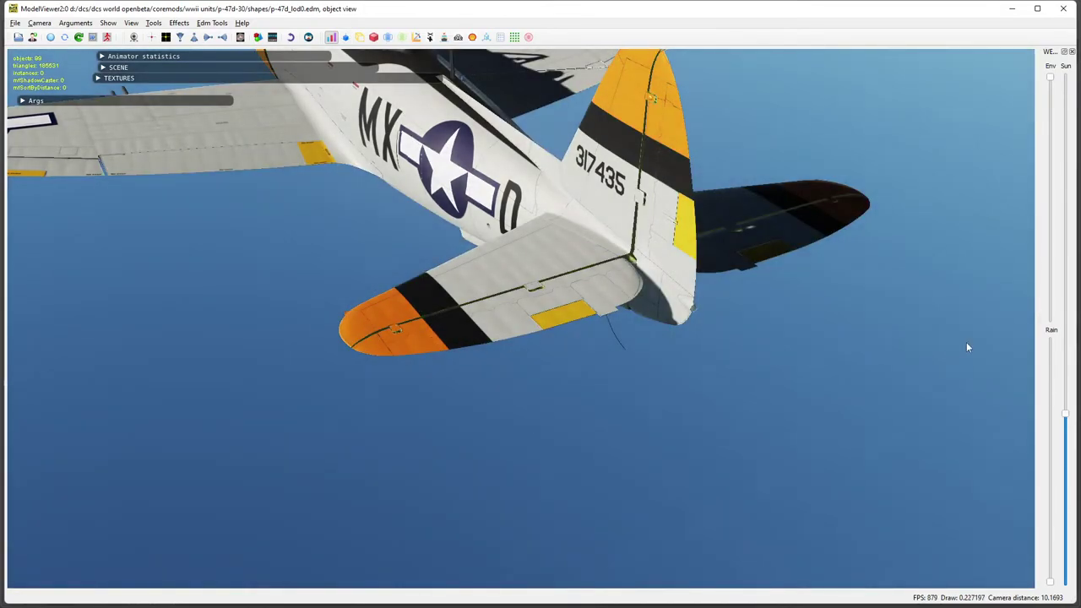
pyautogui.moveTo(784, 264); pyautogui.dragTo(673, 250)
pyautogui.press('2')
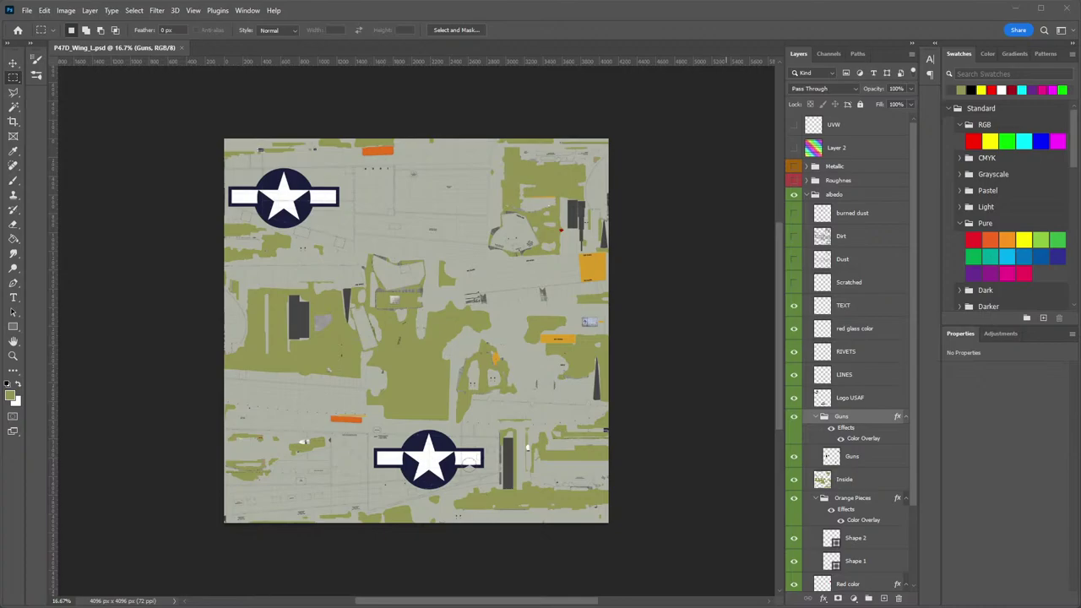
# Open P47D_Fuz_Rear.psd in Photoshop and hide its UVW wireframe layer to reveal the tail artwork.
pyautogui.click(642, 323)
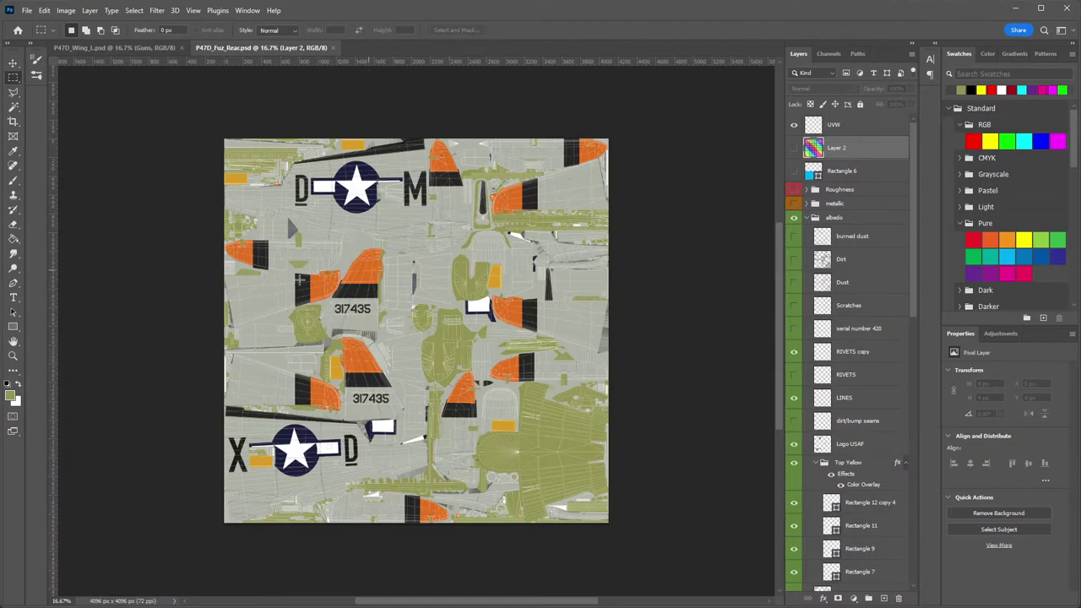
pyautogui.doubleClick(12, 355)
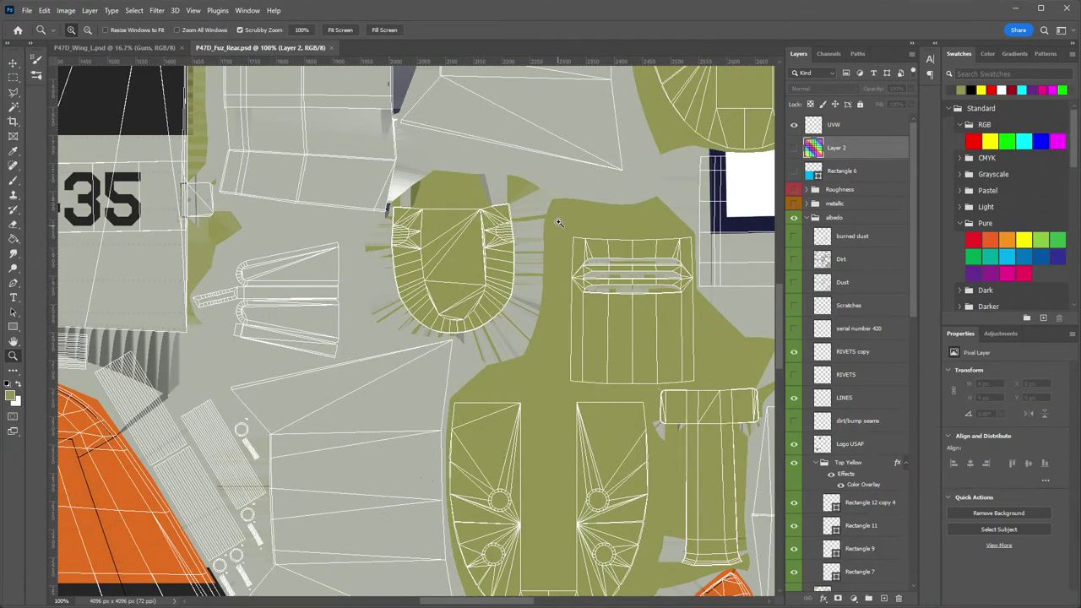
pyautogui.moveTo(565, 188); pyautogui.dragTo(410, 350)
pyautogui.moveTo(566, 282); pyautogui.dragTo(422, 284)
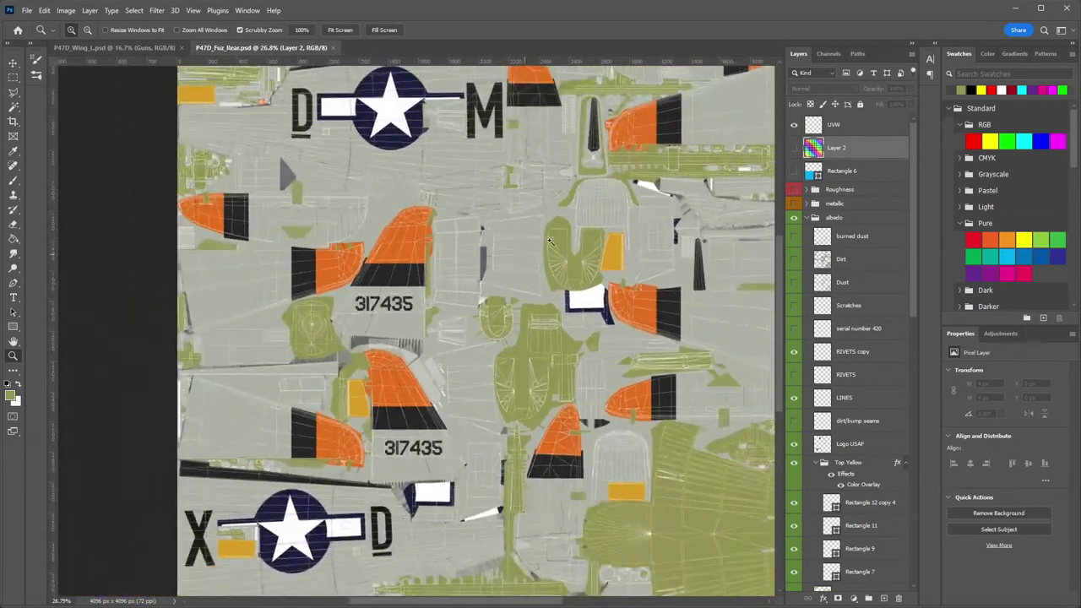
pyautogui.moveTo(760, 119); pyautogui.dragTo(616, 245)
pyautogui.click(793, 124)
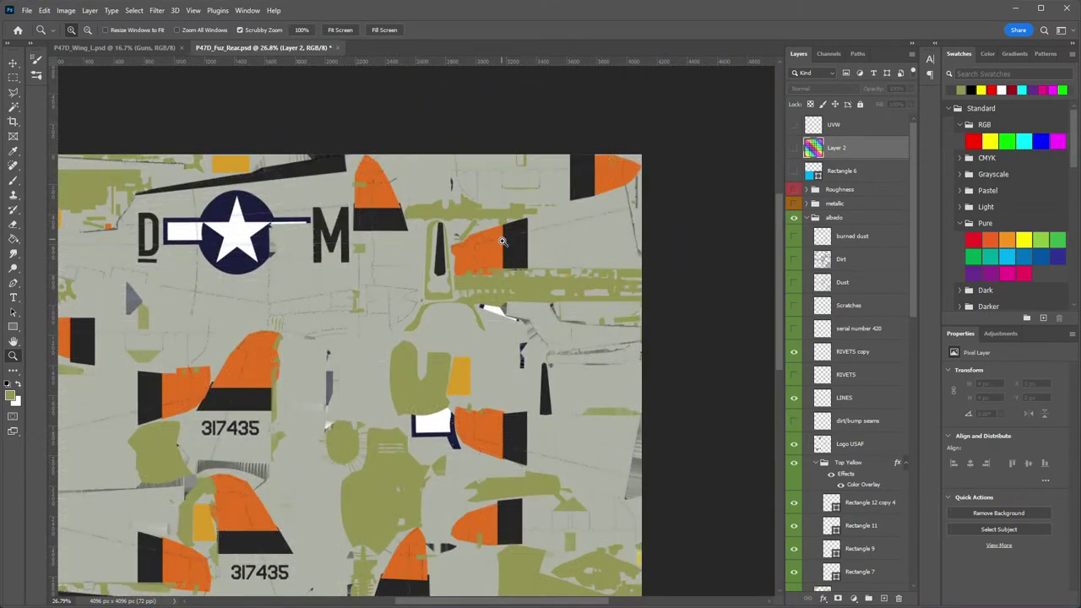
pyautogui.moveTo(297, 361); pyautogui.dragTo(597, 247)
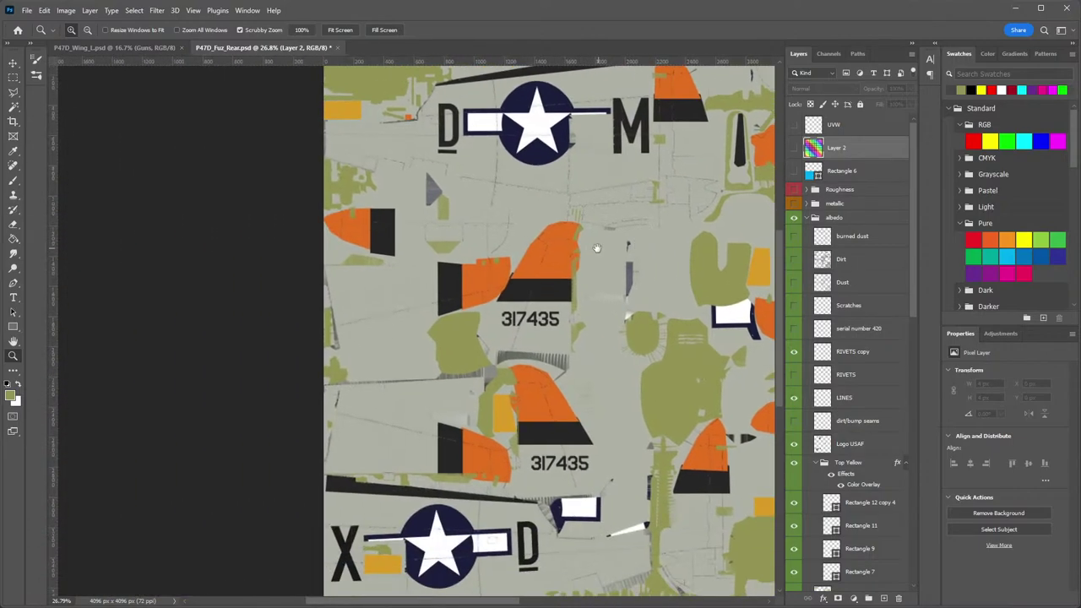
pyautogui.moveTo(474, 282); pyautogui.dragTo(517, 278)
pyautogui.scroll(2, 517, 278)
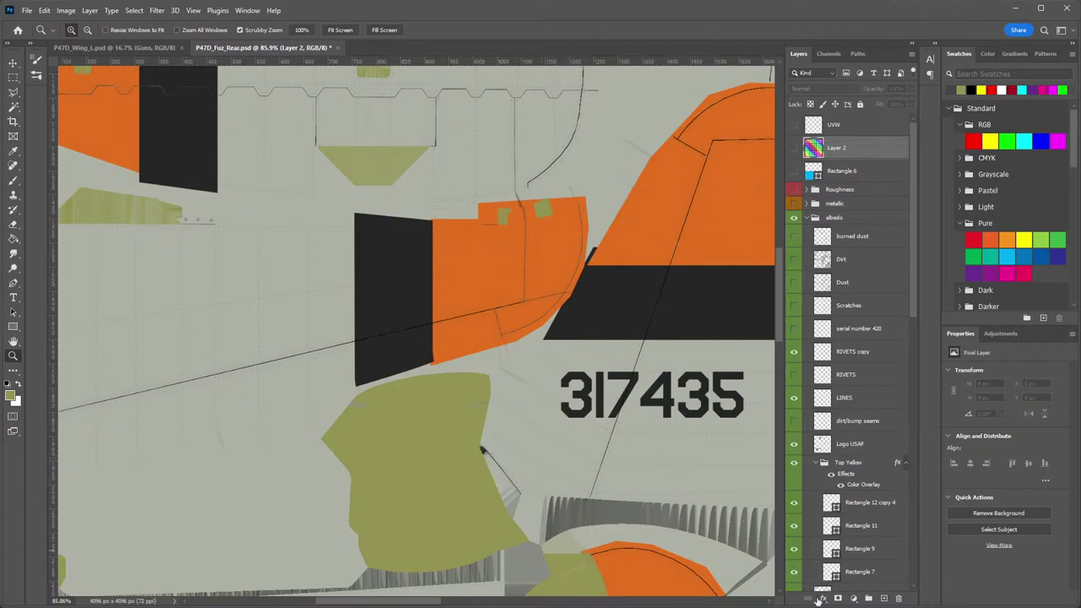
# Switch to ModelViewer and compare the orange tips and black bands on the fin and both stabilizers in base-color view.
pyautogui.hotkey('alt', 'Tab')
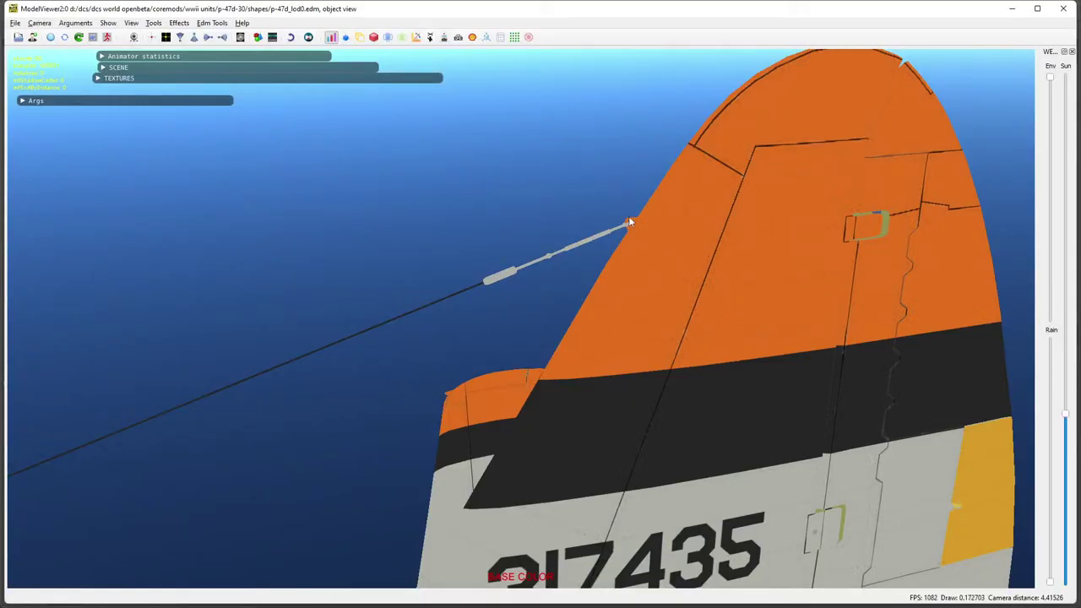
pyautogui.scroll(-3, 521, 357)
pyautogui.moveTo(521, 357); pyautogui.dragTo(619, 405)
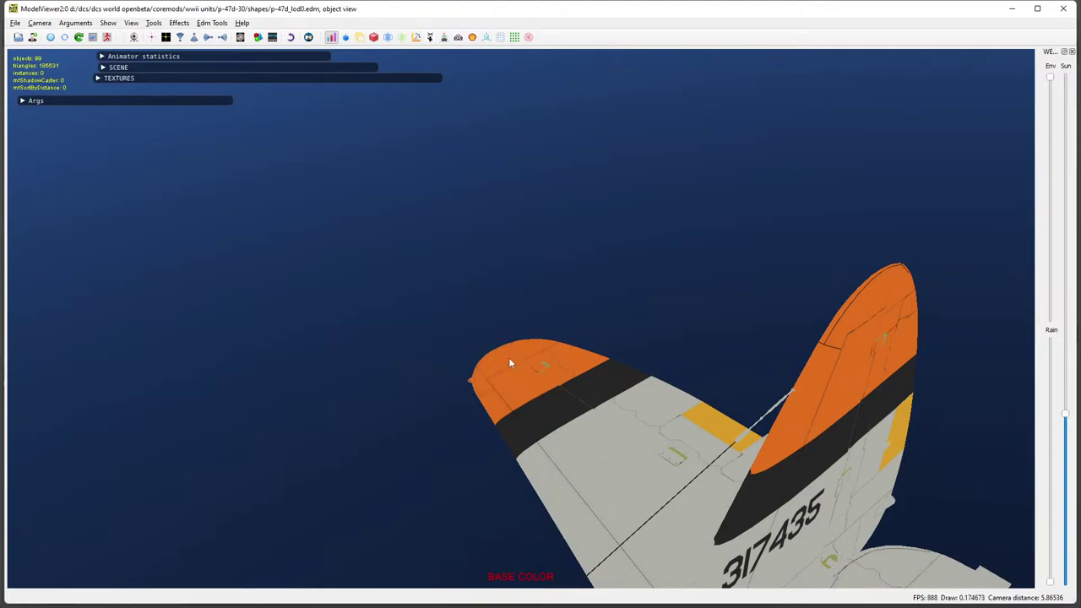
pyautogui.scroll(-1, 509, 359)
pyautogui.moveTo(509, 359); pyautogui.dragTo(549, 347)
pyautogui.scroll(-2, 553, 378)
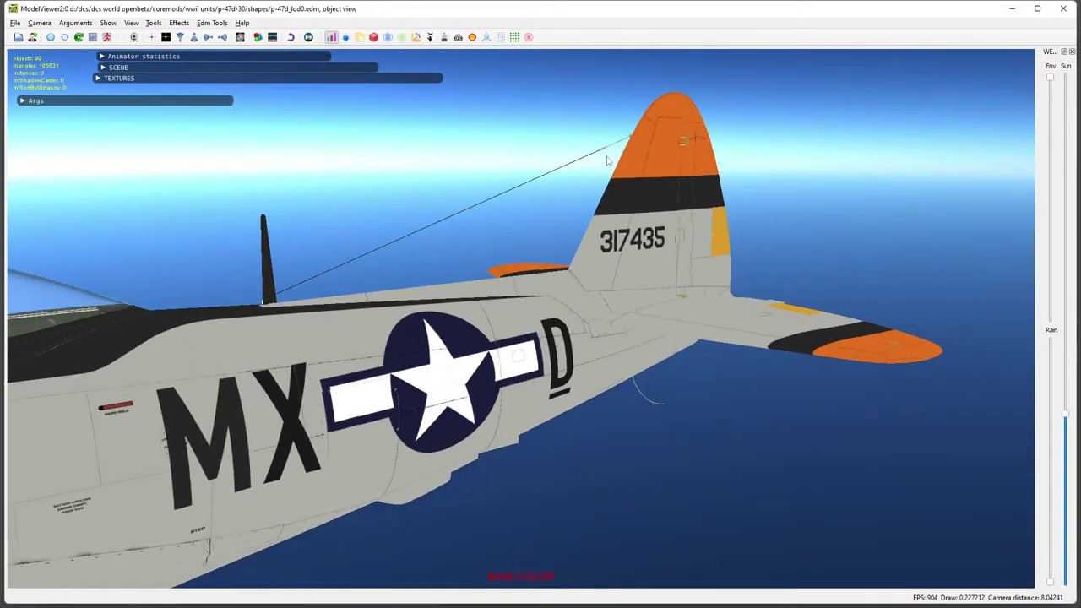
pyautogui.moveTo(630, 136); pyautogui.dragTo(651, 285)
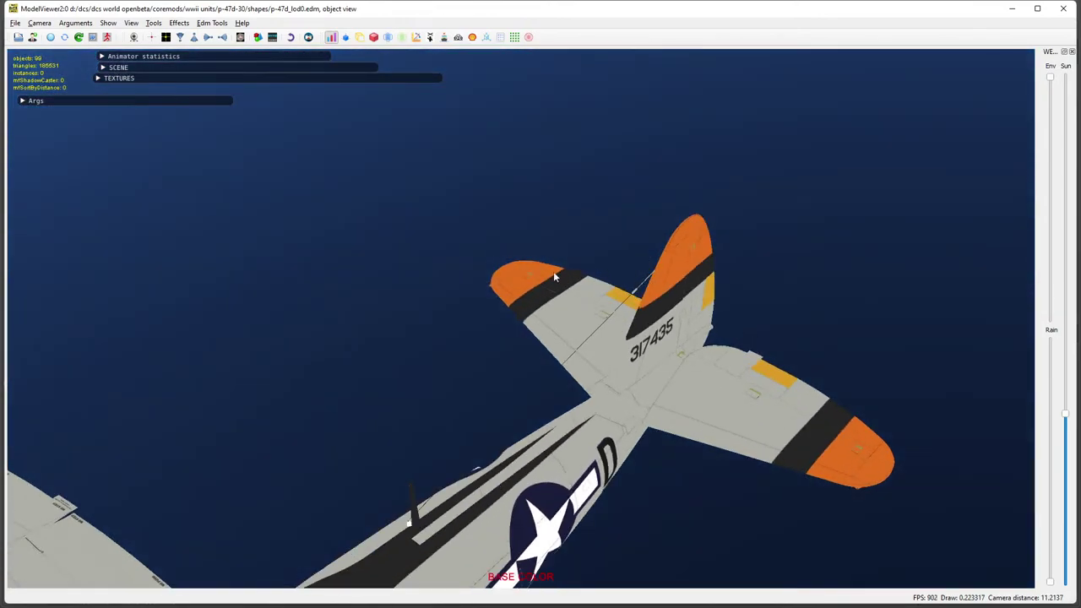
pyautogui.moveTo(877, 458); pyautogui.dragTo(881, 391)
pyautogui.moveTo(693, 333); pyautogui.dragTo(876, 388)
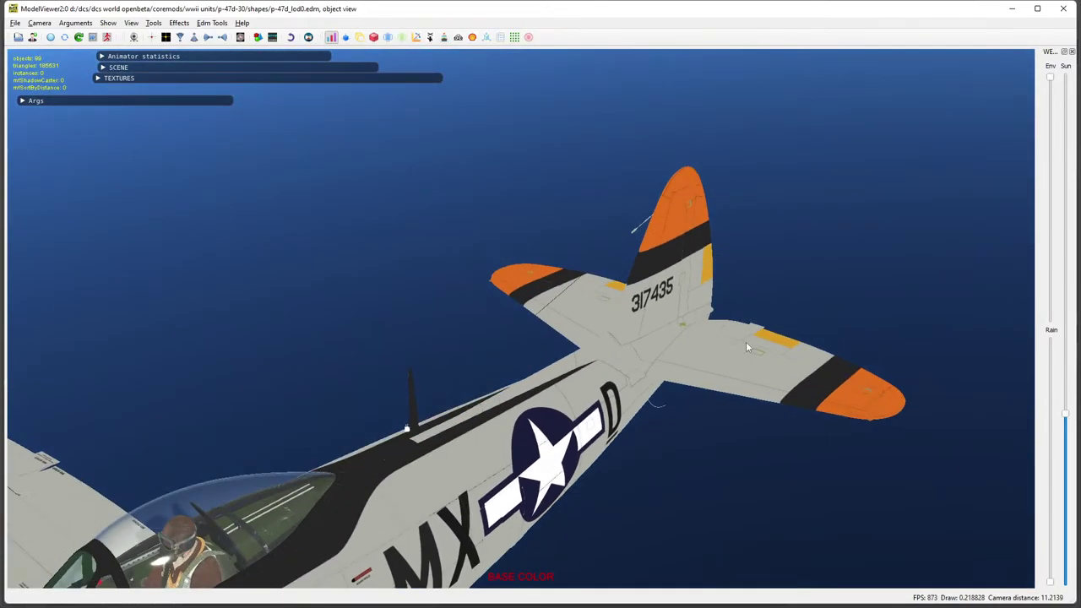
pyautogui.moveTo(745, 344); pyautogui.dragTo(853, 371)
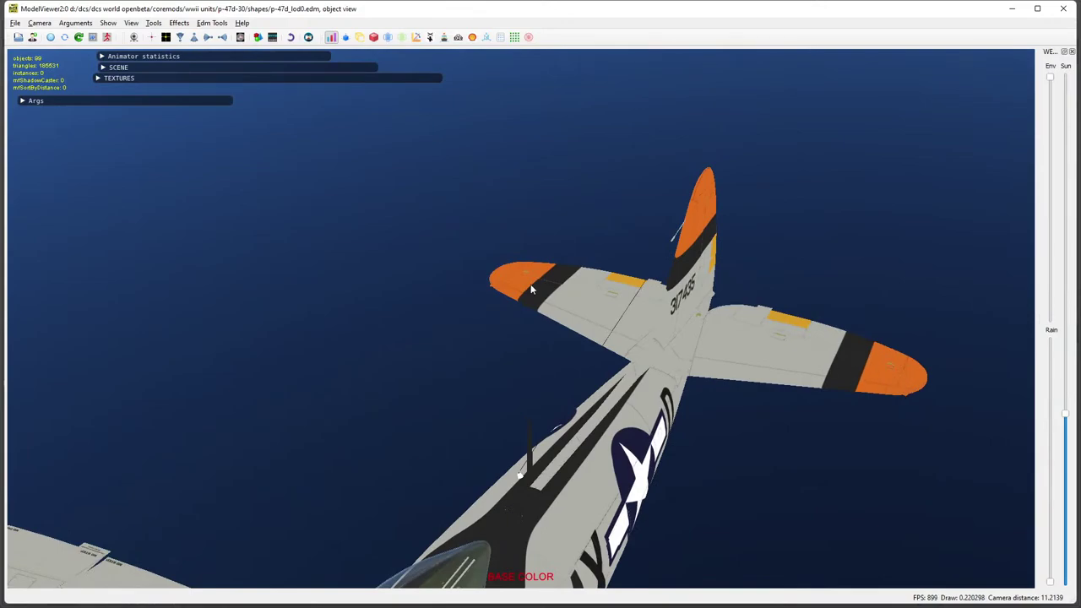
pyautogui.moveTo(532, 290)
pyautogui.mouseDown()
pyautogui.moveTo(584, 321)
pyautogui.moveTo(425, 306)
pyautogui.moveTo(642, 231)
pyautogui.moveTo(591, 246)
pyautogui.moveTo(598, 335)
pyautogui.moveTo(591, 279)
pyautogui.moveTo(617, 245)
pyautogui.moveTo(539, 279)
pyautogui.mouseUp()
# Return to full shading and inspect the rudder trim tab, the wing's gun panel, the wing undersides and the whole aircraft.
pyautogui.press('1')
pyautogui.scroll(5, 541, 280)
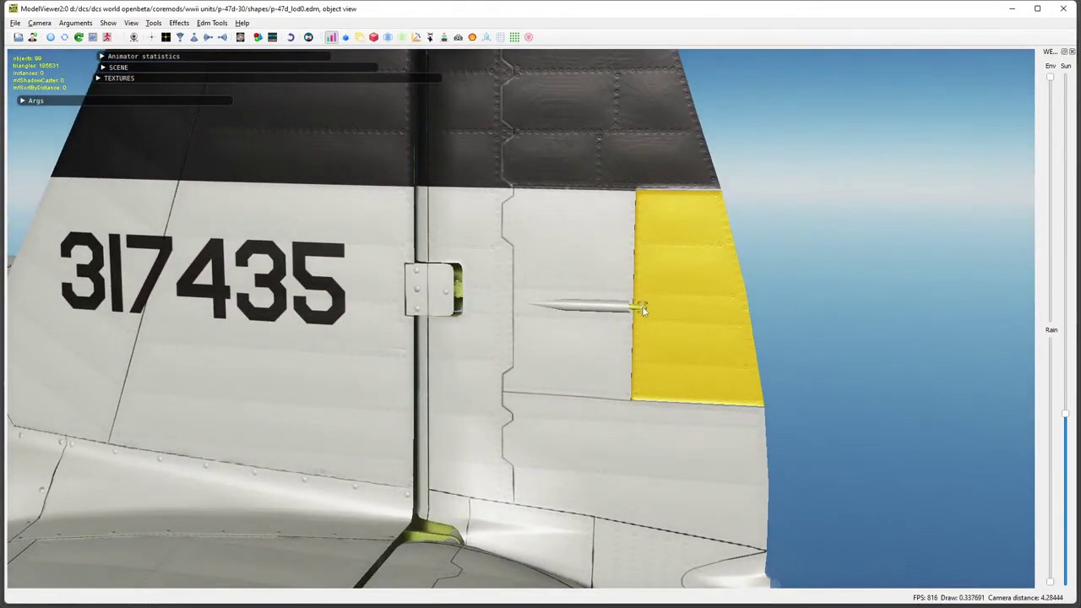
pyautogui.moveTo(645, 302); pyautogui.dragTo(400, 361)
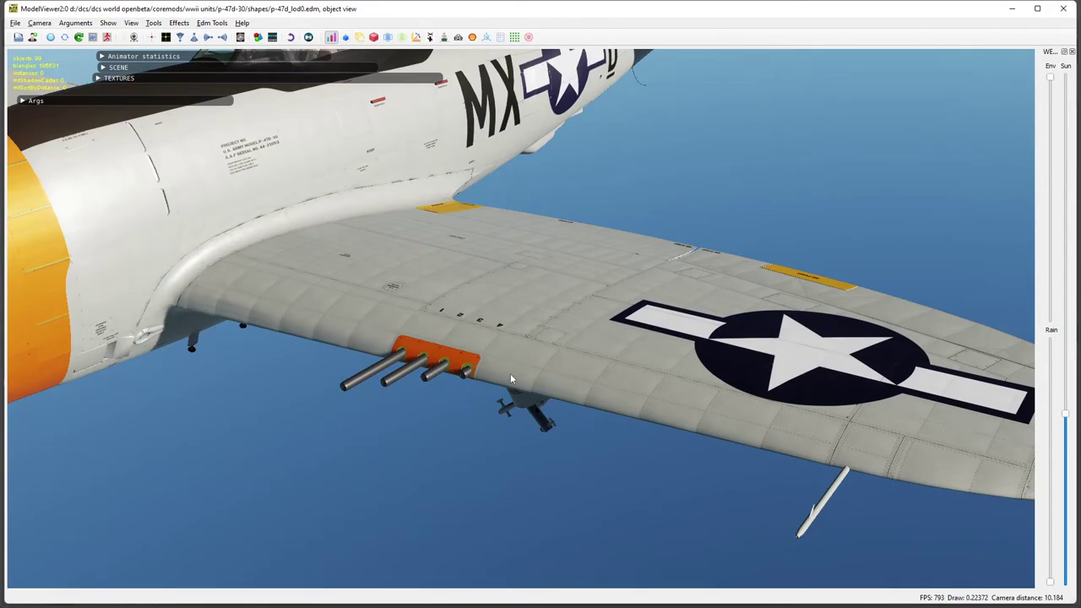
pyautogui.moveTo(595, 326); pyautogui.dragTo(650, 332)
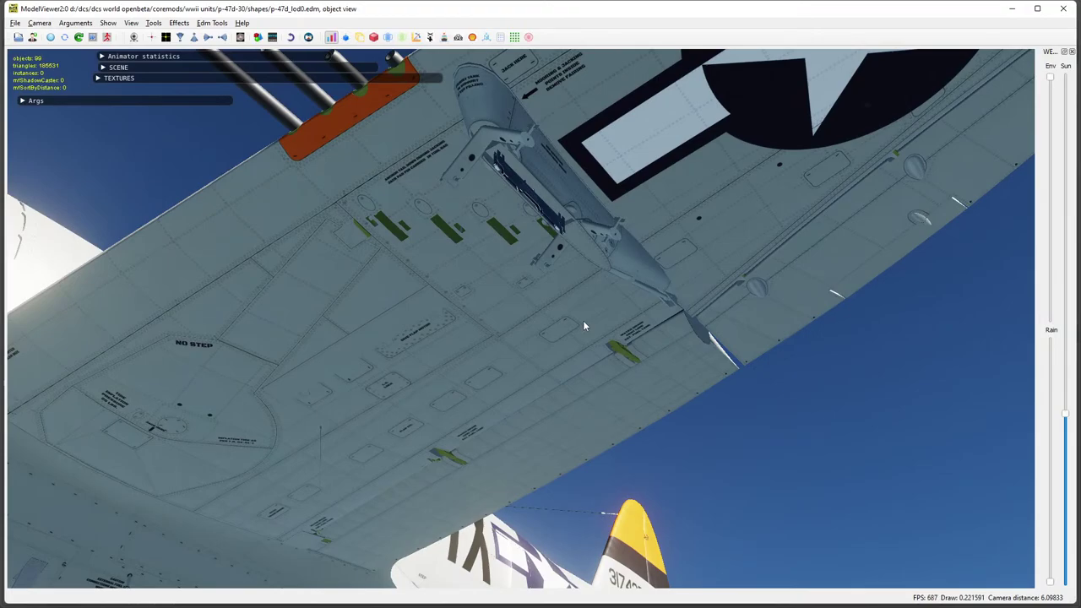
pyautogui.scroll(-3, 446, 340)
pyautogui.moveTo(445, 339); pyautogui.dragTo(604, 315)
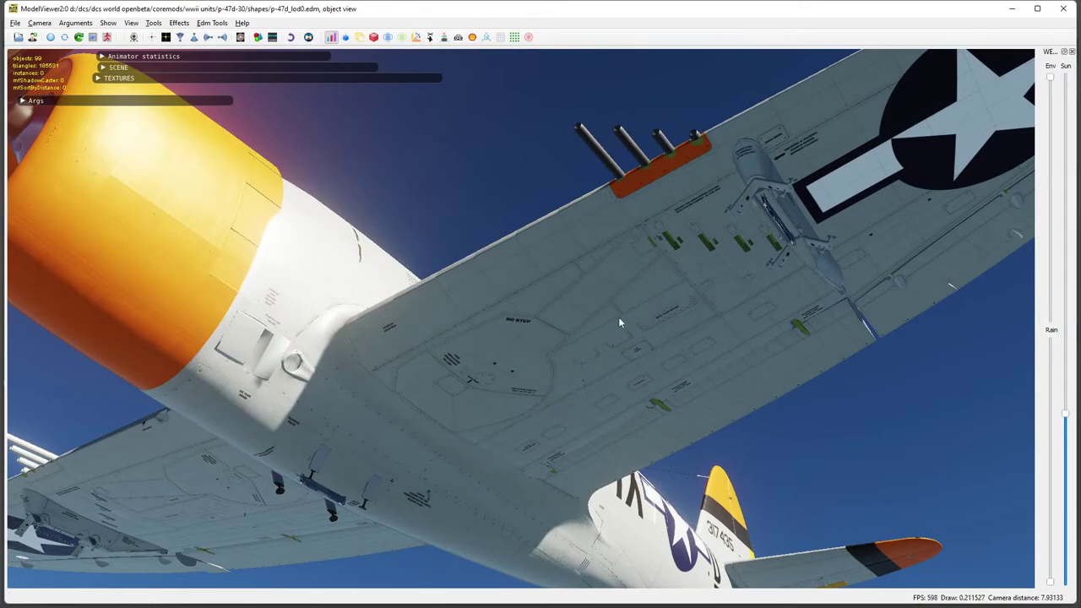
pyautogui.moveTo(606, 284); pyautogui.dragTo(739, 272)
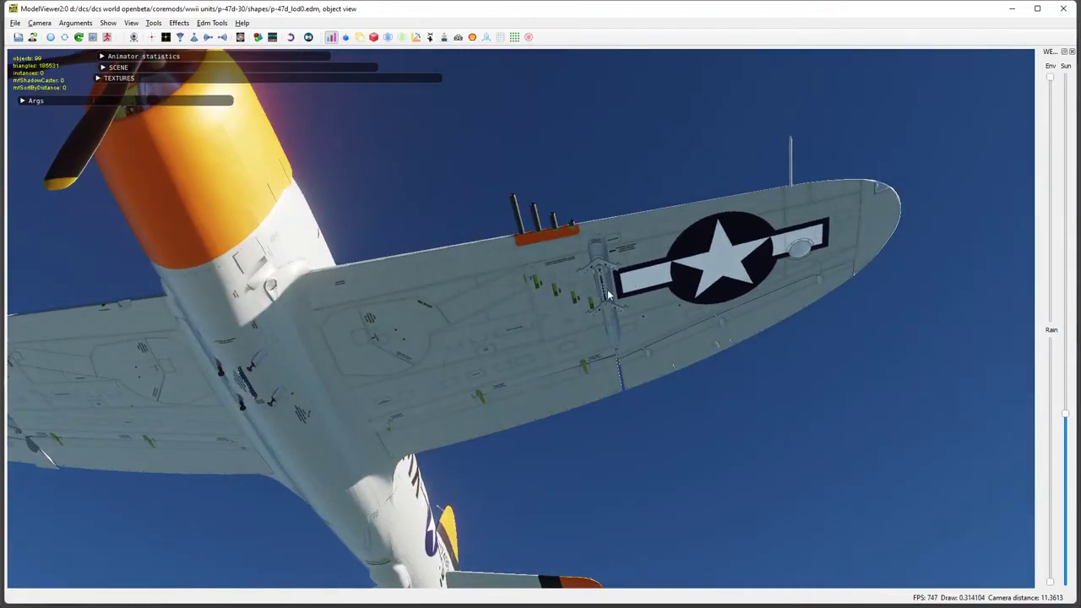
pyautogui.moveTo(609, 296); pyautogui.dragTo(670, 229)
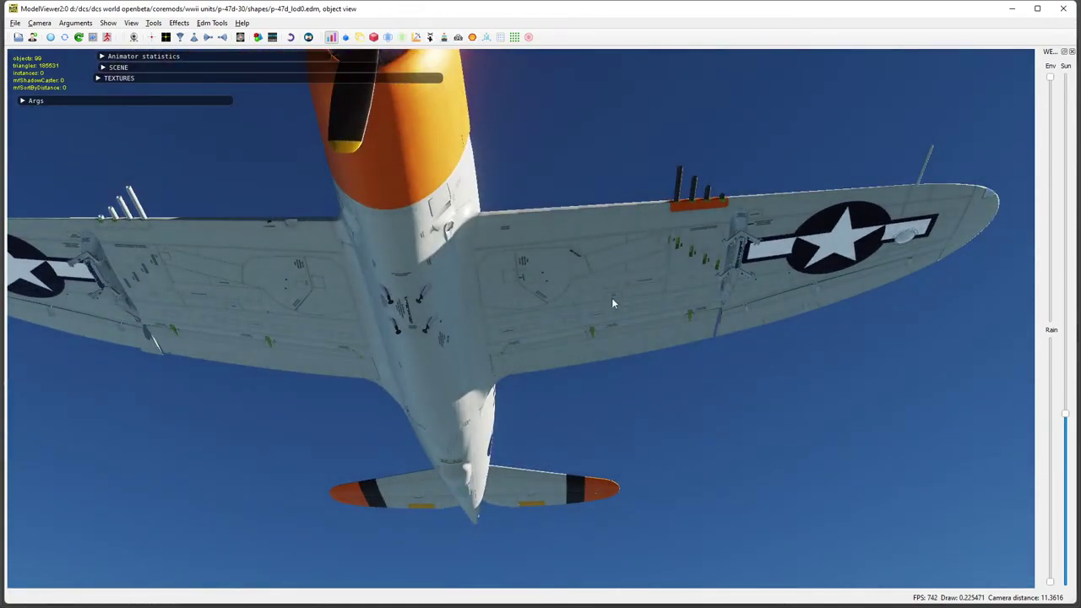
pyautogui.moveTo(573, 298); pyautogui.dragTo(260, 293)
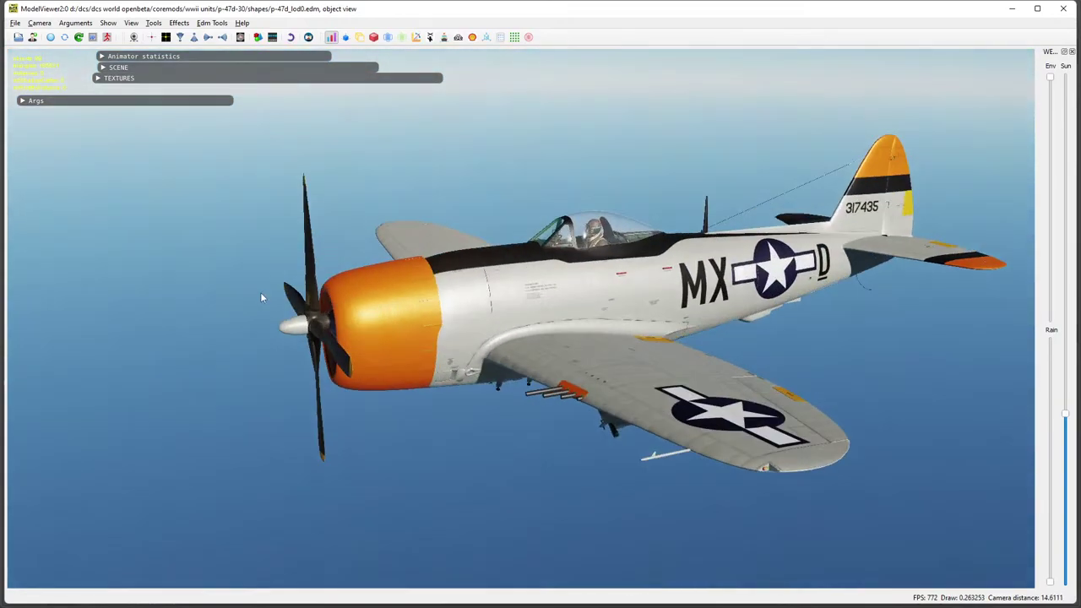
pyautogui.moveTo(469, 310); pyautogui.dragTo(524, 296)
pyautogui.moveTo(411, 307); pyautogui.dragTo(743, 262)
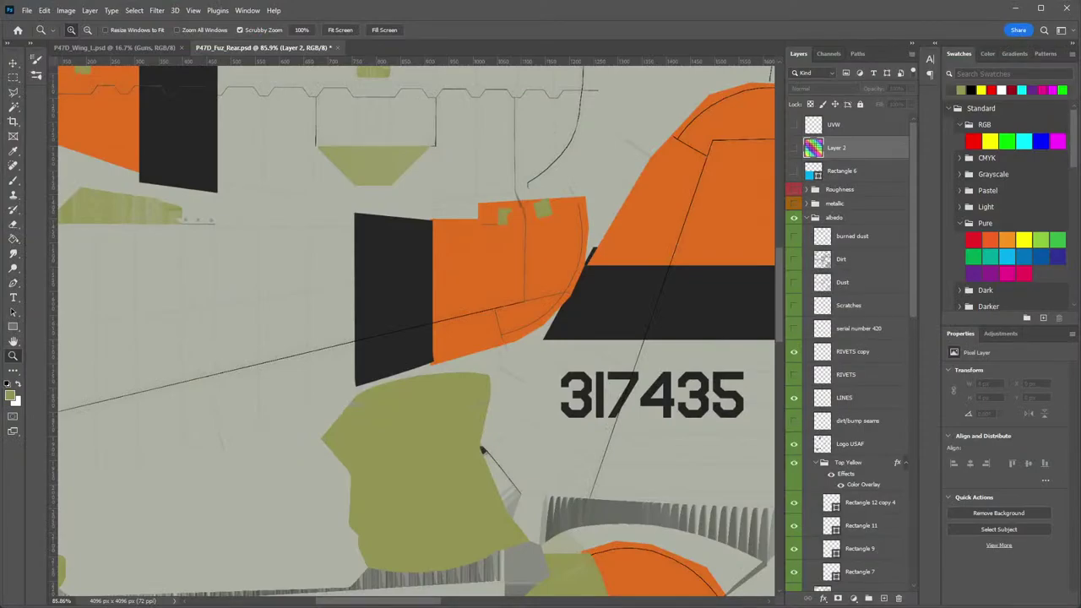
# Open P47D_Wing_R.psd in Photoshop and show its UVW wireframe layer over the wing texture.
pyautogui.click(160, 48)
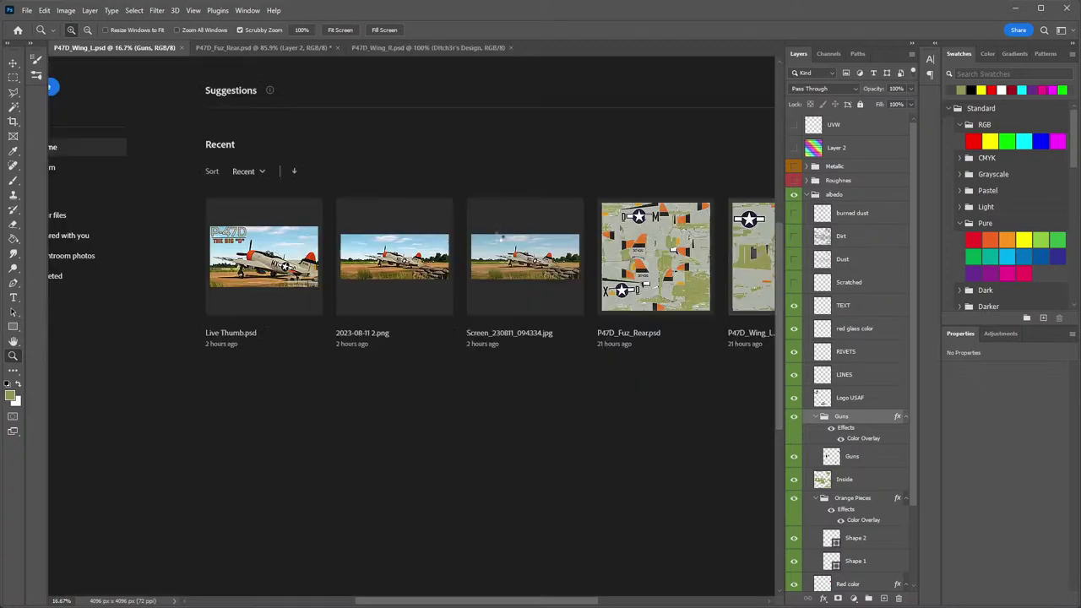
pyautogui.click(490, 242)
pyautogui.click(794, 125)
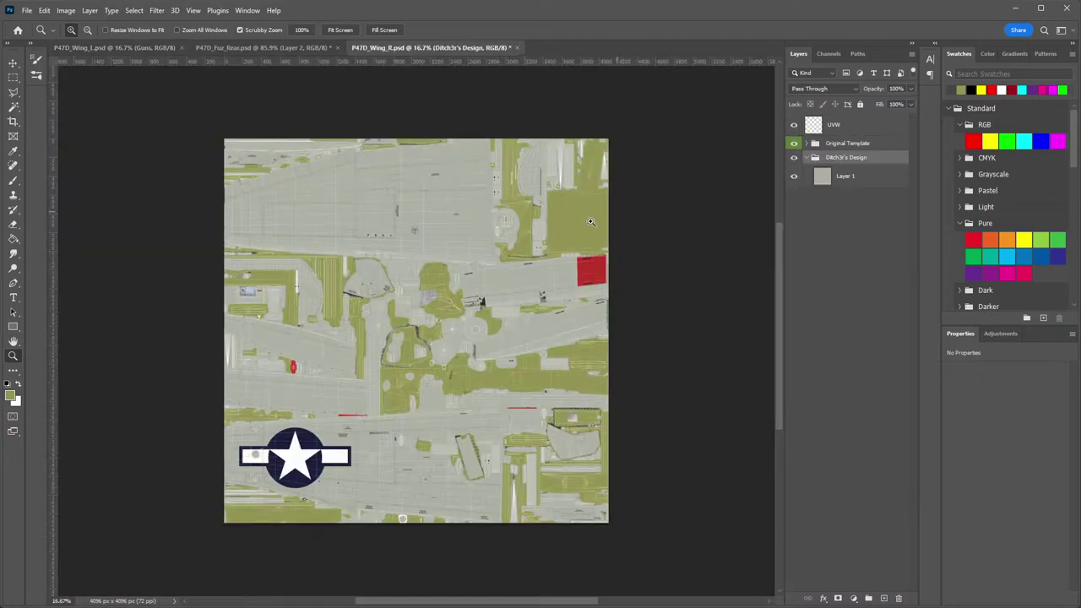
pyautogui.moveTo(437, 284); pyautogui.dragTo(466, 290)
pyautogui.moveTo(467, 291); pyautogui.dragTo(512, 145)
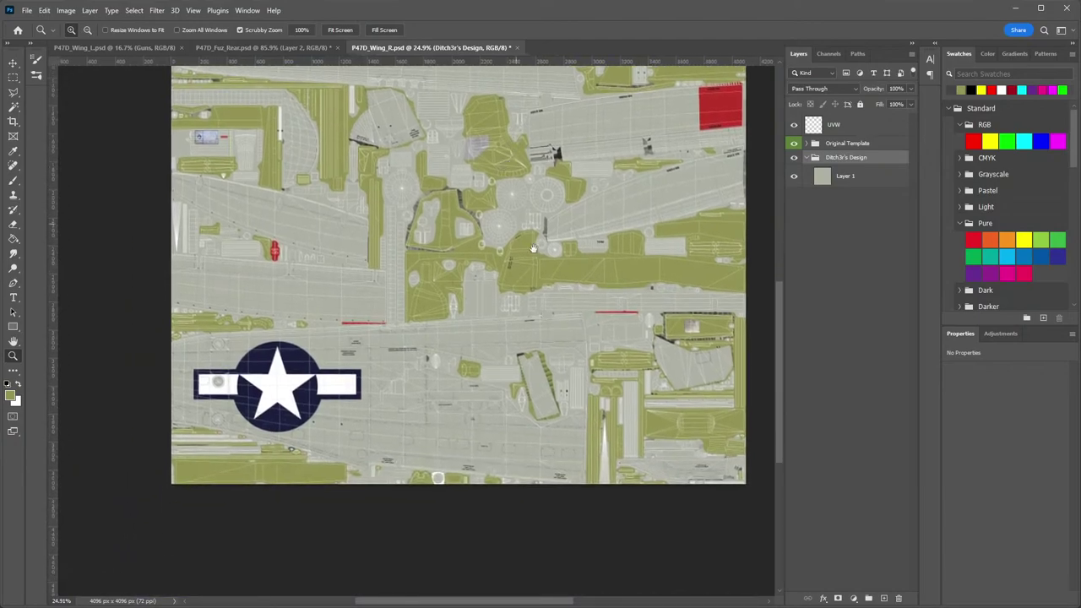
pyautogui.moveTo(618, 308); pyautogui.dragTo(492, 465)
pyautogui.moveTo(529, 260); pyautogui.dragTo(520, 382)
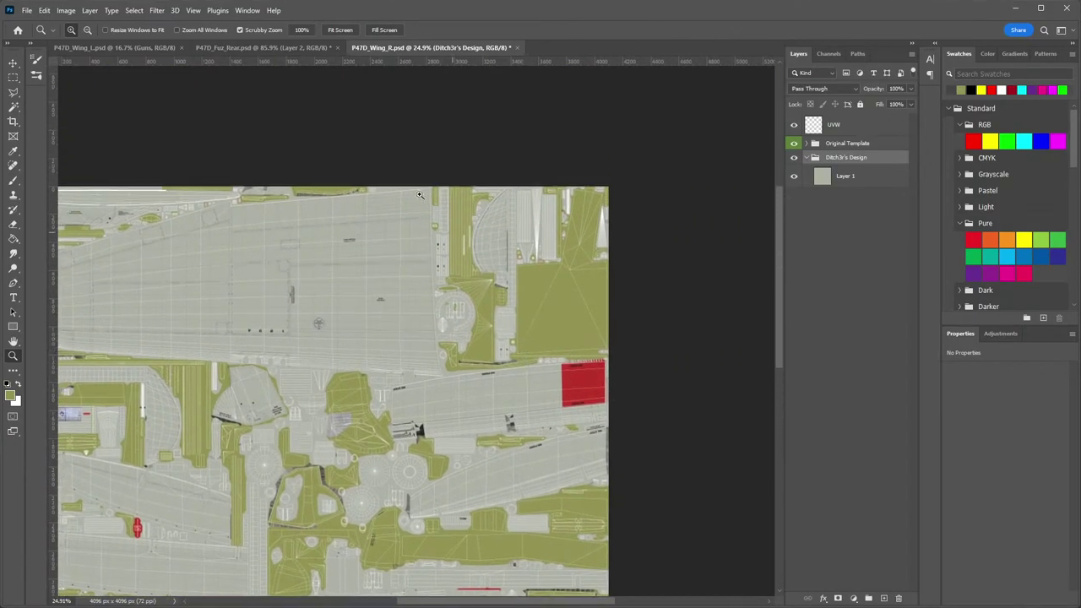
# Close P47D_Fuz_Rear.psd and save its changes.
pyautogui.click(283, 48)
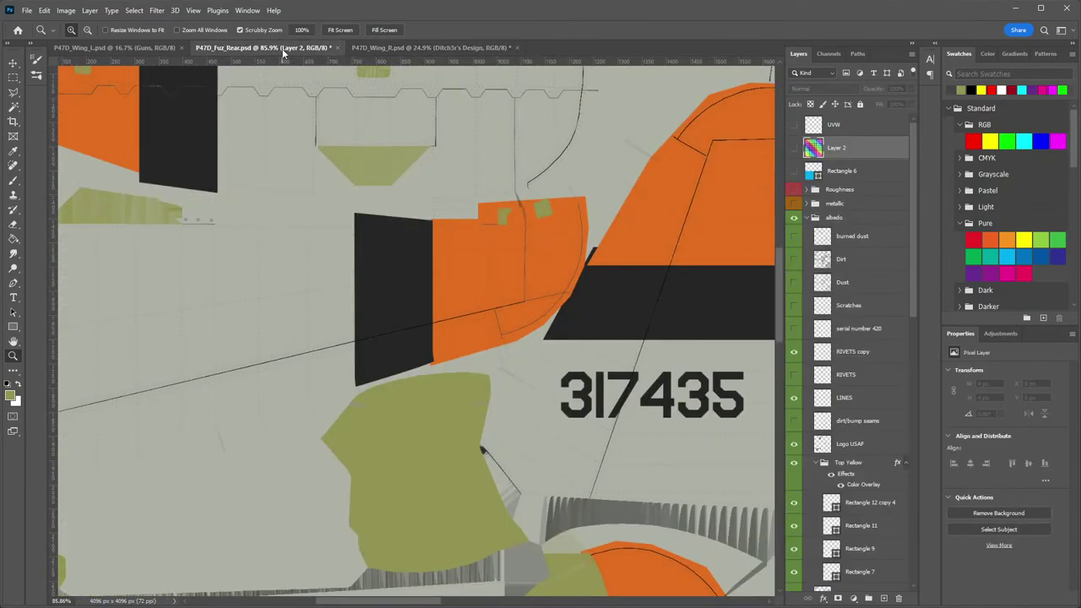
pyautogui.click(332, 48)
pyautogui.click(496, 230)
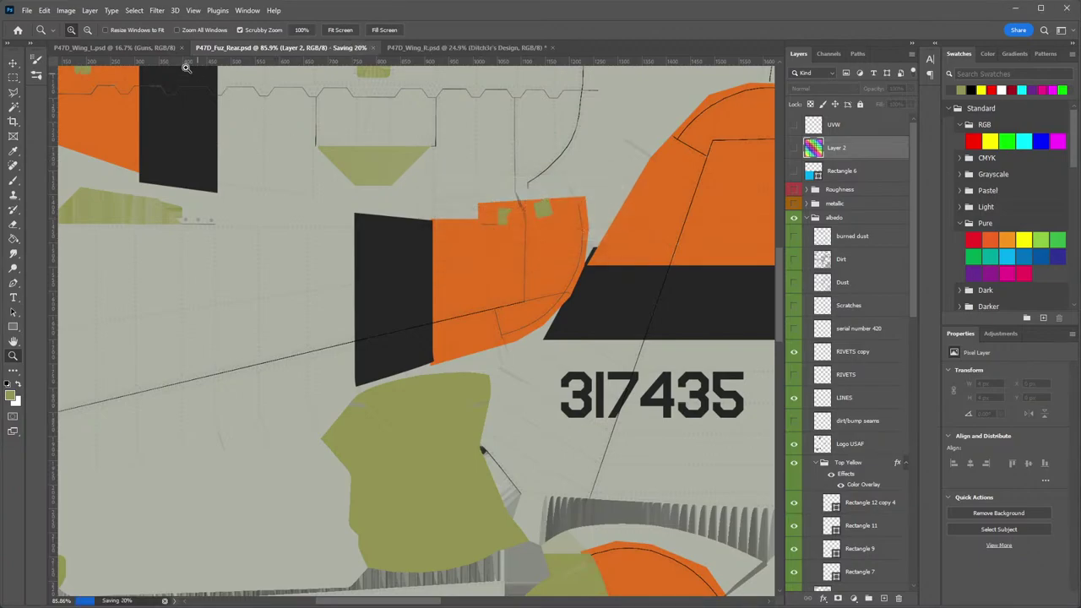
# Copy the Guns layer group from P47D_Wing_L.psd into the Ditch3r's Design group of P47D_Wing_R.psd, above Layer 1.
pyautogui.click(136, 47)
pyautogui.moveTo(550, 308); pyautogui.dragTo(555, 279)
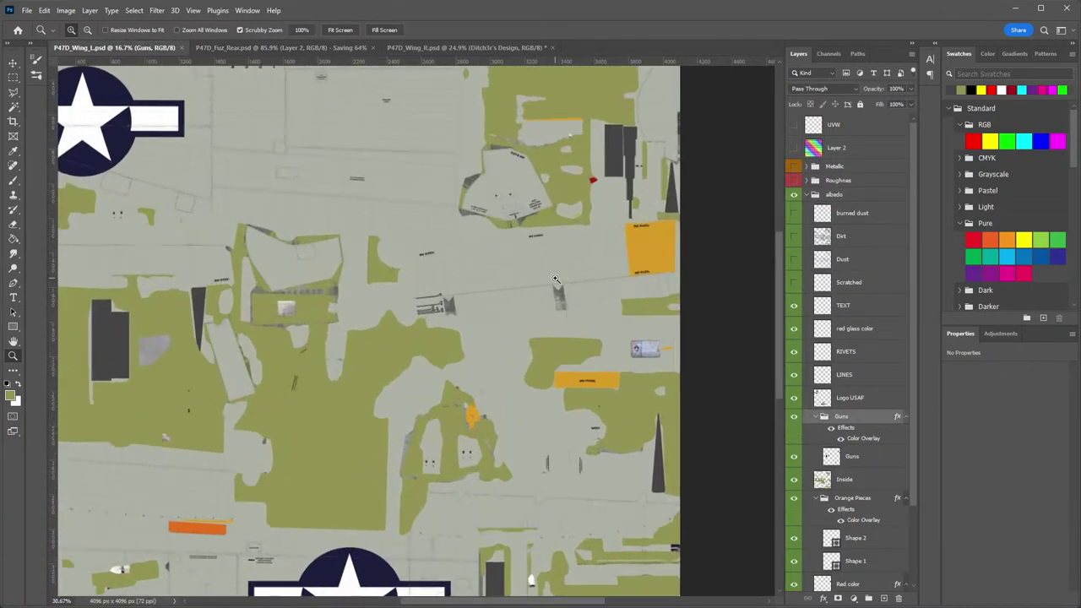
pyautogui.click(313, 46)
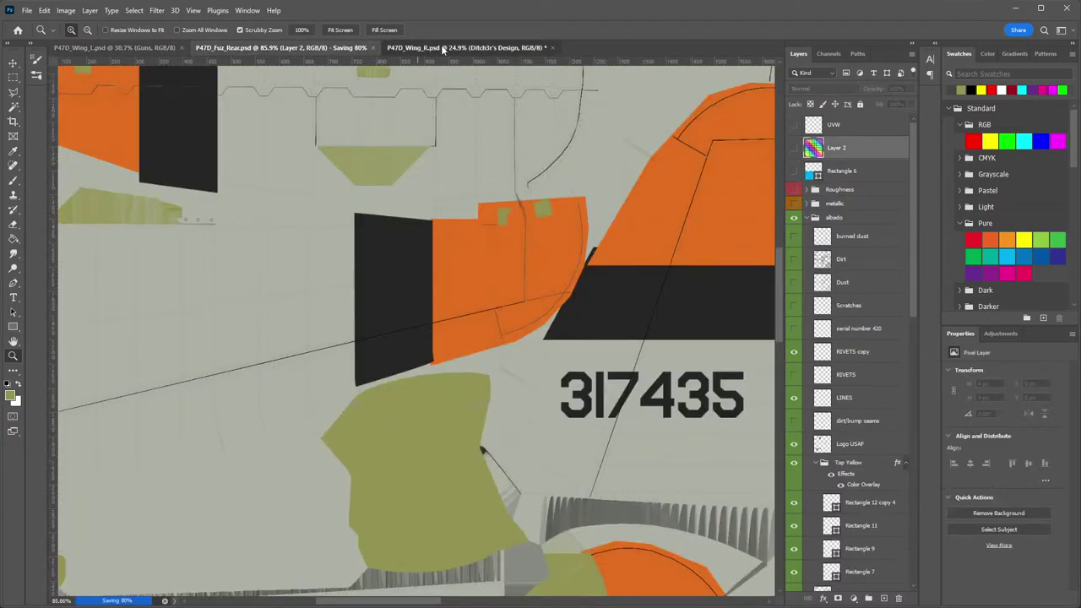
pyautogui.moveTo(607, 116); pyautogui.dragTo(523, 279)
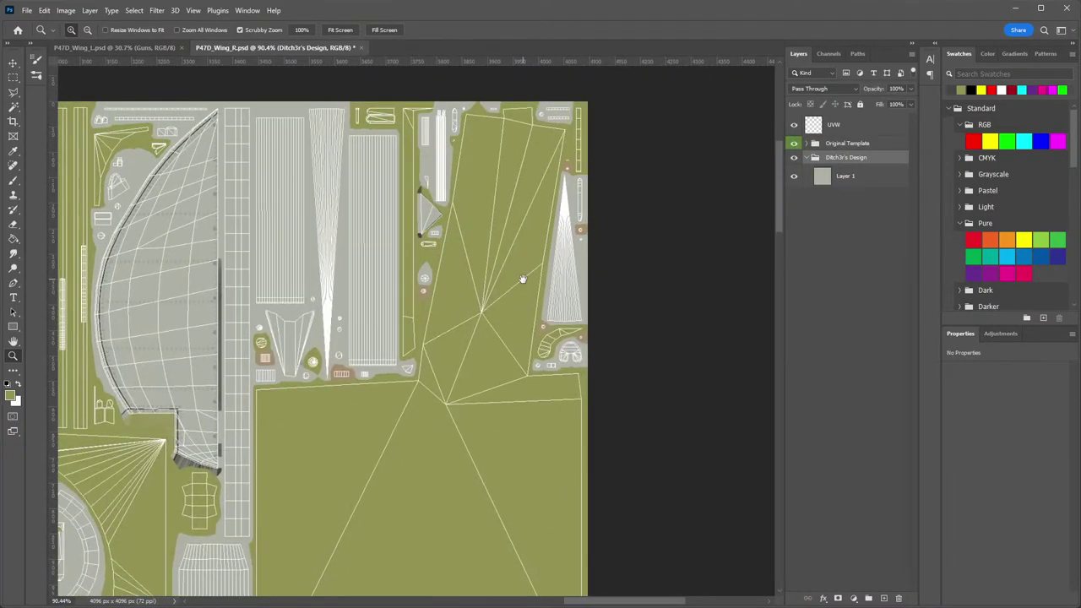
pyautogui.click(126, 47)
pyautogui.scroll(-3, 845, 447)
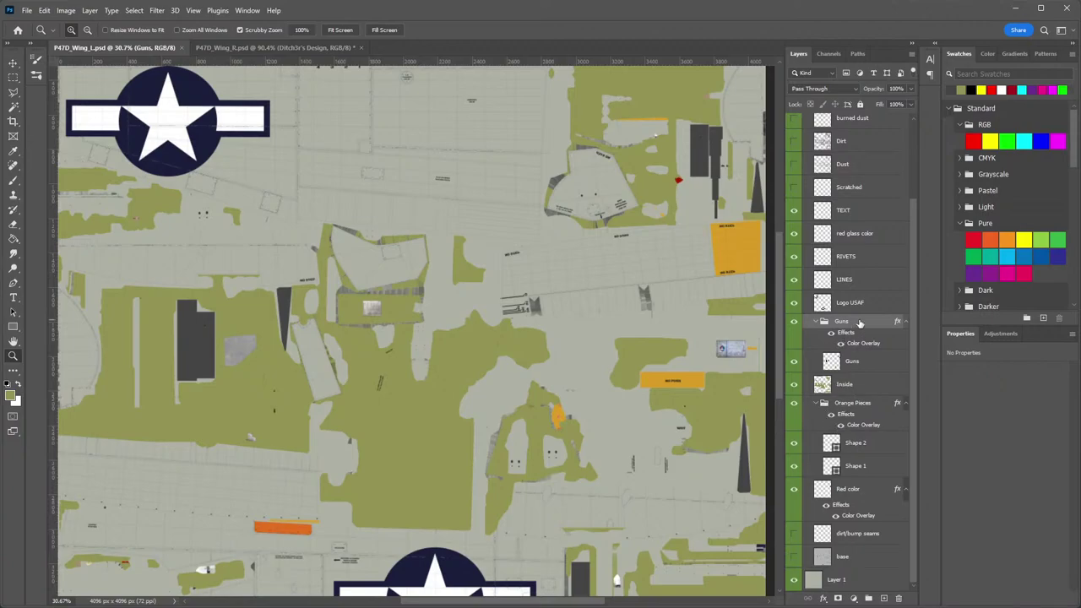
pyautogui.click(270, 47)
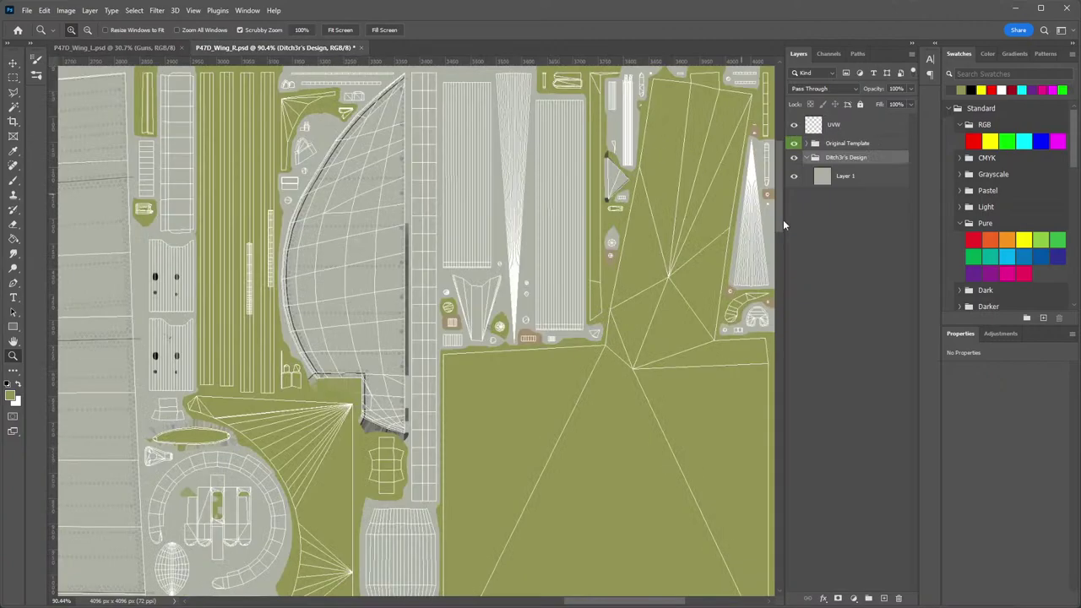
pyautogui.moveTo(865, 176); pyautogui.dragTo(867, 179)
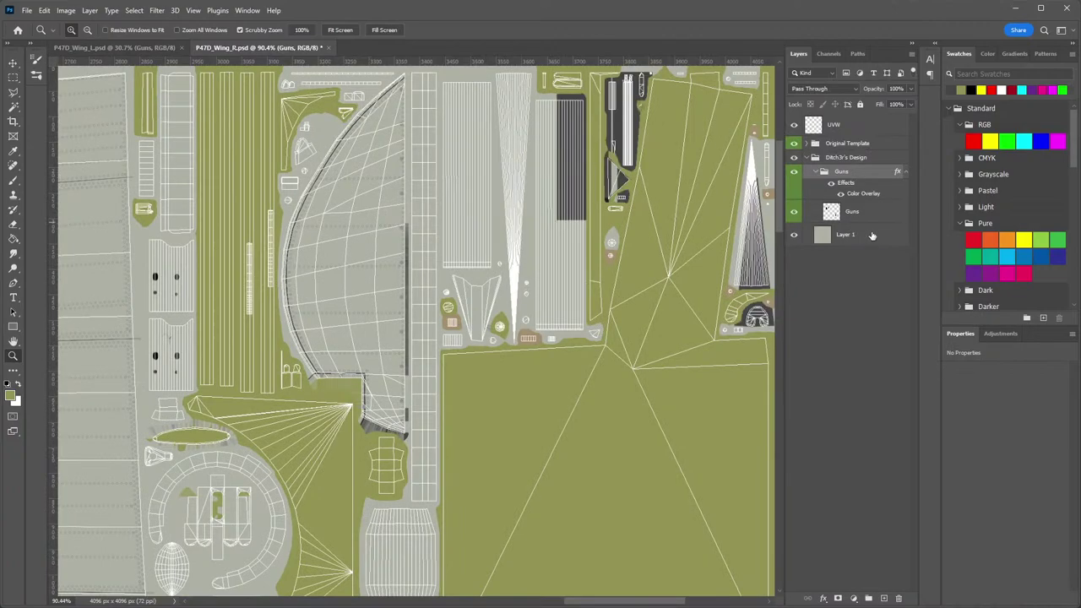
# Clear all pixels from the copied Guns layer inside the Guns group and remove the selection.
pyautogui.moveTo(651, 235); pyautogui.dragTo(478, 345)
pyautogui.moveTo(588, 311); pyautogui.dragTo(636, 299)
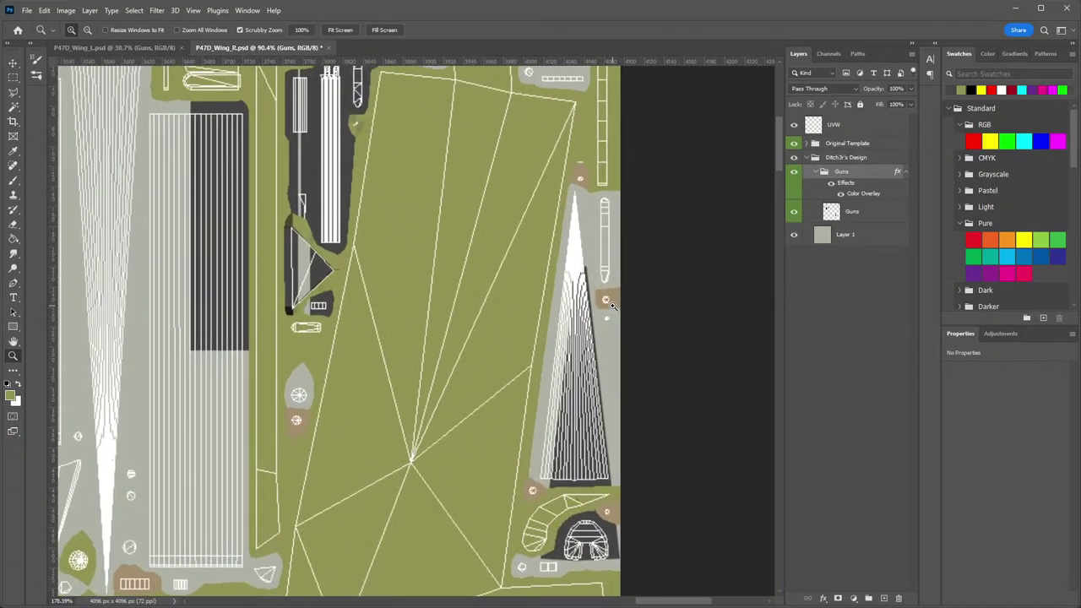
pyautogui.click(861, 215)
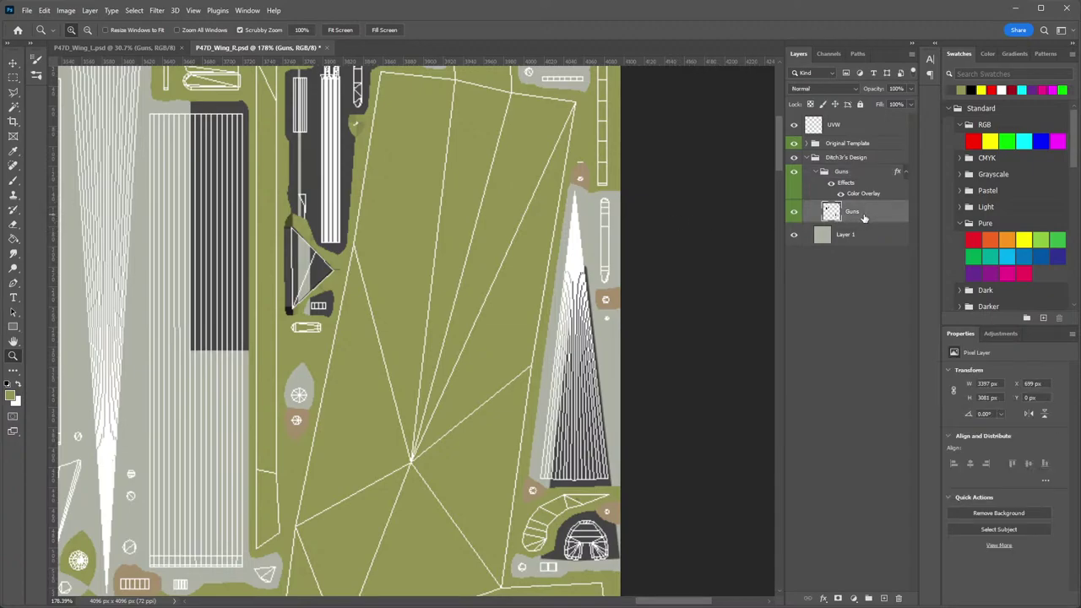
pyautogui.hotkey('ctrl', 'a')
pyautogui.press('Delete')
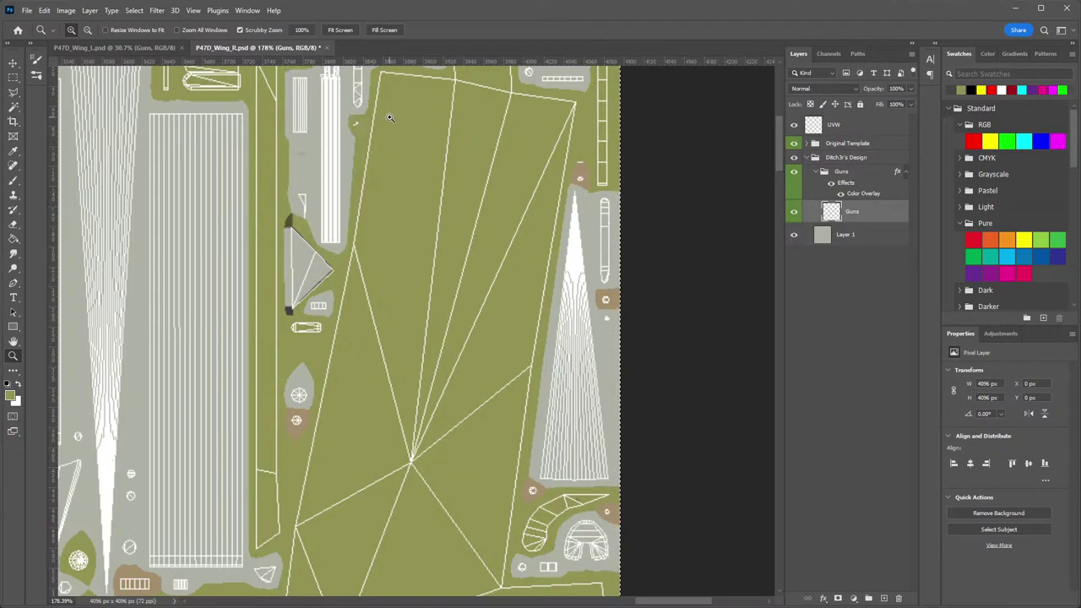
pyautogui.click(12, 92)
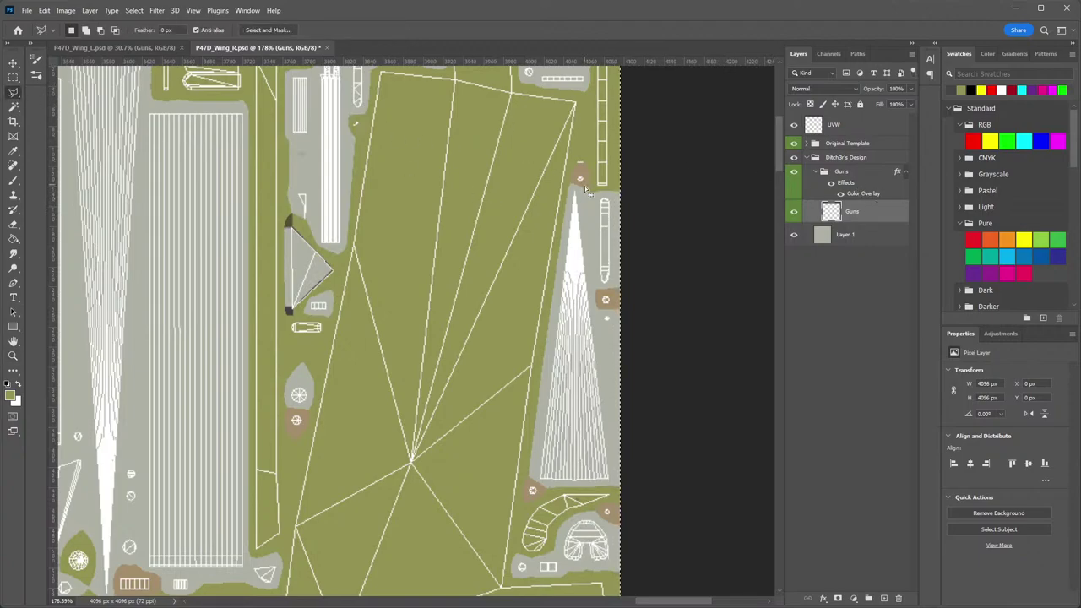
pyautogui.hotkey('ctrl', 'd')
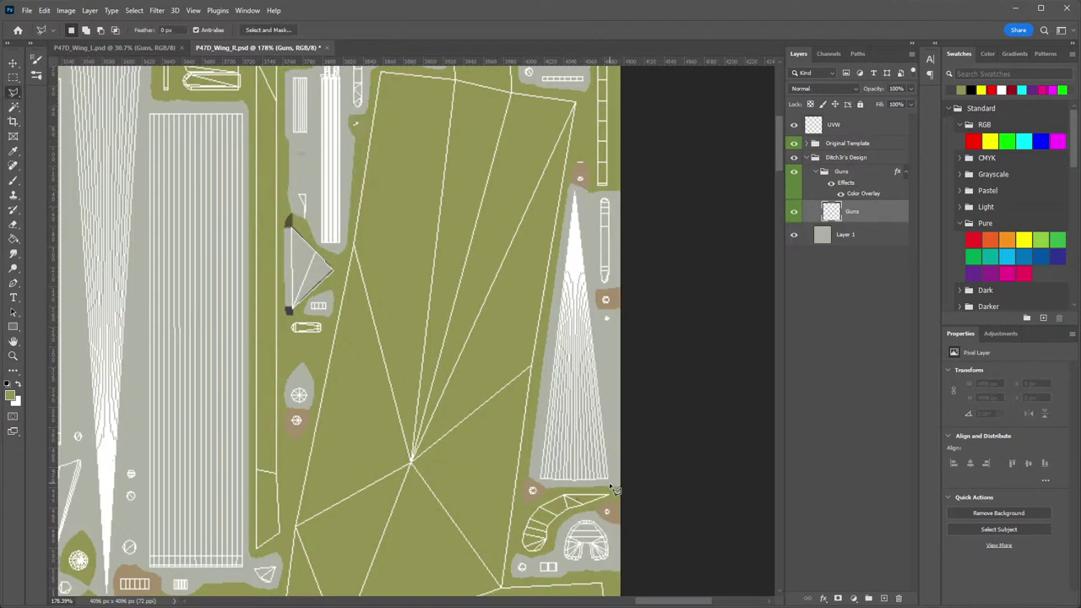
# Outline the tapered wireframe piece at the texture's upper right edge, about 81 by 298 px, and fill it on the Guns layer.
pyautogui.click(611, 482)
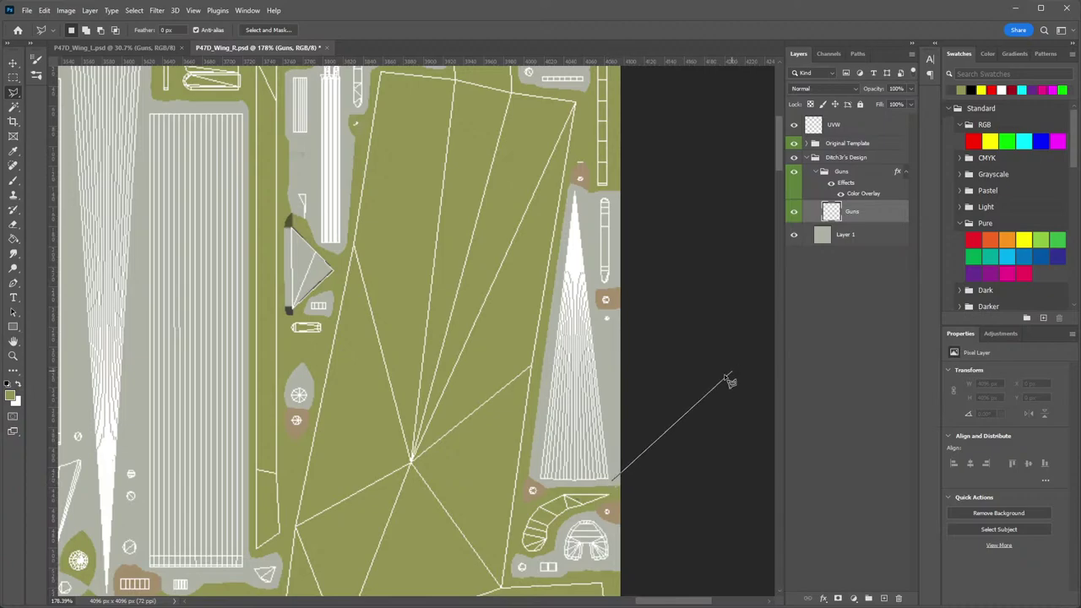
pyautogui.click(537, 477)
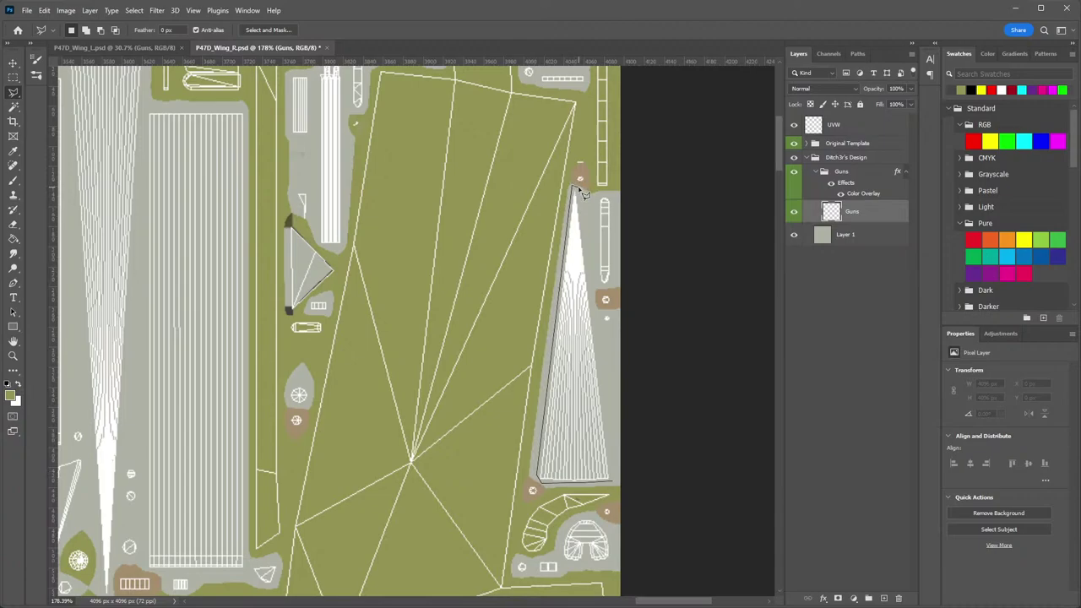
pyautogui.click(580, 190)
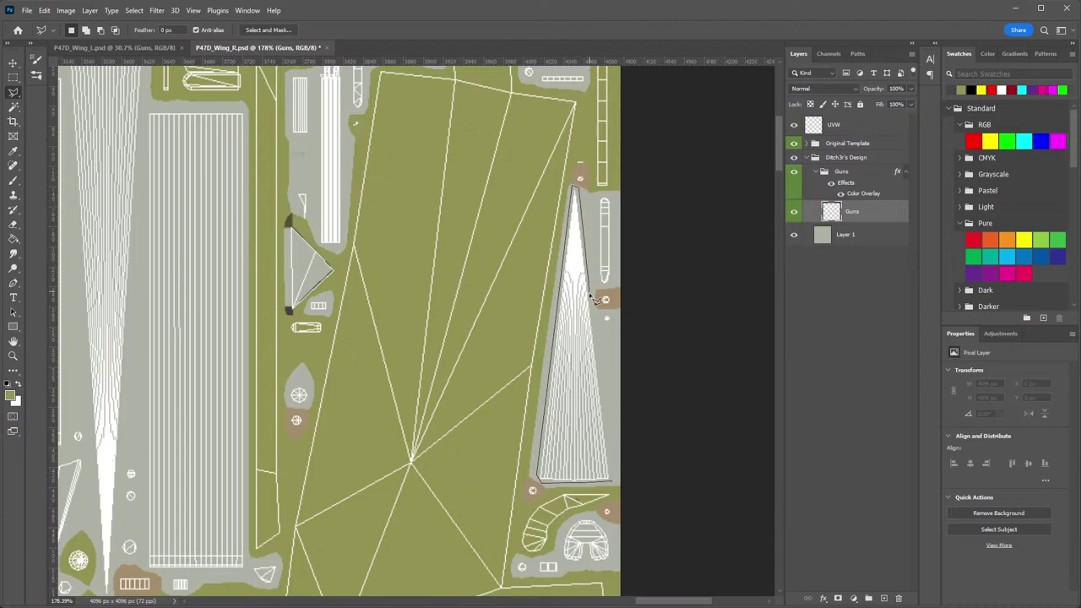
pyautogui.click(617, 478)
pyautogui.press('g')
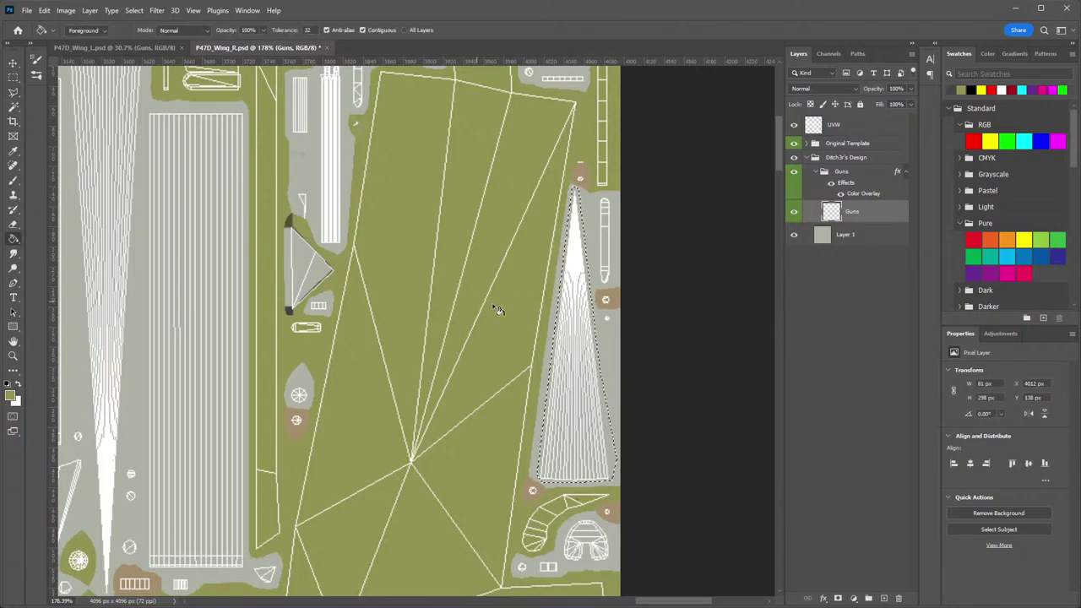
pyautogui.click(570, 334)
# Outline the two long striped pieces and the tapered piece between them, about 286 by 543 px, and fill them on the Guns layer.
pyautogui.moveTo(363, 279); pyautogui.dragTo(525, 306)
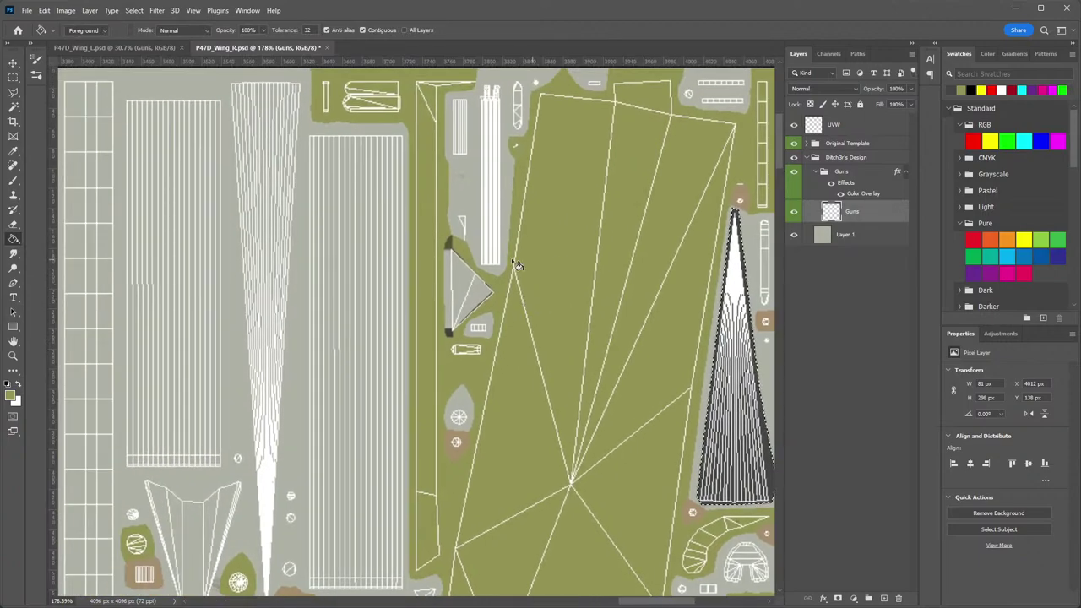
pyautogui.moveTo(470, 344)
pyautogui.mouseDown()
pyautogui.moveTo(380, 343)
pyautogui.moveTo(466, 344)
pyautogui.mouseUp()
pyautogui.moveTo(424, 304); pyautogui.dragTo(493, 349)
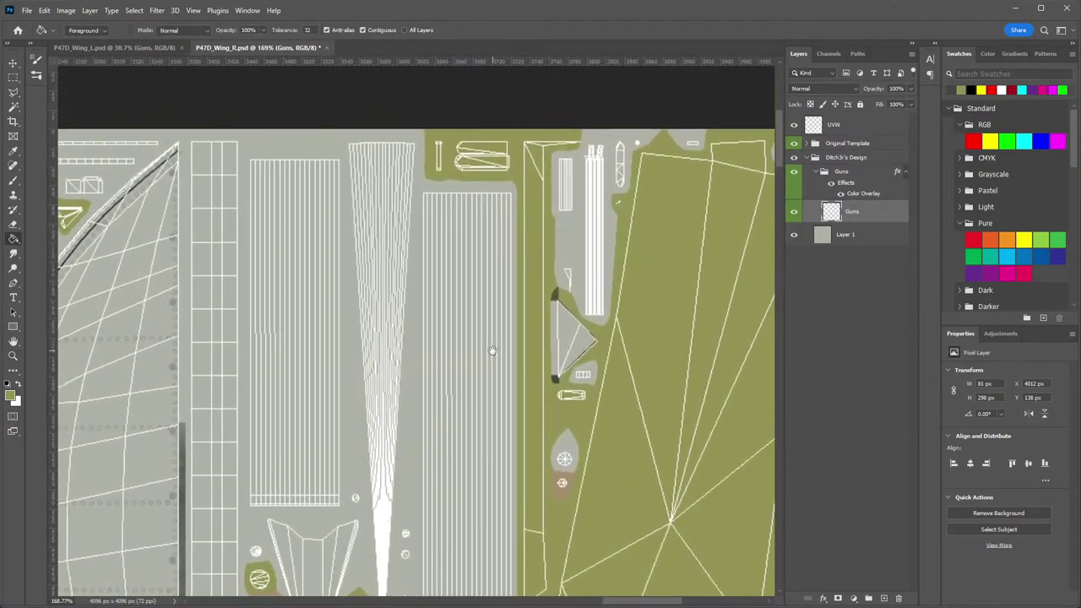
pyautogui.click(13, 94)
pyautogui.click(251, 155)
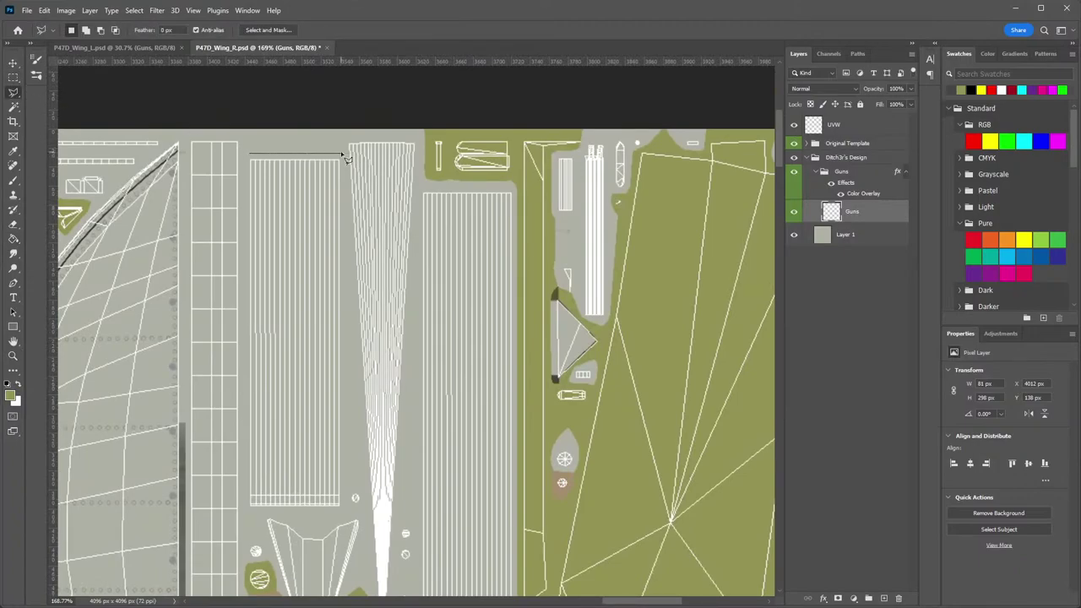
pyautogui.moveTo(348, 137)
pyautogui.mouseDown()
pyautogui.moveTo(420, 139)
pyautogui.moveTo(424, 191)
pyautogui.moveTo(504, 184)
pyautogui.moveTo(515, 194)
pyautogui.moveTo(527, 500)
pyautogui.moveTo(521, 597)
pyautogui.mouseUp()
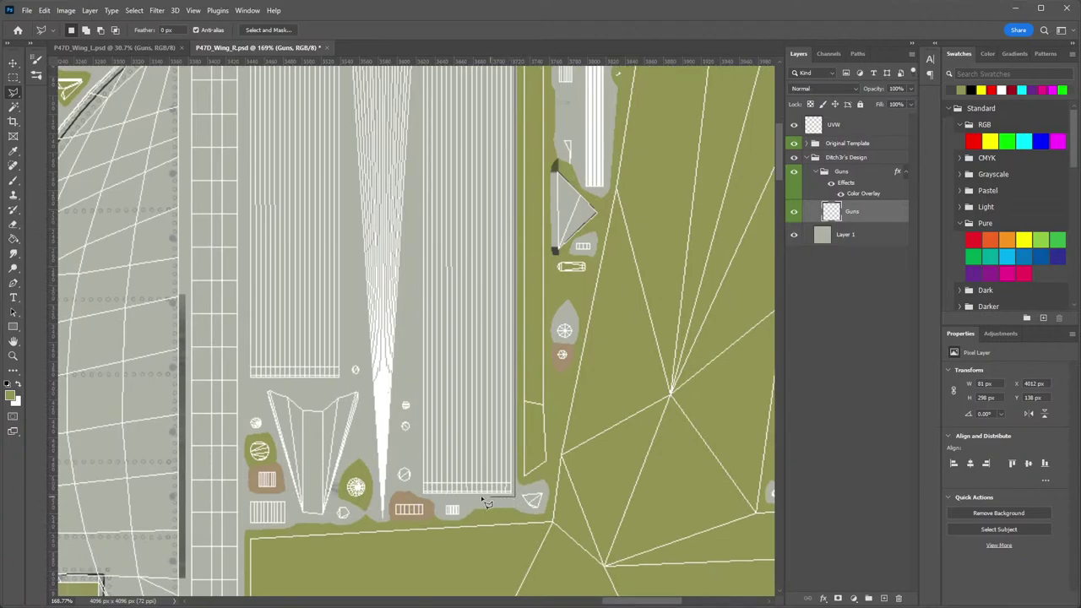
pyautogui.click(421, 496)
pyautogui.click(395, 392)
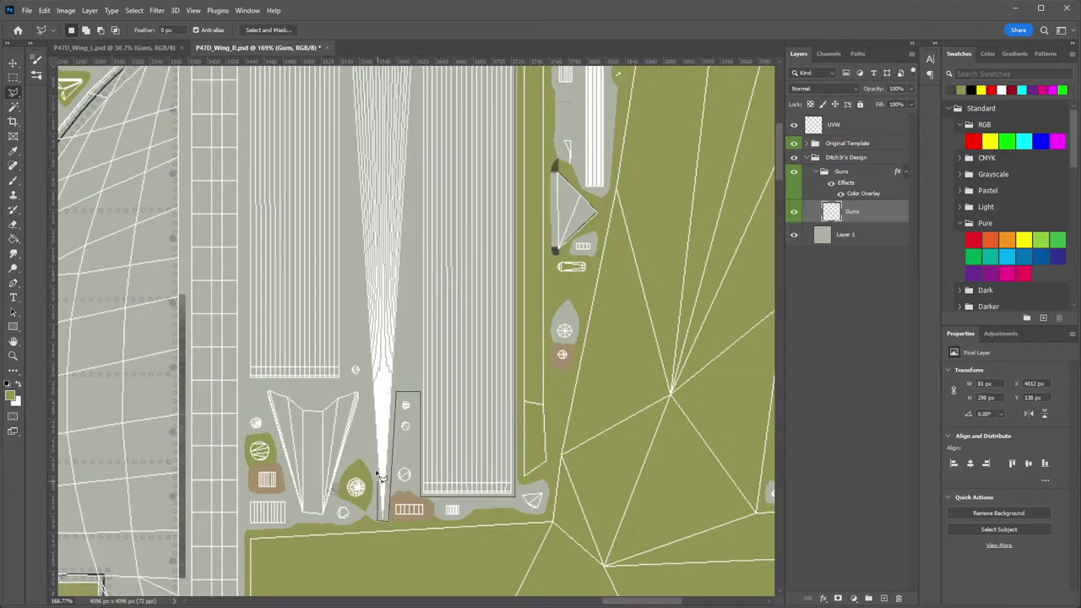
pyautogui.click(367, 381)
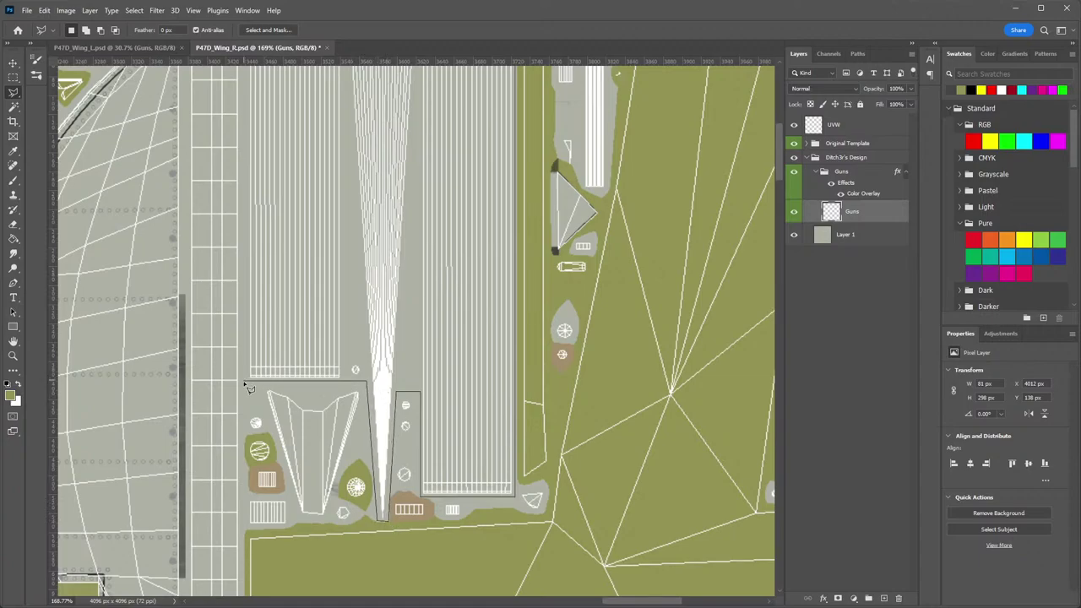
pyautogui.scroll(5, 249, 388)
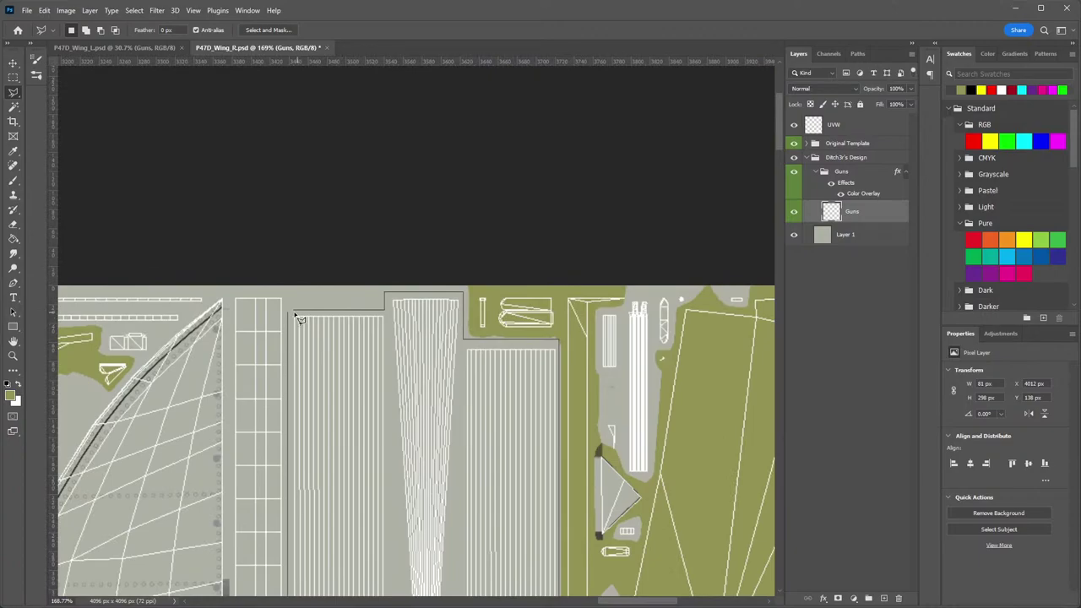
pyautogui.click(294, 315)
pyautogui.scroll(-5, 499, 359)
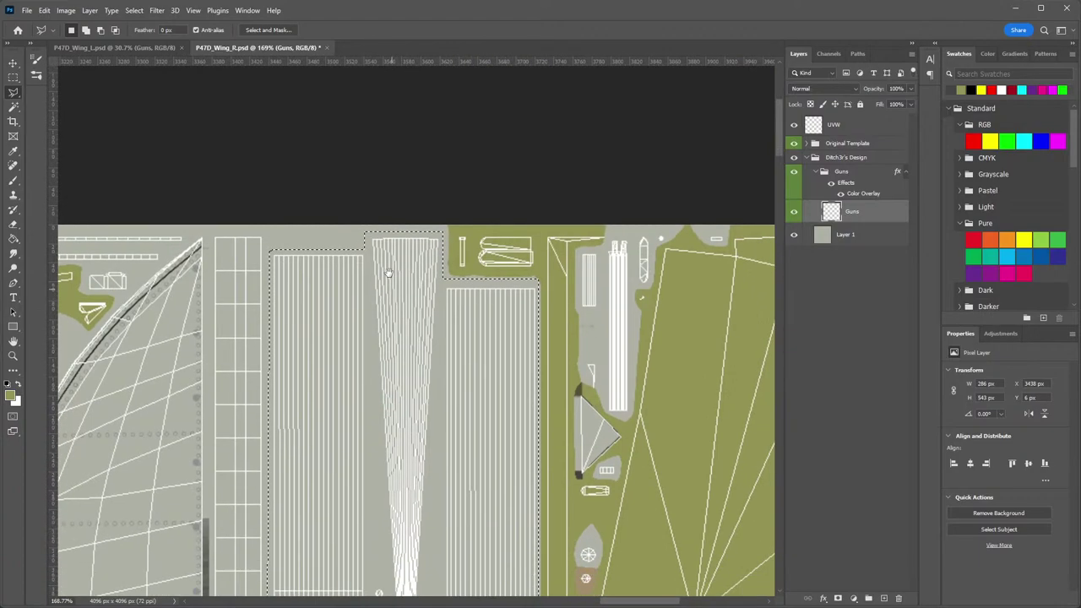
pyautogui.press('g')
pyautogui.click(439, 230)
# Examine the rest of the right wing wireframe for further gun barrel pieces.
pyautogui.moveTo(479, 381); pyautogui.dragTo(490, 262)
pyautogui.moveTo(490, 262); pyautogui.dragTo(434, 263)
pyautogui.moveTo(470, 381); pyautogui.dragTo(688, 336)
pyautogui.moveTo(436, 371); pyautogui.dragTo(622, 343)
pyautogui.moveTo(288, 341); pyautogui.dragTo(522, 443)
pyautogui.moveTo(328, 377); pyautogui.dragTo(386, 182)
pyautogui.moveTo(524, 393); pyautogui.dragTo(391, 223)
pyautogui.moveTo(453, 412); pyautogui.dragTo(327, 236)
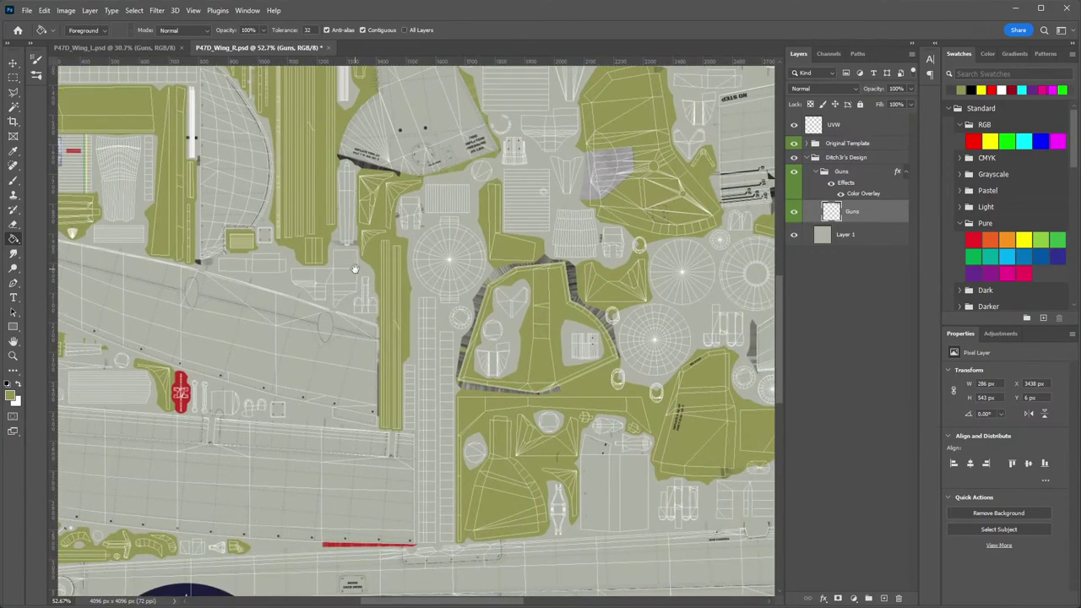
pyautogui.moveTo(508, 252); pyautogui.dragTo(235, 266)
pyautogui.moveTo(506, 378); pyautogui.dragTo(700, 222)
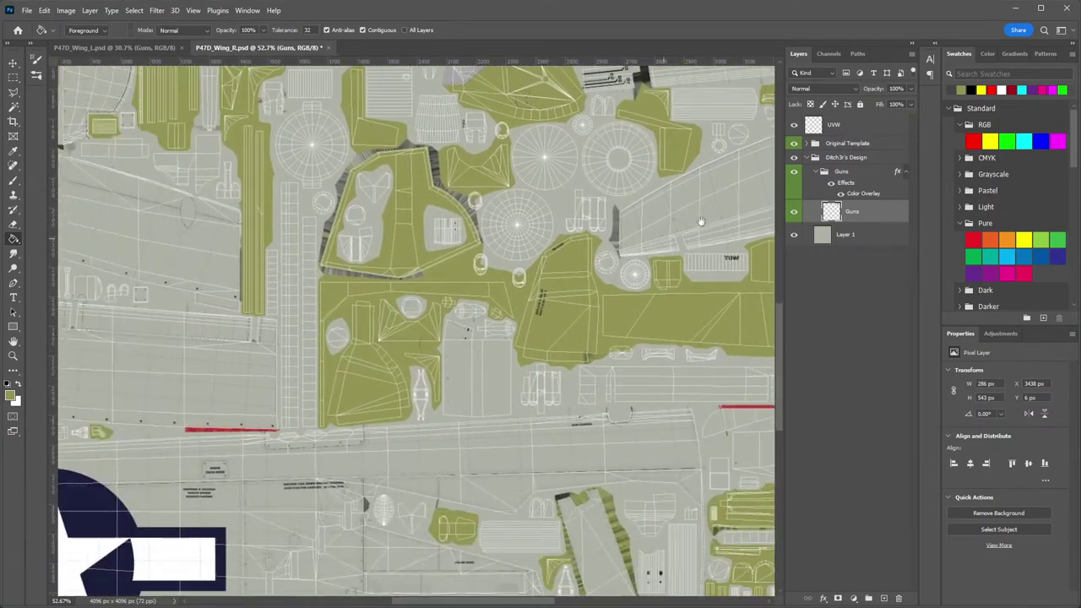
pyautogui.moveTo(245, 483); pyautogui.dragTo(713, 575)
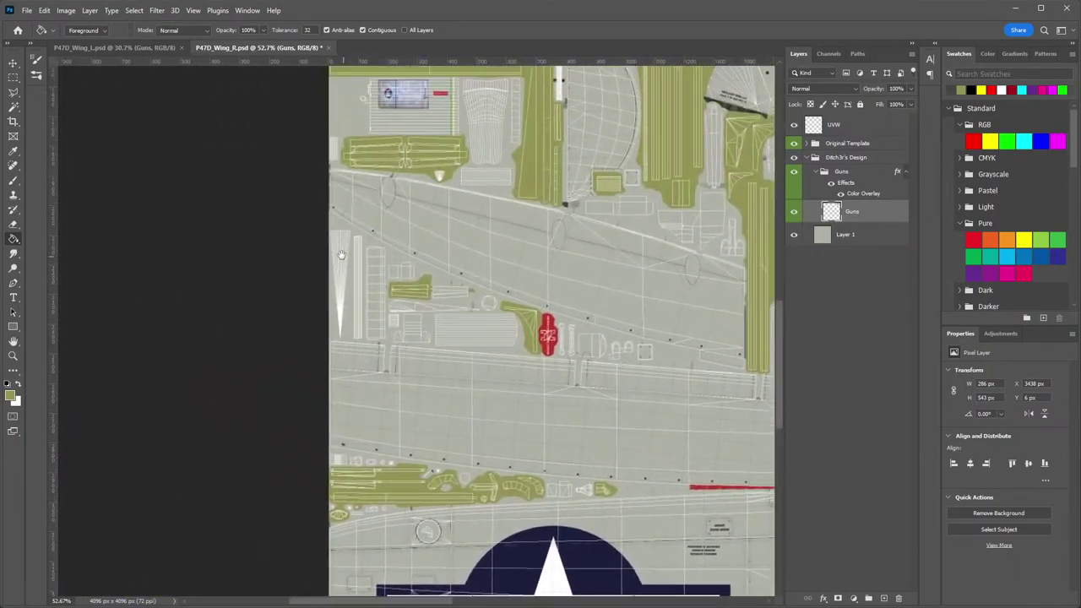
# Outline the tapered wireframe piece at the texture's left edge, about 98 by 377 px, and fill it on the Guns layer.
pyautogui.moveTo(342, 259); pyautogui.dragTo(411, 265)
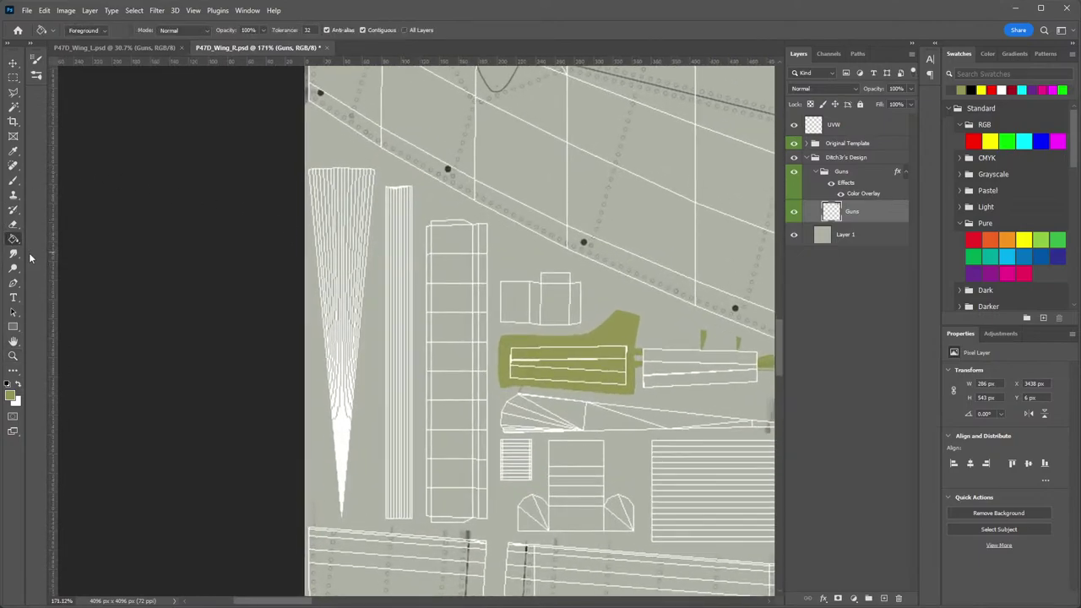
pyautogui.click(13, 92)
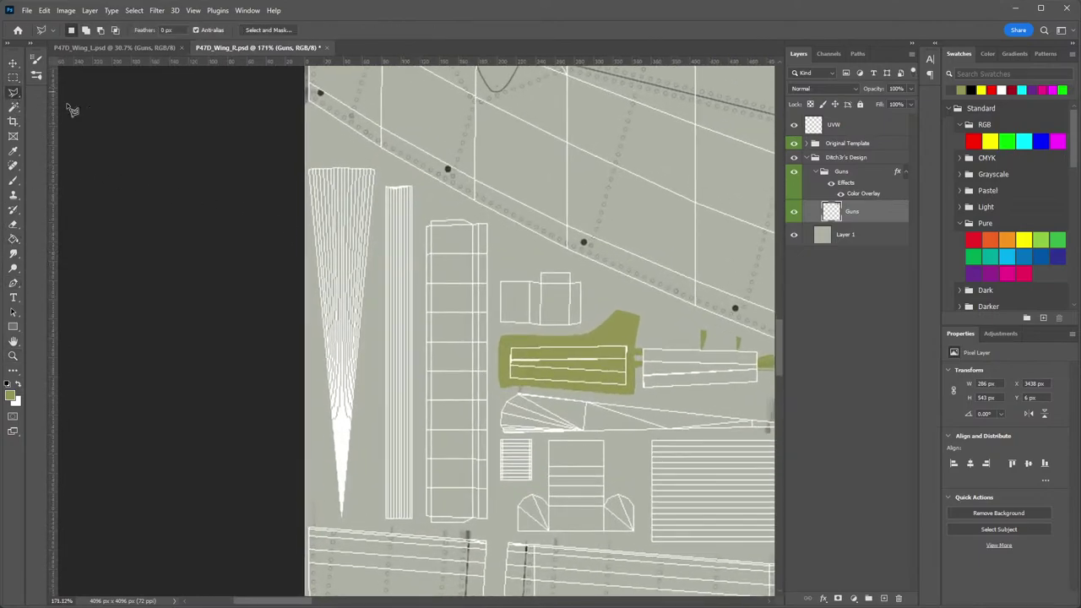
pyautogui.moveTo(298, 161); pyautogui.dragTo(378, 169)
pyautogui.click(379, 162)
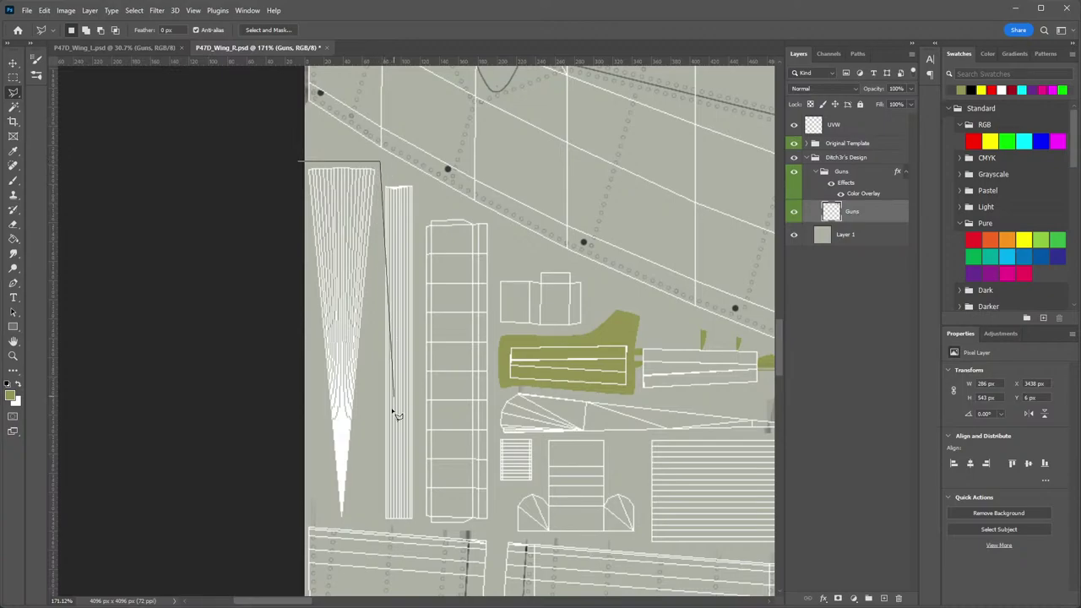
pyautogui.click(328, 522)
pyautogui.doubleClick(288, 192)
pyautogui.press('g')
pyautogui.click(361, 212)
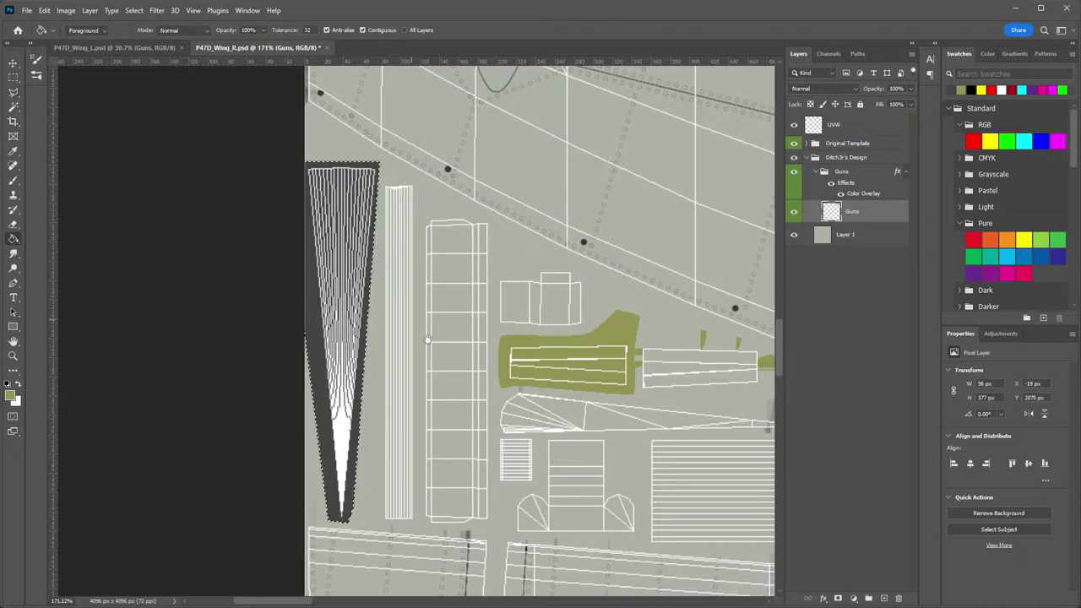
# Outline the tall tapered wireframe piece at the texture's bottom edge, about 77 by 465 px, and fill it on the Guns layer.
pyautogui.moveTo(427, 339); pyautogui.dragTo(329, 157)
pyautogui.moveTo(521, 329); pyautogui.dragTo(469, 329)
pyautogui.moveTo(570, 402); pyautogui.dragTo(388, 168)
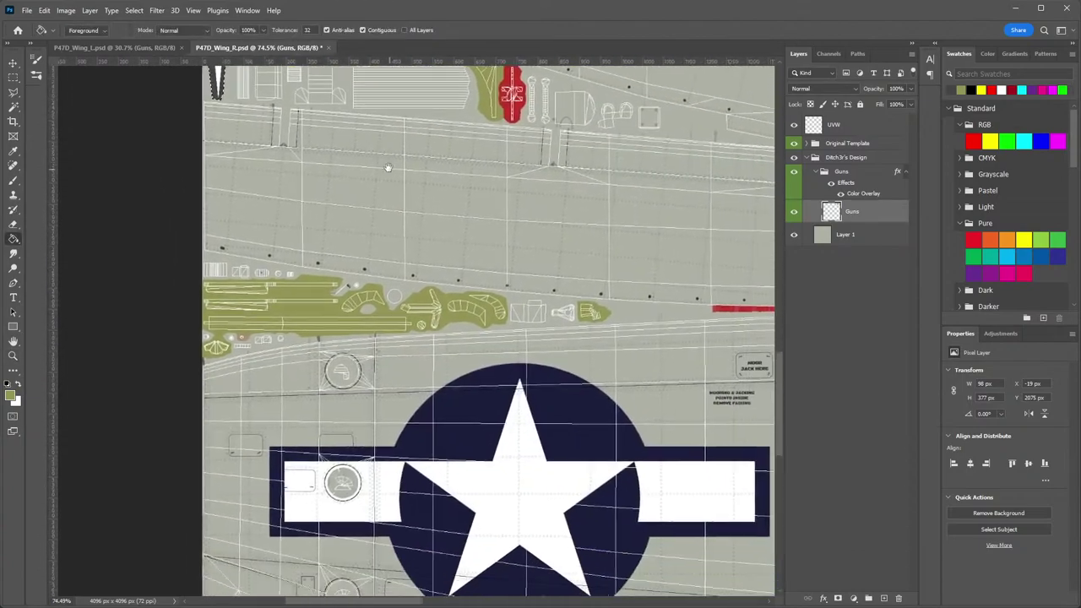
pyautogui.moveTo(496, 398); pyautogui.dragTo(363, 178)
pyautogui.moveTo(598, 286); pyautogui.dragTo(237, 270)
pyautogui.moveTo(587, 356); pyautogui.dragTo(314, 379)
pyautogui.moveTo(549, 338); pyautogui.dragTo(347, 395)
pyautogui.press('z')
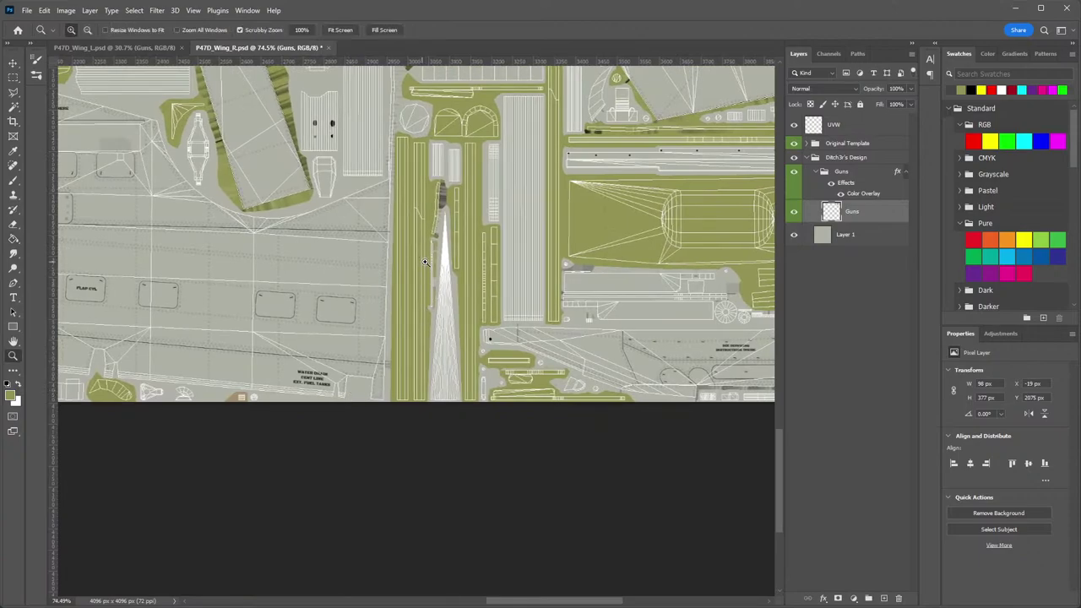
pyautogui.moveTo(425, 262); pyautogui.dragTo(477, 244)
pyautogui.press('g')
pyautogui.click(15, 93)
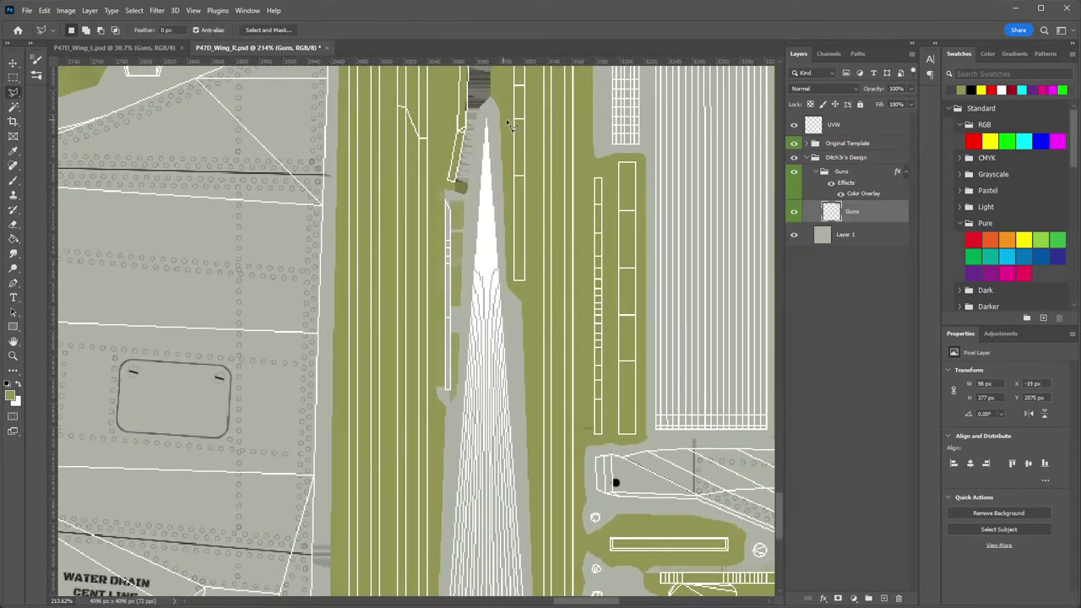
pyautogui.click(490, 110)
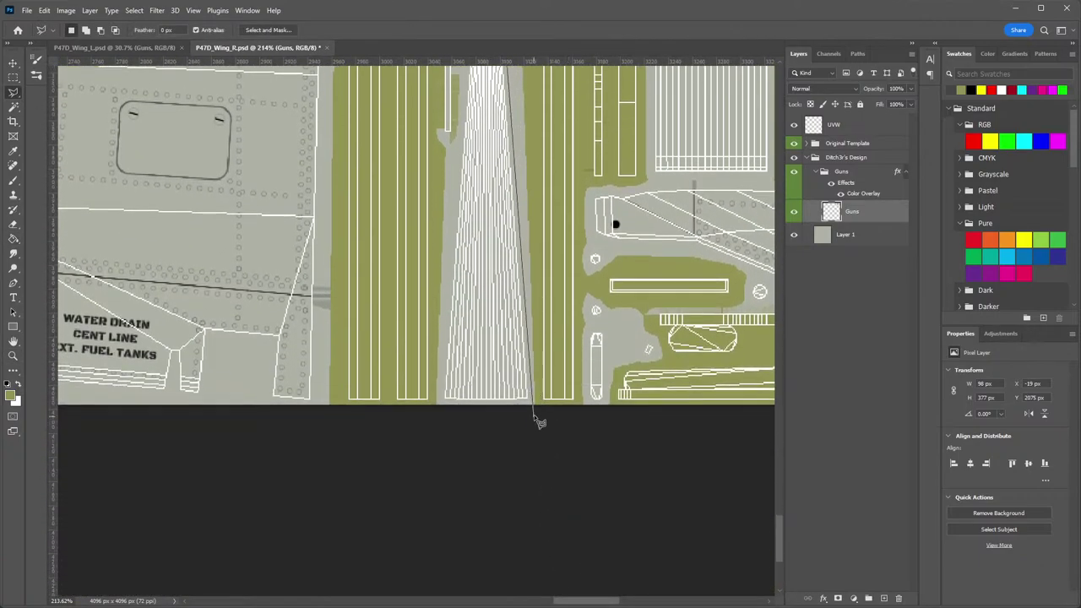
pyautogui.click(531, 406)
pyautogui.click(441, 404)
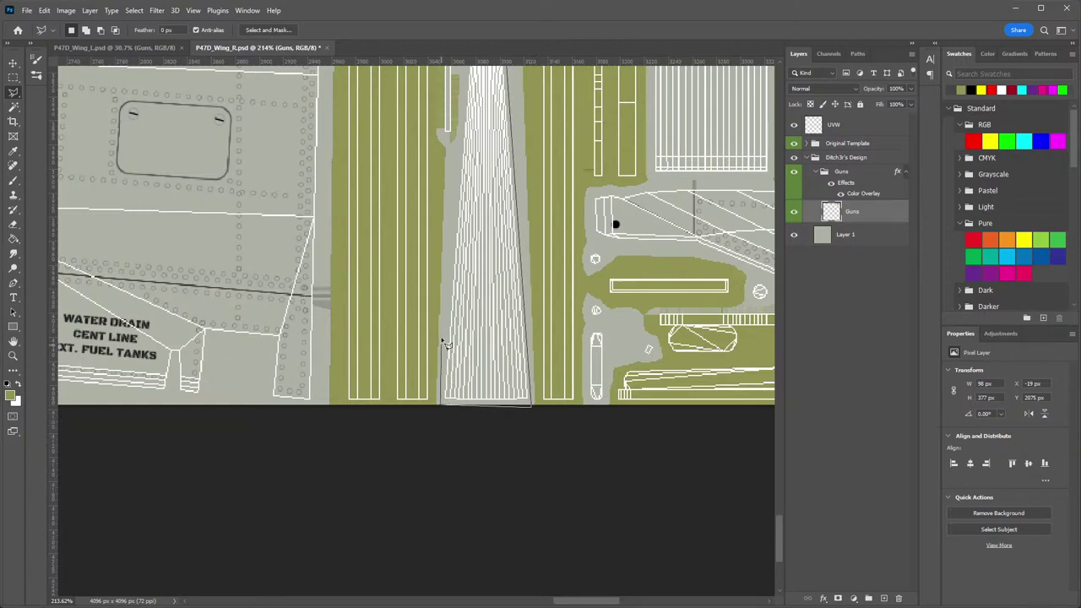
pyautogui.click(468, 158)
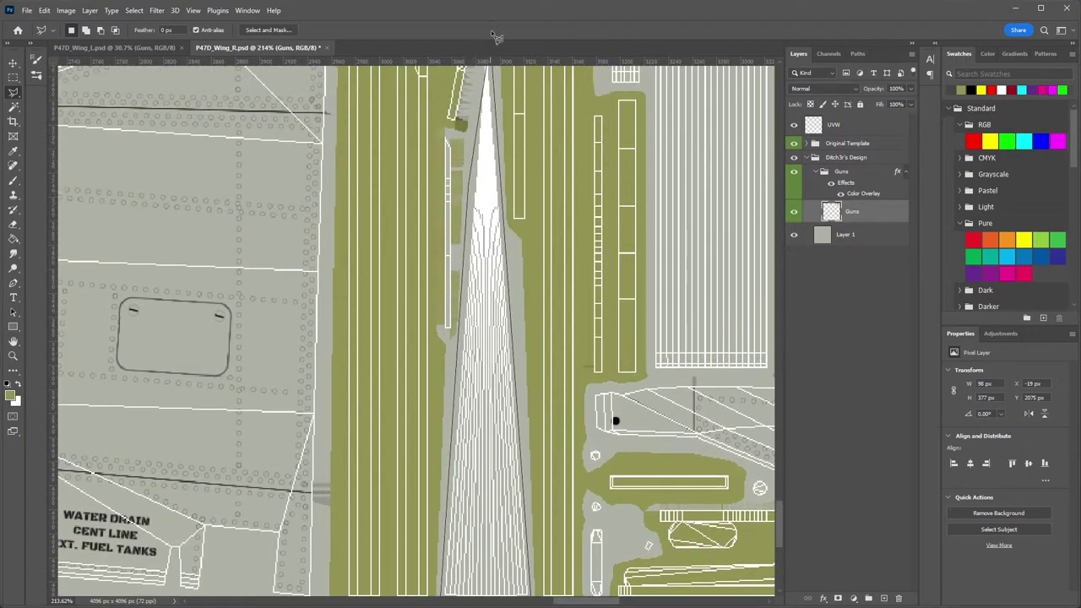
pyautogui.click(484, 344)
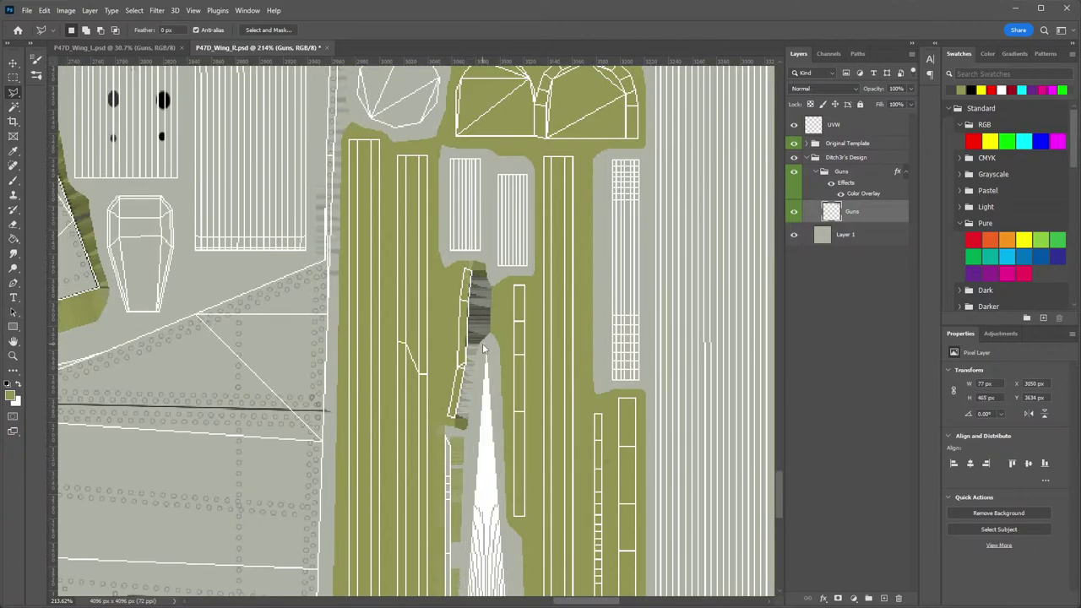
pyautogui.press('g')
# Examine the right wing texture with the UVW wireframe hidden for gun barrel areas that are still unfilled.
pyautogui.scroll(-5, 514, 434)
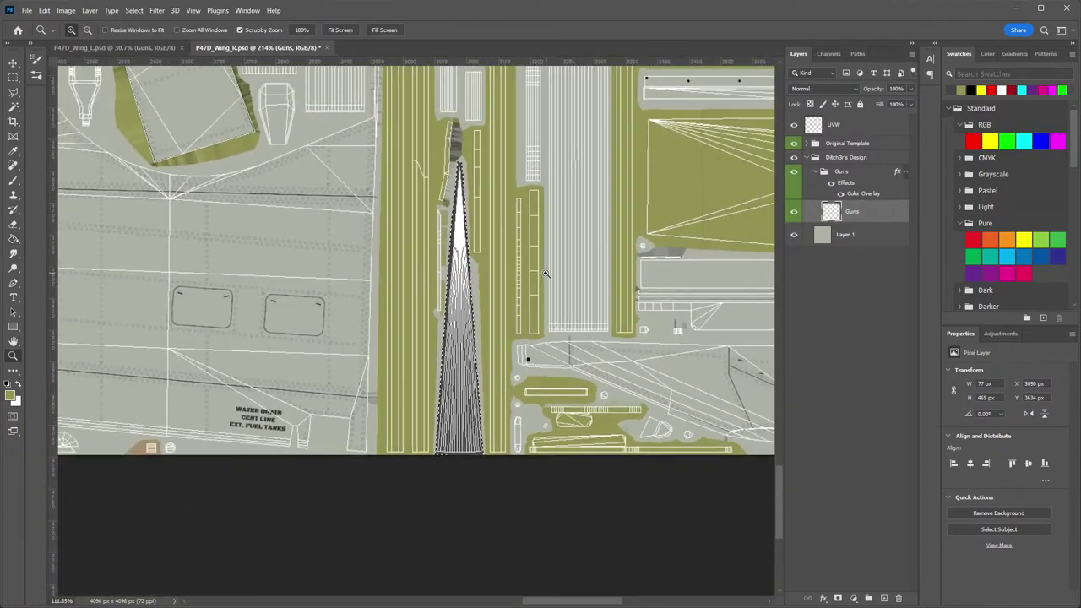
pyautogui.moveTo(358, 260); pyautogui.dragTo(279, 252)
pyautogui.moveTo(613, 328); pyautogui.dragTo(387, 311)
pyautogui.moveTo(245, 164); pyautogui.dragTo(432, 311)
pyautogui.scroll(5, 431, 311)
pyautogui.hscroll(-3, 507, 406)
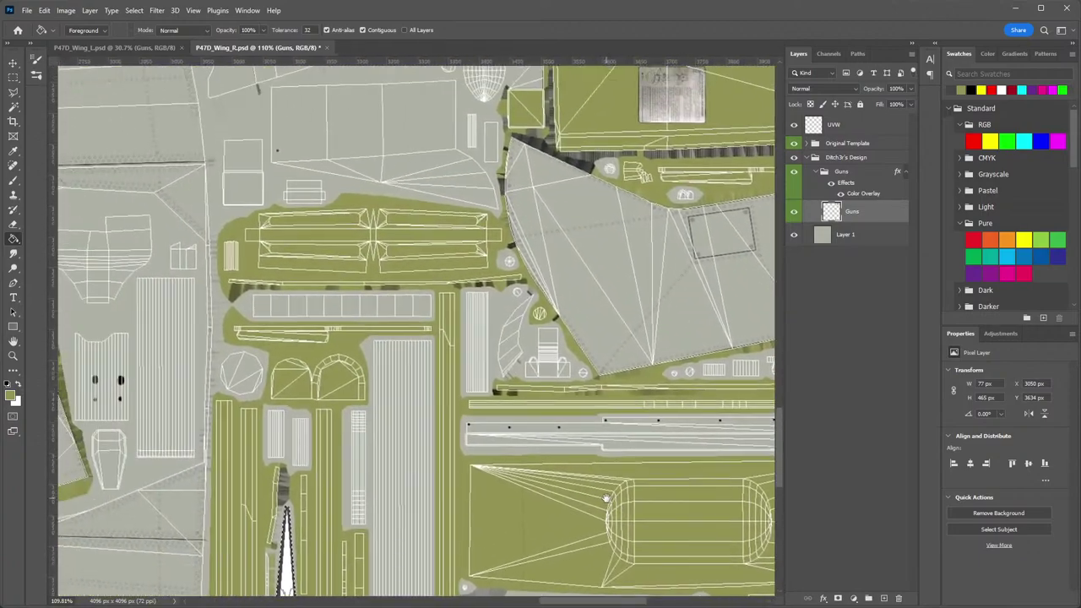
pyautogui.click(794, 124)
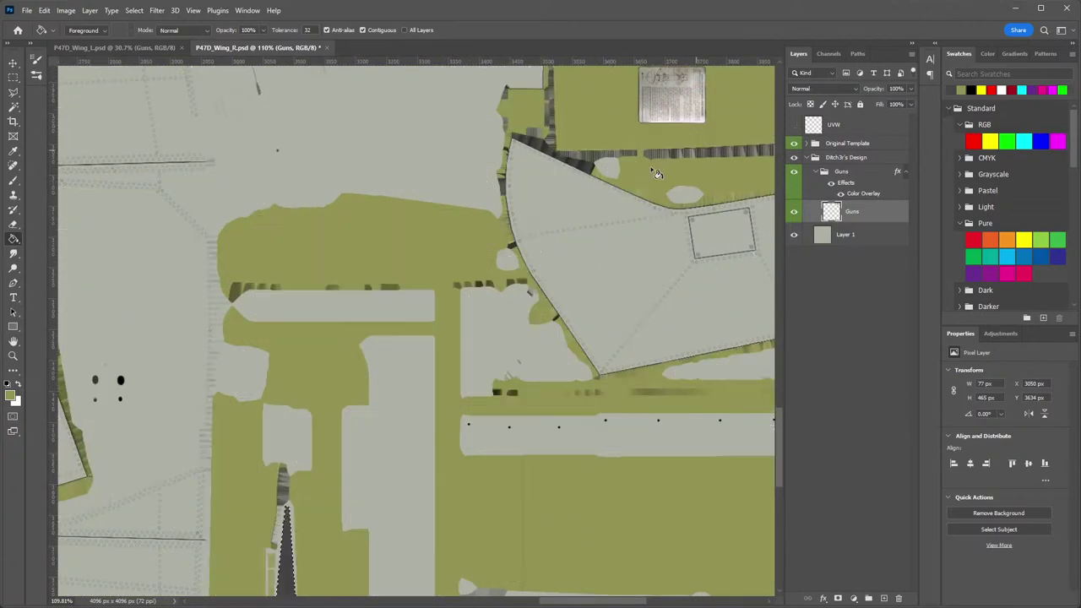
pyautogui.press('z')
pyautogui.moveTo(540, 256); pyautogui.dragTo(498, 256)
pyautogui.moveTo(483, 218); pyautogui.dragTo(528, 526)
pyautogui.moveTo(453, 301); pyautogui.dragTo(536, 415)
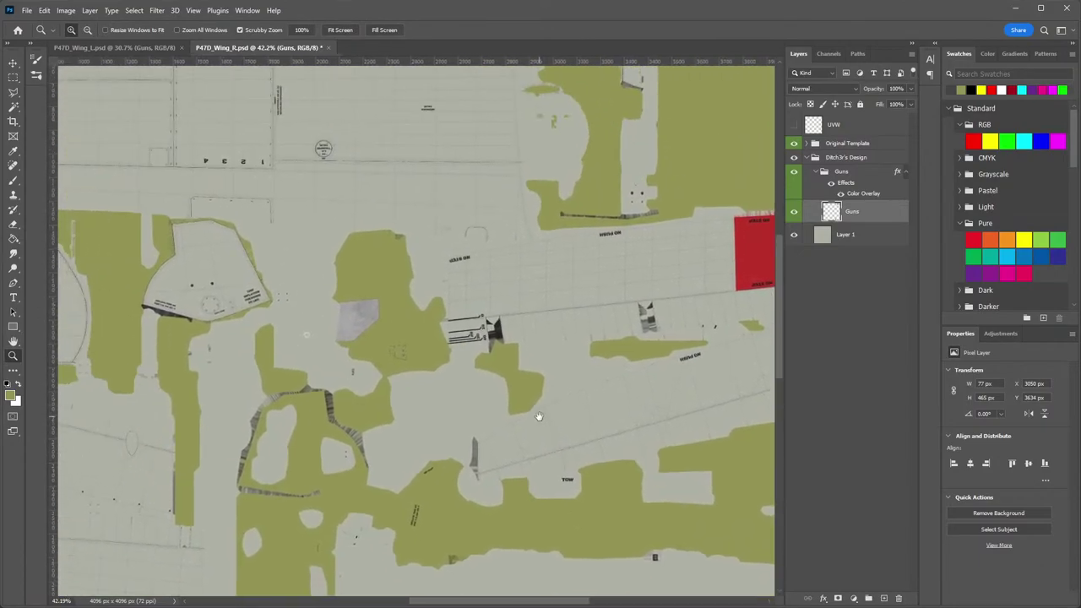
pyautogui.moveTo(427, 374); pyautogui.dragTo(567, 399)
pyautogui.moveTo(579, 351); pyautogui.dragTo(366, 365)
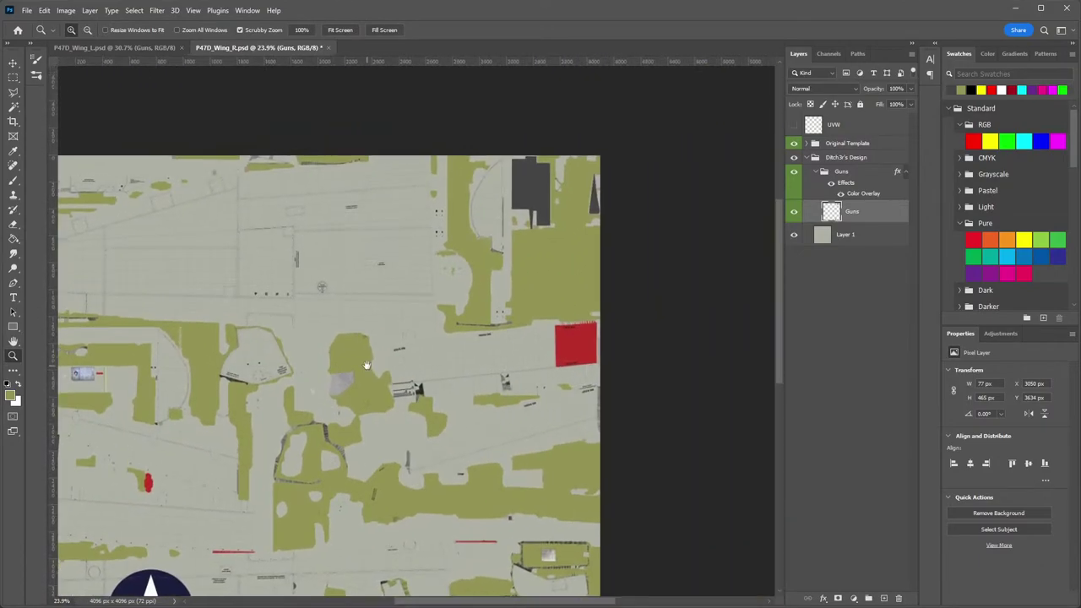
pyautogui.moveTo(500, 391); pyautogui.dragTo(564, 229)
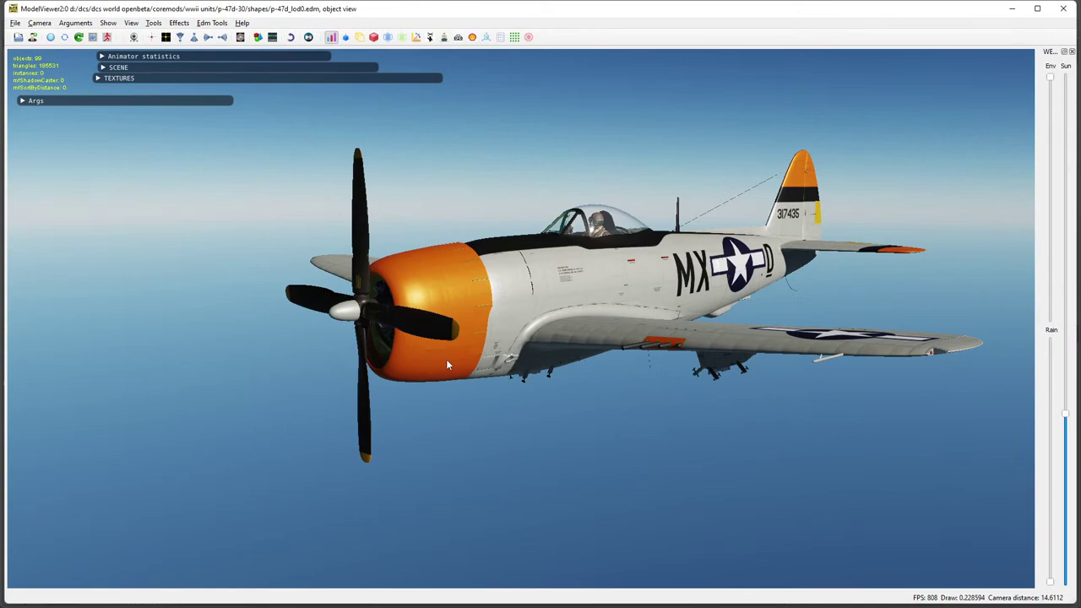
# Inspect the gun barrels on the aircraft's right wing up close in ModelViewer and return to Photoshop.
pyautogui.moveTo(446, 359); pyautogui.dragTo(488, 227)
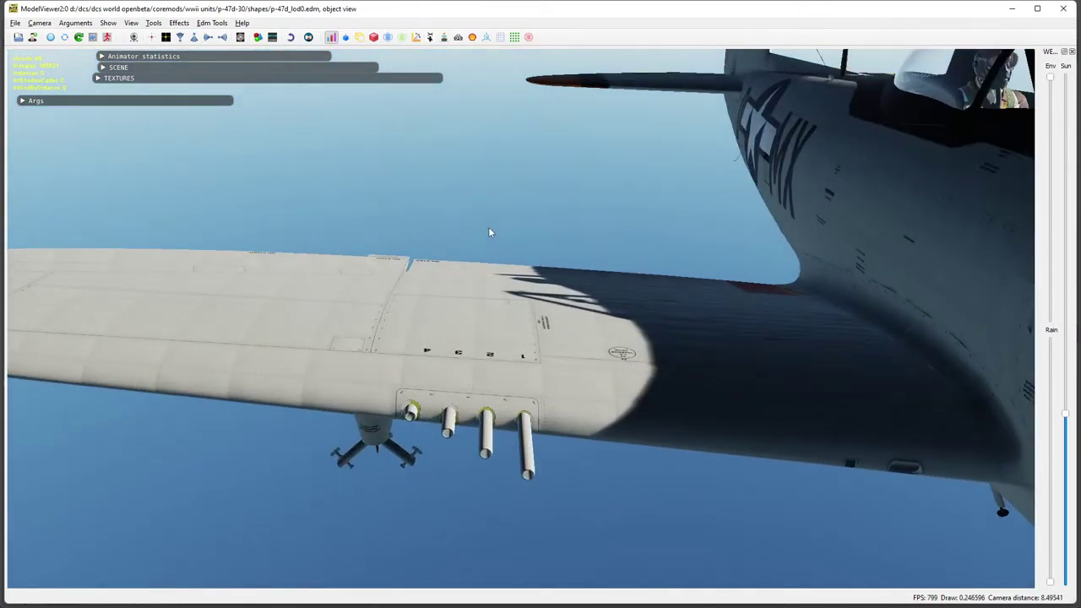
pyautogui.moveTo(413, 428); pyautogui.dragTo(418, 314)
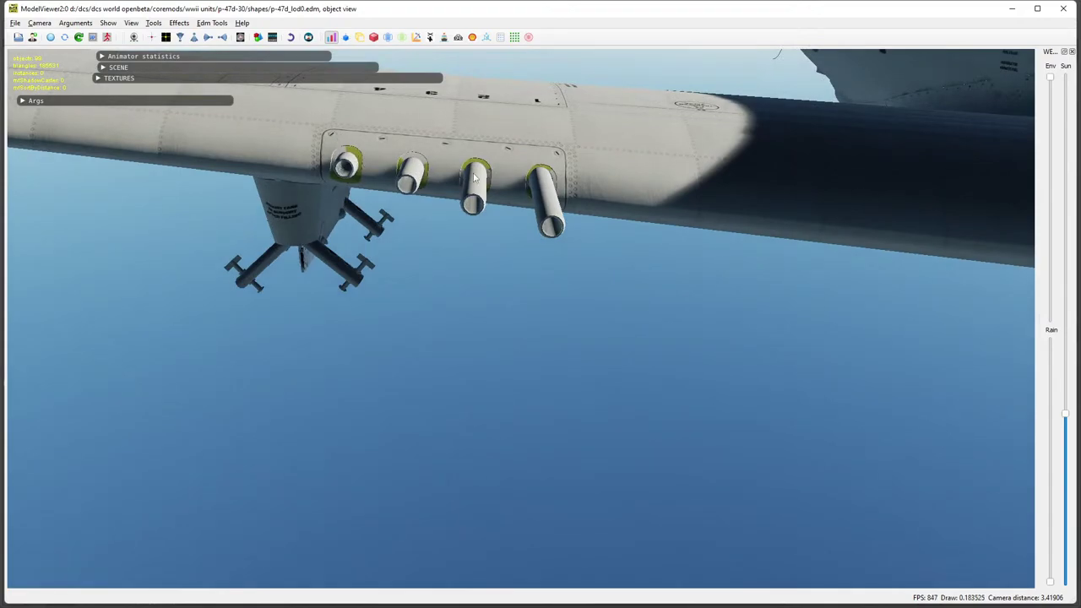
pyautogui.hotkey('alt', 'Tab')
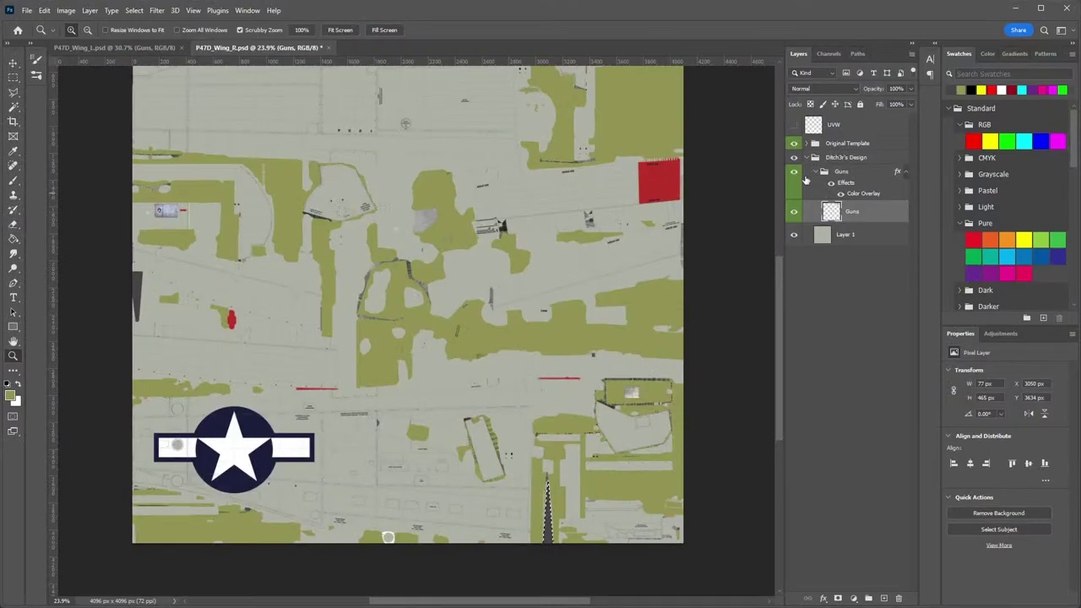
# Show the UVW wireframe, select the striped rectangular piece in the lower right area, about 100 by 299 px, and fill it on the Guns layer.
pyautogui.click(794, 125)
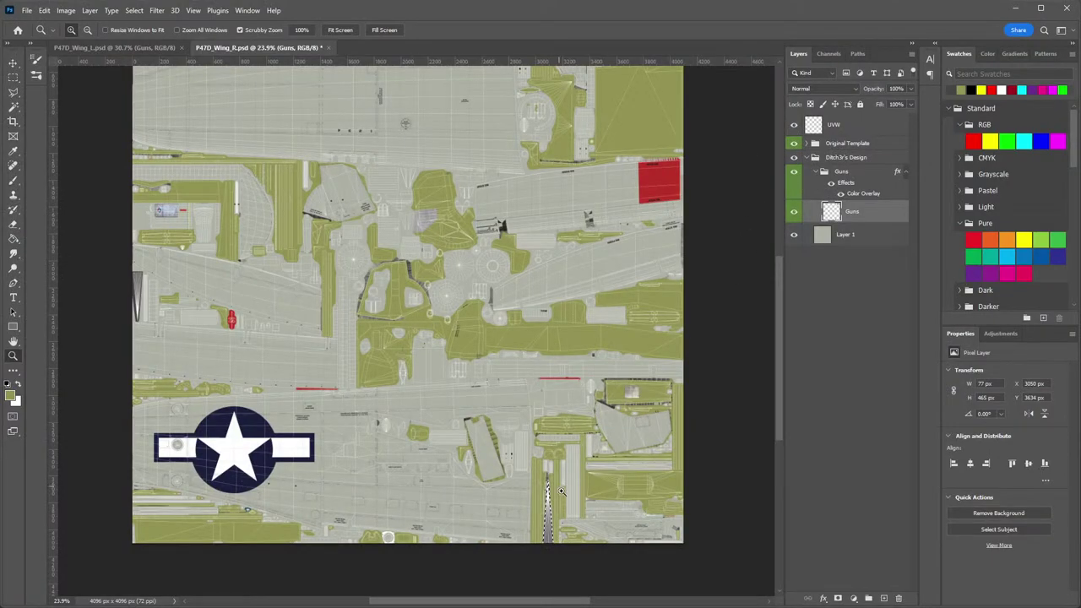
pyautogui.moveTo(570, 175); pyautogui.dragTo(601, 192)
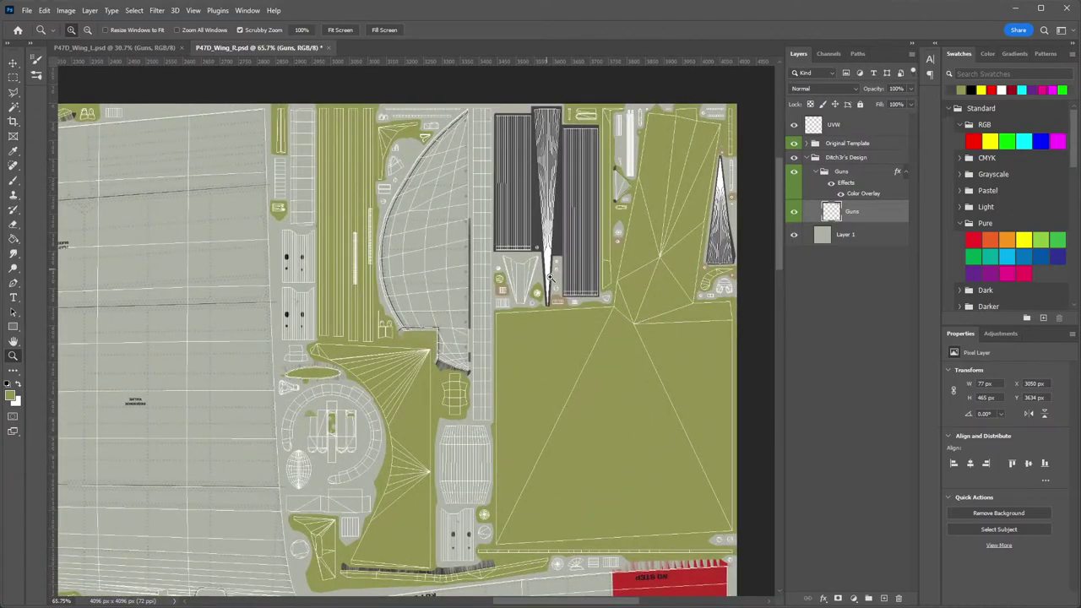
pyautogui.moveTo(566, 315); pyautogui.dragTo(519, 169)
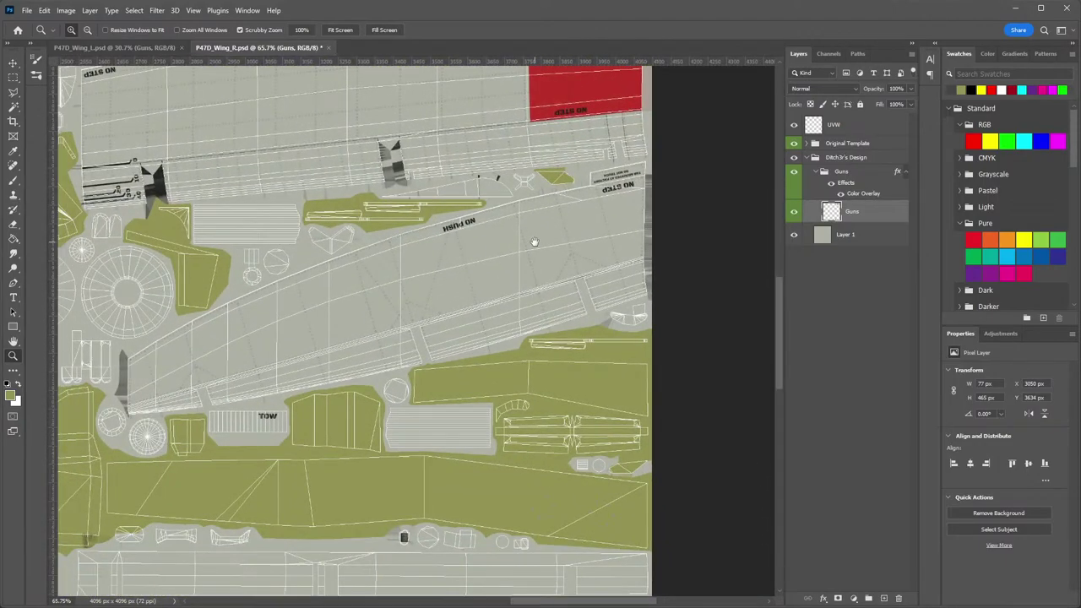
pyautogui.moveTo(377, 291); pyautogui.dragTo(598, 222)
pyautogui.moveTo(297, 413); pyautogui.dragTo(554, 161)
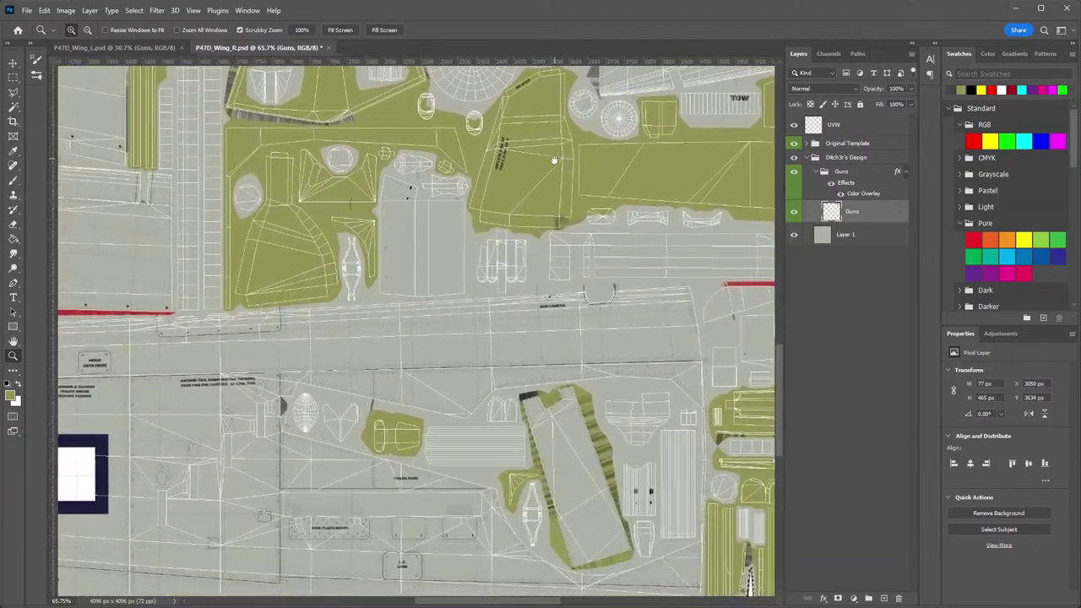
pyautogui.moveTo(311, 346); pyautogui.dragTo(282, 225)
pyautogui.moveTo(635, 346); pyautogui.dragTo(519, 297)
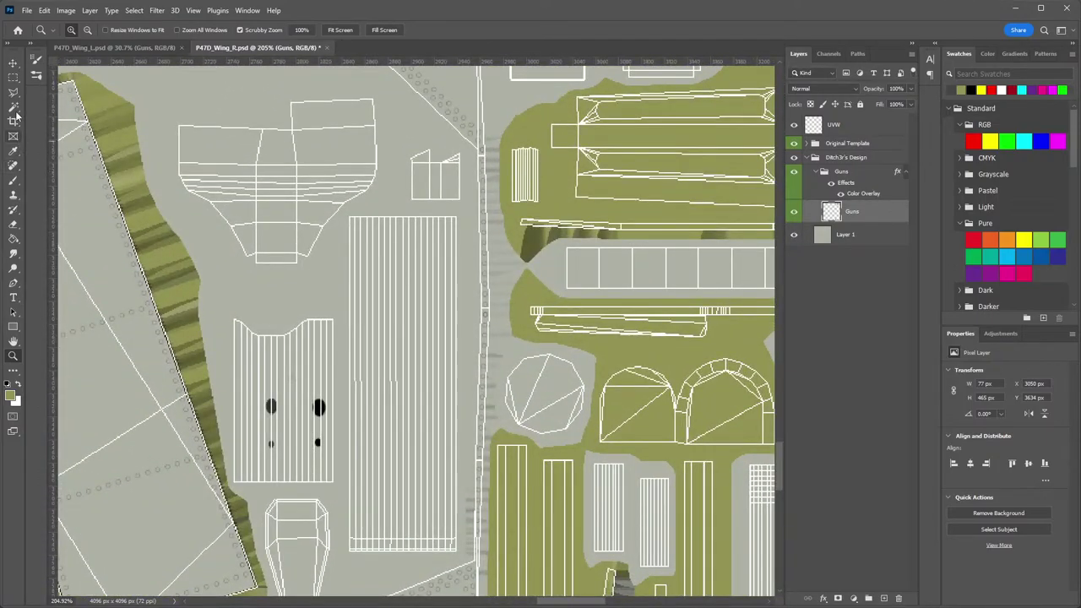
pyautogui.click(15, 79)
pyautogui.moveTo(346, 213)
pyautogui.mouseDown()
pyautogui.moveTo(479, 480)
pyautogui.moveTo(478, 541)
pyautogui.moveTo(461, 556)
pyautogui.mouseUp()
pyautogui.press('g')
pyautogui.click(423, 492)
# Examine the right wing wireframe for remaining barrel pieces and compare it with the filled gun pieces in P47D_Wing_L.psd.
pyautogui.moveTo(529, 504); pyautogui.dragTo(468, 469)
pyautogui.moveTo(470, 462); pyautogui.dragTo(436, 178)
pyautogui.moveTo(253, 326); pyautogui.dragTo(109, 301)
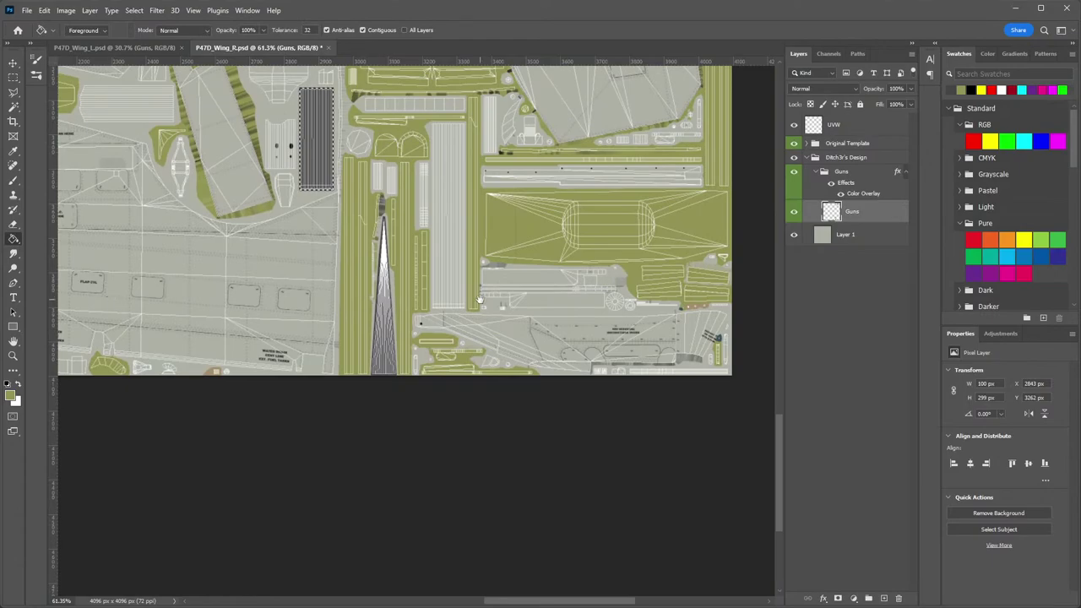
pyautogui.moveTo(480, 299)
pyautogui.mouseDown()
pyautogui.moveTo(434, 339)
pyautogui.moveTo(468, 468)
pyautogui.mouseUp()
pyautogui.moveTo(462, 233); pyautogui.dragTo(481, 464)
pyautogui.moveTo(475, 160); pyautogui.dragTo(471, 416)
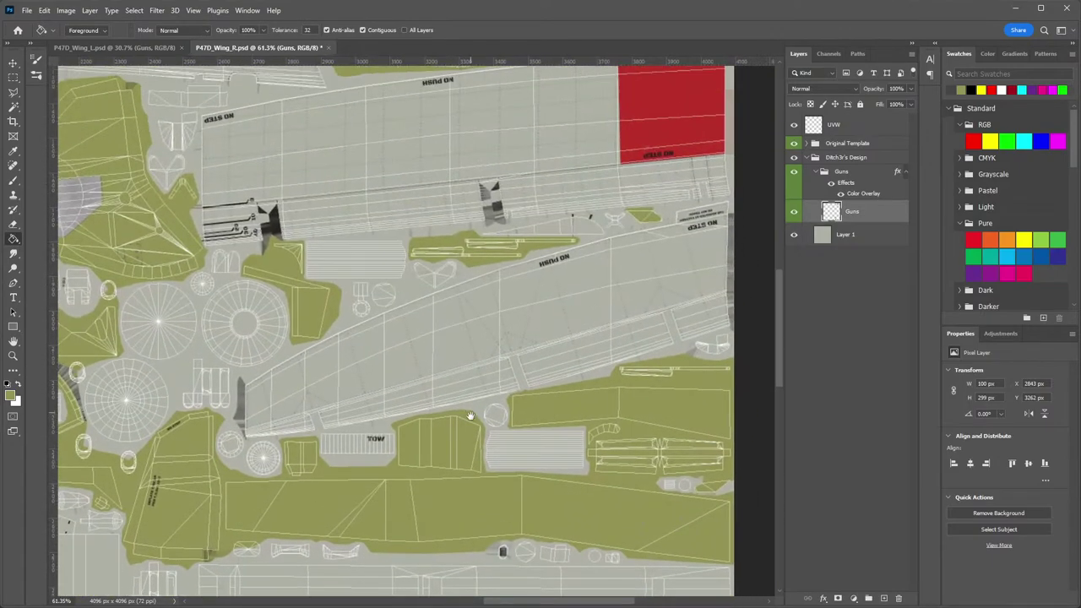
pyautogui.click(114, 47)
pyautogui.press('z')
pyautogui.scroll(-3, 496, 269)
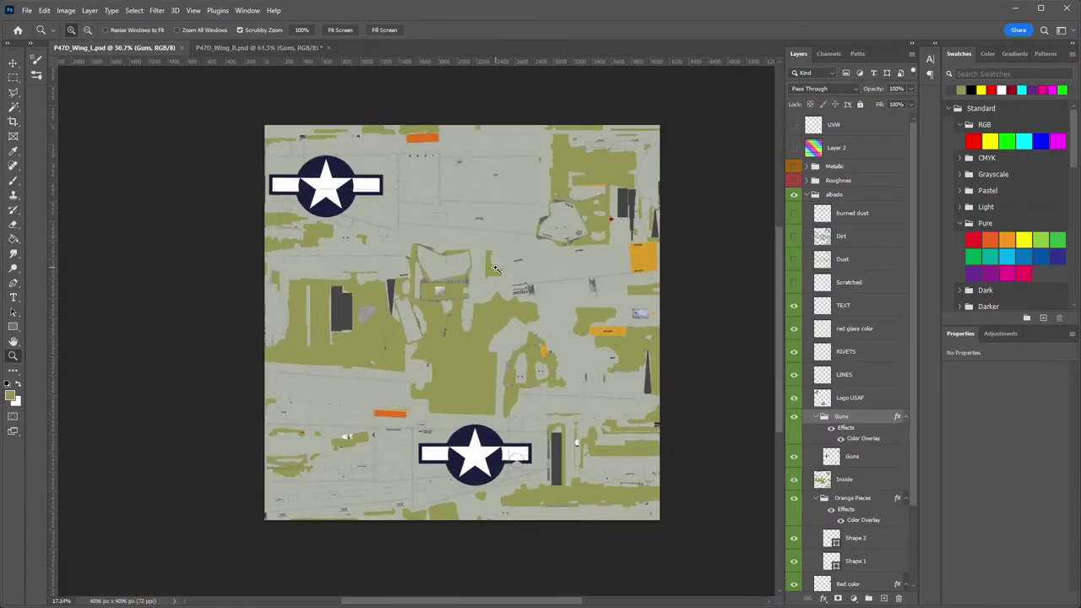
pyautogui.press('g')
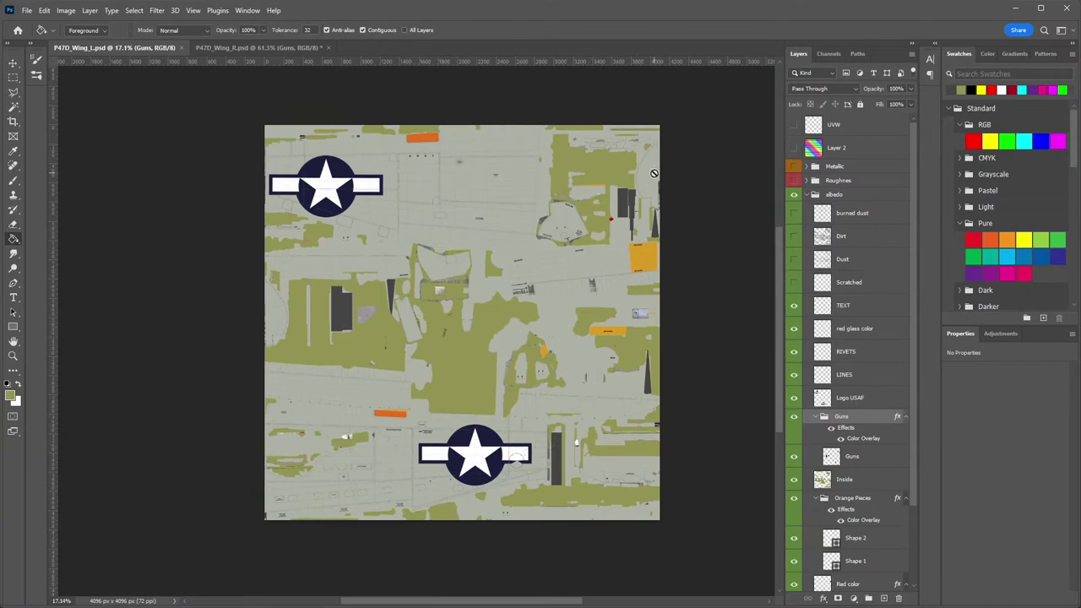
# In P47D_Wing_R.psd, select the narrow striped piece beside the tapered left-edge piece, about 45 by 353 px, and fill it on the Guns layer.
pyautogui.click(258, 47)
pyautogui.press('z')
pyautogui.scroll(-5, 474, 329)
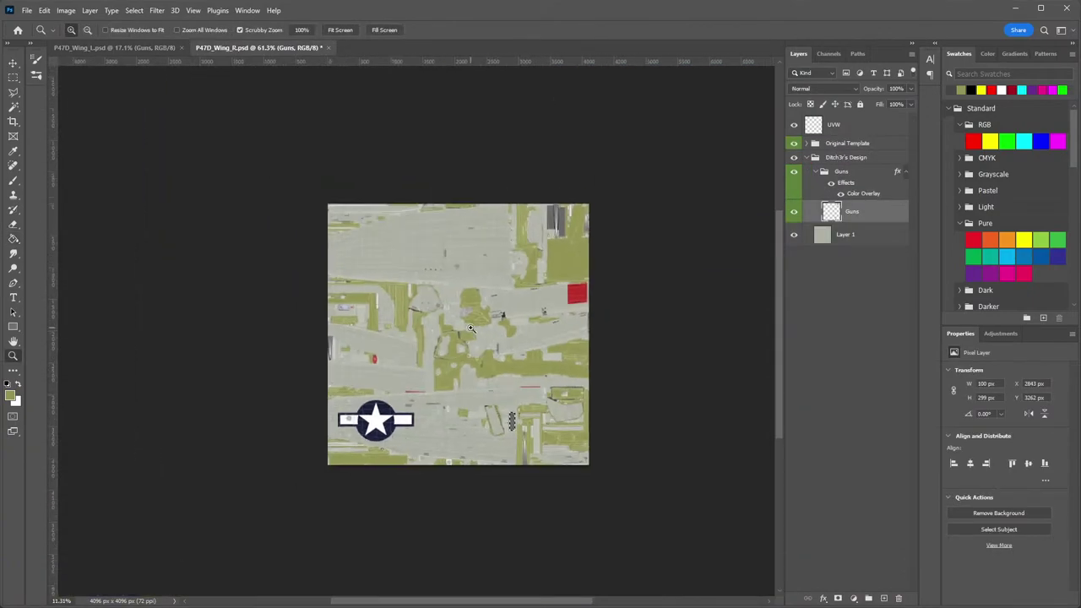
pyautogui.scroll(1, 484, 328)
pyautogui.scroll(1, 524, 270)
pyautogui.press('g')
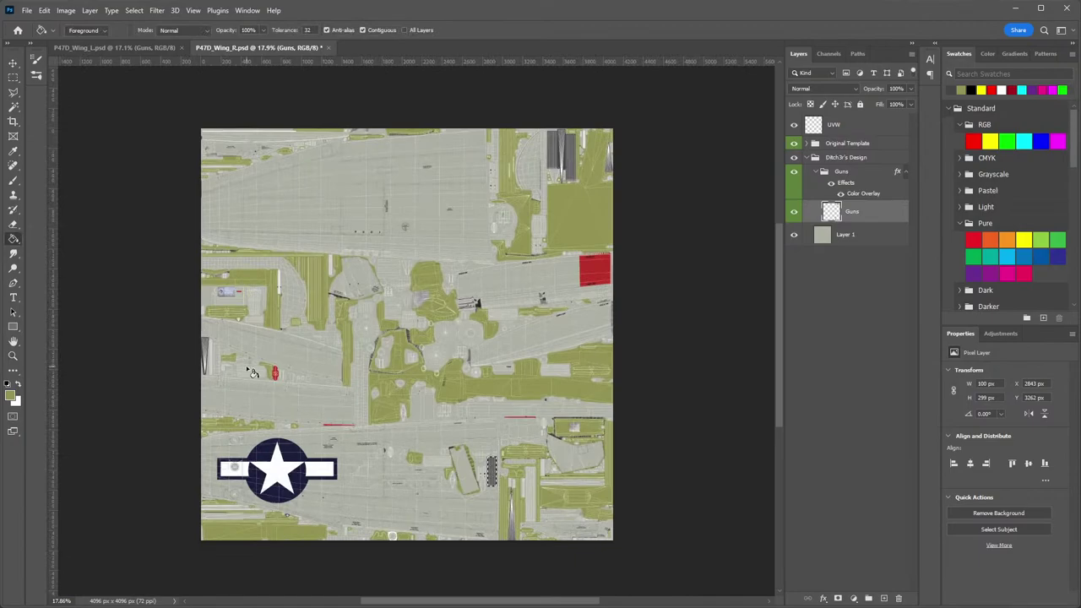
pyautogui.scroll(8, 253, 372)
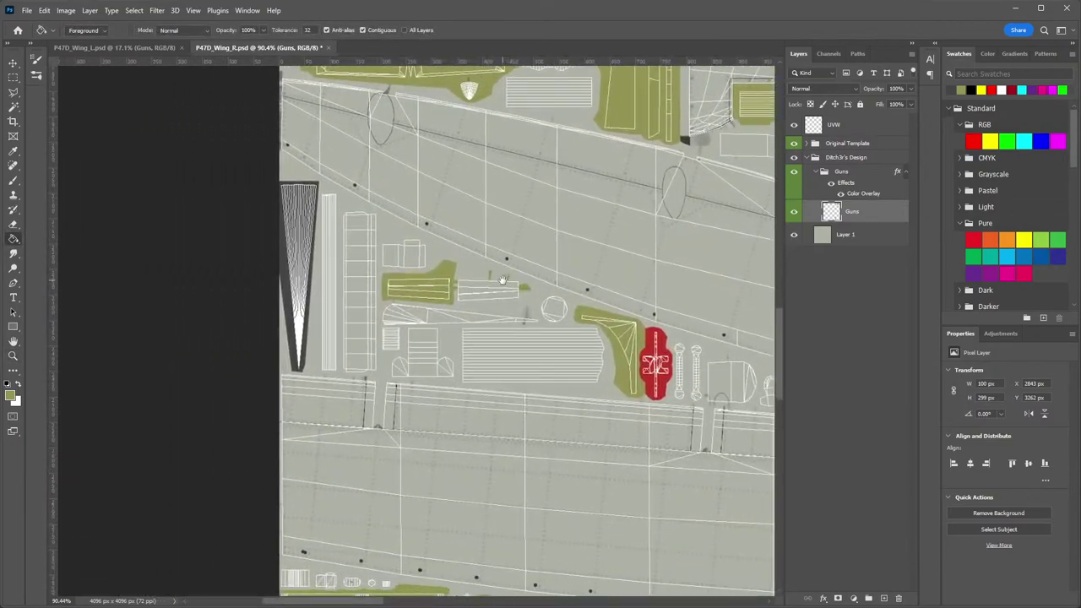
pyautogui.scroll(1, 473, 270)
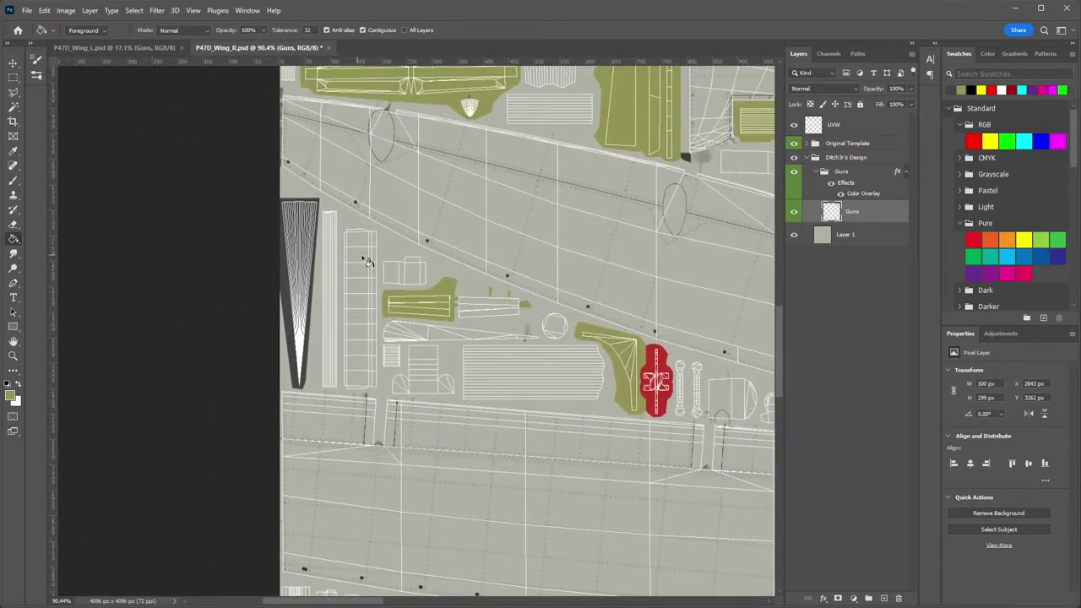
pyautogui.scroll(4, 368, 262)
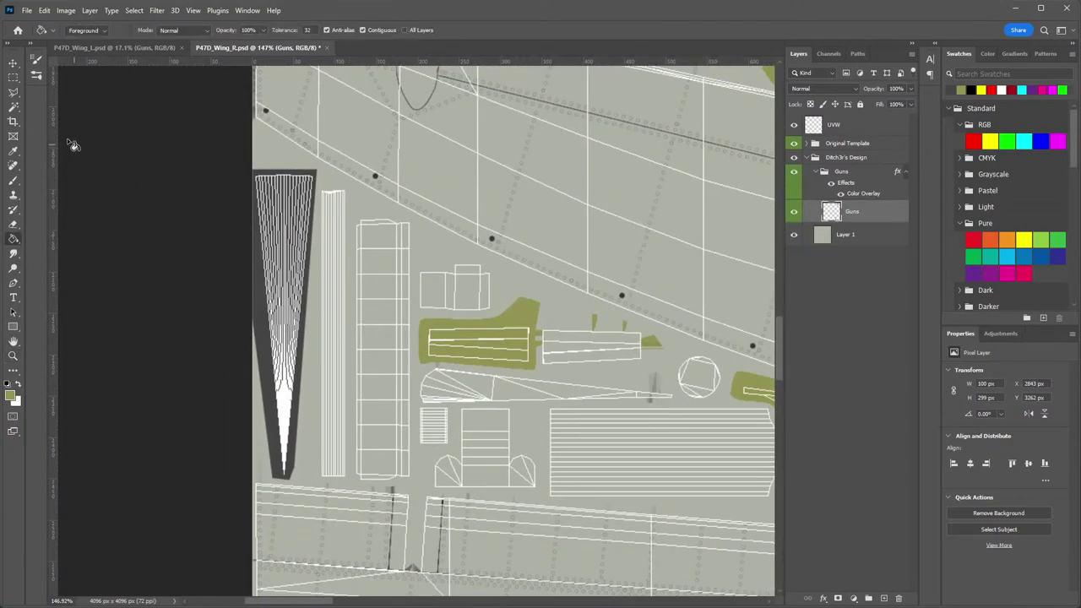
pyautogui.press('m')
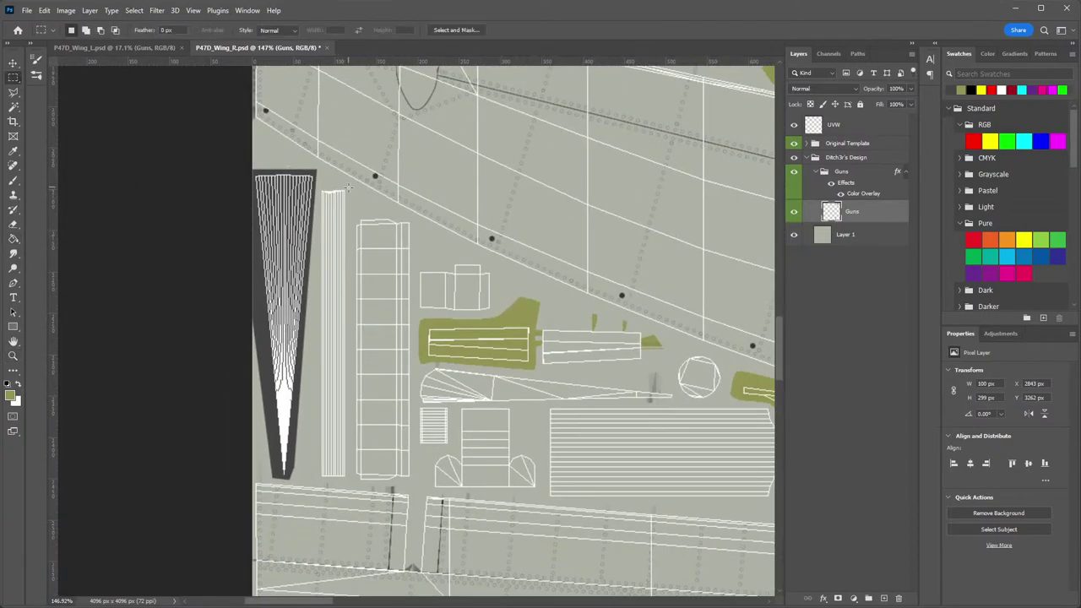
pyautogui.moveTo(348, 188); pyautogui.dragTo(312, 477)
pyautogui.press('g')
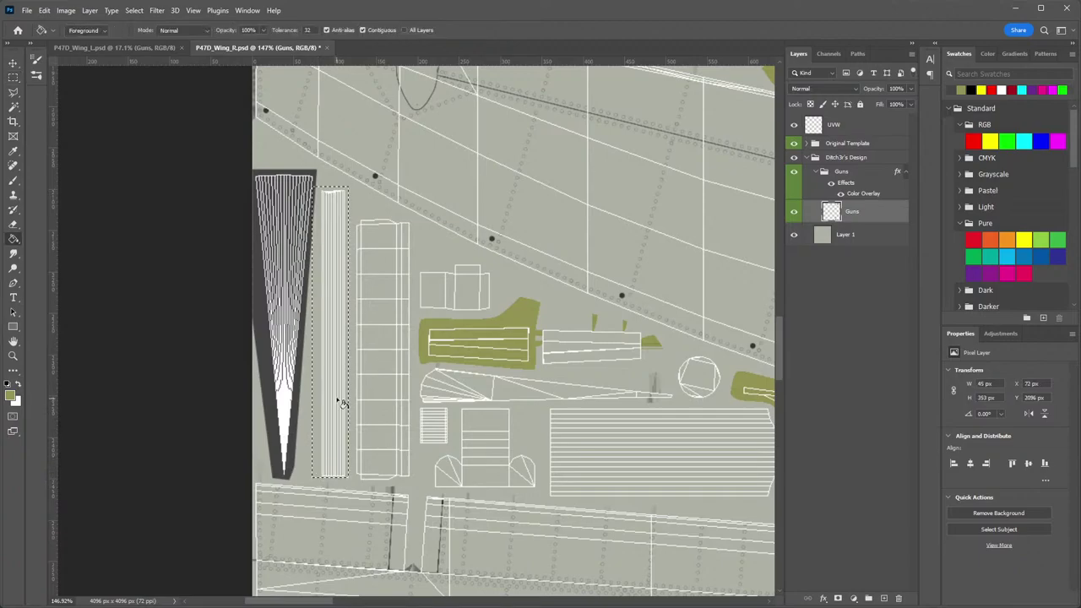
pyautogui.click(341, 403)
# Hide the UVW wireframe and save a DDS copy of P47D_Wing_R in The Big D livery folder, replacing the existing file.
pyautogui.click(793, 124)
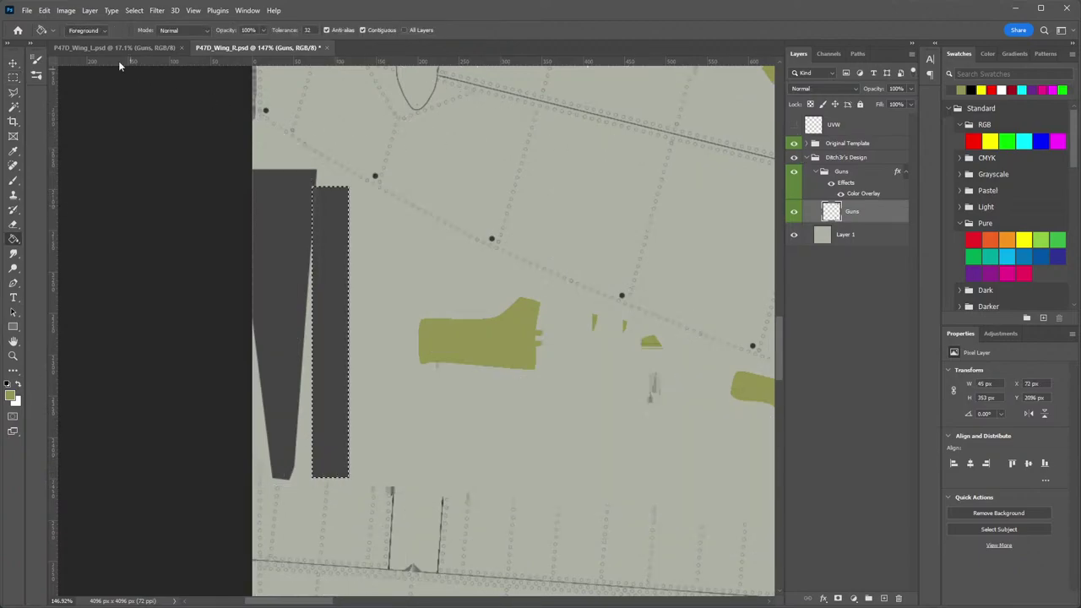
pyautogui.click(27, 10)
pyautogui.click(51, 158)
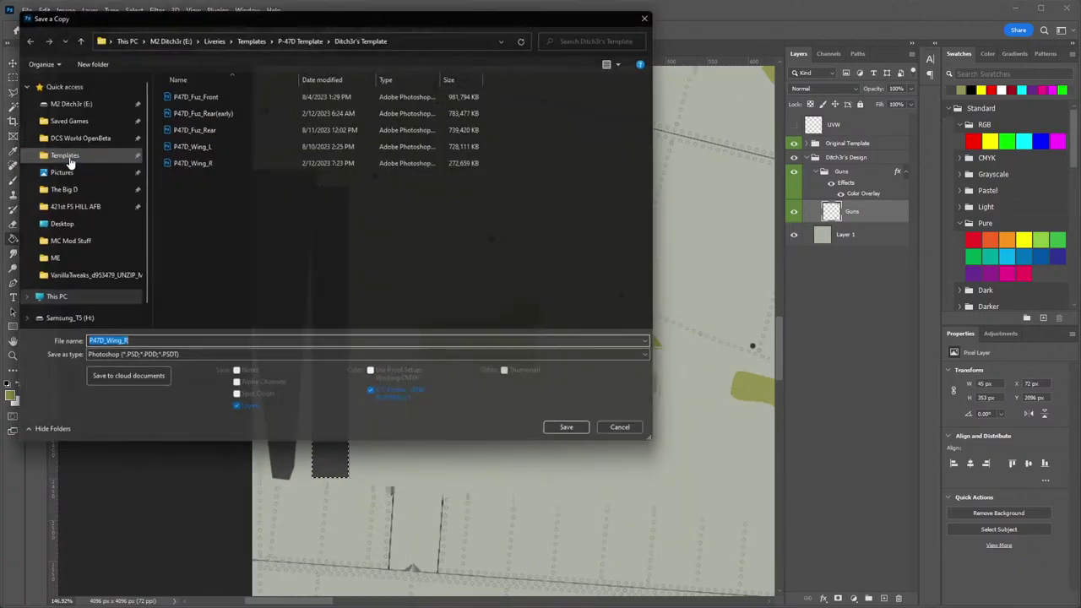
pyautogui.click(165, 362)
pyautogui.click(150, 397)
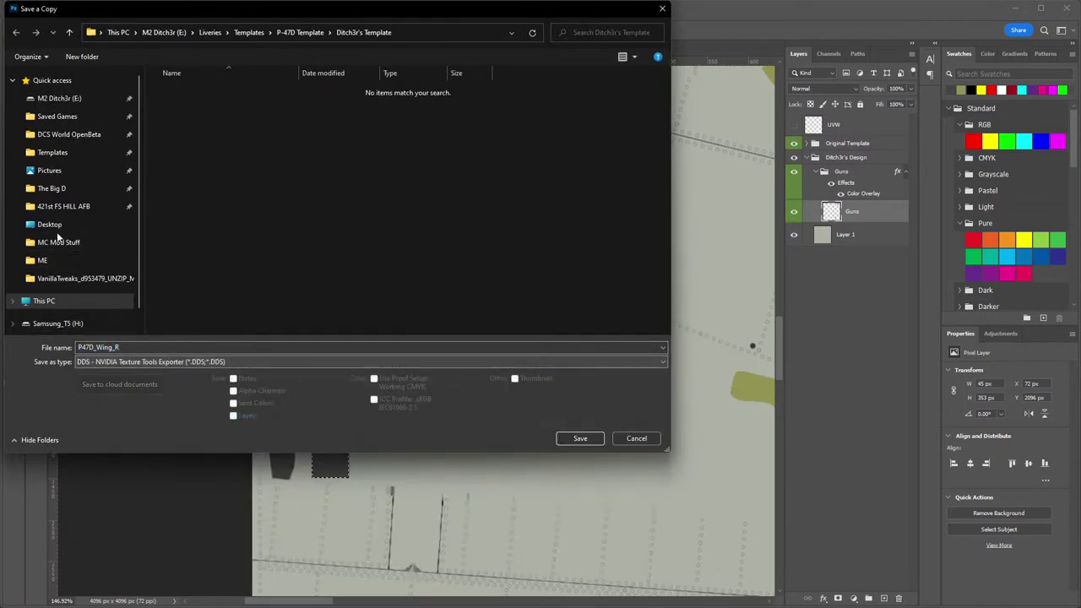
pyautogui.click(52, 188)
pyautogui.click(581, 439)
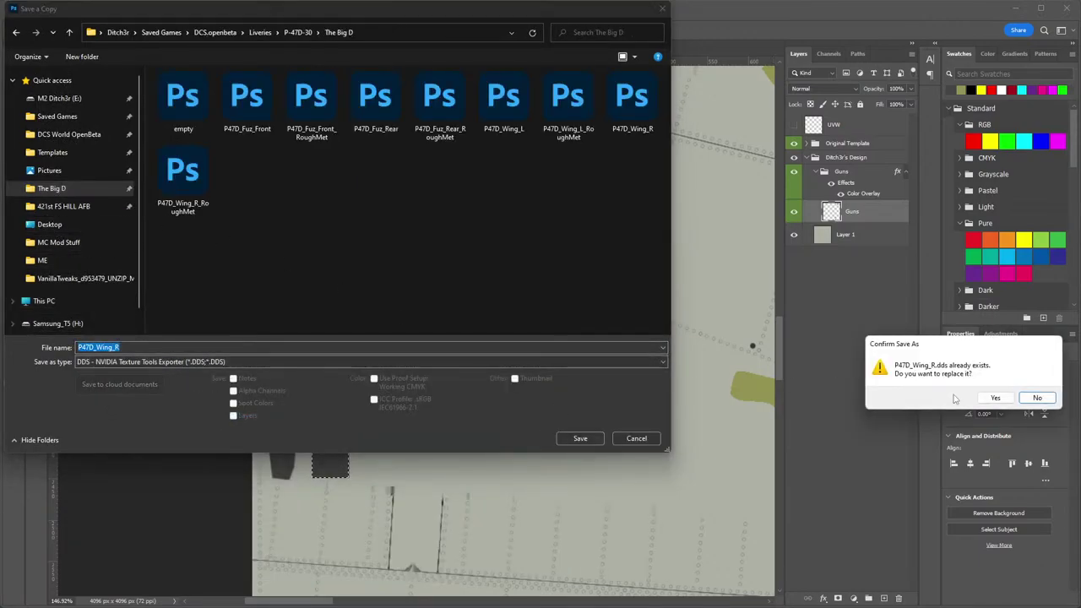
pyautogui.click(997, 401)
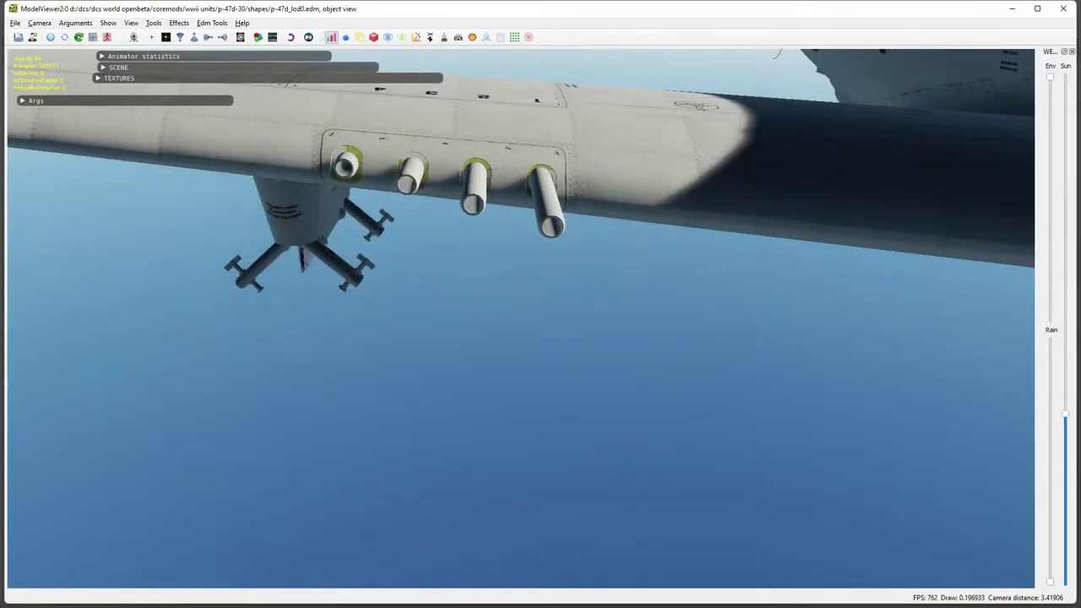
# Switch to ModelViewer, reload the textures and inspect the gun barrels on the aircraft's right wing.
pyautogui.hotkey('alt', 'Tab')
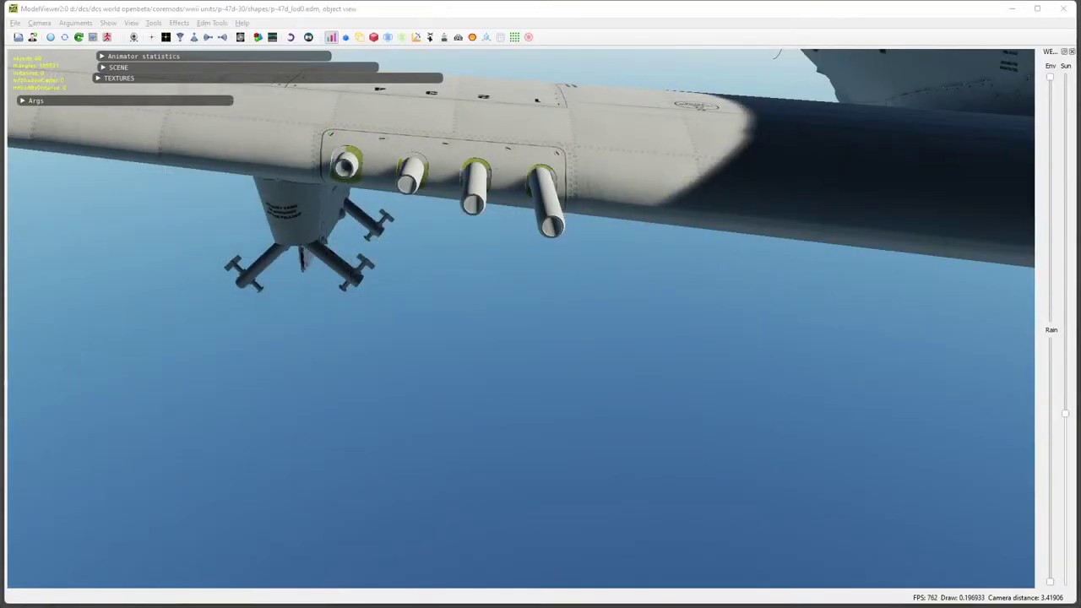
pyautogui.hotkey('alt', 'Tab')
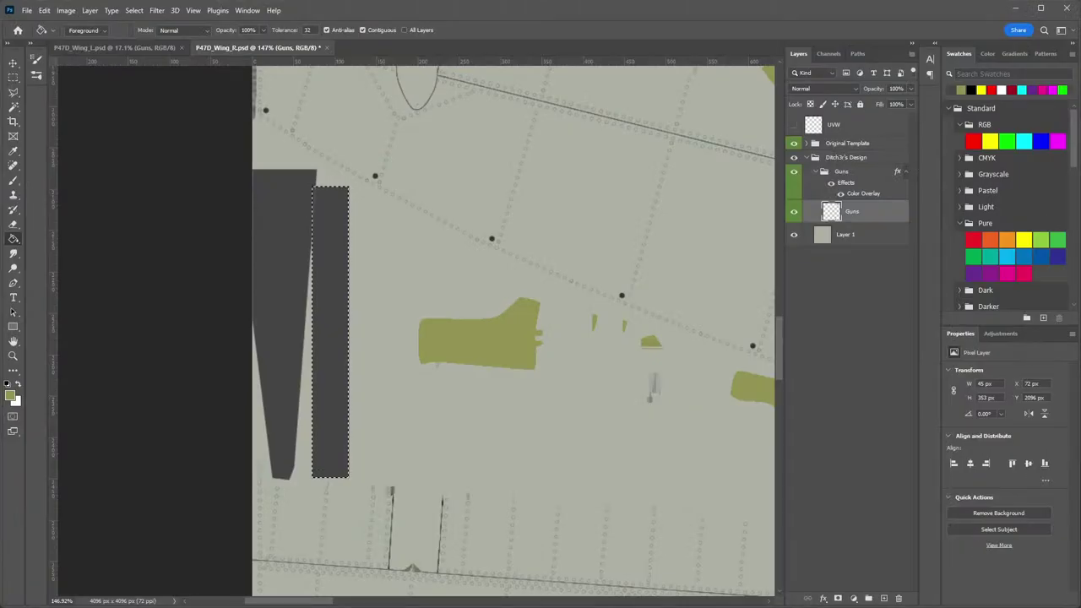
pyautogui.hotkey('alt', 'Tab')
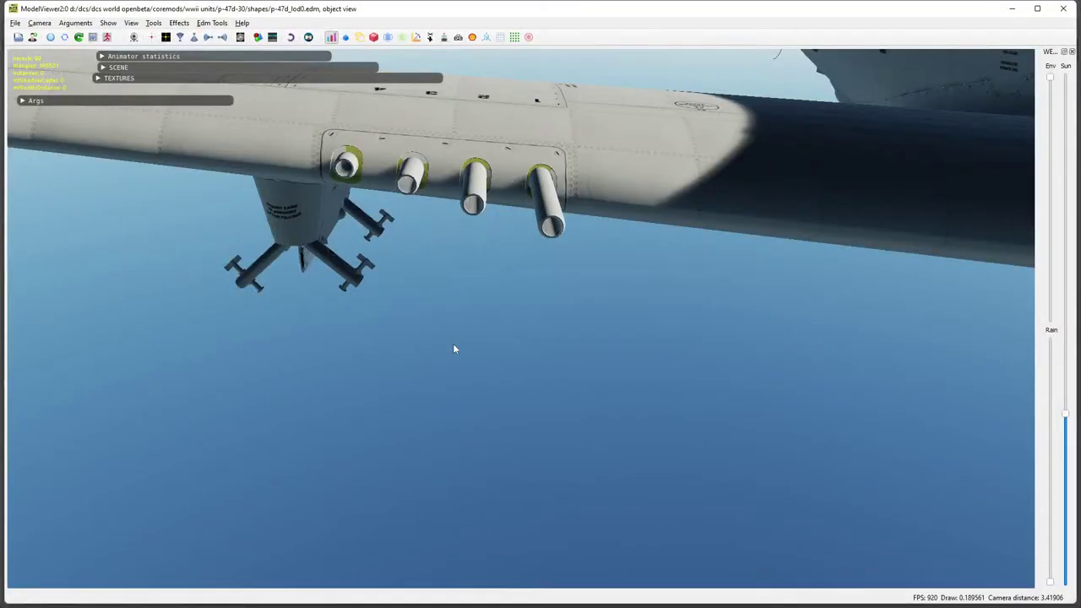
pyautogui.click(51, 39)
pyautogui.moveTo(324, 211); pyautogui.dragTo(615, 307)
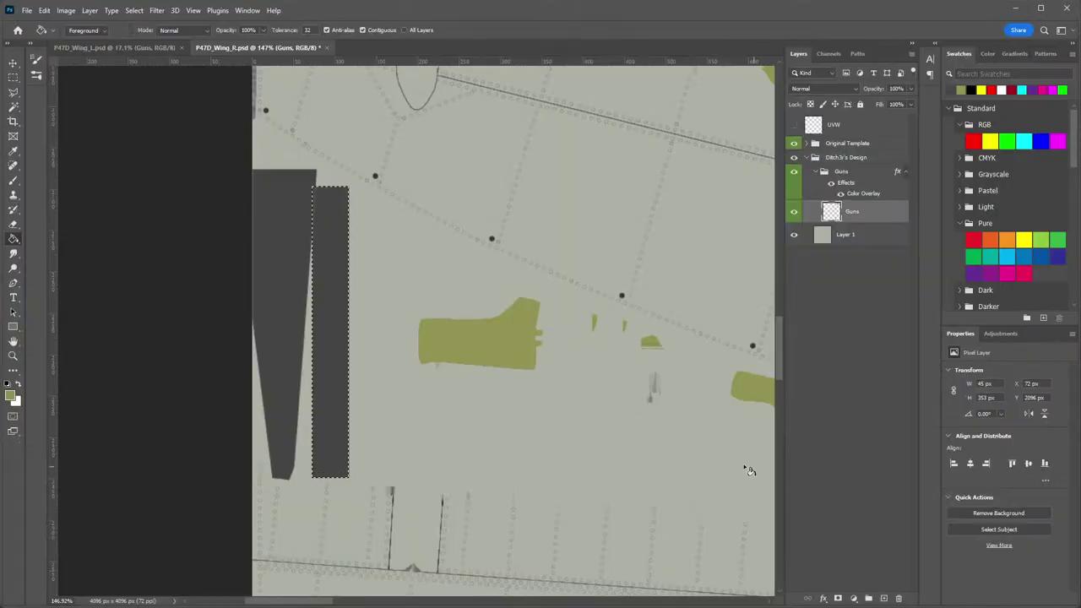
# In Photoshop, show the UVW wireframe, select the tall striped piece beside the olive strips, about 101 by 544 px, and fill it on the Guns layer.
pyautogui.click(795, 124)
pyautogui.scroll(-5, 587, 338)
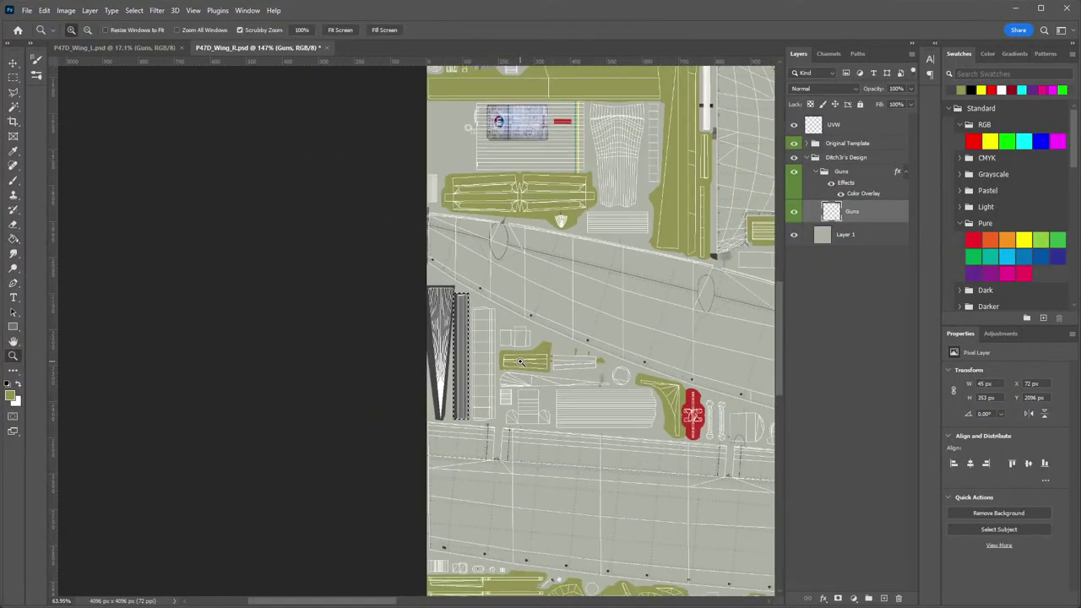
pyautogui.moveTo(588, 336); pyautogui.dragTo(419, 316)
pyautogui.scroll(-3, 551, 342)
pyautogui.moveTo(598, 390); pyautogui.dragTo(550, 295)
pyautogui.moveTo(609, 371)
pyautogui.mouseDown()
pyautogui.moveTo(295, 390)
pyautogui.moveTo(459, 321)
pyautogui.mouseUp()
pyautogui.press('z')
pyautogui.moveTo(543, 312)
pyautogui.mouseDown()
pyautogui.moveTo(602, 309)
pyautogui.moveTo(514, 299)
pyautogui.mouseUp()
pyautogui.click(14, 77)
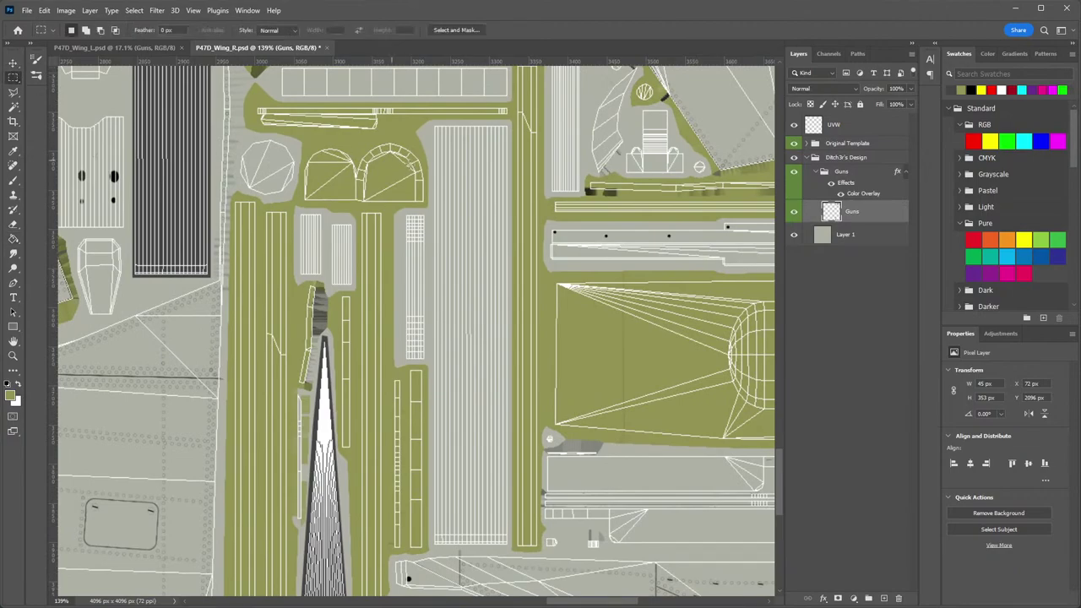
pyautogui.moveTo(431, 124); pyautogui.dragTo(508, 541)
pyautogui.press('g')
pyautogui.click(475, 386)
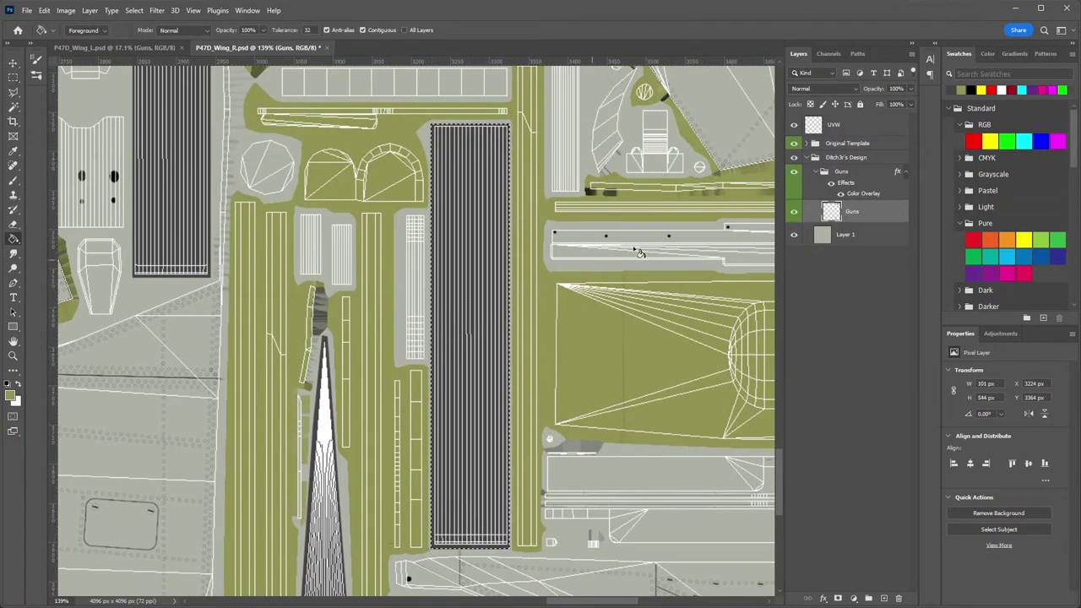
# Turn off the UVW overlay and export the updated P47D_Wing_R texture as DDS over the existing file in The Big D.
pyautogui.click(793, 124)
pyautogui.click(28, 10)
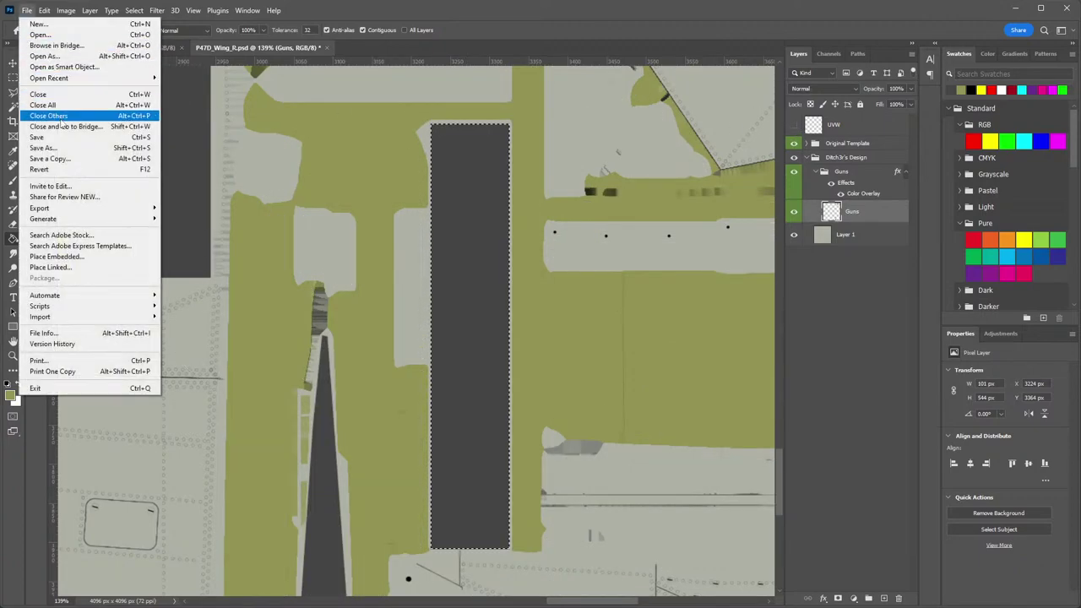
pyautogui.click(51, 151)
pyautogui.click(232, 363)
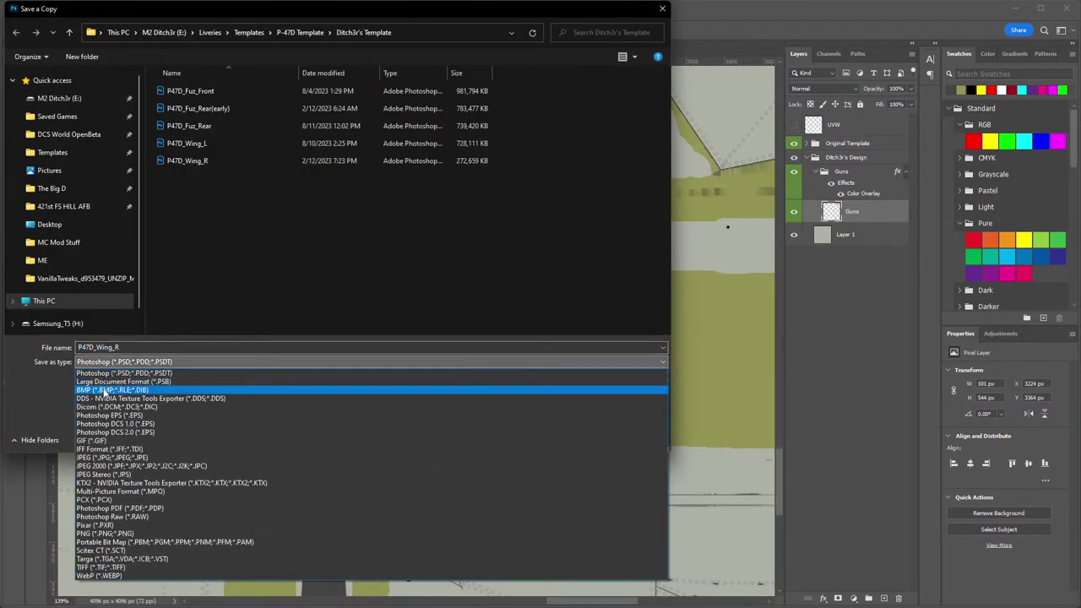
pyautogui.click(102, 385)
pyautogui.click(56, 191)
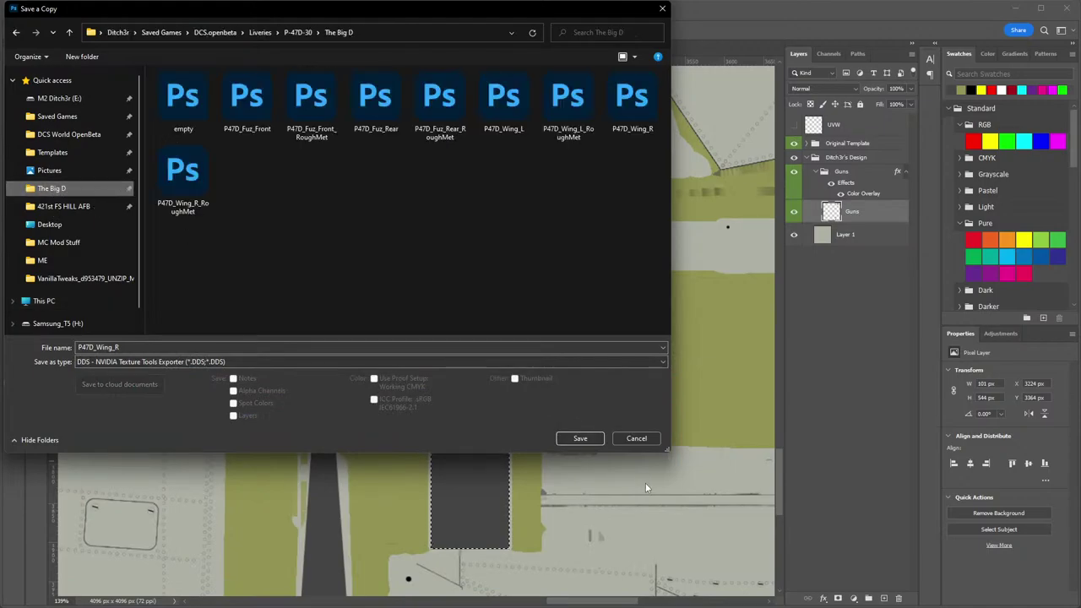
pyautogui.click(581, 438)
pyautogui.click(980, 398)
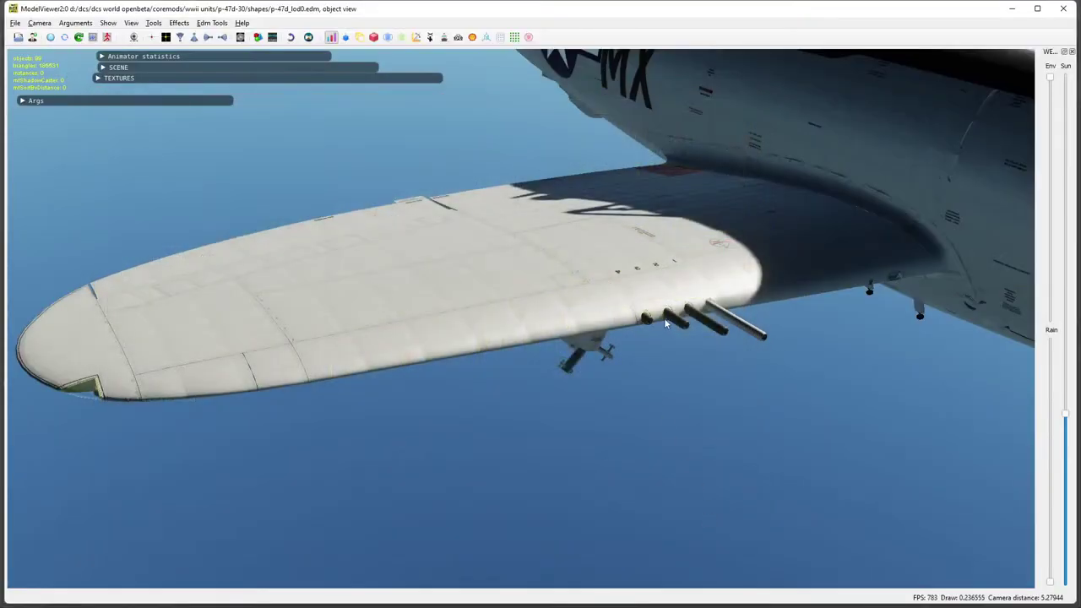
# Reload the textures in ModelViewer and check all four right wing gun barrels and their surrounds up close.
pyautogui.scroll(3, 667, 343)
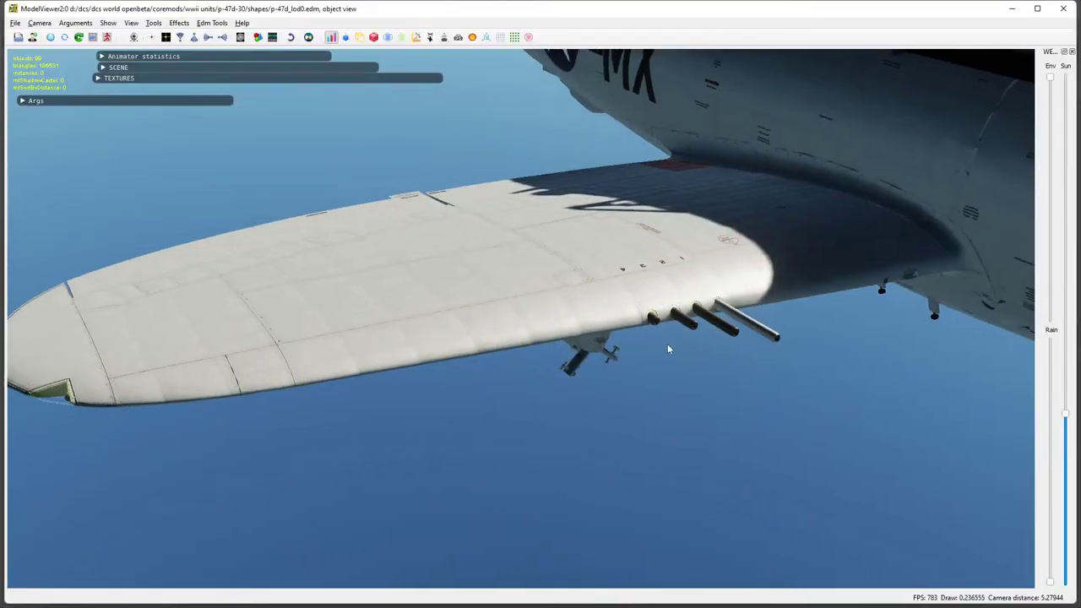
pyautogui.moveTo(667, 343); pyautogui.dragTo(517, 338)
pyautogui.hotkey('alt', 'Tab')
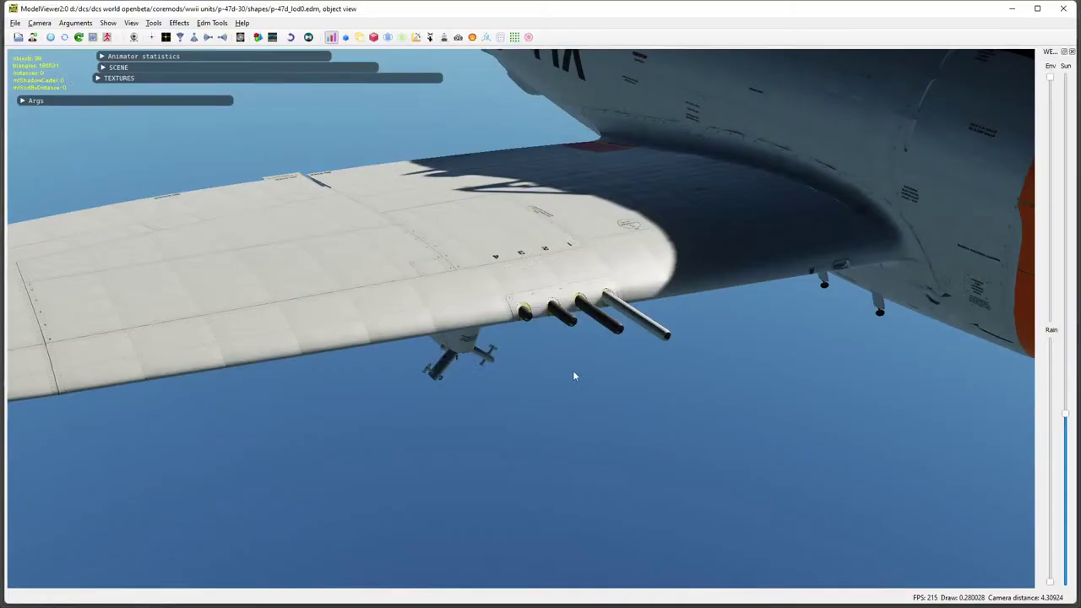
pyautogui.click(50, 37)
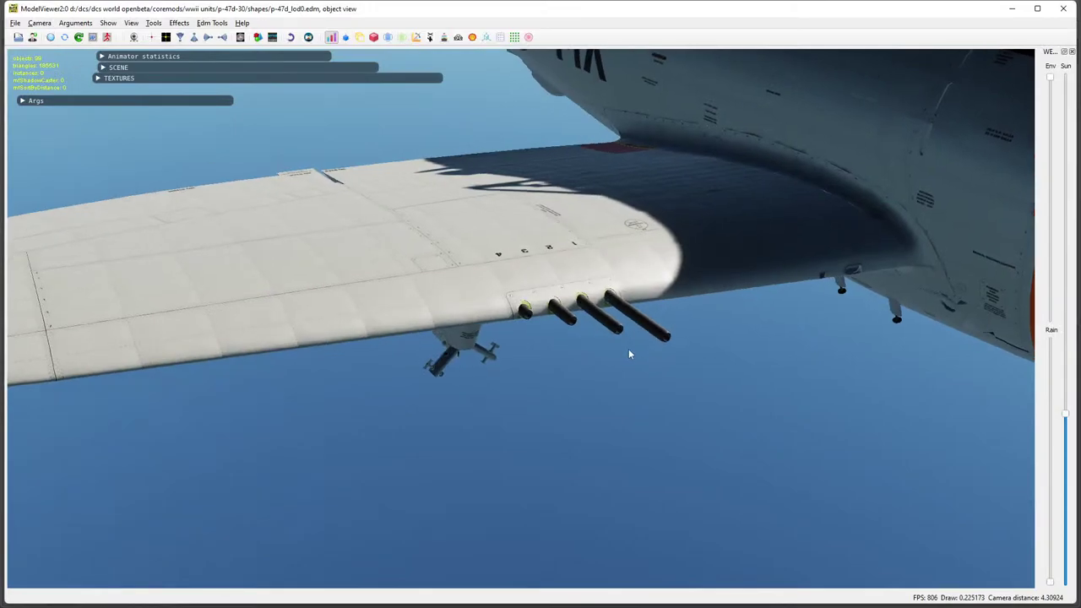
pyautogui.moveTo(628, 349); pyautogui.dragTo(463, 203)
pyautogui.scroll(4, 587, 302)
pyautogui.scroll(6, 586, 302)
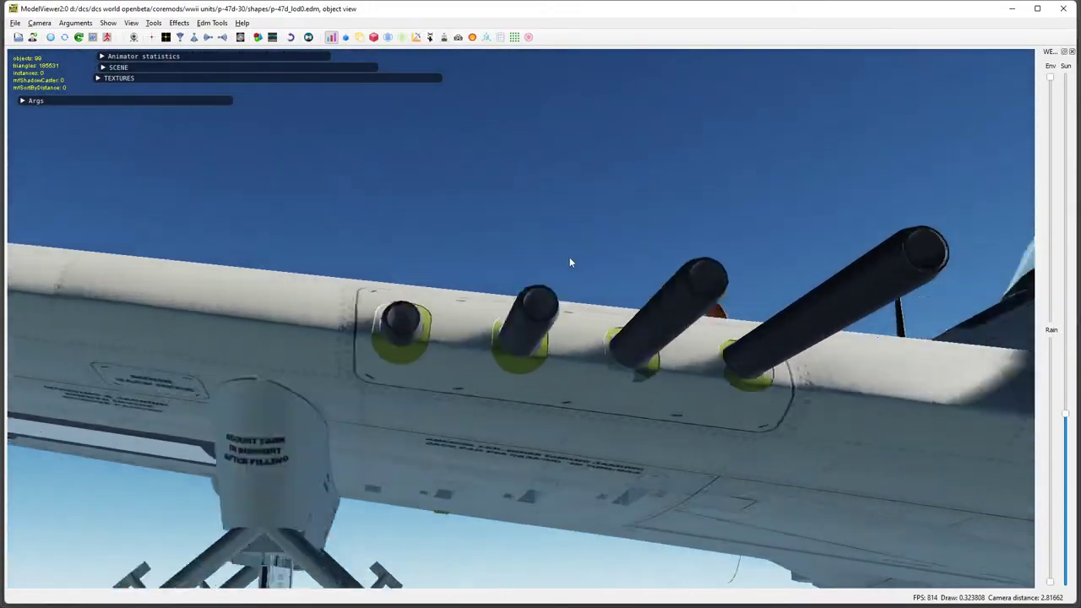
pyautogui.moveTo(570, 259); pyautogui.dragTo(440, 316)
pyautogui.scroll(-2, 471, 336)
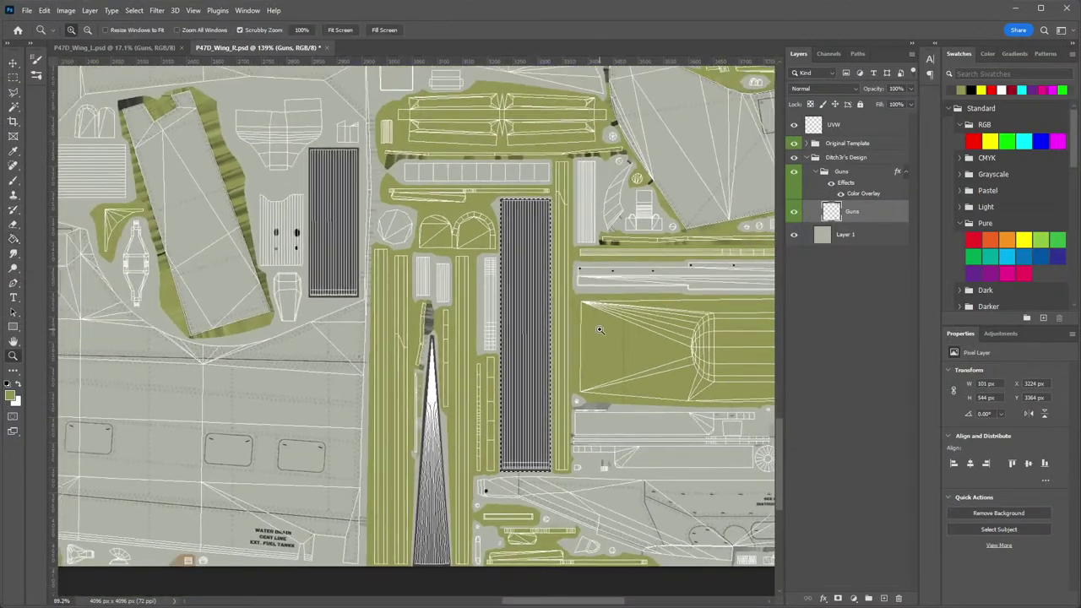
# Back in P47D_Wing_R.psd, search the wireframe for the small oval gun surround pieces and examine them up close.
pyautogui.press('g')
pyautogui.moveTo(560, 357); pyautogui.dragTo(531, 279)
pyautogui.moveTo(341, 120)
pyautogui.mouseDown()
pyautogui.moveTo(430, 260)
pyautogui.moveTo(503, 414)
pyautogui.moveTo(540, 387)
pyautogui.moveTo(765, 346)
pyautogui.mouseUp()
pyautogui.moveTo(372, 319); pyautogui.dragTo(447, 445)
pyautogui.moveTo(390, 110); pyautogui.dragTo(419, 406)
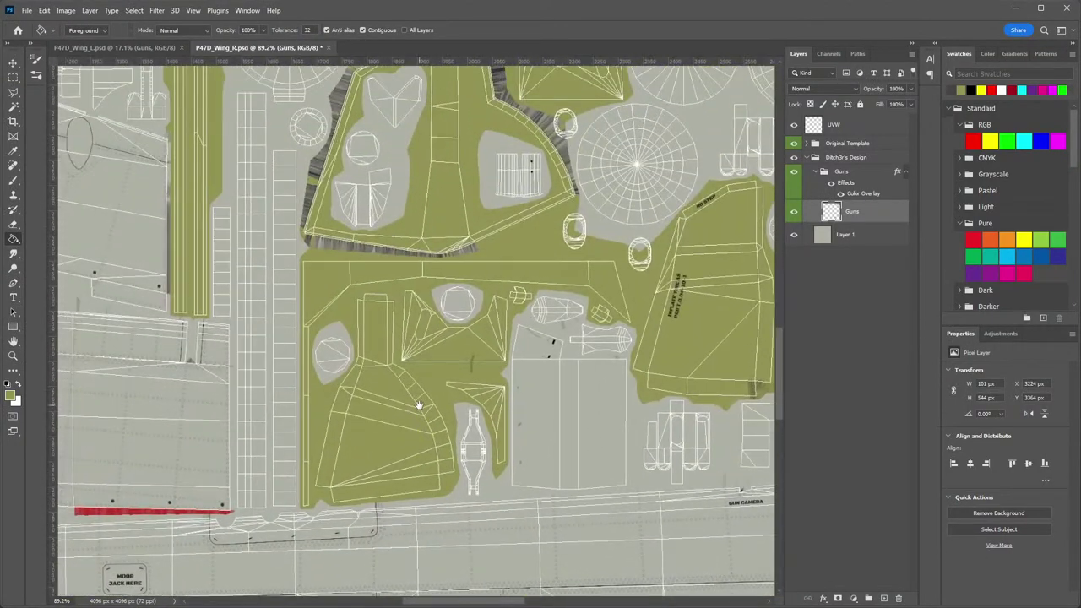
pyautogui.moveTo(417, 233); pyautogui.dragTo(386, 402)
pyautogui.moveTo(585, 313); pyautogui.dragTo(430, 276)
pyautogui.press('z')
pyautogui.moveTo(416, 128); pyautogui.dragTo(435, 159)
pyautogui.press('g')
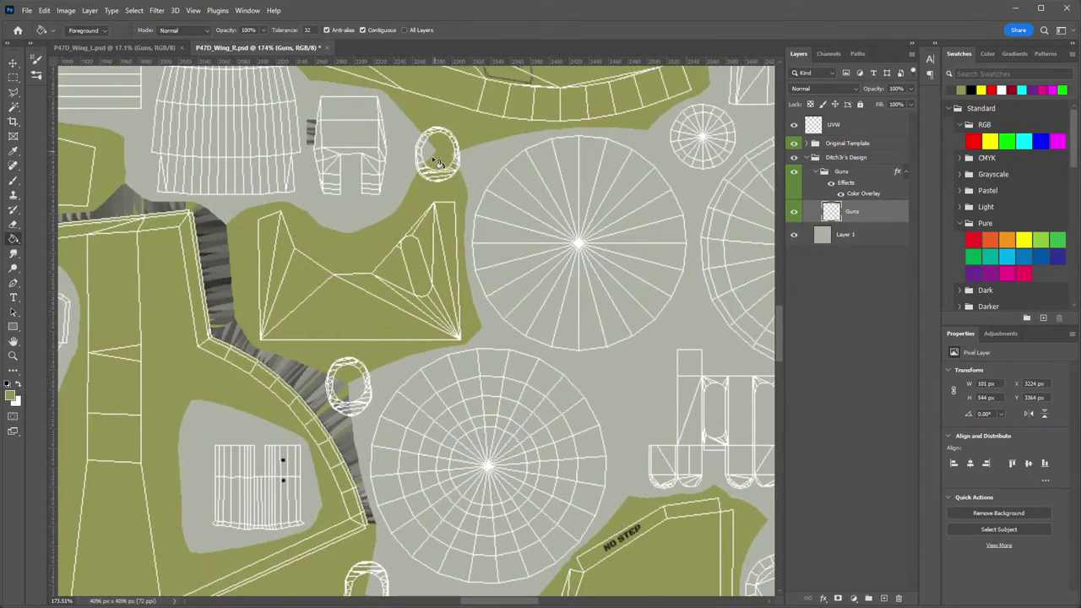
# Expand the Original Template group, select its INSIDE layer and sample the olive green for the Brush tool.
pyautogui.click(806, 145)
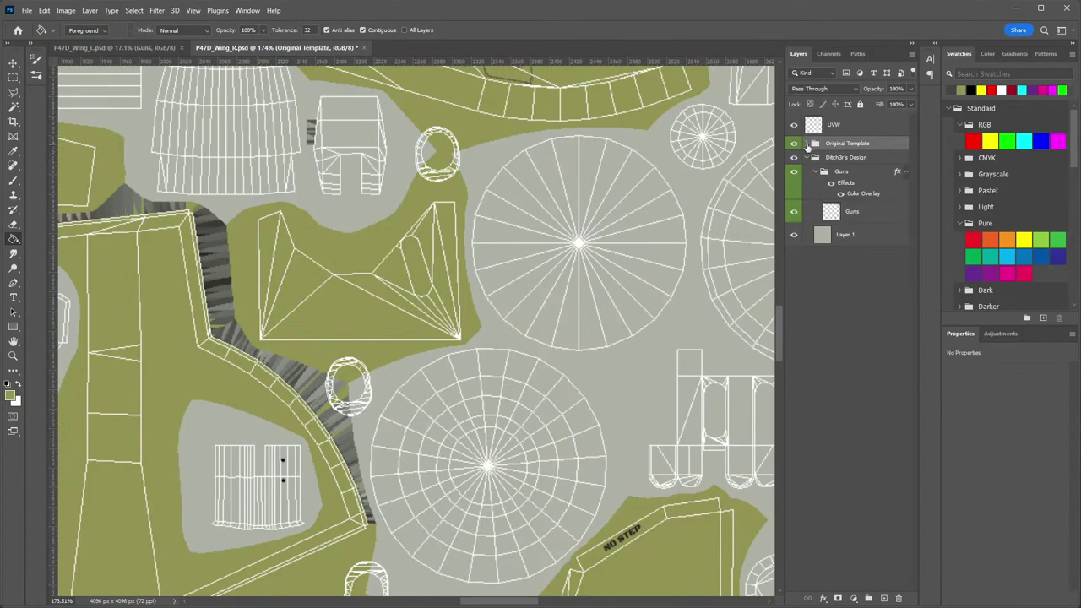
pyautogui.click(808, 144)
pyautogui.click(875, 370)
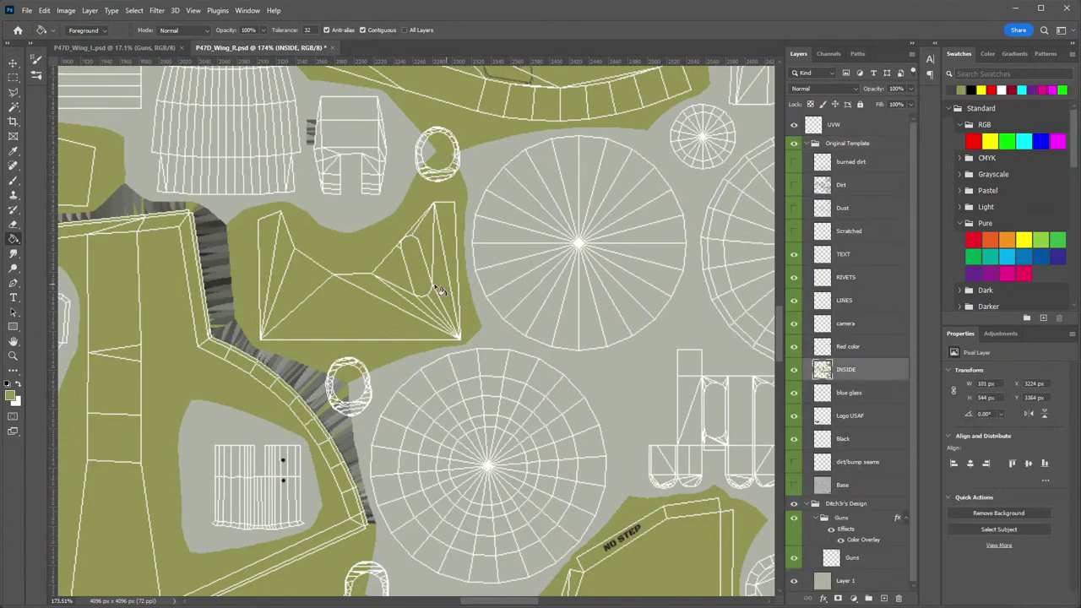
pyautogui.click(370, 249)
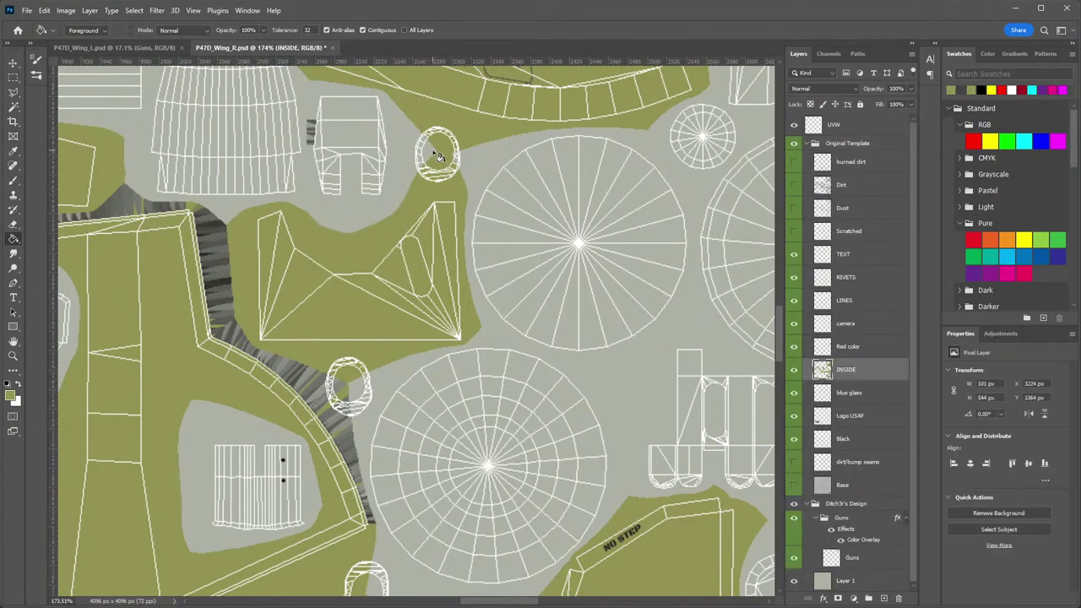
pyautogui.press('b')
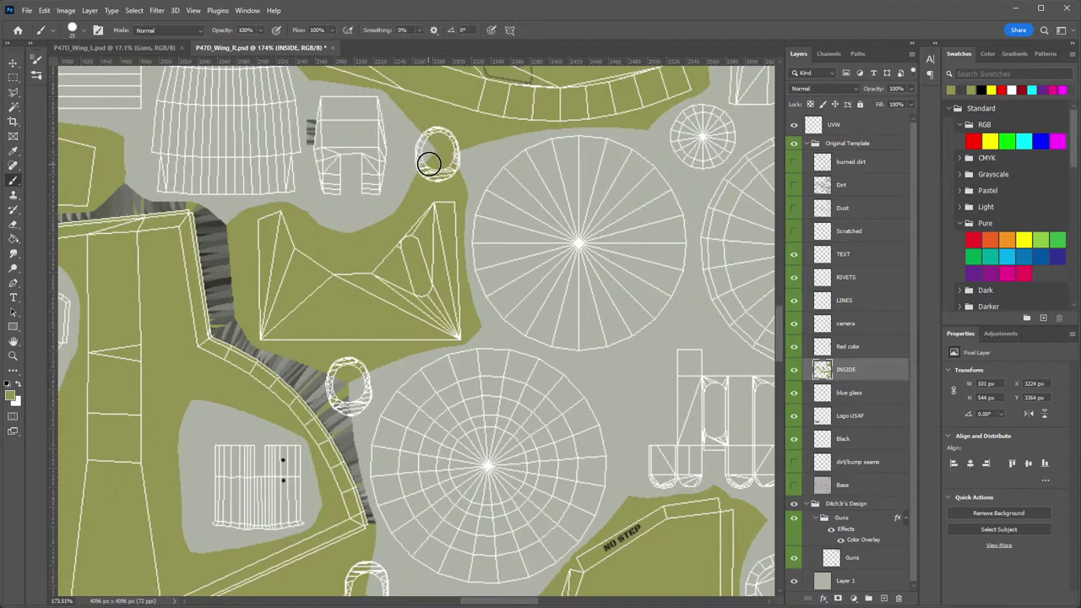
pyautogui.rightClick(472, 205)
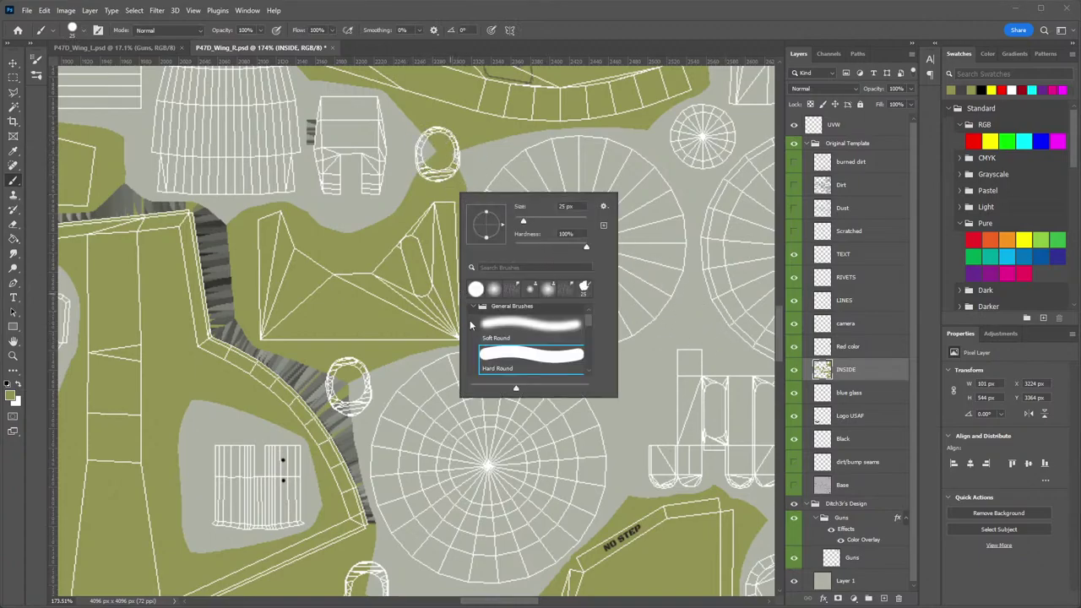
pyautogui.click(877, 373)
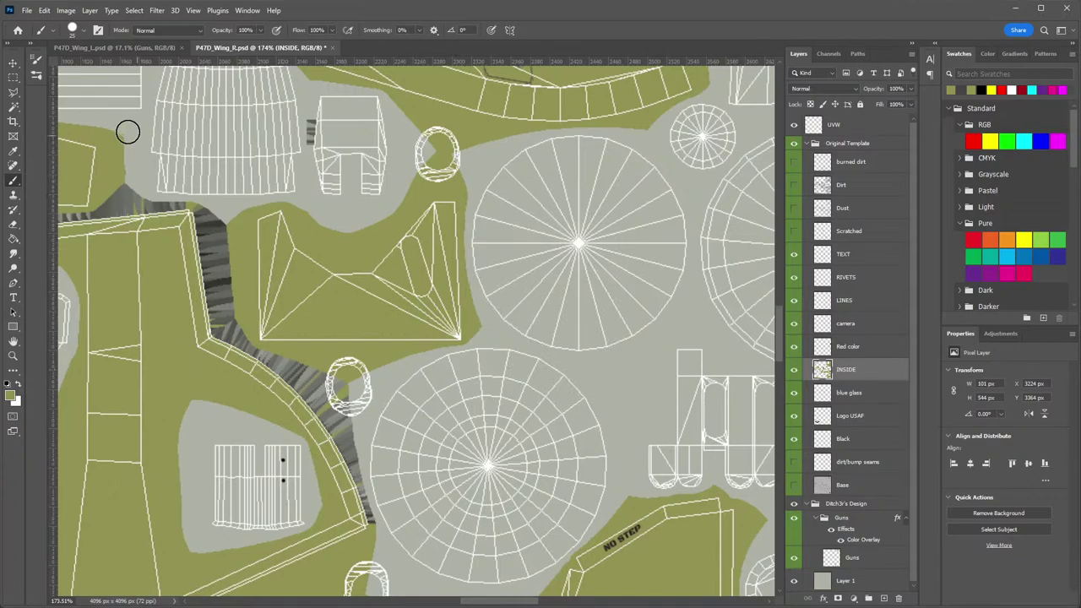
# Clear the selection and paint olive green over the uncovered parts of the oval gun surround pieces on the INSIDE layer.
pyautogui.click(14, 79)
pyautogui.click(394, 202)
pyautogui.press('b')
pyautogui.moveTo(447, 140)
pyautogui.mouseDown()
pyautogui.moveTo(421, 165)
pyautogui.moveTo(435, 177)
pyautogui.moveTo(436, 143)
pyautogui.mouseUp()
pyautogui.moveTo(359, 304); pyautogui.dragTo(400, 179)
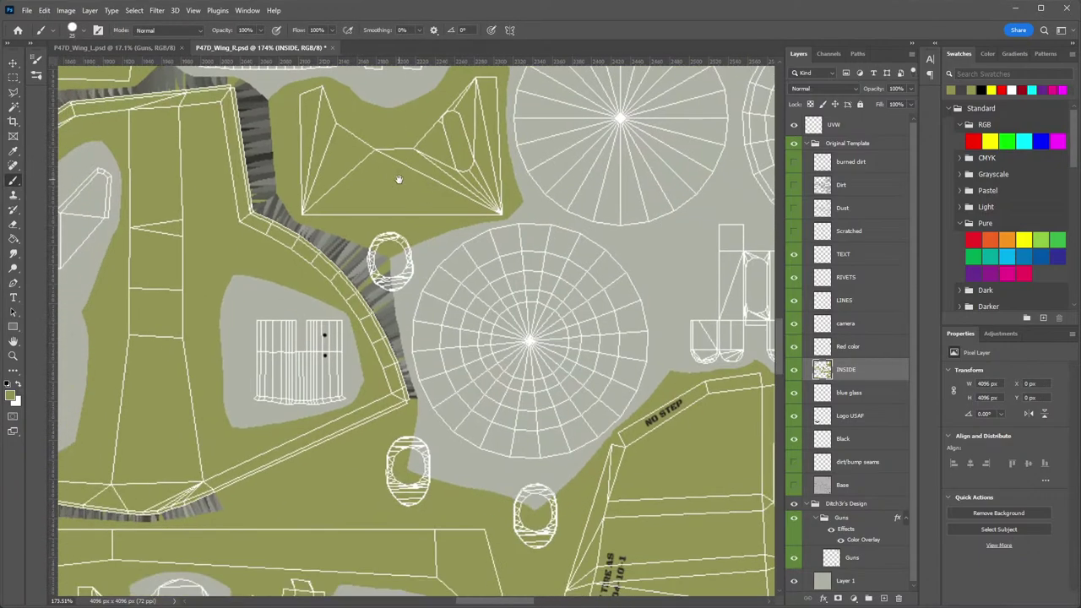
pyautogui.moveTo(376, 255)
pyautogui.mouseDown()
pyautogui.moveTo(398, 280)
pyautogui.moveTo(405, 262)
pyautogui.moveTo(399, 249)
pyautogui.moveTo(384, 262)
pyautogui.moveTo(387, 235)
pyautogui.mouseUp()
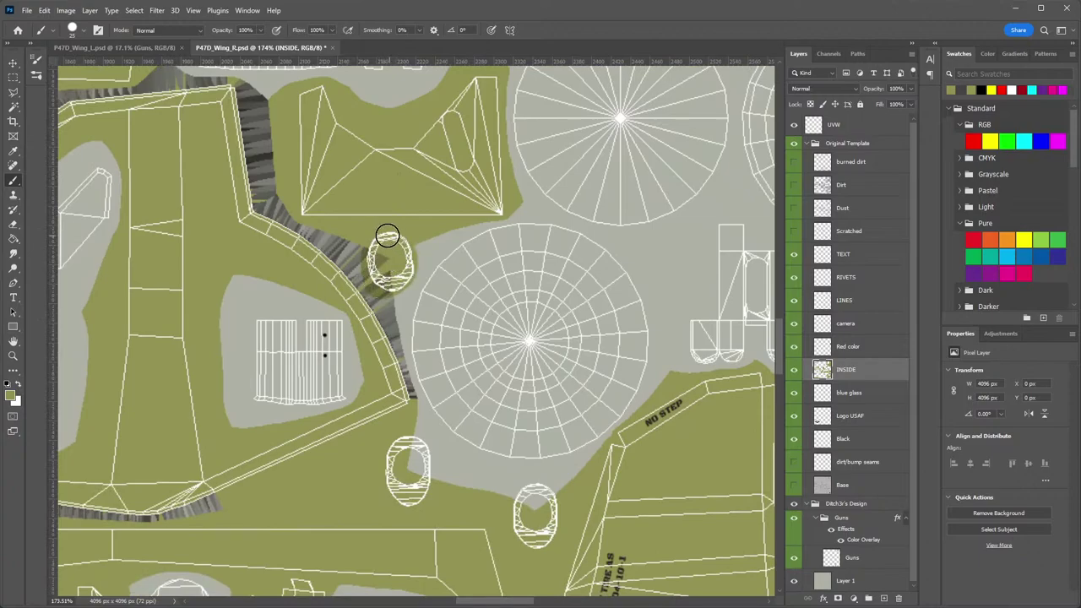
pyautogui.moveTo(427, 302); pyautogui.dragTo(424, 269)
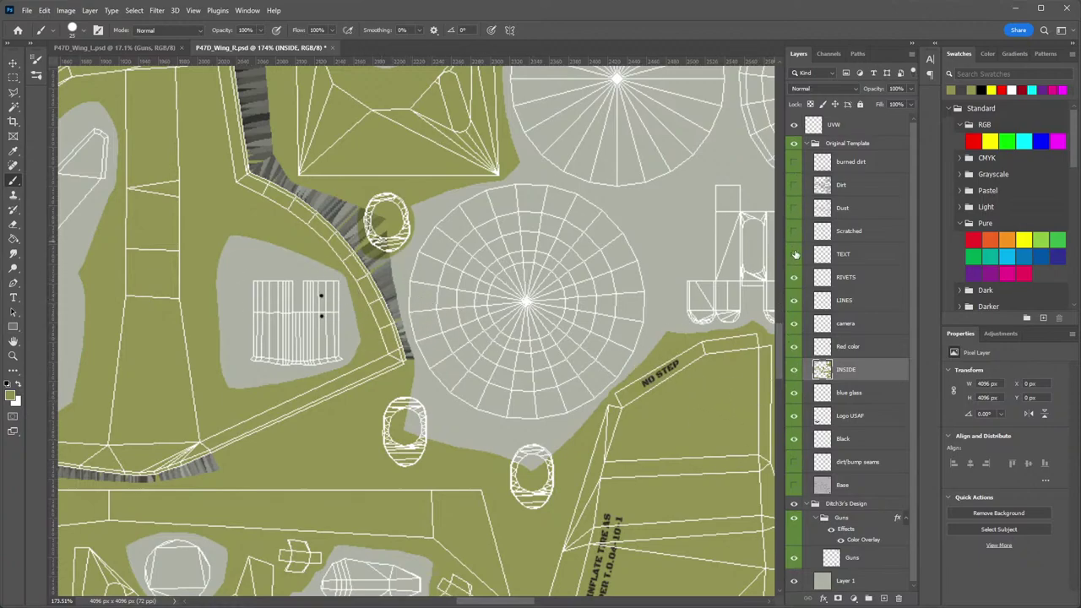
# Toggle the visibility of the TEXT and LINES layers to find which one holds the dark streaks beside the oval pieces.
pyautogui.click(794, 254)
pyautogui.click(794, 254)
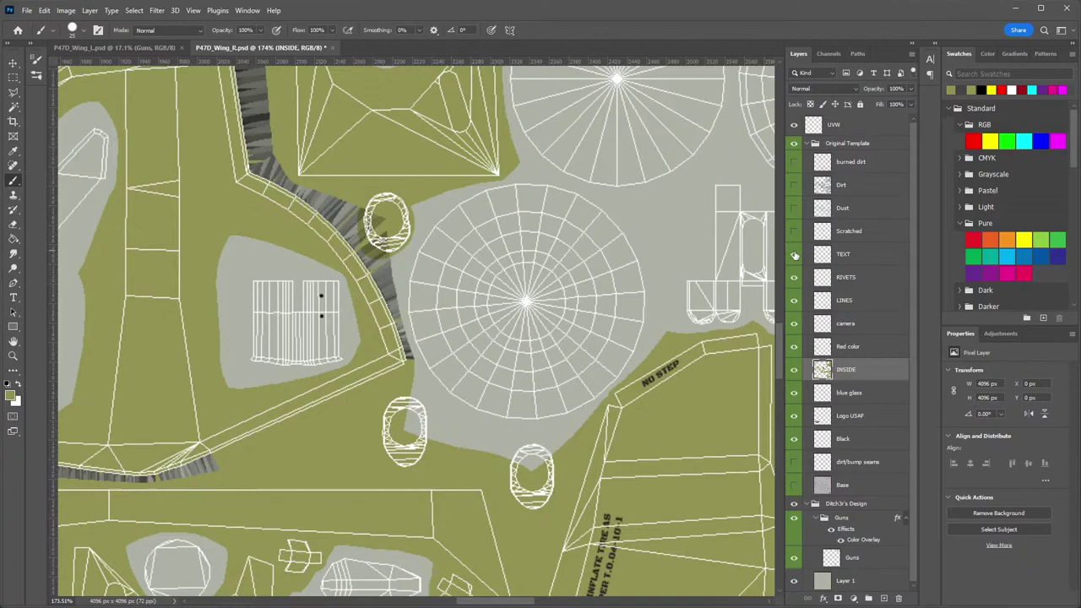
pyautogui.click(794, 300)
pyautogui.click(794, 301)
pyautogui.click(794, 301)
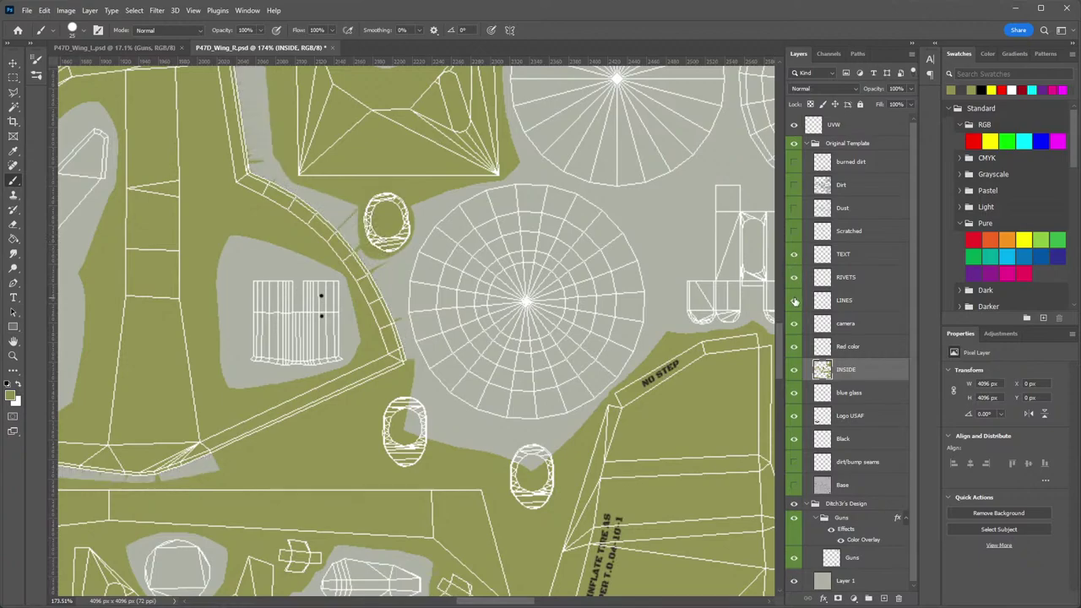
pyautogui.click(794, 301)
pyautogui.click(794, 300)
pyautogui.click(794, 301)
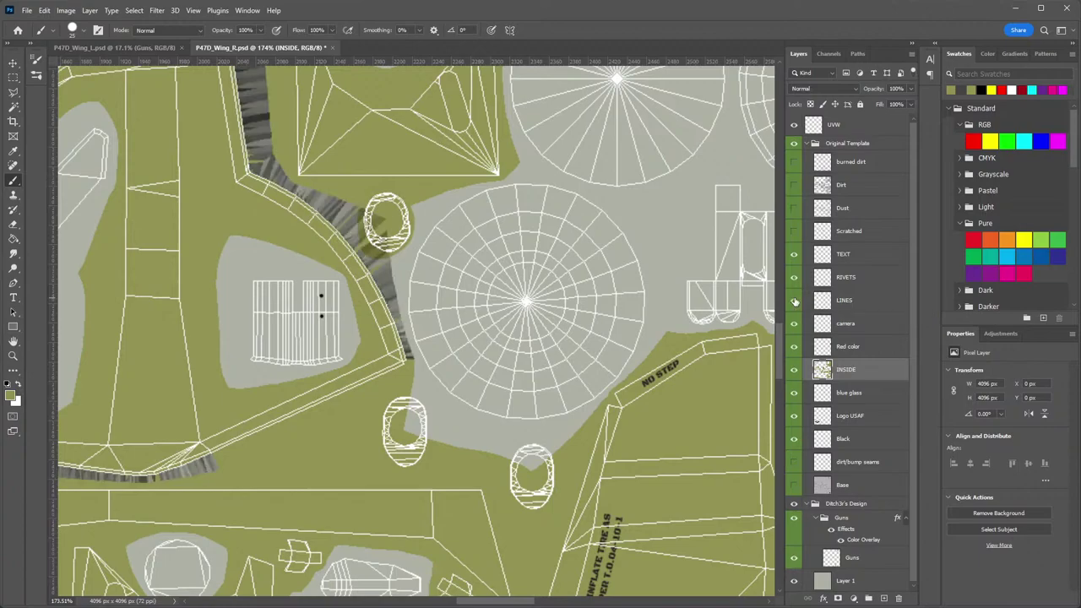
# Select the LINES layer and erase the dark streaks covering the uppermost oval gun surround piece.
pyautogui.click(862, 304)
pyautogui.press('e')
pyautogui.moveTo(383, 221)
pyautogui.mouseDown()
pyautogui.moveTo(370, 233)
pyautogui.moveTo(384, 242)
pyautogui.mouseUp()
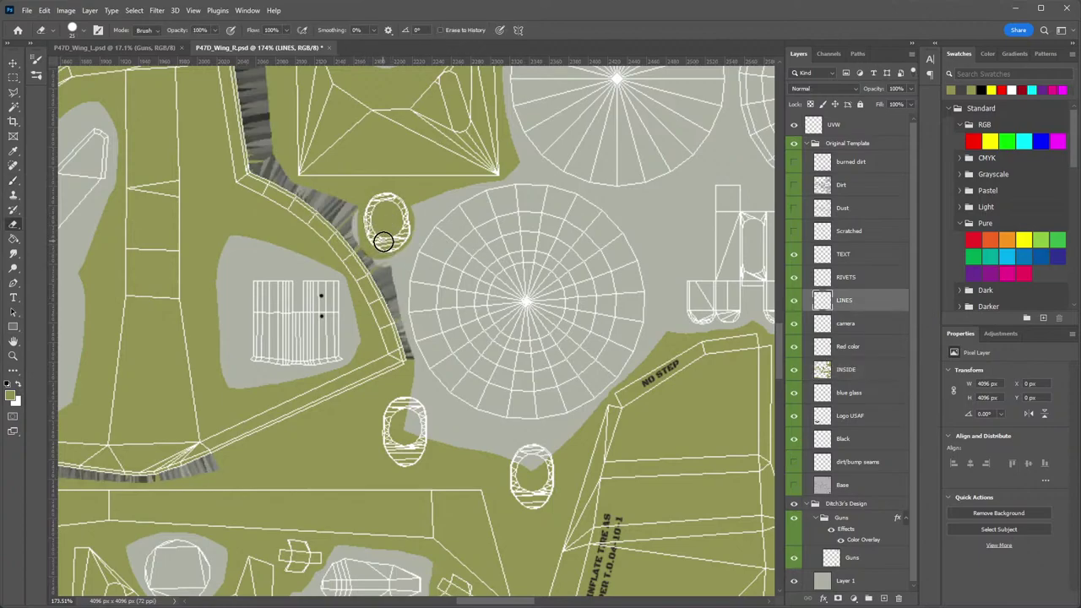
# Paint olive green over the uncovered parts of the two lower oval gun surround pieces on the INSIDE layer.
pyautogui.click(860, 370)
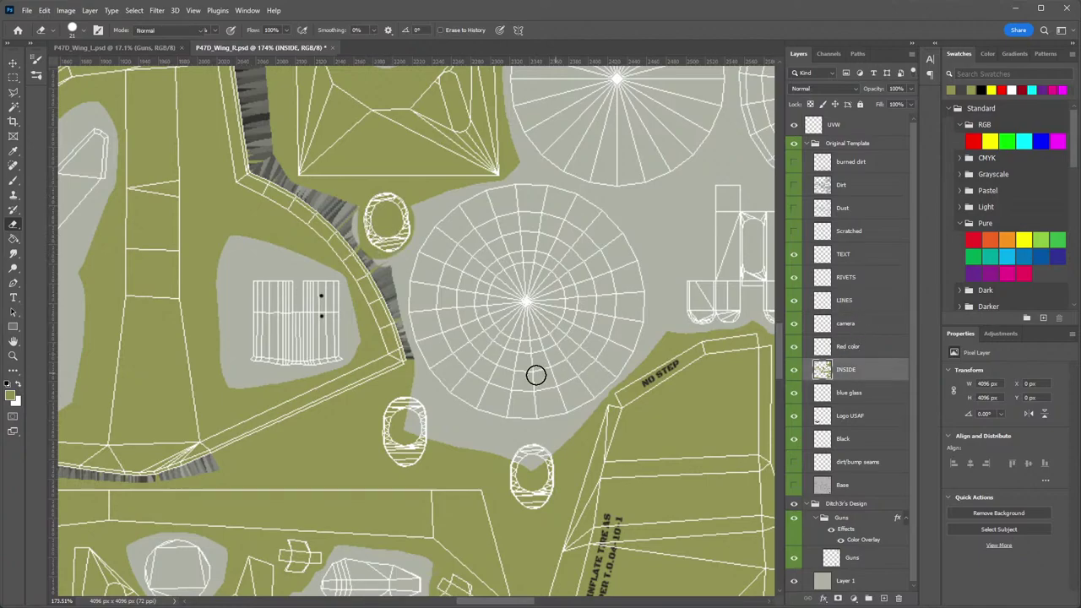
pyautogui.press('b')
pyautogui.moveTo(415, 405)
pyautogui.mouseDown()
pyautogui.moveTo(435, 449)
pyautogui.moveTo(507, 470)
pyautogui.moveTo(538, 465)
pyautogui.mouseUp()
pyautogui.moveTo(619, 411); pyautogui.dragTo(381, 334)
pyautogui.moveTo(433, 272); pyautogui.dragTo(388, 310)
pyautogui.moveTo(380, 350); pyautogui.dragTo(502, 347)
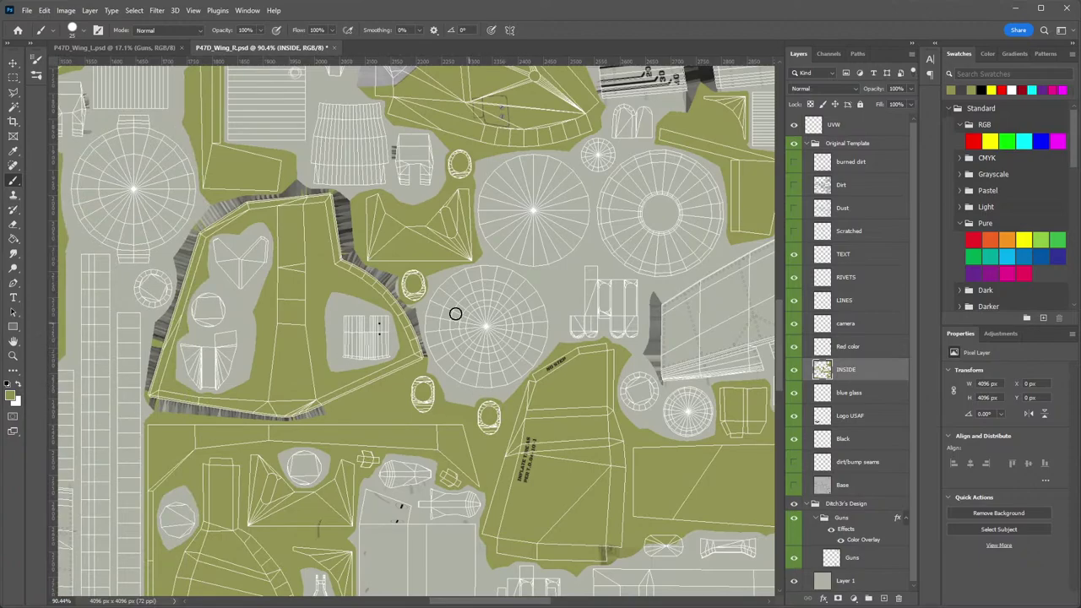
pyautogui.scroll(-3, 472, 311)
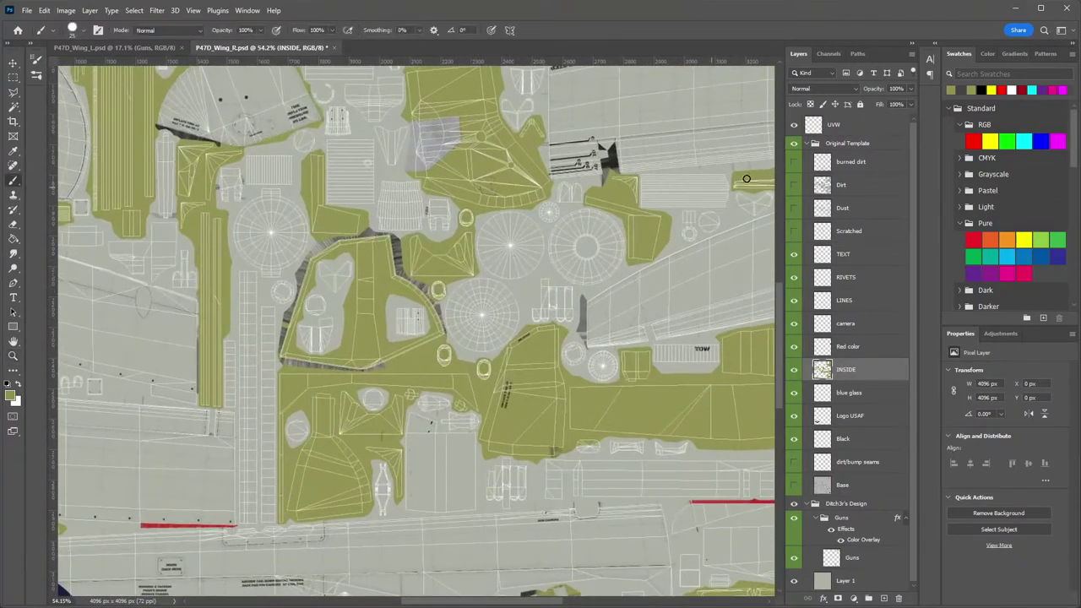
# Hide the UVW wireframe and save a DDS copy of P47D_Wing_R in The Big D folder through the NVIDIA Texture Tools Exporter.
pyautogui.click(793, 125)
pyautogui.click(21, 10)
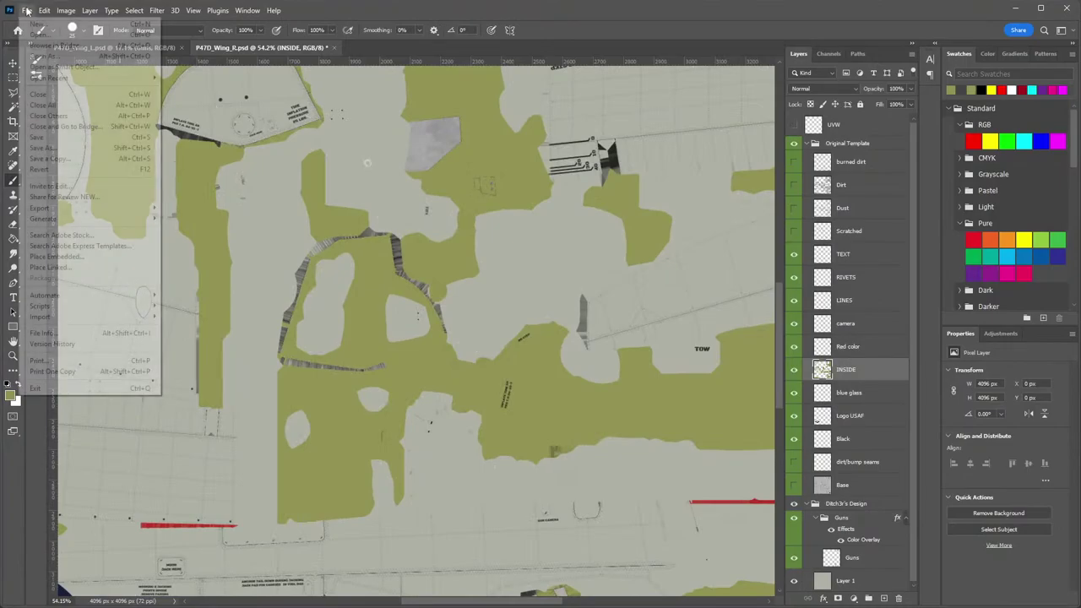
pyautogui.click(51, 144)
pyautogui.click(195, 361)
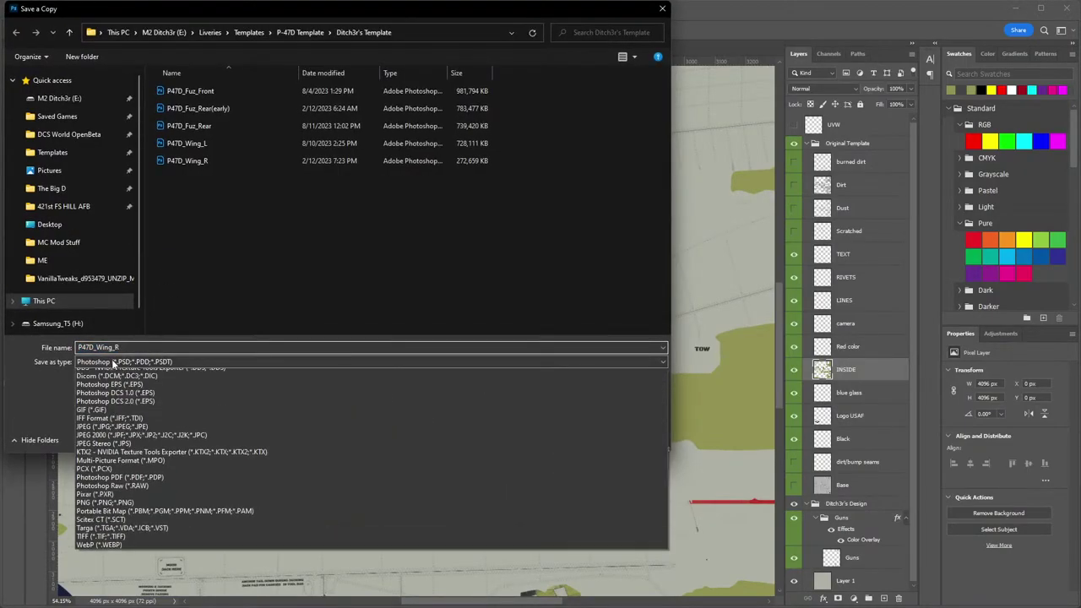
pyautogui.click(211, 405)
pyautogui.click(51, 189)
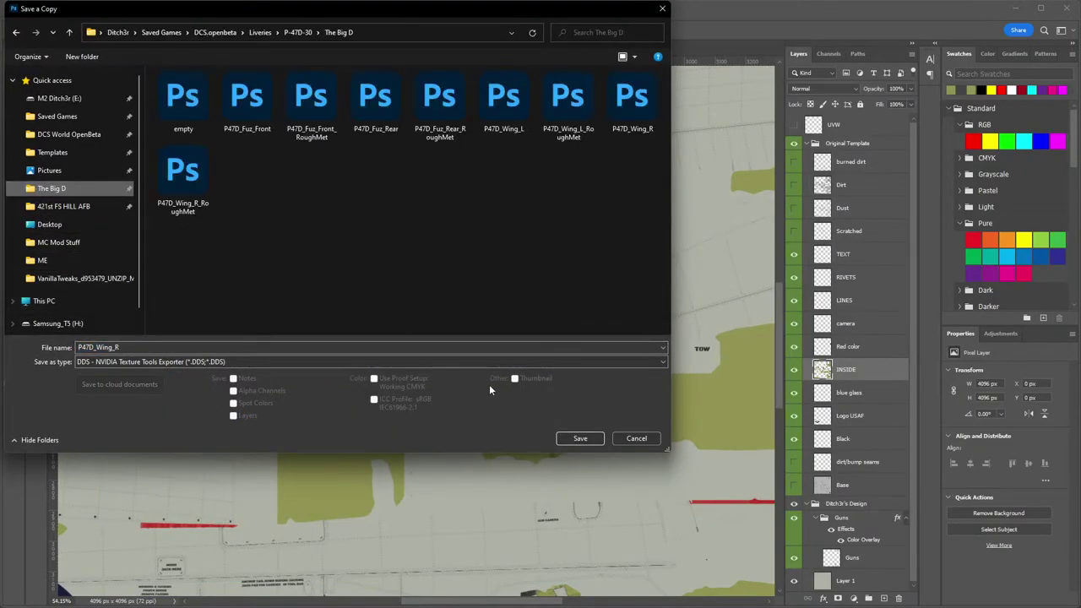
pyautogui.click(580, 439)
pyautogui.click(1011, 399)
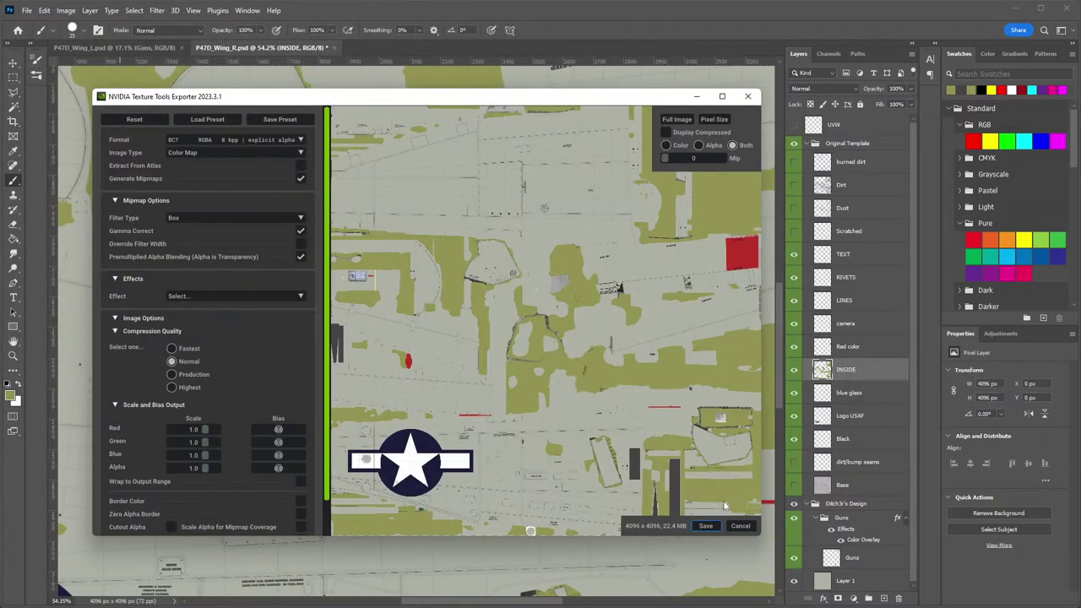
pyautogui.click(705, 525)
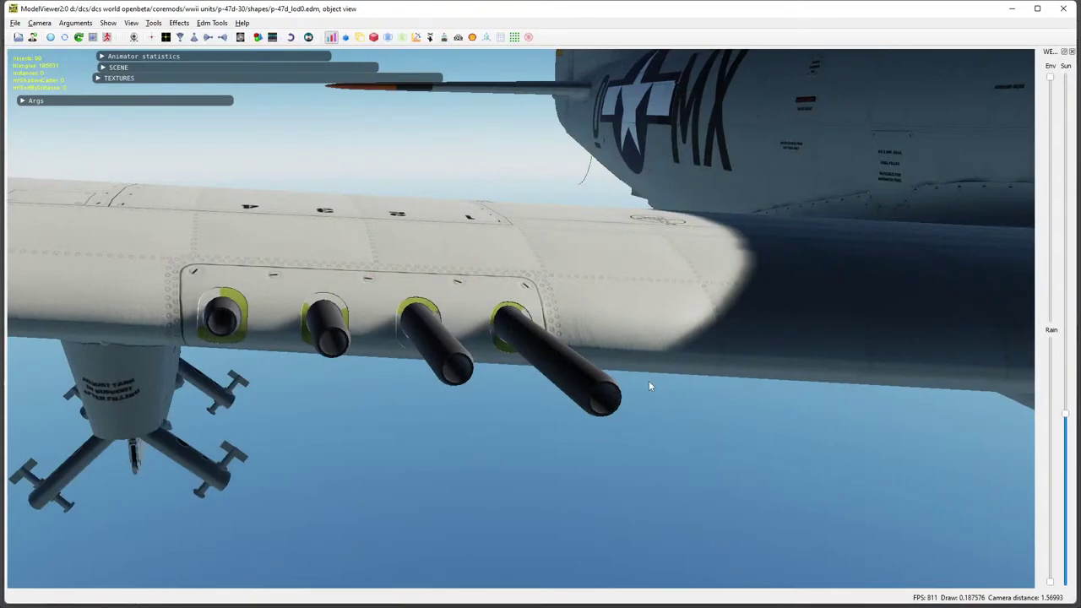
# Switch to ModelViewer2, reload the textures and check the green gun surrounds on the right wing.
pyautogui.scroll(-3, 648, 386)
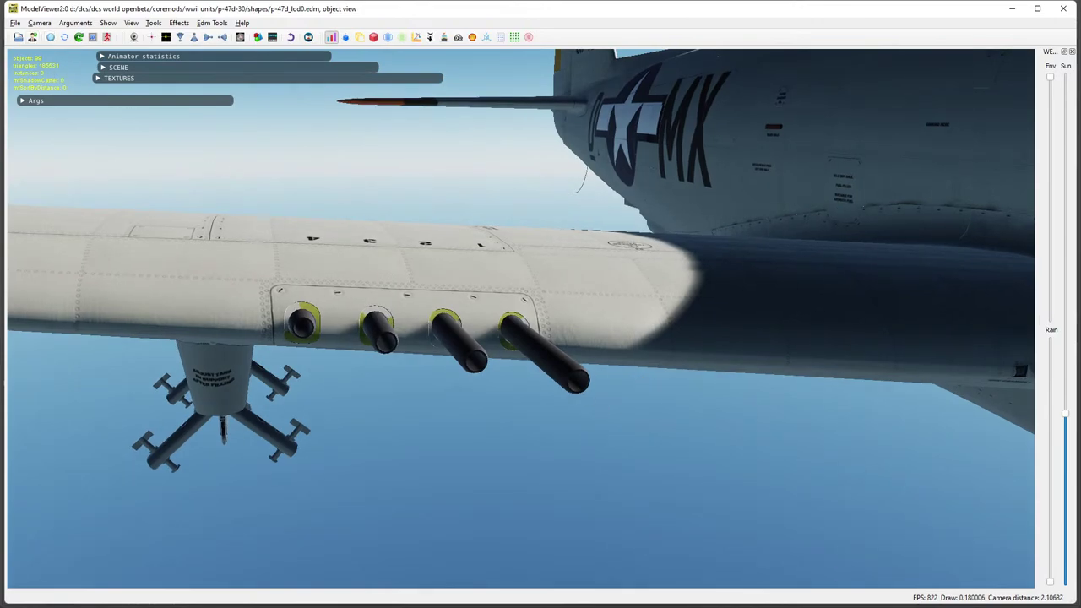
pyautogui.hotkey('alt', 'Tab')
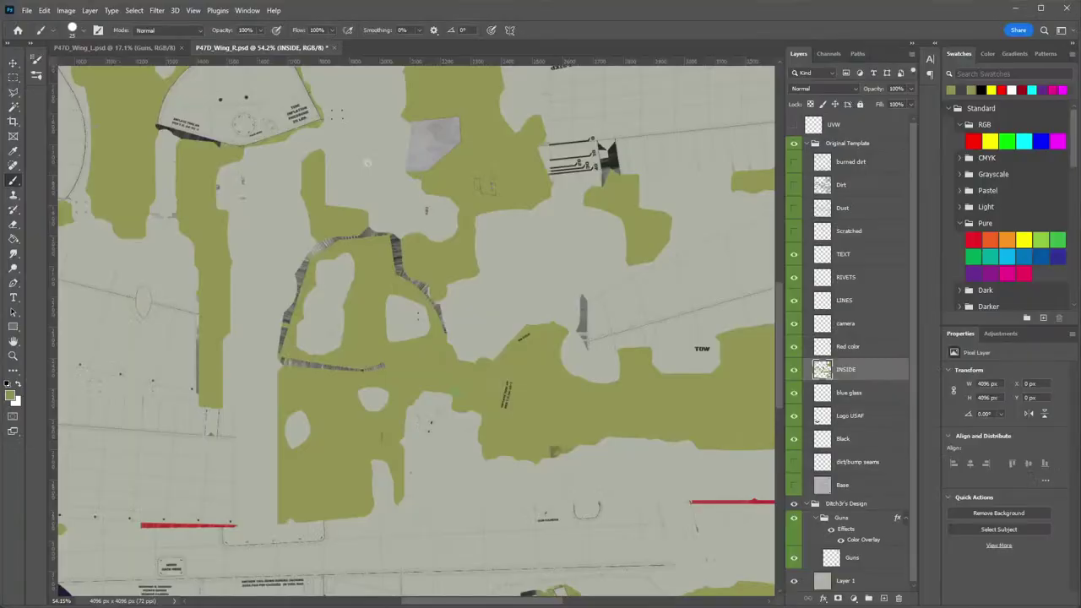
pyautogui.hotkey('alt', 'Tab')
pyautogui.click(51, 39)
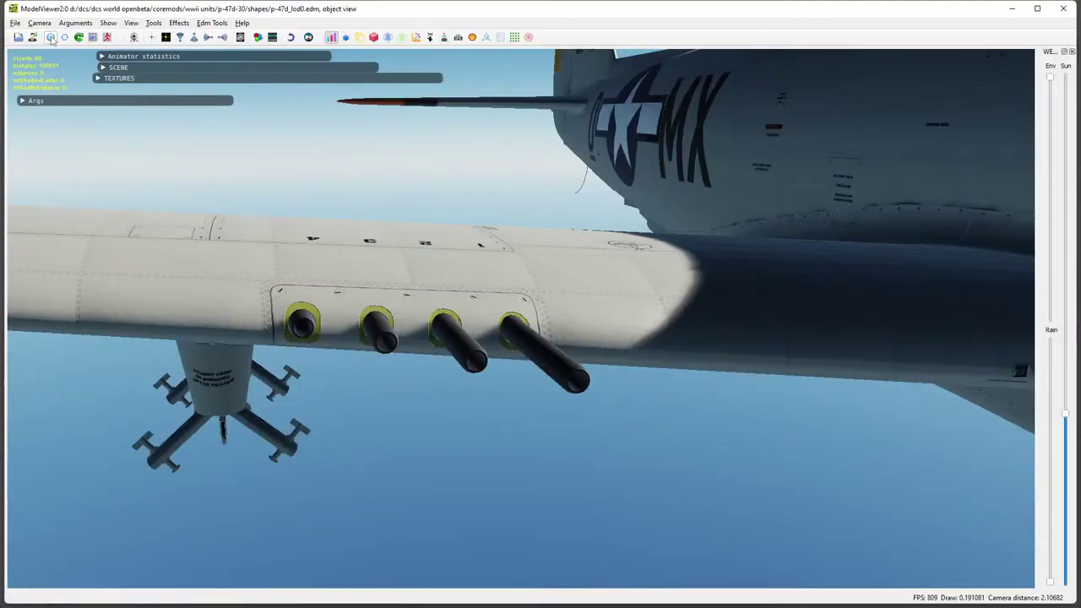
pyautogui.moveTo(569, 323); pyautogui.dragTo(462, 331)
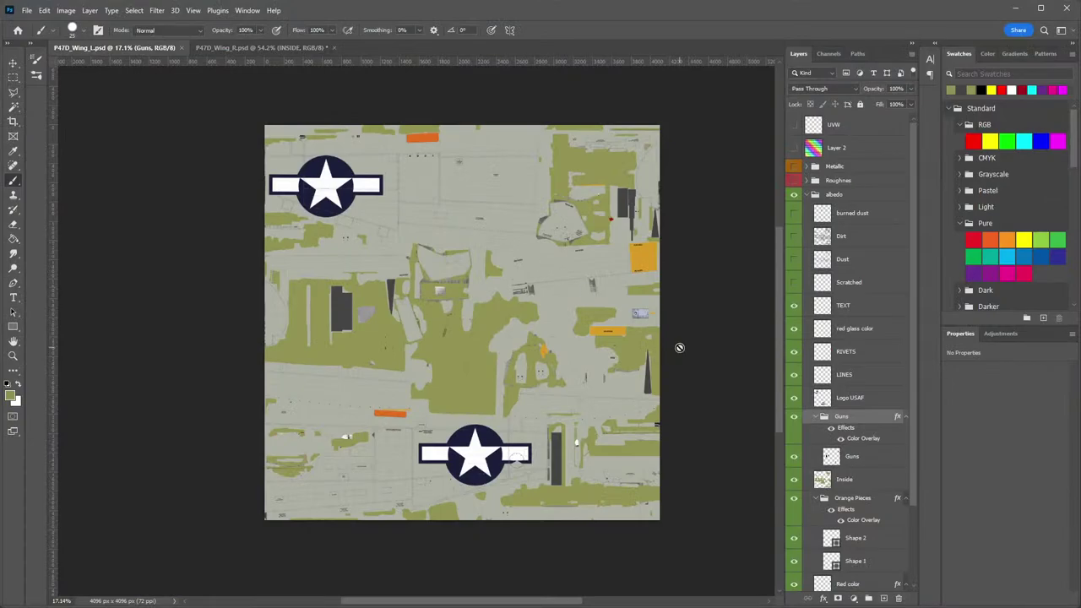
# Back in Photoshop, copy the Orange Pieces group from P47D_Wing_L.psd and paste it above the Guns group in P47D_Wing_R.psd.
pyautogui.scroll(-3, 874, 470)
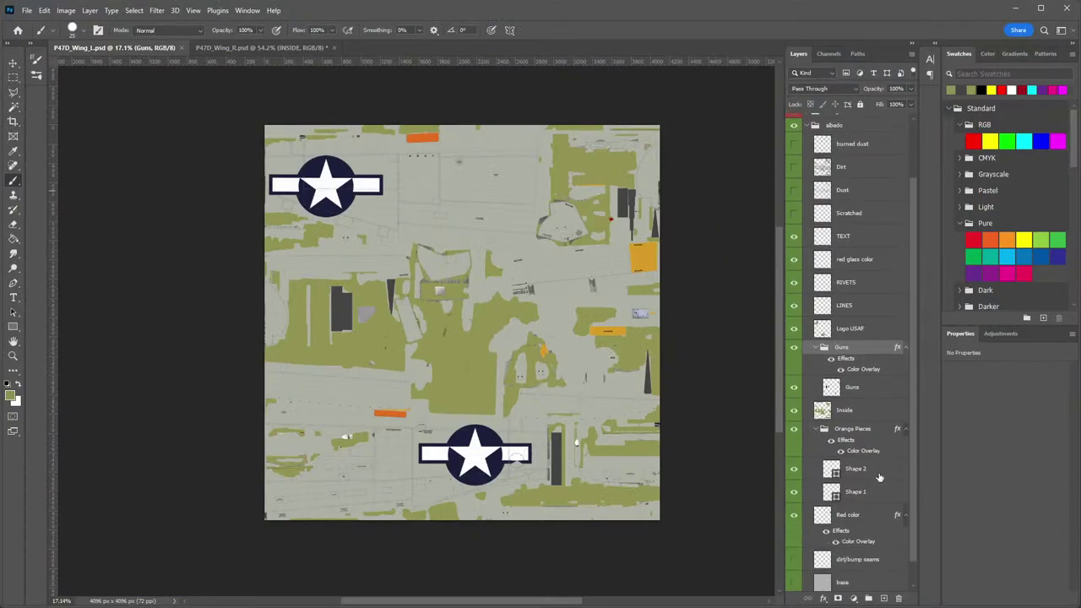
pyautogui.click(864, 432)
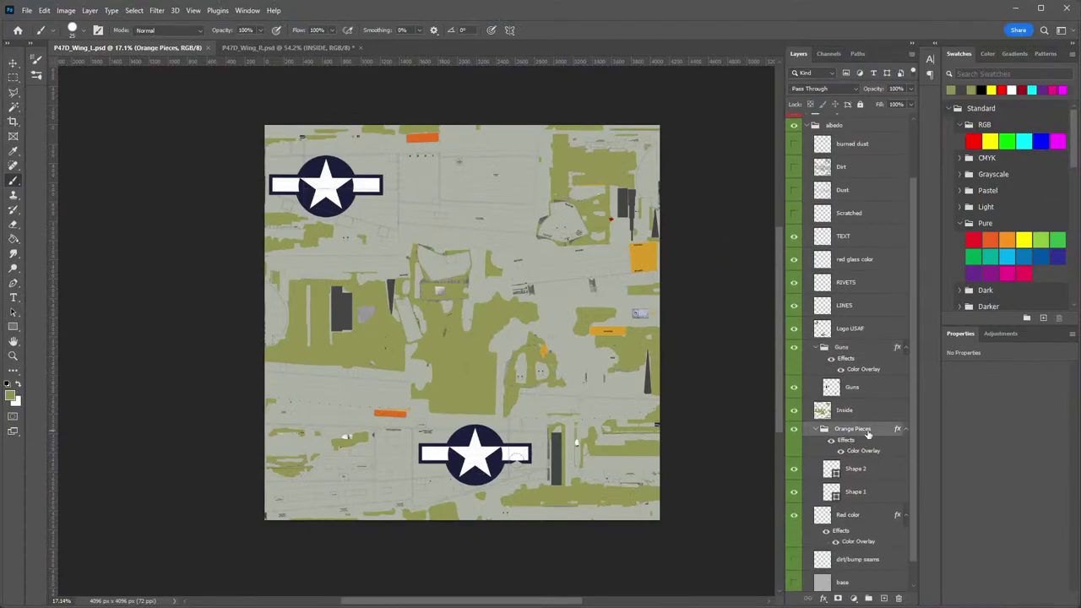
pyautogui.click(295, 47)
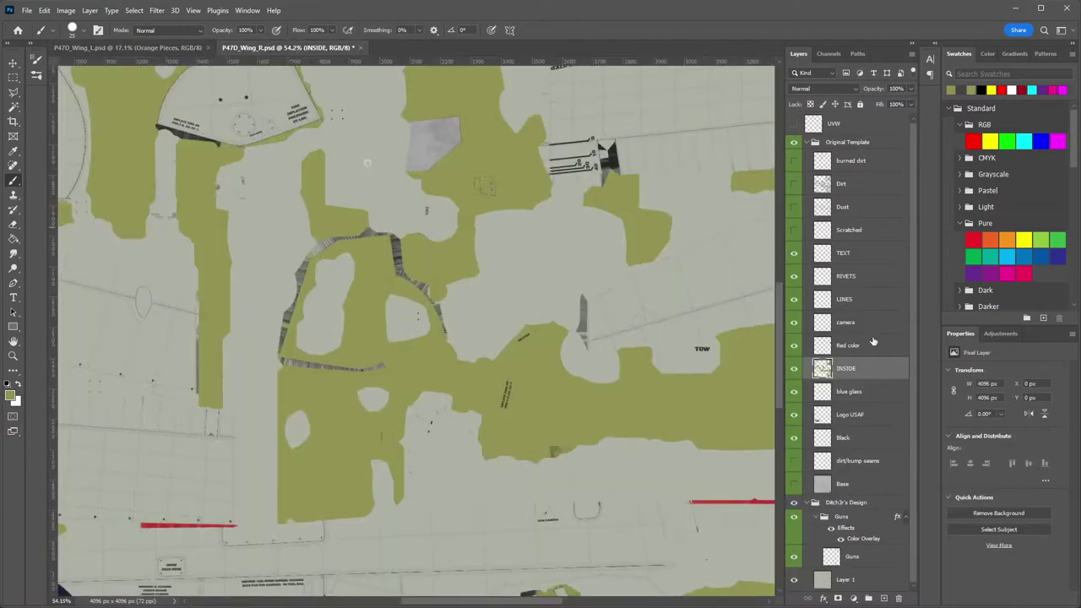
pyautogui.click(862, 520)
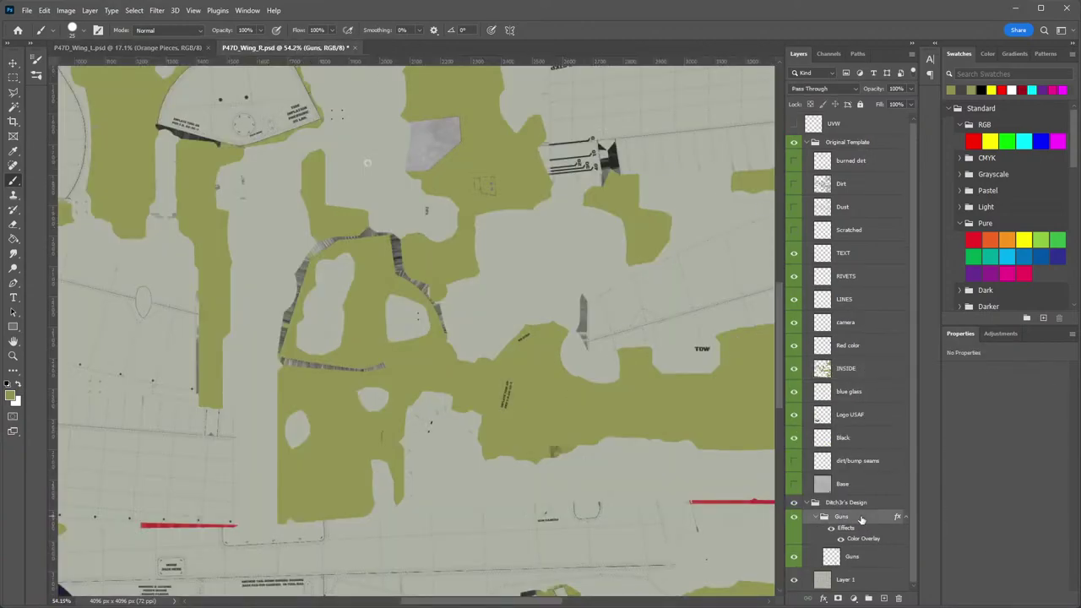
pyautogui.hotkey('ctrl', 'v')
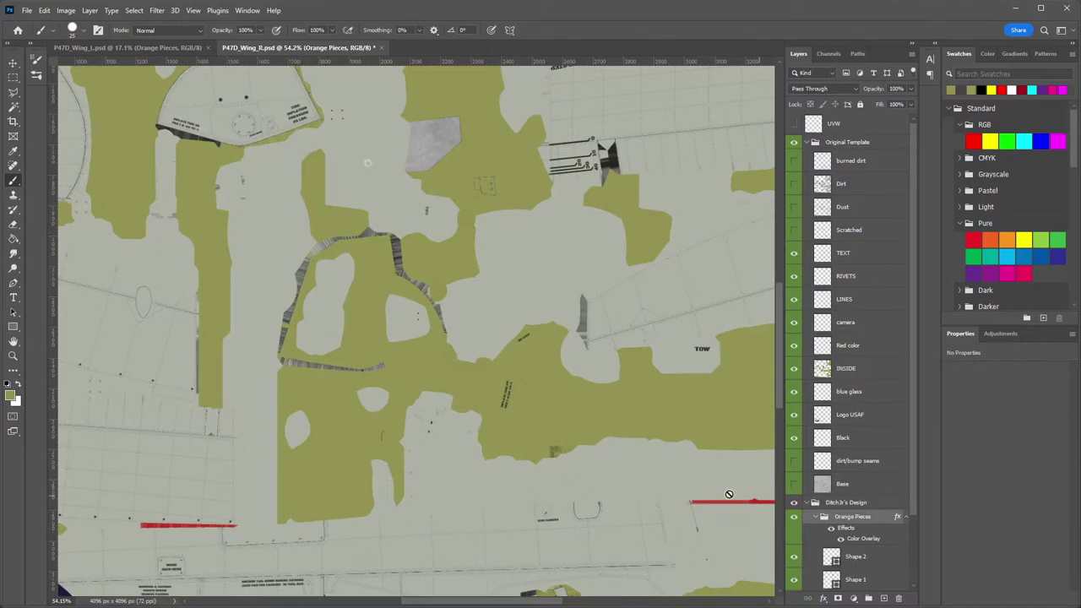
# Show the UVW wireframe and locate the two pasted orange pieces on the right wing texture.
pyautogui.moveTo(581, 465); pyautogui.dragTo(566, 164)
pyautogui.press('z')
pyautogui.moveTo(412, 381); pyautogui.dragTo(456, 380)
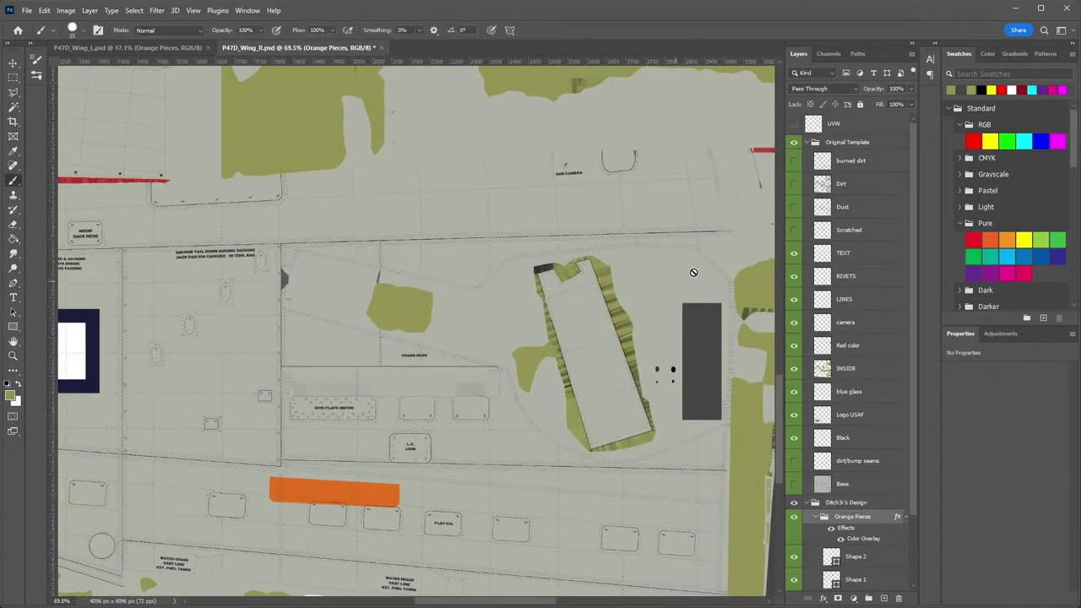
pyautogui.click(794, 124)
pyautogui.scroll(-5, 520, 313)
pyautogui.hscroll(-3, 521, 313)
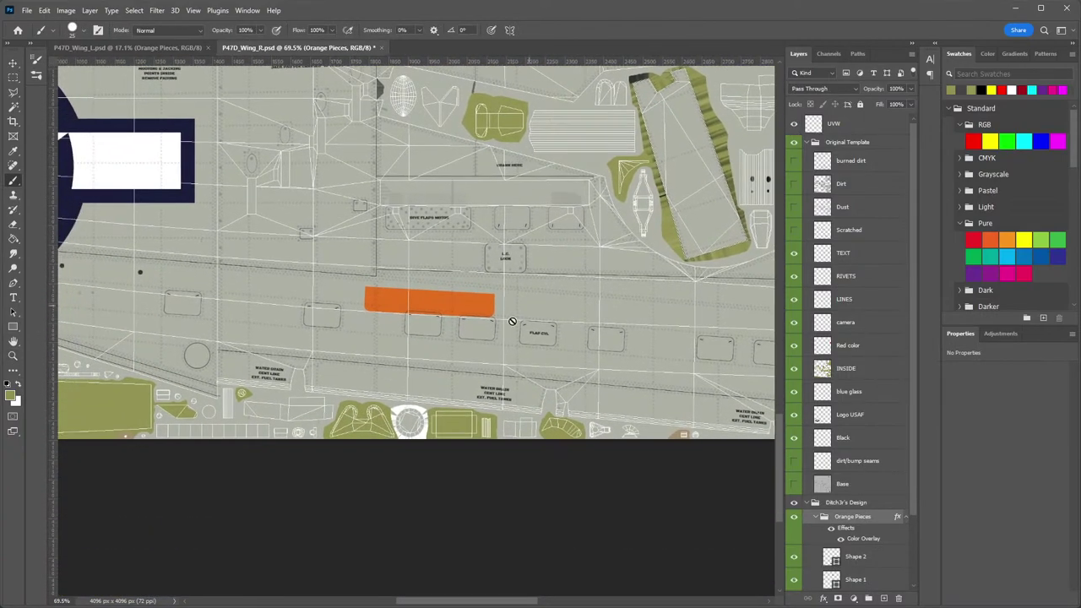
pyautogui.press('z')
pyautogui.moveTo(545, 312); pyautogui.dragTo(456, 313)
pyautogui.moveTo(512, 224); pyautogui.dragTo(512, 419)
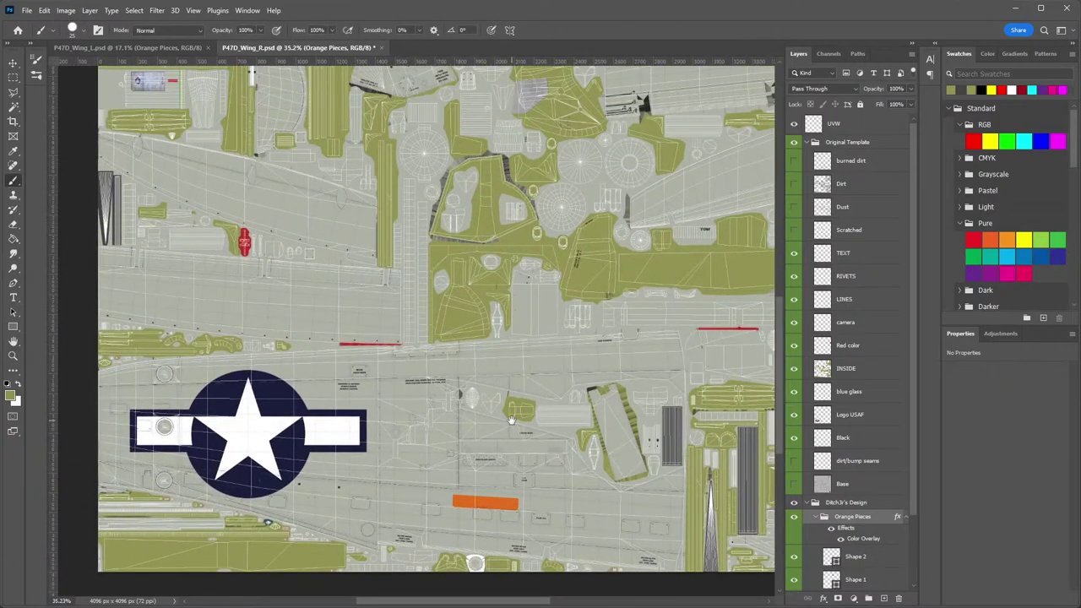
pyautogui.moveTo(596, 209); pyautogui.dragTo(512, 275)
pyautogui.press('v')
pyautogui.moveTo(484, 179); pyautogui.dragTo(518, 425)
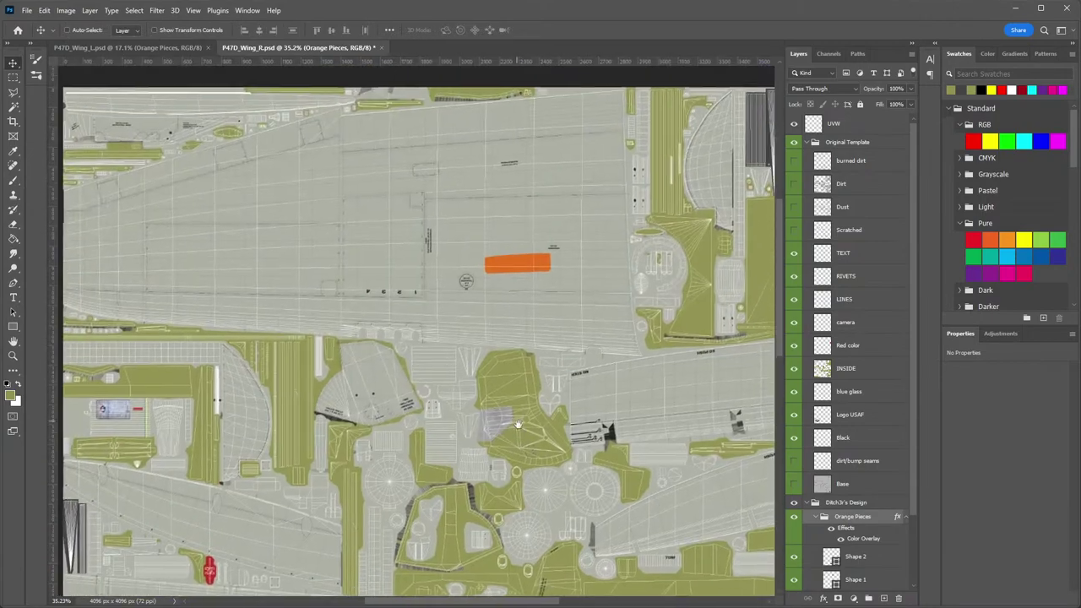
pyautogui.scroll(1, 518, 425)
pyautogui.scroll(-2, 855, 503)
# Select the Shape 2 orange piece and move it from the lower wing area to beside Shape 1 in the upper wing area.
pyautogui.click(870, 512)
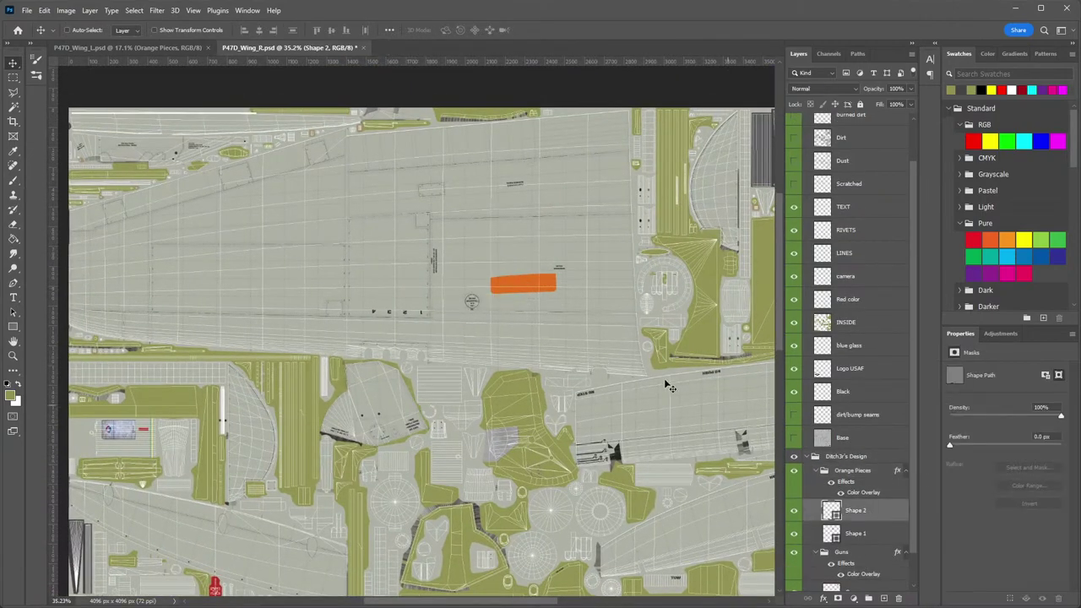
pyautogui.moveTo(453, 311); pyautogui.dragTo(525, 165)
pyautogui.press('z')
pyautogui.moveTo(587, 366); pyautogui.dragTo(540, 420)
pyautogui.press('v')
pyautogui.moveTo(547, 469); pyautogui.dragTo(562, 253)
pyautogui.scroll(6, 554, 320)
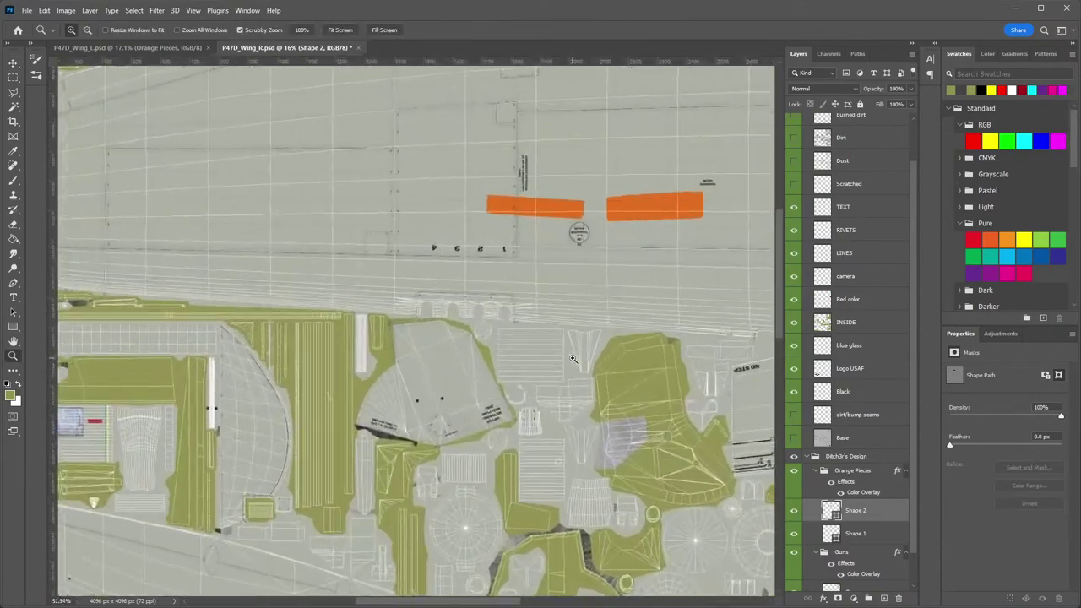
# Move the Shape 1 orange piece onto the gun panel near the numbers 1 to 4, flip it vertically and align it with the panel.
pyautogui.moveTo(553, 319); pyautogui.dragTo(553, 331)
pyautogui.press('z')
pyautogui.moveTo(556, 256); pyautogui.dragTo(596, 248)
pyautogui.press('v')
pyautogui.click(884, 534)
pyautogui.moveTo(688, 204); pyautogui.dragTo(352, 363)
pyautogui.click(44, 10)
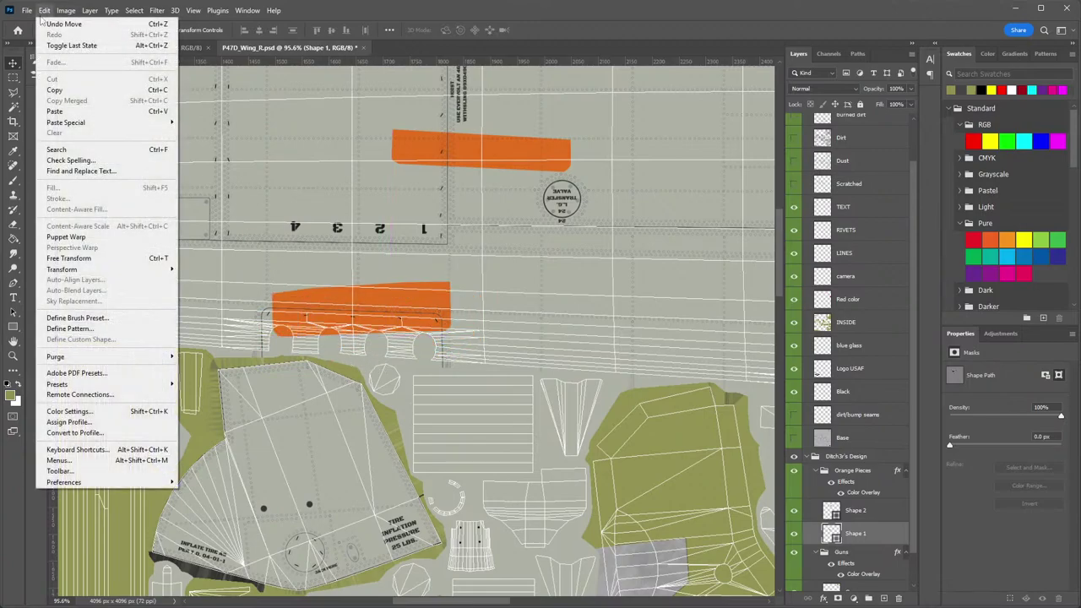
pyautogui.moveTo(100, 270)
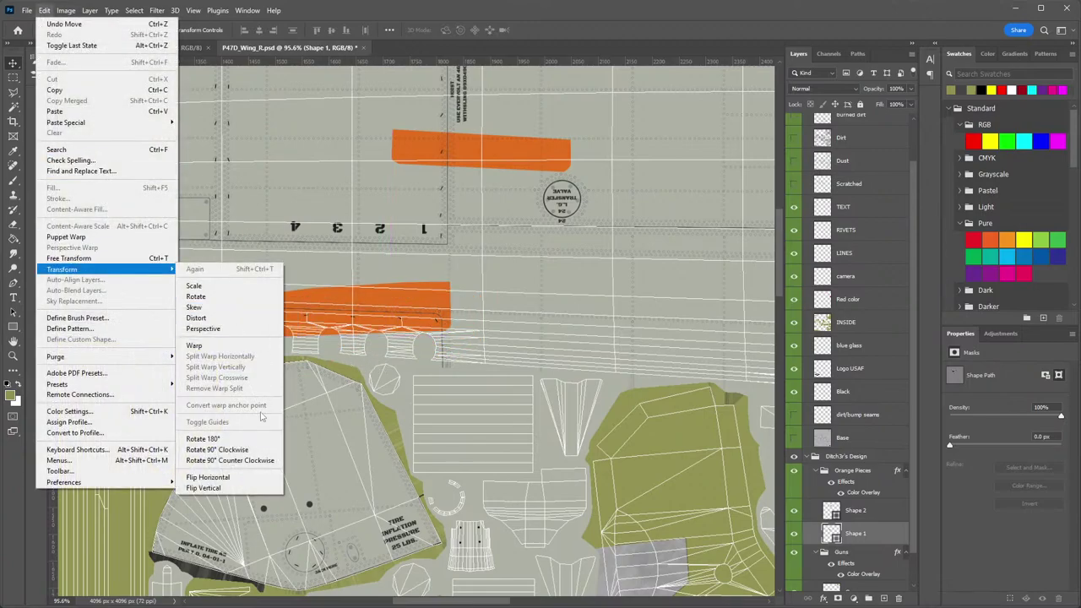
pyautogui.click(253, 487)
pyautogui.moveTo(413, 313); pyautogui.dragTo(403, 342)
# Select Shape 2 and move it onto the matching gun panel beside the red strip, near the MOOR JACK HERE marking.
pyautogui.press('z')
pyautogui.moveTo(340, 311); pyautogui.dragTo(426, 310)
pyautogui.moveTo(547, 312); pyautogui.dragTo(476, 130)
pyautogui.press('v')
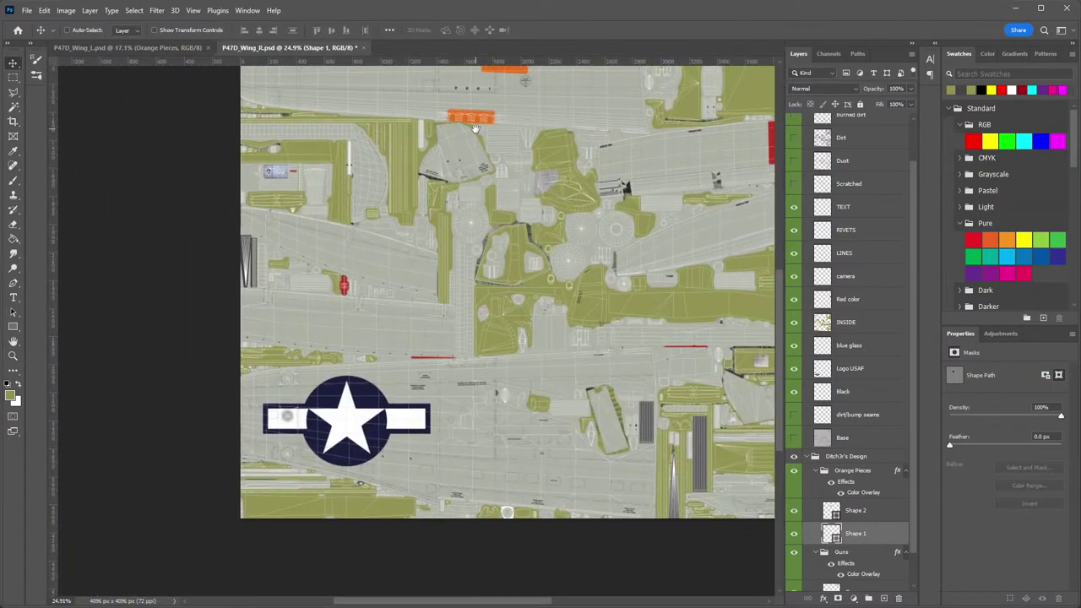
pyautogui.click(870, 512)
pyautogui.moveTo(545, 105); pyautogui.dragTo(534, 473)
pyautogui.moveTo(528, 437); pyautogui.dragTo(500, 359)
pyautogui.press('z')
pyautogui.moveTo(479, 366); pyautogui.dragTo(533, 363)
pyautogui.press('v')
pyautogui.press('v')
# Flip Shape 2 horizontally and move it just below the outlined gun panel.
pyautogui.click(43, 10)
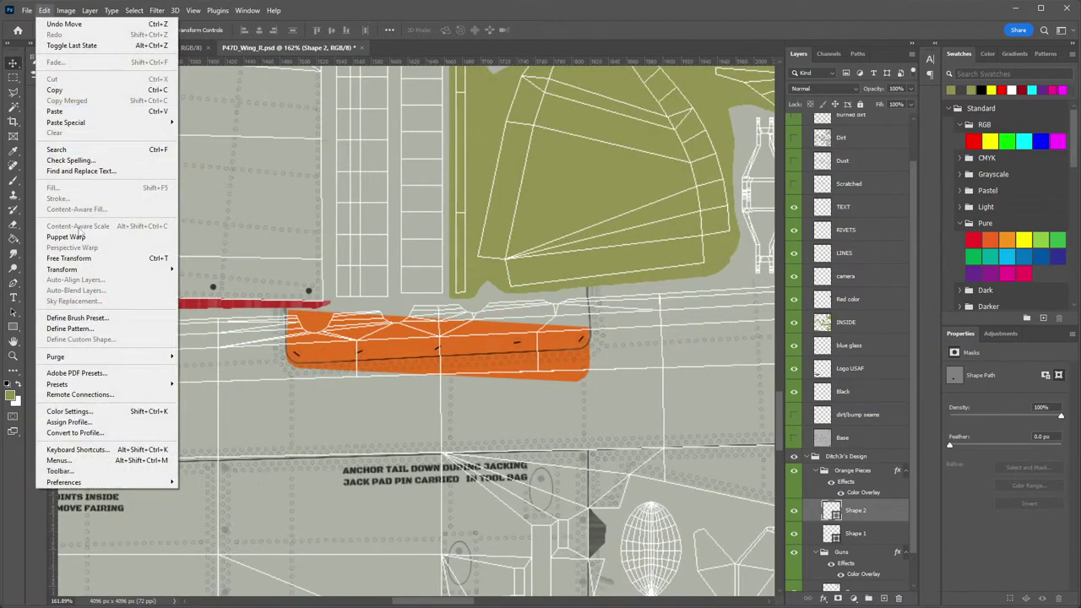
pyautogui.moveTo(80, 268)
pyautogui.click(201, 477)
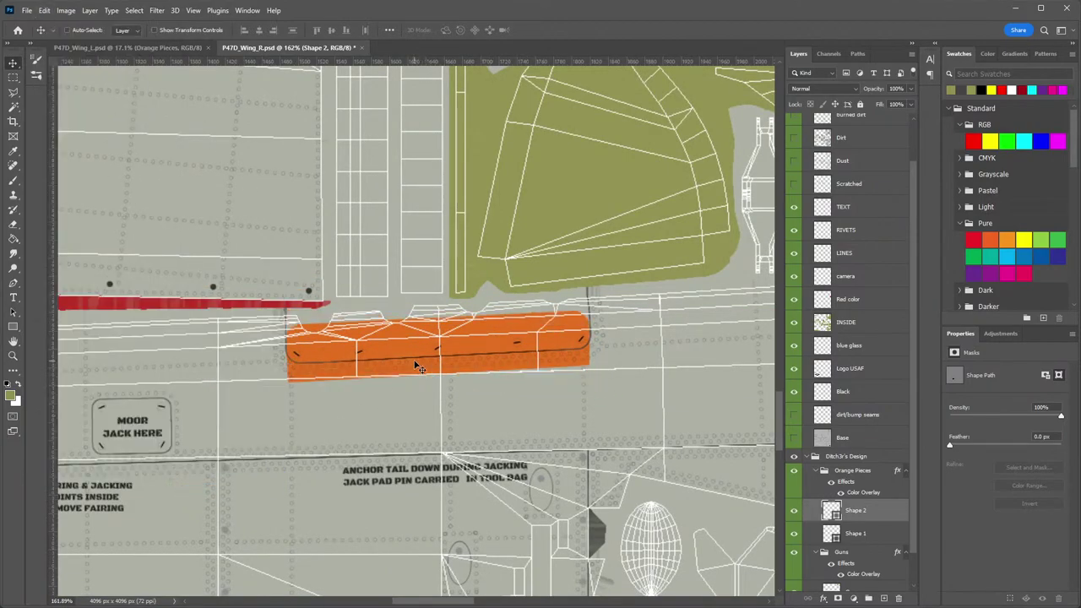
pyautogui.moveTo(409, 370); pyautogui.dragTo(414, 408)
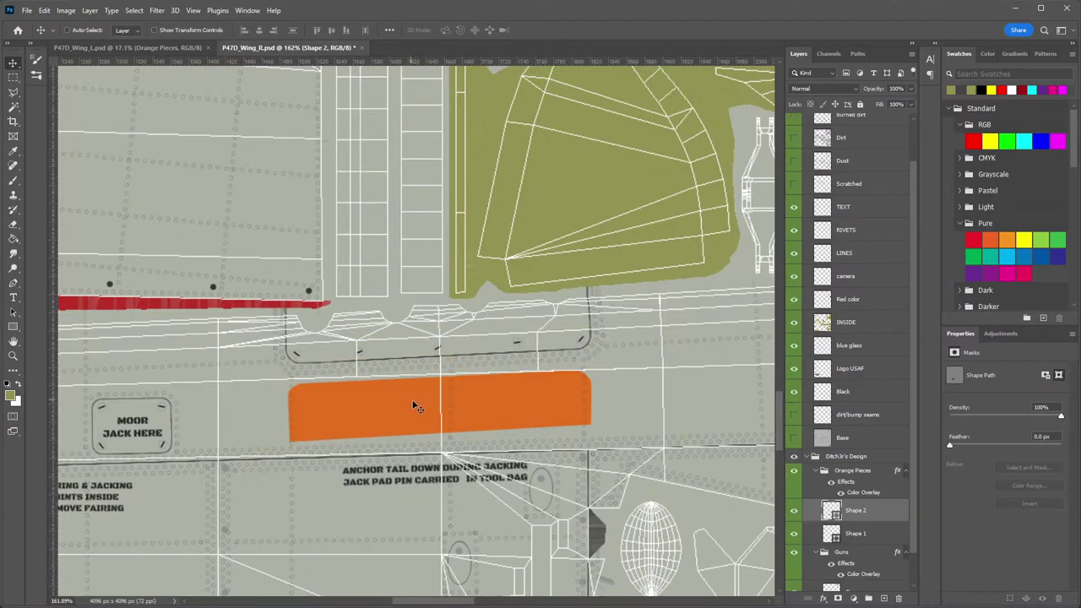
# Flip Shape 2 vertically and move it back over the outlined gun panel.
pyautogui.click(882, 533)
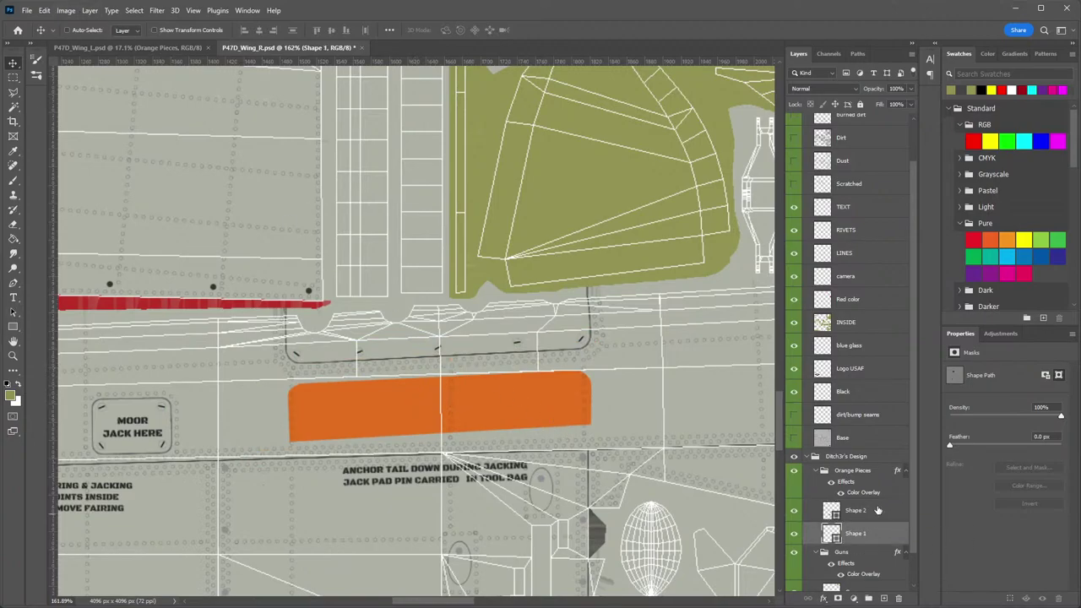
pyautogui.click(879, 510)
pyautogui.click(44, 12)
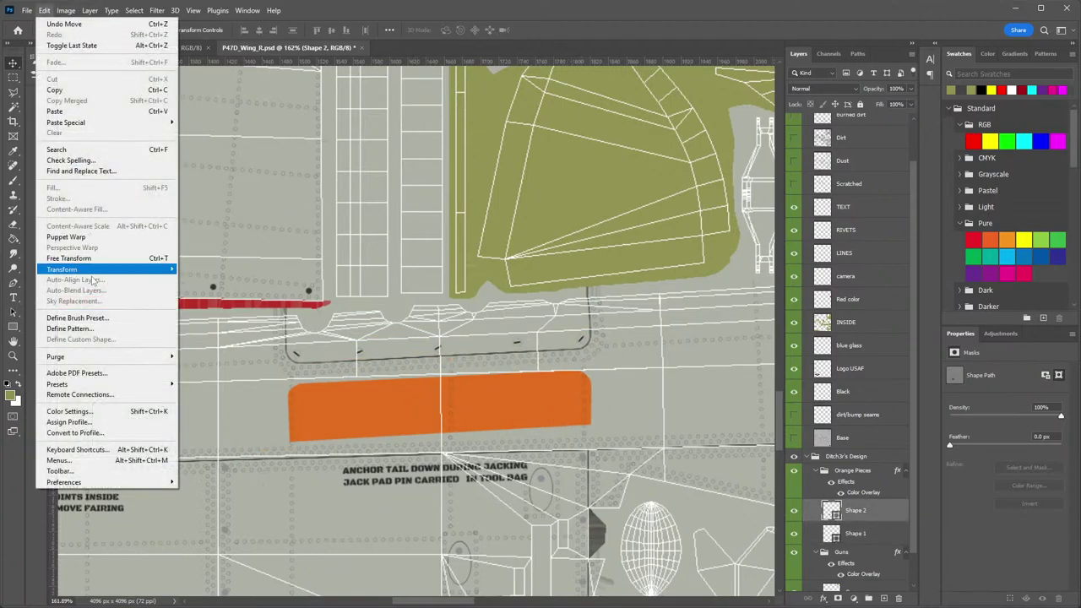
pyautogui.moveTo(127, 269)
pyautogui.click(203, 488)
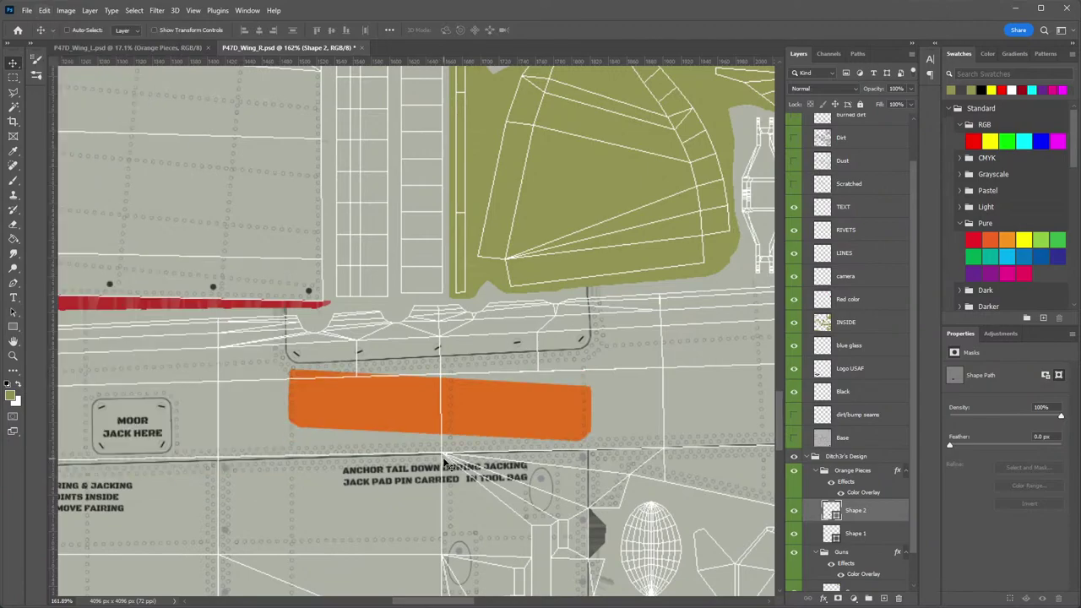
pyautogui.moveTo(460, 409); pyautogui.dragTo(458, 347)
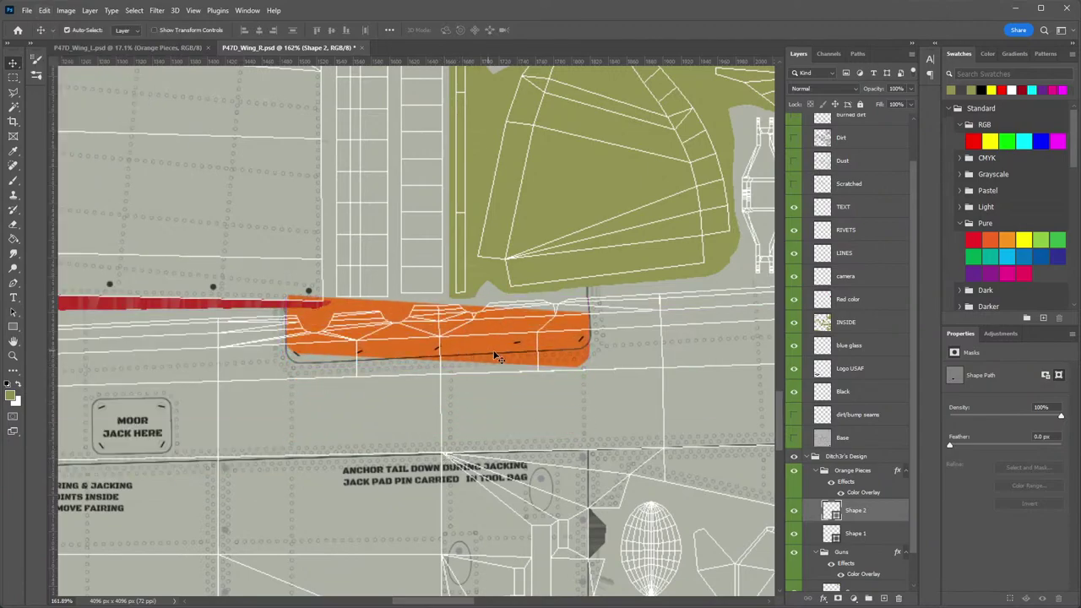
# Rotate Shape 2 slightly counterclockwise with Free Transform to follow the gun panel's outline.
pyautogui.hotkey('ctrl', 't')
pyautogui.moveTo(616, 389); pyautogui.dragTo(642, 378)
pyautogui.press('Return')
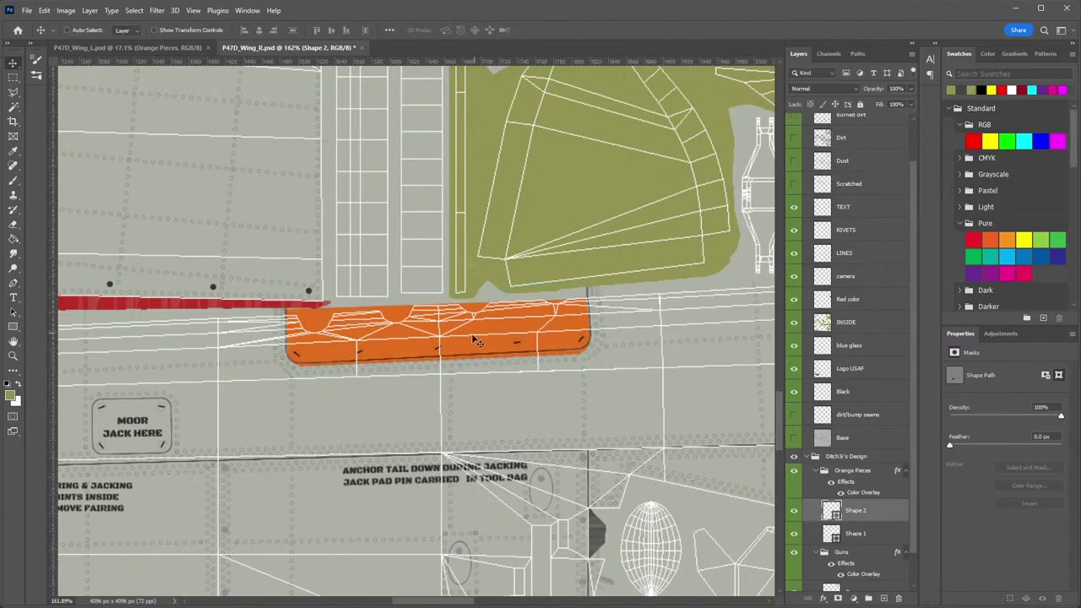
# Move the anchor points at Shape 2's left end with the Convert Point Tool to follow the gun panel's outlined edge.
pyautogui.scroll(3, 473, 338)
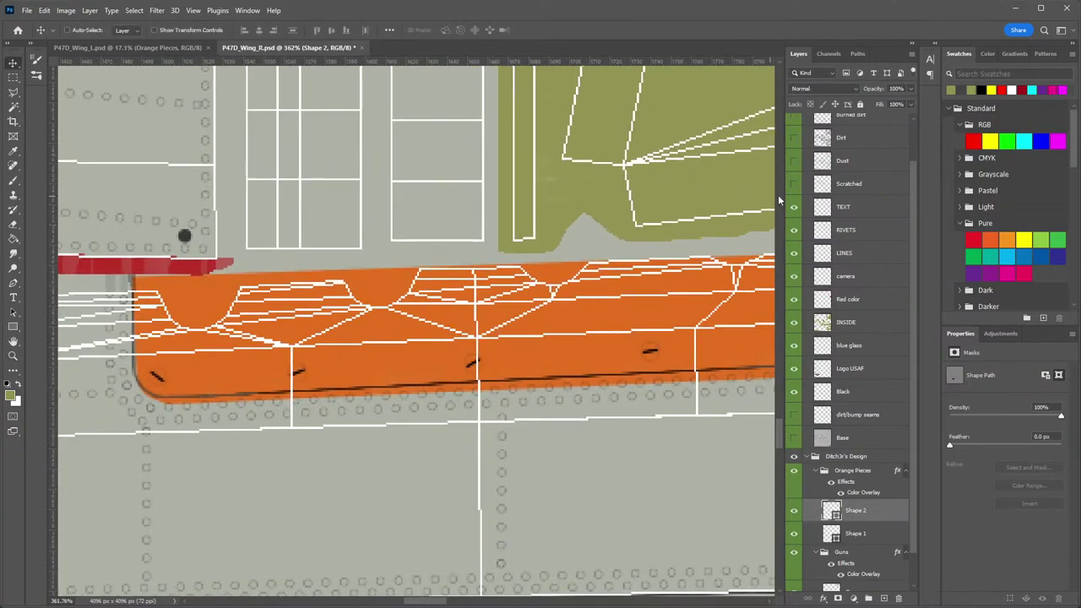
pyautogui.moveTo(265, 297); pyautogui.dragTo(292, 198)
pyautogui.scroll(2, 834, 211)
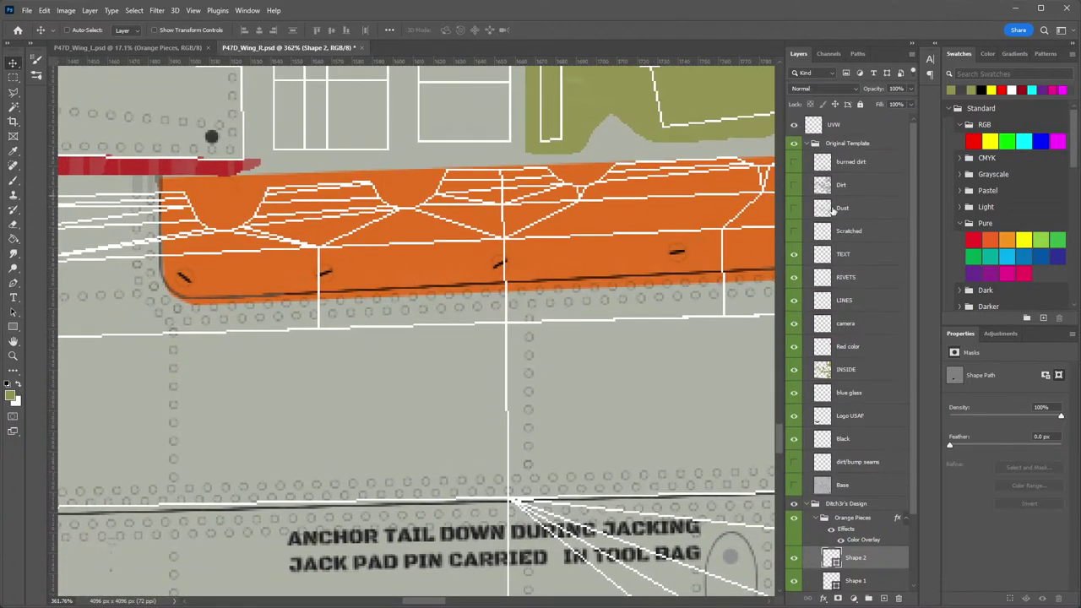
pyautogui.click(797, 125)
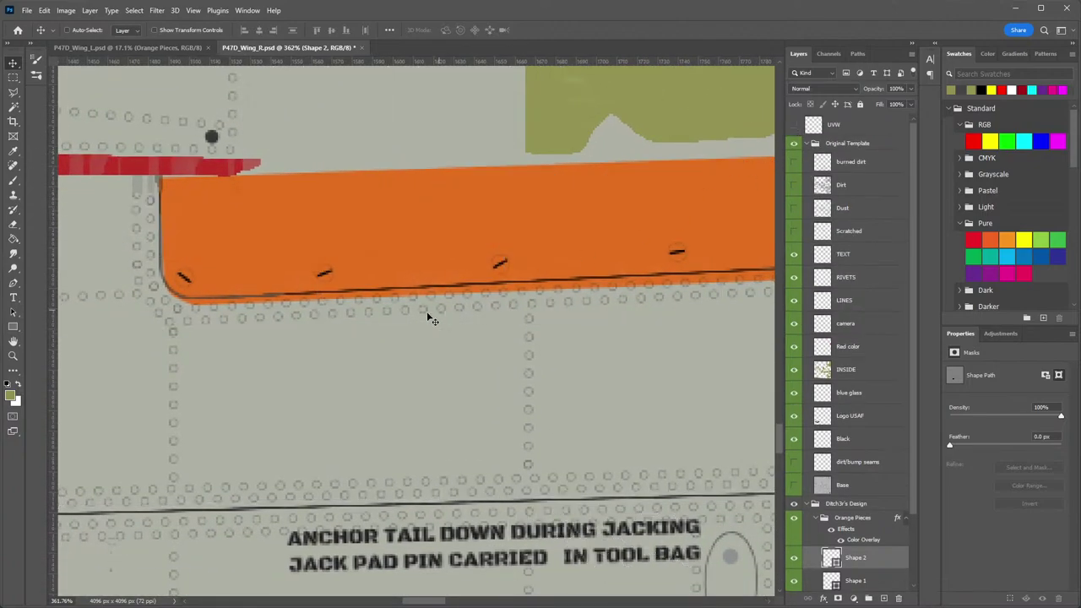
pyautogui.rightClick(13, 284)
pyautogui.click(93, 327)
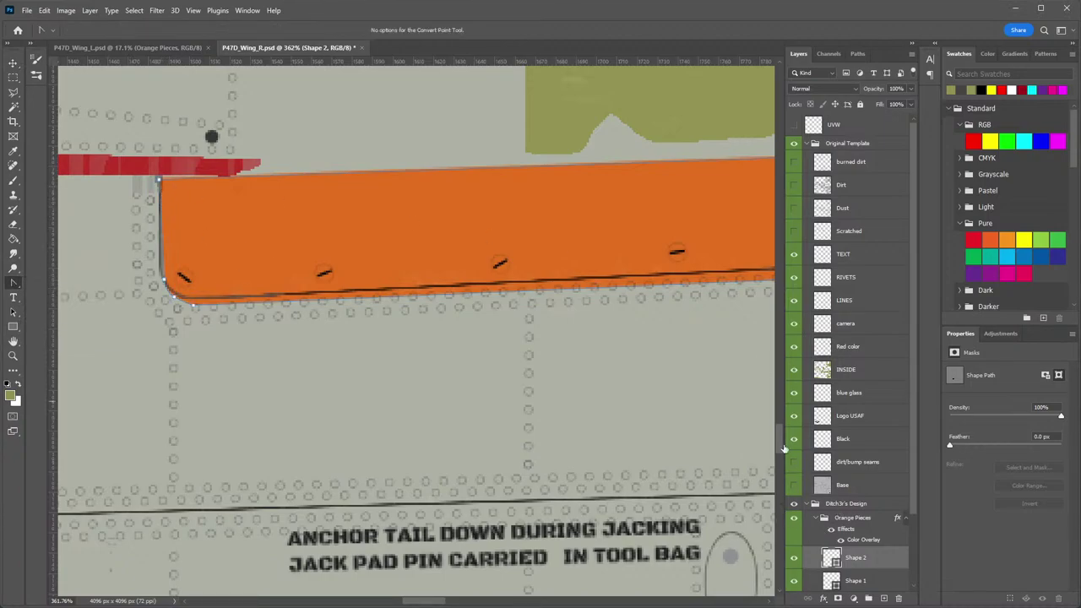
pyautogui.moveTo(159, 179)
pyautogui.mouseDown()
pyautogui.moveTo(180, 165)
pyautogui.moveTo(159, 170)
pyautogui.mouseUp()
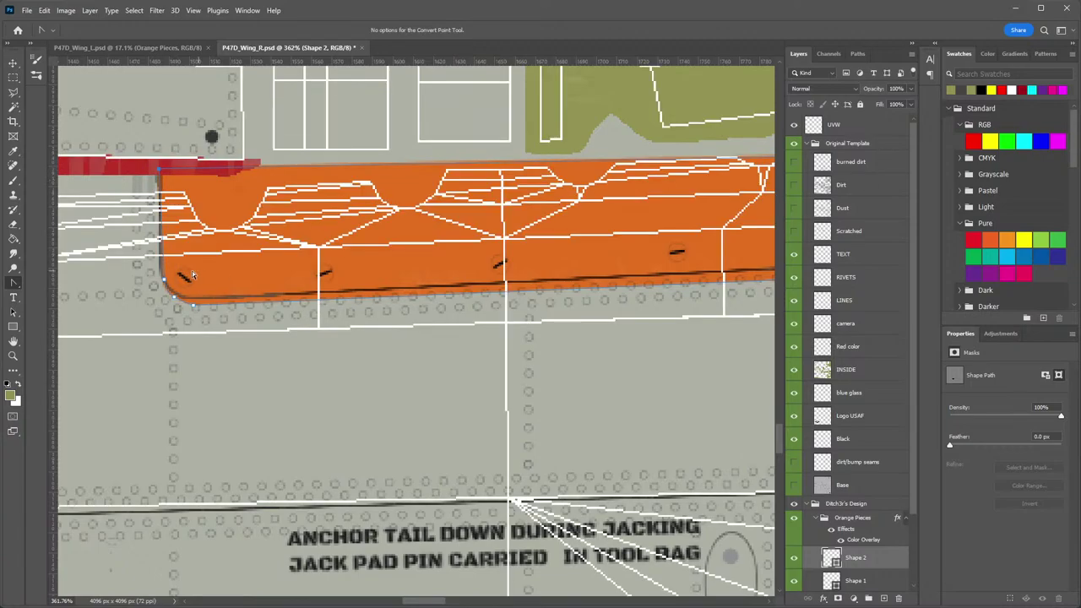
pyautogui.moveTo(172, 296)
pyautogui.mouseDown()
pyautogui.moveTo(190, 312)
pyautogui.moveTo(178, 293)
pyautogui.moveTo(186, 296)
pyautogui.mouseUp()
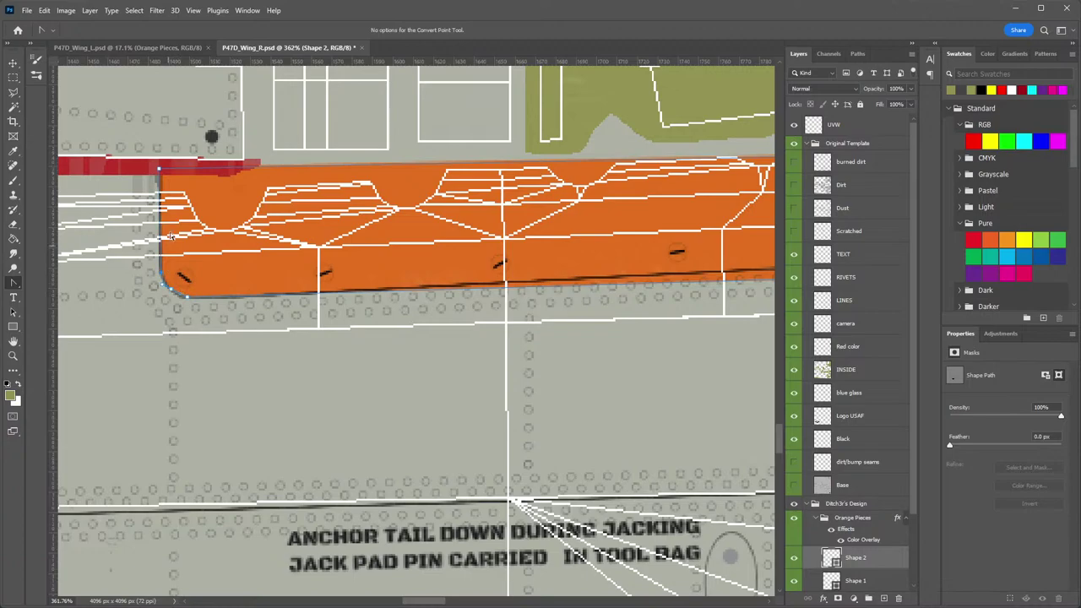
pyautogui.moveTo(163, 168); pyautogui.dragTo(161, 166)
# Adjust the anchor points at Shape 2's right end to fit the gun panel's outlined edge and rounded corner.
pyautogui.moveTo(526, 326); pyautogui.dragTo(208, 343)
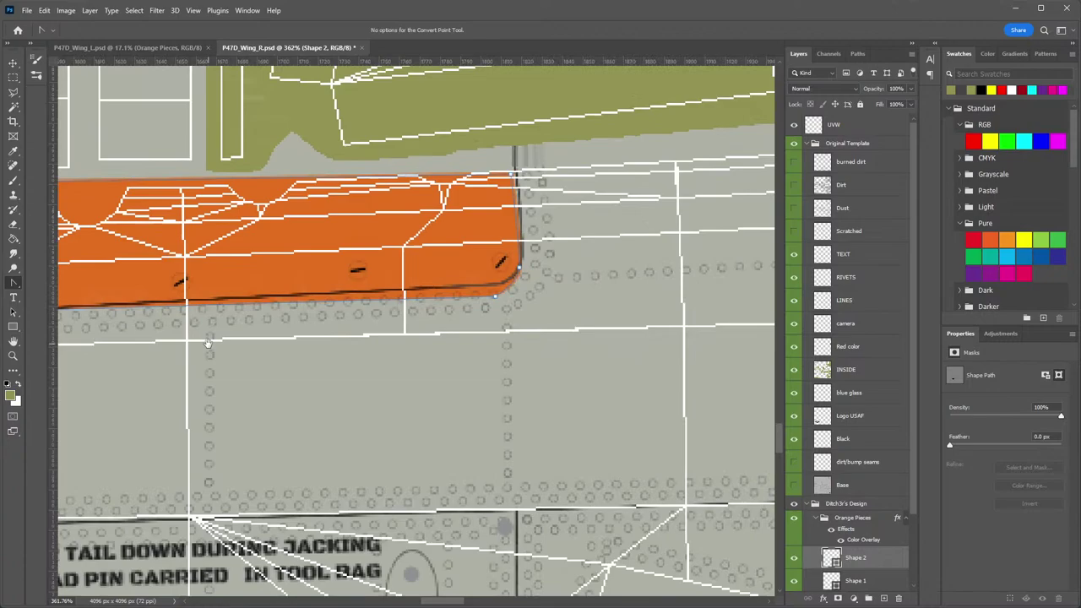
pyautogui.click(498, 289)
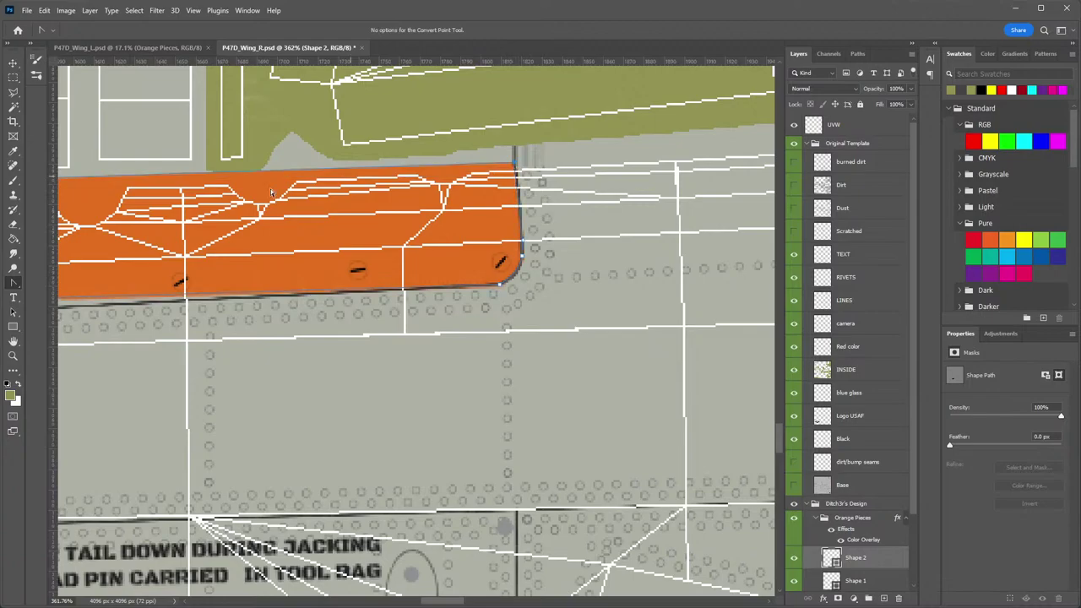
pyautogui.hscroll(-5, 513, 165)
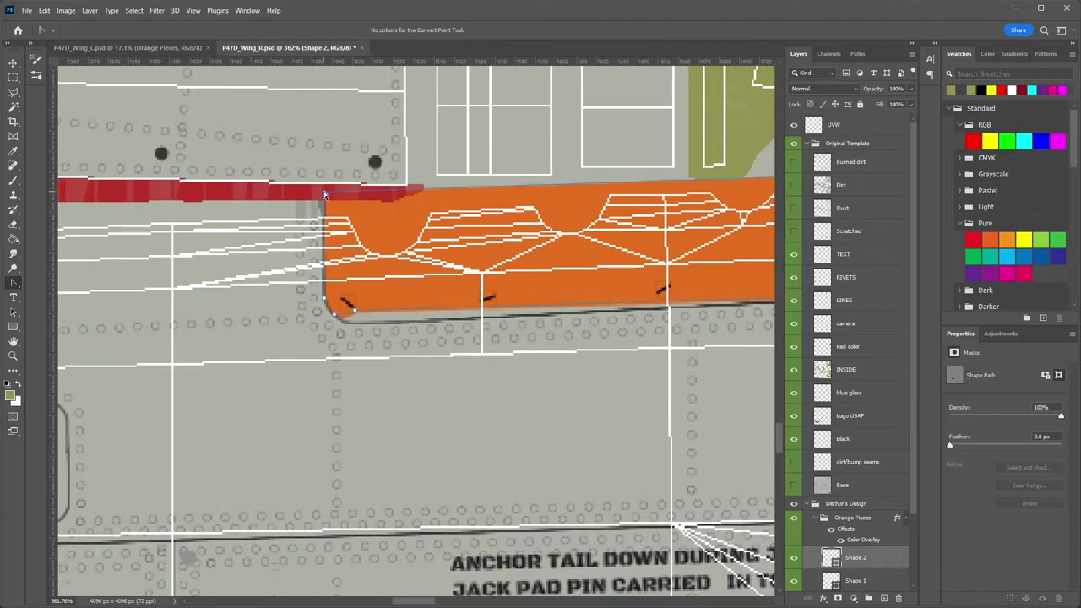
pyautogui.hscroll(4, 287, 263)
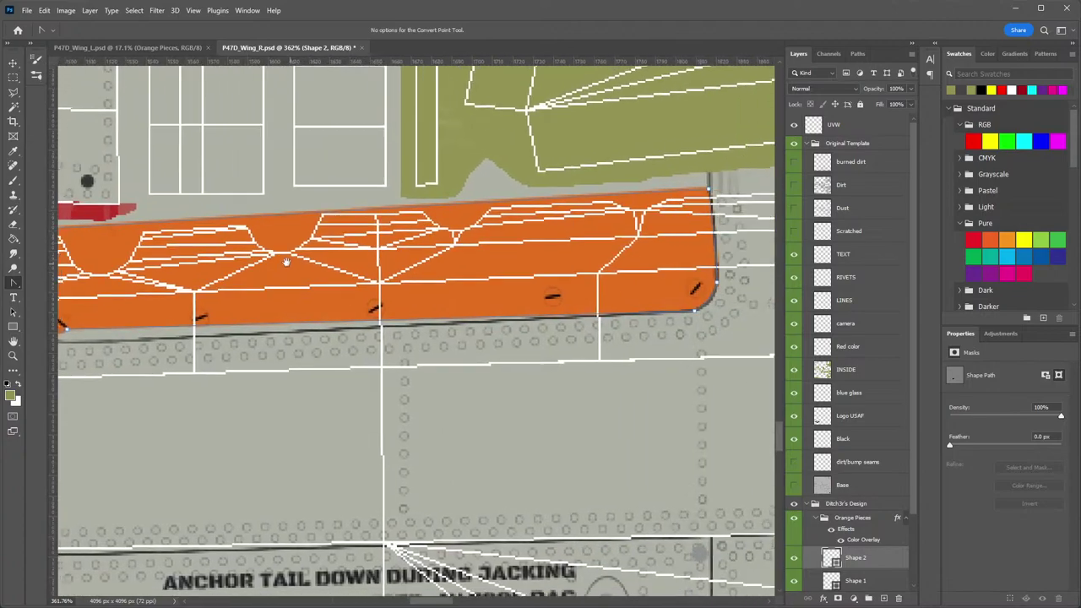
pyautogui.moveTo(286, 262); pyautogui.dragTo(571, 245)
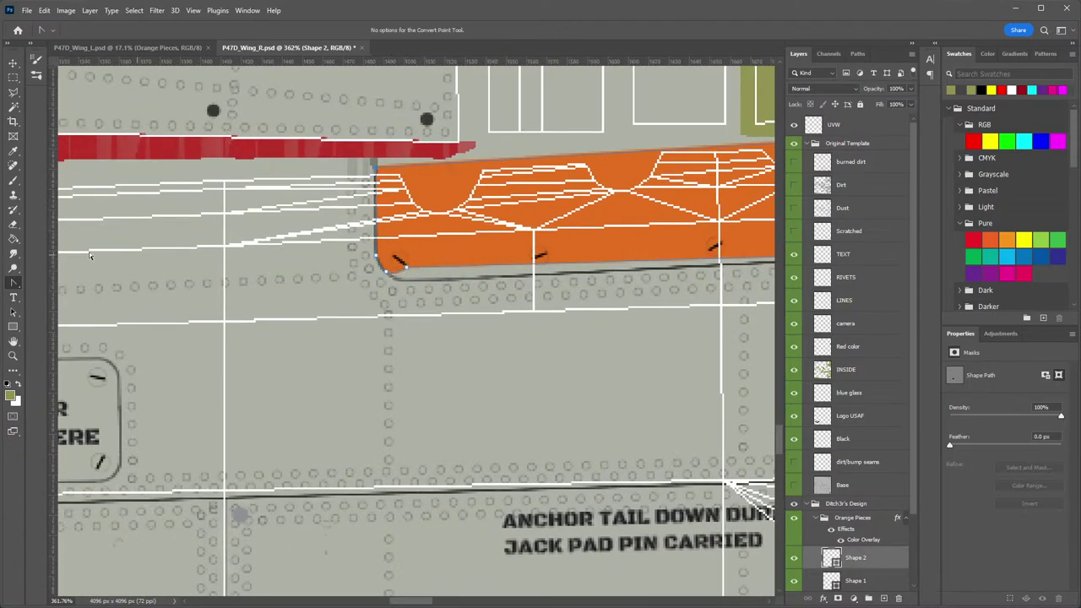
# Delete the middle anchor point in Shape 2's lower left corner and convert the remaining points into a curve along the panel outline.
pyautogui.rightClick(13, 289)
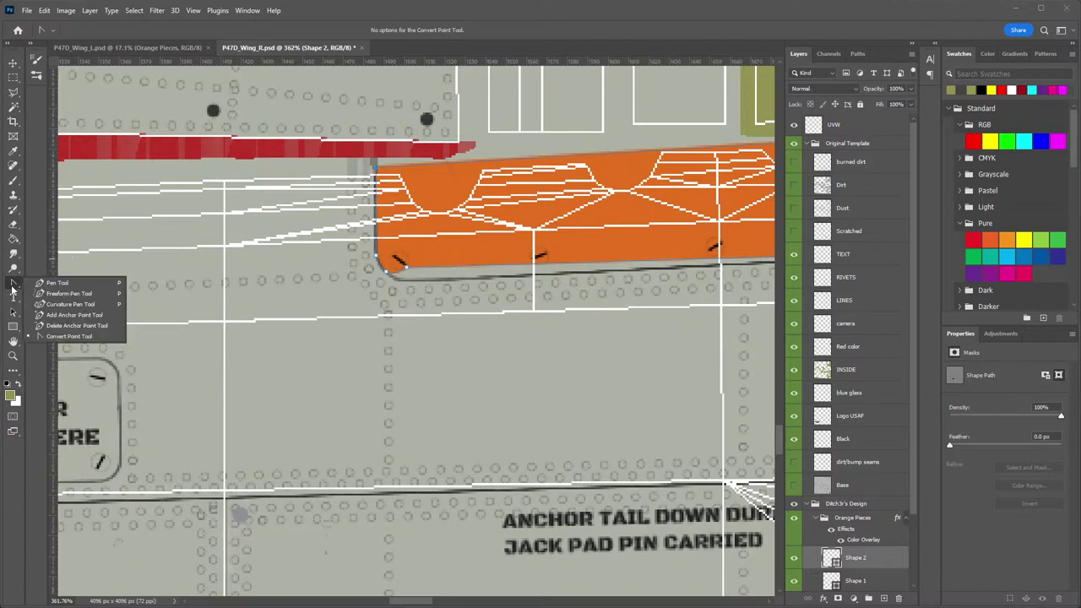
pyautogui.click(59, 322)
pyautogui.click(386, 274)
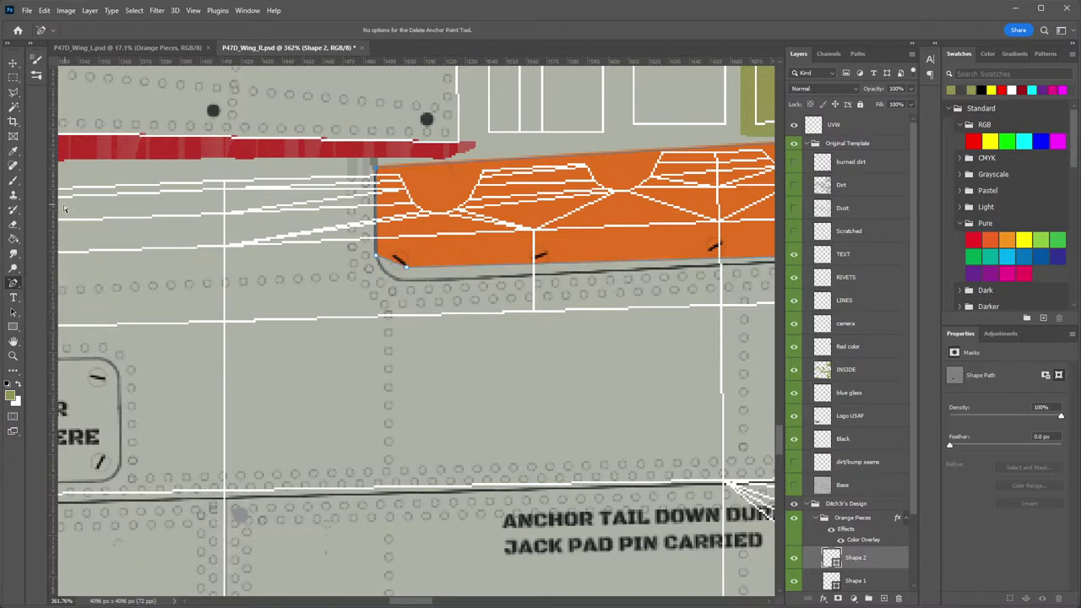
pyautogui.rightClick(16, 285)
pyautogui.click(60, 334)
pyautogui.moveTo(405, 266)
pyautogui.mouseDown()
pyautogui.moveTo(398, 279)
pyautogui.moveTo(421, 280)
pyautogui.mouseUp()
pyautogui.click(458, 305)
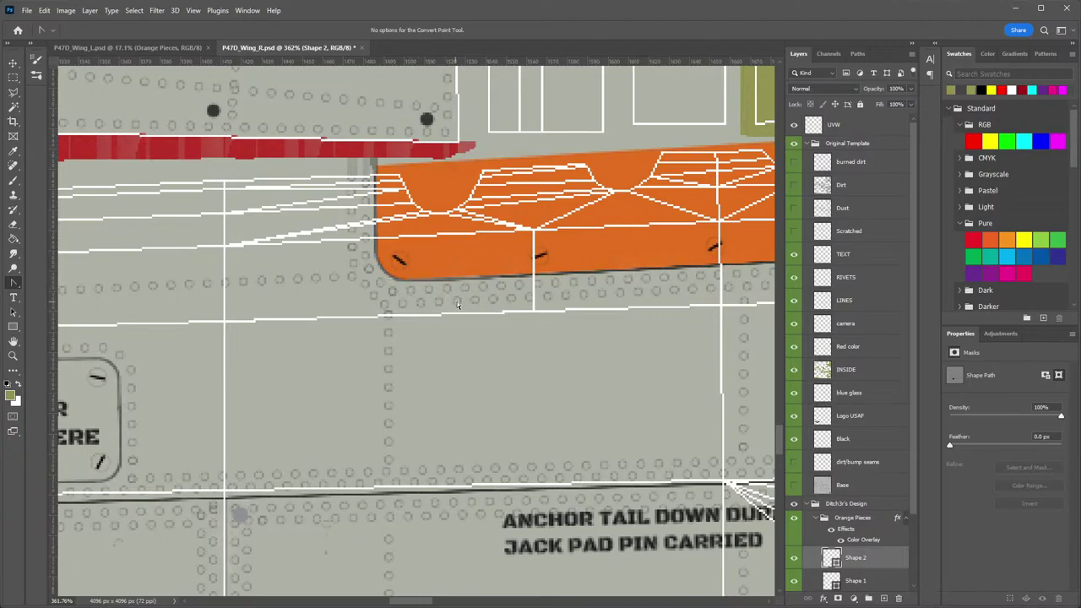
# Select Shape 1, delete the extra anchor point in its upper left corner and curve that corner along the gun panel outline.
pyautogui.moveTo(585, 280); pyautogui.dragTo(350, 319)
pyautogui.press('z')
pyautogui.moveTo(483, 330); pyautogui.dragTo(441, 342)
pyautogui.scroll(-15, 421, 196)
pyautogui.click(879, 583)
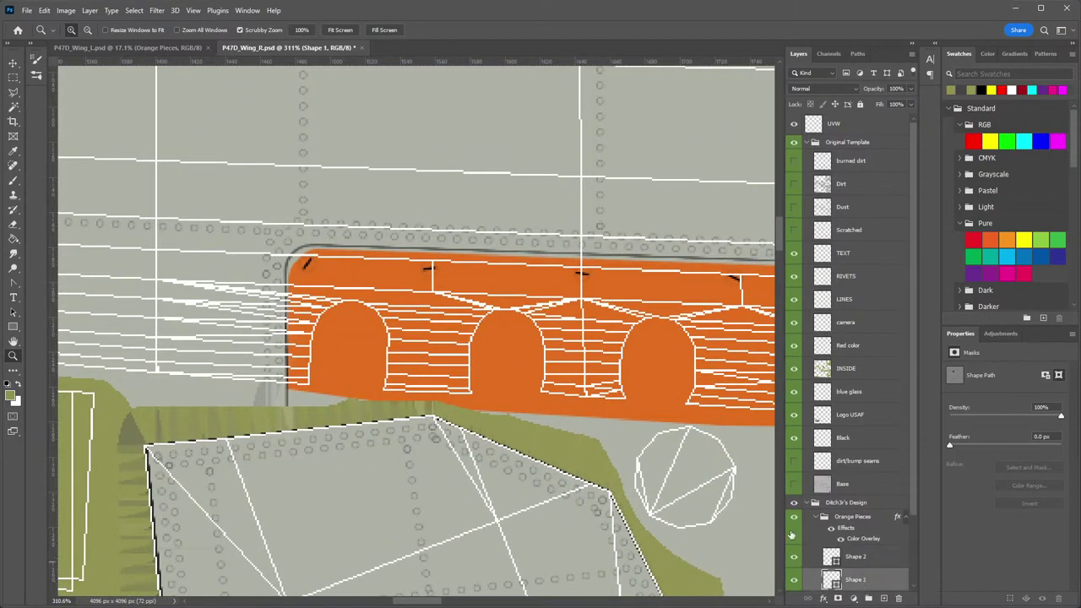
pyautogui.click(365, 285)
pyautogui.click(17, 283)
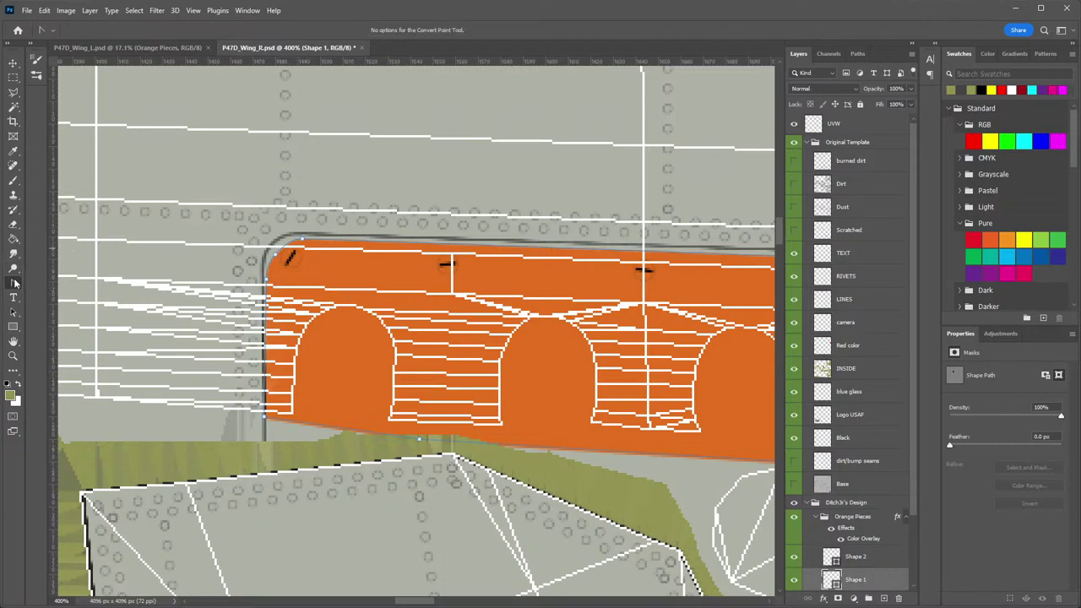
pyautogui.rightClick(14, 284)
pyautogui.click(68, 326)
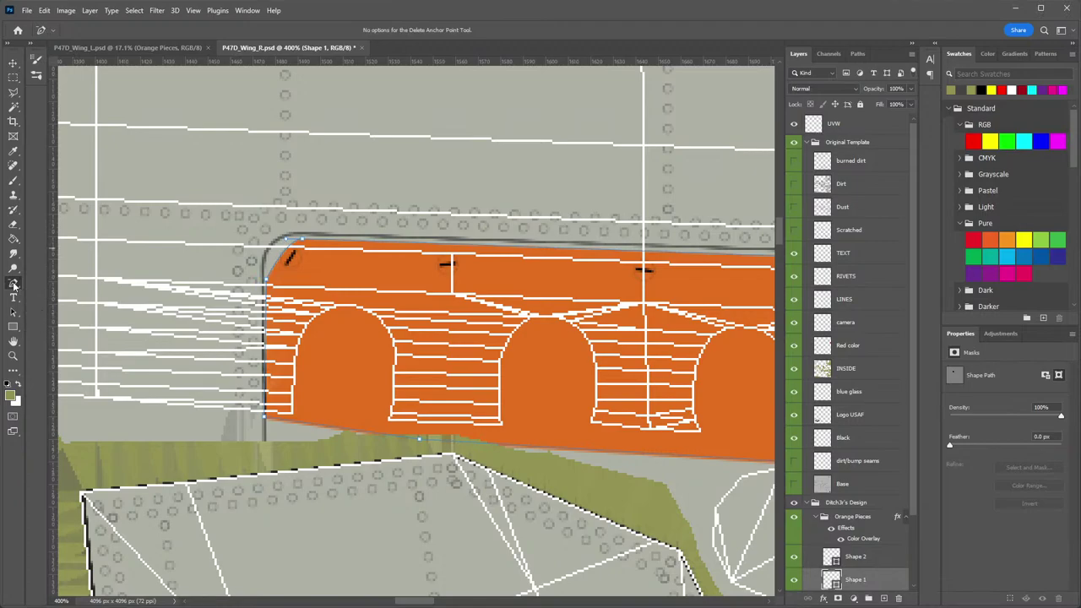
pyautogui.rightClick(14, 285)
pyautogui.click(68, 338)
pyautogui.moveTo(303, 241); pyautogui.dragTo(304, 234)
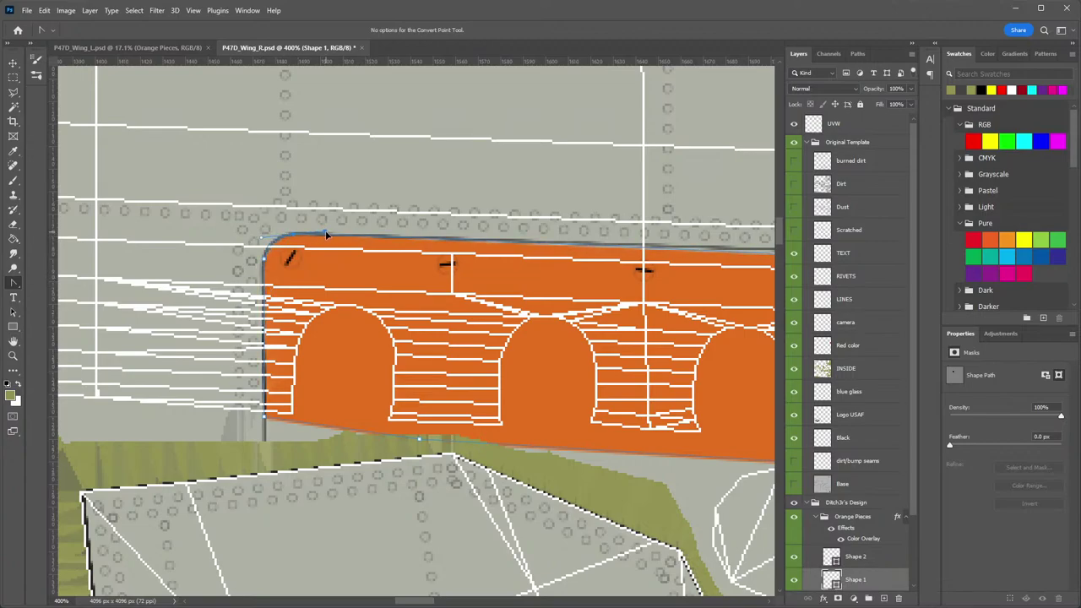
# Extend Shape 1's right end to the gun panel outline and curve its upper right corner to match.
pyautogui.scroll(-3, 323, 234)
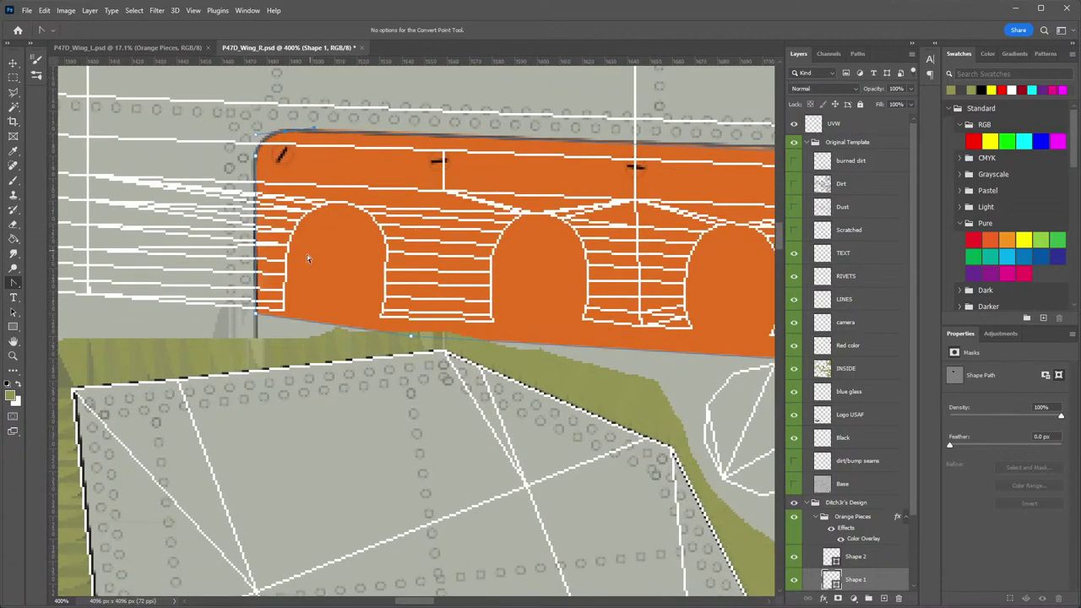
pyautogui.hscroll(8, 307, 254)
pyautogui.hscroll(-3, 240, 263)
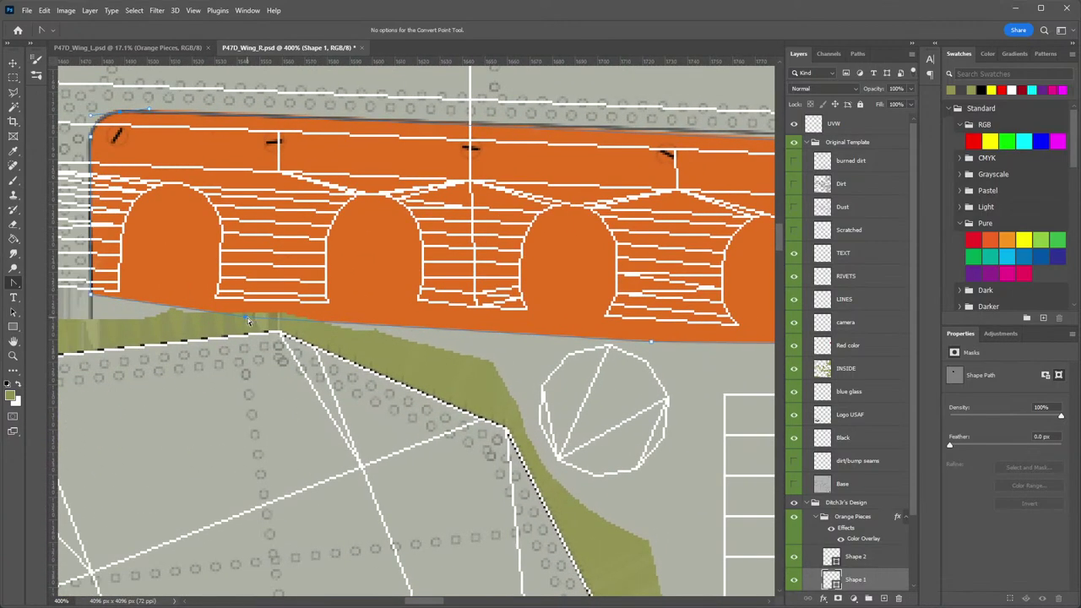
pyautogui.hscroll(12, 591, 354)
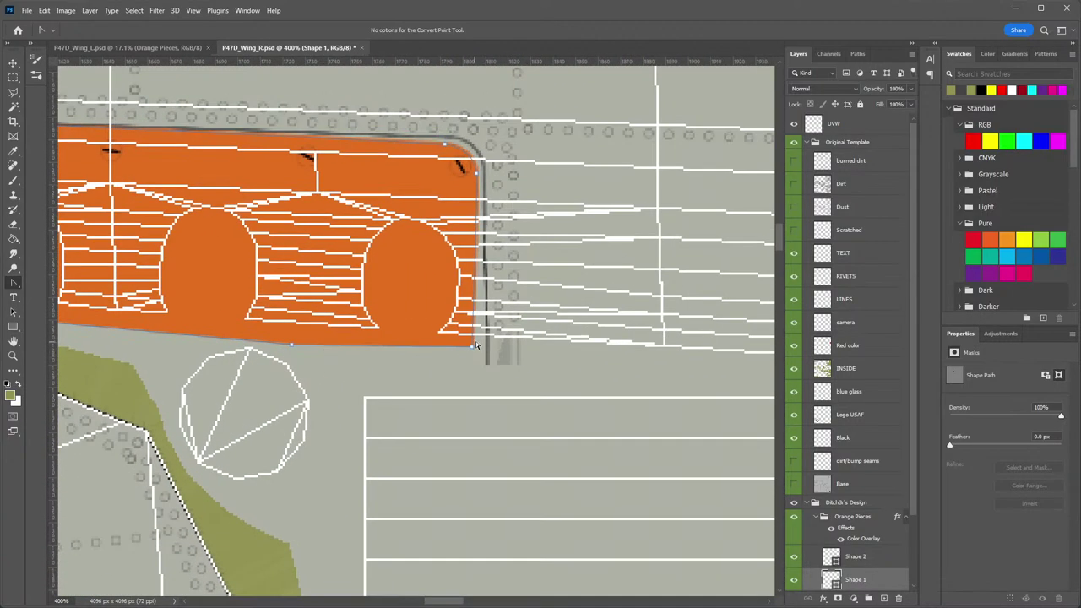
pyautogui.moveTo(471, 350); pyautogui.dragTo(489, 350)
pyautogui.moveTo(479, 174); pyautogui.dragTo(581, 177)
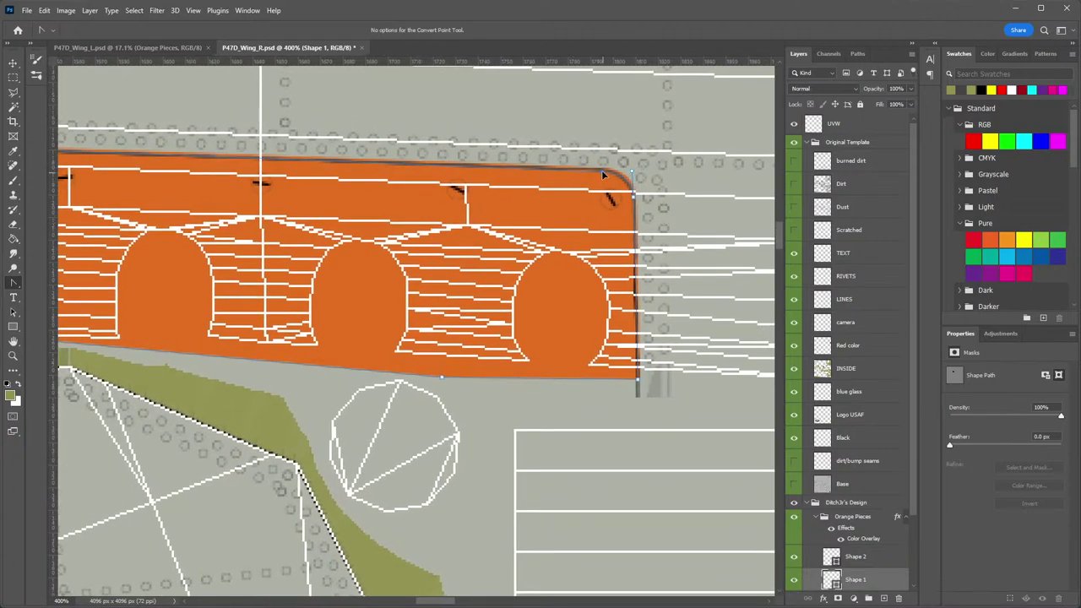
pyautogui.click(602, 171)
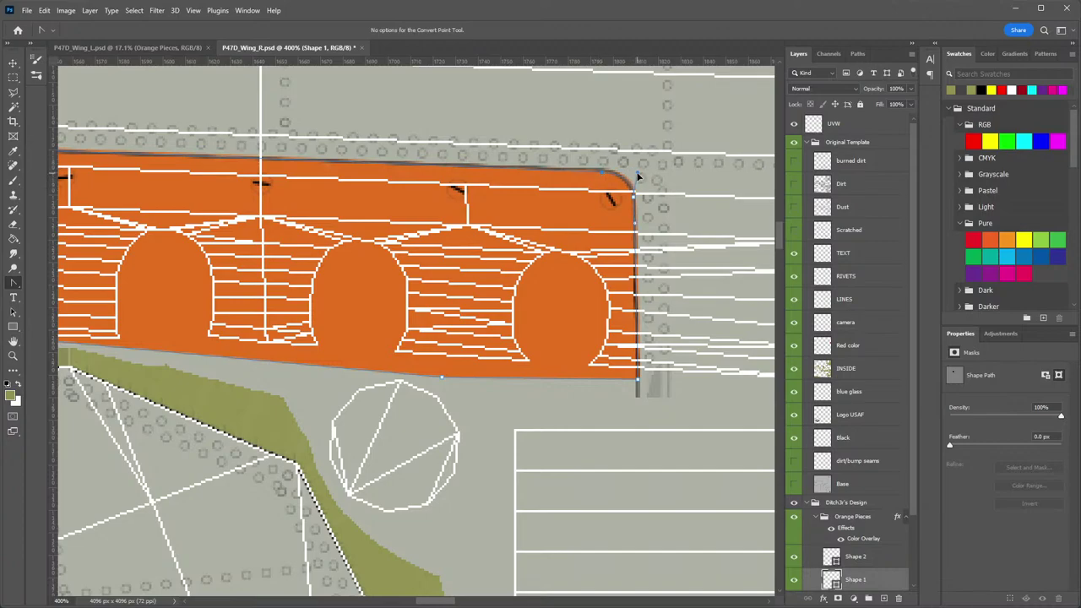
pyautogui.moveTo(633, 197); pyautogui.dragTo(634, 202)
# Refine the curve of Shape 1's upper left corner and hide the UVW wireframe layer.
pyautogui.moveTo(273, 201); pyautogui.dragTo(582, 228)
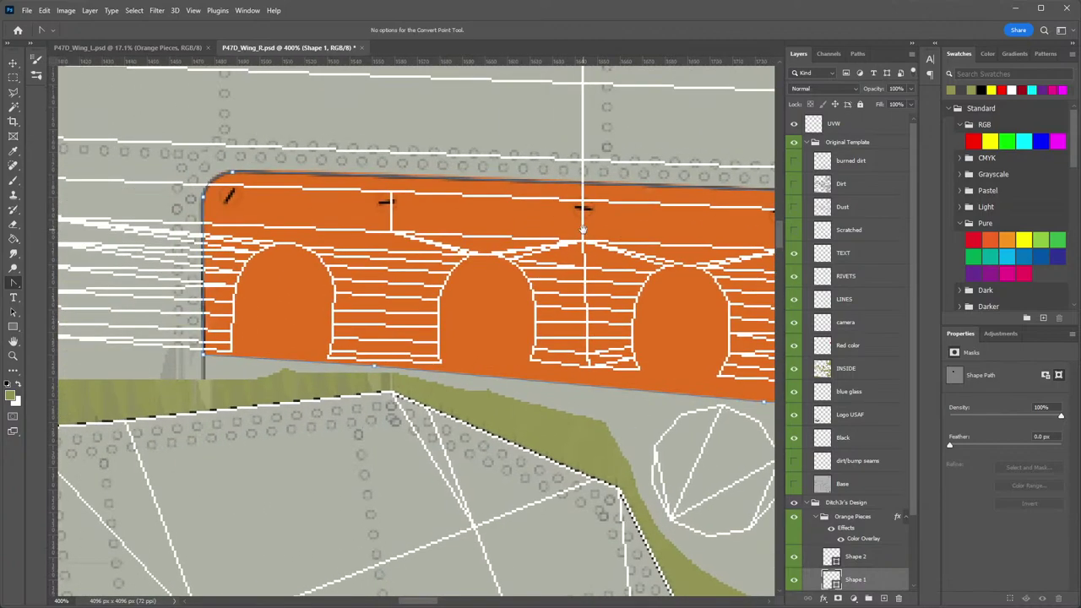
pyautogui.click(235, 174)
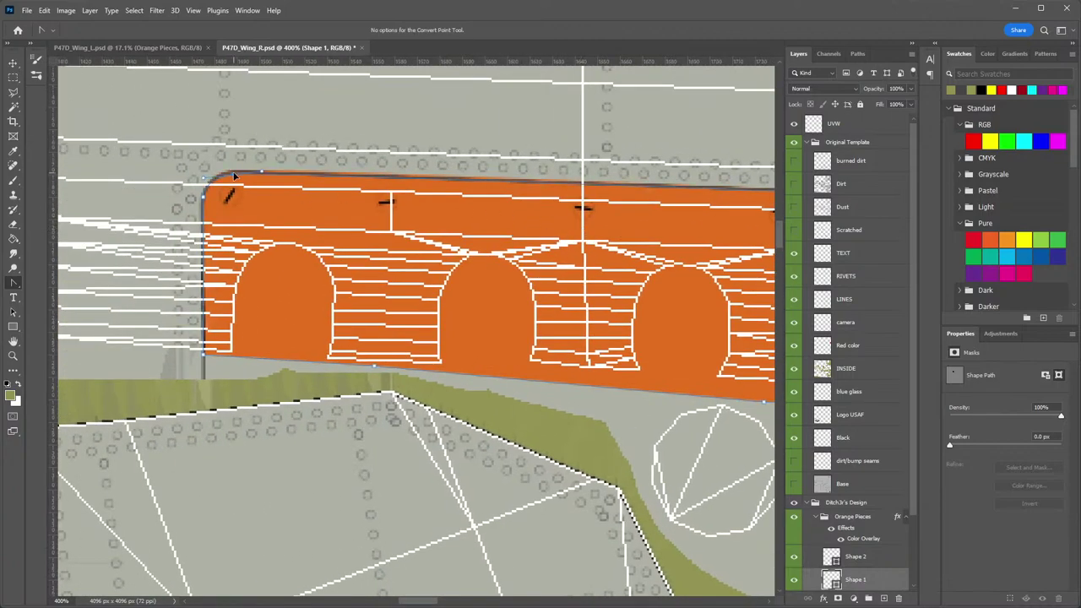
pyautogui.press('z')
pyautogui.moveTo(512, 226); pyautogui.dragTo(464, 226)
pyautogui.click(793, 125)
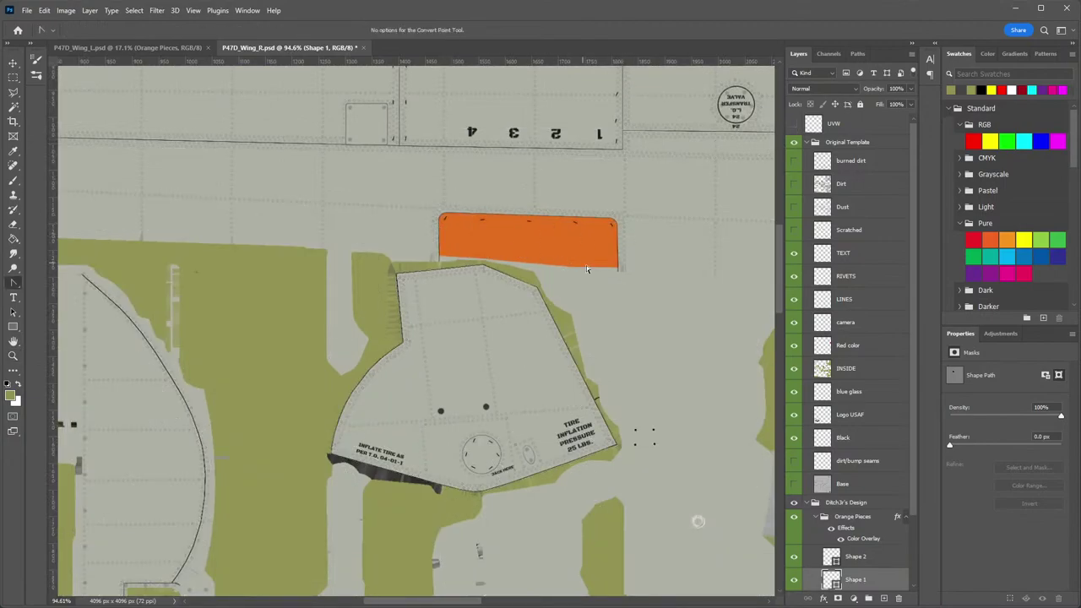
pyautogui.press('z')
pyautogui.moveTo(592, 268); pyautogui.dragTo(556, 264)
# Save a copy of the right wing texture as P47D_Wing_R in NVIDIA Texture Tools Exporter DDS format in The Big D folder.
pyautogui.click(27, 10)
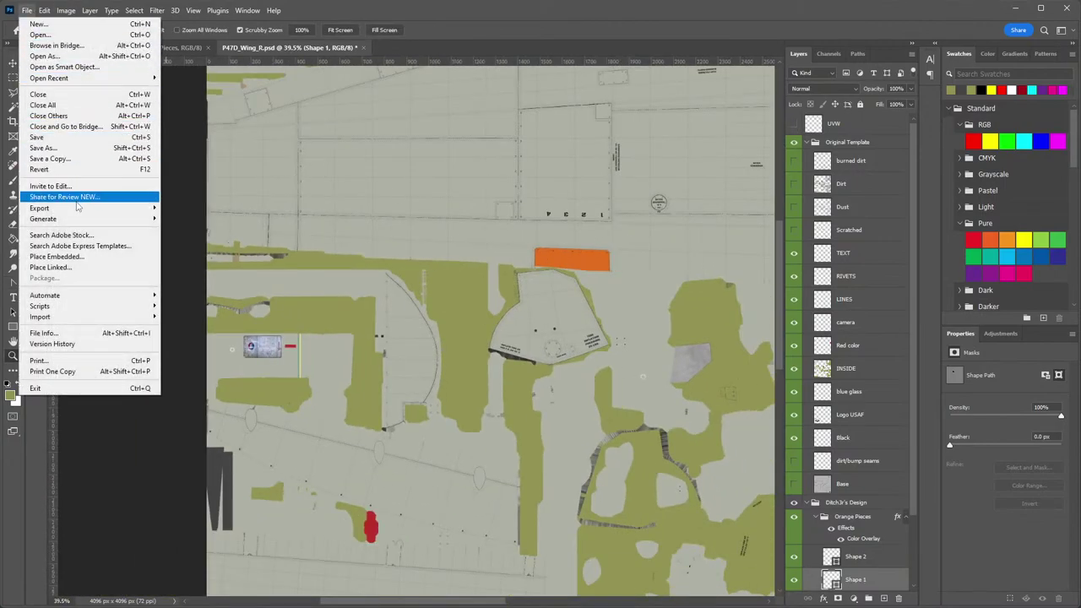
pyautogui.click(53, 159)
pyautogui.click(163, 362)
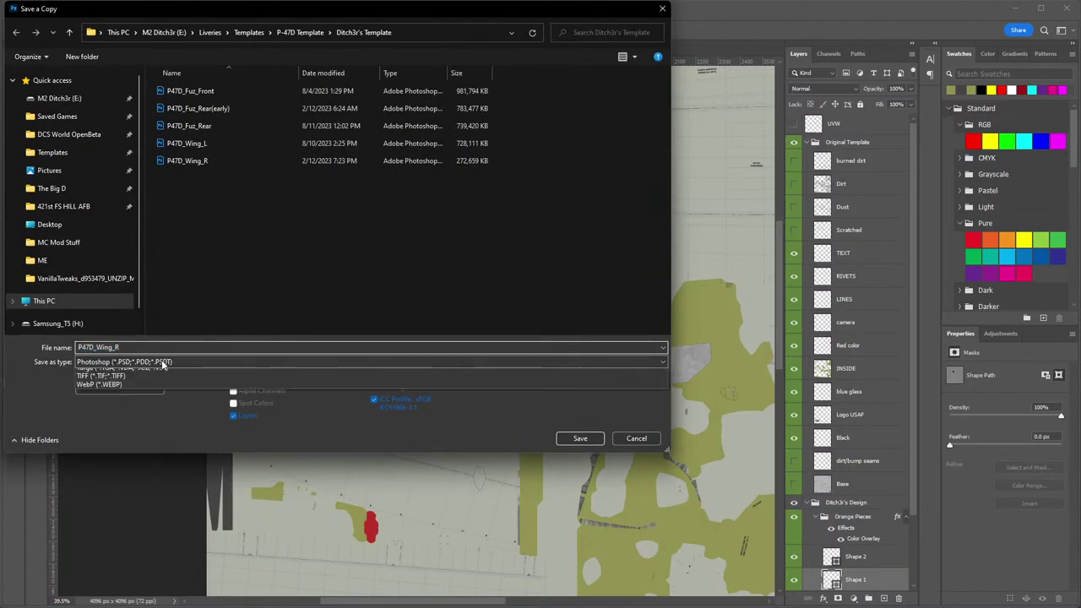
pyautogui.click(169, 334)
pyautogui.click(51, 189)
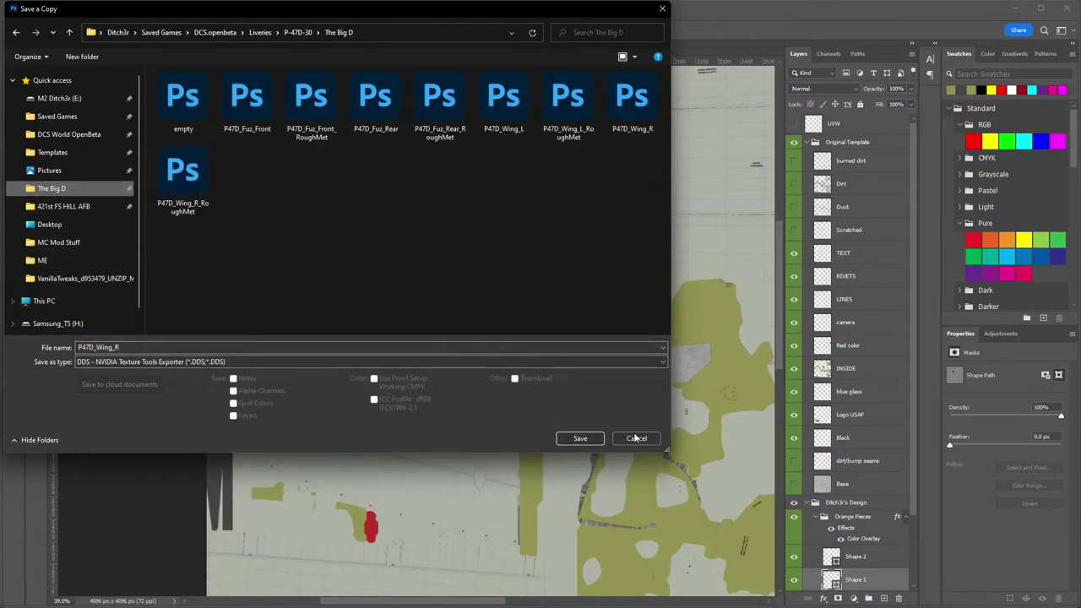
pyautogui.press('Return')
pyautogui.click(995, 396)
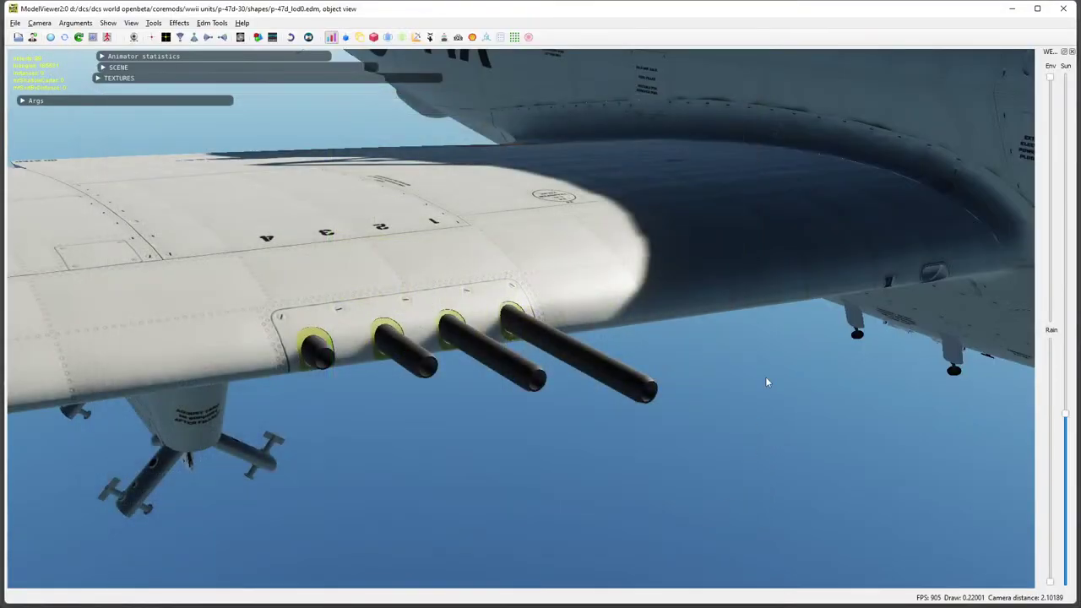
# Inspect the right wing's gun panel and upper surface in ModelViewer2.0, including the base color view, and return to Photoshop.
pyautogui.moveTo(765, 377); pyautogui.dragTo(598, 359)
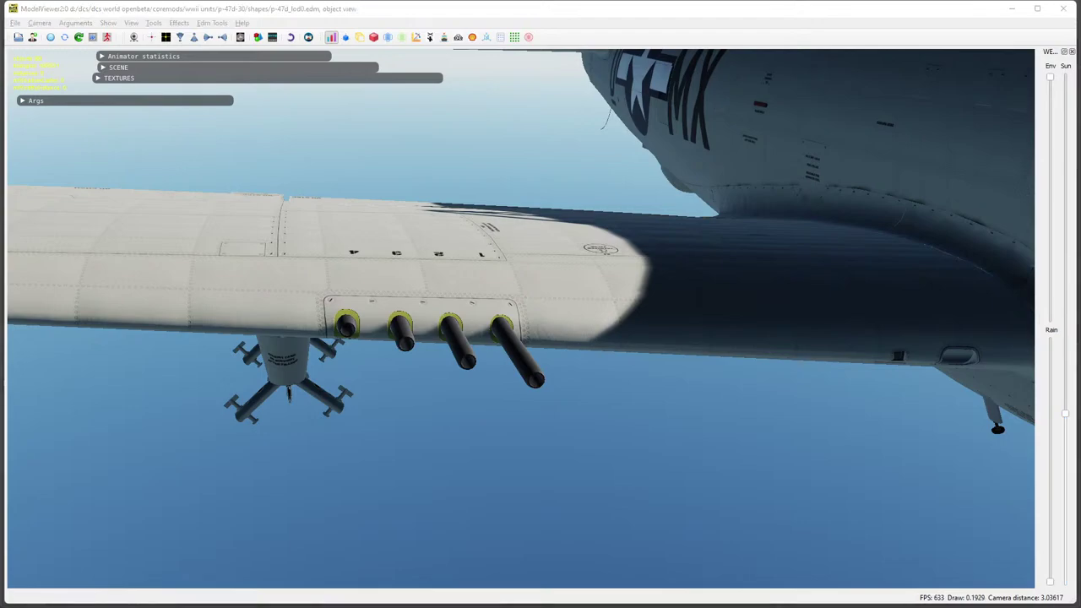
pyautogui.hotkey('alt', 'Tab')
pyautogui.hotkey('alt', 'Tab')
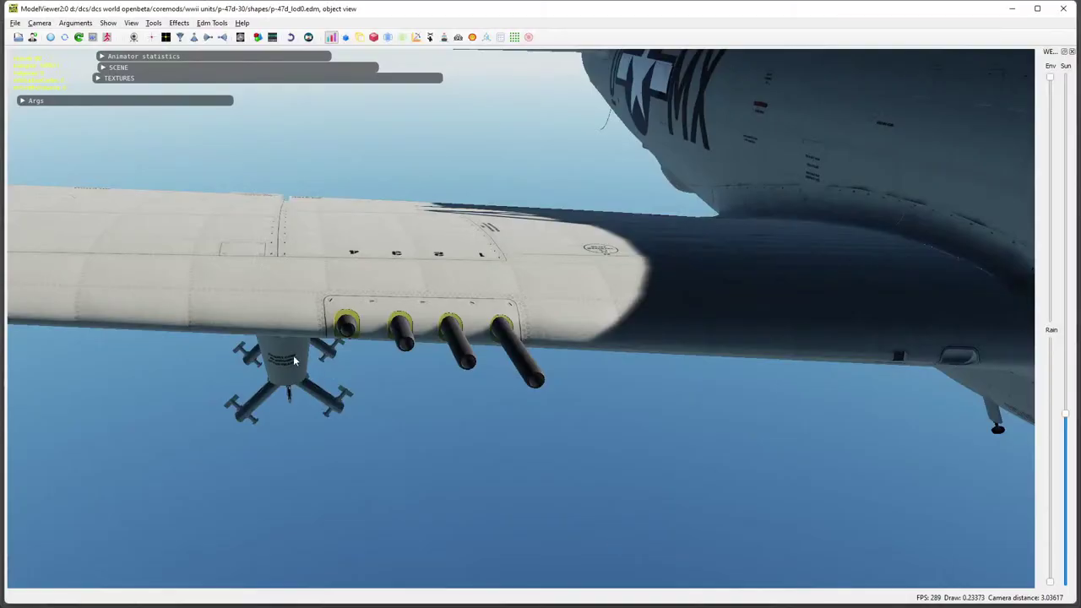
pyautogui.click(50, 39)
pyautogui.moveTo(397, 161); pyautogui.dragTo(546, 209)
pyautogui.moveTo(549, 155); pyautogui.dragTo(603, 286)
pyautogui.moveTo(468, 219); pyautogui.dragTo(625, 325)
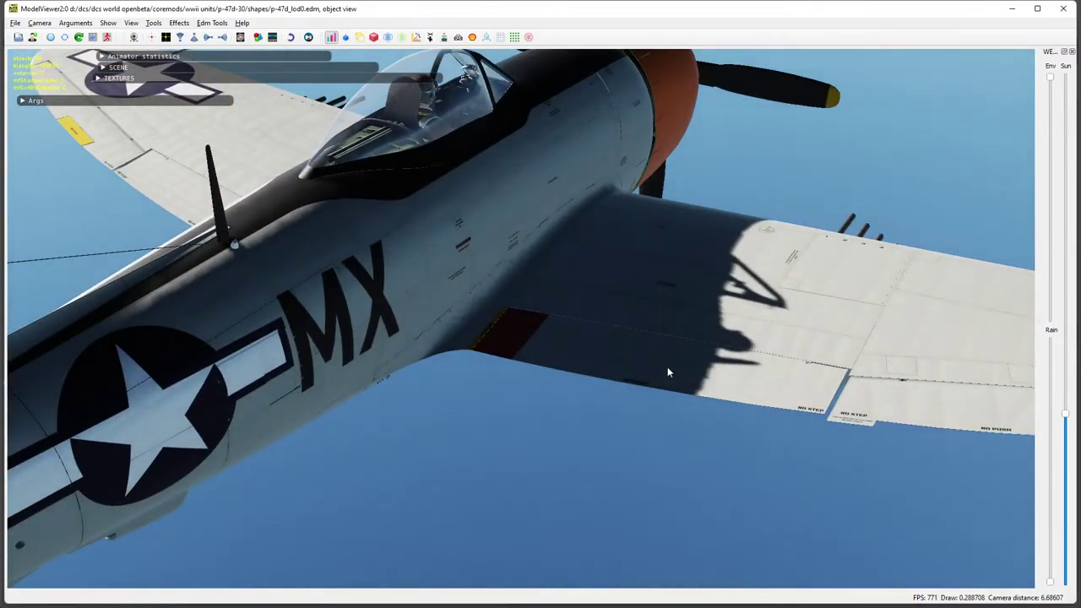
pyautogui.moveTo(668, 367); pyautogui.dragTo(419, 353)
pyautogui.press('1')
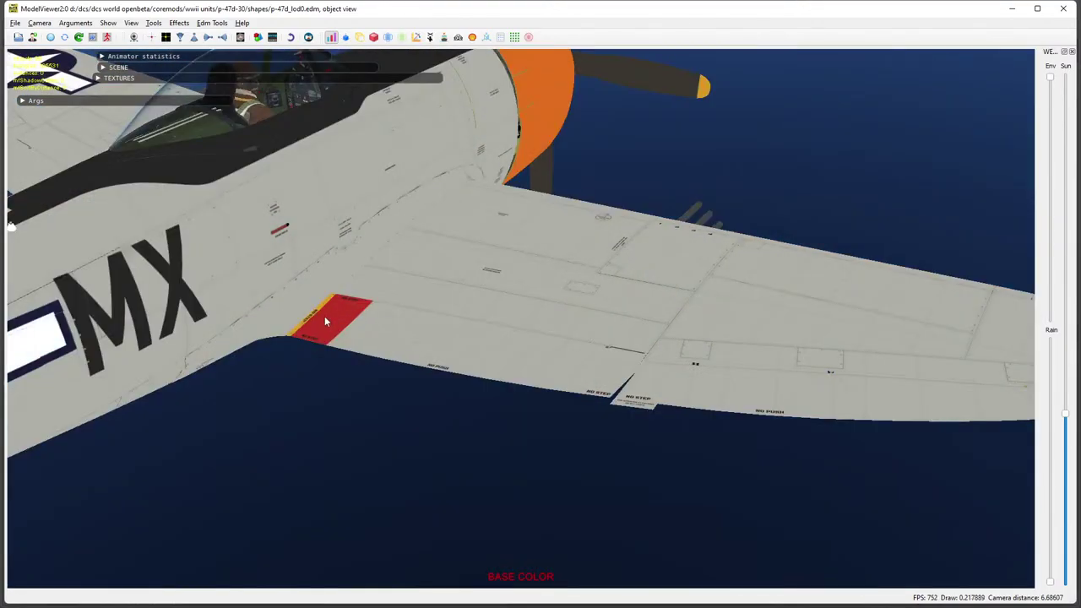
pyautogui.hotkey('alt', 'Tab')
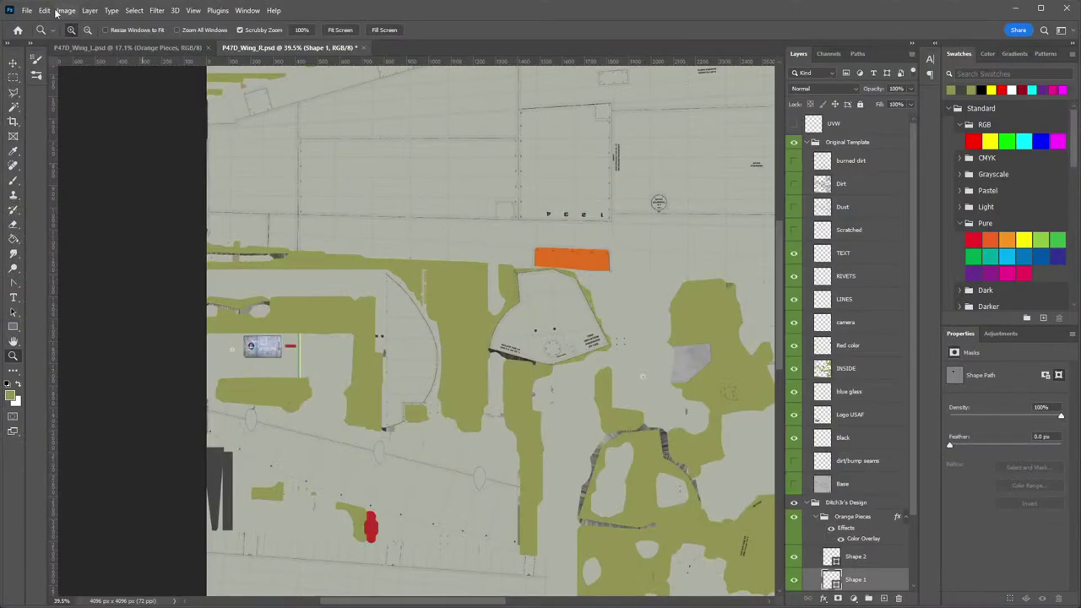
# Switch to the P47D_Wing_L document and collapse its Guns and Orange Pieces layer groups.
pyautogui.click(82, 48)
pyautogui.scroll(-3, 851, 474)
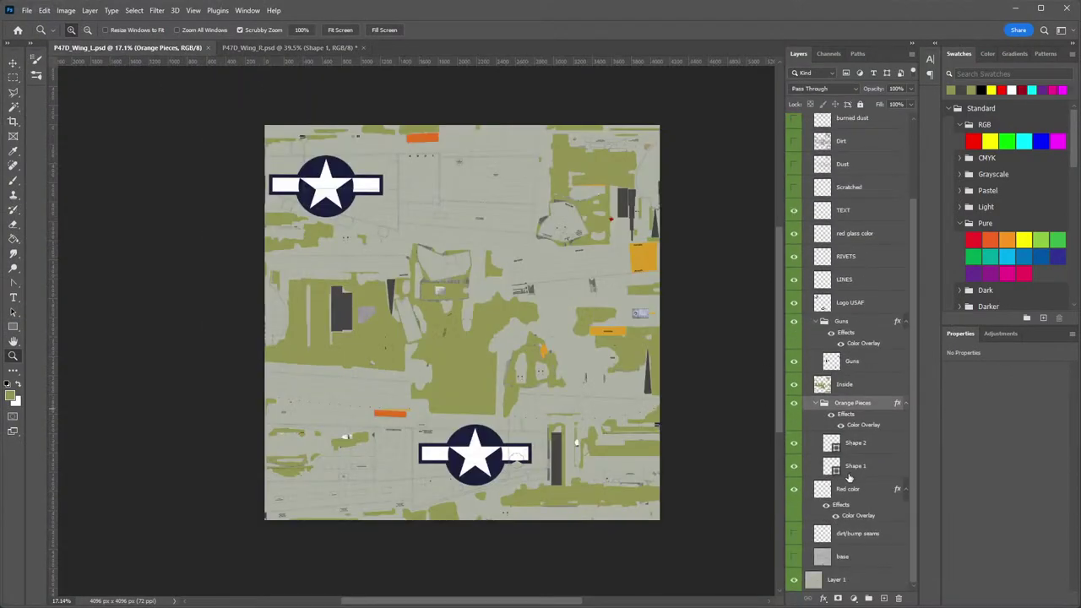
pyautogui.scroll(3, 861, 396)
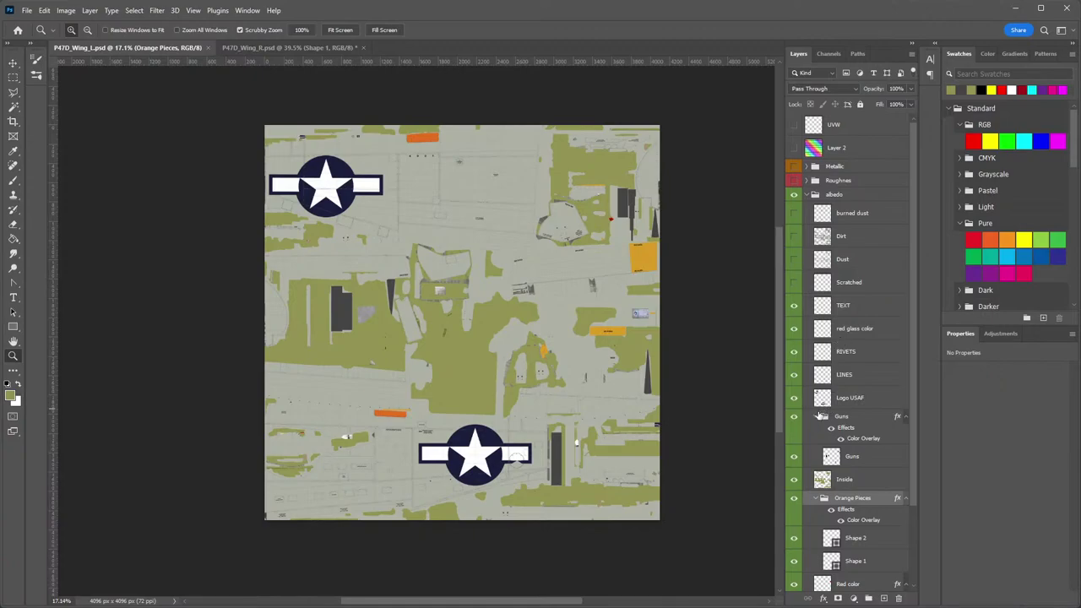
pyautogui.click(818, 416)
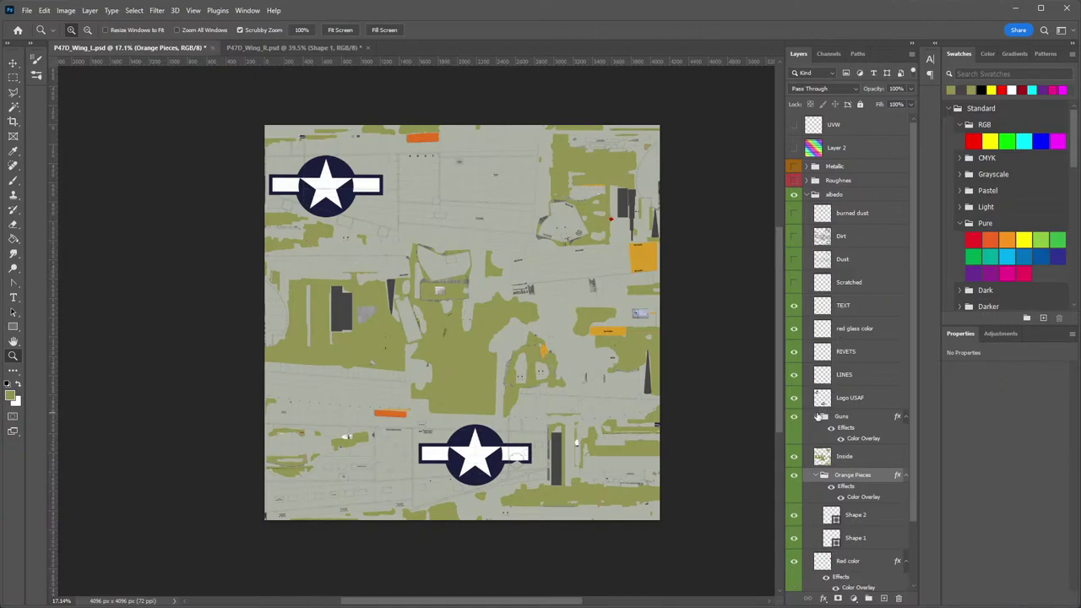
pyautogui.click(816, 476)
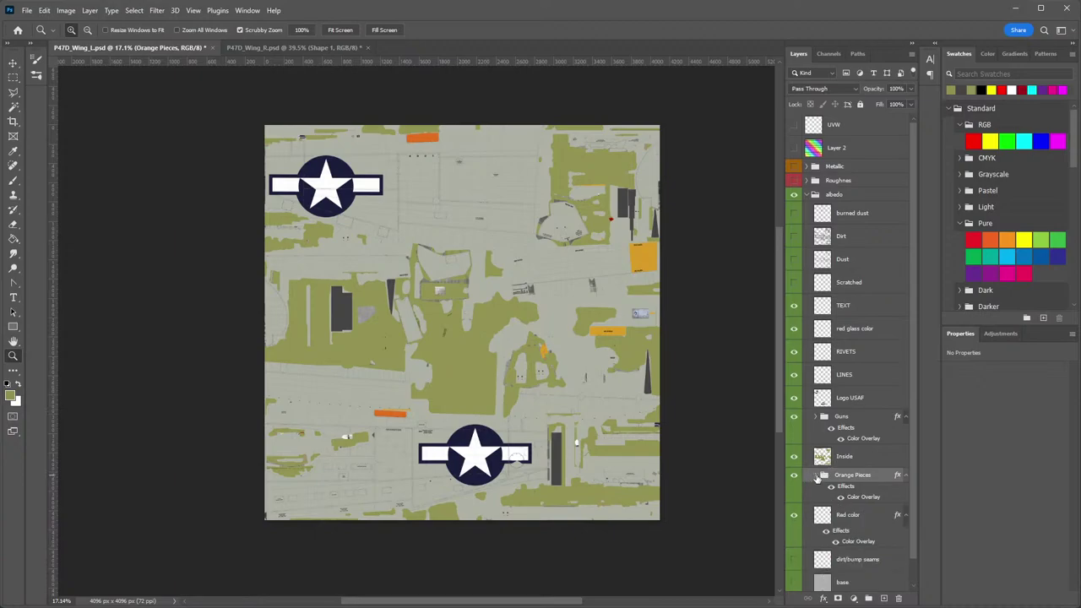
# Copy the layer style of the Red color layer in P47D_Wing_L and paste it onto the Red color layer in P47D_Wing_R.
pyautogui.scroll(-1, 830, 481)
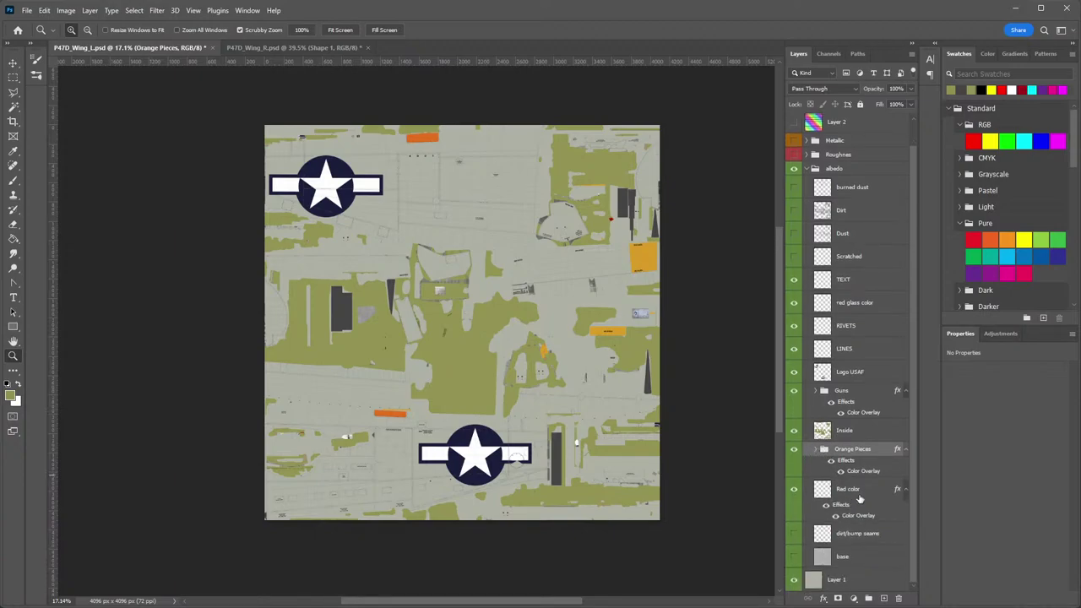
pyautogui.click(860, 495)
pyautogui.rightClick(875, 497)
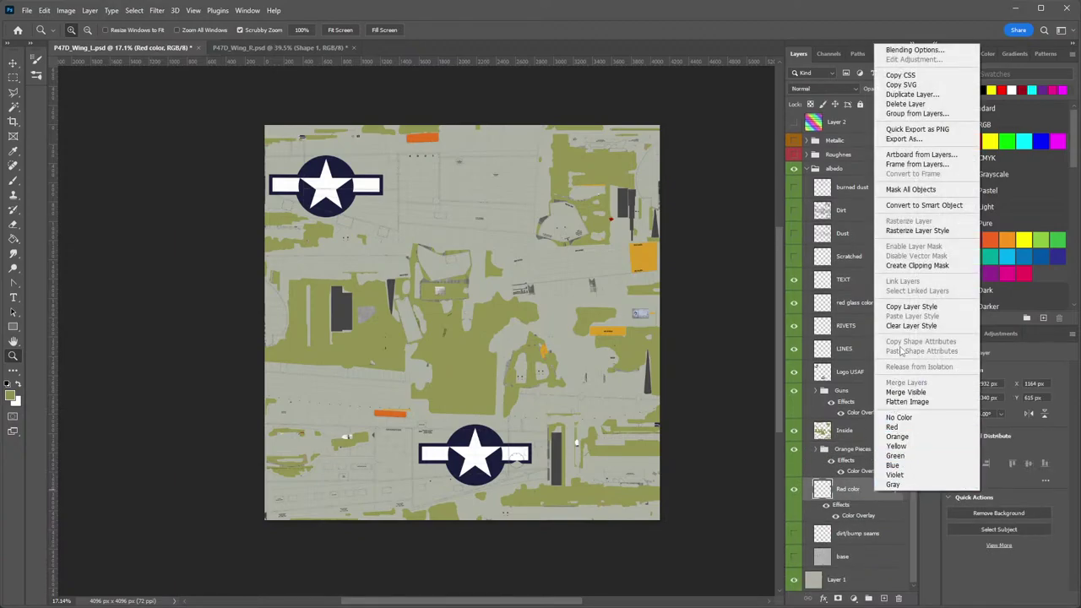
pyautogui.click(911, 307)
pyautogui.click(321, 47)
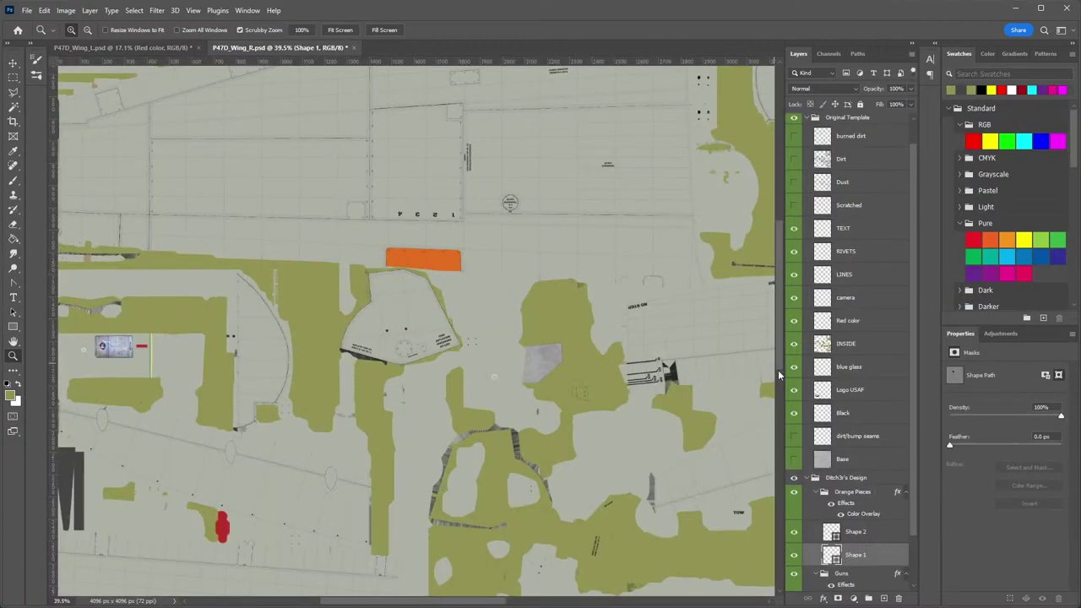
pyautogui.scroll(-3, 838, 436)
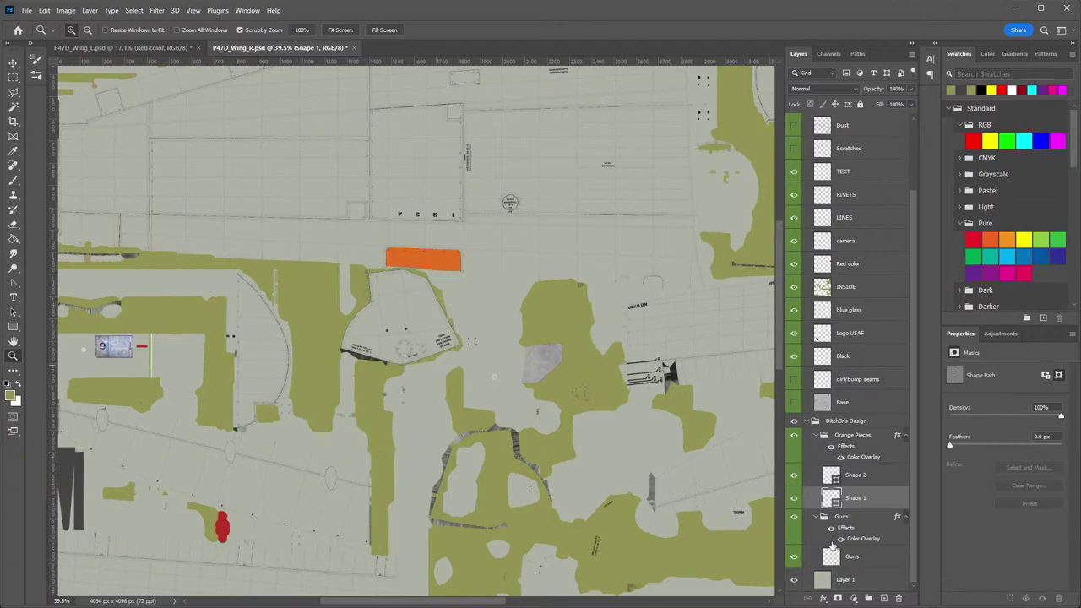
pyautogui.scroll(3, 826, 314)
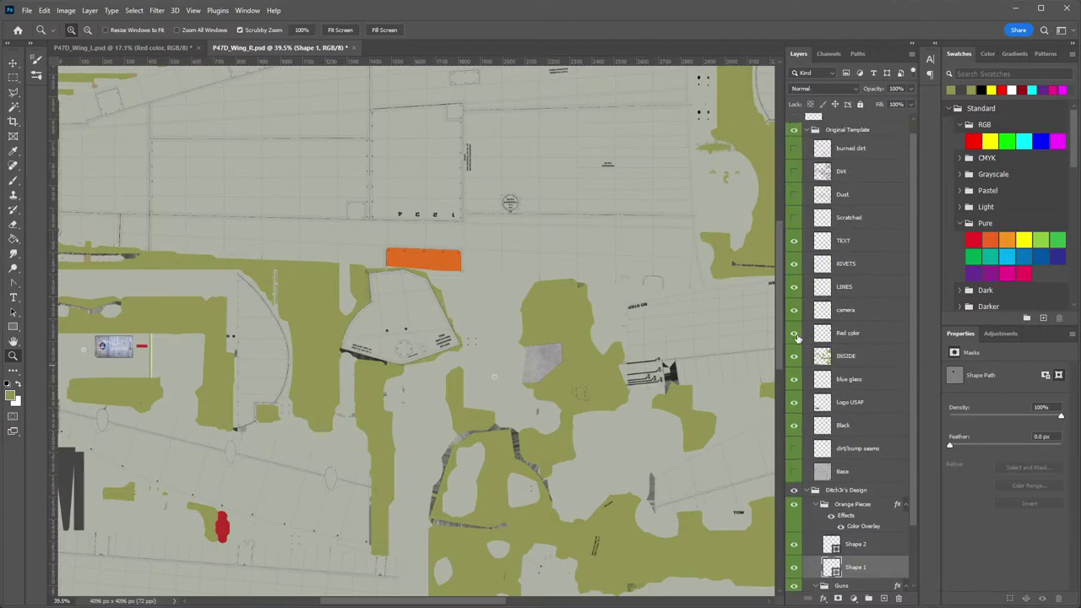
pyautogui.rightClick(863, 334)
pyautogui.click(903, 604)
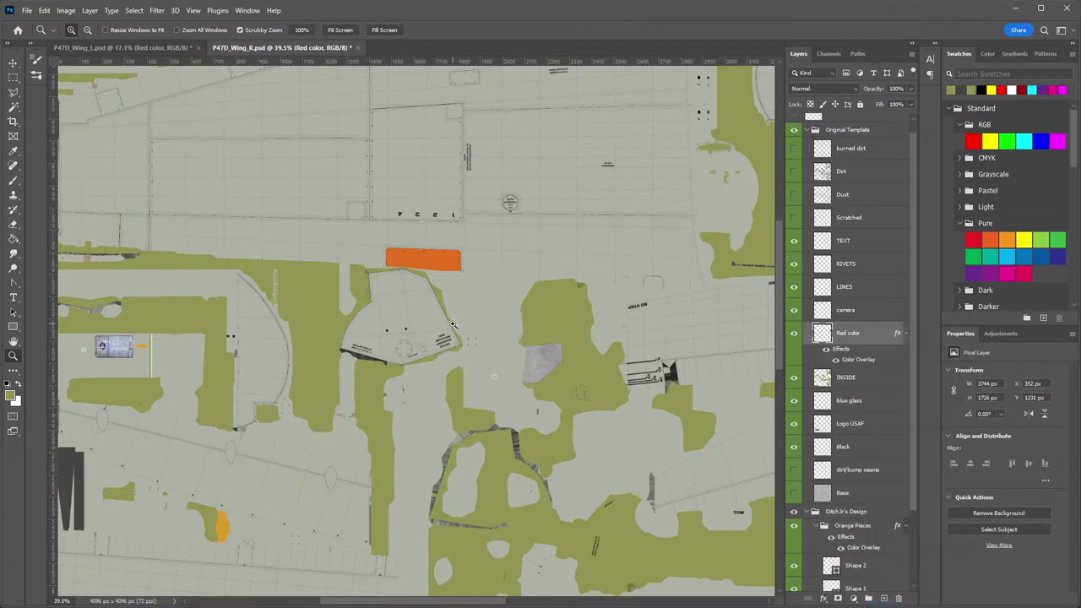
# Save a copy of the right wing texture as P47D_Wing_R in NVIDIA Texture Tools Exporter DDS format in The Big D folder.
pyautogui.scroll(-5, 278, 349)
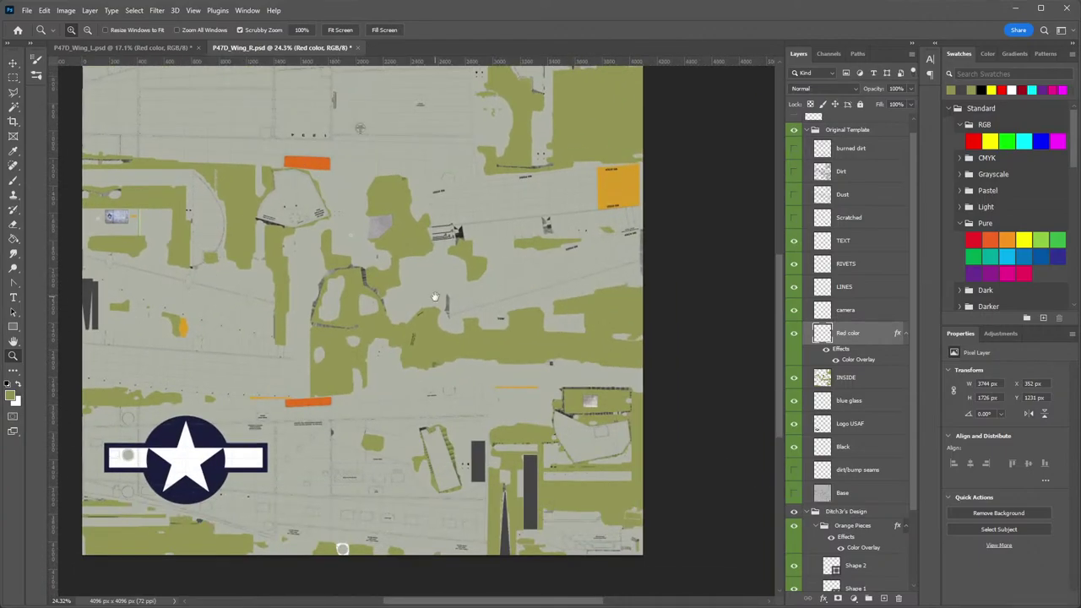
pyautogui.moveTo(435, 298); pyautogui.dragTo(592, 287)
pyautogui.scroll(1, 465, 288)
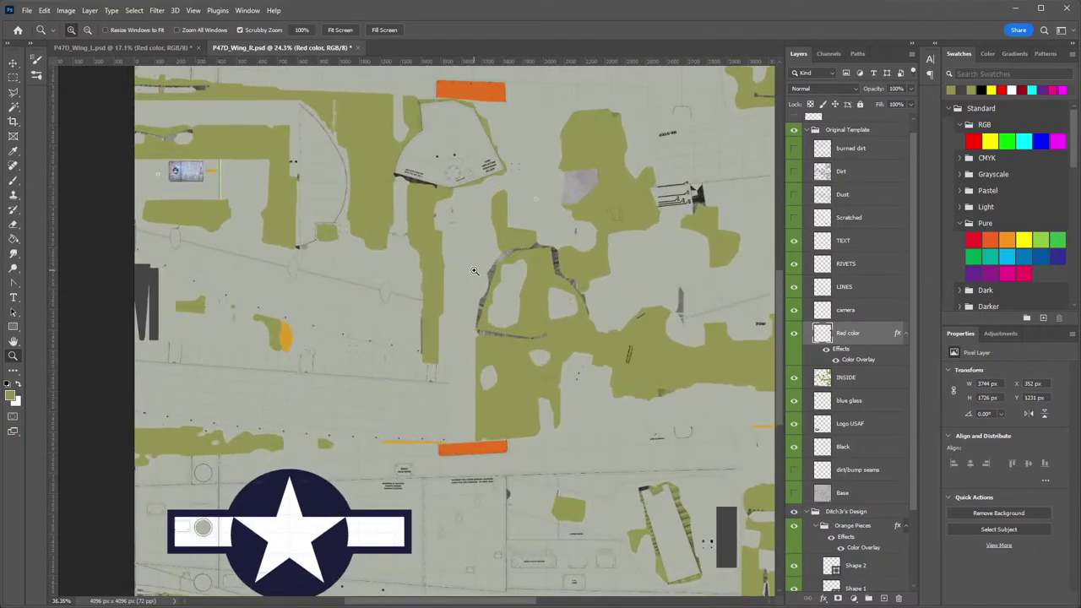
pyautogui.click(28, 10)
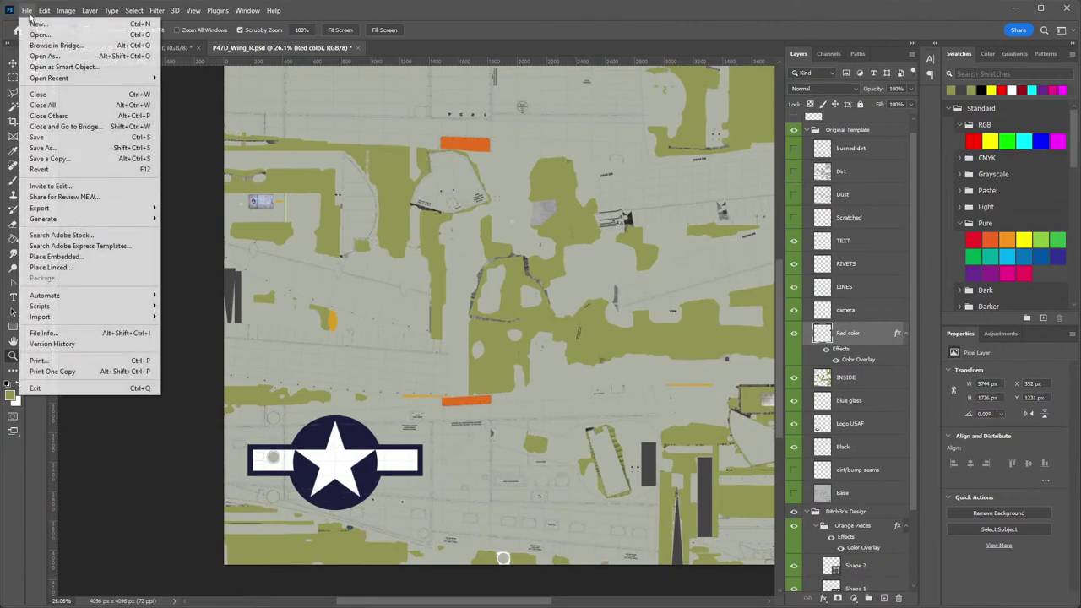
pyautogui.click(53, 158)
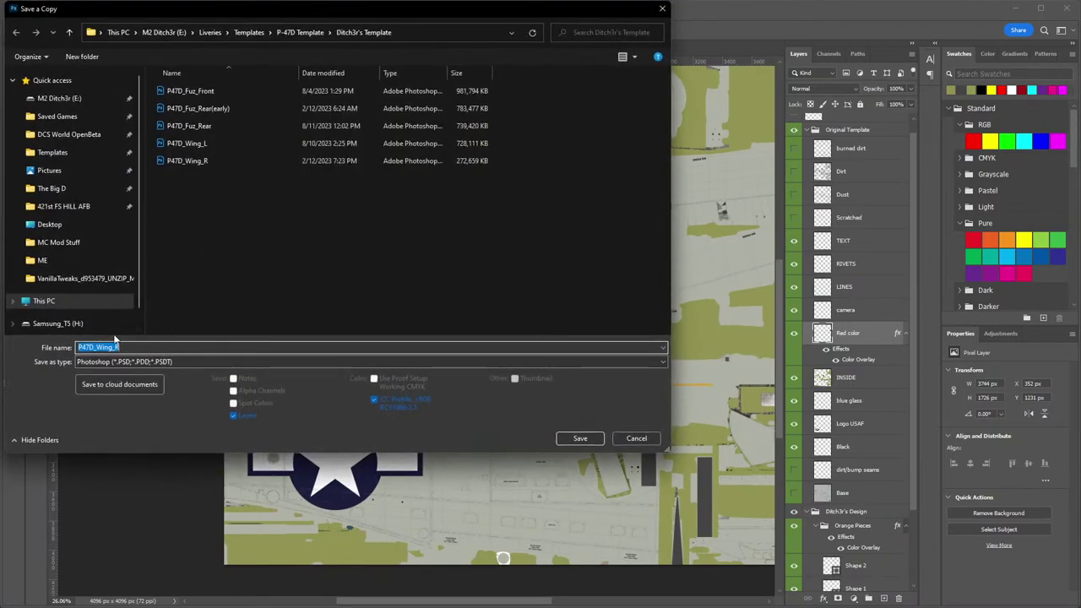
pyautogui.click(124, 362)
pyautogui.click(96, 398)
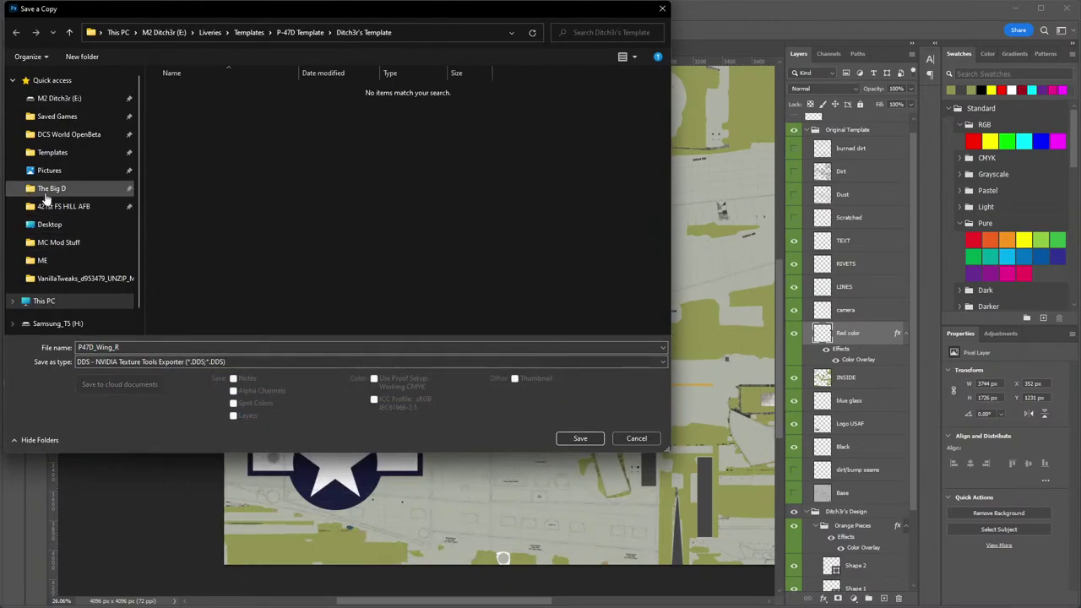
pyautogui.click(51, 188)
pyautogui.click(580, 438)
pyautogui.click(994, 397)
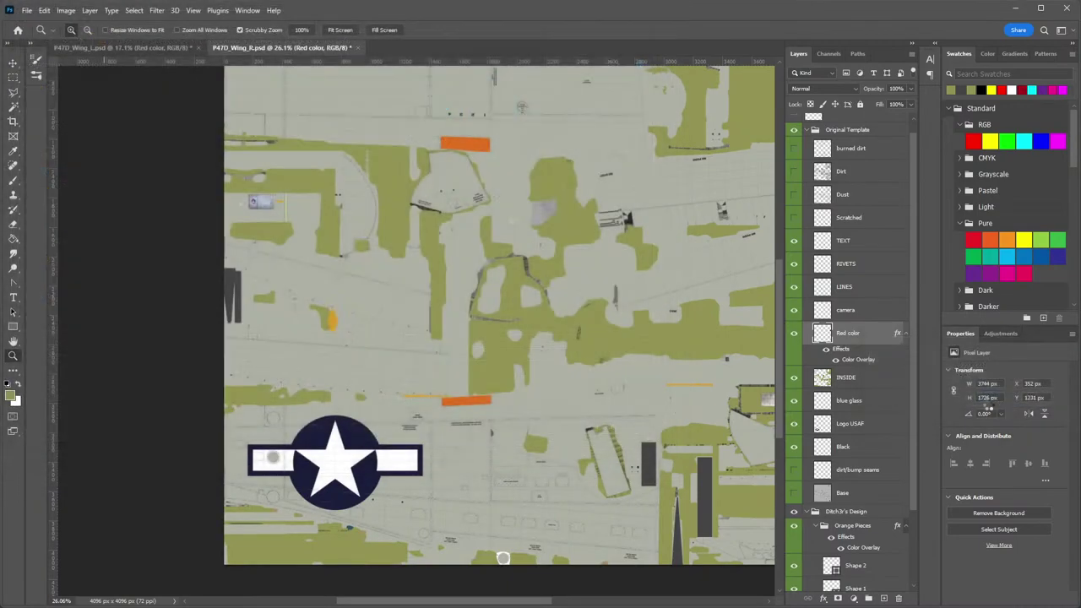
# Switch to ModelViewer2.0, reload the model's textures and change from the base color view to the lit view.
pyautogui.click(708, 525)
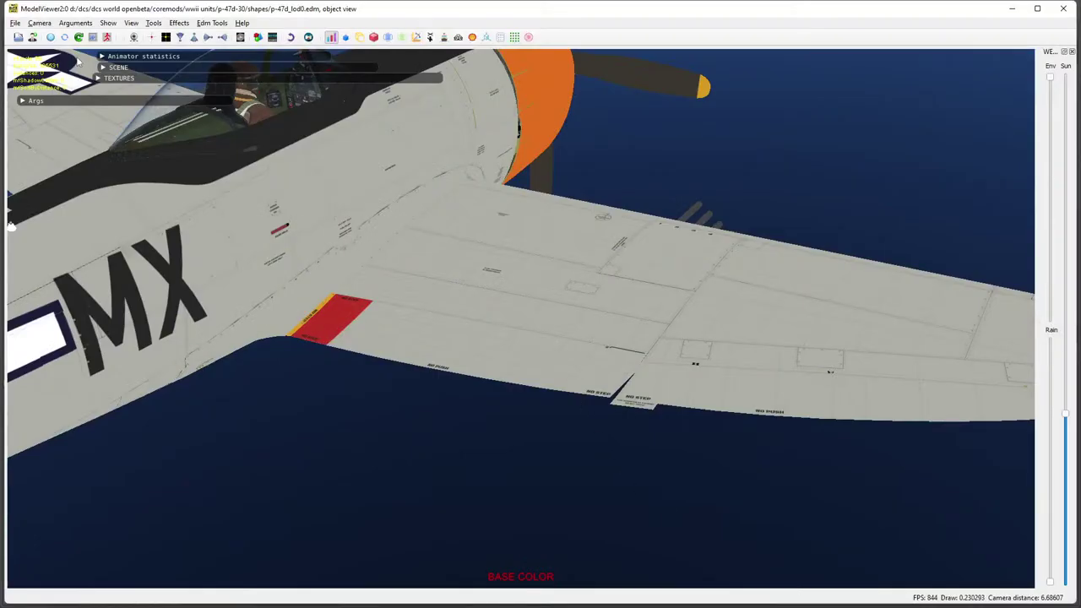
pyautogui.click(48, 39)
pyautogui.scroll(-5, 536, 298)
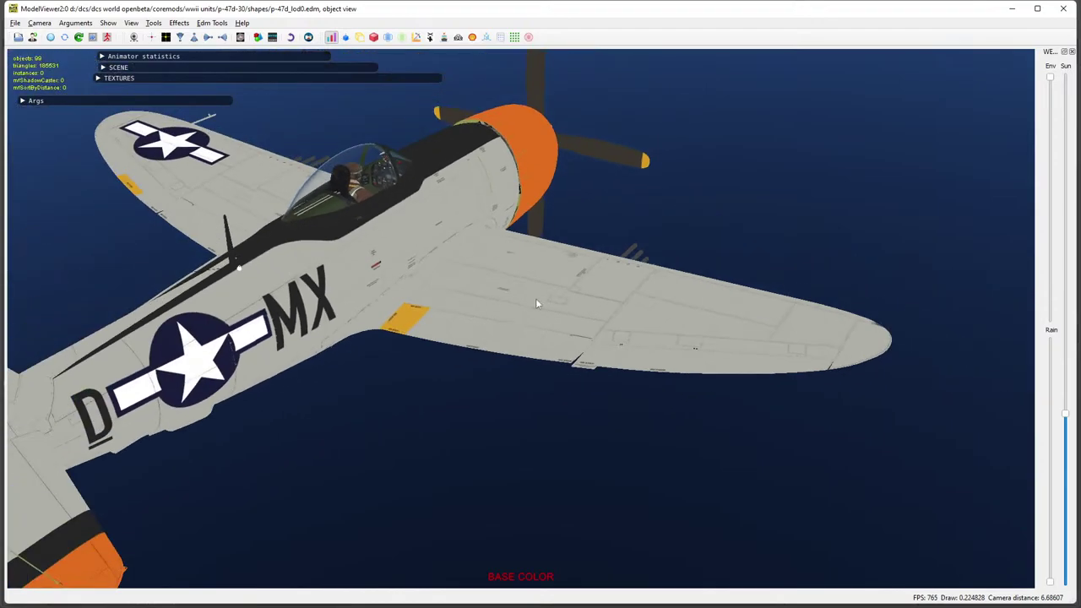
pyautogui.moveTo(535, 298); pyautogui.dragTo(686, 287)
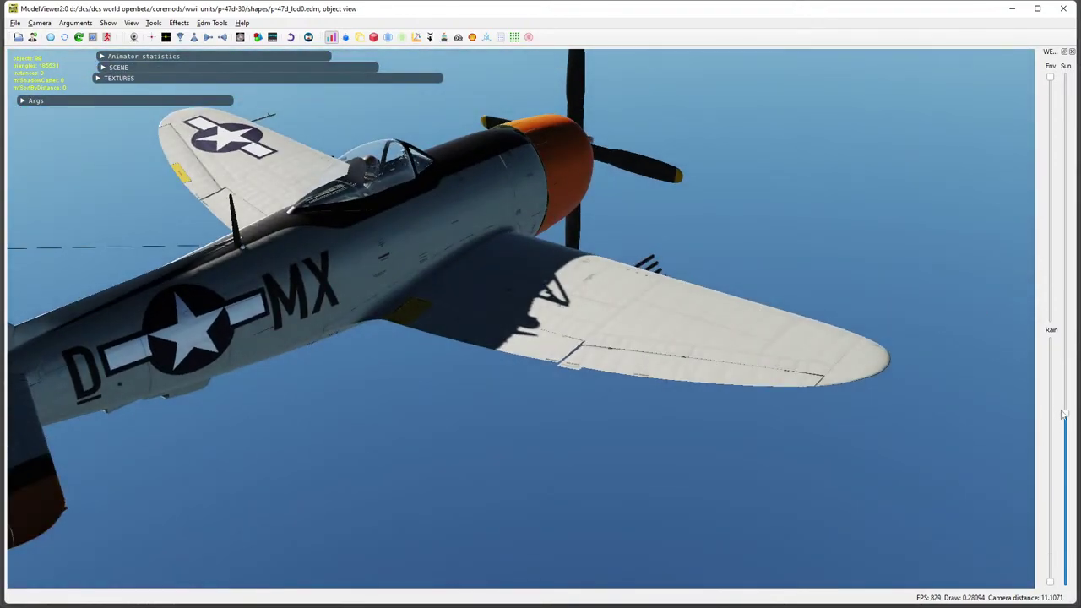
# Raise the sun setting and inspect the underside of the right wing, including the orange gun panel and star insignia.
pyautogui.moveTo(1064, 414); pyautogui.dragTo(1064, 329)
pyautogui.moveTo(997, 337); pyautogui.dragTo(489, 316)
pyautogui.scroll(-3, 524, 312)
pyautogui.moveTo(563, 309); pyautogui.dragTo(647, 314)
pyautogui.scroll(2, 537, 372)
pyautogui.scroll(6, 646, 310)
pyautogui.moveTo(715, 257); pyautogui.dragTo(671, 259)
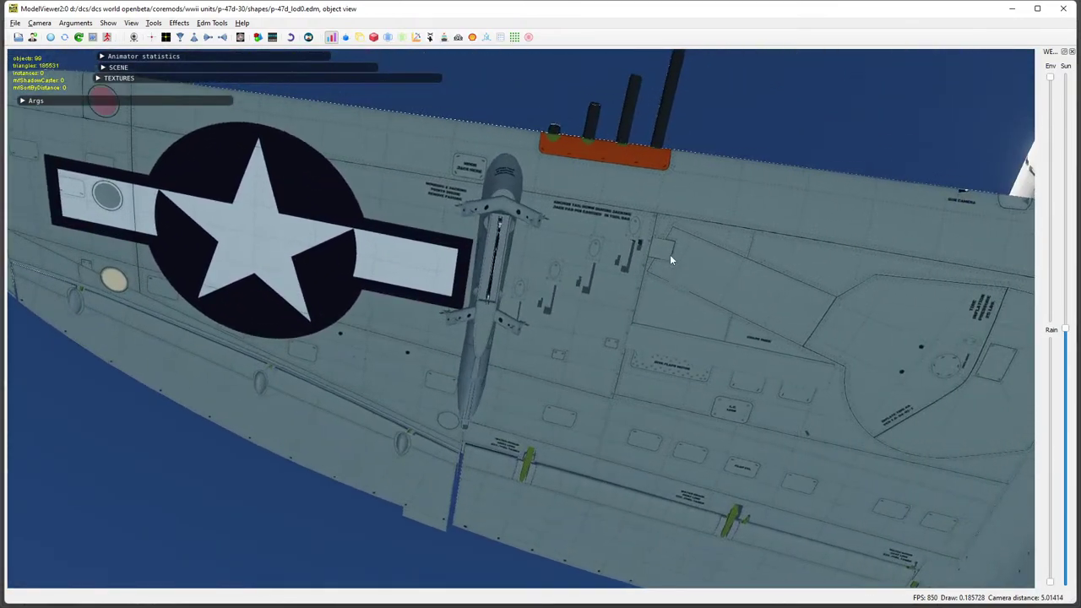
pyautogui.moveTo(949, 378); pyautogui.dragTo(771, 366)
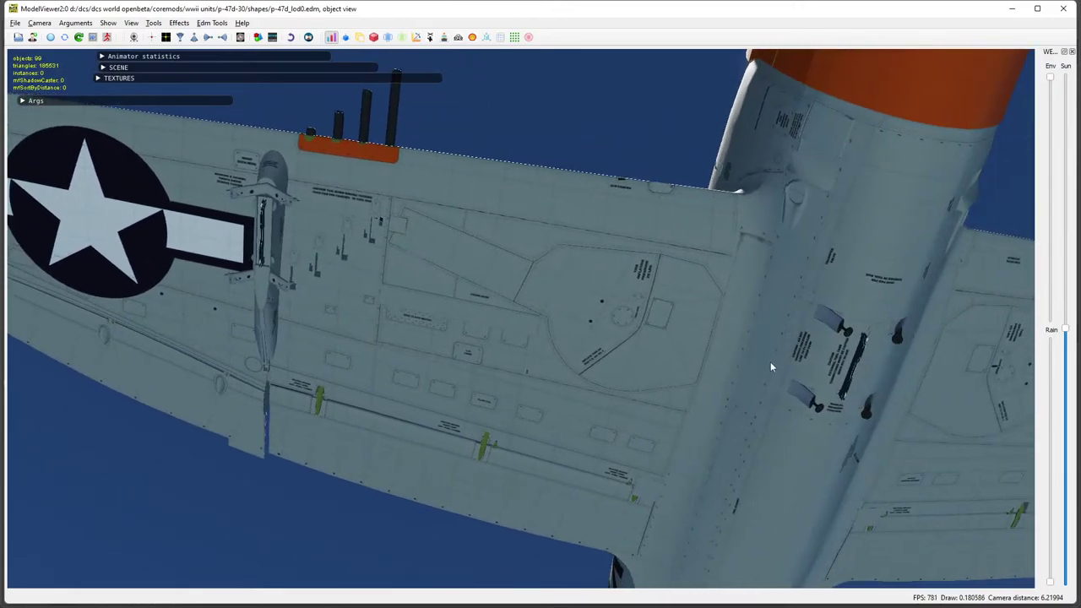
pyautogui.moveTo(182, 214); pyautogui.dragTo(325, 378)
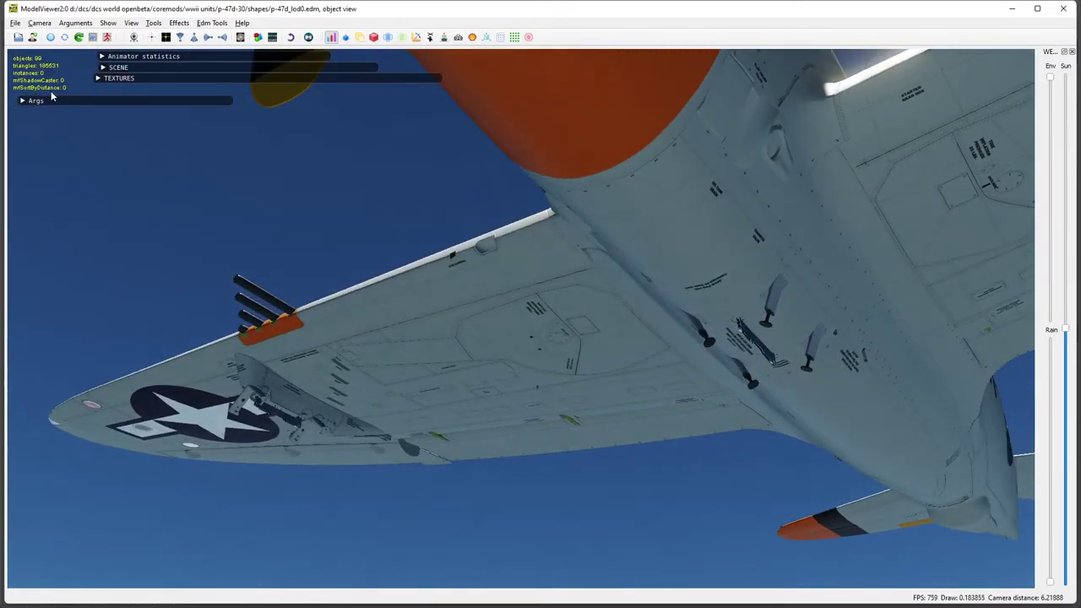
# Open the model's animation arguments and lower the landing gear by setting arguments 0, 3 and 5 to 1.000.
pyautogui.click(22, 101)
pyautogui.click(170, 155)
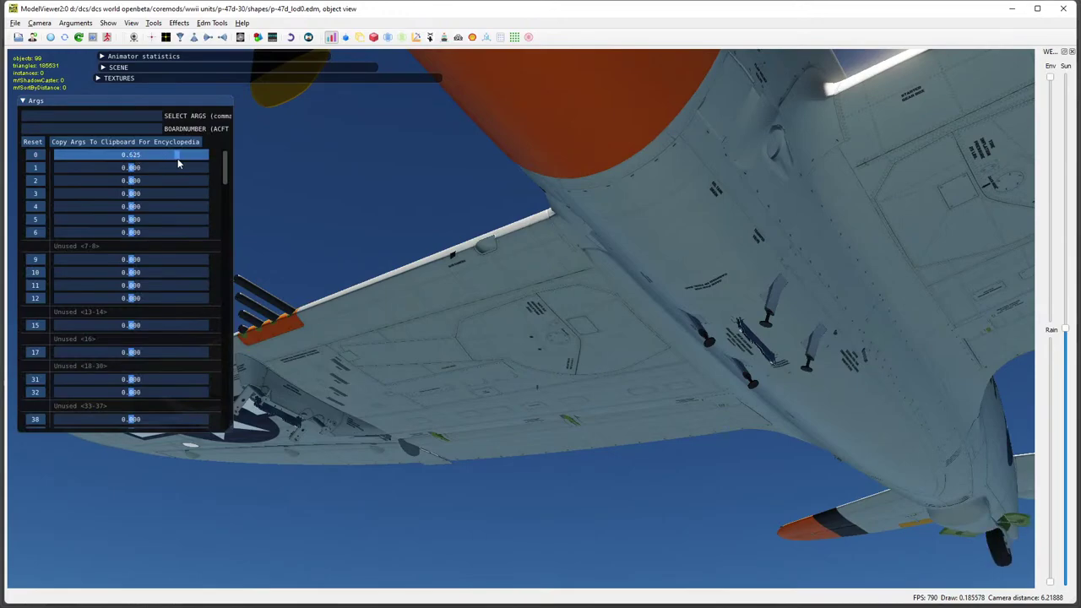
pyautogui.moveTo(169, 156); pyautogui.dragTo(238, 174)
pyautogui.click(161, 168)
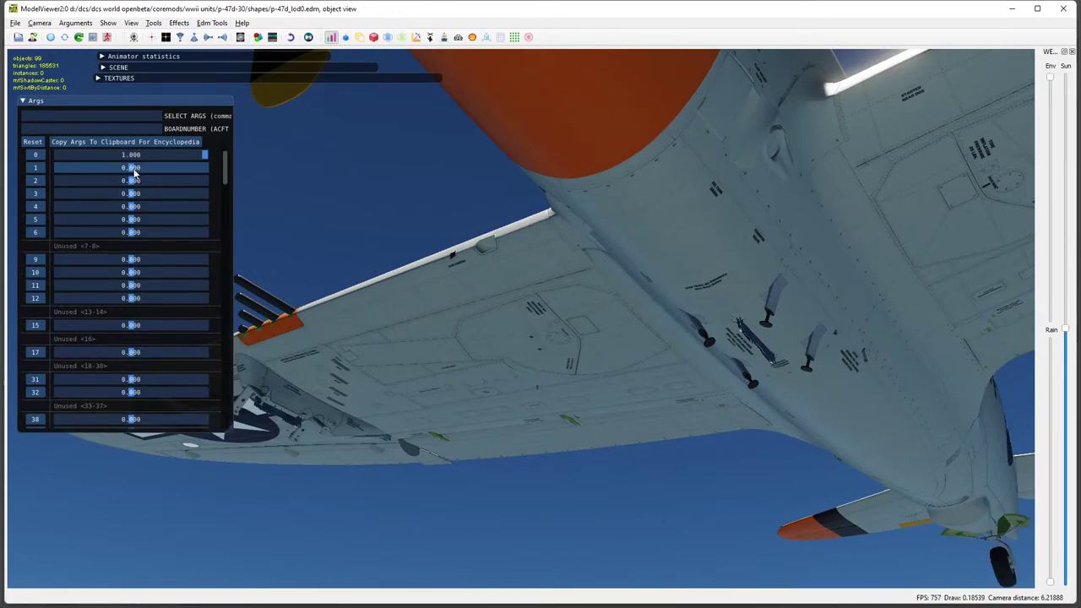
pyautogui.click(129, 169)
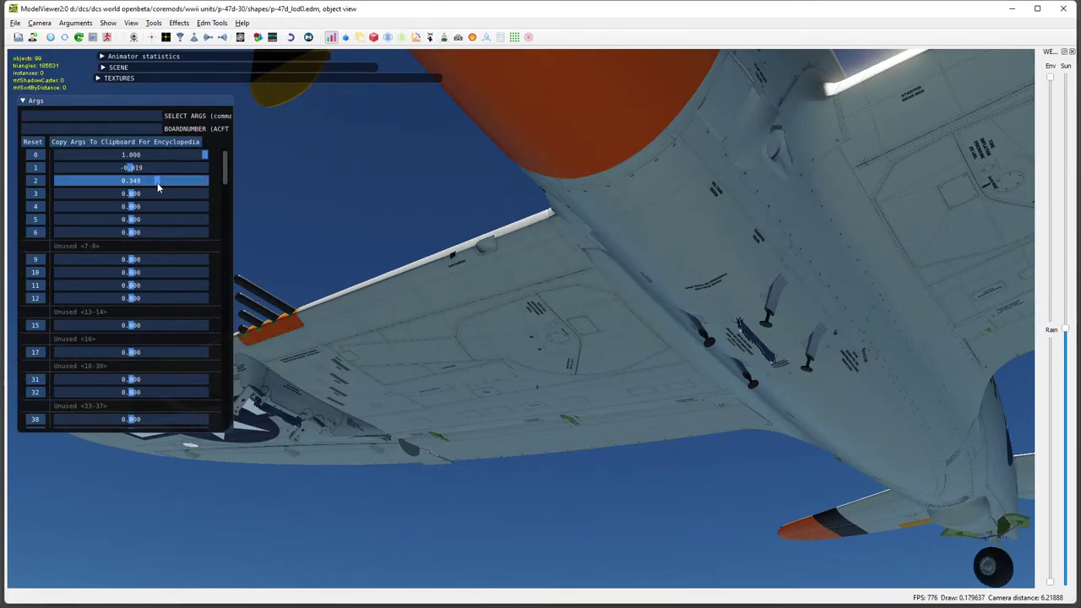
pyautogui.click(133, 181)
pyautogui.moveTo(134, 186); pyautogui.dragTo(220, 199)
pyautogui.click(113, 206)
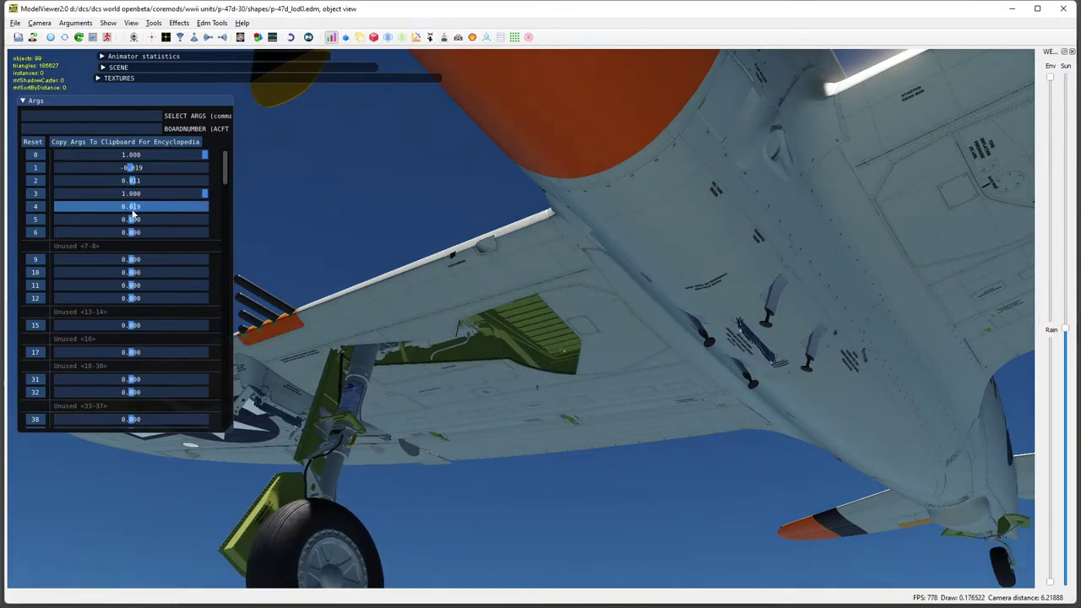
pyautogui.moveTo(118, 233); pyautogui.dragTo(247, 228)
# Examine the lowered main landing gear's wheel hub, tire, strut and gear doors from several sides.
pyautogui.moveTo(443, 255); pyautogui.dragTo(661, 374)
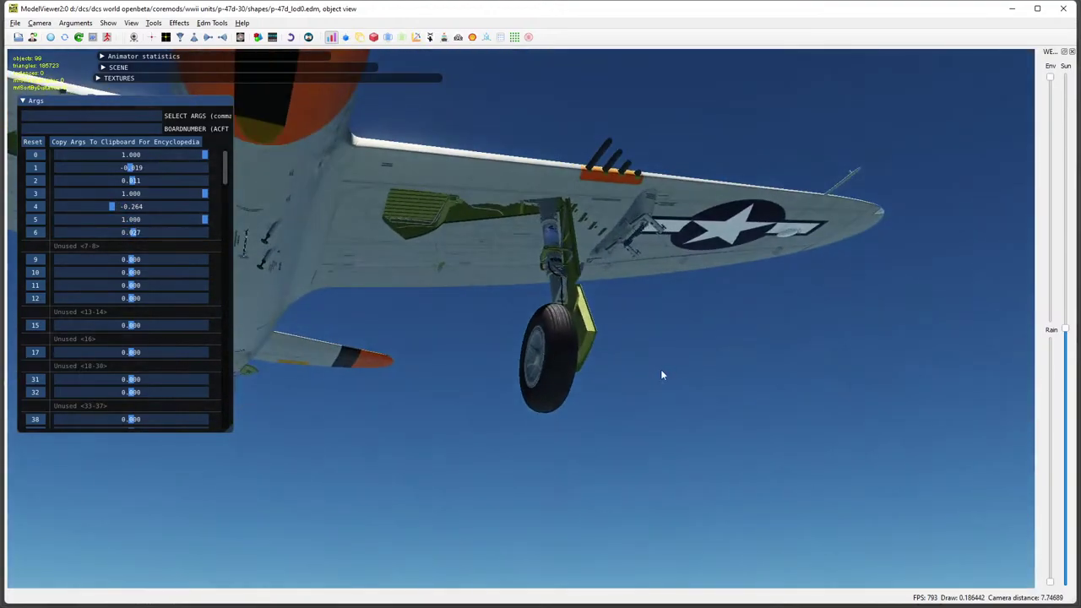
pyautogui.scroll(4, 602, 239)
pyautogui.moveTo(601, 234); pyautogui.dragTo(567, 348)
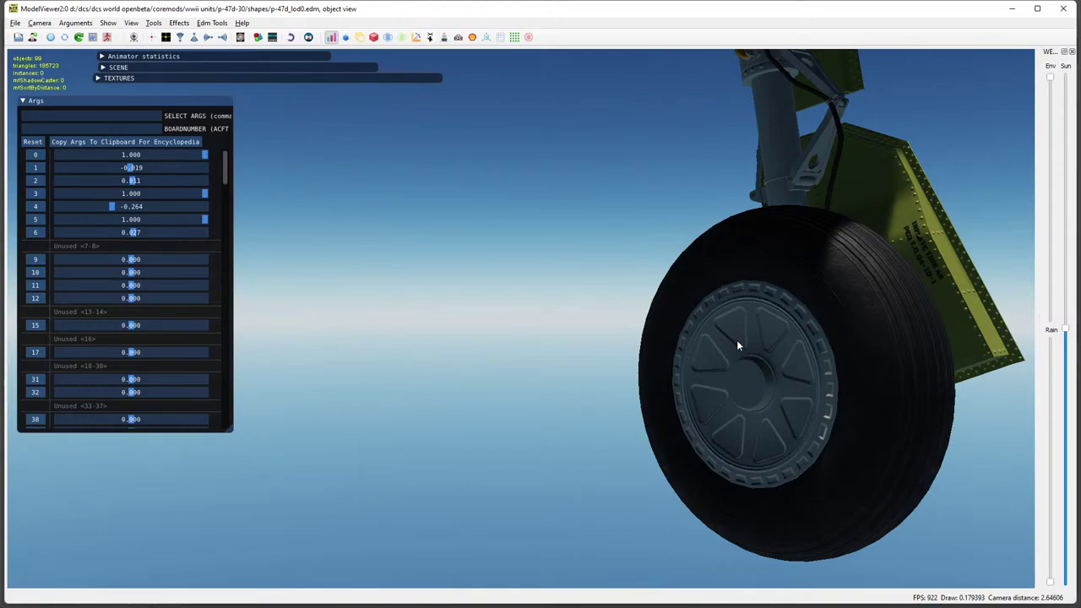
pyautogui.moveTo(742, 338); pyautogui.dragTo(683, 243)
pyautogui.moveTo(615, 289); pyautogui.dragTo(762, 275)
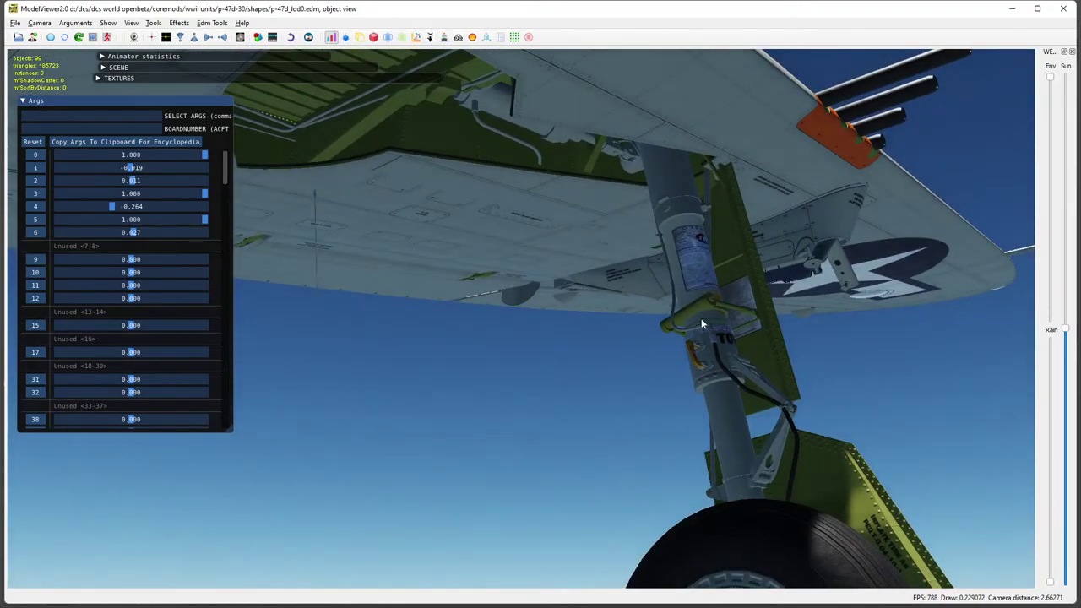
pyautogui.moveTo(701, 323); pyautogui.dragTo(550, 267)
pyautogui.moveTo(757, 432); pyautogui.dragTo(581, 336)
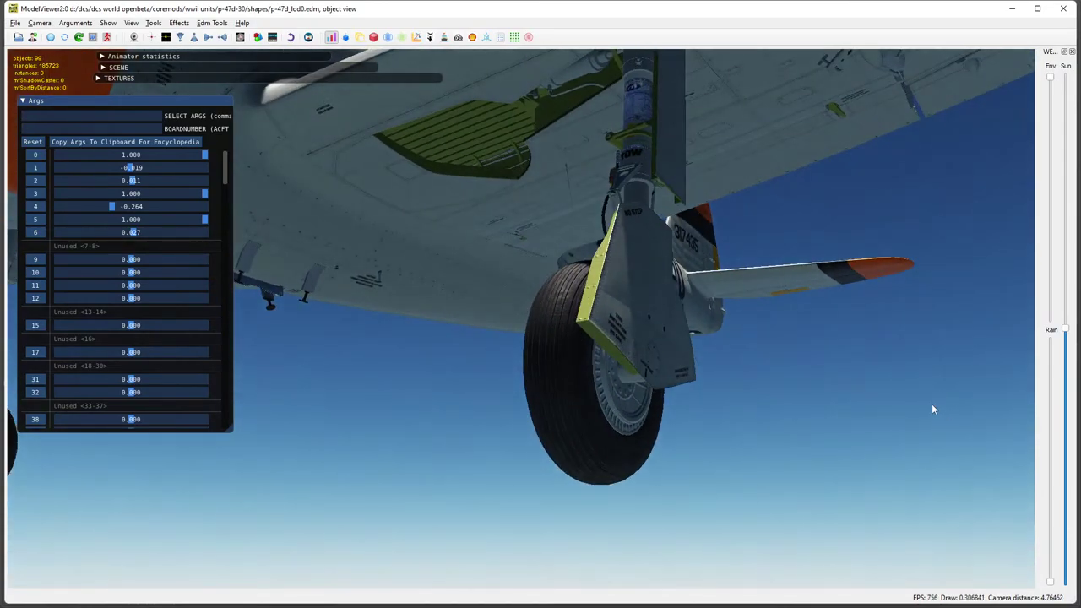
# Return to Photoshop, show the UVW wireframe layer and examine the circular wheel pieces in the middle of the right wing texture.
pyautogui.hotkey('alt', 'Tab')
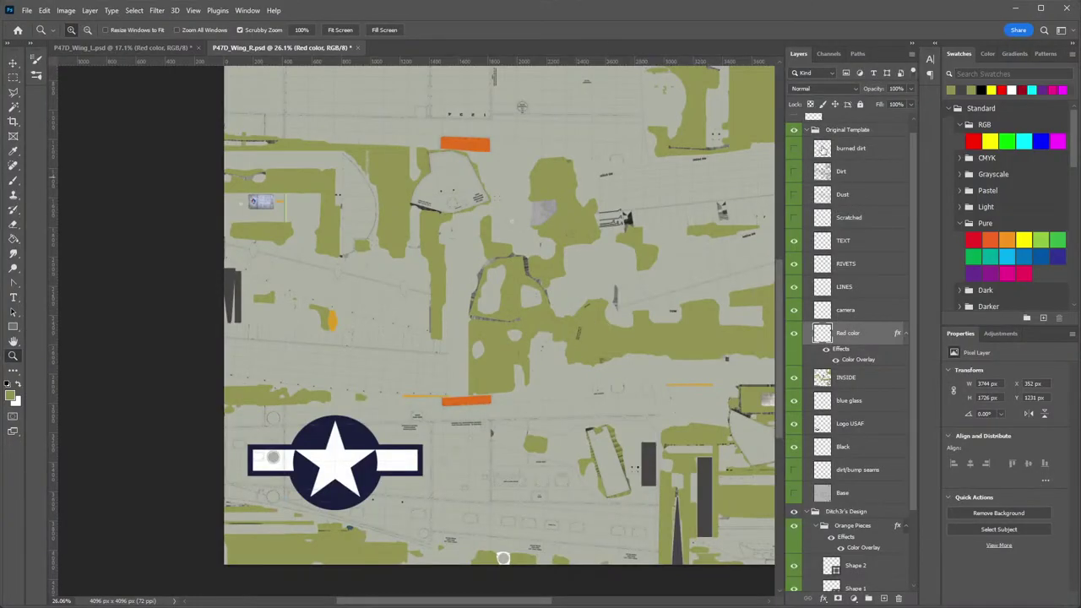
pyautogui.scroll(1, 804, 226)
pyautogui.click(794, 124)
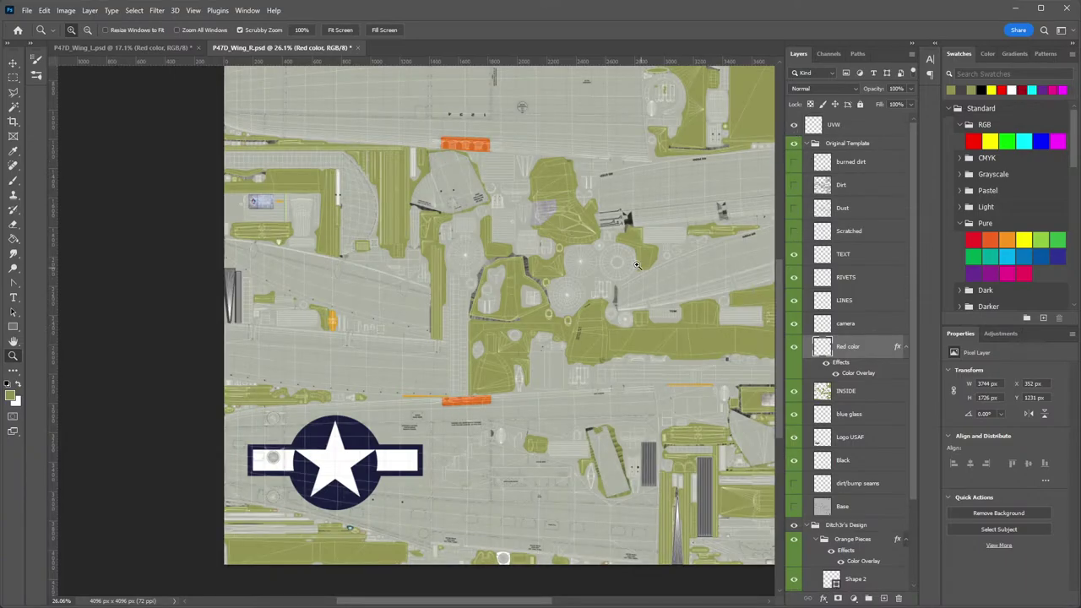
pyautogui.moveTo(574, 251); pyautogui.dragTo(604, 252)
pyautogui.moveTo(621, 260); pyautogui.dragTo(426, 70)
pyautogui.moveTo(582, 324); pyautogui.dragTo(737, 292)
pyautogui.moveTo(378, 159); pyautogui.dragTo(353, 370)
pyautogui.moveTo(596, 255); pyautogui.dragTo(582, 302)
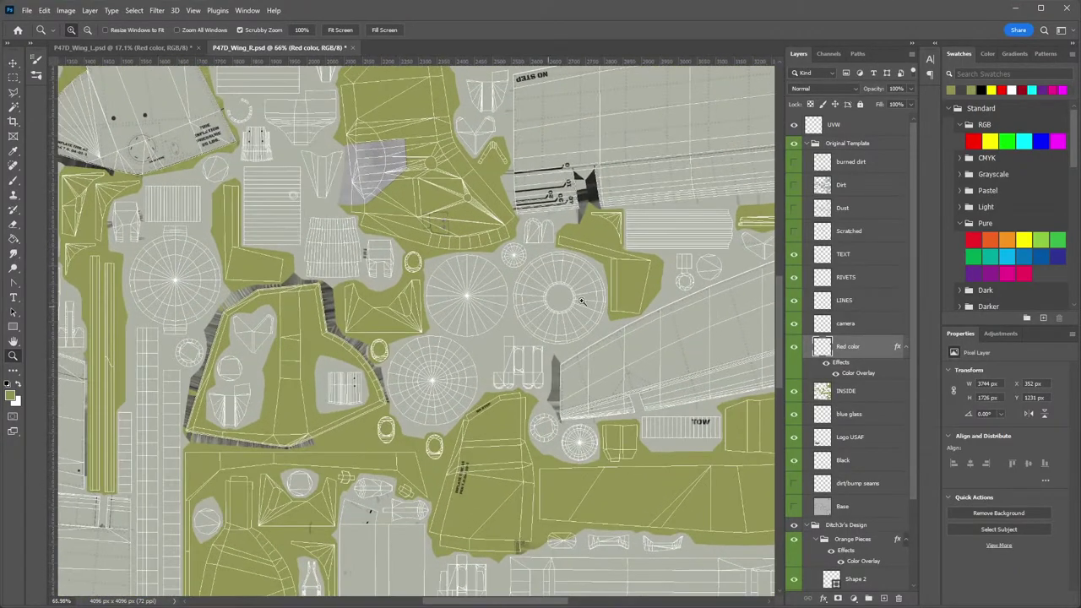
# Toggle the Dirt and Dust layers' visibility to compare their effect on the wheel pieces.
pyautogui.click(793, 185)
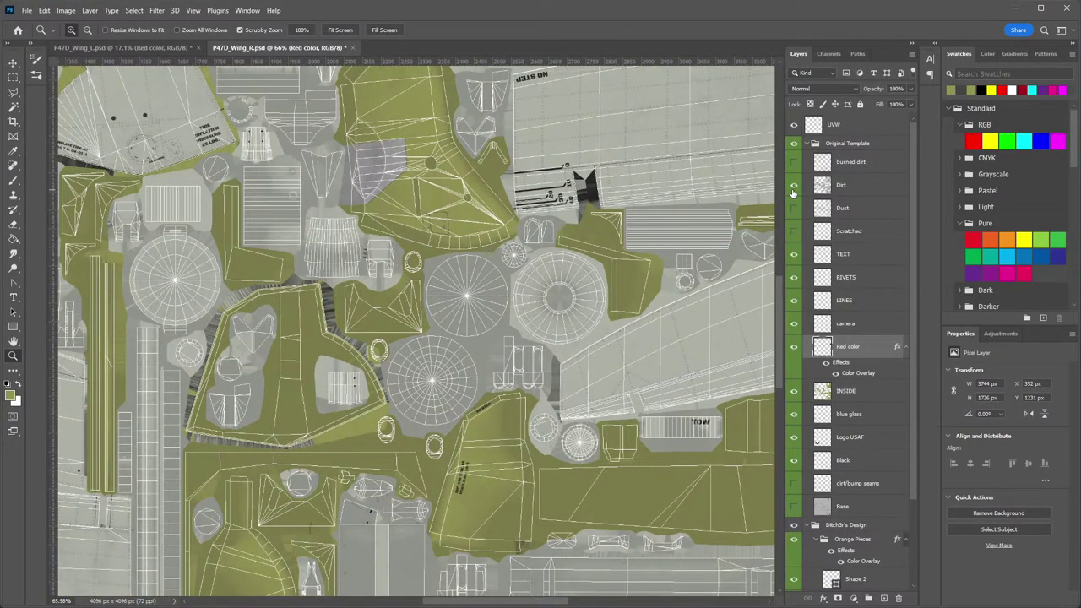
pyautogui.click(793, 189)
pyautogui.click(793, 194)
pyautogui.click(794, 208)
pyautogui.click(794, 208)
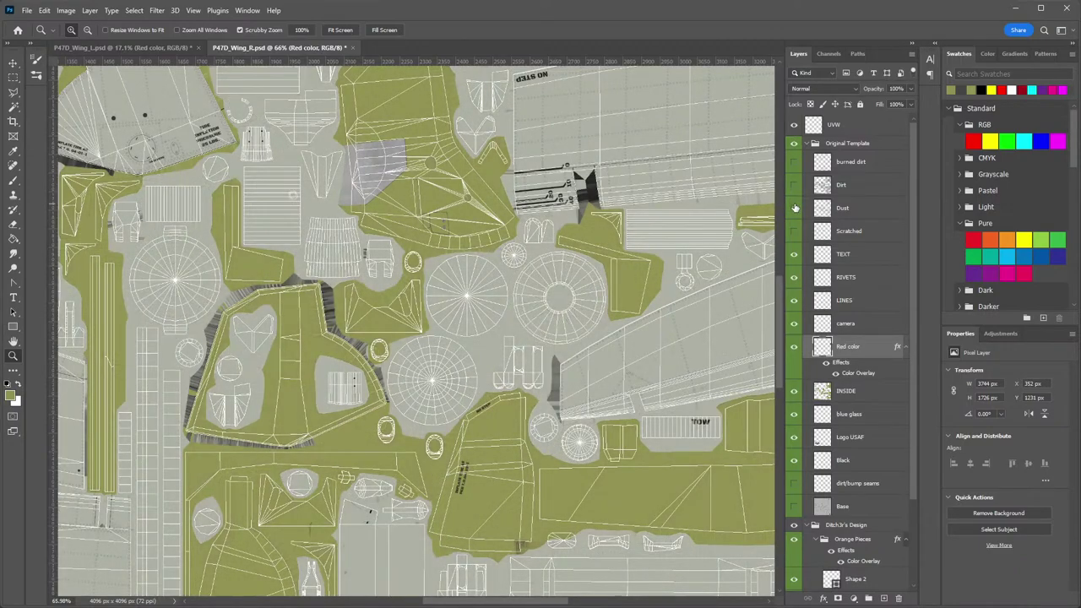
# Compare the wheel pieces with the Dust layer shown and hidden, and leave the layer visible.
pyautogui.click(794, 207)
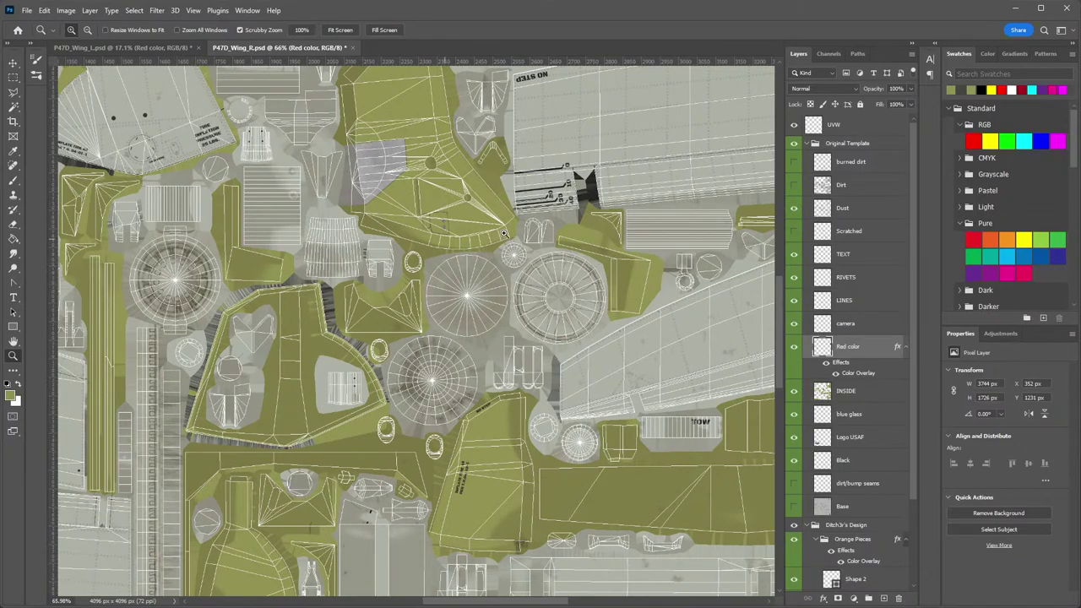
pyautogui.click(794, 208)
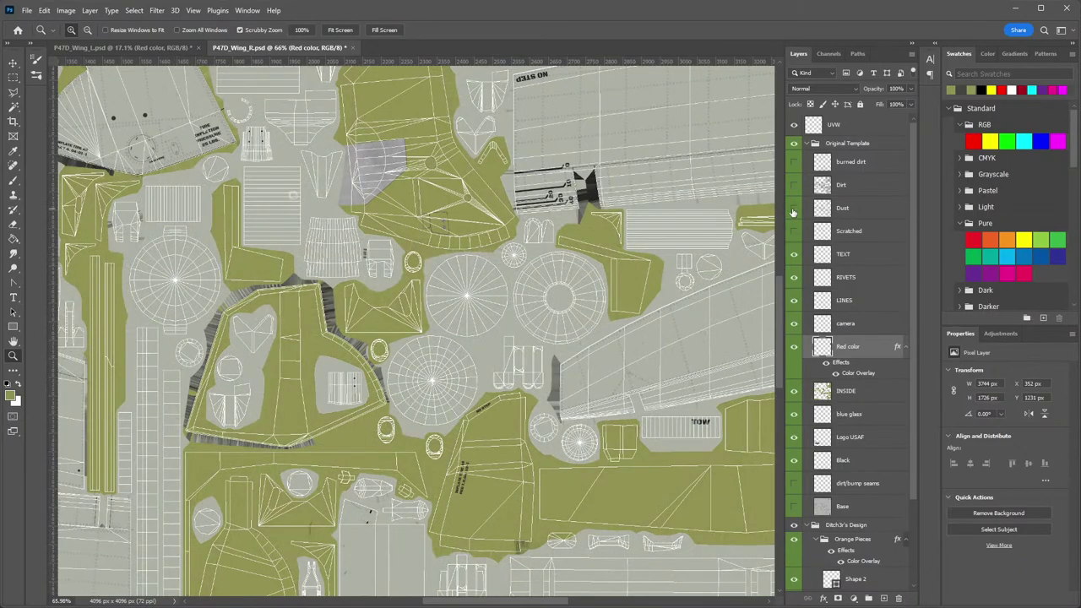
pyautogui.click(794, 208)
pyautogui.click(794, 211)
pyautogui.click(793, 211)
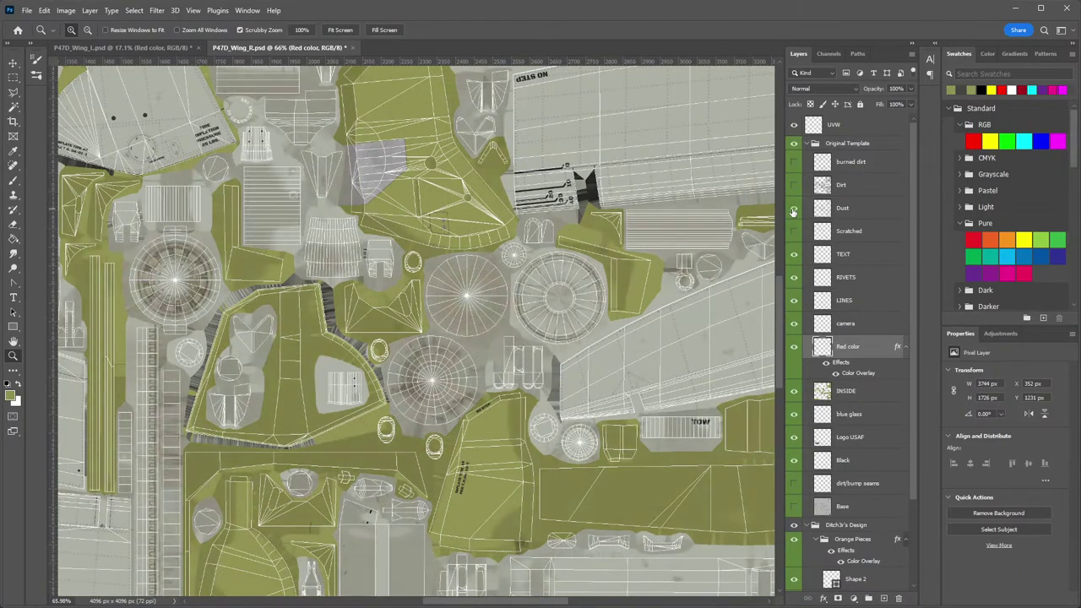
# Hide the UVW wireframe layer and compare the right wing texture with the Scratched layer shown and hidden.
pyautogui.moveTo(661, 370); pyautogui.dragTo(502, 251)
pyautogui.click(794, 124)
pyautogui.moveTo(240, 311); pyautogui.dragTo(469, 362)
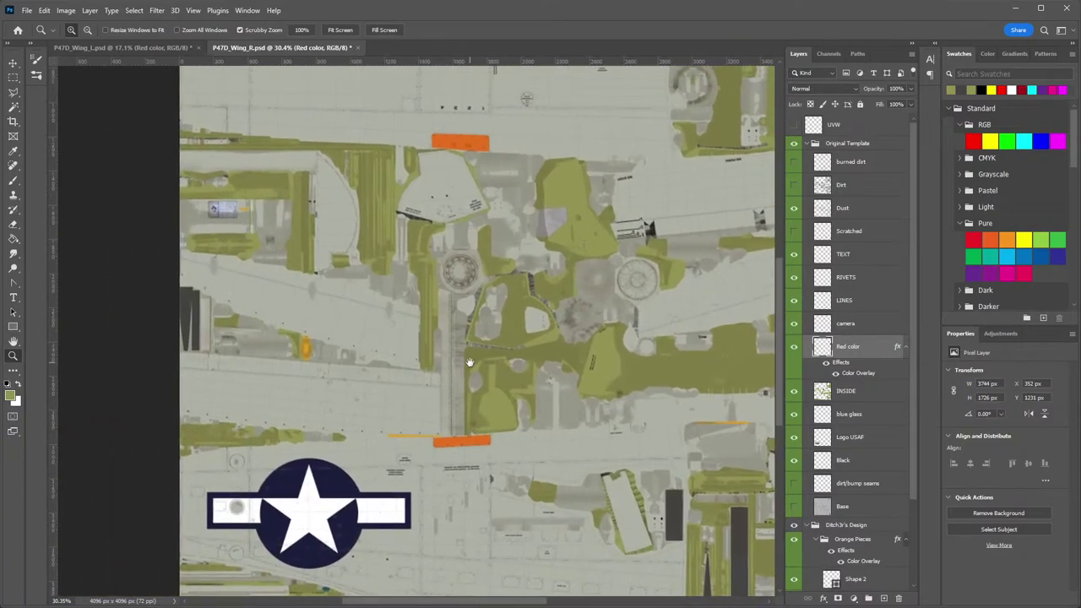
pyautogui.moveTo(341, 406); pyautogui.dragTo(424, 385)
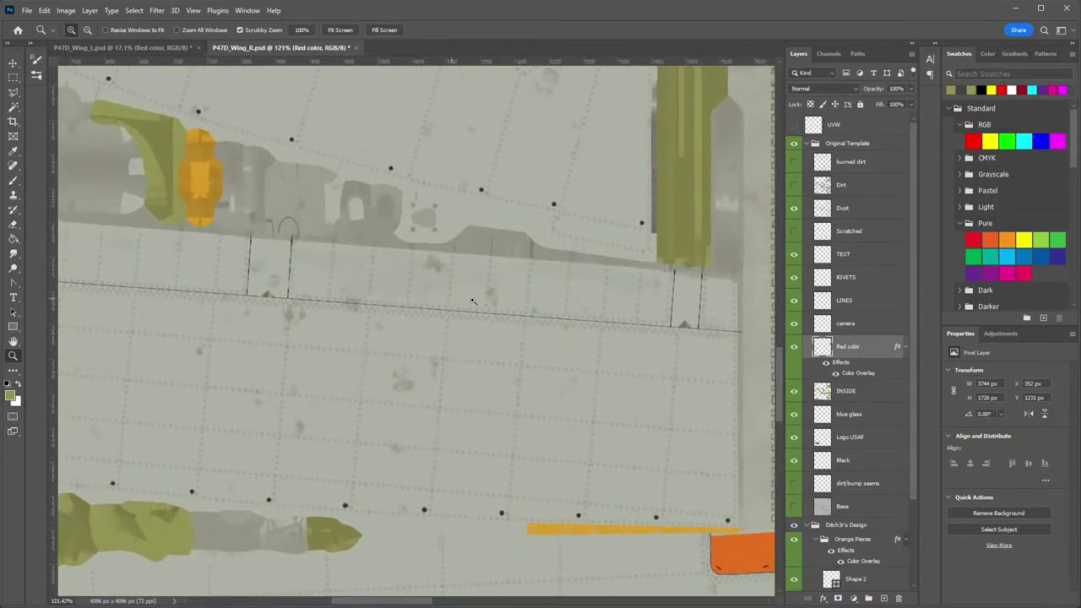
pyautogui.click(794, 233)
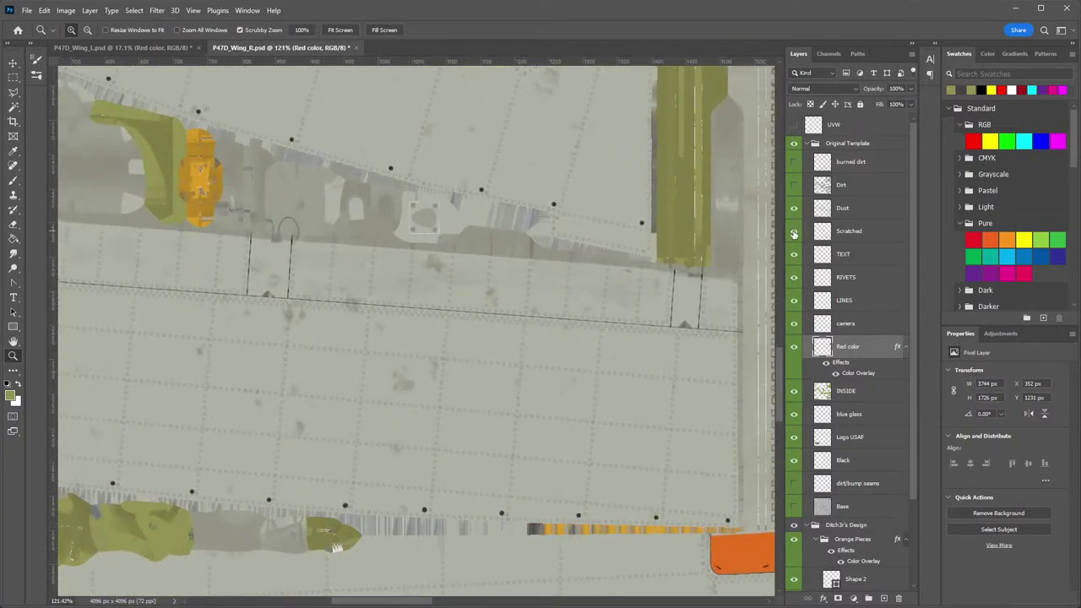
pyautogui.click(794, 234)
# Compare the metal parts with the Dirt layer shown and hidden, and show the burned dirt layer.
pyautogui.click(794, 187)
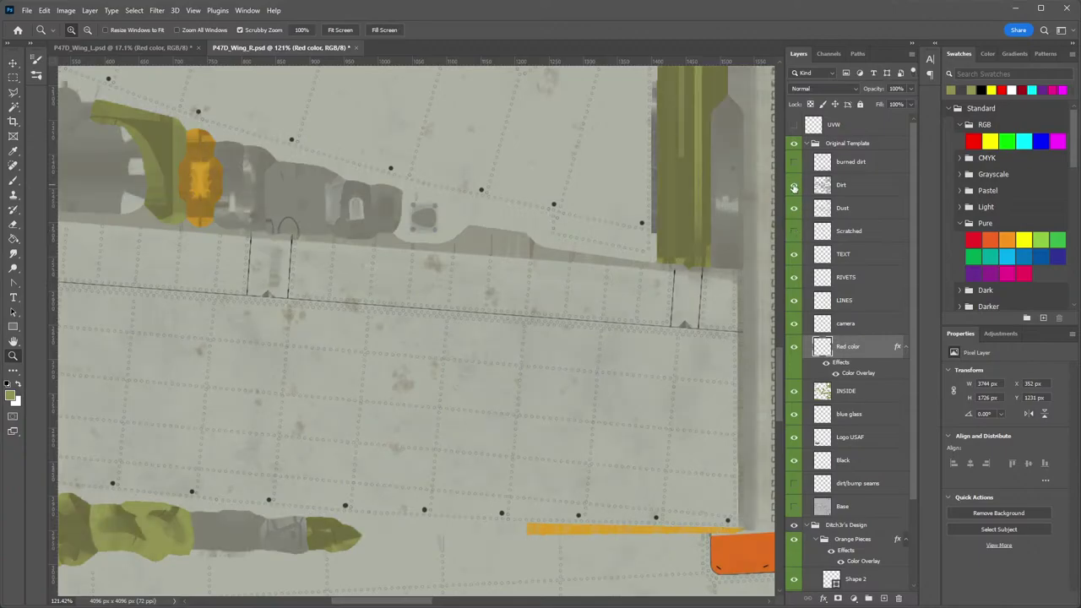
pyautogui.click(794, 187)
pyautogui.click(794, 187)
pyautogui.click(794, 187)
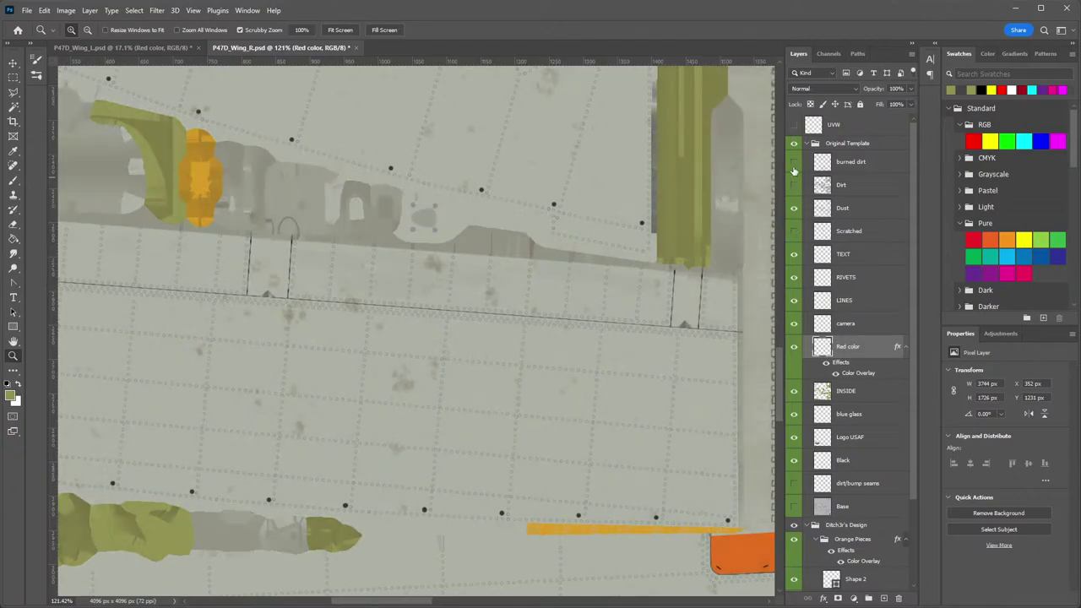
pyautogui.click(794, 163)
pyautogui.scroll(-3, 650, 304)
pyautogui.moveTo(603, 285); pyautogui.dragTo(365, 346)
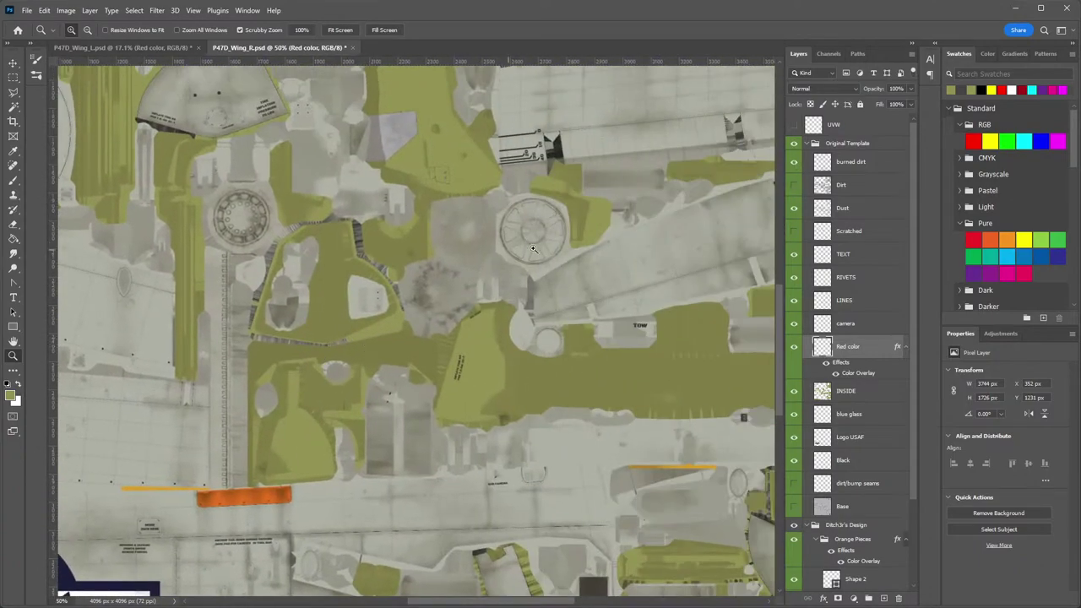
# Hide the Dust layer to compare the Dirt layer's shading on its own, and leave Dirt visible.
pyautogui.click(794, 186)
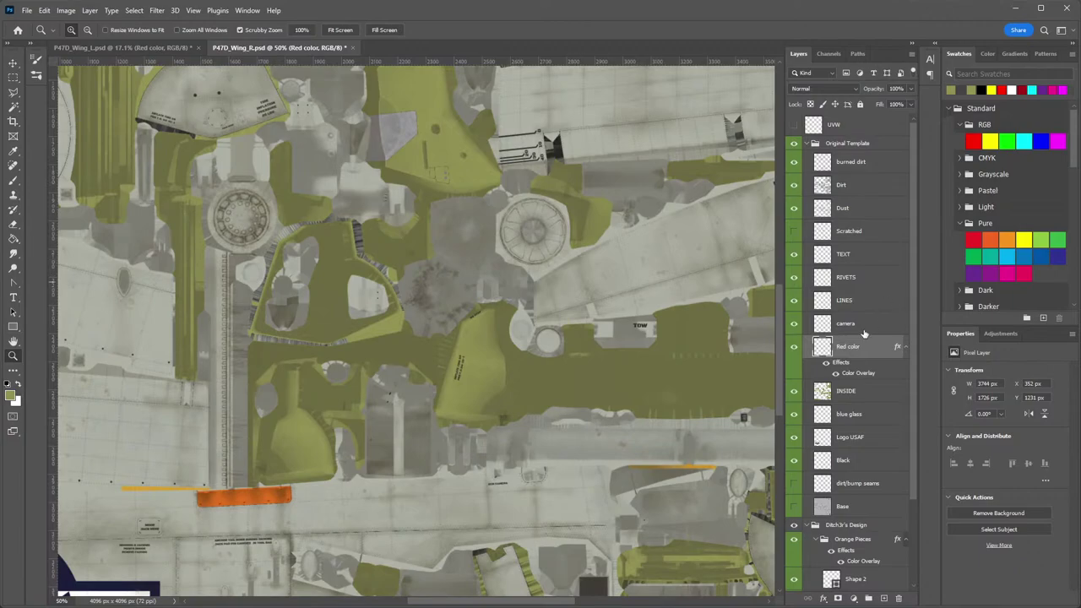
pyautogui.click(794, 185)
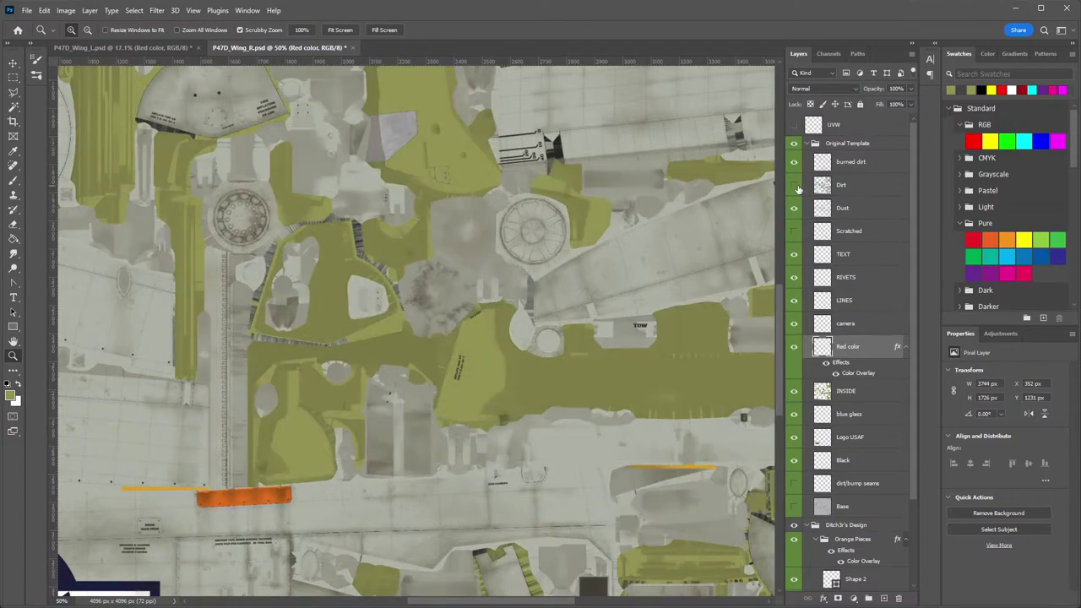
pyautogui.click(796, 209)
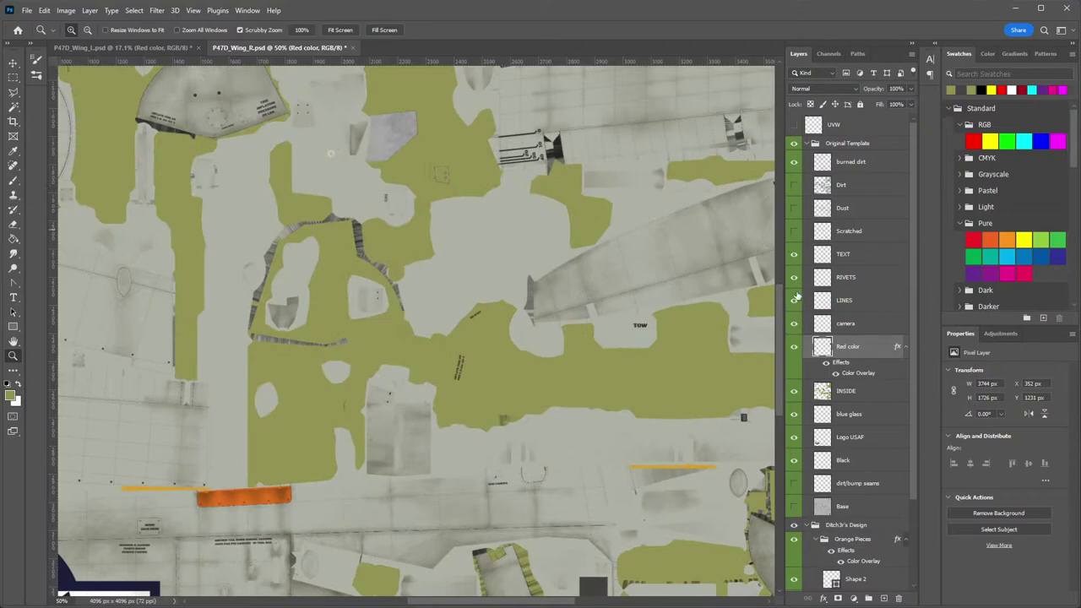
pyautogui.click(795, 185)
pyautogui.click(794, 186)
pyautogui.click(794, 186)
pyautogui.click(794, 186)
pyautogui.click(794, 186)
pyautogui.click(794, 186)
pyautogui.click(795, 186)
pyautogui.click(794, 186)
pyautogui.click(794, 186)
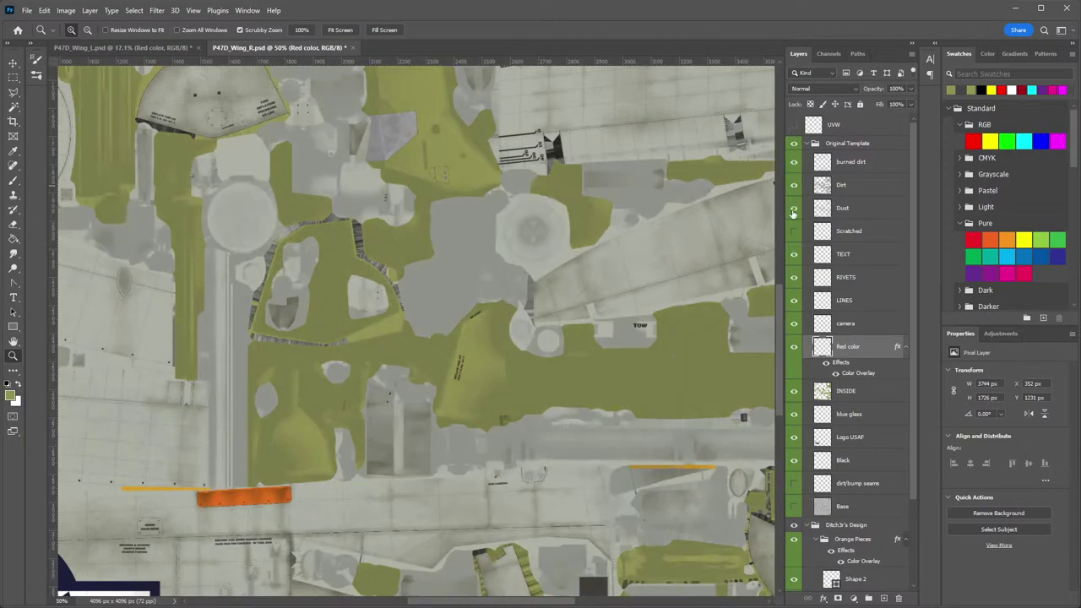
# Compare the effects of the Dust and Scratched layers on the right wing texture and leave both visible.
pyautogui.click(794, 209)
pyautogui.click(794, 209)
pyautogui.click(794, 208)
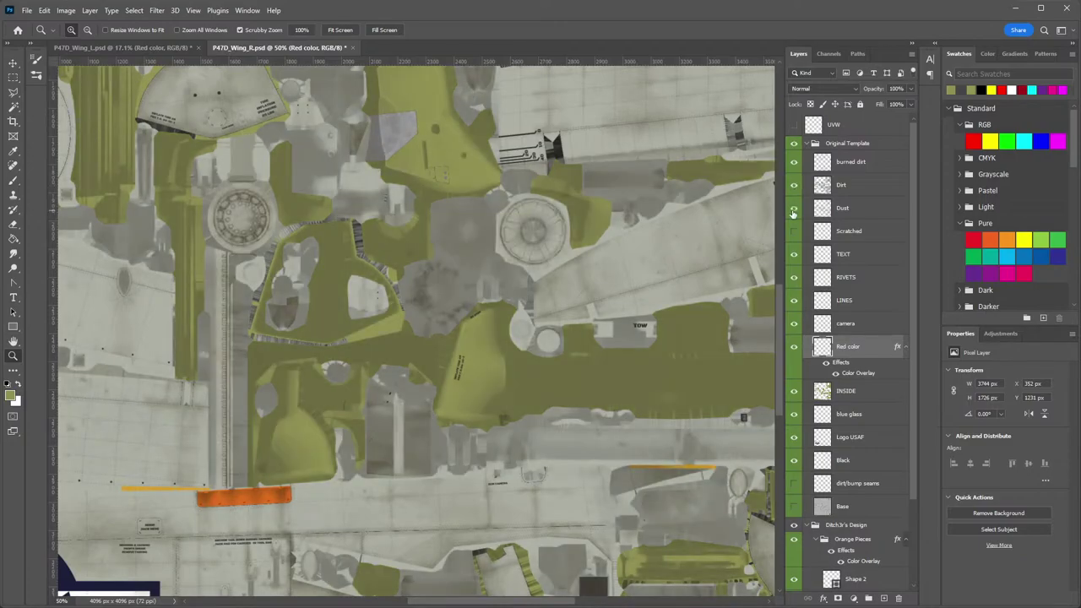
pyautogui.moveTo(642, 288); pyautogui.dragTo(605, 203)
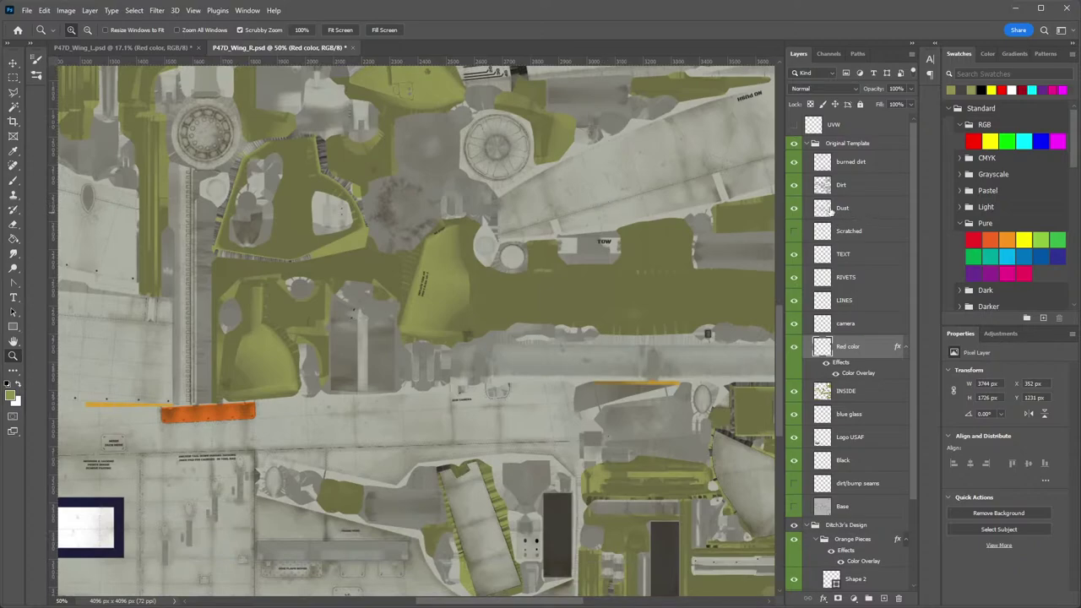
pyautogui.click(794, 232)
pyautogui.click(795, 232)
pyautogui.click(794, 231)
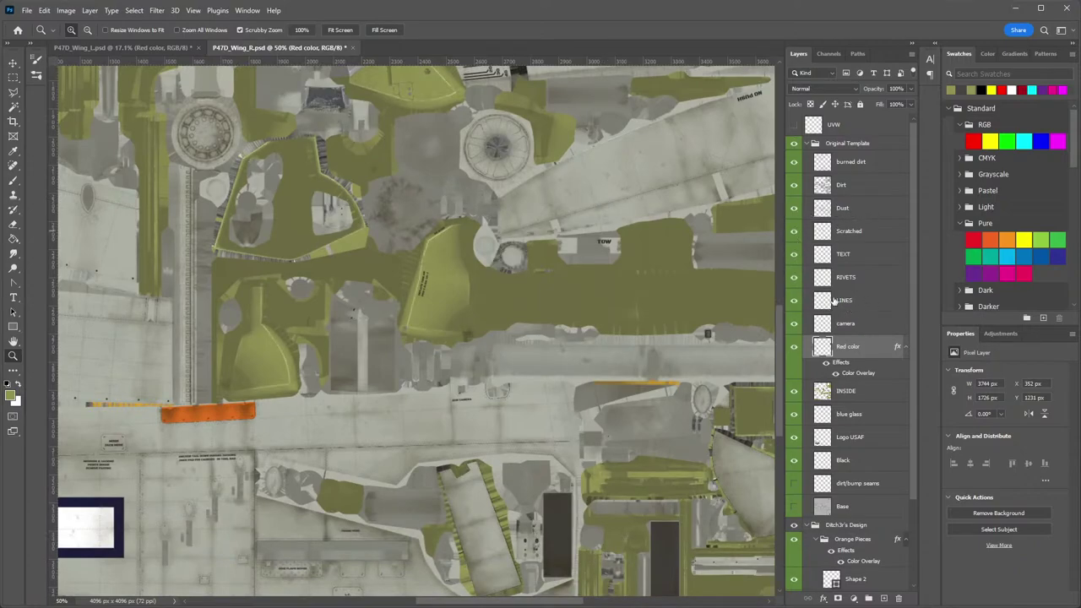
# Try to save a copy of the right wing texture in Photoshop format to The Big D folder.
pyautogui.click(27, 10)
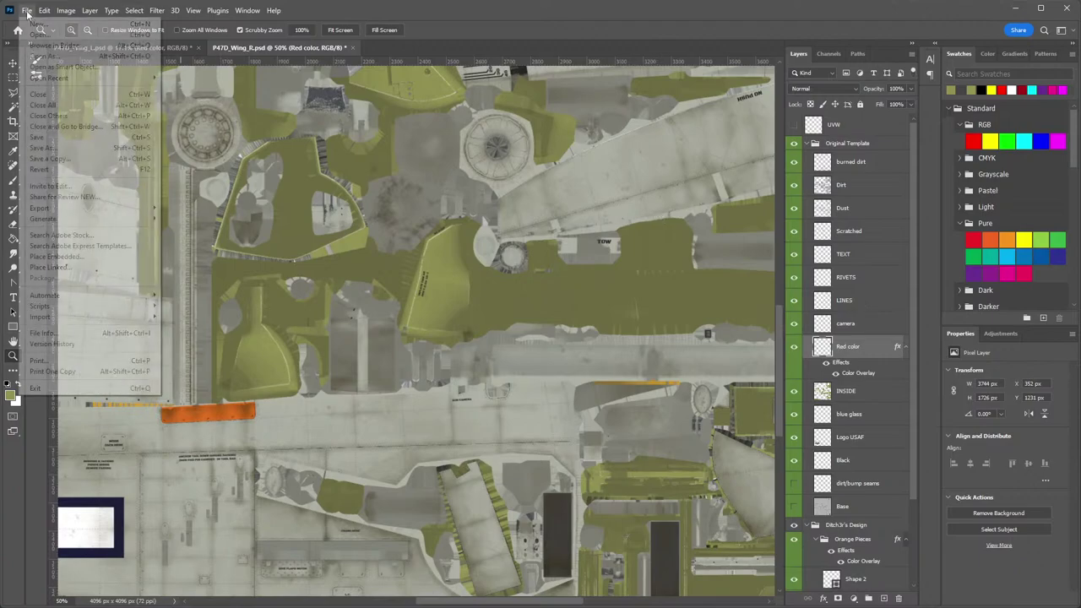
pyautogui.click(76, 165)
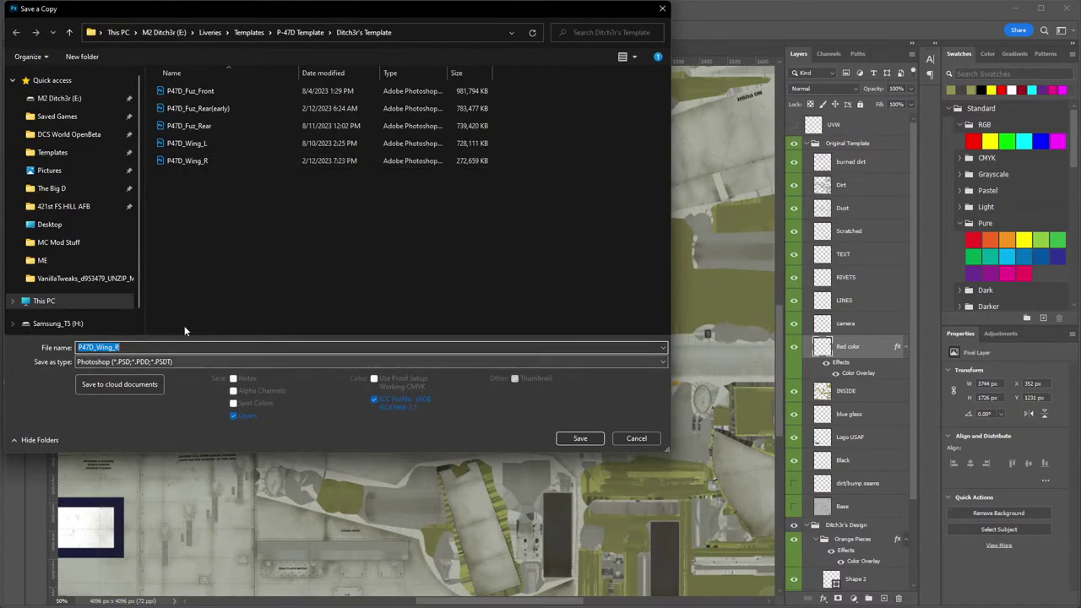
pyautogui.click(52, 189)
pyautogui.click(580, 438)
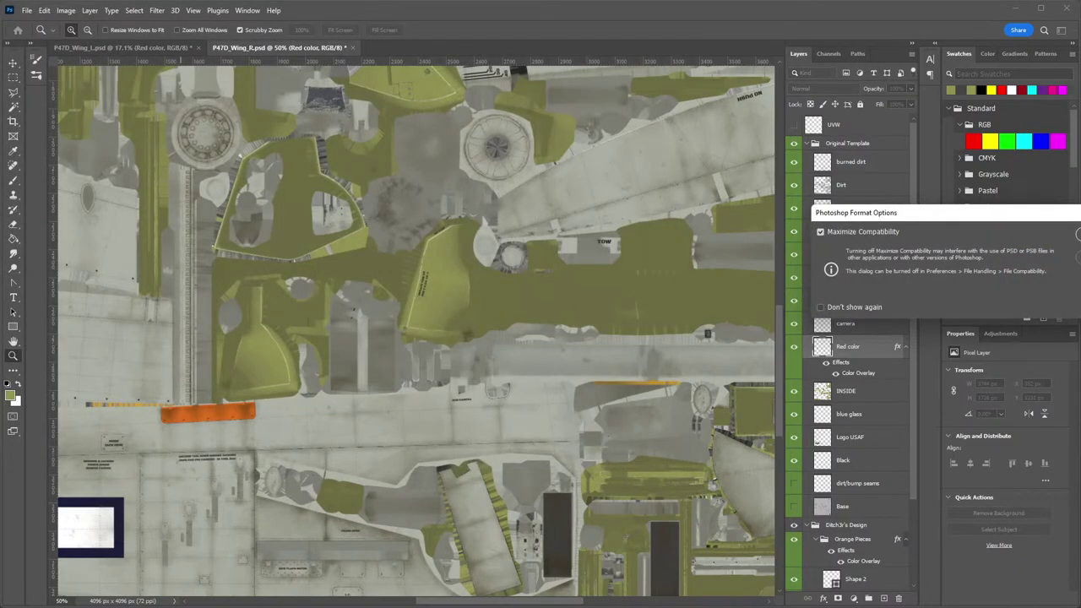
pyautogui.press('Return')
# Save a copy of the right wing texture as DDS in The Big D folder, replacing the existing P47D_Wing_R file.
pyautogui.click(27, 10)
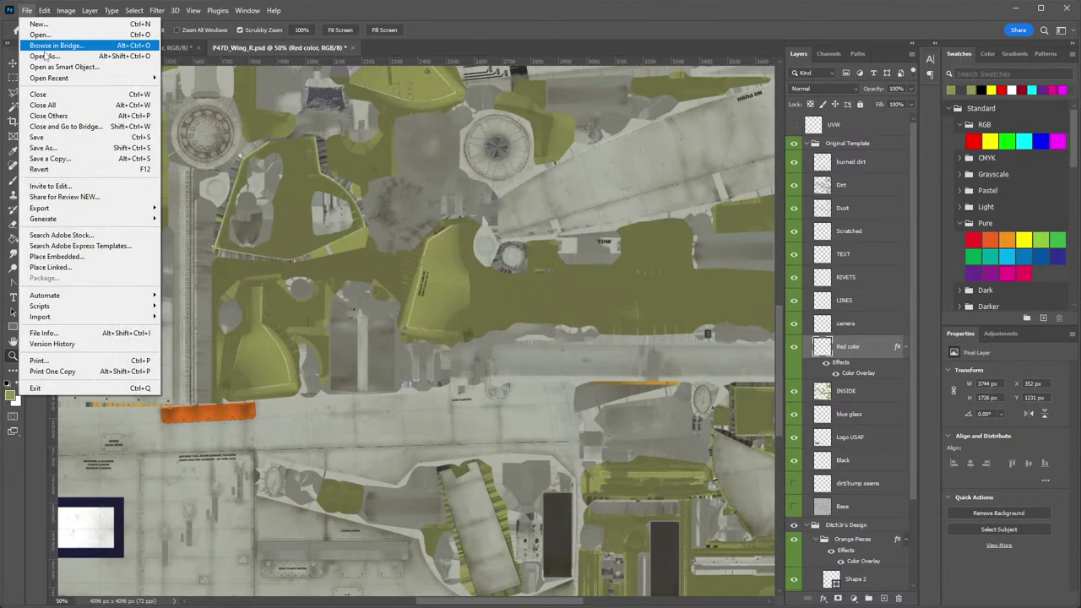
pyautogui.click(84, 158)
pyautogui.click(127, 362)
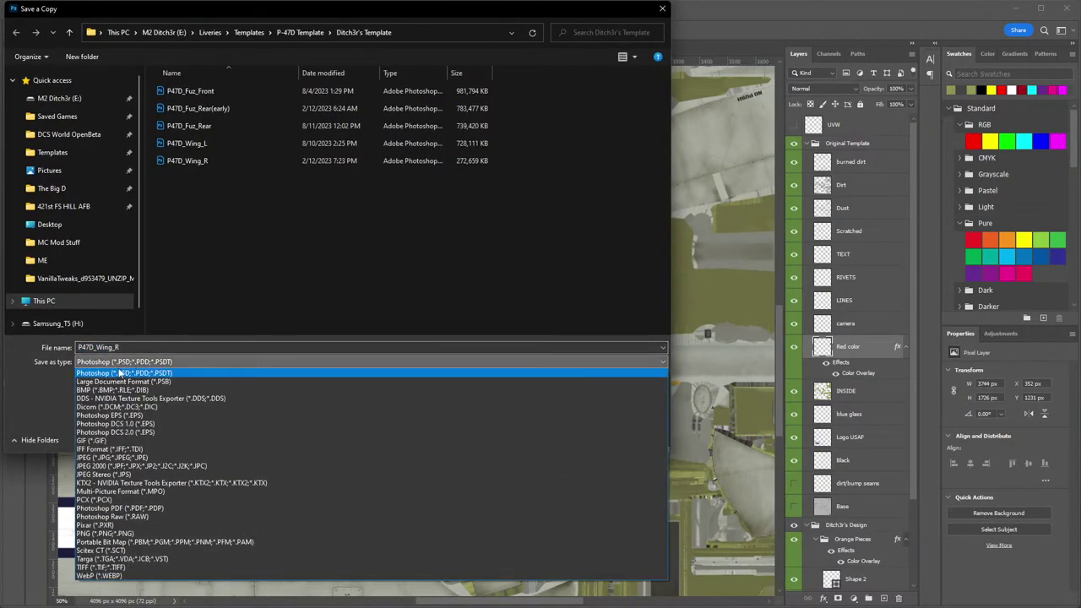
pyautogui.click(127, 398)
pyautogui.click(51, 188)
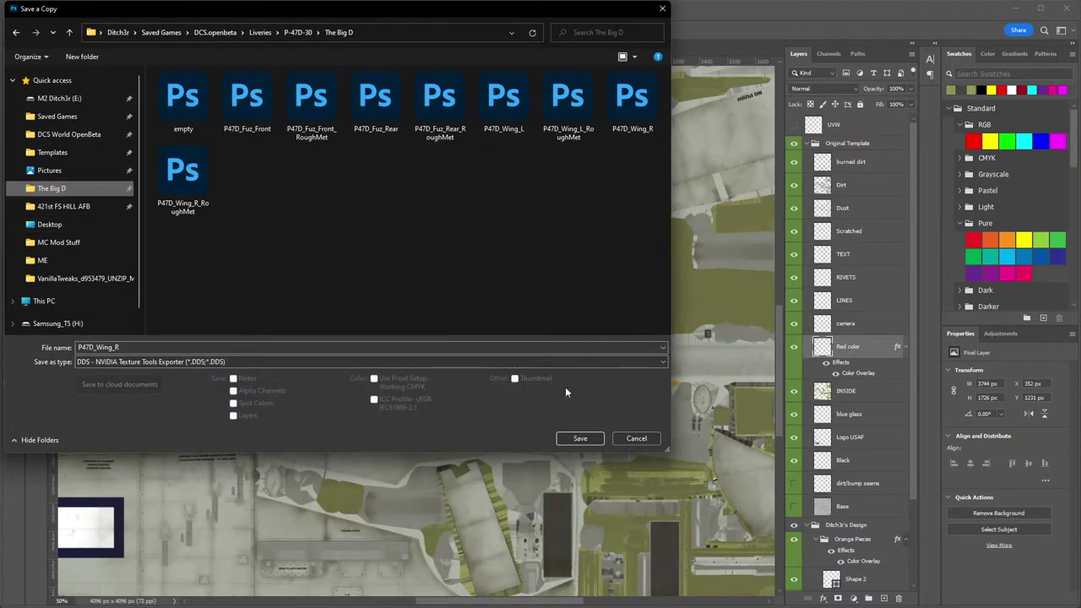
pyautogui.click(580, 438)
pyautogui.click(991, 399)
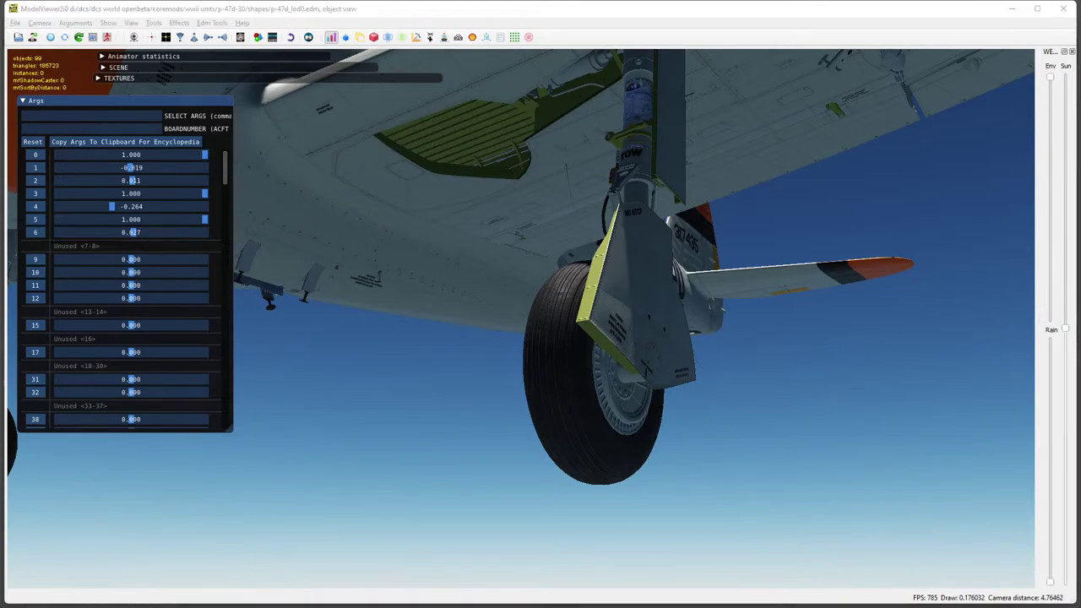
# Collapse the arguments list in ModelViewer and compare the weathering on the undersides of the two wings.
pyautogui.scroll(-3, 640, 406)
pyautogui.moveTo(640, 405); pyautogui.dragTo(626, 265)
pyautogui.click(25, 101)
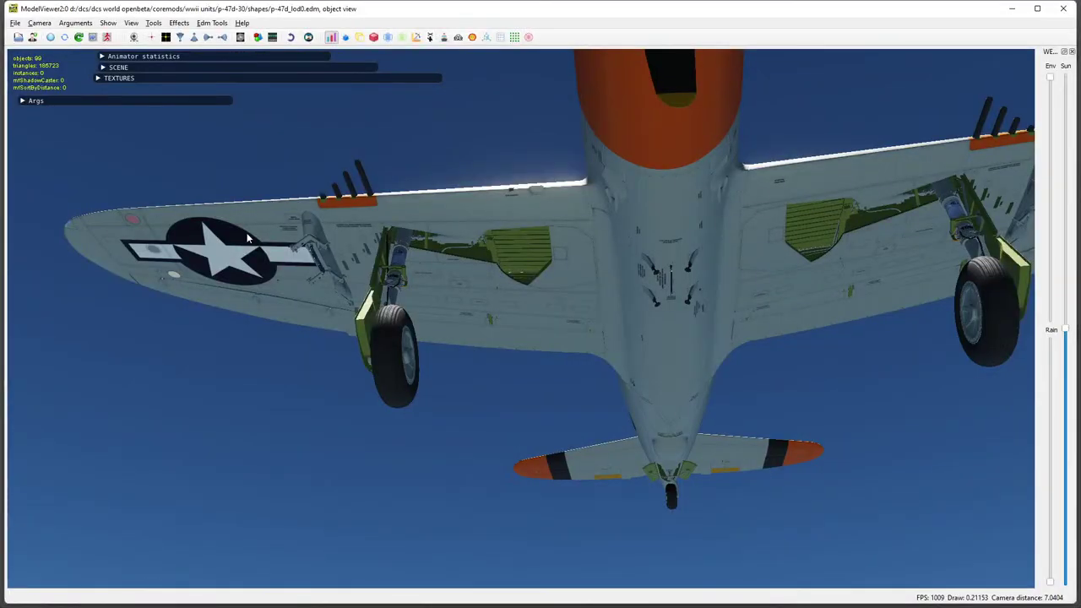
pyautogui.moveTo(502, 275); pyautogui.dragTo(540, 179)
pyautogui.moveTo(618, 247); pyautogui.dragTo(536, 290)
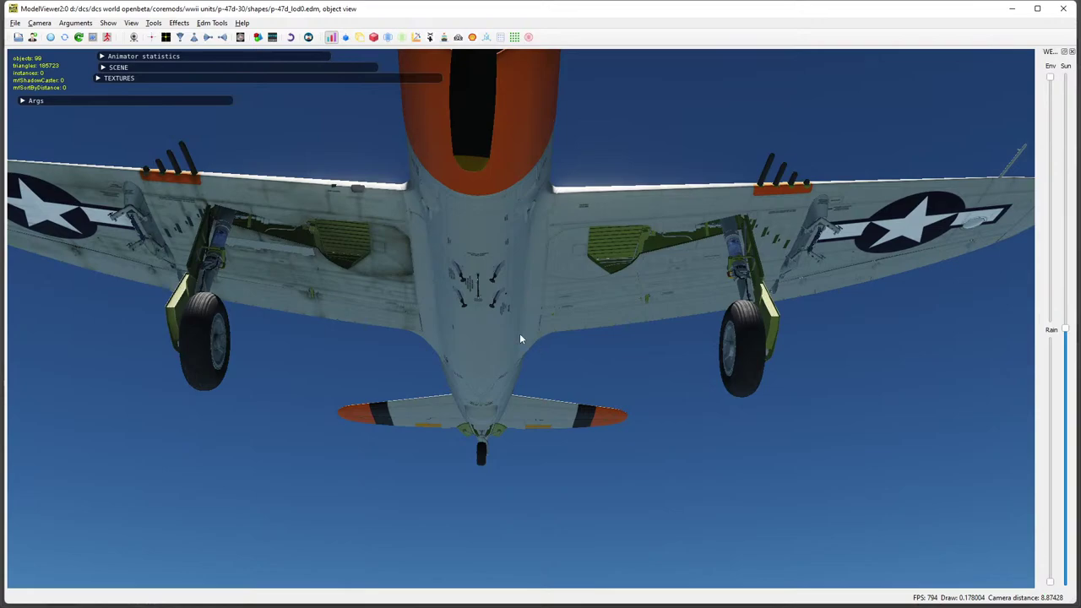
pyautogui.moveTo(551, 339); pyautogui.dragTo(529, 352)
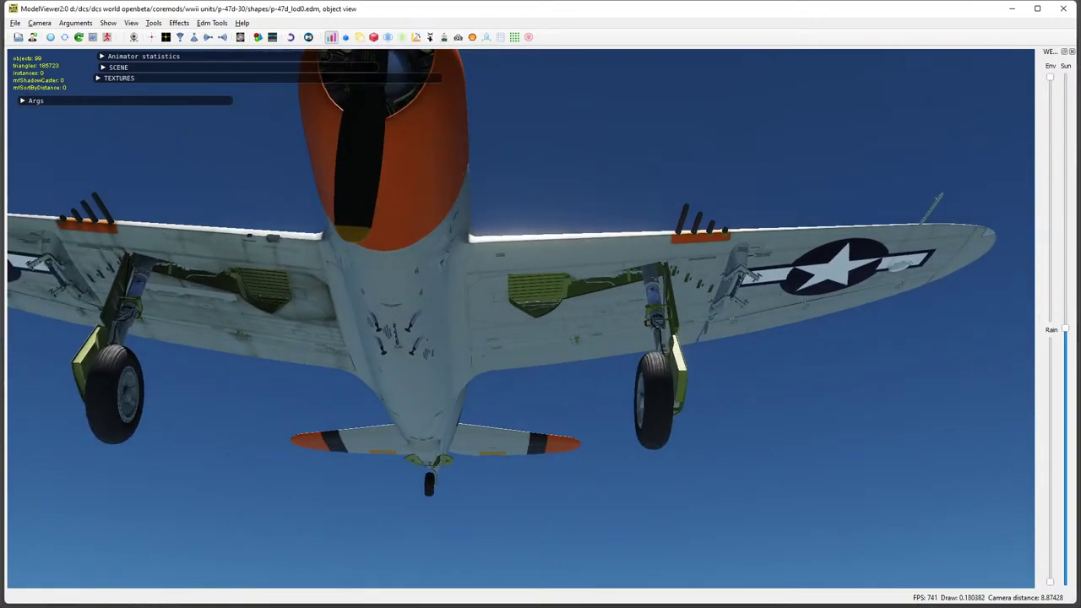
# Switch to P47D_Wing_L.psd in Photoshop and show its Dirt, Dust, Scratched and burned dust layers.
pyautogui.hotkey('alt', 'Tab')
pyautogui.click(155, 47)
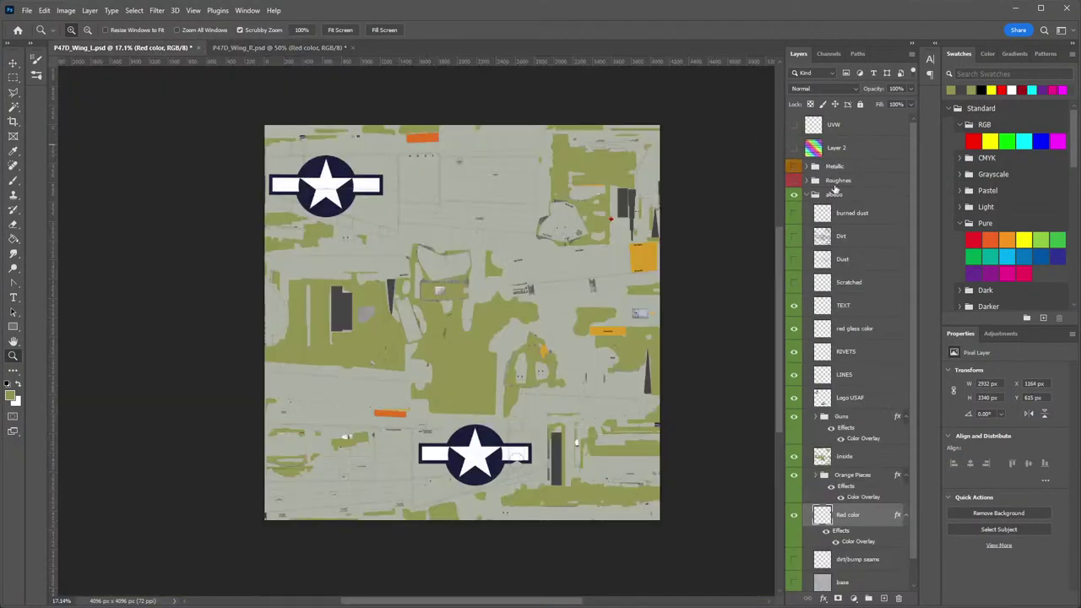
pyautogui.click(793, 236)
pyautogui.click(793, 259)
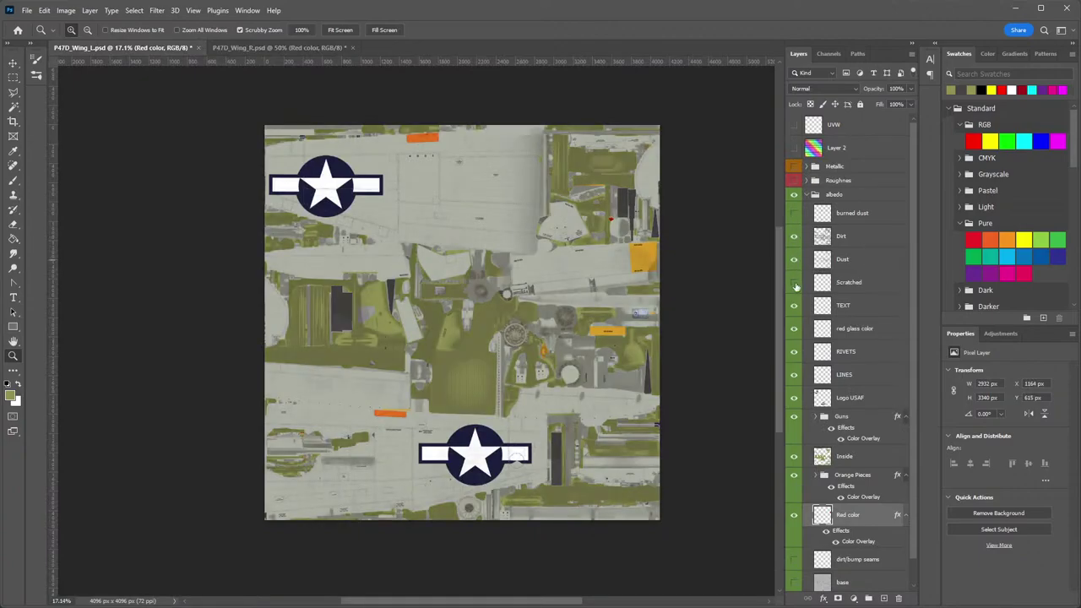
pyautogui.click(794, 283)
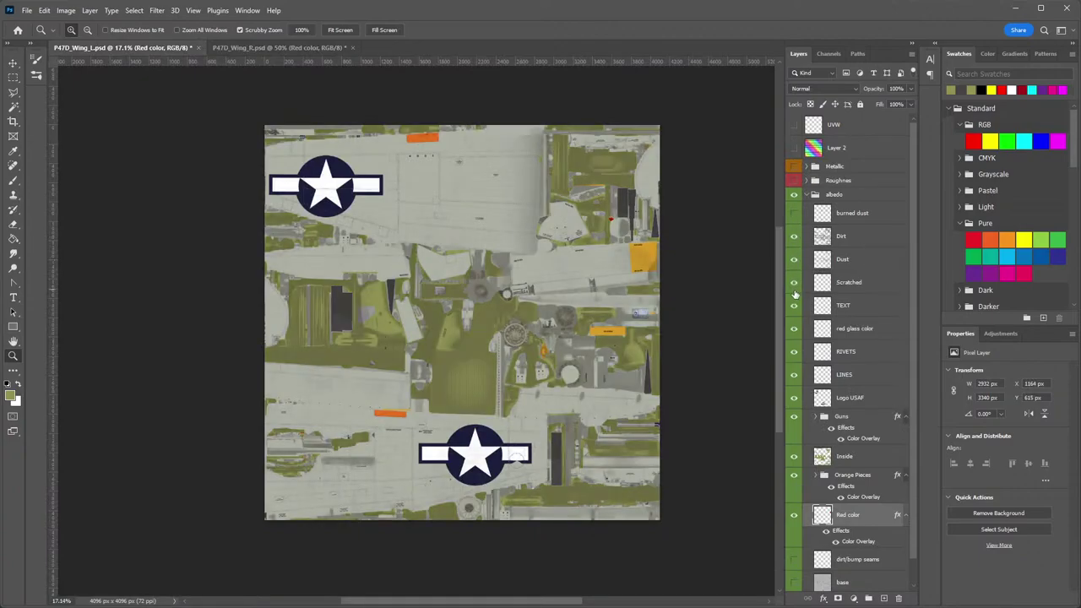
pyautogui.click(794, 213)
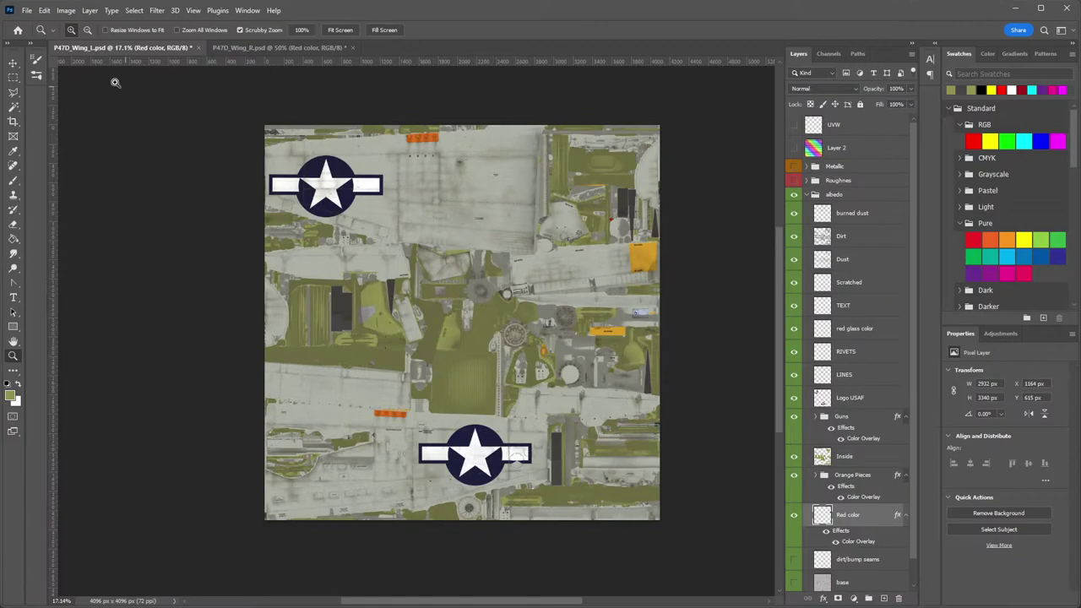
# Export a copy of the left wing texture as DDS to The Big D folder, replacing the existing P47D_Wing_L file.
pyautogui.click(28, 10)
pyautogui.click(84, 158)
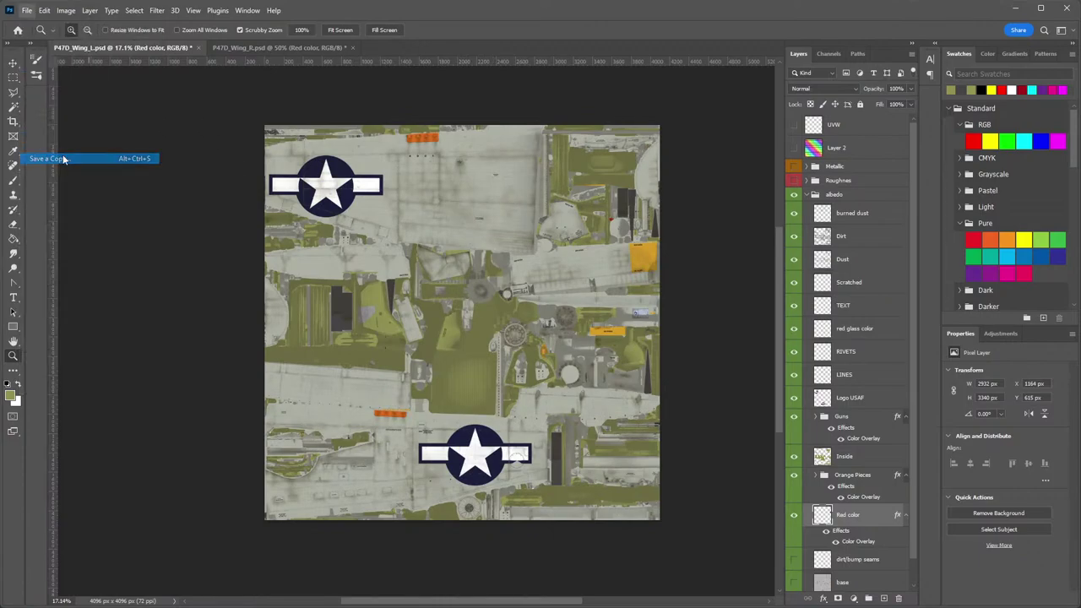
pyautogui.click(108, 362)
pyautogui.click(150, 398)
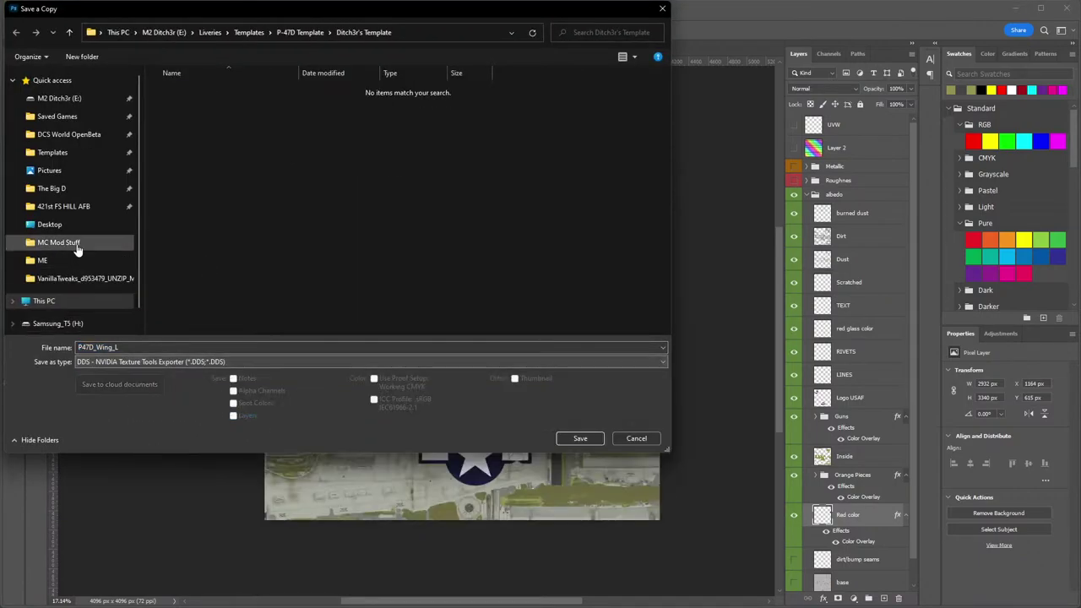
pyautogui.click(51, 188)
pyautogui.click(580, 438)
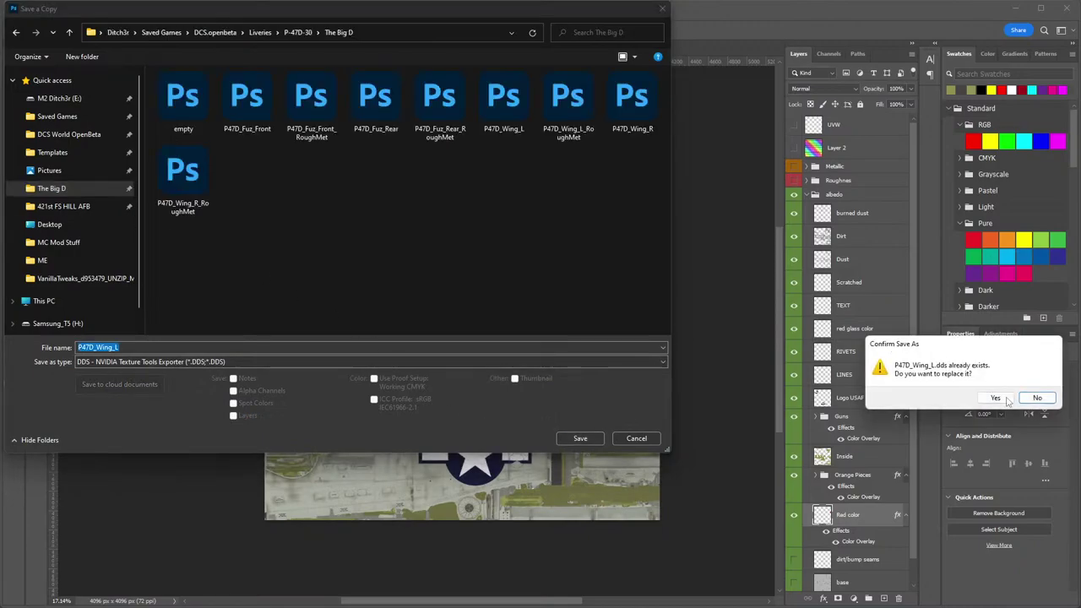
pyautogui.click(963, 394)
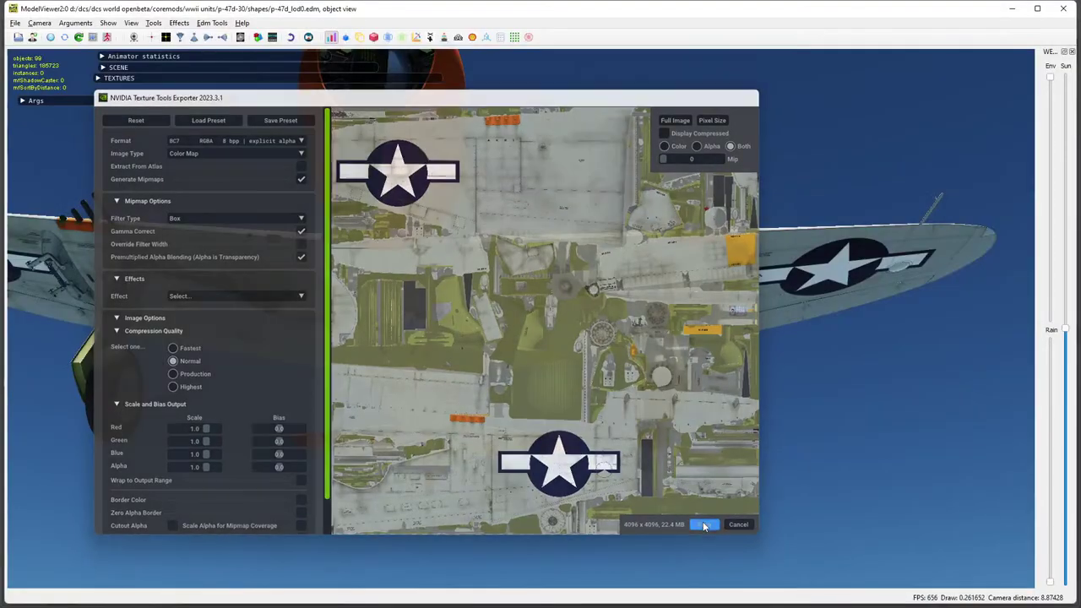
pyautogui.click(703, 522)
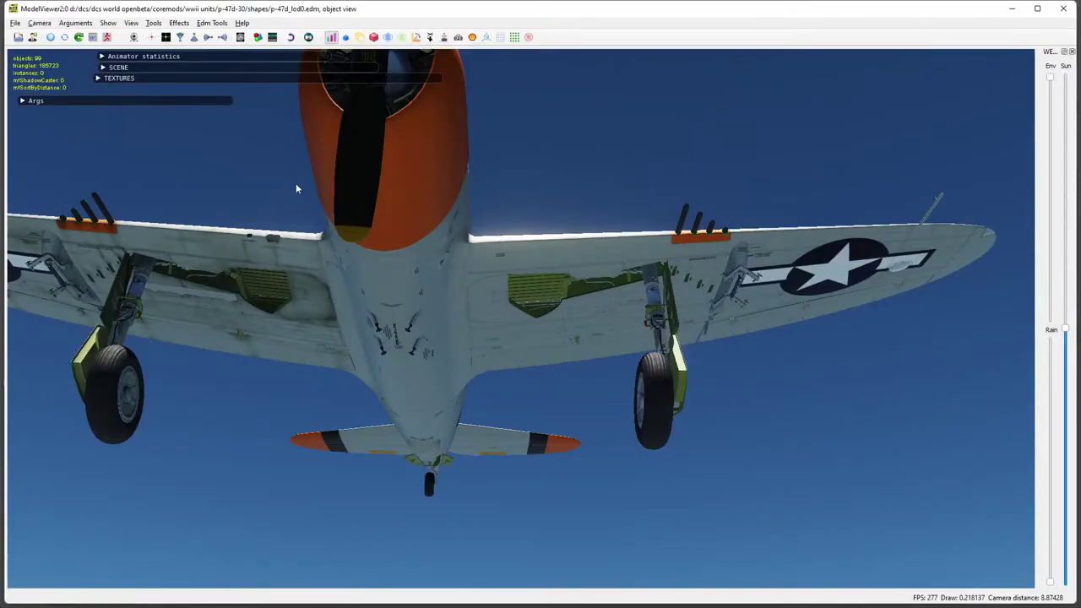
# Inspect the cowling, left fuselage side and upper wing surface of the P-47D model in ModelViewer.
pyautogui.moveTo(497, 298); pyautogui.dragTo(635, 281)
pyautogui.moveTo(824, 153); pyautogui.dragTo(594, 315)
pyautogui.scroll(2, 588, 282)
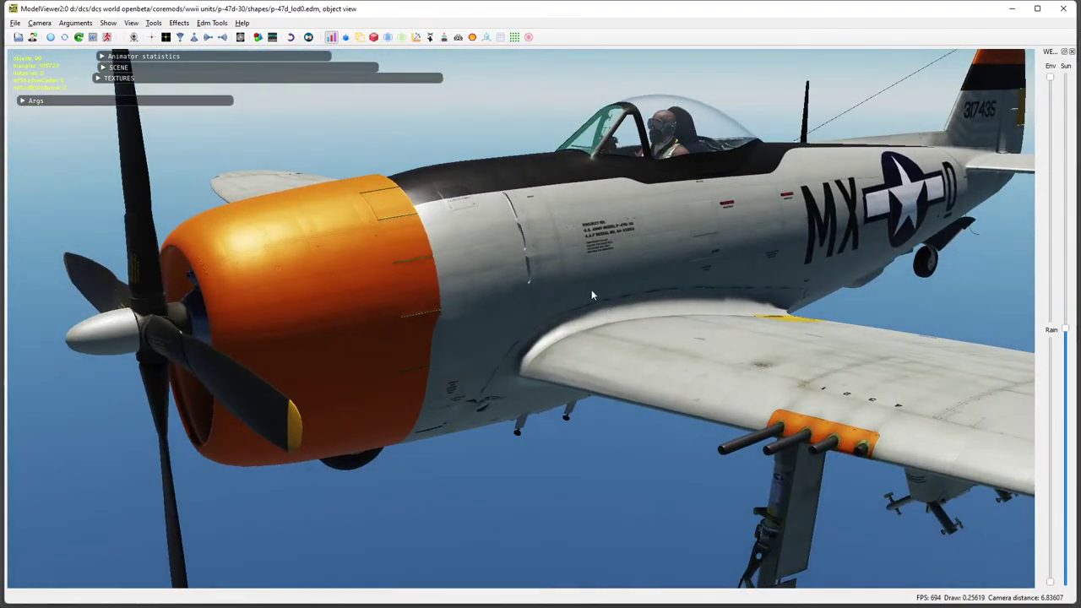
pyautogui.scroll(-1, 603, 311)
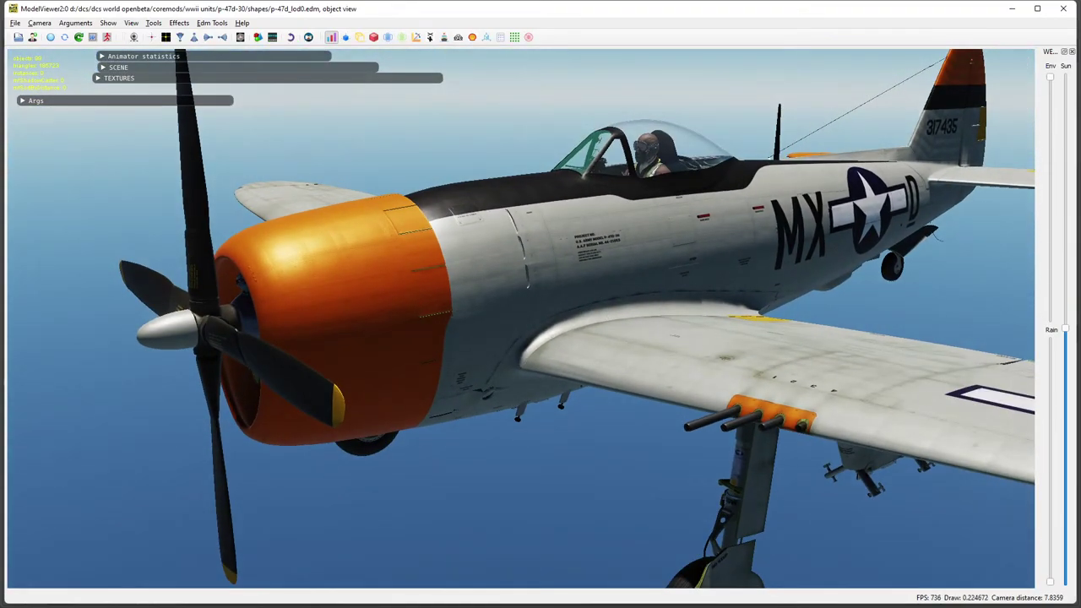
# Switch to P47D_Fuz_Rear.psd in Photoshop and show its burned dust, Dirt, Dust and Scratches layers.
pyautogui.hotkey('alt', 'Tab')
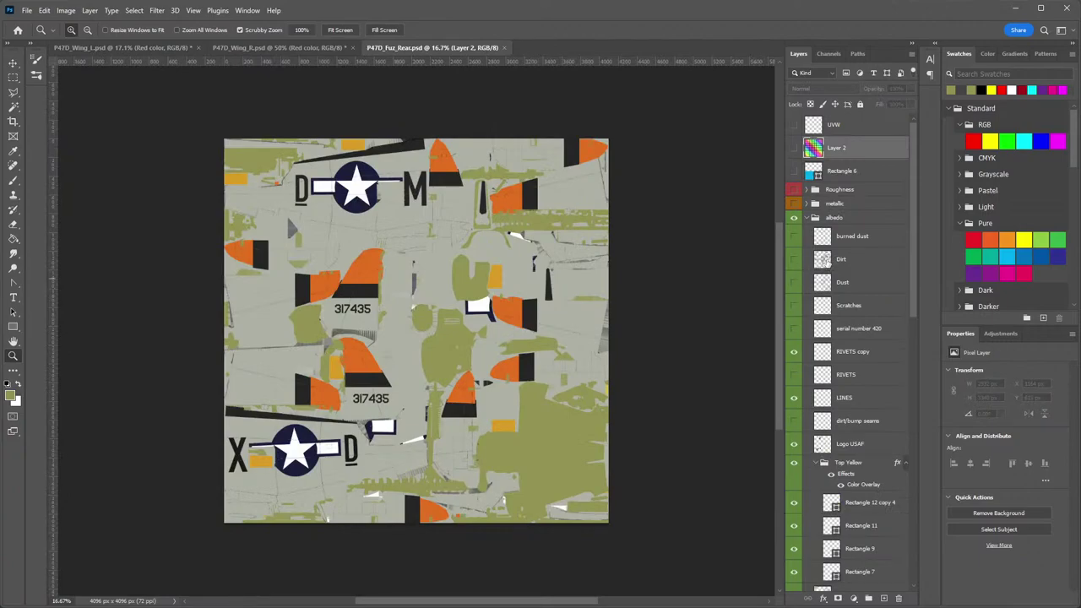
pyautogui.click(793, 235)
pyautogui.click(793, 259)
pyautogui.click(793, 283)
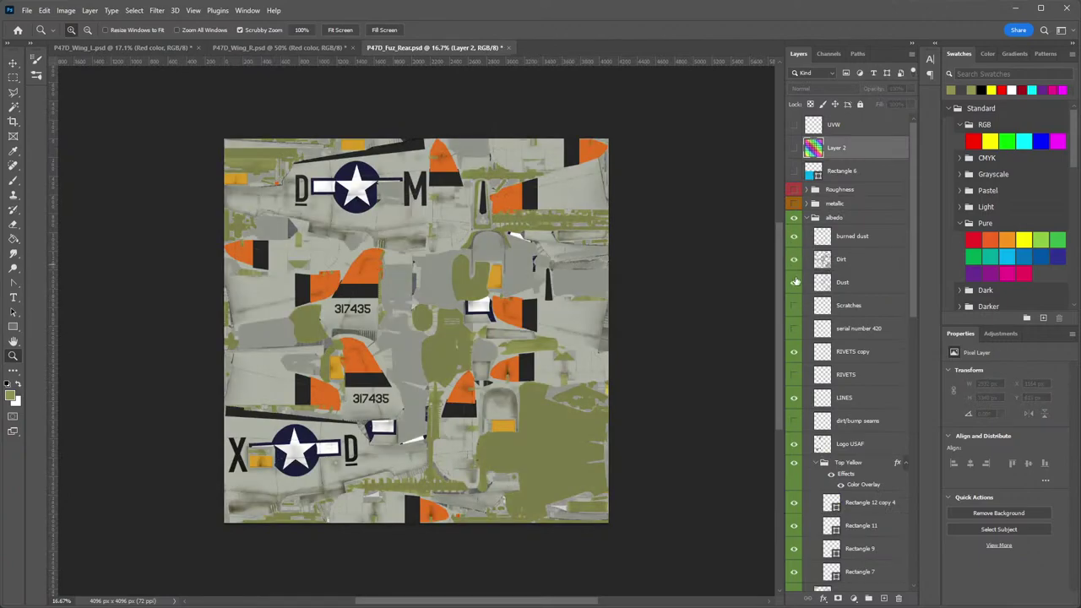
pyautogui.click(793, 305)
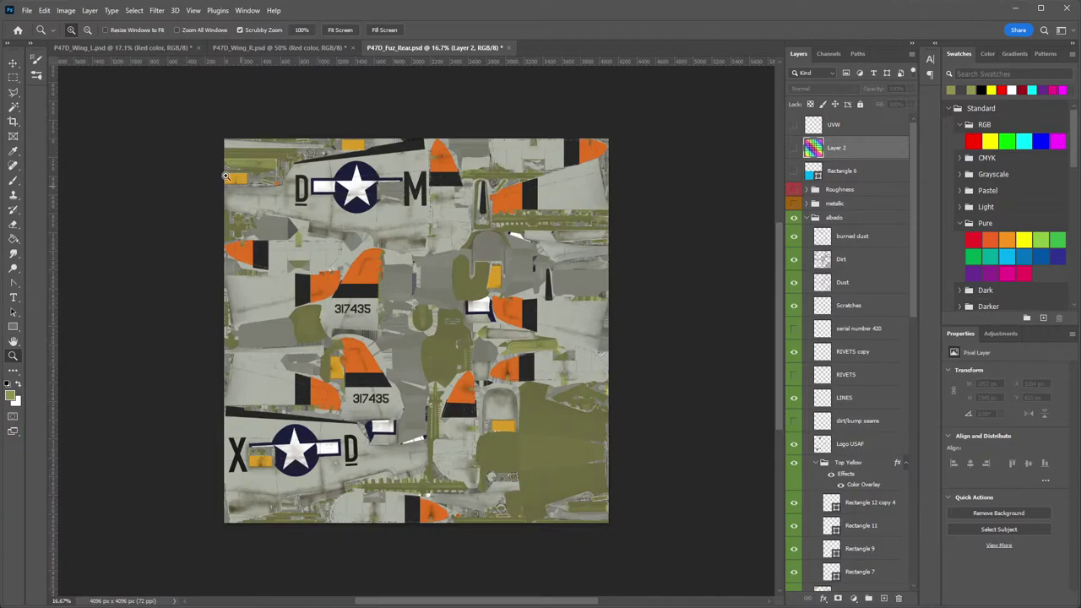
# Export a copy of the rear fuselage texture as DDS to The Big D folder, replacing the existing P47D_Fuz_Rear file.
pyautogui.click(27, 11)
pyautogui.click(60, 159)
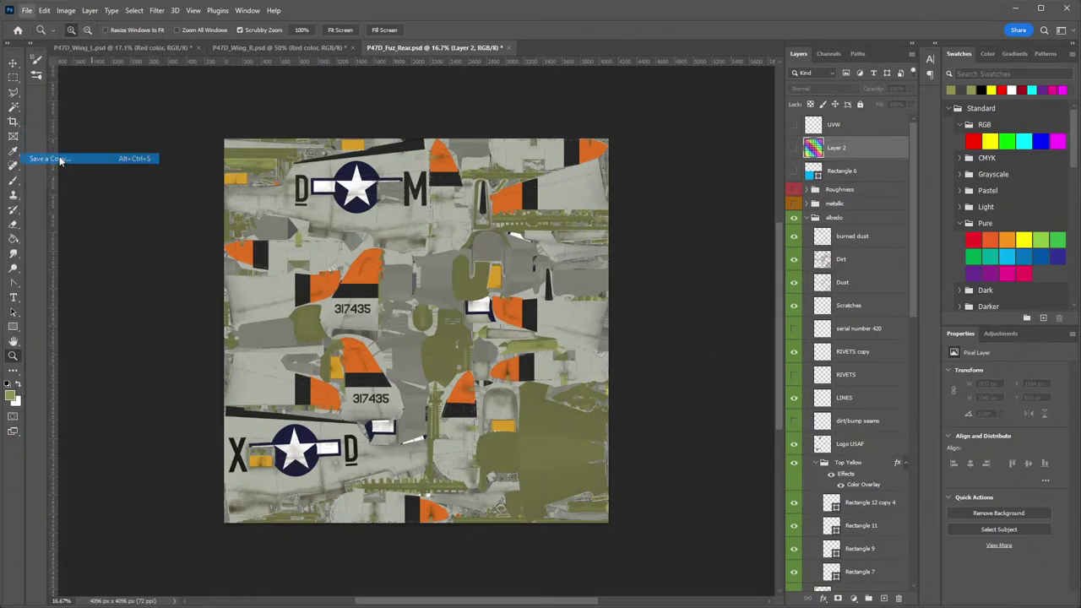
pyautogui.click(326, 362)
pyautogui.click(110, 205)
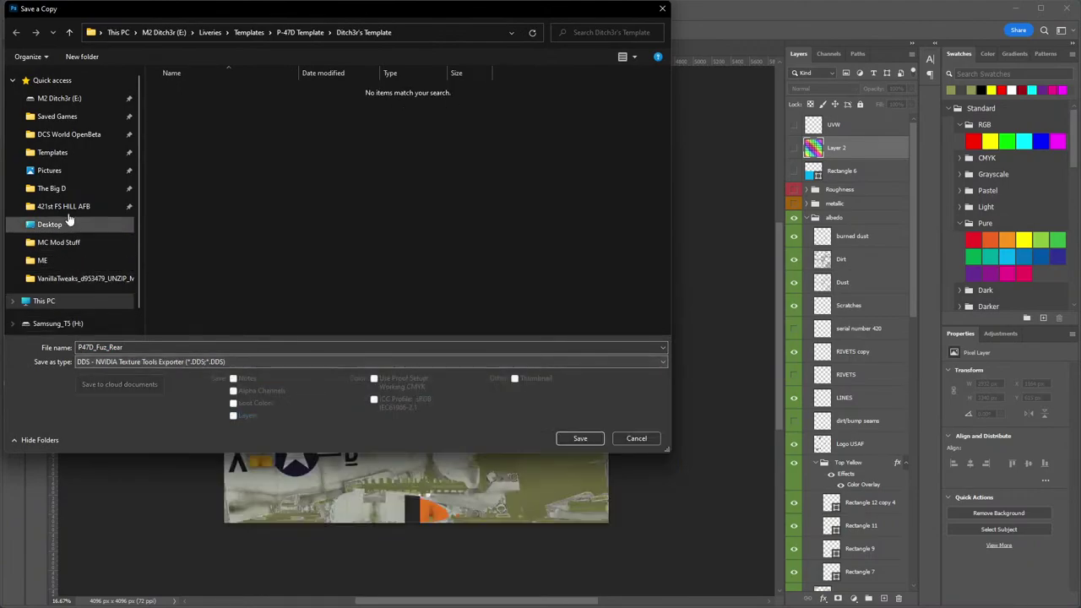
pyautogui.click(52, 188)
pyautogui.click(580, 439)
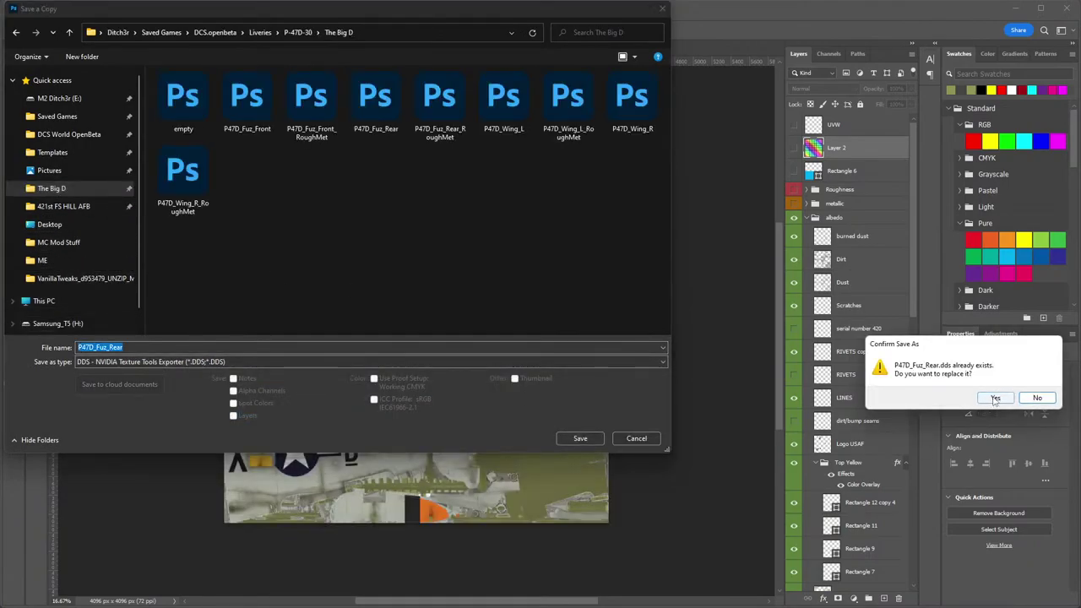
pyautogui.click(996, 399)
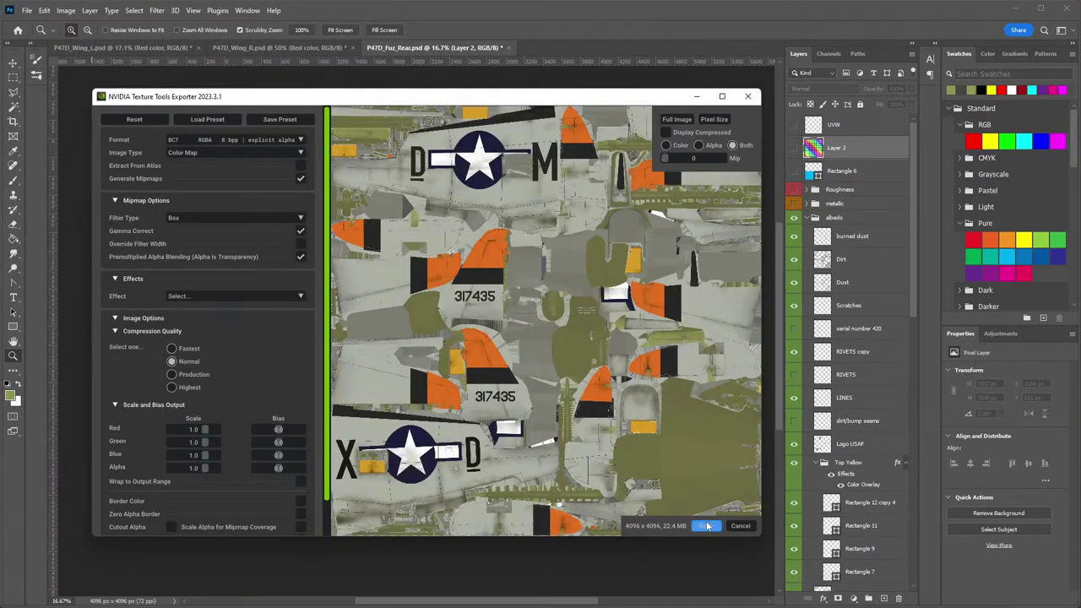
pyautogui.click(707, 525)
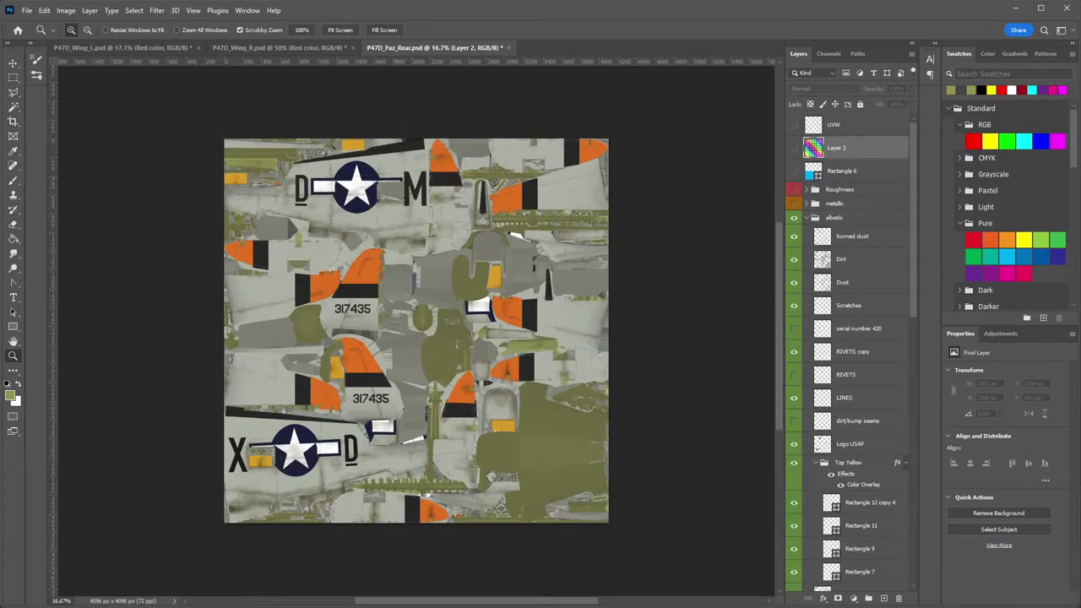
# Switch to ModelViewer, reload the textures and inspect the weathering on the rear fuselage and tail.
pyautogui.hotkey('alt', 'Tab')
pyautogui.hotkey('alt', 'Tab')
pyautogui.hotkey('alt', 'Tab')
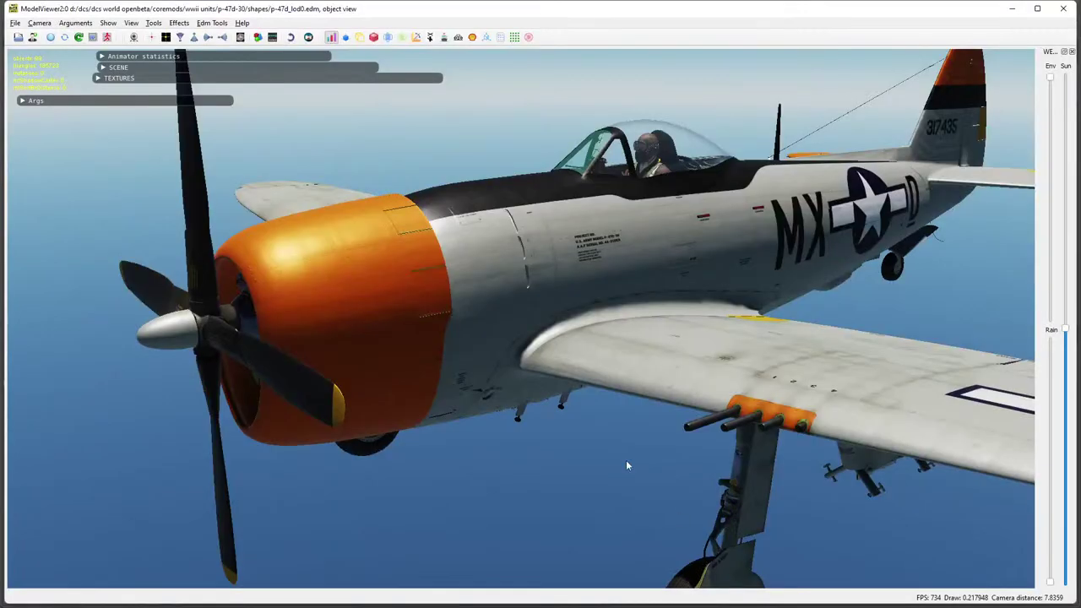
pyautogui.moveTo(704, 267); pyautogui.dragTo(532, 376)
pyautogui.press('1')
pyautogui.click(50, 39)
pyautogui.scroll(6, 533, 376)
pyautogui.moveTo(480, 206); pyautogui.dragTo(409, 286)
pyautogui.press('1')
pyautogui.scroll(-4, 591, 364)
pyautogui.moveTo(591, 364); pyautogui.dragTo(743, 353)
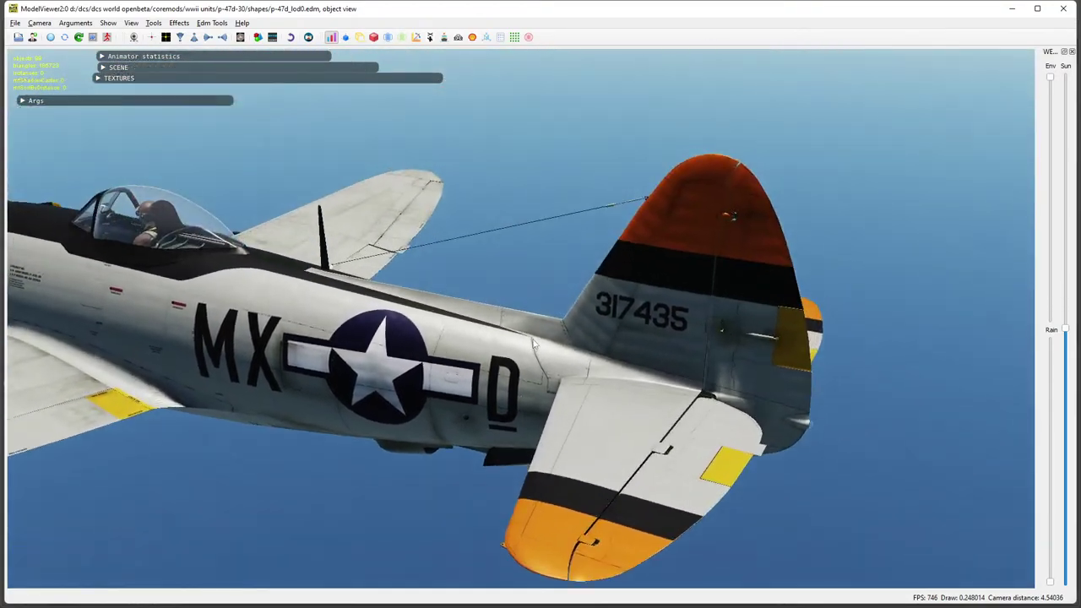
# Adjust the sun setting to light the tail, and compare the weathered rear with the front fuselage.
pyautogui.moveTo(1066, 330); pyautogui.dragTo(1066, 374)
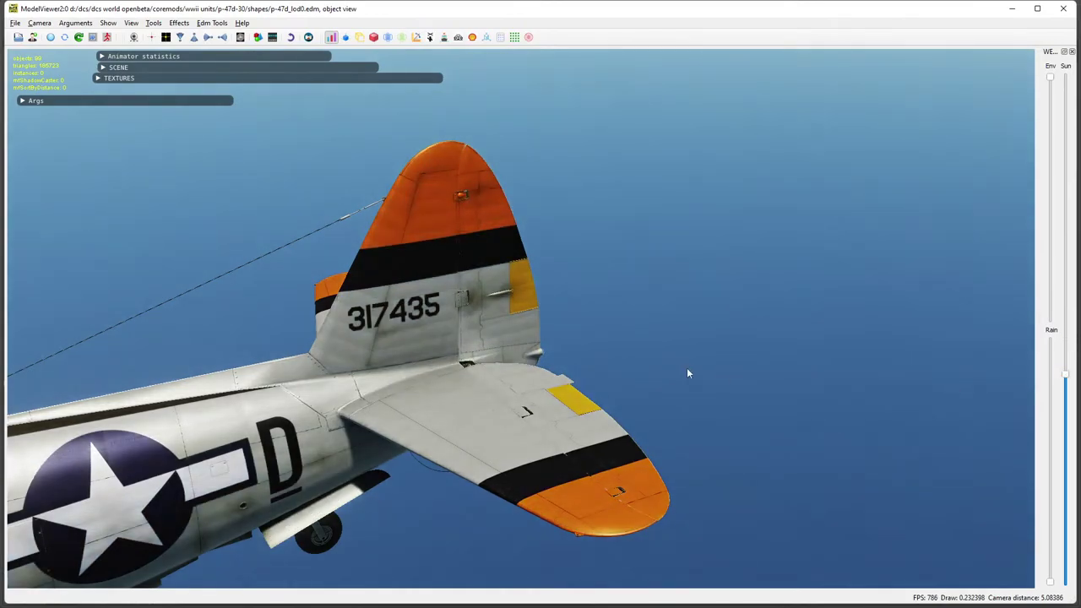
pyautogui.moveTo(686, 367); pyautogui.dragTo(573, 307)
pyautogui.moveTo(676, 288); pyautogui.dragTo(459, 362)
pyautogui.scroll(-5, 470, 421)
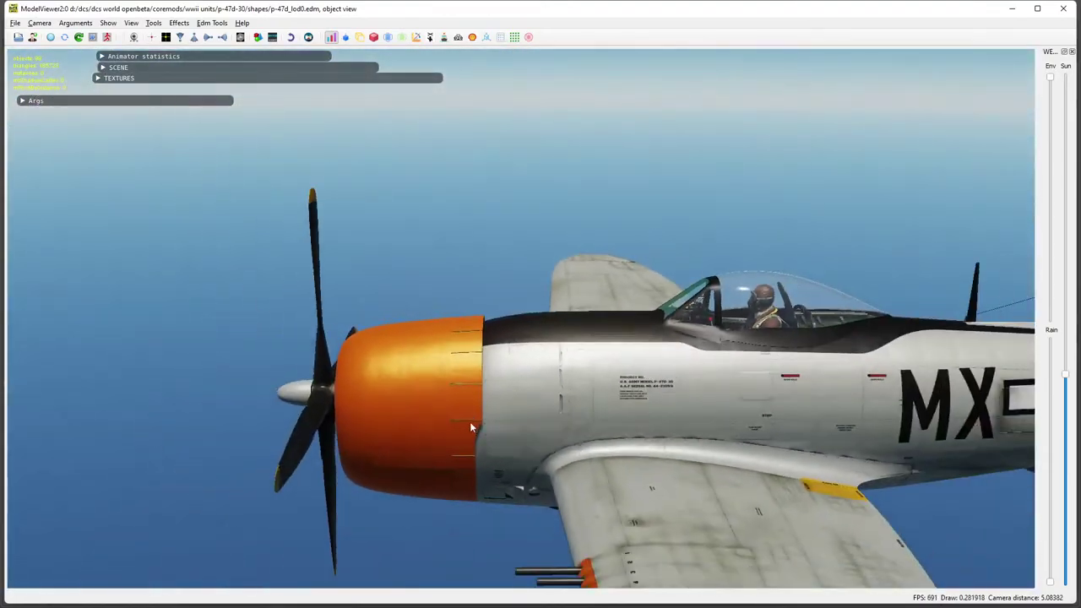
pyautogui.moveTo(470, 421); pyautogui.dragTo(404, 397)
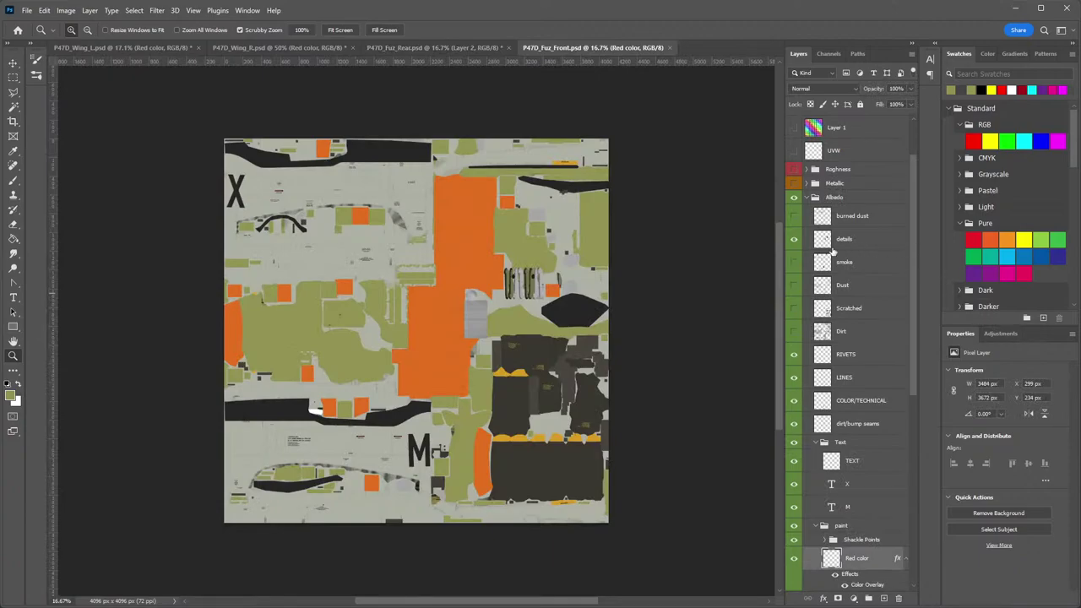
# Show the smoke, Dust, Scratched, Dirt and burned dust layers in P47D_Fuz_Front.psd.
pyautogui.moveTo(801, 269); pyautogui.dragTo(798, 333)
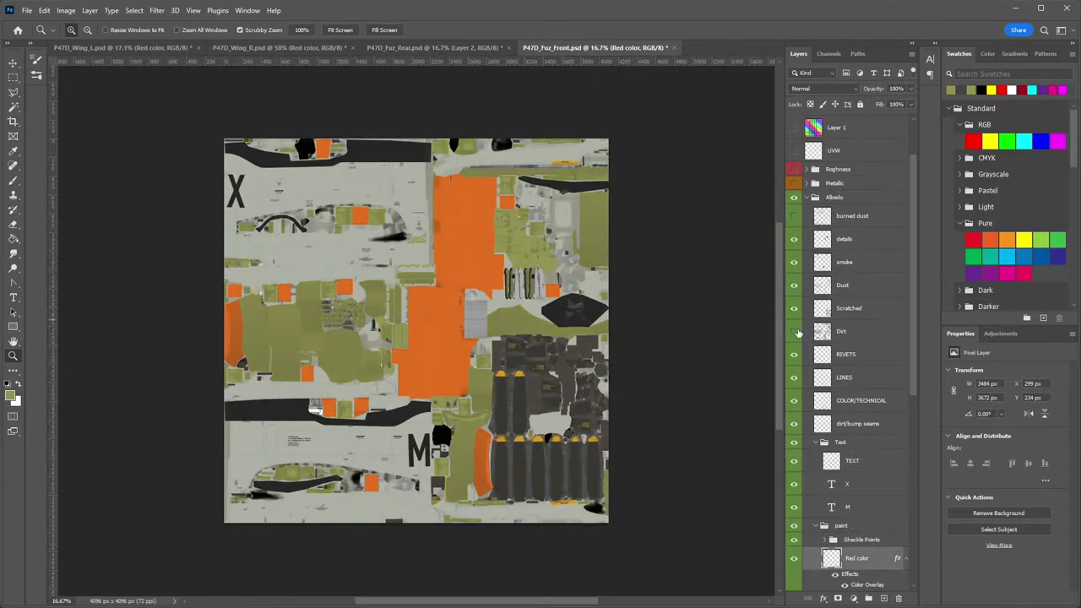
pyautogui.click(794, 333)
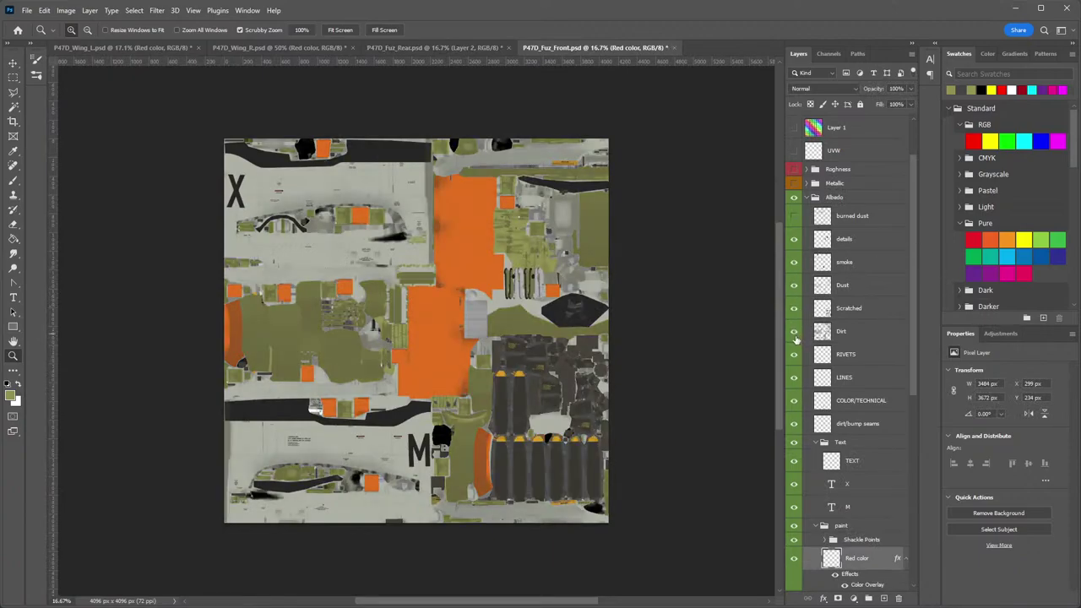
pyautogui.click(793, 216)
# Export a copy of the front fuselage texture as DDS to The Big D folder, replacing the existing P47D_Fuz_Front file.
pyautogui.click(27, 10)
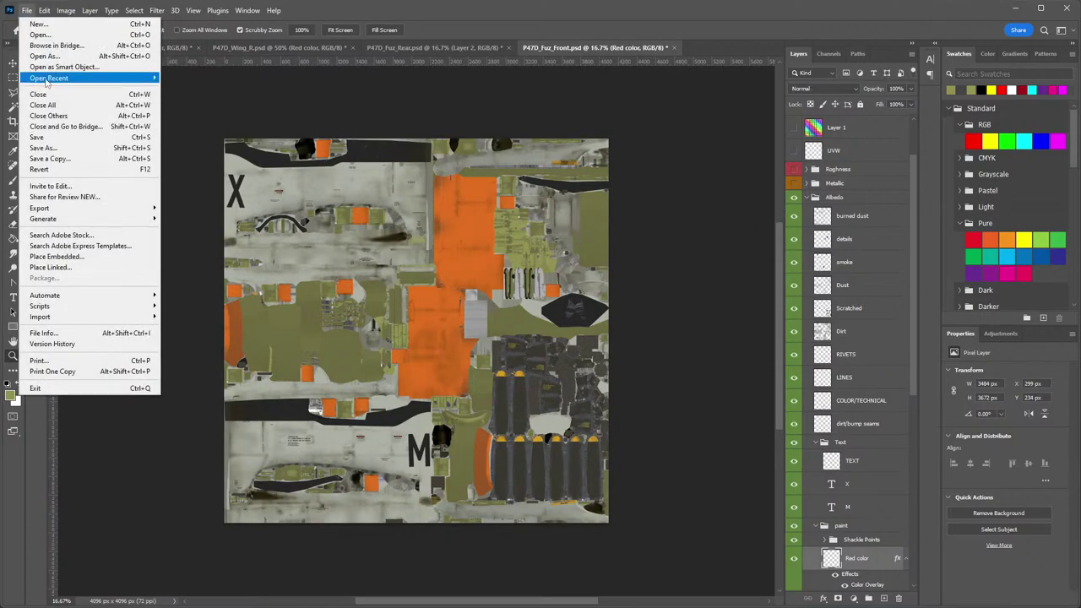
pyautogui.click(59, 159)
pyautogui.click(126, 361)
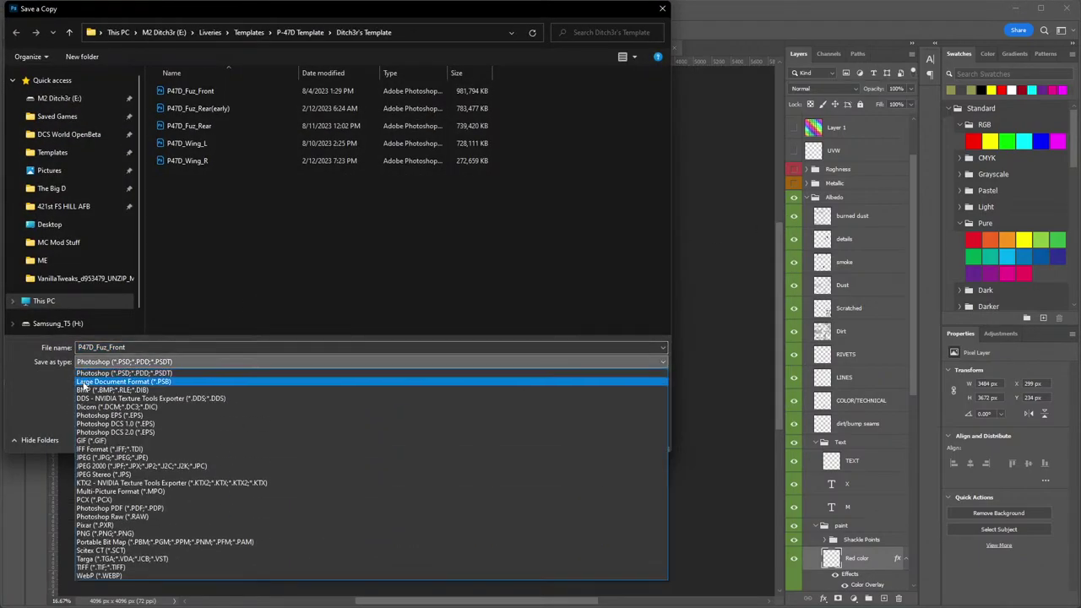
pyautogui.click(90, 395)
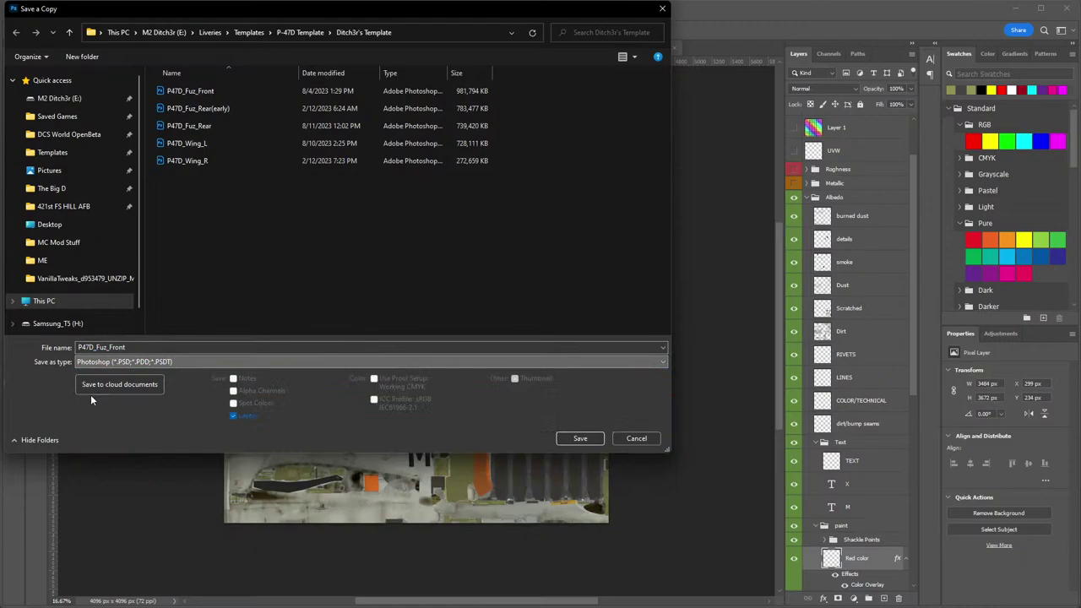
pyautogui.click(43, 188)
pyautogui.click(580, 438)
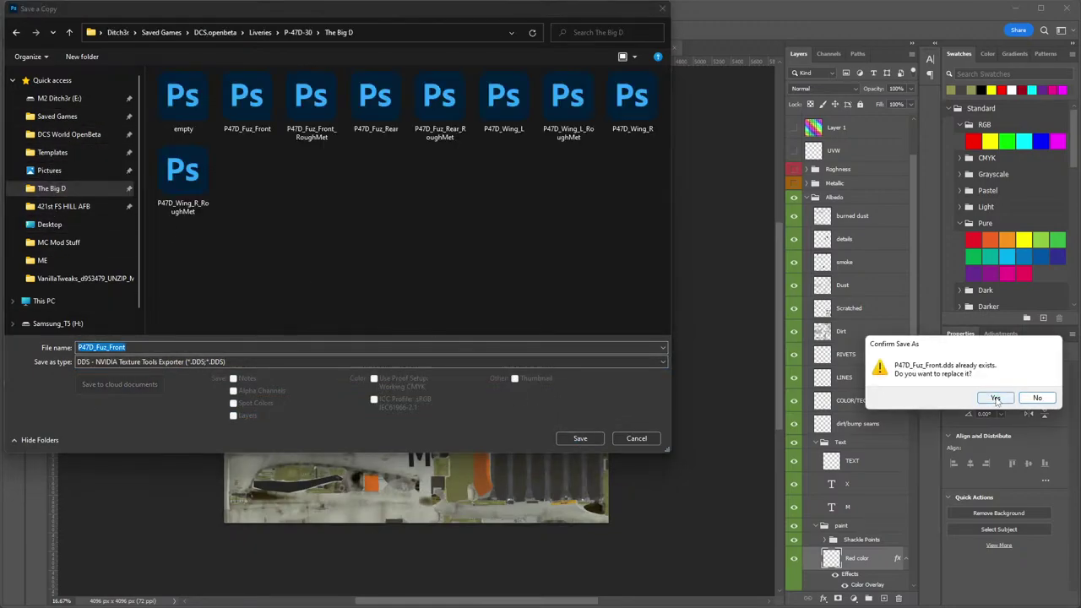
pyautogui.click(996, 399)
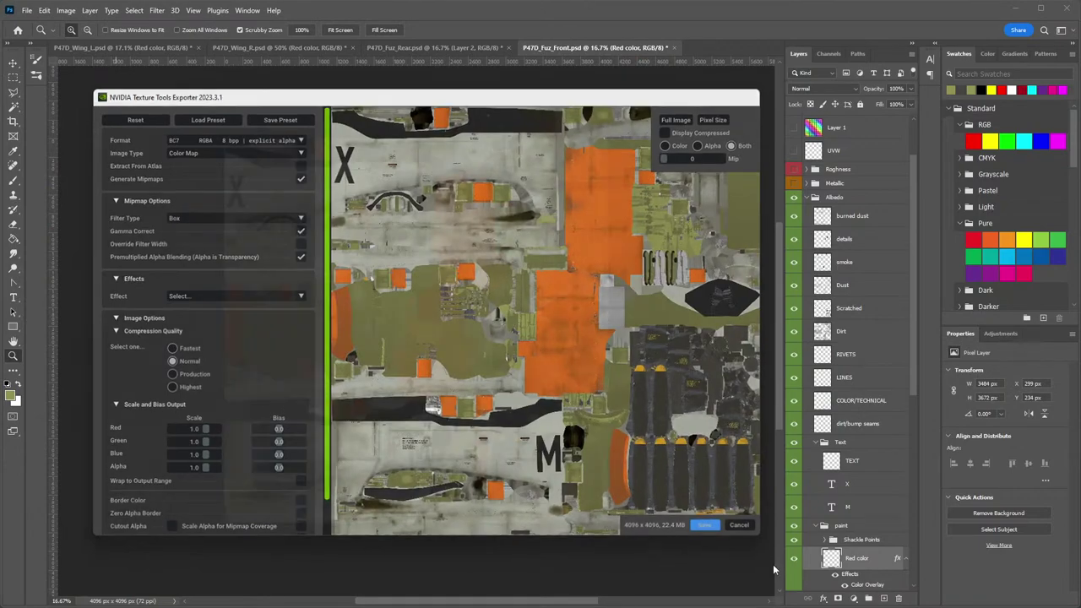
pyautogui.click(700, 519)
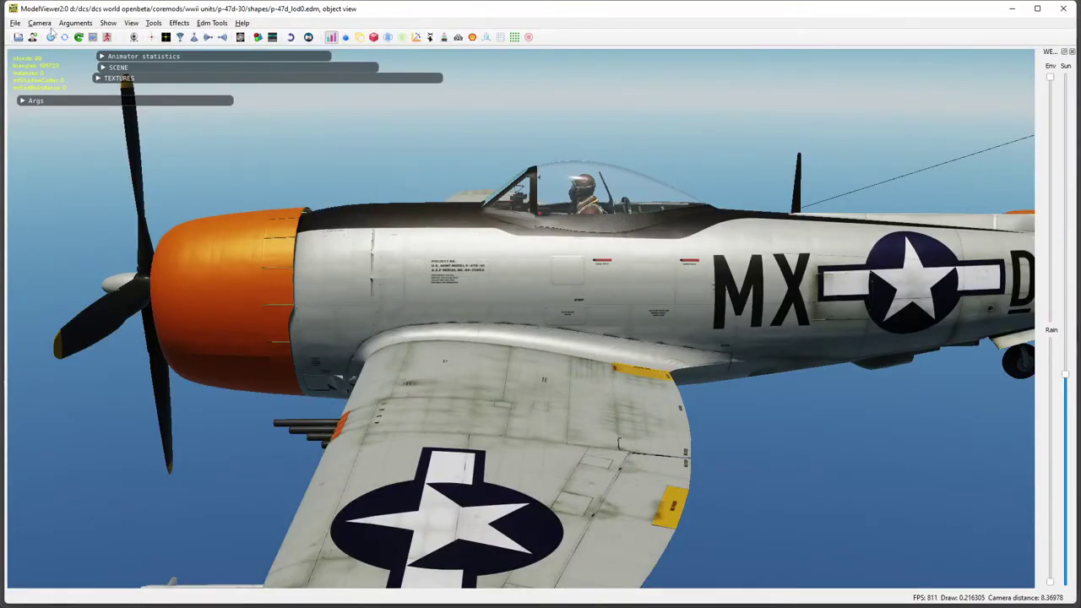
# Inspect the front fuselage weathering on the model from the side, front and underside in ModelViewer.
pyautogui.moveTo(164, 180); pyautogui.dragTo(612, 283)
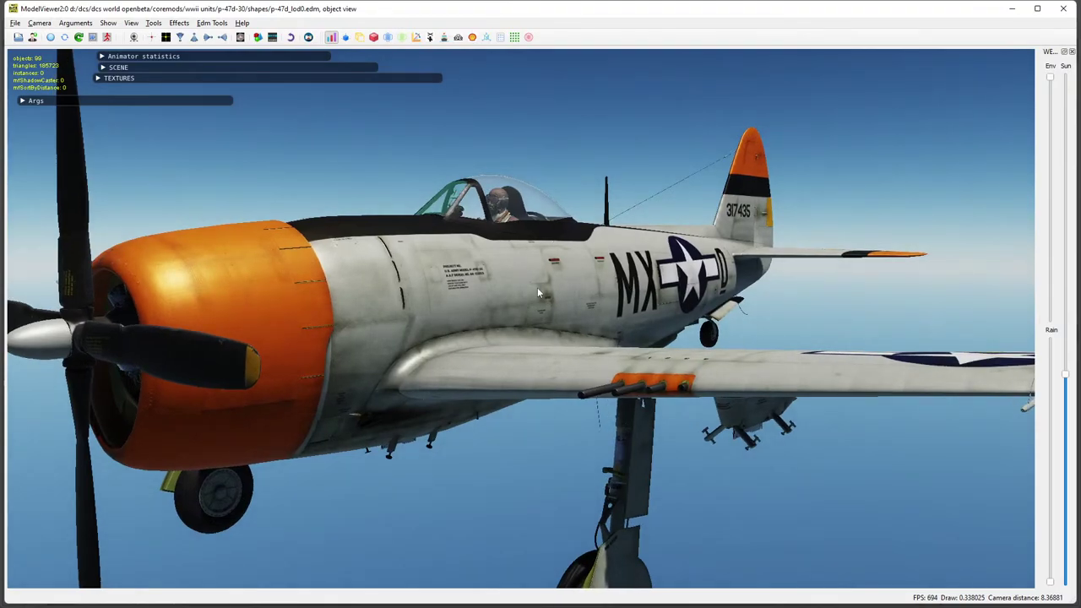
pyautogui.scroll(-3, 503, 337)
pyautogui.moveTo(503, 342); pyautogui.dragTo(589, 293)
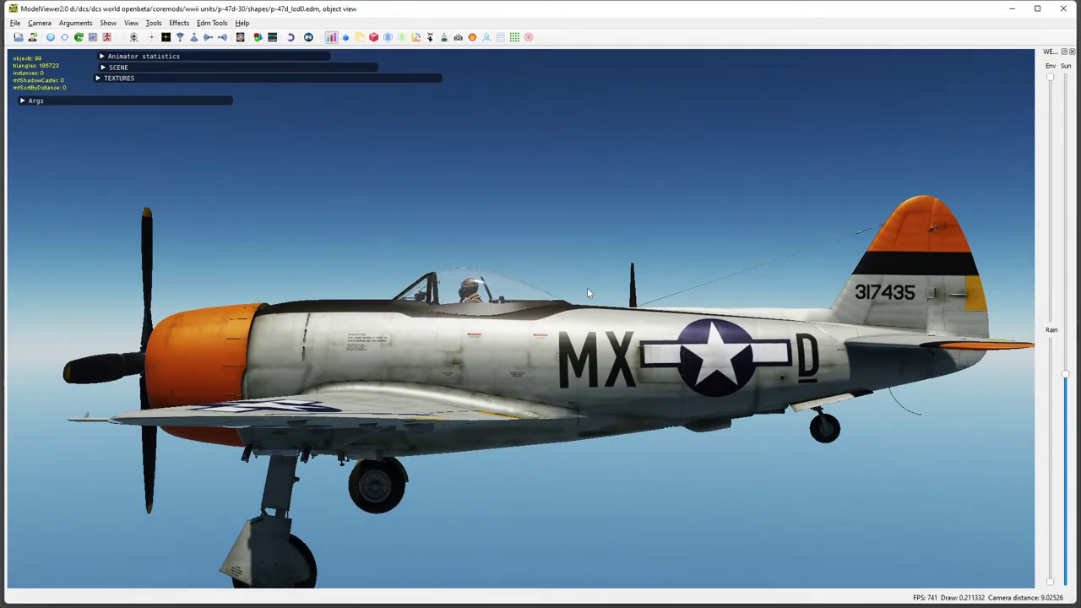
pyautogui.moveTo(588, 293); pyautogui.dragTo(562, 370)
pyautogui.moveTo(480, 355); pyautogui.dragTo(480, 219)
pyautogui.moveTo(473, 334); pyautogui.dragTo(471, 259)
pyautogui.scroll(3, 498, 330)
pyautogui.scroll(-5, 622, 267)
pyautogui.scroll(-1, 471, 259)
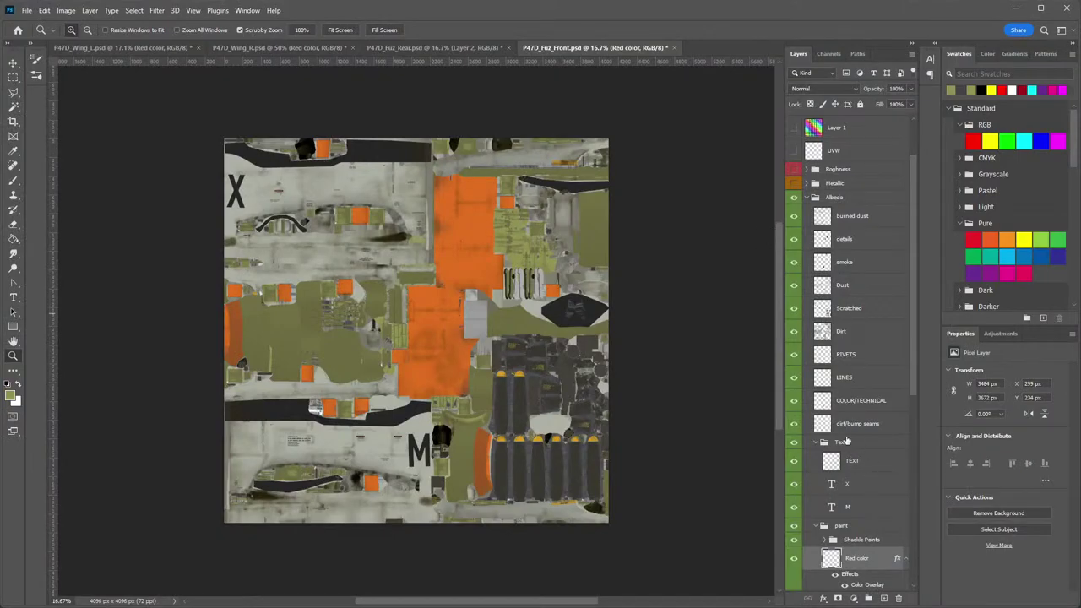
# Examine the paint layers and the orange cowling area of the P47D_Fuz_Front template in Photoshop.
pyautogui.scroll(-5, 851, 394)
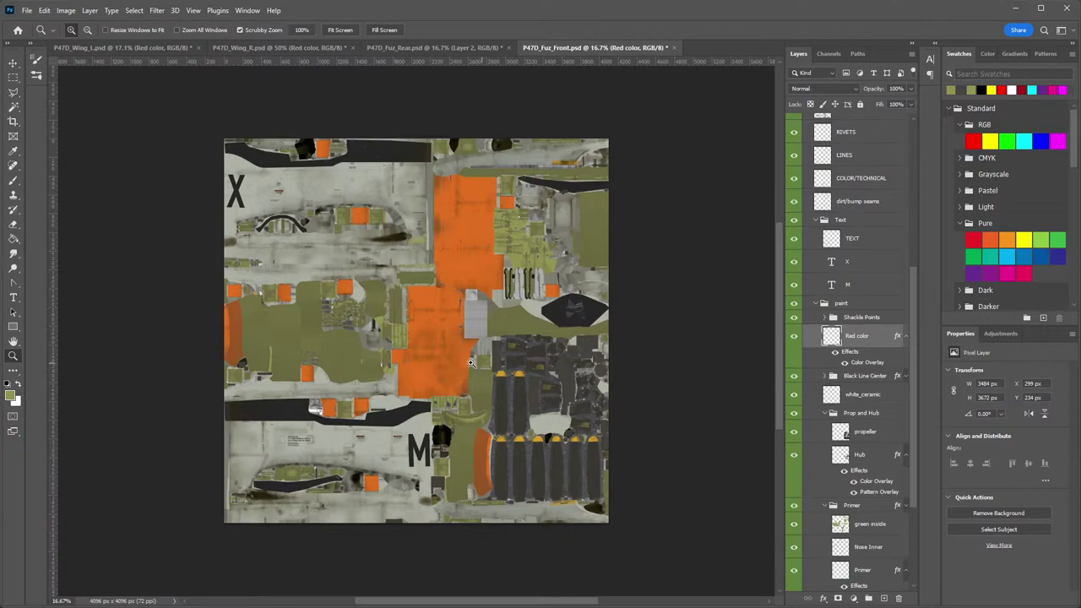
pyautogui.moveTo(445, 318); pyautogui.dragTo(532, 317)
pyautogui.press('space')
pyautogui.moveTo(225, 334); pyautogui.dragTo(505, 308)
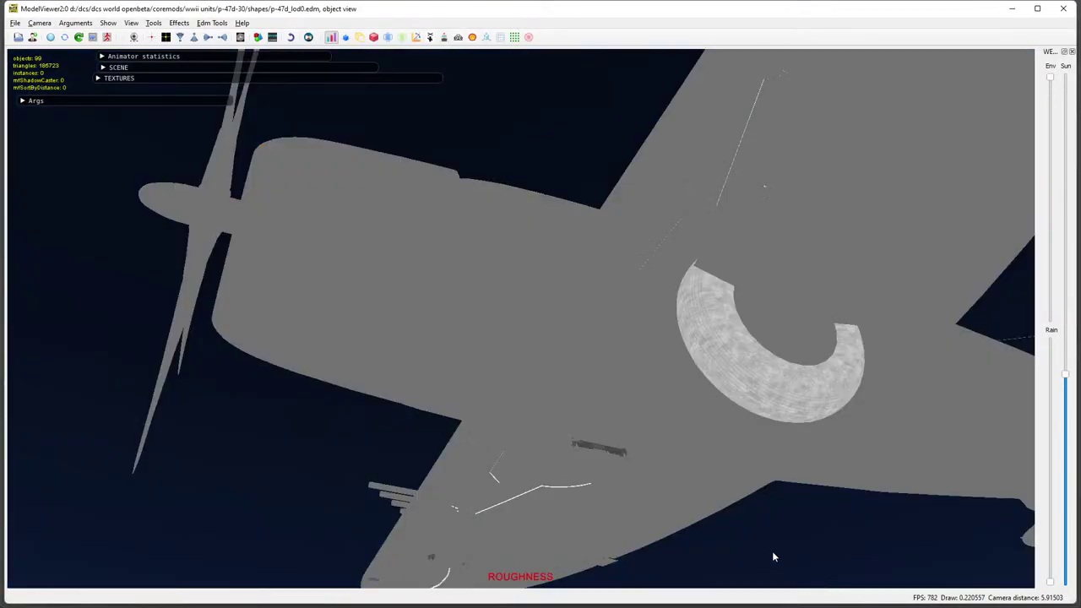
# Cycle the ModelViewer display through its material channel views, including Material Errors, and examine the underside of the nose.
pyautogui.press('n')
pyautogui.press('3')
pyautogui.press('4')
pyautogui.press('5')
pyautogui.press('6')
pyautogui.press('n')
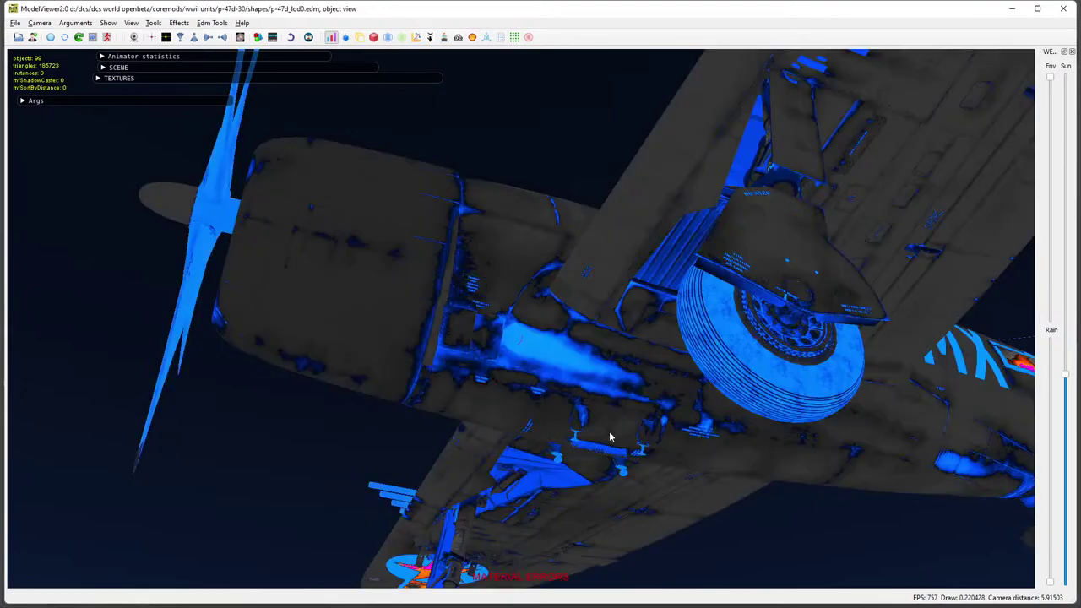
pyautogui.moveTo(609, 431)
pyautogui.mouseDown()
pyautogui.moveTo(529, 379)
pyautogui.moveTo(454, 410)
pyautogui.moveTo(517, 435)
pyautogui.moveTo(728, 446)
pyautogui.moveTo(712, 295)
pyautogui.moveTo(591, 298)
pyautogui.moveTo(387, 358)
pyautogui.mouseUp()
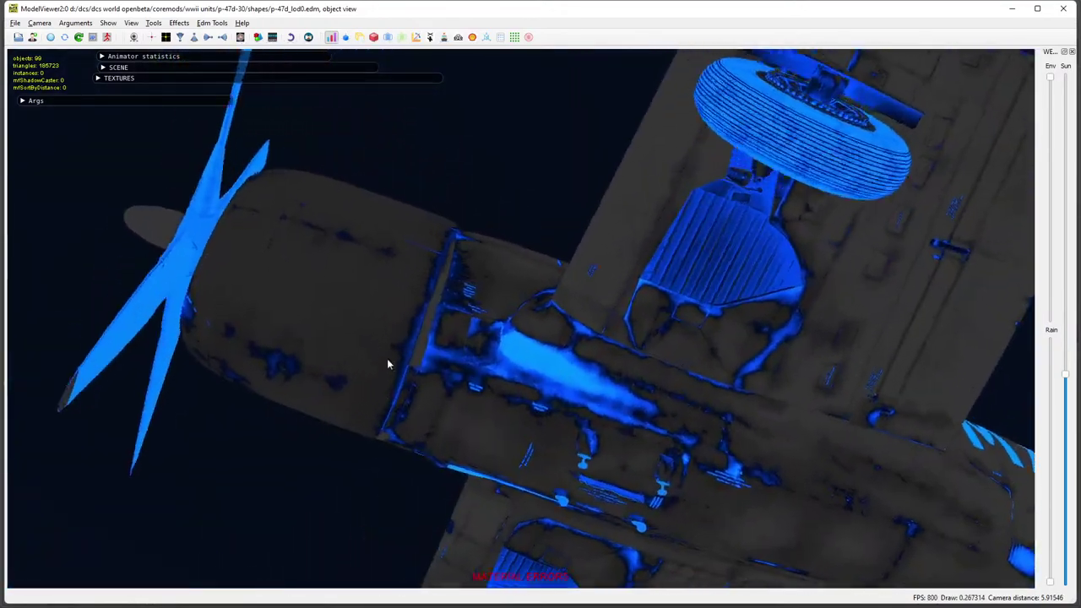
pyautogui.scroll(6, 387, 358)
pyautogui.scroll(-5, 538, 428)
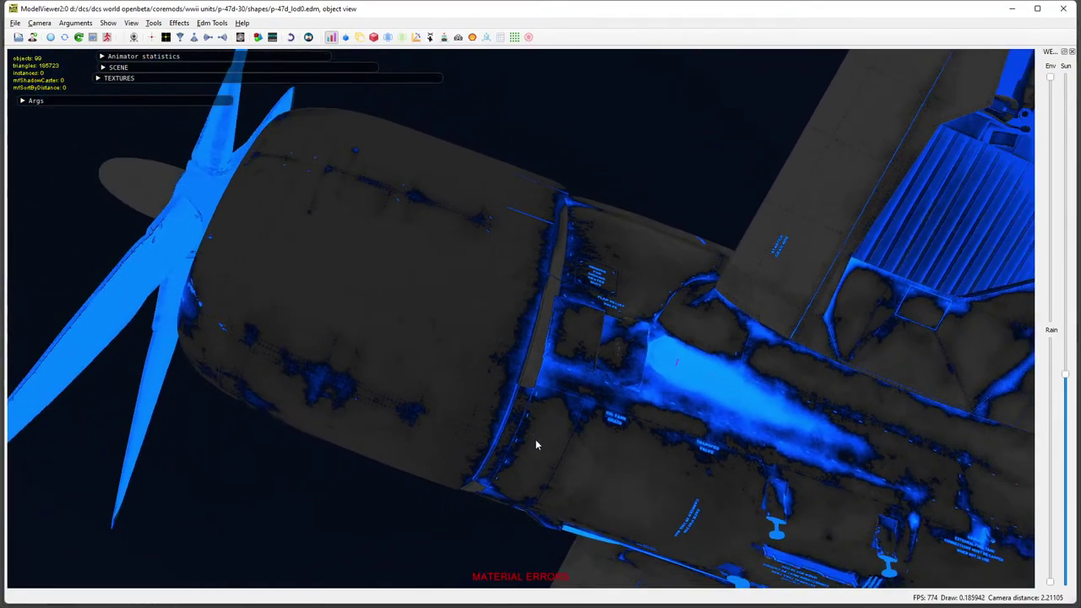
# Return the model to normal shading, examine the seam behind the cowling and display it in Base Color.
pyautogui.press('n')
pyautogui.moveTo(563, 394)
pyautogui.mouseDown()
pyautogui.moveTo(562, 380)
pyautogui.moveTo(538, 478)
pyautogui.moveTo(531, 363)
pyautogui.mouseUp()
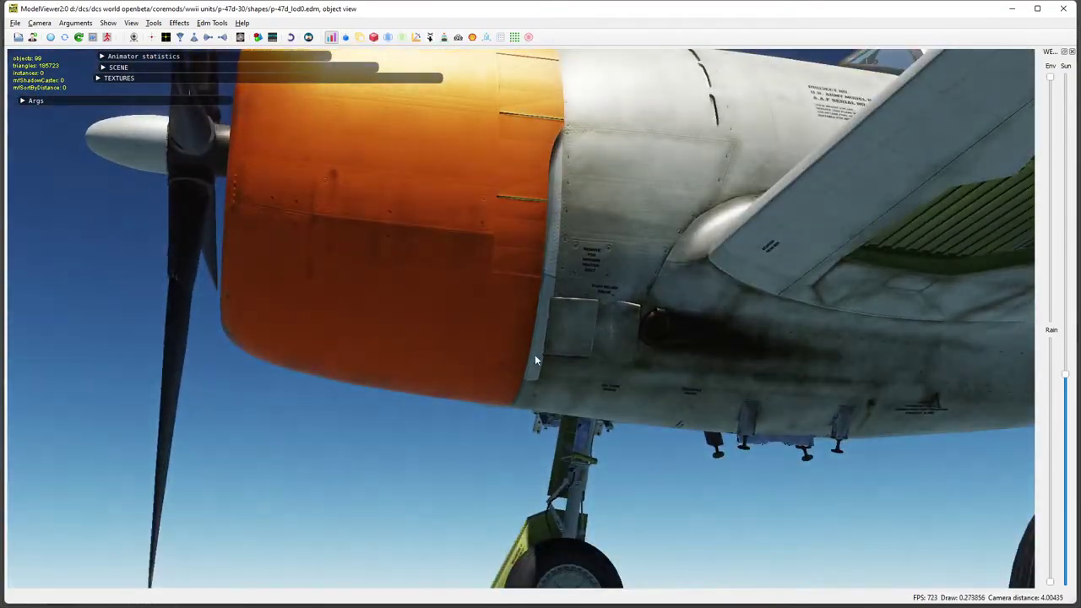
pyautogui.scroll(6, 536, 249)
pyautogui.moveTo(554, 320); pyautogui.dragTo(598, 275)
pyautogui.press('1')
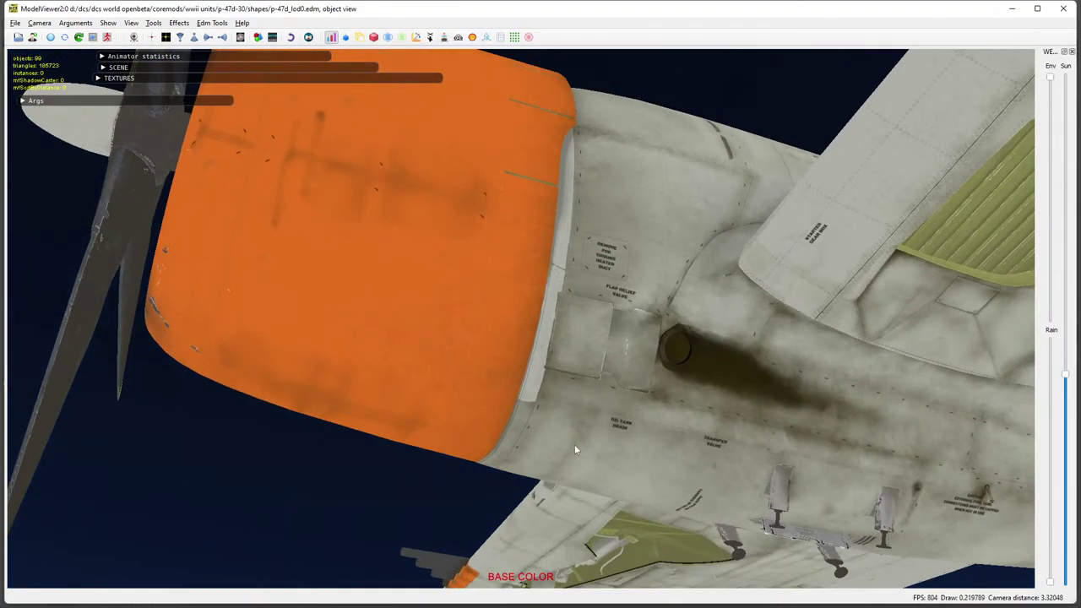
# In Photoshop, paint grey over the light strip behind the orange cowling on the Dust layer with a 25 px brush.
pyautogui.hotkey('alt', 'Tab')
pyautogui.moveTo(450, 429); pyautogui.dragTo(464, 326)
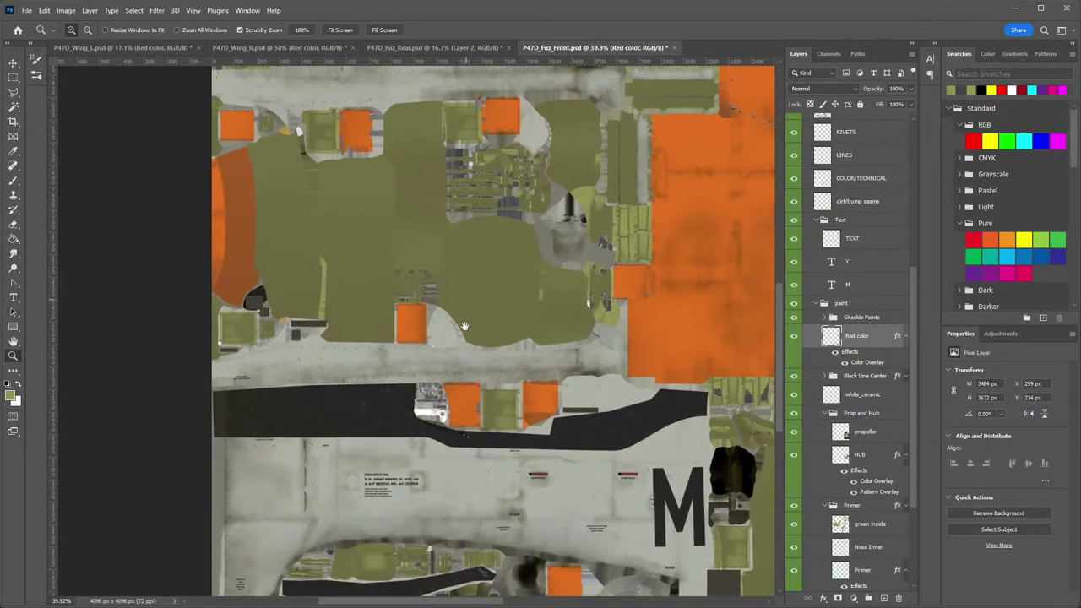
pyautogui.moveTo(519, 72); pyautogui.dragTo(429, 382)
pyautogui.moveTo(604, 301); pyautogui.dragTo(481, 310)
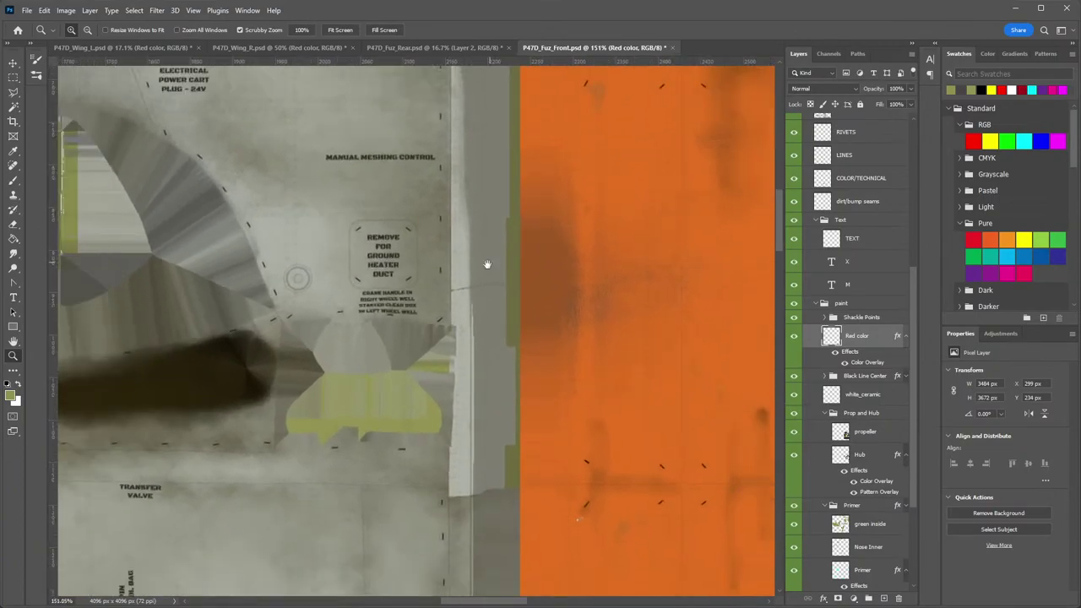
pyautogui.moveTo(489, 266); pyautogui.dragTo(447, 321)
pyautogui.scroll(5, 842, 246)
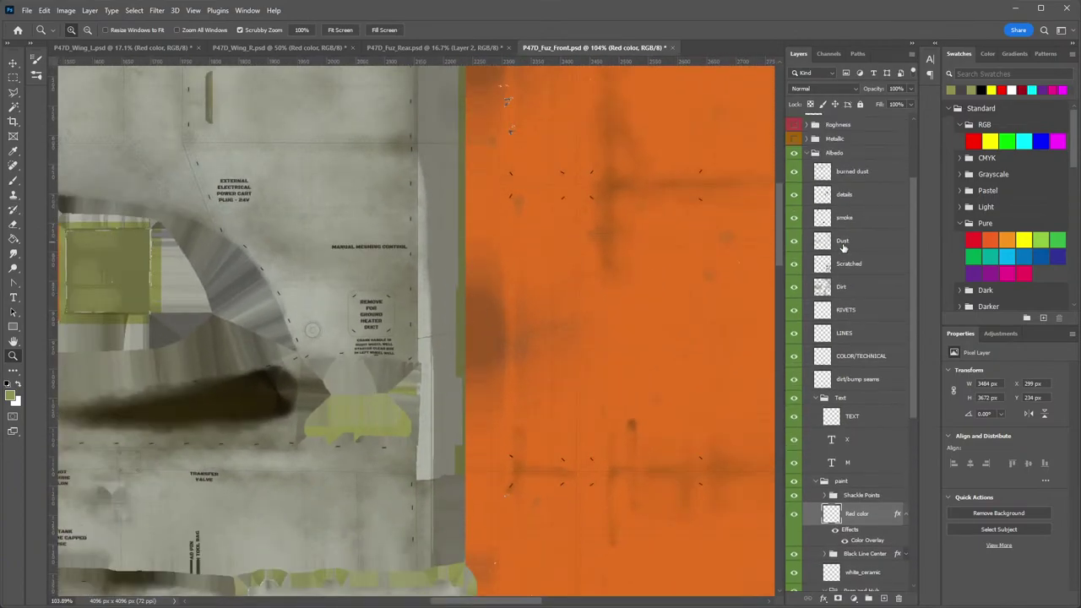
pyautogui.click(792, 243)
pyautogui.click(792, 242)
pyautogui.click(866, 243)
pyautogui.press('b')
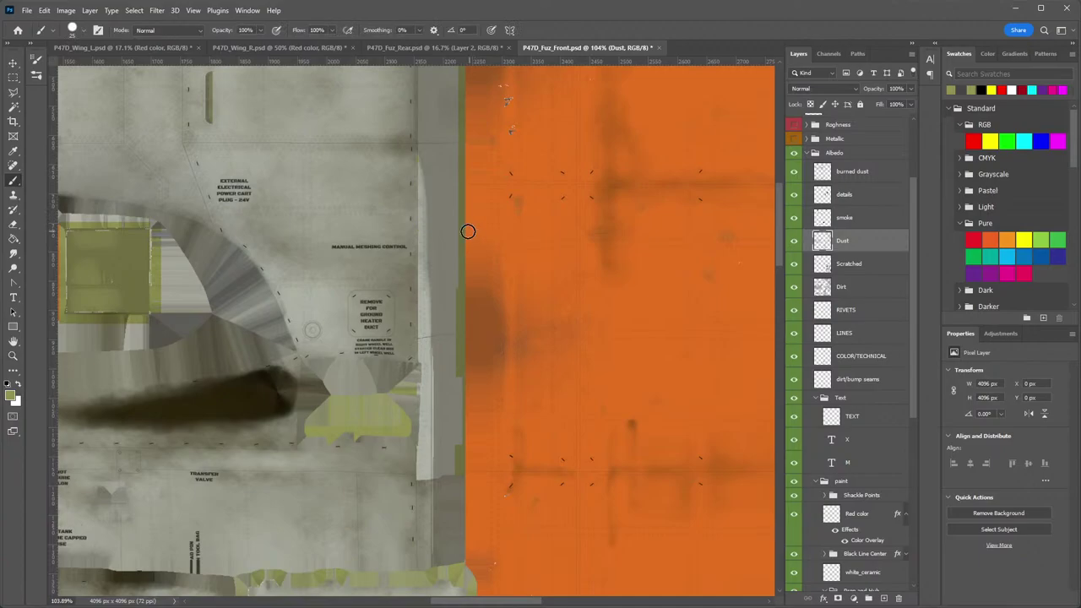
pyautogui.moveTo(425, 197)
pyautogui.mouseDown()
pyautogui.moveTo(422, 479)
pyautogui.moveTo(419, 157)
pyautogui.mouseUp()
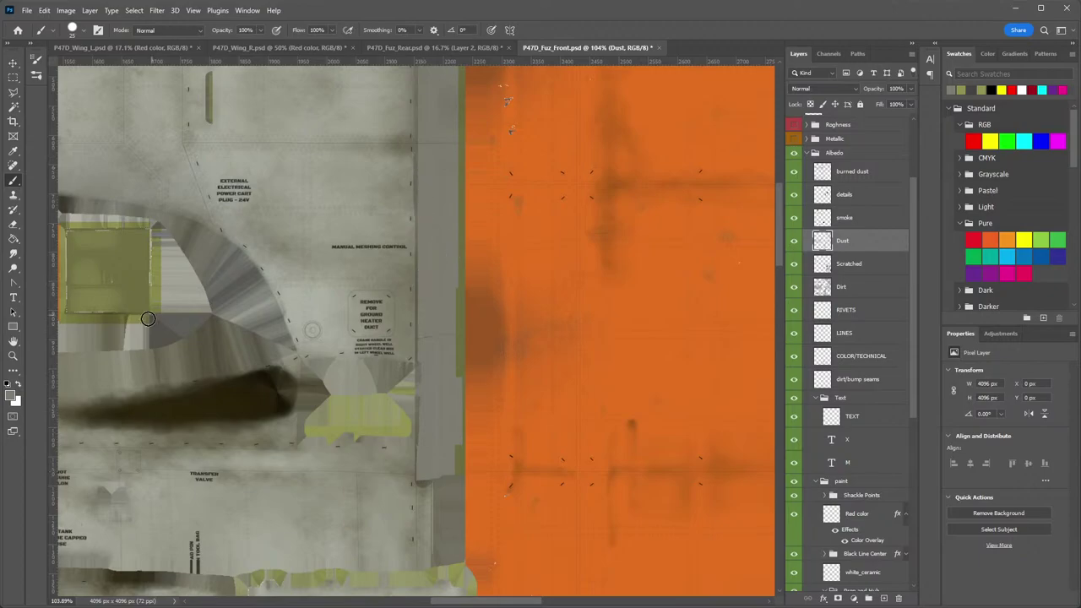
# Smudge the newly painted grey strip behind the cowling using the Rivet Scatter 2 brush at 67 px.
pyautogui.click(36, 76)
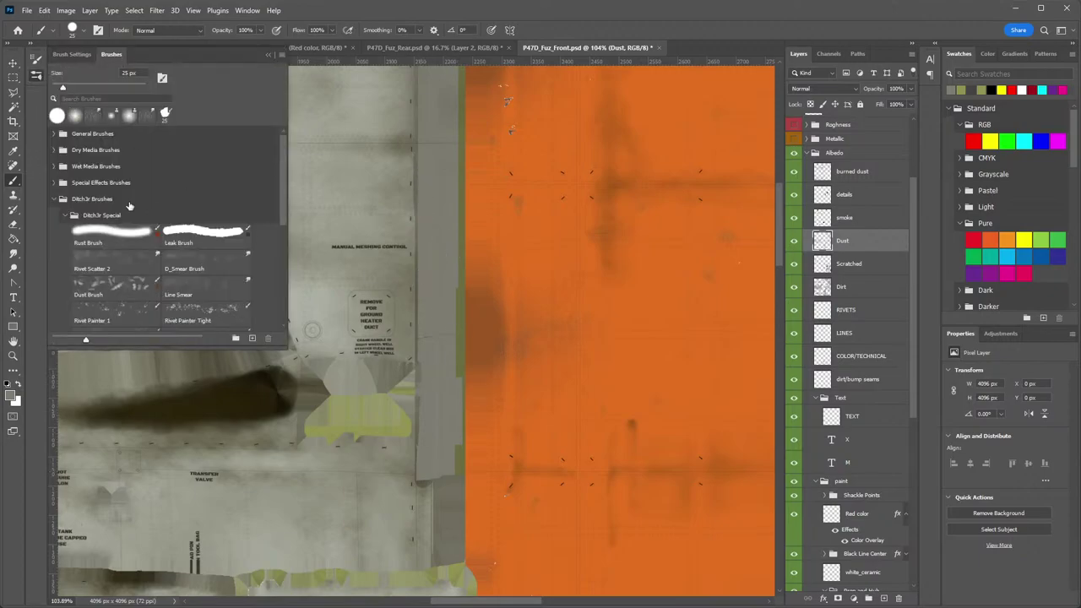
pyautogui.click(144, 253)
pyautogui.press('r')
pyautogui.rightClick(464, 275)
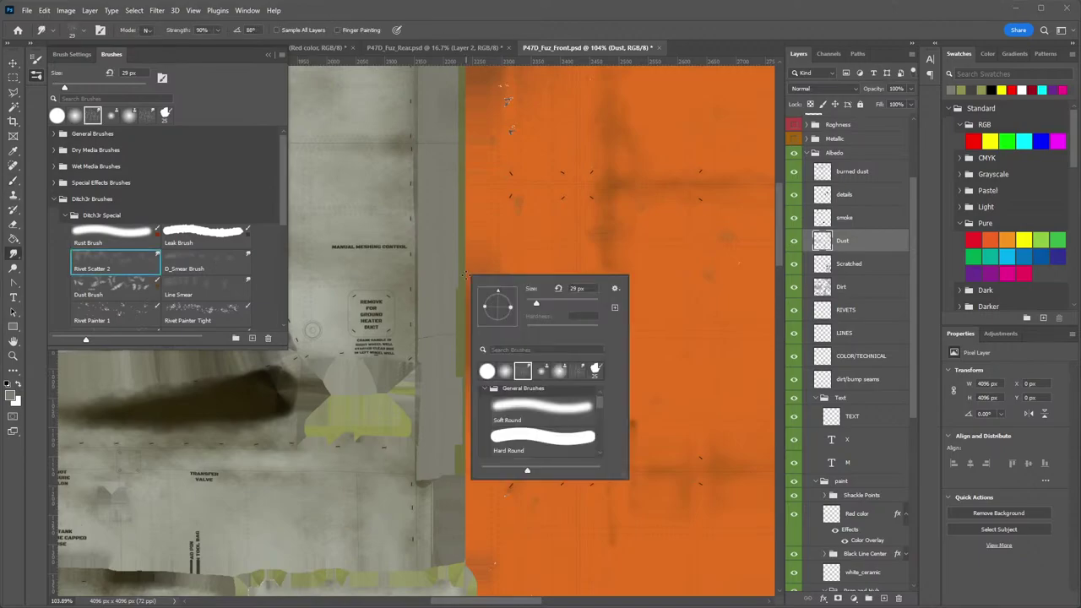
pyautogui.click(550, 304)
pyautogui.click(404, 258)
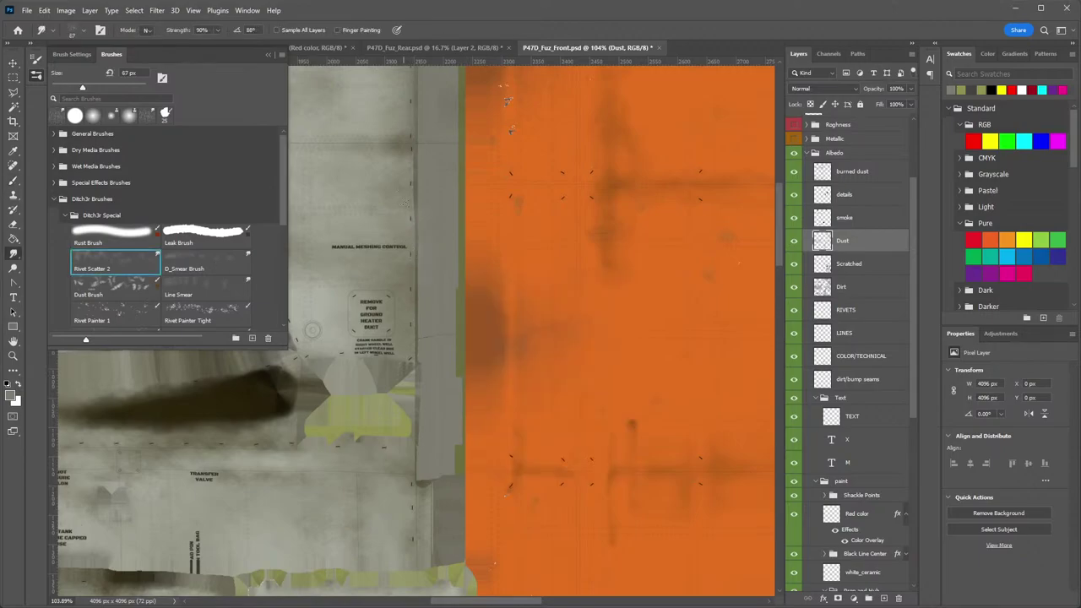
pyautogui.moveTo(401, 206); pyautogui.dragTo(455, 389)
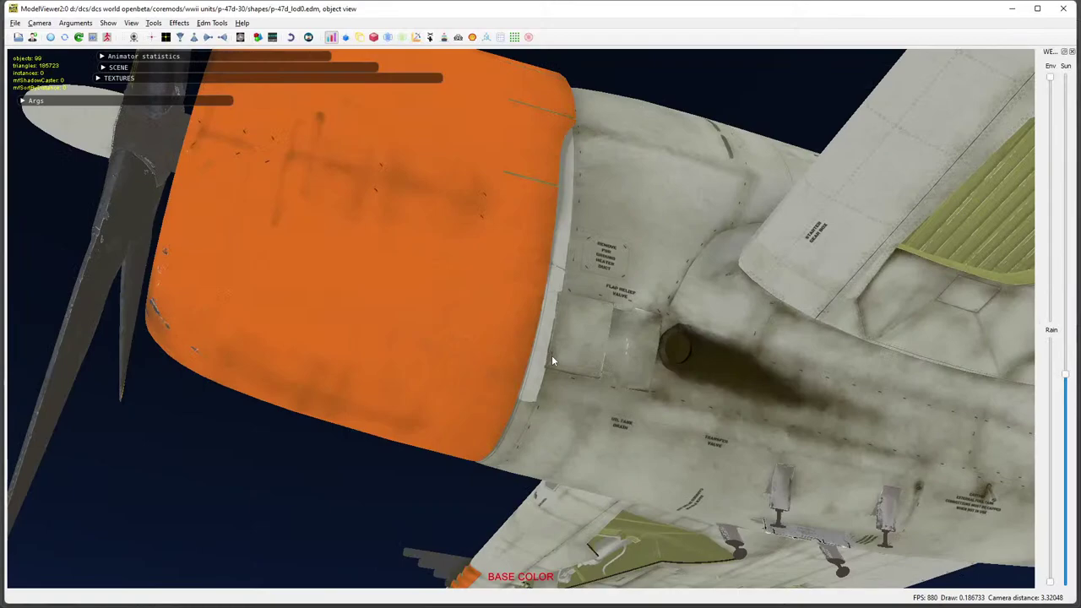
# Paint grey over the matching light strip along the template's left edge, beside the heater duct and relief valve markings, on the Dust layer.
pyautogui.moveTo(552, 354); pyautogui.dragTo(550, 291)
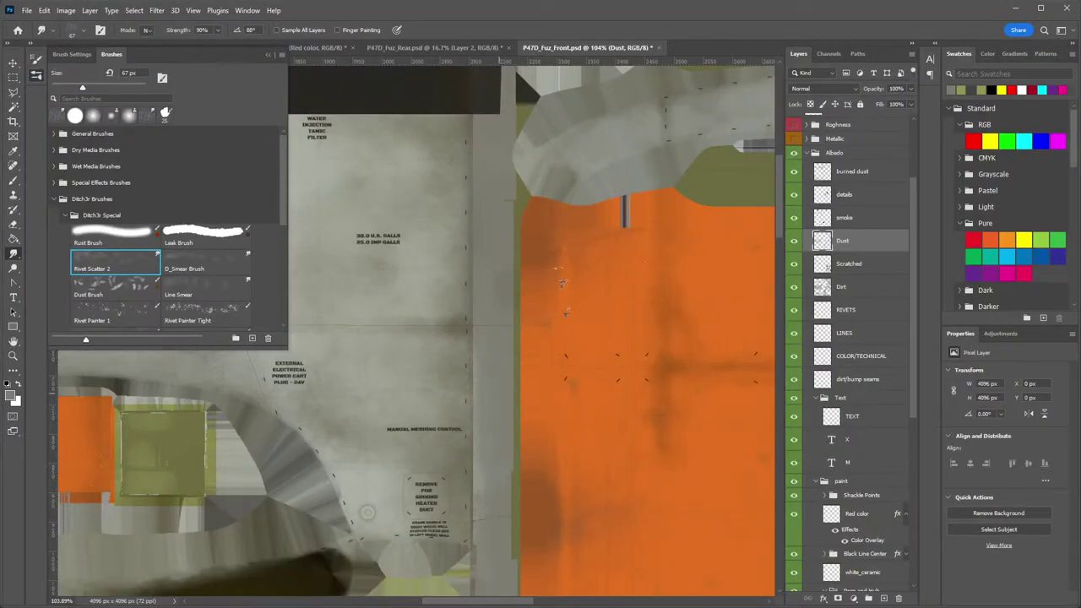
pyautogui.moveTo(498, 463); pyautogui.dragTo(506, 208)
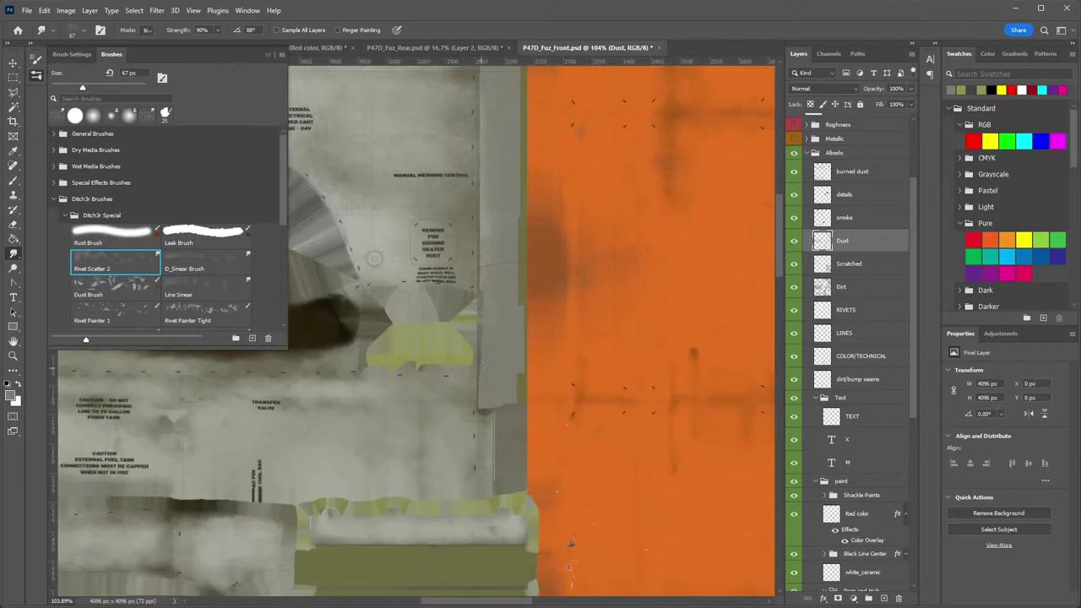
pyautogui.scroll(5, 487, 370)
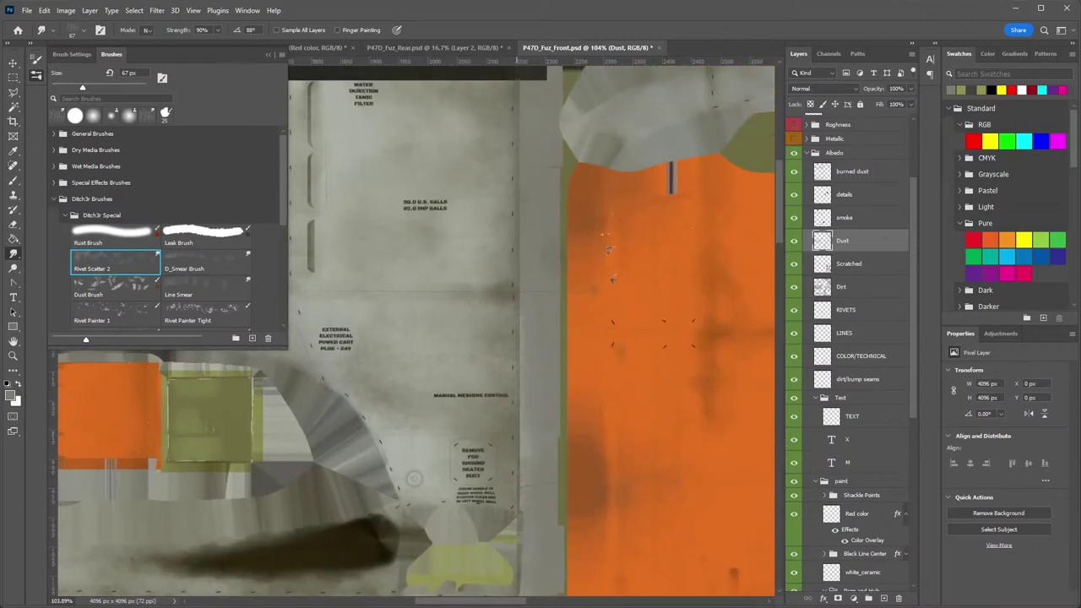
pyautogui.scroll(-5, 512, 252)
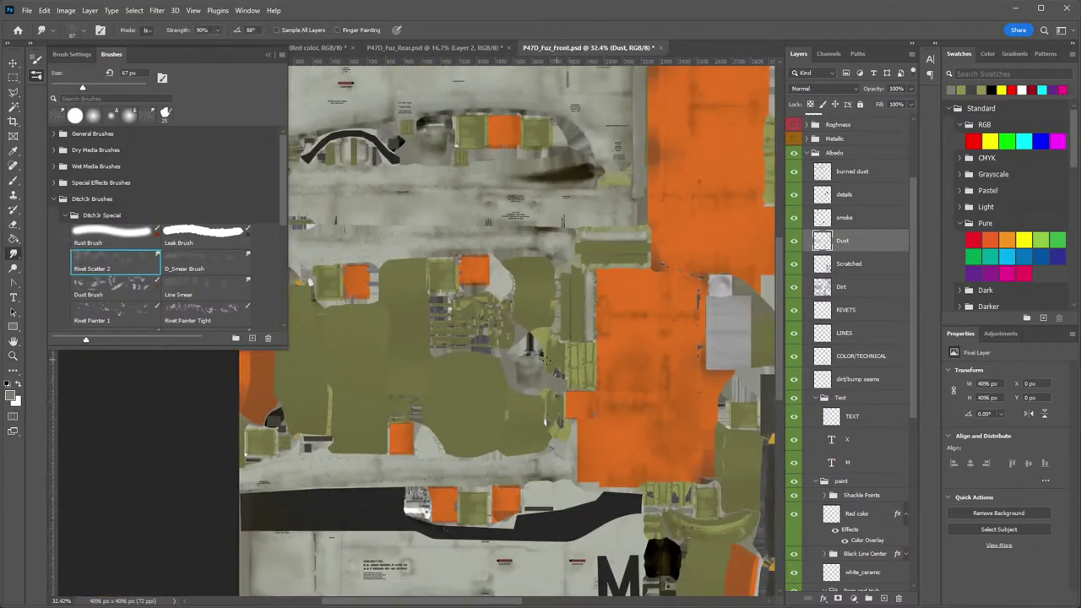
pyautogui.moveTo(430, 371); pyautogui.dragTo(631, 341)
pyautogui.moveTo(558, 68)
pyautogui.mouseDown()
pyautogui.moveTo(594, 336)
pyautogui.moveTo(584, 32)
pyautogui.mouseUp()
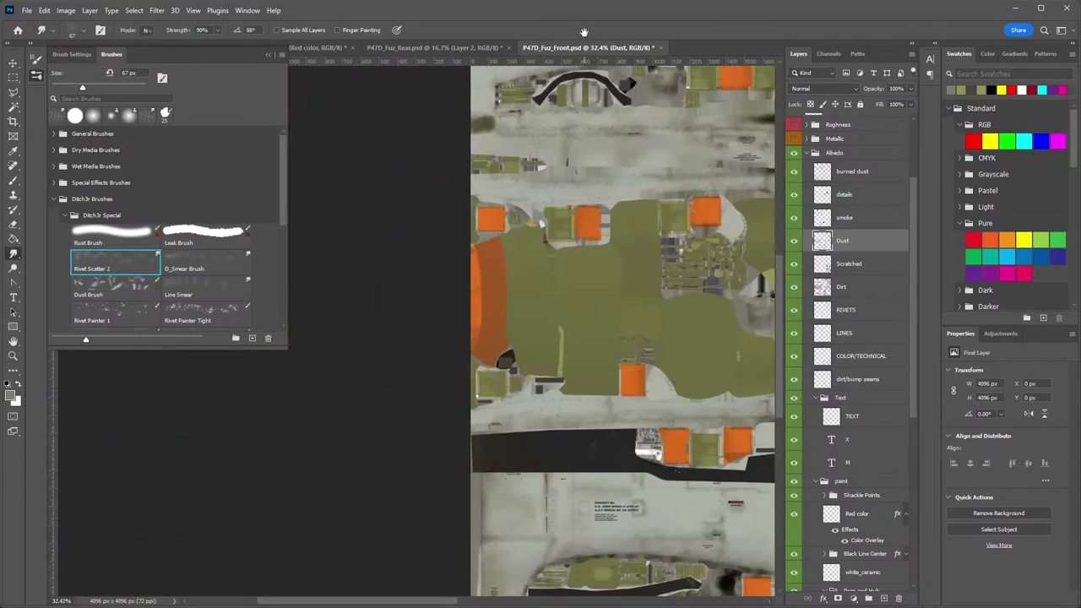
pyautogui.press('z')
pyautogui.moveTo(481, 241)
pyautogui.mouseDown()
pyautogui.moveTo(538, 285)
pyautogui.moveTo(506, 279)
pyautogui.mouseUp()
pyautogui.moveTo(551, 390); pyautogui.dragTo(482, 101)
pyautogui.moveTo(569, 507)
pyautogui.mouseDown()
pyautogui.moveTo(530, 258)
pyautogui.moveTo(561, 341)
pyautogui.mouseUp()
pyautogui.scroll(4, 461, 265)
pyautogui.press('b')
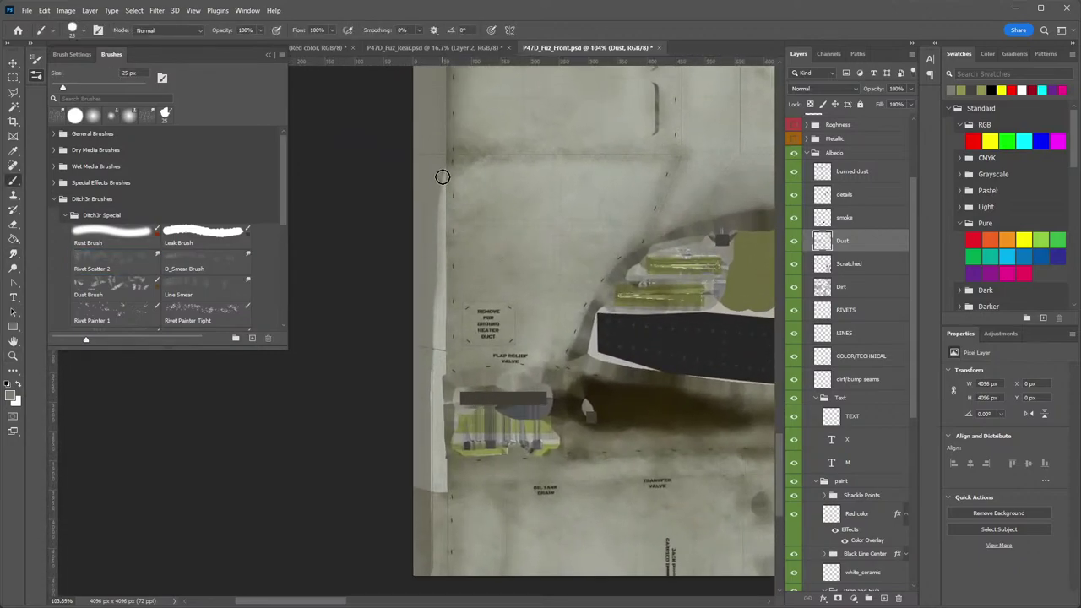
pyautogui.moveTo(439, 169)
pyautogui.mouseDown()
pyautogui.moveTo(429, 442)
pyautogui.moveTo(443, 487)
pyautogui.moveTo(429, 394)
pyautogui.mouseUp()
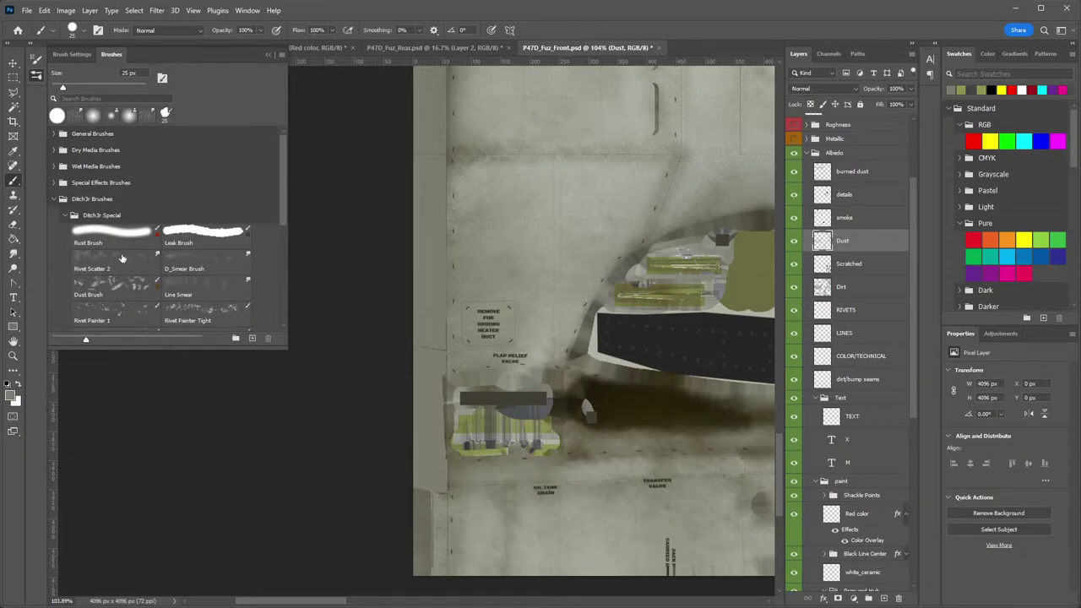
# Smudge the painted strip at the template's left edge with the 67 px Rivet Scatter 2 brush.
pyautogui.click(100, 258)
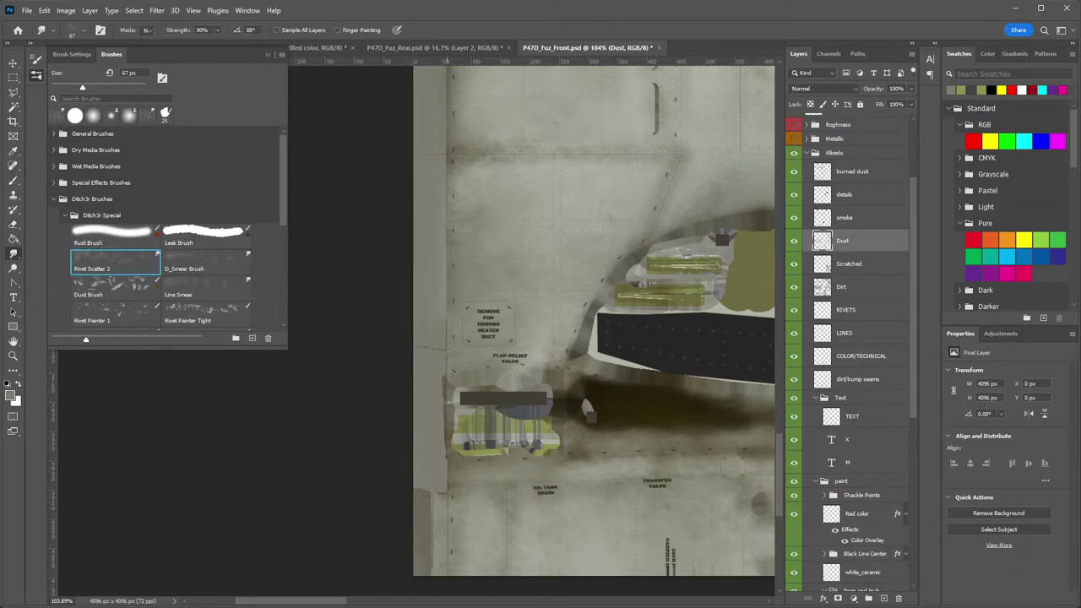
pyautogui.moveTo(437, 411); pyautogui.dragTo(440, 312)
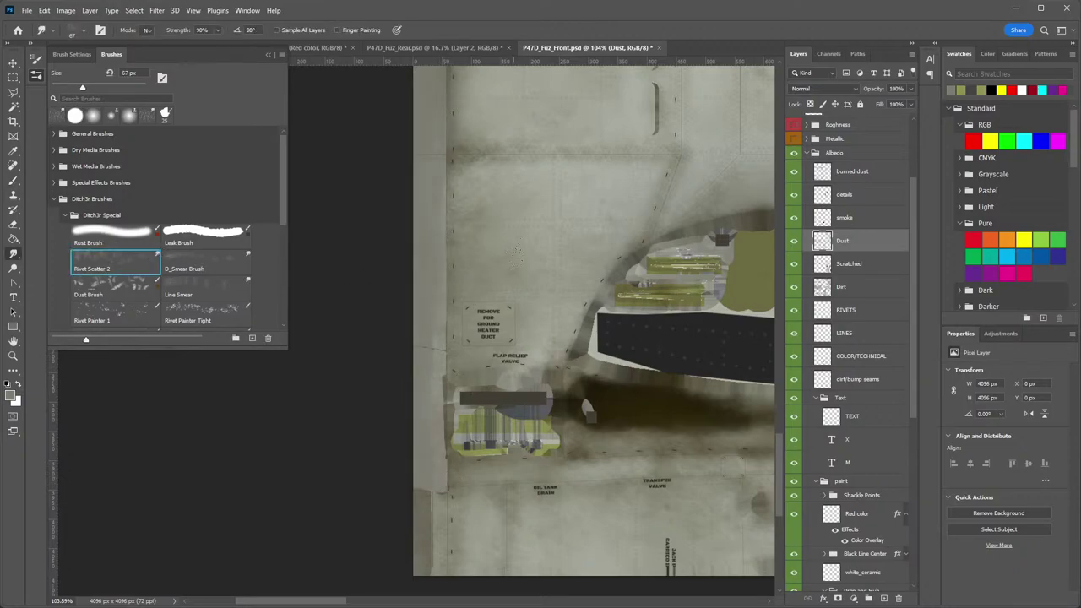
pyautogui.scroll(-4, 518, 252)
pyautogui.moveTo(544, 193); pyautogui.dragTo(490, 324)
# Save a copy of P47D_Fuz_Front in DDS - NVIDIA Texture Tools Exporter format to The Big D livery folder.
pyautogui.click(27, 10)
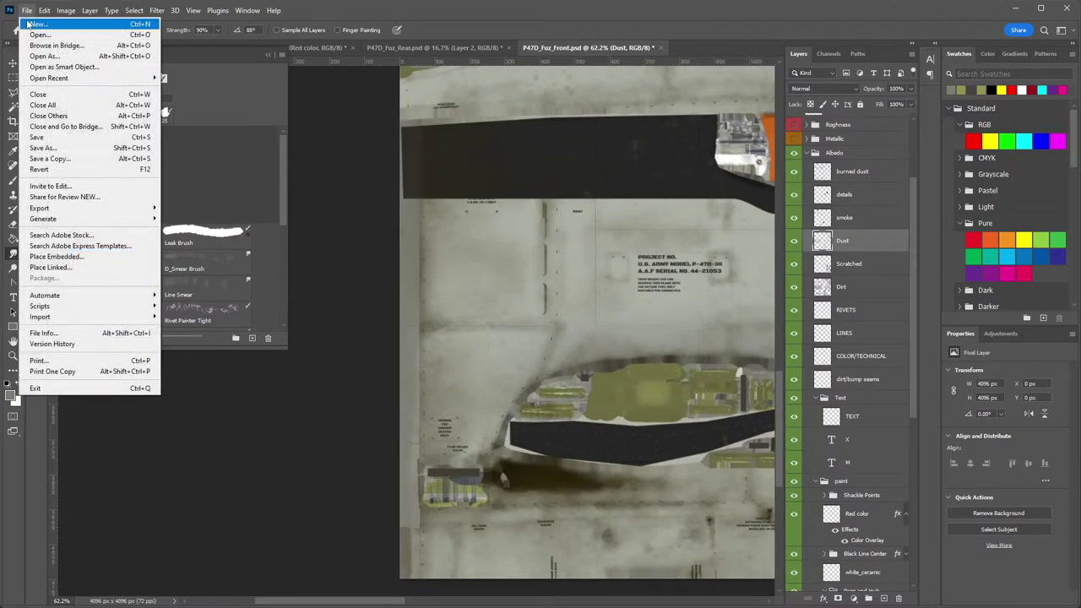
pyautogui.click(51, 157)
pyautogui.click(129, 361)
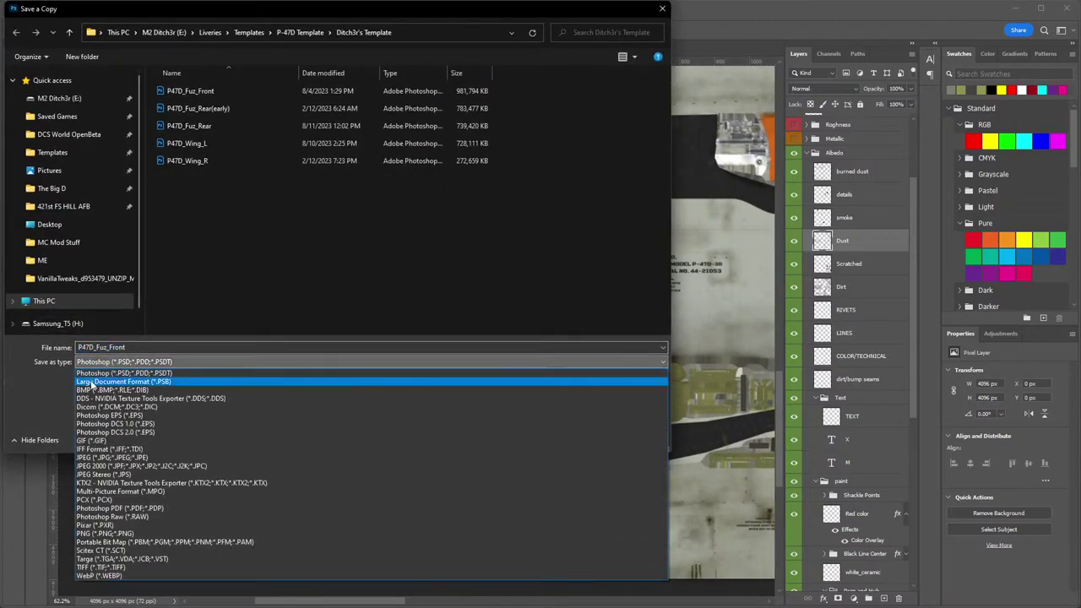
pyautogui.click(127, 378)
pyautogui.click(51, 189)
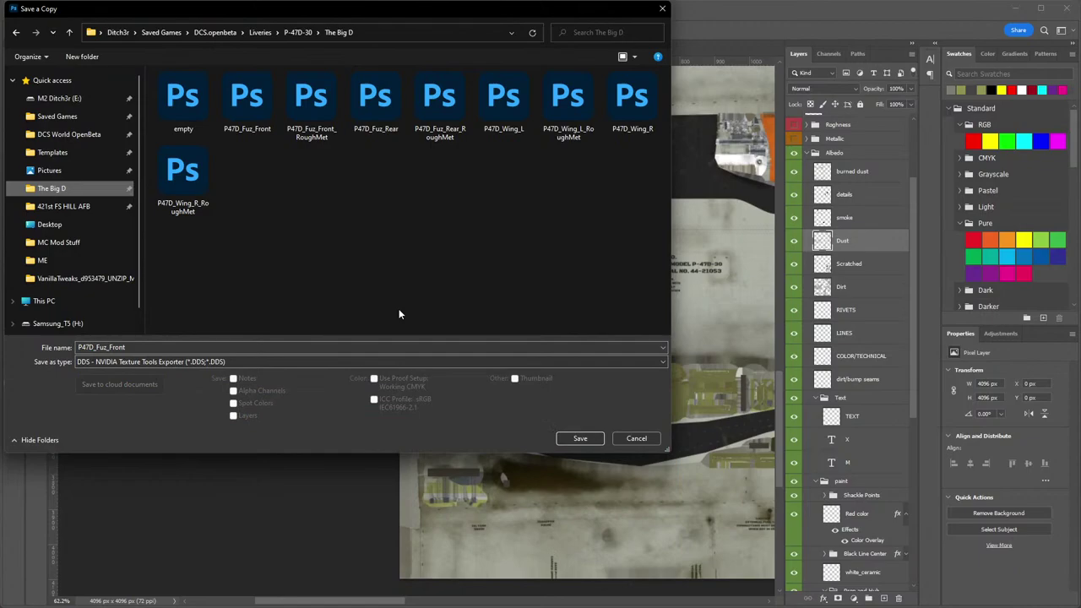
# Export the front fuselage texture as a DDS copy named P47D_Fuz_Front in The Big D livery folder.
pyautogui.click(575, 439)
pyautogui.click(997, 398)
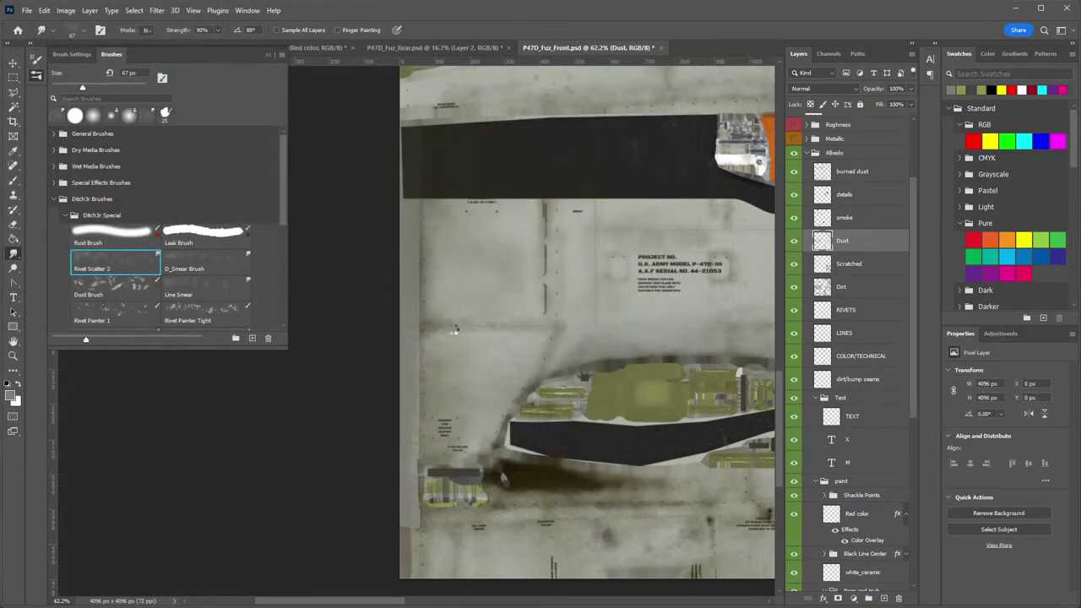
pyautogui.click(717, 524)
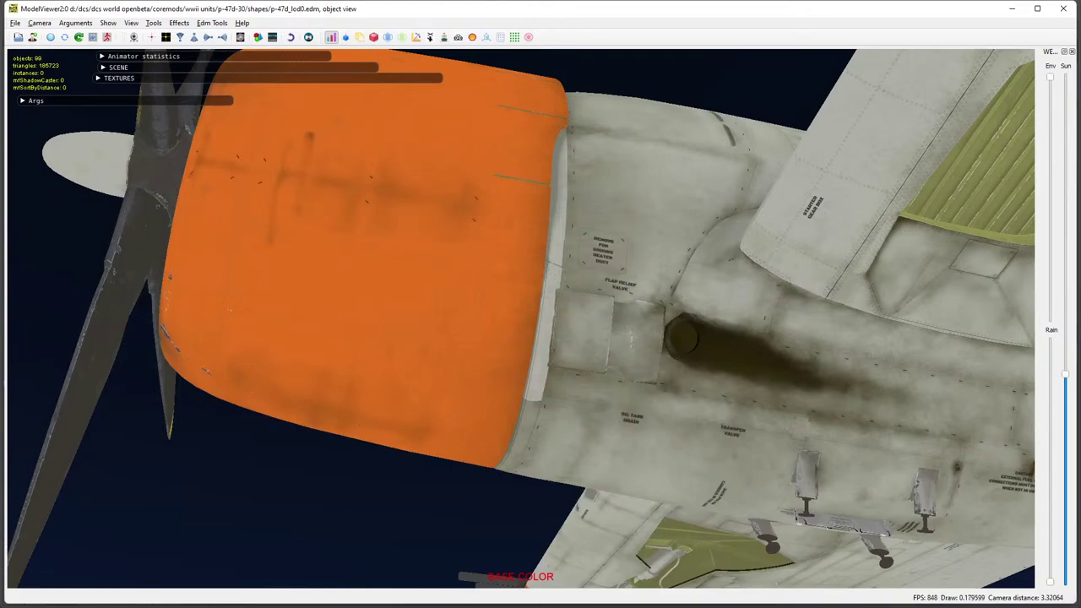
# In ModelViewer2.0, change from the base colour display to the fully shaded view and examine the aircraft's nose, fuselage and wings.
pyautogui.hotkey('alt', 'Tab')
pyautogui.click(51, 39)
pyautogui.moveTo(642, 279); pyautogui.dragTo(337, 358)
pyautogui.scroll(-5, 501, 427)
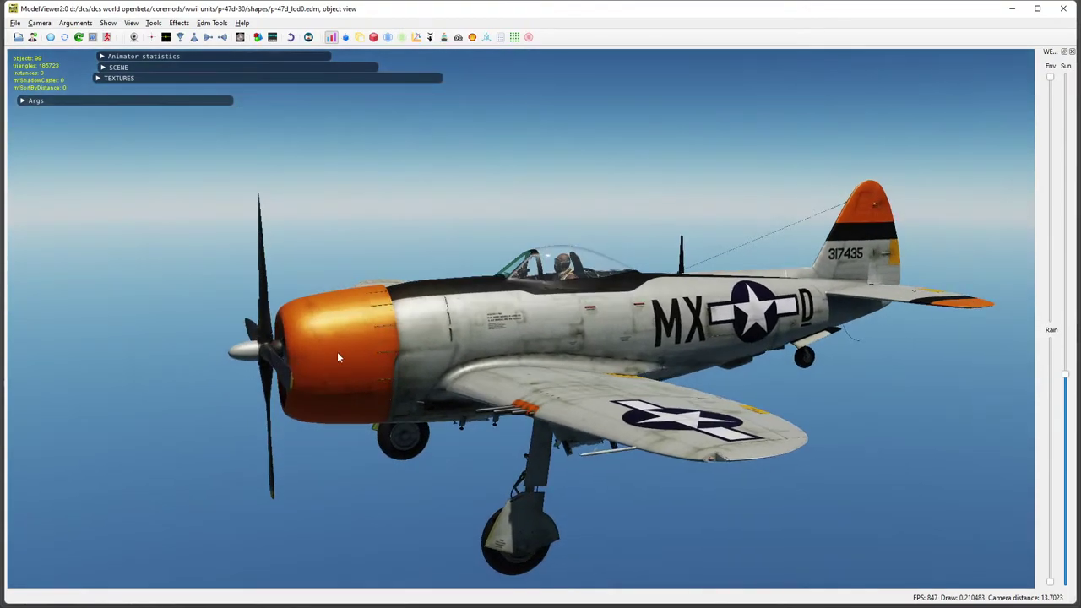
pyautogui.moveTo(513, 325); pyautogui.dragTo(434, 328)
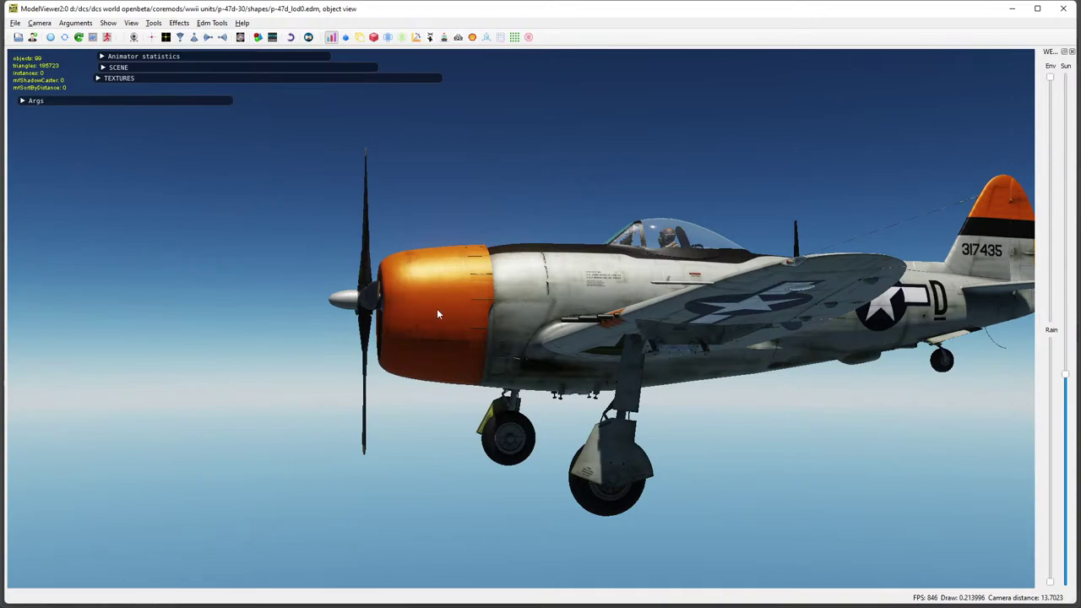
pyautogui.scroll(-3, 454, 357)
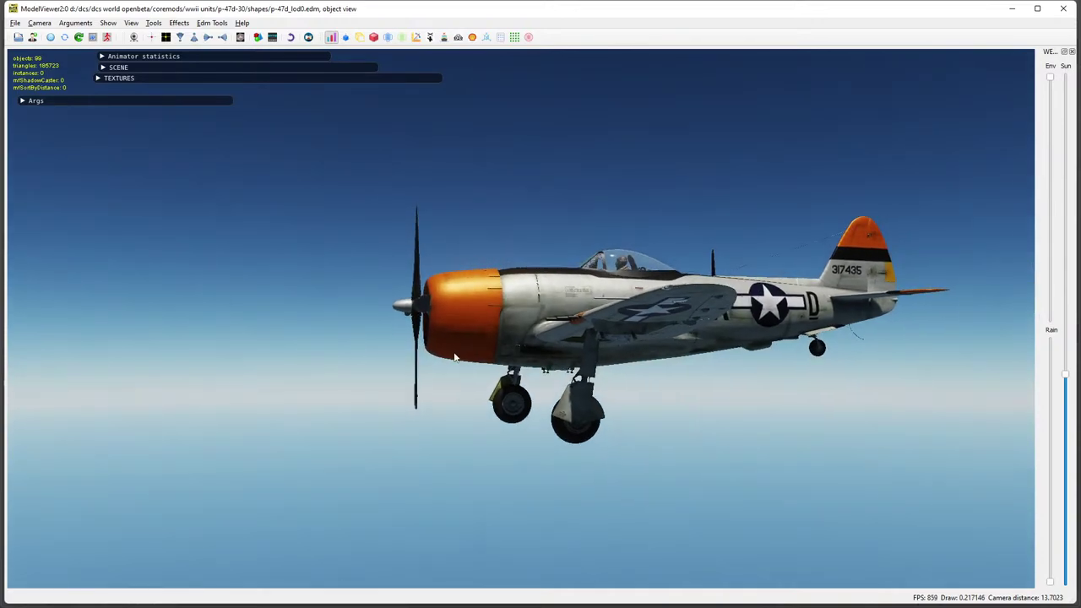
pyautogui.scroll(5, 465, 304)
pyautogui.moveTo(469, 269); pyautogui.dragTo(482, 312)
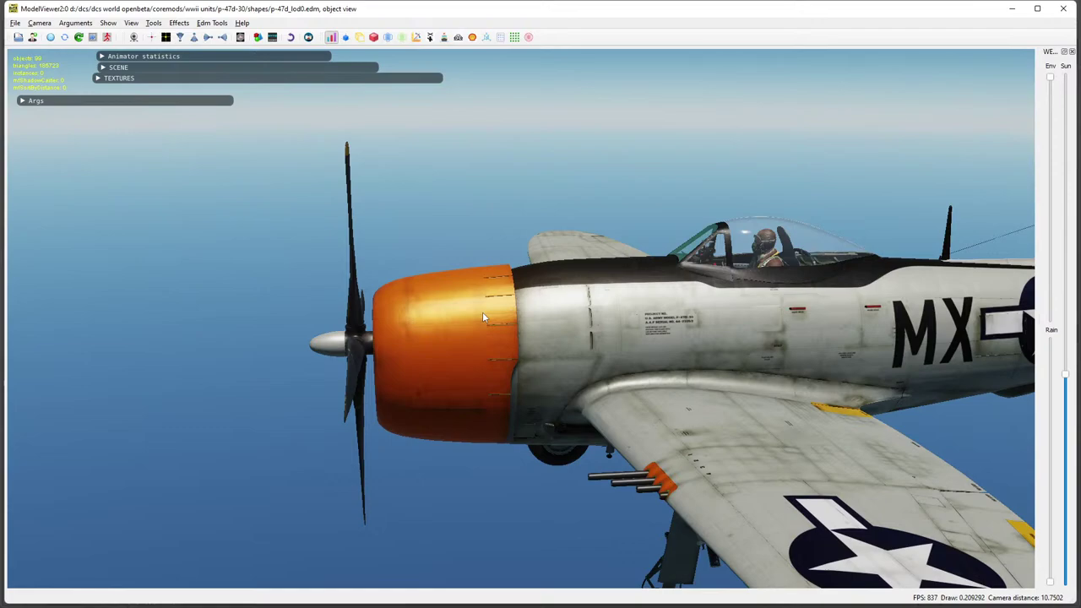
# Open the liveries tool clear of the nose and preview the 1st brazilian, 61st_fs_1944, 61st_fs_8th_af_hvz and 61st_fs_d_day liveries.
pyautogui.press('l')
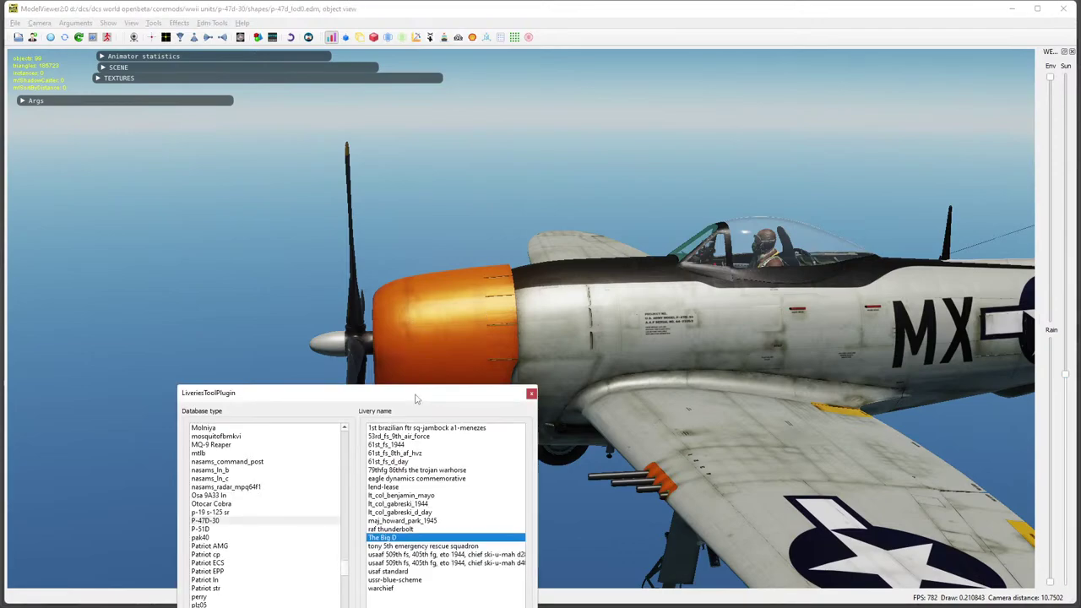
pyautogui.moveTo(415, 397); pyautogui.dragTo(260, 201)
pyautogui.press('Home')
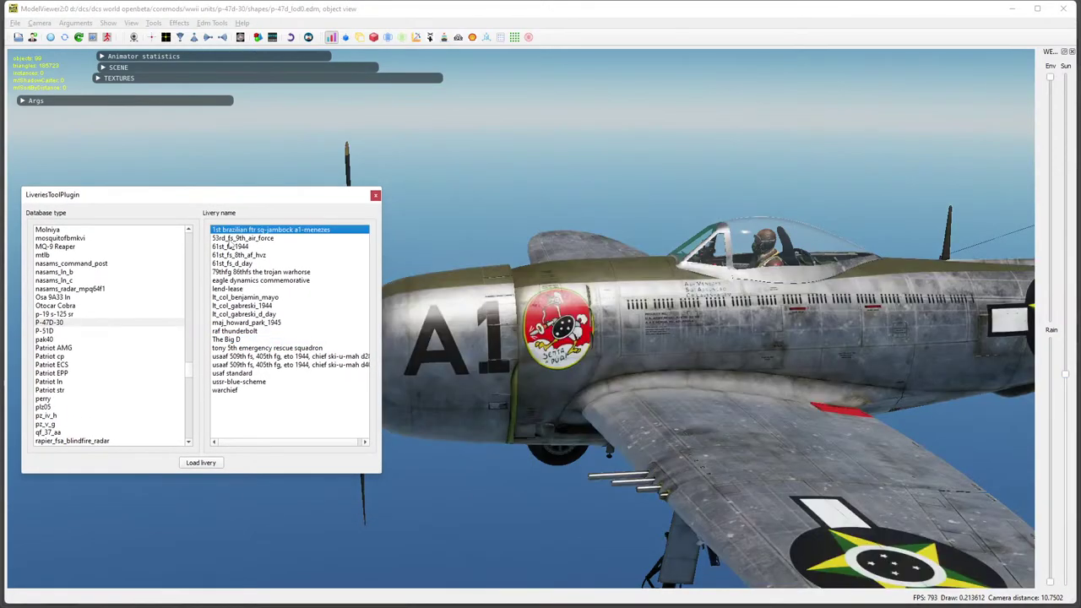
pyautogui.click(225, 247)
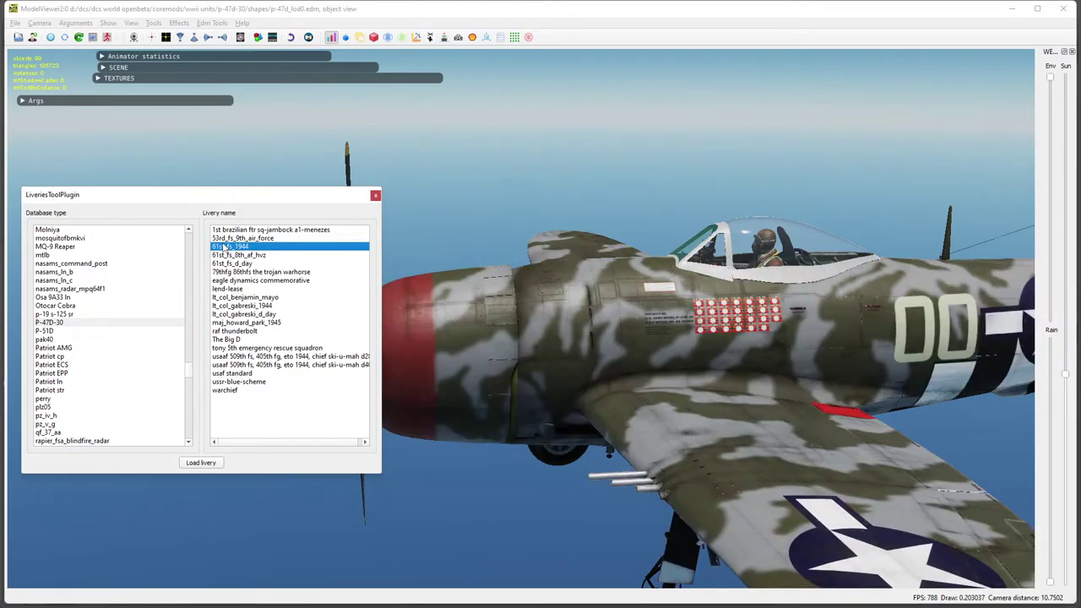
pyautogui.click(232, 255)
pyautogui.click(232, 263)
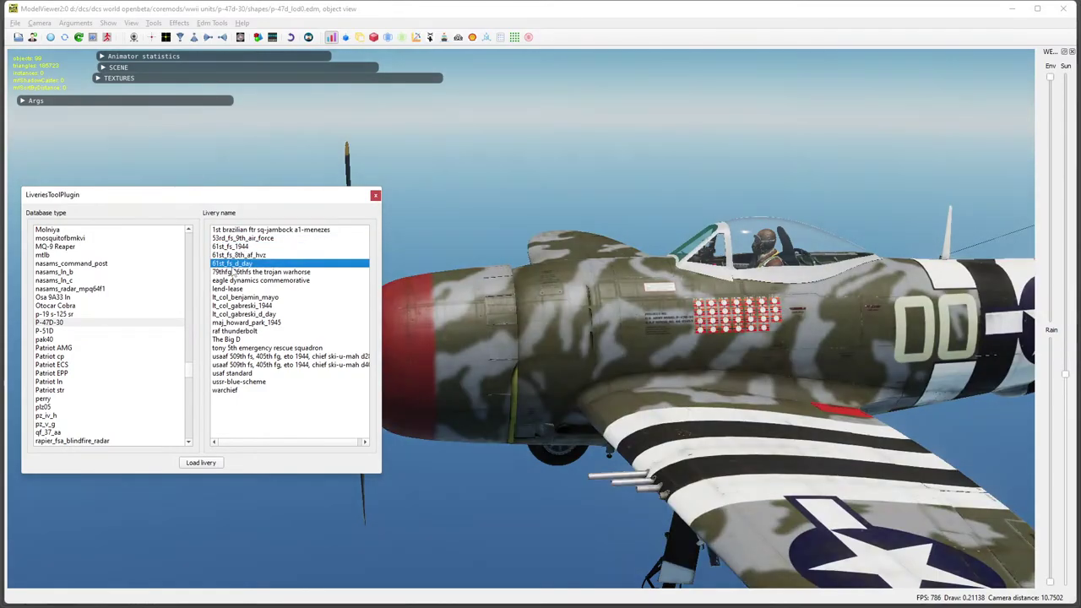
# Preview the P-47D-30 liveries from 79thfg 86thfs the trojan warhorse to lt_col_benjamin_mayo and examine the last one's fuselage and wing.
pyautogui.click(239, 280)
pyautogui.click(238, 272)
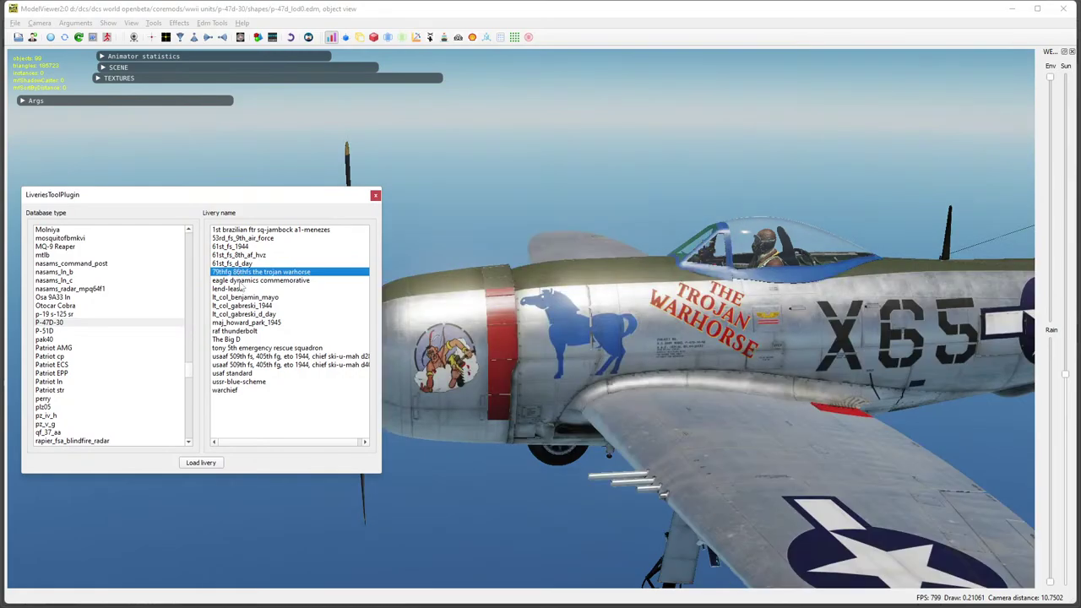
pyautogui.click(241, 282)
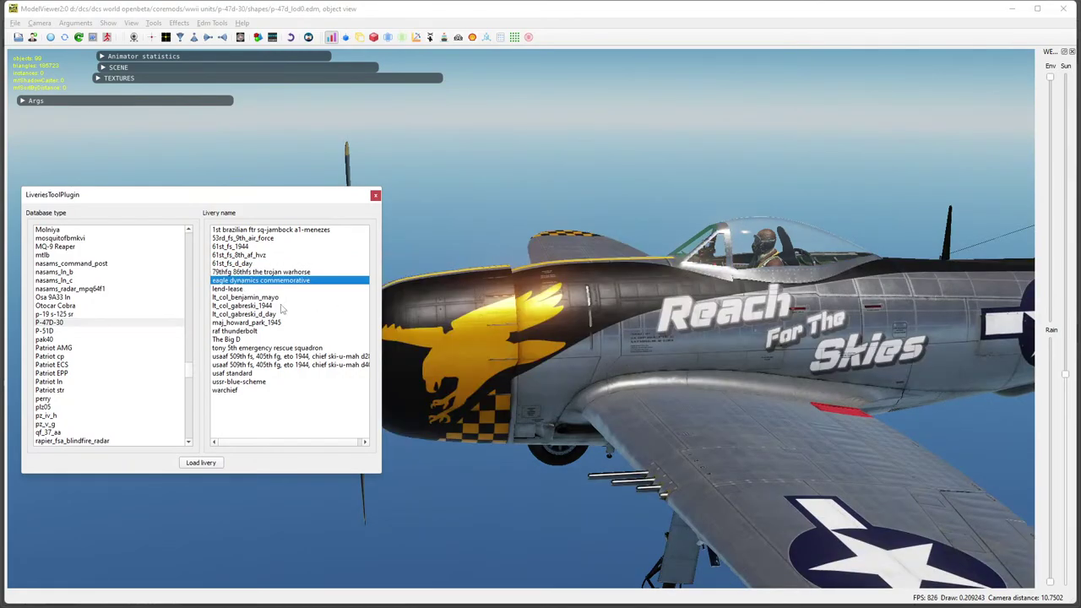
pyautogui.click(237, 289)
pyautogui.click(240, 298)
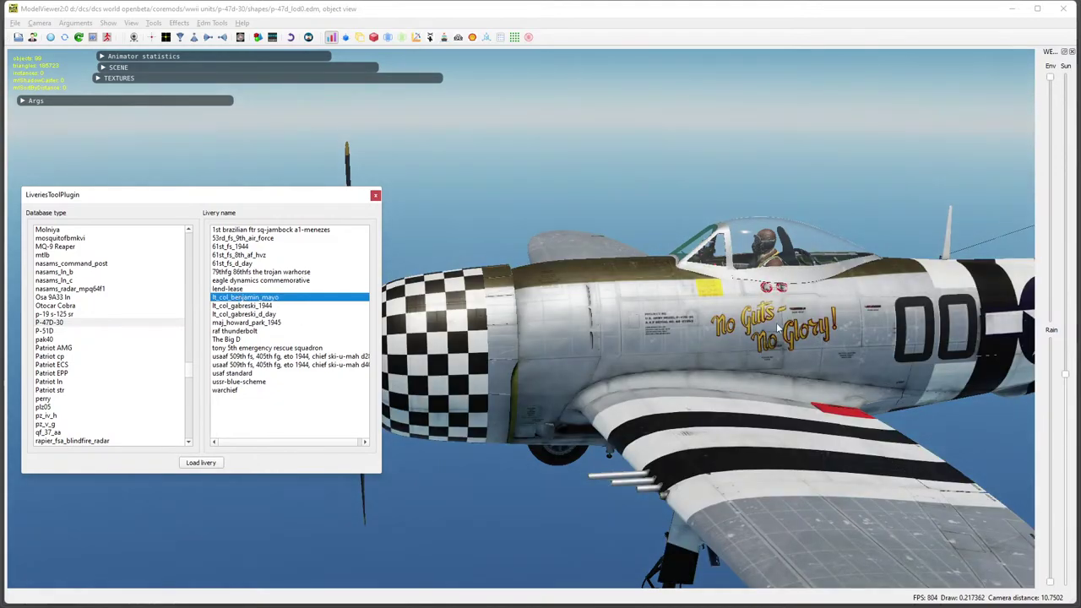
pyautogui.moveTo(778, 328); pyautogui.dragTo(712, 348)
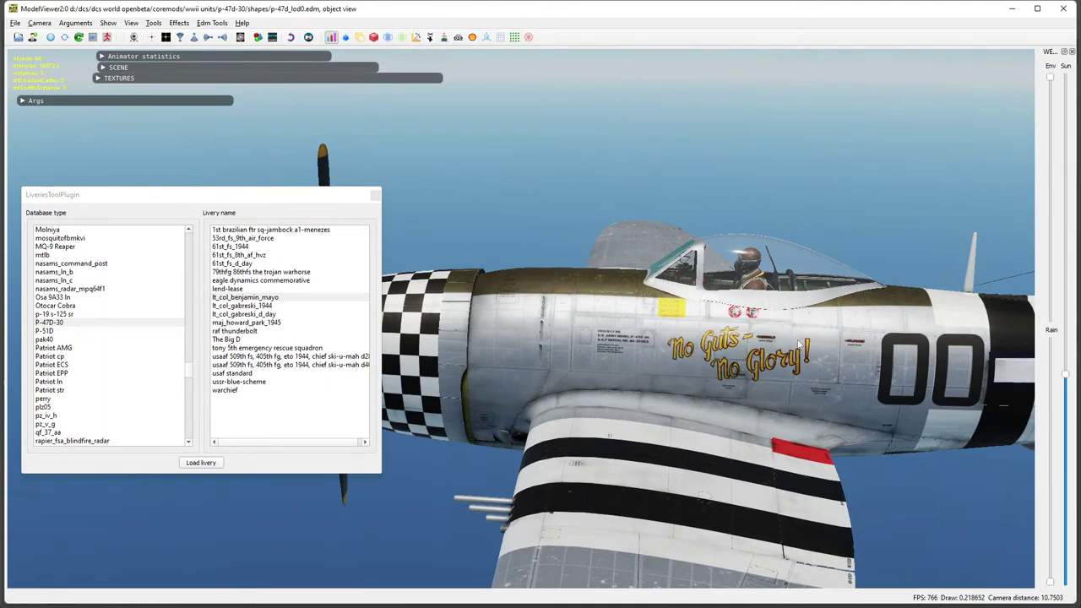
pyautogui.moveTo(571, 368); pyautogui.dragTo(576, 325)
pyautogui.moveTo(675, 352); pyautogui.dragTo(712, 336)
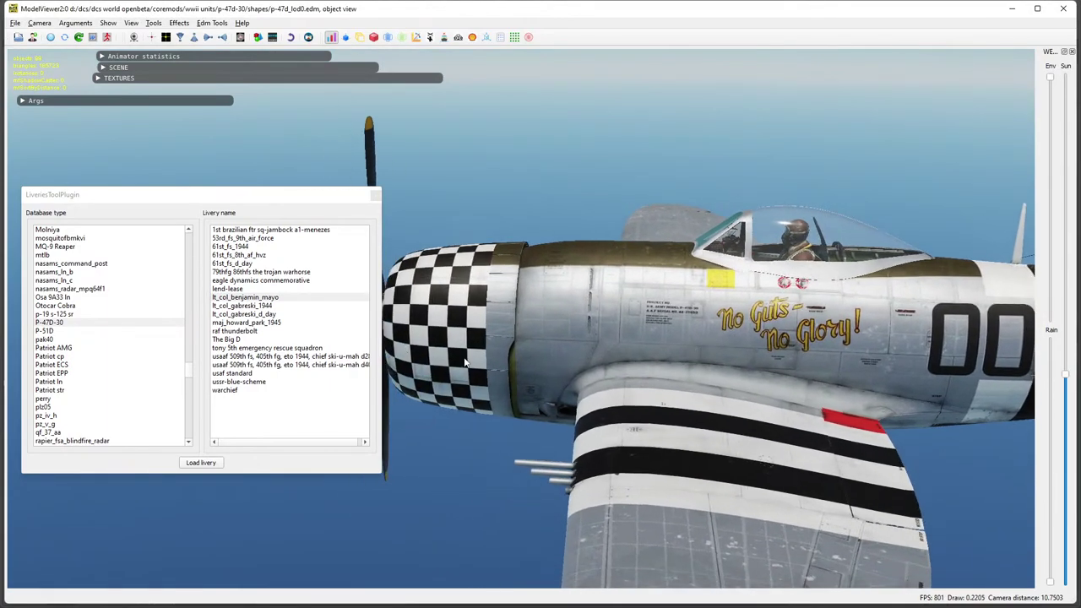
# Preview the two lt_col_gabreski liveries and maj_howard_park_1945, and examine the last one's full nose section.
pyautogui.click(239, 306)
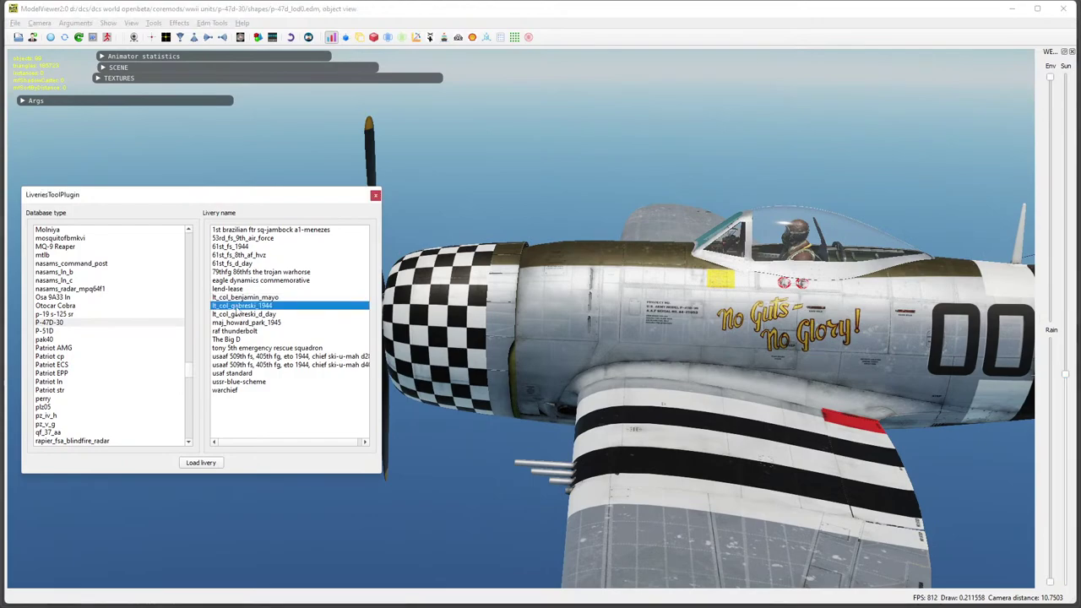
pyautogui.click(239, 314)
pyautogui.click(239, 323)
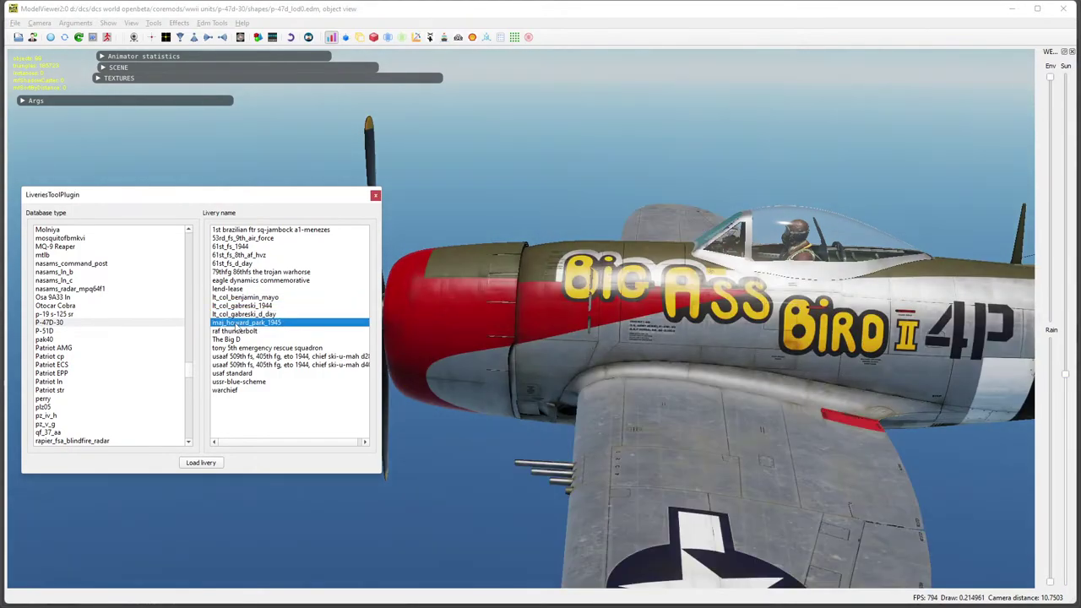
pyautogui.moveTo(400, 341); pyautogui.dragTo(692, 366)
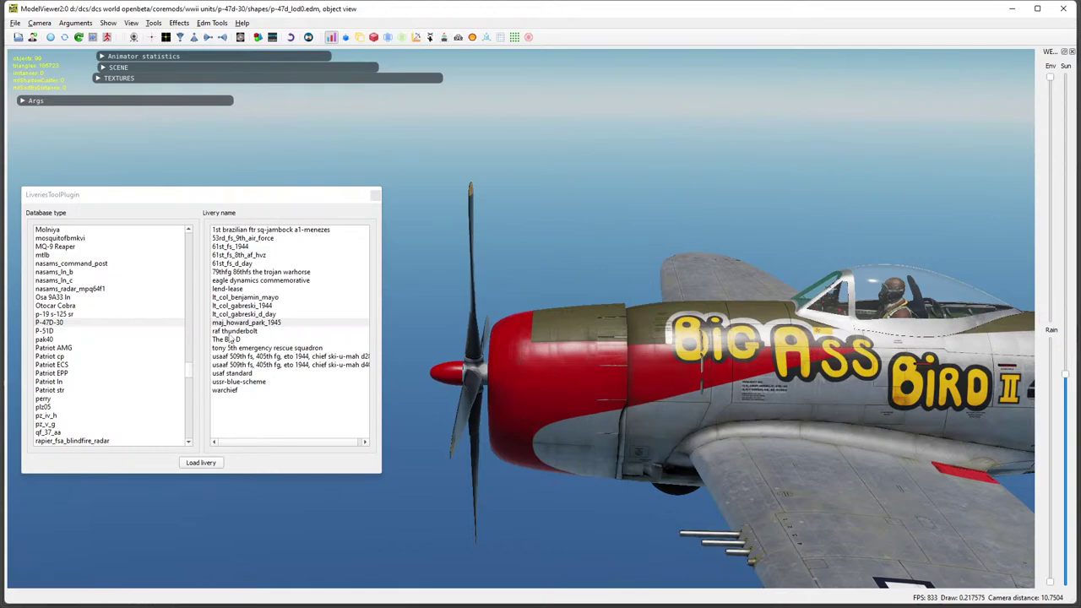
# Preview the raf thunderbolt, tony 5th emergency rescue squadron, both chief ski-u-mah, usaf standard, ussr-blue-scheme and warchief liveries.
pyautogui.click(228, 332)
pyautogui.click(229, 349)
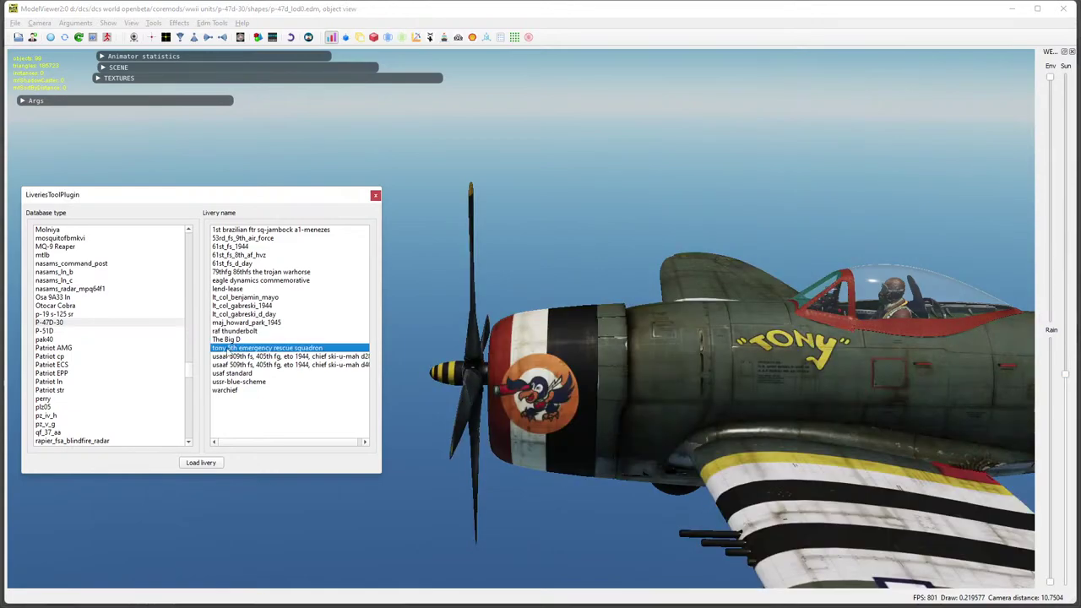
pyautogui.click(227, 357)
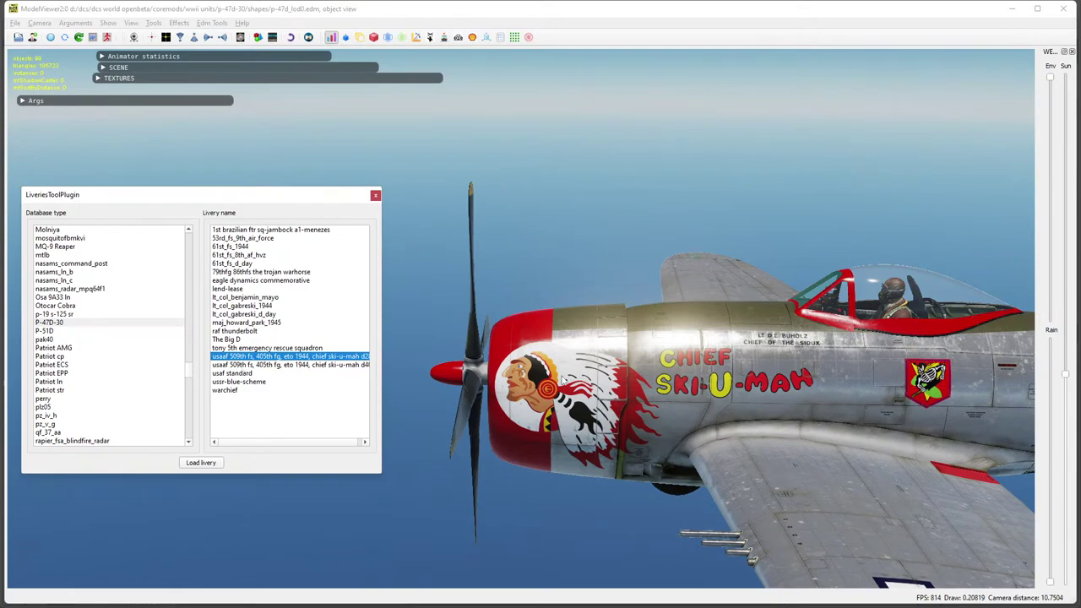
pyautogui.click(296, 366)
pyautogui.click(238, 373)
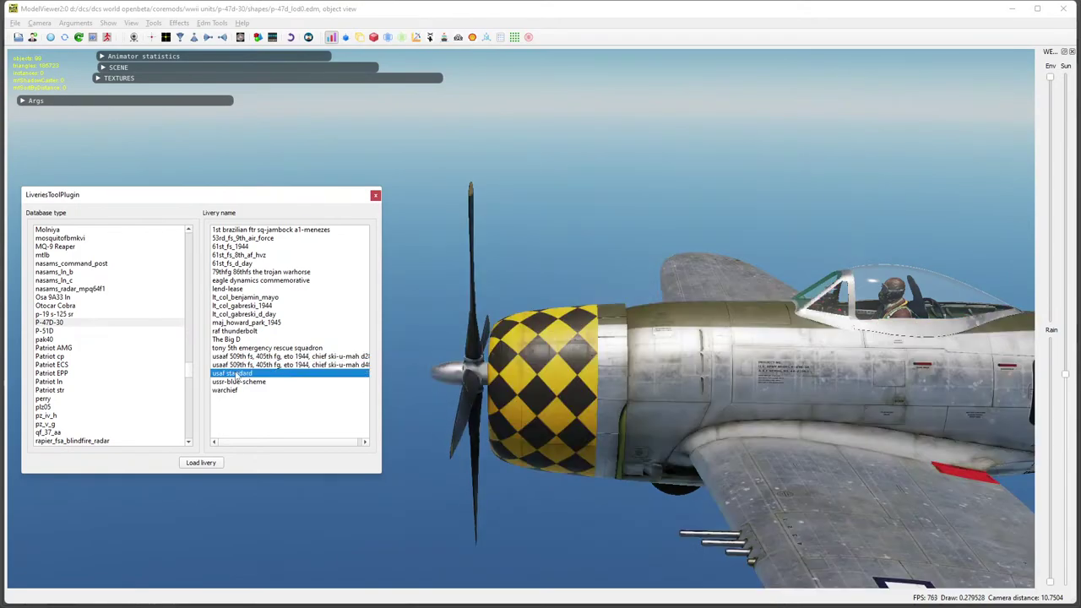
pyautogui.click(242, 382)
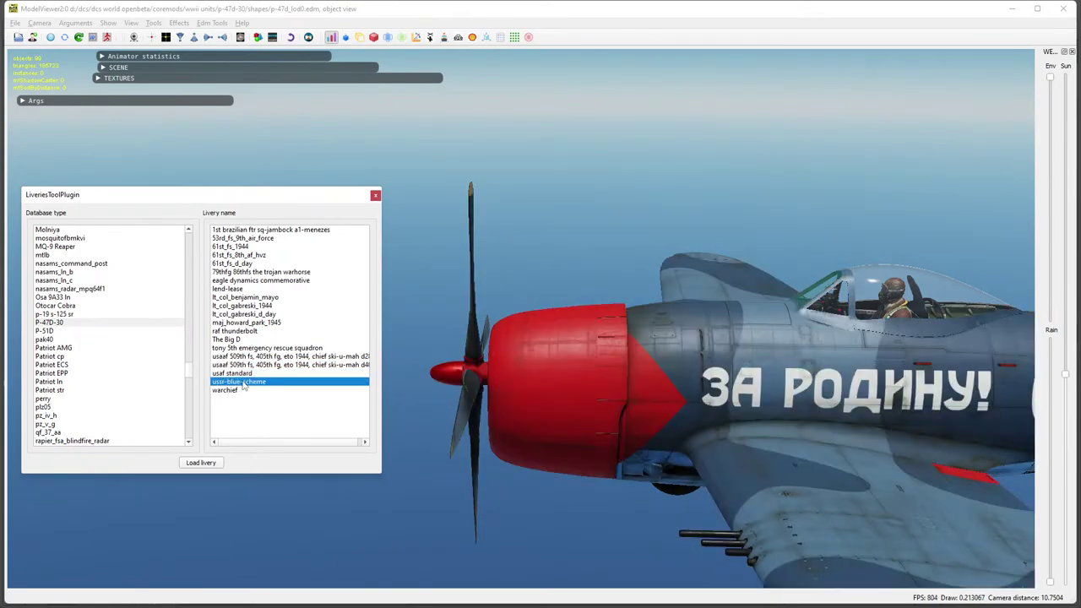
pyautogui.click(238, 390)
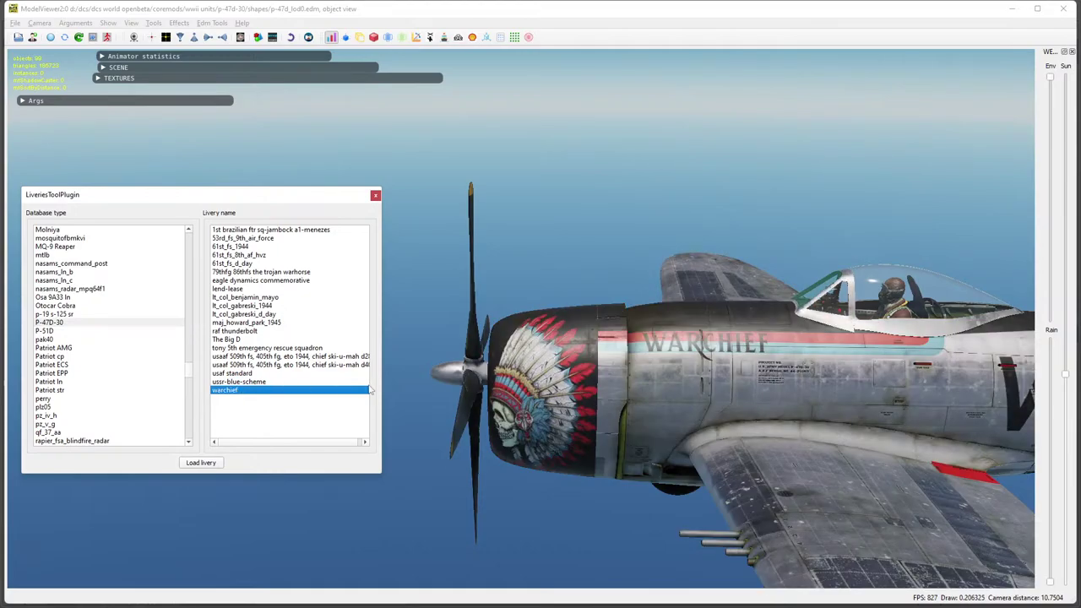
# Load The Big D and compare its fuselage finish with the first chief ski-u-mah, raf thunderbolt and maj_howard_park_1945 liveries.
pyautogui.click(217, 339)
pyautogui.moveTo(673, 365); pyautogui.dragTo(605, 395)
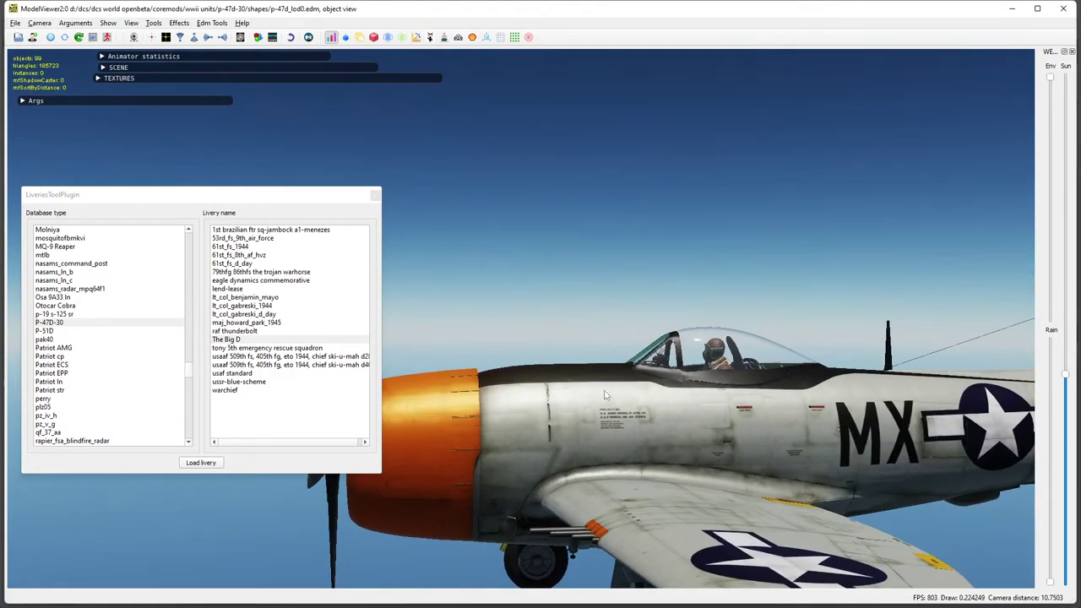
pyautogui.click(237, 357)
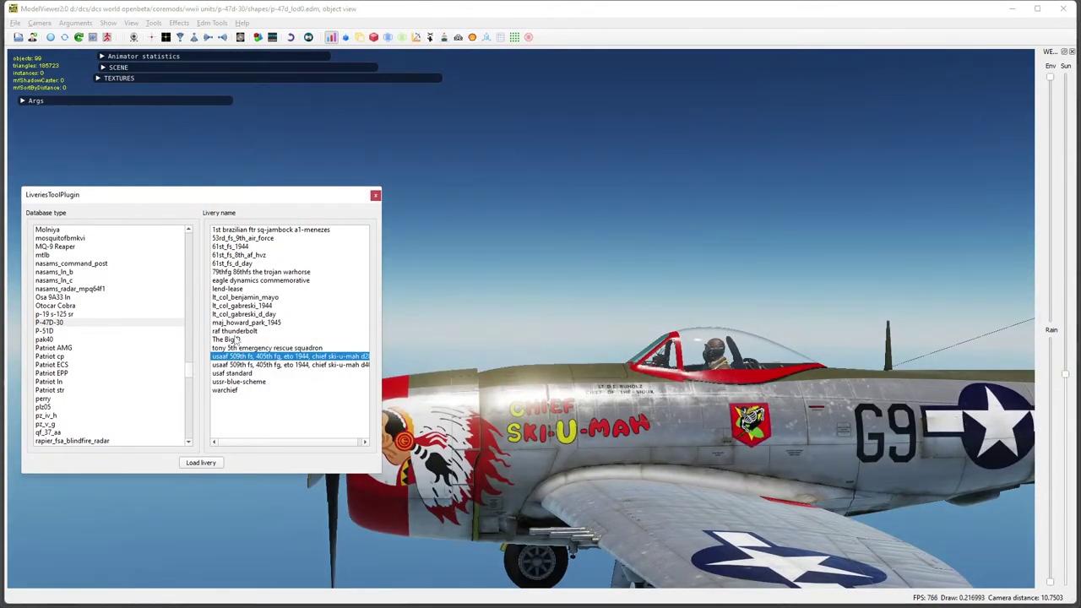
pyautogui.click(237, 331)
pyautogui.click(239, 323)
pyautogui.moveTo(591, 406); pyautogui.dragTo(512, 417)
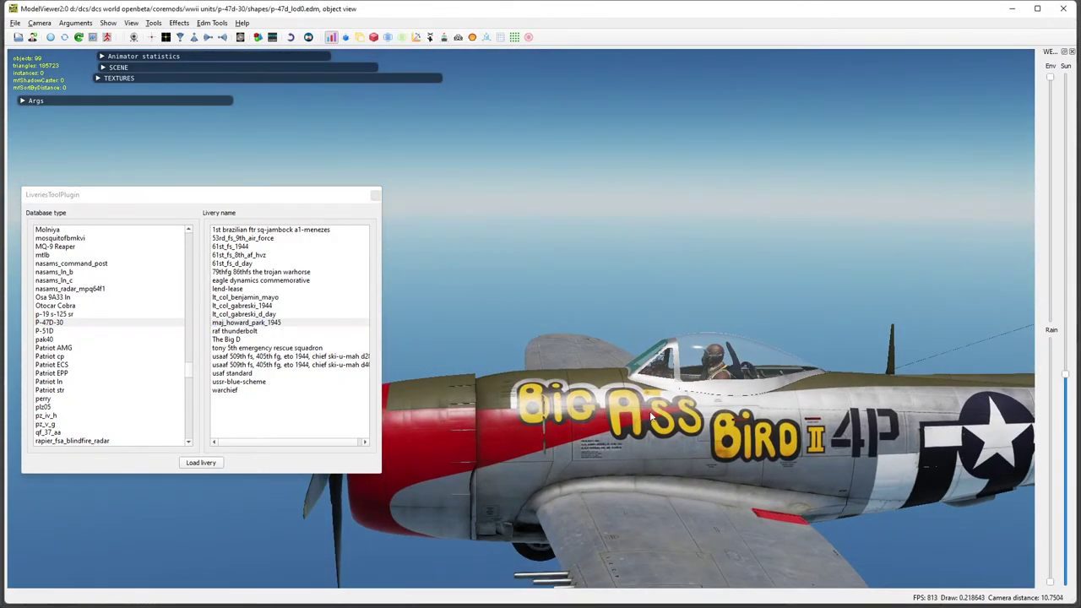
# Alternate The Big D with the first chief ski-u-mah livery, and compare against tony 5th emergency rescue squadron and maj_howard_park_1945.
pyautogui.click(227, 340)
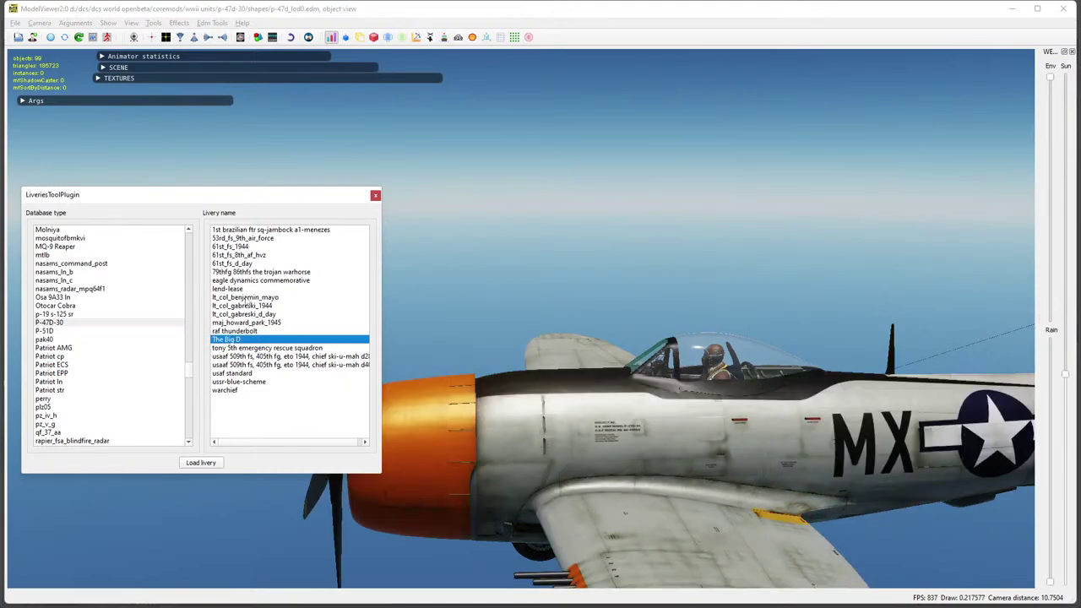
pyautogui.click(236, 357)
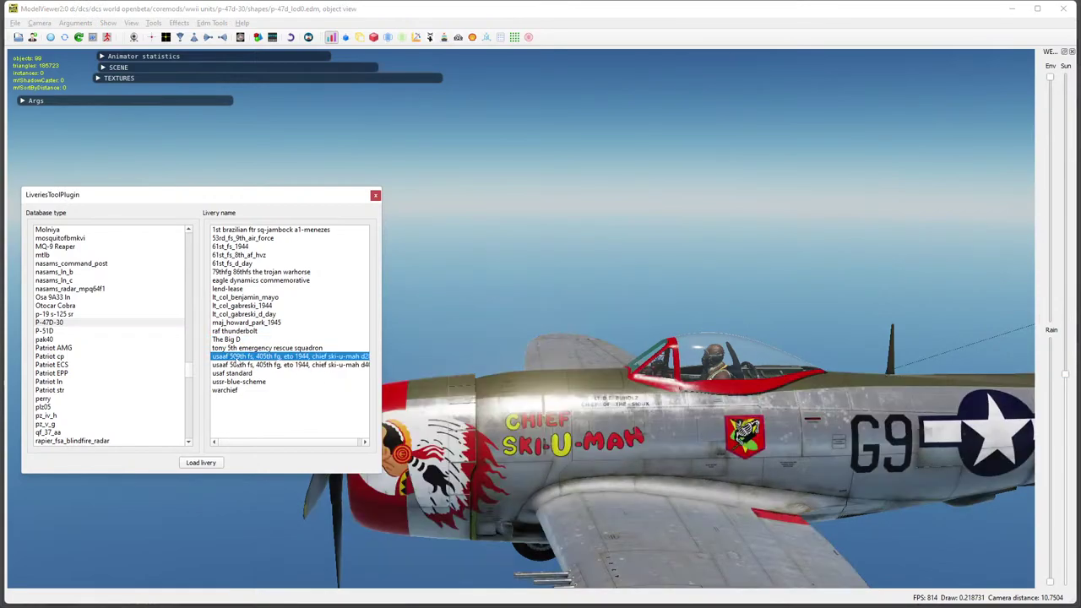
pyautogui.click(237, 340)
pyautogui.click(230, 348)
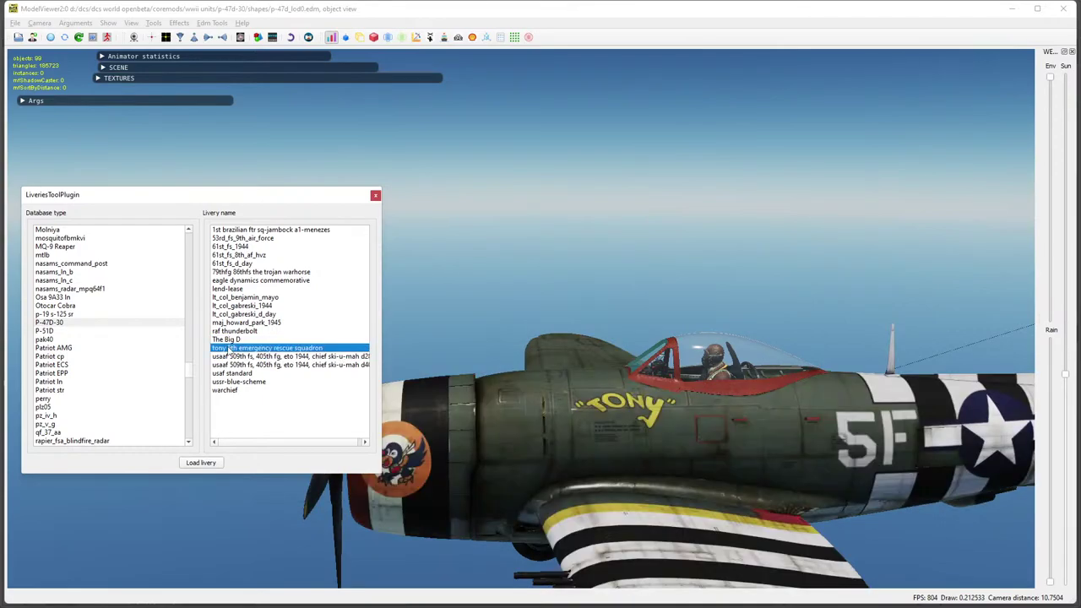
pyautogui.click(225, 326)
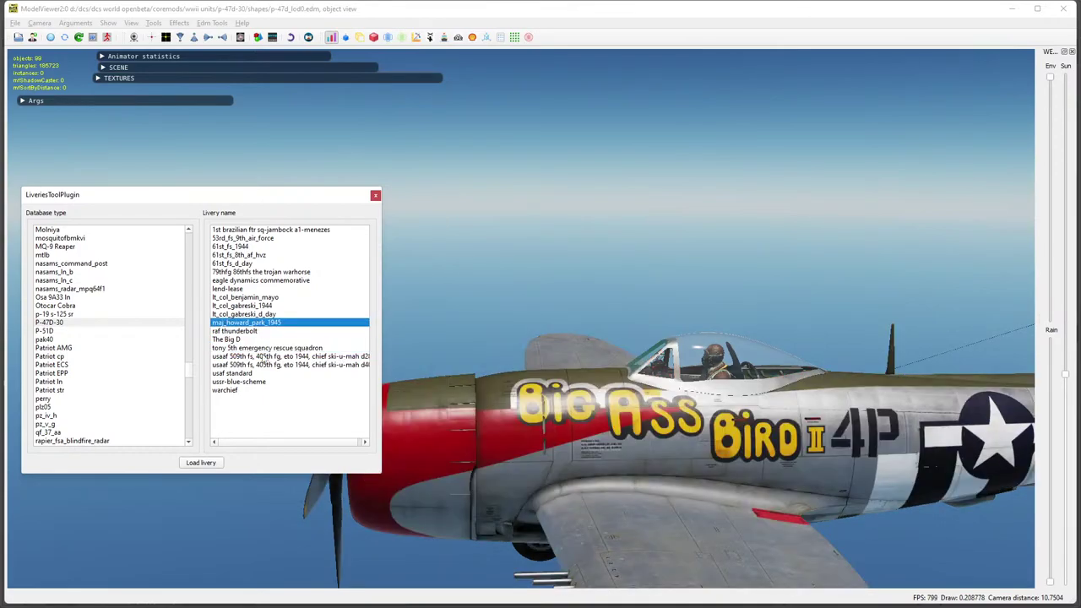
# Examine the stencil text and panel weathering on the maj_howard_park_1945 fuselage up close, and load usaf standard for comparison.
pyautogui.moveTo(588, 452); pyautogui.dragTo(603, 404)
pyautogui.scroll(5, 591, 365)
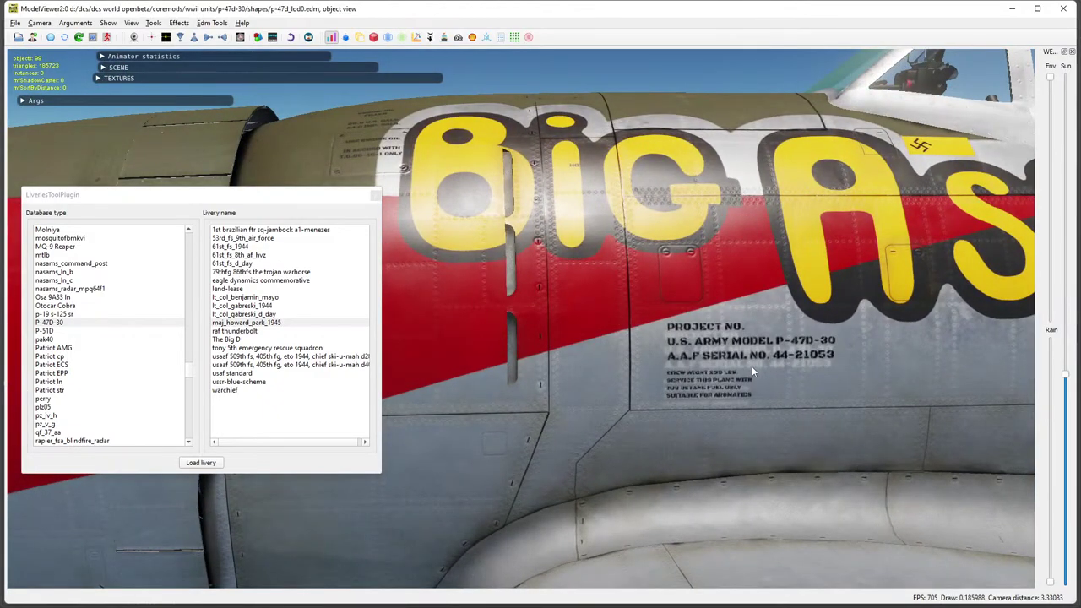
pyautogui.press('r')
pyautogui.press('r')
pyautogui.scroll(-3, 708, 380)
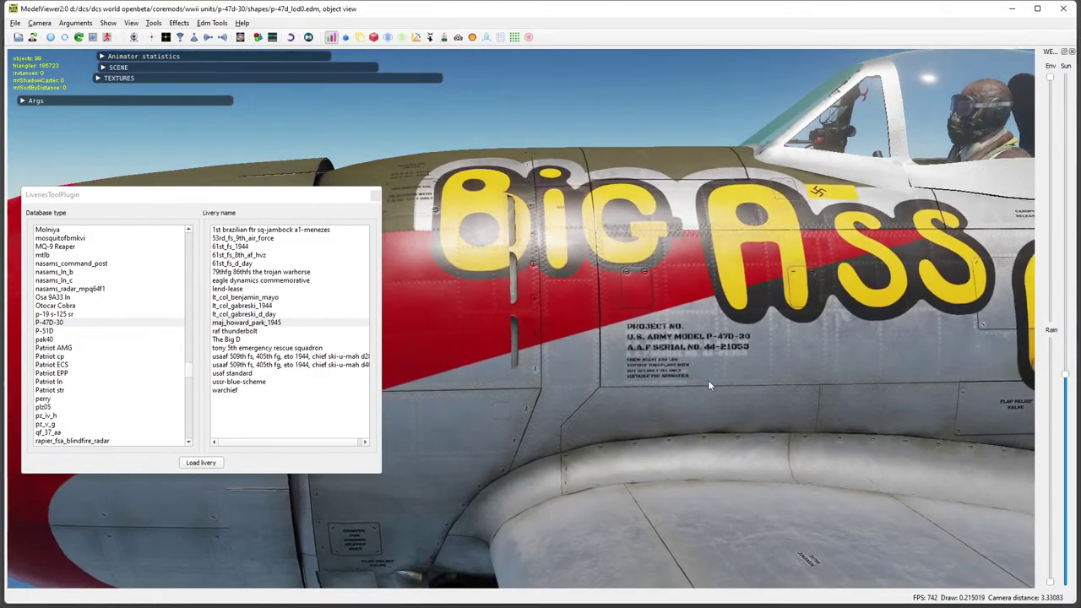
pyautogui.scroll(-4, 689, 391)
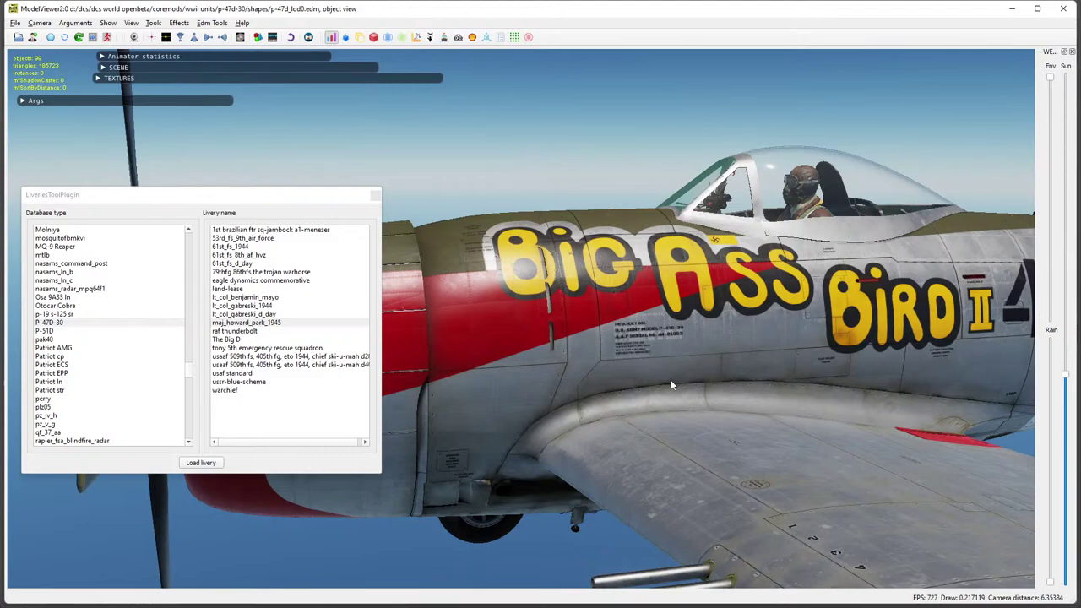
pyautogui.moveTo(642, 377); pyautogui.dragTo(634, 377)
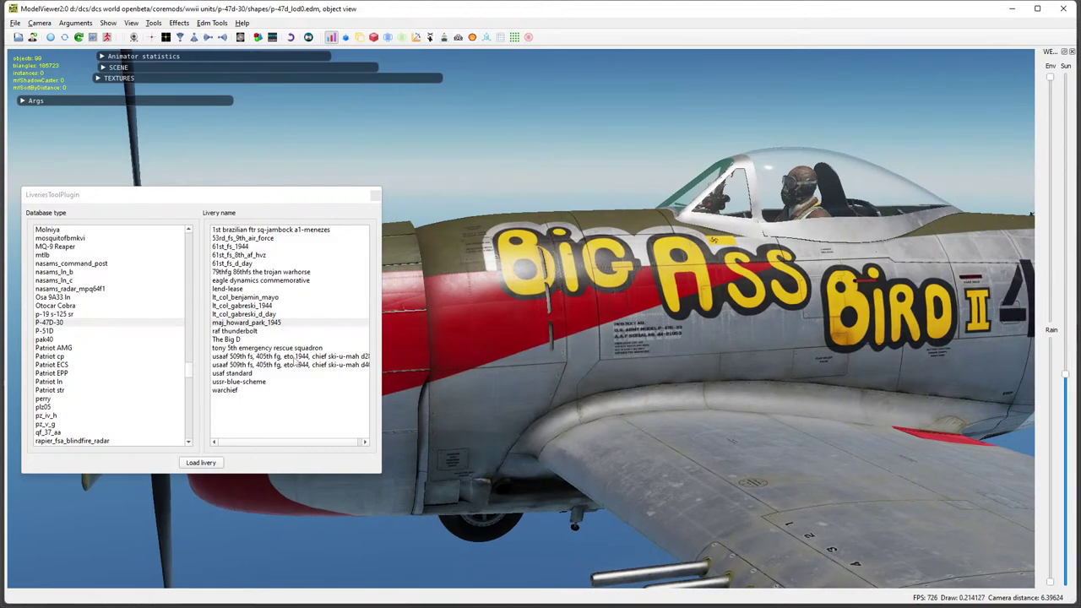
pyautogui.click(228, 374)
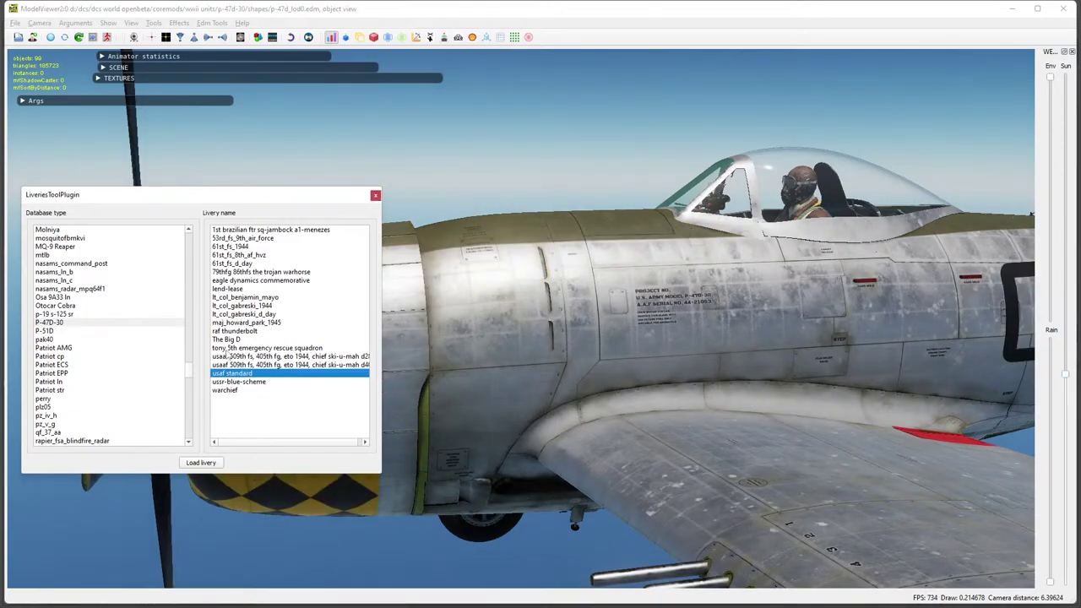
# Load The Big D livery and view its orange cowling and silver fuselage in profile.
pyautogui.click(228, 338)
pyautogui.moveTo(577, 372); pyautogui.dragTo(644, 374)
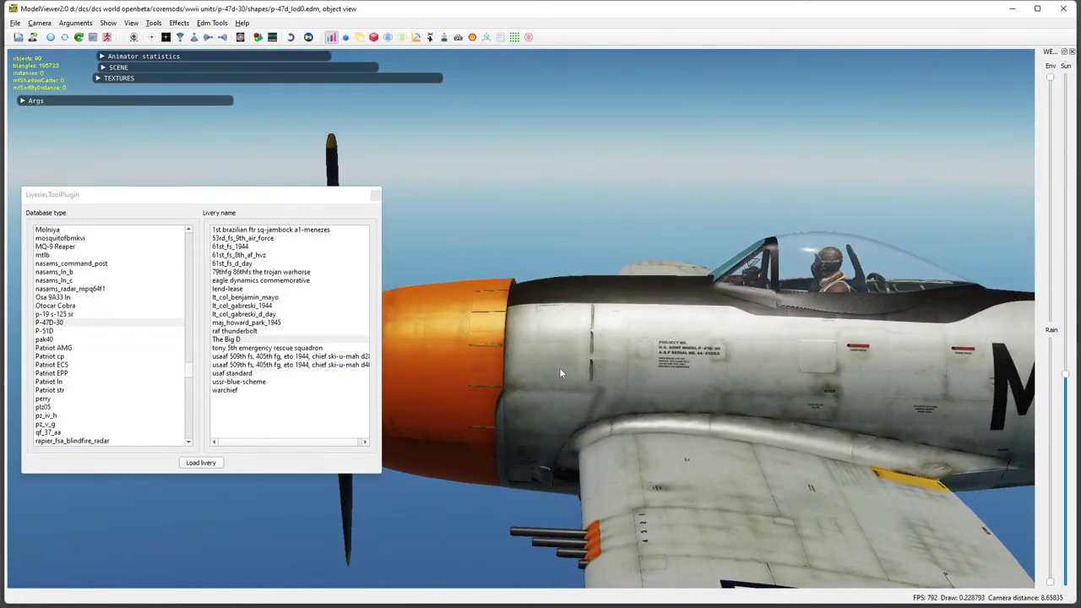
pyautogui.moveTo(671, 362); pyautogui.dragTo(647, 369)
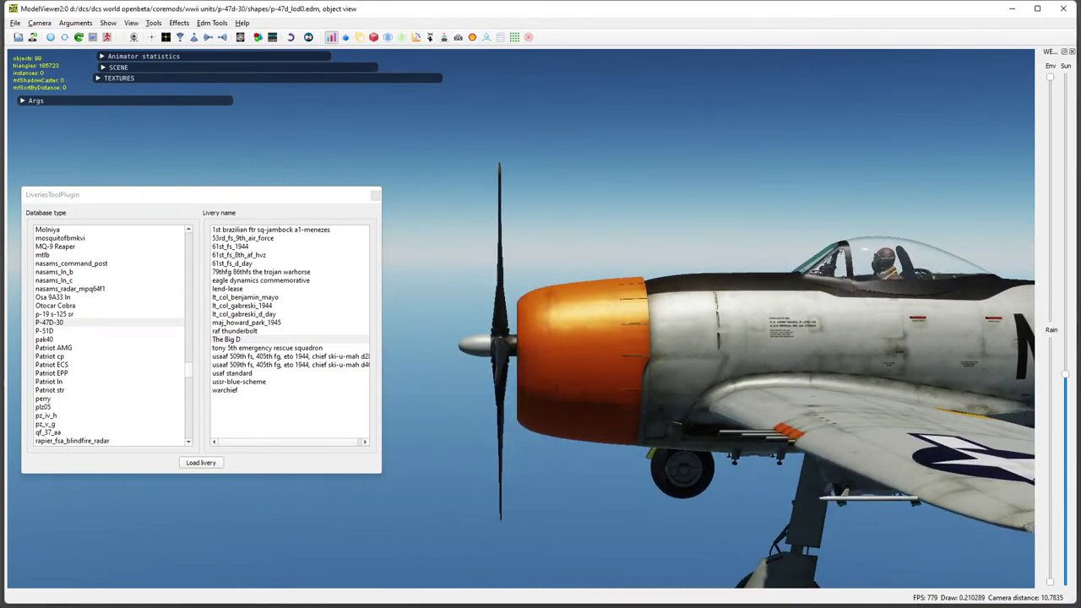
# Browse the reference images of P-47 nose art, pin-up artwork and tail markings in the photo viewer, and close it.
pyautogui.hotkey('alt', 'Tab')
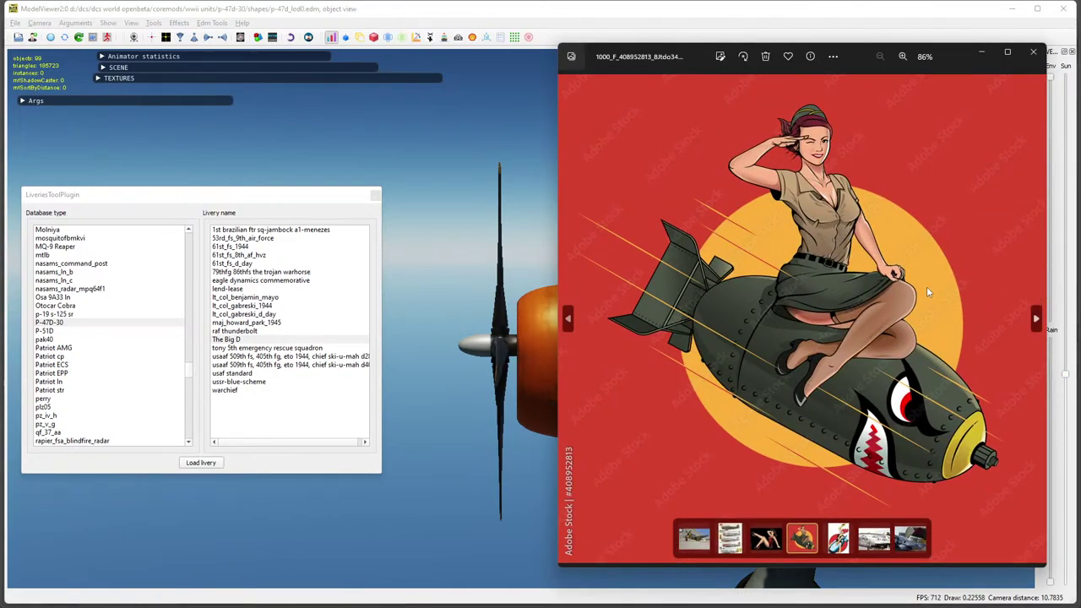
pyautogui.press('Right')
pyautogui.press('Right')
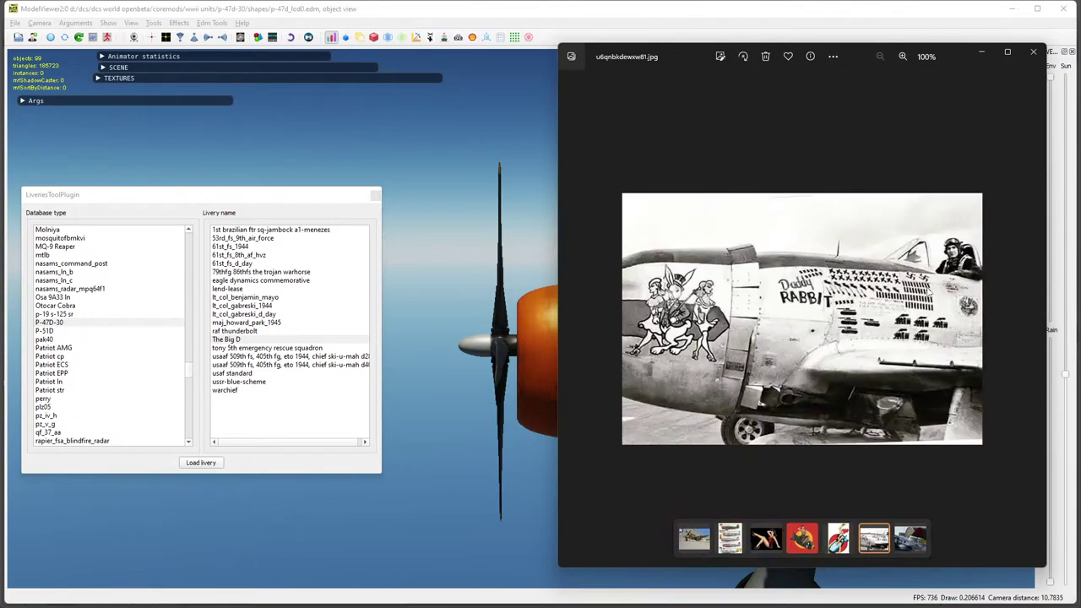
pyautogui.press('Right')
pyautogui.press('Left')
pyautogui.press('Left')
pyautogui.press('Left')
pyautogui.press('Left')
pyautogui.press('Left')
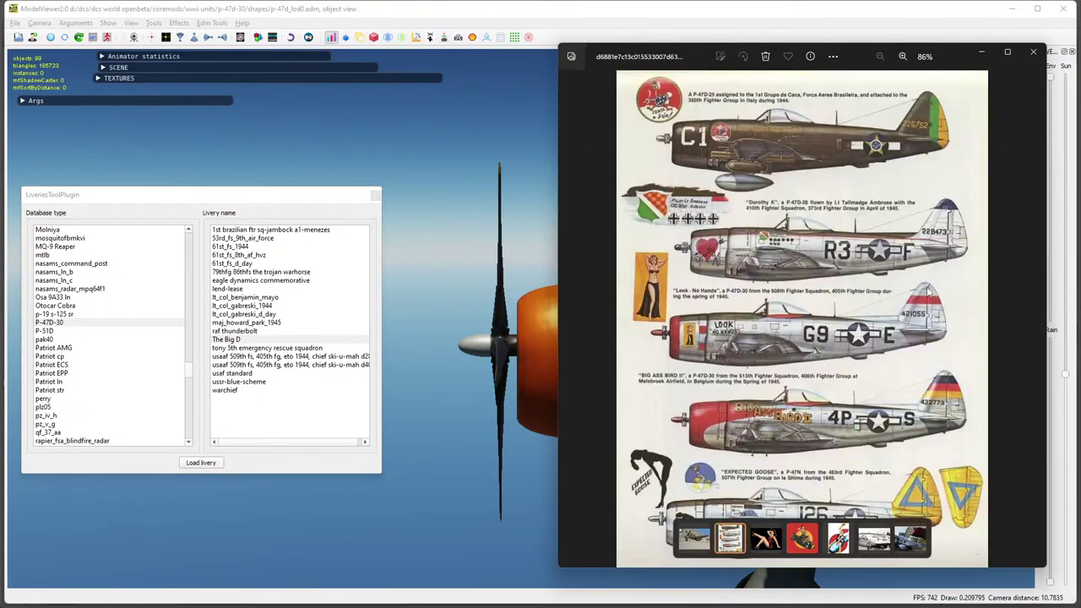
pyautogui.press('Right')
pyautogui.press('Right')
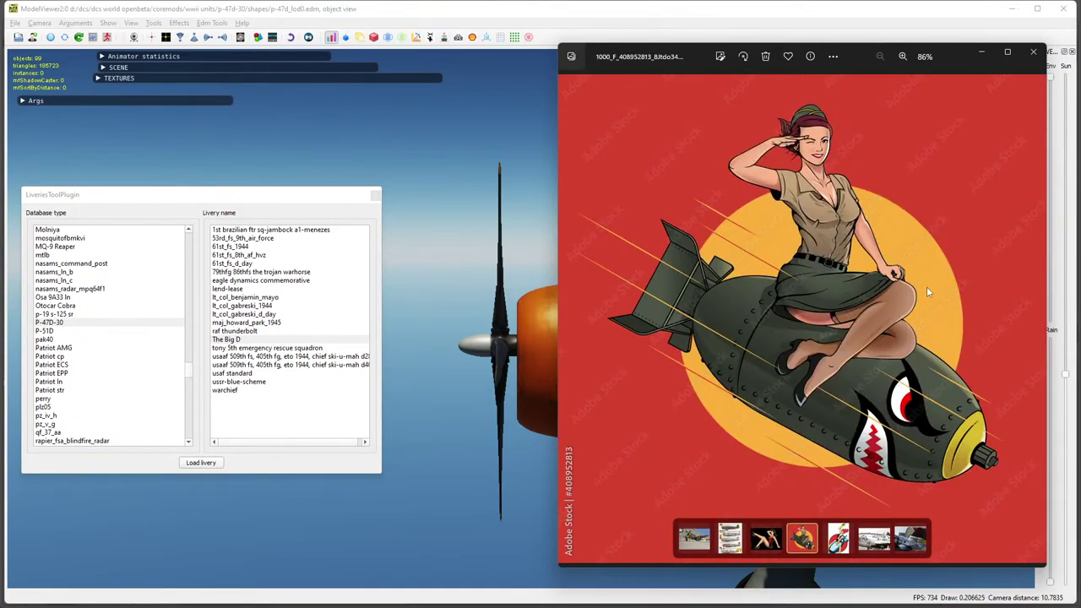
pyautogui.press('Right')
pyautogui.press('Right')
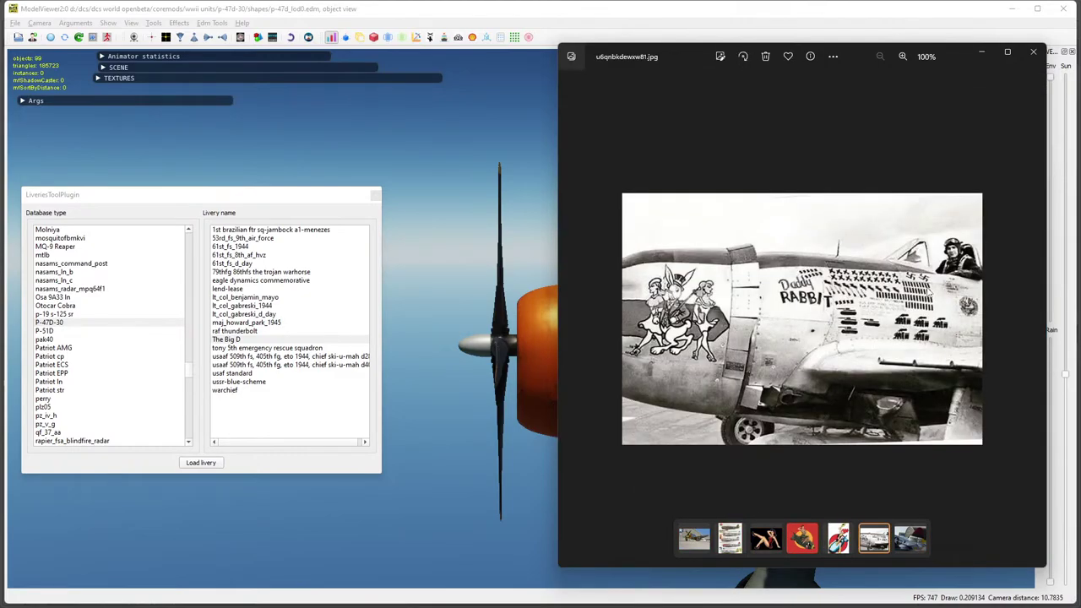
pyautogui.press('Right')
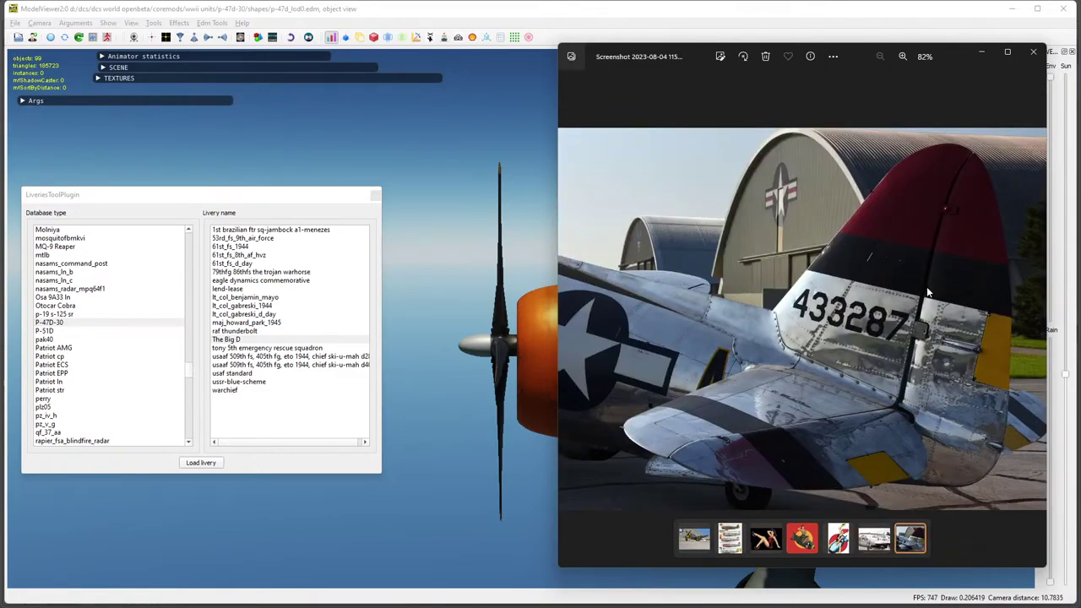
pyautogui.click(1032, 52)
# Examine the weathering on The Big D's orange cowling, forward fuselage and wing root up close and from several angles.
pyautogui.scroll(4, 670, 326)
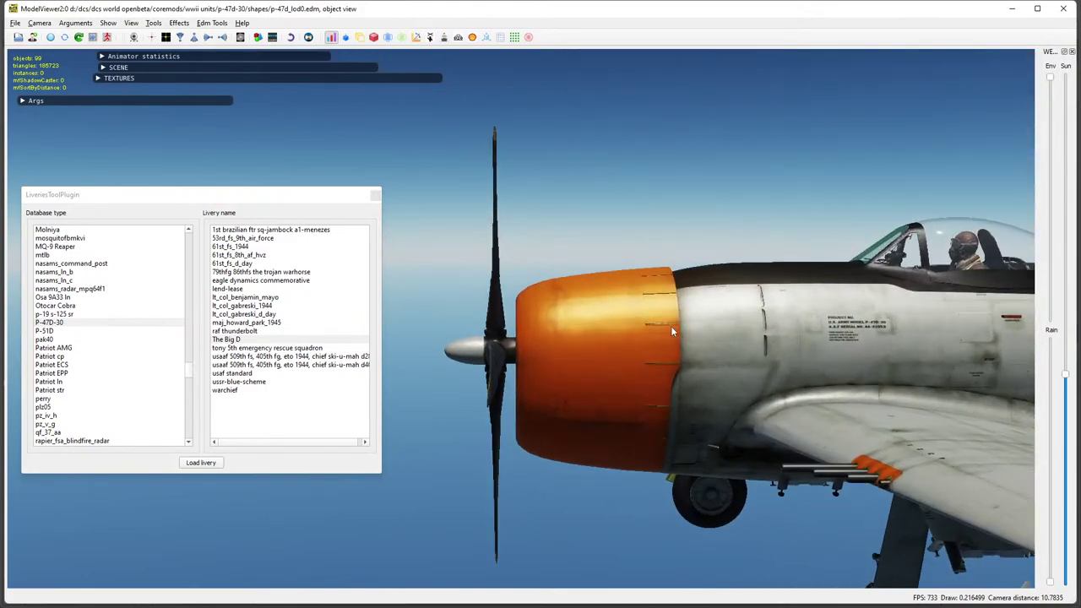
pyautogui.moveTo(773, 331); pyautogui.dragTo(741, 289)
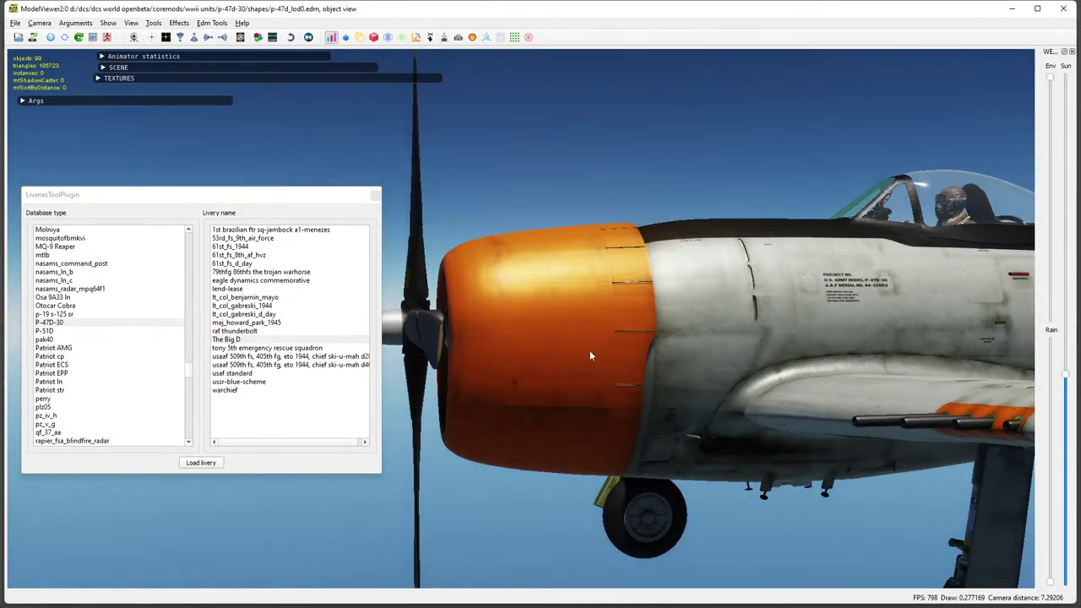
pyautogui.moveTo(690, 330)
pyautogui.mouseDown()
pyautogui.moveTo(635, 347)
pyautogui.moveTo(694, 346)
pyautogui.mouseUp()
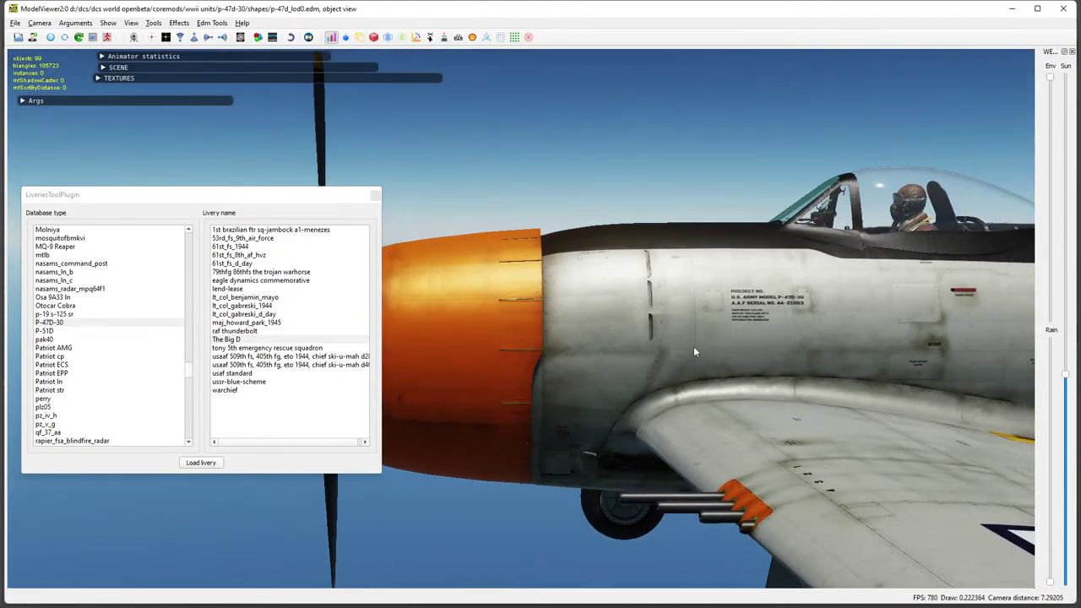
pyautogui.scroll(-2, 694, 347)
pyautogui.moveTo(771, 362)
pyautogui.mouseDown()
pyautogui.moveTo(613, 364)
pyautogui.moveTo(777, 354)
pyautogui.mouseUp()
pyautogui.scroll(-2, 666, 318)
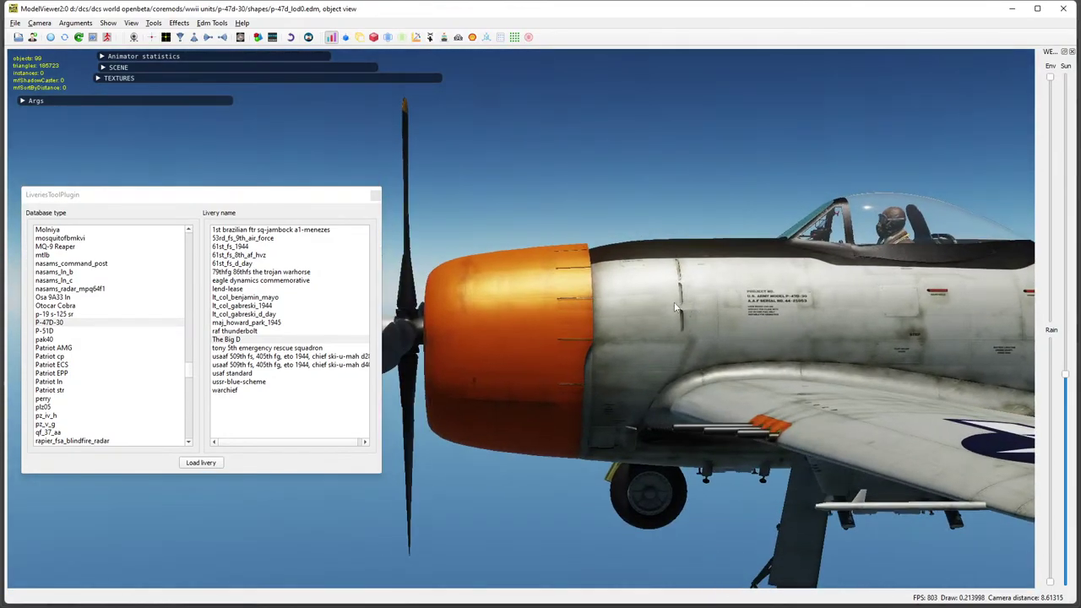
pyautogui.moveTo(674, 331); pyautogui.dragTo(712, 342)
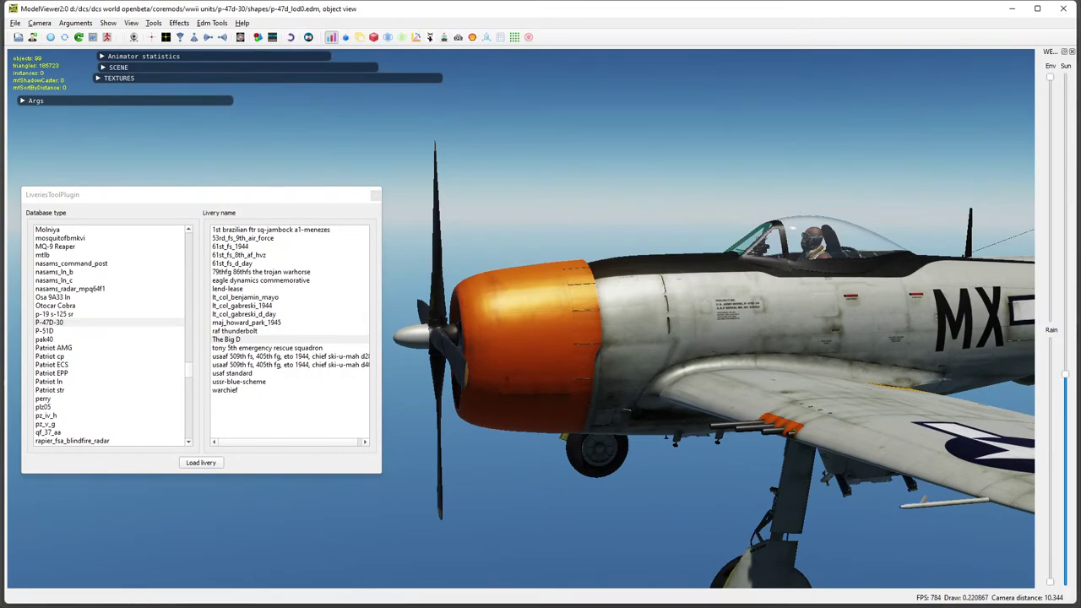
# Switch to Photoshop, go to the orange cowling in P47D_Fuz_Front.psd, add a blank layer above Shackle Points and collapse the brush list.
pyautogui.hotkey('alt', 'Tab')
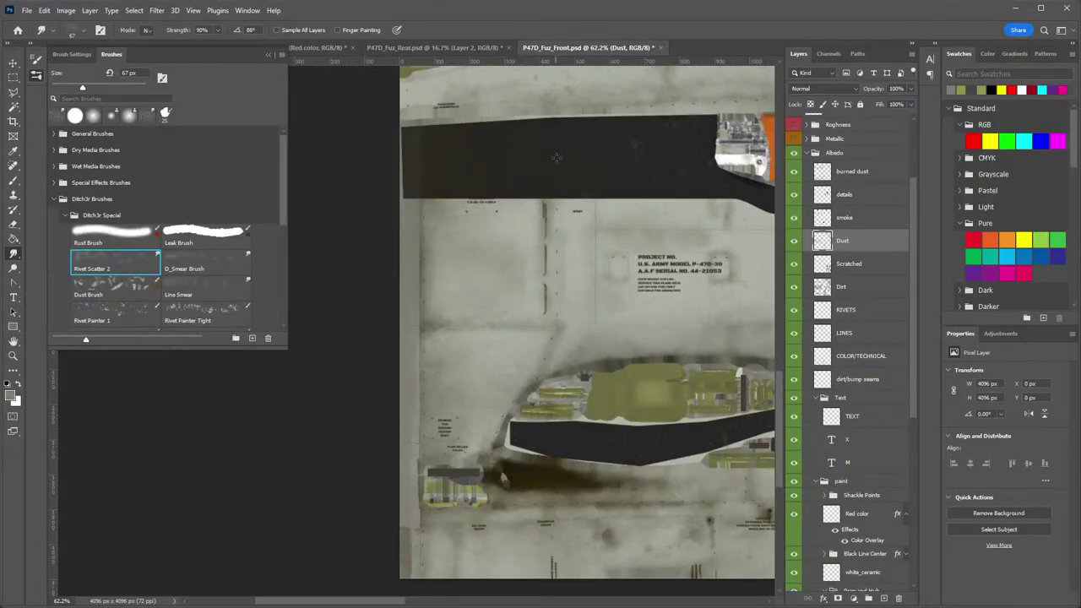
pyautogui.press('z')
pyautogui.moveTo(601, 283); pyautogui.dragTo(528, 283)
pyautogui.press('space')
pyautogui.moveTo(642, 194)
pyautogui.mouseDown()
pyautogui.moveTo(440, 300)
pyautogui.moveTo(723, 108)
pyautogui.moveTo(753, 108)
pyautogui.mouseUp()
pyautogui.press('z')
pyautogui.press('space')
pyautogui.moveTo(482, 179)
pyautogui.mouseDown()
pyautogui.moveTo(535, 314)
pyautogui.moveTo(557, 302)
pyautogui.mouseUp()
pyautogui.press('z')
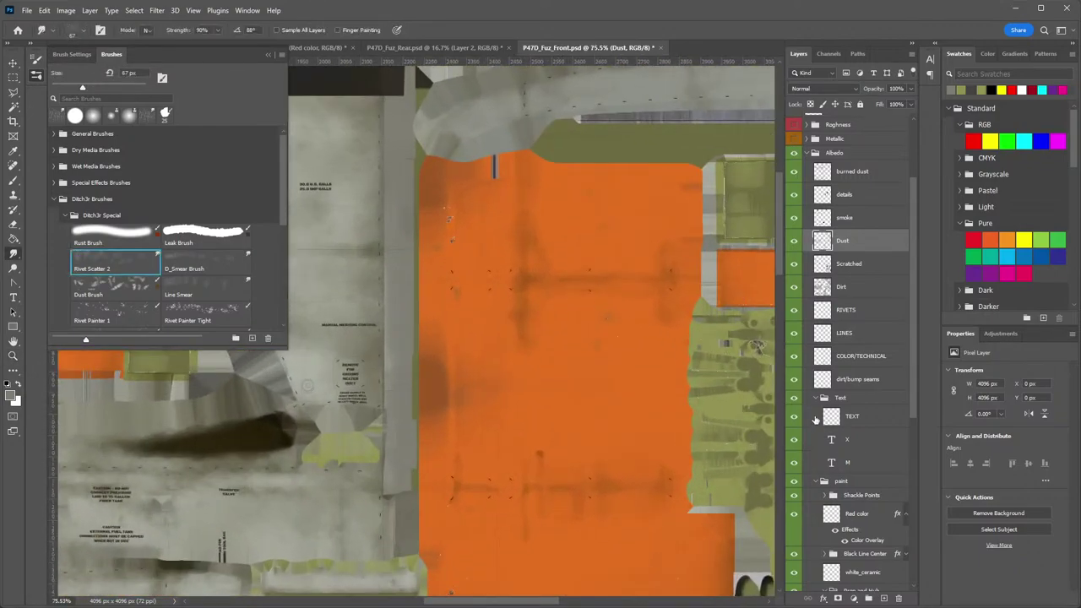
pyautogui.scroll(-5, 863, 411)
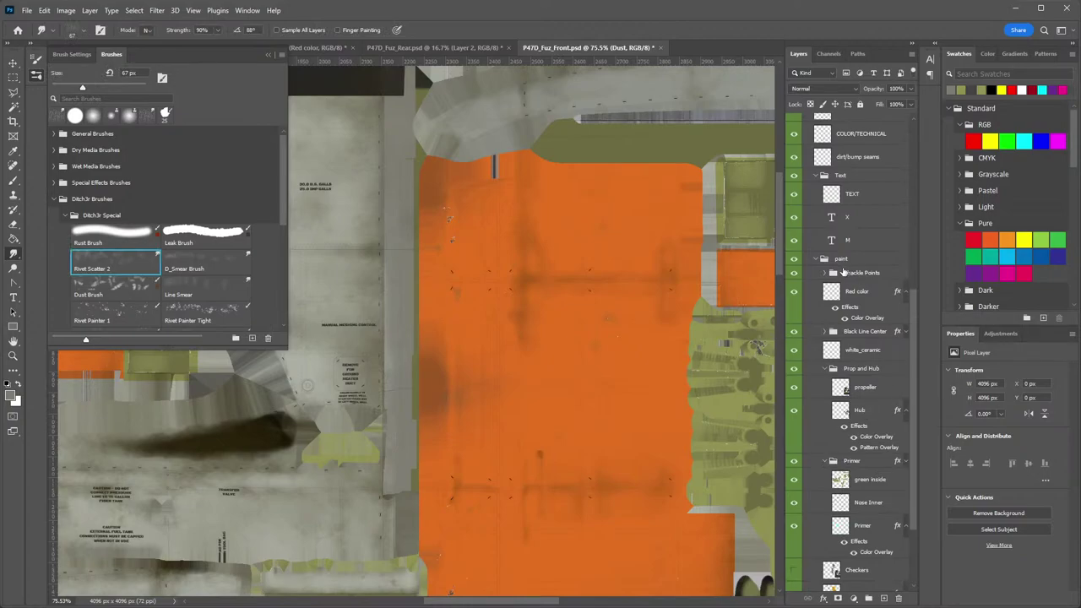
pyautogui.click(858, 272)
pyautogui.click(883, 598)
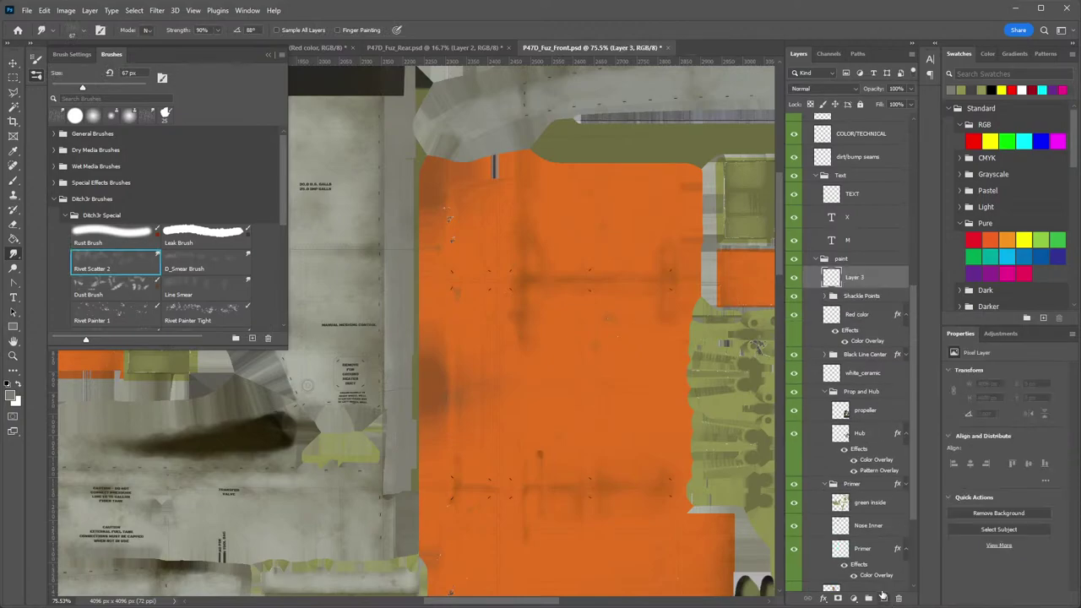
pyautogui.click(36, 76)
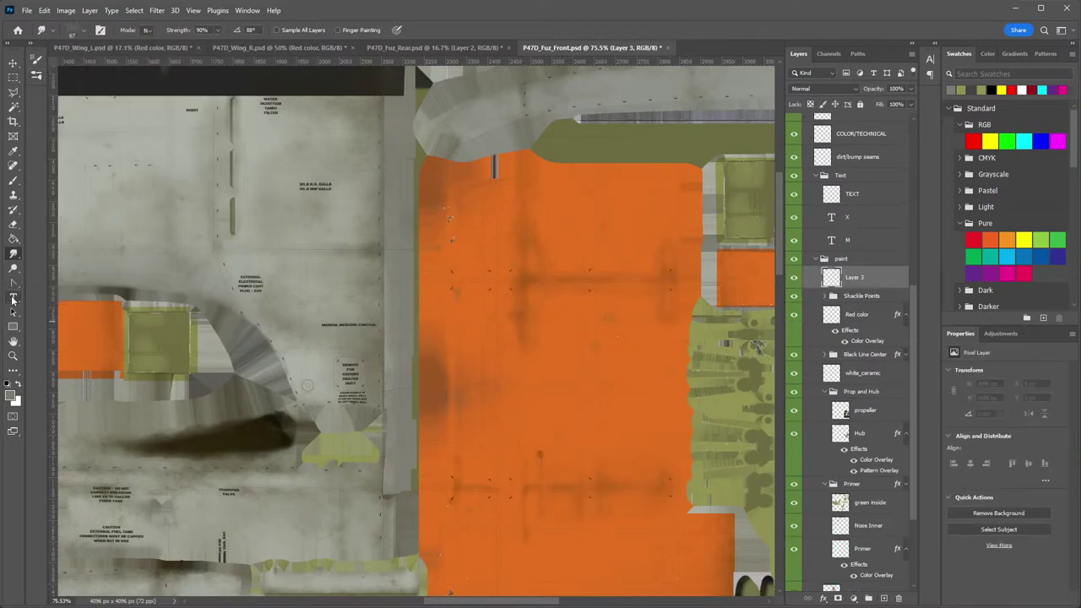
# Add the text "D" in quotation marks on the orange cowling and colour it with the dark blue-grey Aircraft Colors swatch.
pyautogui.click(13, 297)
pyautogui.click(486, 323)
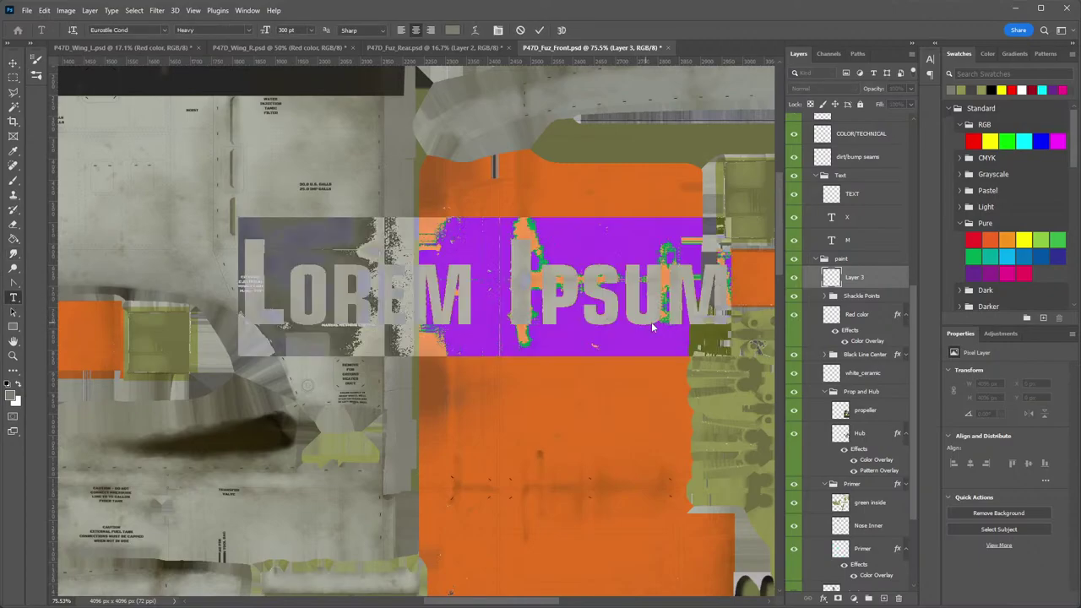
pyautogui.write('"D"')
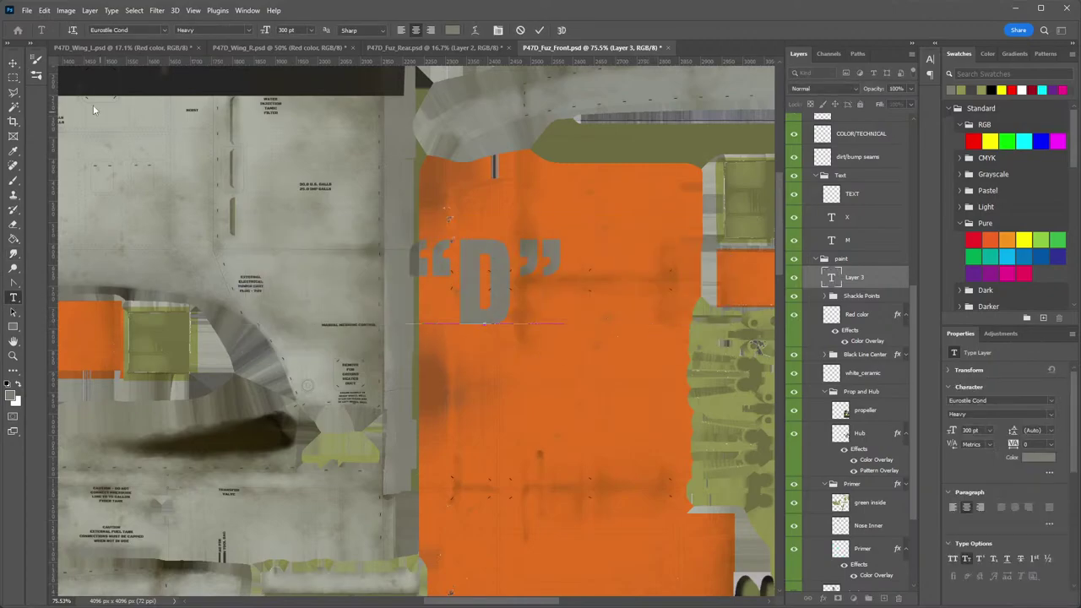
pyautogui.click(13, 63)
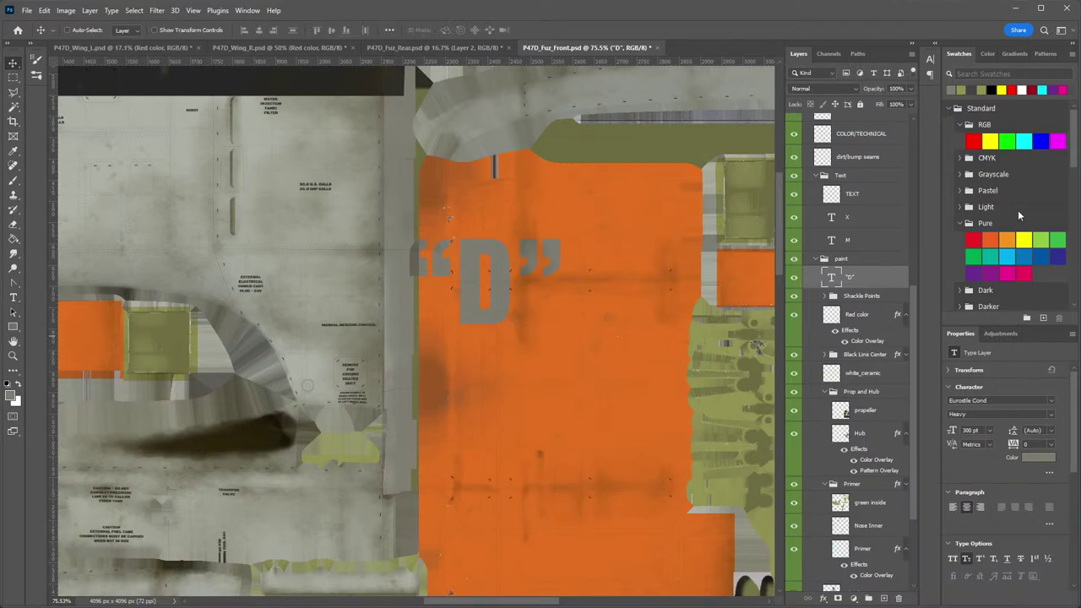
pyautogui.scroll(-3, 1015, 203)
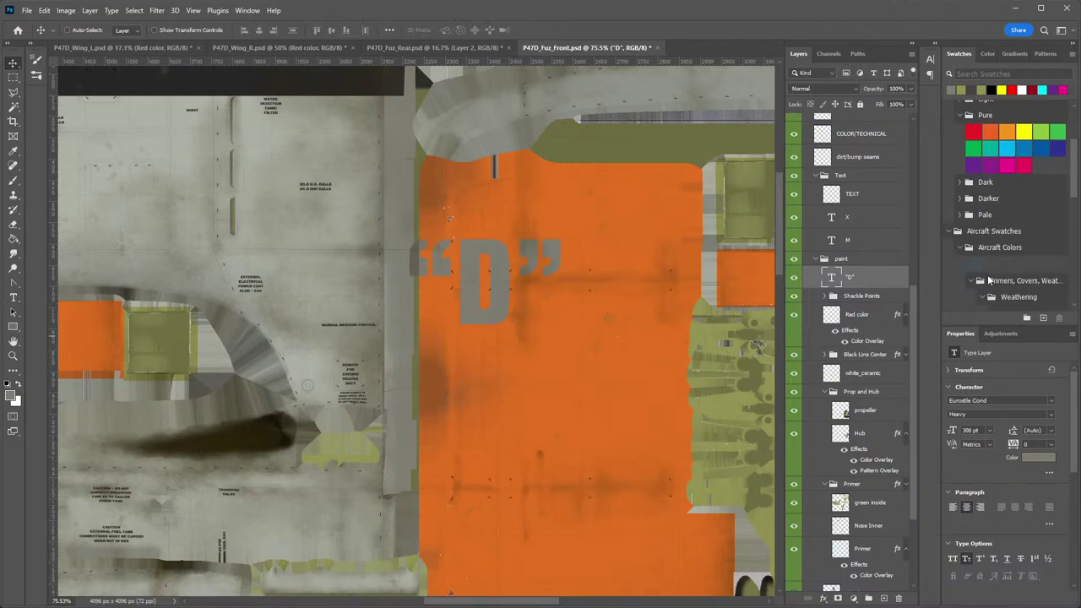
pyautogui.click(973, 265)
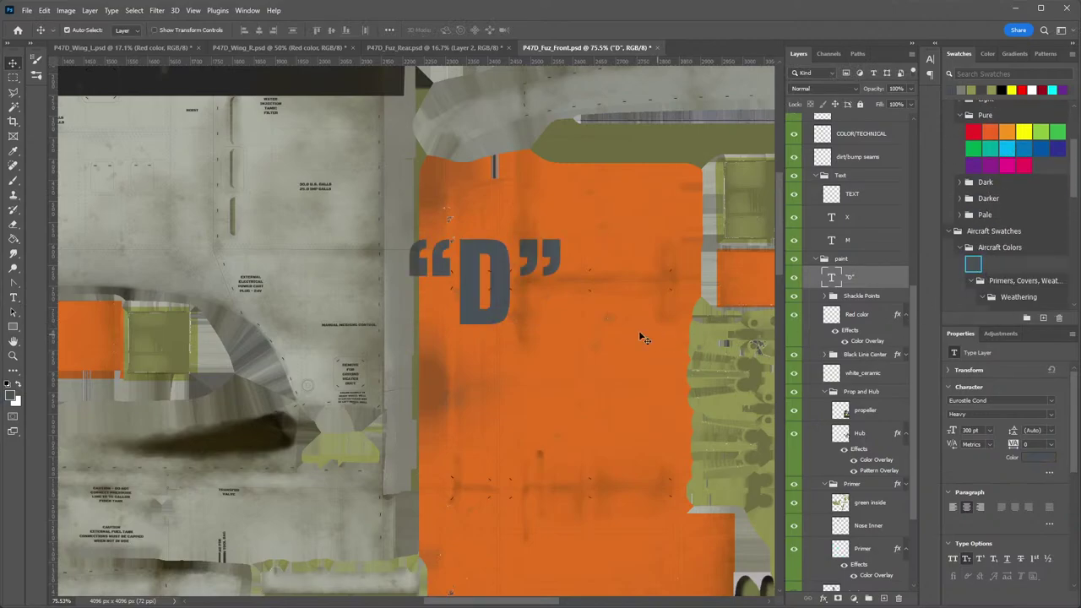
# Enlarge the "D" lettering to about 161%, rotate it about 9.7° counter-clockwise and centre it on the orange cowling.
pyautogui.hotkey('ctrl', 't')
pyautogui.moveTo(565, 355); pyautogui.dragTo(659, 439)
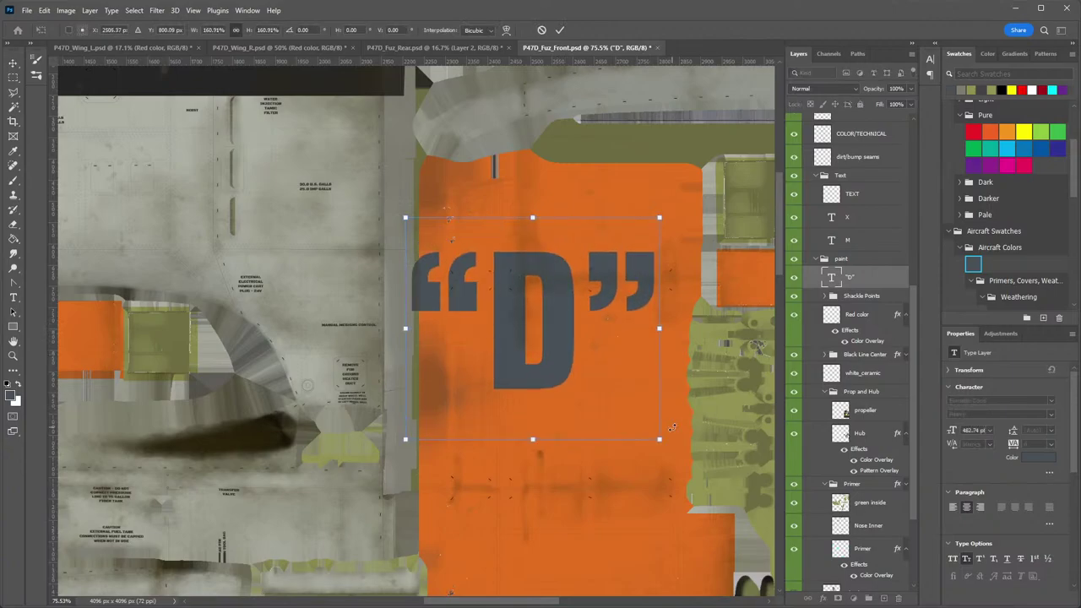
pyautogui.press('Return')
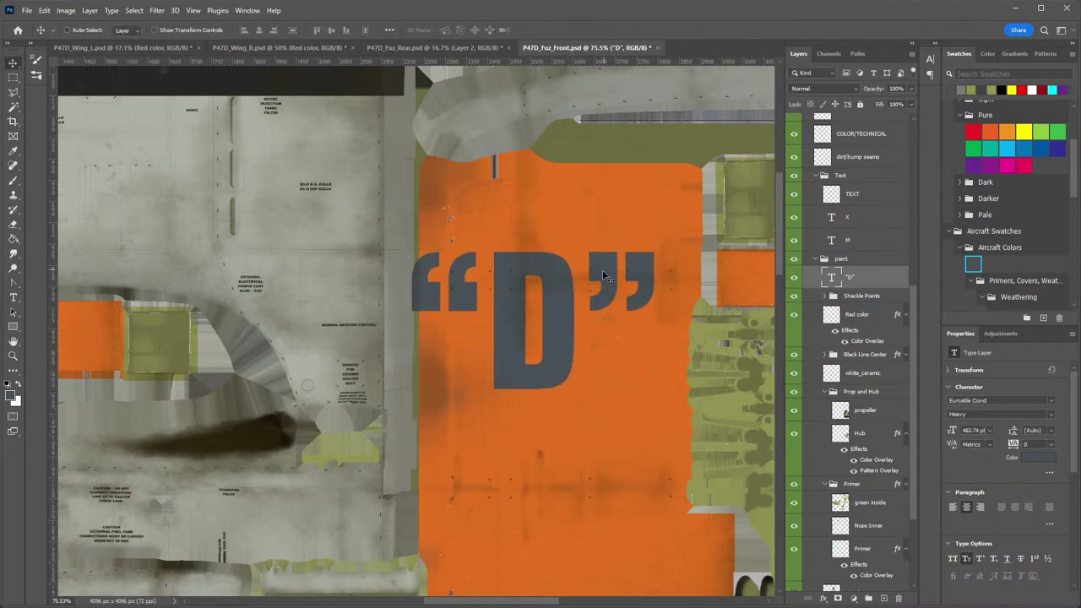
pyautogui.hotkey('ctrl', 't')
pyautogui.moveTo(669, 208); pyautogui.dragTo(646, 186)
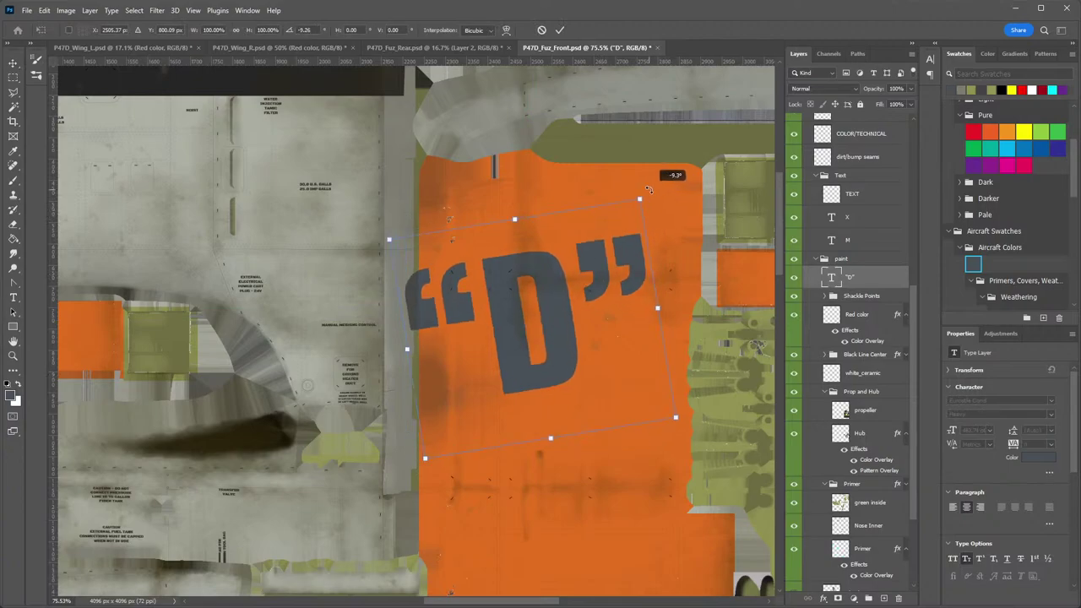
pyautogui.moveTo(545, 326); pyautogui.dragTo(577, 365)
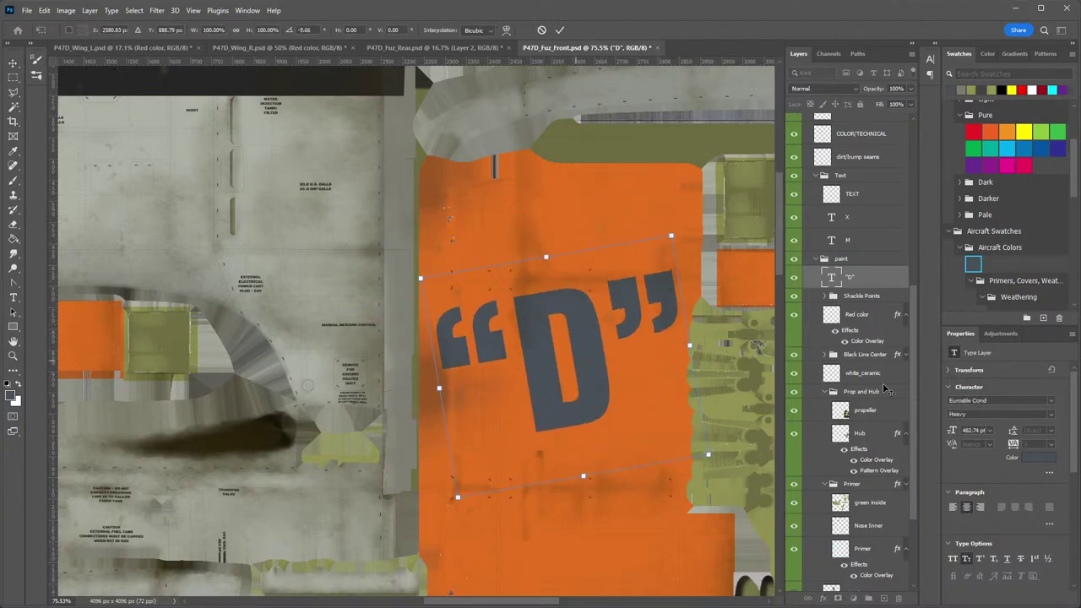
pyautogui.press('Return')
# Preview alternative fonts such as Chantal, Banshee Std and Apotek Comp on the "D" lettering without applying one.
pyautogui.click(1051, 402)
pyautogui.press('Up')
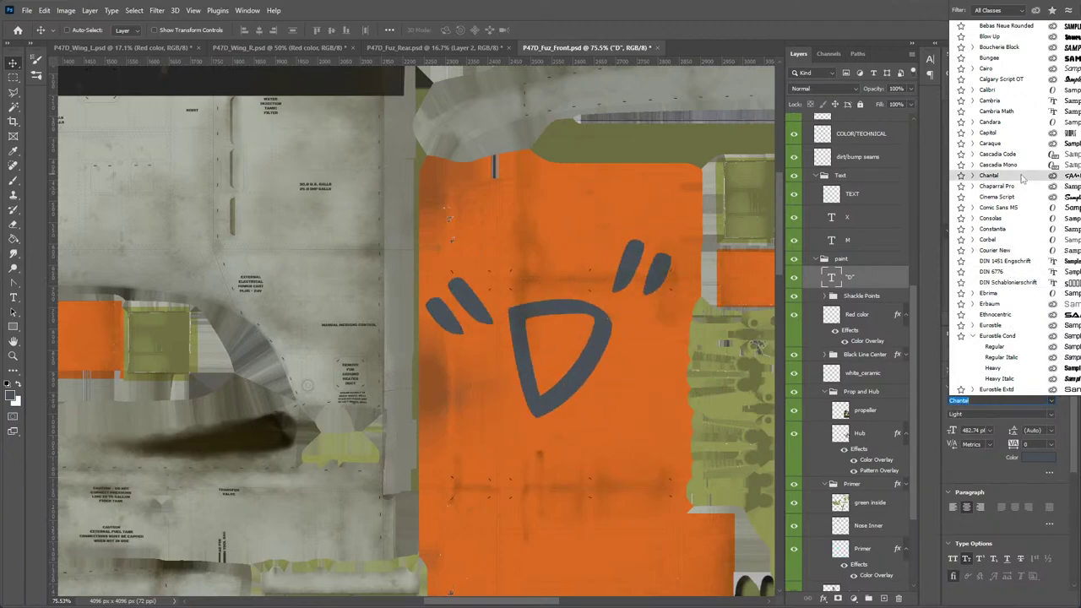
pyautogui.scroll(3, 1023, 173)
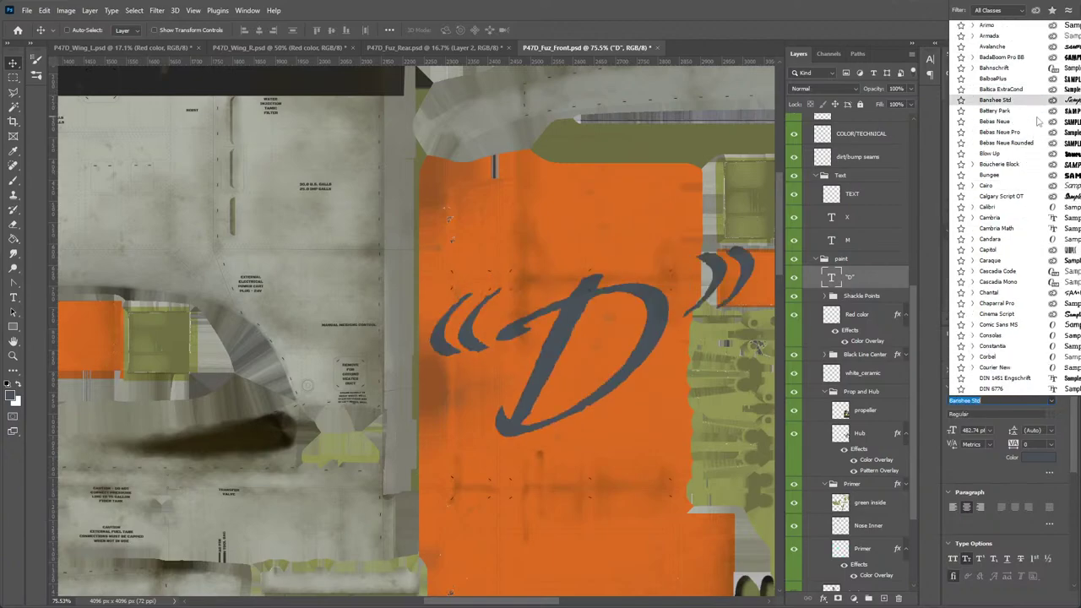
pyautogui.scroll(7, 1018, 173)
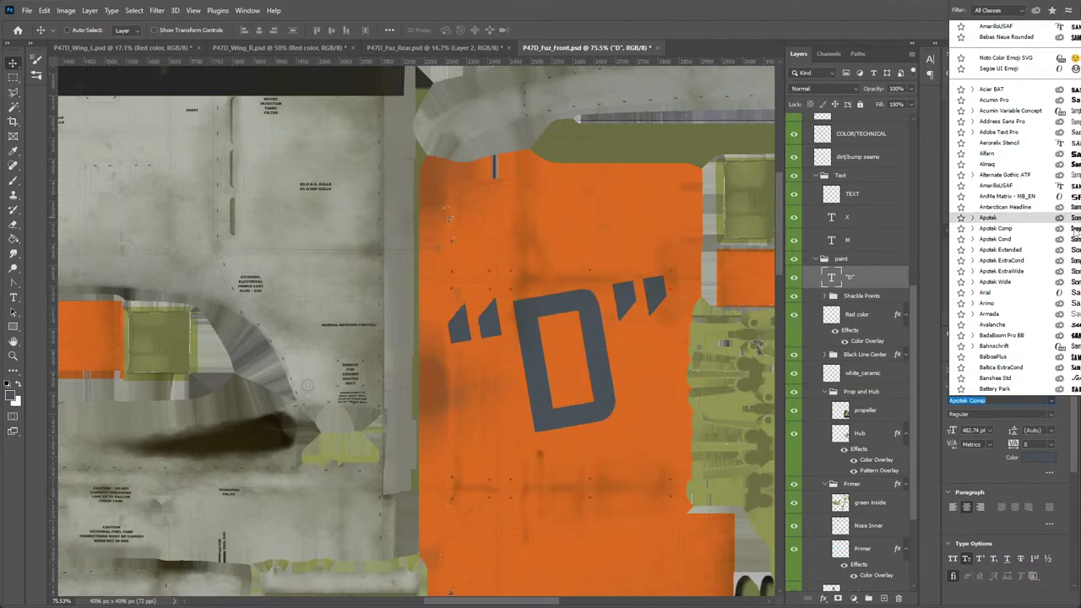
pyautogui.click(913, 15)
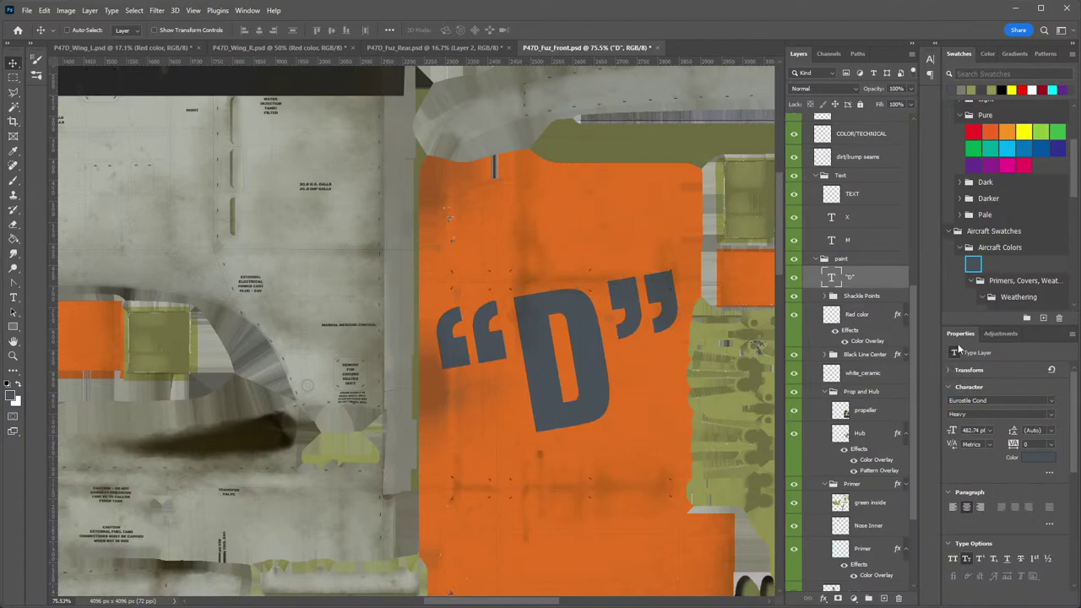
# Float the text properties over the canvas, clear of the "D" lettering, and preview fonts such as Calgary Script OT.
pyautogui.moveTo(959, 338); pyautogui.dragTo(452, 202)
pyautogui.click(536, 258)
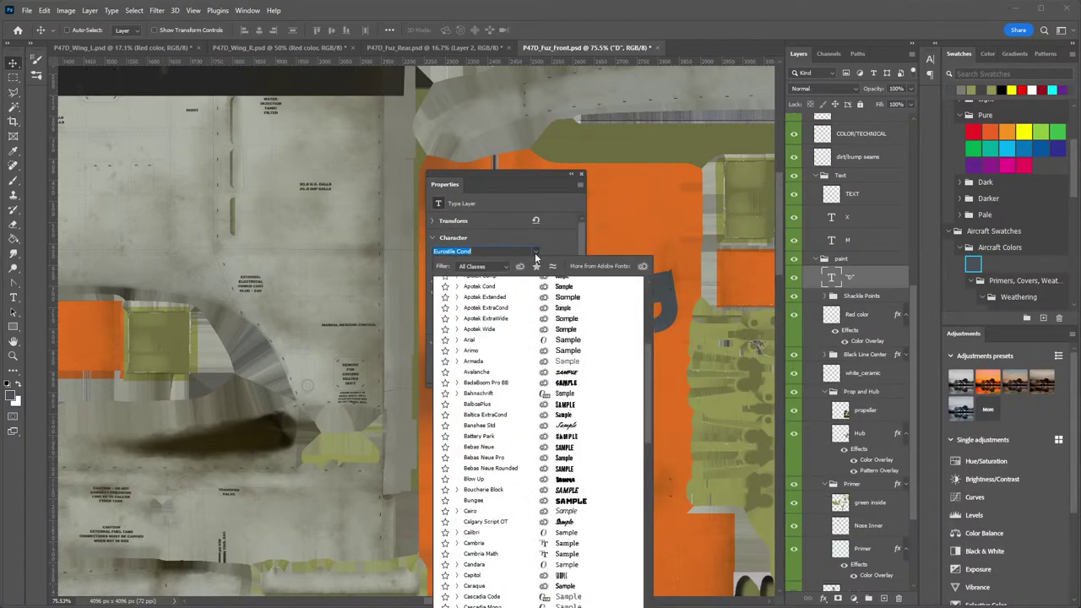
pyautogui.click(495, 186)
pyautogui.moveTo(495, 185); pyautogui.dragTo(614, 66)
pyautogui.click(625, 128)
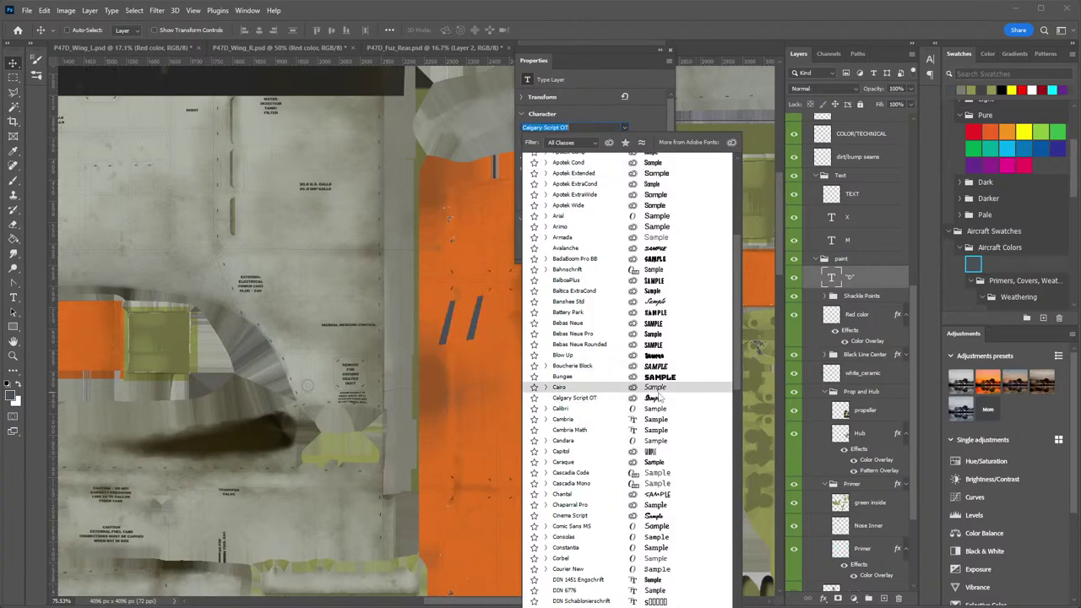
pyautogui.click(580, 55)
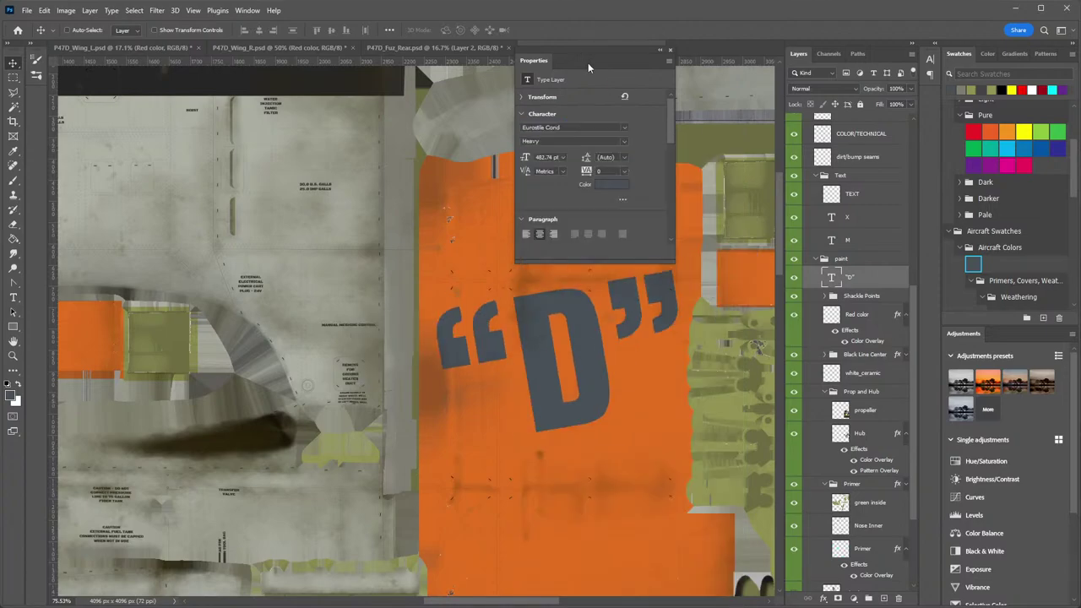
pyautogui.moveTo(589, 67); pyautogui.dragTo(708, 59)
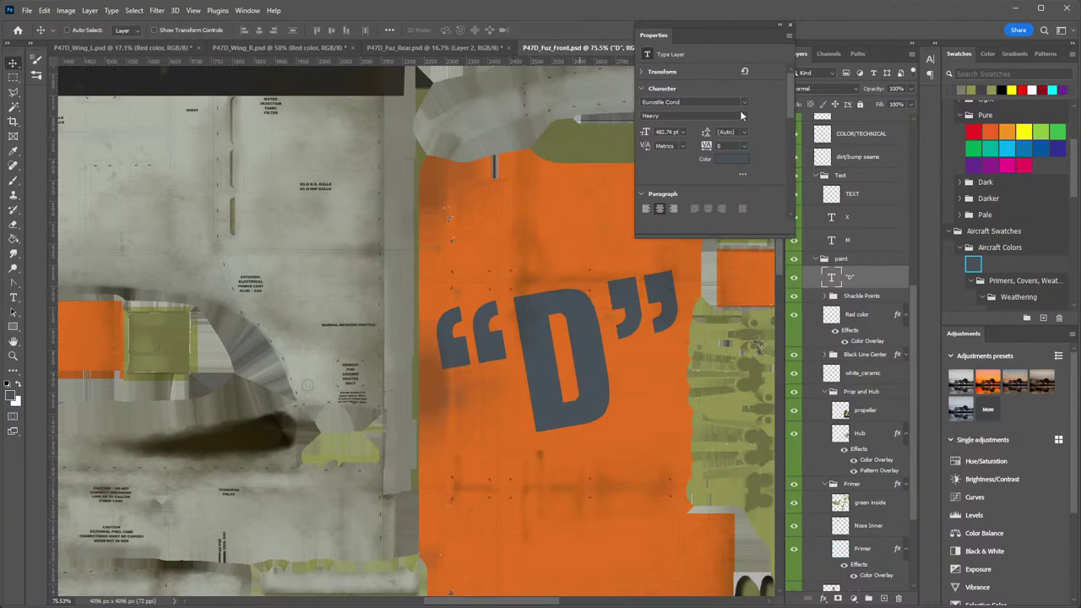
# Move the floating text properties clear of the cowling and set the "D" lettering's font to Calgary Script OT.
pyautogui.moveTo(622, 338); pyautogui.dragTo(355, 310)
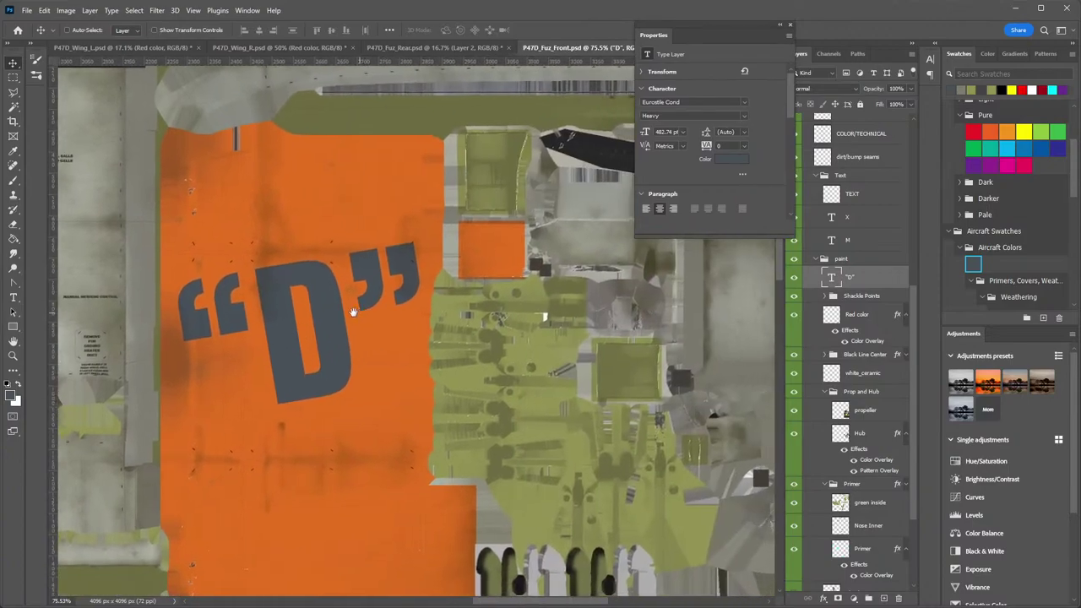
pyautogui.moveTo(715, 38); pyautogui.dragTo(547, 38)
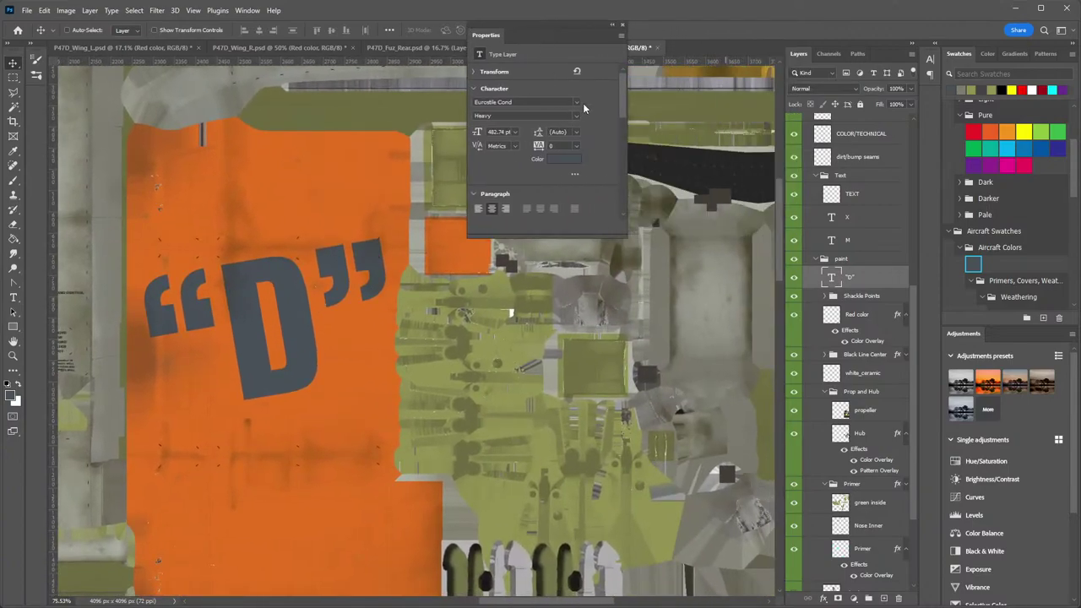
pyautogui.click(577, 103)
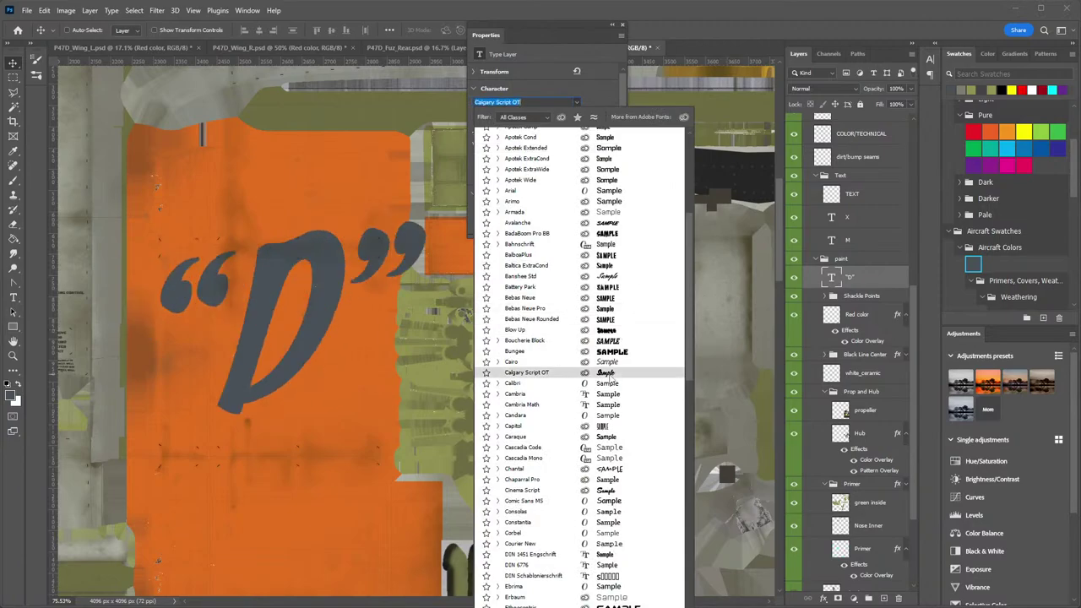
pyautogui.click(606, 372)
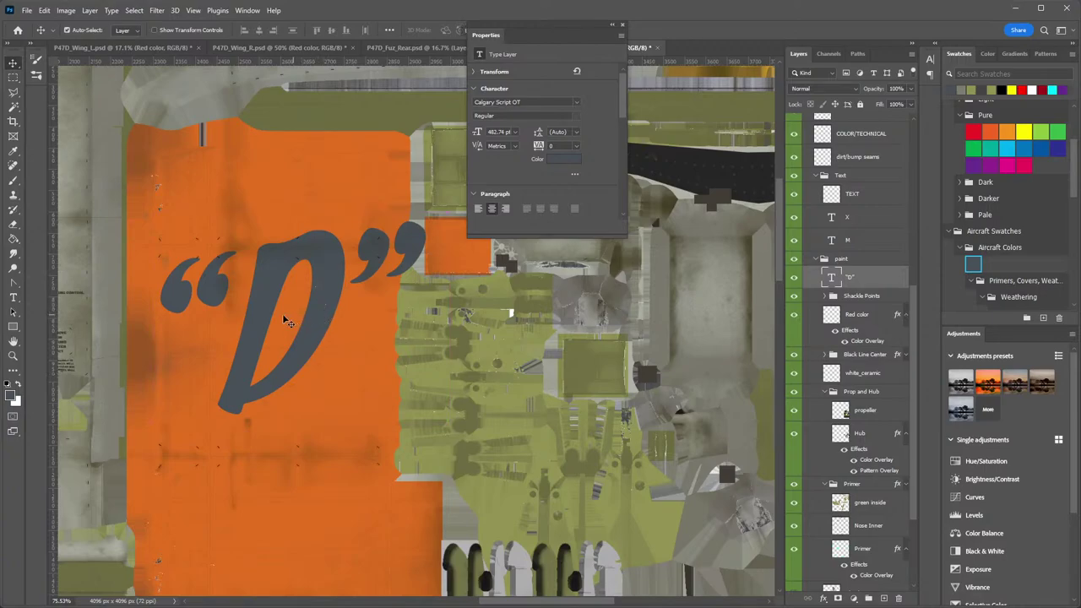
# Shrink the "D" lettering to about 343 pt and place a duplicate of it directly above on the cowling.
pyautogui.hotkey('ctrl', 't')
pyautogui.moveTo(120, 188); pyautogui.dragTo(179, 231)
pyautogui.moveTo(268, 302); pyautogui.dragTo(244, 250)
pyautogui.press('Return')
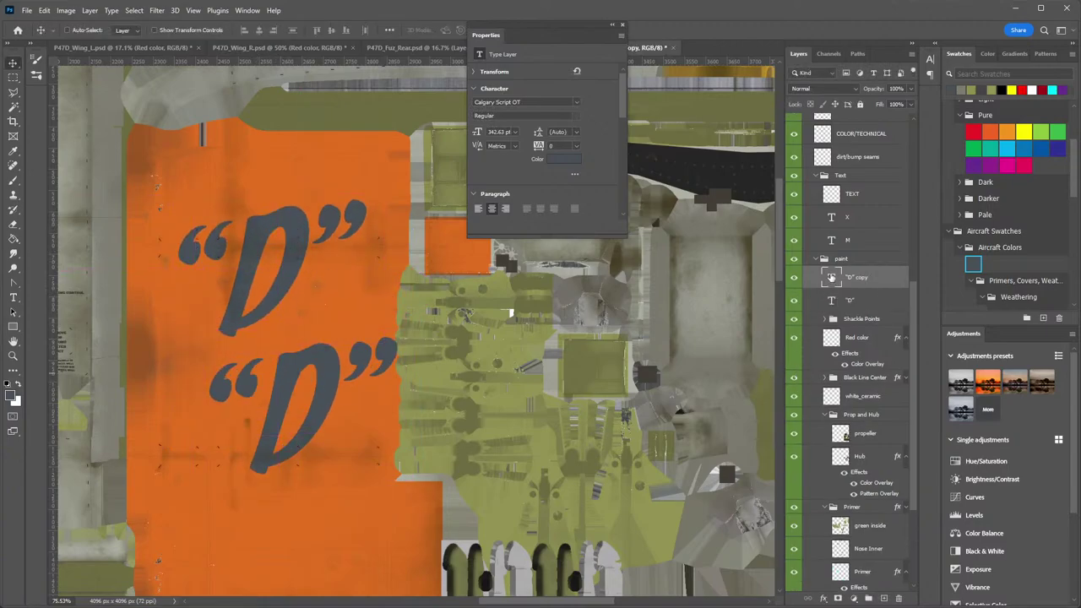
# Change the upper copy's text to "The Big" and scale it down to about 86.7%.
pyautogui.doubleClick(831, 277)
pyautogui.write('T')
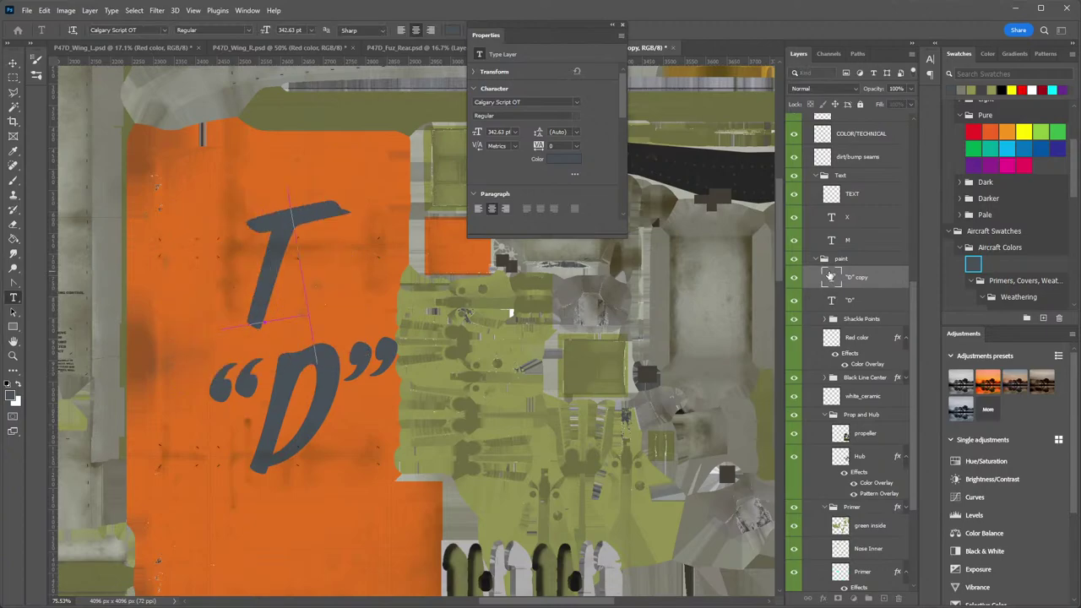
pyautogui.write('HE BIG')
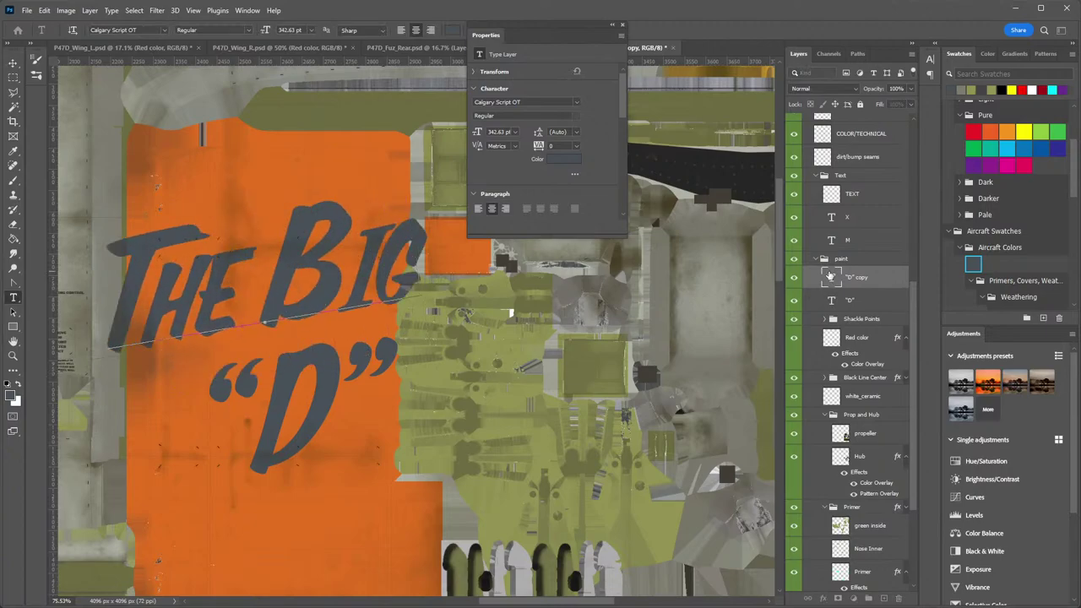
pyautogui.hotkey('ctrl', 'Return')
pyautogui.hotkey('ctrl', 't')
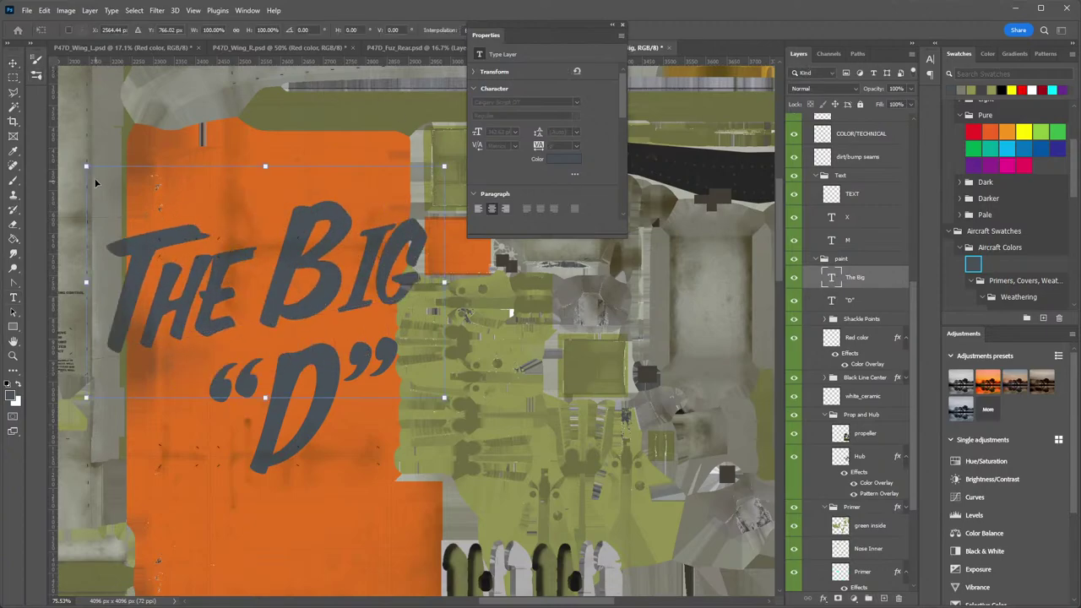
pyautogui.moveTo(86, 163); pyautogui.dragTo(139, 184)
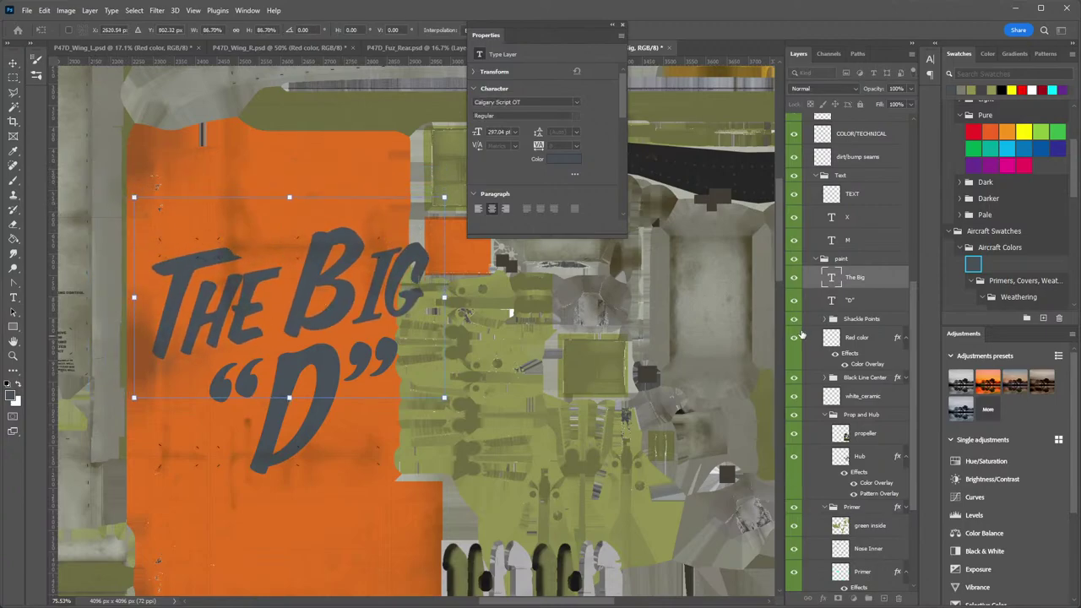
pyautogui.press('Return')
# Scale "The Big" and "D" together to about 93%, rotate them about 2.3° counter-clockwise and recentre them on the orange cowling.
pyautogui.click(857, 303)
pyautogui.hotkey('ctrl', 't')
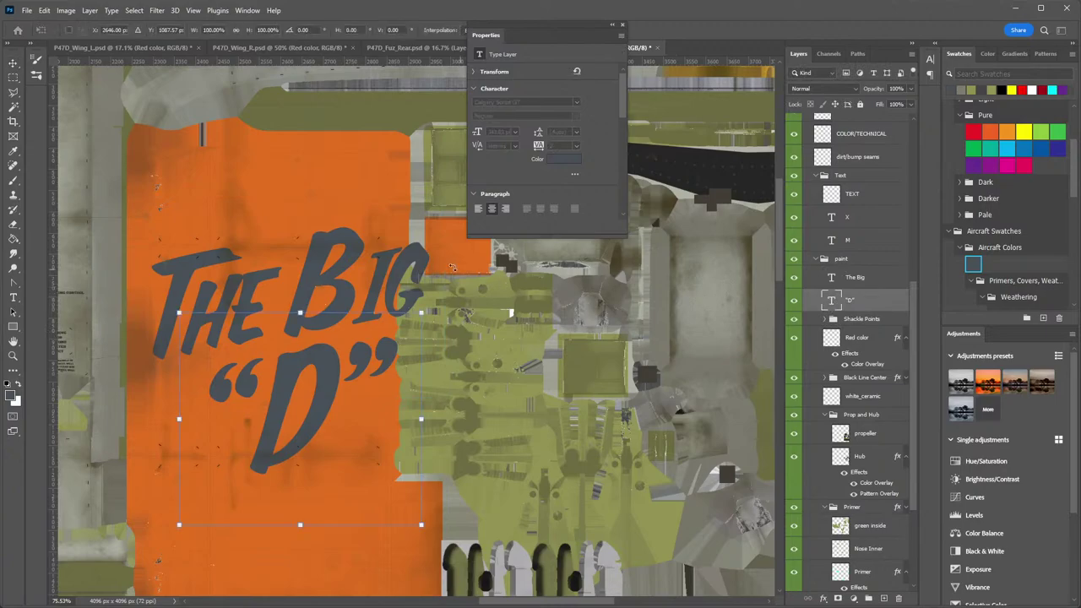
pyautogui.keyDown('shift'); pyautogui.click(873, 281); pyautogui.keyUp('shift')
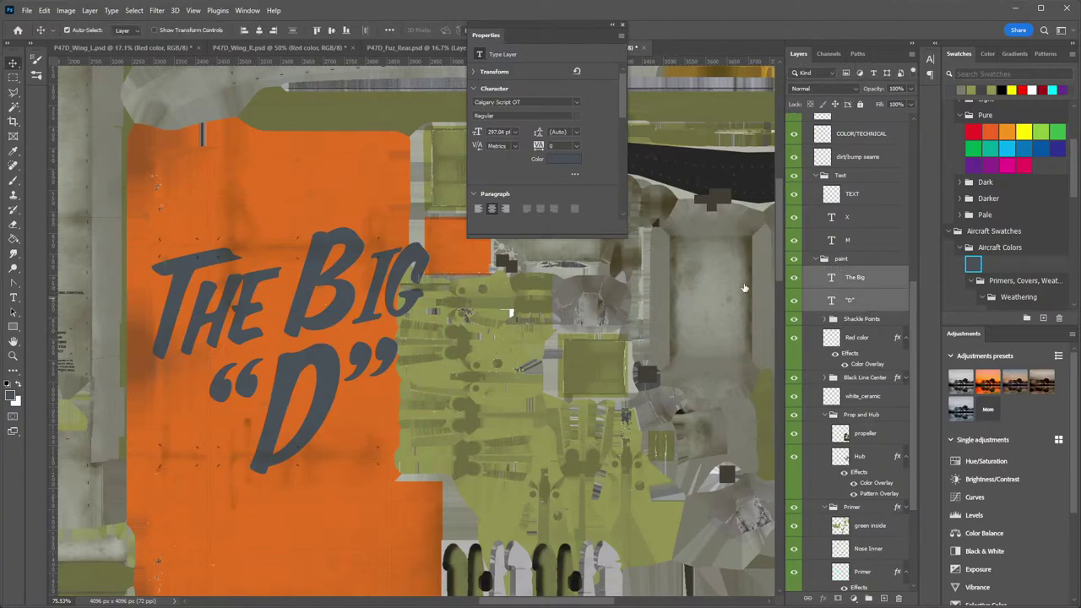
pyautogui.moveTo(436, 212); pyautogui.dragTo(418, 212)
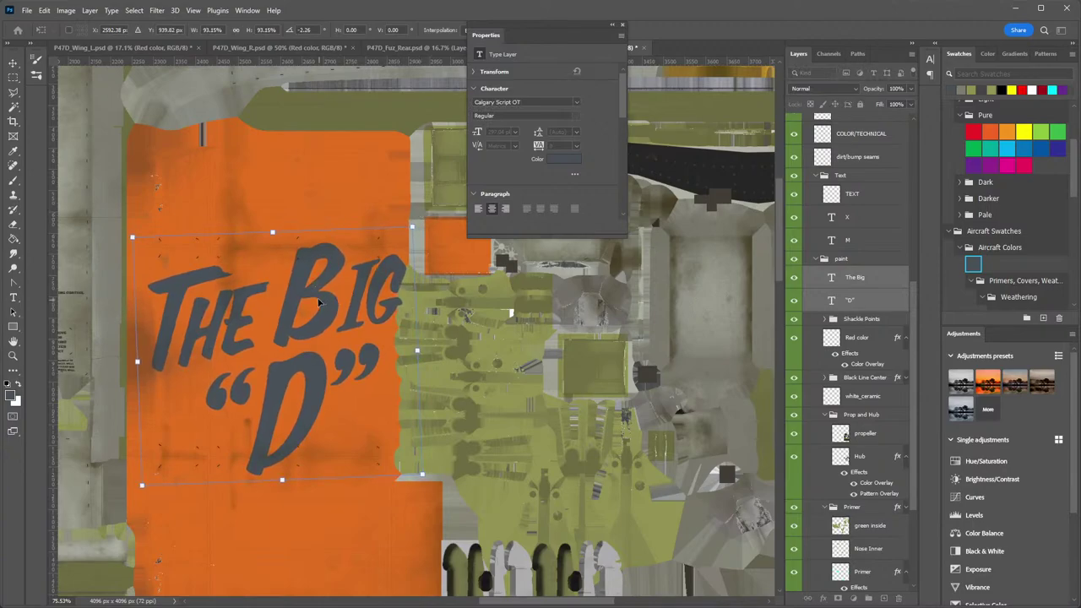
pyautogui.moveTo(319, 300); pyautogui.dragTo(332, 294)
# Show the UVW wireframe layer over the texture to judge the lettering's fit on the cowling.
pyautogui.scroll(5, 802, 166)
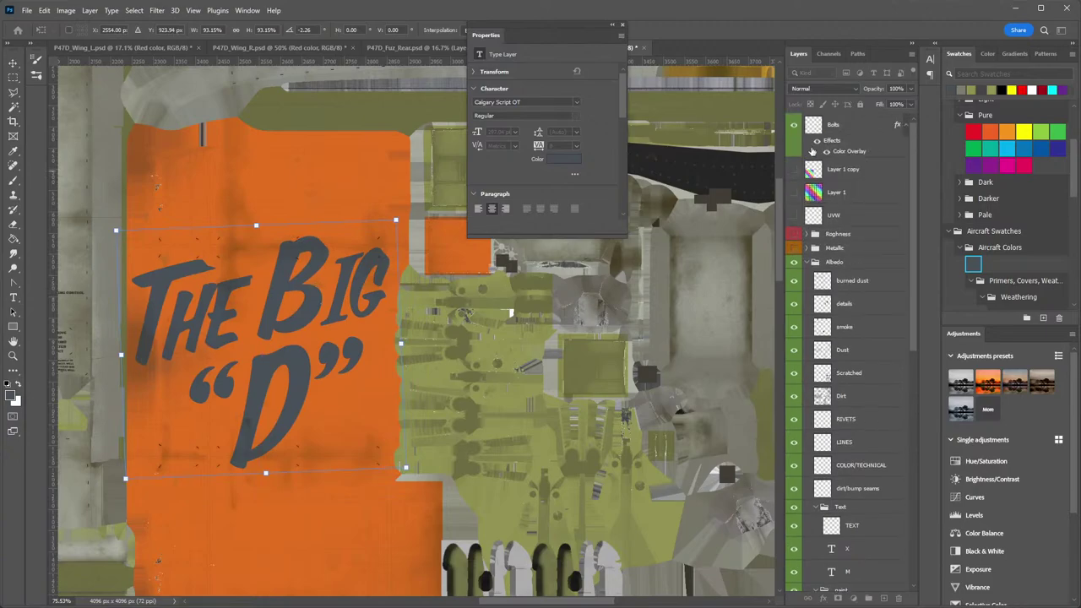
pyautogui.click(793, 214)
pyautogui.scroll(3, 346, 309)
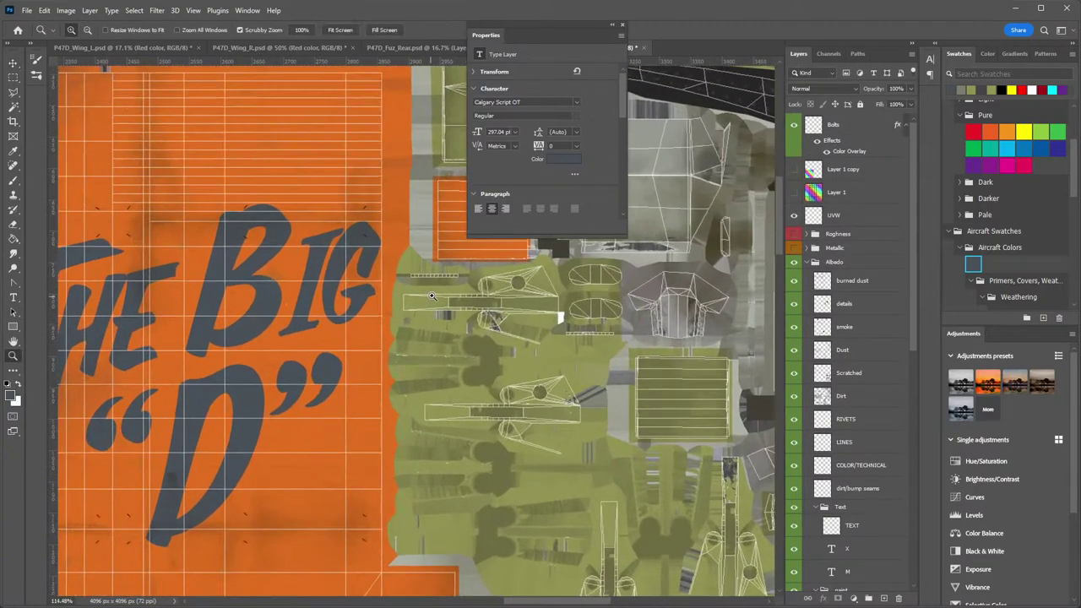
pyautogui.moveTo(345, 309); pyautogui.dragTo(560, 309)
# Try to shrink the combined lettering to about 93% and shift it within the cowling's UV wireframe.
pyautogui.hotkey('ctrl', 't')
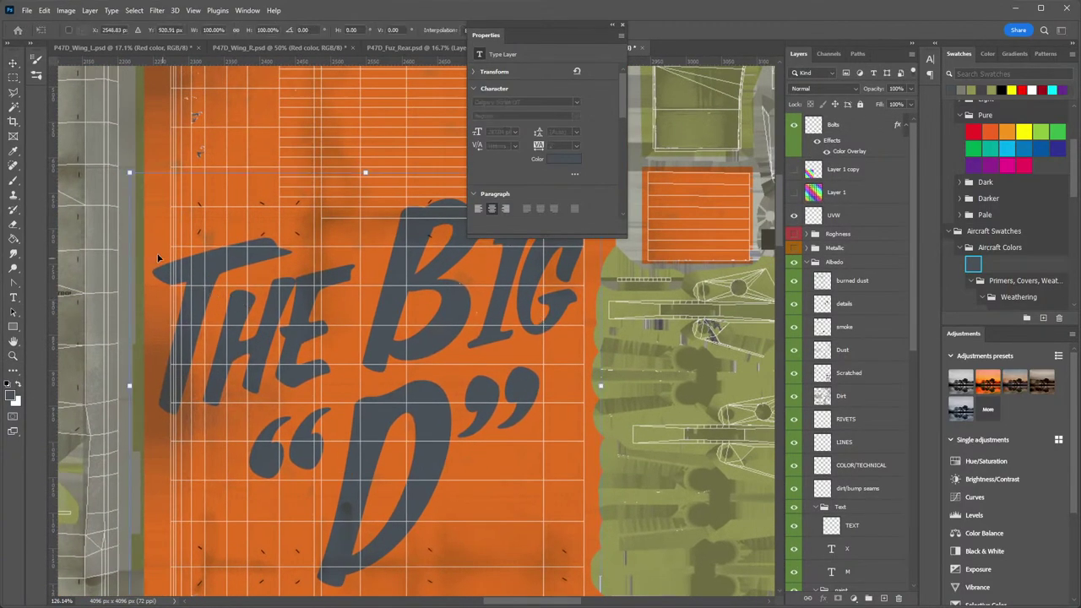
pyautogui.moveTo(129, 173); pyautogui.dragTo(152, 186)
pyautogui.moveTo(395, 316); pyautogui.dragTo(327, 256)
pyautogui.moveTo(237, 267); pyautogui.dragTo(247, 267)
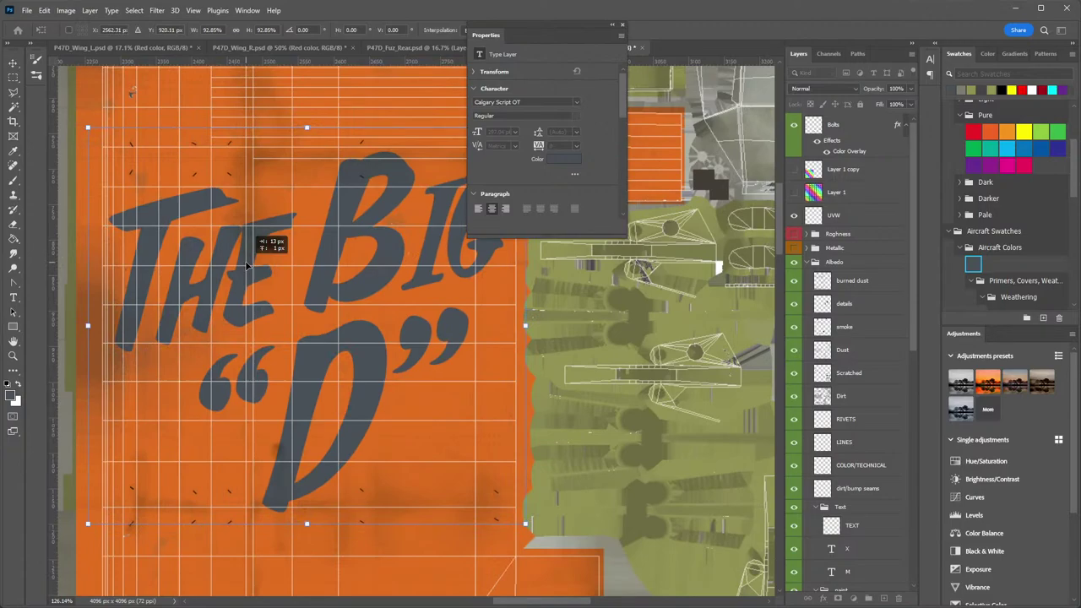
pyautogui.moveTo(507, 333)
pyautogui.mouseDown()
pyautogui.moveTo(487, 327)
pyautogui.moveTo(499, 328)
pyautogui.mouseUp()
pyautogui.press('Return')
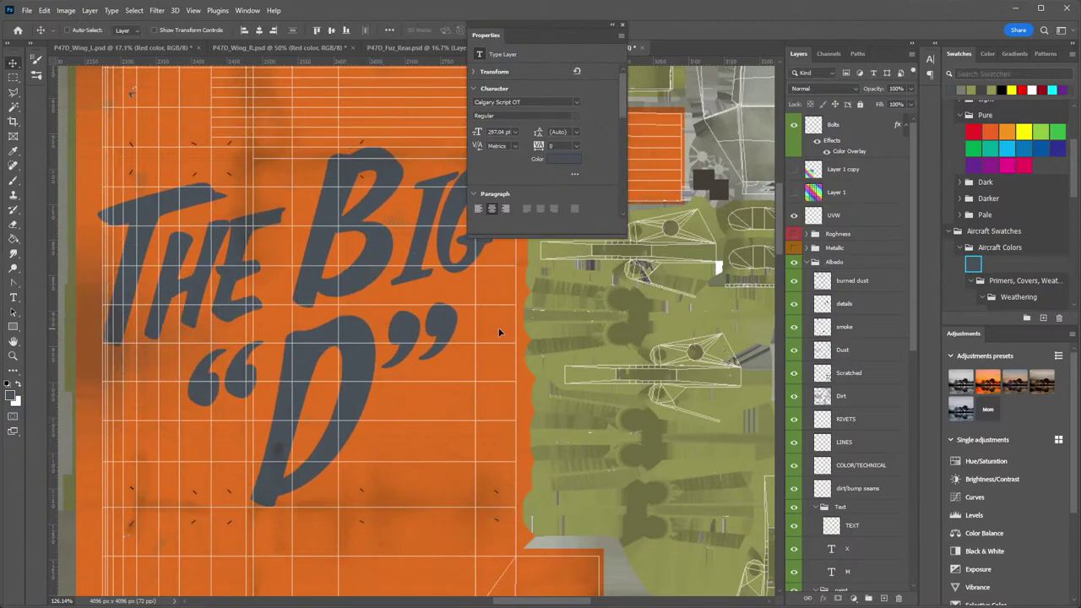
# Dock the text properties beside Adjustments and scale the combined lettering to about 94.9% to fit the cowling wireframe.
pyautogui.hotkey('ctrl', 't')
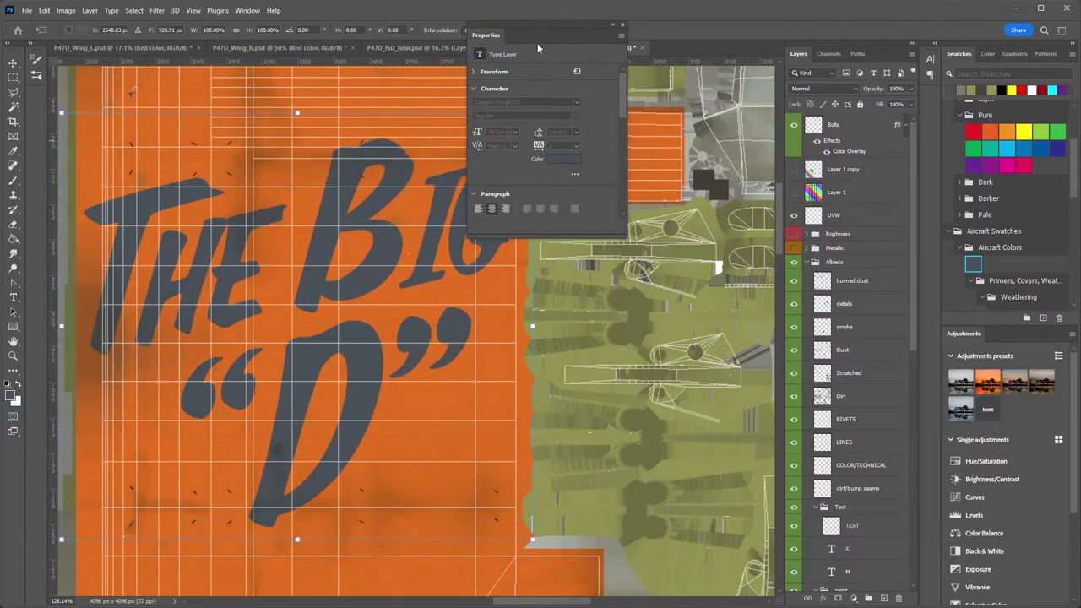
pyautogui.moveTo(505, 42); pyautogui.dragTo(1001, 334)
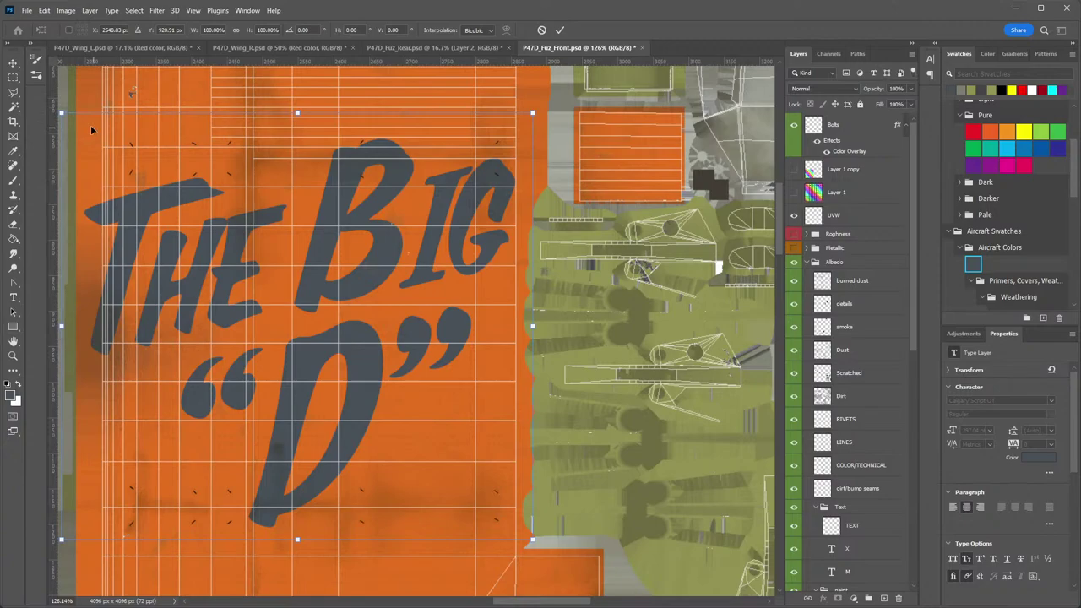
pyautogui.moveTo(60, 113); pyautogui.dragTo(95, 125)
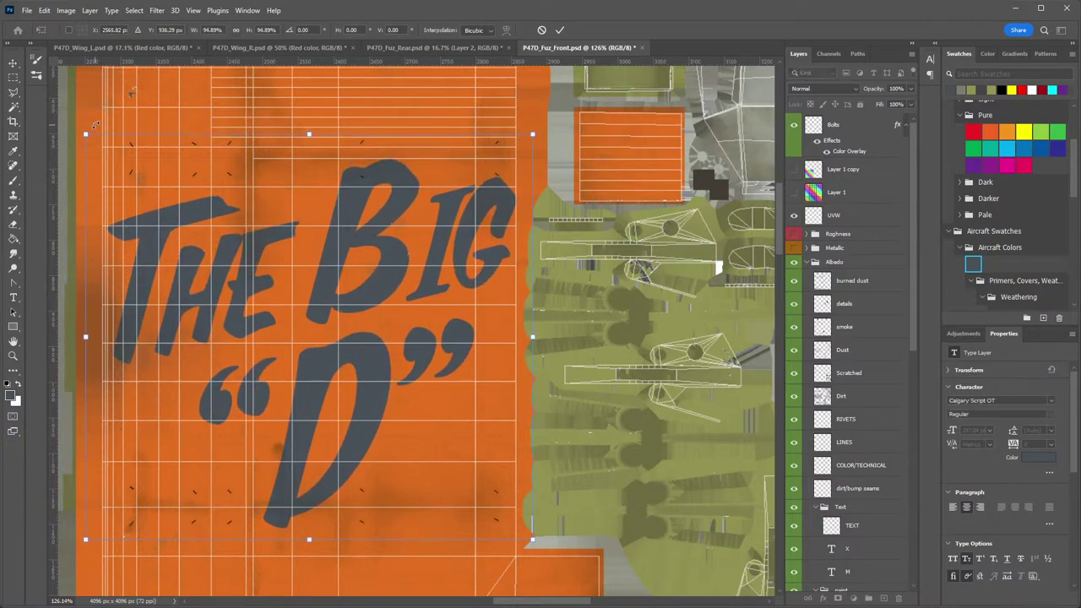
pyautogui.press('Return')
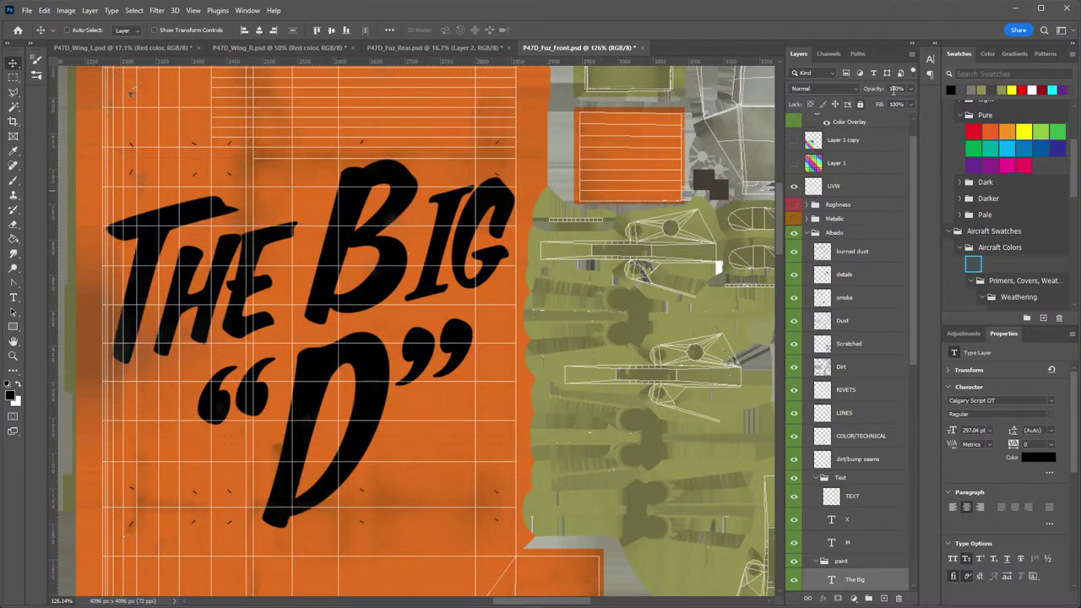
# Set the lettering's opacity to 96% and hide the UVW wireframe layer.
pyautogui.click(911, 88)
pyautogui.moveTo(903, 103); pyautogui.dragTo(908, 104)
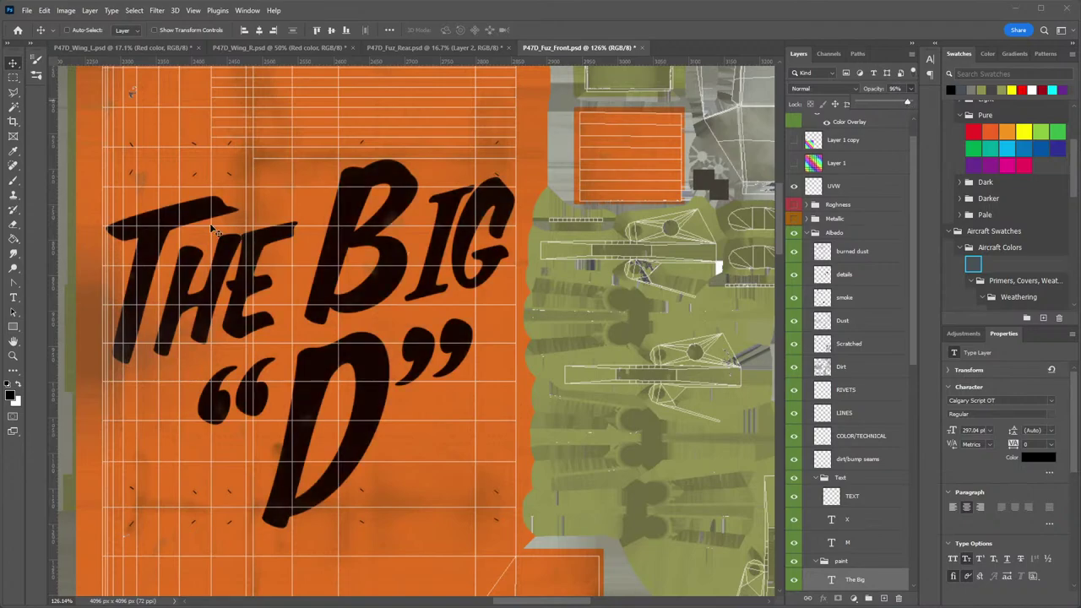
pyautogui.scroll(1, 822, 180)
pyautogui.scroll(-6, 489, 252)
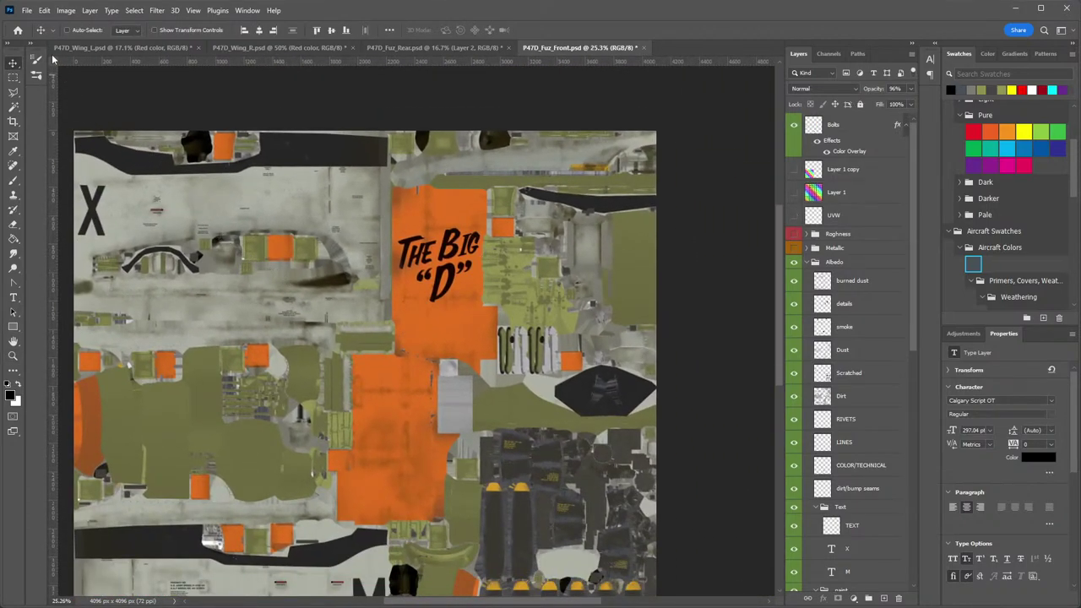
# Save a DDS copy of the texture as P47D_Fuz_Front in The Big D livery folder, replacing the existing file.
pyautogui.click(28, 10)
pyautogui.click(49, 158)
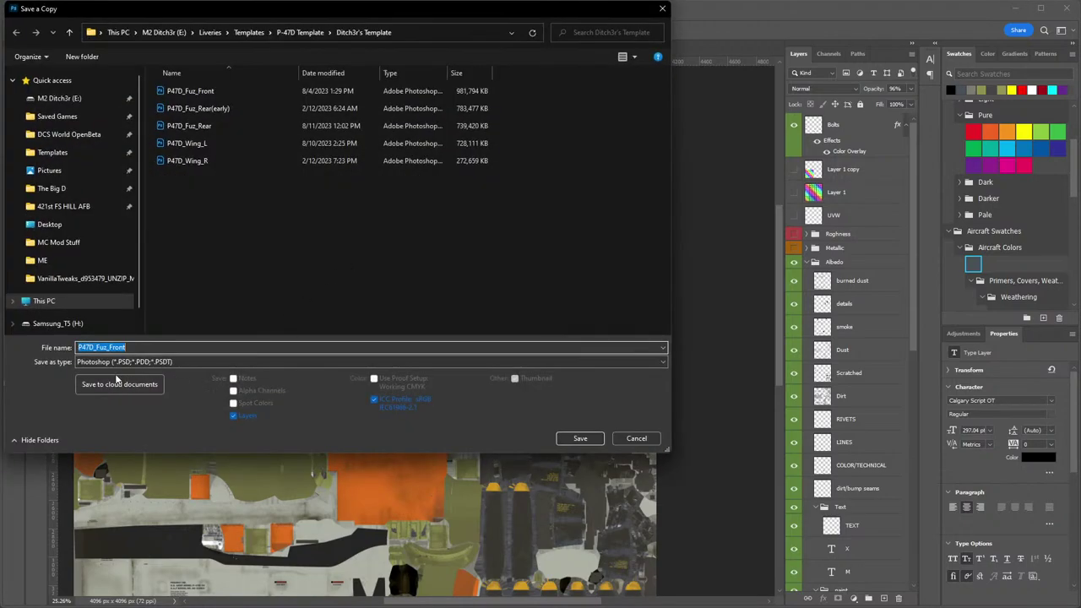
pyautogui.click(99, 363)
pyautogui.click(150, 398)
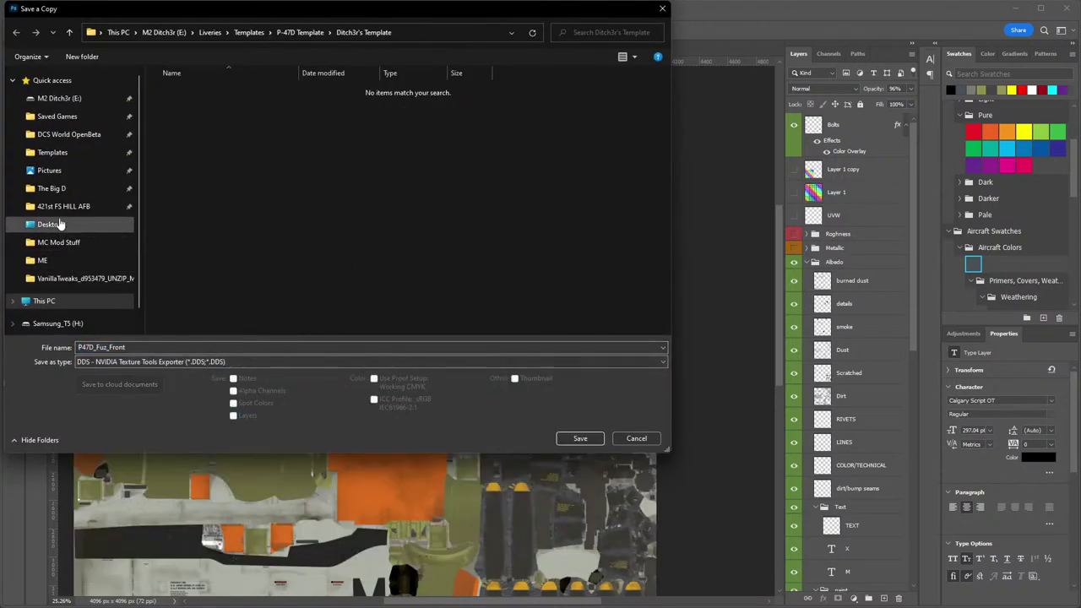
pyautogui.click(581, 439)
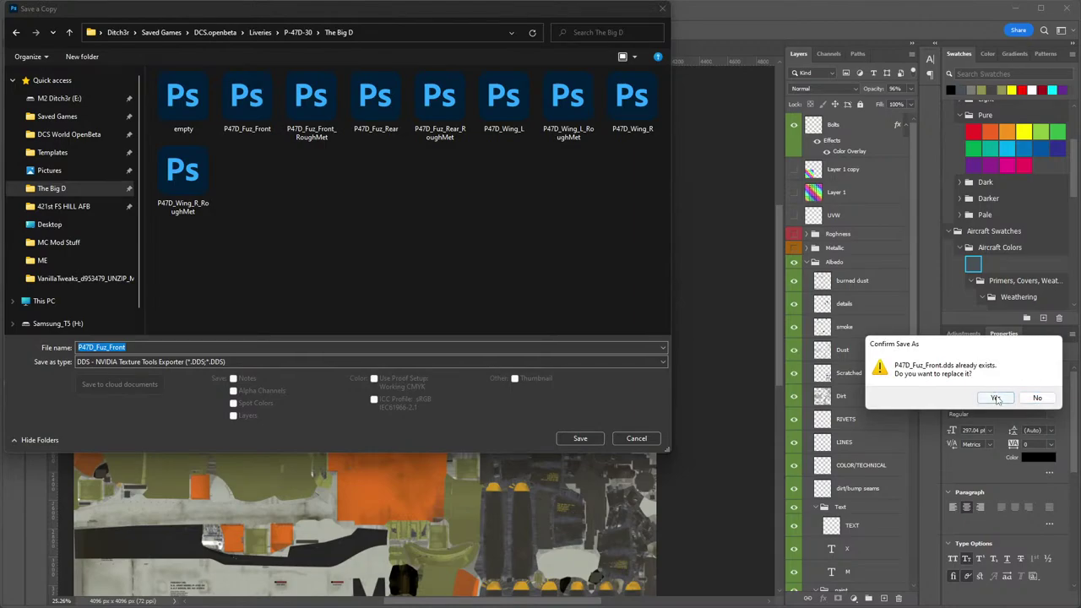
pyautogui.click(968, 396)
pyautogui.click(705, 526)
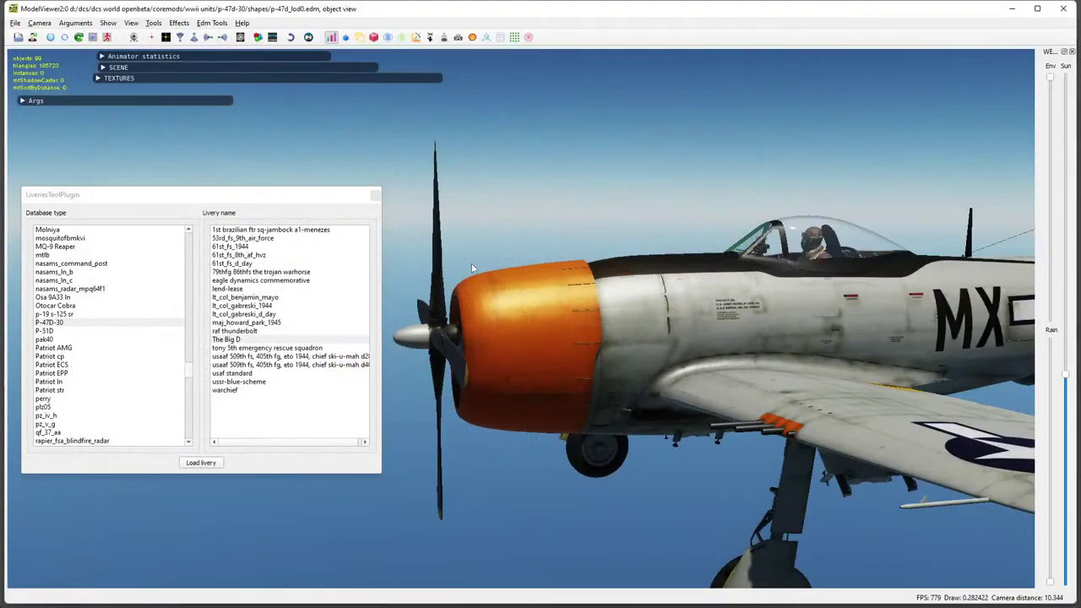
# Switch to ModelViewer 2.0, close the livery list, reload the textures and inspect the lettering on the aircraft's cowling.
pyautogui.click(375, 195)
pyautogui.hotkey('alt', 'Tab')
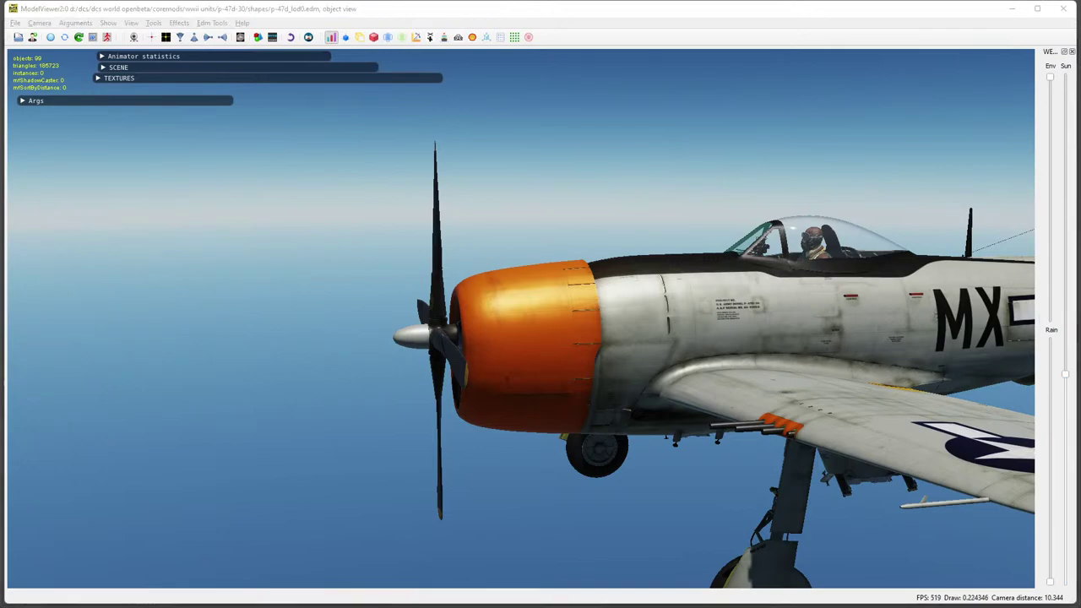
pyautogui.hotkey('alt', 'Tab')
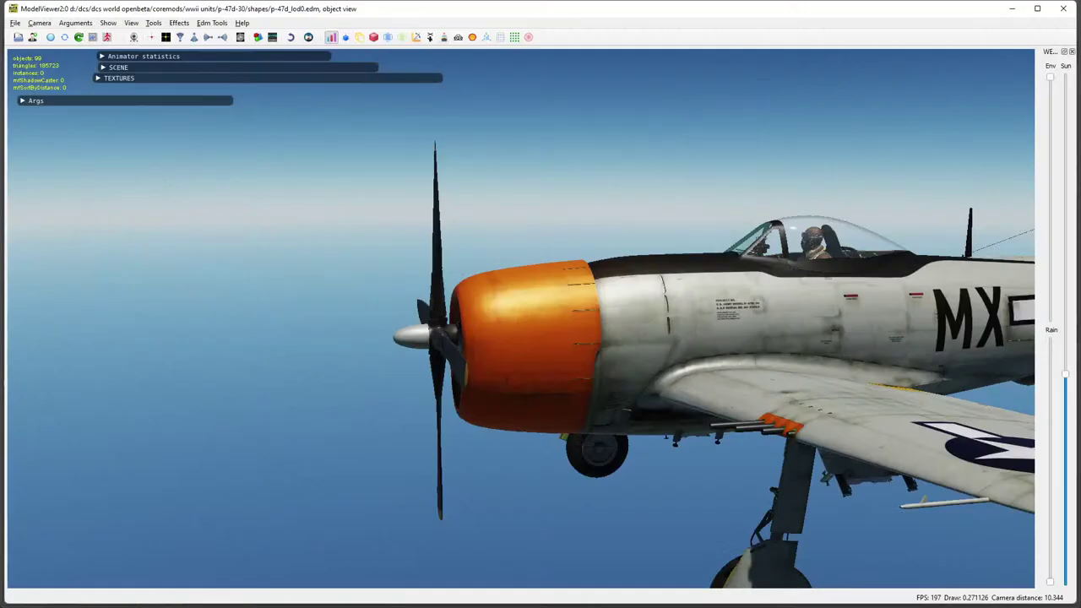
pyautogui.click(50, 37)
pyautogui.moveTo(603, 353)
pyautogui.mouseDown()
pyautogui.moveTo(501, 331)
pyautogui.moveTo(514, 350)
pyautogui.moveTo(619, 357)
pyautogui.mouseUp()
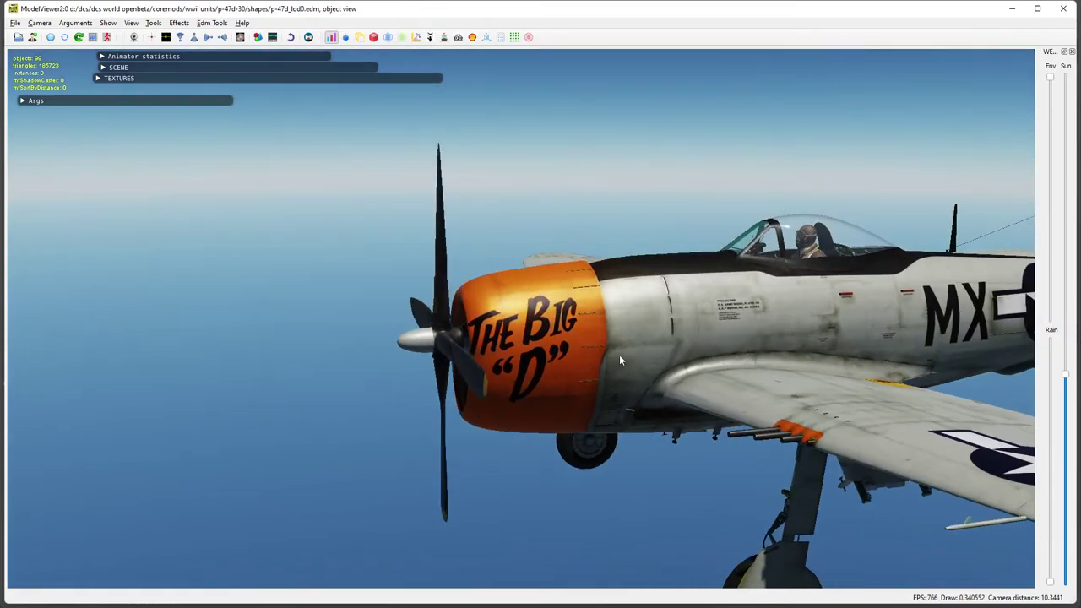
pyautogui.scroll(3, 554, 304)
pyautogui.moveTo(555, 305); pyautogui.dragTo(562, 367)
pyautogui.scroll(-3, 436, 358)
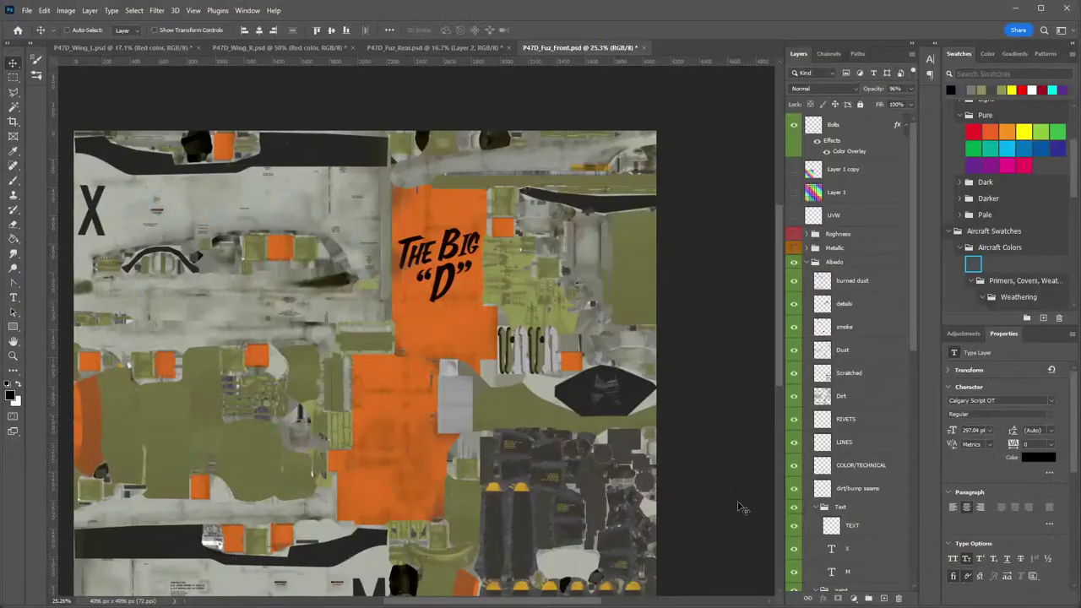
# In Photoshop, show the UVW wireframe again, scale the lettering to about 76.7% and move it about 21 px towards the cowling's rear edge.
pyautogui.scroll(5, 444, 365)
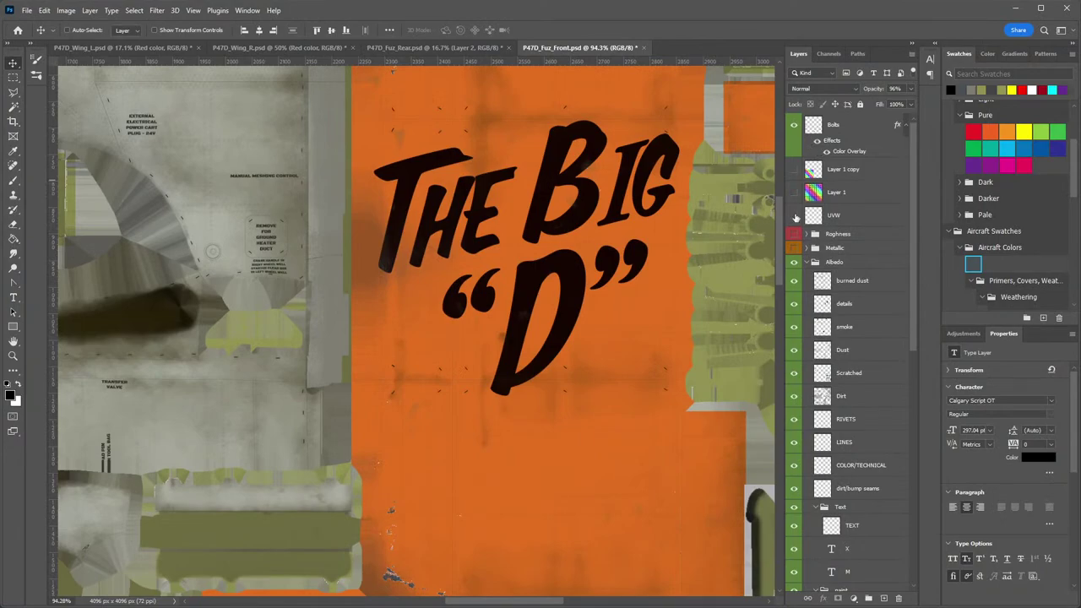
pyautogui.click(794, 216)
pyautogui.hotkey('ctrl', 't')
pyautogui.moveTo(357, 101); pyautogui.dragTo(411, 131)
pyautogui.press('Return')
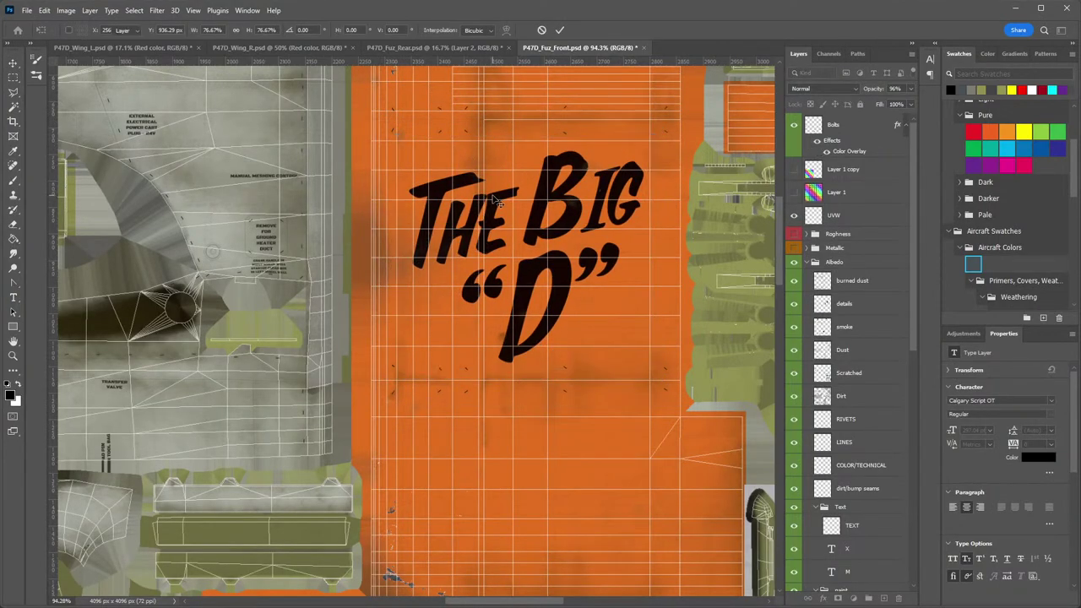
pyautogui.moveTo(507, 213)
pyautogui.mouseDown()
pyautogui.moveTo(533, 186)
pyautogui.moveTo(524, 214)
pyautogui.mouseUp()
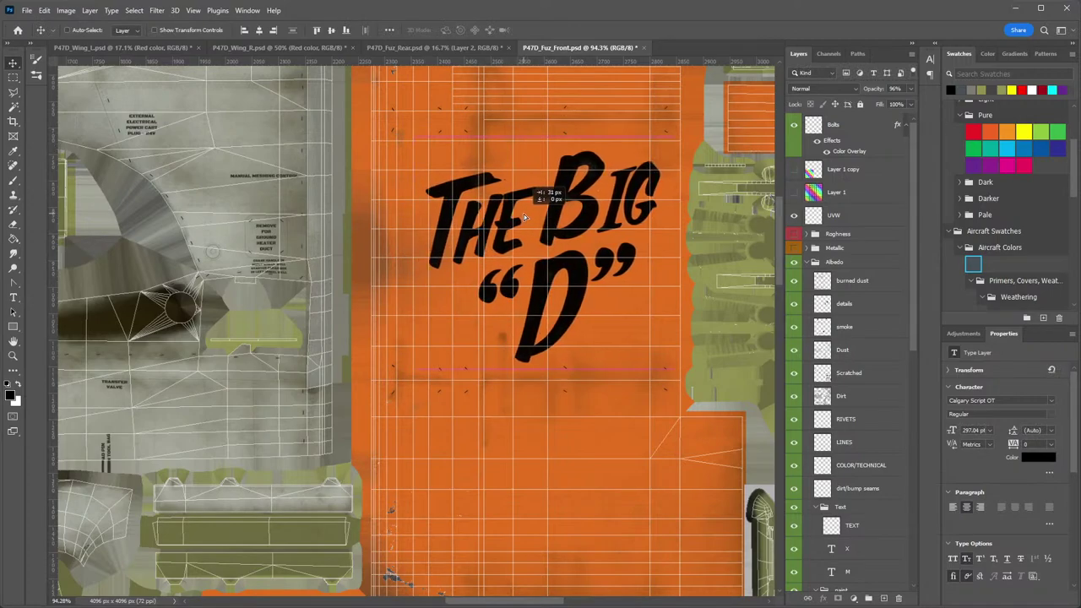
pyautogui.scroll(-1, 816, 391)
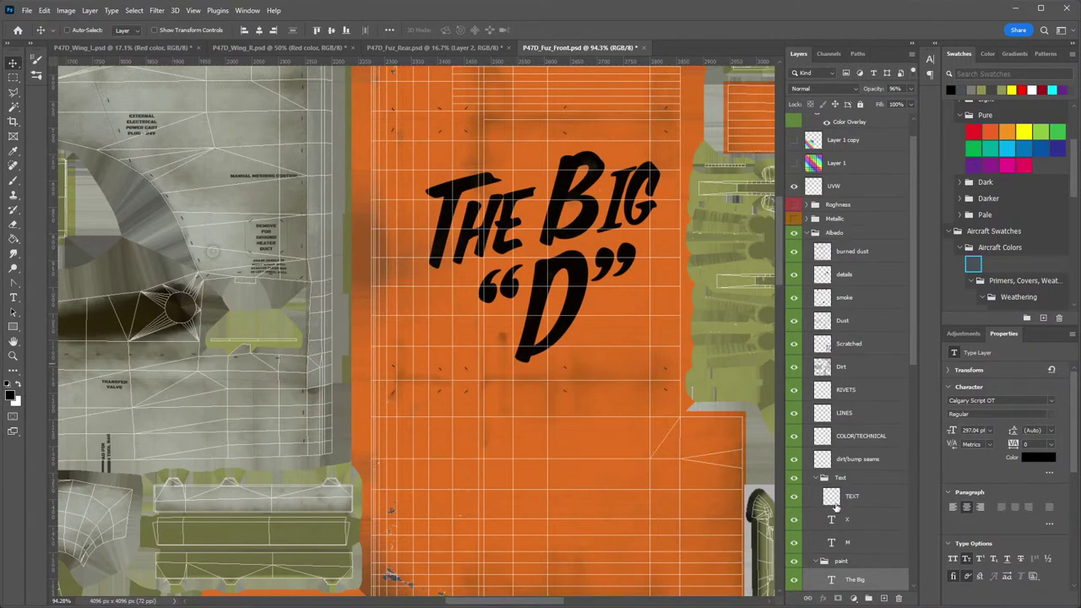
# Try deleting and retyping the letter D in the quoted "D" text layer.
pyautogui.scroll(-3, 838, 479)
pyautogui.doubleClick(830, 378)
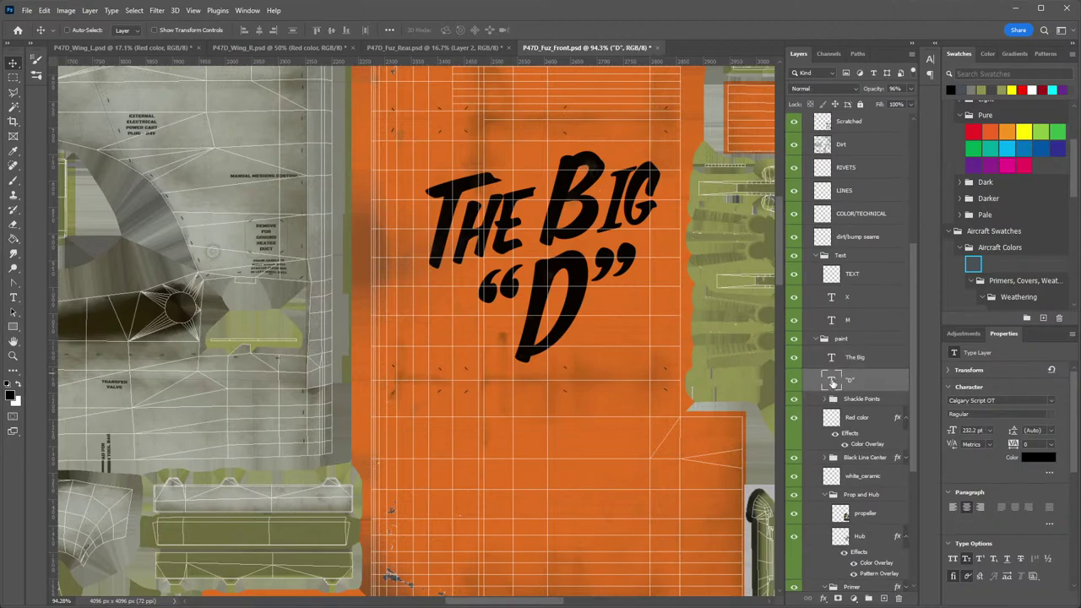
pyautogui.click(558, 296)
pyautogui.press('BackSpace')
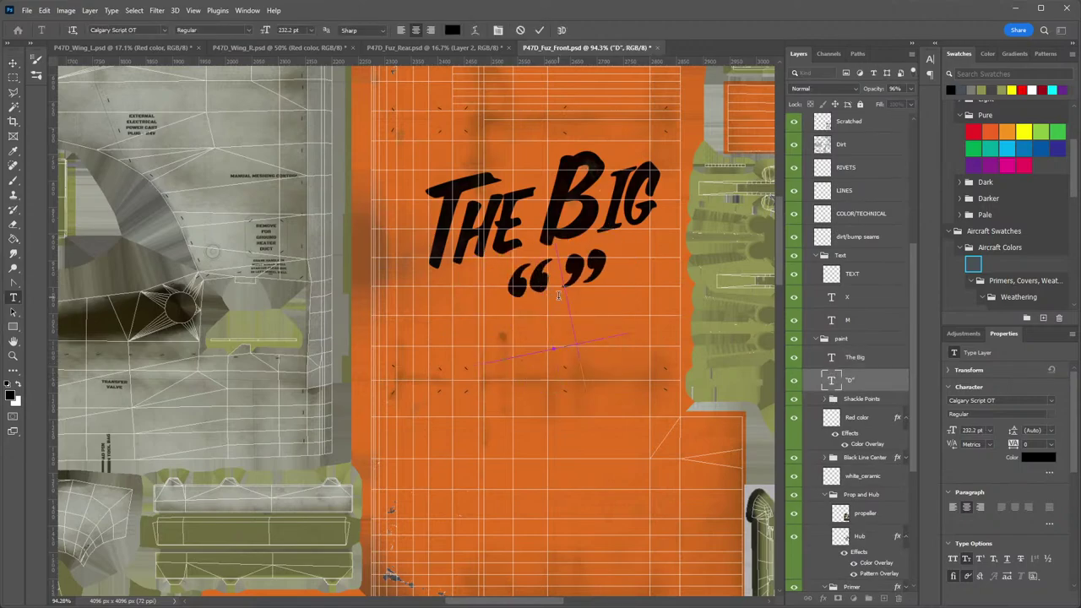
pyautogui.write('D')
pyautogui.press('BackSpace')
pyautogui.write('D')
pyautogui.press('BackSpace')
pyautogui.write('D')
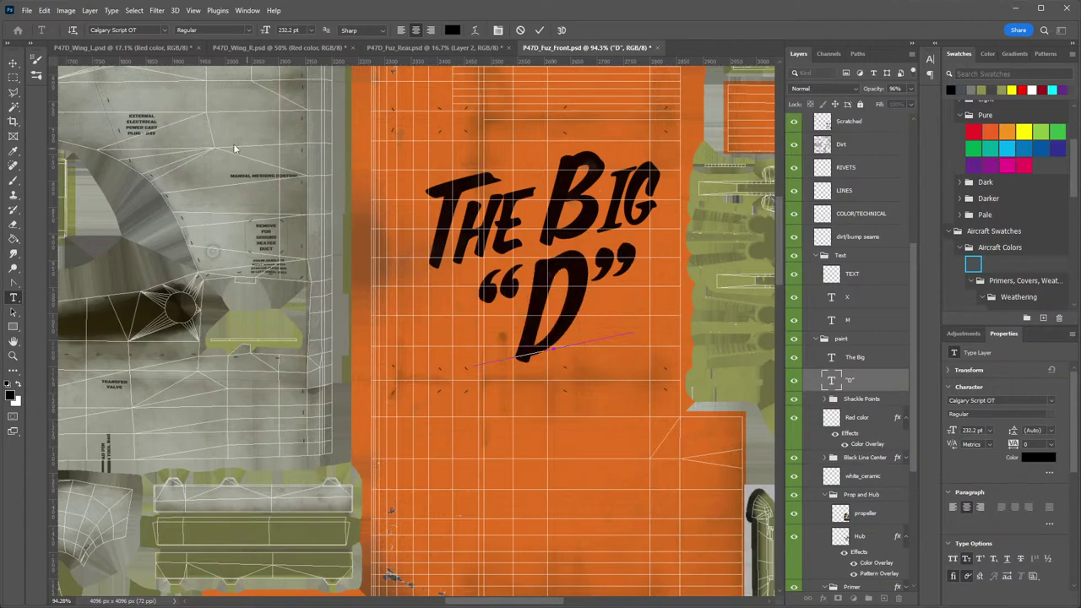
pyautogui.click(12, 63)
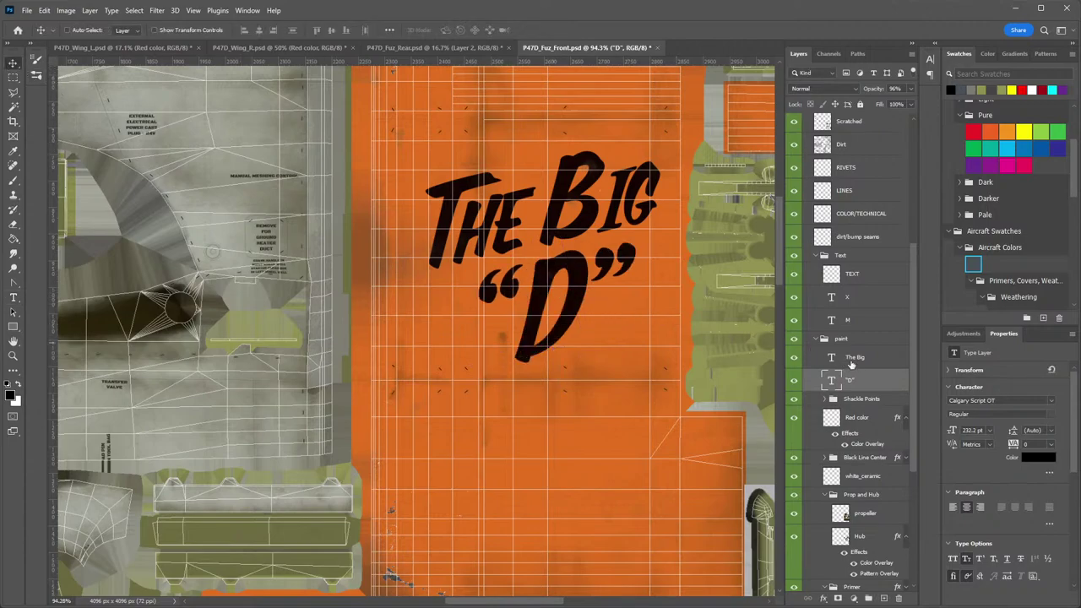
# Duplicate the quoted "D" text straight below the original and preview alternative fonts on the copy, such as Chantal and Filmotype Keynote.
pyautogui.moveTo(634, 338); pyautogui.dragTo(632, 458)
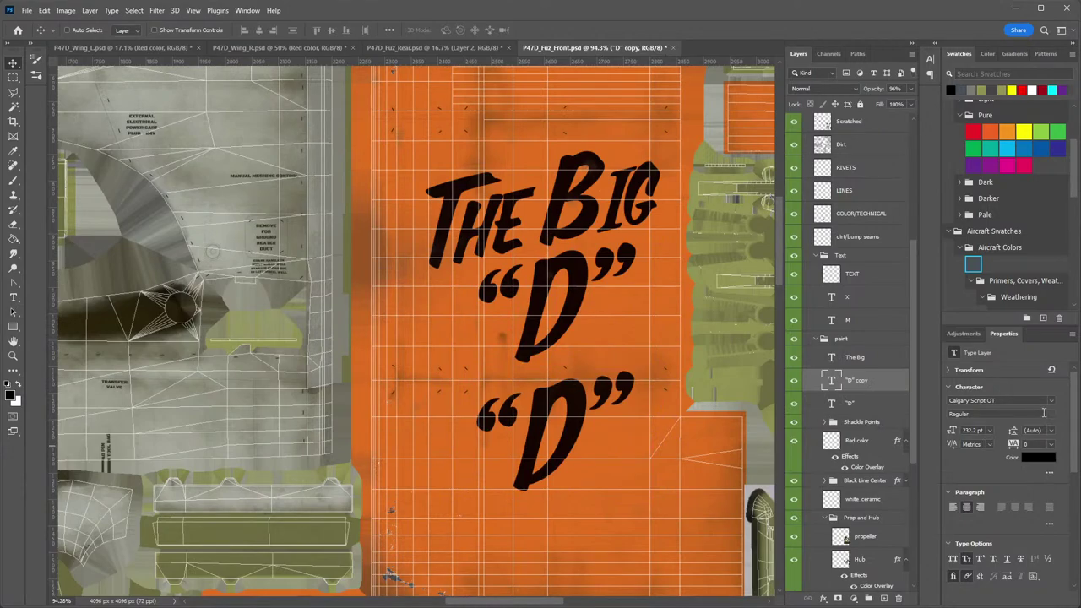
pyautogui.click(1050, 400)
pyautogui.scroll(5, 1005, 253)
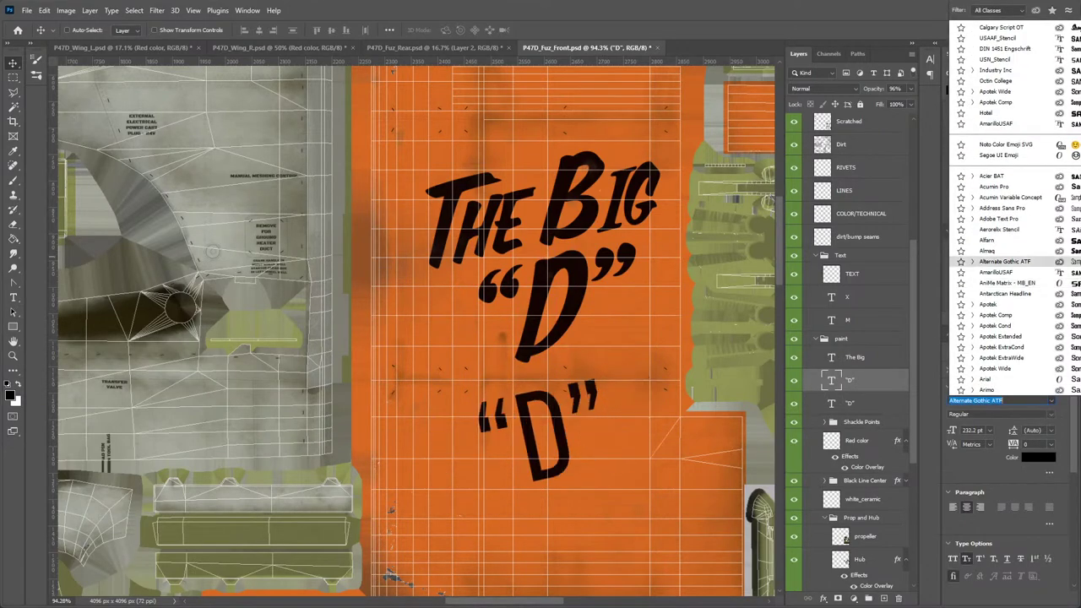
pyautogui.press('Up')
pyautogui.press('Down')
pyautogui.press('Down')
pyautogui.press('Down')
pyautogui.press('Down')
pyautogui.press('Down')
pyautogui.press('Down')
pyautogui.press('Down')
pyautogui.press('Down')
pyautogui.press('Down')
pyautogui.press('Down')
pyautogui.press('Down')
pyautogui.press('Down')
pyautogui.press('Down')
pyautogui.press('Down')
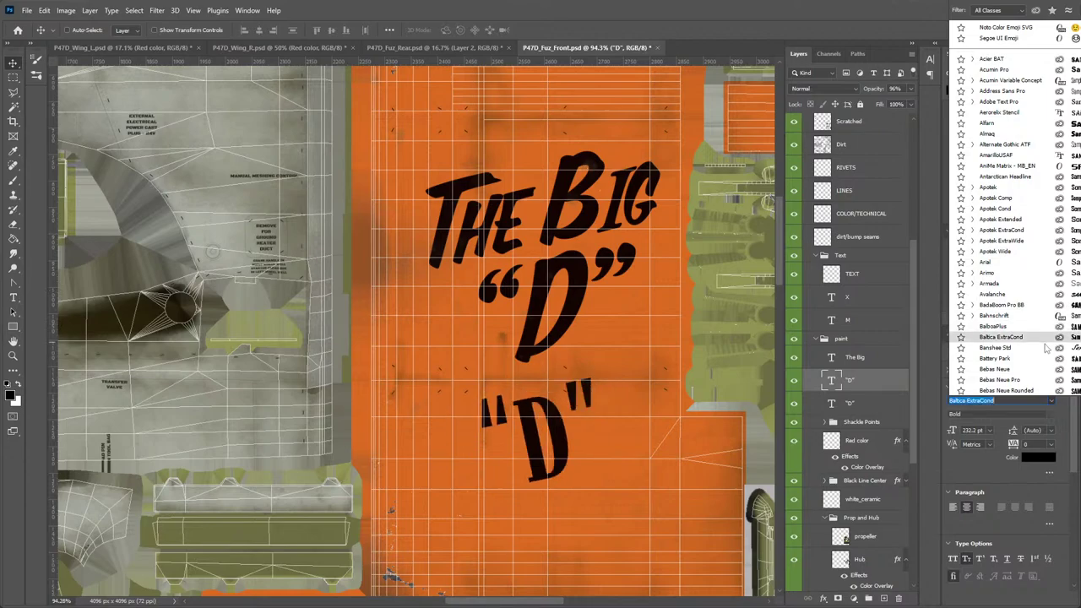
pyautogui.scroll(-2, 1048, 349)
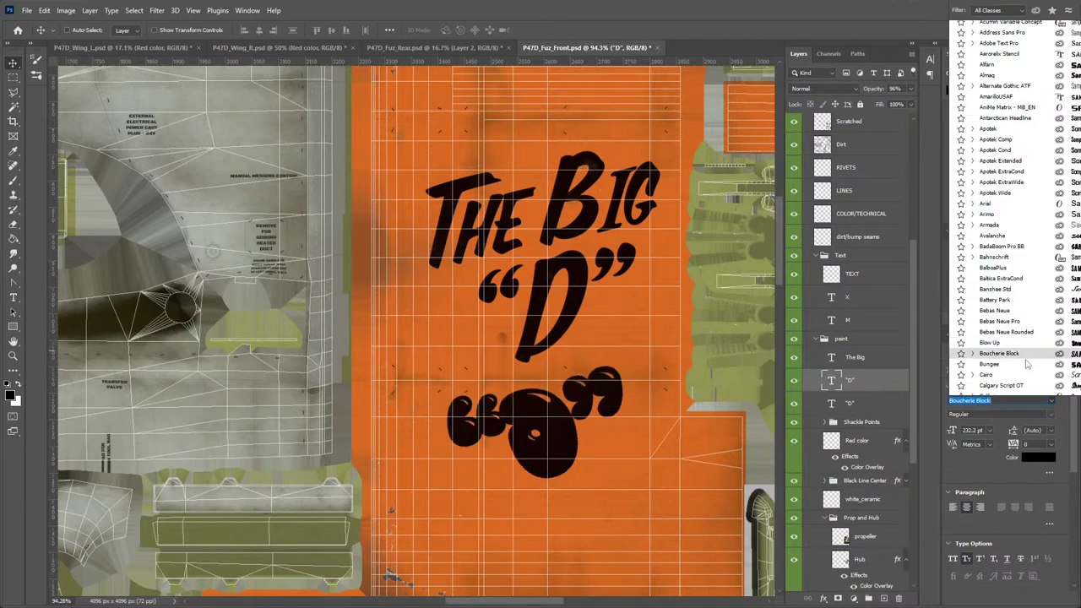
pyautogui.scroll(-2, 1026, 367)
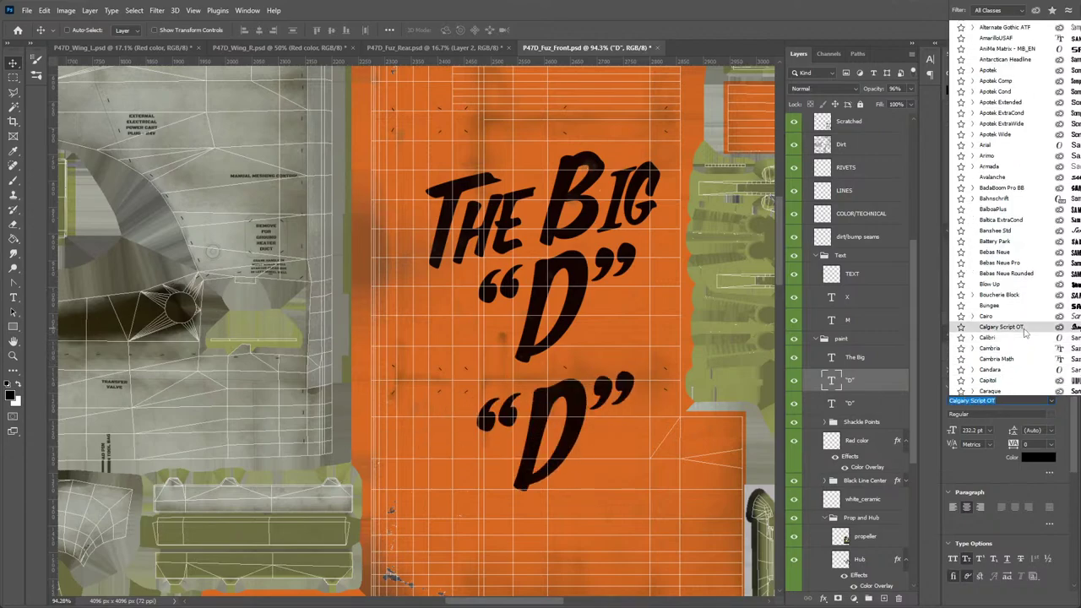
pyautogui.scroll(-2, 1025, 332)
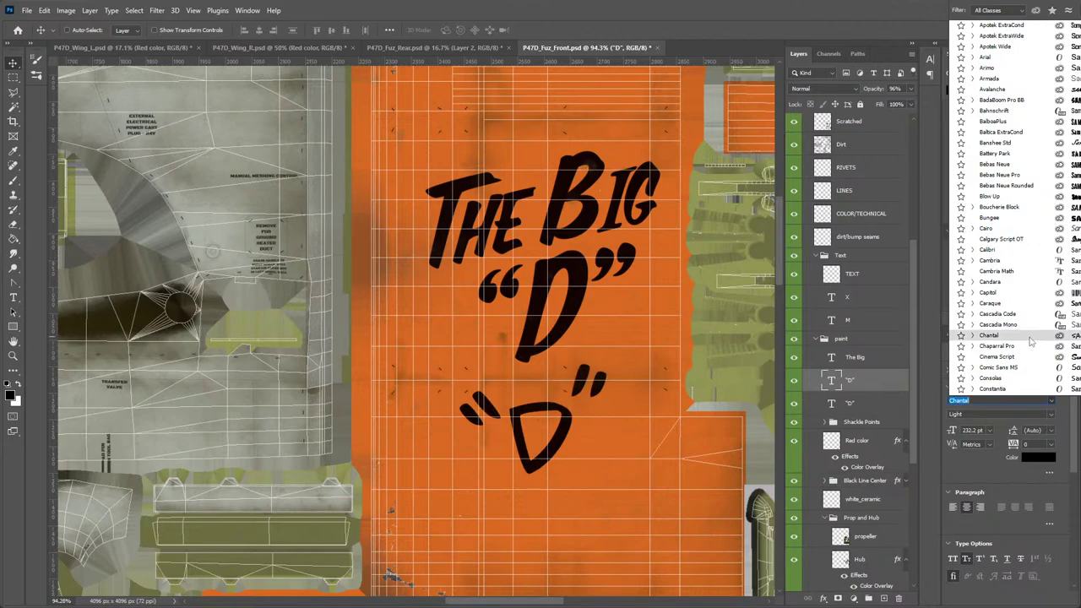
pyautogui.scroll(-6, 1032, 333)
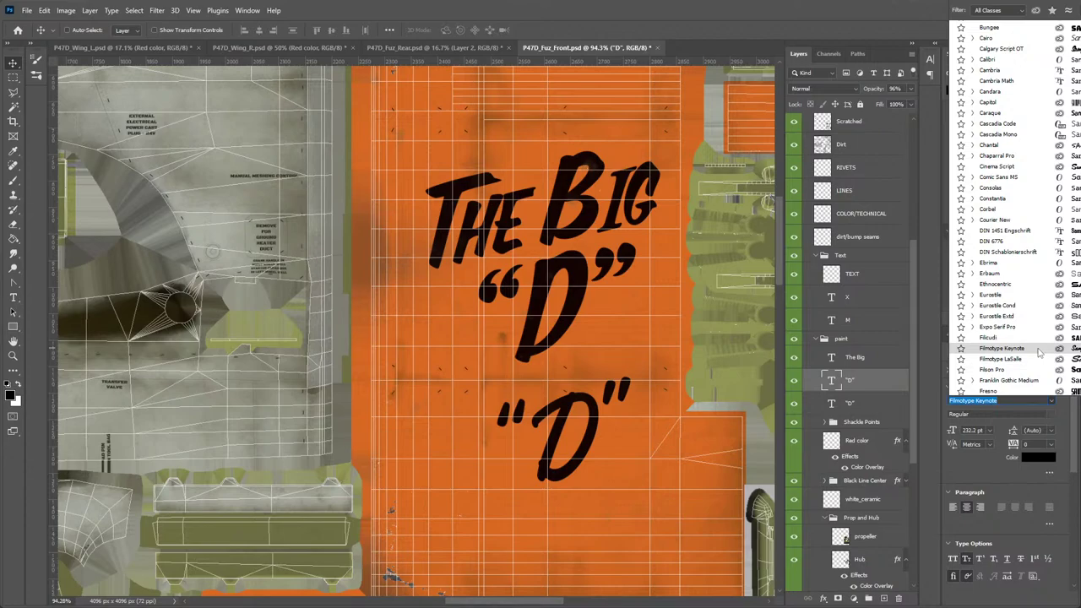
# Set only the letter D of the original quoted "D" text to the Filmotype Keynote font, leaving out the quotation marks.
pyautogui.click(558, 269)
pyautogui.doubleClick(554, 283)
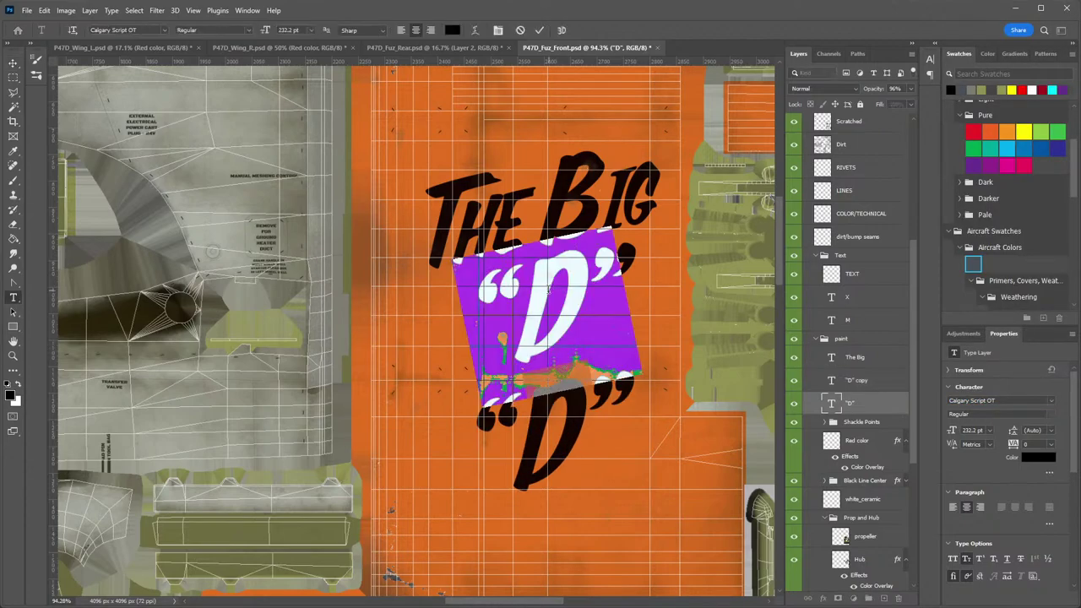
pyautogui.click(540, 293)
pyautogui.moveTo(575, 287); pyautogui.dragTo(528, 302)
pyautogui.click(1051, 401)
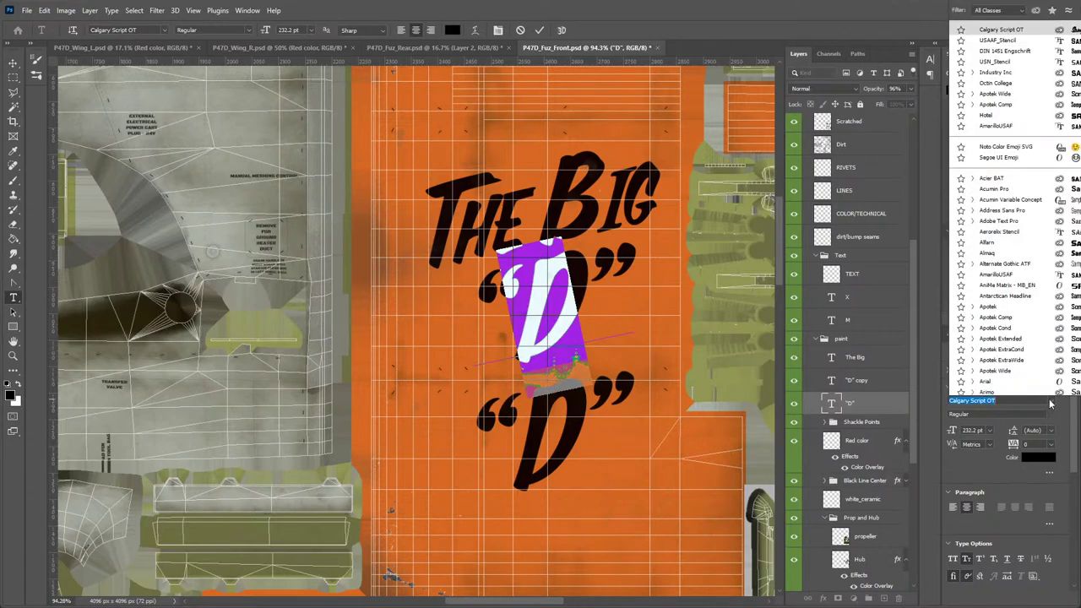
pyautogui.scroll(-5, 1058, 336)
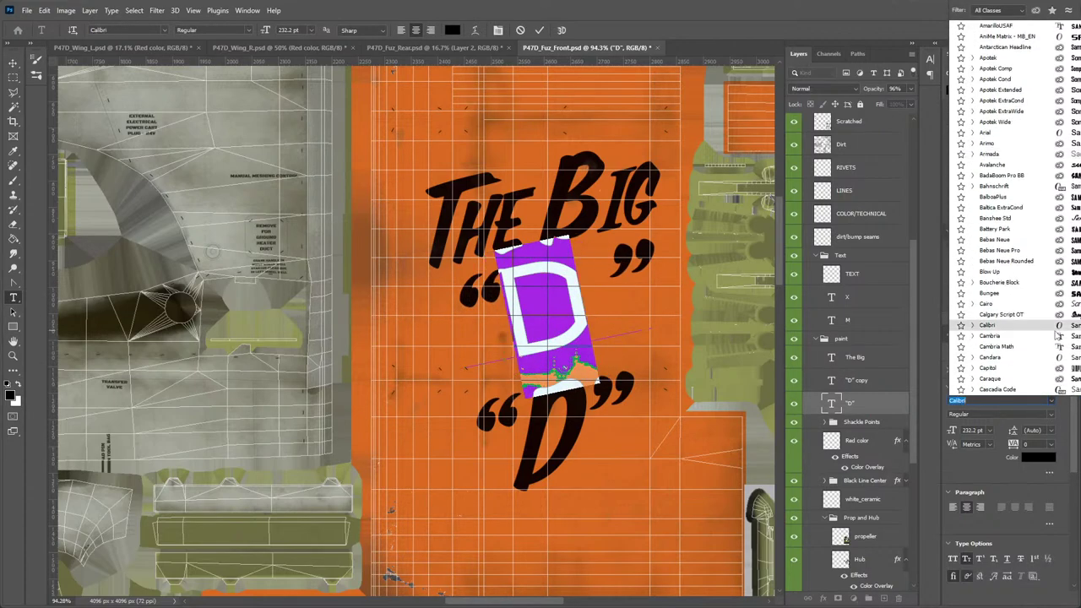
pyautogui.scroll(7, 1006, 286)
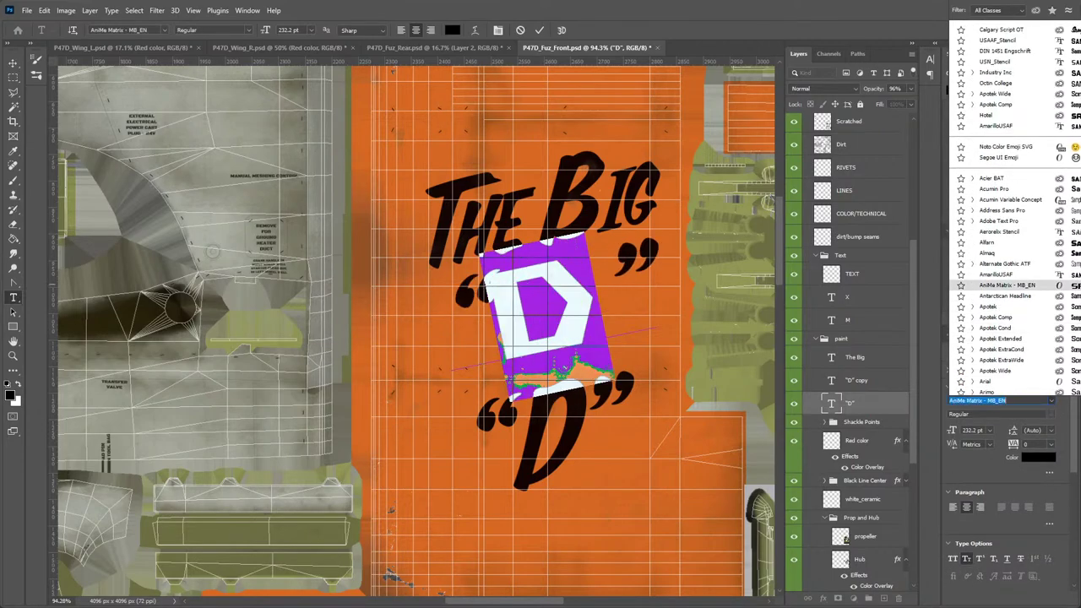
pyautogui.scroll(-14, 1005, 285)
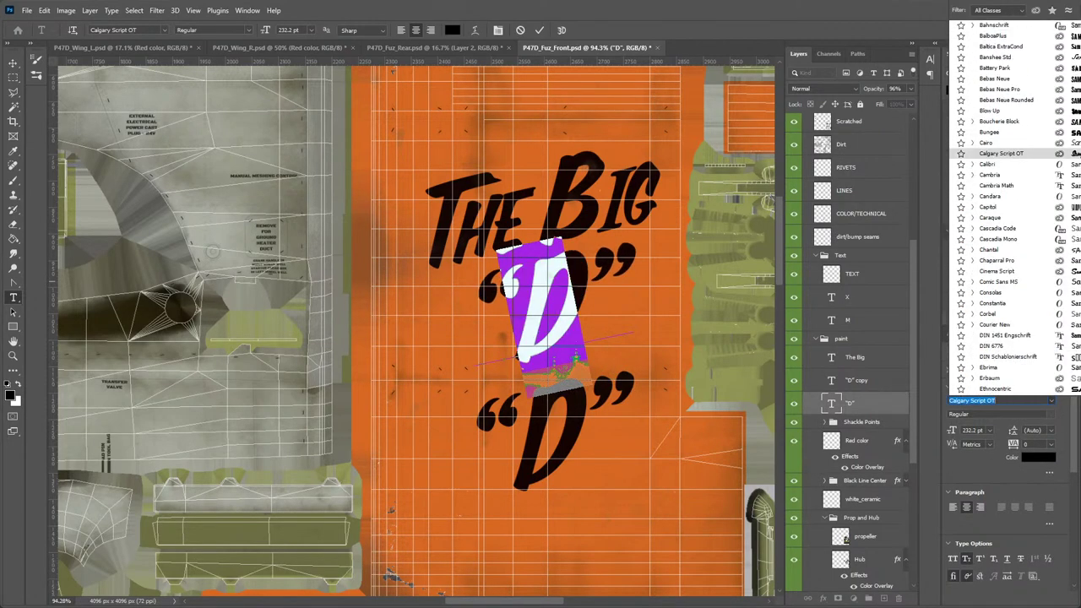
pyautogui.scroll(-2, 1025, 272)
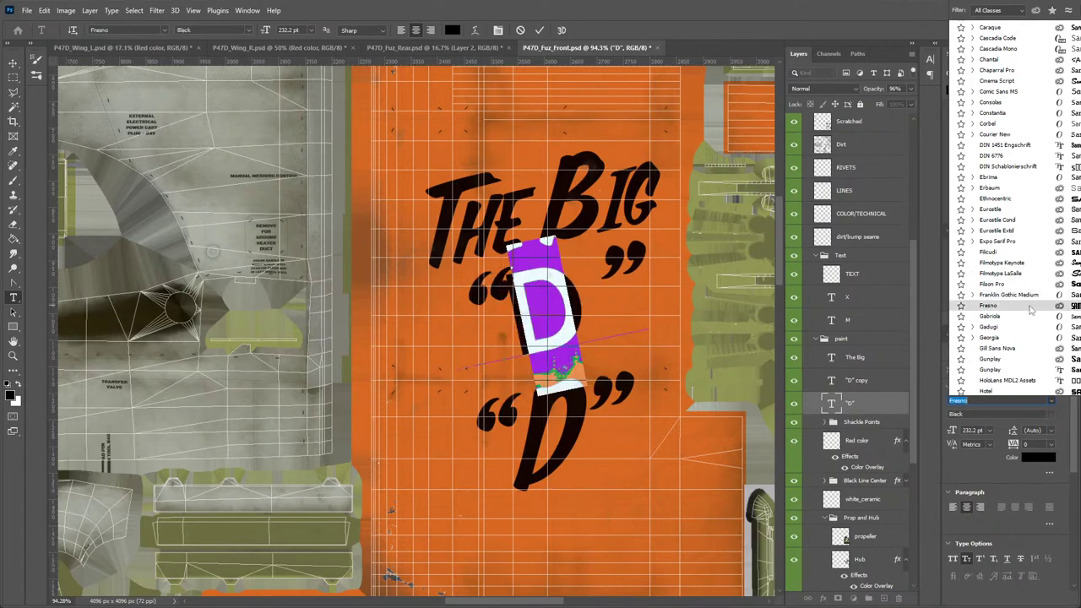
pyautogui.click(1022, 264)
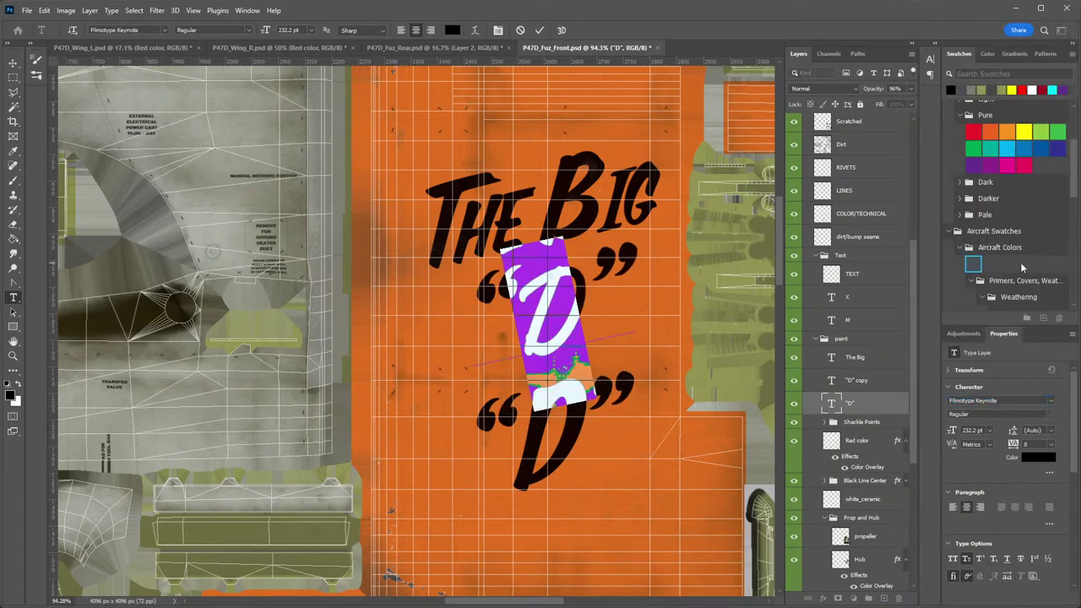
pyautogui.click(12, 63)
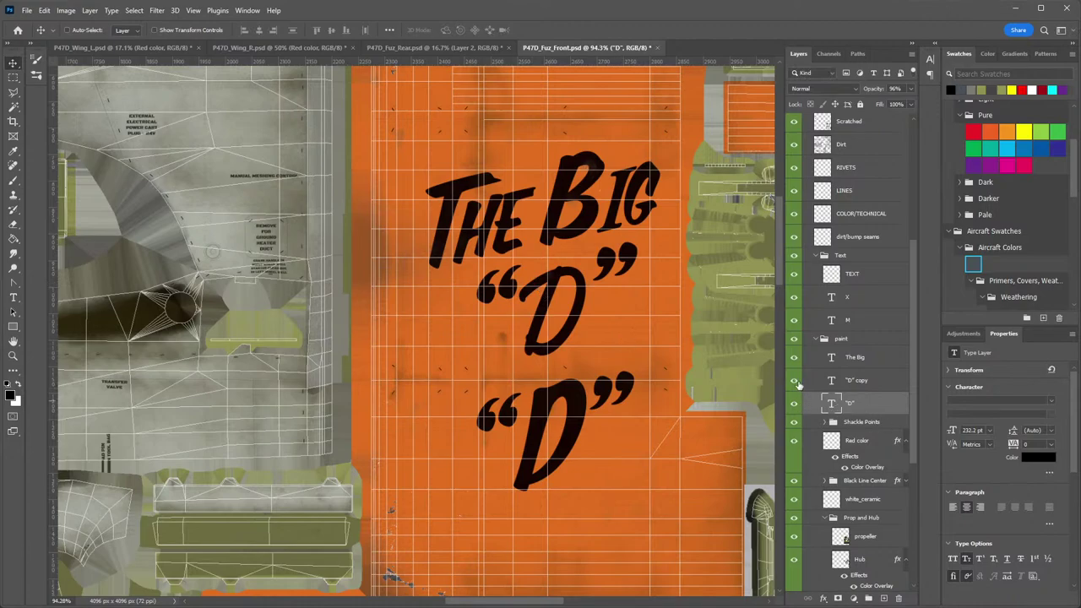
# Hide the "D" copy text layer and check which font the letter D in the original text uses.
pyautogui.click(795, 381)
pyautogui.doubleClick(831, 381)
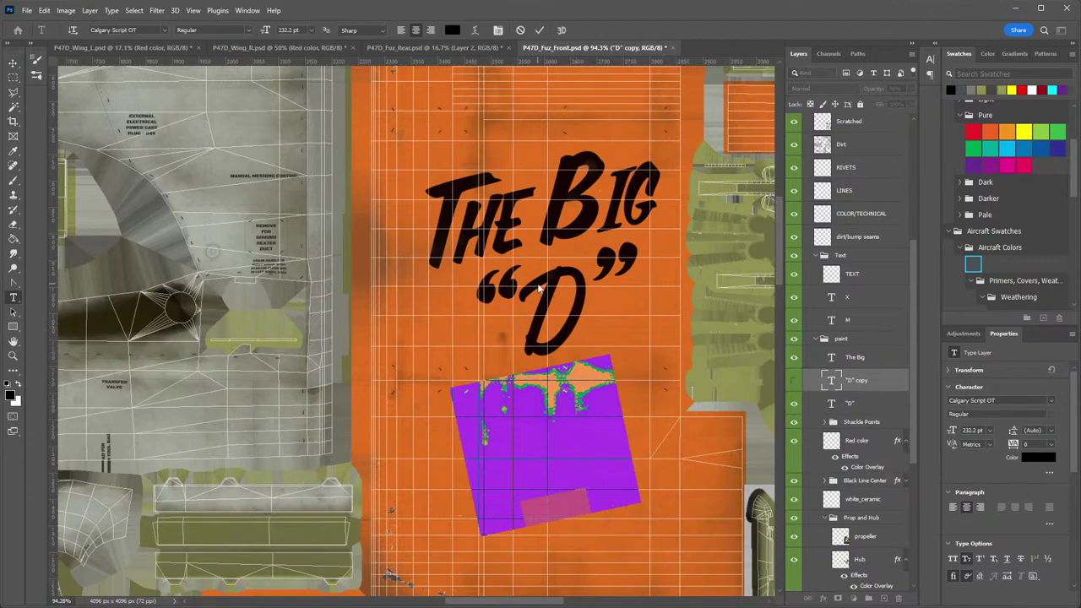
pyautogui.doubleClick(831, 404)
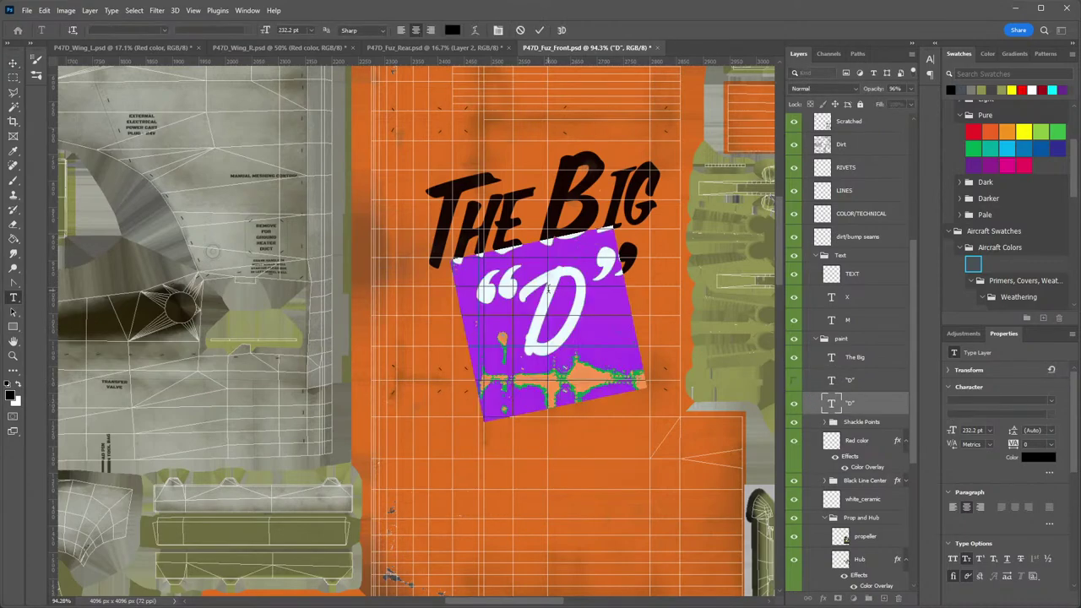
pyautogui.doubleClick(539, 298)
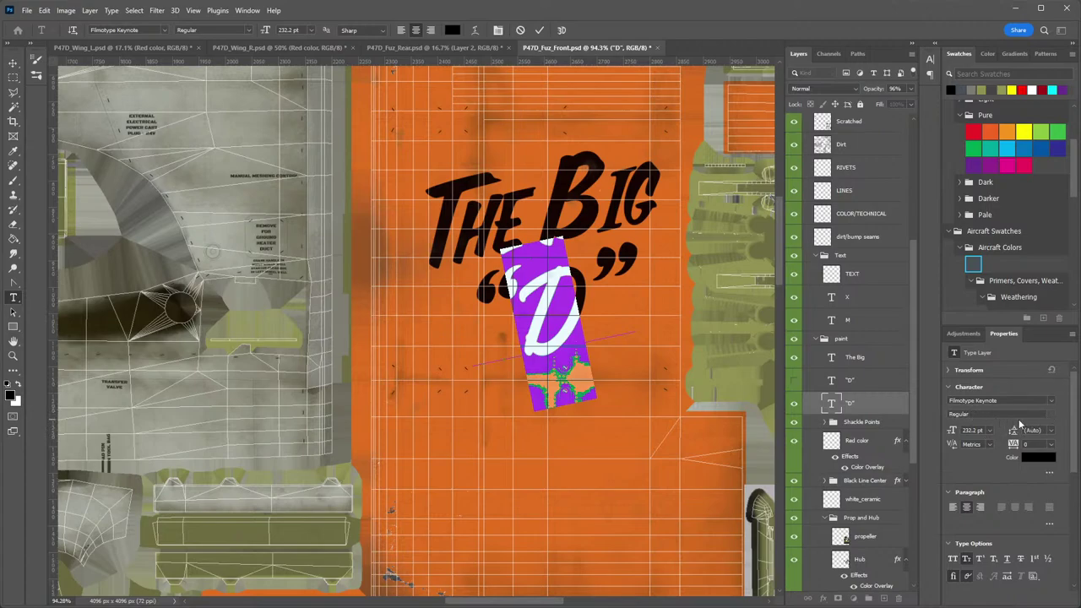
pyautogui.click(13, 62)
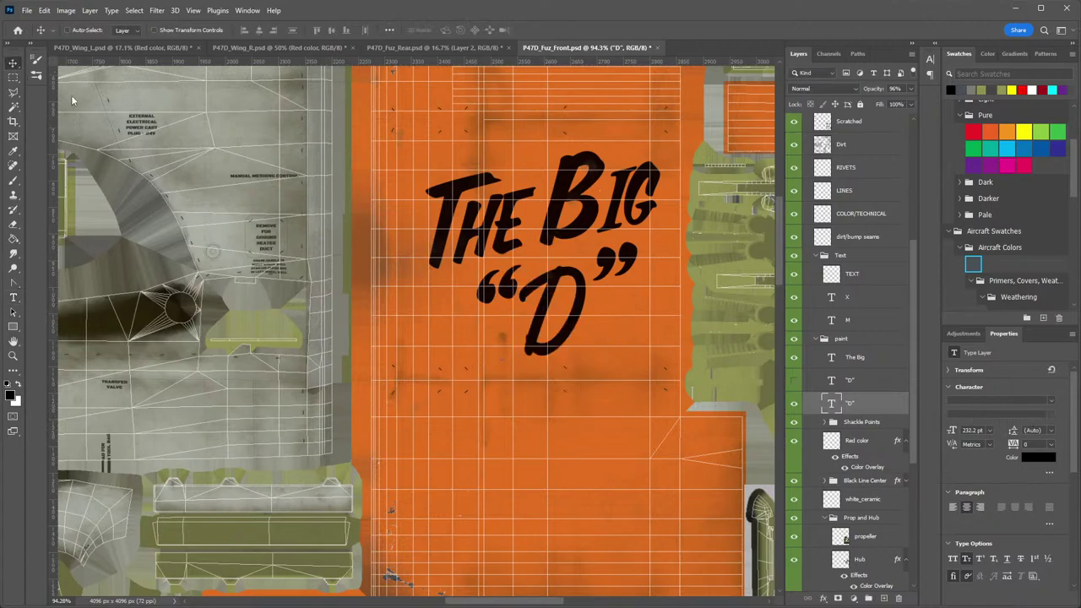
# Add a black 2 px Stroke effect, positioned outside, to the visible quoted "D" text layer.
pyautogui.doubleClick(877, 408)
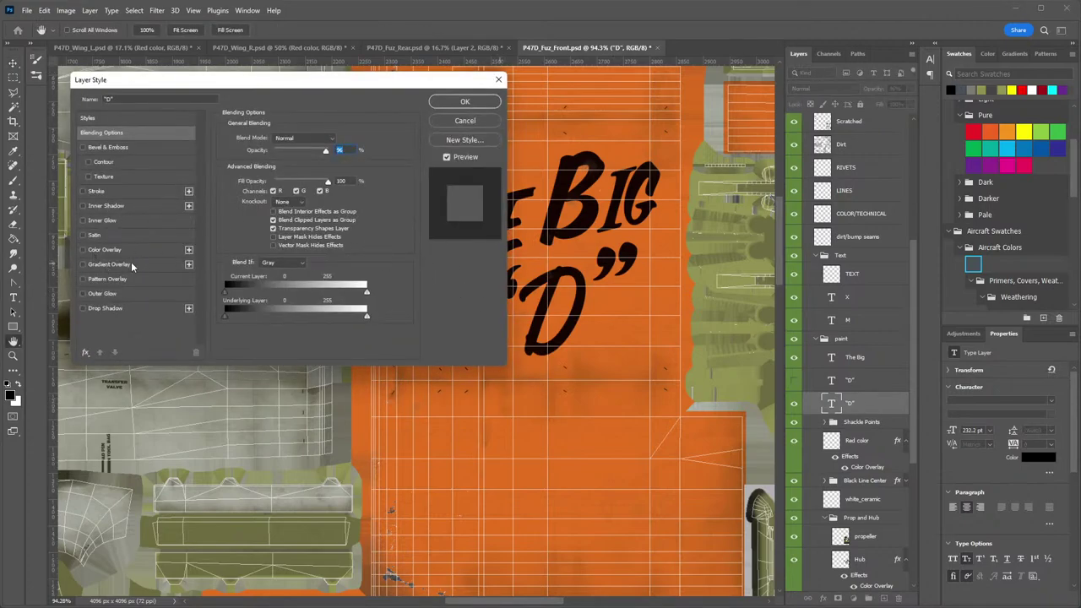
pyautogui.click(104, 193)
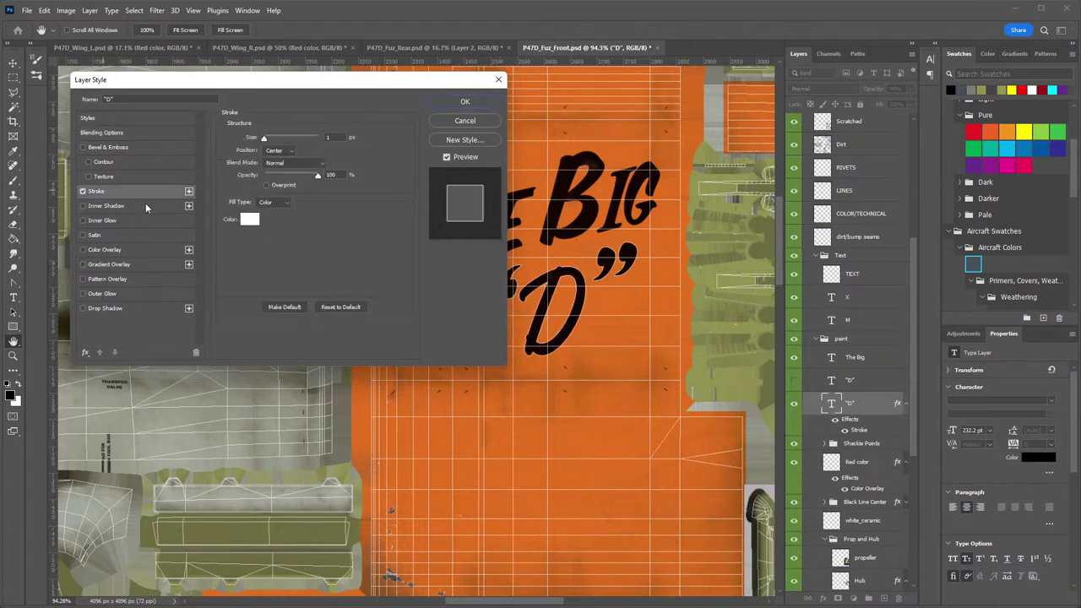
pyautogui.click(247, 221)
pyautogui.moveTo(741, 223); pyautogui.dragTo(606, 345)
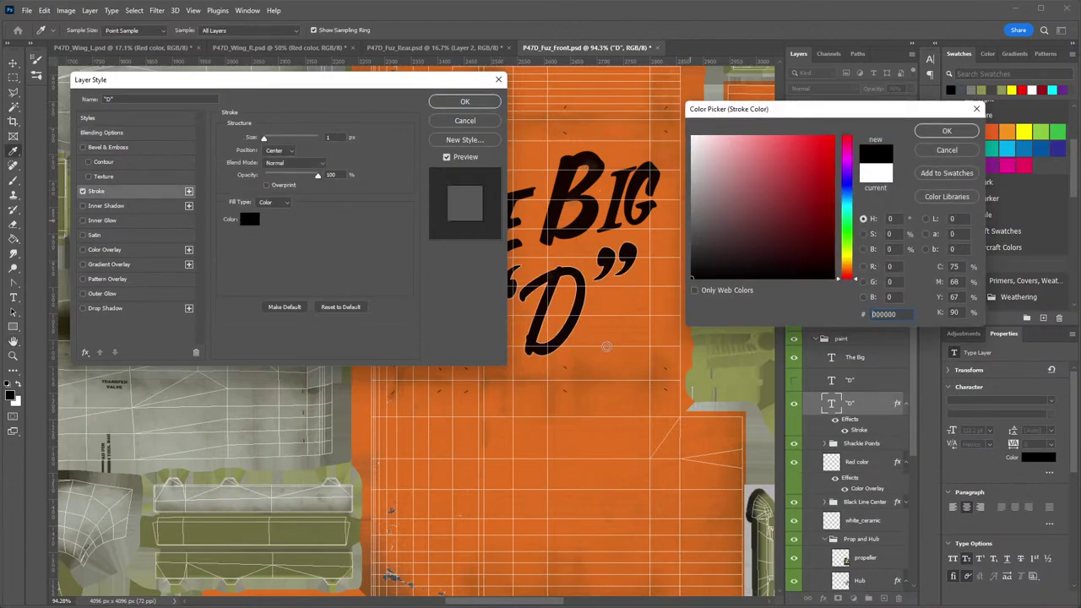
pyautogui.click(947, 131)
pyautogui.moveTo(264, 137); pyautogui.dragTo(267, 138)
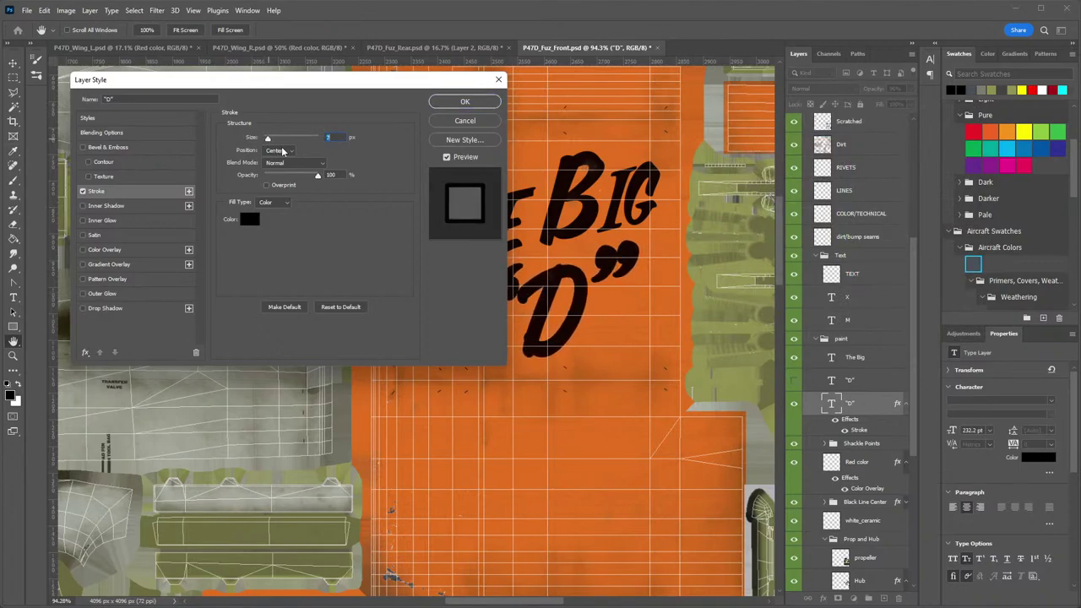
pyautogui.click(281, 151)
pyautogui.click(272, 159)
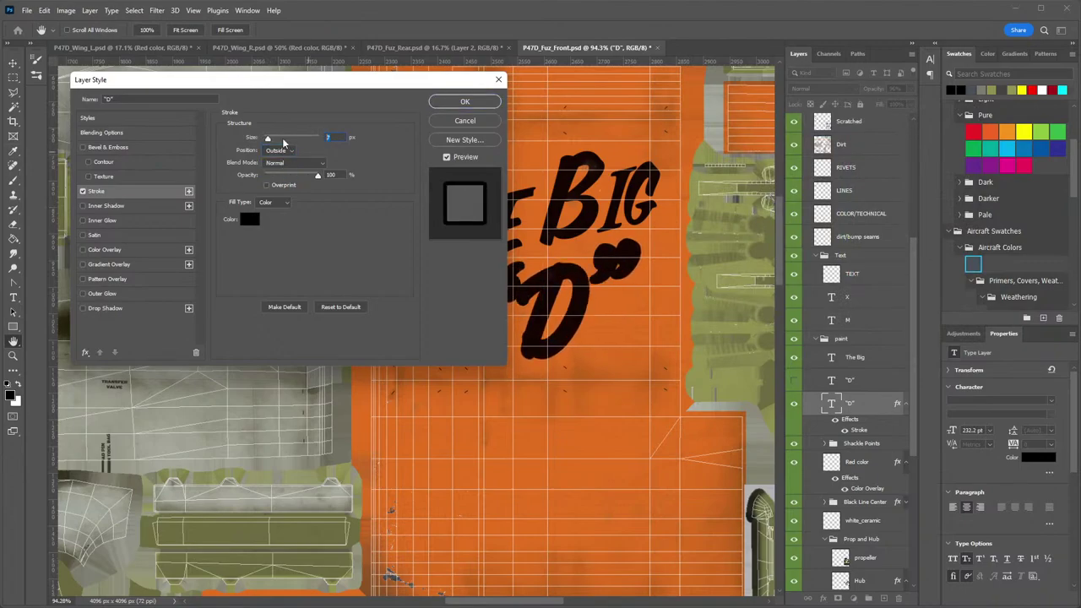
pyautogui.moveTo(268, 138); pyautogui.dragTo(265, 139)
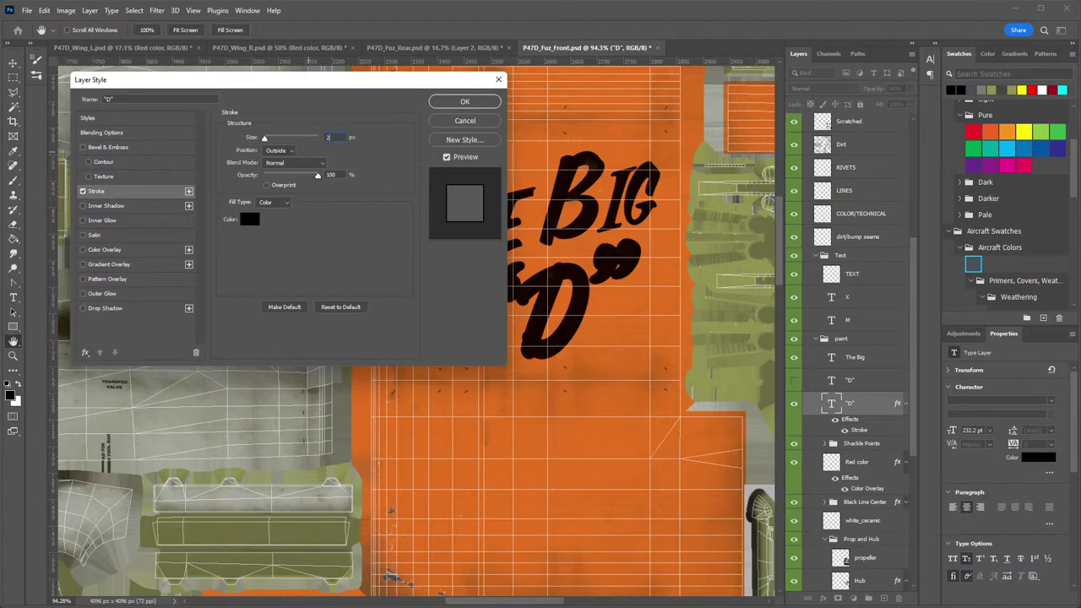
pyautogui.click(466, 102)
# Duplicate the stroked quoted "D" layer and remove both quotation marks from the copy's text so it contains only the letter D.
pyautogui.rightClick(874, 409)
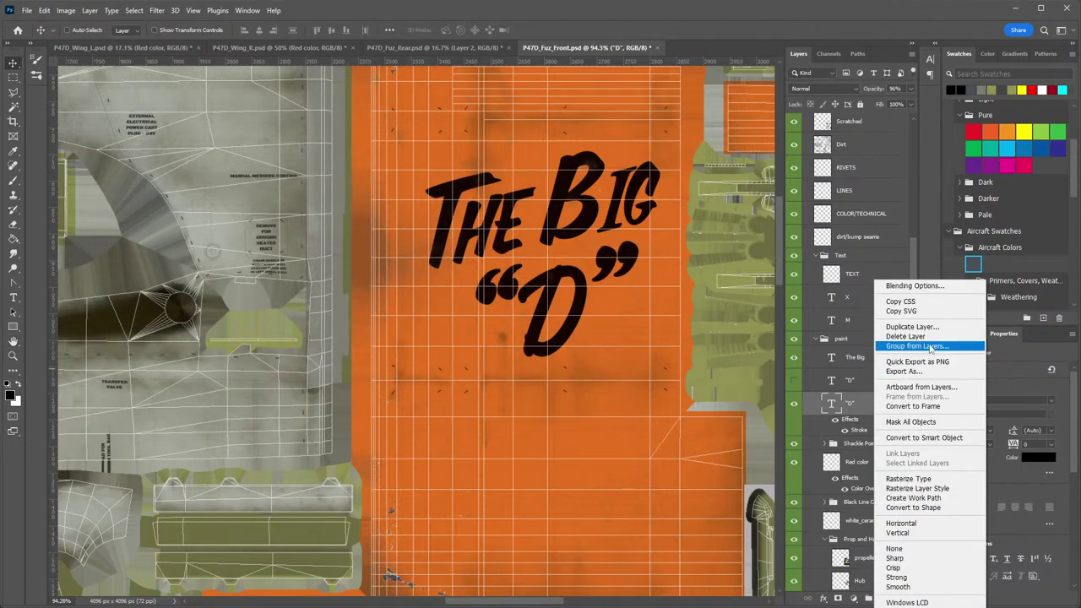
pyautogui.click(912, 327)
pyautogui.press('Return')
pyautogui.doubleClick(832, 408)
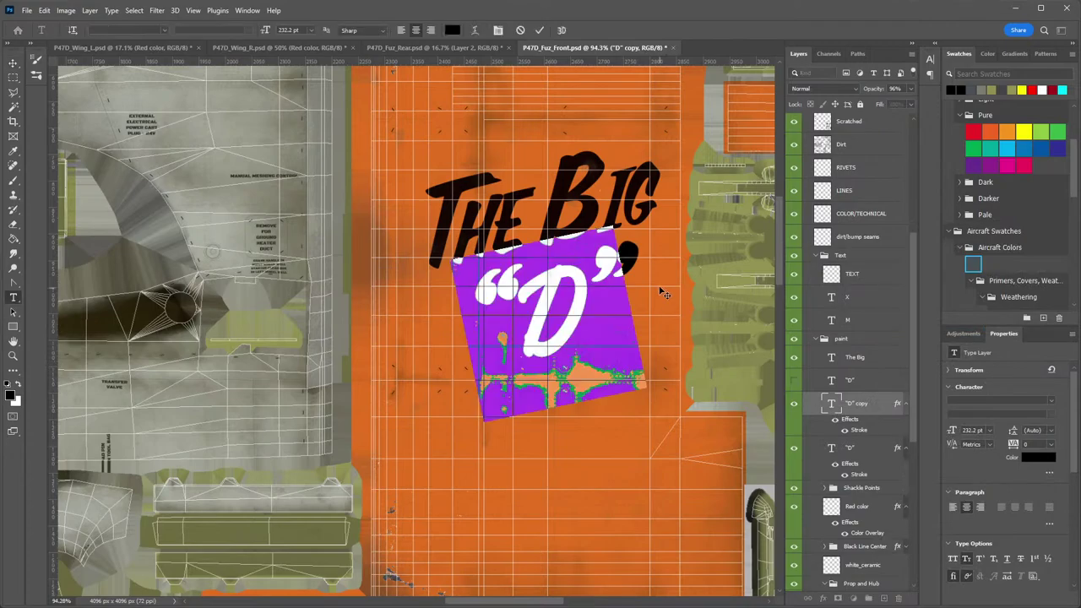
pyautogui.click(607, 287)
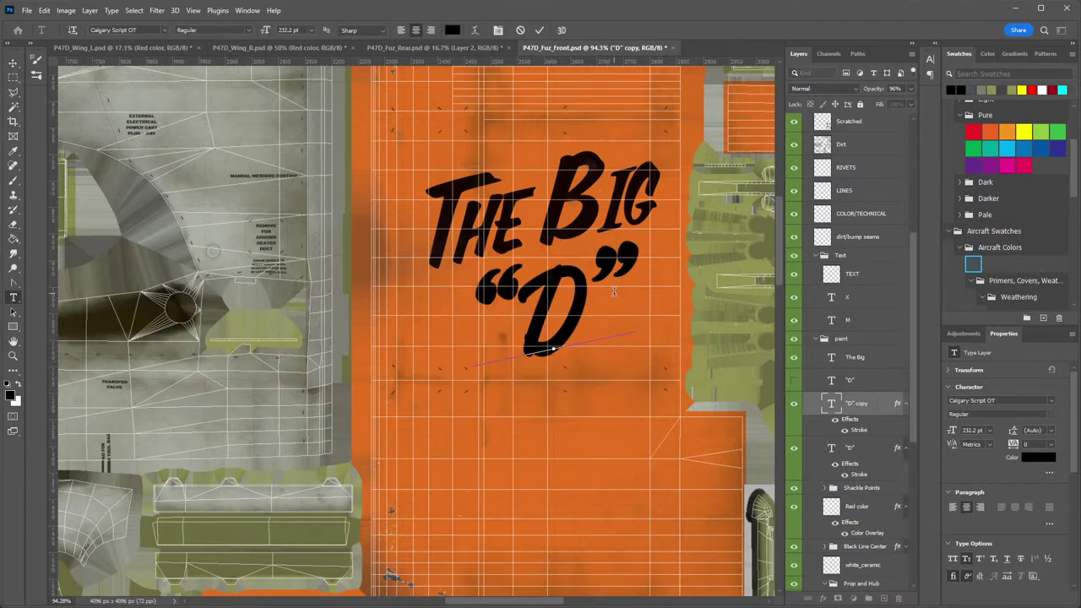
pyautogui.press('Left')
pyautogui.press('Delete')
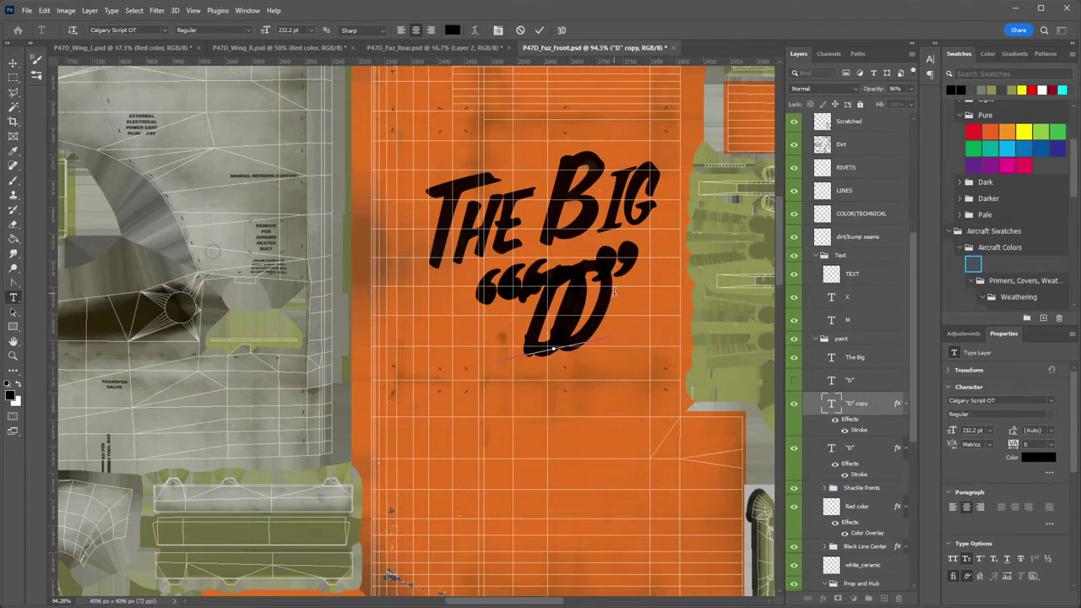
pyautogui.press('Left')
pyautogui.press('BackSpace')
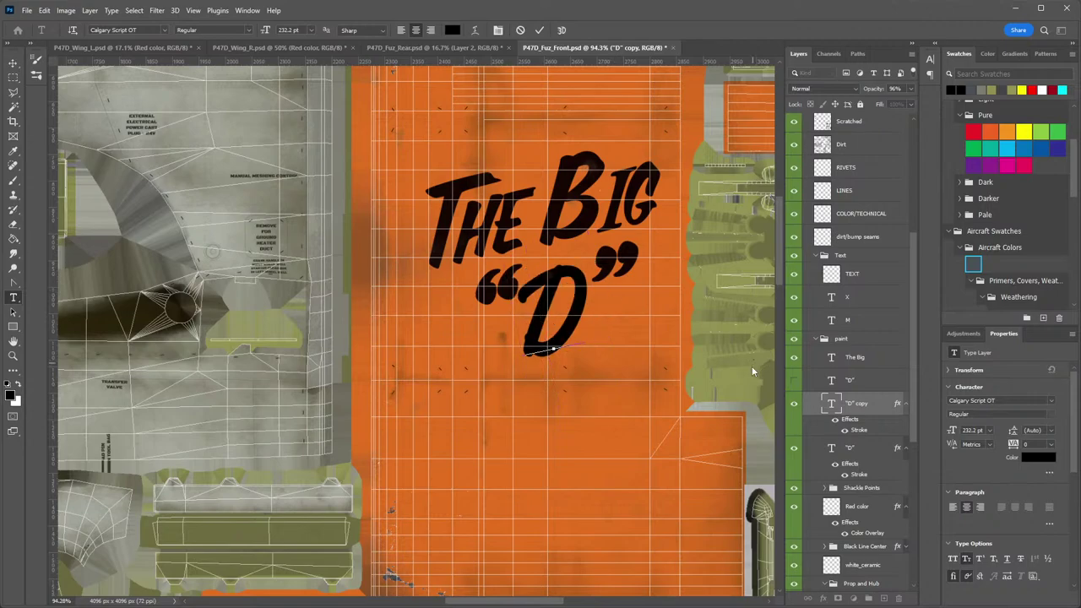
# Remove the letter D from the original quoted text, leaving two quotation marks spaced apart on either side of the separate D layer.
pyautogui.click(853, 448)
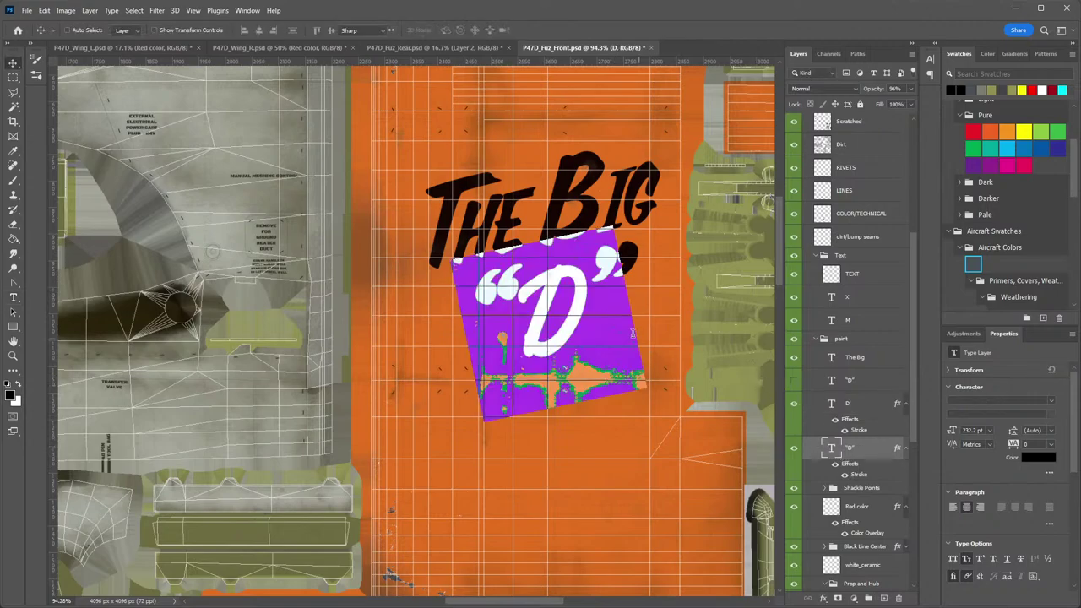
pyautogui.press('BackSpace')
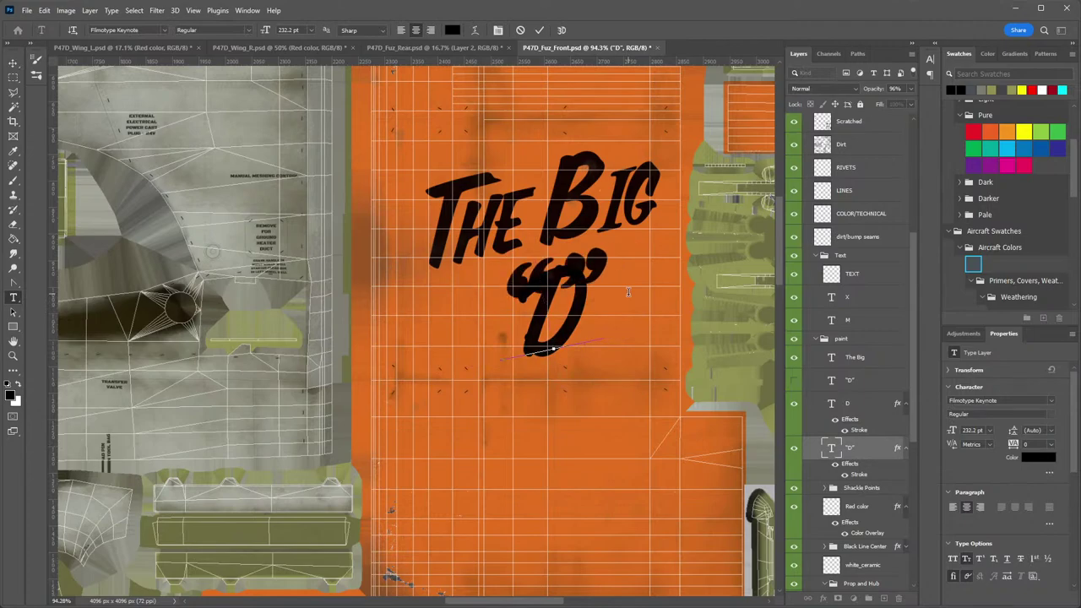
pyautogui.hotkey('alt', 'Right')
pyautogui.hotkey('alt', 'Right')
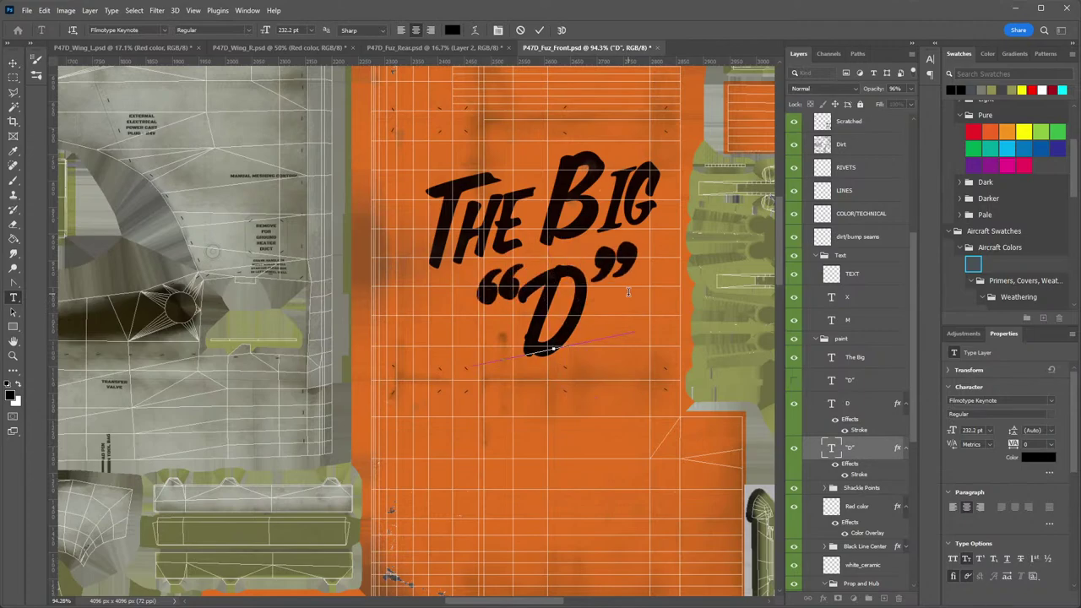
pyautogui.hotkey('alt', 'Right')
pyautogui.hotkey('alt', 'Right')
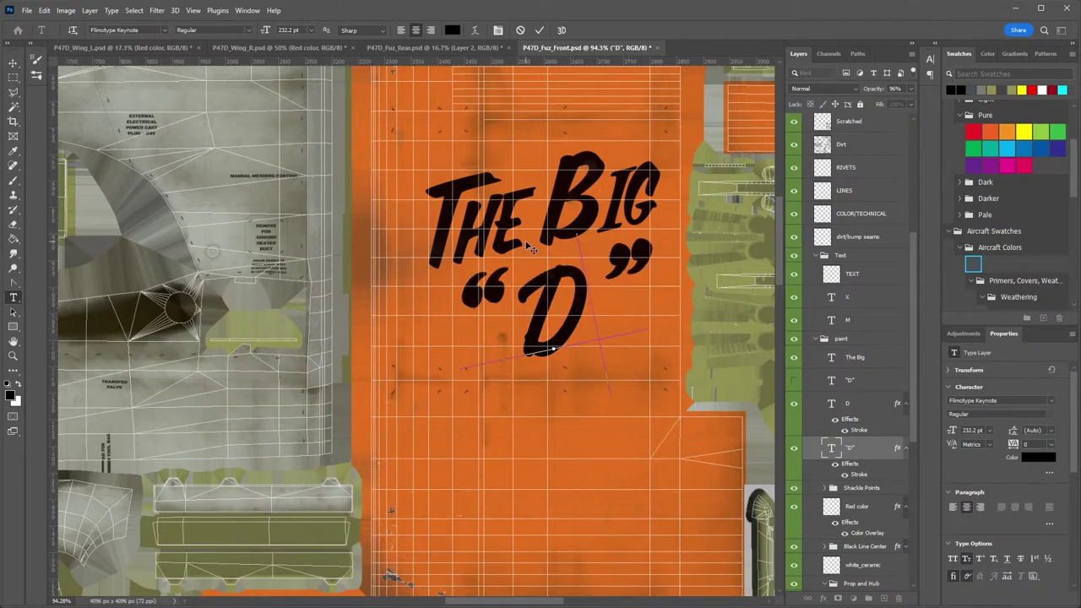
pyautogui.click(12, 64)
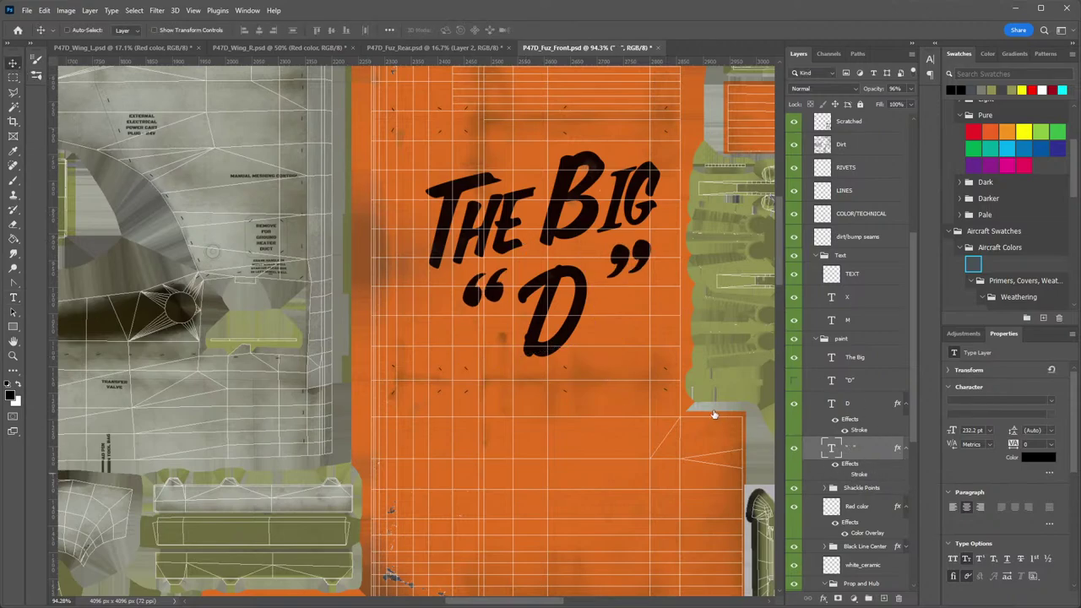
# Scale the quotation marks layer to about 85.5% and reposition the marks closely around the letter D.
pyautogui.hotkey('ctrl', 't')
pyautogui.moveTo(682, 221); pyautogui.dragTo(647, 250)
pyautogui.moveTo(601, 295); pyautogui.dragTo(620, 279)
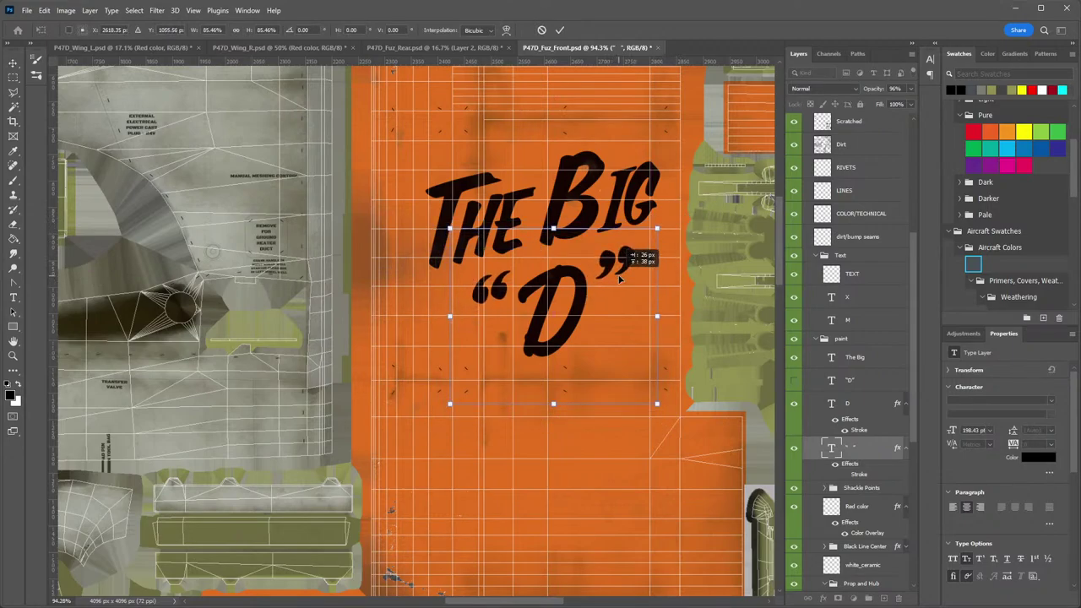
pyautogui.press('Return')
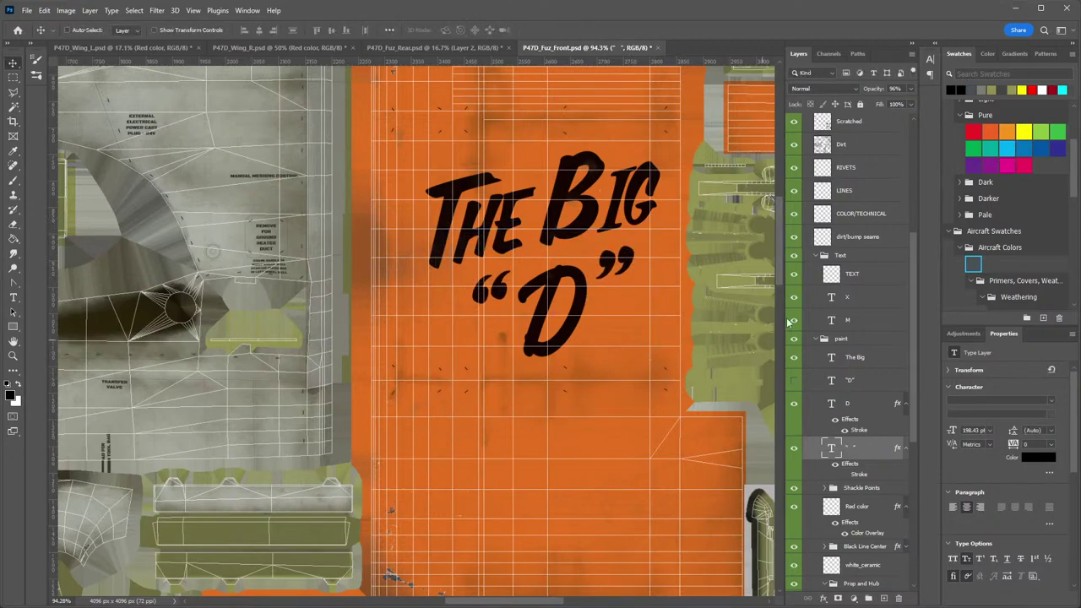
# Hide the UVW wireframe layer and check the lettering's look on the orange cowling area of the texture.
pyautogui.scroll(5, 809, 237)
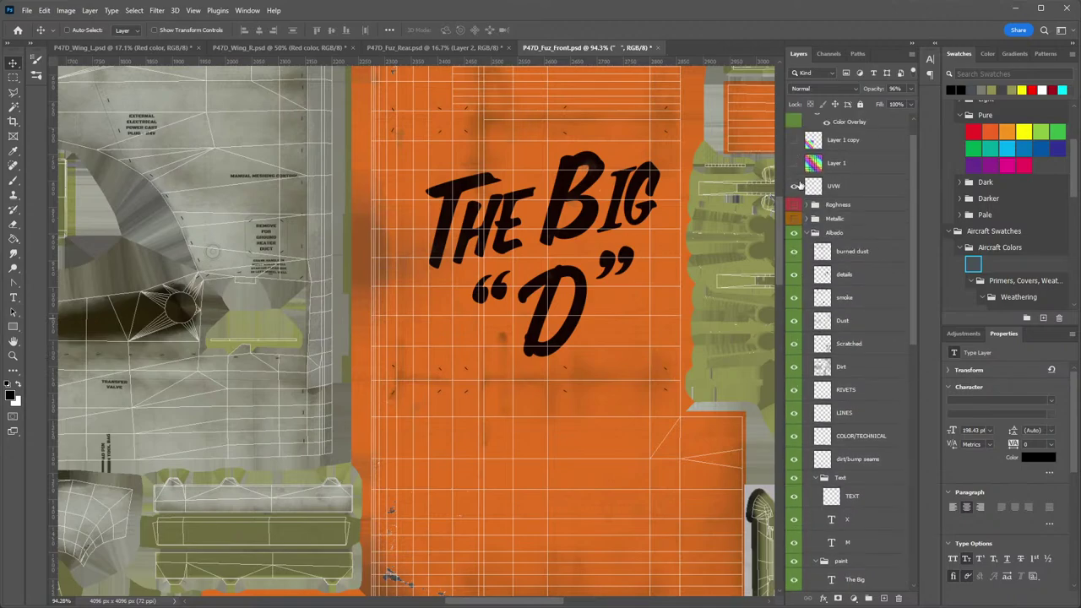
pyautogui.hotkey('ctrl', 'space')
pyautogui.moveTo(603, 358); pyautogui.dragTo(499, 367)
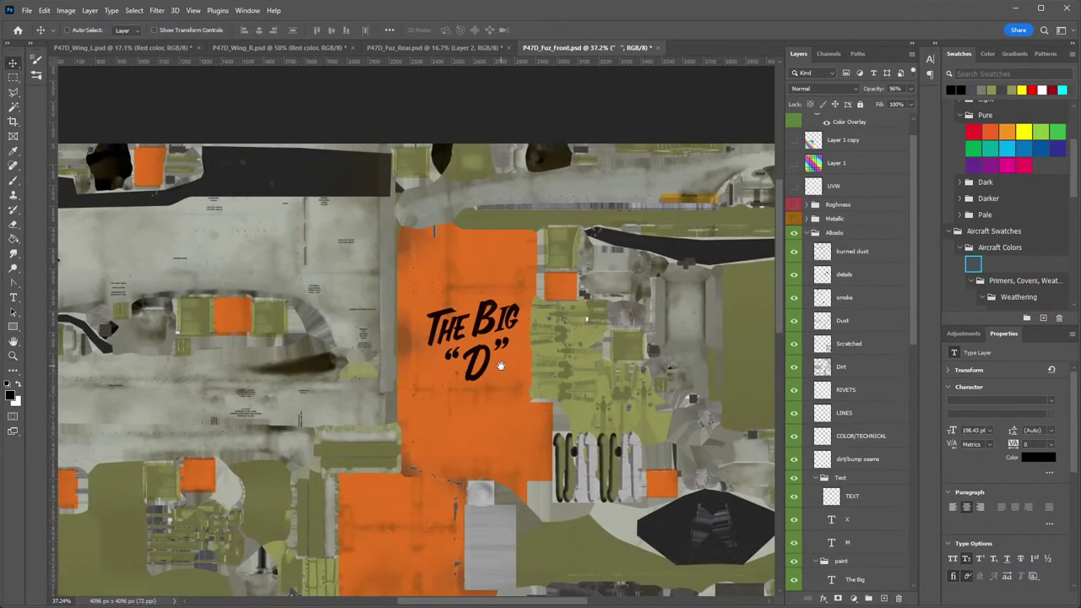
pyautogui.hotkey('ctrl', 'space')
pyautogui.moveTo(574, 375); pyautogui.dragTo(550, 375)
pyautogui.scroll(-1, 550, 375)
pyautogui.scroll(8, 548, 375)
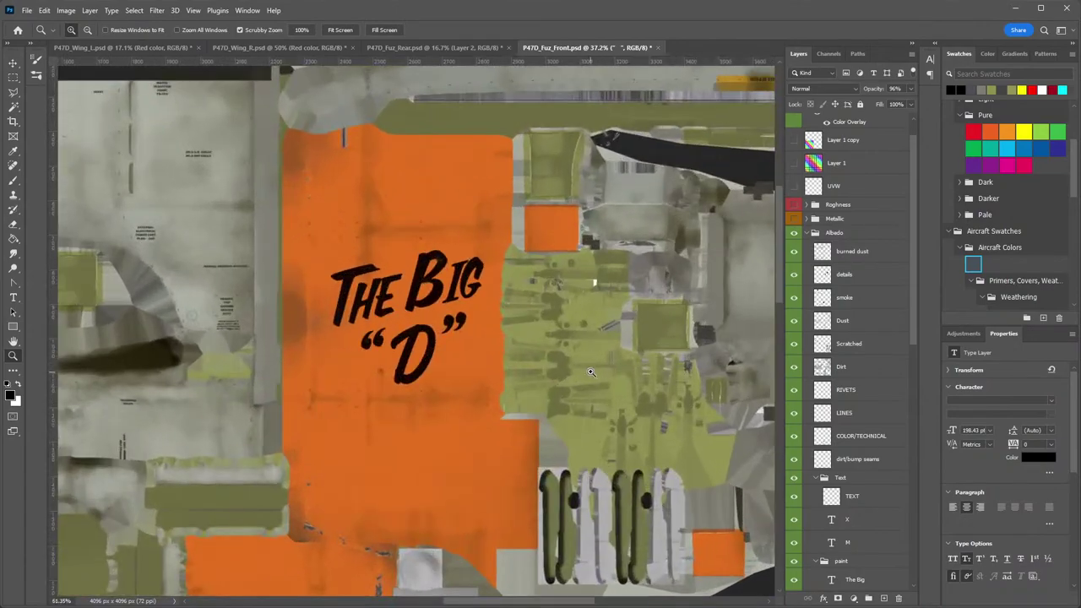
pyautogui.scroll(-5, 484, 365)
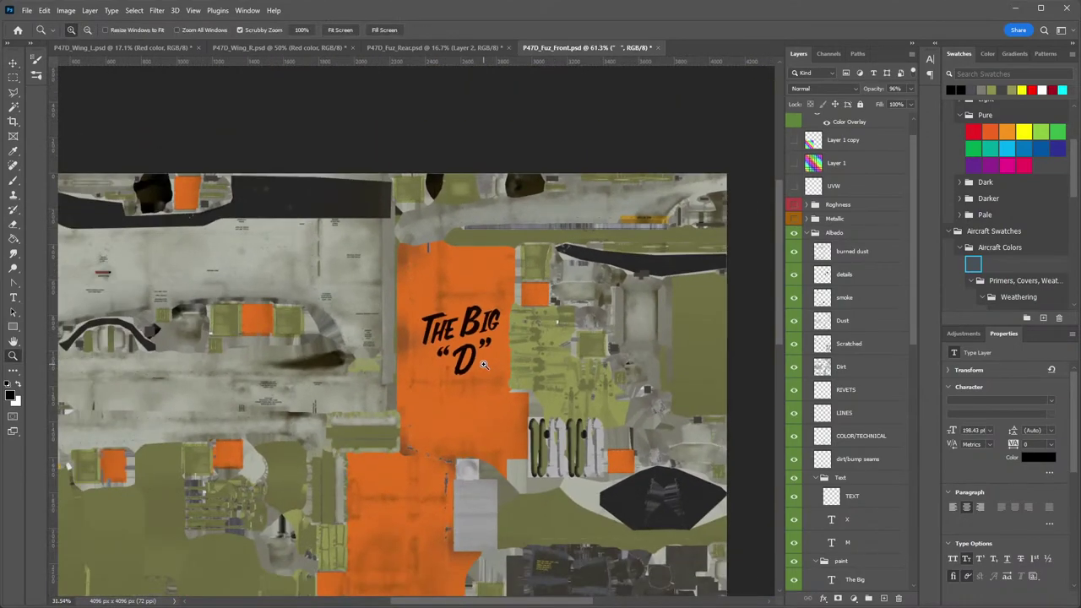
pyautogui.scroll(3, 484, 365)
pyautogui.scroll(-3, 482, 372)
pyautogui.scroll(1, 477, 377)
pyautogui.press('v')
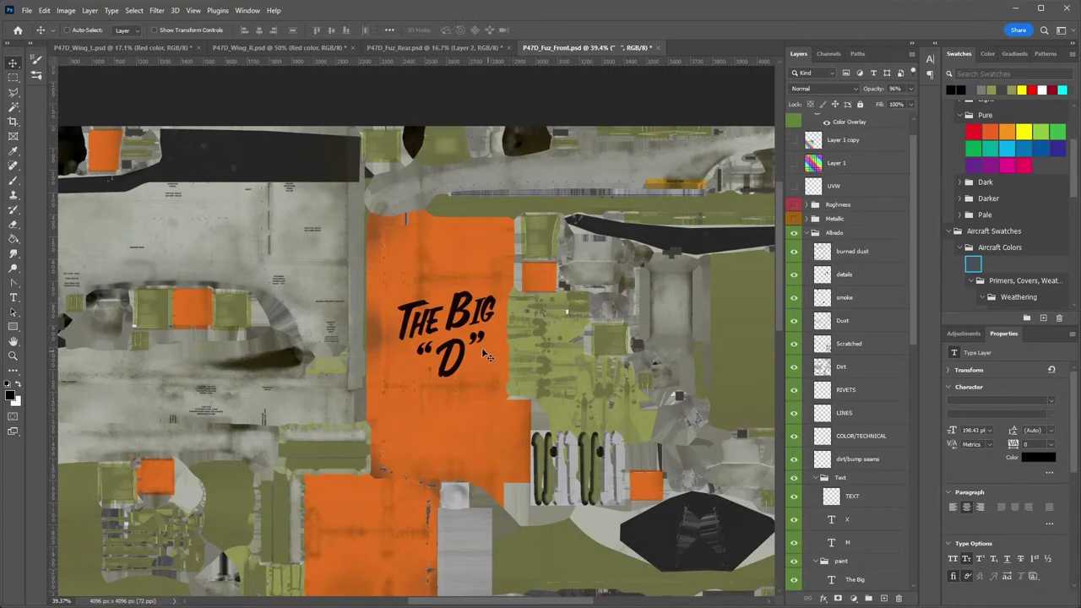
# Save a DDS copy of P47D_Fuz_Front into The Big D livery folder, replacing the existing file with the NVIDIA exporter's current settings.
pyautogui.click(27, 10)
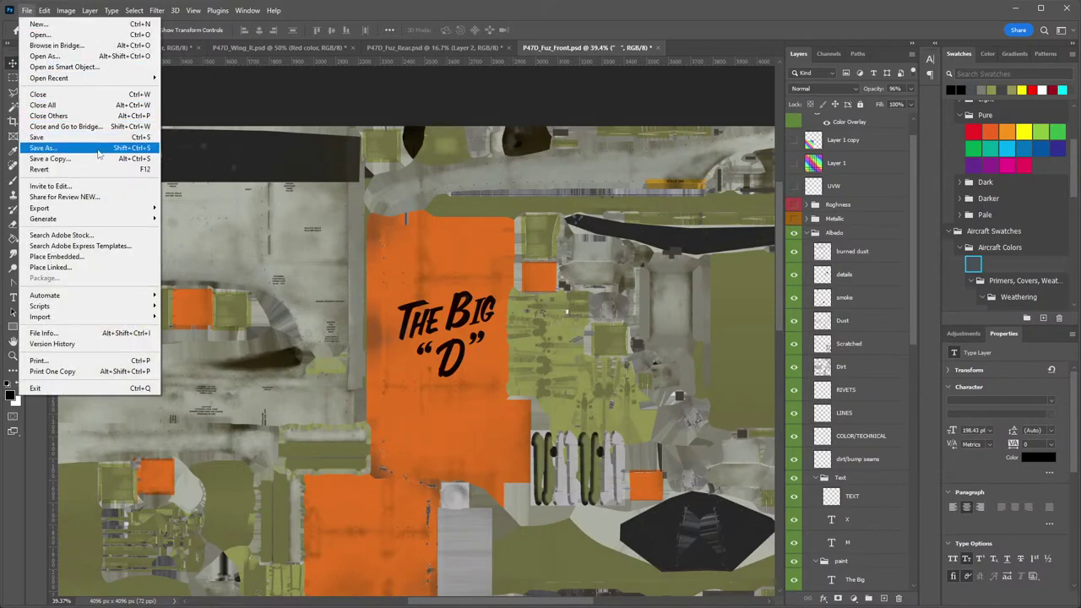
pyautogui.click(94, 158)
pyautogui.click(162, 363)
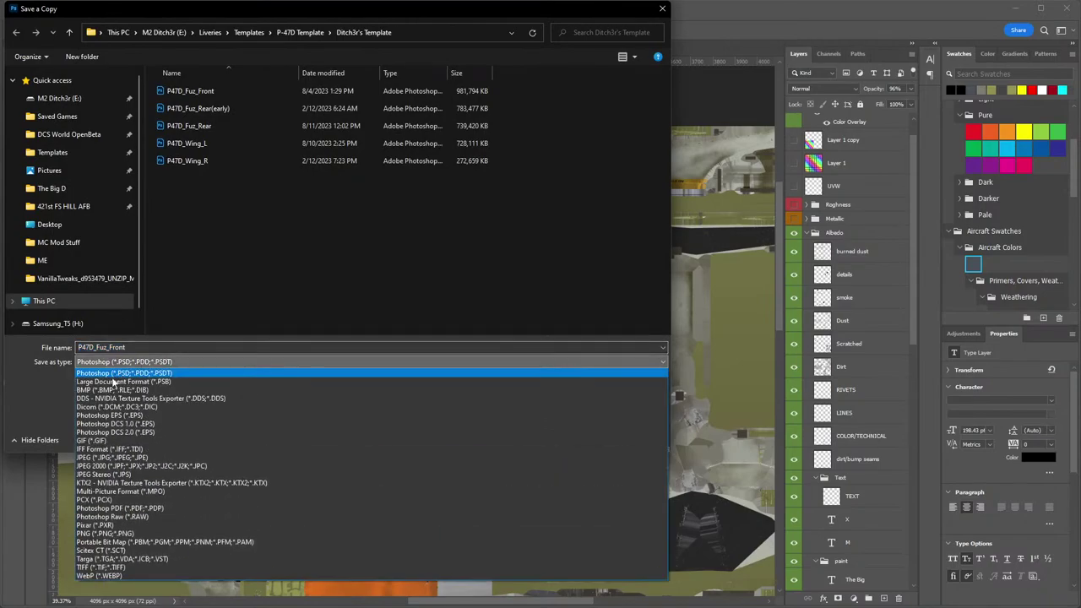
pyautogui.click(96, 379)
pyautogui.click(53, 193)
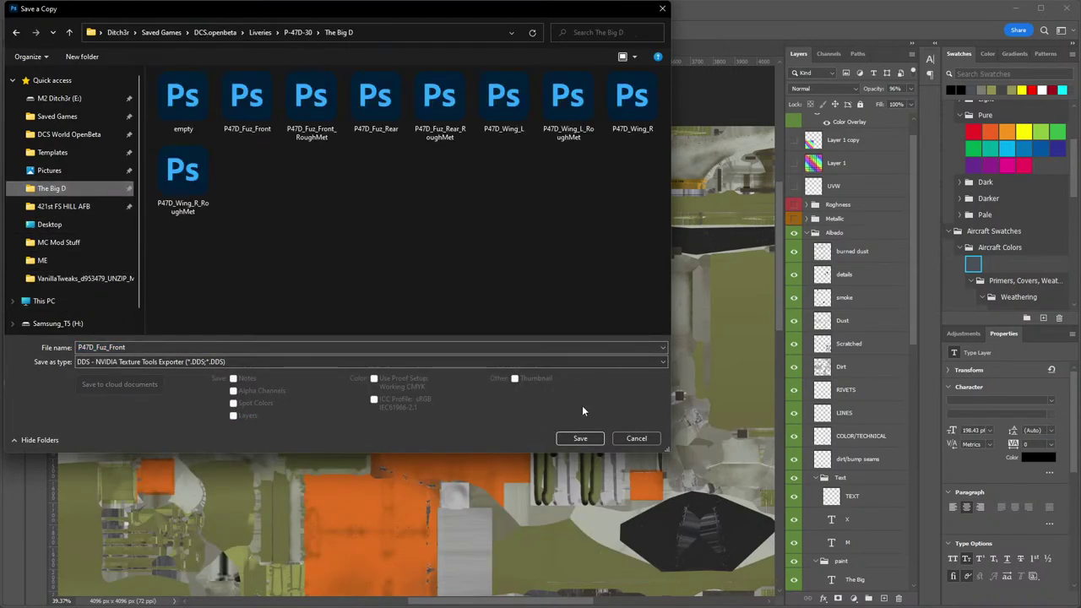
pyautogui.click(580, 439)
pyautogui.click(994, 402)
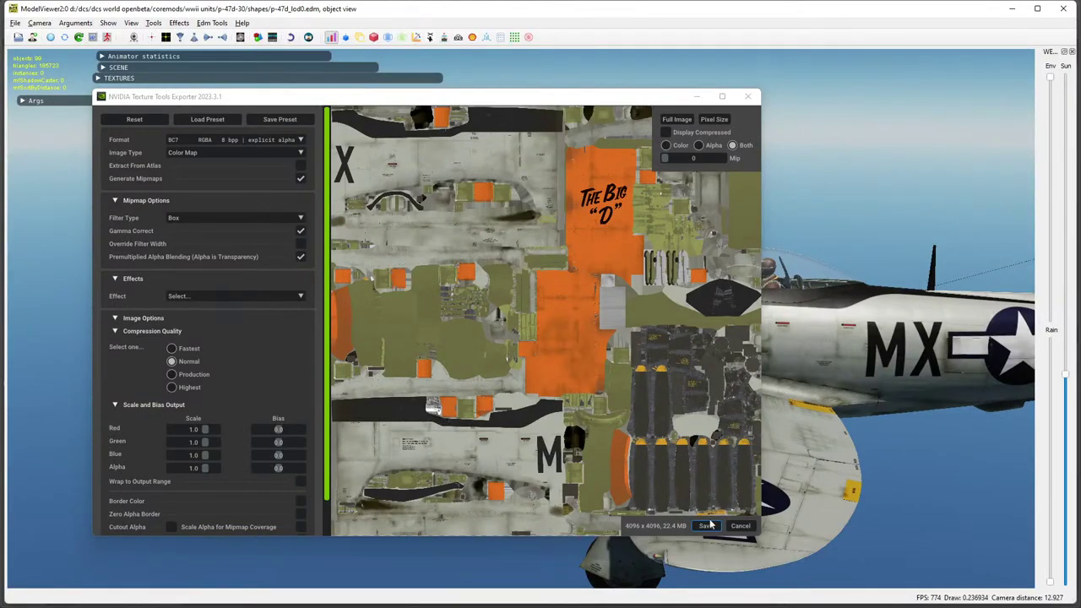
pyautogui.click(707, 525)
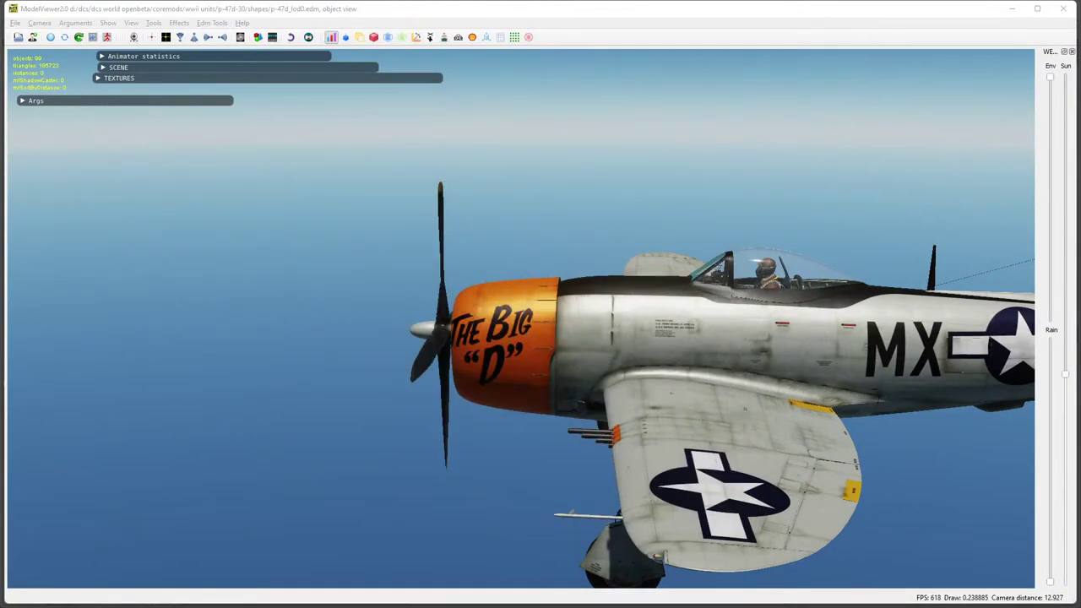
# Reload the textures in ModelViewer, inspect the cowling lettering from the side, and return to Photoshop.
pyautogui.moveTo(615, 442); pyautogui.dragTo(725, 409)
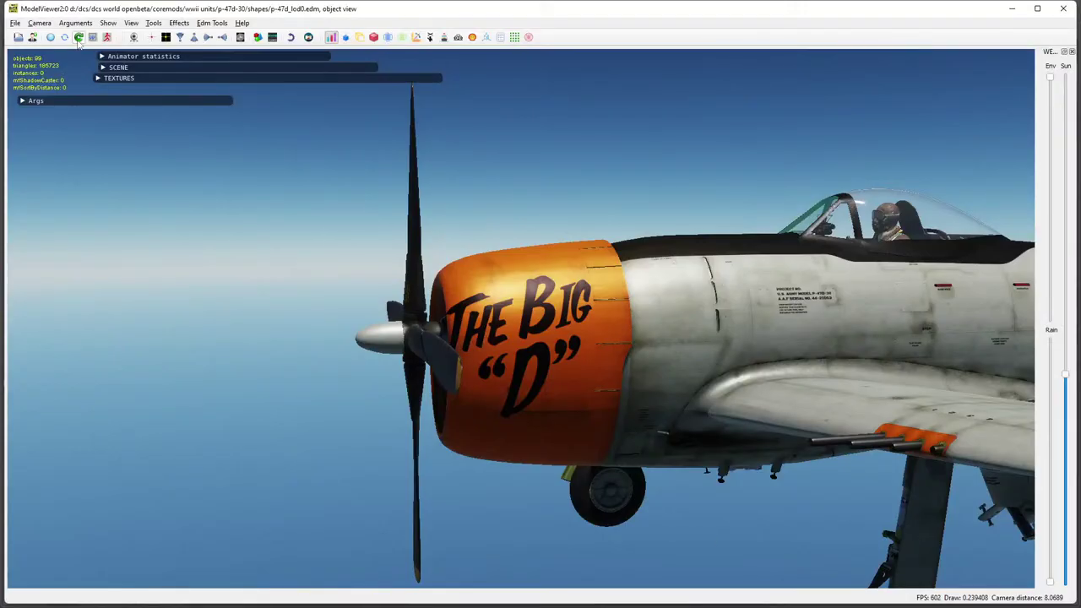
pyautogui.moveTo(493, 405); pyautogui.dragTo(533, 344)
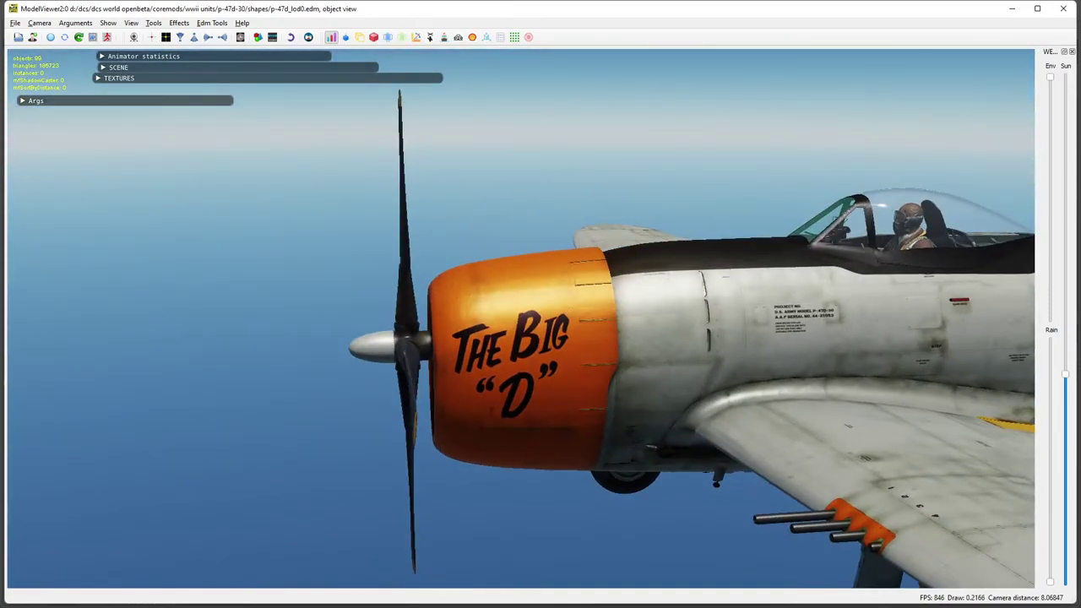
pyautogui.hotkey('alt', 'Tab')
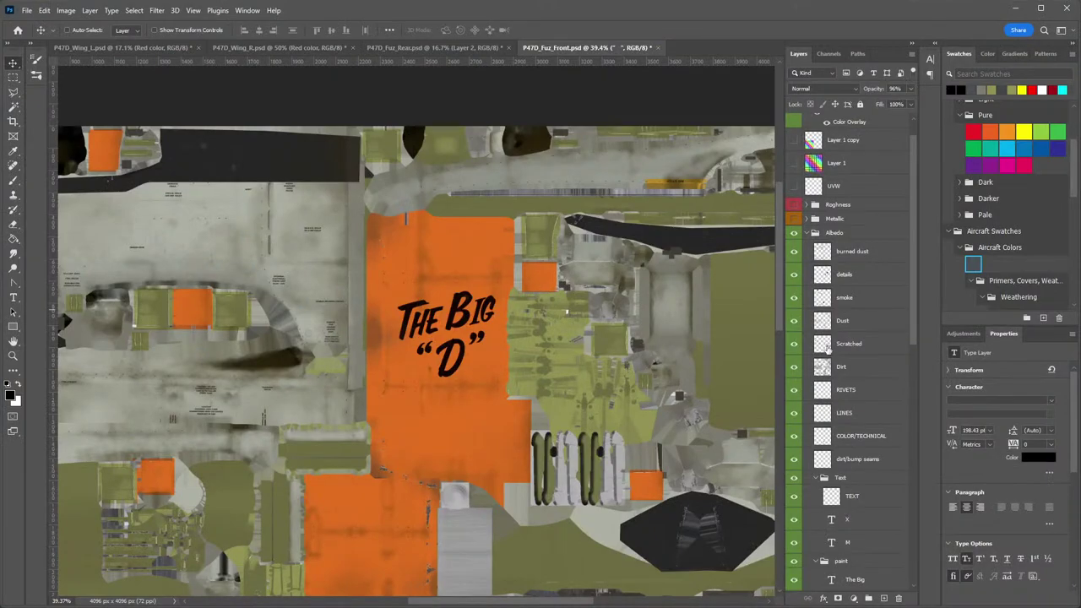
# Try to retype the text of the separate D layer.
pyautogui.scroll(-3, 828, 348)
pyautogui.doubleClick(832, 404)
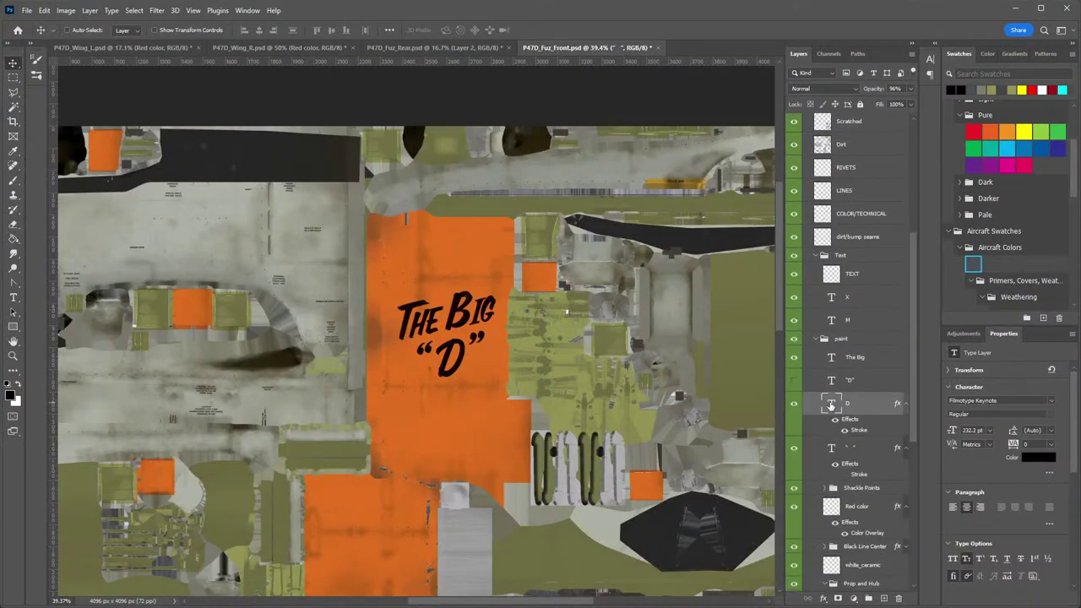
pyautogui.write('m')
pyautogui.press('pagedown')
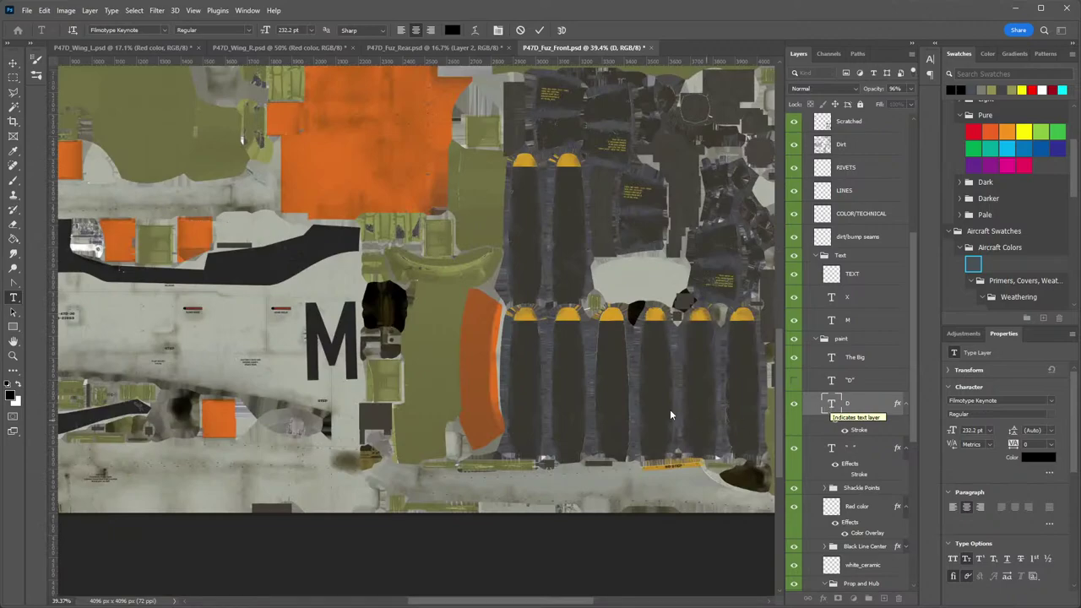
pyautogui.click(386, 164)
pyautogui.moveTo(385, 164); pyautogui.dragTo(415, 224)
pyautogui.moveTo(443, 173); pyautogui.dragTo(415, 285)
pyautogui.doubleClick(830, 404)
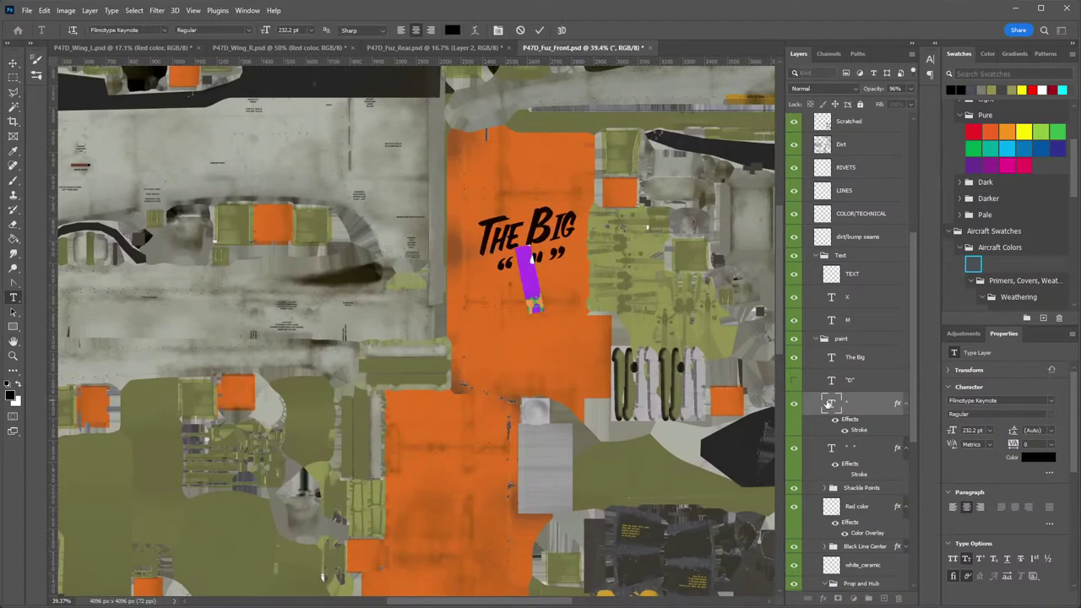
pyautogui.press('BackSpace')
pyautogui.write('D')
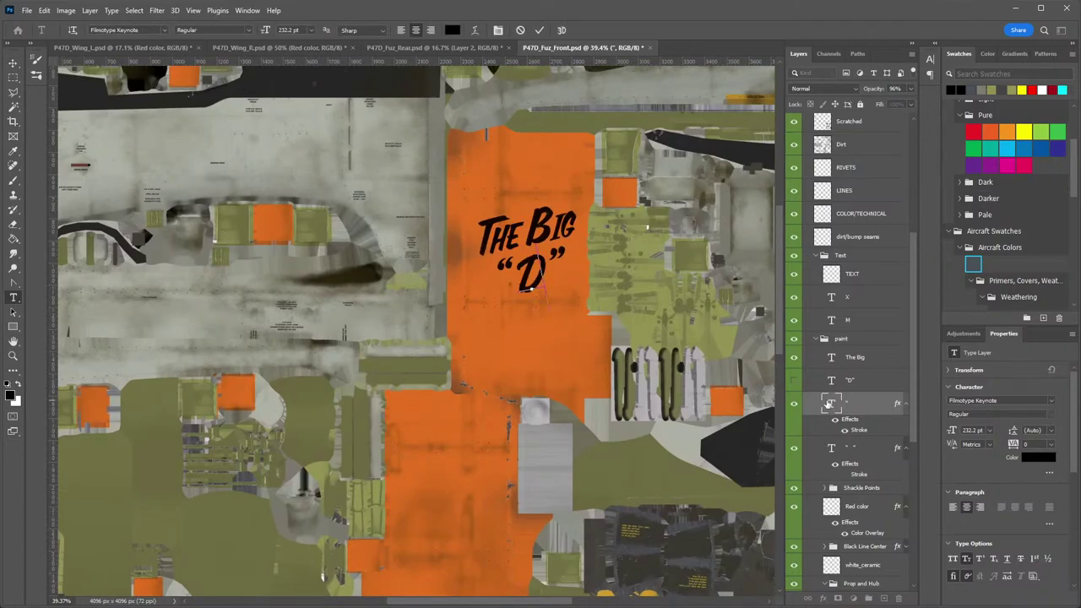
pyautogui.press('BackSpace')
pyautogui.press('Escape')
pyautogui.press('v')
# Hide the separate D layer and replace the quotation marks layer's text with "D", including both quotation marks.
pyautogui.click(793, 404)
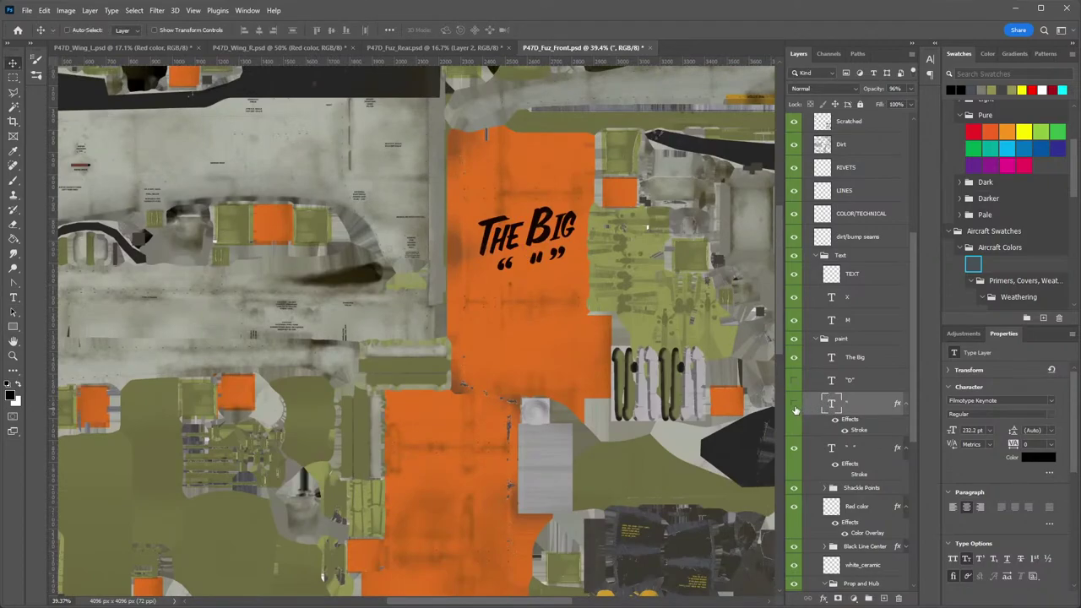
pyautogui.doubleClick(830, 449)
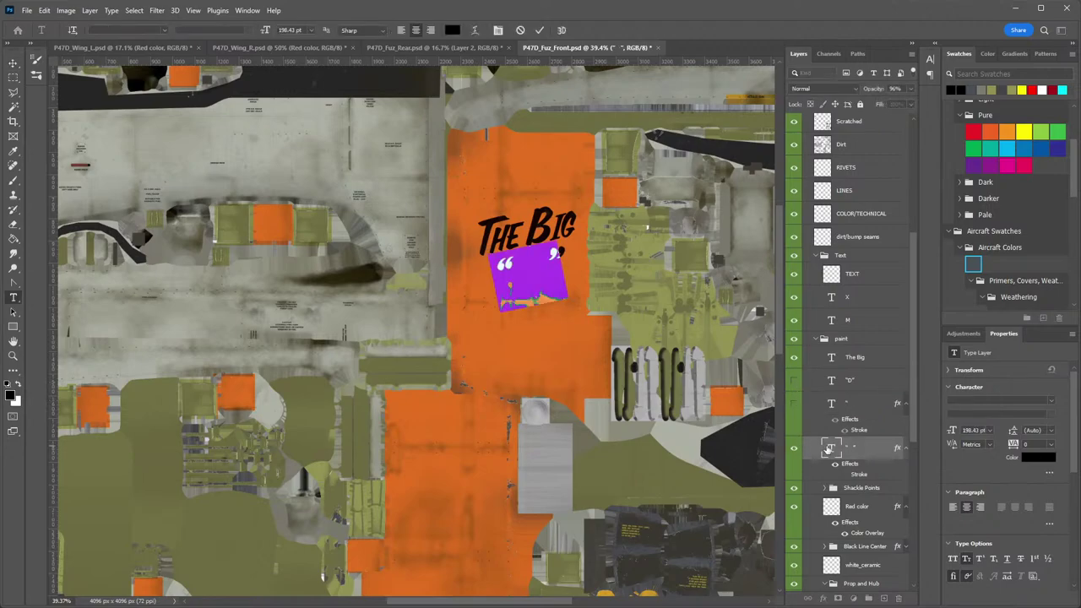
pyautogui.write('"D"')
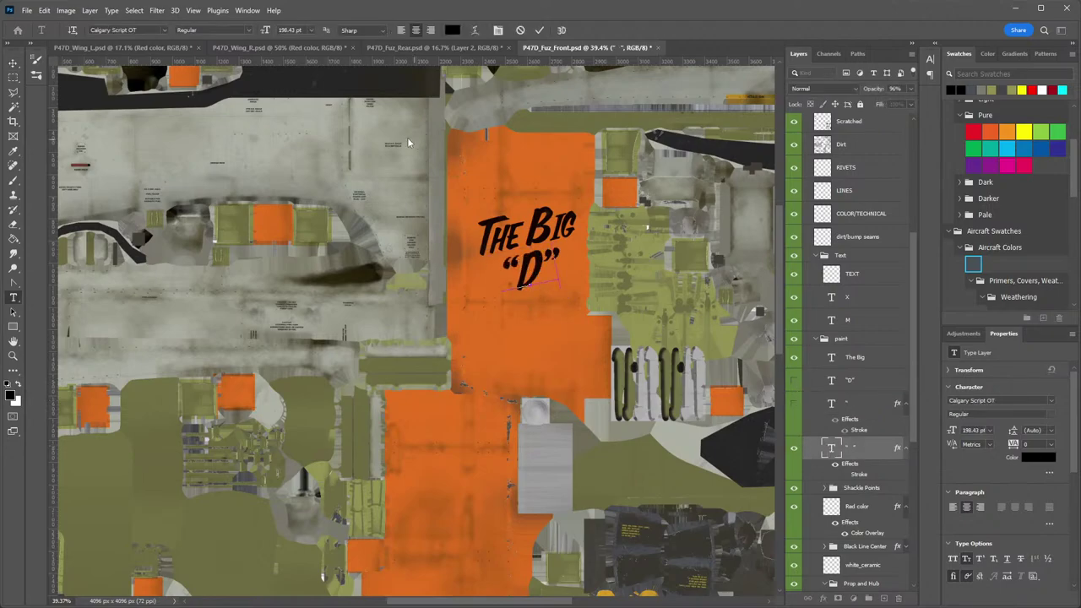
pyautogui.click(13, 63)
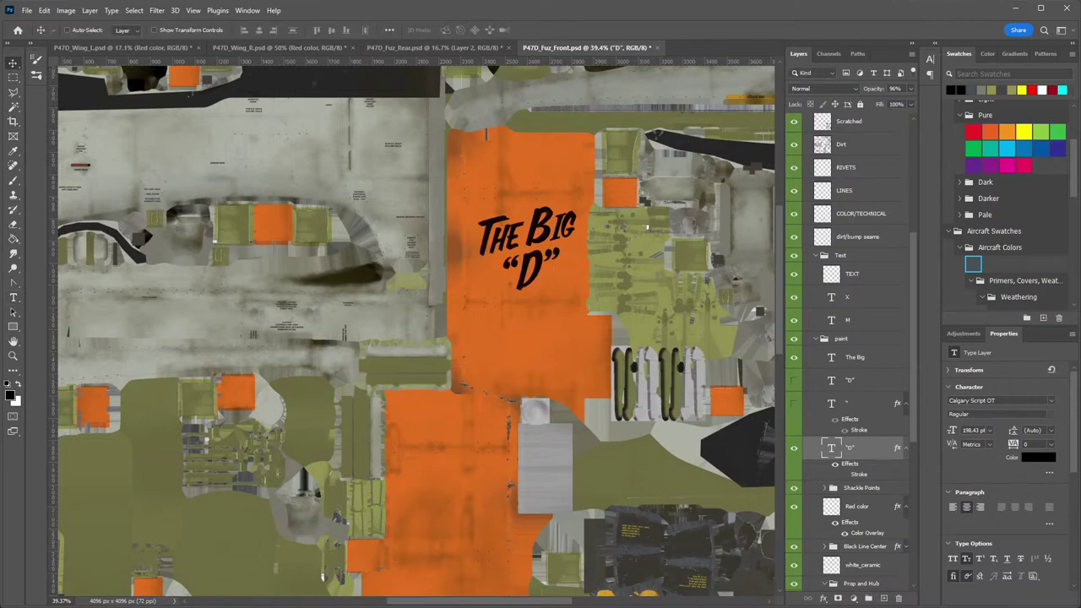
# Export the texture with the retyped "D" as a DDS copy, overwriting P47D_Fuz_Front in The Big D livery folder.
pyautogui.click(27, 10)
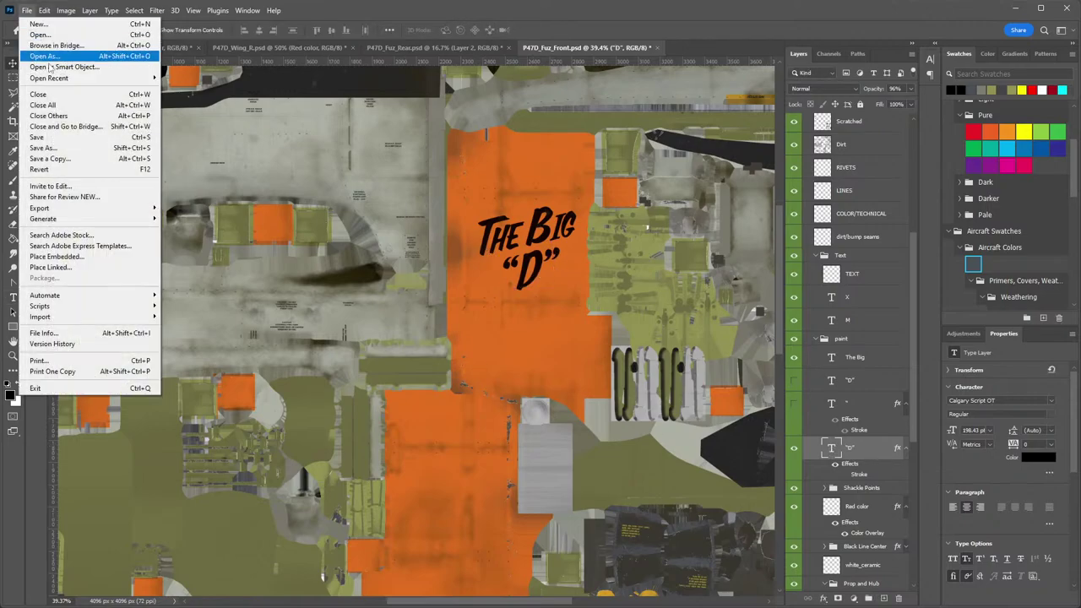
pyautogui.click(81, 158)
pyautogui.click(211, 362)
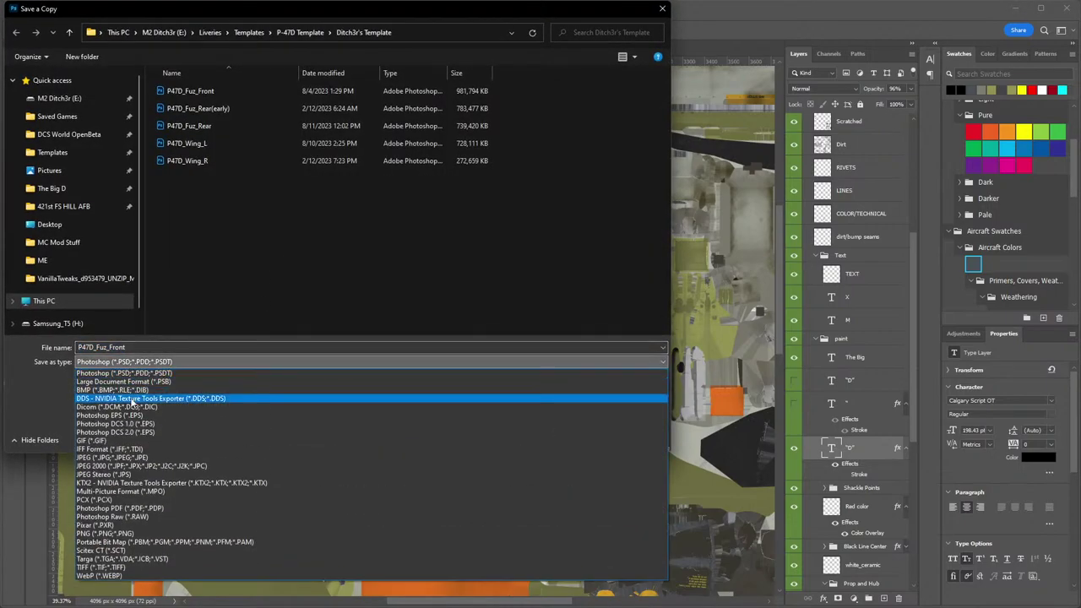
pyautogui.click(134, 399)
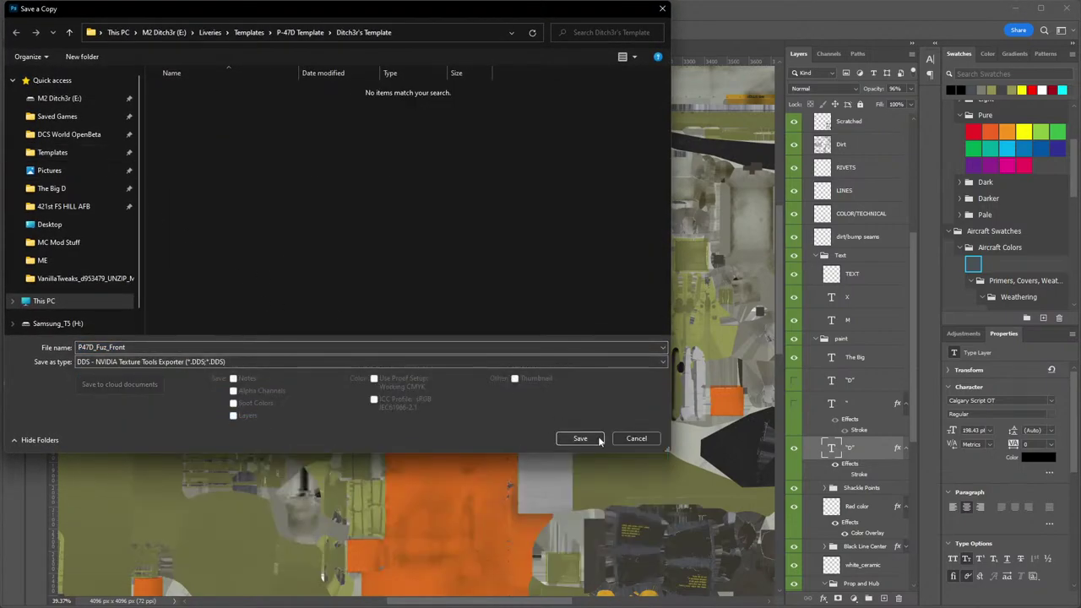
pyautogui.click(57, 189)
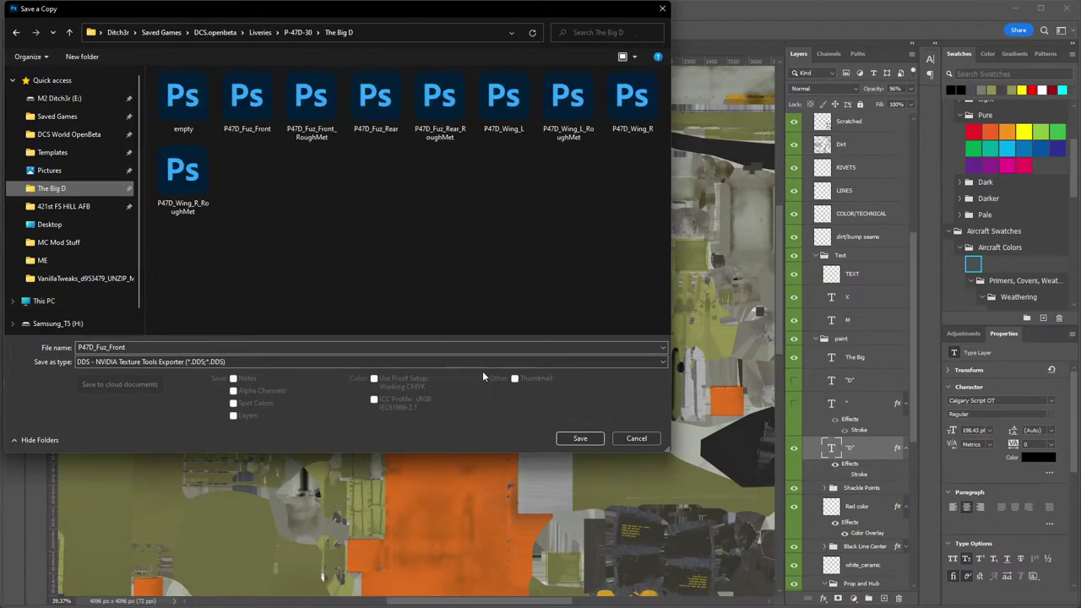
pyautogui.click(581, 438)
pyautogui.click(997, 396)
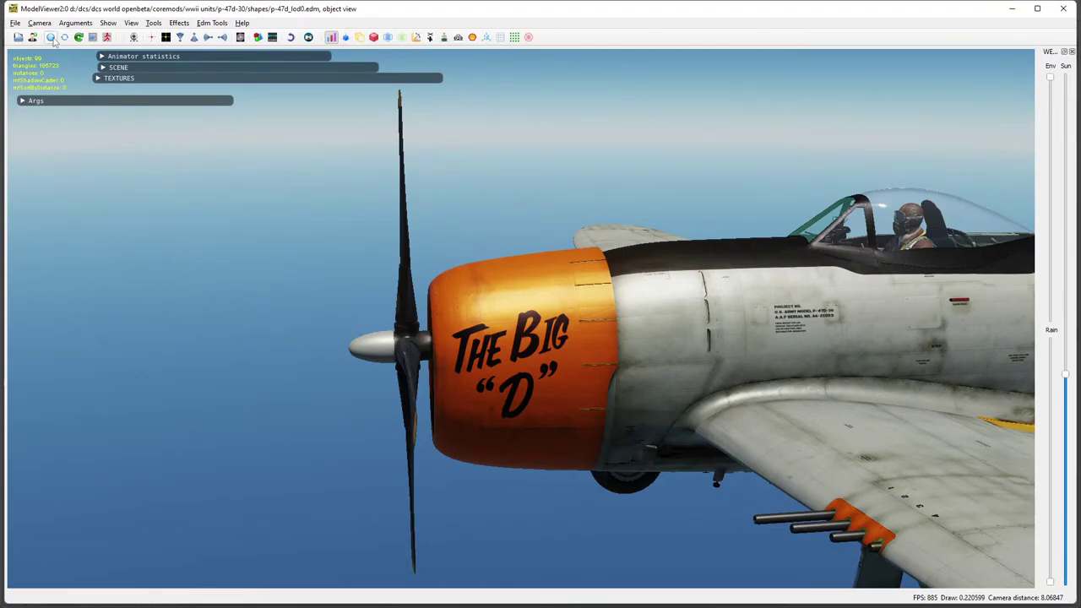
# Reload the aircraft in ModelViewer and examine the revised nose lettering and the fuselage markings around the cockpit.
pyautogui.click(50, 38)
pyautogui.moveTo(594, 348); pyautogui.dragTo(443, 356)
pyautogui.scroll(-3, 493, 348)
pyautogui.scroll(-3, 629, 415)
pyautogui.scroll(10, 443, 356)
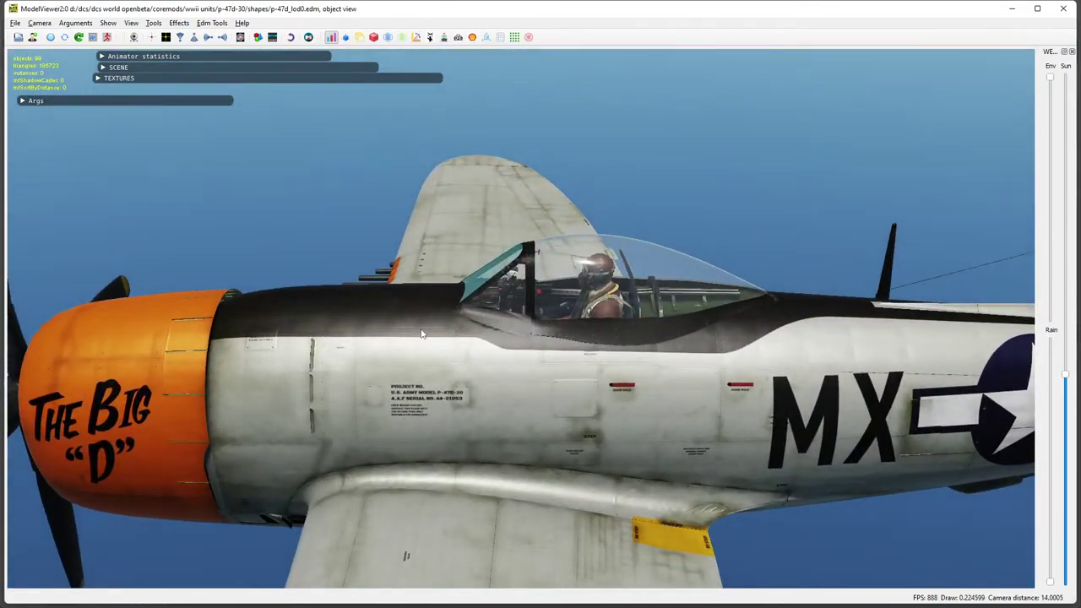
pyautogui.scroll(4, 414, 363)
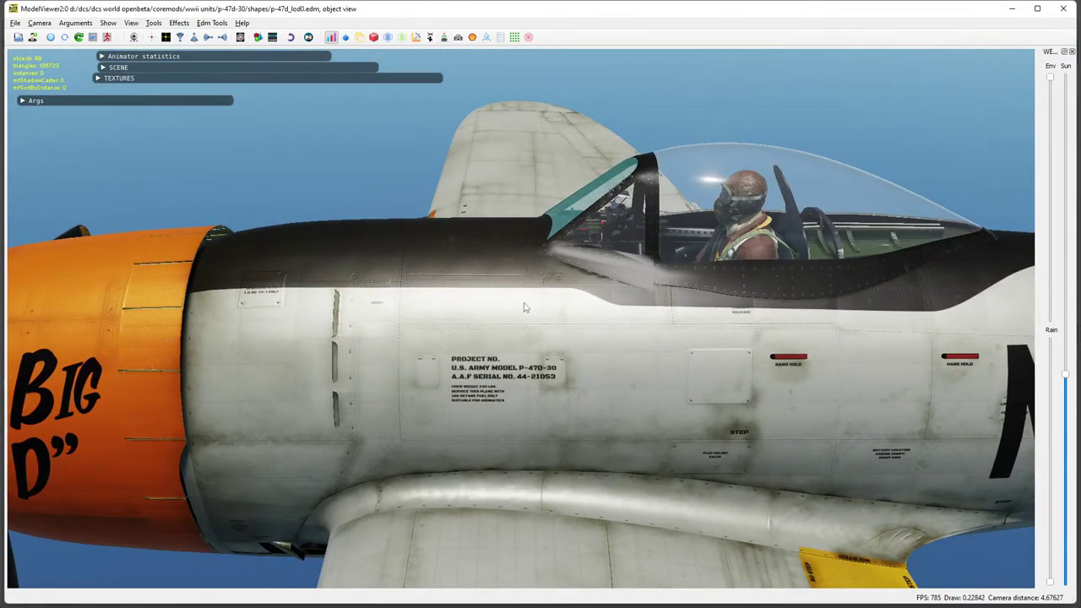
# Examine the fuselage stencils and black anti-glare paint edge around the cockpit and behind the orange cowling.
pyautogui.moveTo(523, 308); pyautogui.dragTo(616, 246)
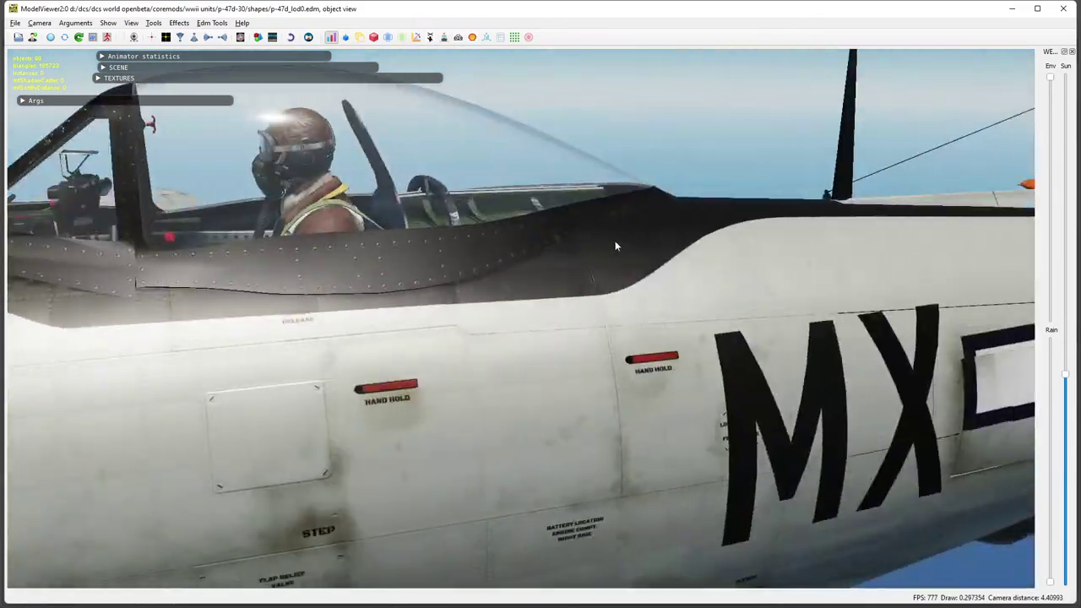
pyautogui.scroll(5, 464, 299)
pyautogui.moveTo(464, 299); pyautogui.dragTo(505, 295)
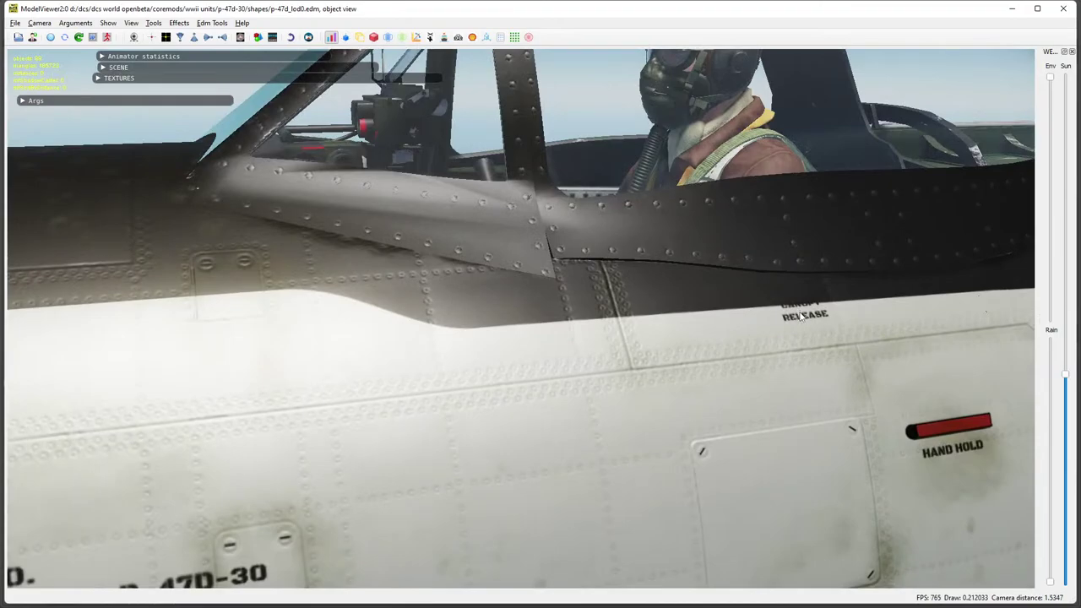
pyautogui.scroll(-3, 800, 315)
pyautogui.scroll(-2, 609, 344)
pyautogui.moveTo(533, 365); pyautogui.dragTo(566, 368)
pyautogui.scroll(2, 320, 384)
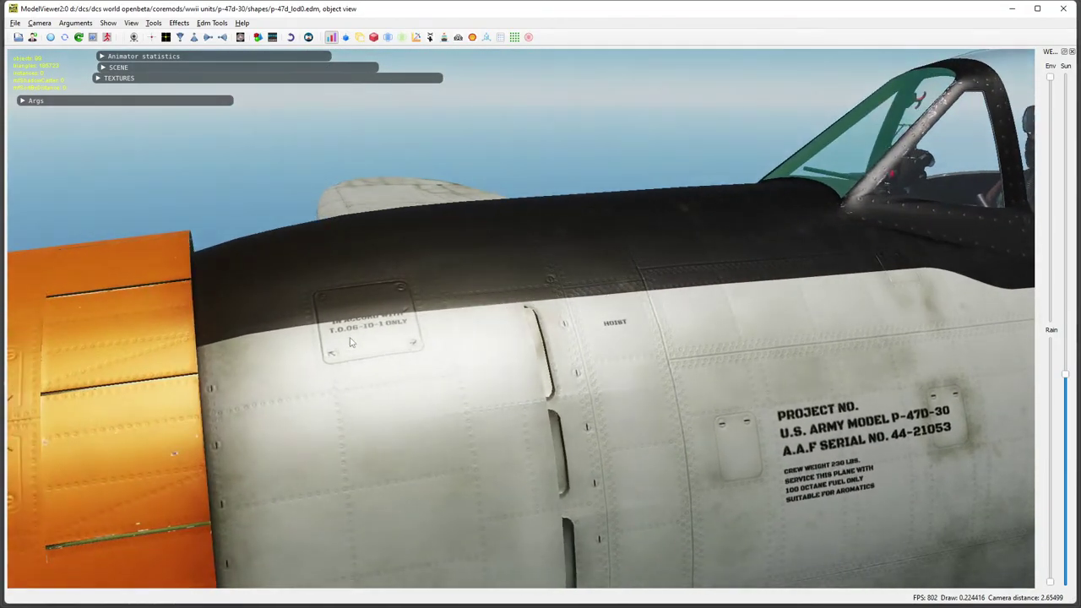
pyautogui.scroll(-2, 429, 357)
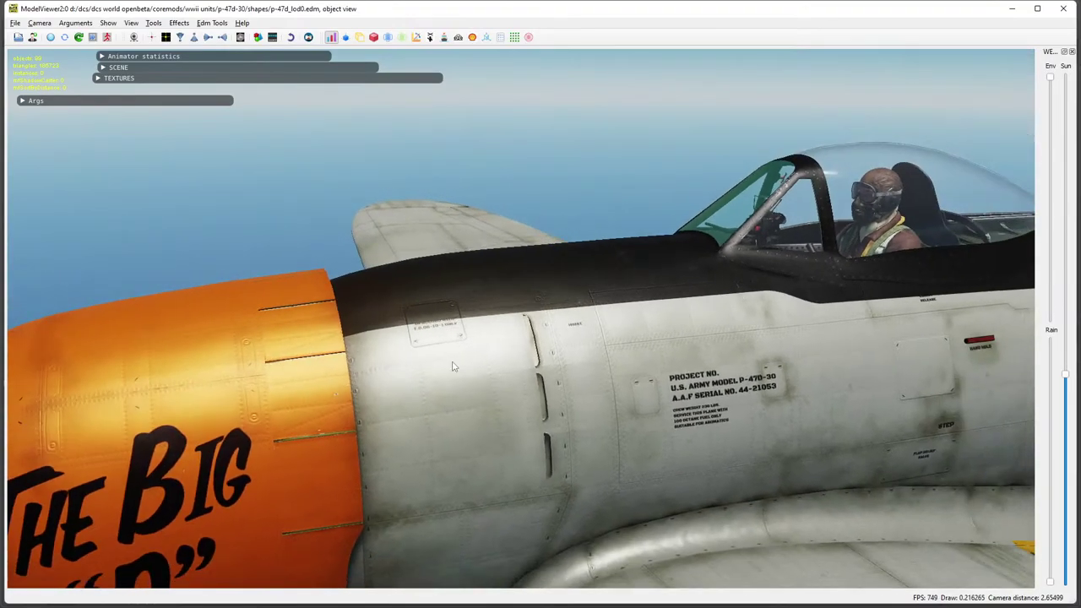
pyautogui.moveTo(454, 369); pyautogui.dragTo(461, 398)
pyautogui.scroll(-2, 464, 407)
pyautogui.scroll(-3, 463, 405)
pyautogui.moveTo(439, 438); pyautogui.dragTo(525, 361)
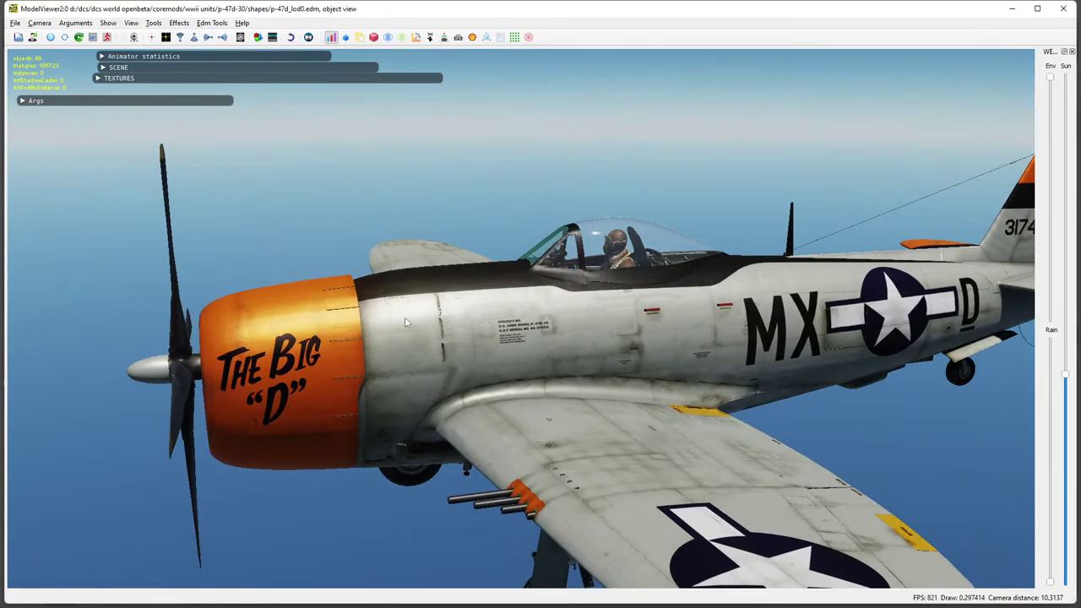
# Examine the whole aircraft in The Big D livery from the front and both sides, including the nose lettering.
pyautogui.moveTo(406, 322); pyautogui.dragTo(468, 339)
pyautogui.moveTo(568, 329); pyautogui.dragTo(524, 329)
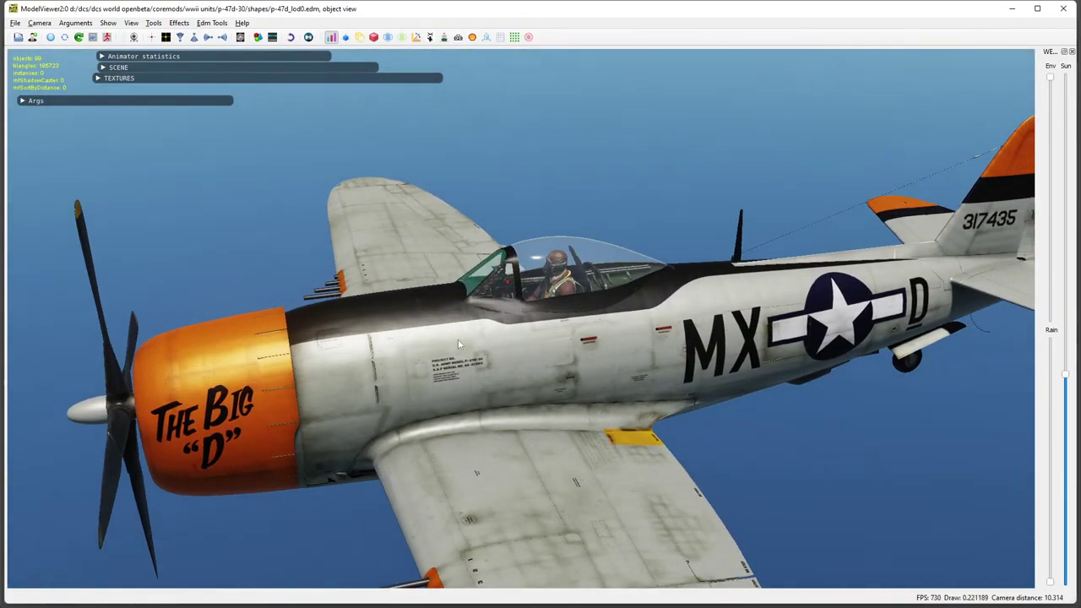
pyautogui.scroll(-1, 436, 331)
pyautogui.moveTo(450, 363); pyautogui.dragTo(981, 453)
pyautogui.scroll(-7, 551, 314)
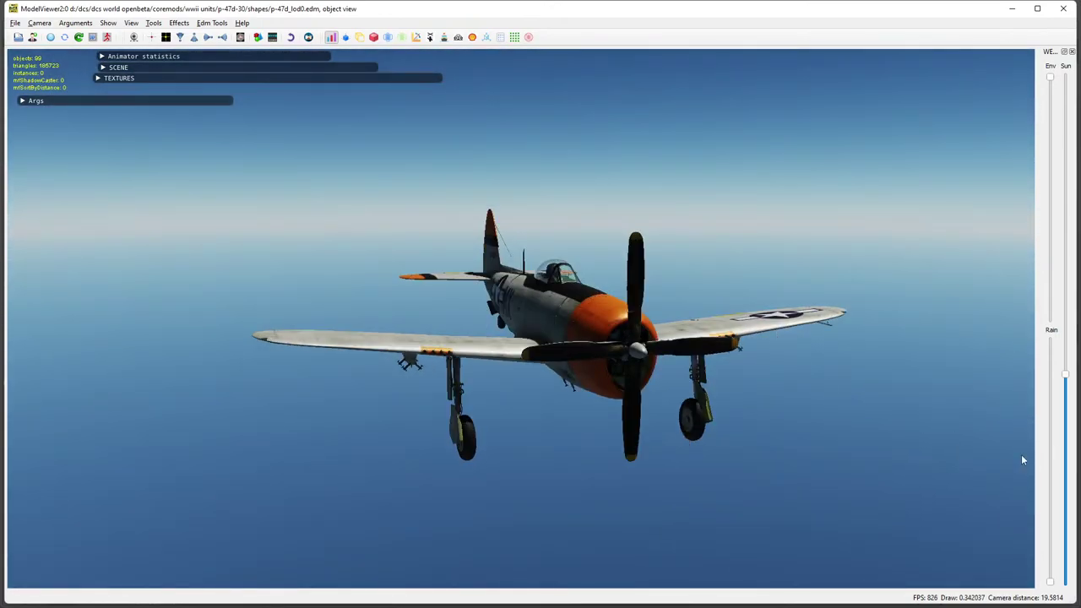
pyautogui.moveTo(726, 342); pyautogui.dragTo(467, 332)
pyautogui.scroll(5, 418, 256)
pyautogui.scroll(-5, 507, 389)
pyautogui.moveTo(518, 409); pyautogui.dragTo(602, 348)
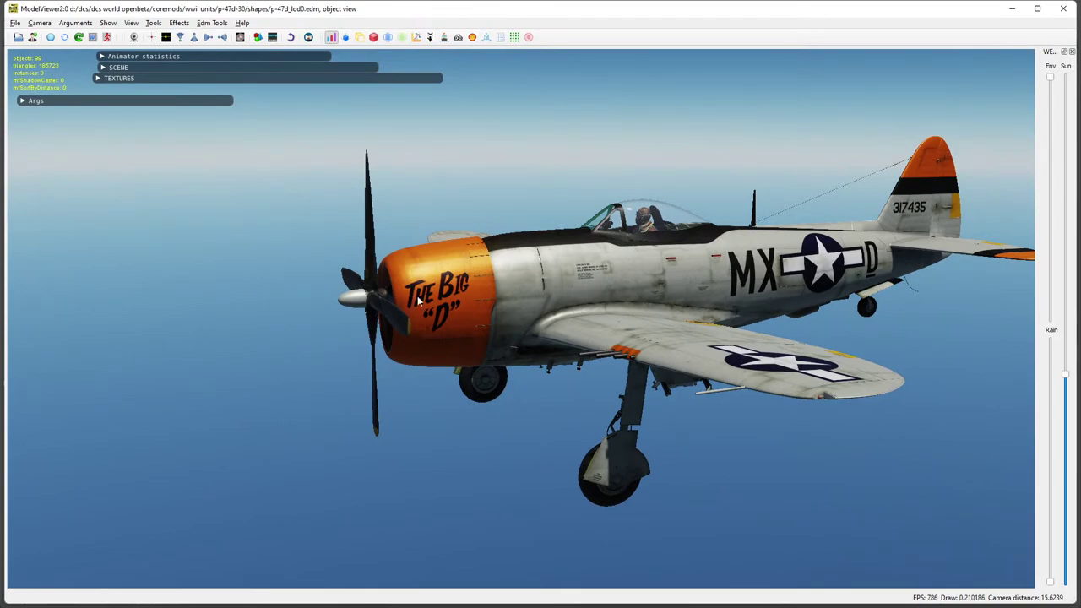
pyautogui.moveTo(418, 300); pyautogui.dragTo(686, 247)
pyautogui.scroll(5, 685, 252)
pyautogui.moveTo(564, 255); pyautogui.dragTo(431, 319)
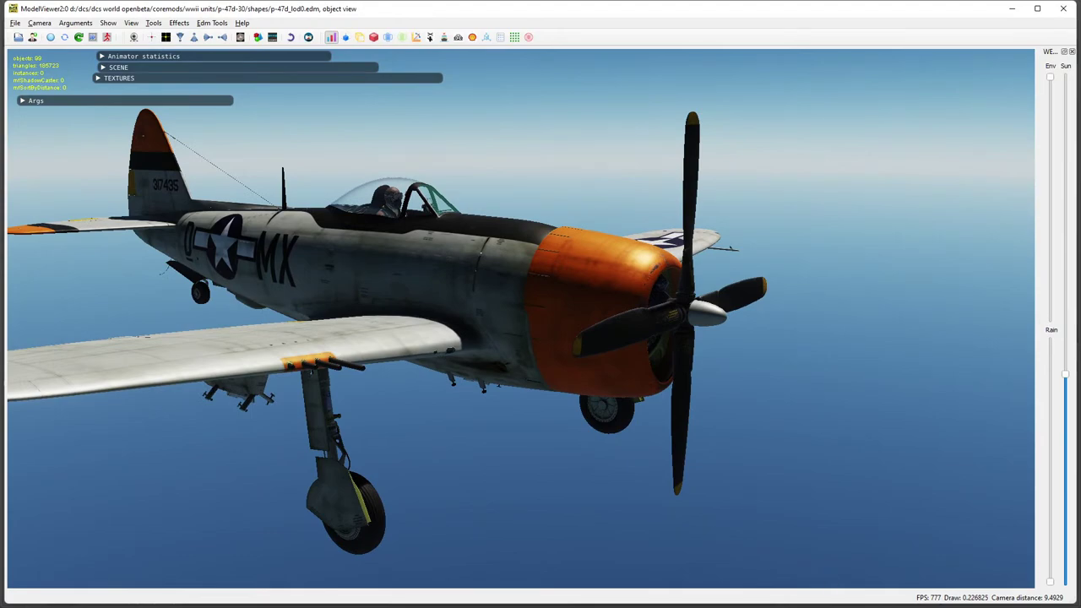
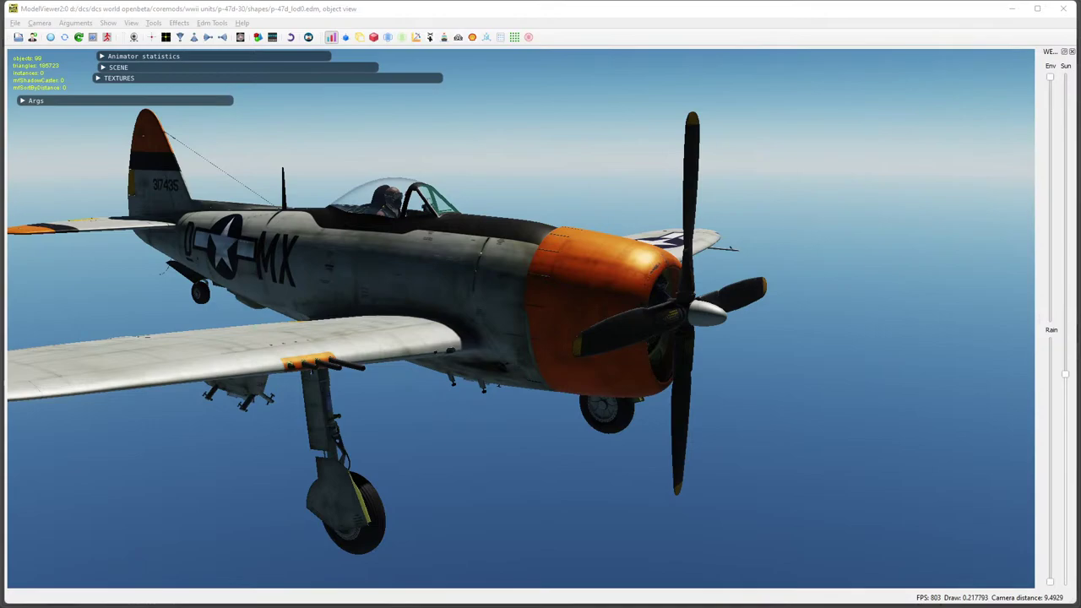
# Open the livery list and preview several P-47D-30 liveries for comparison, including 61st_fs_1944 and lend-lease.
pyautogui.click(566, 323)
pyautogui.hotkey('shift', 'l')
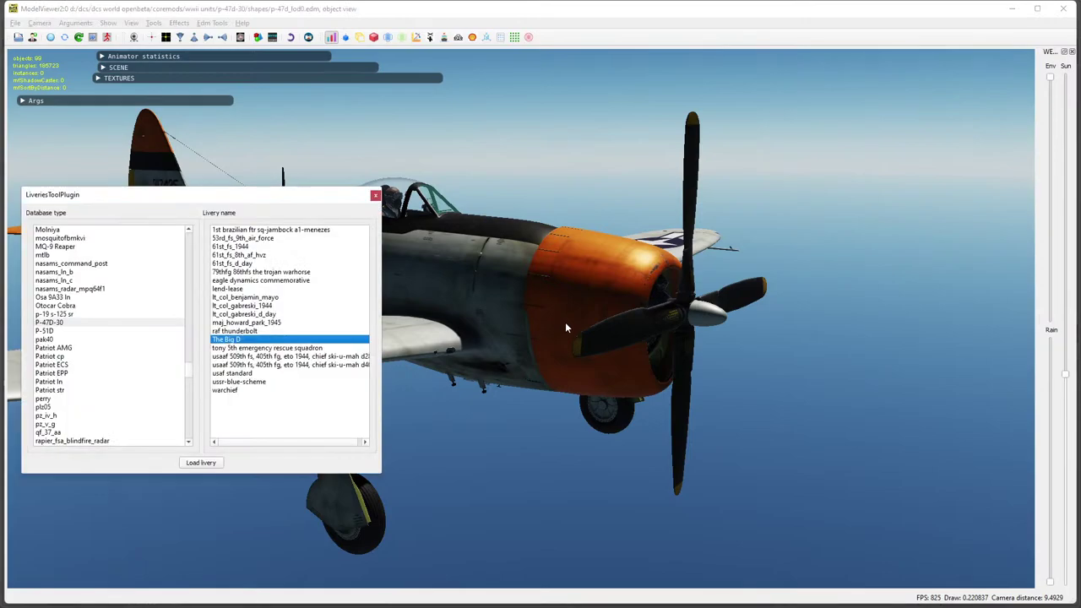
pyautogui.click(253, 230)
pyautogui.click(251, 246)
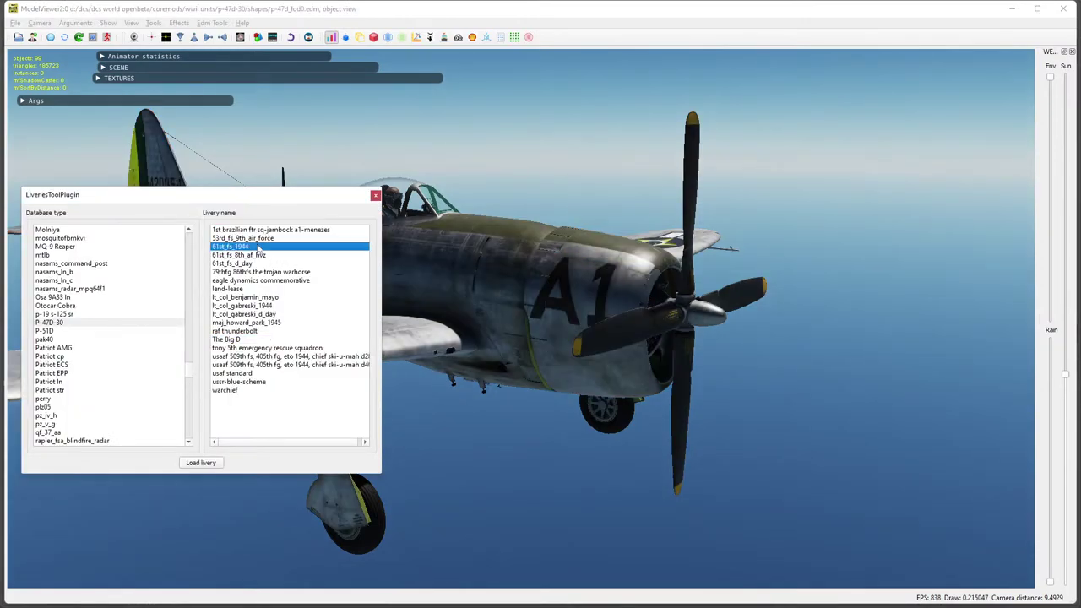
pyautogui.click(251, 254)
pyautogui.click(250, 271)
pyautogui.click(249, 288)
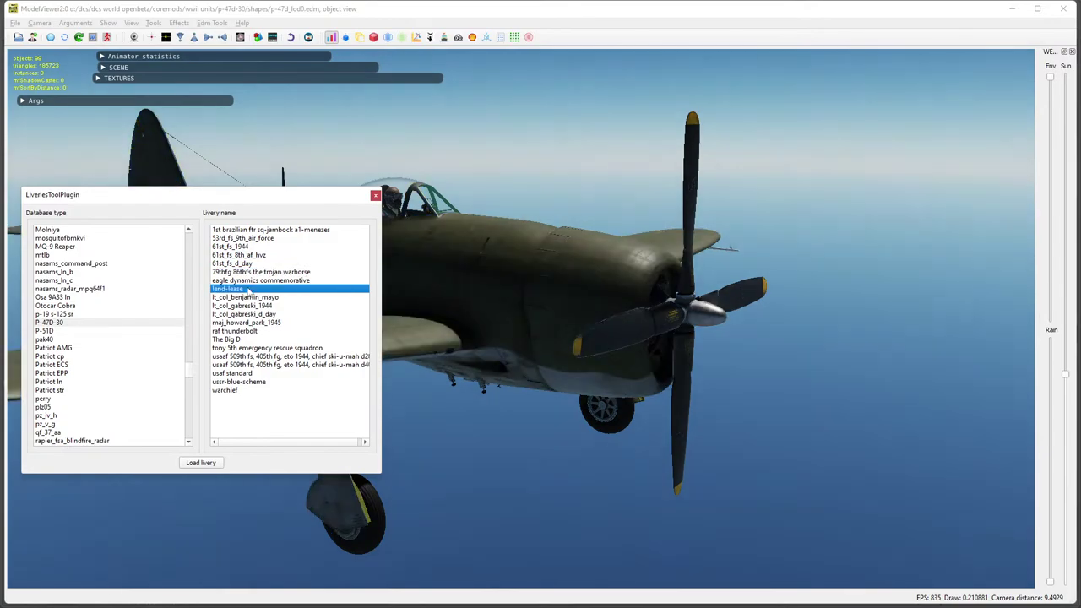
# Preview the officer-named liveries and raf thunderbolt, and examine the red-nosed 1945 livery from the front.
pyautogui.click(246, 297)
pyautogui.click(245, 305)
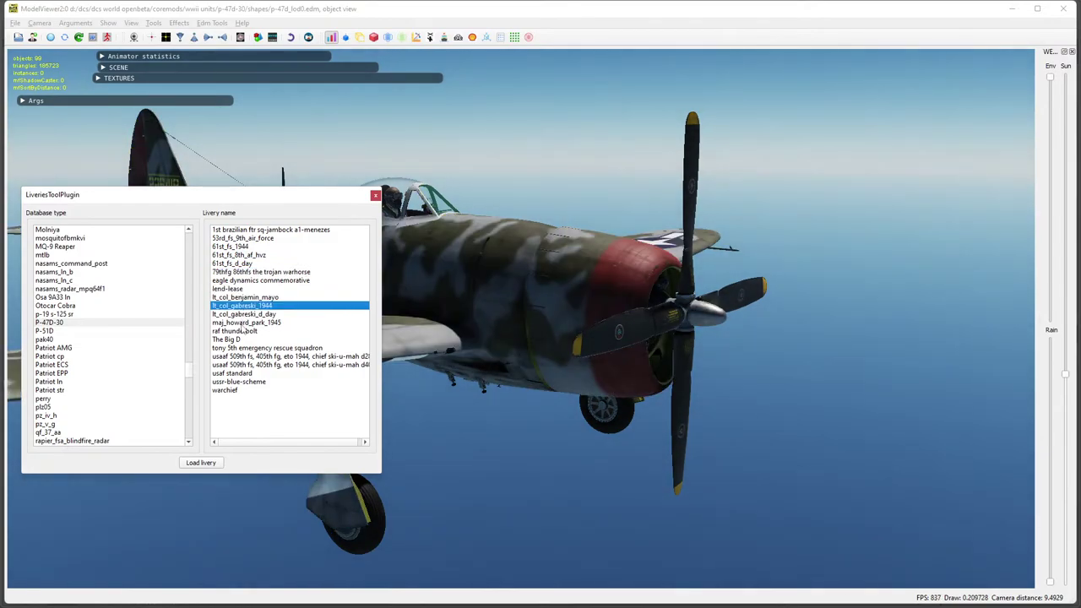
pyautogui.click(244, 313)
pyautogui.click(243, 322)
pyautogui.click(243, 330)
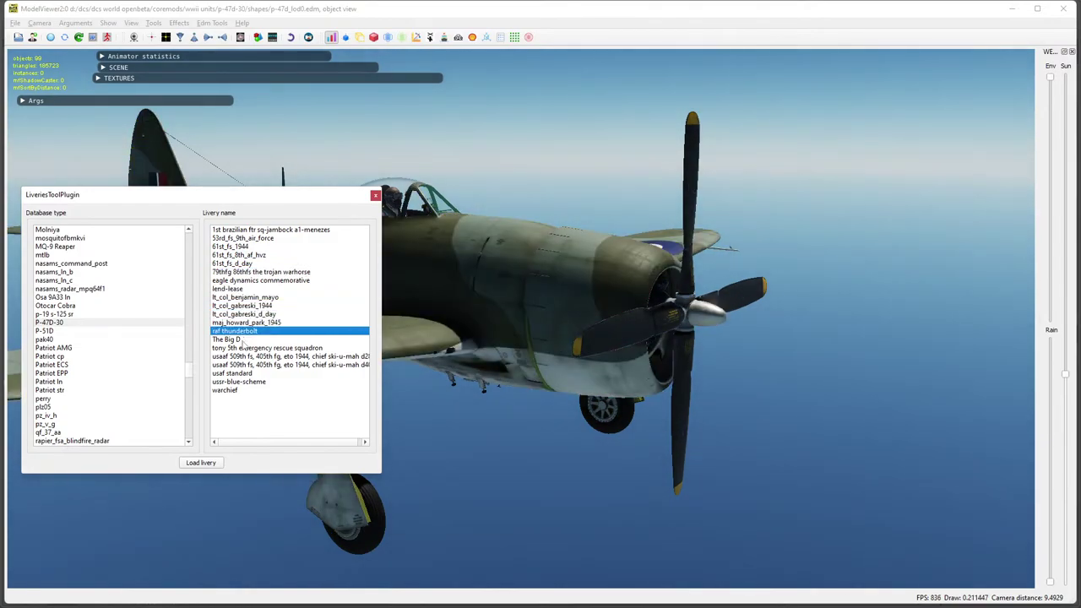
pyautogui.click(245, 323)
pyautogui.moveTo(624, 355); pyautogui.dragTo(683, 387)
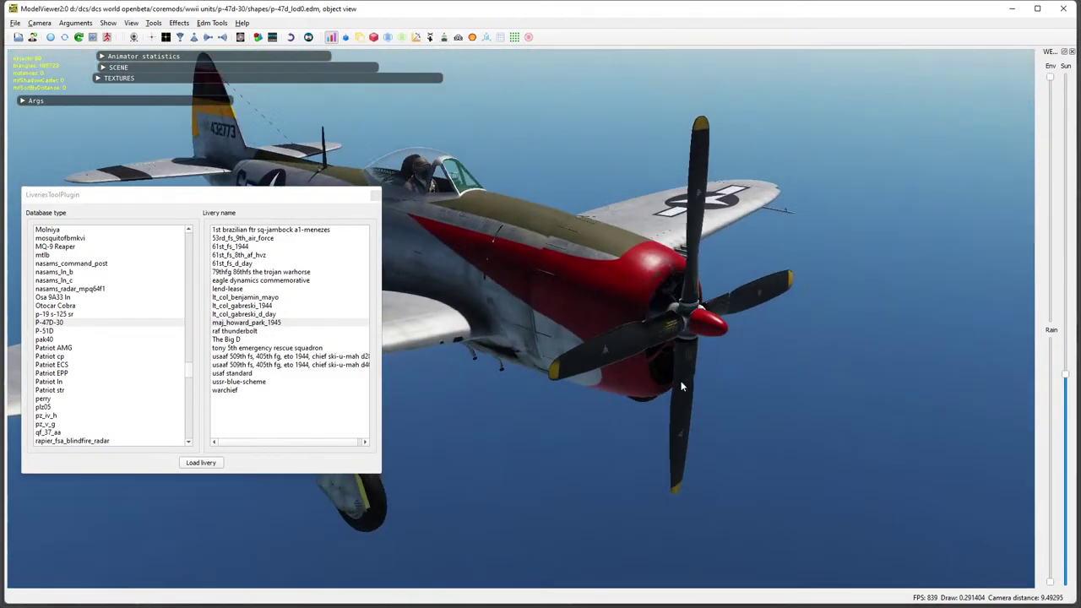
# Preview the rescue squadron and first chief ski-u-mah liveries, examine the latter's nose art, and close the livery list.
pyautogui.click(243, 333)
pyautogui.click(243, 339)
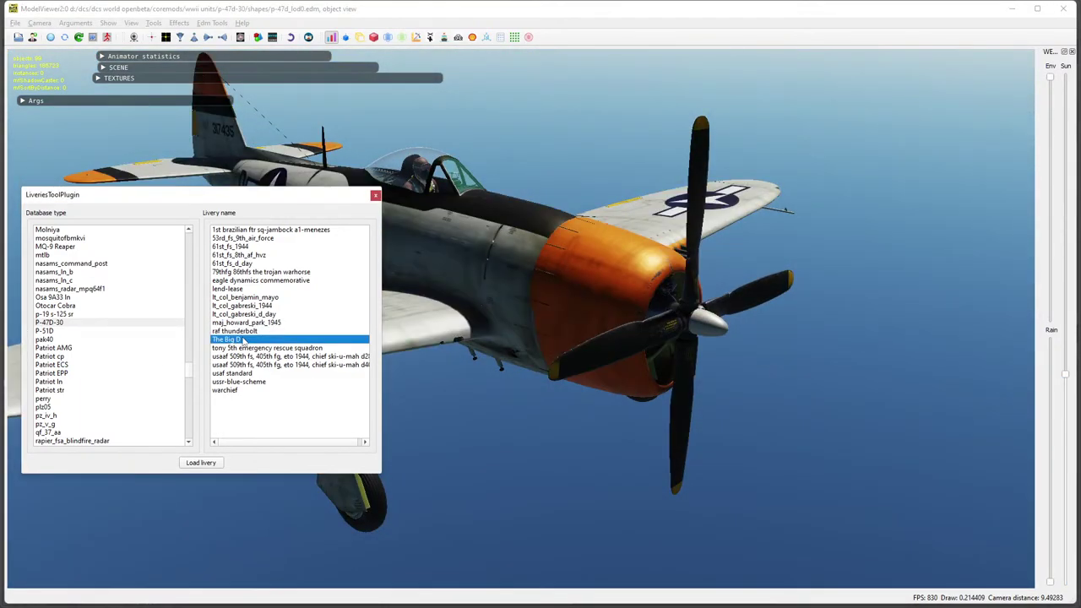
pyautogui.click(240, 350)
pyautogui.moveTo(693, 364); pyautogui.dragTo(643, 364)
pyautogui.click(235, 358)
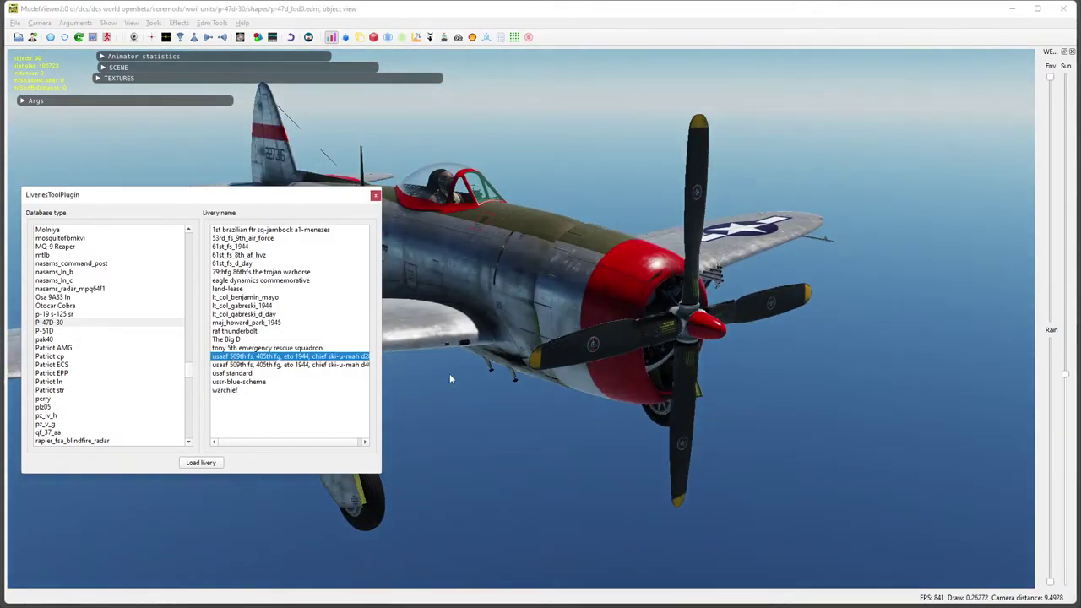
pyautogui.moveTo(450, 373); pyautogui.dragTo(533, 325)
pyautogui.click(374, 196)
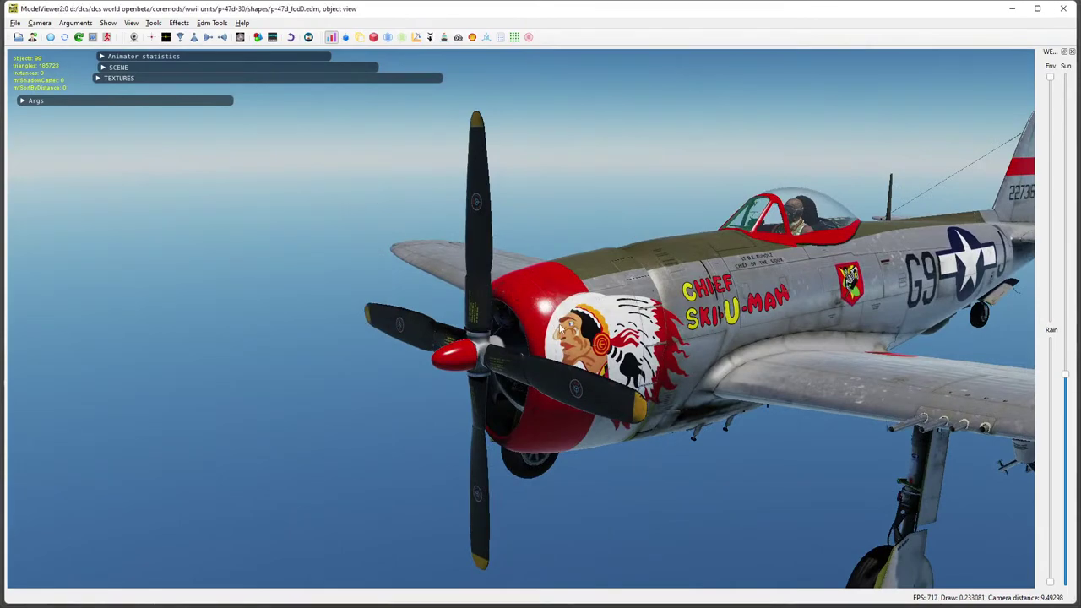
# Load The Big D livery again and examine its nose art and markings on the aircraft.
pyautogui.hotkey('shift', 'l')
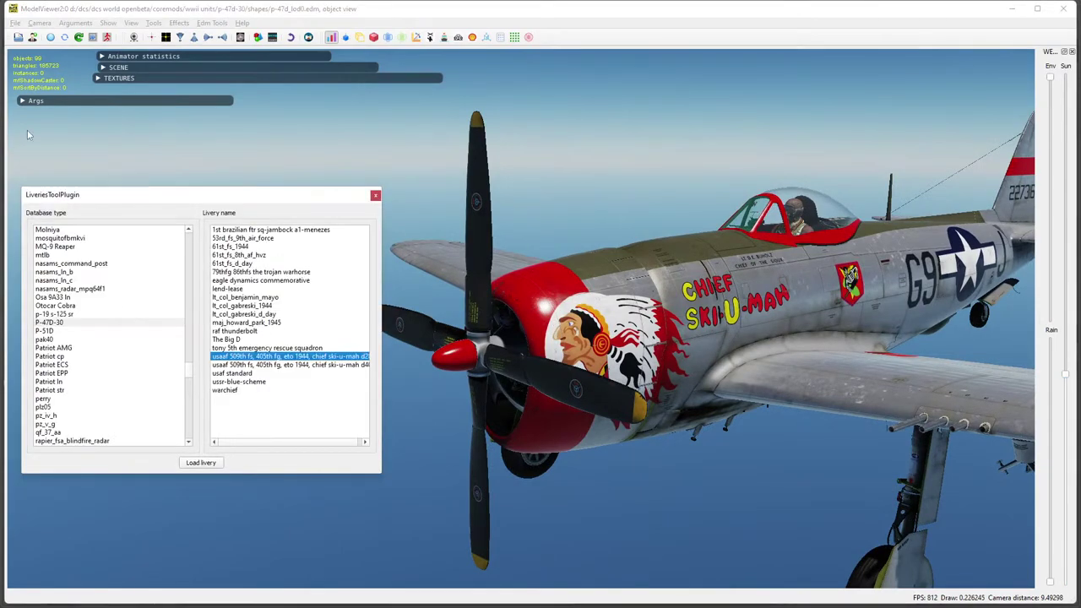
pyautogui.doubleClick(223, 340)
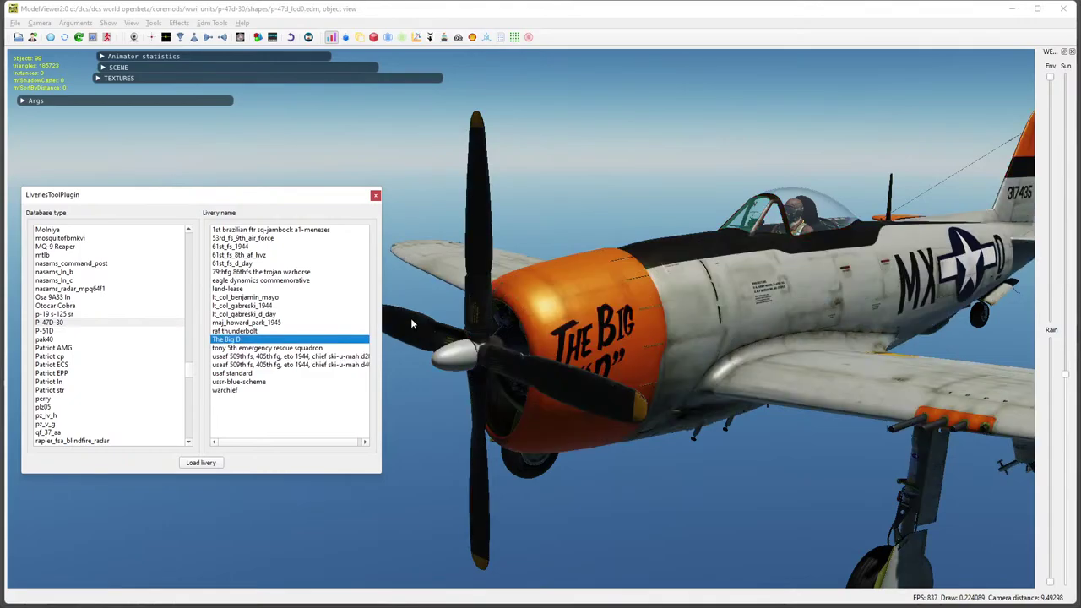
pyautogui.moveTo(411, 318); pyautogui.dragTo(522, 278)
pyautogui.moveTo(385, 184); pyautogui.dragTo(262, 293)
pyautogui.press('1')
pyautogui.press('1')
pyautogui.scroll(-3, 324, 334)
pyautogui.moveTo(324, 339); pyautogui.dragTo(529, 339)
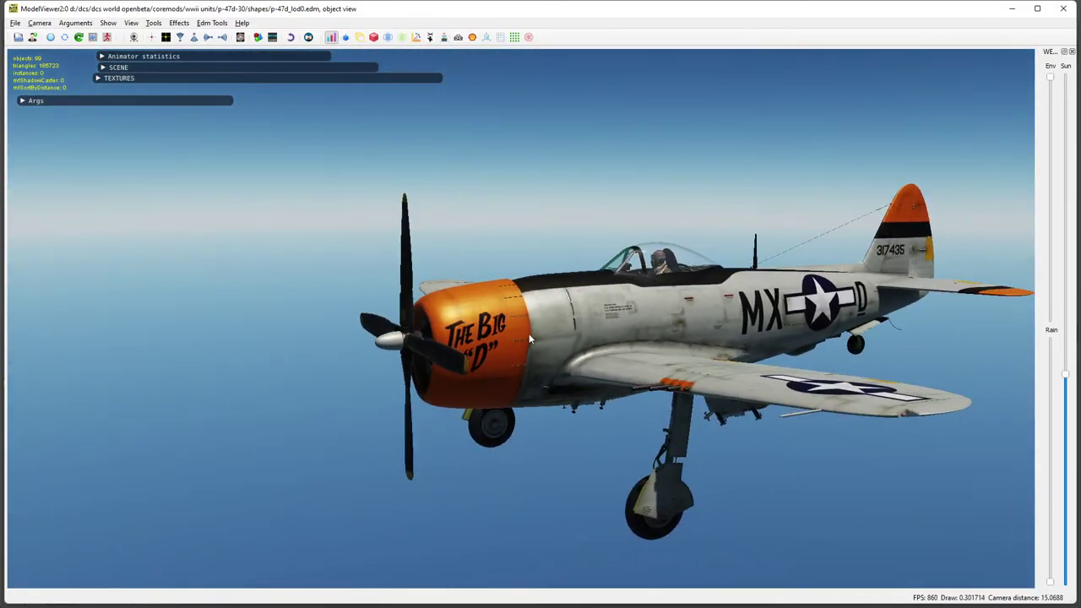
# Switch to Photoshop to inspect the full P47D_Fuz_Front texture, and compare it with the nose and fuselage in ModelViewer.
pyautogui.hotkey('alt', 'Tab')
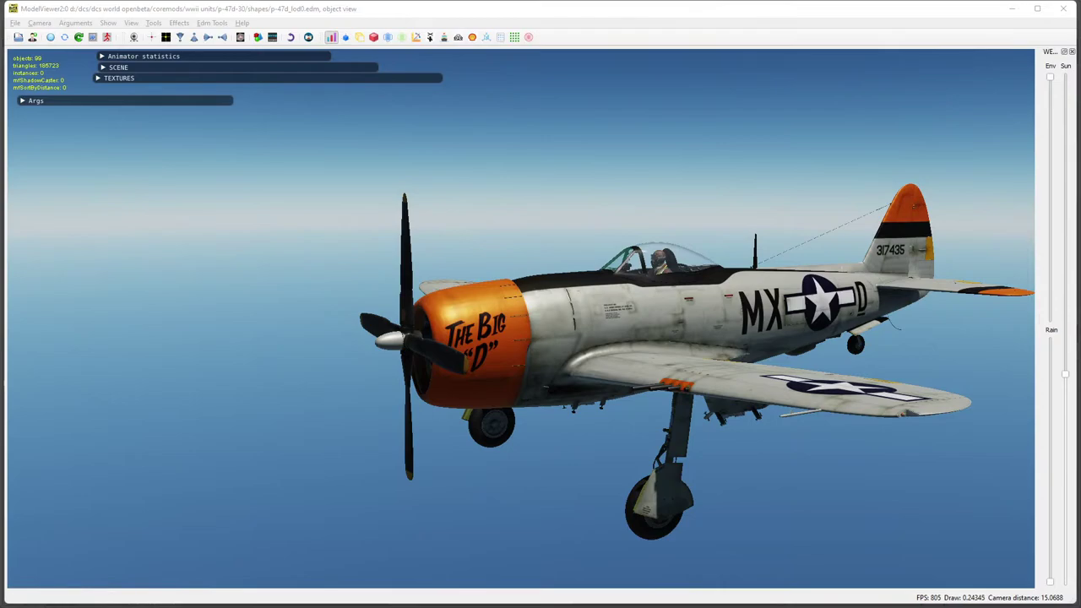
pyautogui.hotkey('alt', 'Tab')
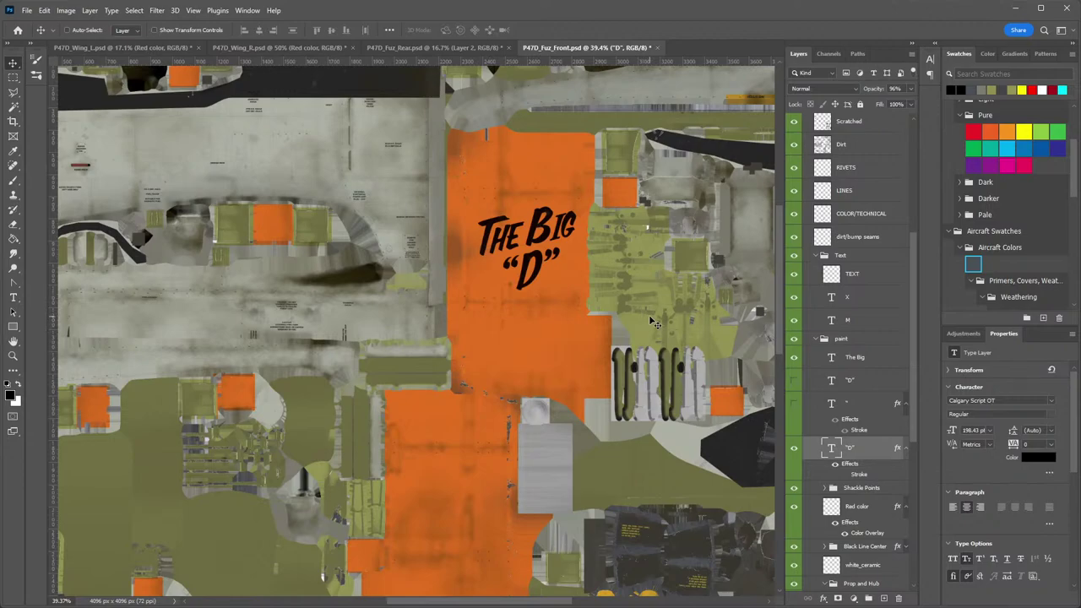
pyautogui.moveTo(651, 322); pyautogui.dragTo(418, 388)
pyautogui.moveTo(467, 355); pyautogui.dragTo(412, 364)
pyautogui.moveTo(411, 363); pyautogui.dragTo(523, 281)
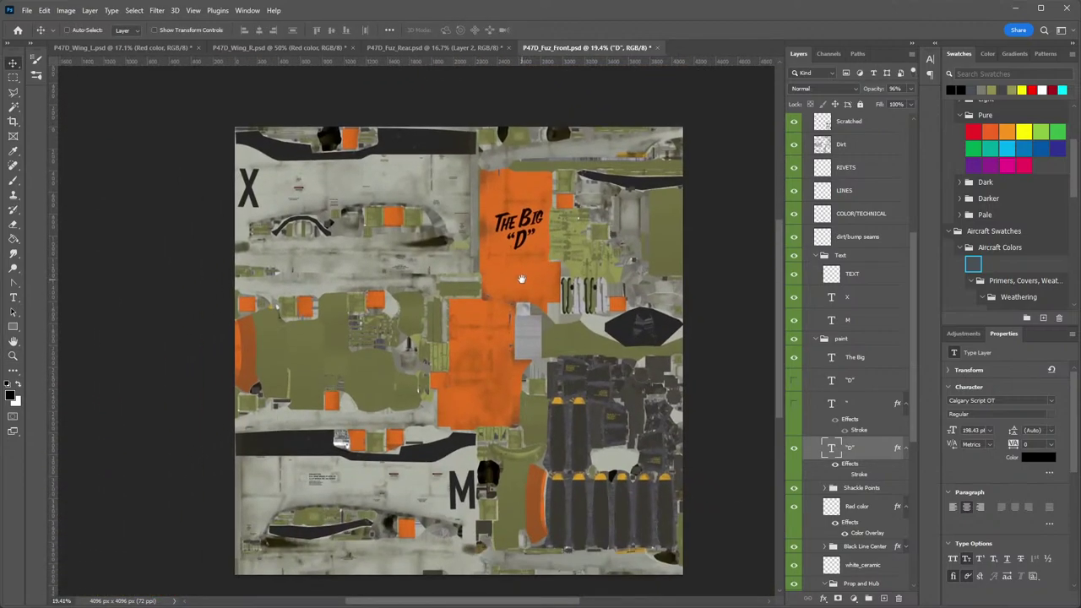
pyautogui.moveTo(501, 335); pyautogui.dragTo(510, 281)
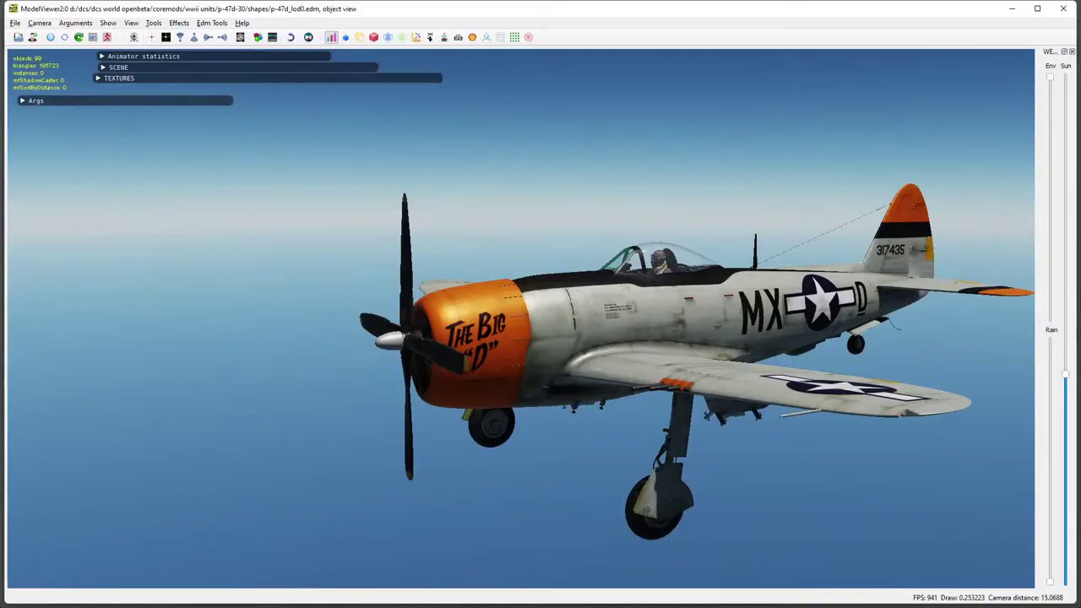
pyautogui.scroll(4, 556, 385)
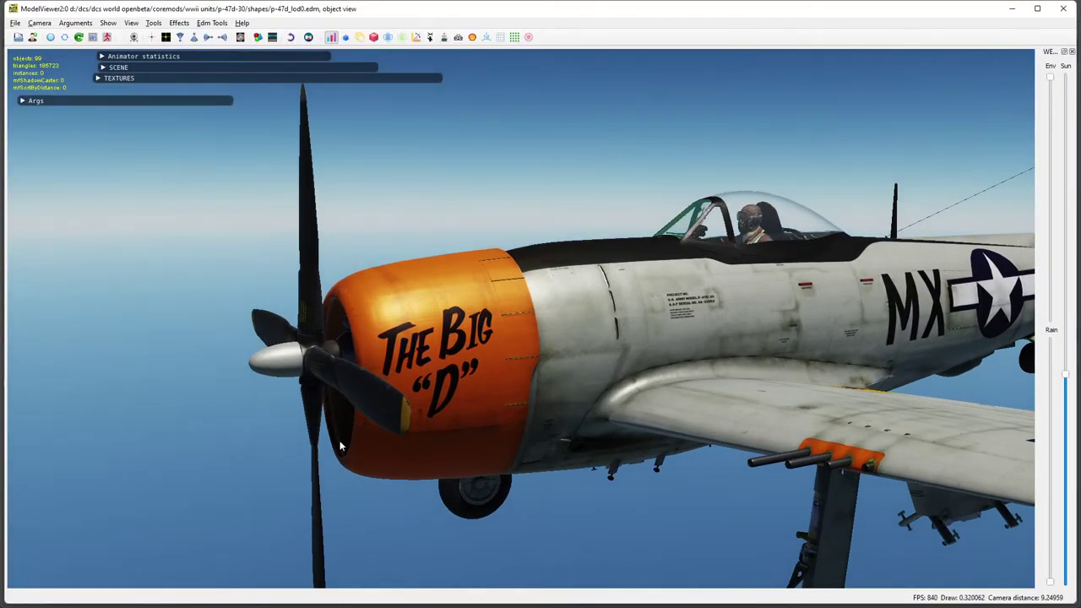
pyautogui.hotkey('alt', 'Tab')
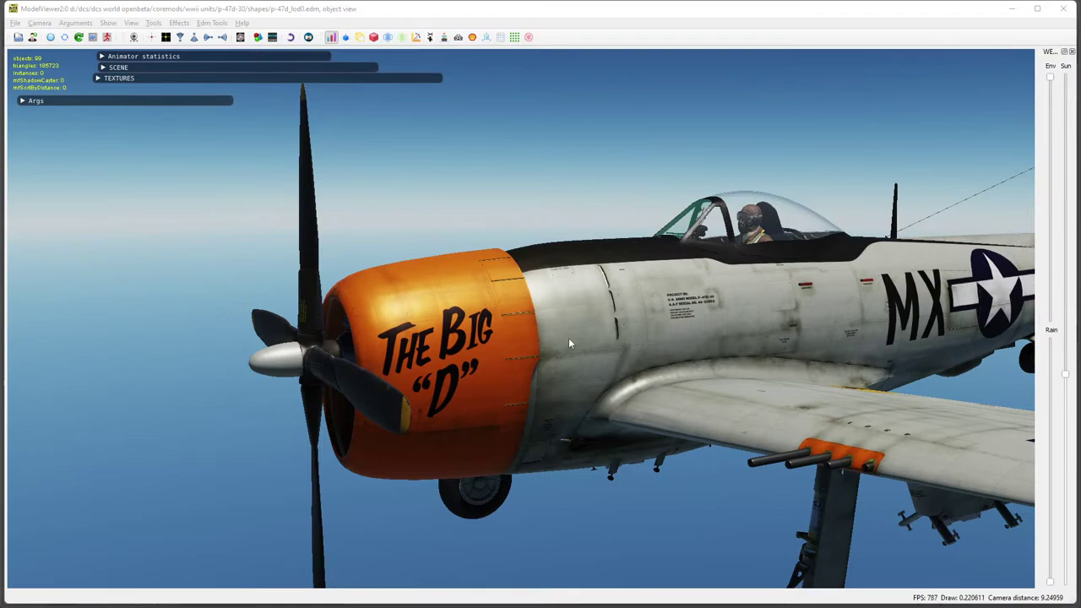
pyautogui.moveTo(645, 342); pyautogui.dragTo(609, 338)
pyautogui.scroll(-3, 617, 363)
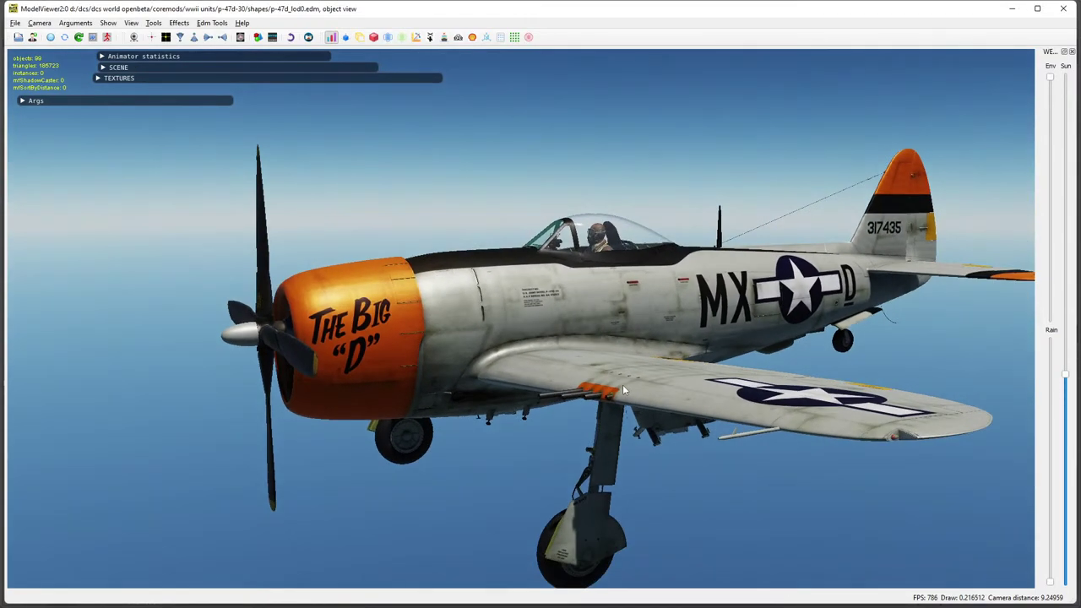
pyautogui.moveTo(622, 384); pyautogui.dragTo(608, 359)
# Reset all of the aircraft model's animation arguments and view the model from other angles.
pyautogui.click(34, 100)
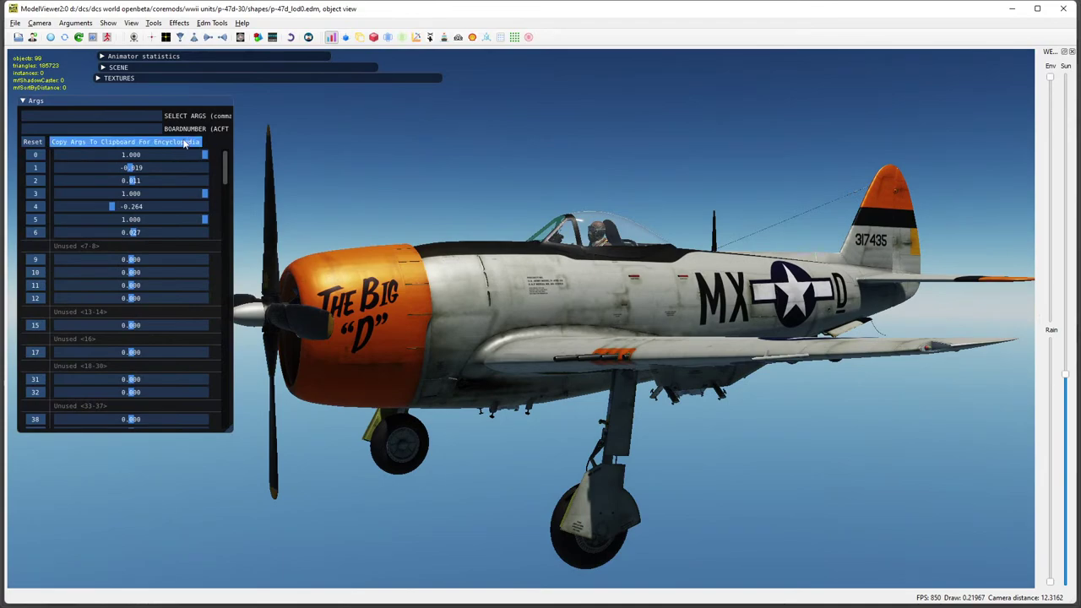
pyautogui.click(32, 142)
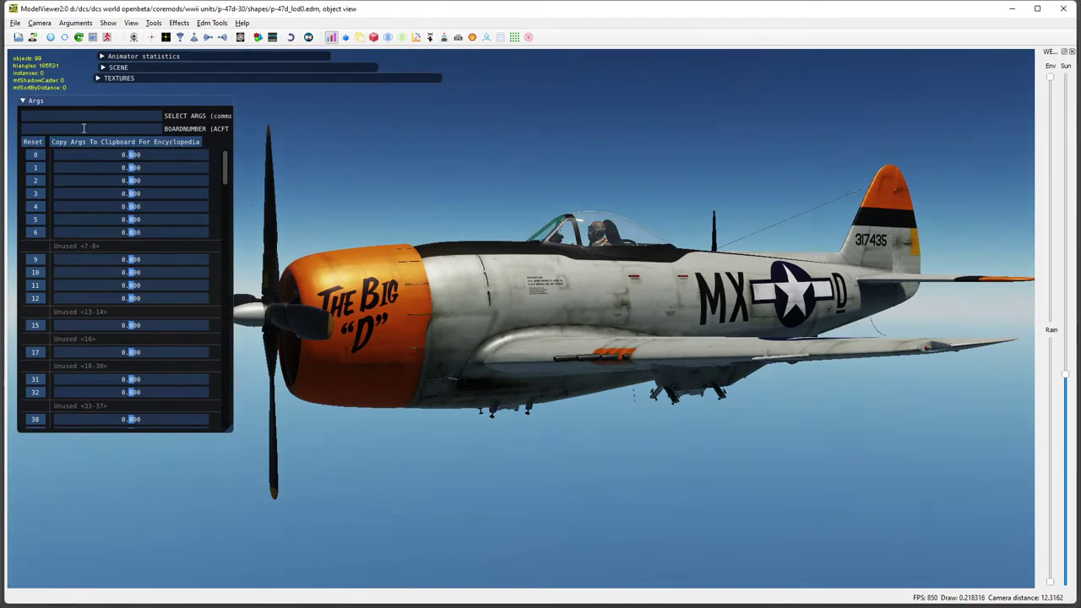
pyautogui.click(37, 102)
pyautogui.moveTo(519, 207); pyautogui.dragTo(652, 250)
pyautogui.moveTo(513, 283); pyautogui.dragTo(589, 273)
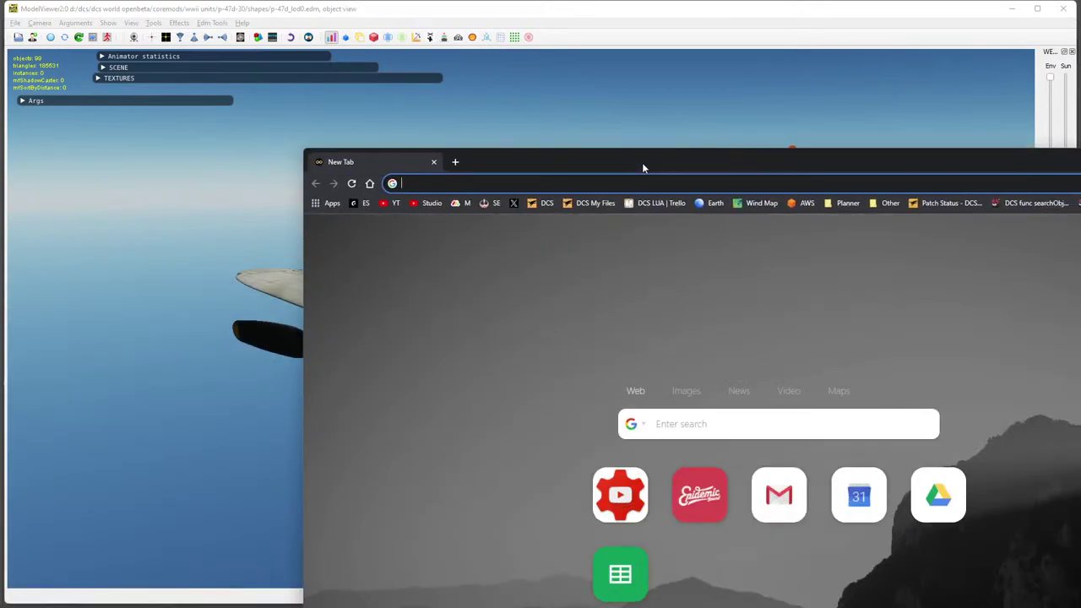
# Switch to a maximized browser window and search Google for "wwii bomb marks", showing the image results.
pyautogui.doubleClick(642, 167)
pyautogui.click(516, 235)
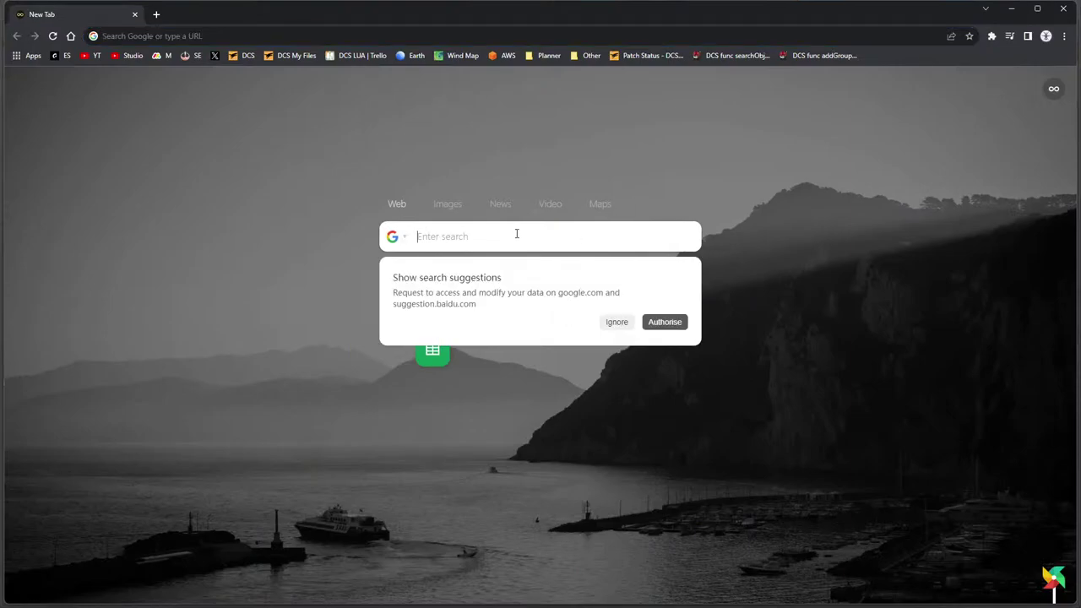
pyautogui.write('wwii')
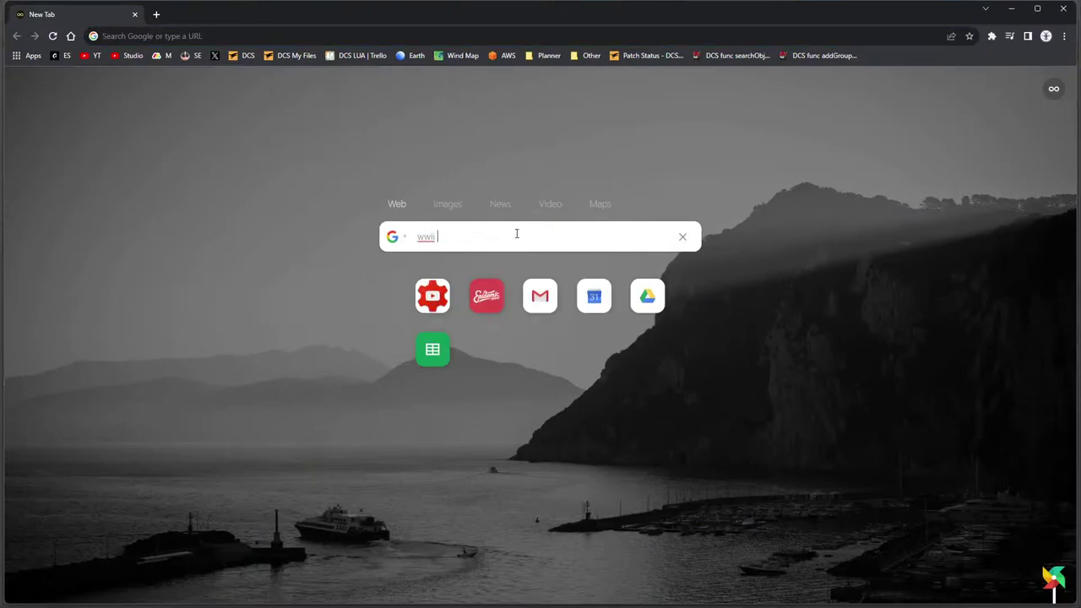
pyautogui.write(' bomb marks')
pyautogui.press('Return')
pyautogui.click(145, 130)
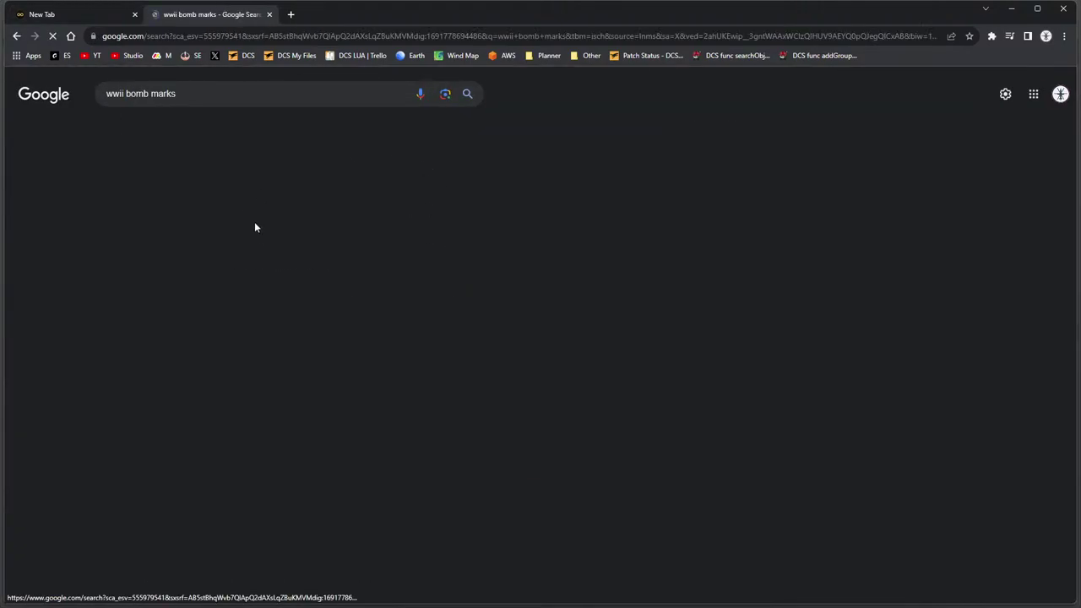
# Preview the AirCorps Art bomb marking images in the results and open the article "Aircraft Victory Mission Markings of WWII".
pyautogui.click(44, 244)
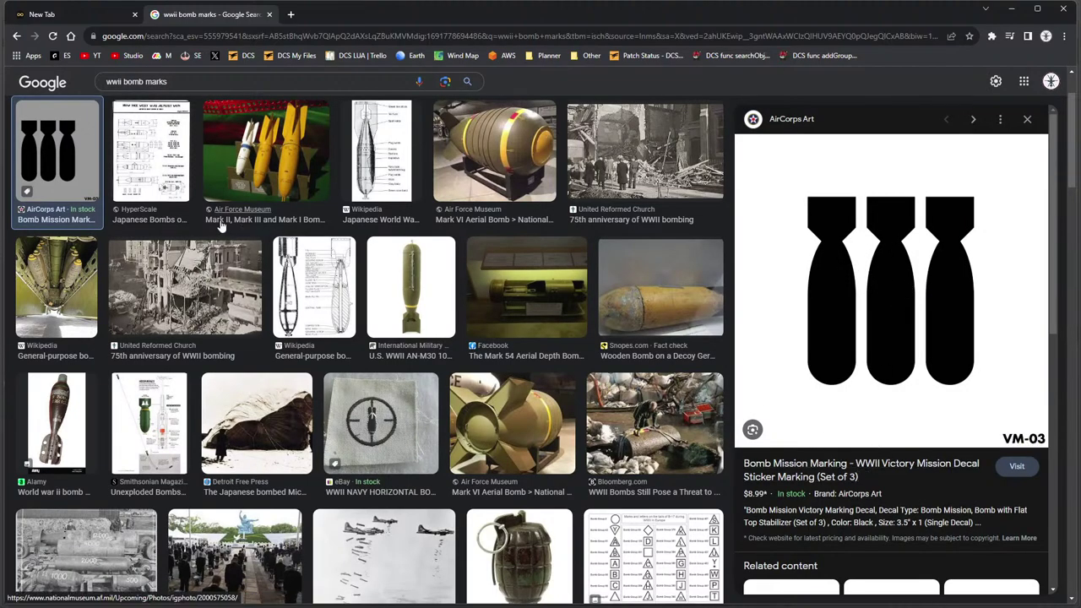
pyautogui.scroll(1, 218, 225)
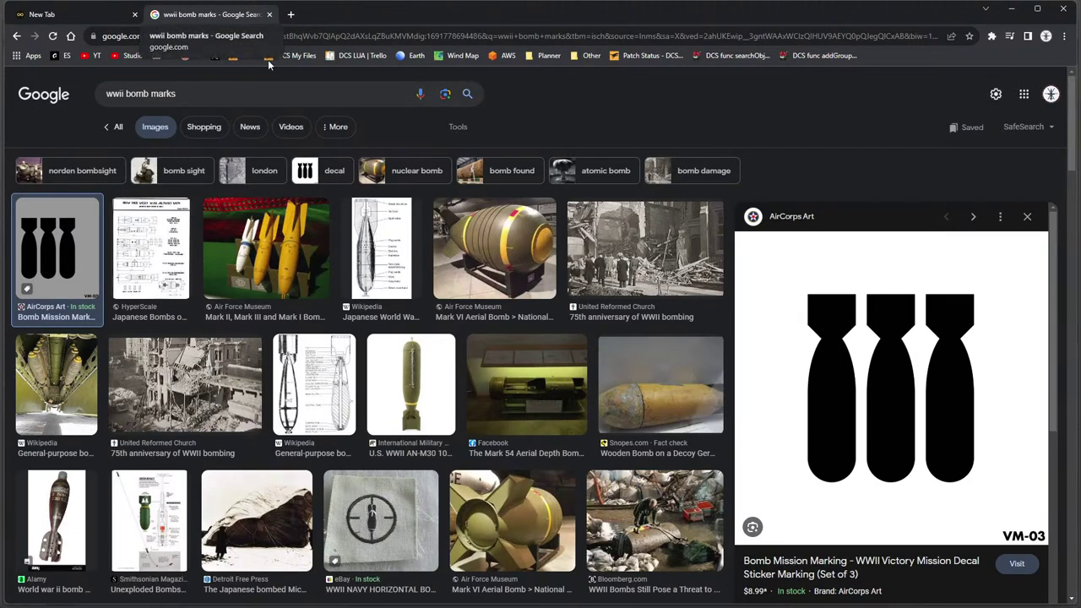
pyautogui.scroll(-5, 935, 280)
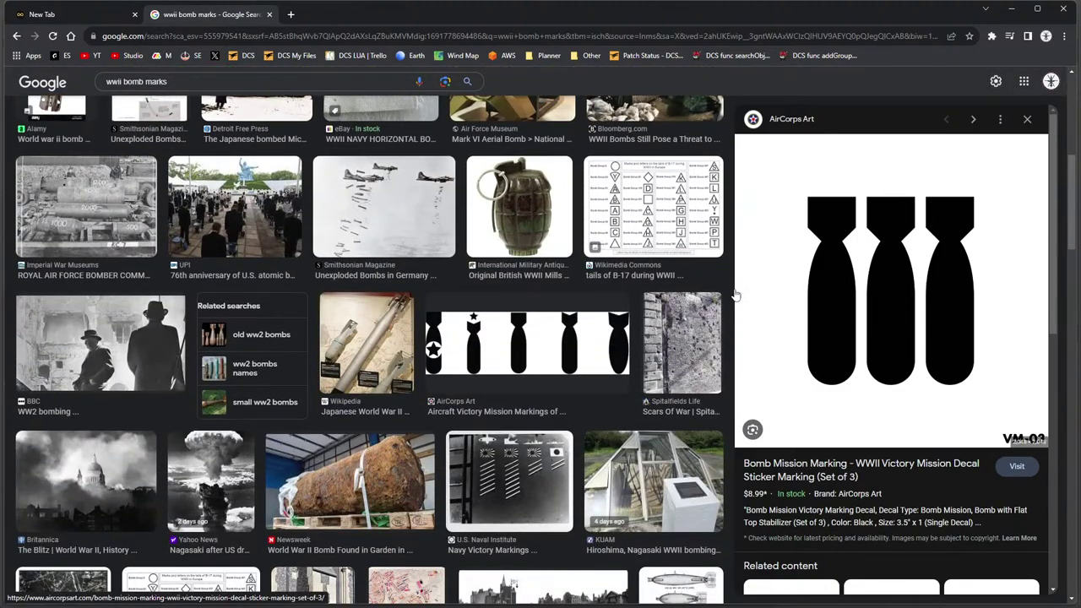
pyautogui.click(545, 368)
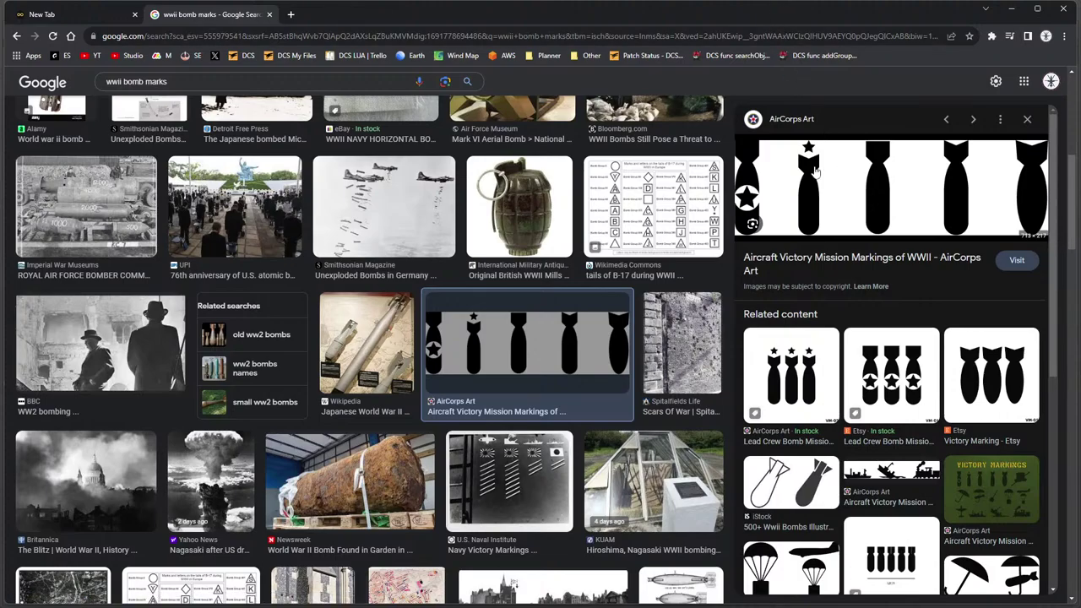
pyautogui.click(989, 476)
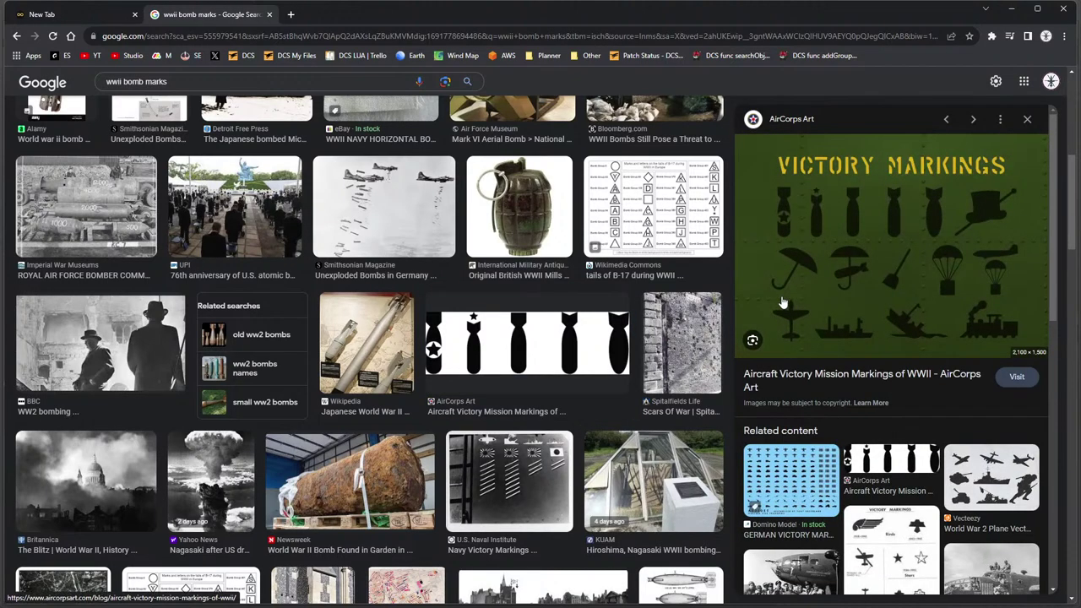
pyautogui.click(912, 321)
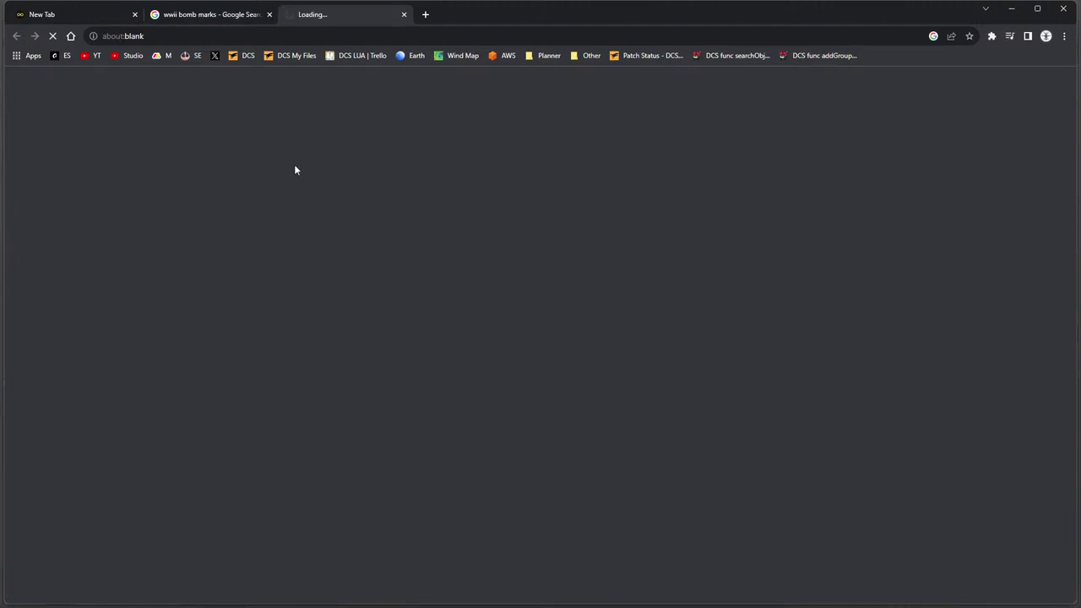
# Save the article's Bomb Mission Symbols image to the Desktop as the JPG "Vistory Markings - Bomb Mission", and close the image's page.
pyautogui.scroll(-15, 229, 299)
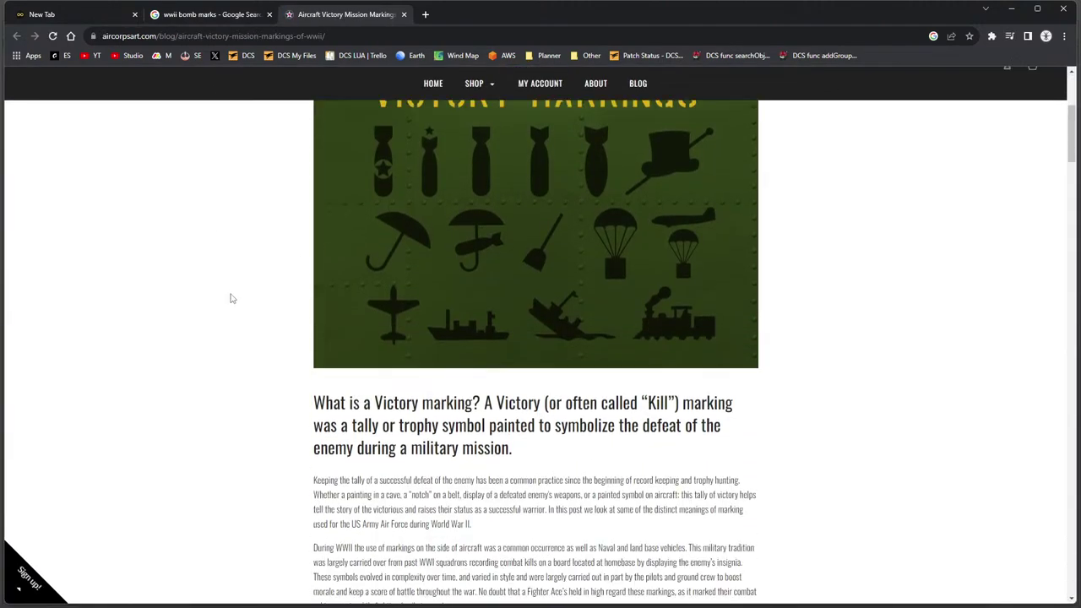
pyautogui.scroll(-3, 233, 304)
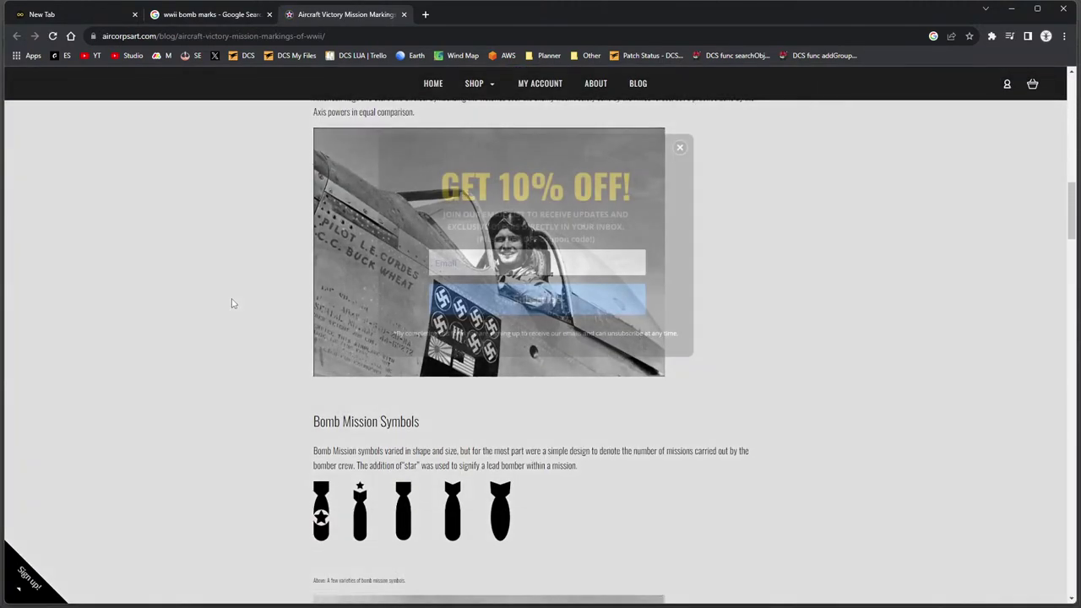
pyautogui.click(679, 148)
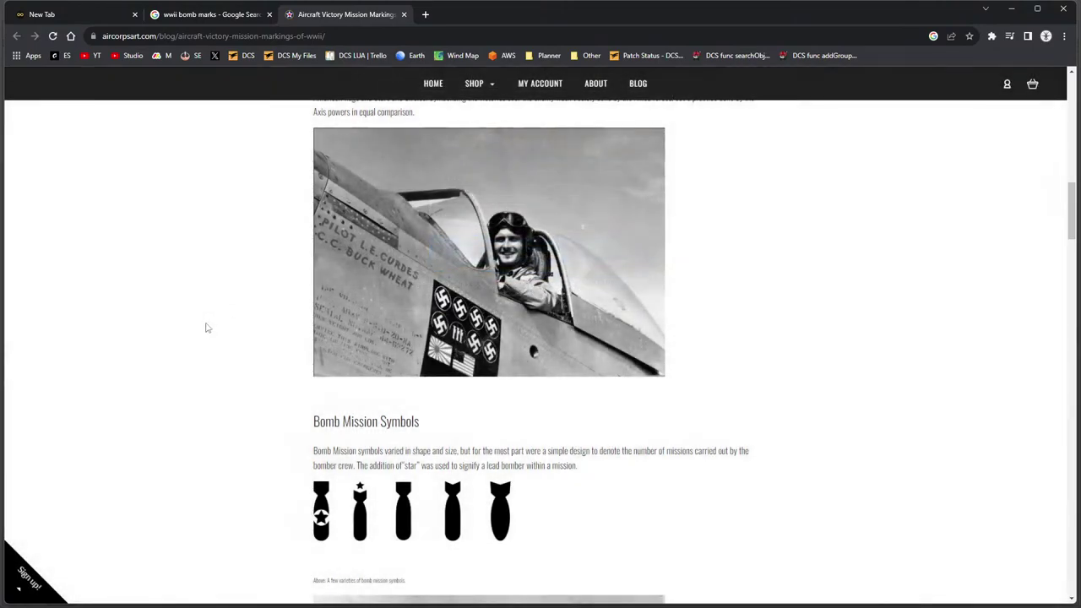
pyautogui.scroll(-3, 227, 327)
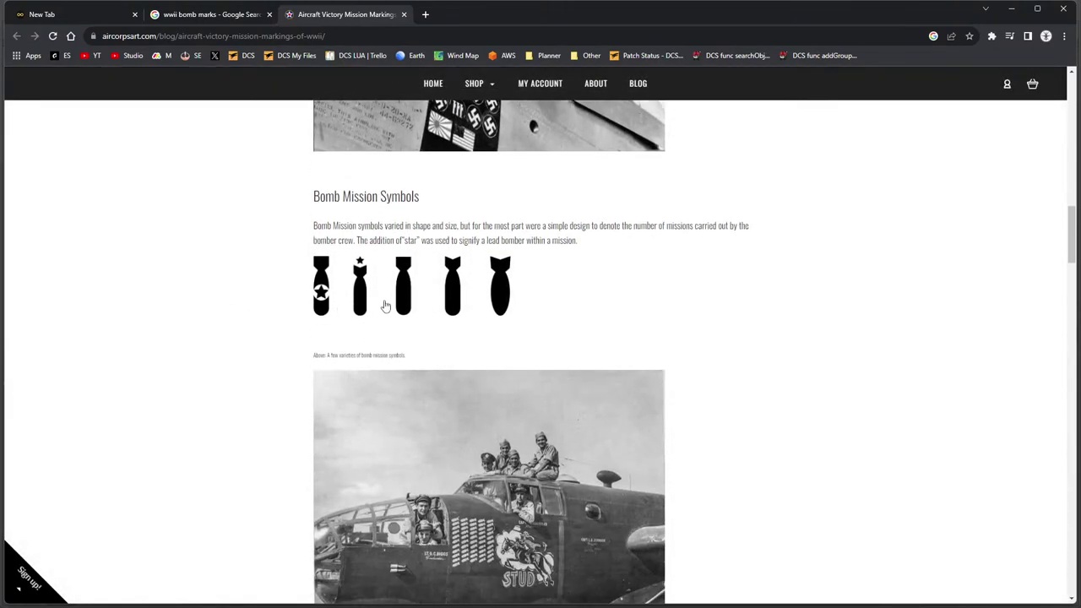
pyautogui.rightClick(413, 296)
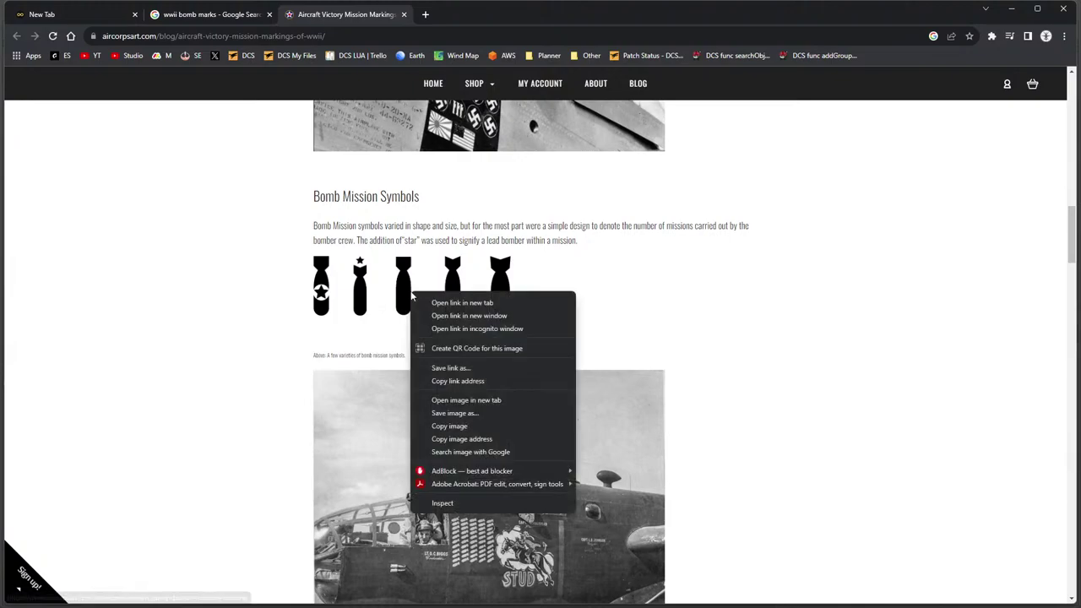
pyautogui.click(447, 399)
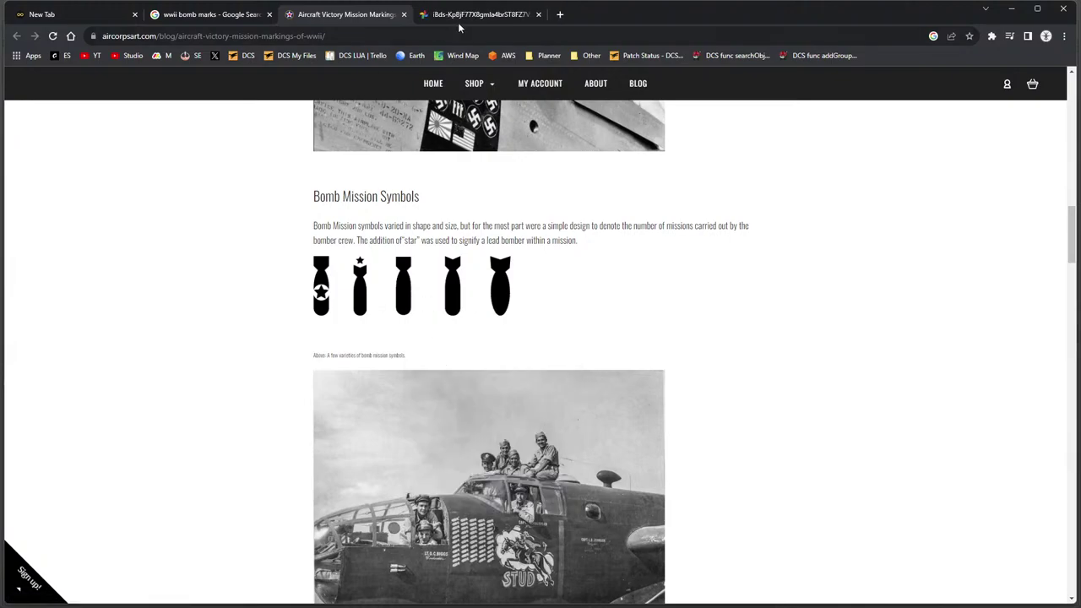
pyautogui.click(473, 17)
pyautogui.rightClick(524, 342)
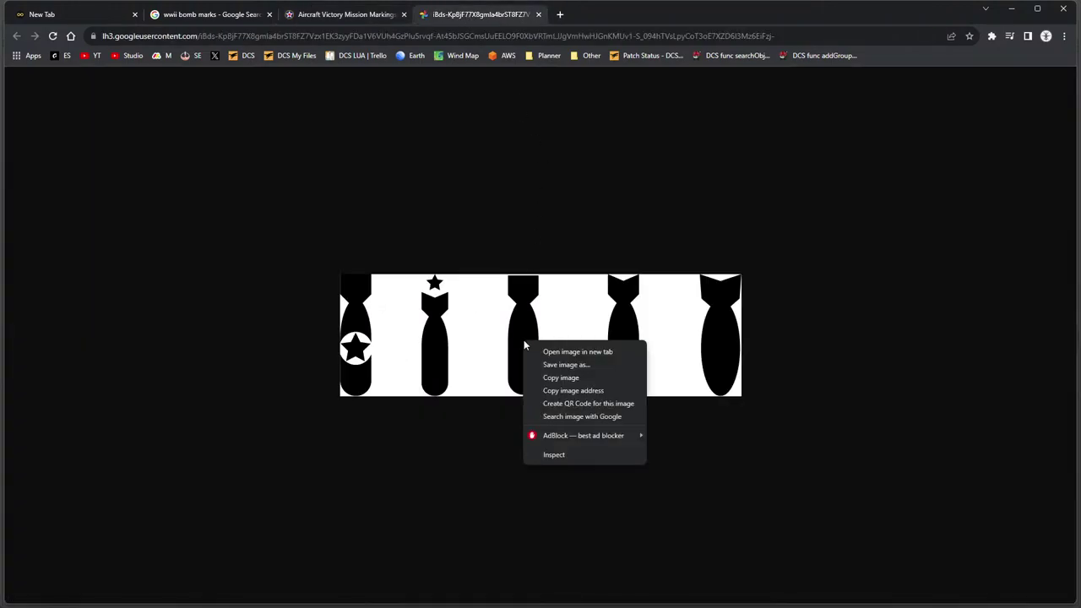
pyautogui.click(564, 364)
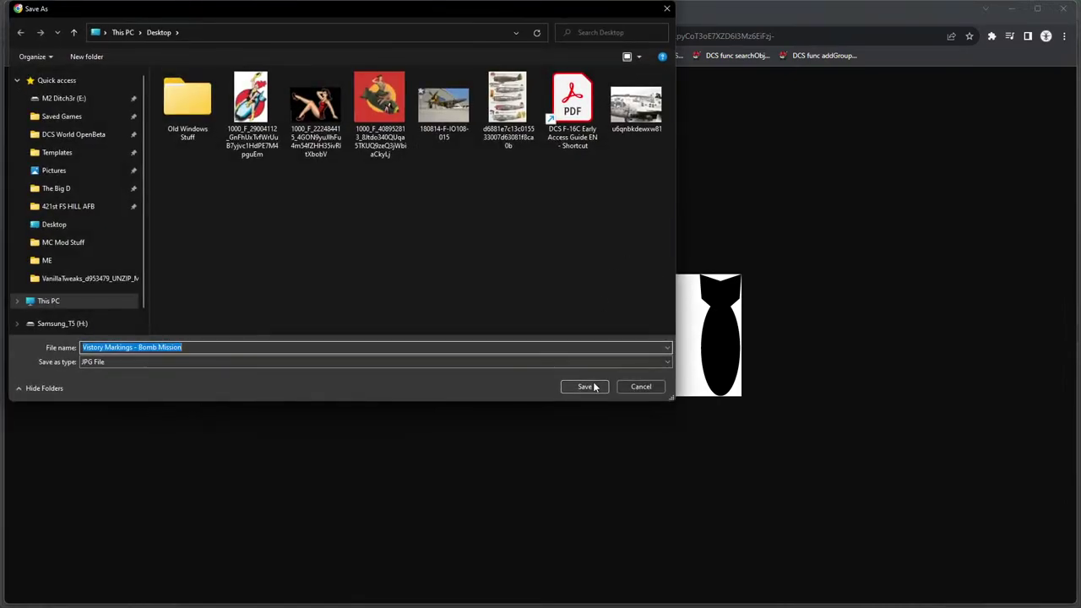
pyautogui.click(595, 386)
pyautogui.click(537, 16)
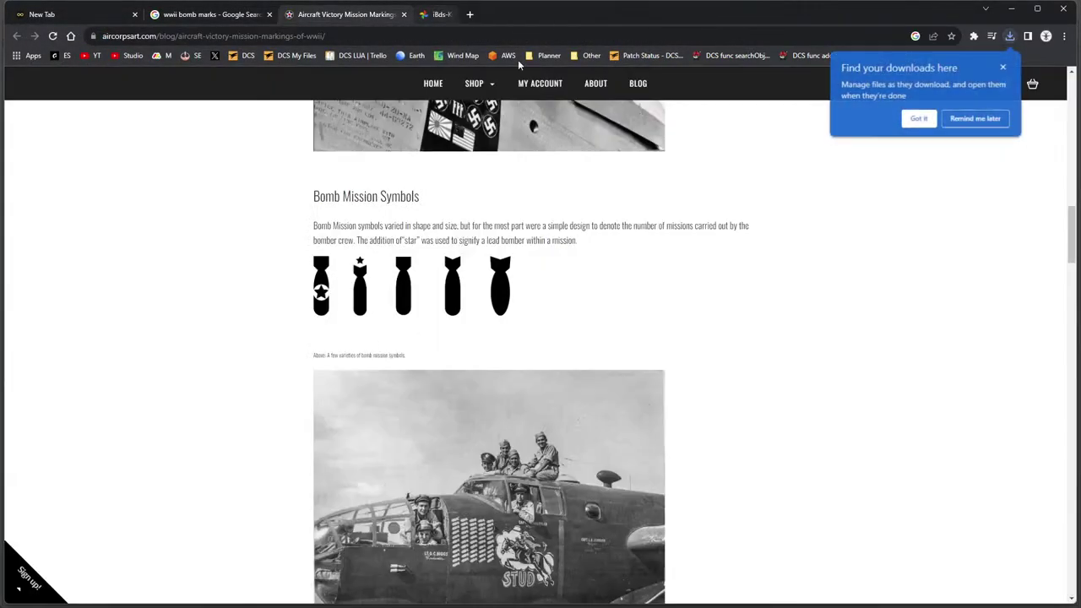
# Read through the rest of the article, examining the top cover, fighter sweep, escort, cargo and destroyed target symbols and photos.
pyautogui.scroll(-2, 296, 329)
pyautogui.scroll(-3, 281, 330)
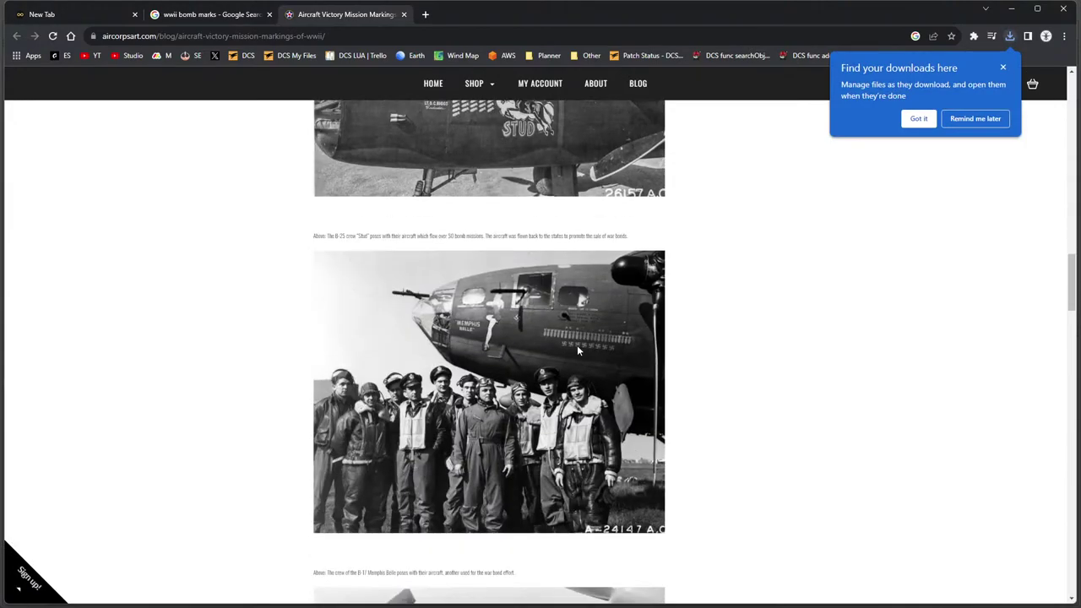
pyautogui.scroll(-8, 579, 350)
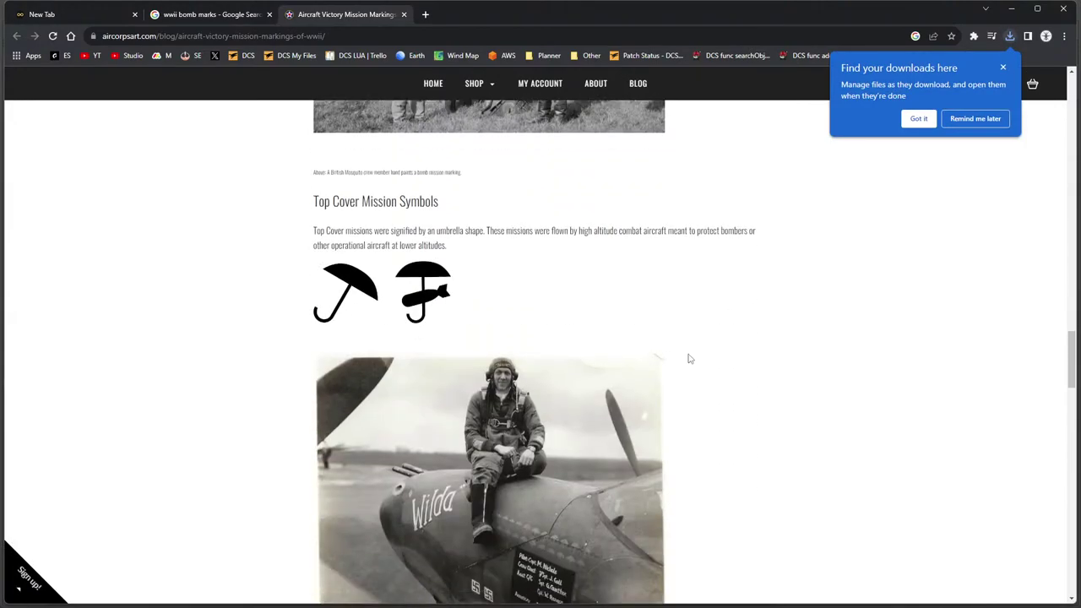
pyautogui.click(1004, 68)
pyautogui.scroll(-8, 580, 321)
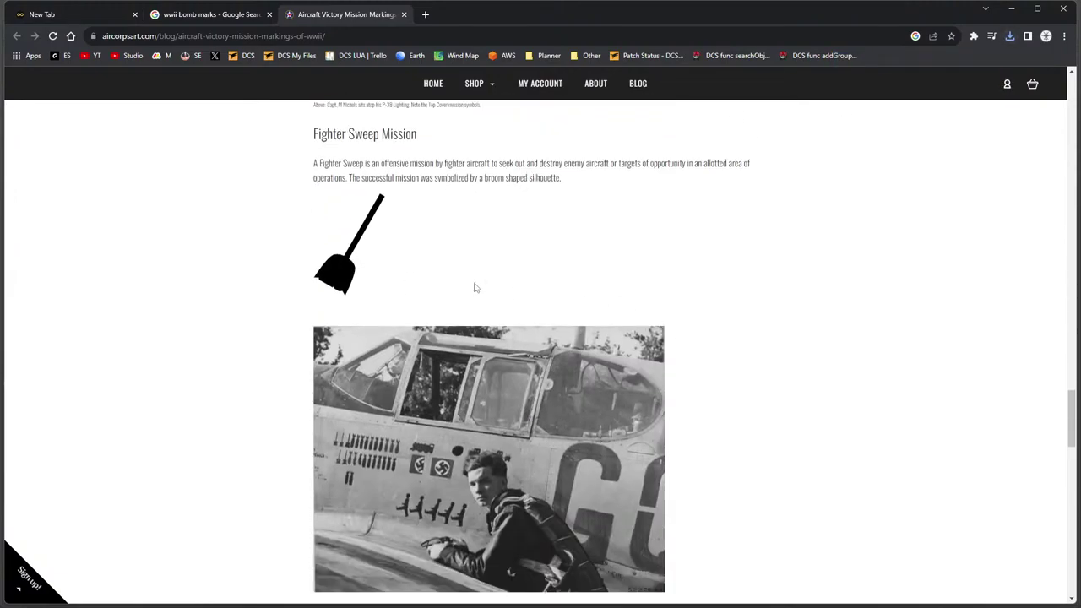
pyautogui.scroll(-2, 621, 315)
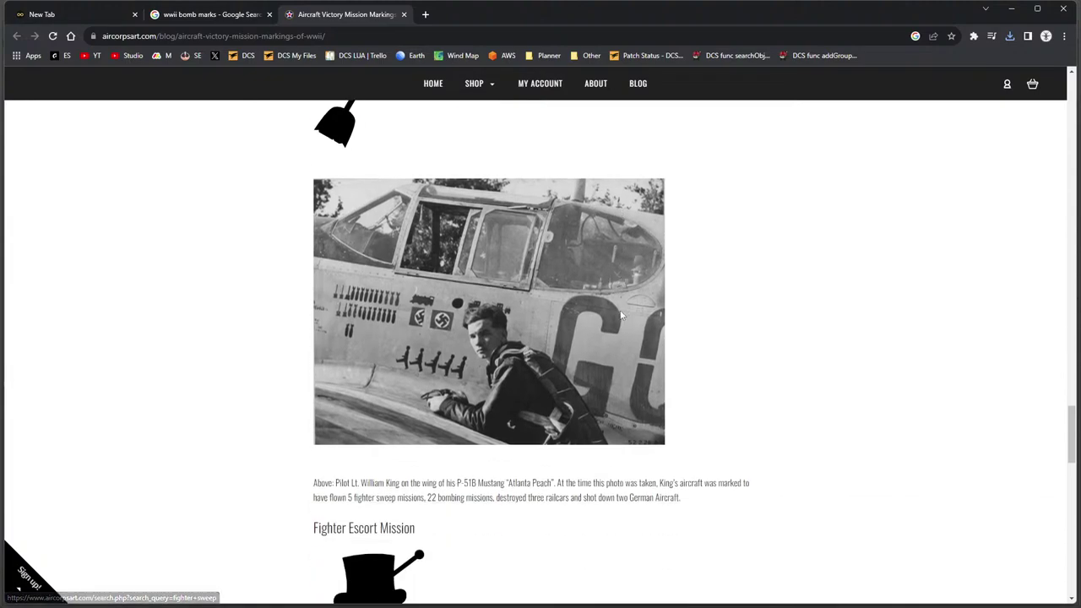
pyautogui.scroll(-4, 668, 314)
pyautogui.scroll(-6, 711, 315)
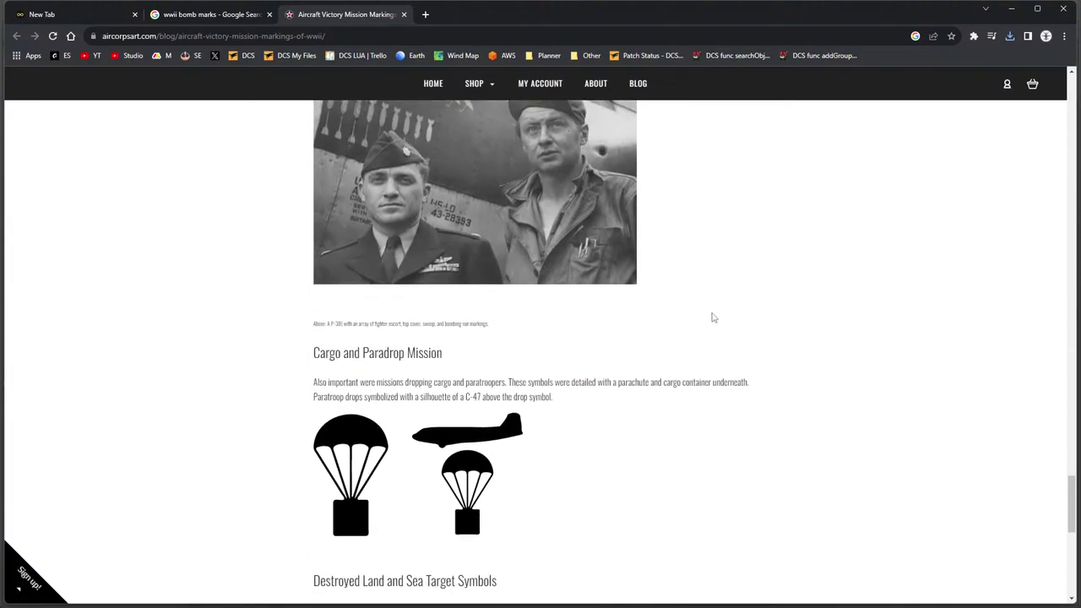
pyautogui.scroll(3, 714, 317)
pyautogui.scroll(3, 713, 317)
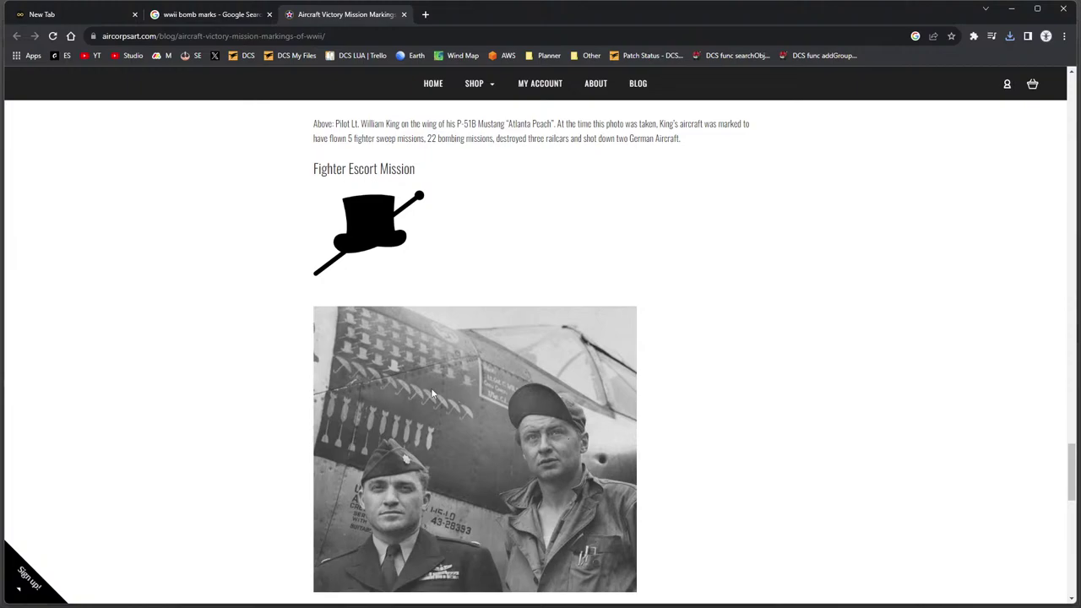
pyautogui.scroll(-3, 403, 411)
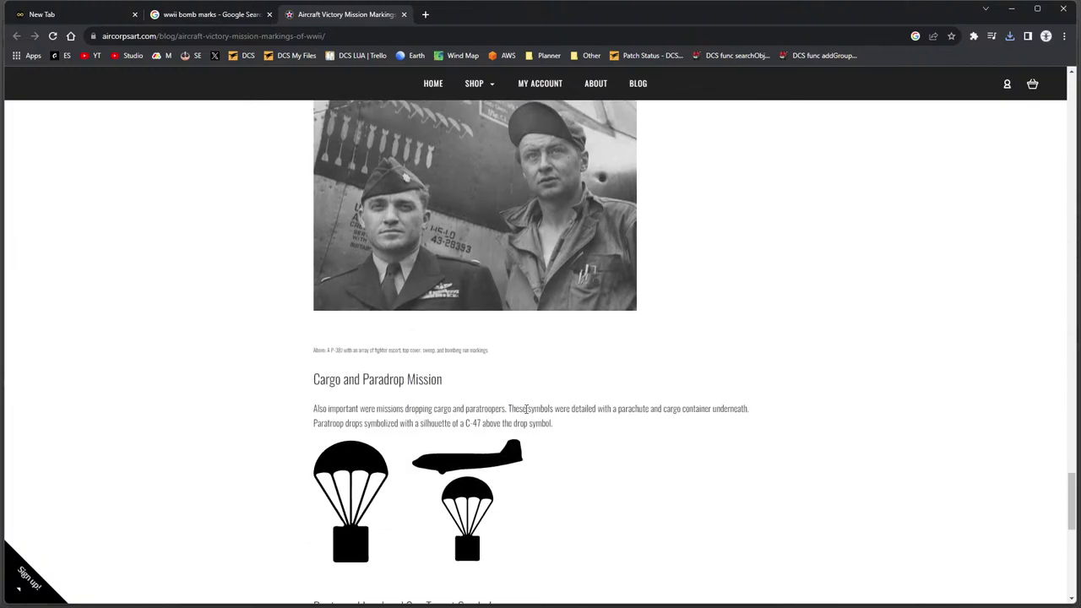
pyautogui.scroll(-3, 526, 409)
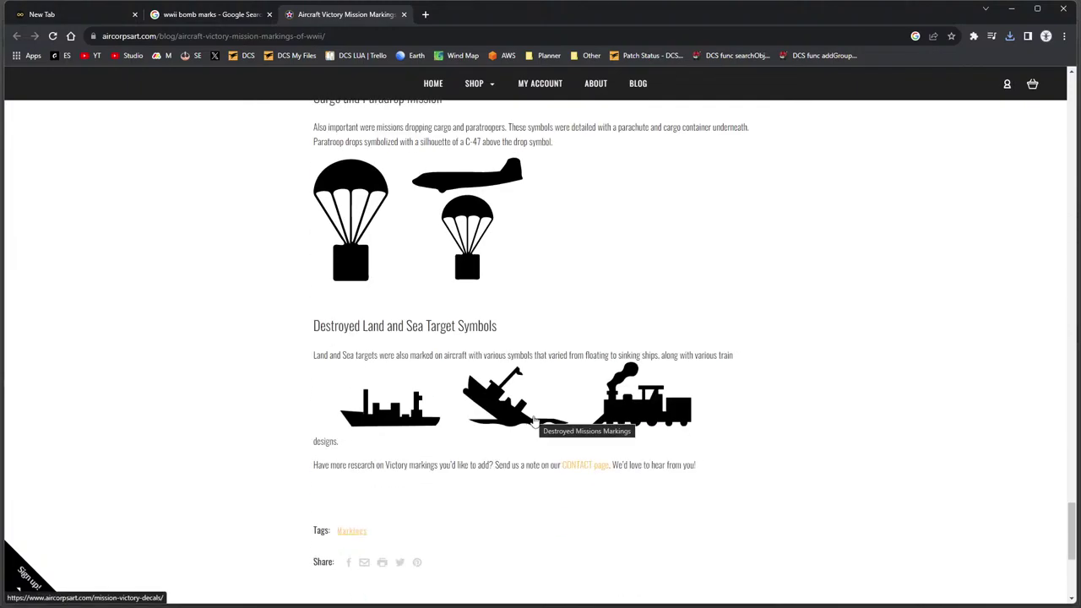
pyautogui.scroll(-3, 535, 419)
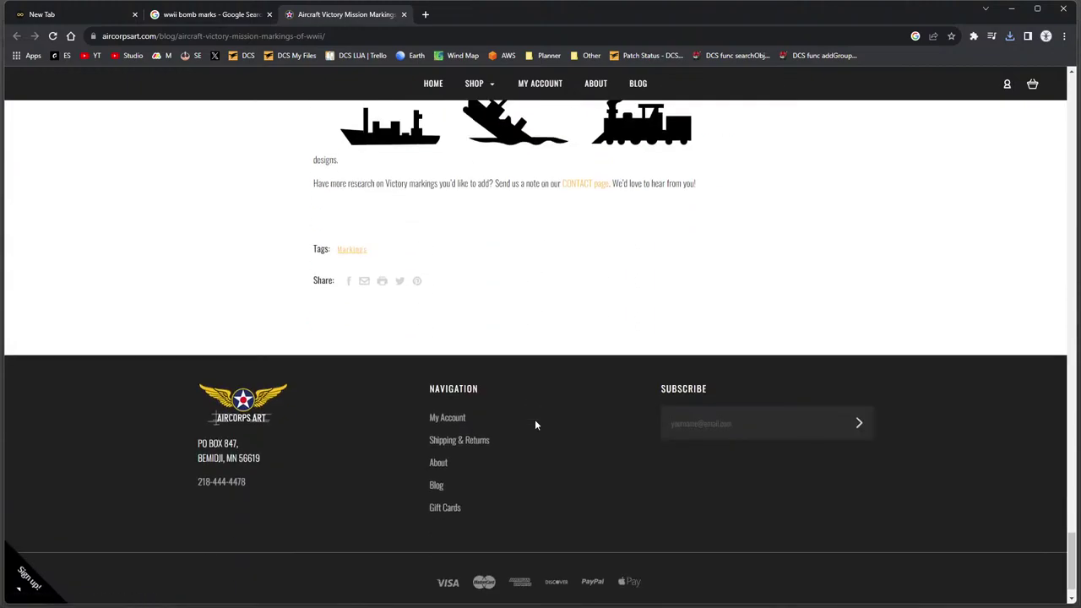
# Review the article again from the end back to the National Kill section, studying how markings are arranged on the photographed aircraft.
pyautogui.scroll(7, 535, 425)
pyautogui.scroll(5, 536, 425)
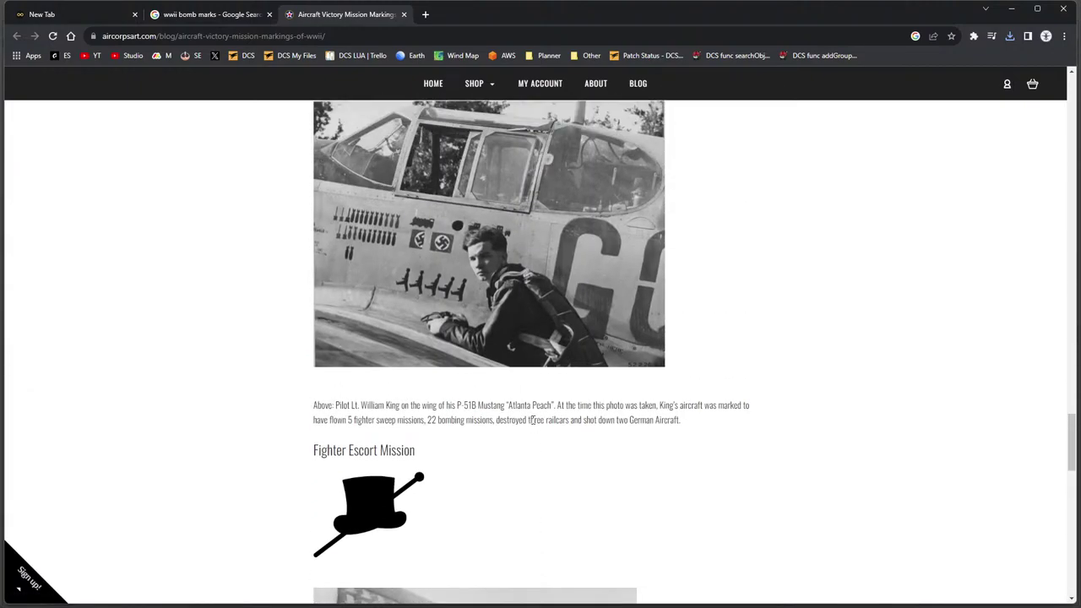
pyautogui.scroll(4, 541, 421)
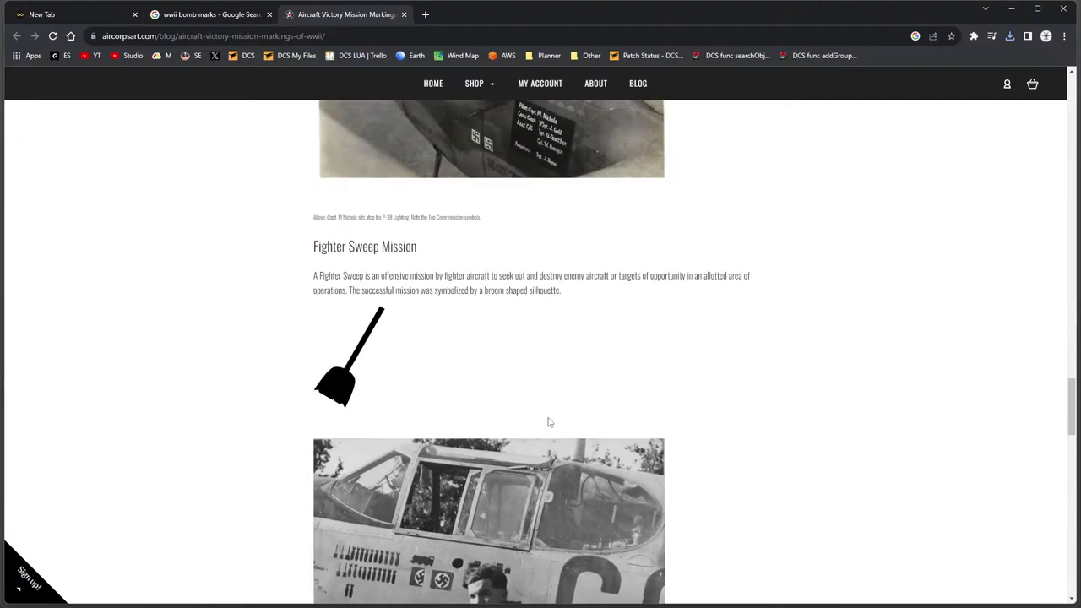
pyautogui.scroll(5, 468, 467)
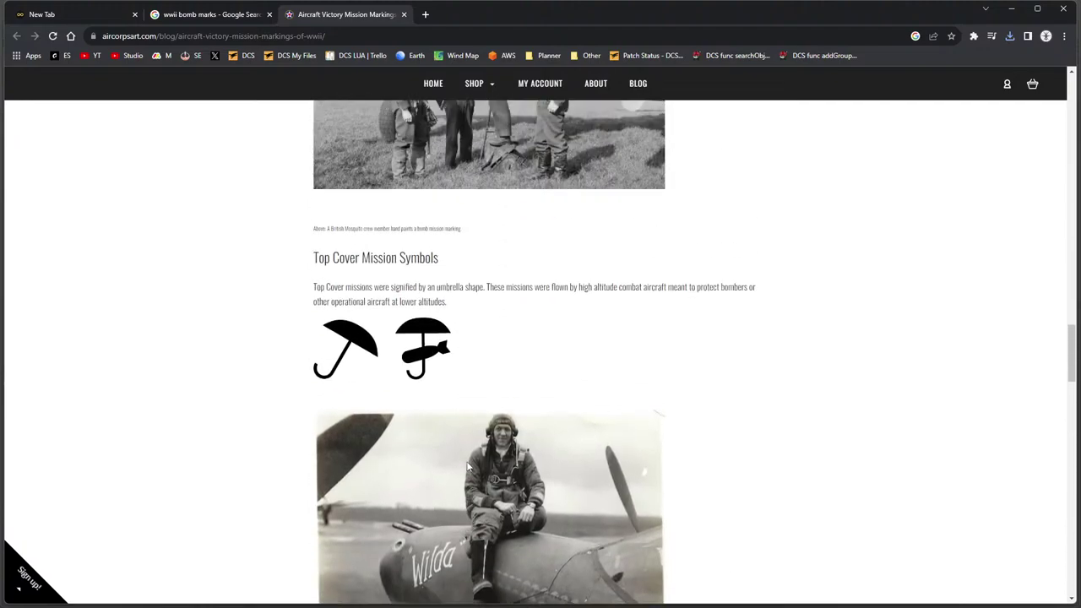
pyautogui.scroll(1, 456, 452)
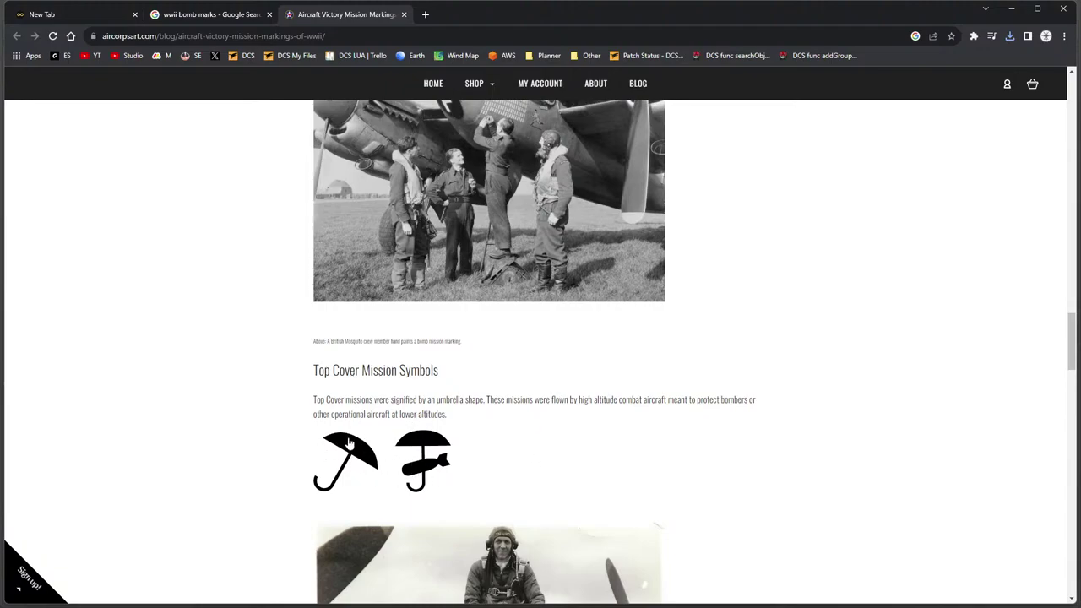
pyautogui.scroll(3, 488, 455)
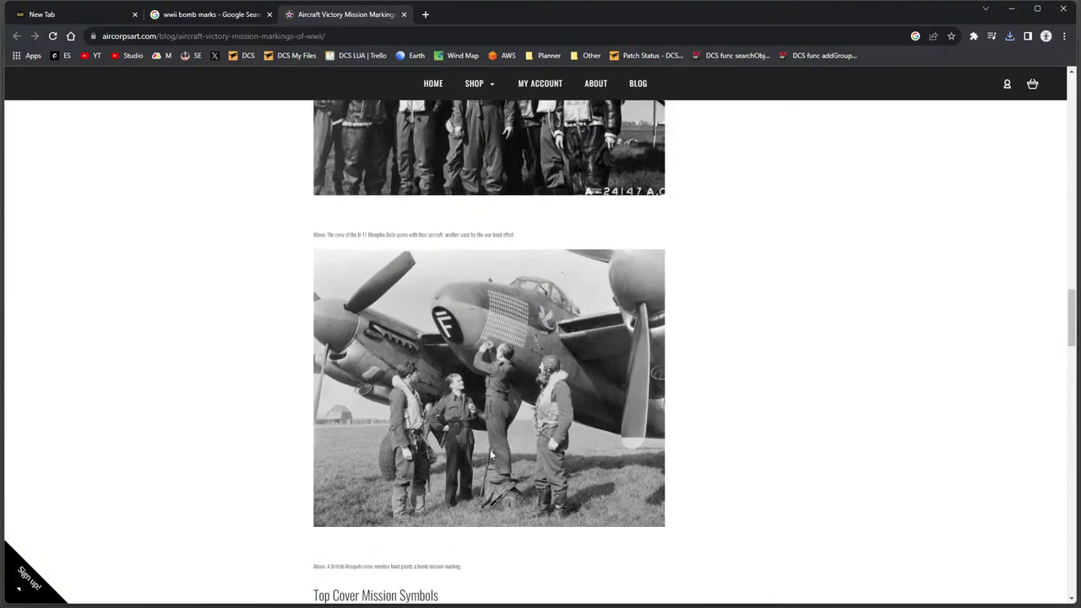
pyautogui.scroll(8, 502, 436)
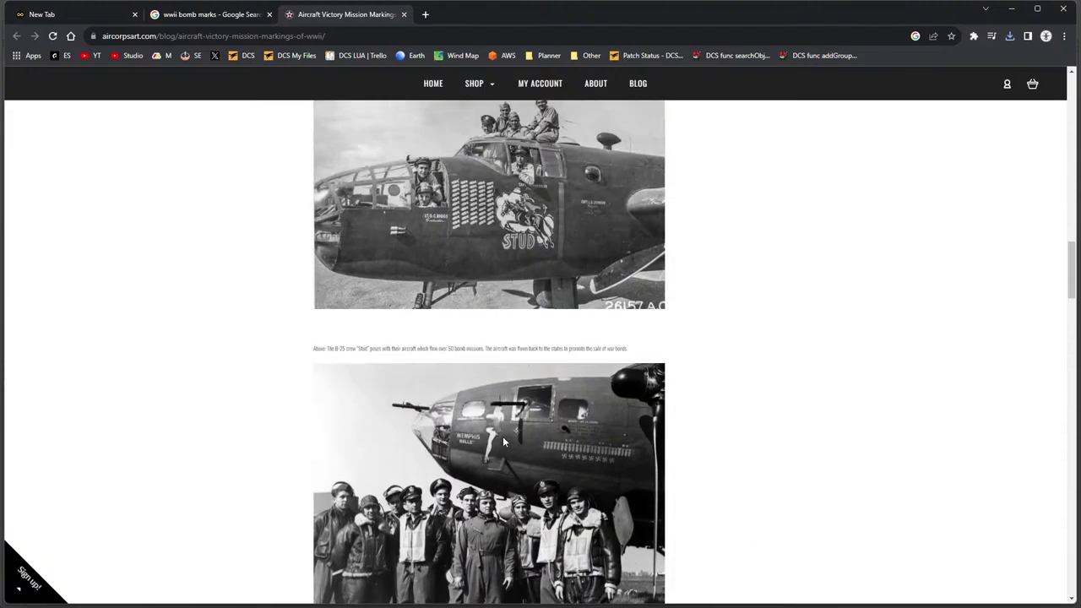
pyautogui.scroll(7, 502, 441)
pyautogui.scroll(-2, 473, 439)
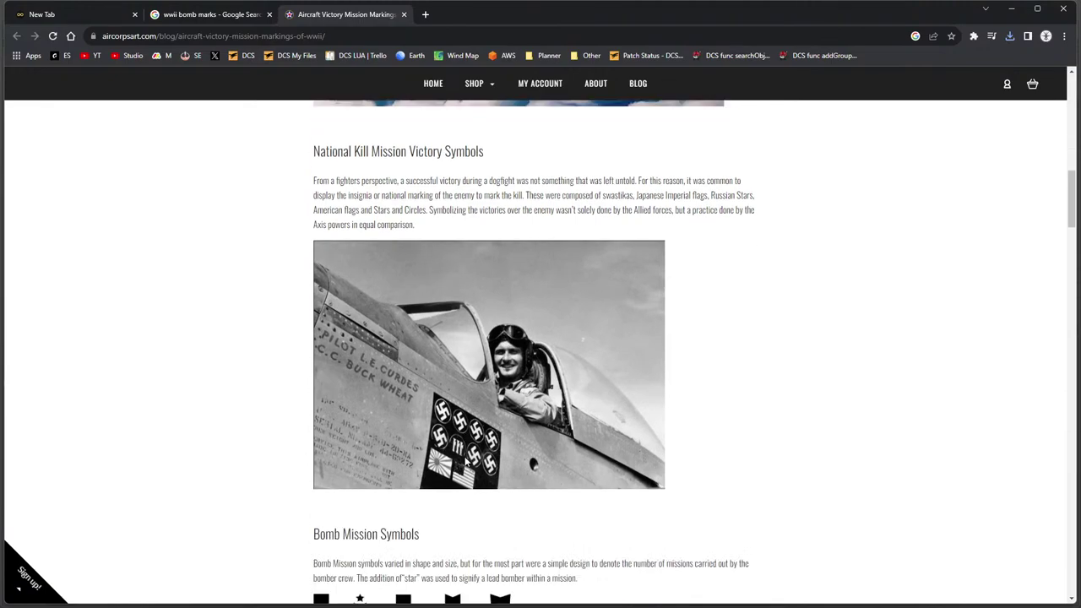
pyautogui.scroll(7, 476, 431)
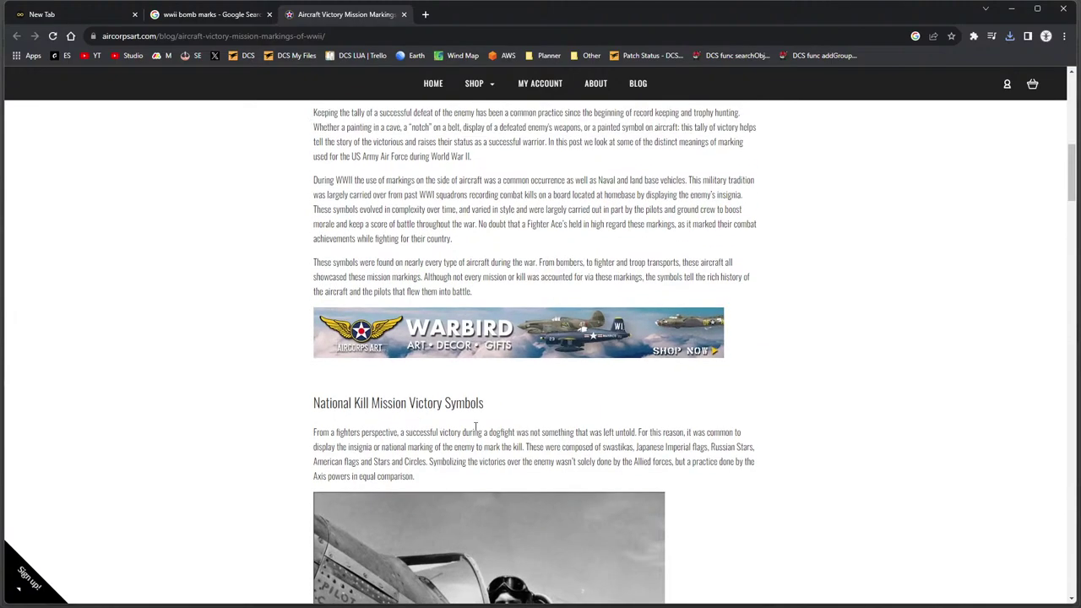
# Save the article's Victory Markings cover image to the Desktop as the JPG "victory-markings-cover", and close the image and article pages.
pyautogui.scroll(3, 476, 429)
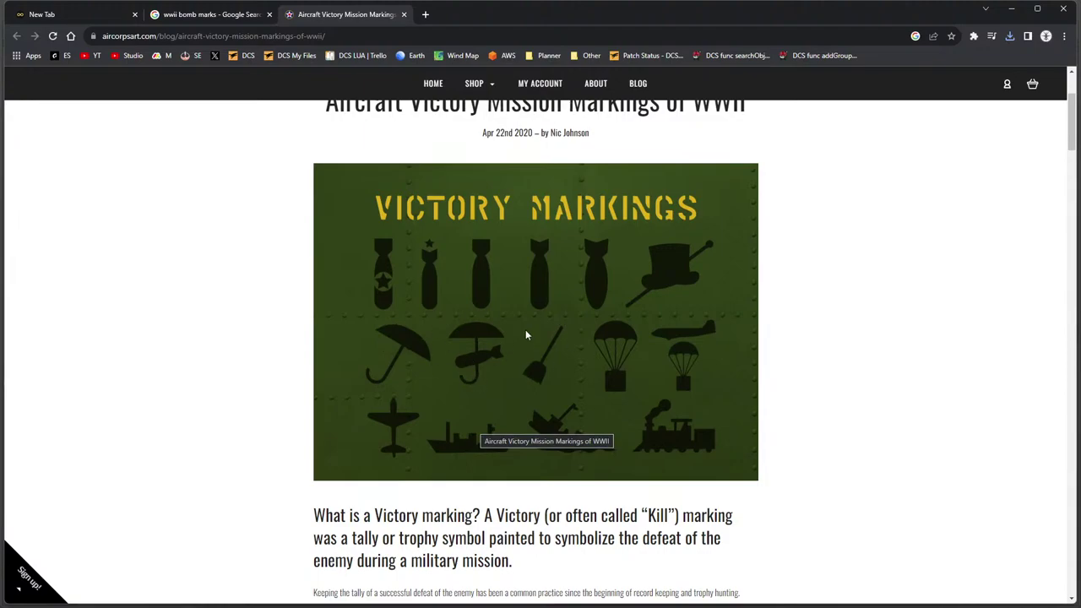
pyautogui.rightClick(527, 334)
pyautogui.click(583, 342)
pyautogui.hotkey('ctrl', 'Tab')
pyautogui.rightClick(595, 218)
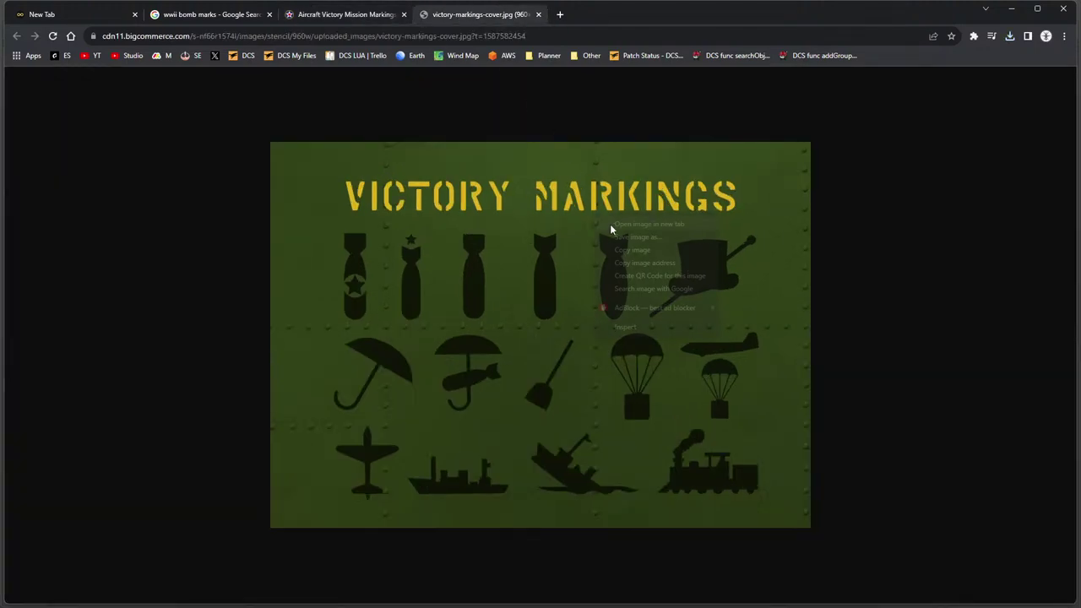
pyautogui.click(653, 239)
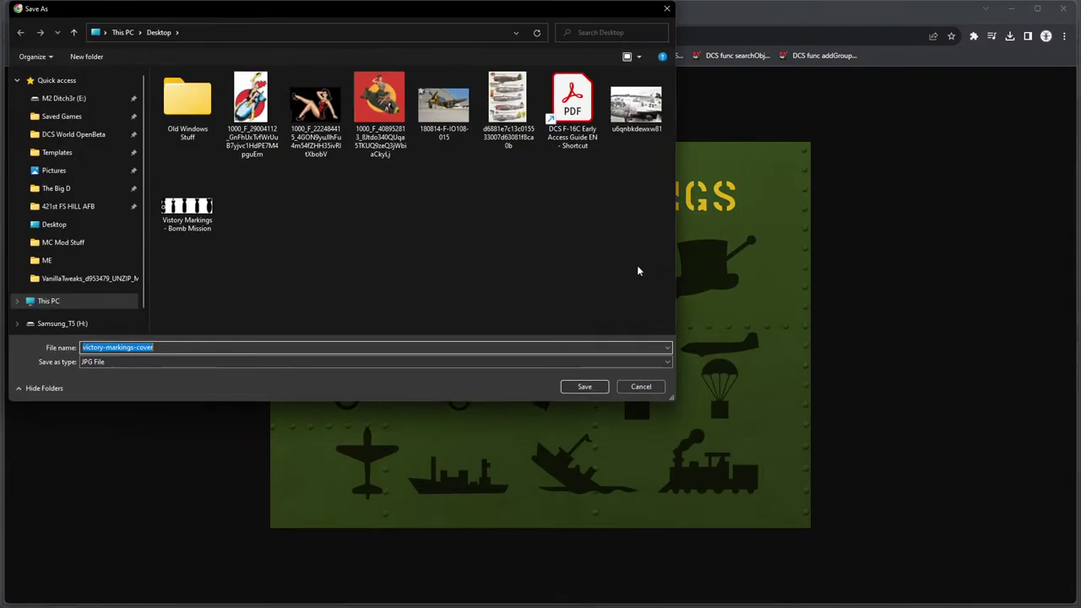
pyautogui.click(584, 386)
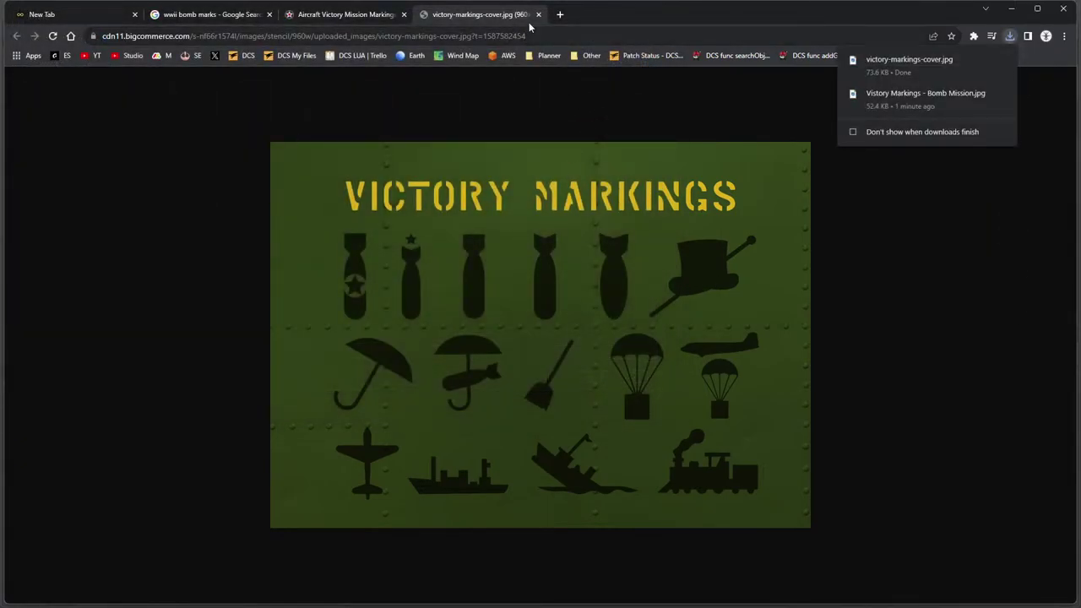
pyautogui.click(539, 14)
pyautogui.scroll(3, 591, 355)
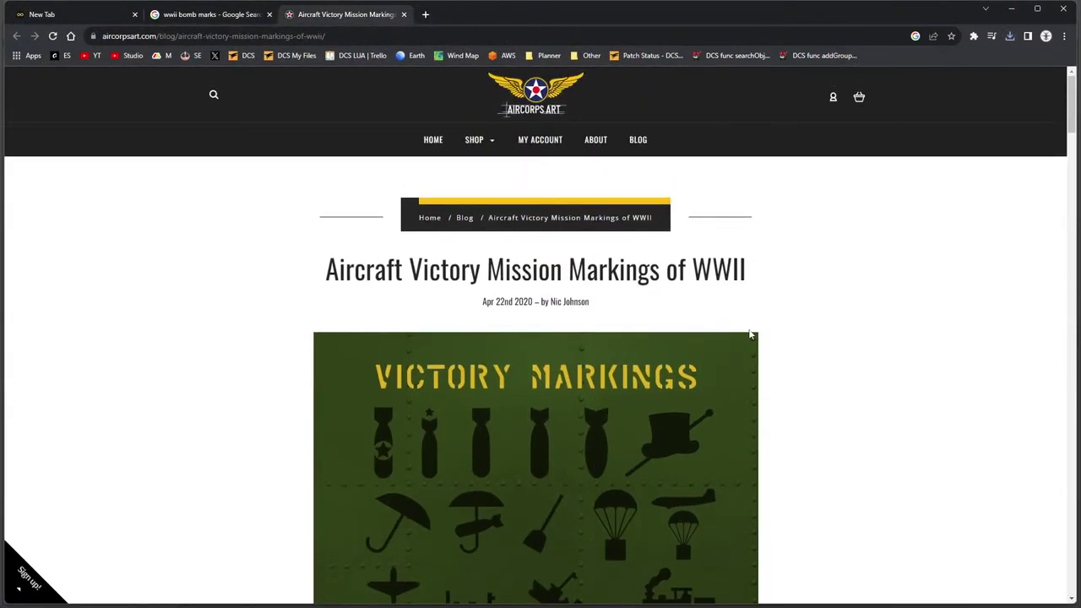
pyautogui.click(404, 14)
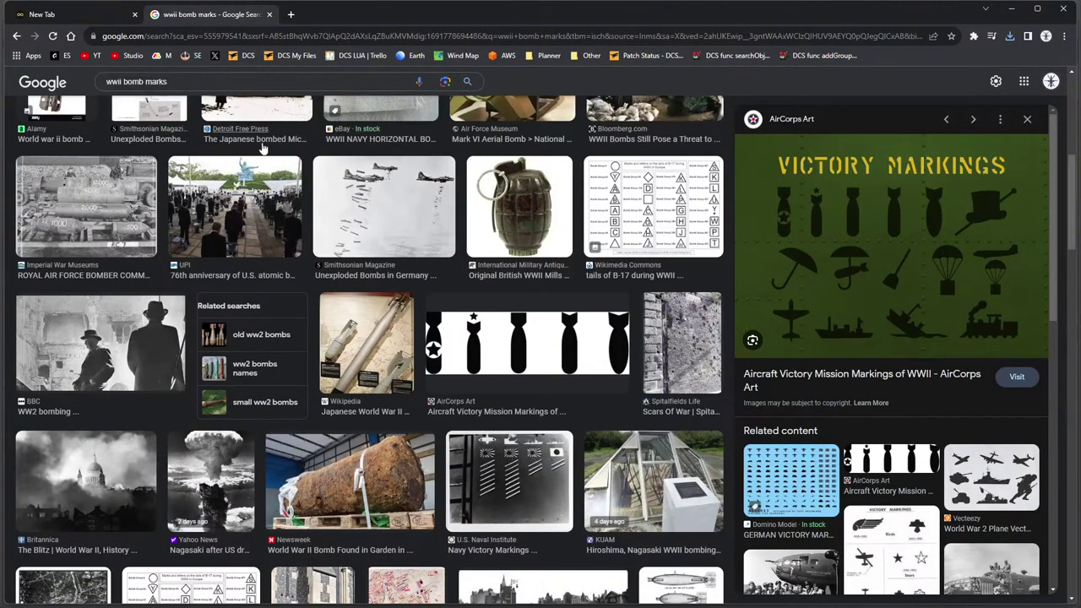
# Search Google Images for "wwii swastika marks" and open the Wikipedia "Nazi symbolism" result's plain black symbol in its own page.
pyautogui.doubleClick(140, 82)
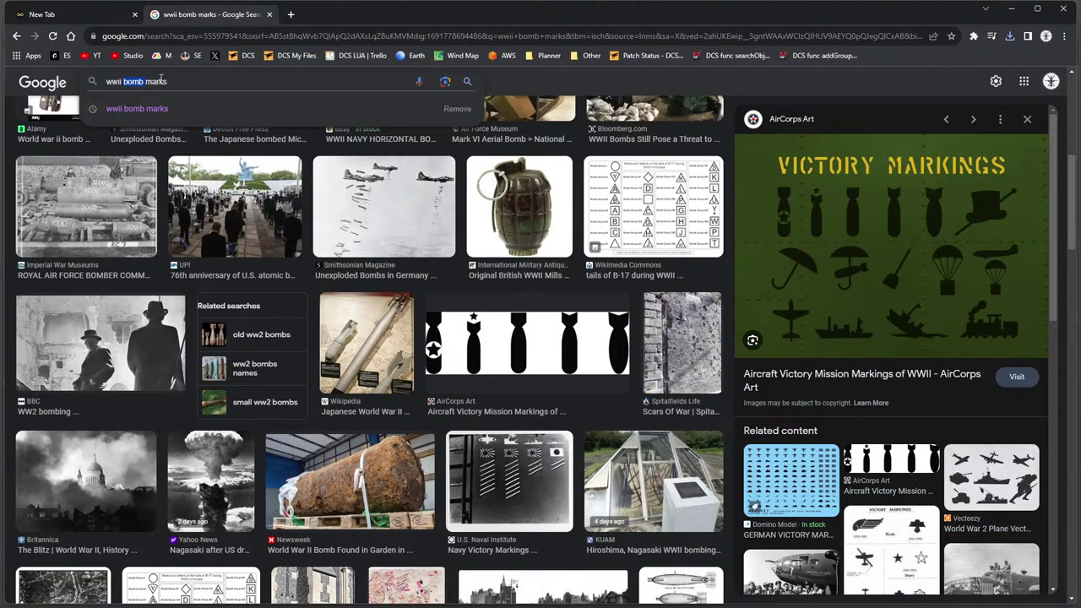
pyautogui.write('swastika')
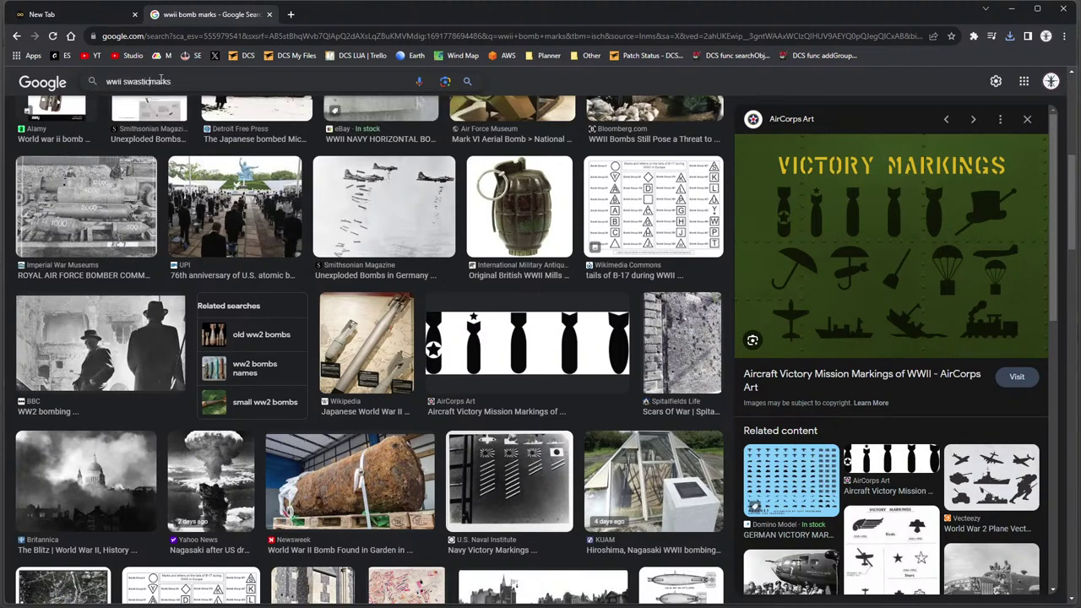
pyautogui.press('Return')
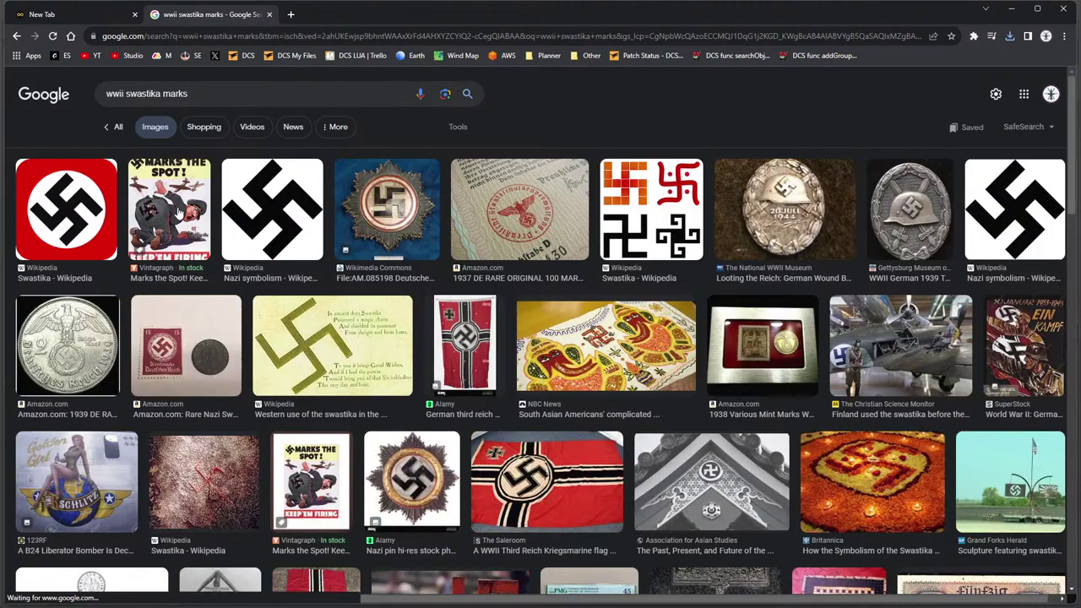
pyautogui.click(272, 224)
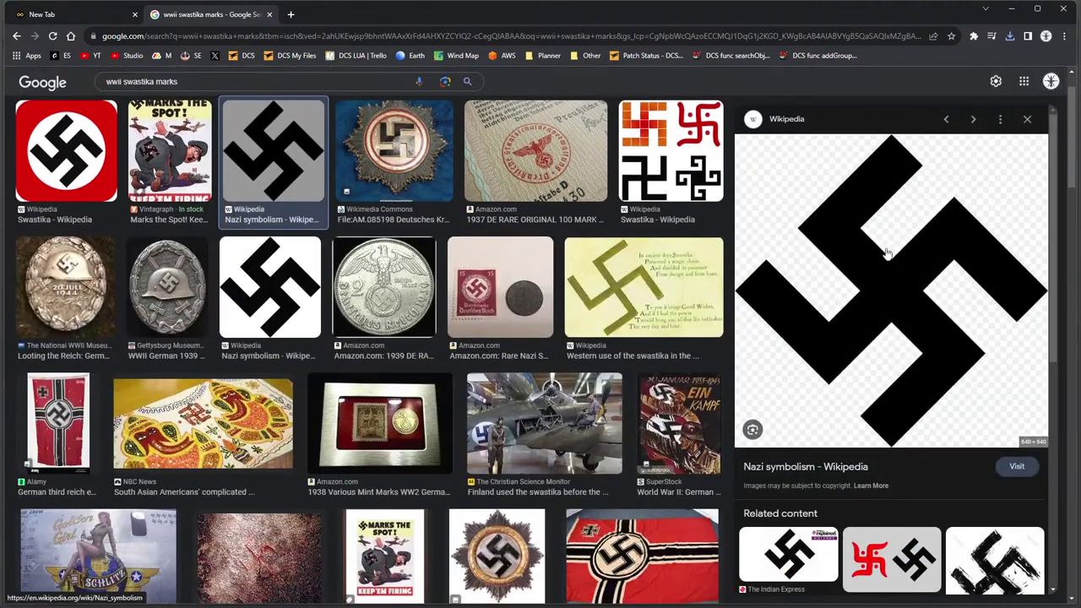
pyautogui.click(781, 541)
pyautogui.click(781, 550)
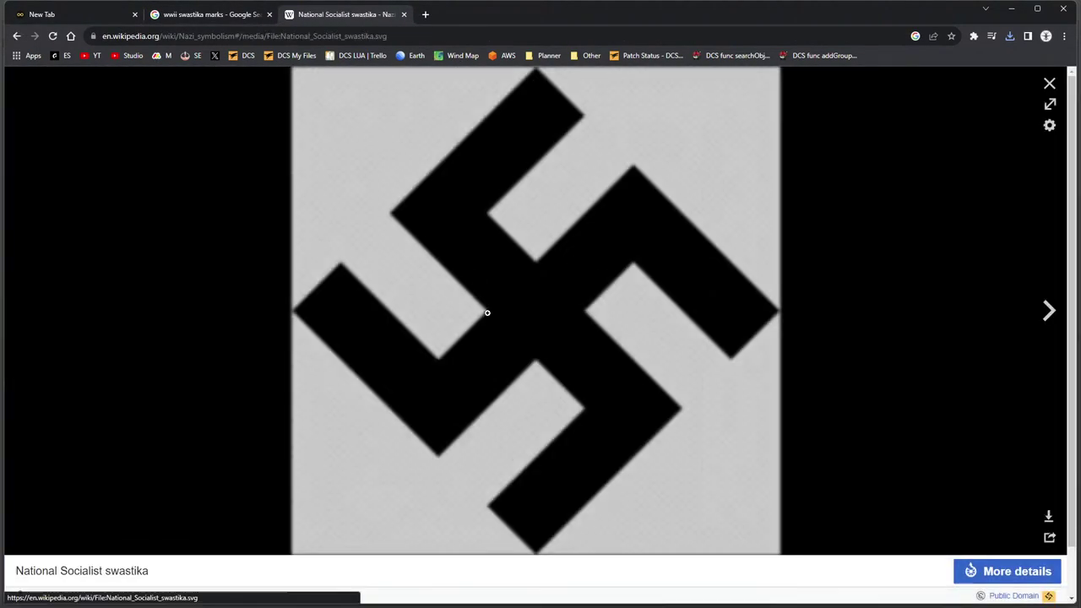
# Save the symbol to the Desktop as the PNG "1024px-National_Socialist_swastika.svg" and close the browser.
pyautogui.rightClick(471, 261)
pyautogui.click(545, 286)
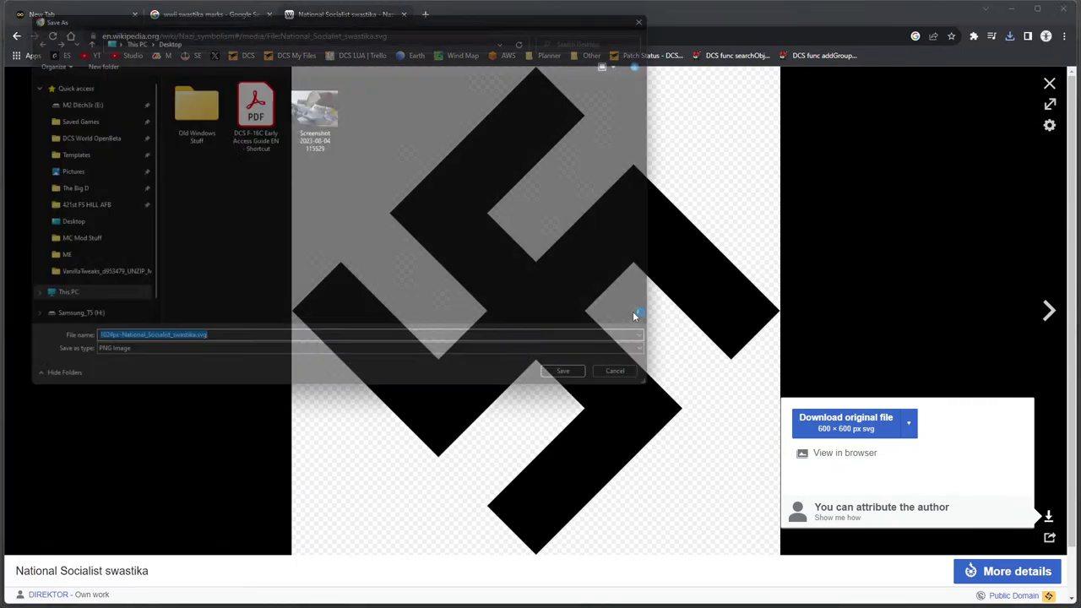
pyautogui.click(581, 387)
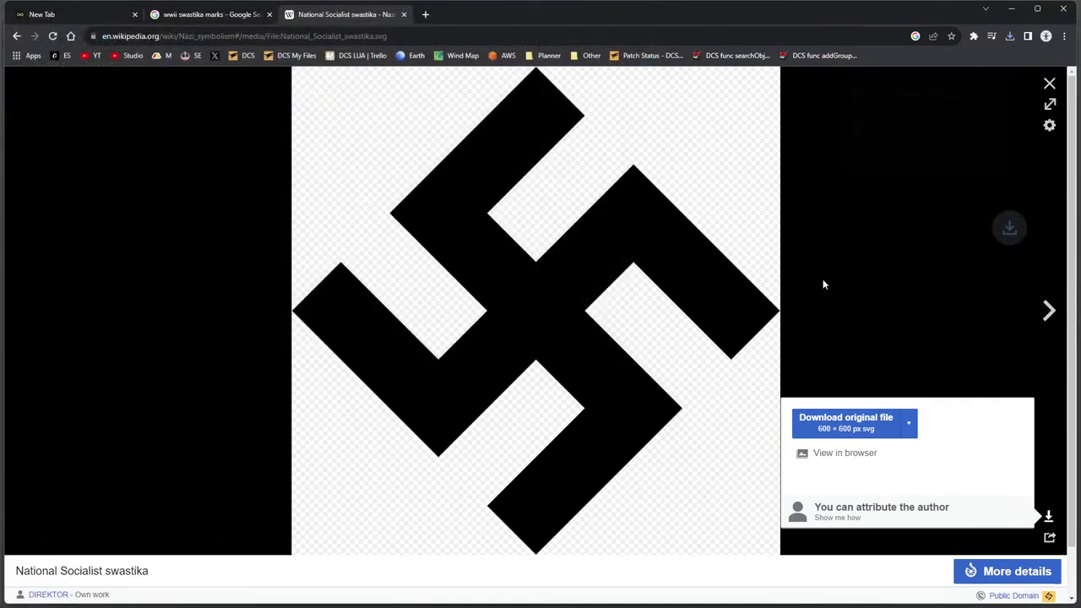
pyautogui.click(409, 14)
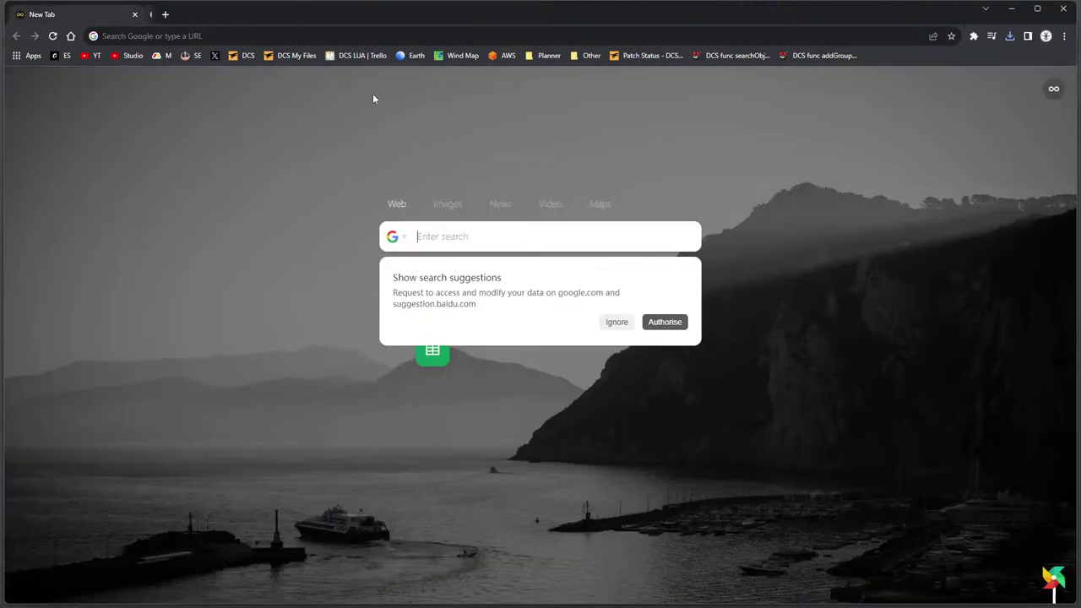
pyautogui.click(269, 15)
pyautogui.click(1064, 8)
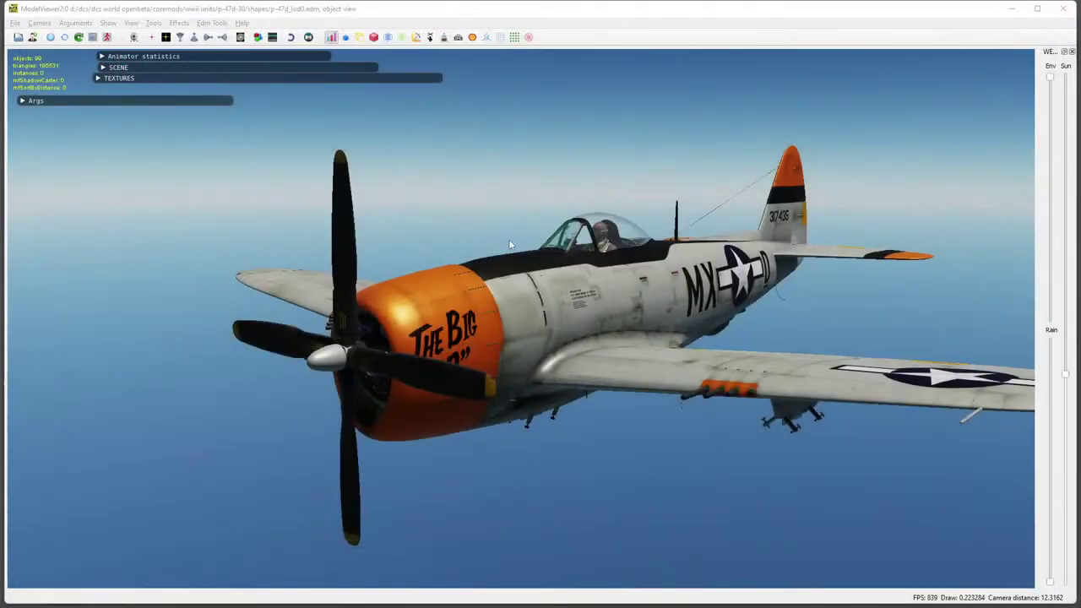
# Examine the P-47D's nose and fuselage side in ModelViewer from several angles to judge where the victory markings belong.
pyautogui.moveTo(603, 317); pyautogui.dragTo(470, 316)
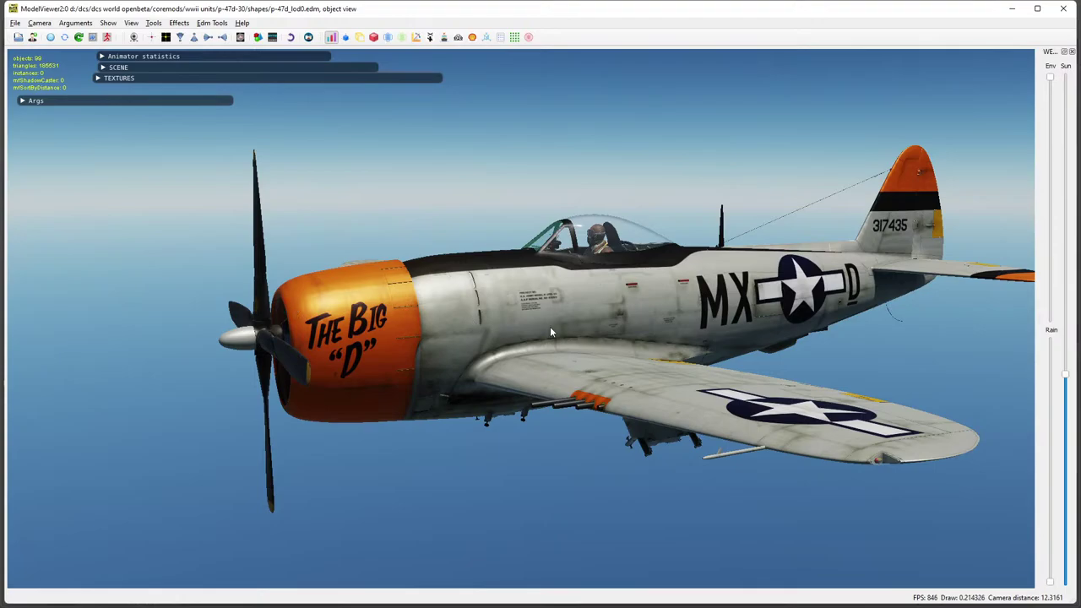
pyautogui.moveTo(577, 308); pyautogui.dragTo(565, 350)
pyautogui.scroll(3, 567, 308)
pyautogui.moveTo(567, 307); pyautogui.dragTo(632, 311)
pyautogui.scroll(-2, 561, 327)
pyautogui.scroll(-1, 585, 335)
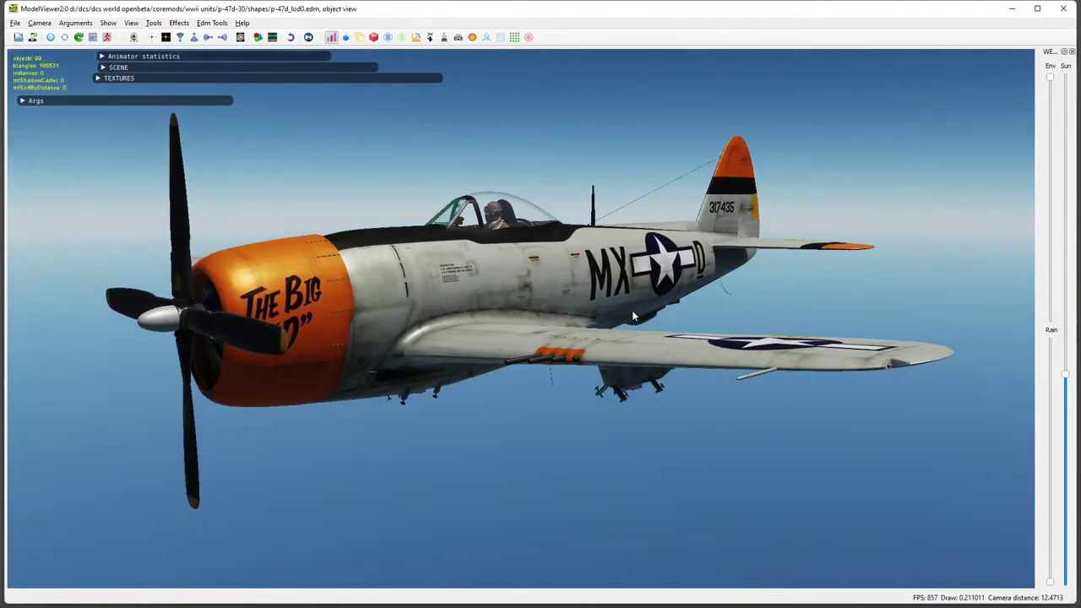
pyautogui.moveTo(545, 294); pyautogui.dragTo(527, 318)
pyautogui.scroll(5, 526, 318)
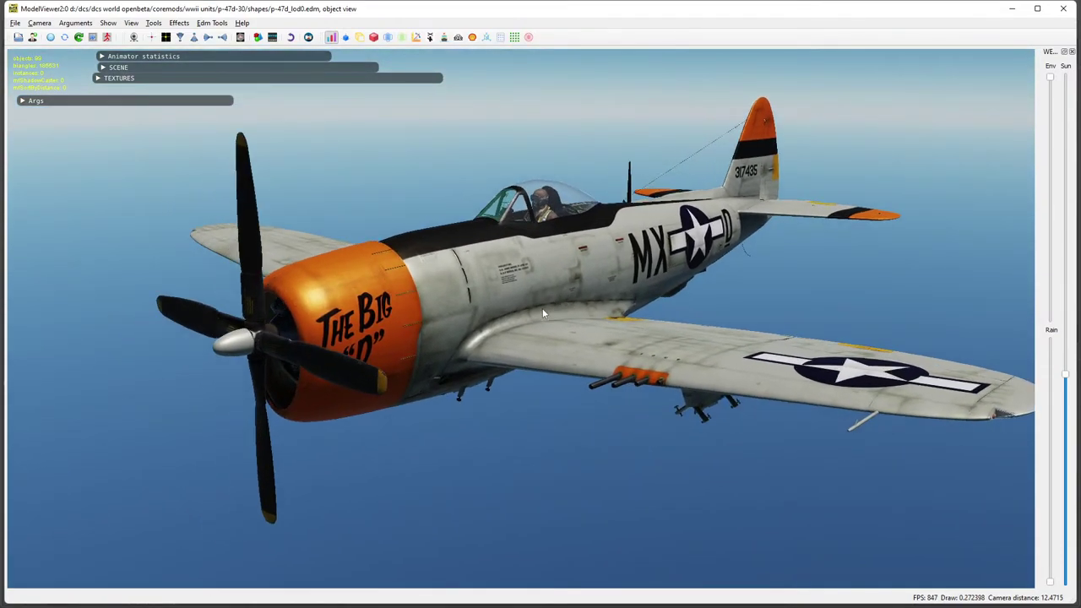
pyautogui.moveTo(479, 272); pyautogui.dragTo(440, 254)
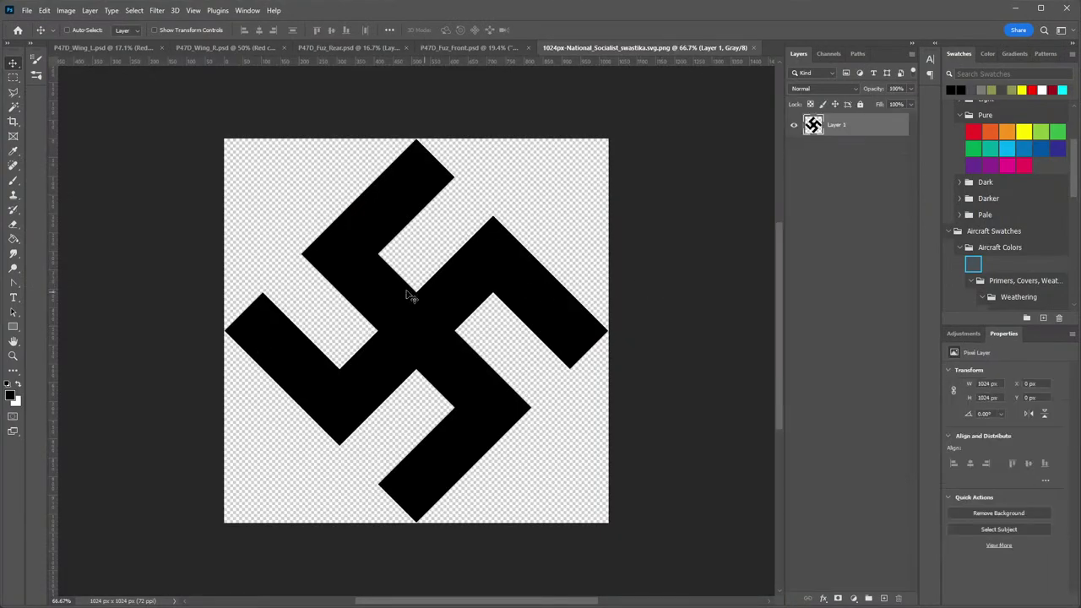
# In Photoshop, select the black kill symbol with the Magic Wand and paste a copy above the TEXT layer in P47D_Fuz_Front.psd.
pyautogui.click(14, 107)
pyautogui.click(352, 250)
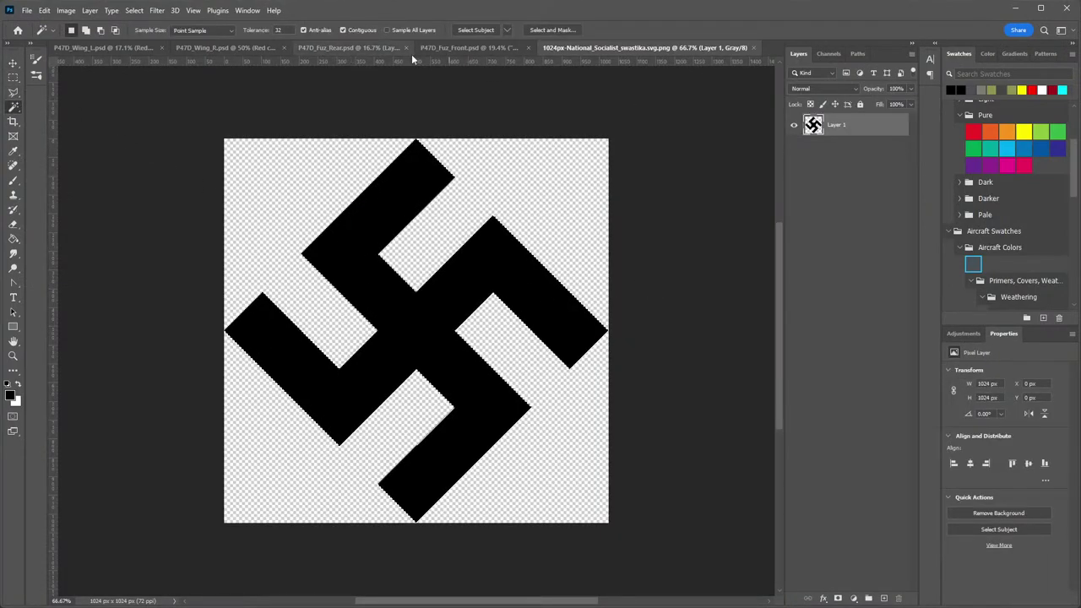
pyautogui.click(109, 47)
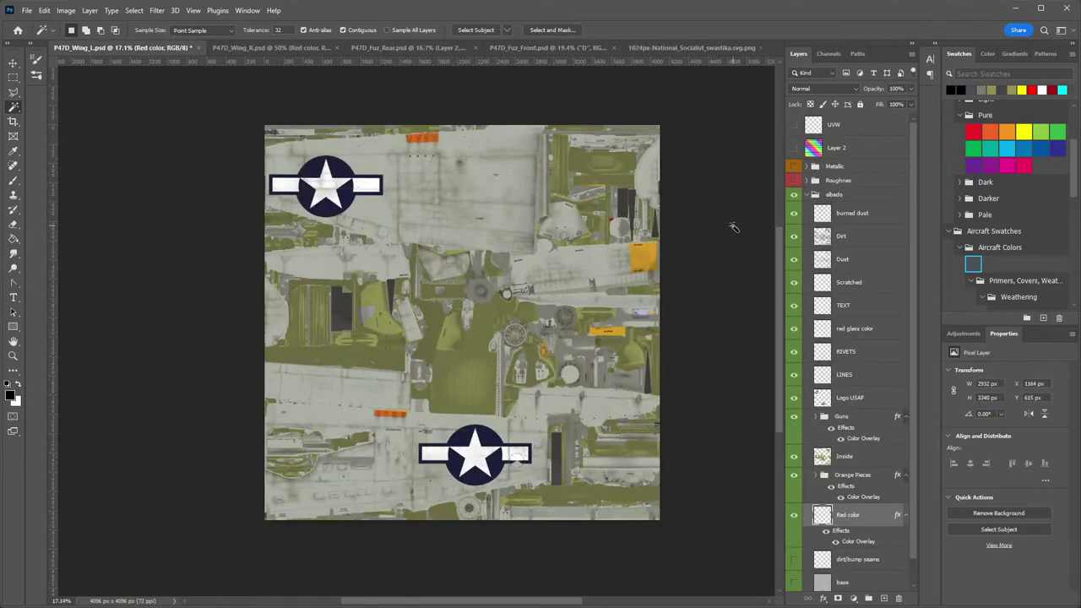
pyautogui.click(267, 49)
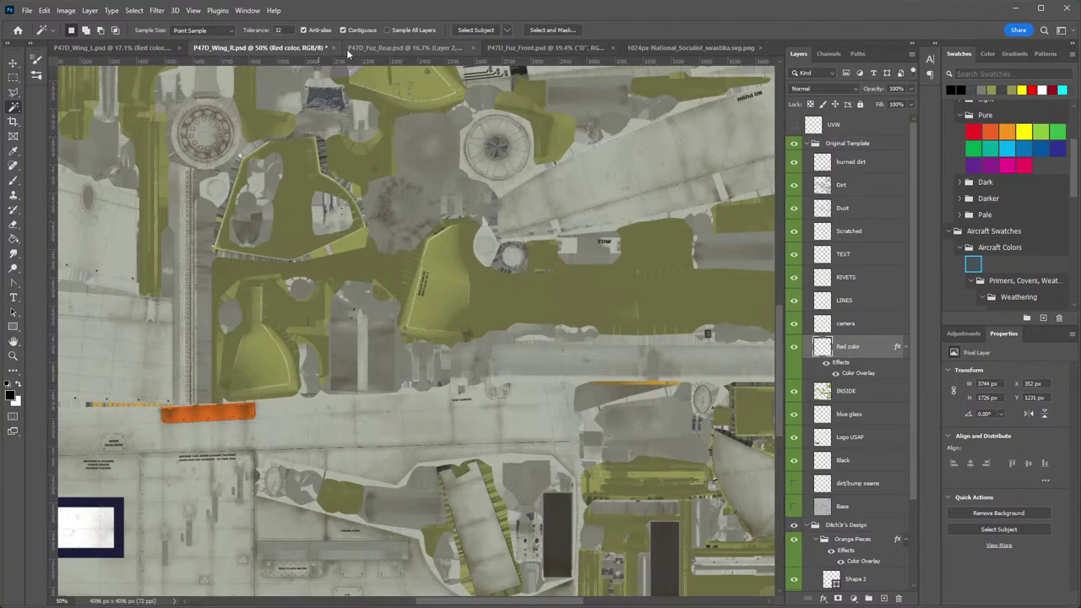
pyautogui.click(530, 48)
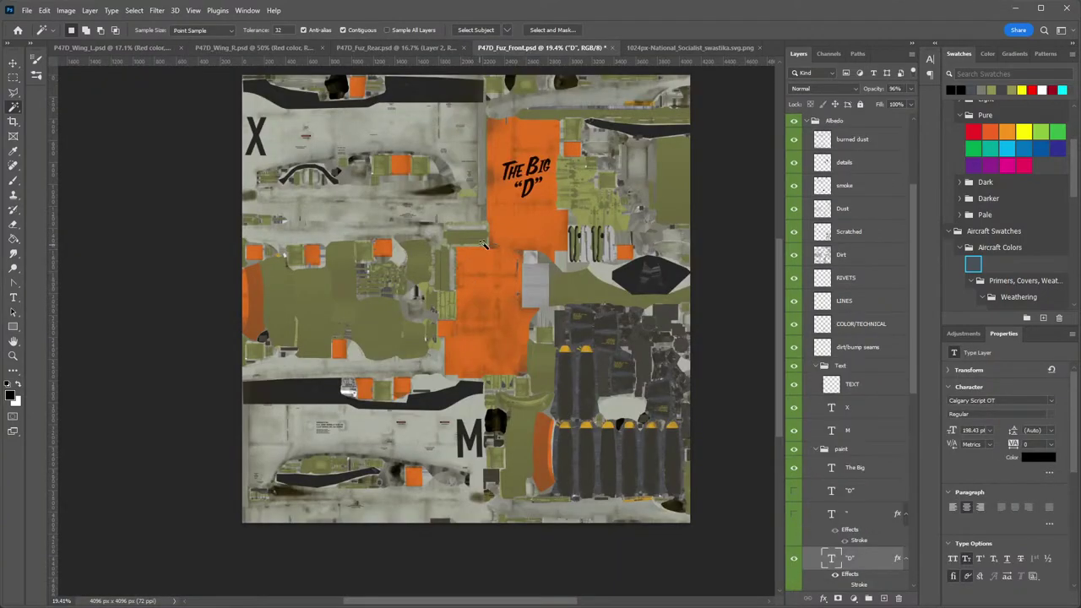
pyautogui.moveTo(373, 408); pyautogui.dragTo(481, 254)
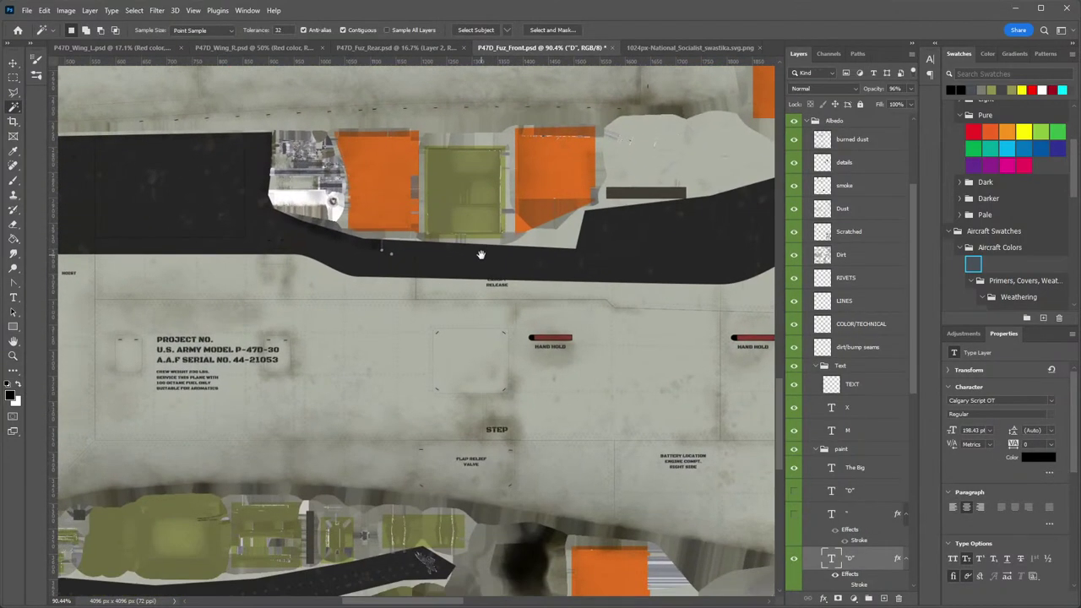
pyautogui.scroll(4, 480, 255)
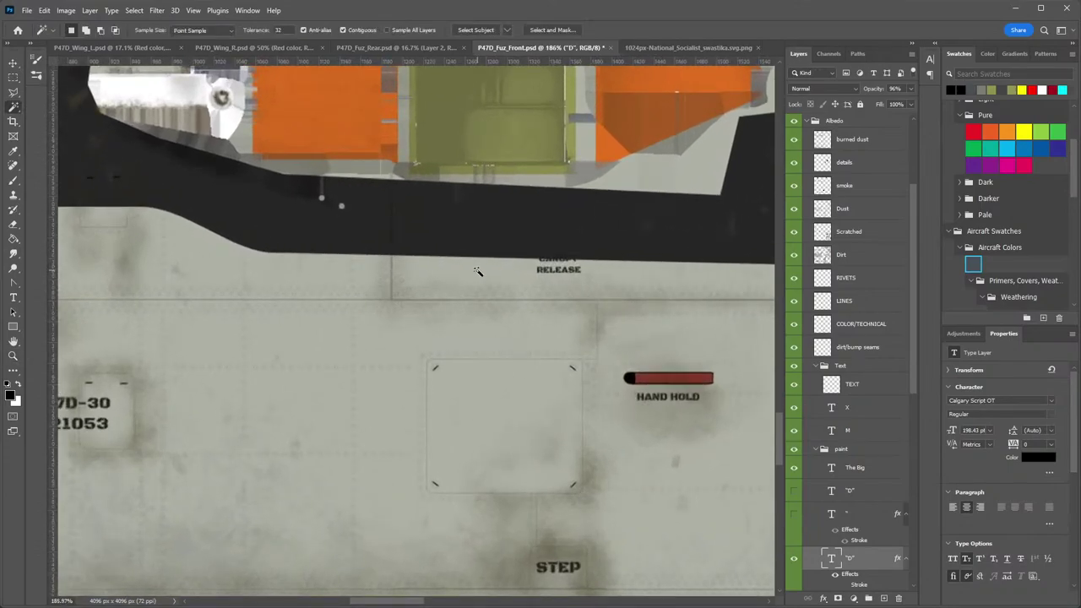
pyautogui.scroll(-4, 852, 515)
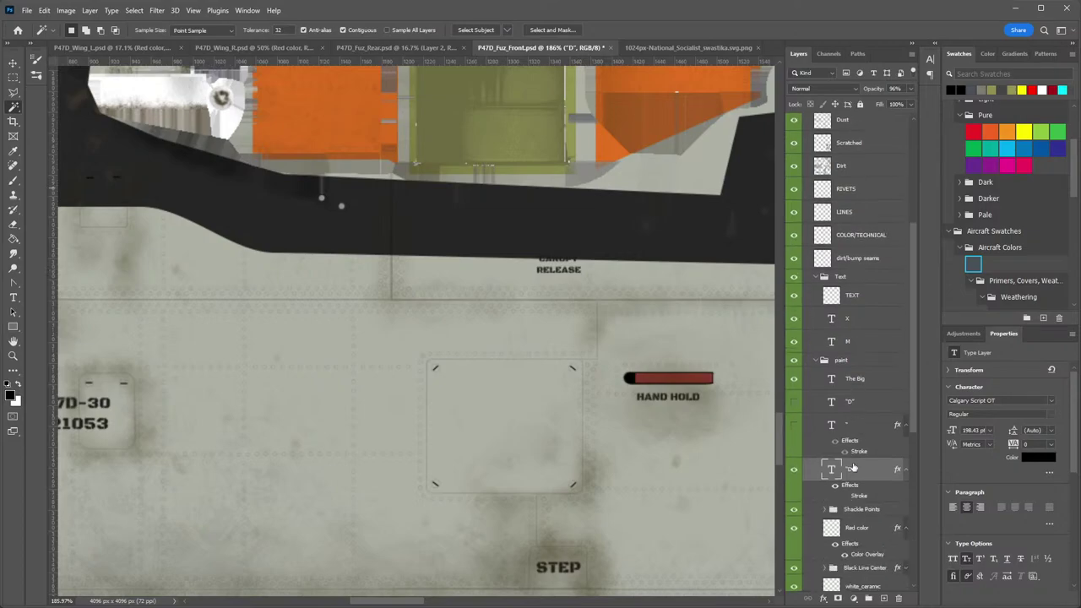
pyautogui.click(875, 255)
pyautogui.hotkey('ctrl', 'v')
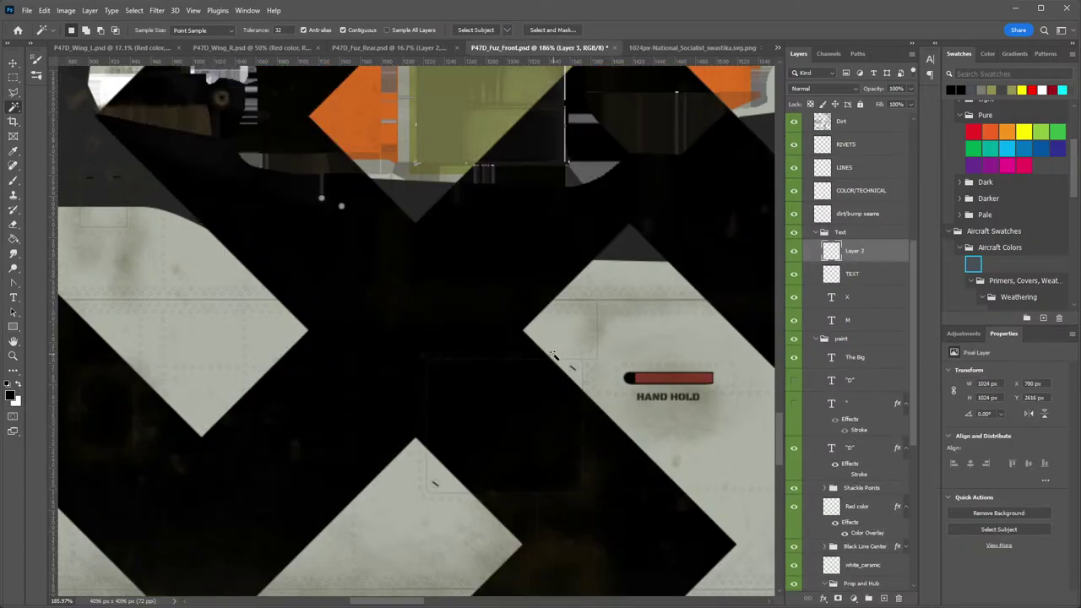
# Scale the pasted kill symbol proportionally to about 56 px and place it by the square access panel above STEP.
pyautogui.hotkey('ctrl', 't')
pyautogui.moveTo(362, 291); pyautogui.dragTo(519, 441)
pyautogui.moveTo(506, 355); pyautogui.dragTo(454, 346)
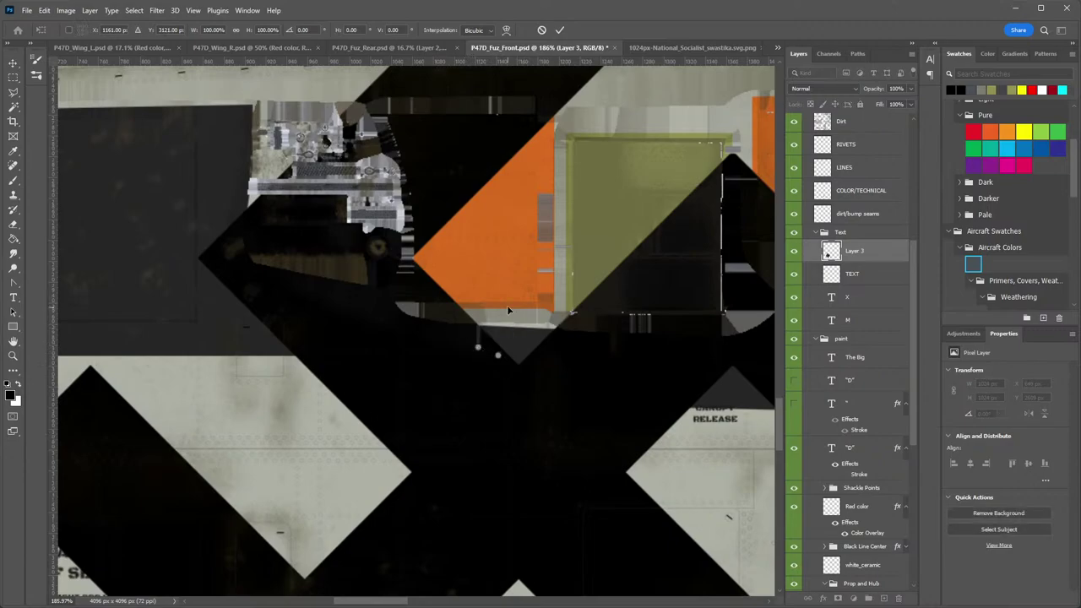
pyautogui.moveTo(508, 306); pyautogui.dragTo(489, 302)
pyautogui.scroll(-10, 545, 307)
pyautogui.scroll(2, 545, 307)
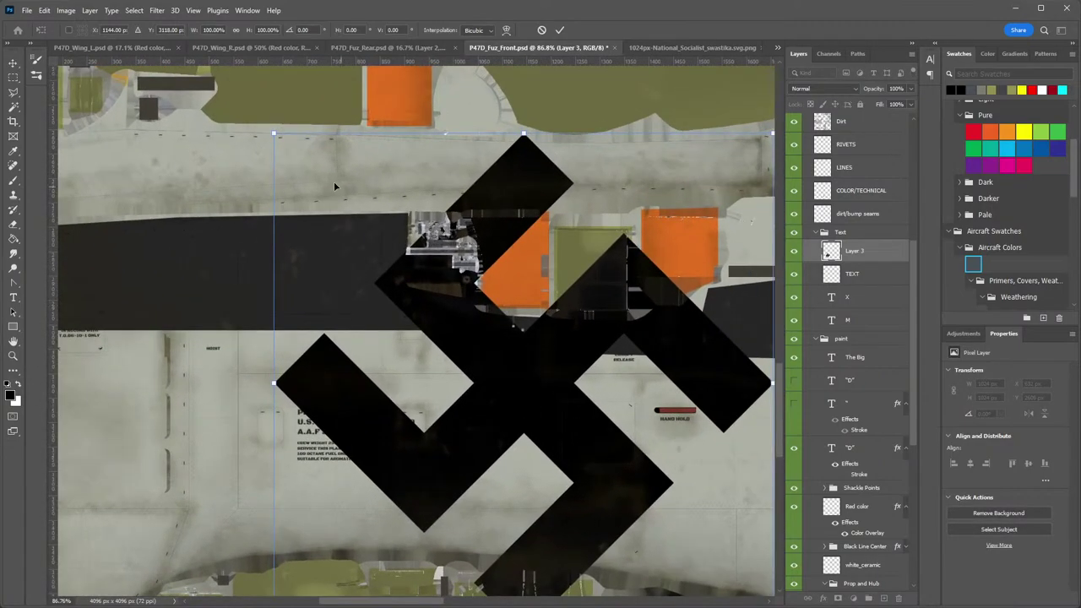
pyautogui.moveTo(272, 132); pyautogui.dragTo(705, 495)
pyautogui.moveTo(718, 545); pyautogui.dragTo(566, 422)
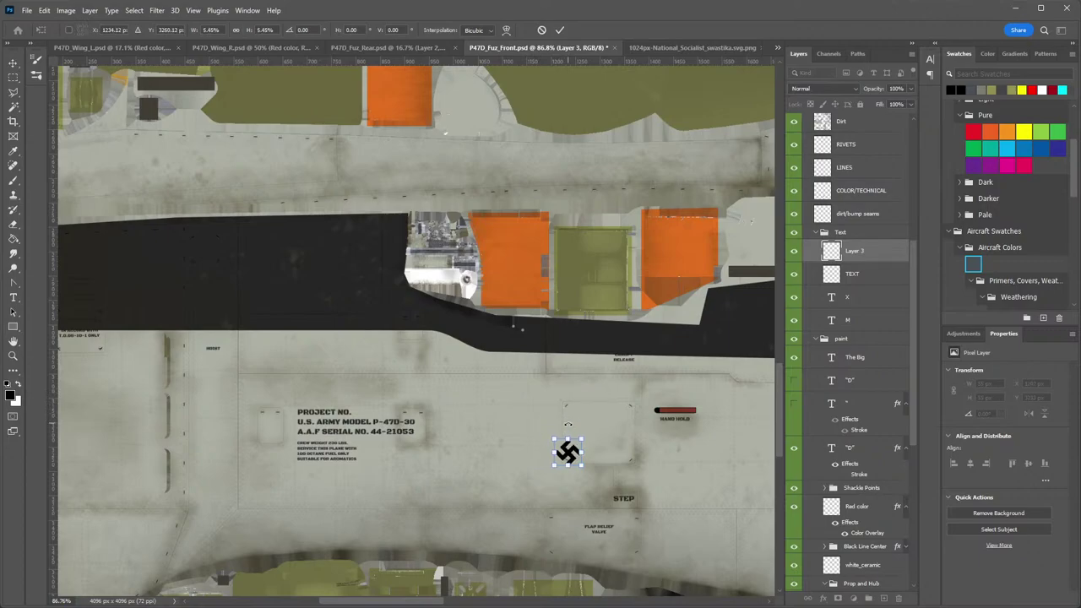
pyautogui.press('Return')
# Move the kill symbol below the black anti-glare strip, ahead of the access panel, and scale it to about 36 px.
pyautogui.press('w')
pyautogui.scroll(3, 603, 431)
pyautogui.press('v')
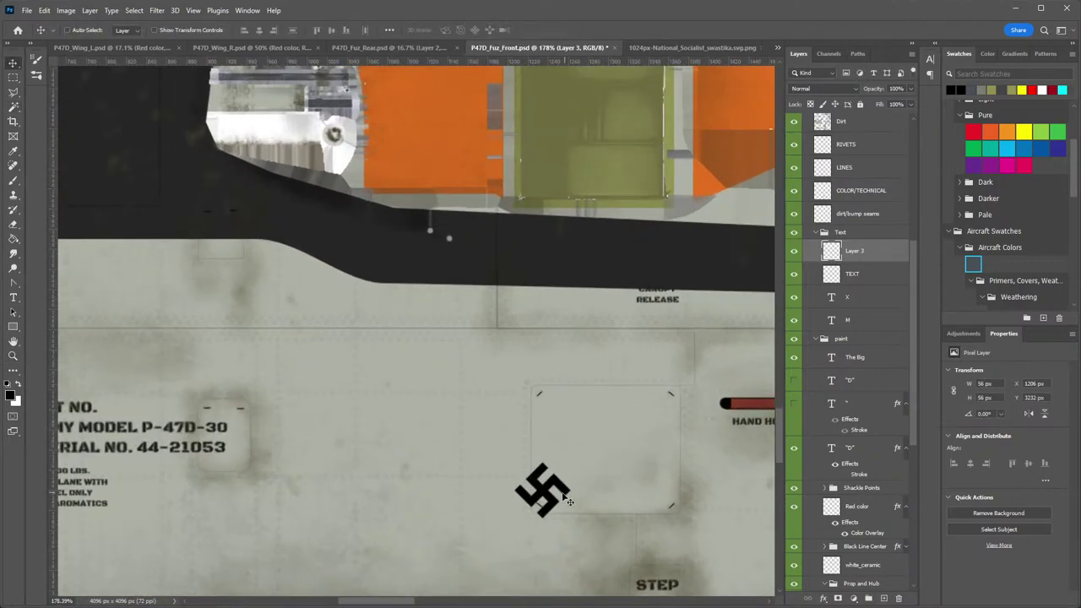
pyautogui.moveTo(551, 504); pyautogui.dragTo(432, 355)
pyautogui.hotkey('ctrl', 't')
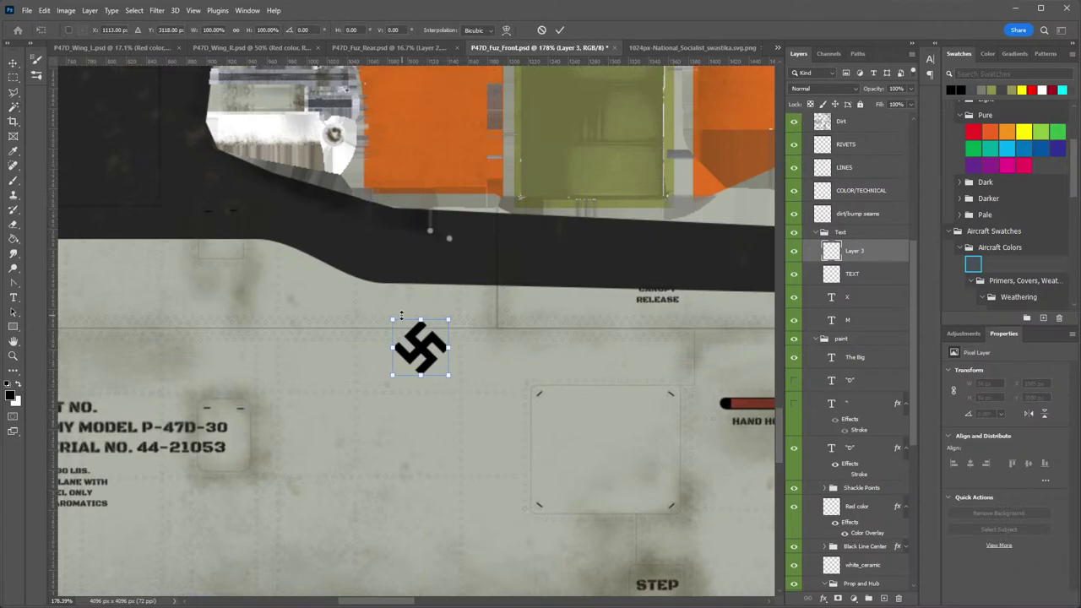
pyautogui.moveTo(393, 319); pyautogui.dragTo(365, 360)
pyautogui.press('Return')
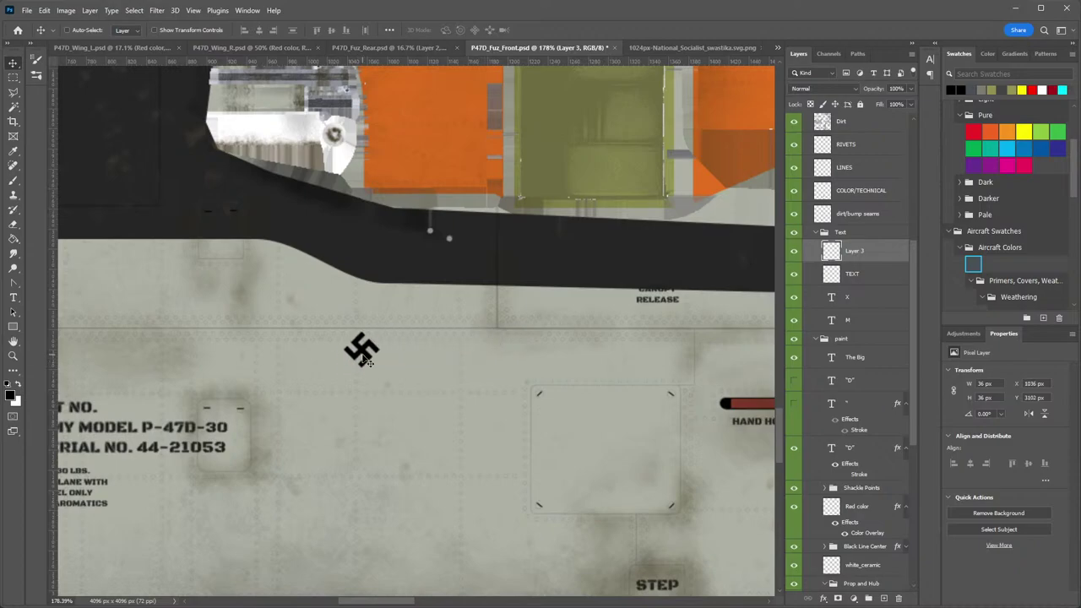
pyautogui.press('space')
pyautogui.moveTo(309, 306); pyautogui.dragTo(527, 354)
pyautogui.press('z')
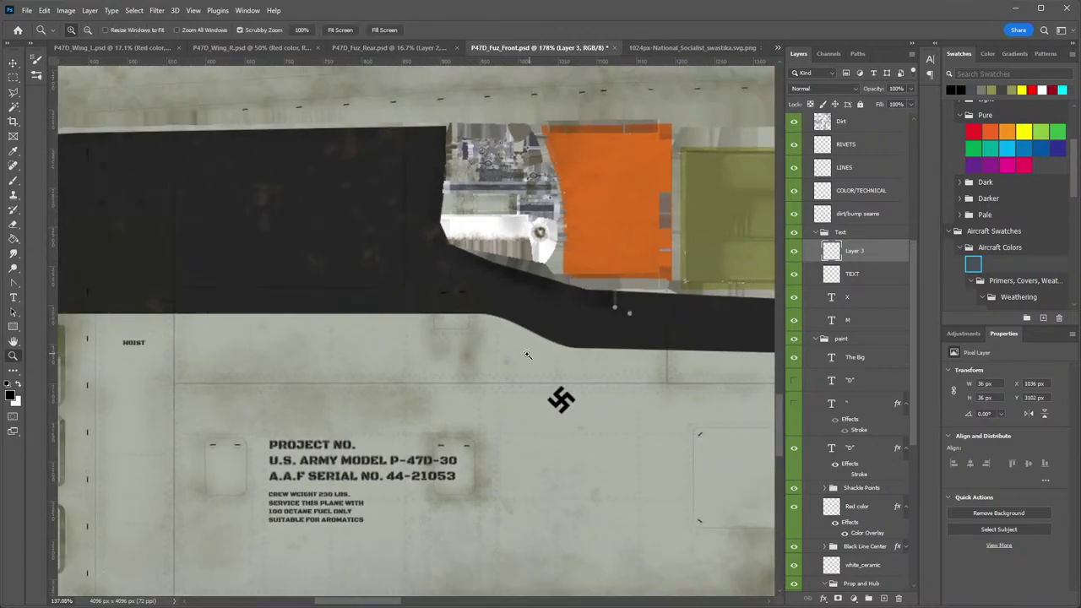
pyautogui.keyDown('alt'); pyautogui.click(527, 354); pyautogui.keyUp('alt')
pyautogui.press('v')
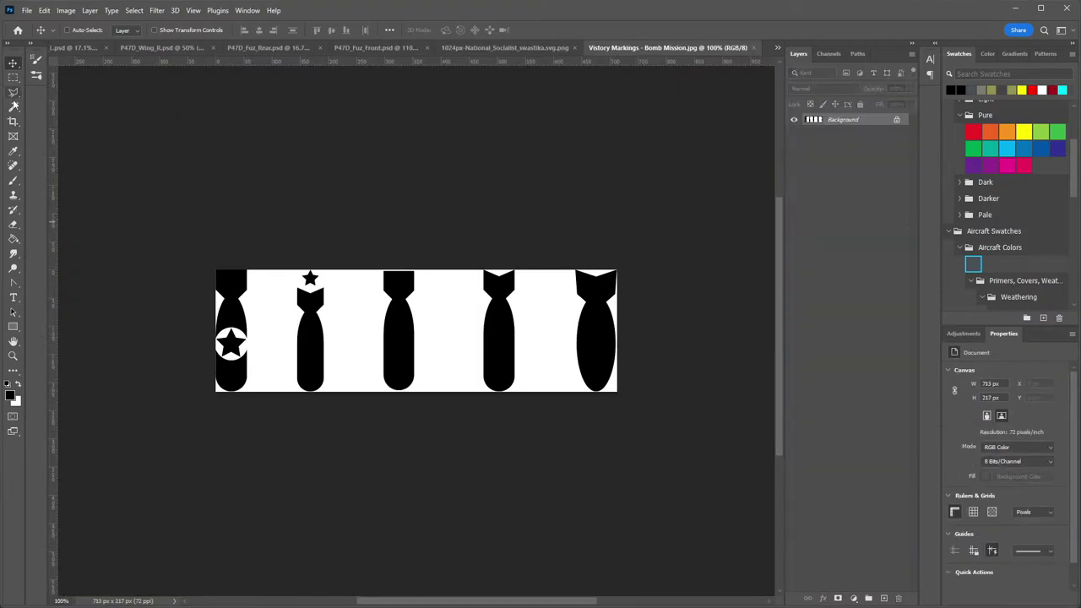
# Copy the solid flat-tailed bomb silhouette from the Bomb Mission image, close that file, and paste the bomb above Layer 3 in P47D_Fuz_Front.psd.
pyautogui.click(13, 108)
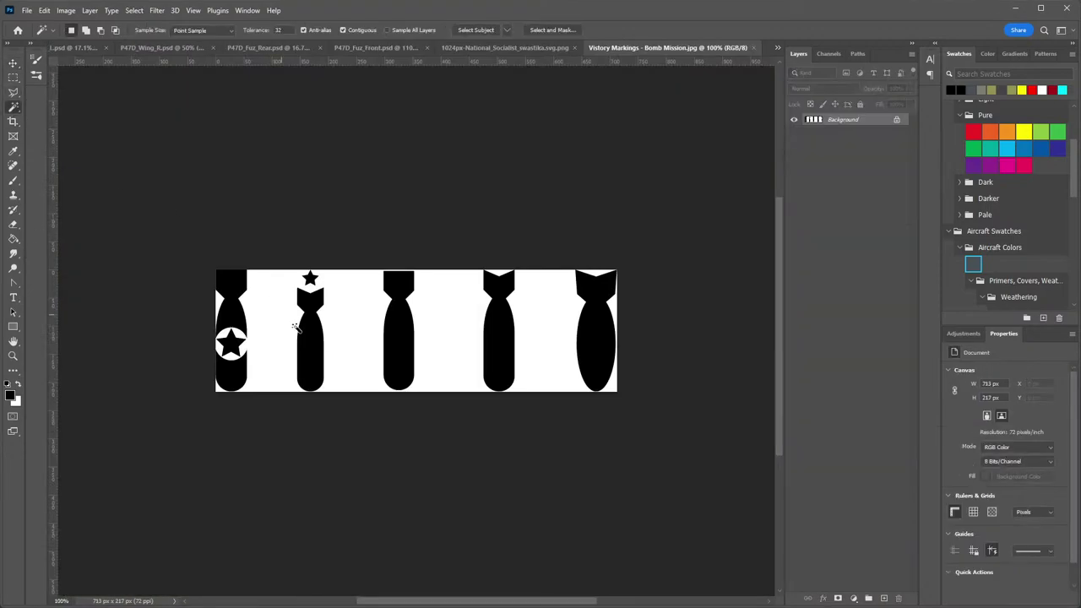
pyautogui.click(403, 326)
pyautogui.click(754, 47)
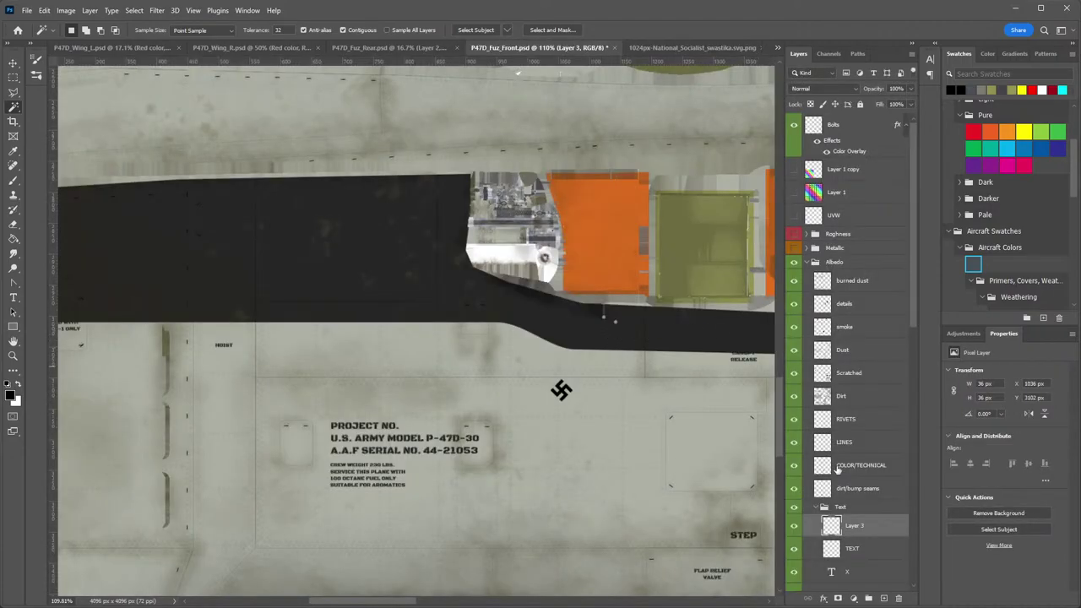
pyautogui.hotkey('ctrl', 'v')
# Scale the pasted bomb proportionally to about 17 × 66 px and place it beside HOIST, just under the black anti-glare strip.
pyautogui.hotkey('ctrl', 't')
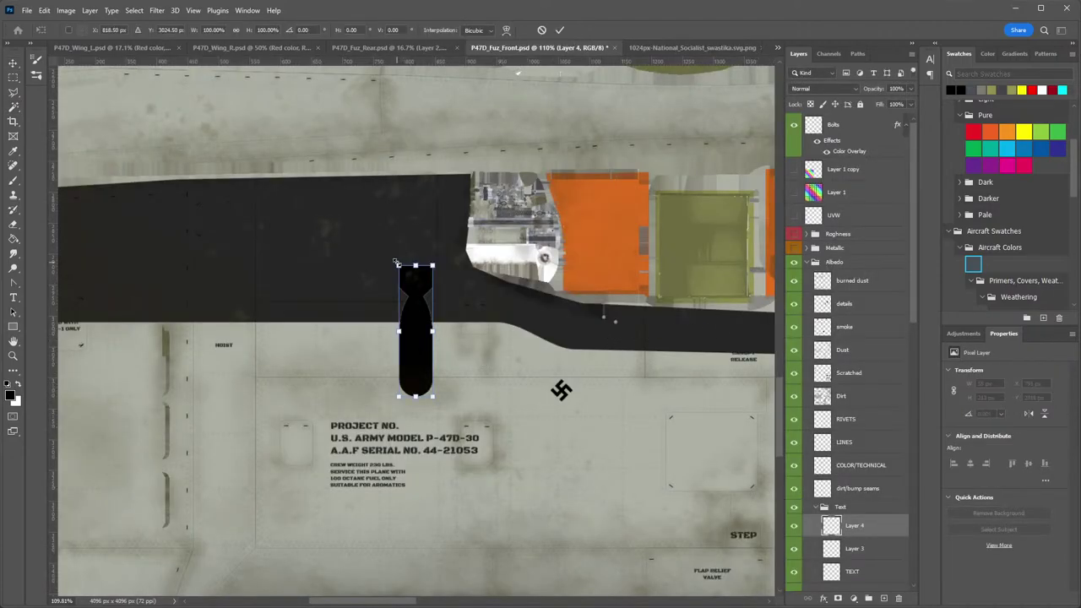
pyautogui.moveTo(397, 265); pyautogui.dragTo(462, 342)
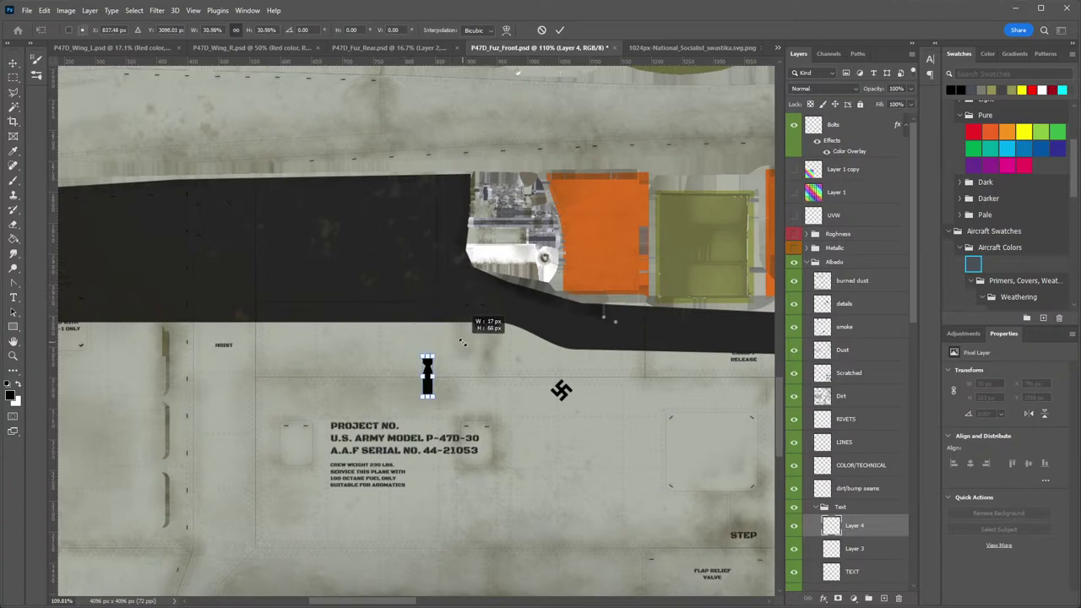
pyautogui.press('Return')
pyautogui.press('z')
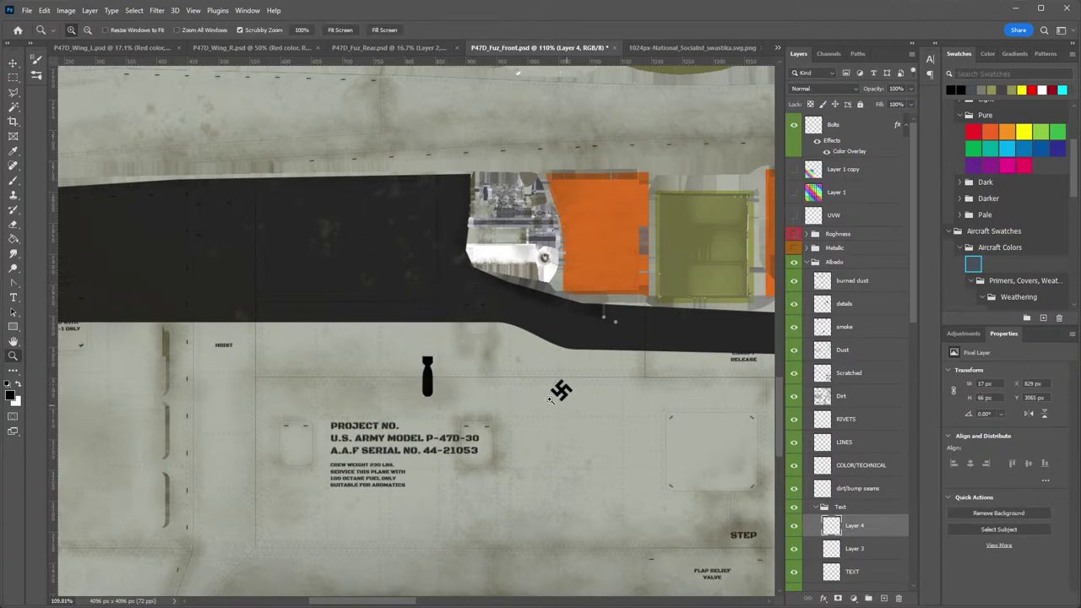
pyautogui.moveTo(550, 399)
pyautogui.mouseDown()
pyautogui.moveTo(456, 399)
pyautogui.moveTo(564, 400)
pyautogui.mouseUp()
pyautogui.press('v')
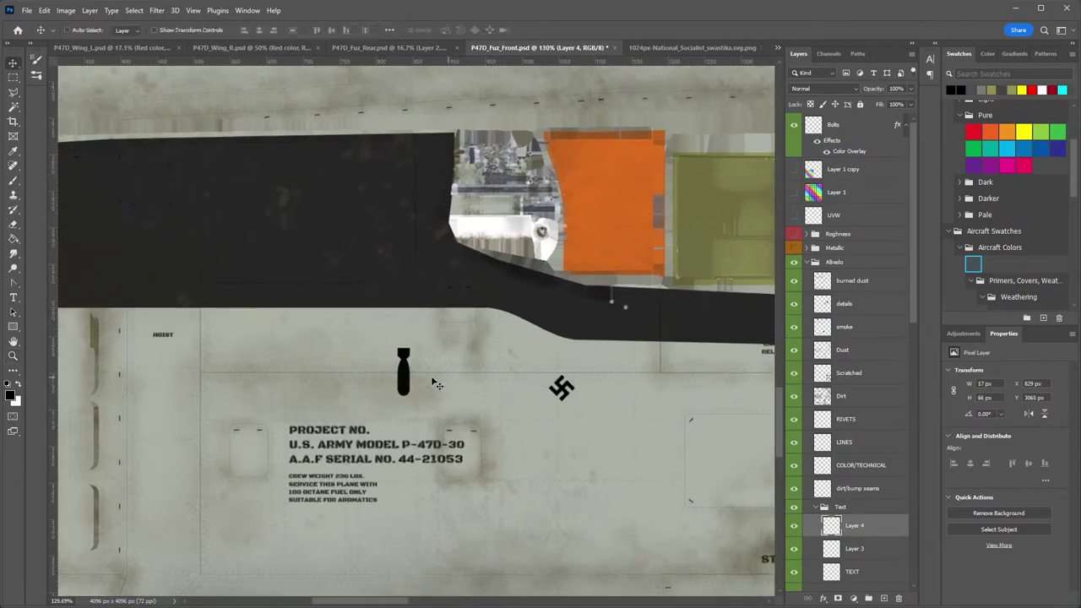
pyautogui.moveTo(431, 383); pyautogui.dragTo(433, 297)
pyautogui.press('z')
pyautogui.press('v')
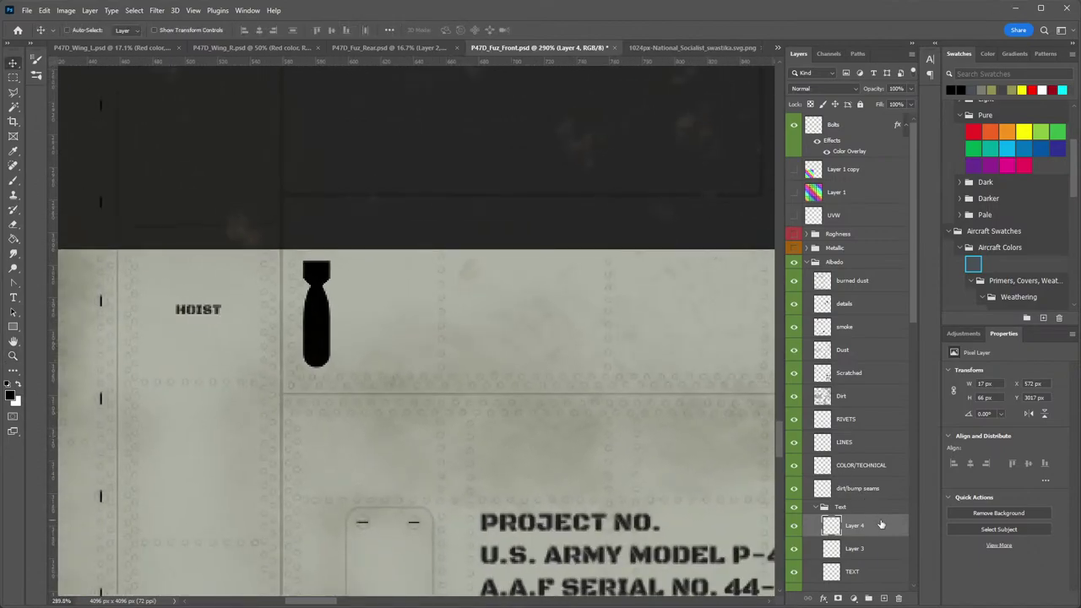
# Add a Stroke layer effect to the bomb with size 1 px and position Center.
pyautogui.doubleClick(881, 525)
pyautogui.moveTo(251, 85); pyautogui.dragTo(591, 136)
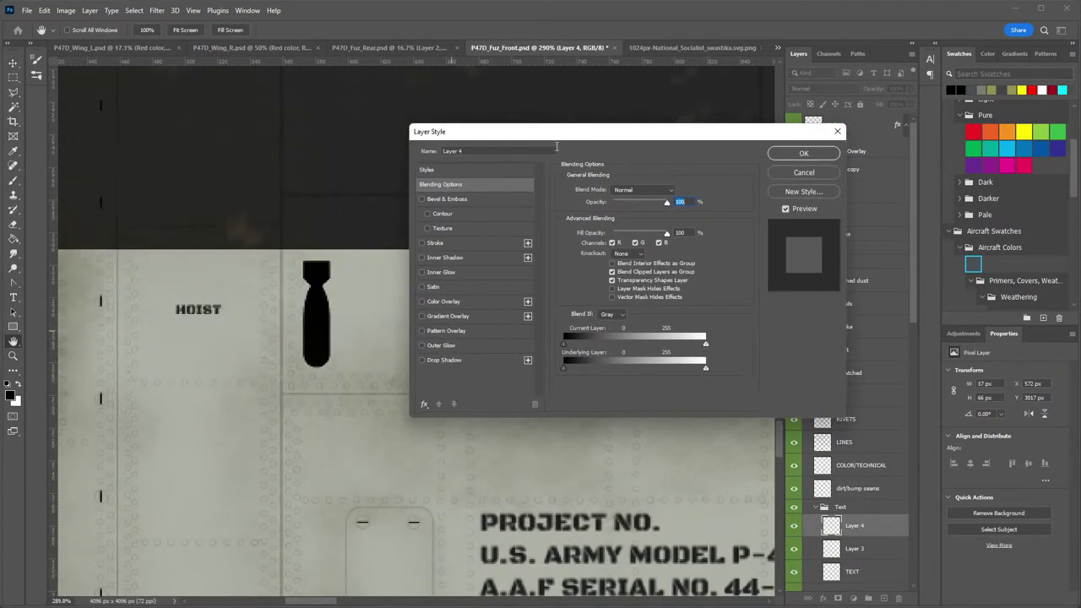
pyautogui.click(435, 243)
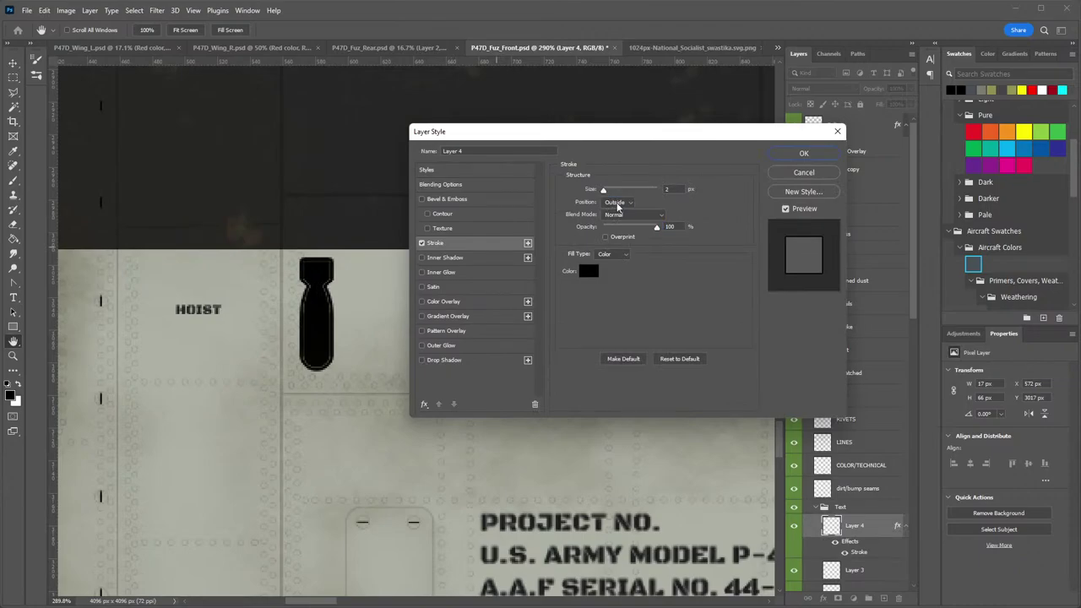
pyautogui.click(617, 203)
pyautogui.click(621, 229)
pyautogui.doubleClick(671, 189)
pyautogui.write('1')
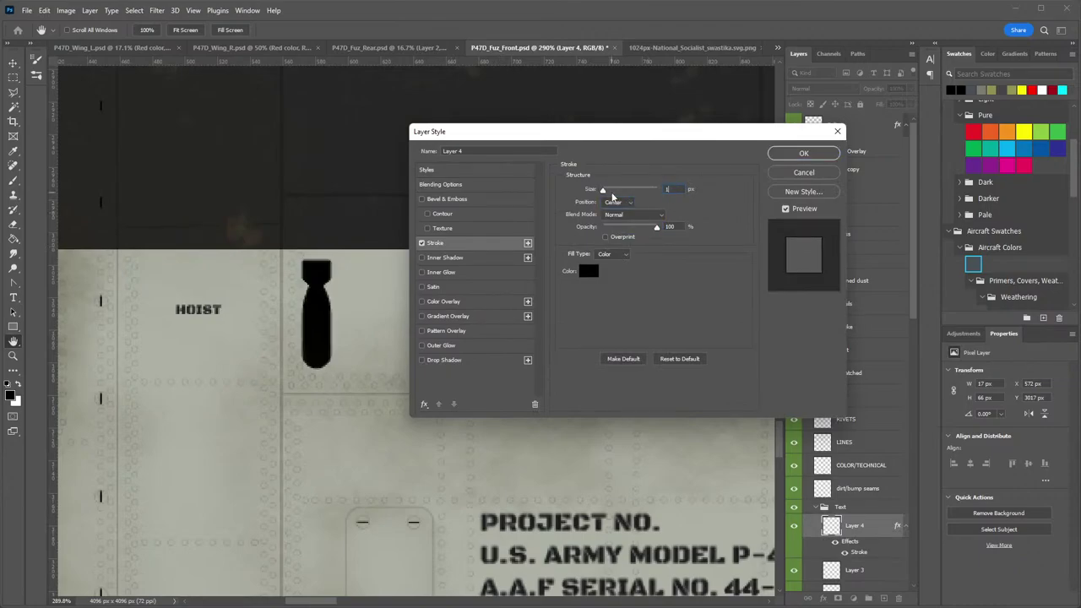
pyautogui.click(794, 157)
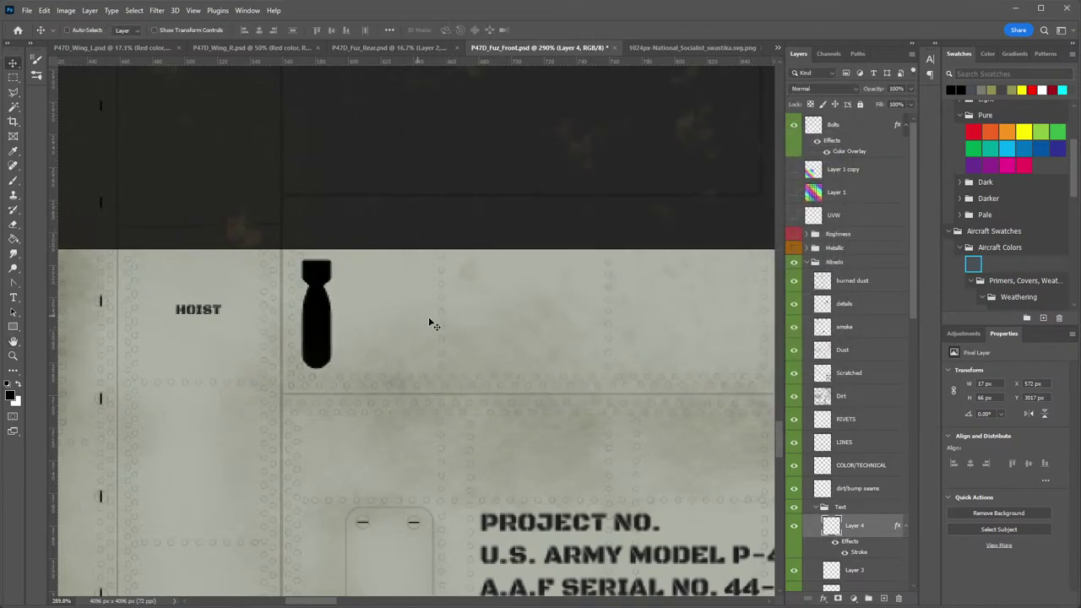
# Reduce the bomb marking proportionally to about 11 × 41 px, keeping it beside HOIST.
pyautogui.press('z')
pyautogui.moveTo(458, 321); pyautogui.dragTo(395, 317)
pyautogui.press('v')
pyautogui.moveTo(507, 318); pyautogui.dragTo(397, 276)
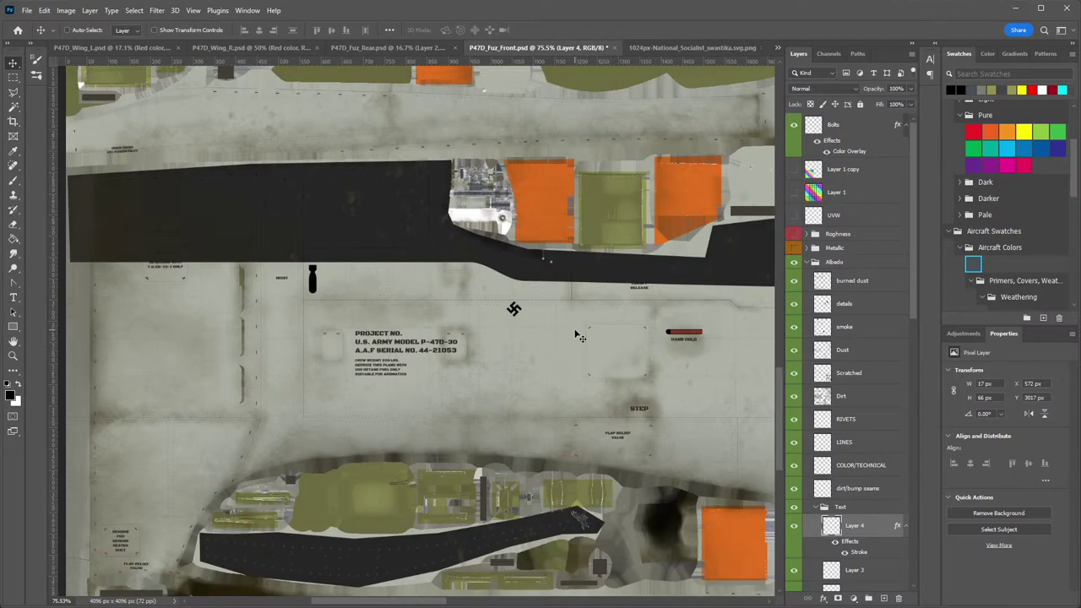
pyautogui.scroll(2, 399, 285)
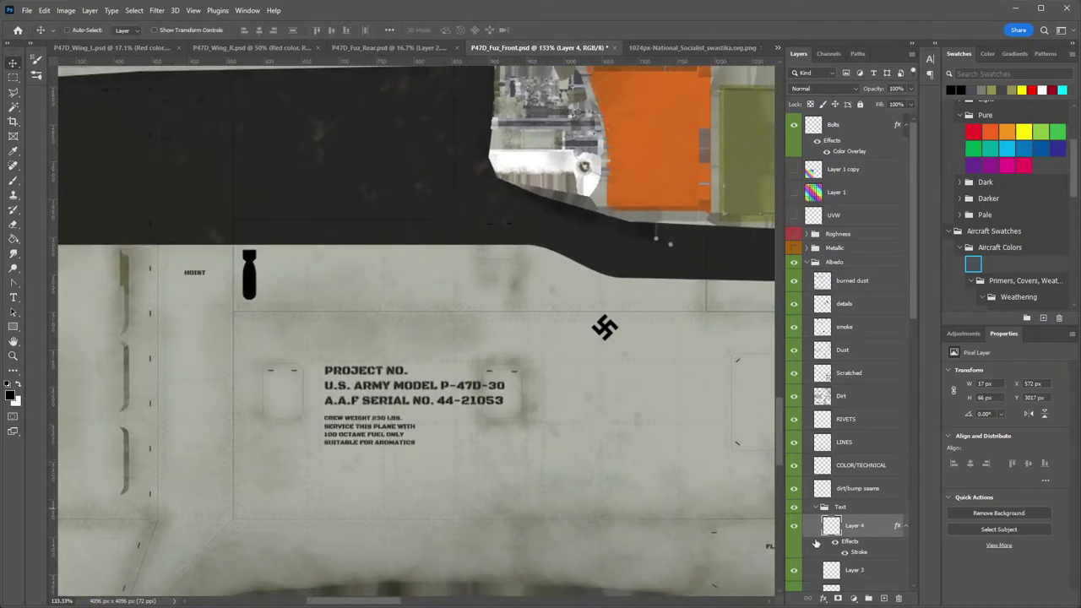
pyautogui.hotkey('ctrl', 't')
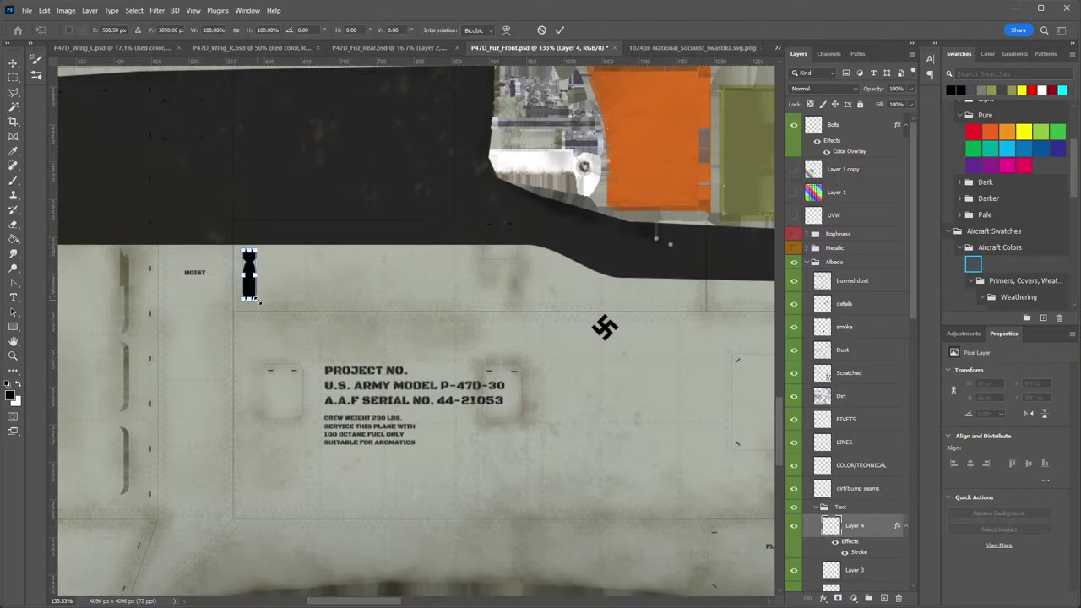
pyautogui.moveTo(257, 301); pyautogui.dragTo(251, 289)
pyautogui.press('Return')
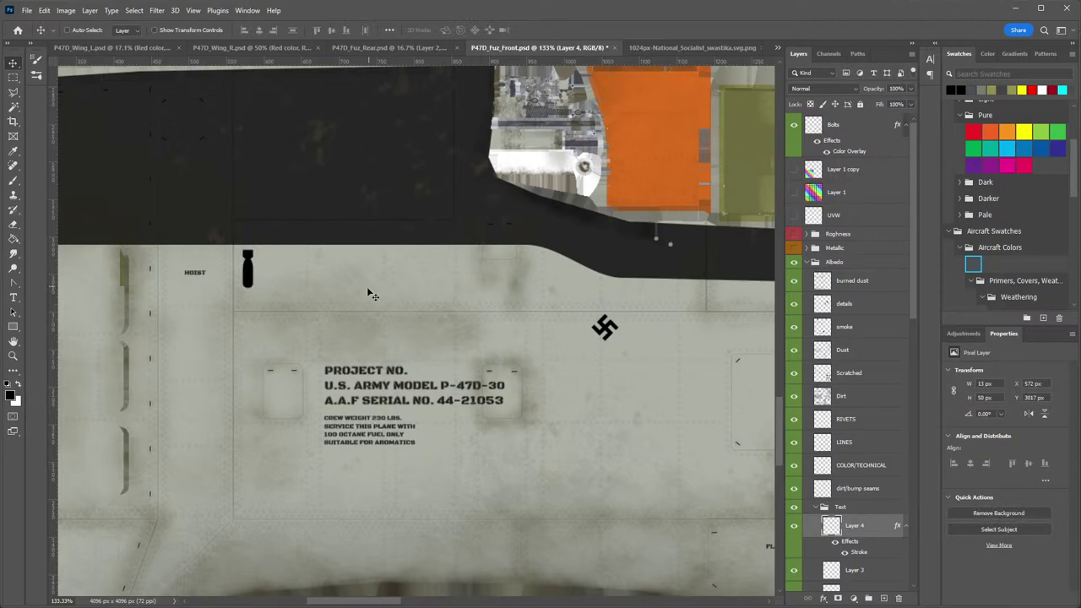
pyautogui.hotkey('ctrl', 't')
pyautogui.moveTo(253, 288); pyautogui.dragTo(247, 281)
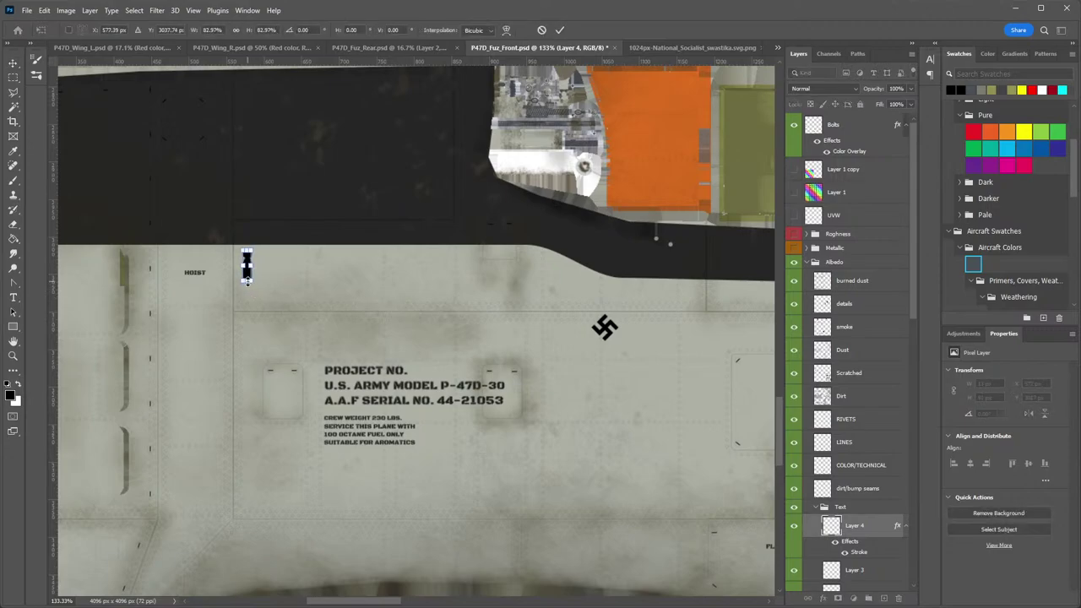
pyautogui.press('Return')
# Group the bomb and kill symbol layers as Markings and move the group out of the Text group, directly above it.
pyautogui.press('z')
pyautogui.moveTo(406, 287); pyautogui.dragTo(378, 284)
pyautogui.press('v')
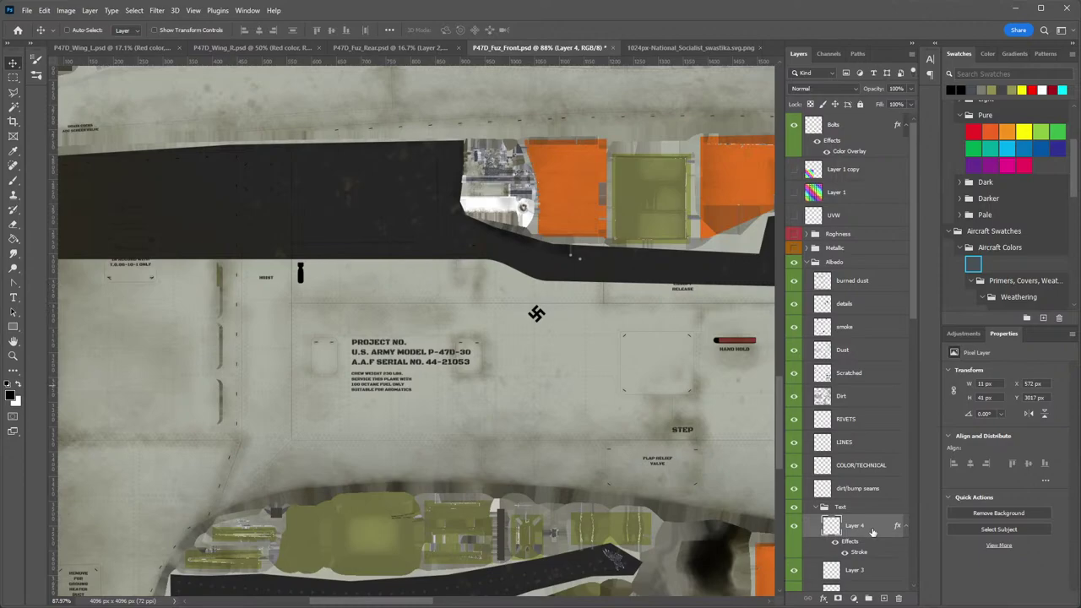
pyautogui.scroll(-3, 866, 545)
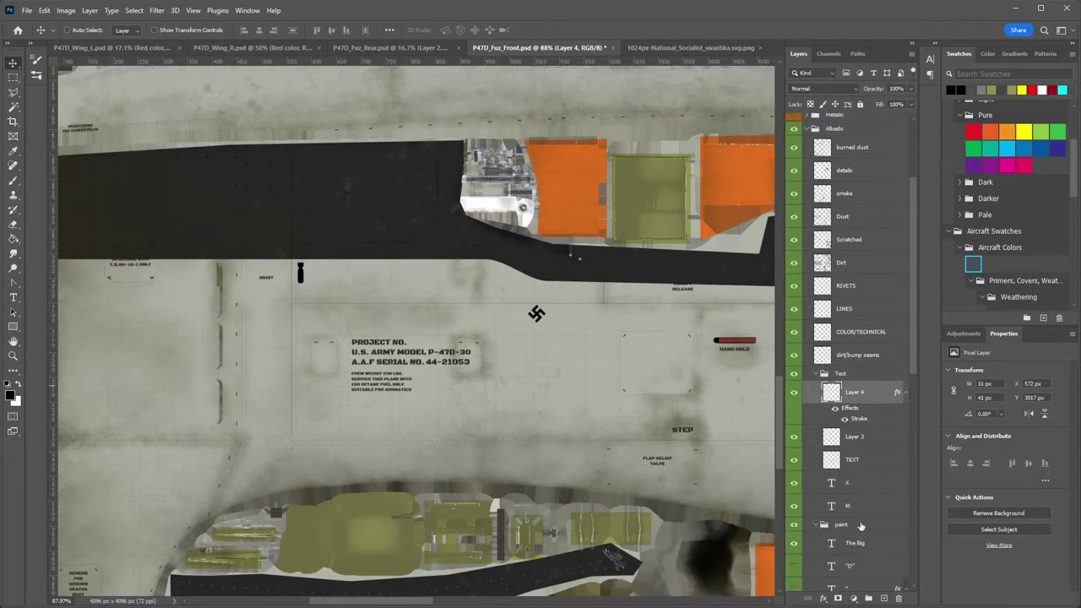
pyautogui.keyDown('shift'); pyautogui.click(868, 439); pyautogui.keyUp('shift')
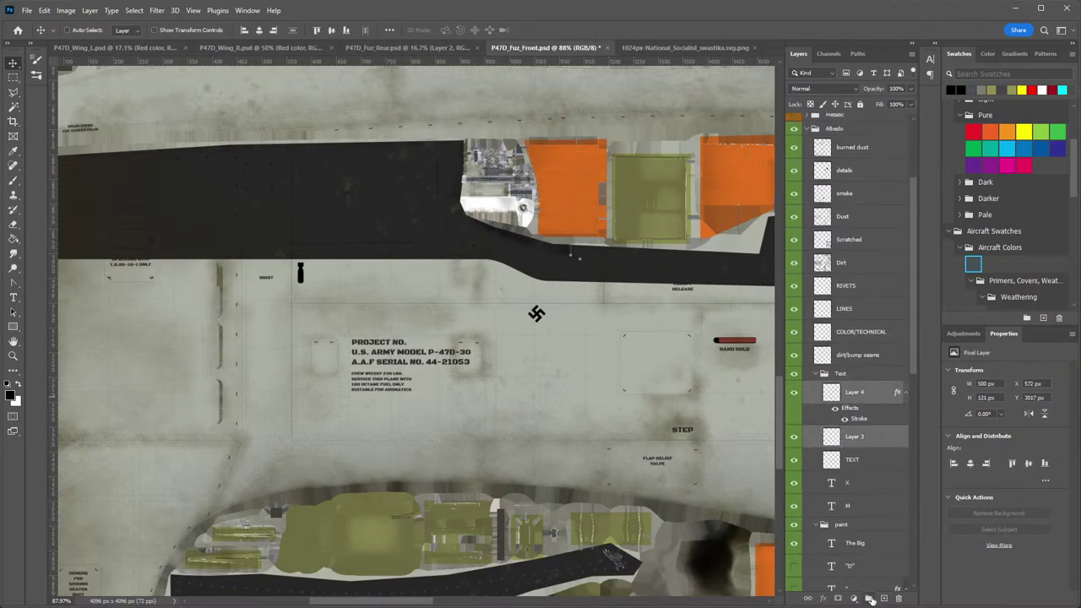
pyautogui.click(869, 598)
pyautogui.doubleClick(854, 388)
pyautogui.write('Markings')
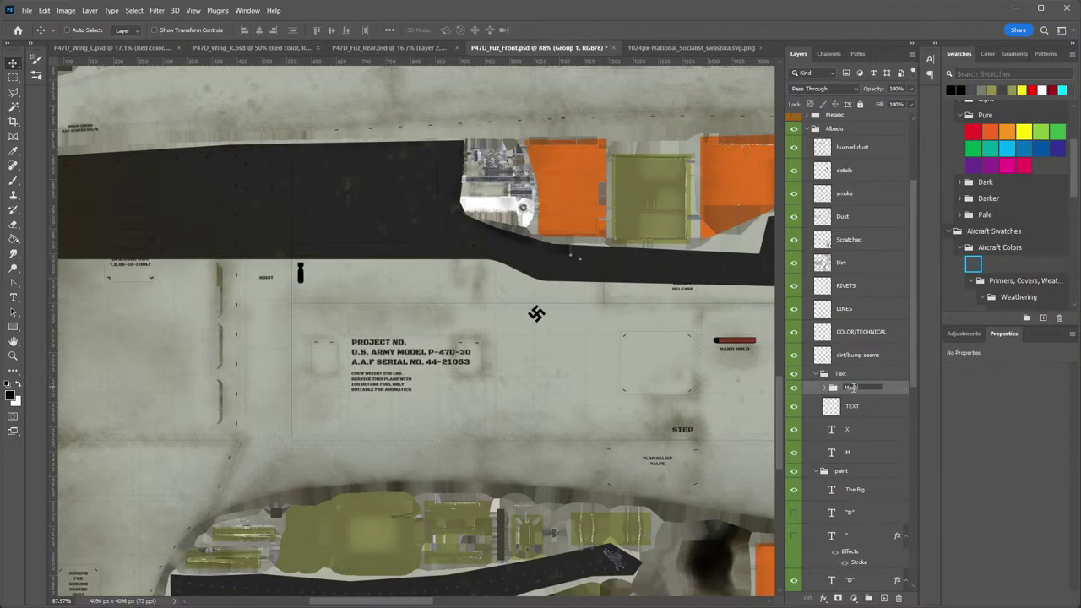
pyautogui.press('Return')
pyautogui.moveTo(853, 391); pyautogui.dragTo(799, 382)
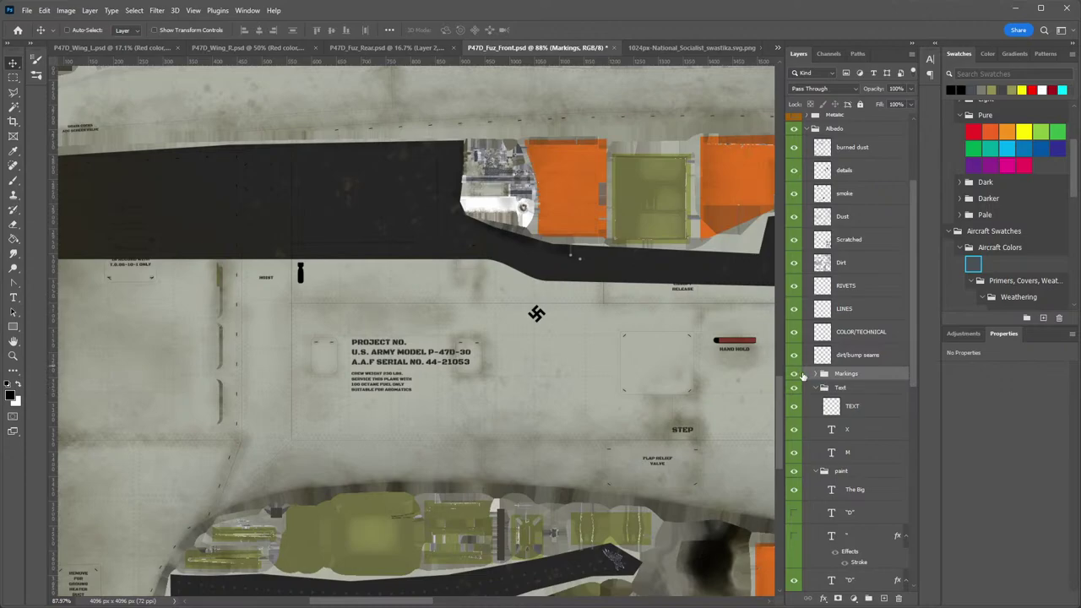
# Duplicate the bomb twice within the Markings group to form an evenly spaced horizontal row of three.
pyautogui.click(816, 373)
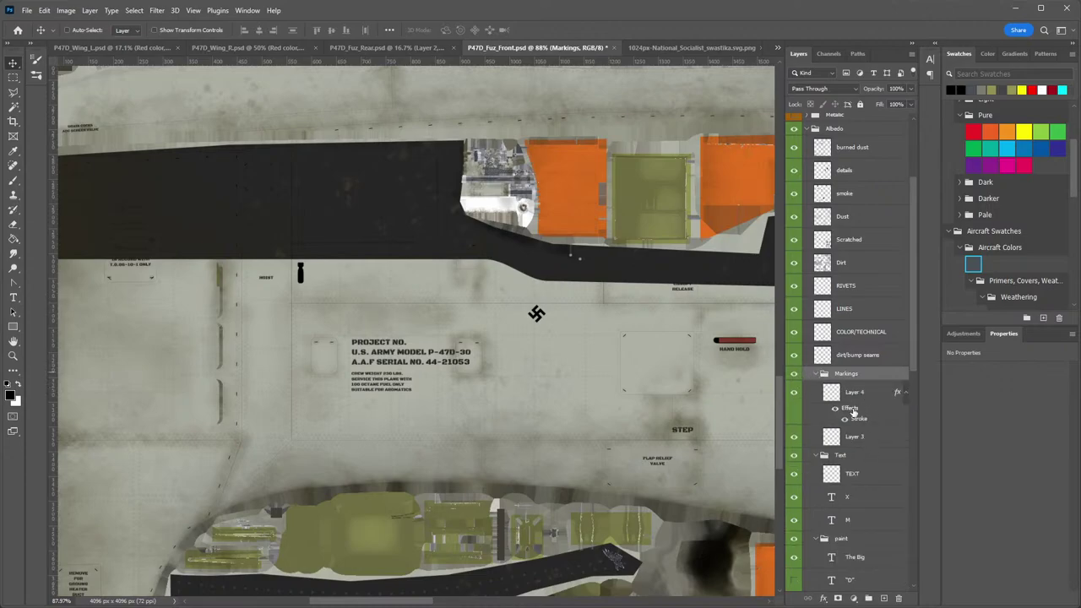
pyautogui.click(802, 398)
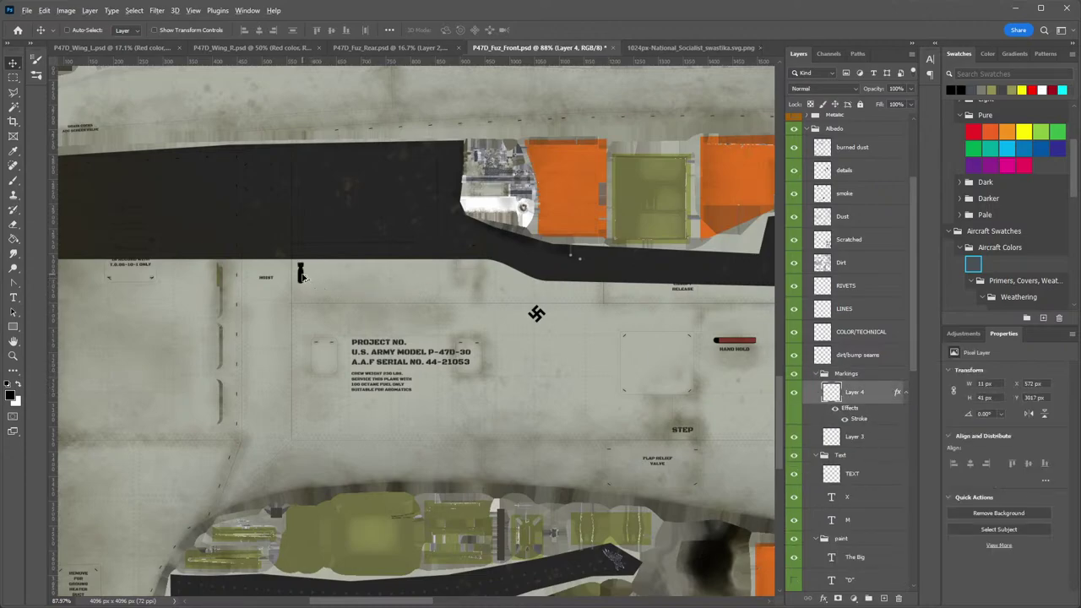
pyautogui.keyDown('alt'); pyautogui.moveTo(300, 271); pyautogui.dragTo(342, 257); pyautogui.keyUp('alt')
pyautogui.press('z')
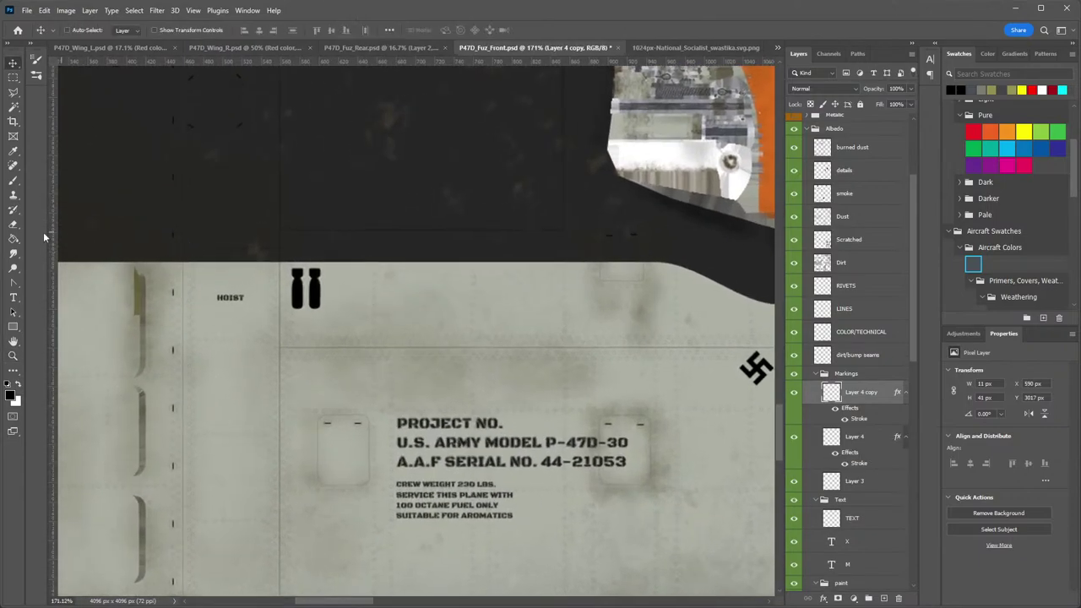
pyautogui.press('p')
pyautogui.click(12, 62)
pyautogui.moveTo(324, 294); pyautogui.dragTo(351, 294)
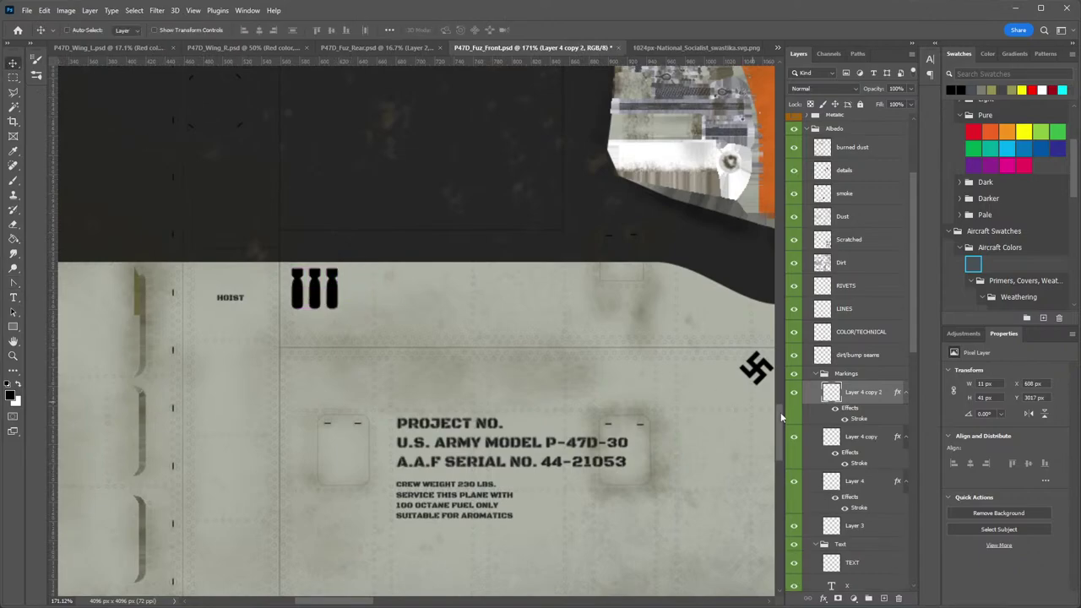
# Merge the three bomb layers into a single layer.
pyautogui.keyDown('ctrl'); pyautogui.click(866, 483); pyautogui.keyUp('ctrl')
pyautogui.hotkey('ctrl', 'e')
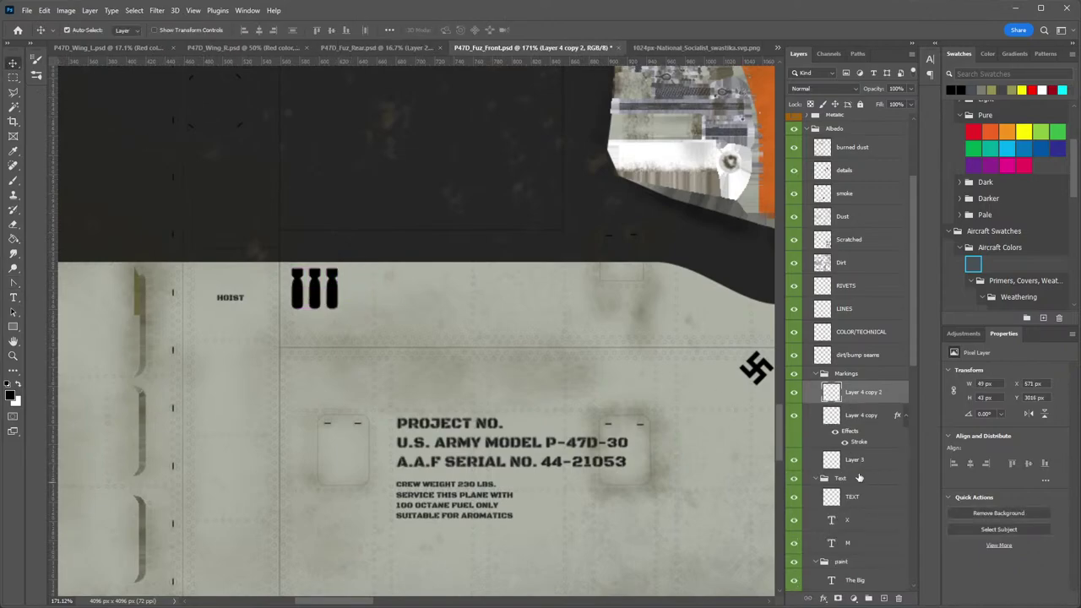
pyautogui.hotkey('ctrl', 'e')
# Duplicate the merged three-bomb row directly beside the original to form a row of six.
pyautogui.moveTo(317, 297); pyautogui.dragTo(398, 298)
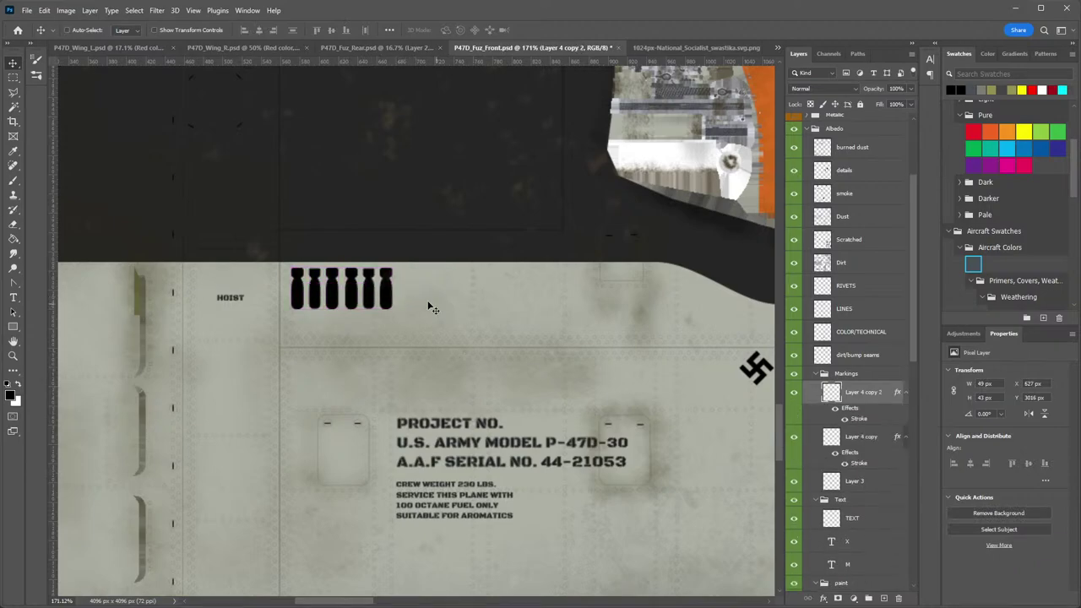
pyautogui.press('z')
pyautogui.moveTo(479, 326); pyautogui.dragTo(412, 302)
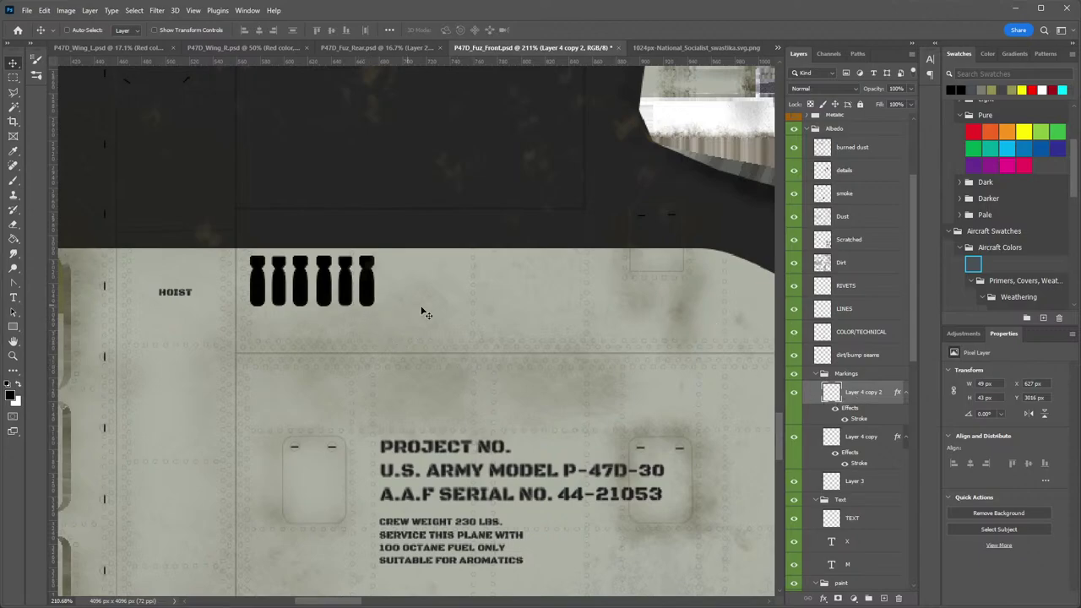
pyautogui.press('z')
pyautogui.moveTo(541, 344); pyautogui.dragTo(451, 261)
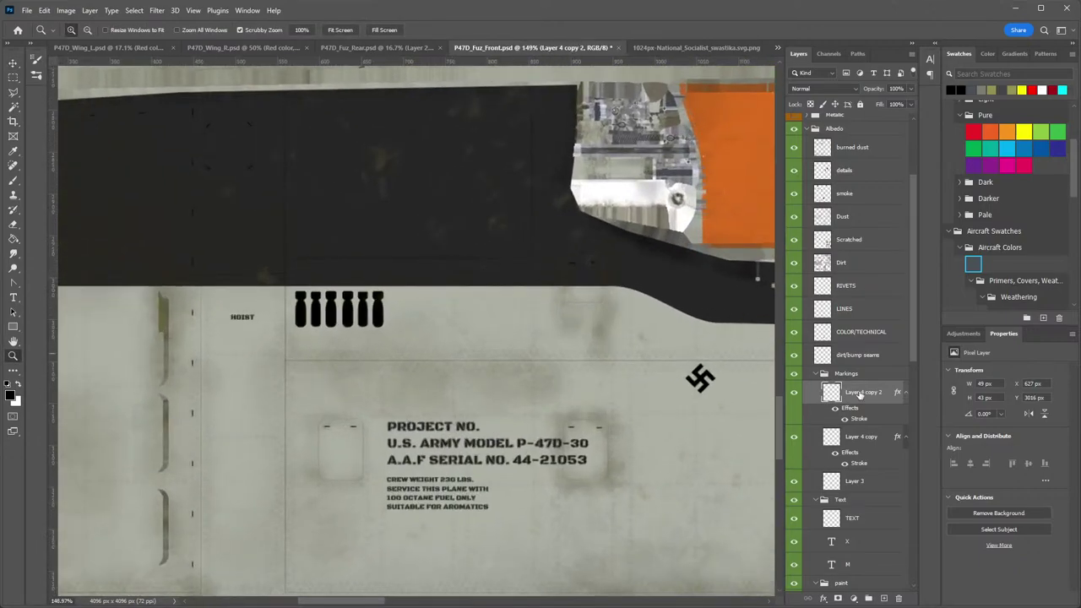
pyautogui.press('v')
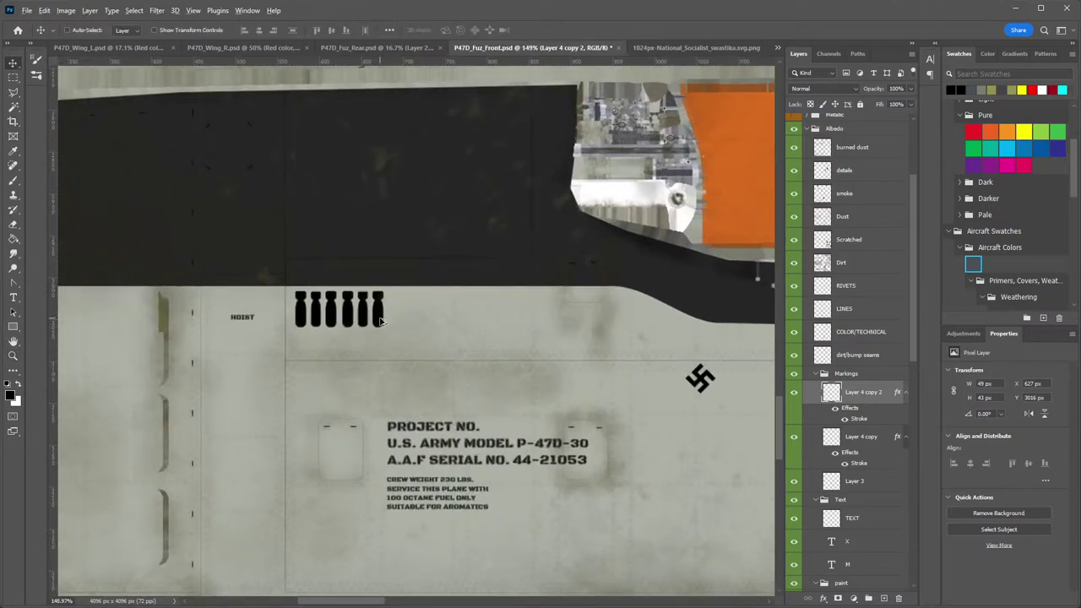
# Place another copy of the three-bomb row apart from the row of six, above the P-47D-30 text.
pyautogui.moveTo(394, 327); pyautogui.dragTo(491, 342)
pyautogui.click(870, 439)
pyautogui.hotkey('ctrl', 't')
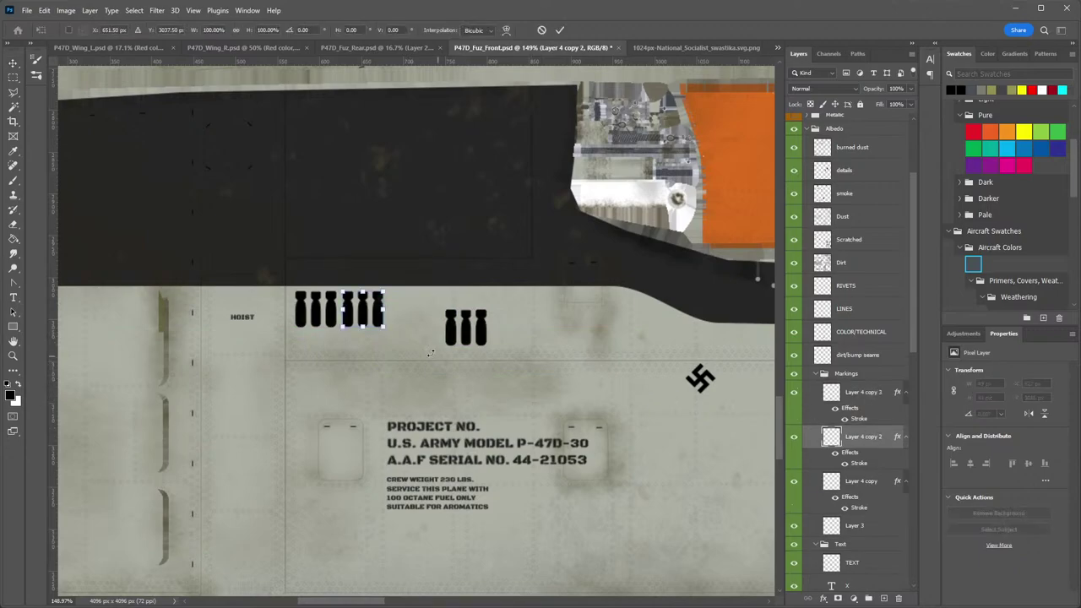
pyautogui.press('Return')
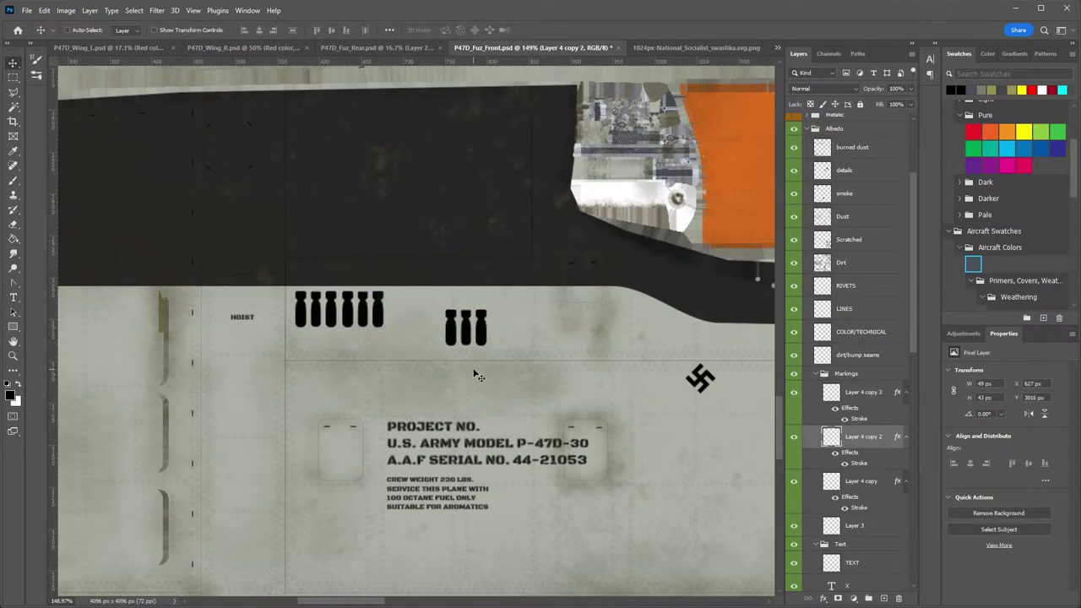
# Delete both duplicated three-bomb layers, Layer 4 copy 3 and Layer 4 copy 2.
pyautogui.click(865, 394)
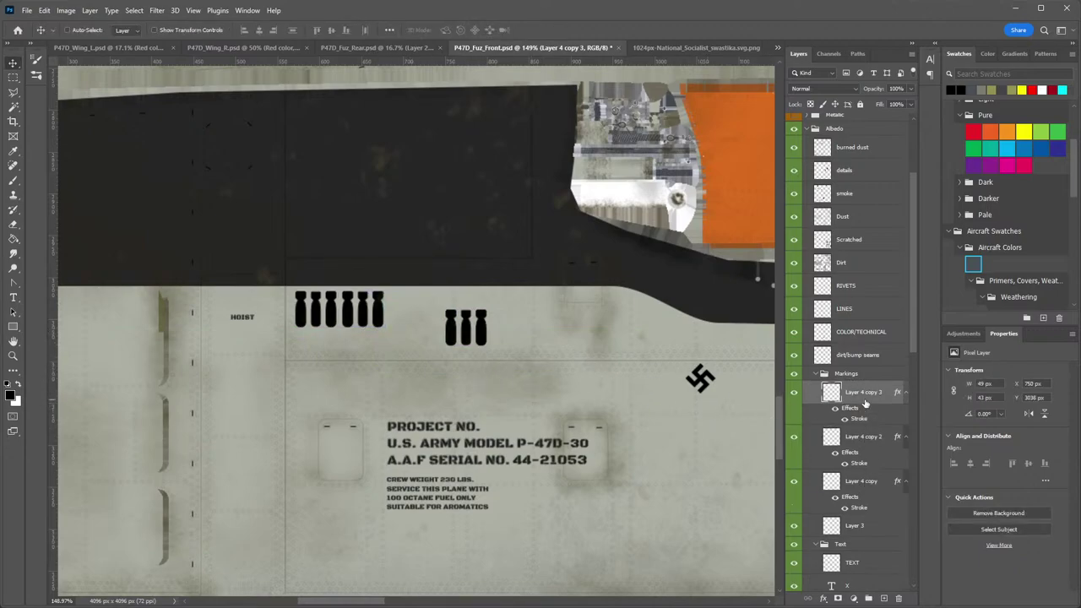
pyautogui.press('Delete')
pyautogui.press('Delete')
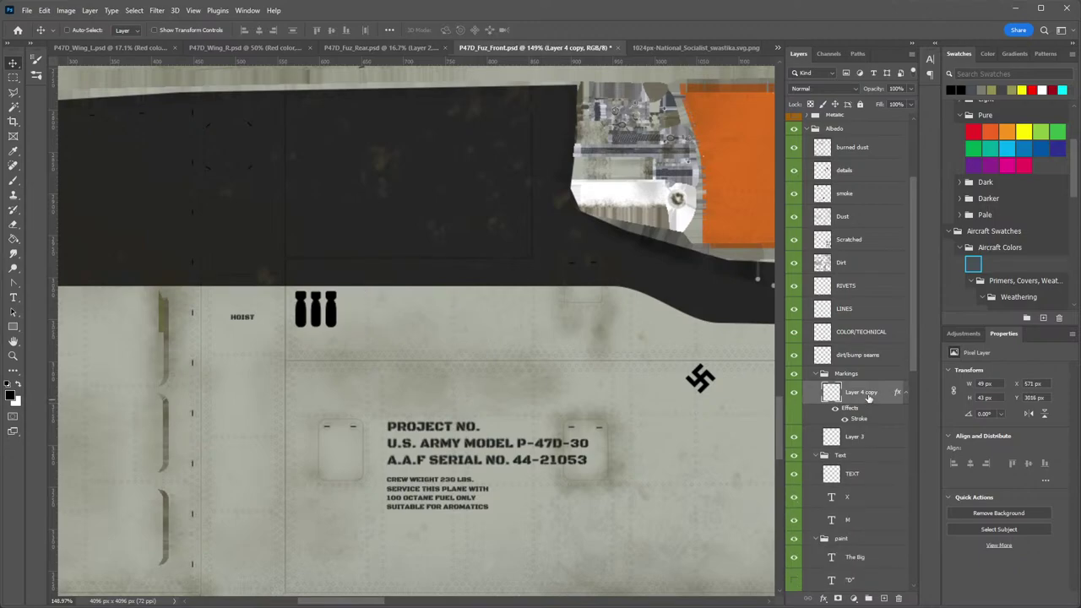
# Erase the second and third bombs from the merged row with a larger hard round eraser, keeping only the first.
pyautogui.press('e')
pyautogui.rightClick(355, 296)
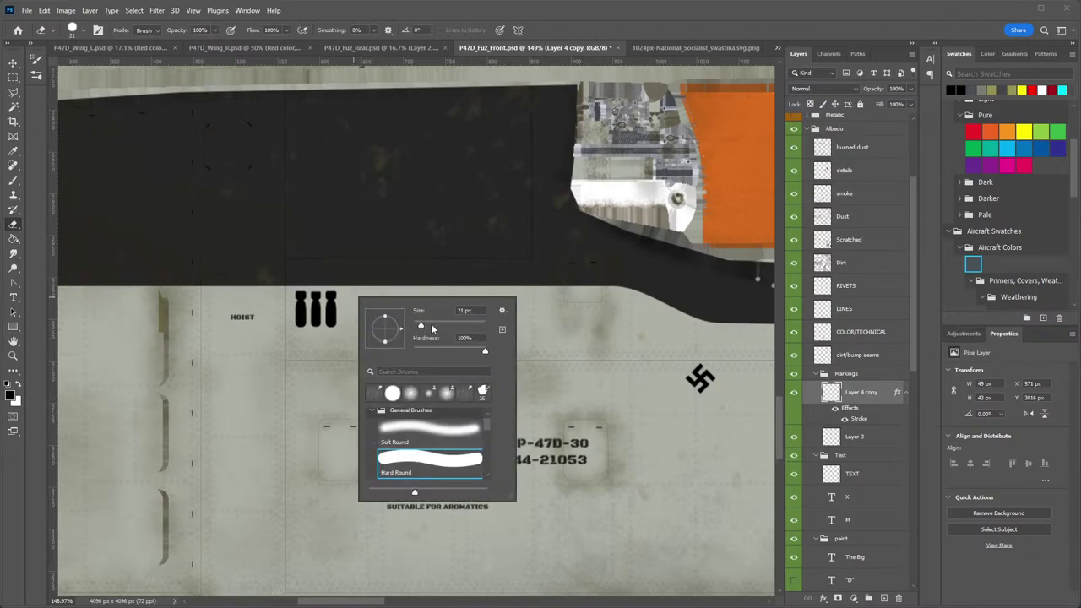
pyautogui.click(431, 326)
pyautogui.press('Return')
pyautogui.moveTo(329, 285); pyautogui.dragTo(335, 350)
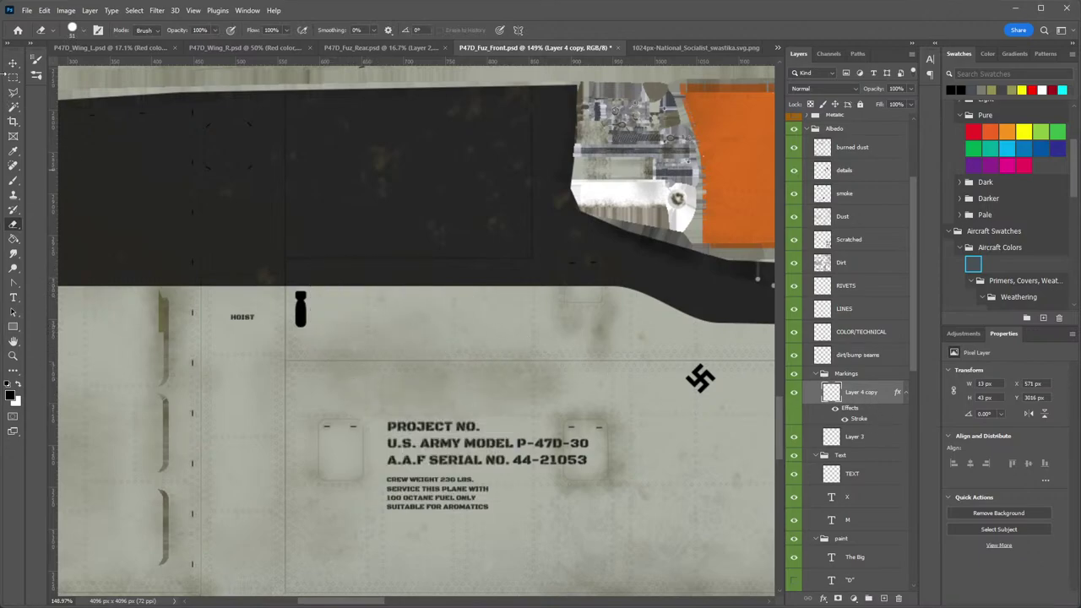
pyautogui.click(13, 63)
# Scale the single bomb marking down to 9 px wide and 36 px high.
pyautogui.hotkey('ctrl', 't')
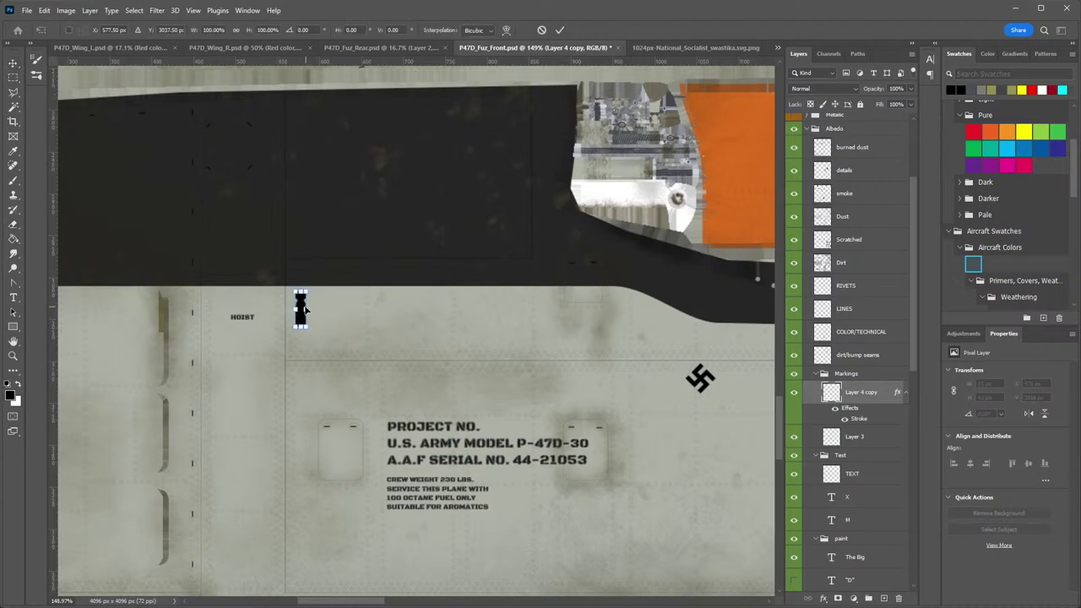
pyautogui.moveTo(306, 307); pyautogui.dragTo(303, 308)
pyautogui.press('Return')
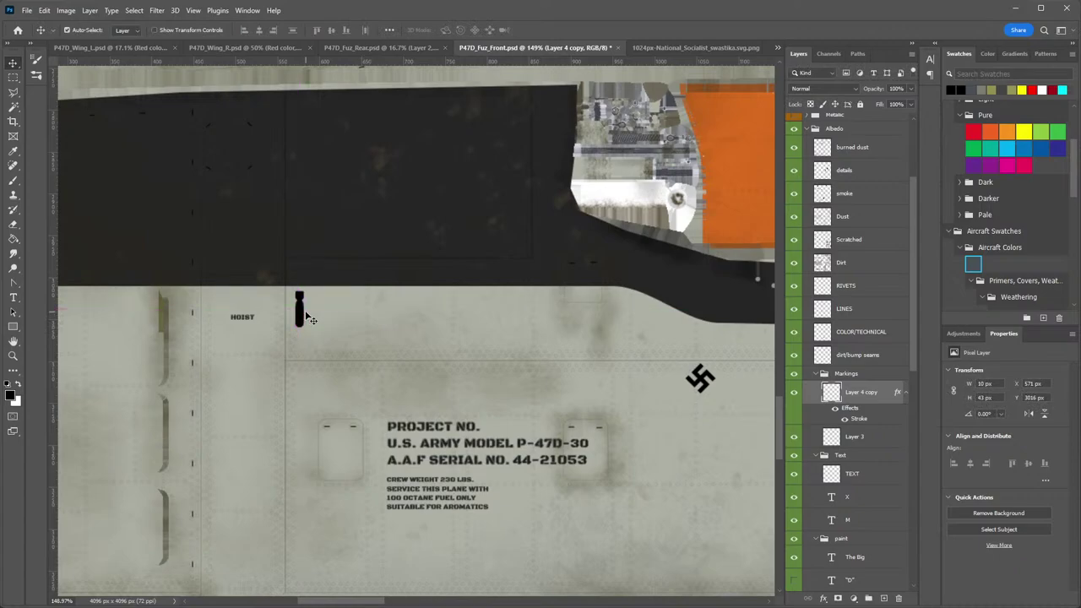
pyautogui.hotkey('ctrl', 't')
pyautogui.moveTo(304, 327)
pyautogui.mouseDown()
pyautogui.moveTo(327, 291)
pyautogui.moveTo(429, 297)
pyautogui.mouseUp()
pyautogui.press('Return')
pyautogui.press('z')
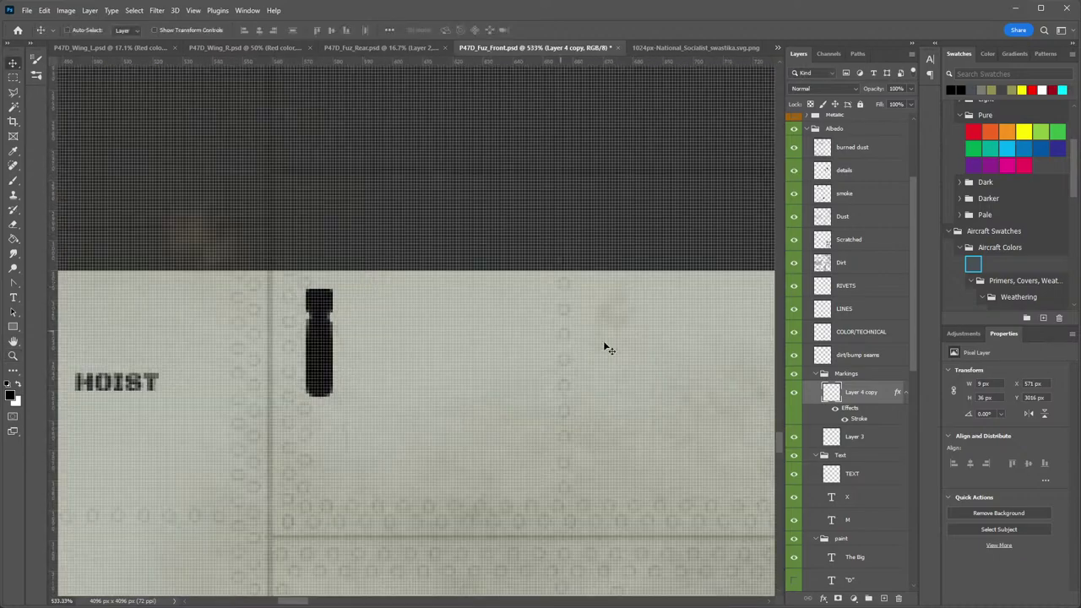
# Hide the bomb layer's Stroke effect and shift the bomb to X 578 px, just below the black stripe.
pyautogui.click(843, 419)
pyautogui.moveTo(510, 381); pyautogui.dragTo(467, 380)
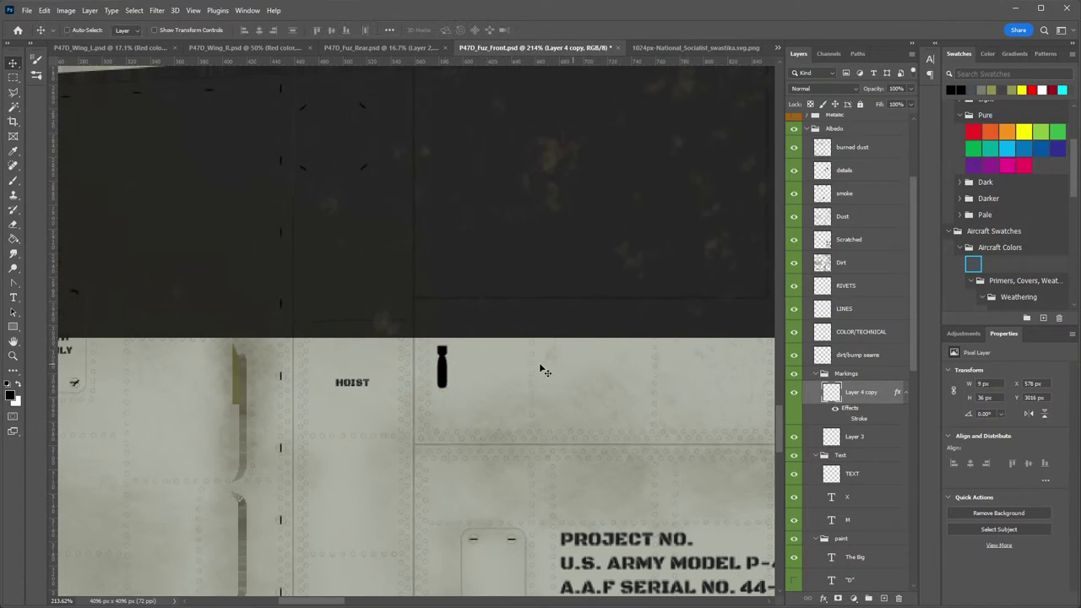
pyautogui.doubleClick(13, 355)
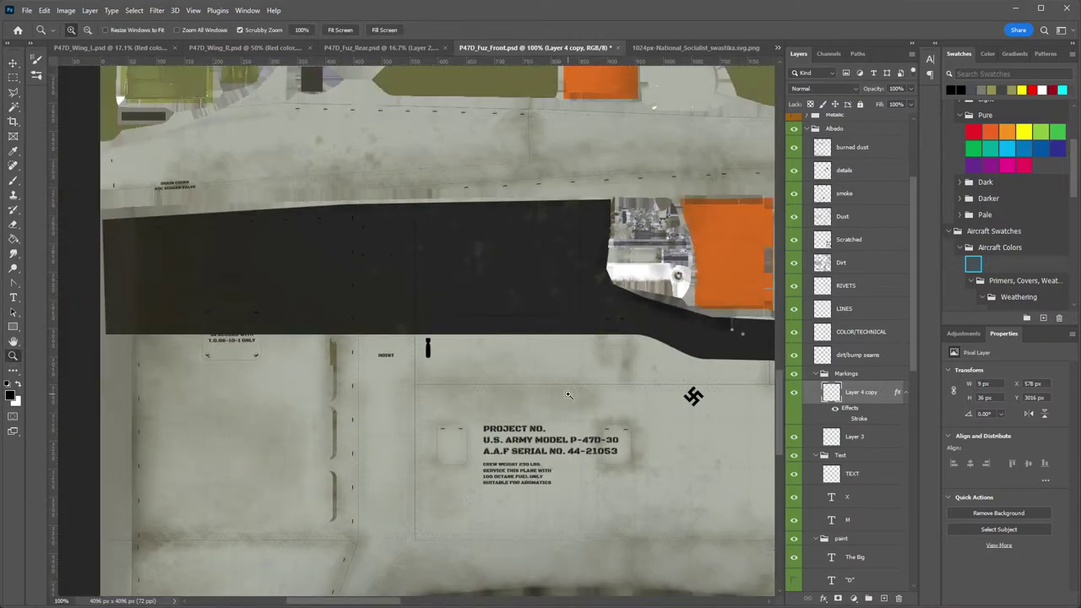
pyautogui.press('v')
pyautogui.press('z')
pyautogui.moveTo(436, 341); pyautogui.dragTo(549, 334)
pyautogui.press('v')
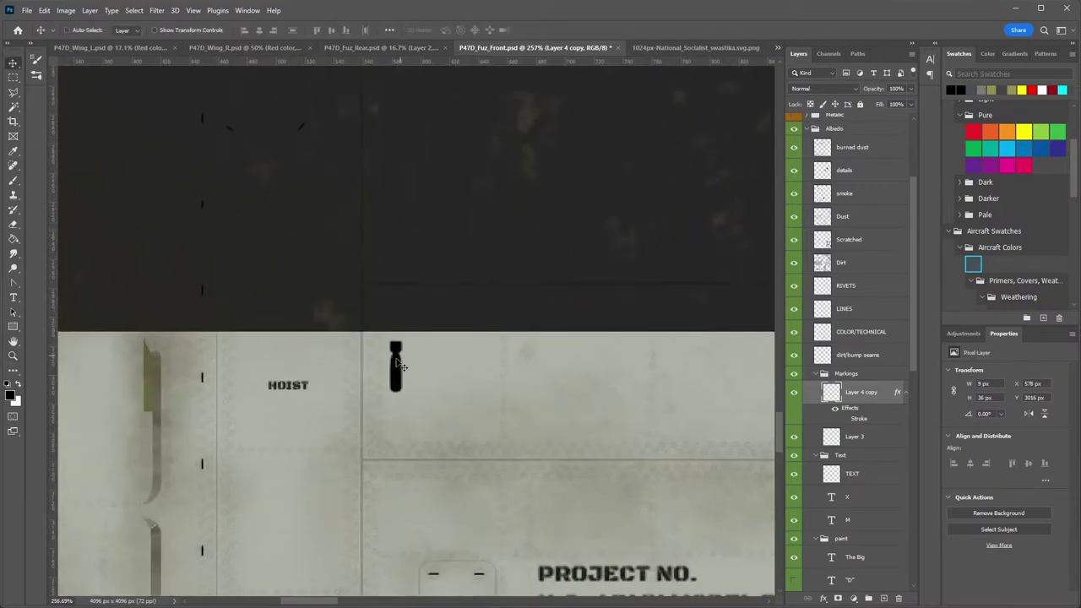
# Duplicate the bomb into an evenly spaced row of twelve, with a second row of three beneath its start.
pyautogui.moveTo(395, 368); pyautogui.dragTo(492, 375)
pyautogui.moveTo(489, 375); pyautogui.dragTo(611, 380)
pyautogui.moveTo(611, 381); pyautogui.dragTo(636, 385)
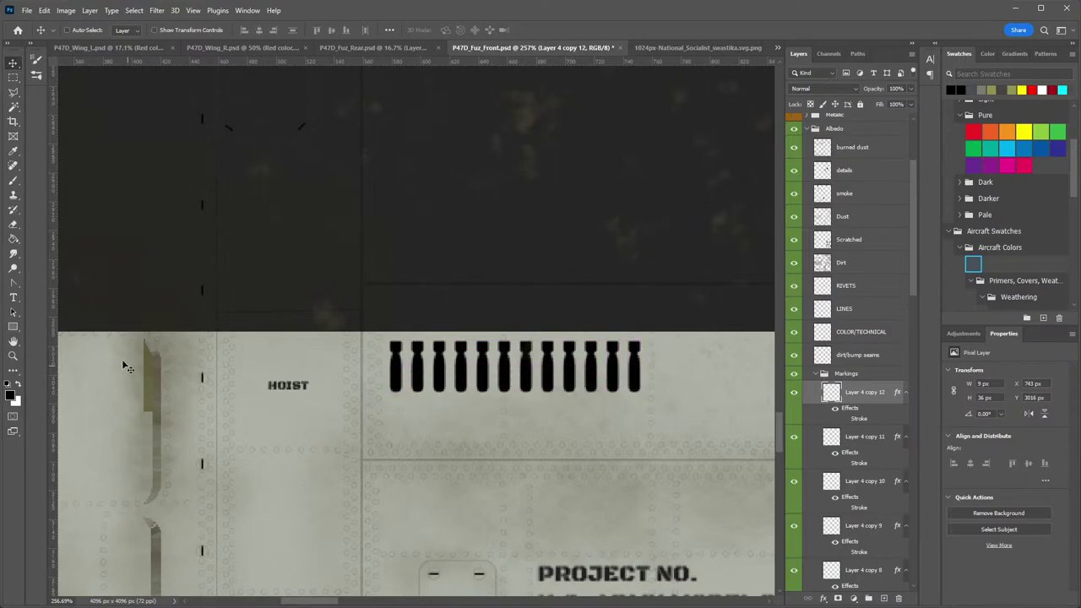
pyautogui.moveTo(640, 371); pyautogui.dragTo(441, 431)
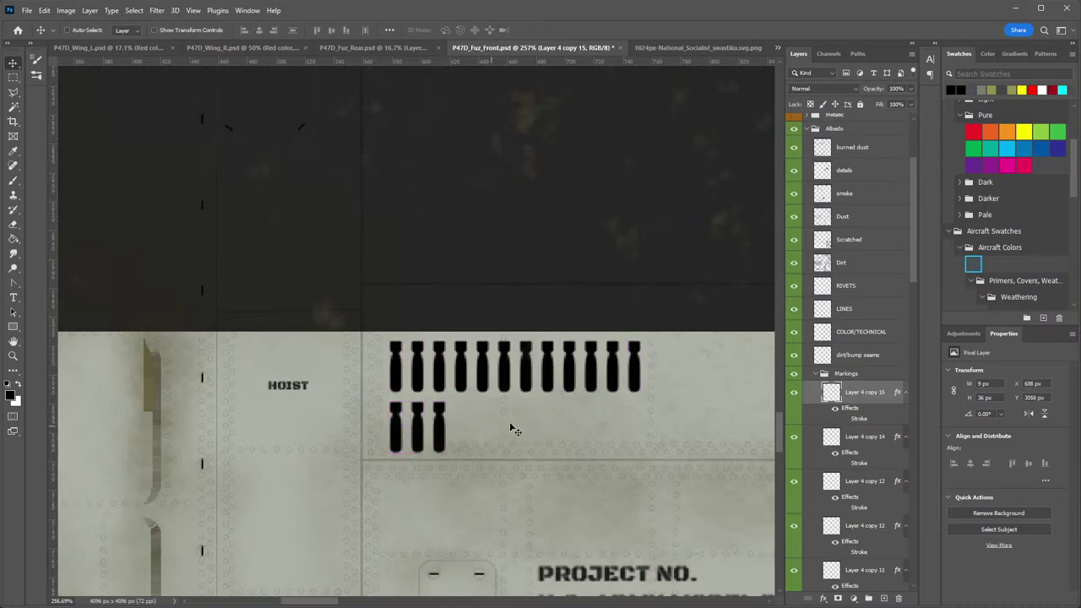
# Duplicate the Layer 3 kill symbol and select the original symbol's layer.
pyautogui.moveTo(619, 411); pyautogui.dragTo(588, 386)
pyautogui.moveTo(590, 385); pyautogui.dragTo(309, 309)
pyautogui.scroll(-5, 832, 431)
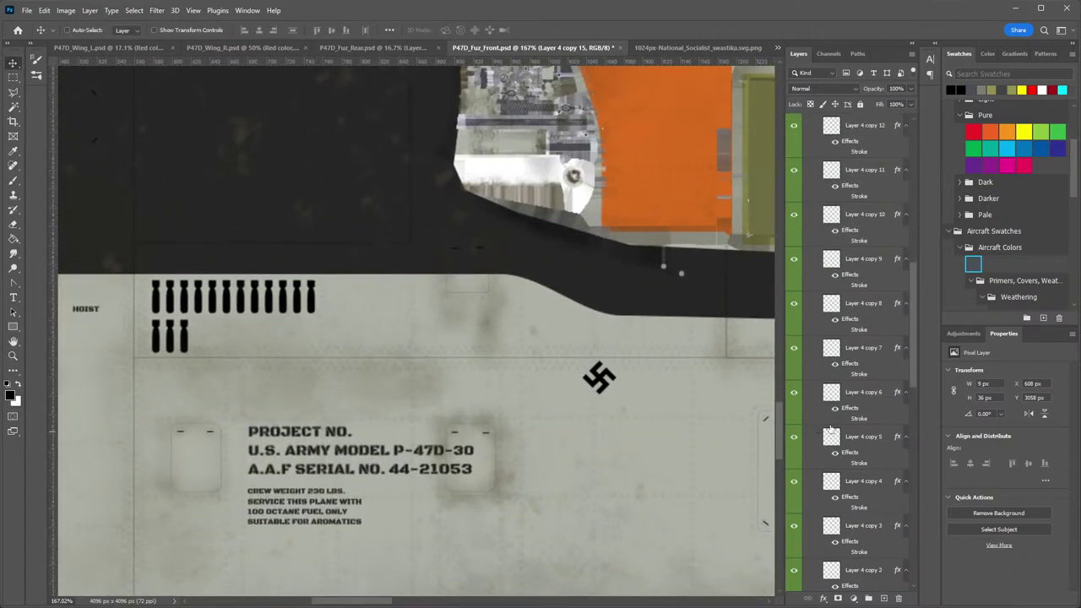
pyautogui.click(833, 433)
pyautogui.moveTo(615, 380); pyautogui.dragTo(687, 338)
pyautogui.press('z')
pyautogui.moveTo(689, 421)
pyautogui.mouseDown()
pyautogui.moveTo(640, 407)
pyautogui.moveTo(684, 402)
pyautogui.mouseUp()
pyautogui.click(884, 459)
pyautogui.press('v')
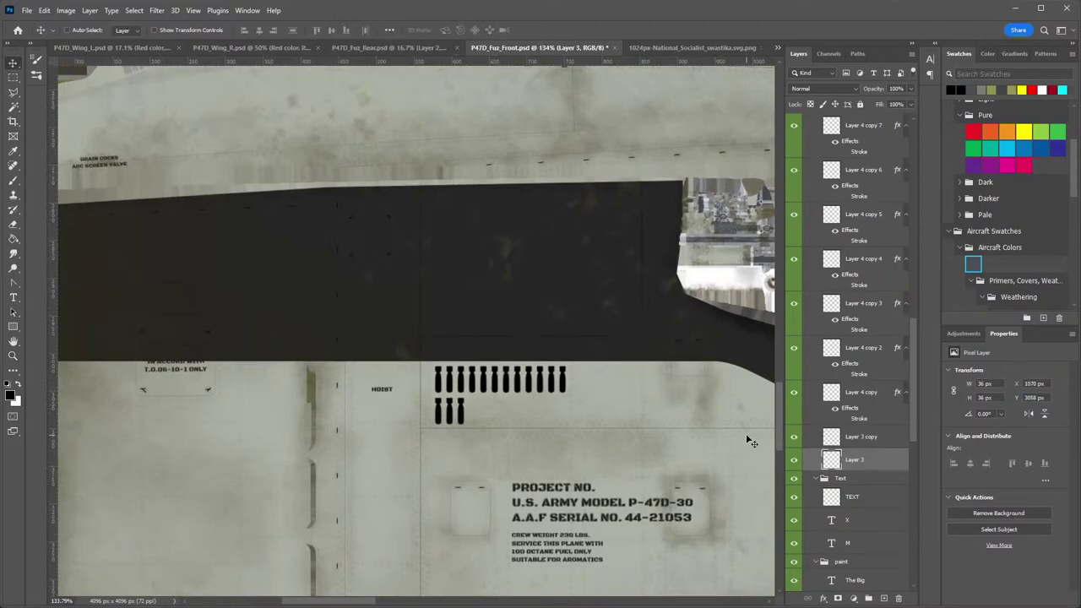
# Move the original kill symbol to the end of the upper bomb row.
pyautogui.moveTo(749, 441); pyautogui.dragTo(574, 406)
pyautogui.moveTo(662, 385); pyautogui.dragTo(530, 391)
pyautogui.moveTo(553, 397); pyautogui.dragTo(487, 396)
# Move the Layer 3 copy kill symbol beside the first one and nudge it into line at about X 799 px, Y 3016 px.
pyautogui.click(871, 440)
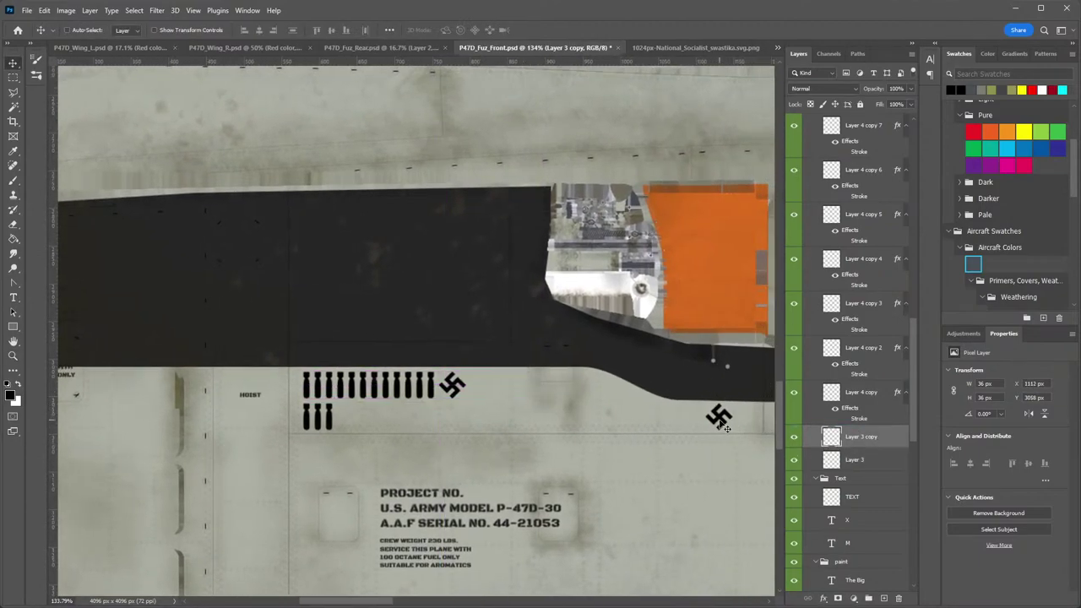
pyautogui.moveTo(719, 415); pyautogui.dragTo(483, 386)
pyautogui.press('z')
pyautogui.moveTo(583, 423); pyautogui.dragTo(615, 382)
pyautogui.press('v')
pyautogui.moveTo(617, 392); pyautogui.dragTo(608, 393)
pyautogui.press('Left')
pyautogui.press('Right')
pyautogui.press('Right')
pyautogui.press('Right')
pyautogui.press('Right')
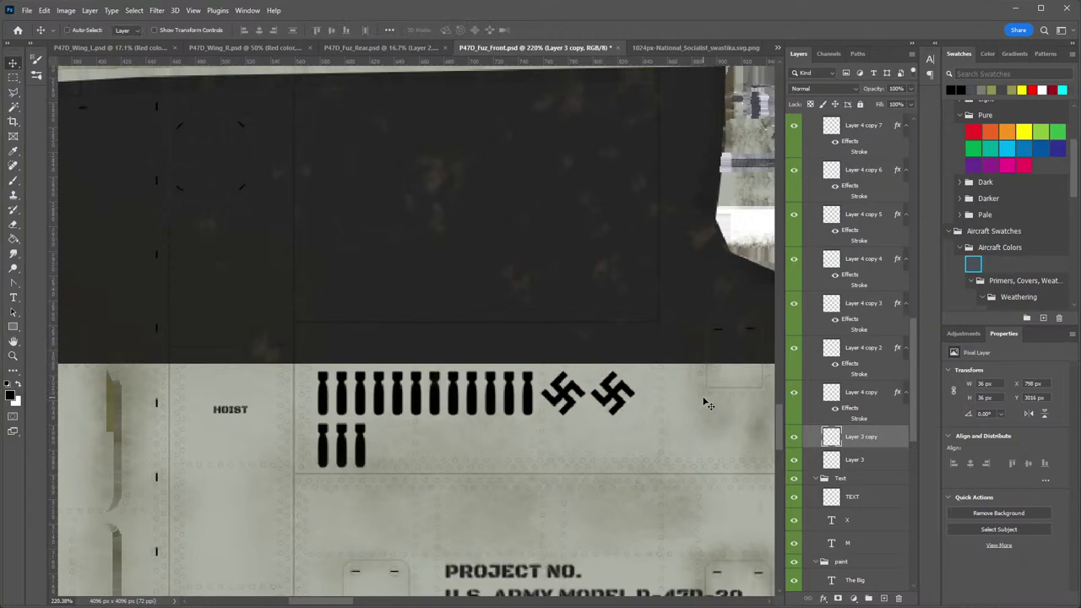
# Examine the placement of the bomb rows and kill symbols against the whole front fuselage texture.
pyautogui.press('z')
pyautogui.moveTo(662, 418); pyautogui.dragTo(598, 415)
pyautogui.press('v')
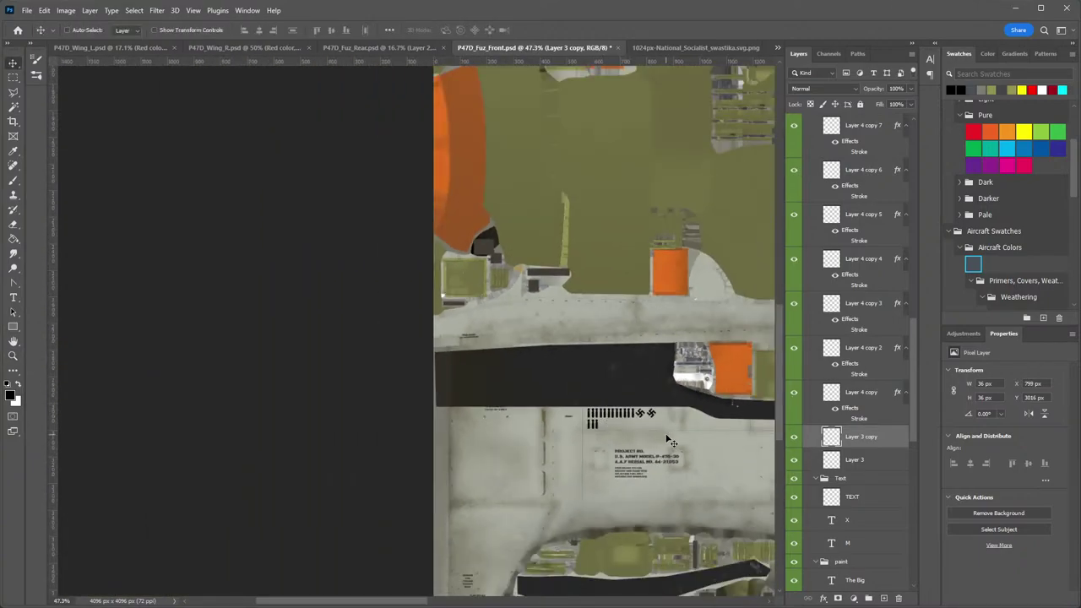
pyautogui.scroll(-4, 510, 273)
pyautogui.press('z')
pyautogui.moveTo(509, 267); pyautogui.dragTo(585, 258)
pyautogui.press('v')
pyautogui.press('z')
pyautogui.moveTo(596, 314); pyautogui.dragTo(564, 314)
pyautogui.press('v')
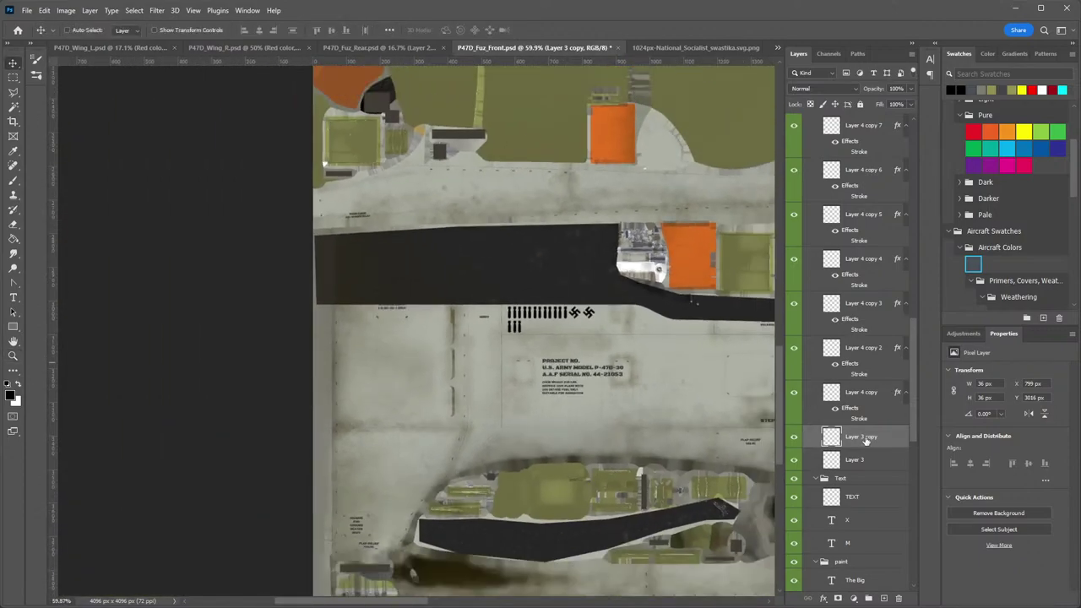
# Set the Markings group's opacity to 88% so the bomb and kill markings blend with the weathered fuselage.
pyautogui.scroll(5, 833, 361)
pyautogui.click(866, 243)
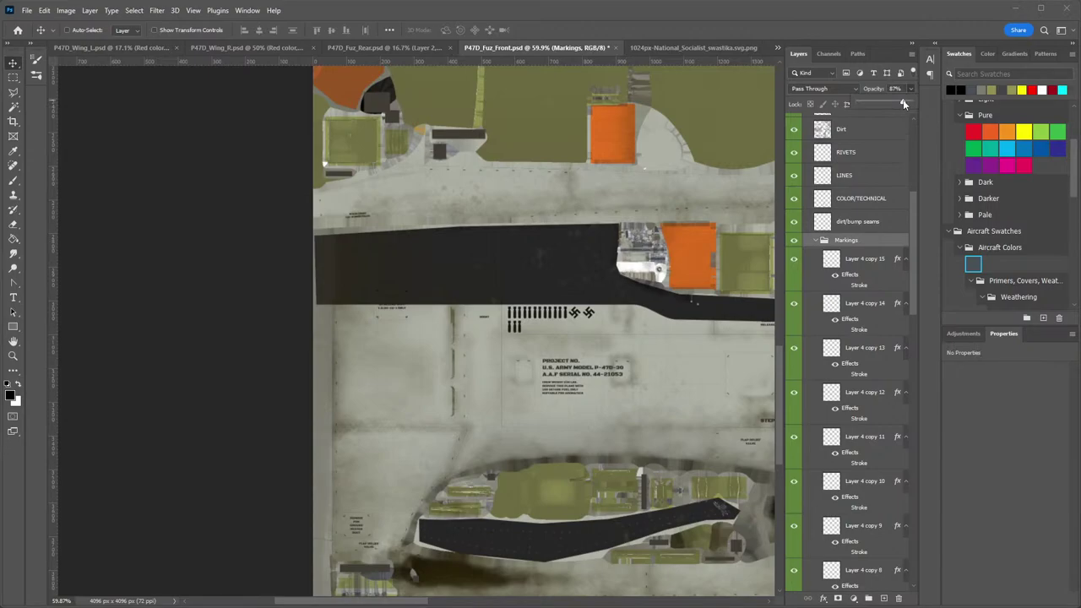
pyautogui.moveTo(899, 103); pyautogui.dragTo(898, 103)
pyautogui.press('z')
pyautogui.moveTo(582, 309)
pyautogui.mouseDown()
pyautogui.moveTo(618, 291)
pyautogui.moveTo(583, 305)
pyautogui.mouseUp()
pyautogui.press('v')
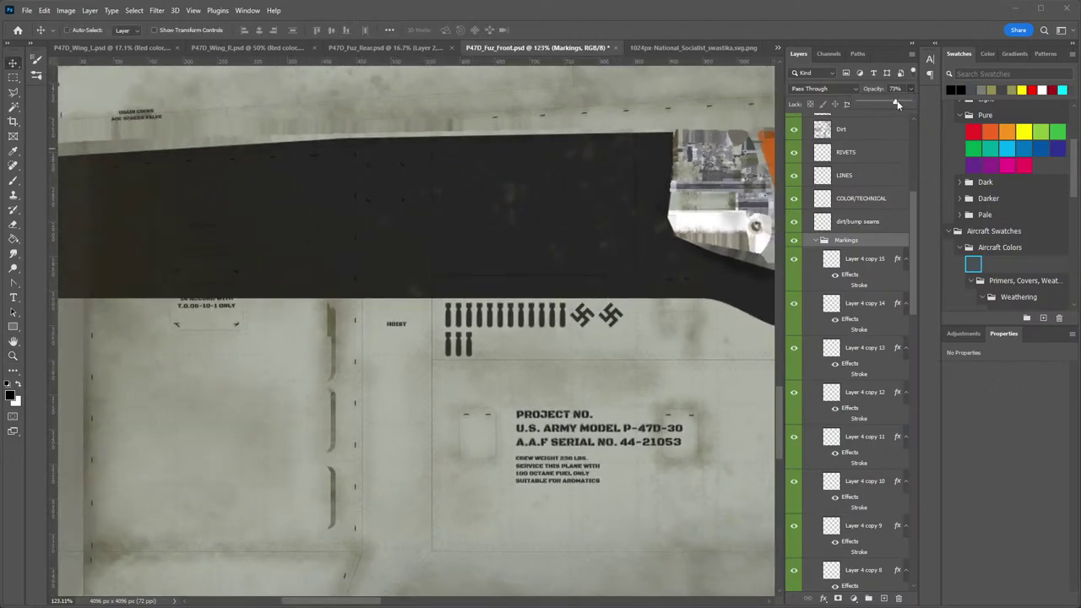
pyautogui.moveTo(902, 105); pyautogui.dragTo(905, 105)
pyautogui.press('z')
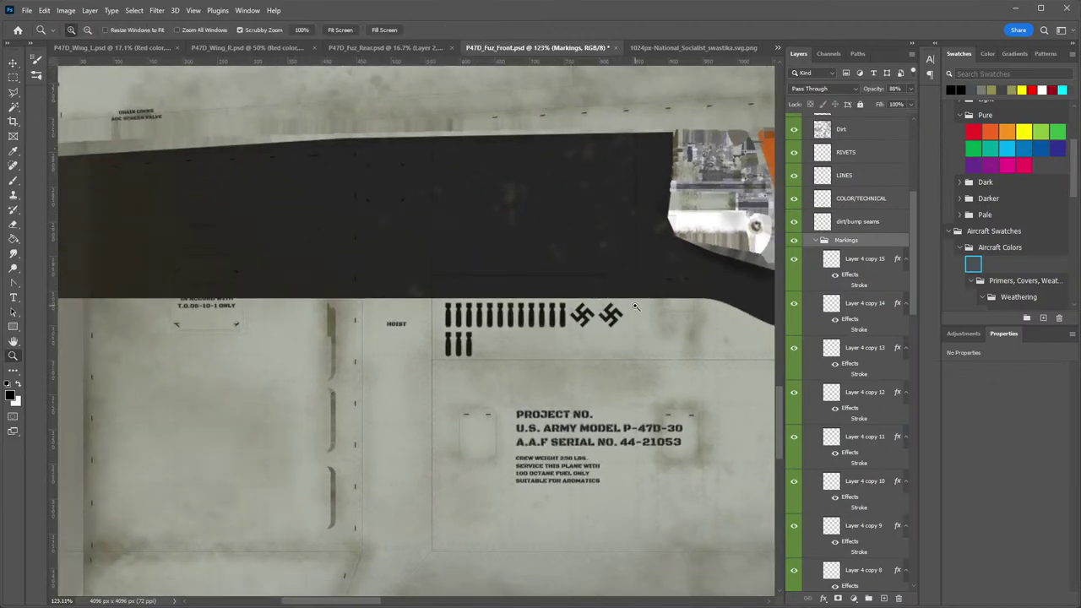
pyautogui.moveTo(637, 313); pyautogui.dragTo(352, 281)
pyautogui.press('v')
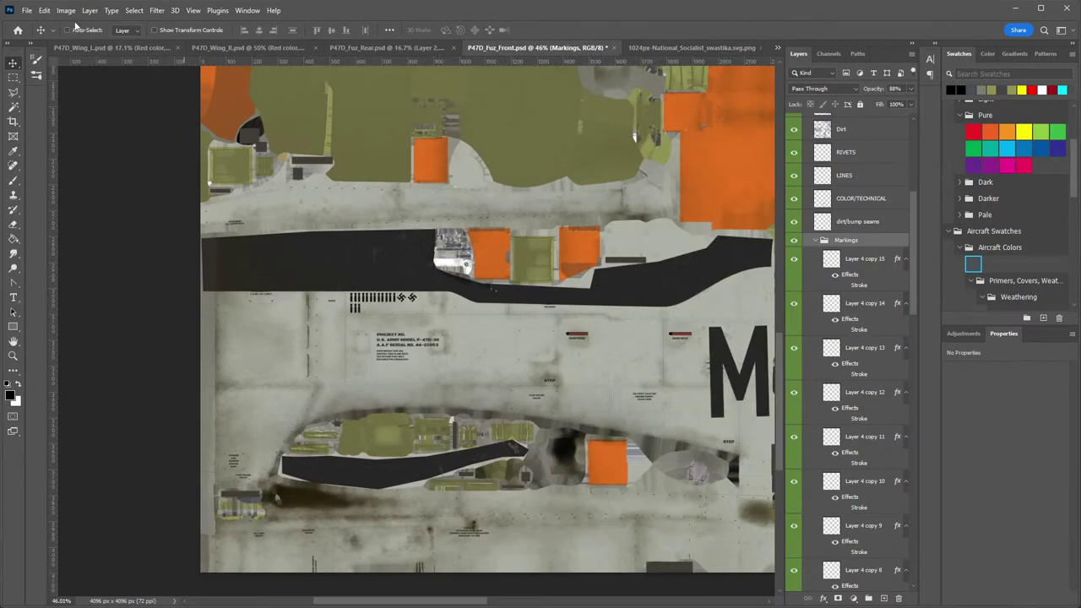
# Save a copy of the texture as P47D_Fuz_Front in DDS format in The Big D livery folder.
pyautogui.click(27, 10)
pyautogui.click(51, 158)
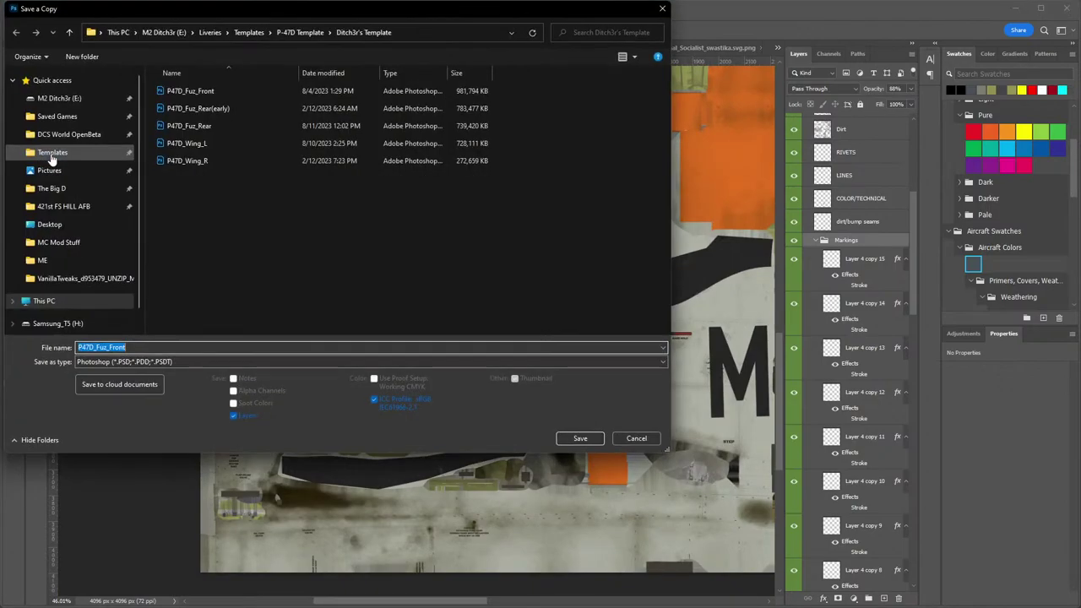
pyautogui.click(142, 361)
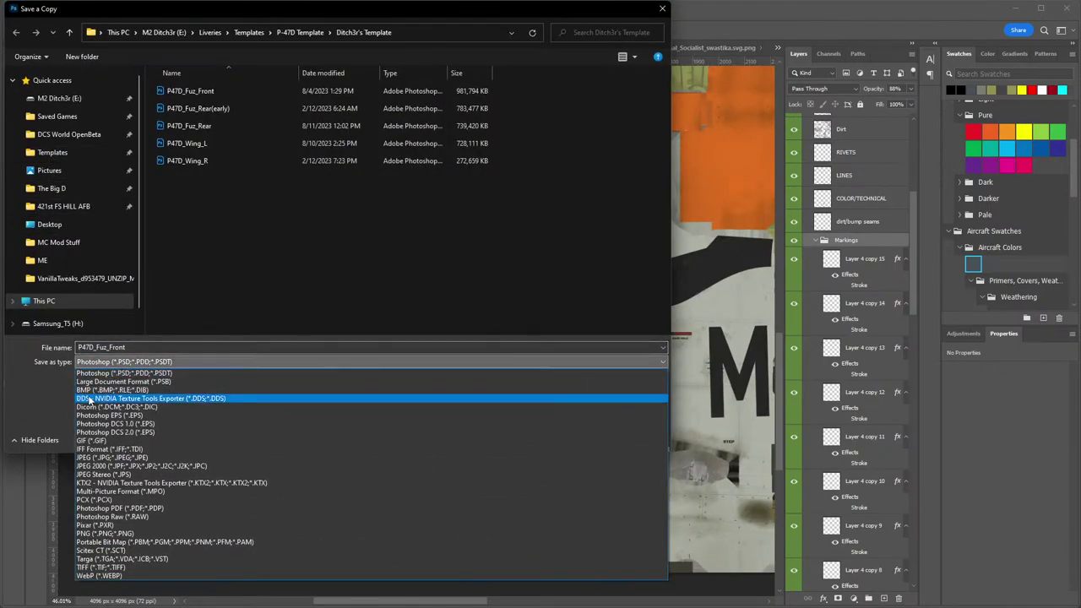
pyautogui.click(80, 201)
pyautogui.click(52, 188)
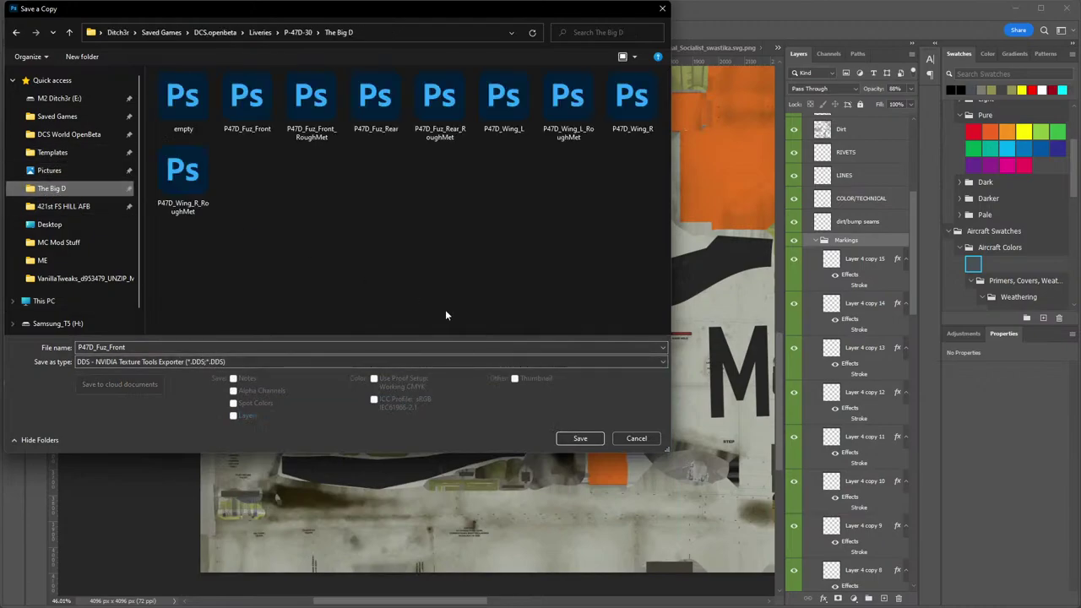
pyautogui.click(572, 439)
pyautogui.click(996, 397)
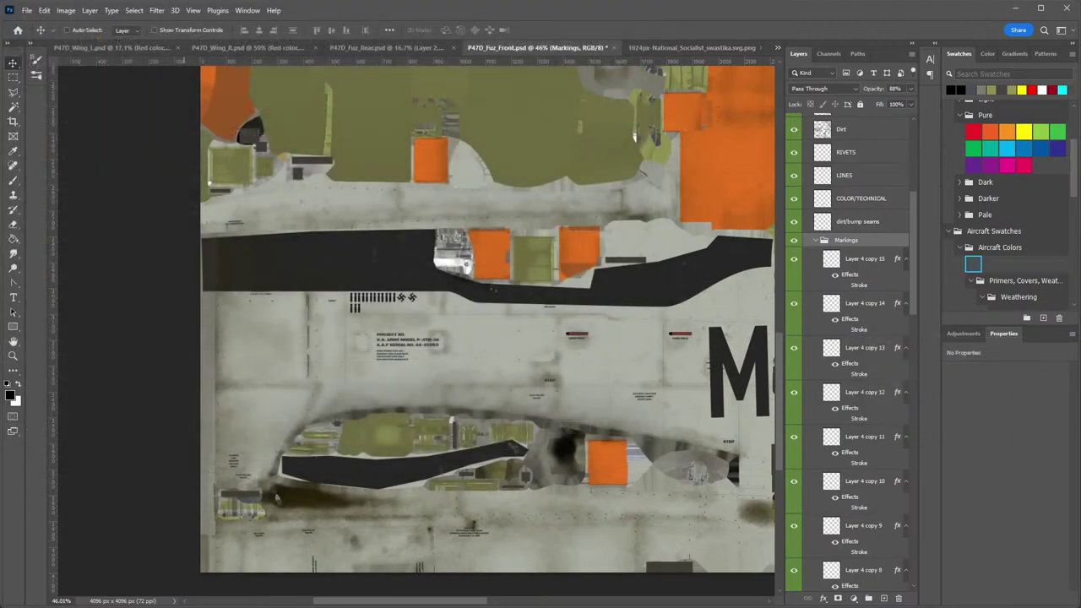
pyautogui.click(706, 525)
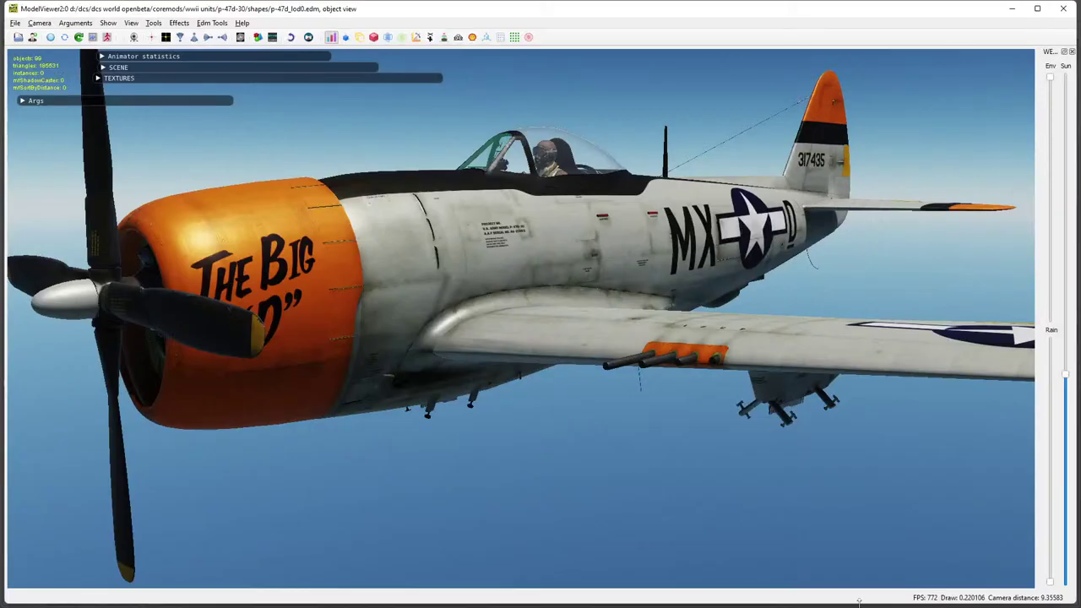
# Switch to ModelViewer, reload the aircraft's textures and inspect the mission markings on the fuselage below the cockpit.
pyautogui.moveTo(541, 338); pyautogui.dragTo(507, 279)
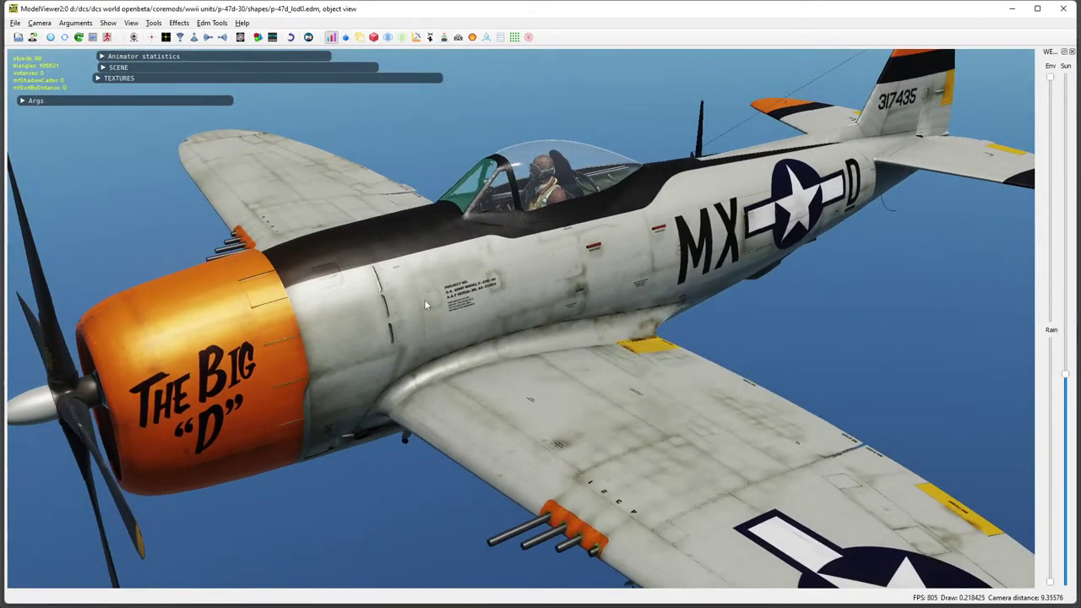
pyautogui.click(50, 37)
pyautogui.moveTo(464, 311); pyautogui.dragTo(564, 282)
pyautogui.scroll(4, 392, 249)
pyautogui.scroll(-3, 578, 238)
pyautogui.scroll(-2, 612, 279)
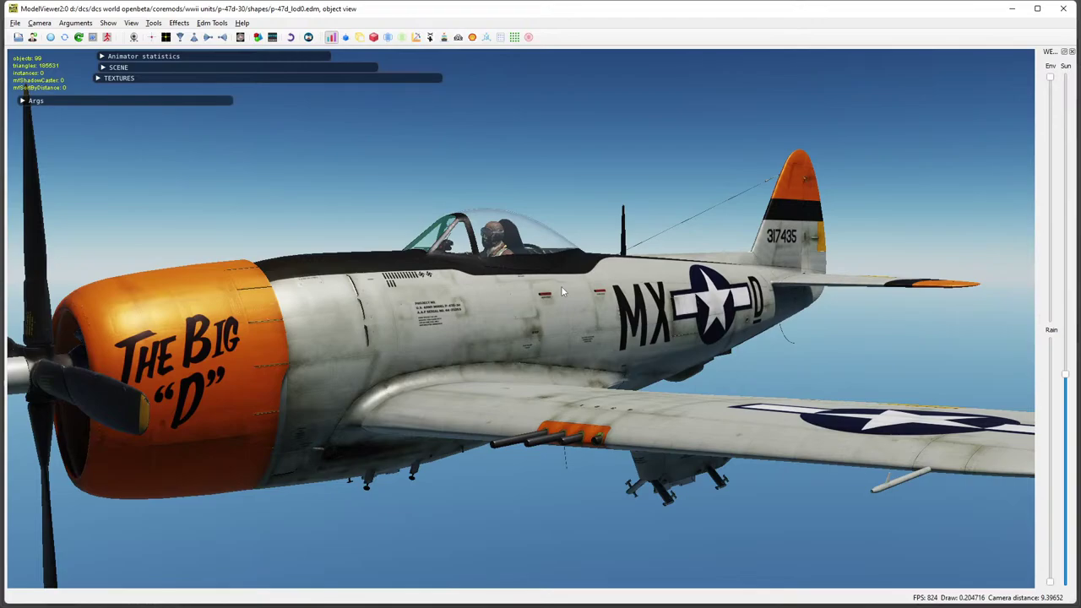
pyautogui.moveTo(561, 286); pyautogui.dragTo(566, 338)
pyautogui.scroll(-3, 522, 273)
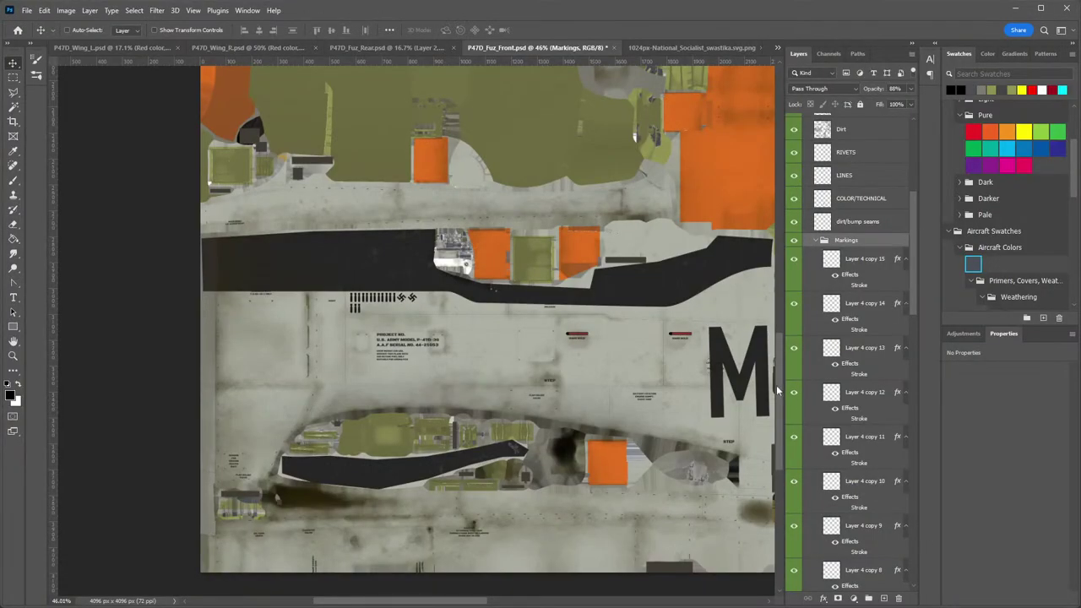
# Return to Photoshop and delete the Roughness and Metallic groups from the P47D_Fuz_Front document.
pyautogui.scroll(4, 836, 277)
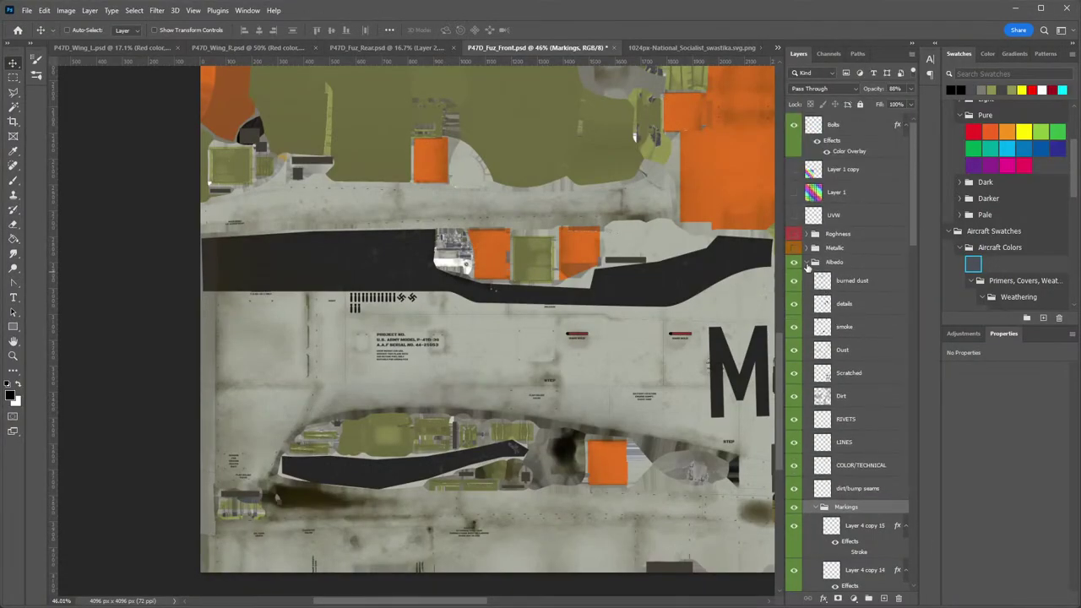
pyautogui.click(807, 264)
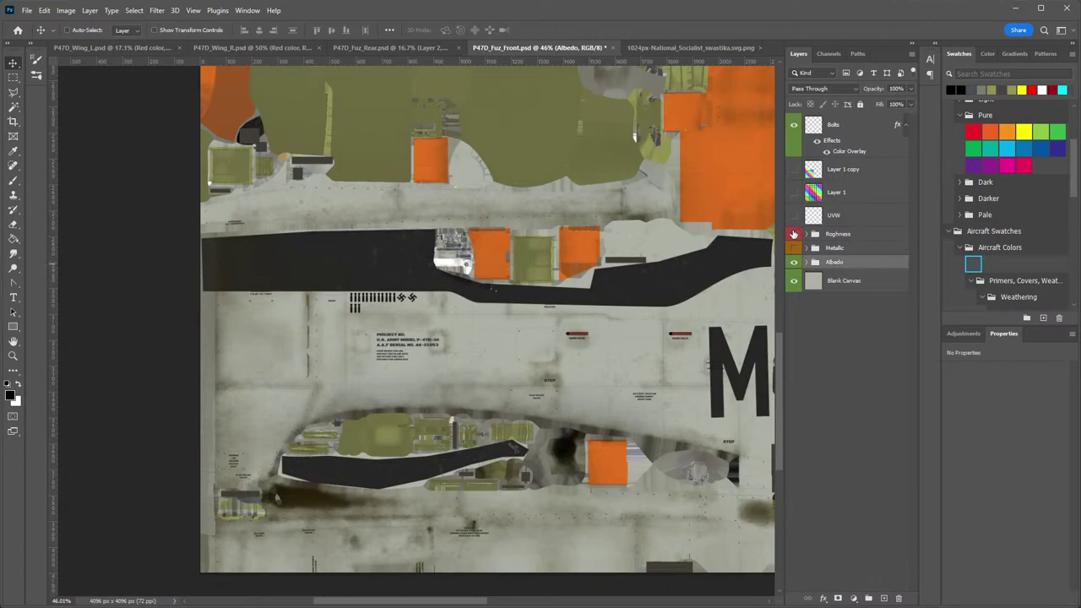
pyautogui.click(849, 236)
pyautogui.press('Delete')
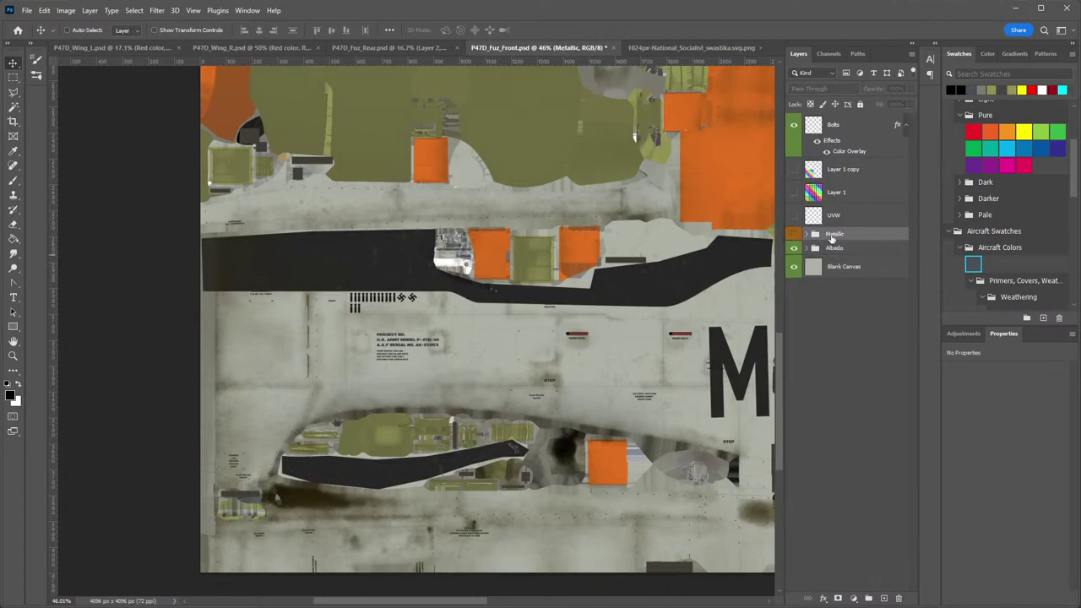
pyautogui.click(794, 234)
pyautogui.click(794, 234)
pyautogui.click(808, 234)
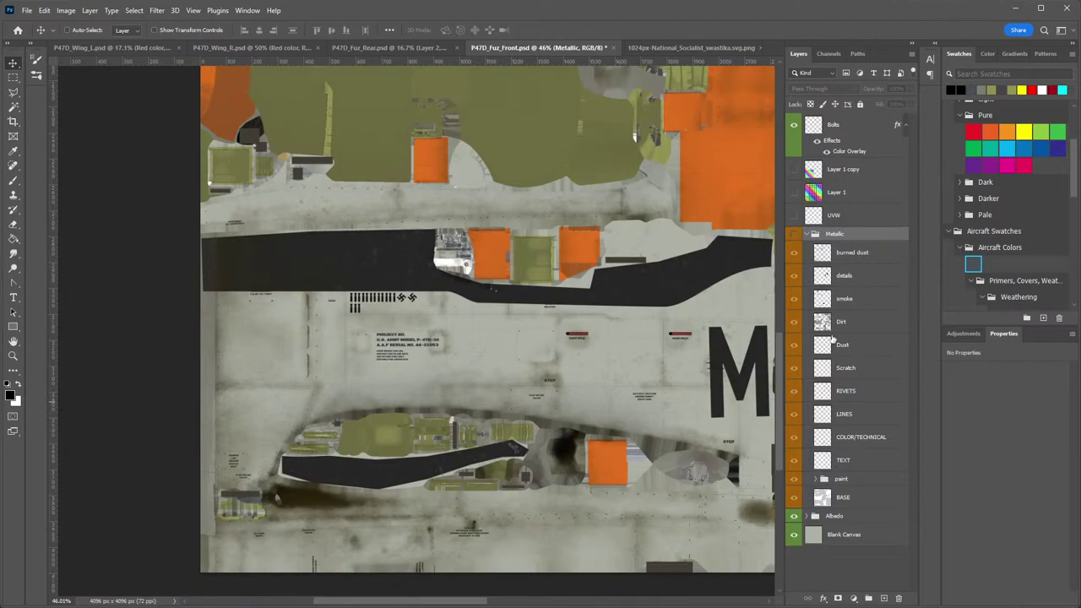
pyautogui.press('Delete')
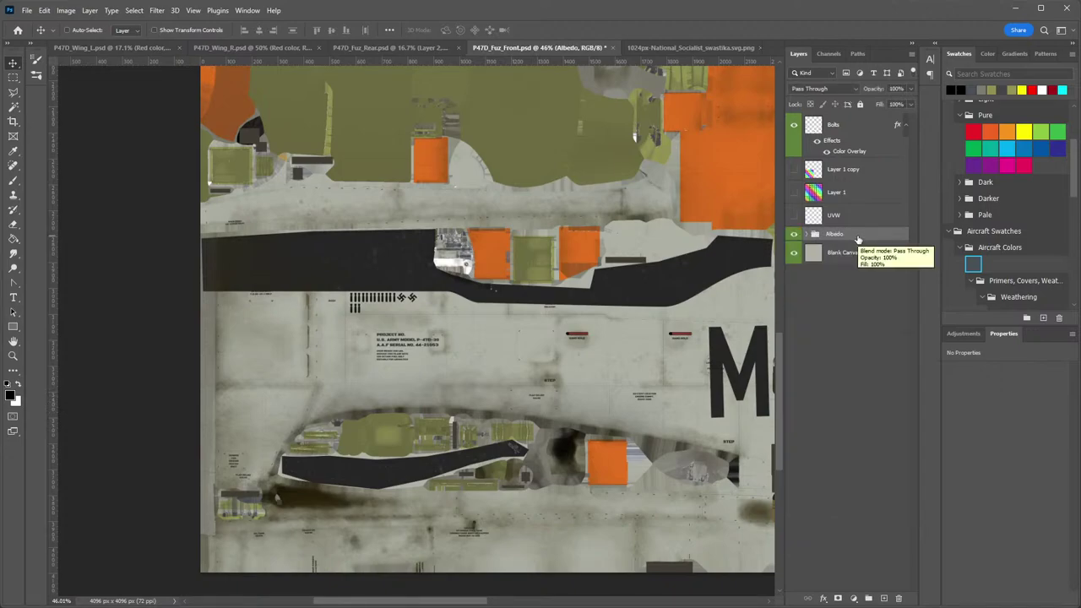
# Compare the texture with the Bolts layer shown and hidden.
pyautogui.click(793, 126)
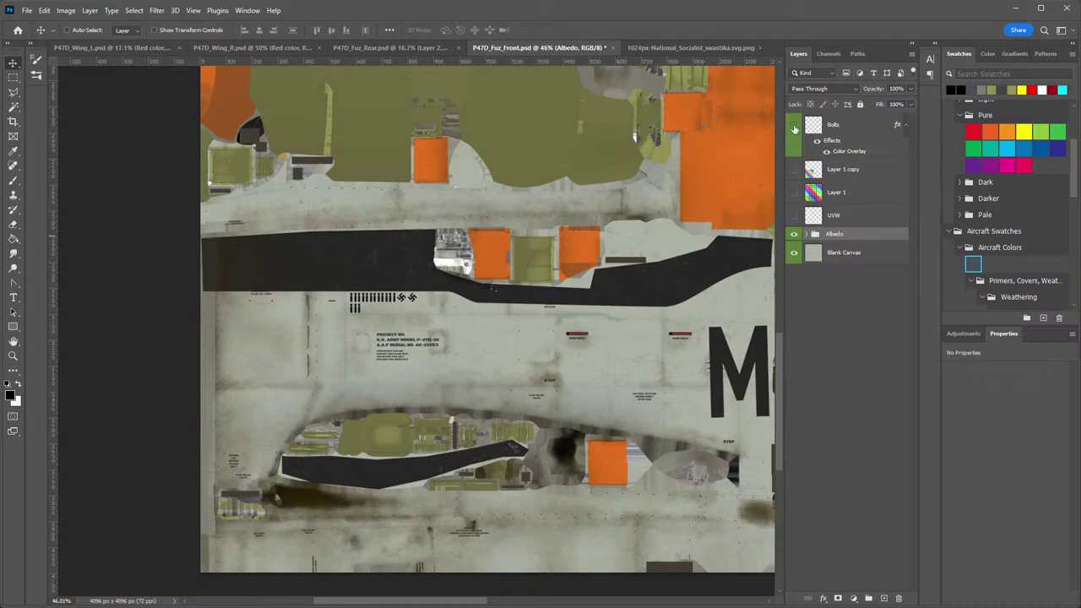
pyautogui.click(794, 126)
pyautogui.click(794, 126)
pyautogui.click(794, 126)
pyautogui.click(794, 126)
pyautogui.click(794, 126)
# Move the Bolts layer into the Albedo group, between Dirt and RIVETS, and check its effect on the texture.
pyautogui.click(808, 235)
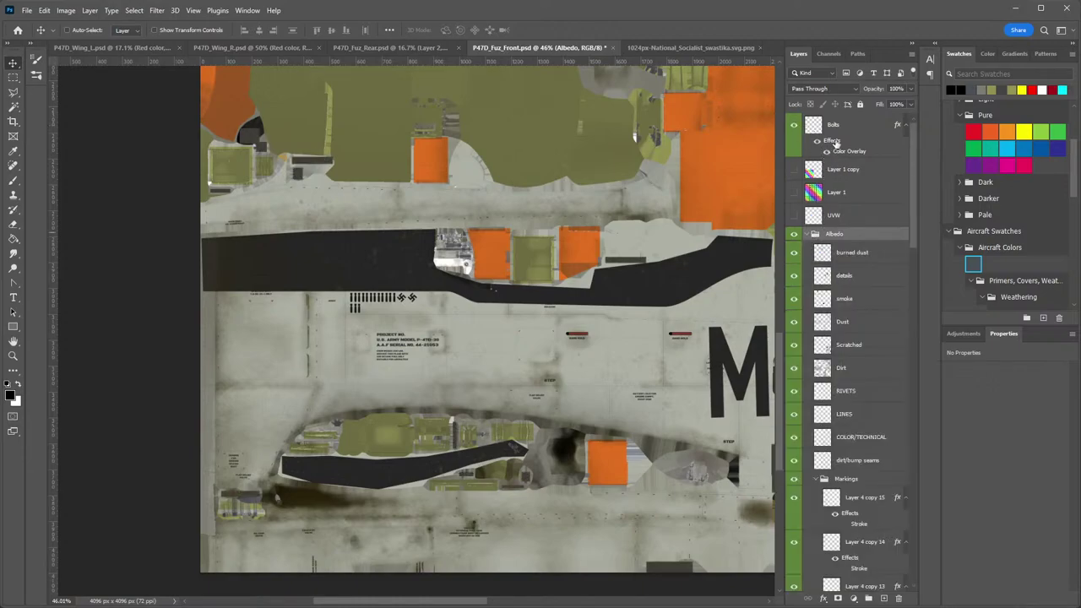
pyautogui.moveTo(840, 369); pyautogui.dragTo(857, 388)
pyautogui.scroll(-5, 469, 380)
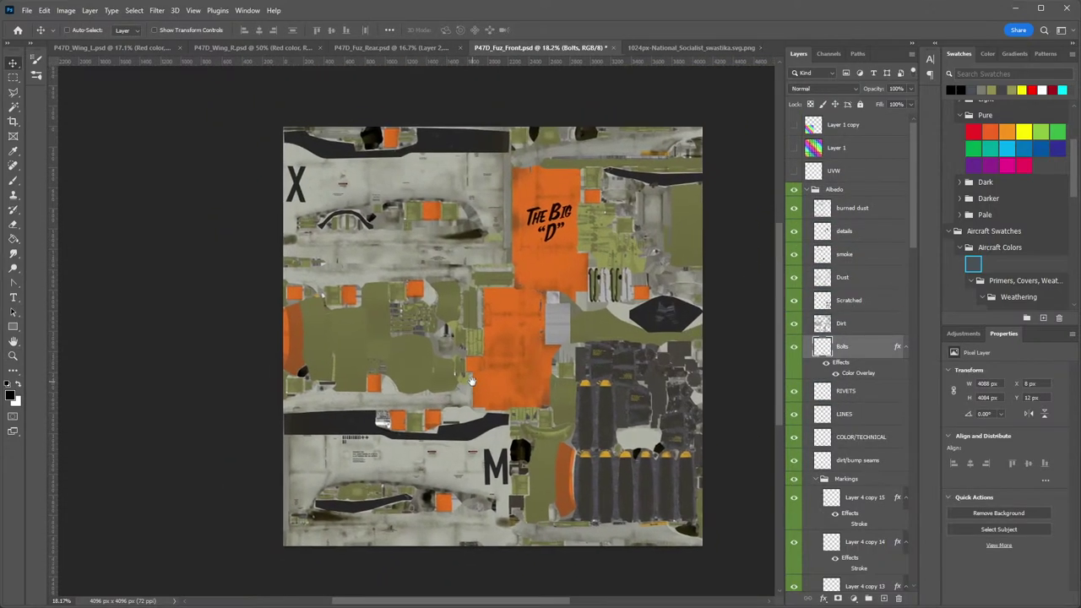
pyautogui.click(794, 348)
pyautogui.click(794, 348)
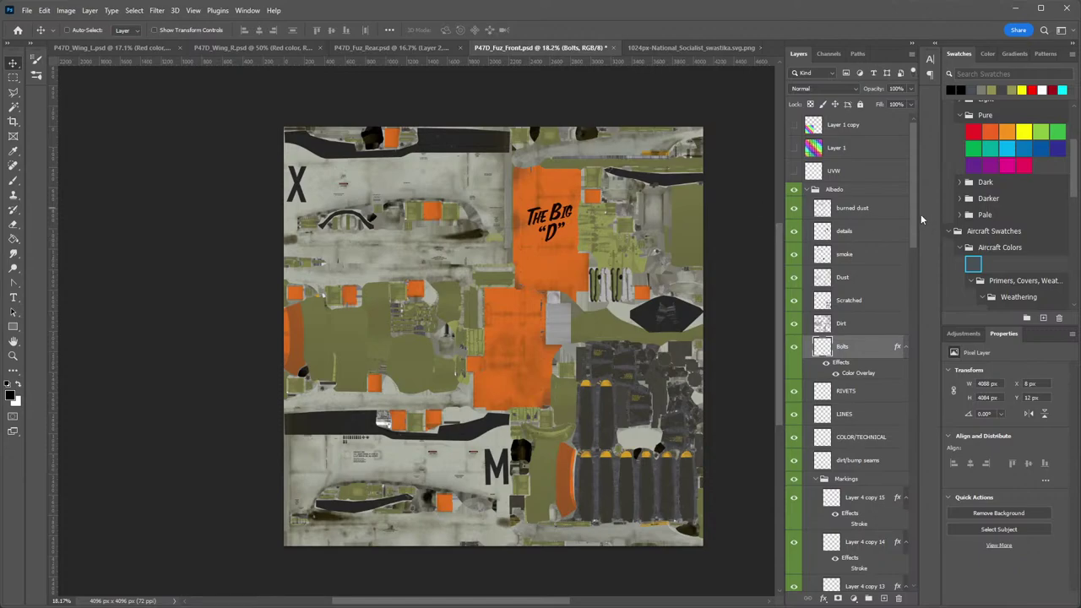
# Create two new groups above the collapsed Albedo group and name them R and B, with R on top.
pyautogui.click(824, 189)
pyautogui.click(815, 189)
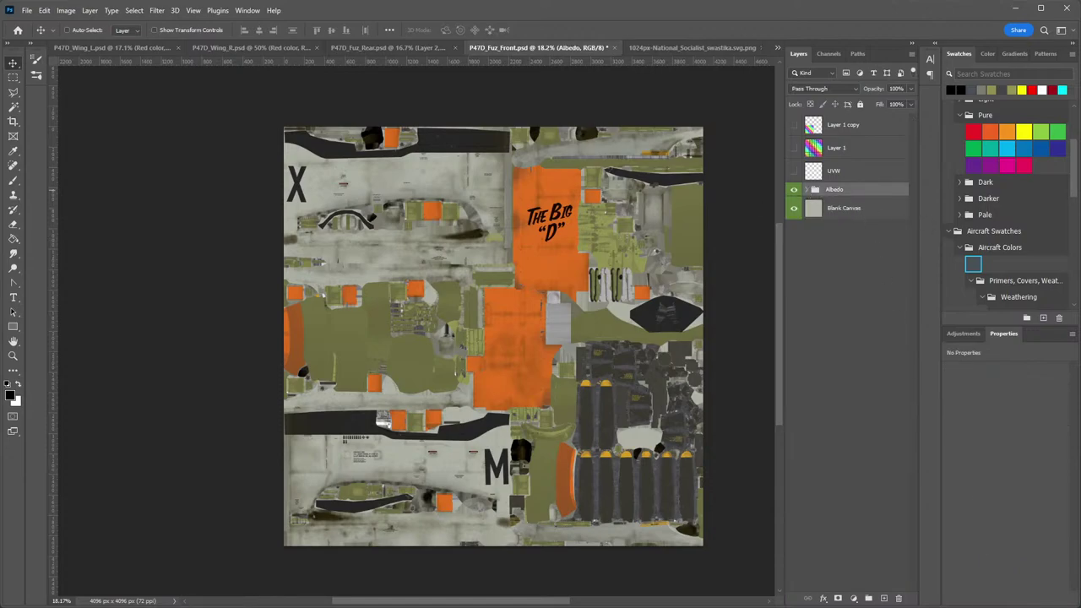
pyautogui.click(869, 598)
pyautogui.click(869, 598)
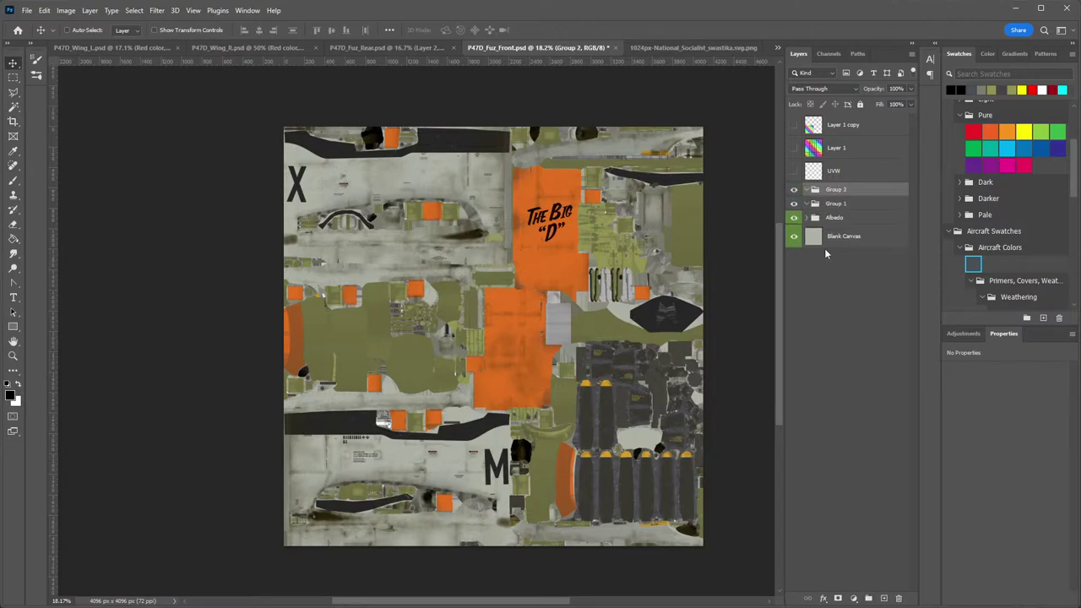
pyautogui.doubleClick(835, 190)
pyautogui.write('R')
pyautogui.press('Return')
pyautogui.doubleClick(834, 204)
pyautogui.write('B')
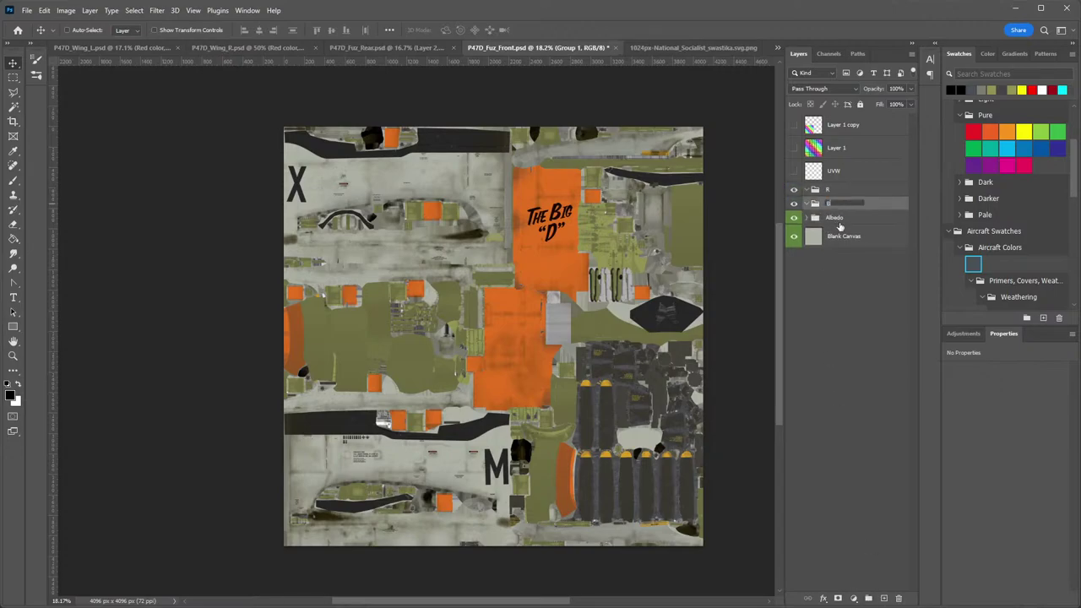
pyautogui.click(847, 291)
# Duplicate the Albedo group between R and B as G, and hide the original Albedo group and the Blank Canvas layer.
pyautogui.rightClick(849, 220)
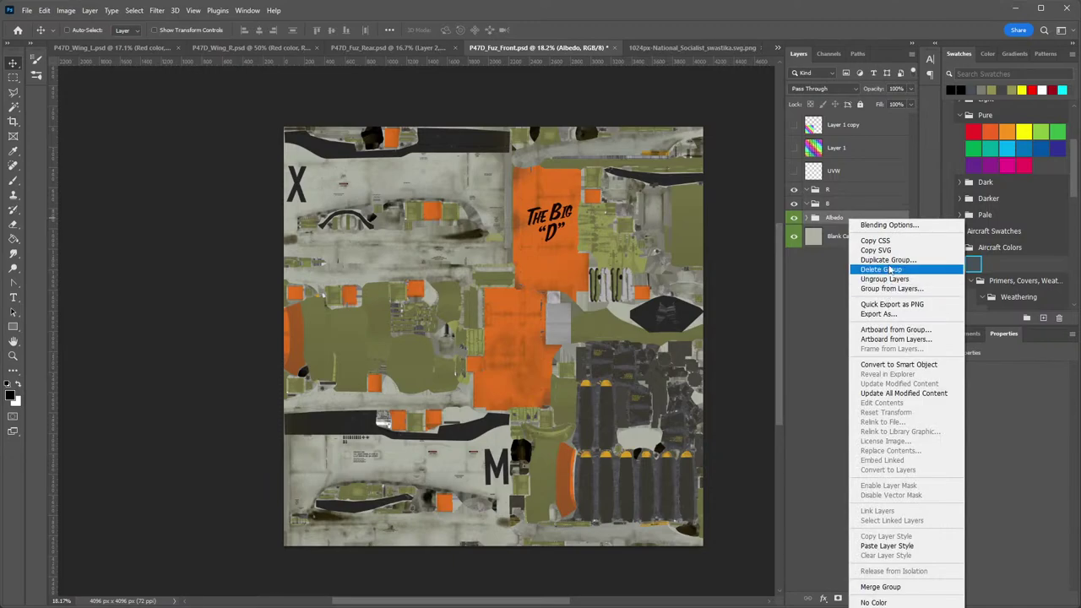
pyautogui.click(889, 260)
pyautogui.press('Return')
pyautogui.moveTo(858, 223); pyautogui.dragTo(855, 204)
pyautogui.doubleClick(829, 204)
pyautogui.write('G')
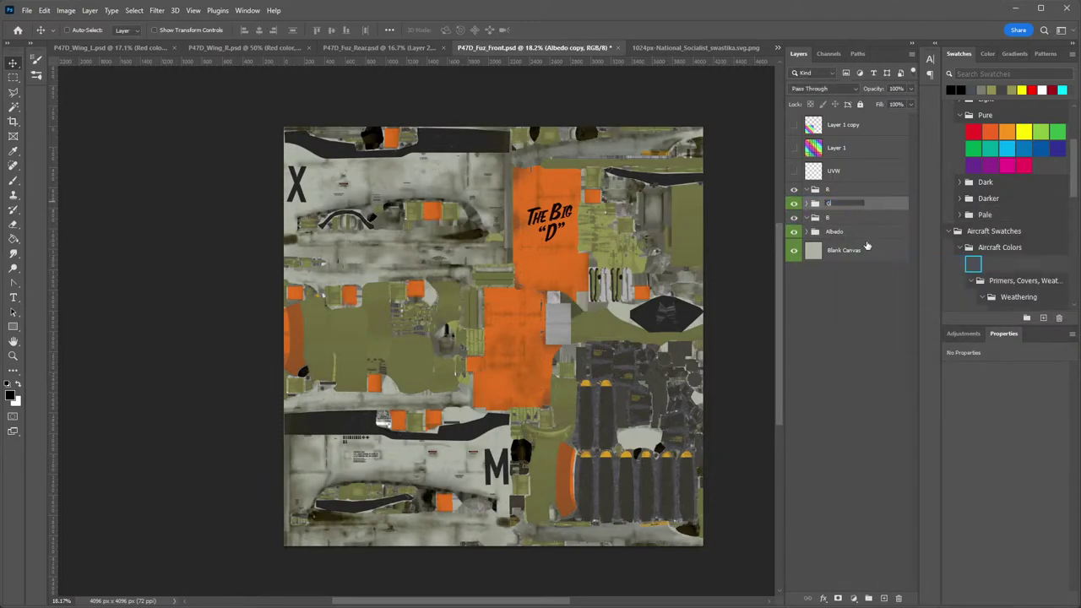
pyautogui.click(840, 268)
pyautogui.click(794, 233)
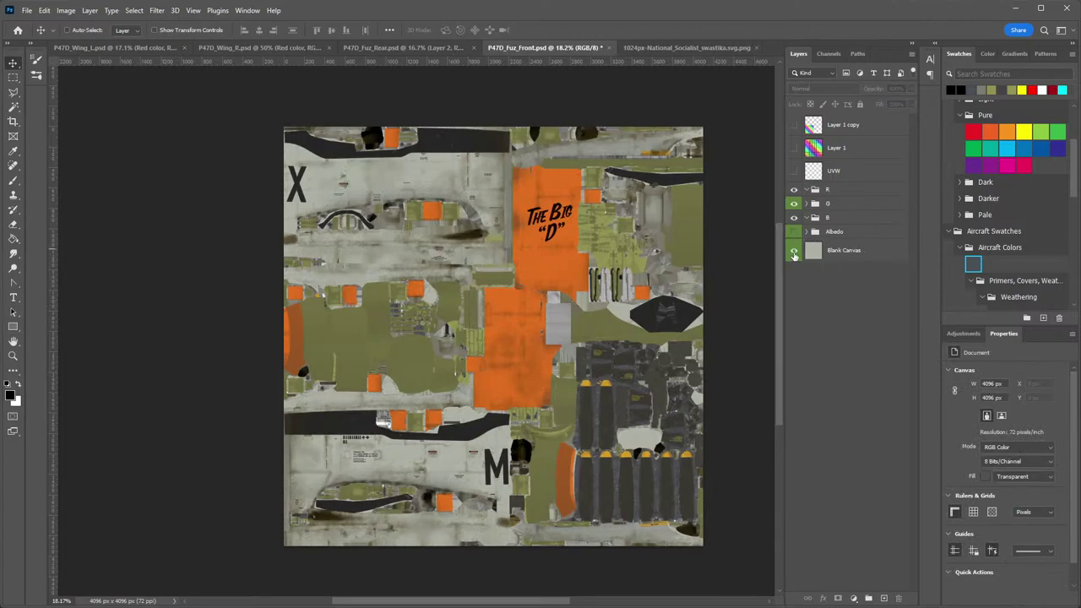
pyautogui.click(794, 252)
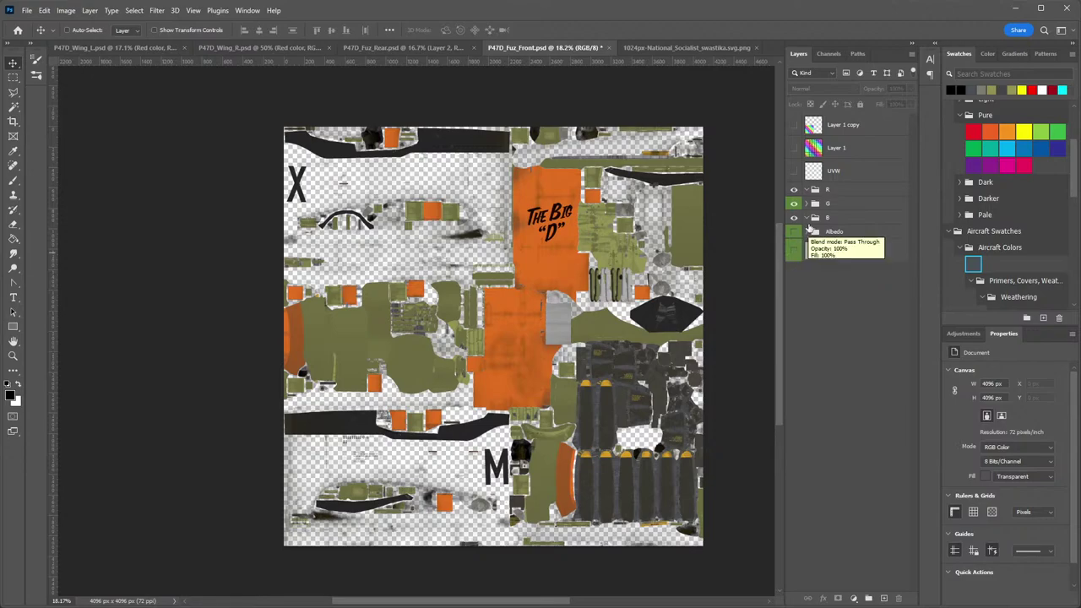
# Add a new layer inside the B group and fill it with black.
pyautogui.click(854, 218)
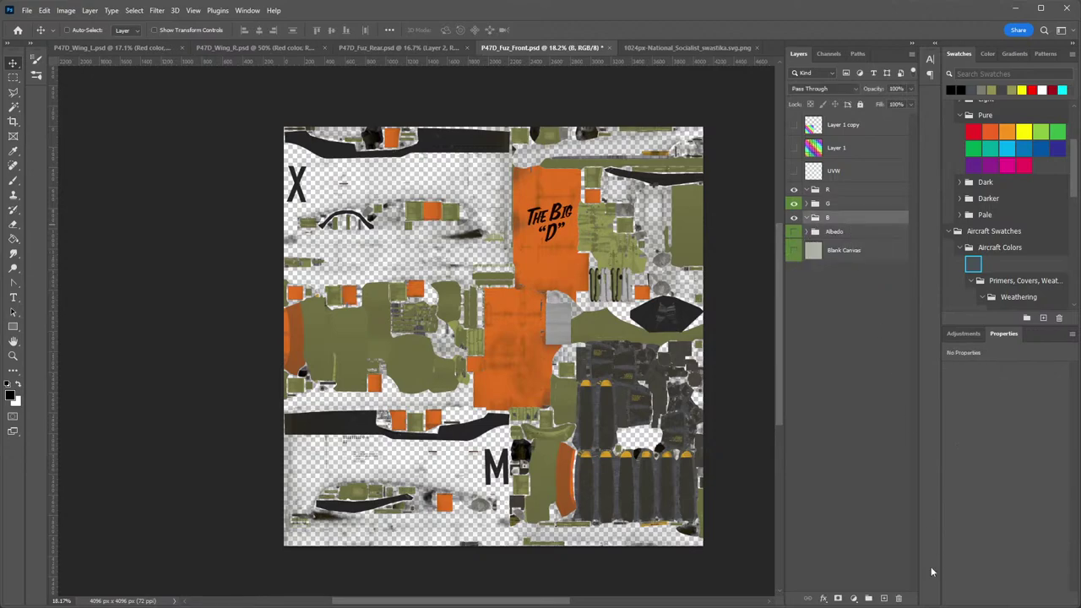
pyautogui.click(884, 599)
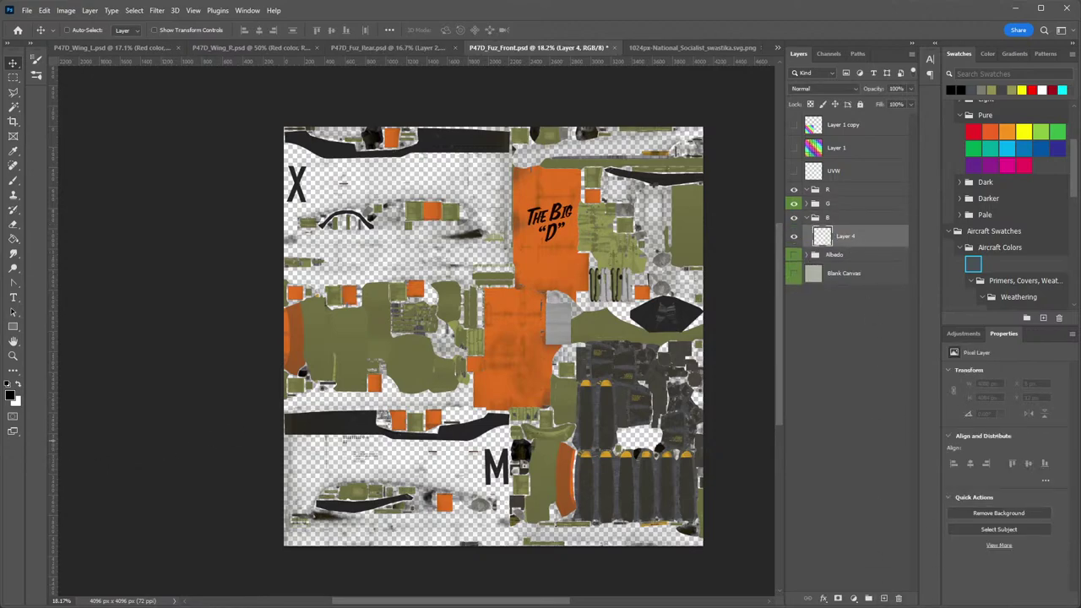
pyautogui.click(18, 383)
pyautogui.press('g')
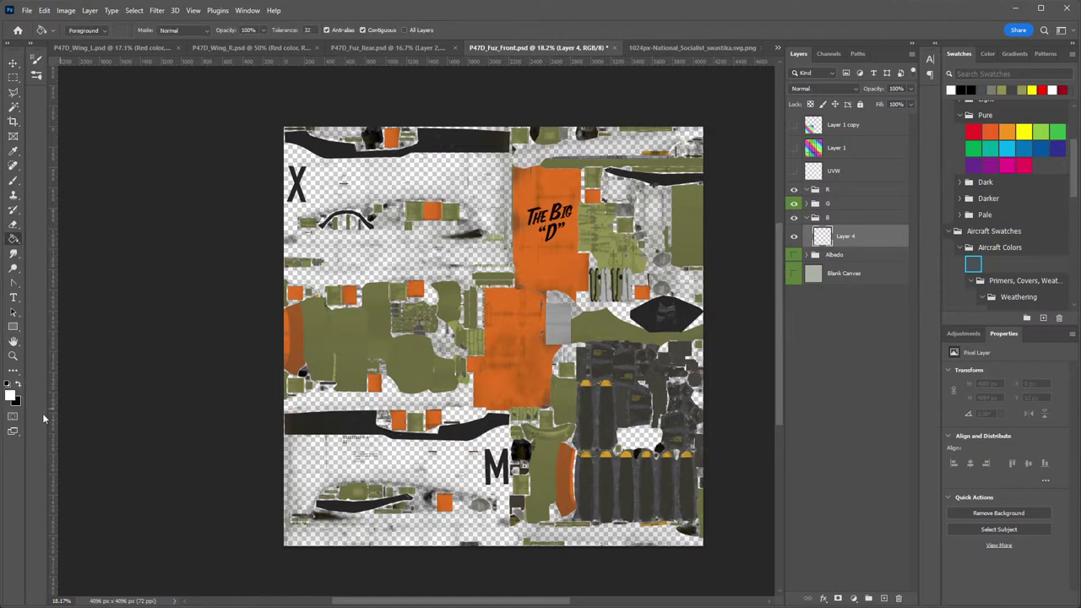
pyautogui.click(19, 384)
pyautogui.click(426, 410)
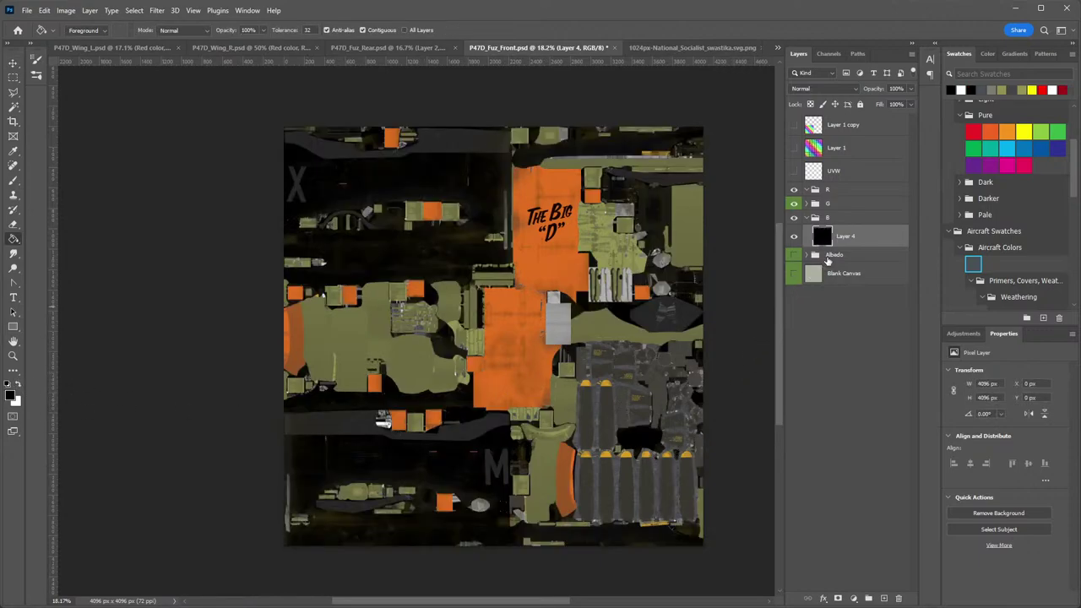
# Move the Blank Canvas layer into the G group, placing it at the bottom below BASE.
pyautogui.click(813, 218)
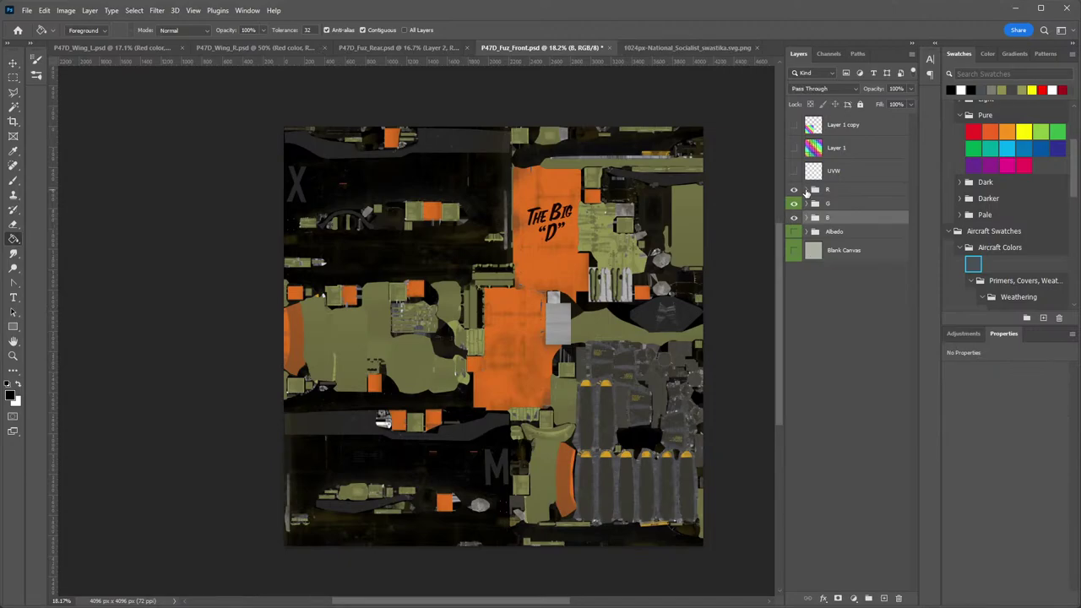
pyautogui.moveTo(840, 251); pyautogui.dragTo(836, 205)
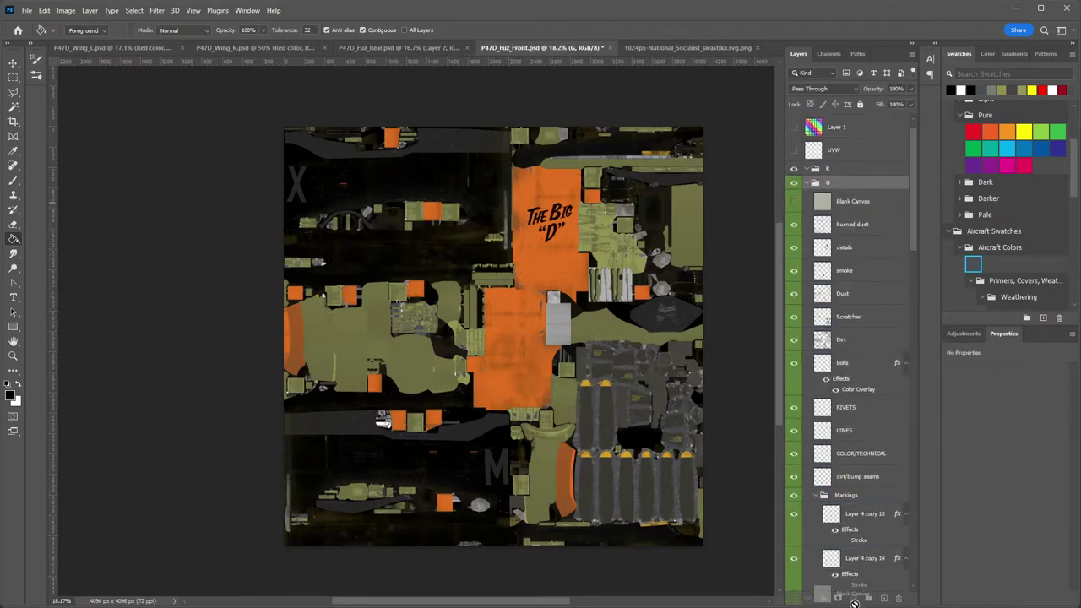
pyautogui.moveTo(855, 603); pyautogui.dragTo(853, 565)
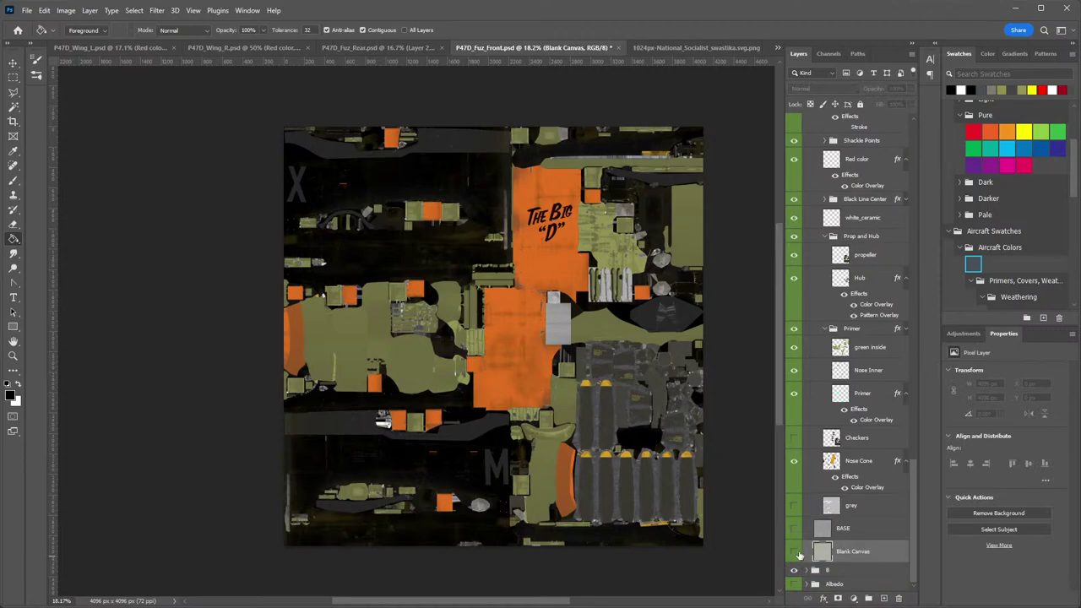
# Show the Blank Canvas layer in the G group and collapse the group.
pyautogui.click(795, 554)
pyautogui.moveTo(914, 531); pyautogui.dragTo(923, 215)
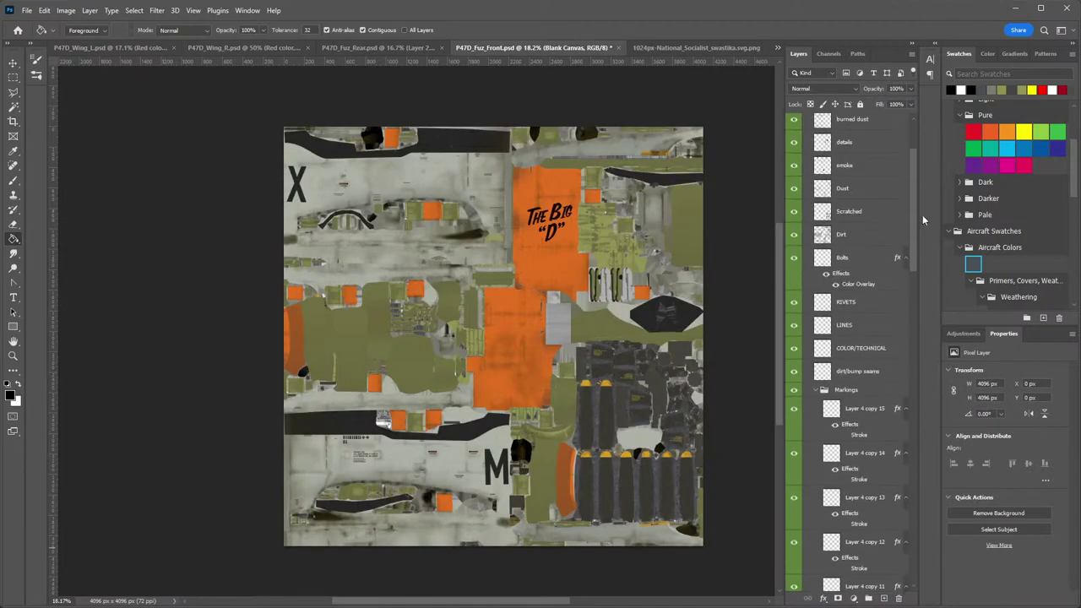
pyautogui.scroll(2, 810, 203)
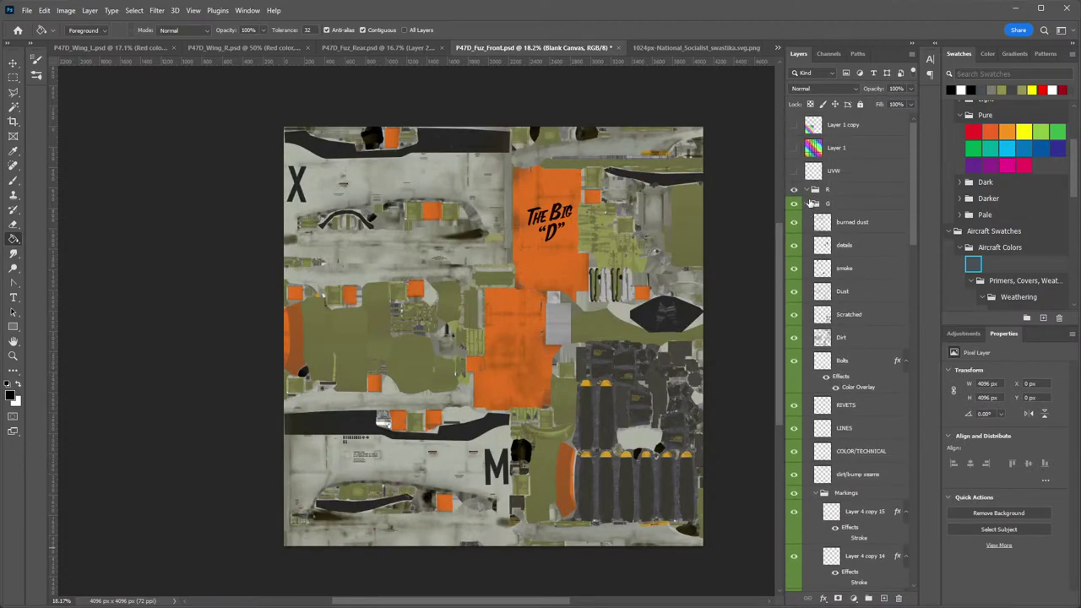
pyautogui.click(810, 203)
# Add a new layer, fill it with white, and place it inside the R group.
pyautogui.click(813, 191)
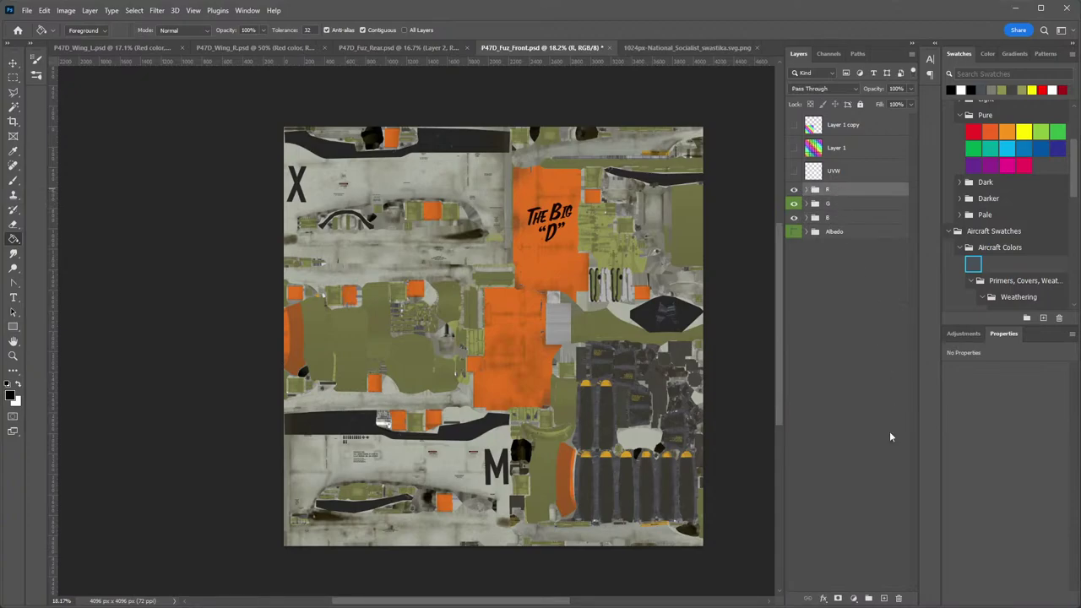
pyautogui.click(883, 598)
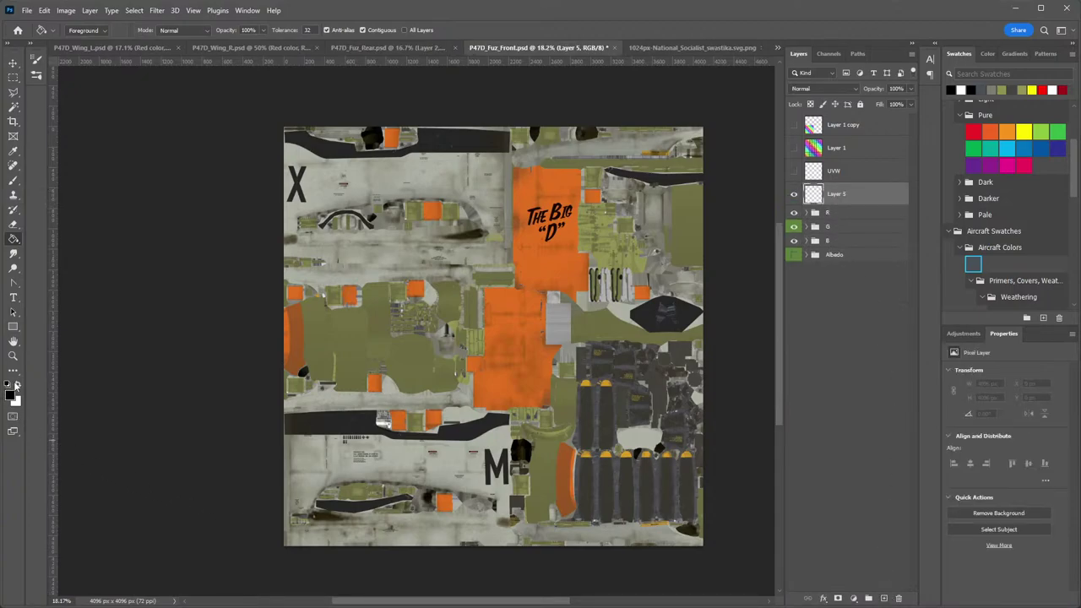
pyautogui.click(18, 385)
pyautogui.click(672, 329)
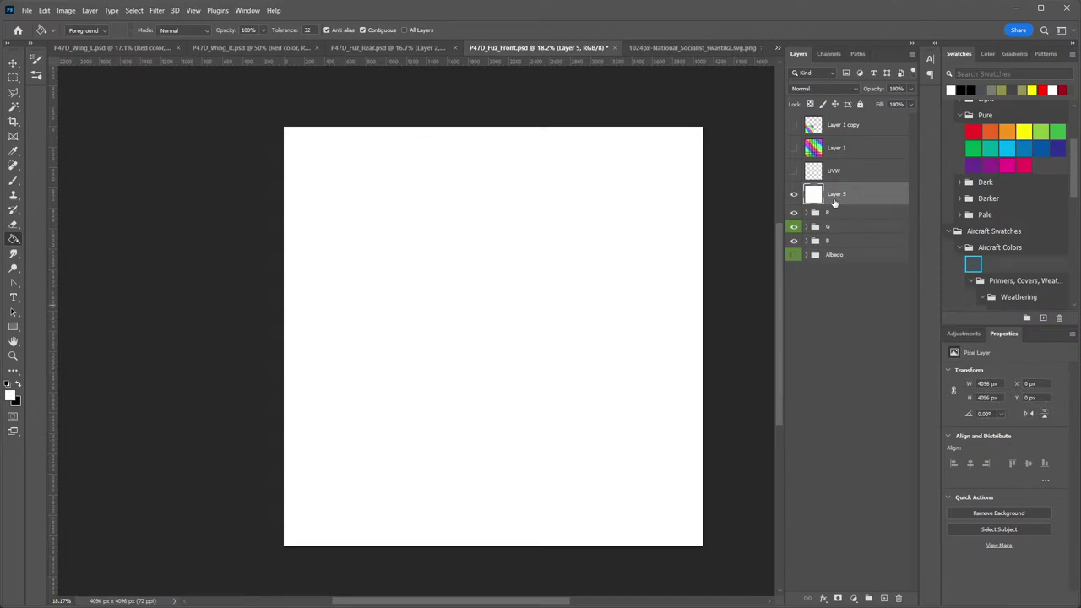
pyautogui.press('Delete')
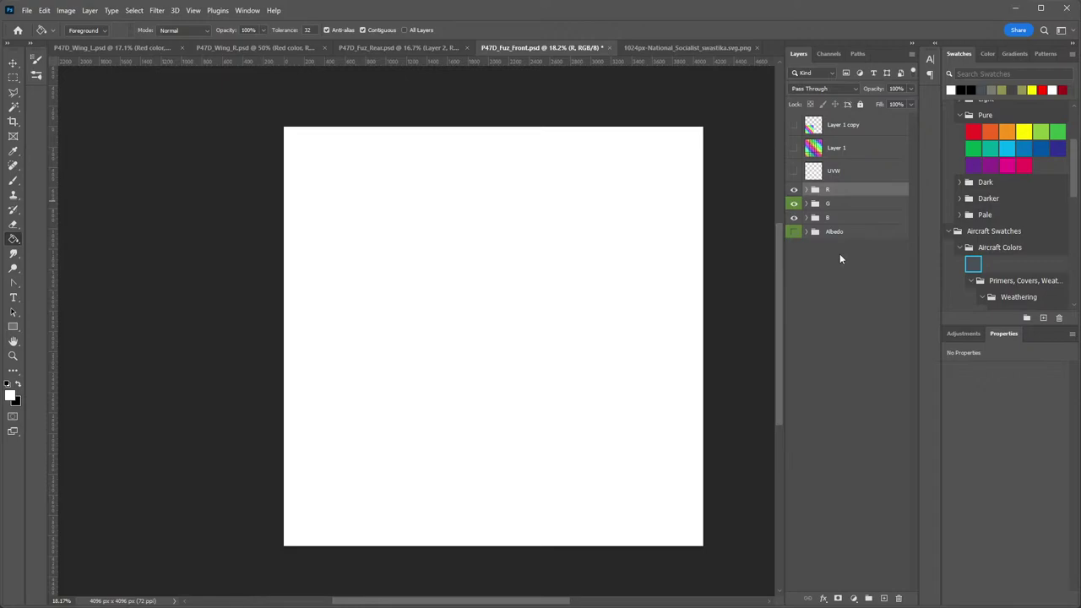
# Duplicate the RIVETS and LINES layers of the G group and move the copies into the R group.
pyautogui.click(809, 204)
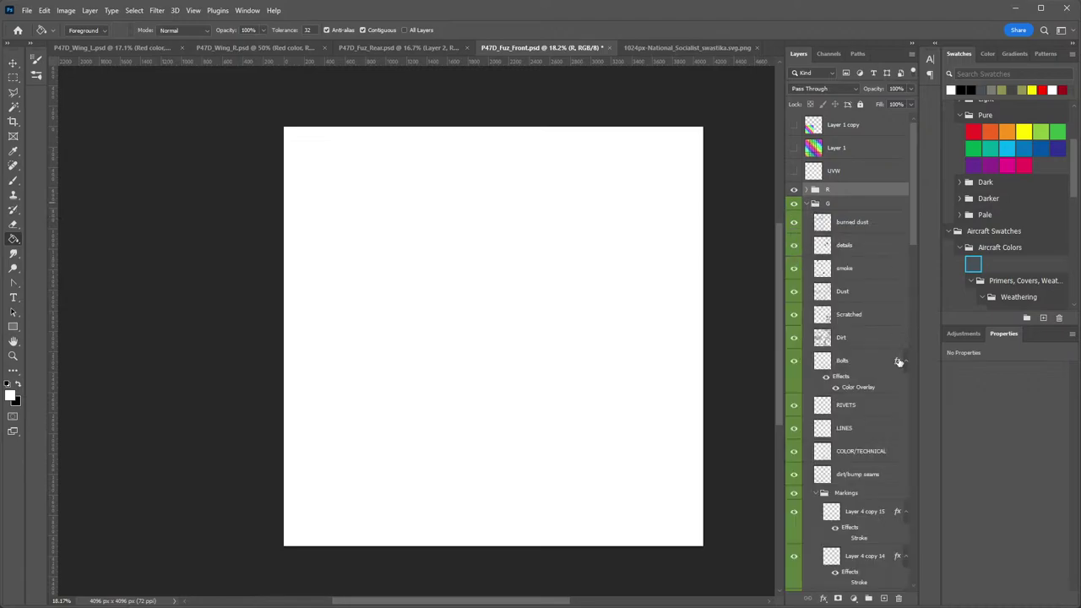
pyautogui.click(855, 432)
pyautogui.rightClick(855, 433)
pyautogui.click(850, 409)
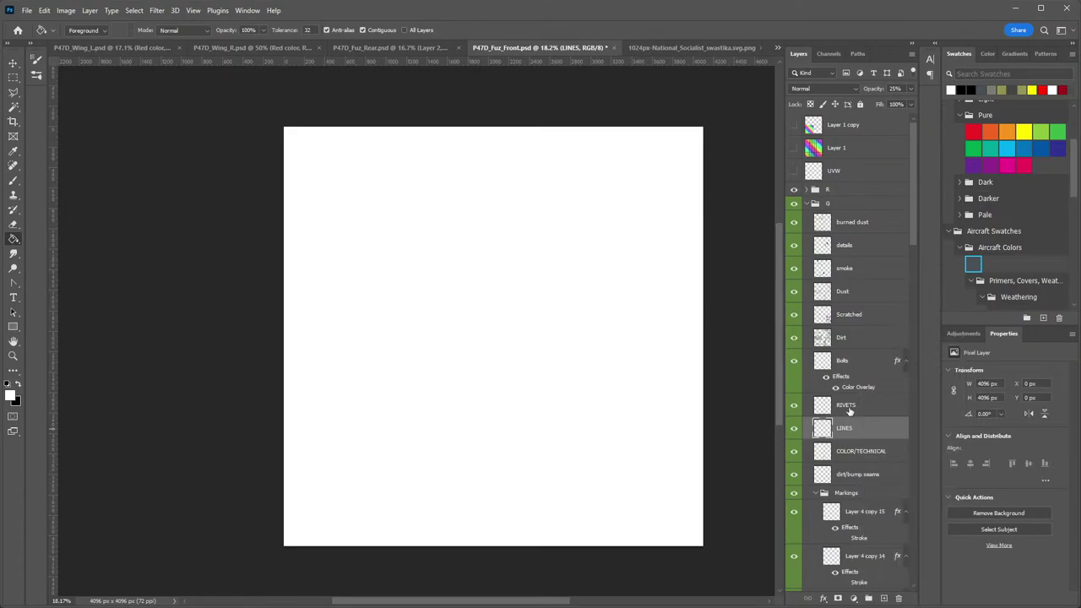
pyautogui.click(849, 409)
pyautogui.keyDown('shift'); pyautogui.click(860, 429); pyautogui.keyUp('shift')
pyautogui.rightClick(867, 413)
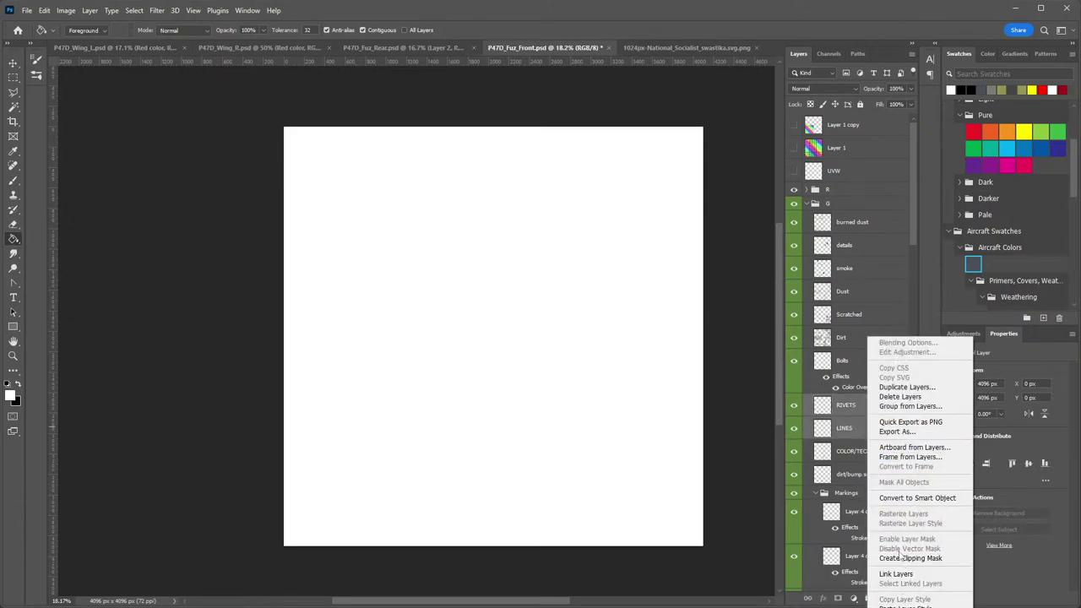
pyautogui.click(902, 387)
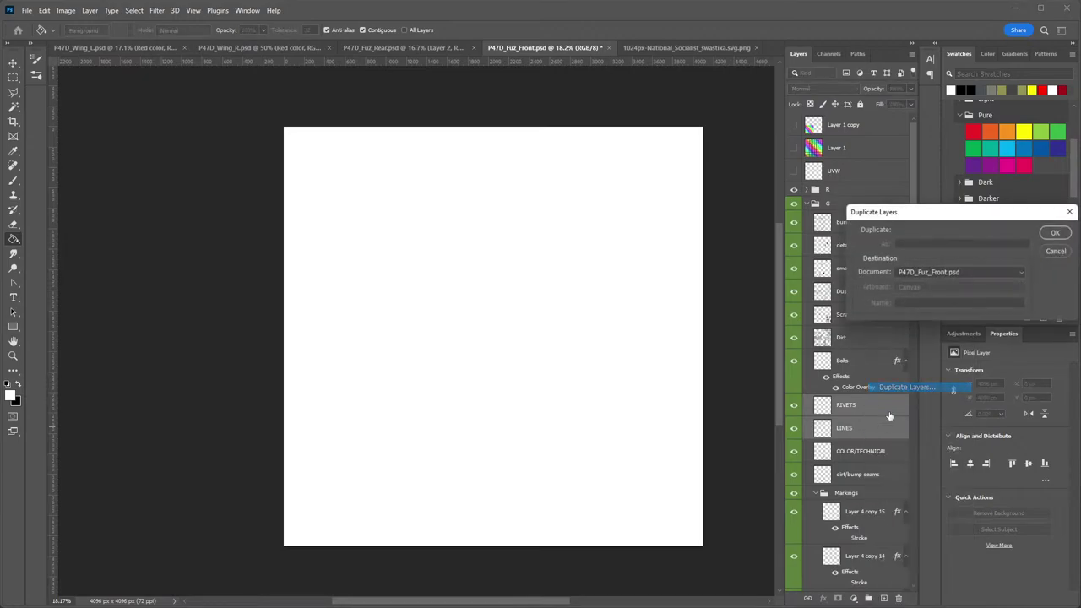
pyautogui.click(1060, 234)
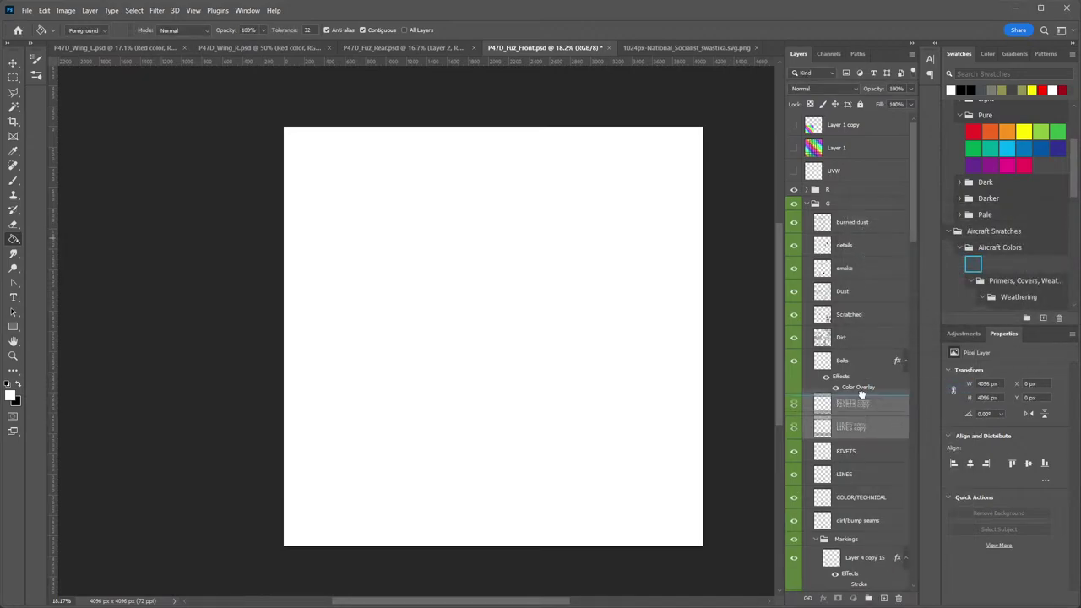
pyautogui.moveTo(854, 399); pyautogui.dragTo(833, 199)
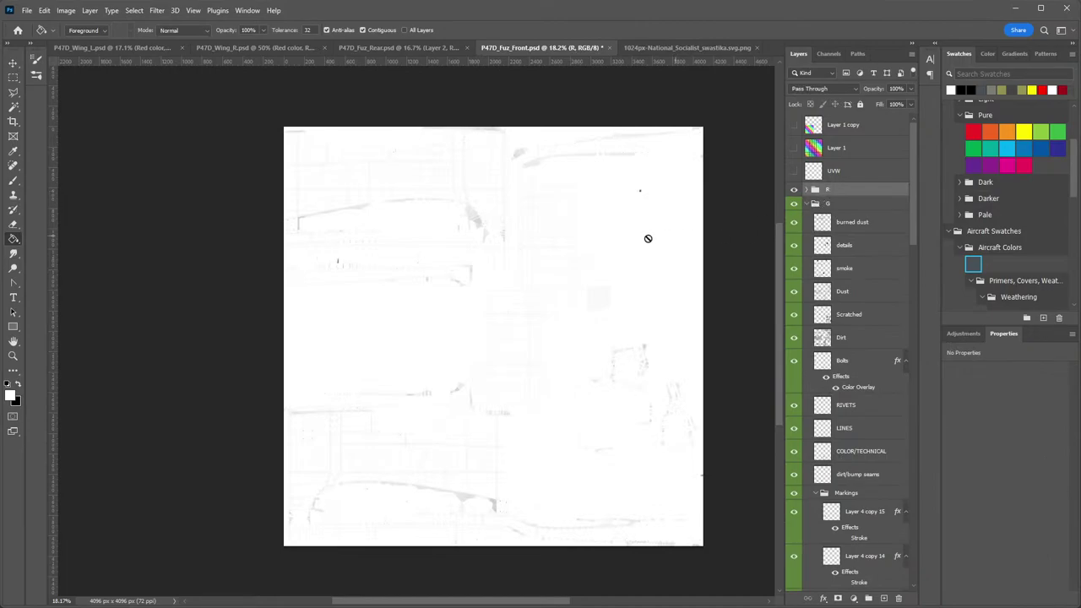
# Collapse the G group, hide the R group, and restrict the R group's blending to the R channel.
pyautogui.press('z')
pyautogui.moveTo(454, 205)
pyautogui.mouseDown()
pyautogui.moveTo(501, 188)
pyautogui.moveTo(468, 197)
pyautogui.mouseUp()
pyautogui.press('g')
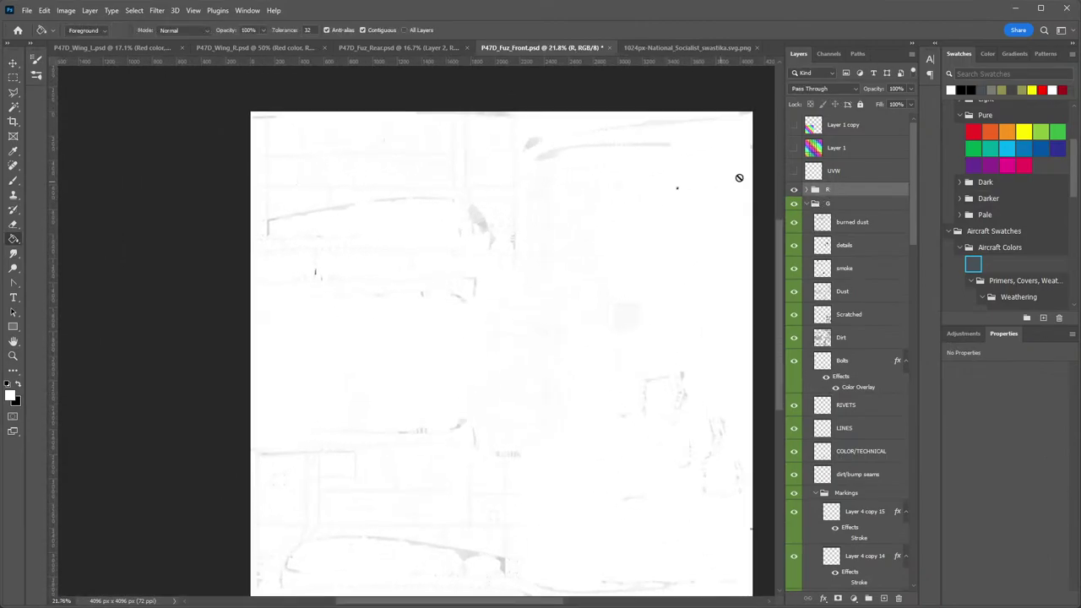
pyautogui.click(808, 203)
pyautogui.click(795, 189)
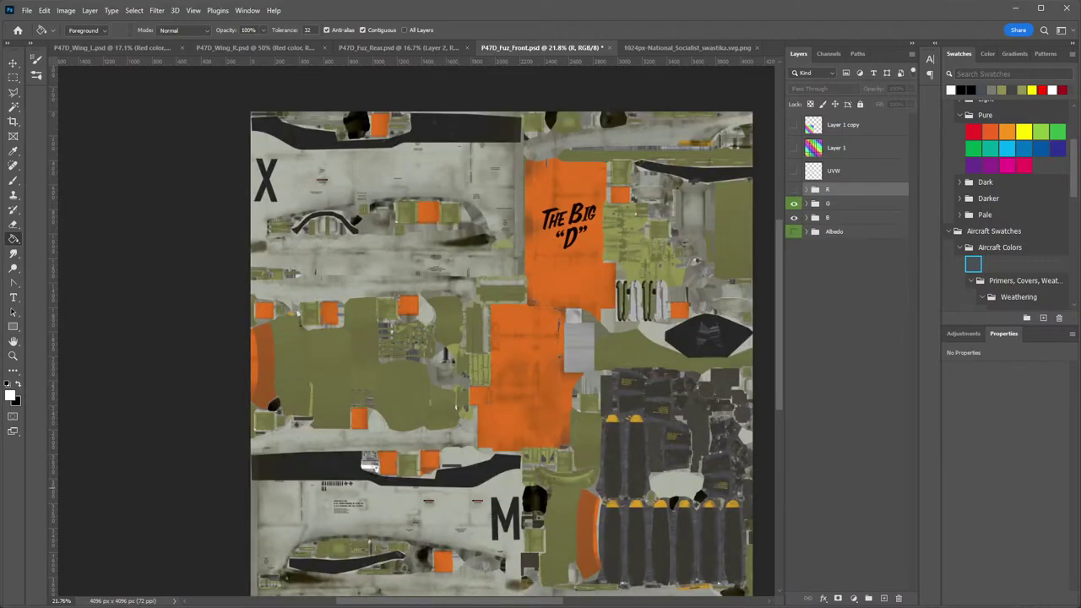
pyautogui.doubleClick(842, 193)
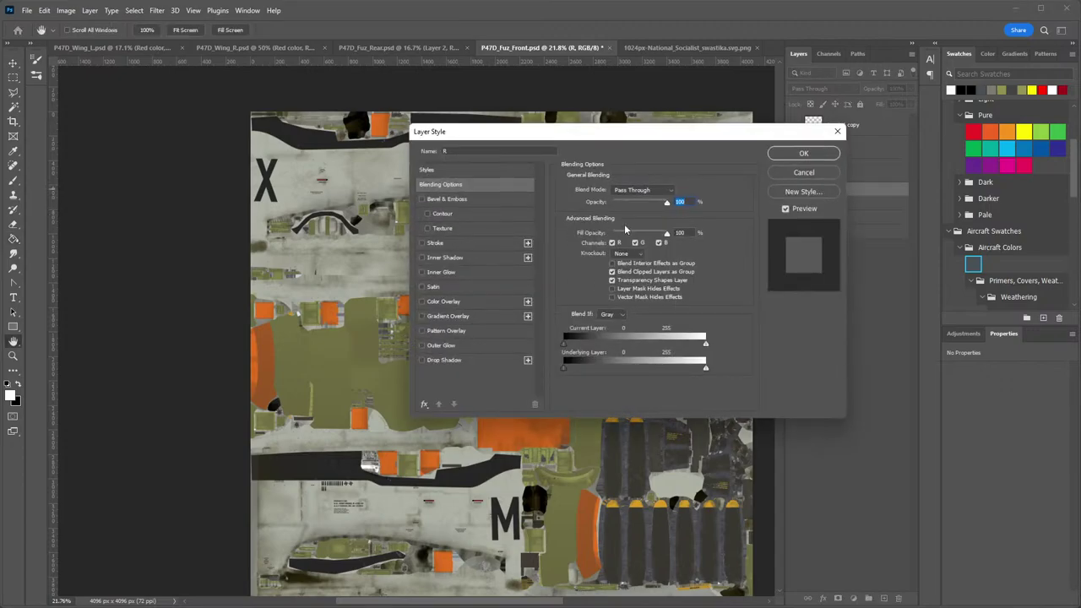
pyautogui.click(658, 244)
pyautogui.click(635, 243)
pyautogui.click(803, 153)
# Restrict the G group's blending to the G channel by switching off R and B.
pyautogui.doubleClick(850, 211)
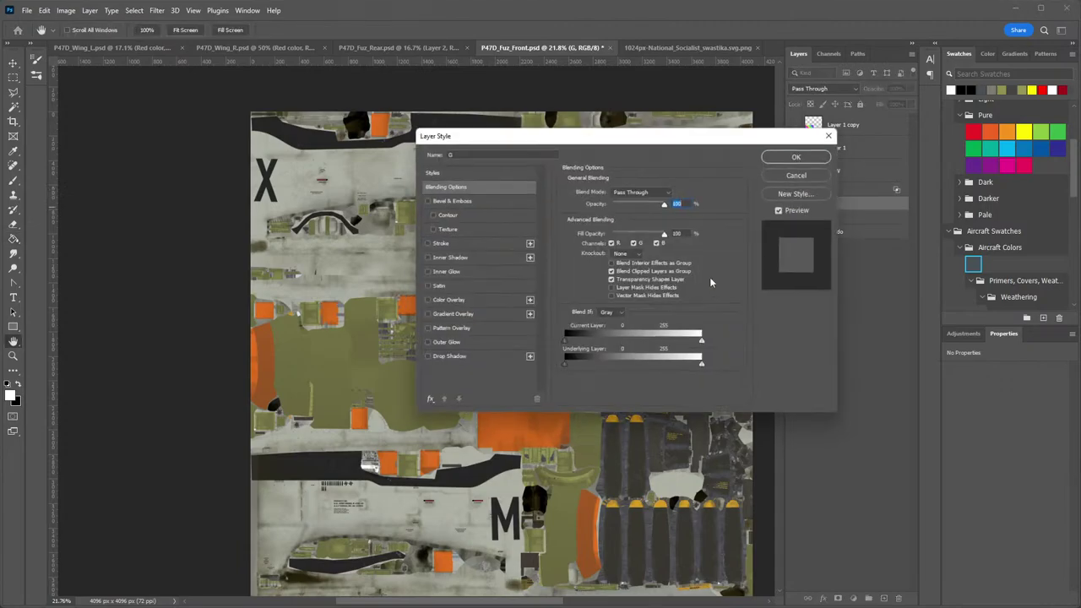
pyautogui.click(612, 244)
pyautogui.click(658, 243)
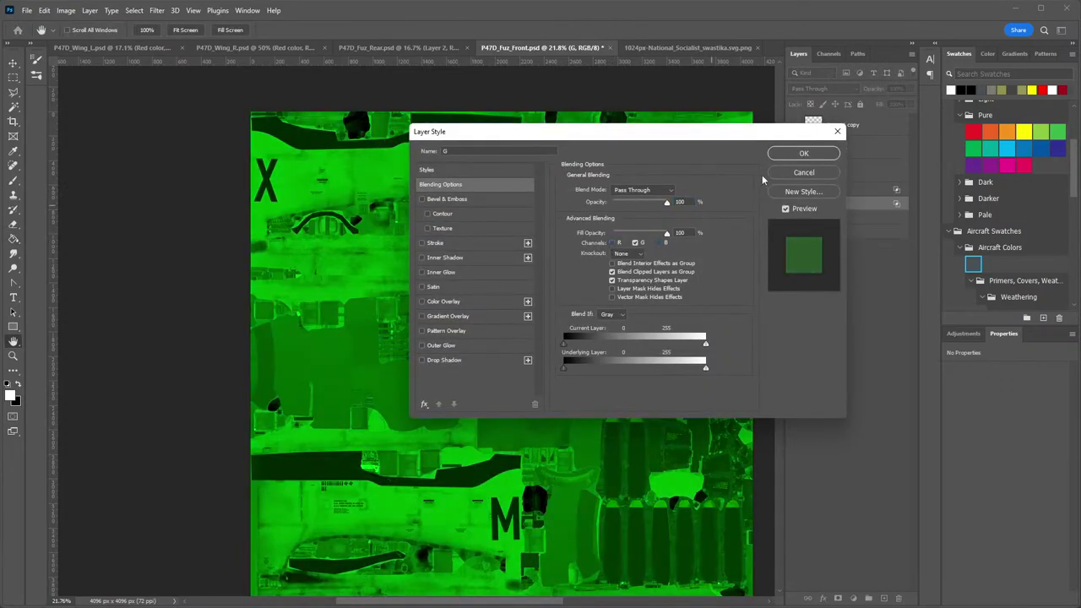
pyautogui.click(803, 153)
# Restrict the B group's blending to the B channel by switching off R and G.
pyautogui.doubleClick(854, 219)
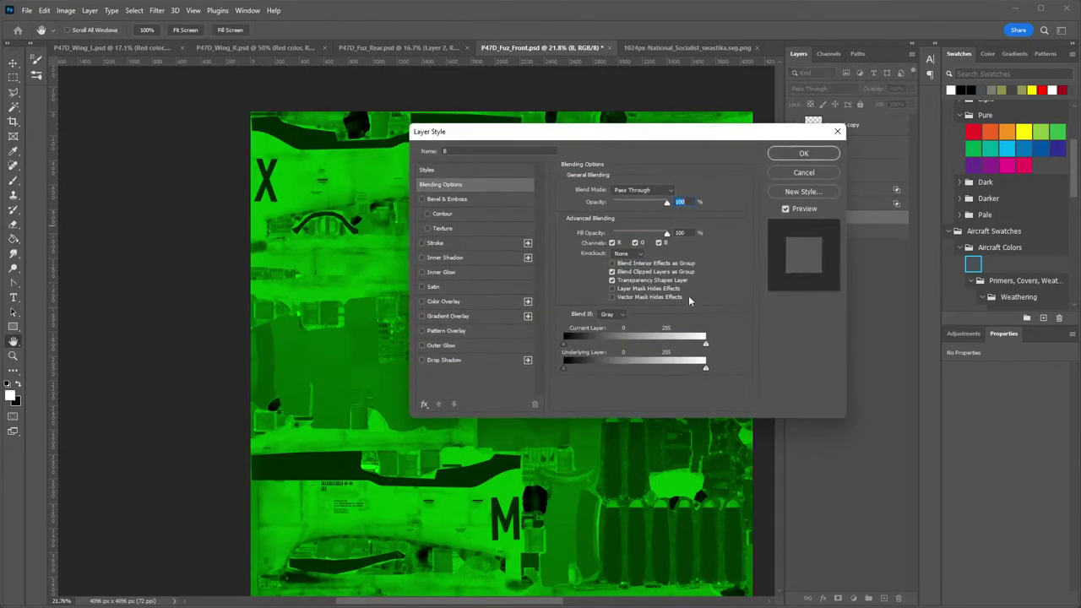
pyautogui.click(611, 243)
pyautogui.click(635, 243)
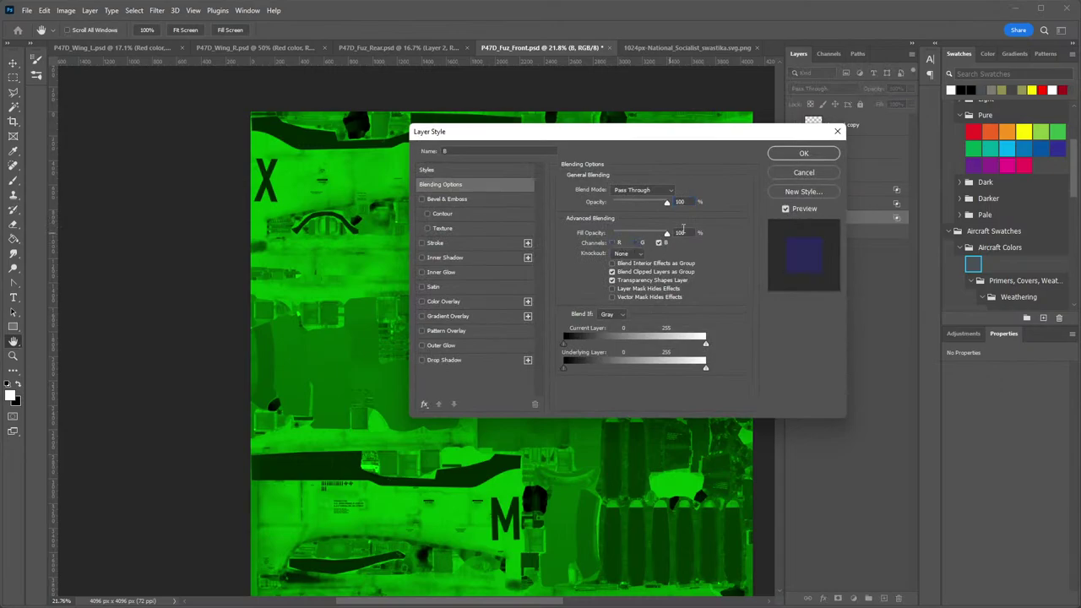
pyautogui.click(804, 153)
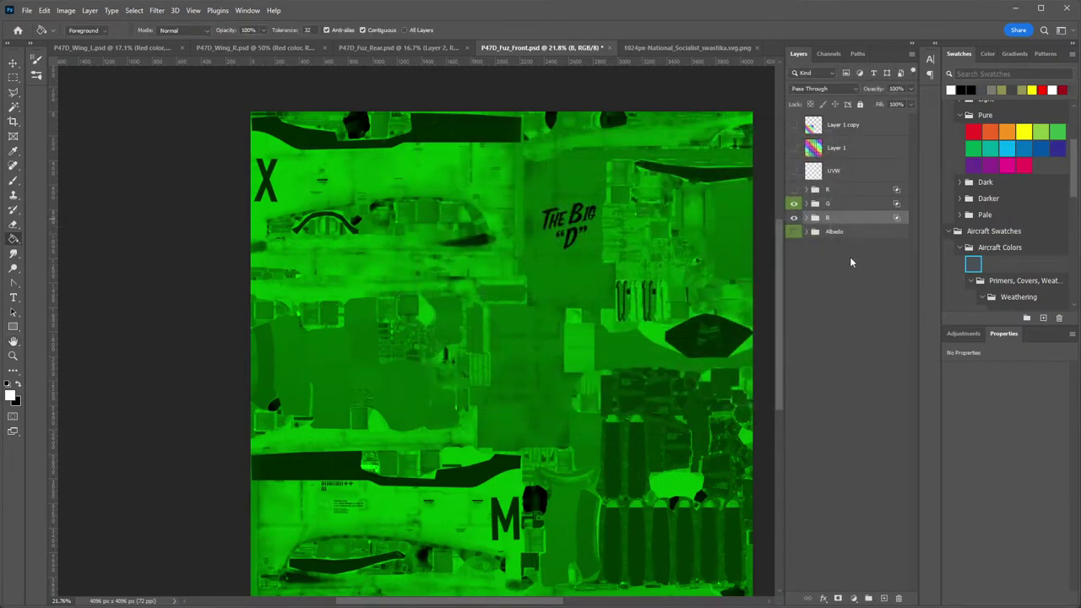
pyautogui.click(807, 232)
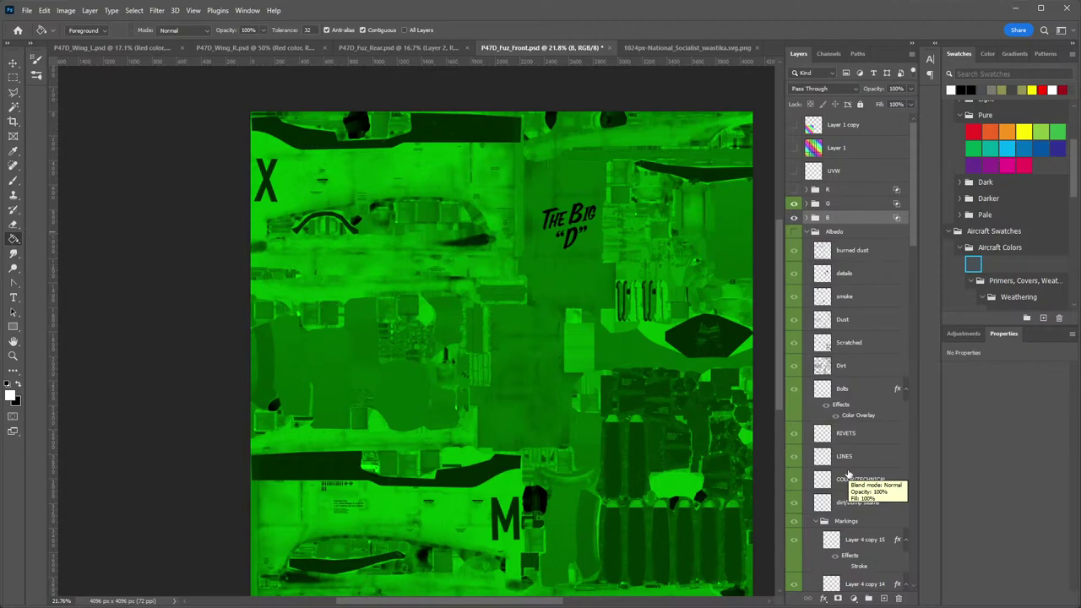
pyautogui.click(805, 234)
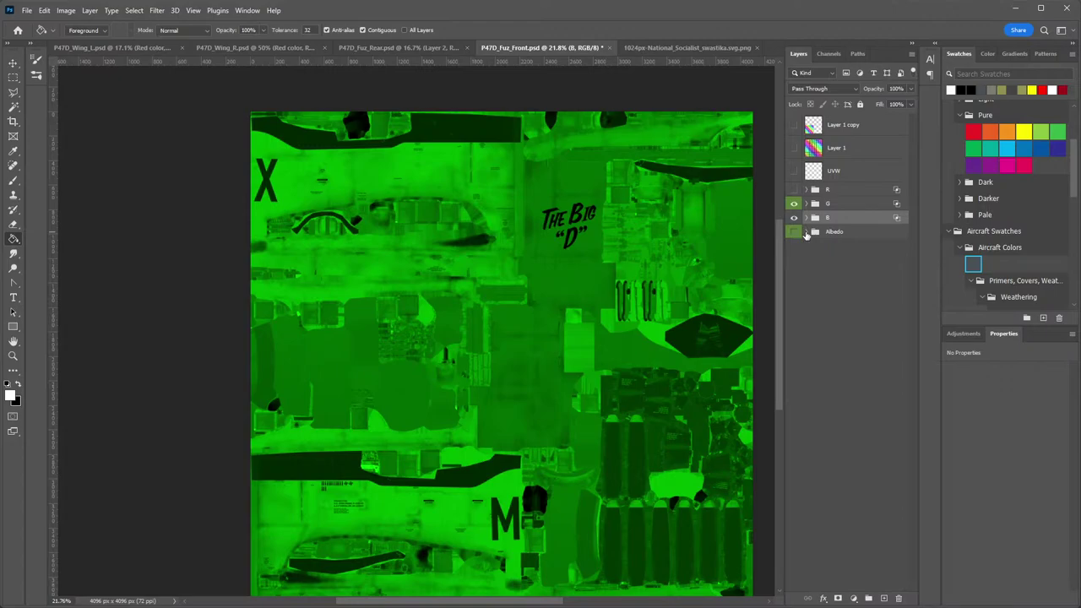
pyautogui.click(806, 233)
pyautogui.click(806, 233)
# Show the R group, and put the layers from burned dust through Dirt in the G group into a new subgroup.
pyautogui.click(793, 189)
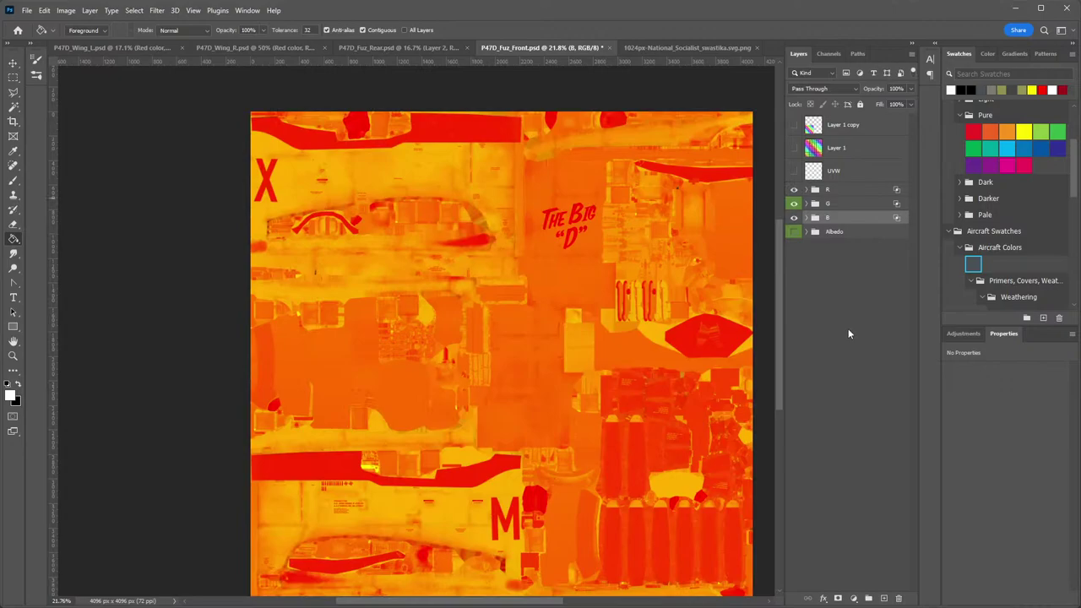
pyautogui.click(808, 203)
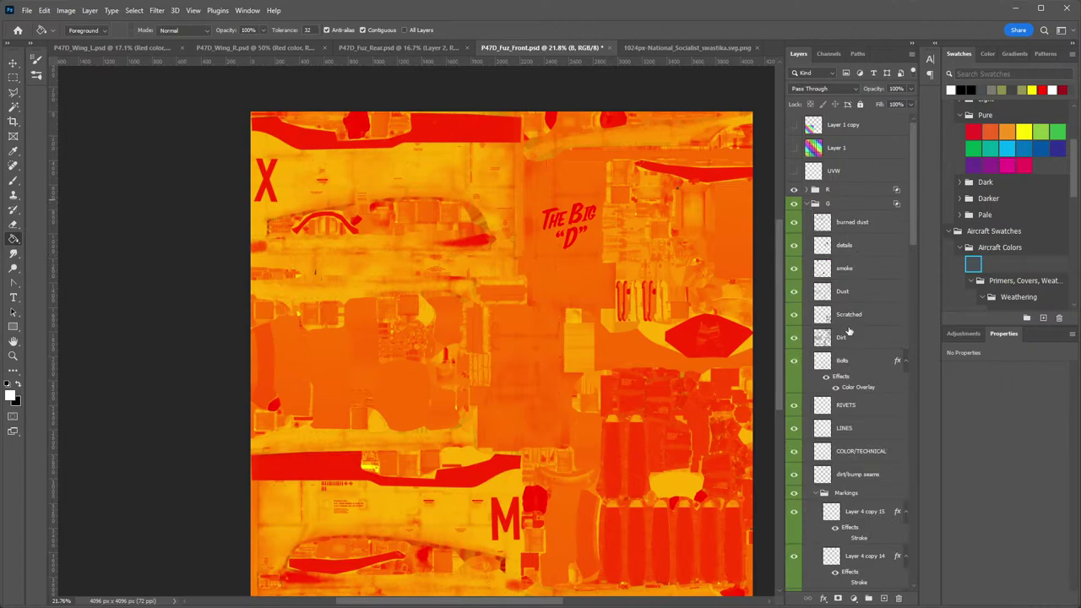
pyautogui.click(860, 224)
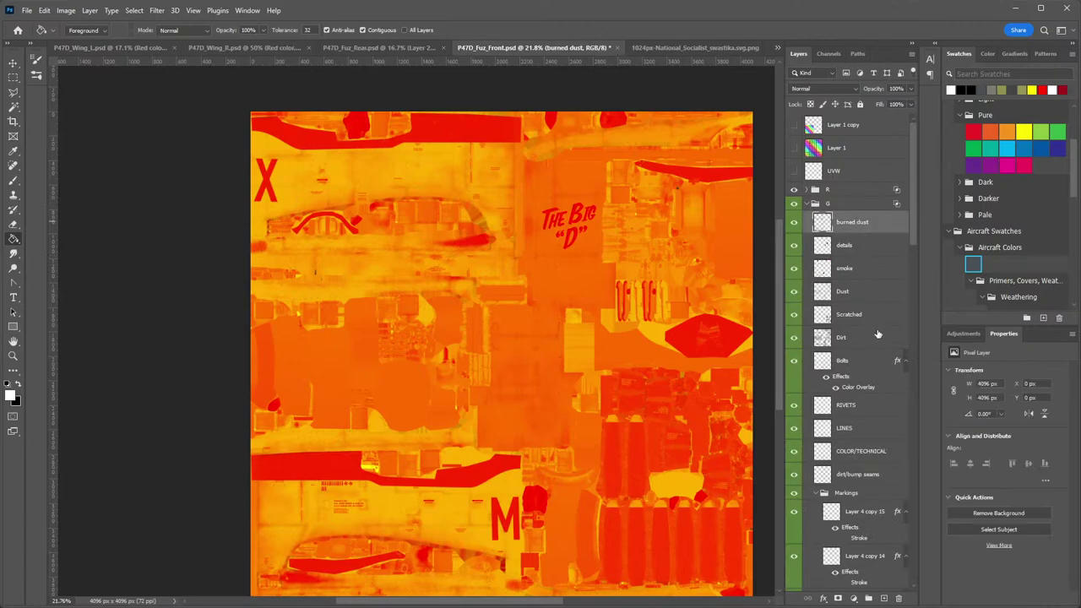
pyautogui.keyDown('shift'); pyautogui.click(856, 337); pyautogui.keyUp('shift')
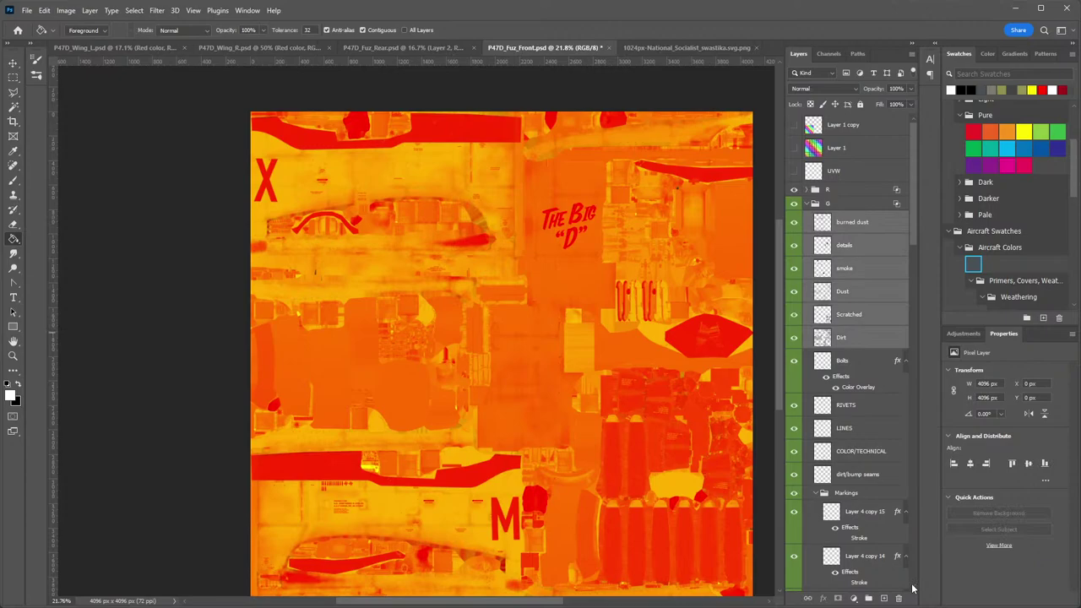
pyautogui.click(869, 598)
pyautogui.click(795, 218)
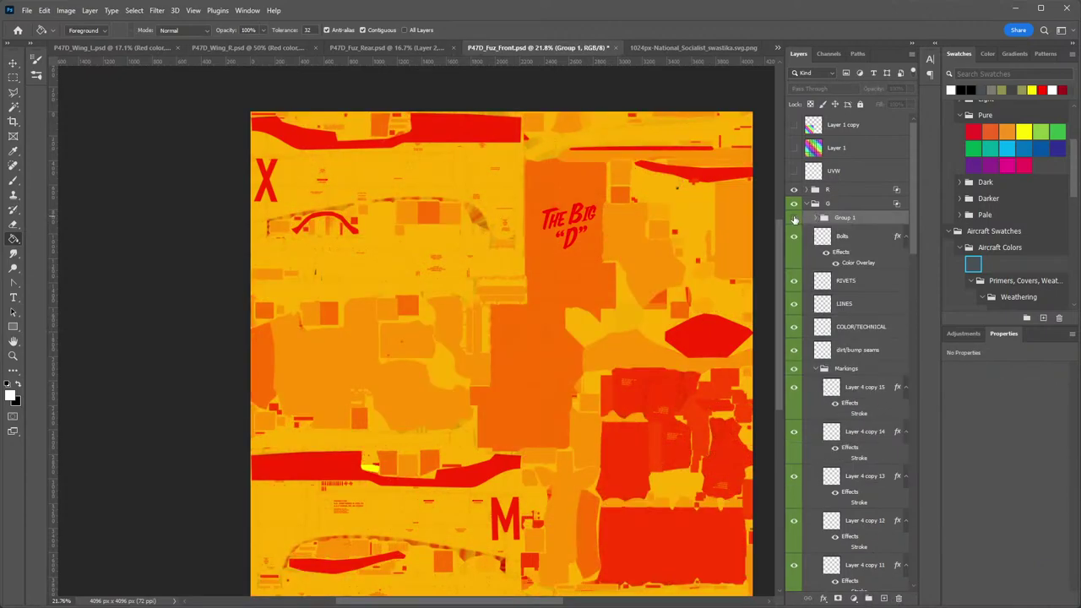
pyautogui.click(794, 218)
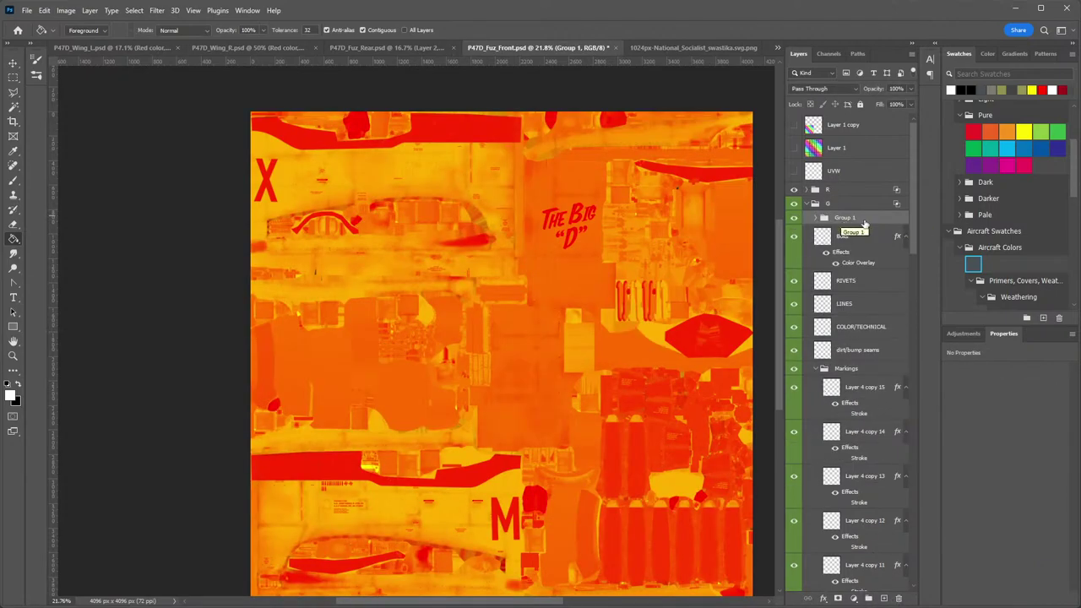
# Add a Levels adjustment layer above the weathering subgroup in the G group and hide it.
pyautogui.click(964, 334)
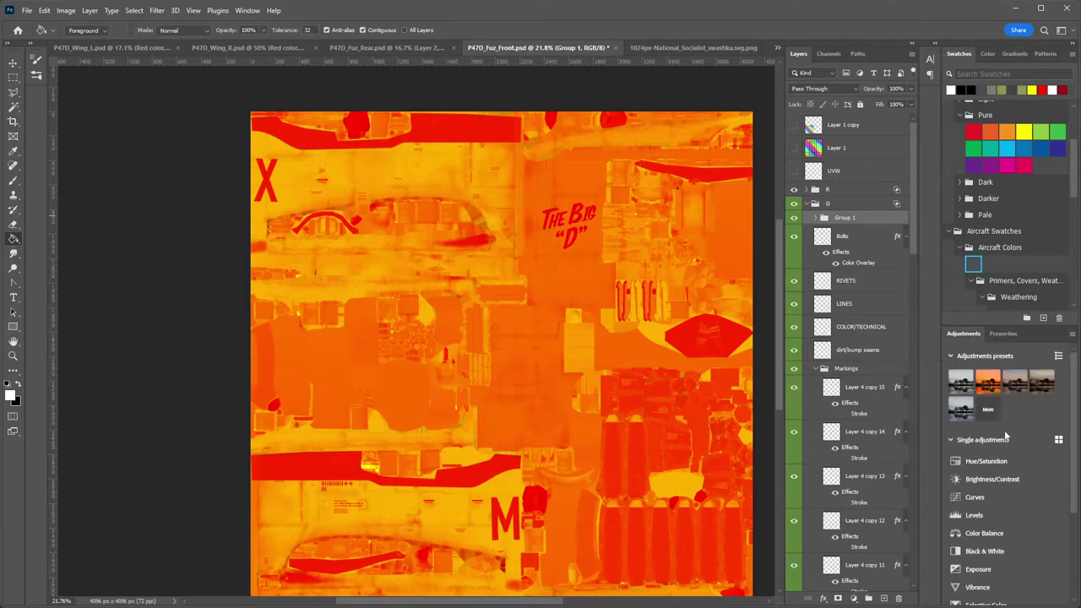
pyautogui.click(974, 515)
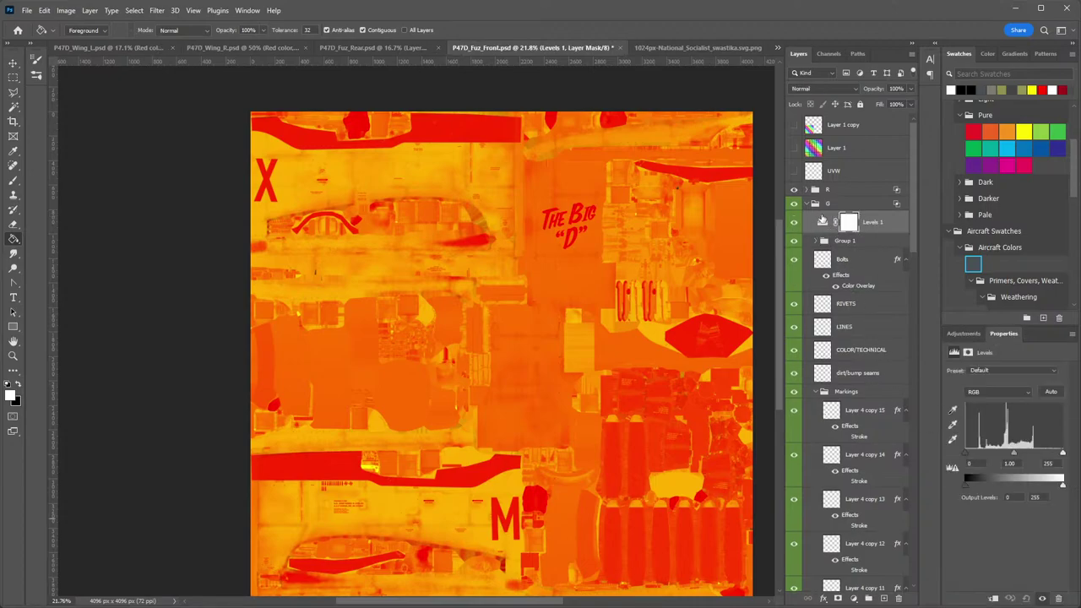
pyautogui.click(795, 223)
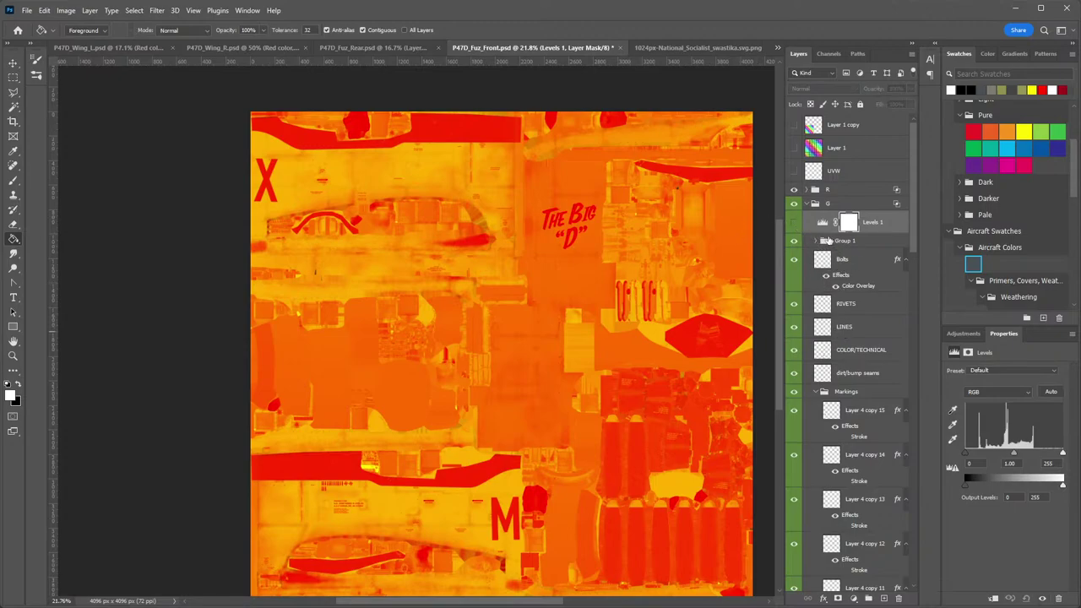
# Collapse the G group and fill the black layer in the B group with a mid grey.
pyautogui.click(806, 203)
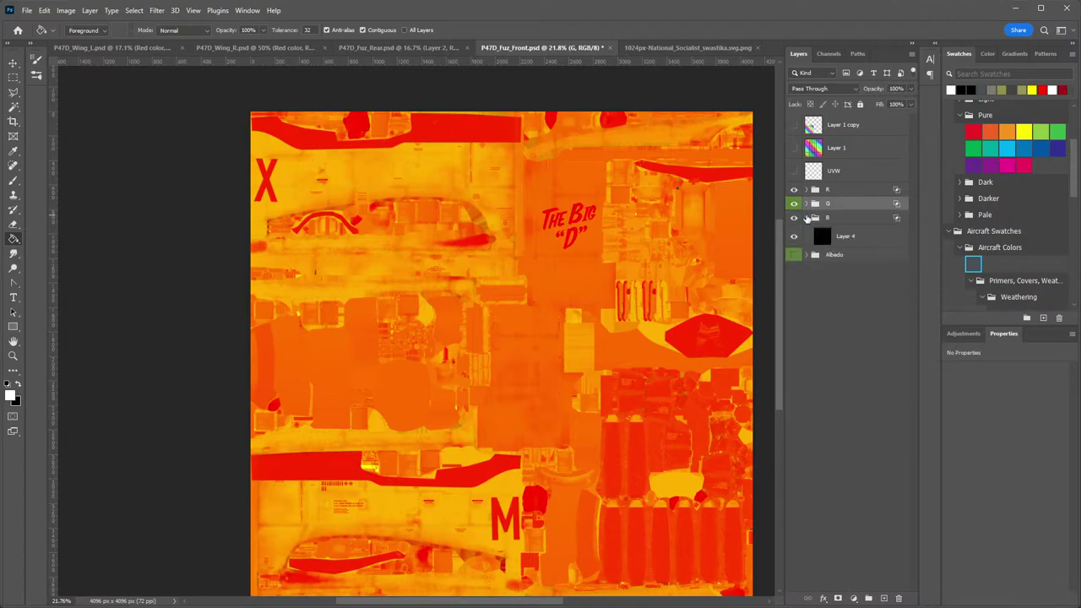
pyautogui.click(819, 241)
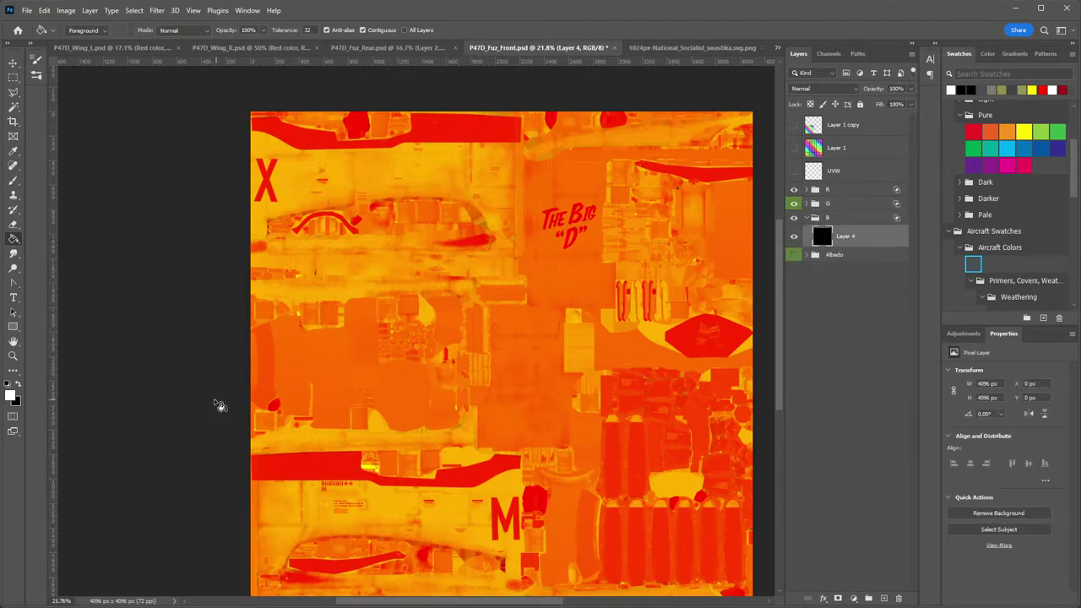
pyautogui.click(11, 395)
pyautogui.moveTo(695, 253)
pyautogui.mouseDown()
pyautogui.moveTo(672, 246)
pyautogui.moveTo(630, 192)
pyautogui.moveTo(601, 238)
pyautogui.moveTo(678, 201)
pyautogui.mouseUp()
pyautogui.click(958, 133)
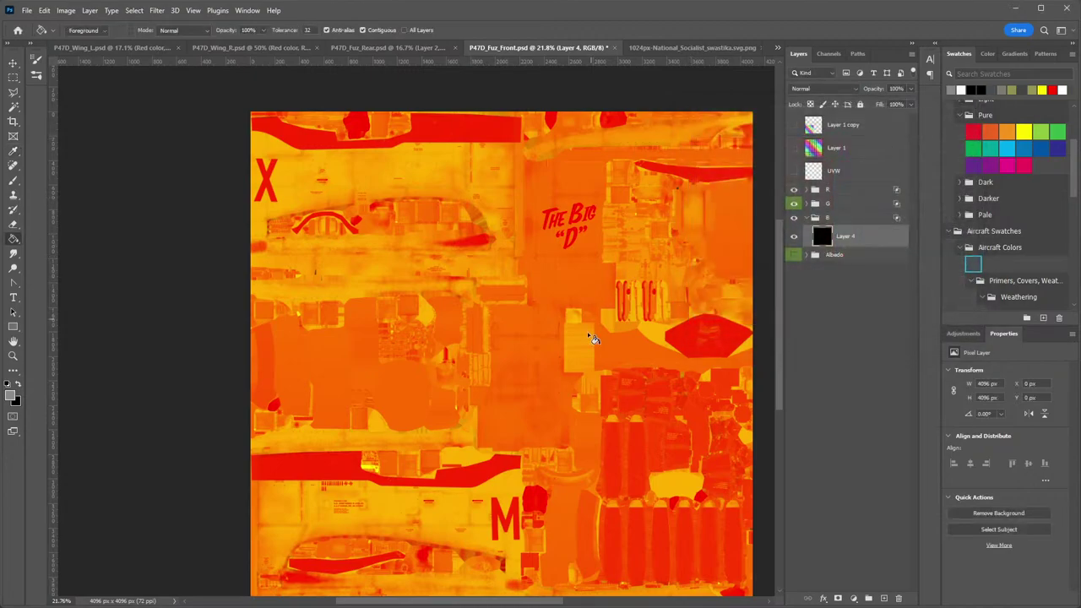
pyautogui.click(456, 371)
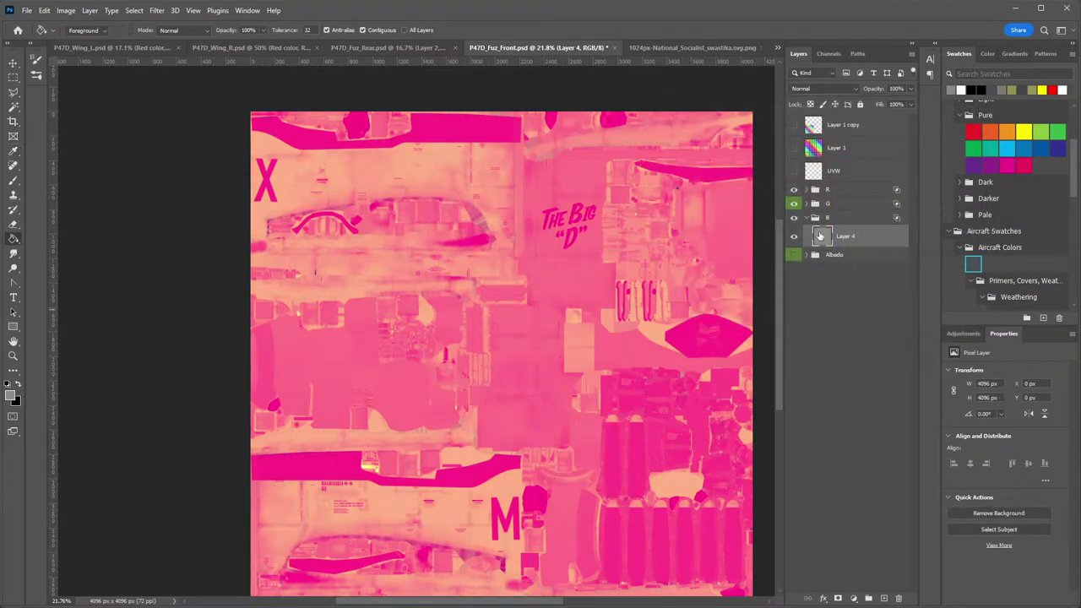
# Show and expand the Albedo group, and collapse its Markings, Text and paint subgroups.
pyautogui.click(808, 217)
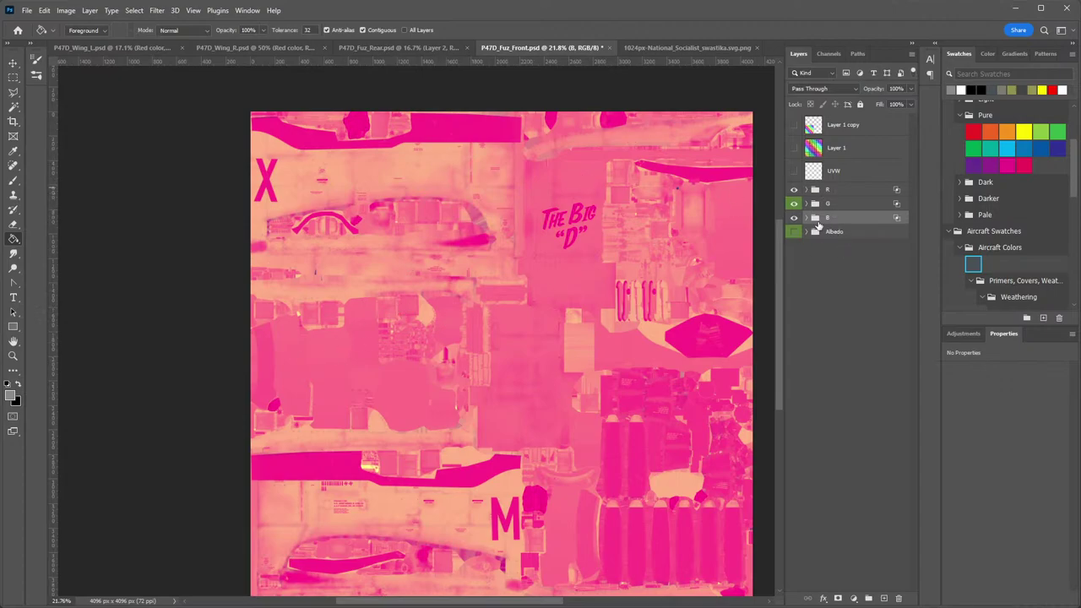
pyautogui.click(808, 218)
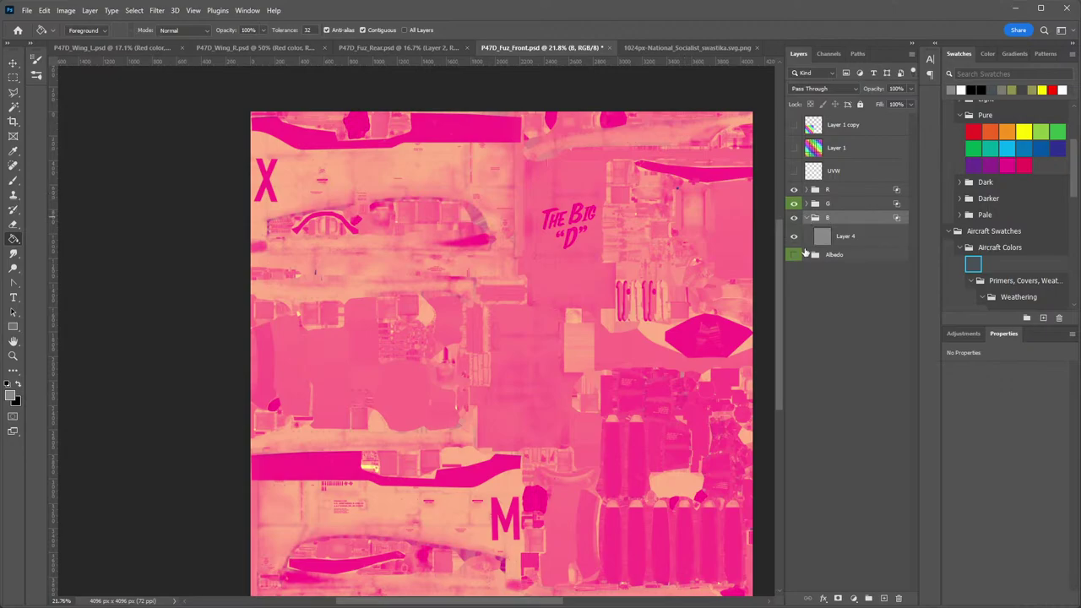
pyautogui.click(806, 254)
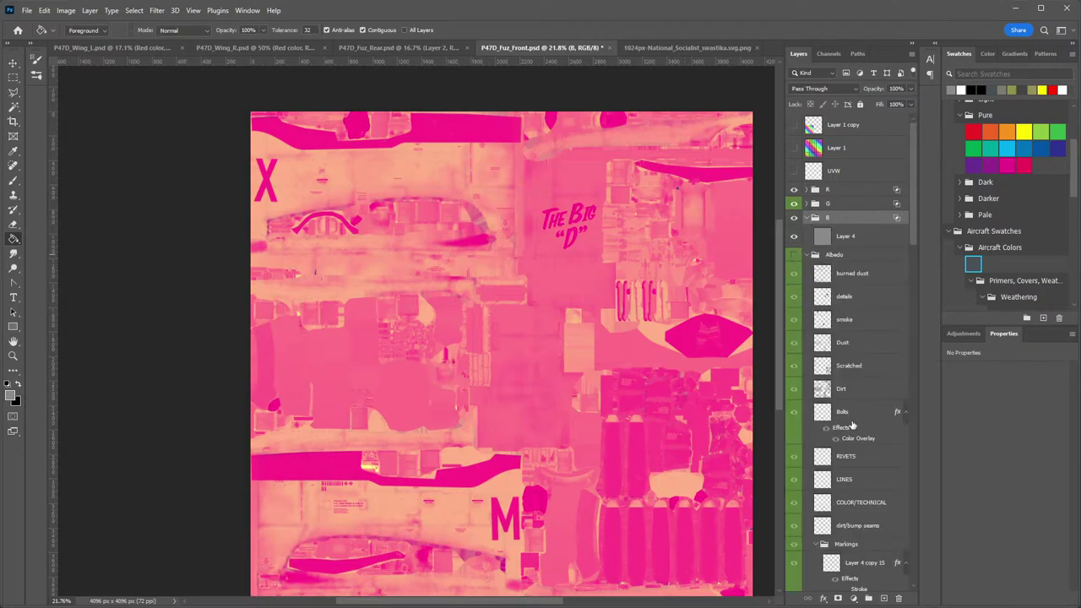
pyautogui.scroll(-3, 858, 379)
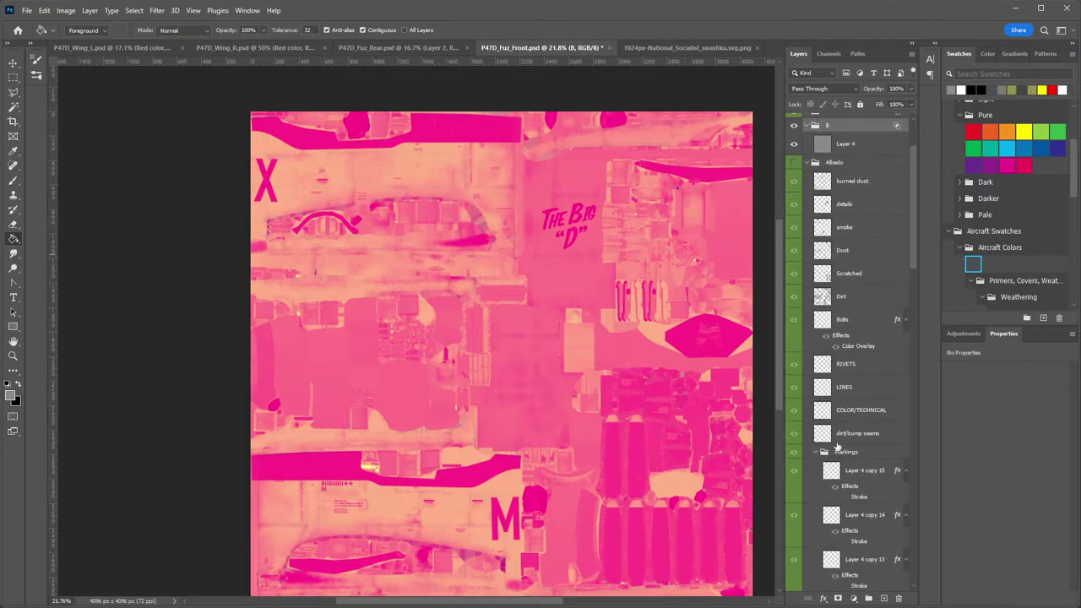
pyautogui.click(819, 460)
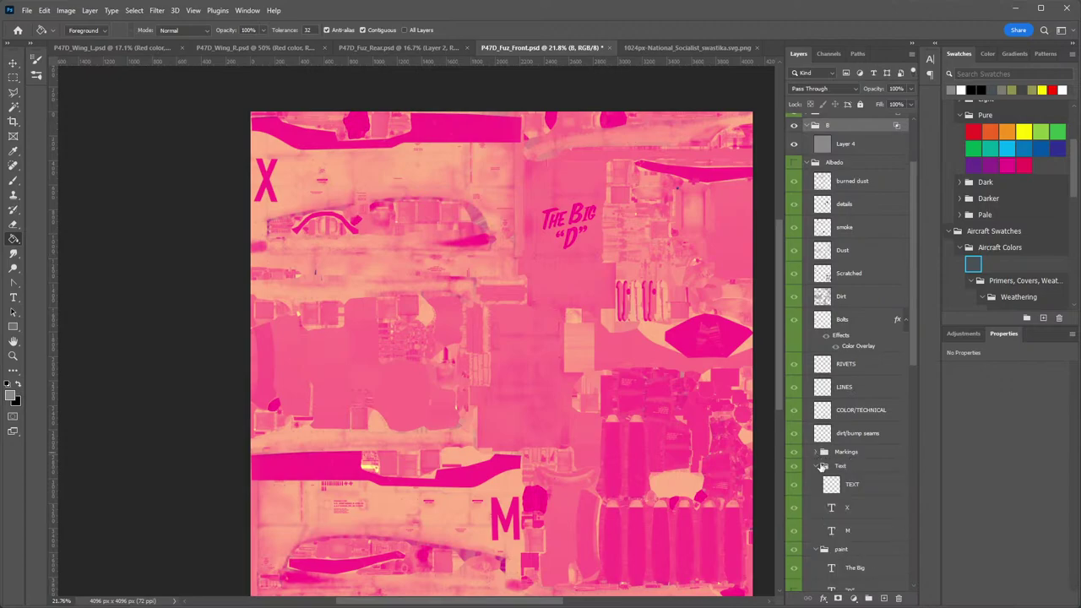
pyautogui.click(816, 466)
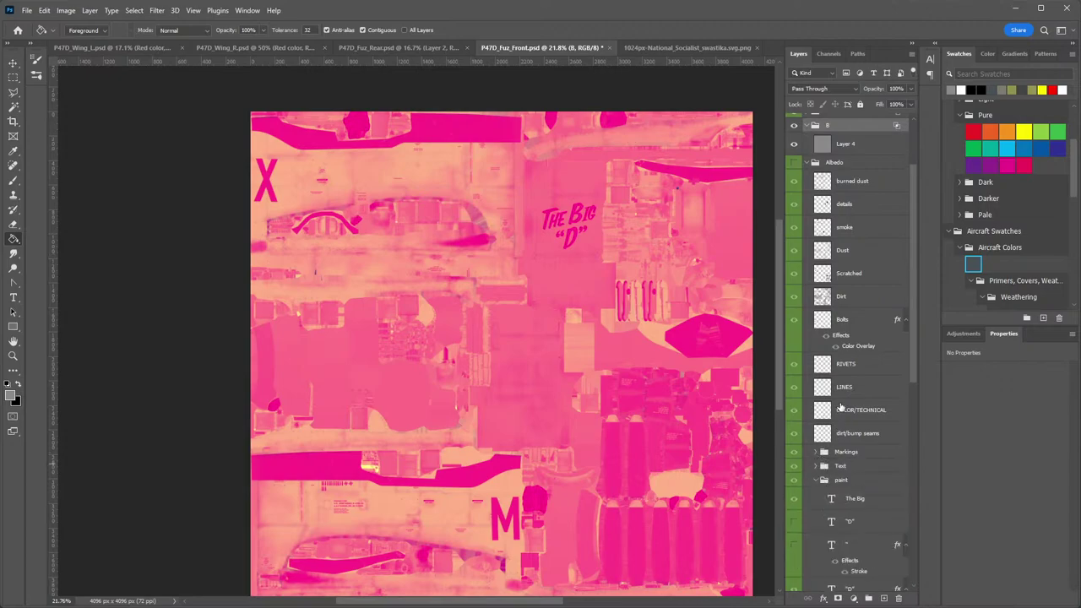
pyautogui.click(817, 481)
pyautogui.click(794, 561)
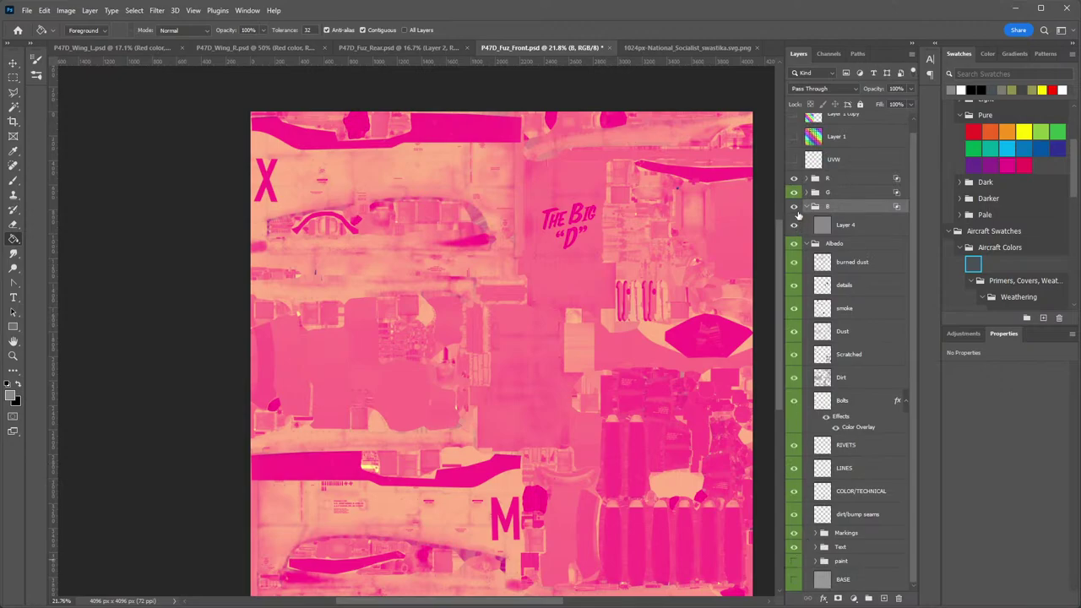
pyautogui.click(795, 562)
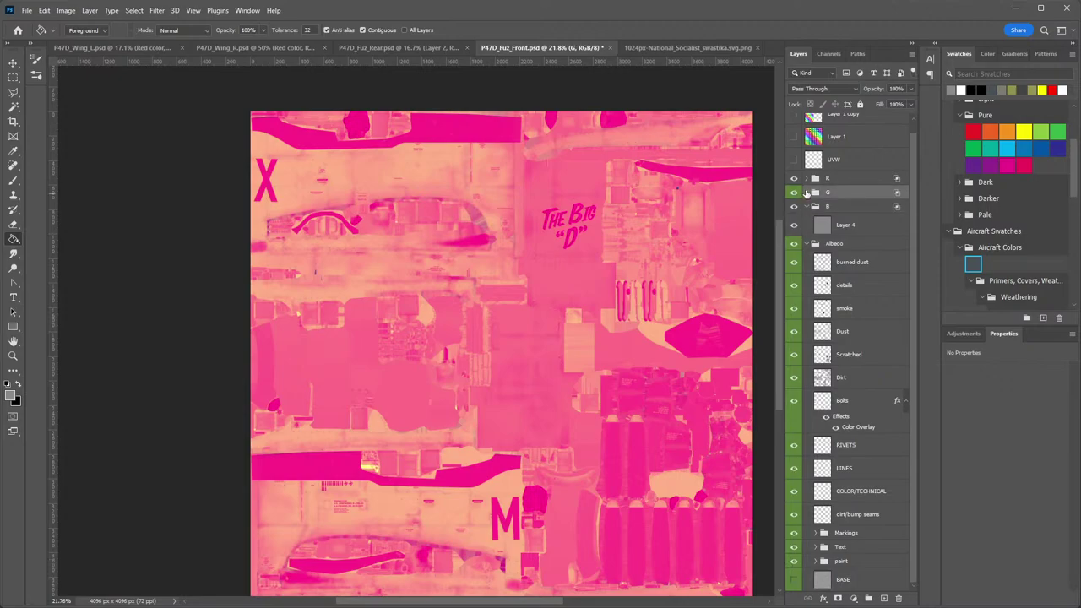
# Expand the G group and collapse its Markings, Text and paint subgroups.
pyautogui.click(808, 193)
pyautogui.scroll(-3, 814, 209)
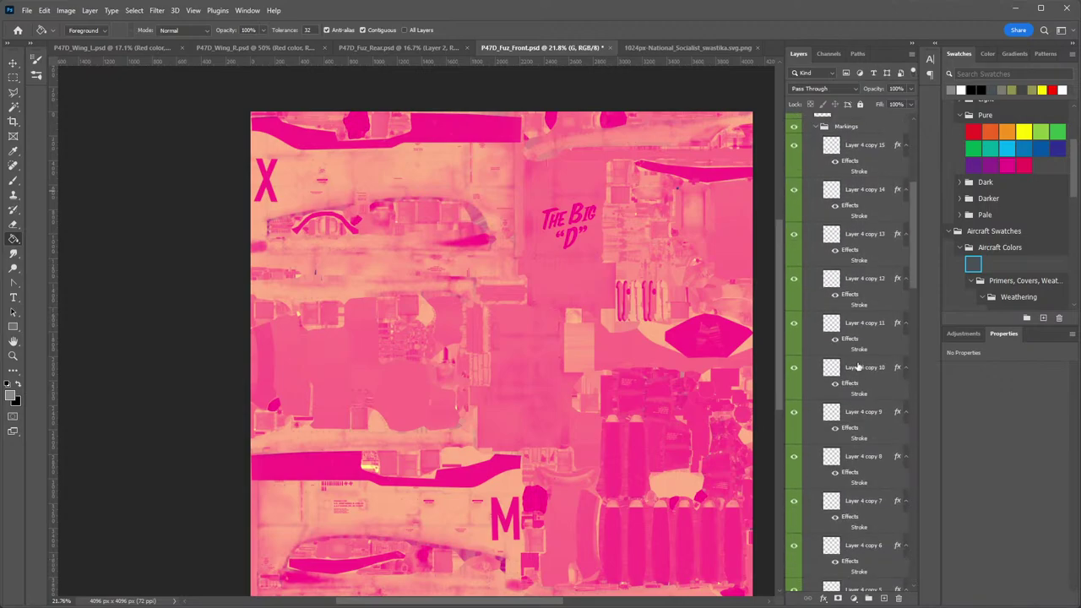
pyautogui.click(816, 242)
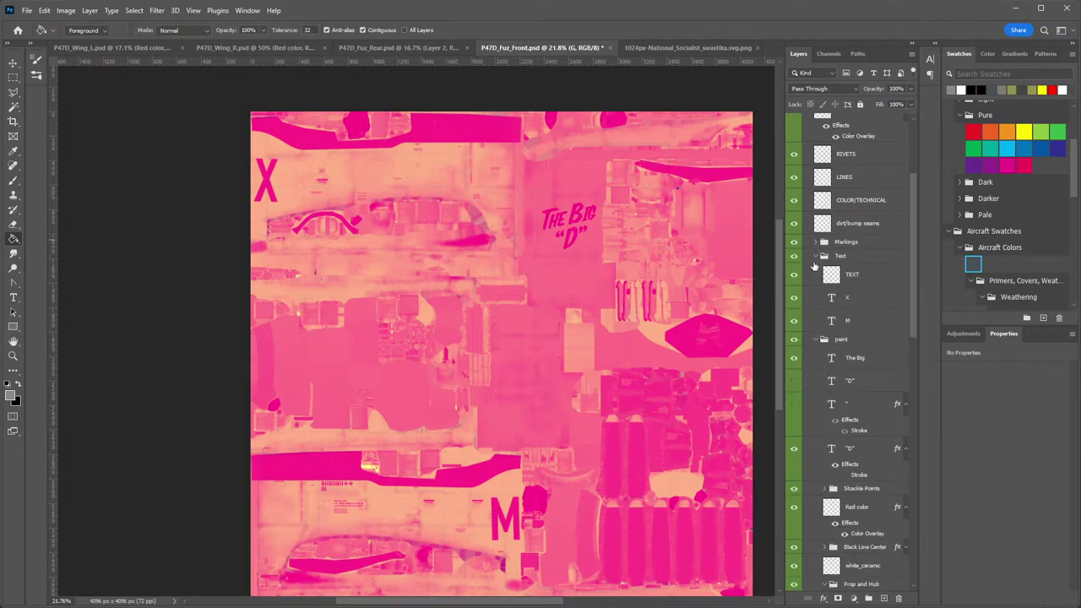
pyautogui.click(815, 270)
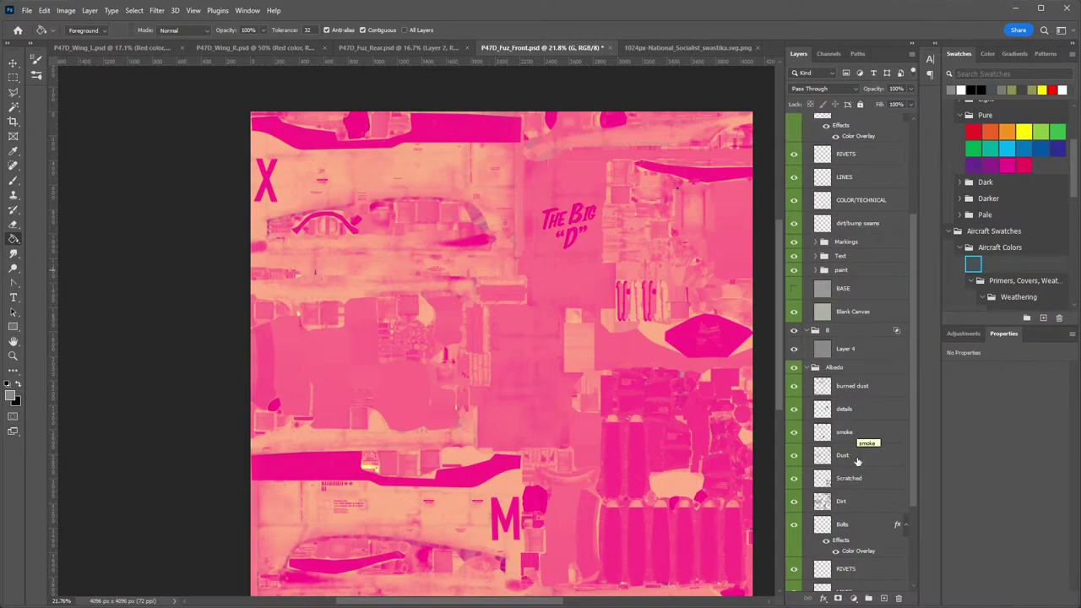
pyautogui.scroll(-4, 853, 476)
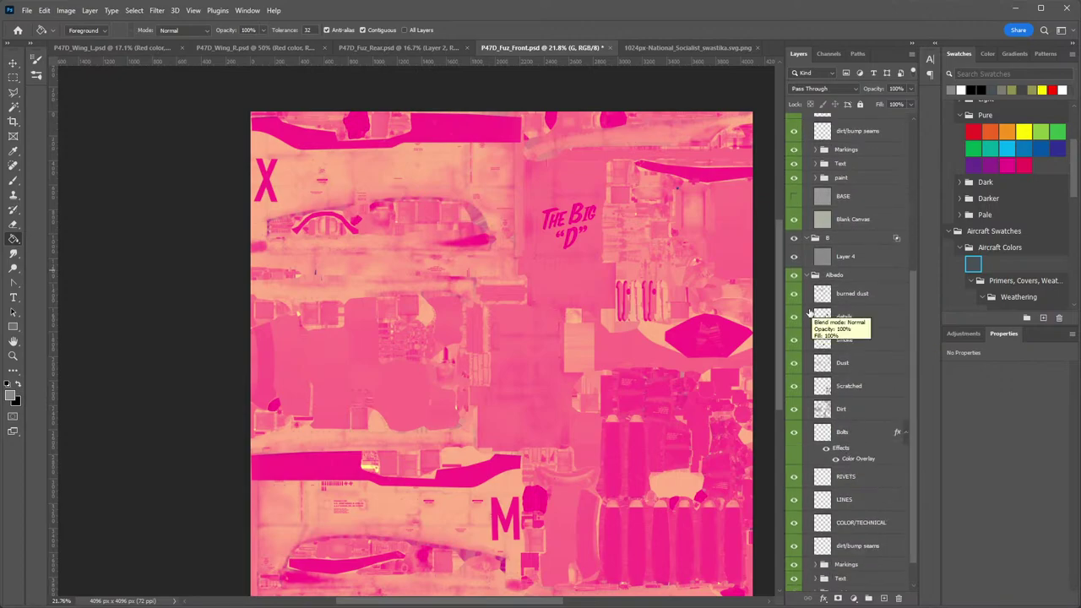
pyautogui.scroll(5, 856, 279)
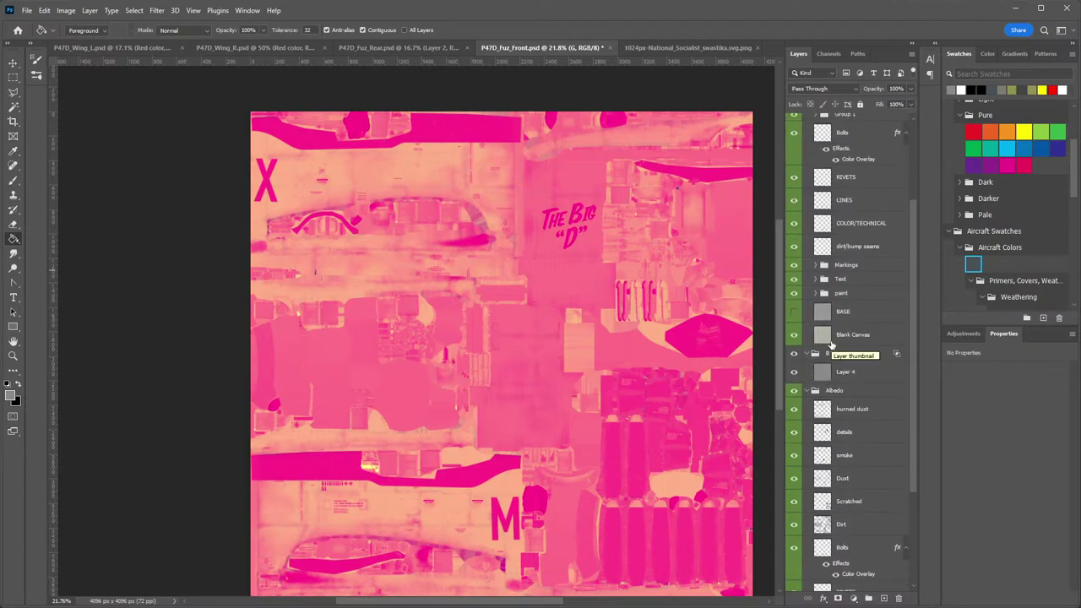
# Duplicate the G group's paint subgroup and move the copy into the B group above the grey layer.
pyautogui.click(795, 294)
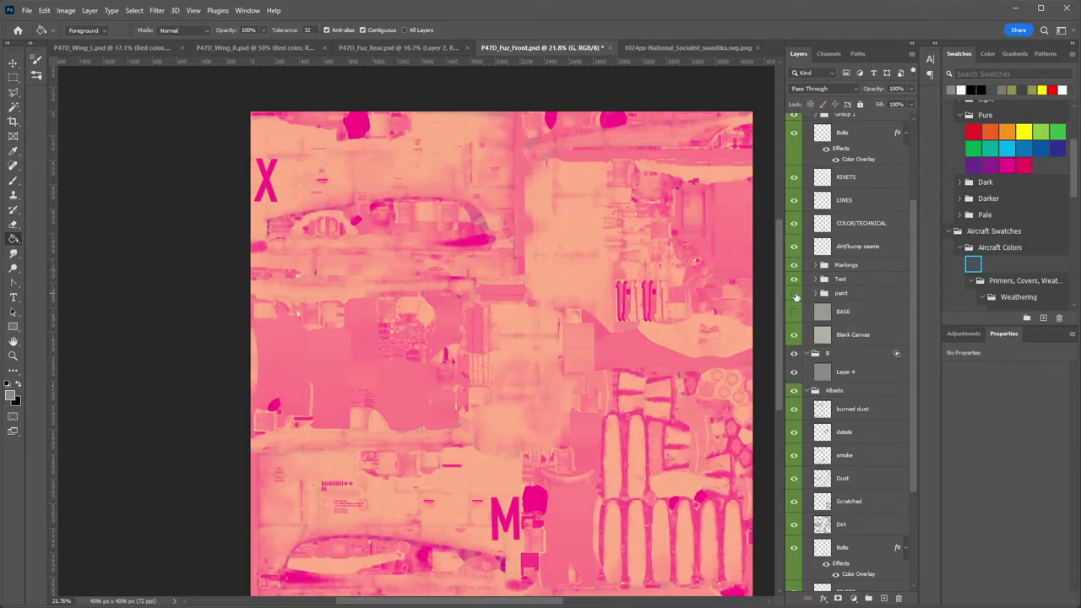
pyautogui.click(795, 294)
pyautogui.rightClick(869, 294)
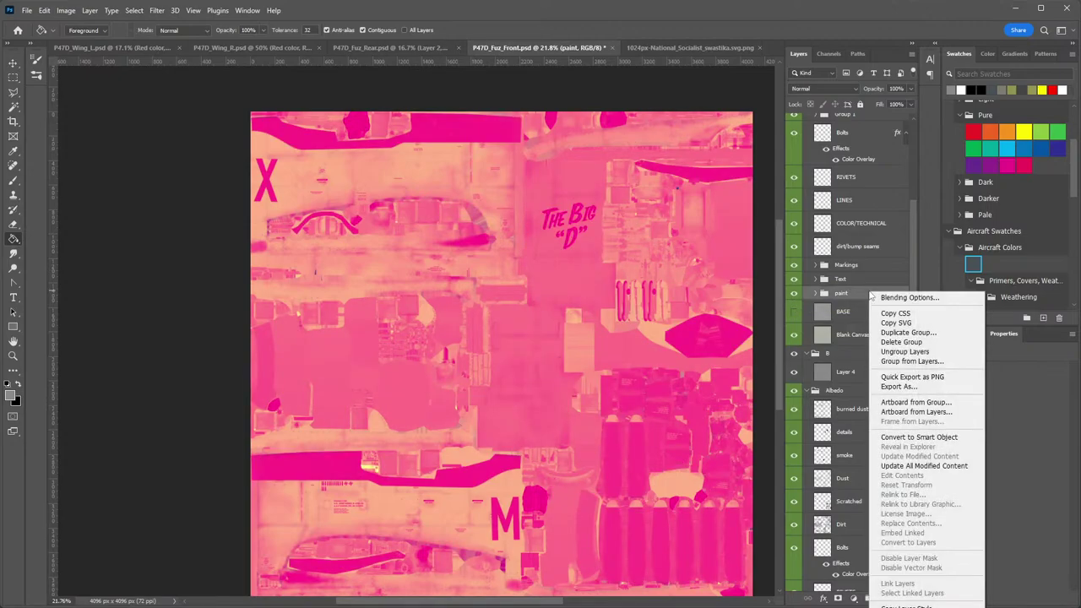
pyautogui.click(914, 332)
pyautogui.press('Return')
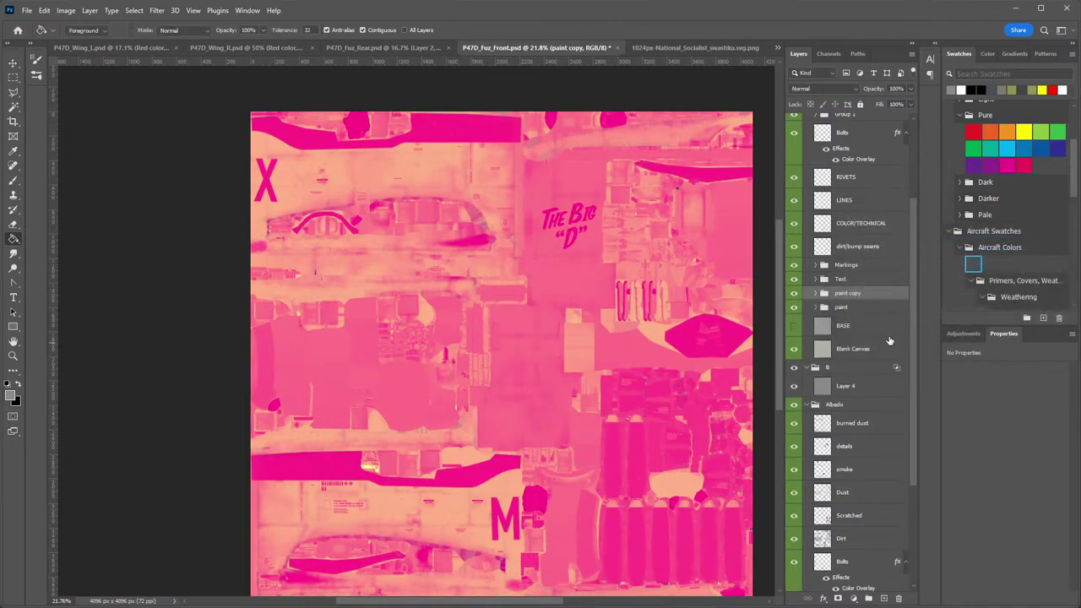
pyautogui.moveTo(857, 294)
pyautogui.mouseDown()
pyautogui.moveTo(854, 414)
pyautogui.moveTo(851, 368)
pyautogui.mouseUp()
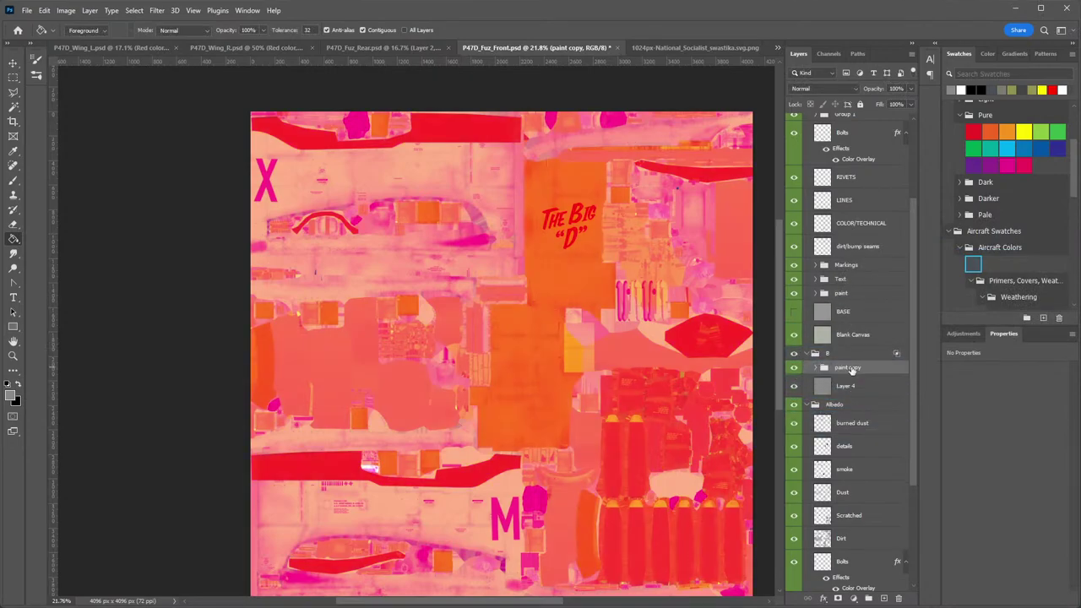
# Apply a black (000000) Color Overlay to the paint copy group and check it by toggling the group's visibility.
pyautogui.doubleClick(875, 372)
pyautogui.click(440, 306)
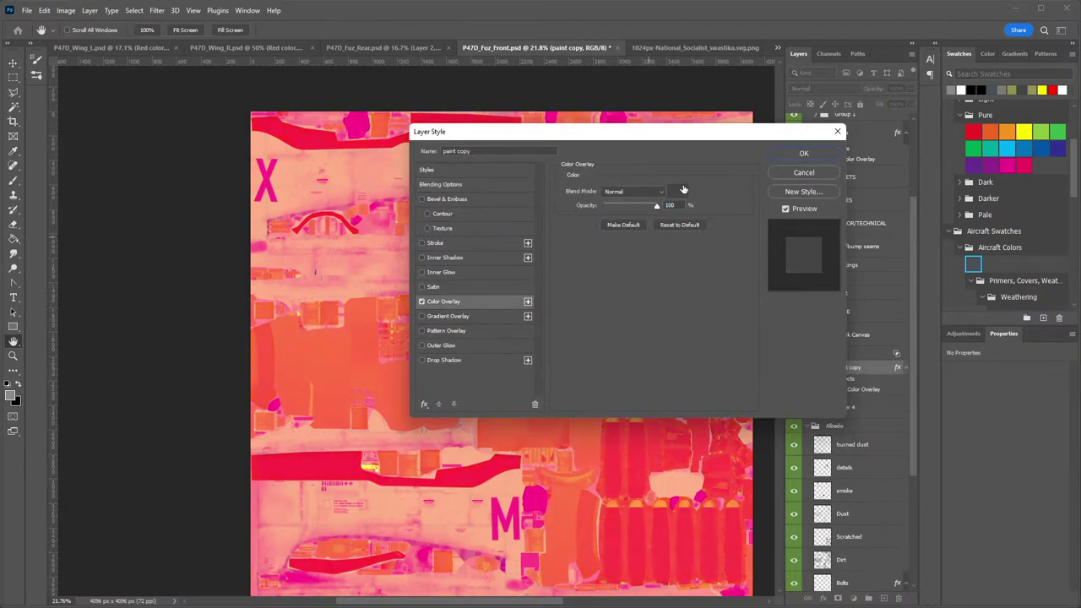
pyautogui.click(677, 191)
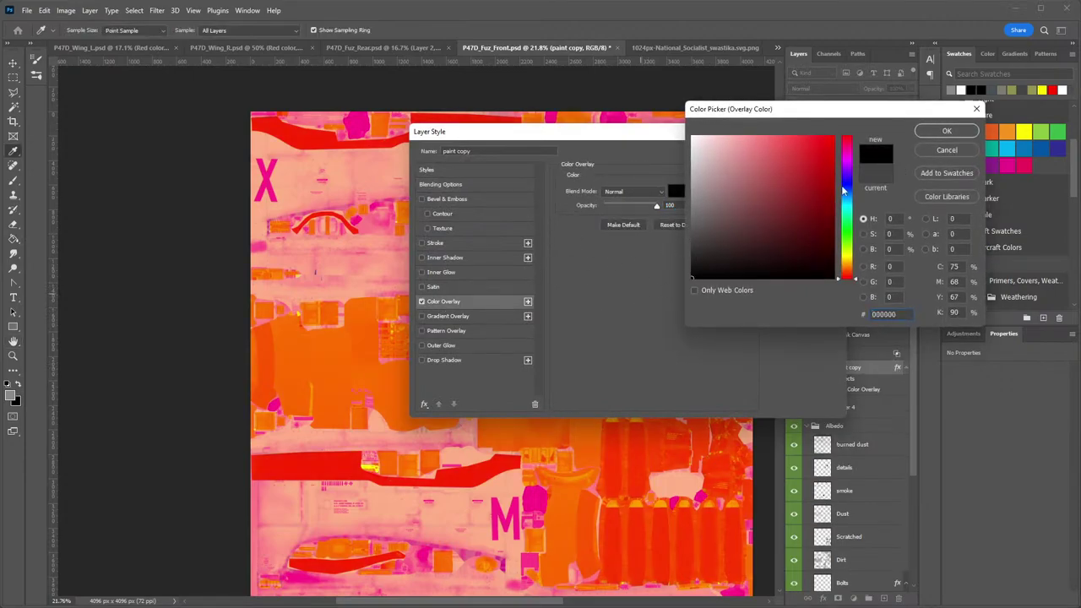
pyautogui.click(947, 131)
pyautogui.click(798, 154)
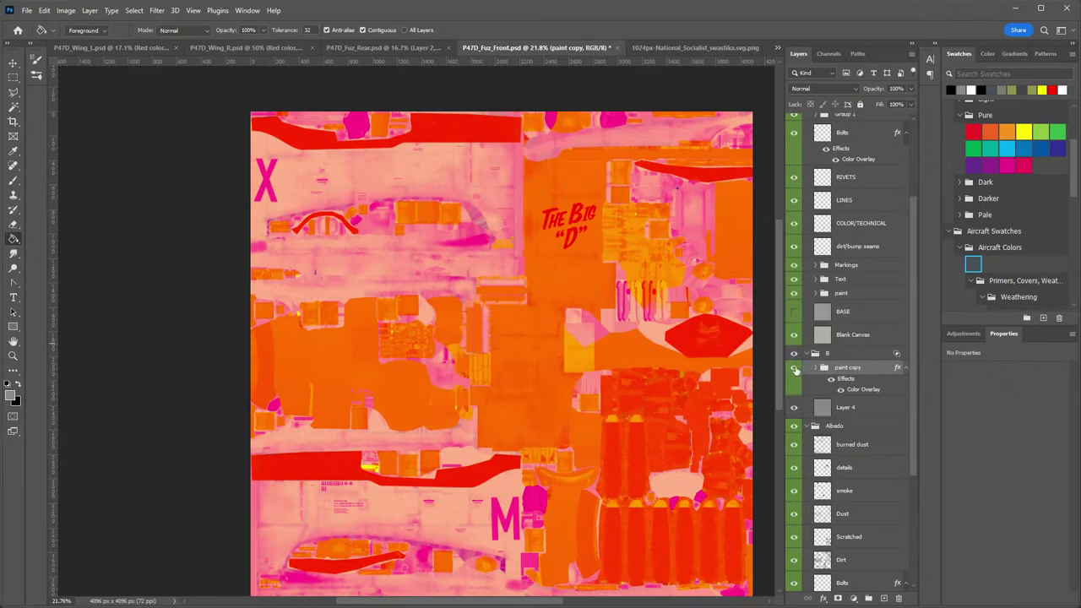
pyautogui.click(794, 369)
pyautogui.click(794, 369)
pyautogui.click(794, 370)
# Duplicate the G group's Markings and Text subgroups together and move the copies into the B group above paint copy.
pyautogui.click(844, 279)
pyautogui.keyDown('shift'); pyautogui.click(852, 266); pyautogui.keyUp('shift')
pyautogui.rightClick(850, 266)
pyautogui.click(904, 305)
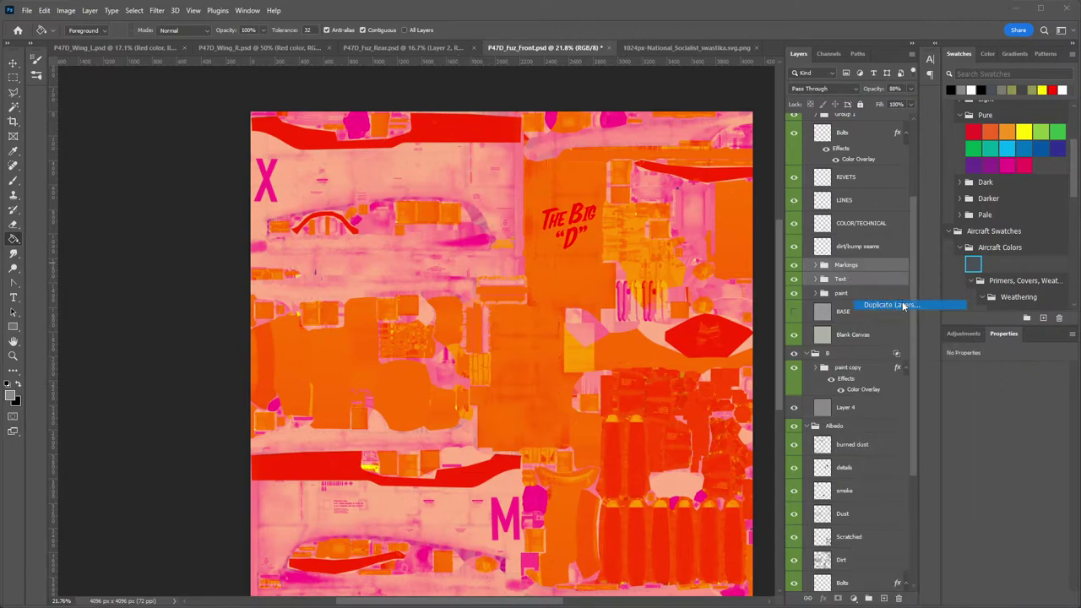
pyautogui.press('Return')
pyautogui.moveTo(845, 279)
pyautogui.mouseDown()
pyautogui.moveTo(846, 397)
pyautogui.moveTo(858, 377)
pyautogui.mouseUp()
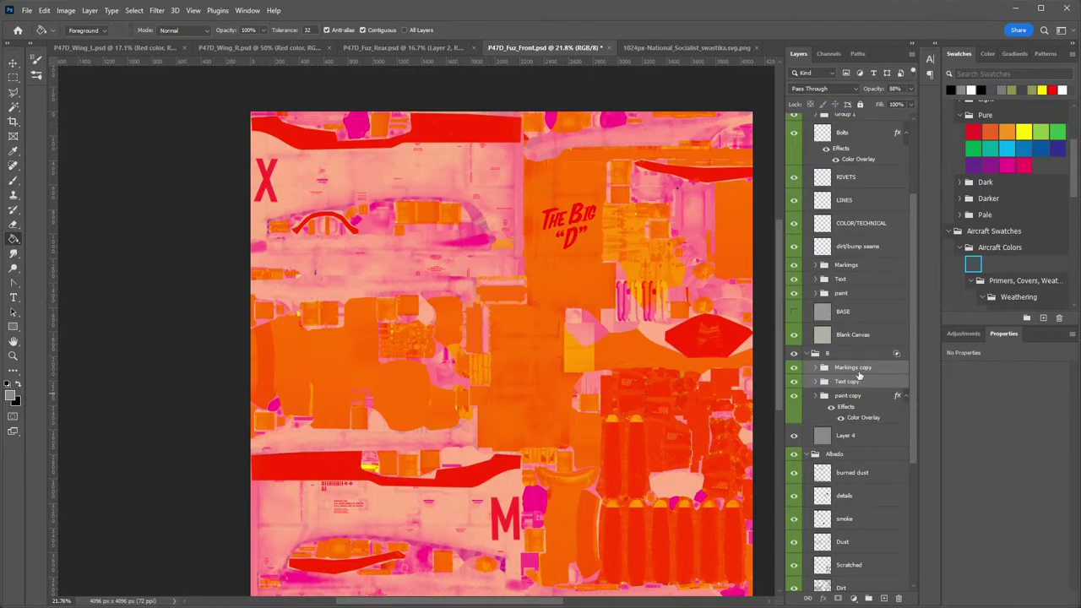
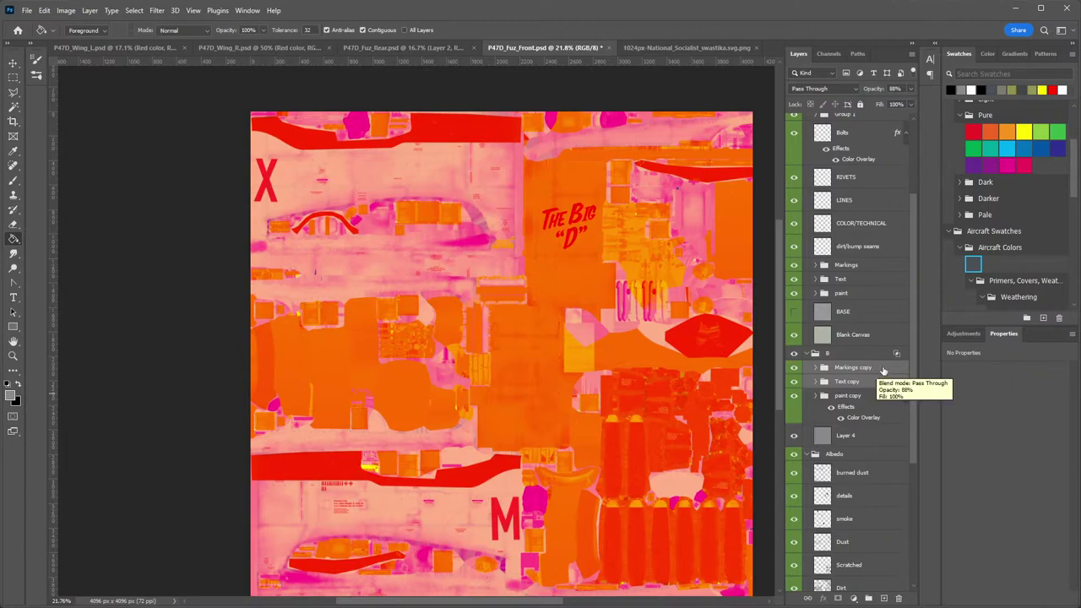
# Add a Color Overlay to the Markings copy group and to the Text copy group.
pyautogui.doubleClick(883, 370)
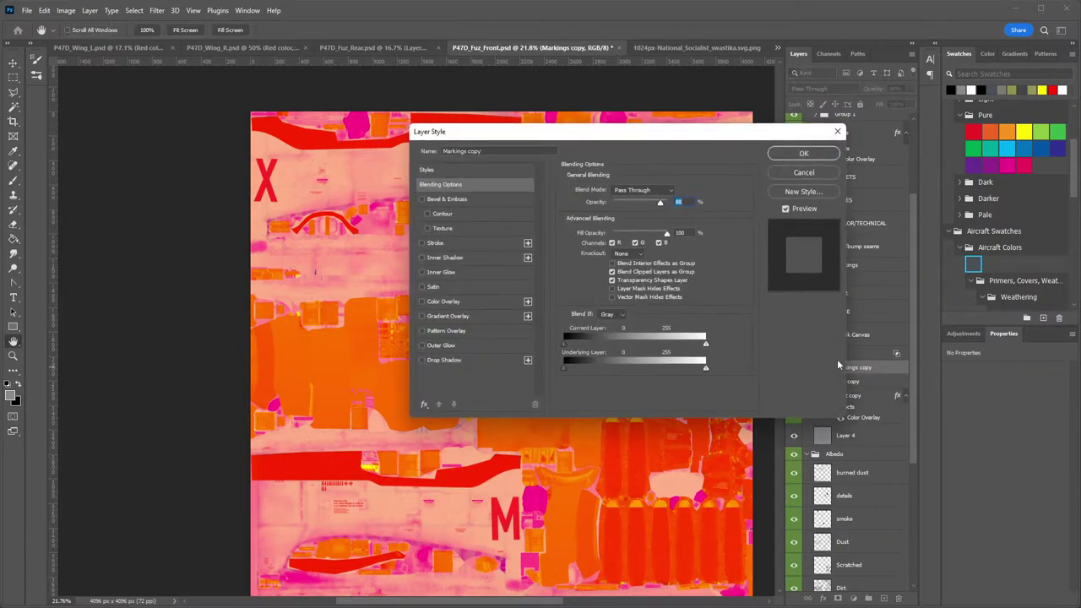
pyautogui.click(453, 301)
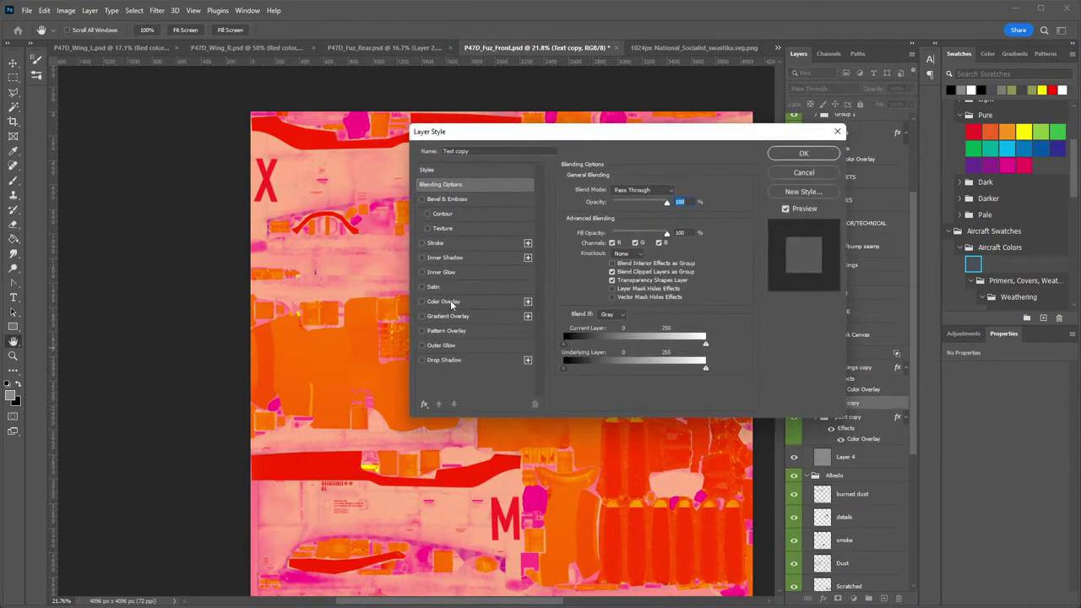
pyautogui.click(453, 300)
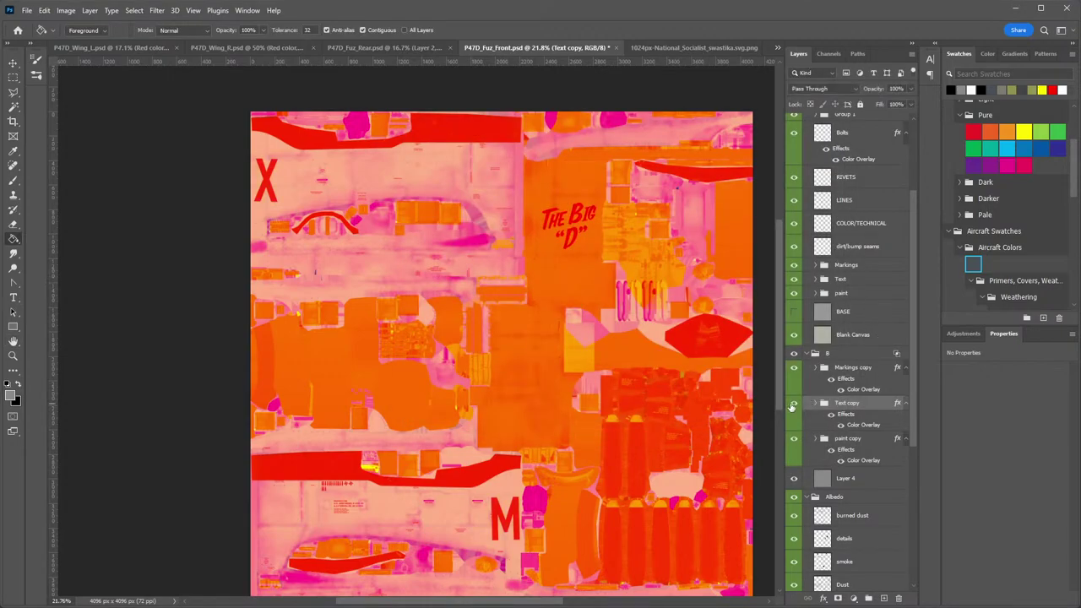
# Toggle the visibility of Markings copy and the B group to check them, and collapse the effects lists of Markings copy and Text copy.
pyautogui.click(793, 370)
pyautogui.click(794, 355)
pyautogui.click(794, 355)
pyautogui.click(806, 356)
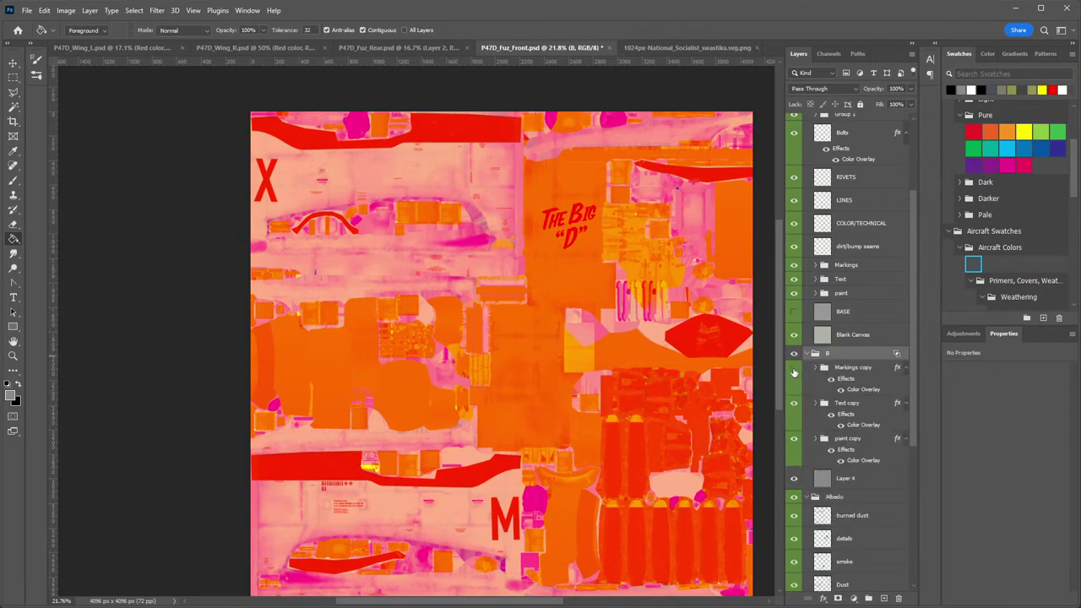
pyautogui.click(906, 371)
pyautogui.click(906, 381)
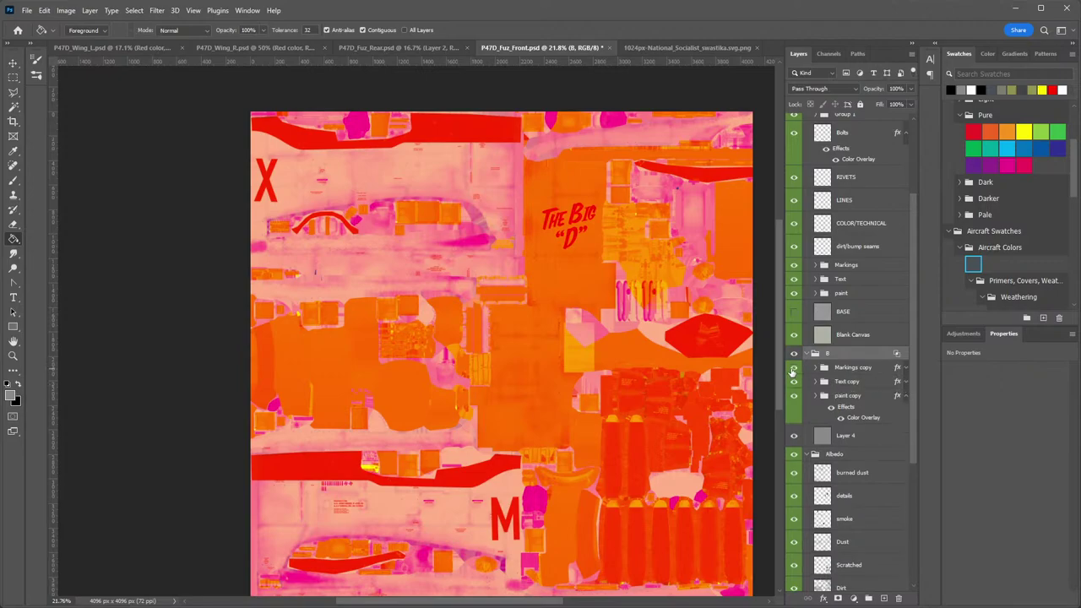
# Toggle the visibility of Text copy and the G group to compare their effect on the texture.
pyautogui.click(793, 384)
pyautogui.click(794, 384)
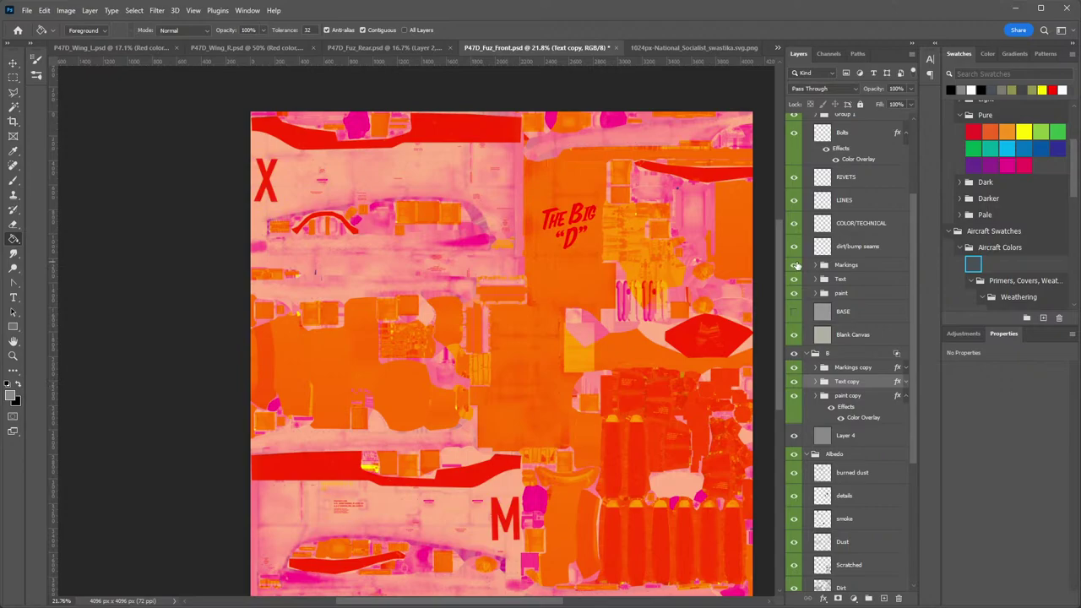
pyautogui.scroll(2, 813, 252)
pyautogui.click(793, 170)
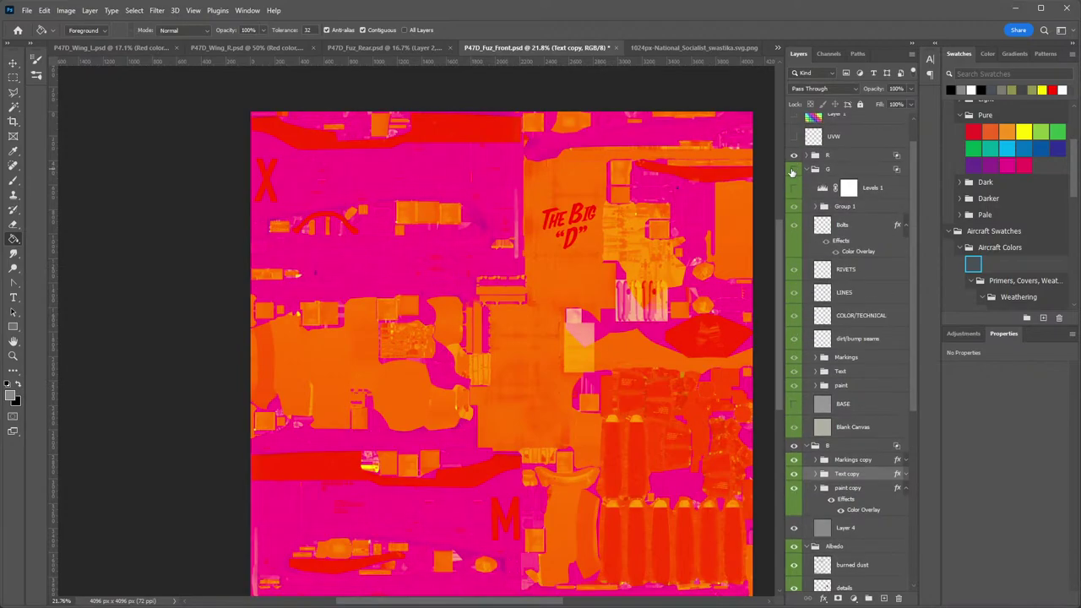
pyautogui.click(793, 170)
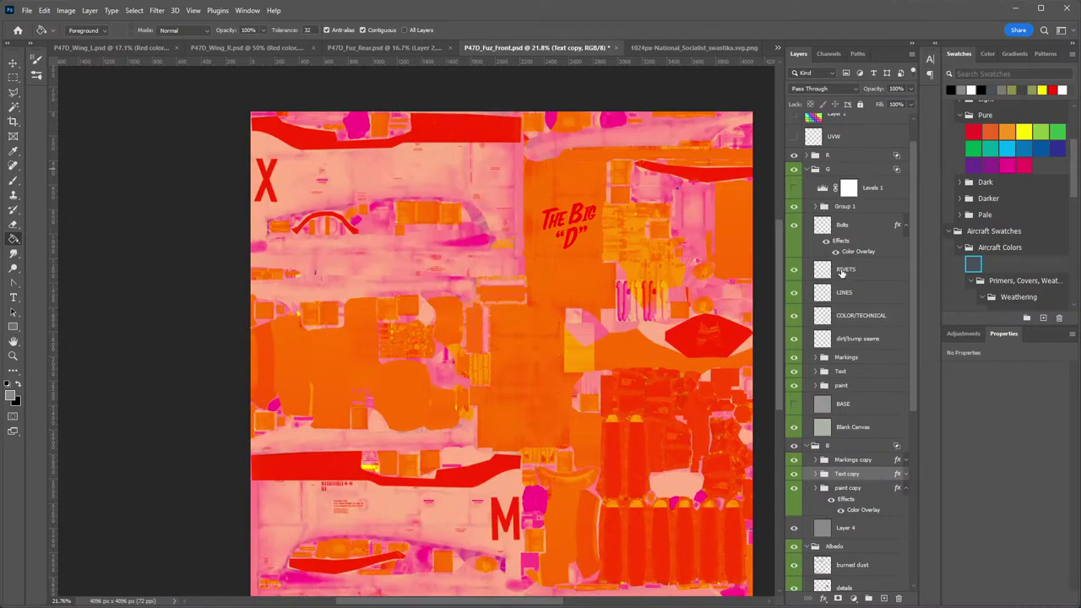
# Hide the G group, Markings copy, Text copy and the Albedo group, and collapse the G and B groups.
pyautogui.scroll(-2, 844, 435)
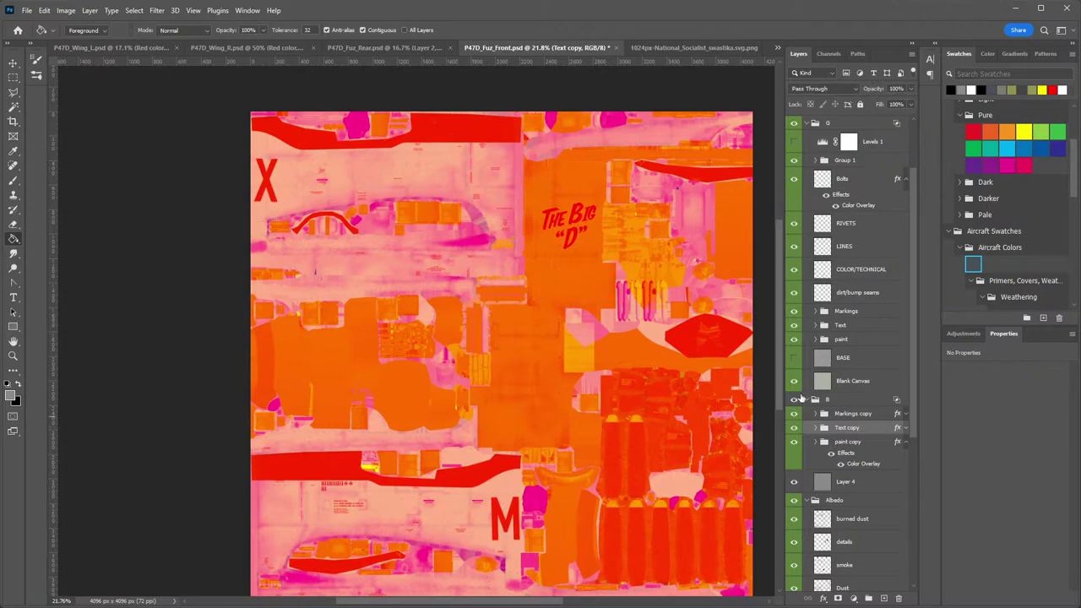
pyautogui.click(794, 123)
pyautogui.click(794, 413)
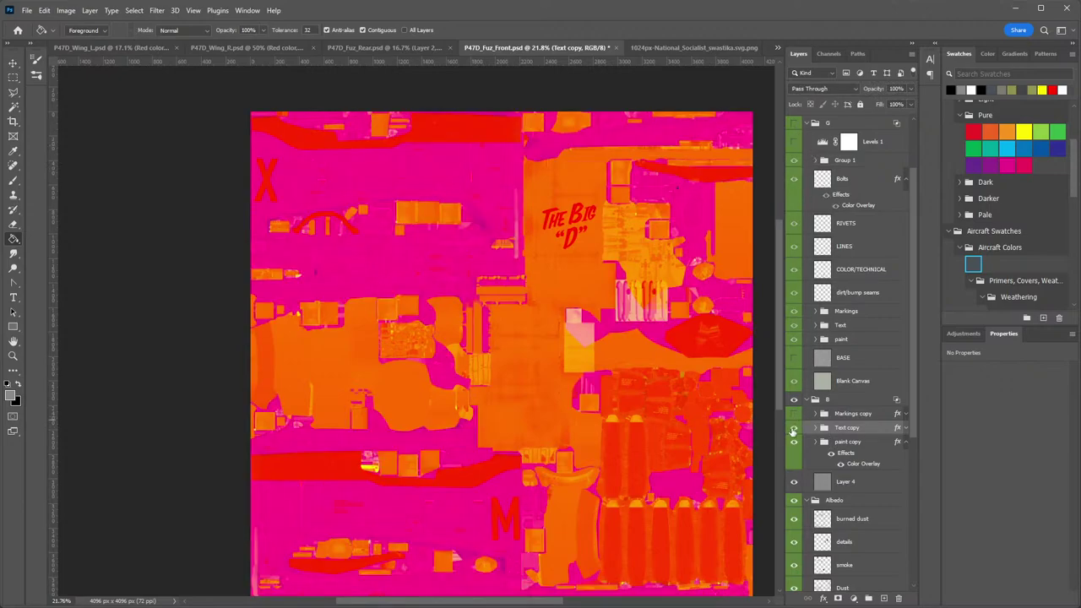
pyautogui.scroll(2, 808, 302)
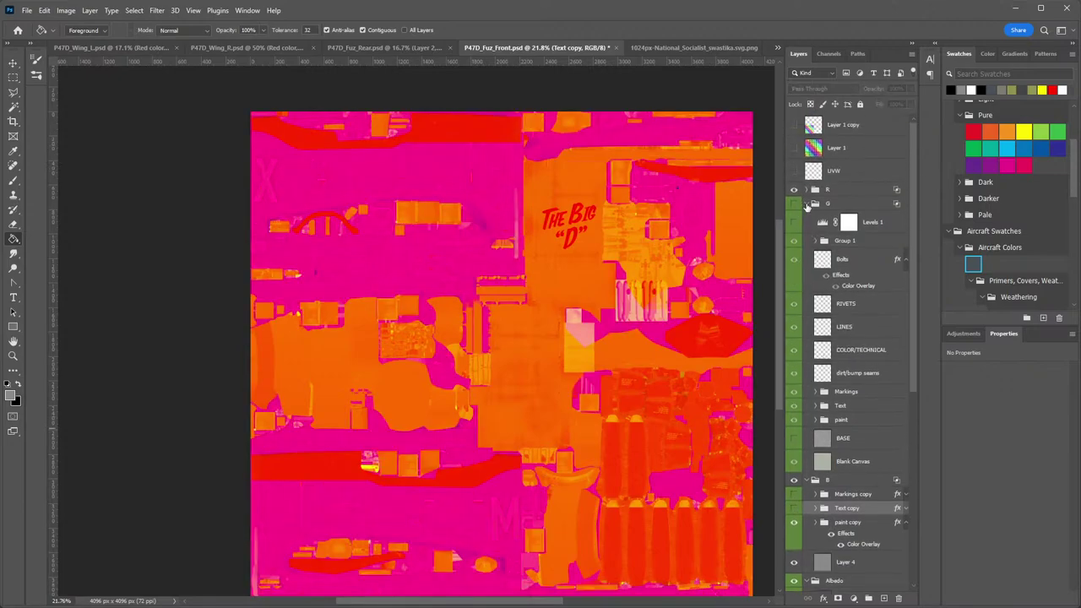
pyautogui.click(807, 205)
pyautogui.click(806, 217)
pyautogui.click(794, 233)
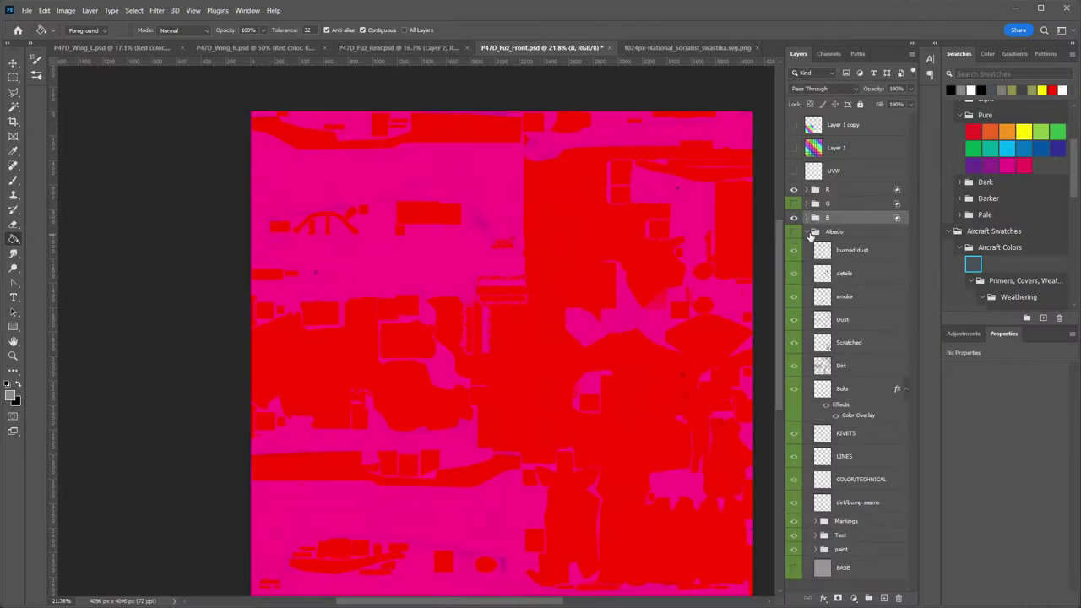
# Show the G group, then expand the B group and the paint copy group inside it.
pyautogui.click(808, 232)
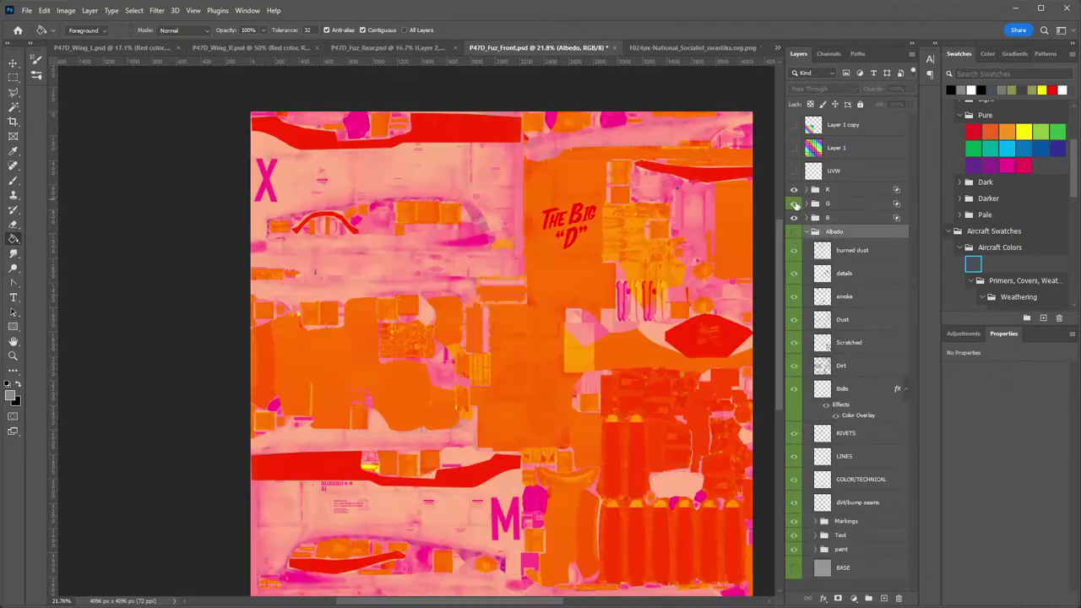
pyautogui.click(795, 204)
pyautogui.click(794, 246)
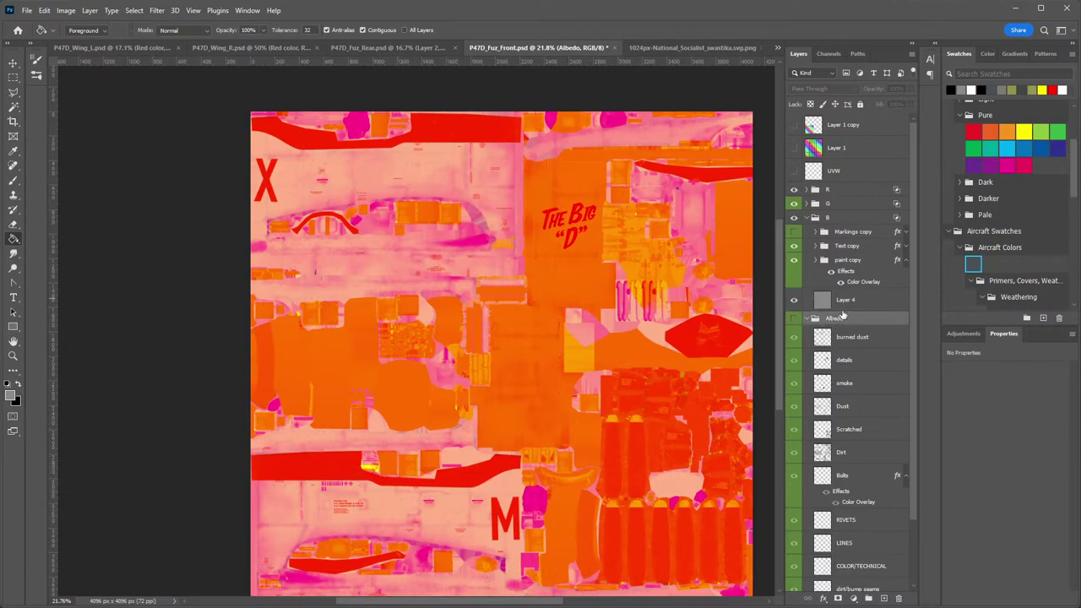
pyautogui.click(815, 261)
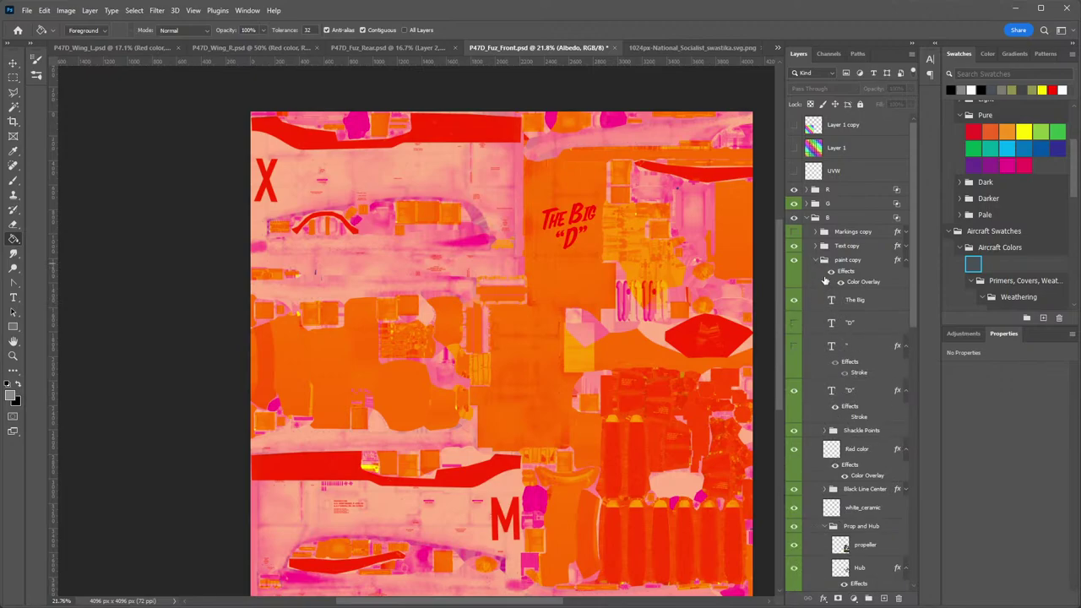
pyautogui.click(816, 262)
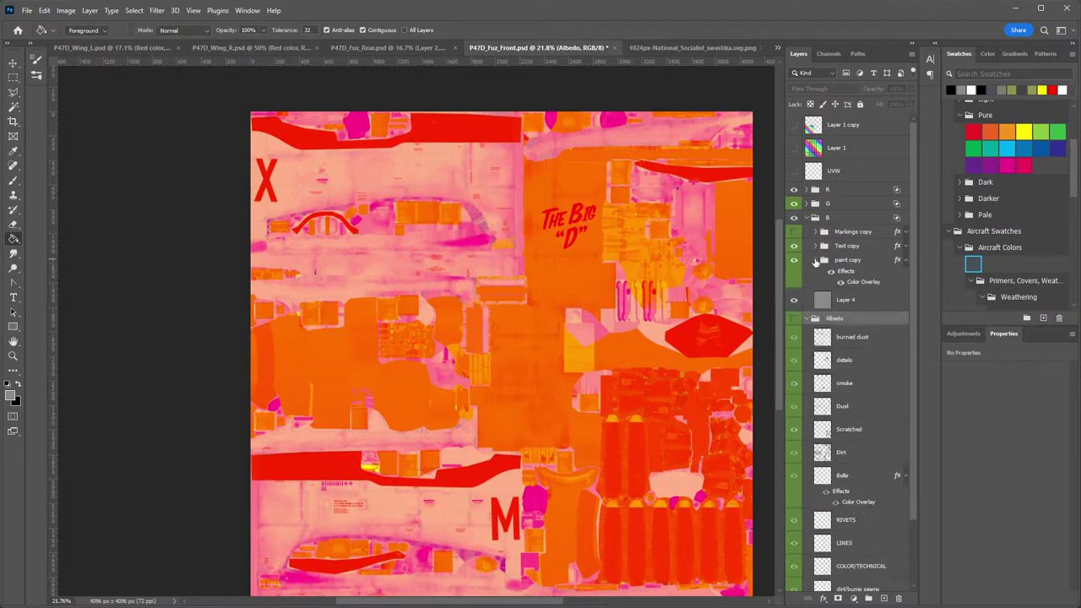
pyautogui.click(816, 261)
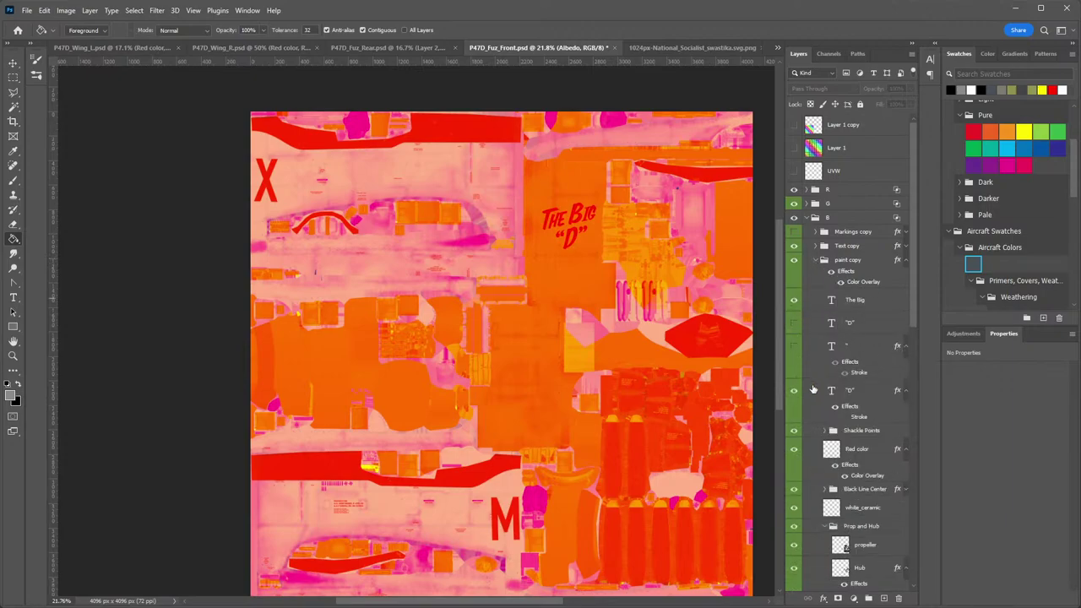
# Toggle the Black Line Center group inside paint copy to check its effect, and inspect its Color Overlay colour.
pyautogui.scroll(-5, 824, 405)
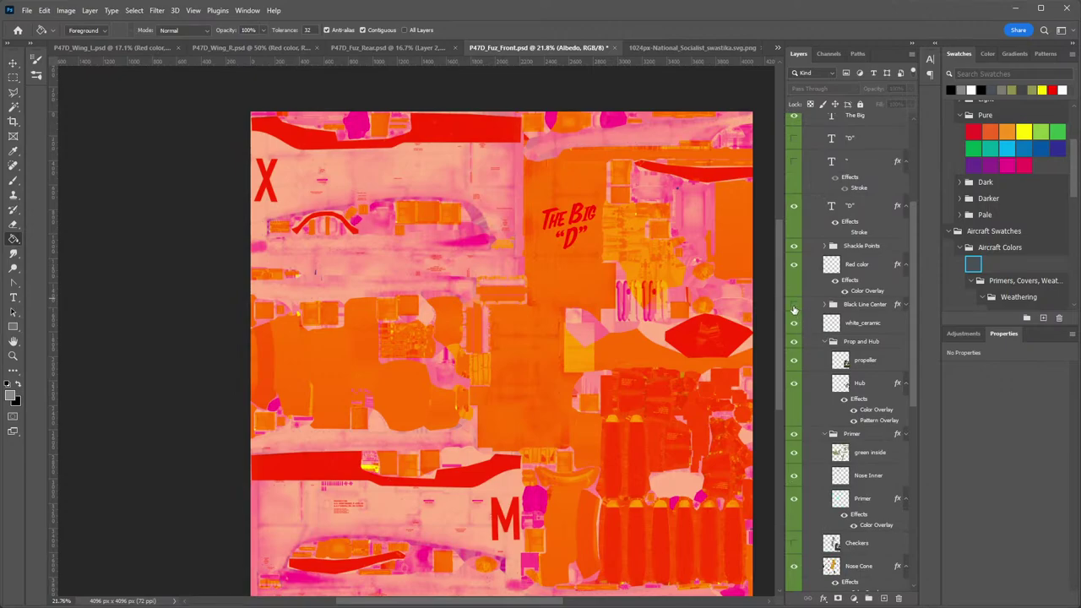
pyautogui.click(794, 305)
pyautogui.click(794, 305)
pyautogui.click(860, 306)
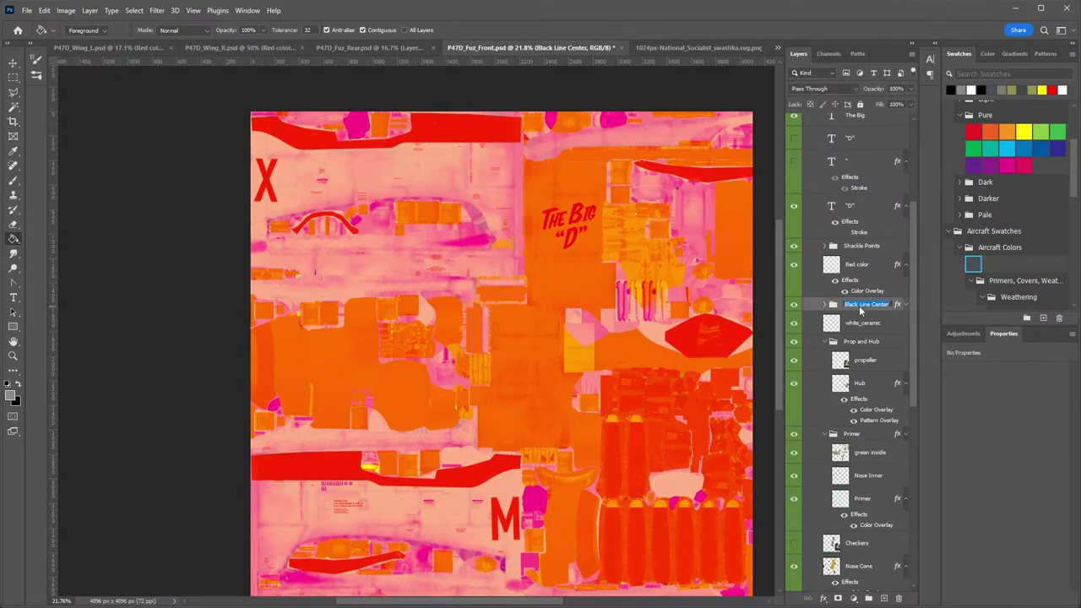
pyautogui.click(905, 306)
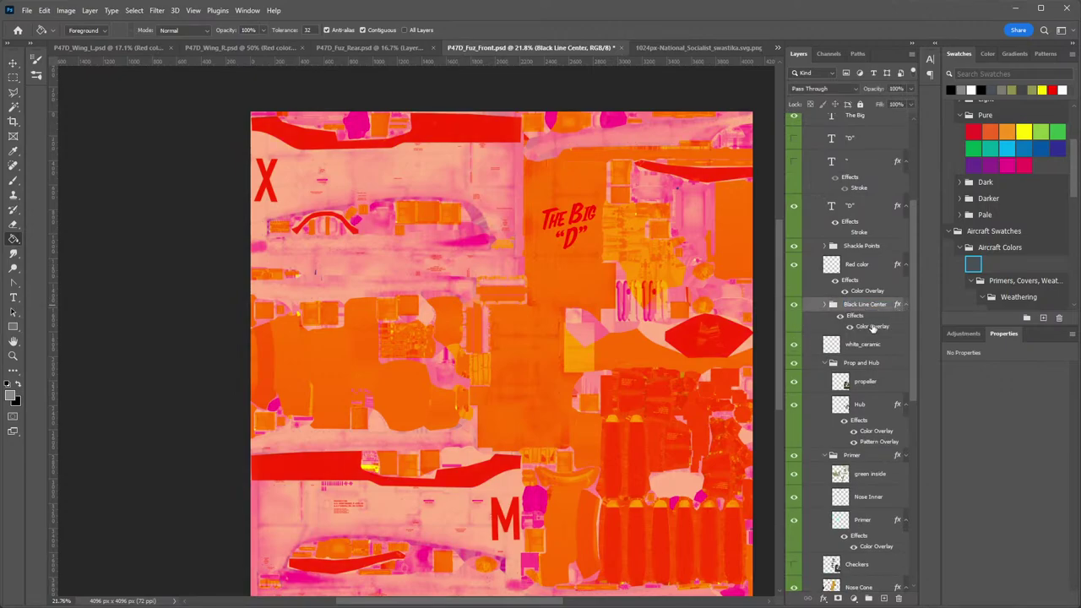
pyautogui.doubleClick(873, 328)
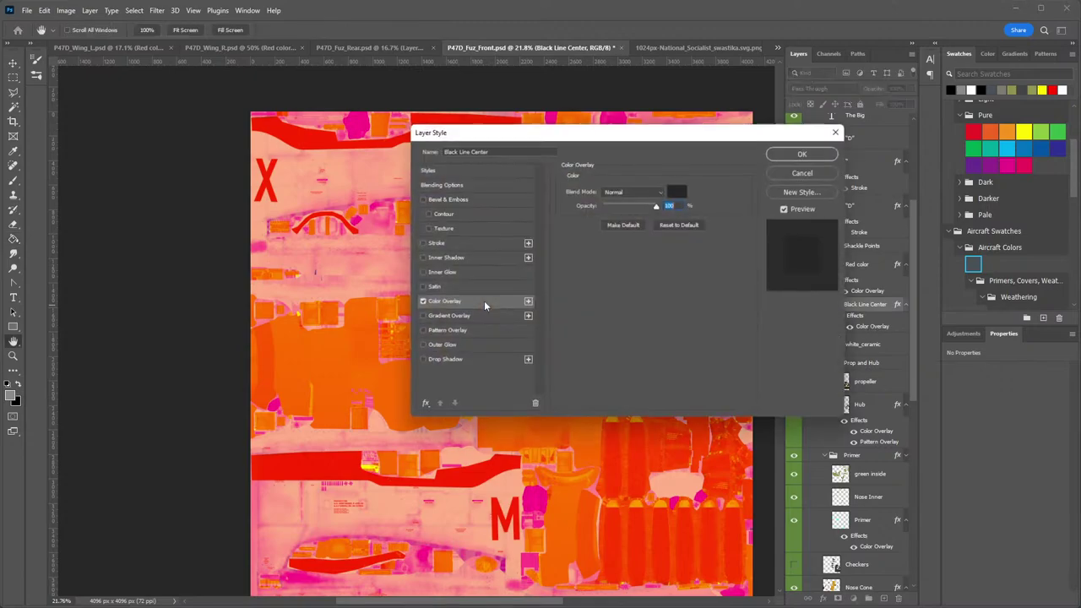
pyautogui.click(677, 191)
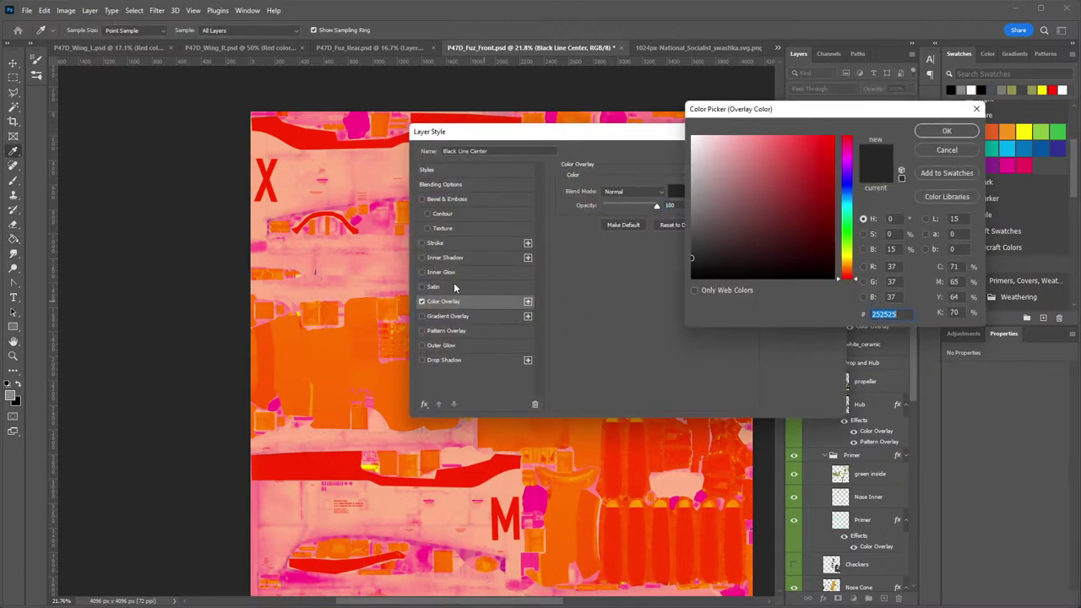
pyautogui.click(947, 132)
pyautogui.click(803, 152)
pyautogui.click(795, 305)
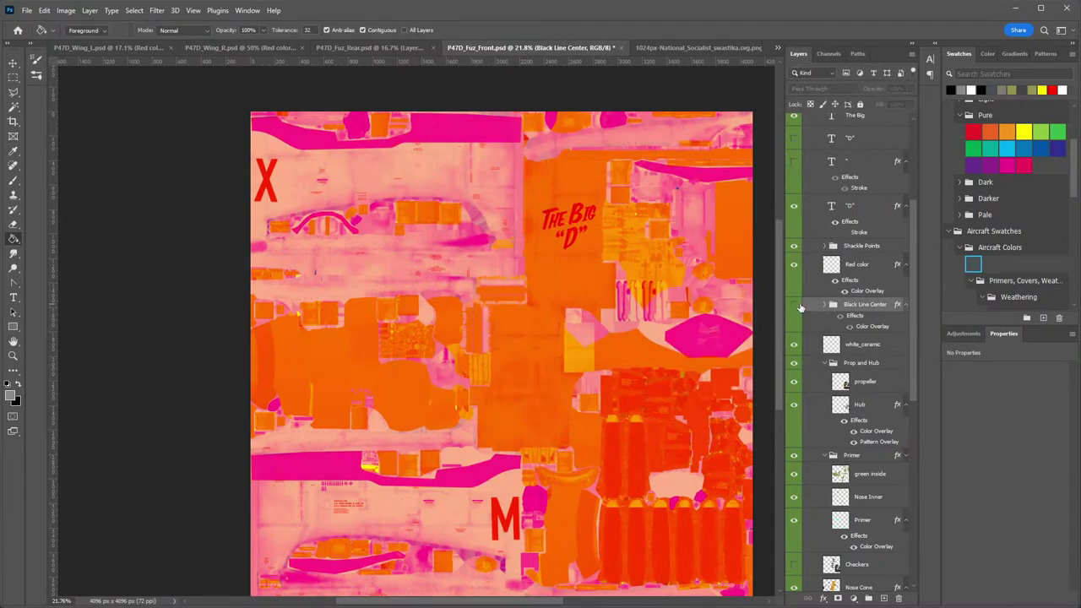
pyautogui.click(795, 305)
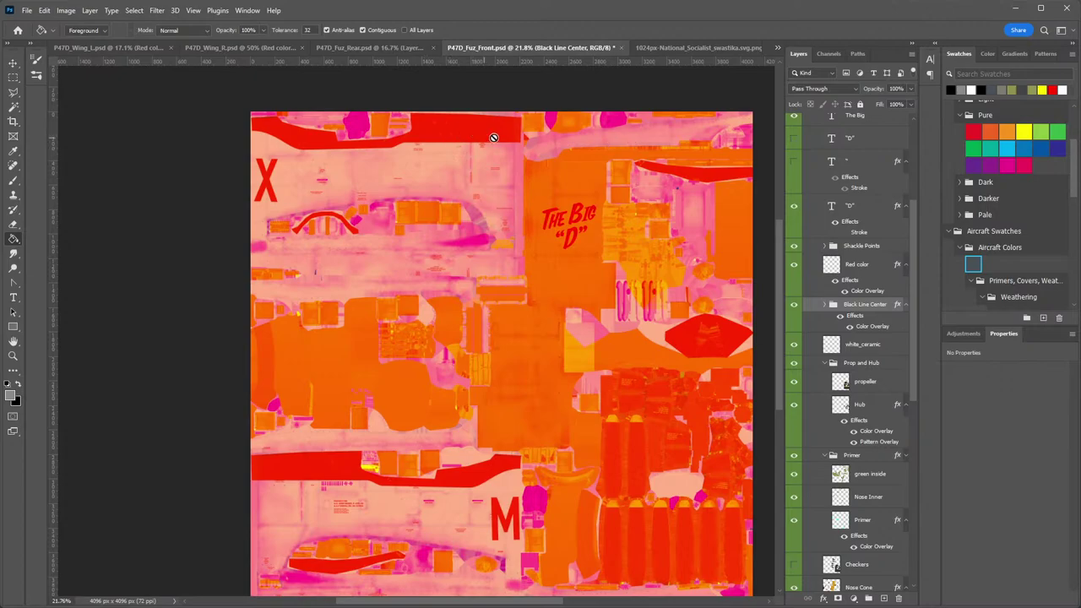
# Set the Color Overlay colour of the Black Line Center group in paint copy to #232323.
pyautogui.doubleClick(862, 328)
pyautogui.click(676, 191)
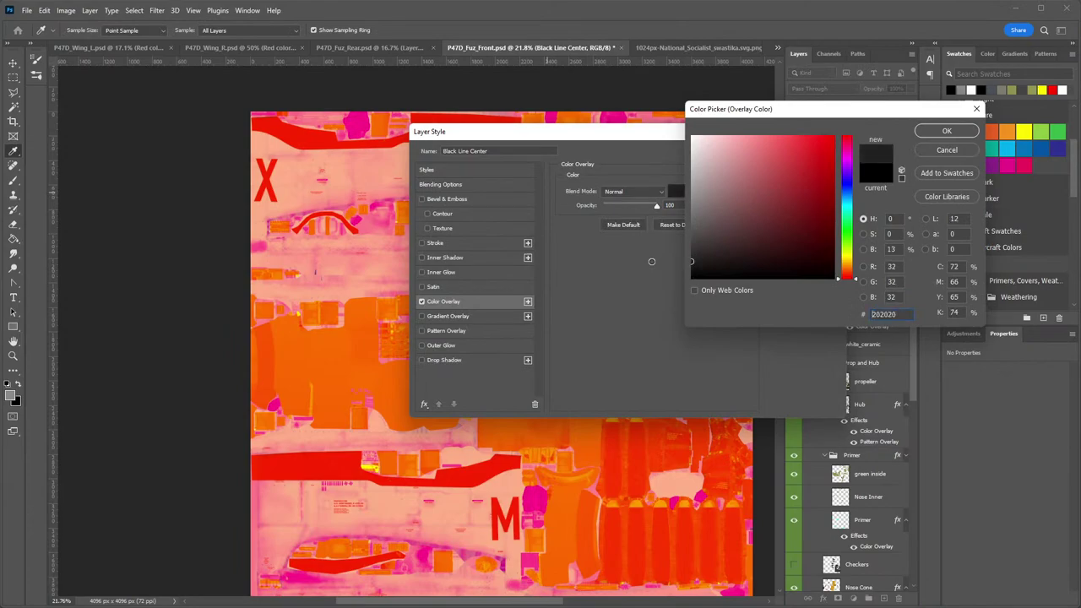
pyautogui.moveTo(652, 262)
pyautogui.mouseDown()
pyautogui.moveTo(643, 256)
pyautogui.moveTo(685, 260)
pyautogui.mouseUp()
pyautogui.click(946, 132)
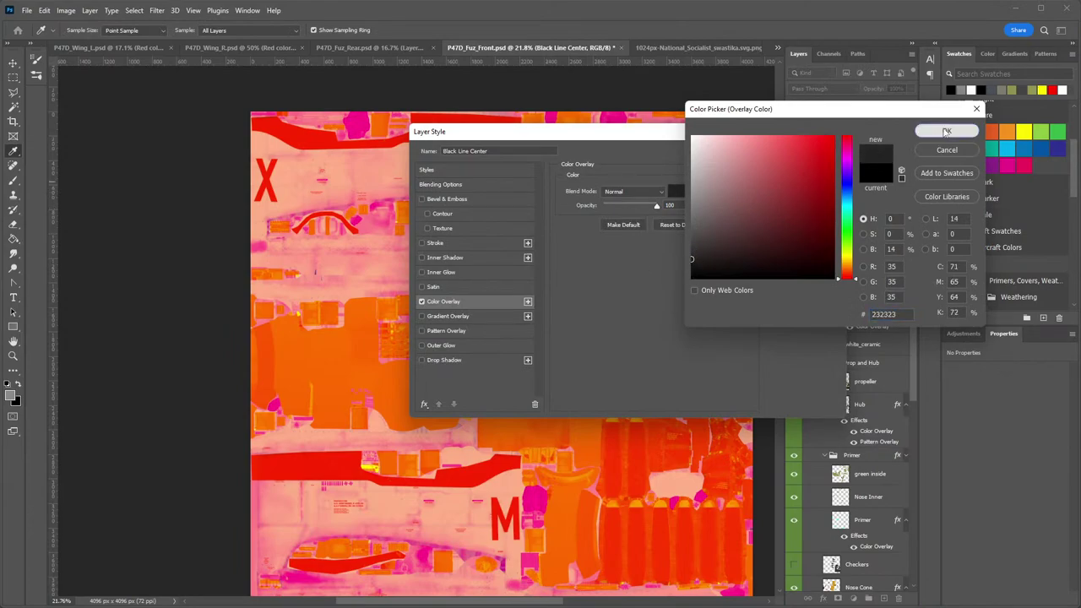
pyautogui.click(887, 315)
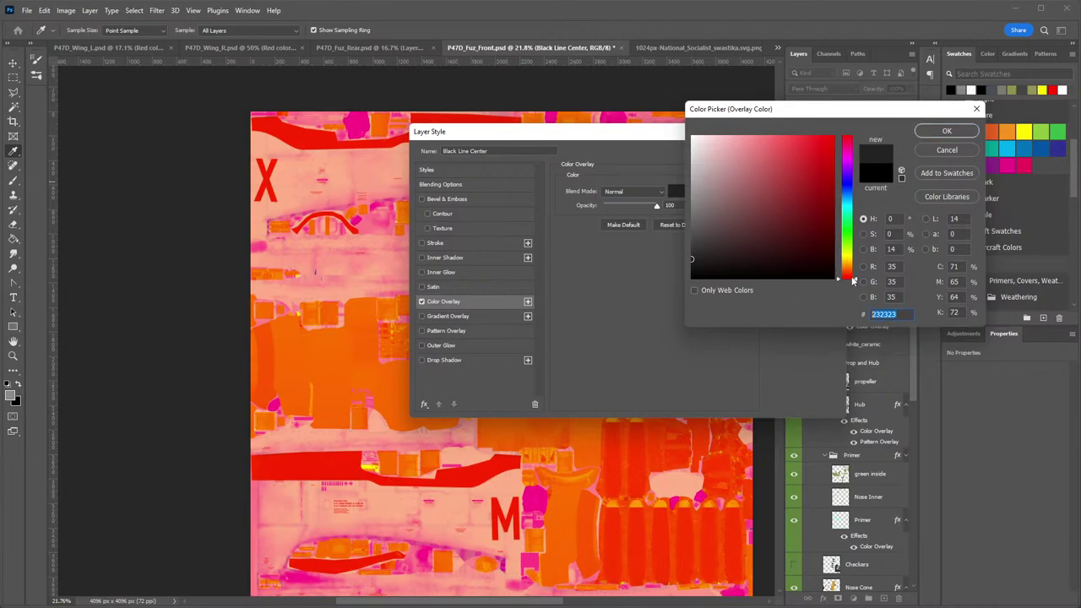
pyautogui.click(947, 131)
pyautogui.click(804, 150)
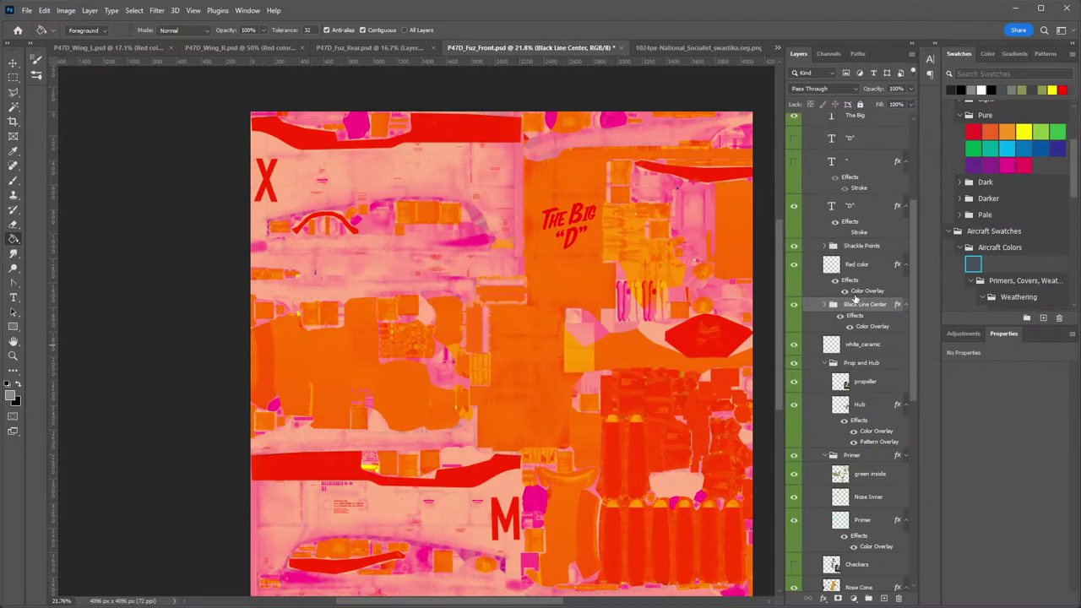
# Toggle the visibility of the Red color layer in paint copy to check it, and collapse its effects list.
pyautogui.click(796, 265)
pyautogui.click(795, 265)
pyautogui.click(906, 264)
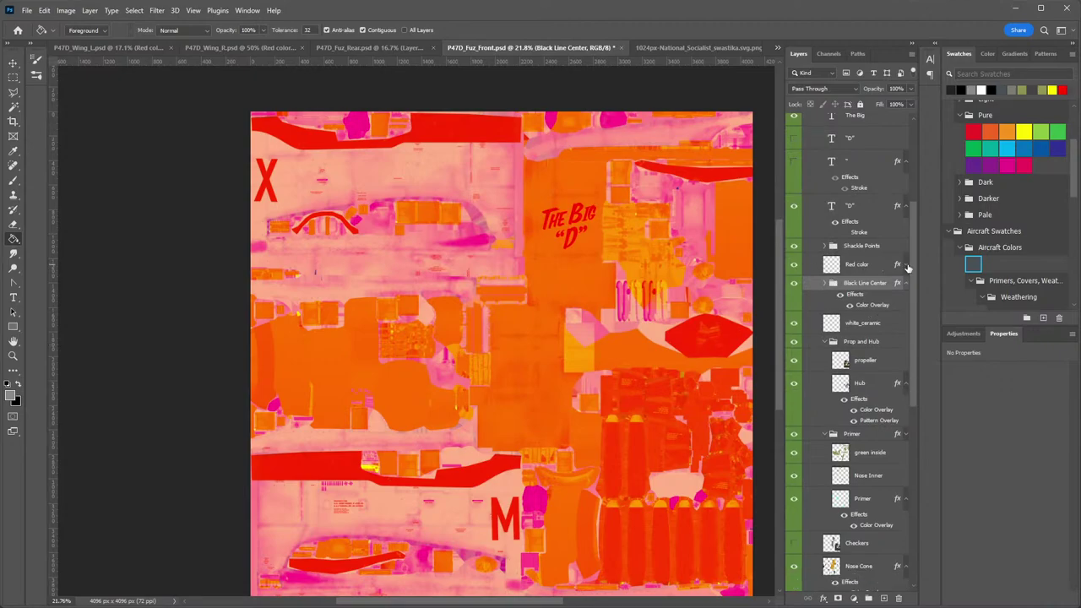
# Copy the layer style of the paint copy group and paste it onto the Text copy group in B.
pyautogui.scroll(3, 875, 256)
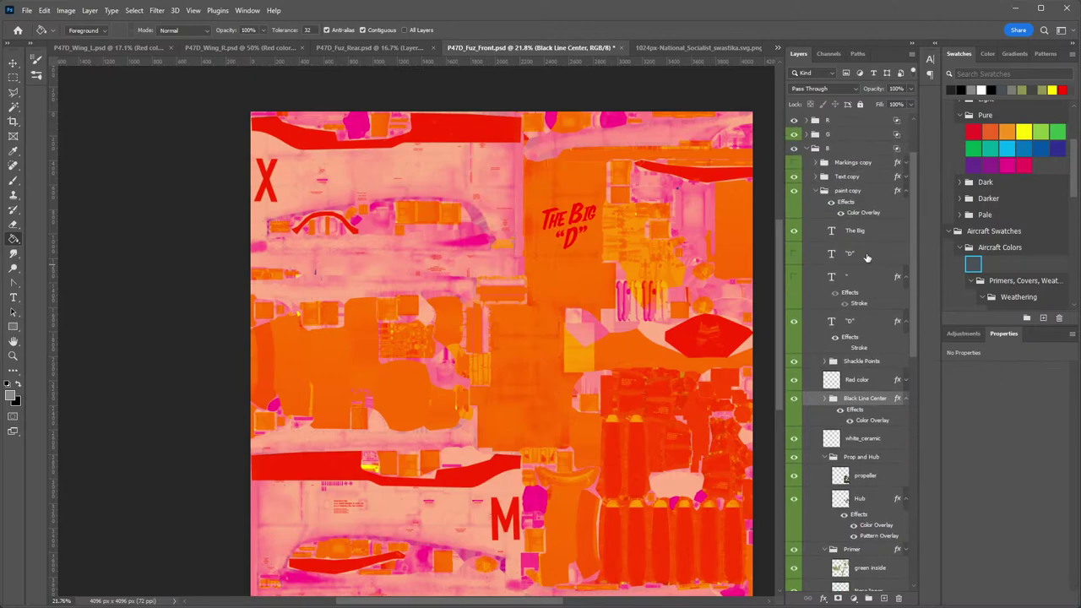
pyautogui.click(866, 193)
pyautogui.rightClick(866, 194)
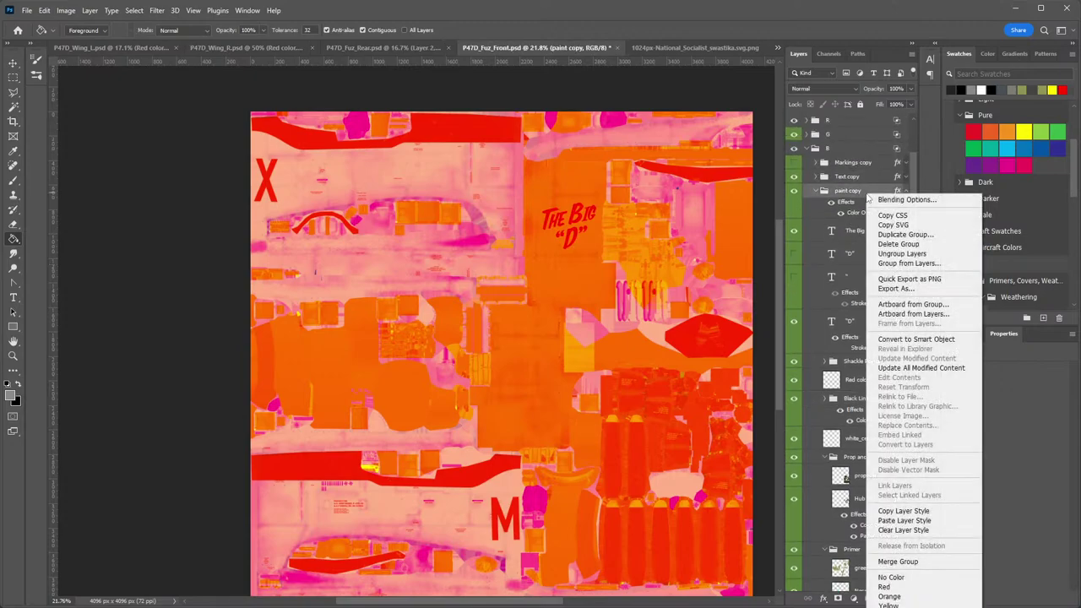
pyautogui.click(925, 512)
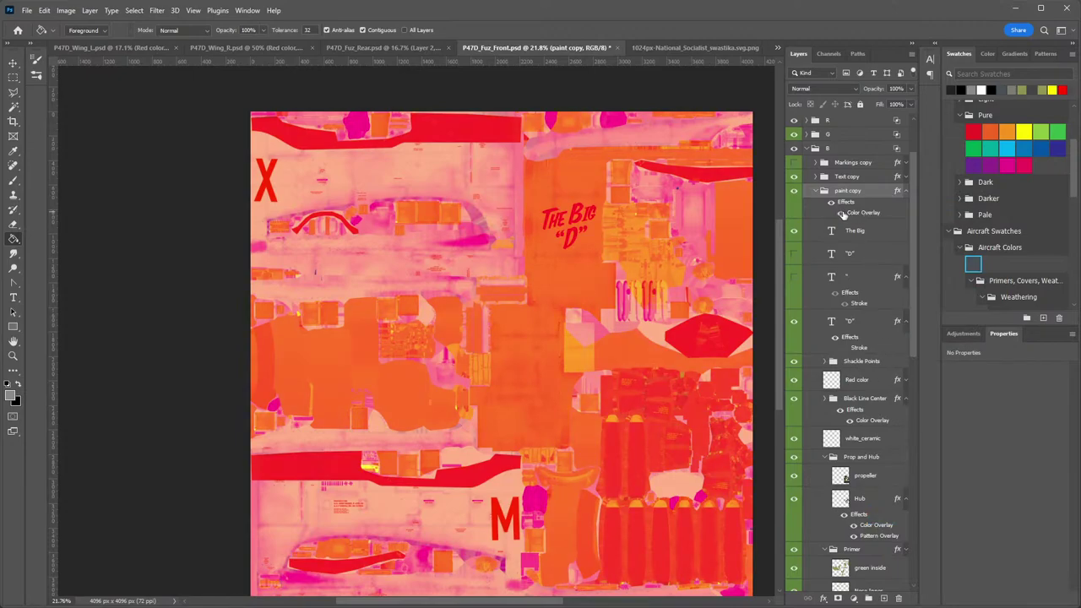
pyautogui.click(907, 193)
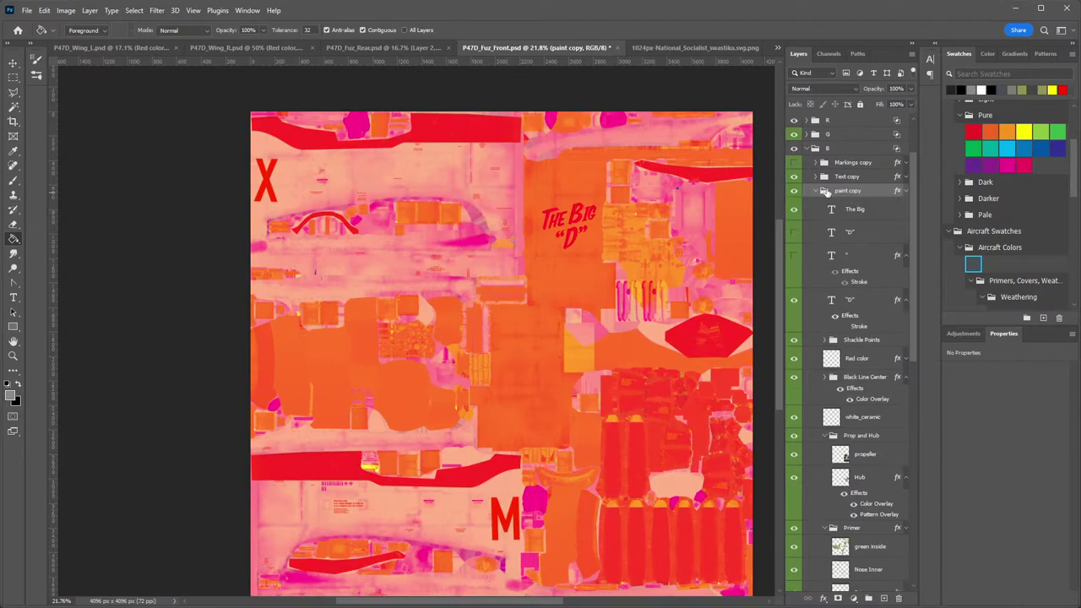
pyautogui.rightClick(877, 179)
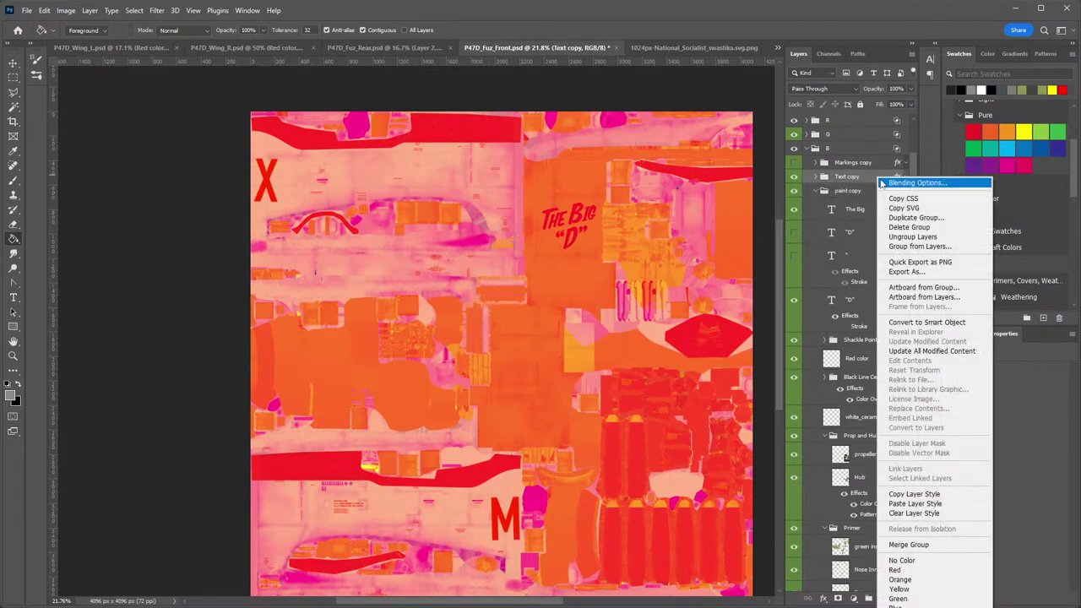
pyautogui.click(916, 503)
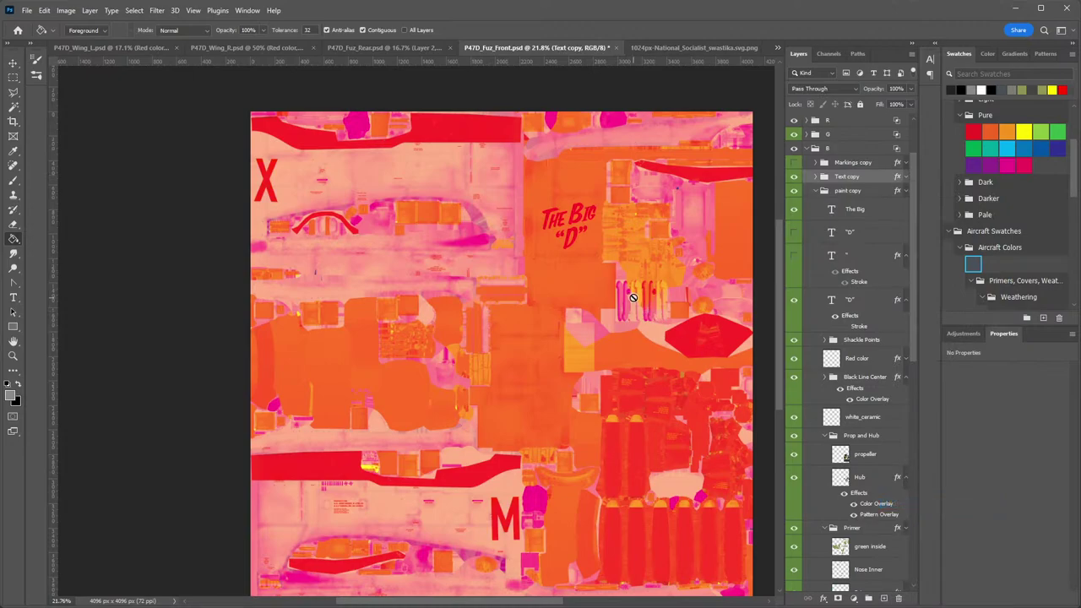
pyautogui.click(794, 176)
# Hide the G and R groups to examine the B channel on its own.
pyautogui.scroll(2, 795, 180)
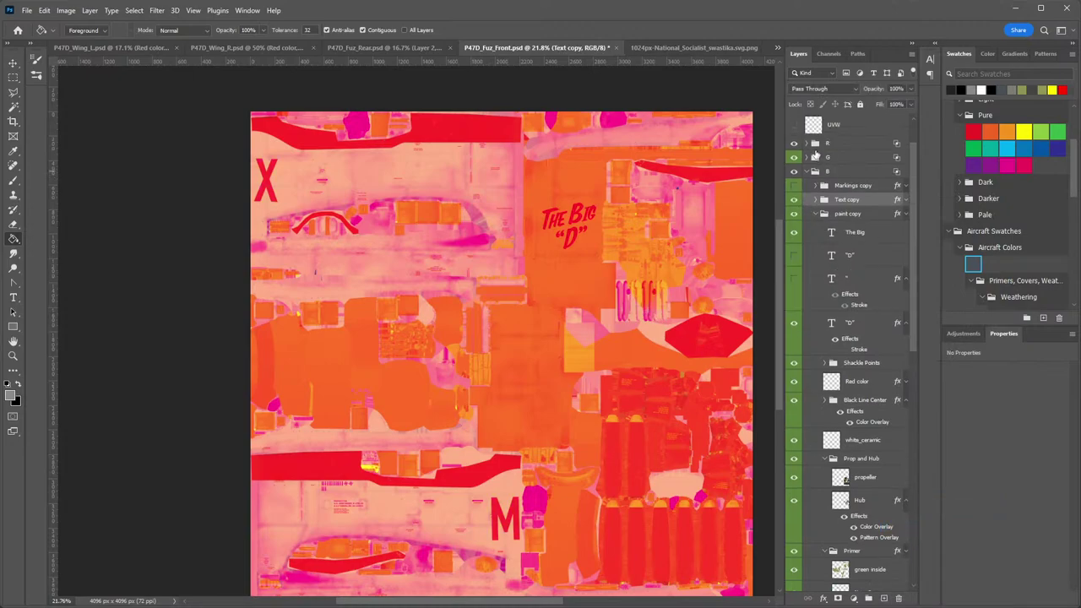
pyautogui.click(794, 180)
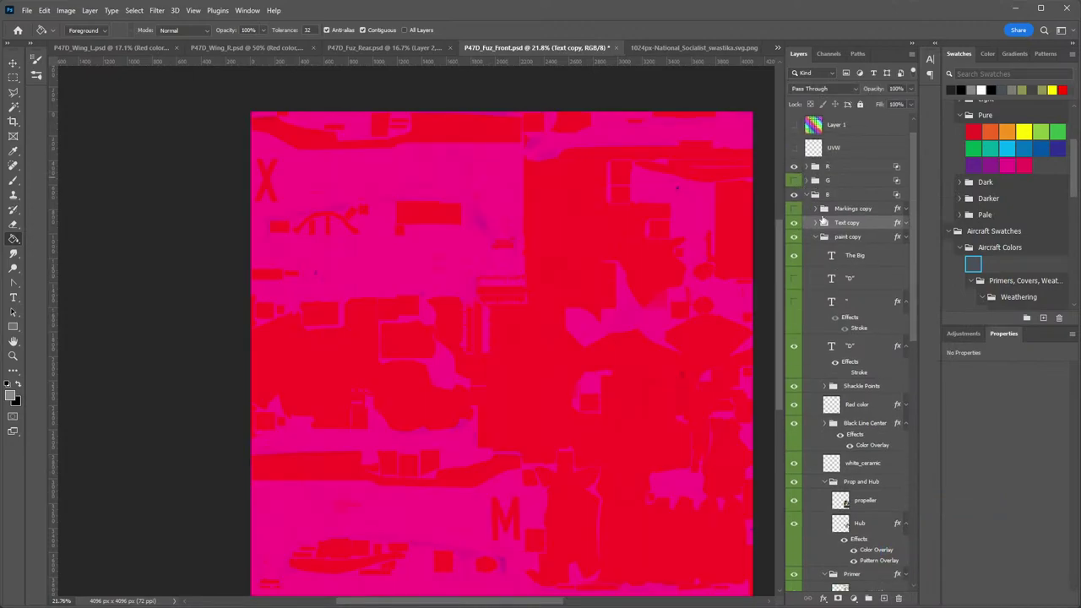
pyautogui.click(794, 167)
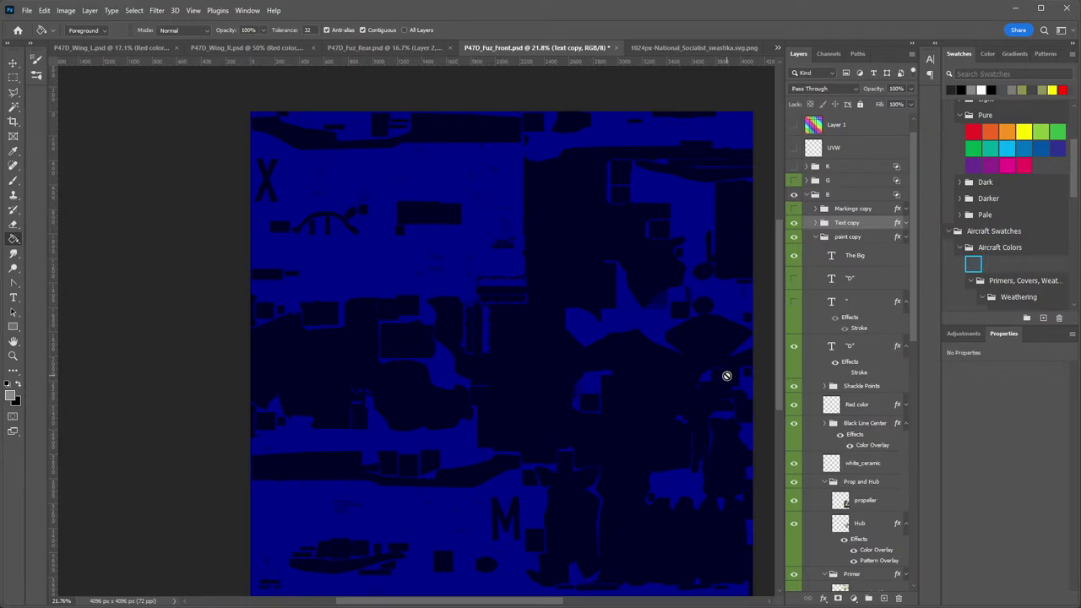
pyautogui.moveTo(496, 284); pyautogui.dragTo(427, 256)
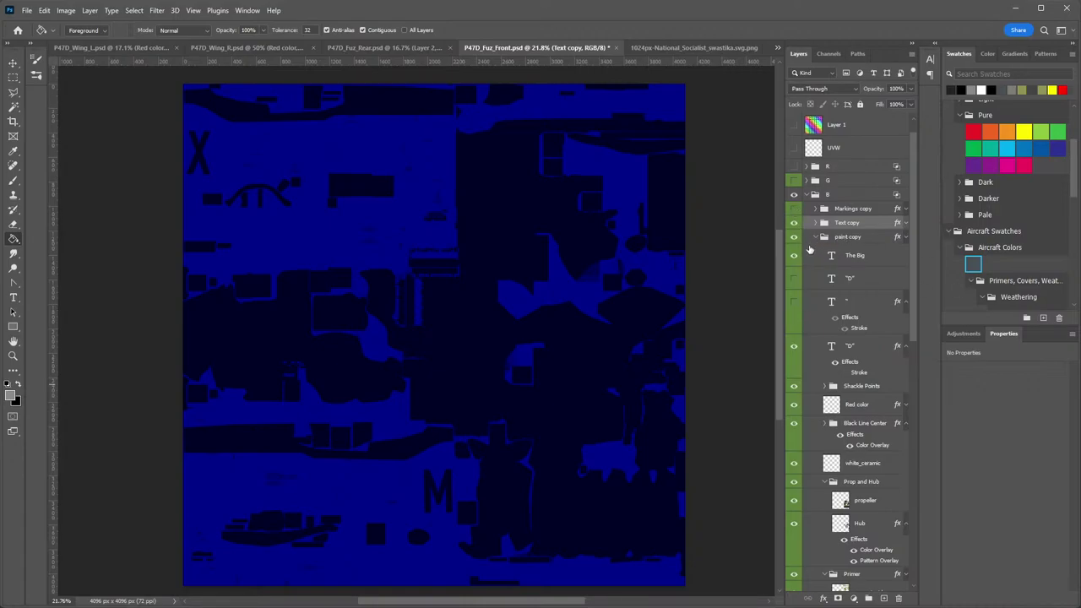
# Collapse the paint copy and B groups, hide B, and show and expand the G group to examine the green channel.
pyautogui.click(817, 237)
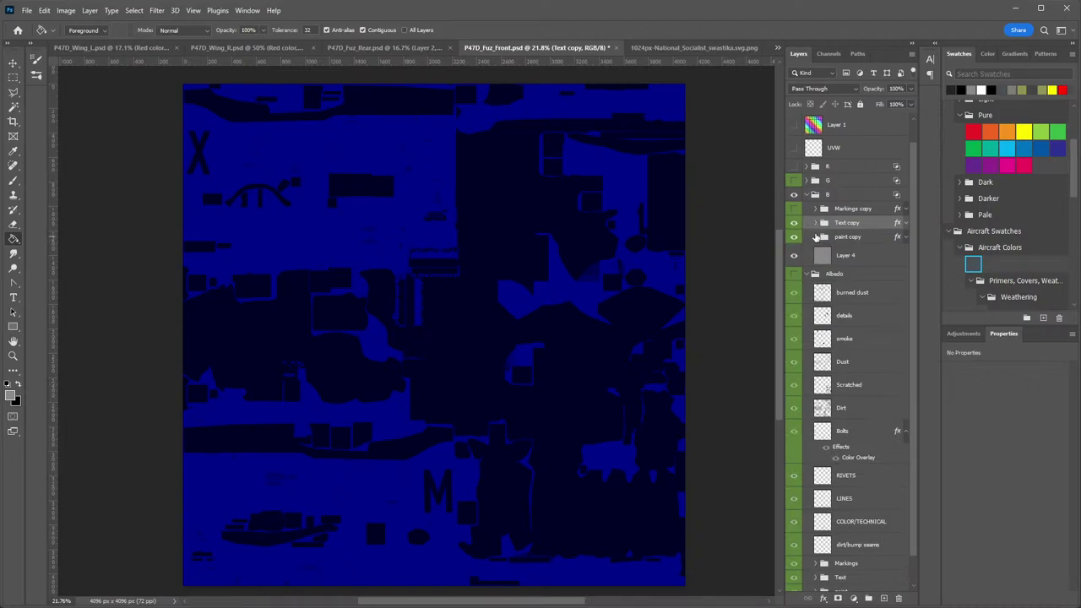
pyautogui.click(817, 237)
pyautogui.click(806, 195)
pyautogui.click(795, 218)
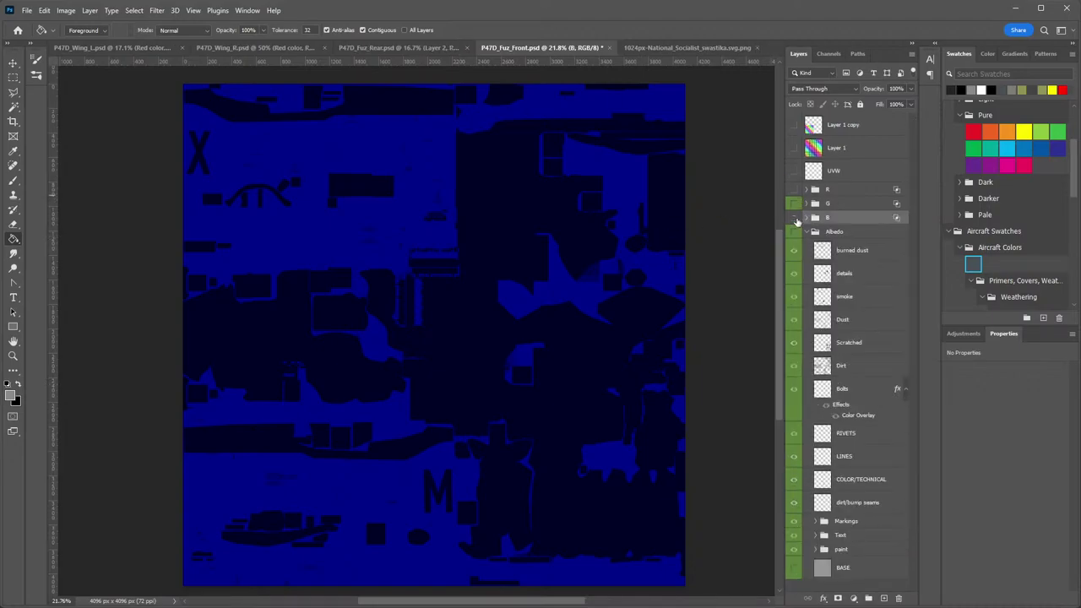
pyautogui.click(795, 217)
pyautogui.click(795, 203)
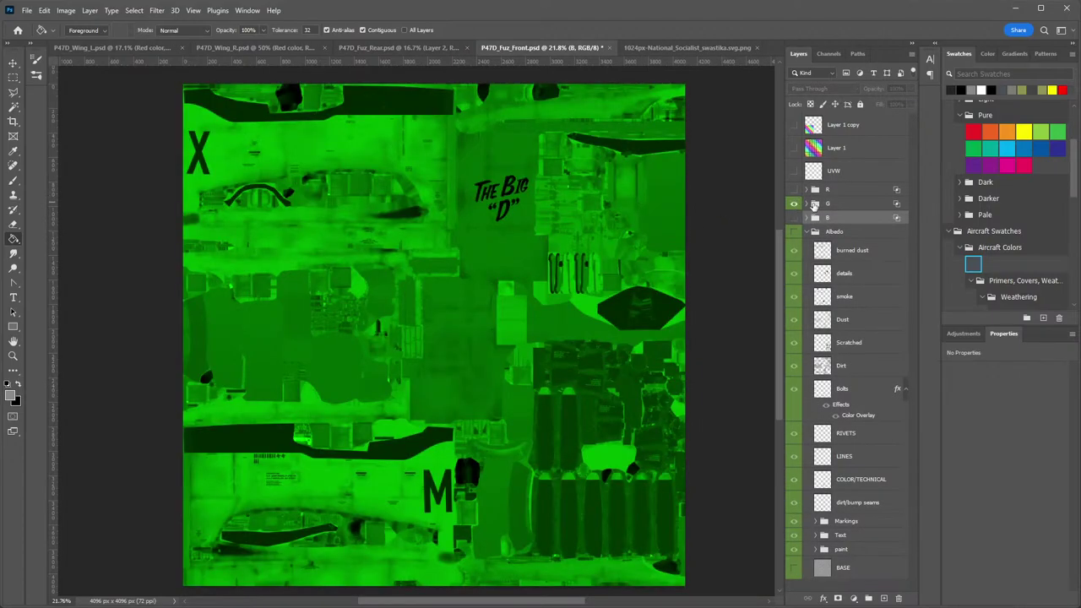
pyautogui.click(807, 204)
pyautogui.click(807, 204)
pyautogui.click(807, 205)
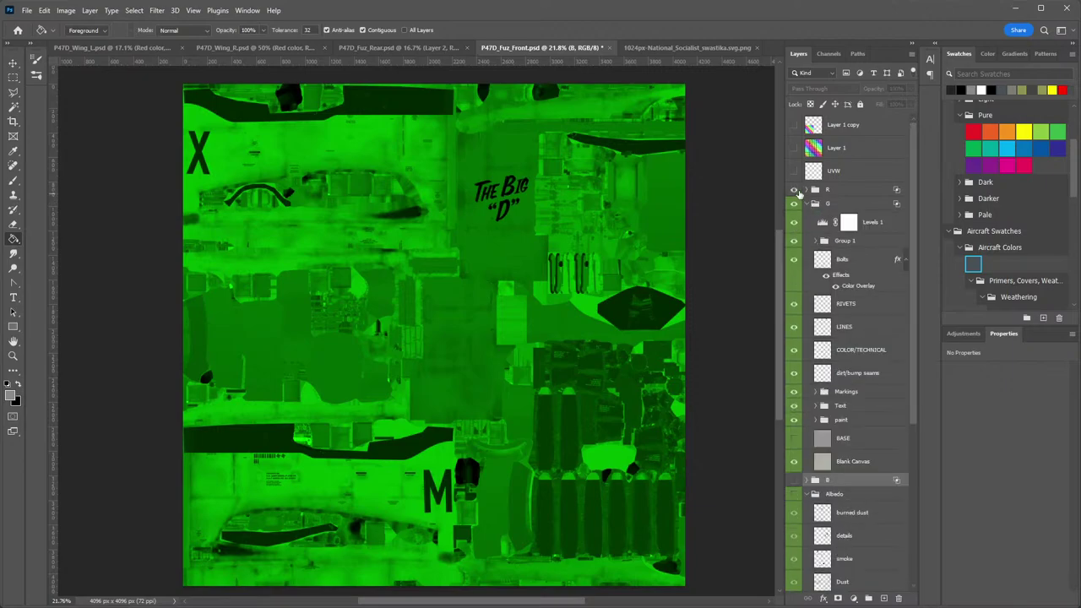
# Show the R and B groups together with G again, and collapse the G group.
pyautogui.click(795, 190)
pyautogui.click(808, 205)
pyautogui.click(795, 218)
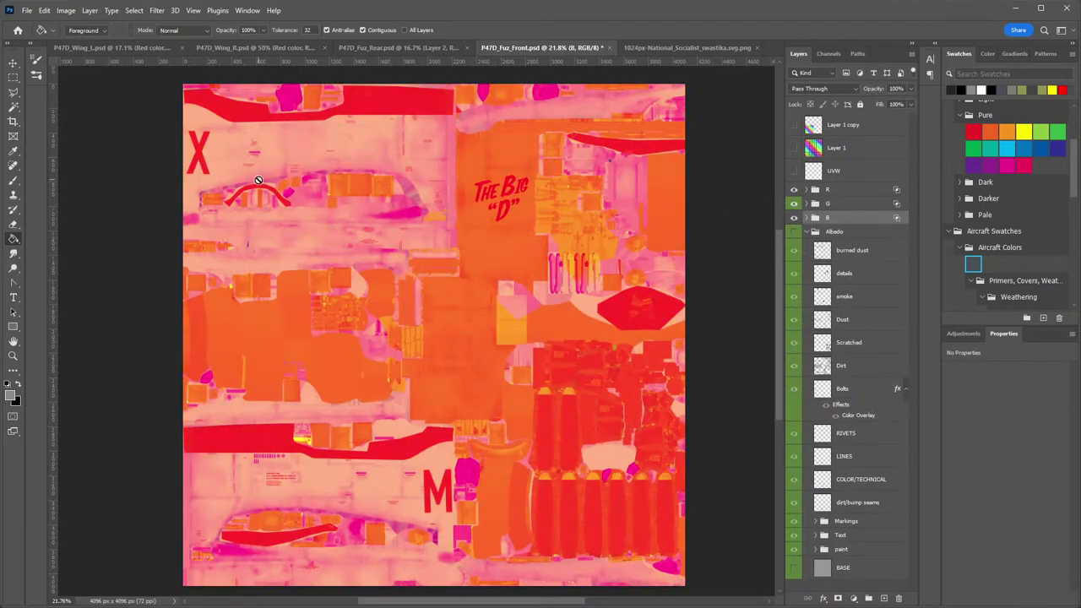
# Move the "The Big" and both "D" text layers from the paint group into the Text group in G.
pyautogui.click(807, 205)
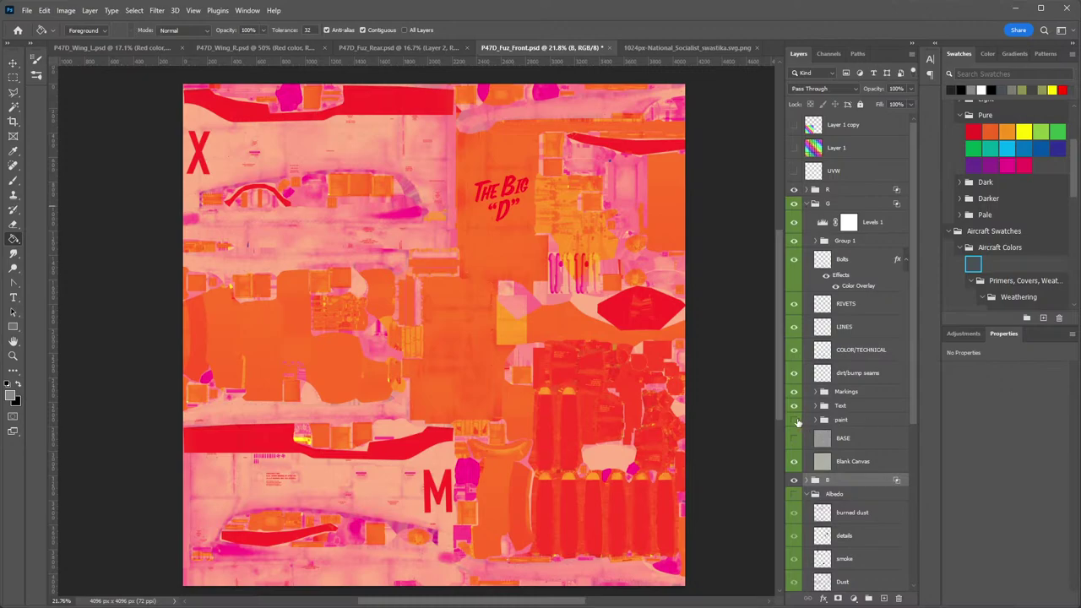
pyautogui.click(794, 419)
pyautogui.click(794, 420)
pyautogui.click(817, 420)
pyautogui.scroll(-1, 817, 422)
pyautogui.click(857, 393)
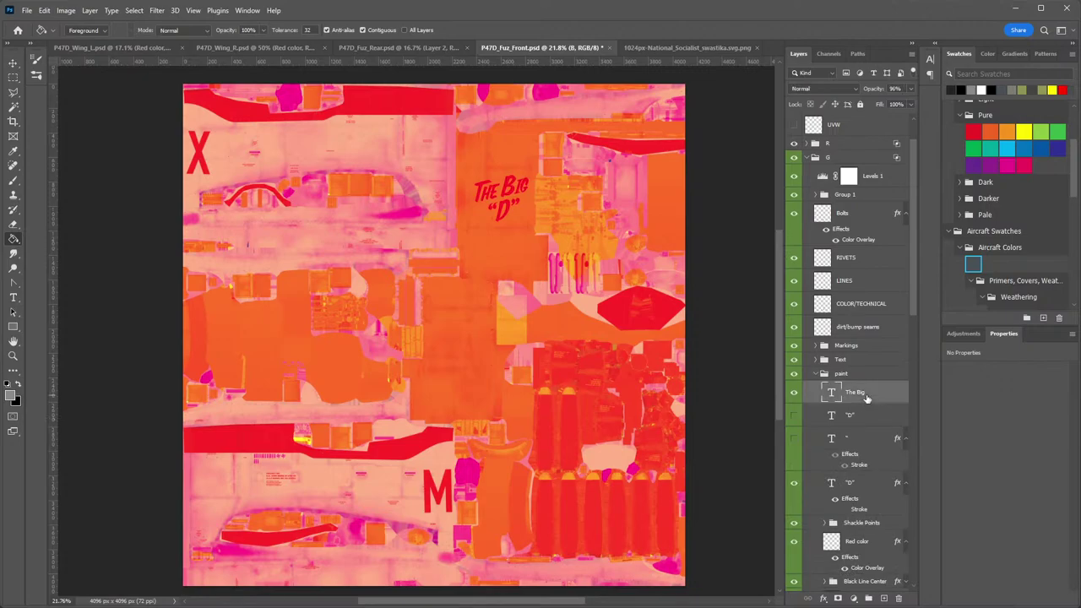
pyautogui.keyDown('shift'); pyautogui.click(858, 416); pyautogui.keyUp('shift')
pyautogui.keyDown('ctrl'); pyautogui.click(852, 483); pyautogui.keyUp('ctrl')
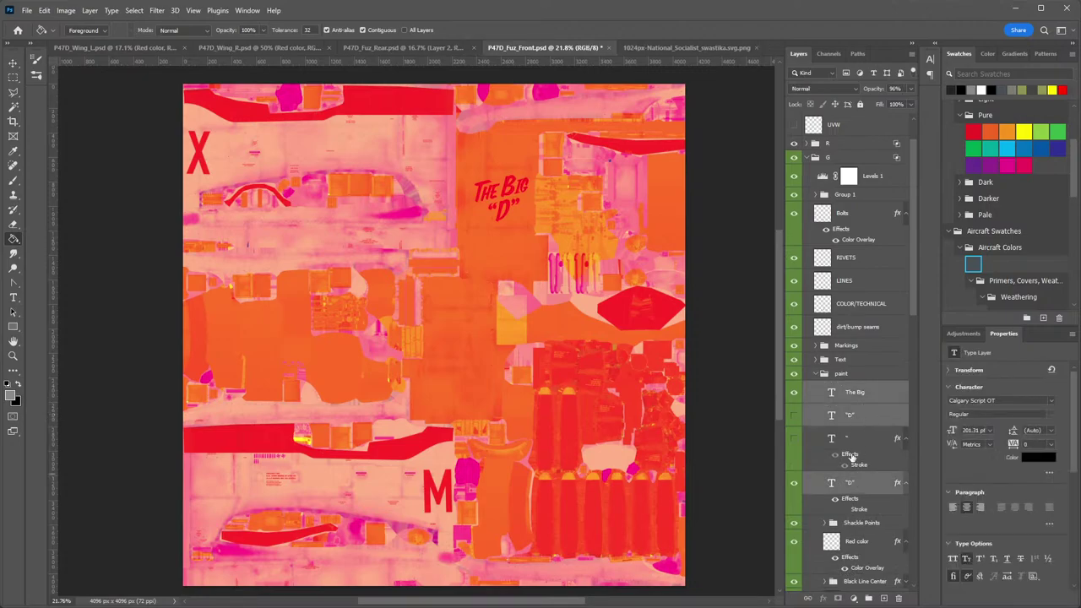
pyautogui.moveTo(857, 391); pyautogui.dragTo(854, 359)
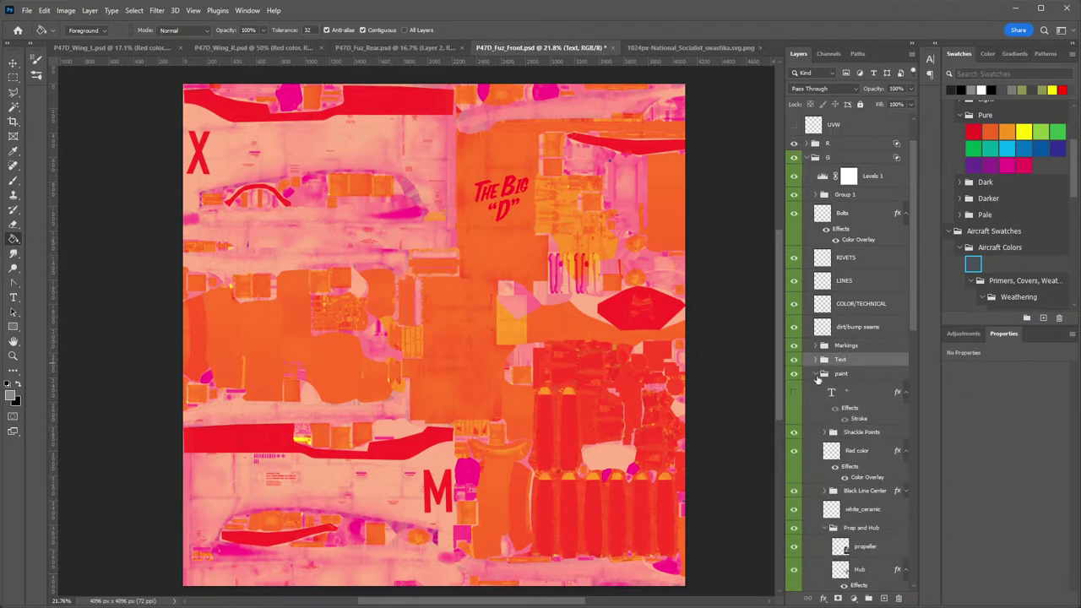
# Apply a mid-grey (5d5d5d) Color Overlay to the paint group in G.
pyautogui.doubleClick(862, 374)
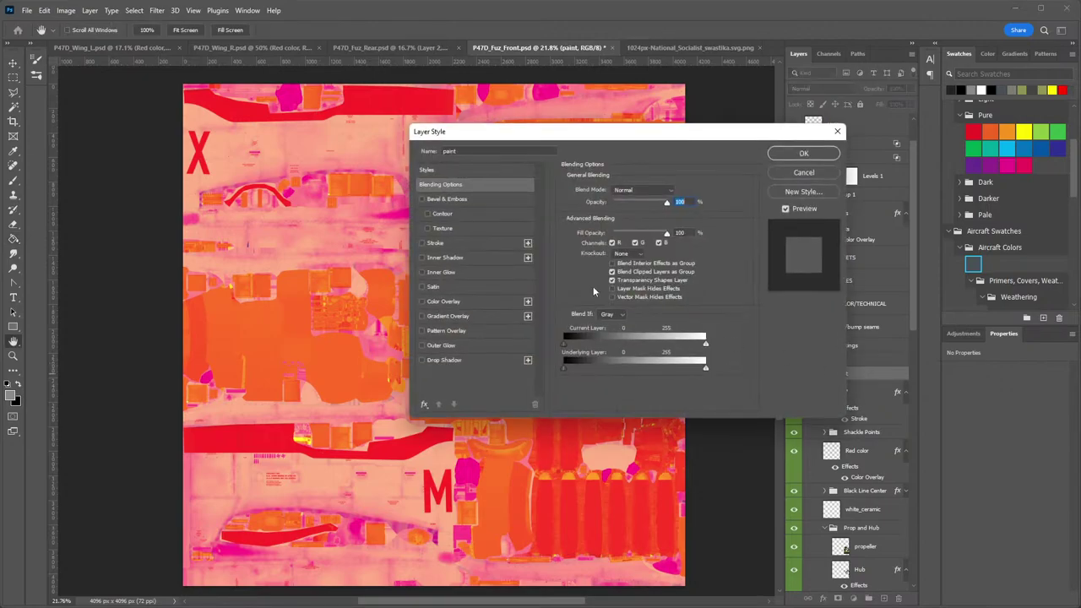
pyautogui.click(444, 302)
pyautogui.click(673, 195)
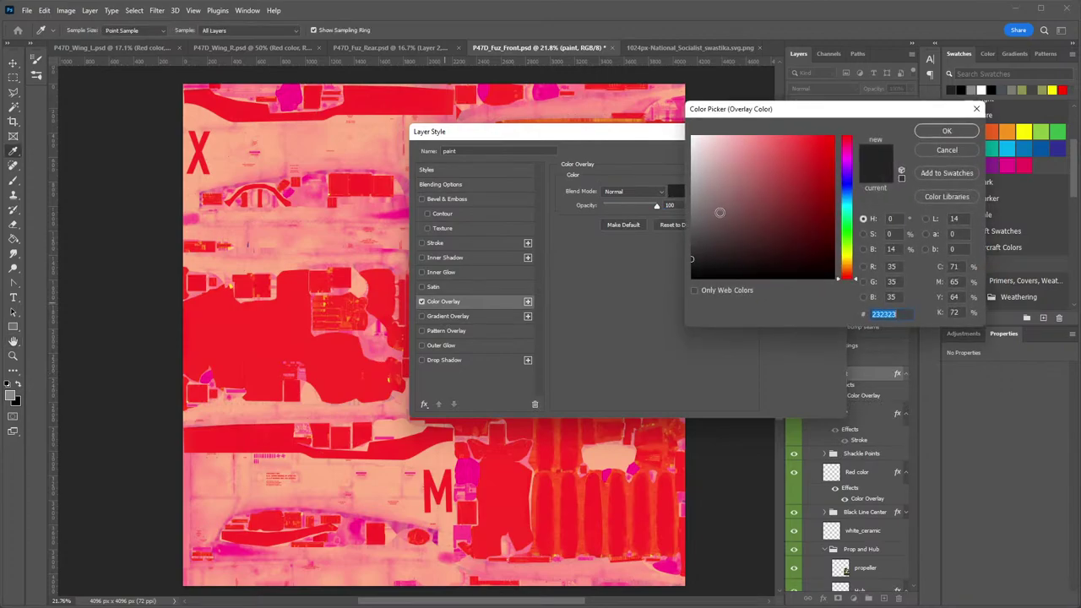
pyautogui.moveTo(702, 239); pyautogui.dragTo(614, 230)
pyautogui.click(938, 133)
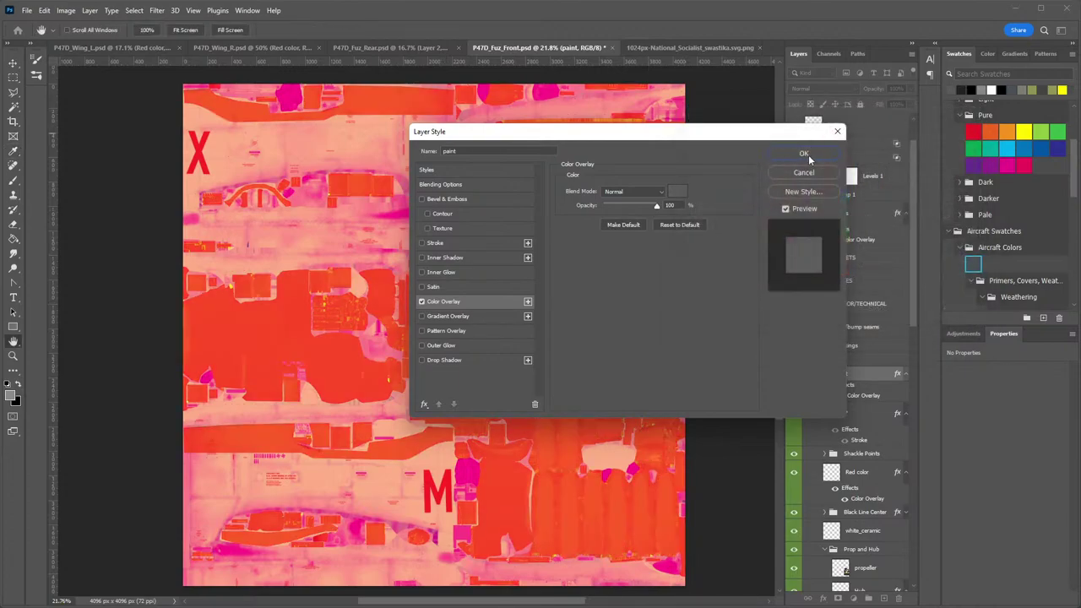
pyautogui.click(803, 155)
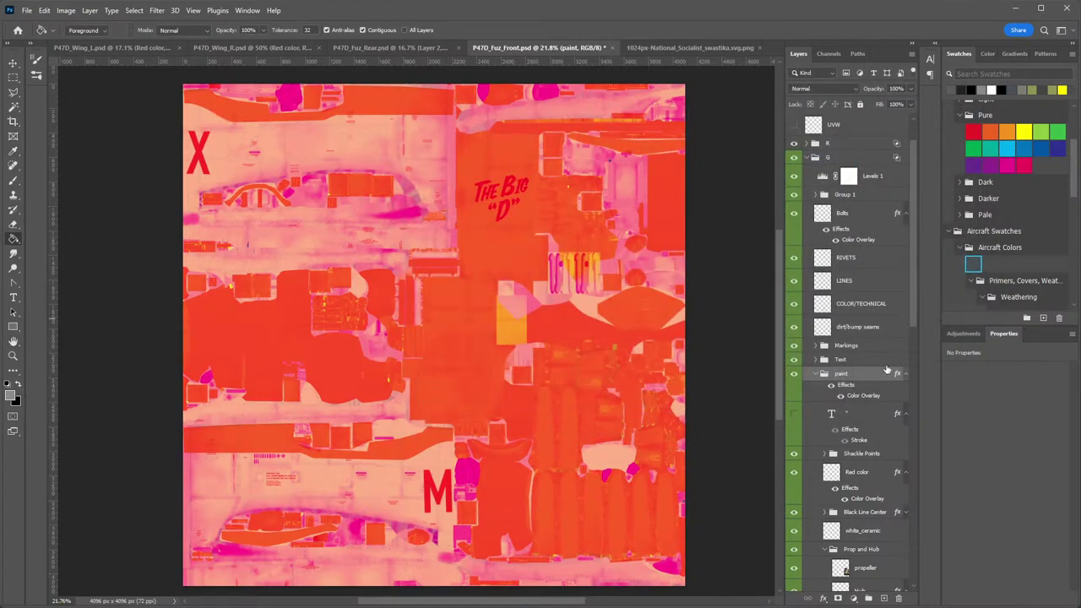
# Check the Text group's effect in G and review the paint and B layers, collapsing the paint, G and B groups.
pyautogui.click(794, 360)
pyautogui.click(794, 360)
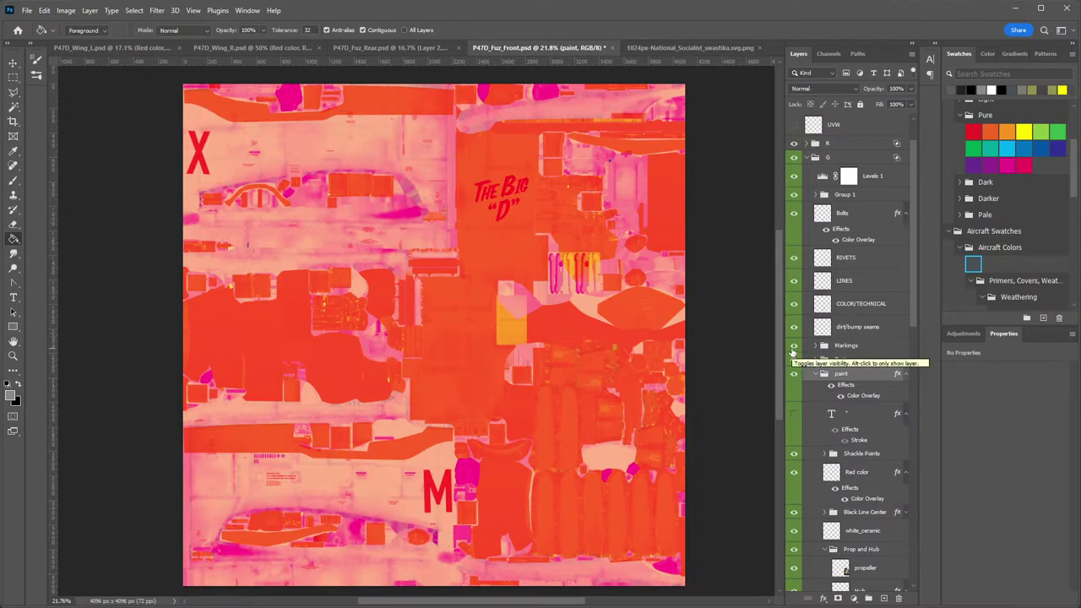
pyautogui.scroll(-5, 845, 397)
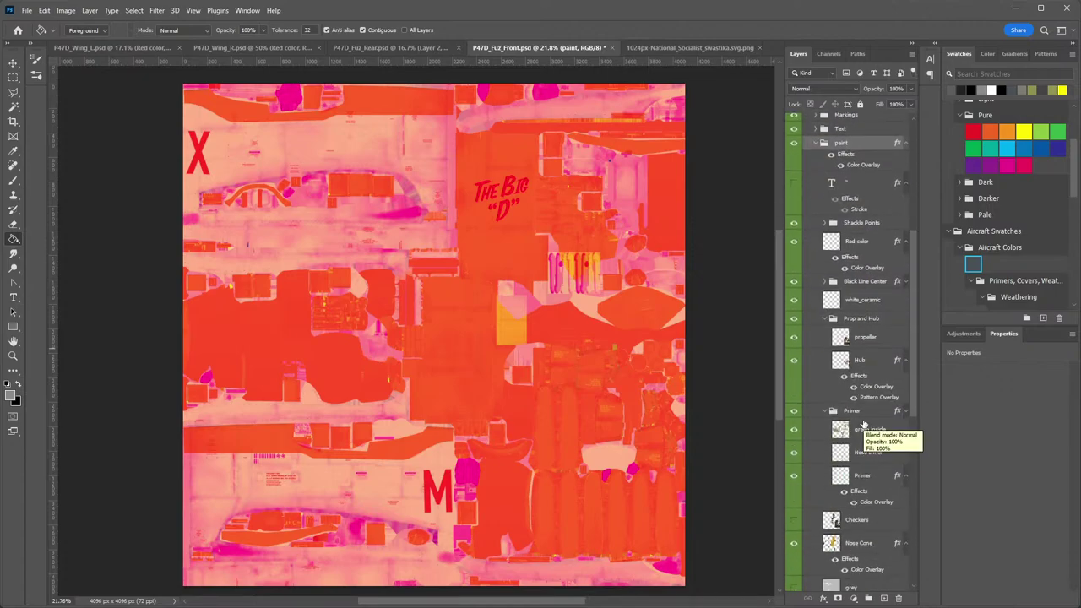
pyautogui.scroll(-3, 862, 427)
pyautogui.scroll(-4, 862, 427)
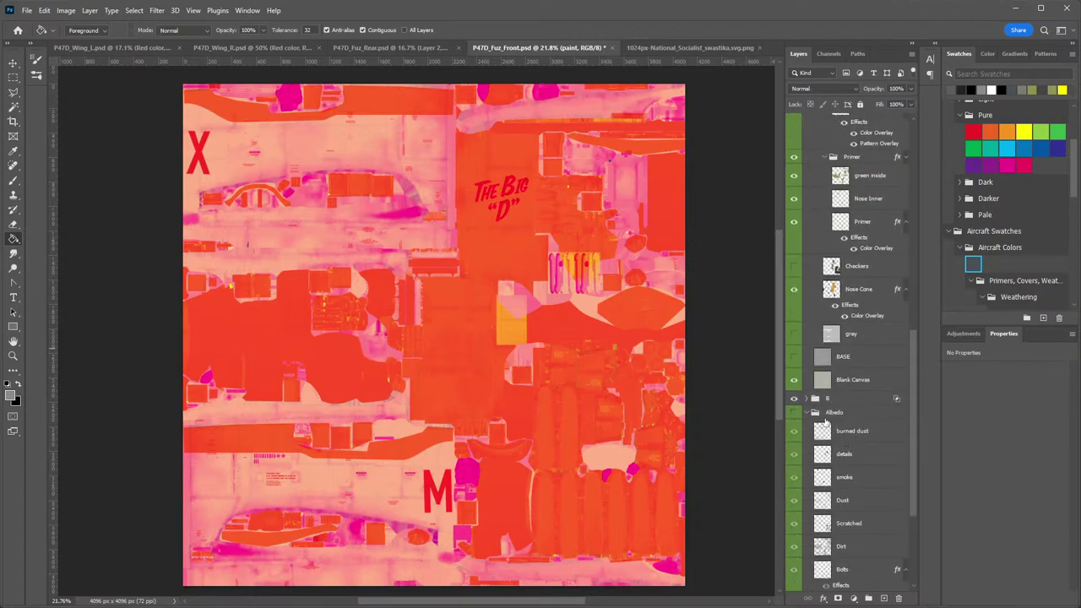
pyautogui.click(810, 398)
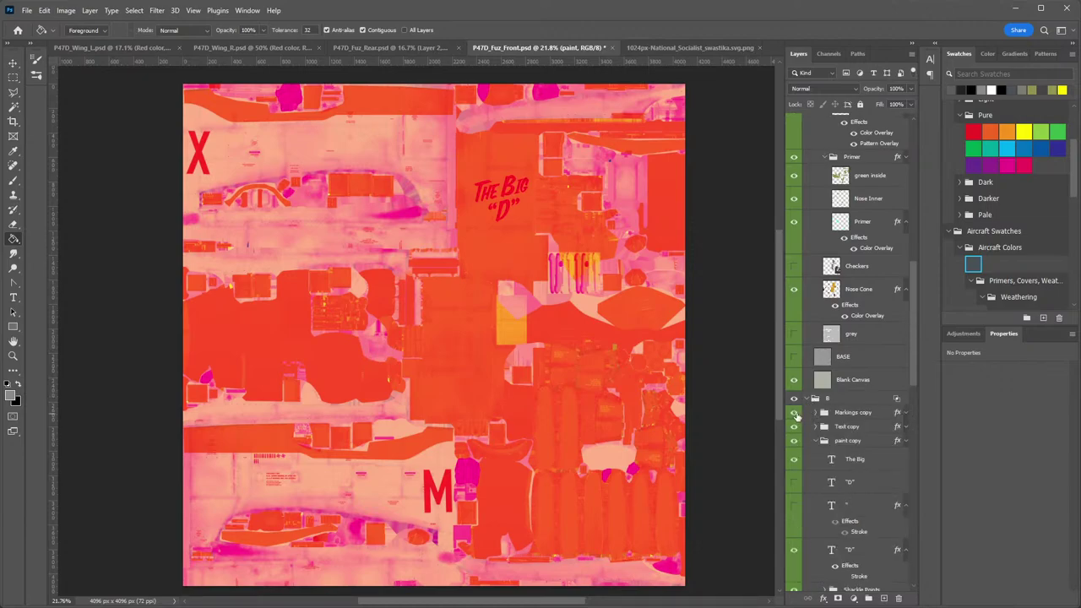
pyautogui.scroll(8, 837, 317)
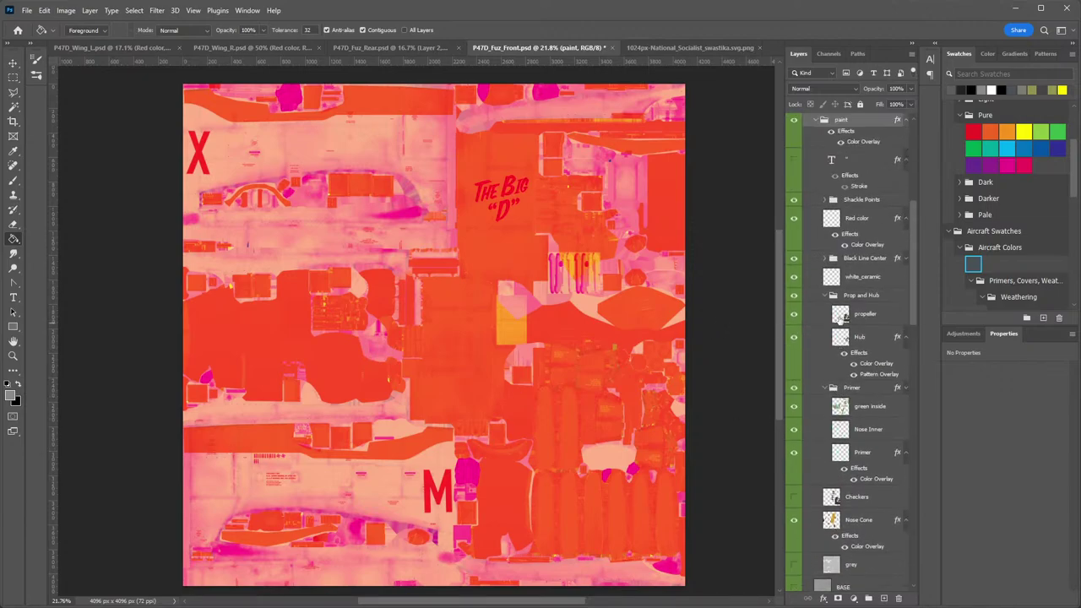
pyautogui.click(817, 212)
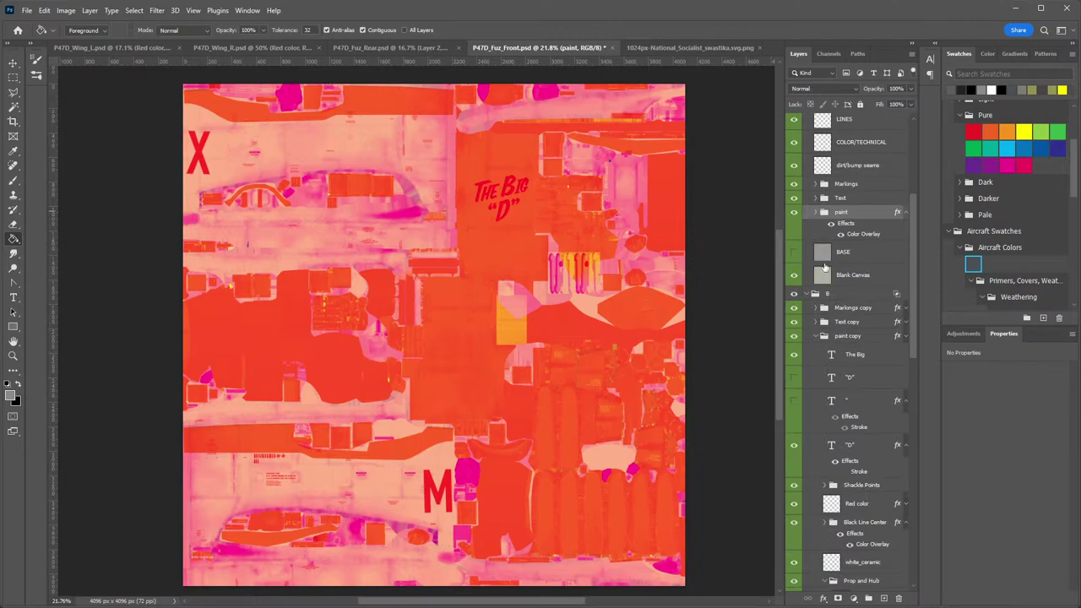
pyautogui.scroll(5, 825, 266)
pyautogui.click(813, 205)
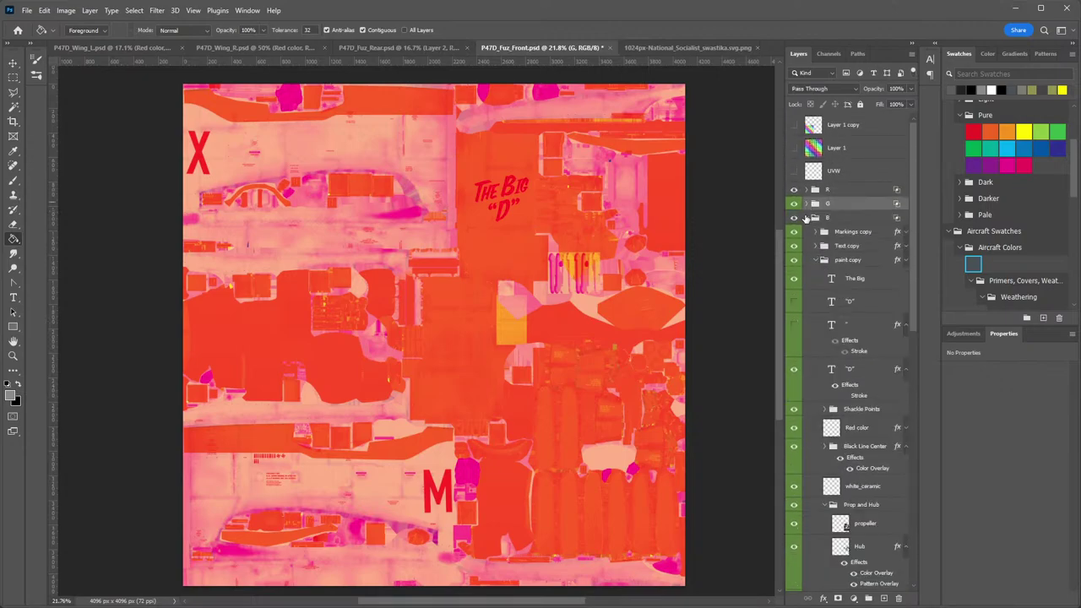
# Save a DDS copy as P47D_Fuz_Front_RoughMet in The Big D folder, replacing the existing file and keeping the BC7 export settings.
pyautogui.click(27, 10)
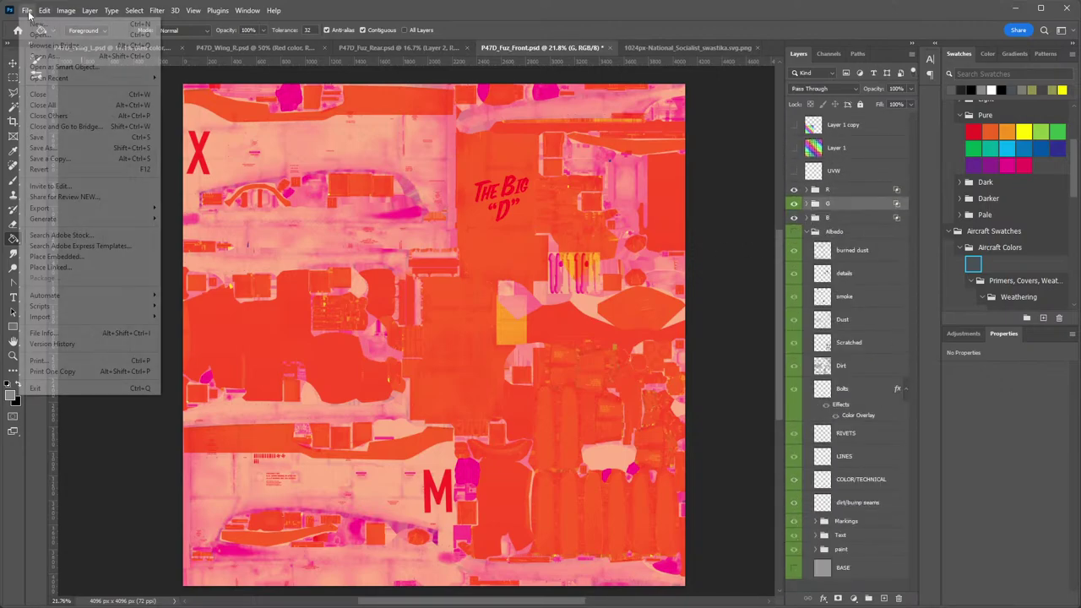
pyautogui.click(84, 158)
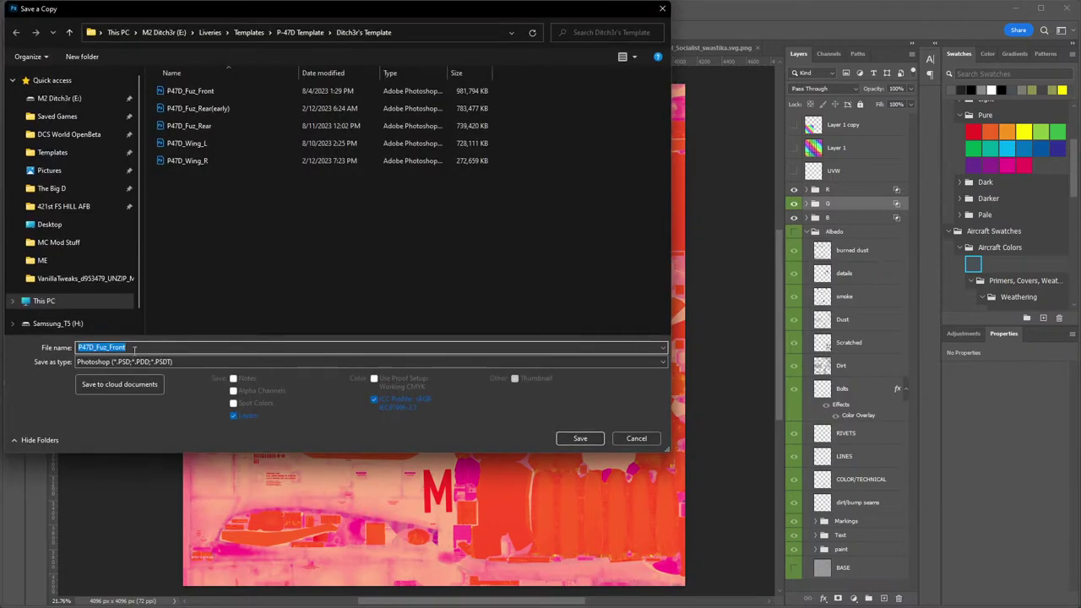
pyautogui.click(118, 361)
pyautogui.click(97, 398)
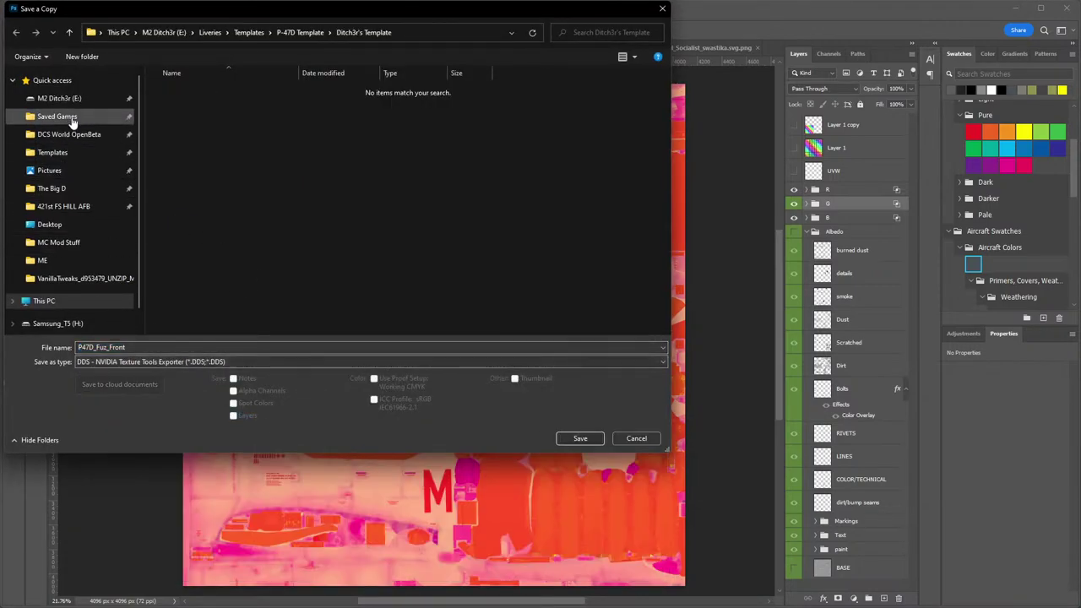
pyautogui.click(52, 187)
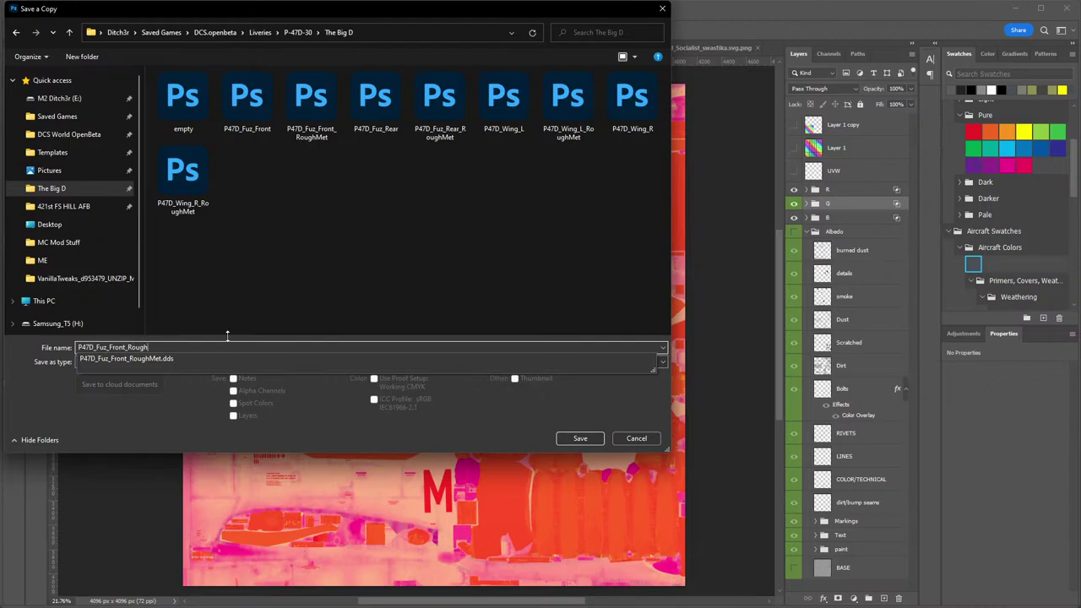
pyautogui.click(583, 441)
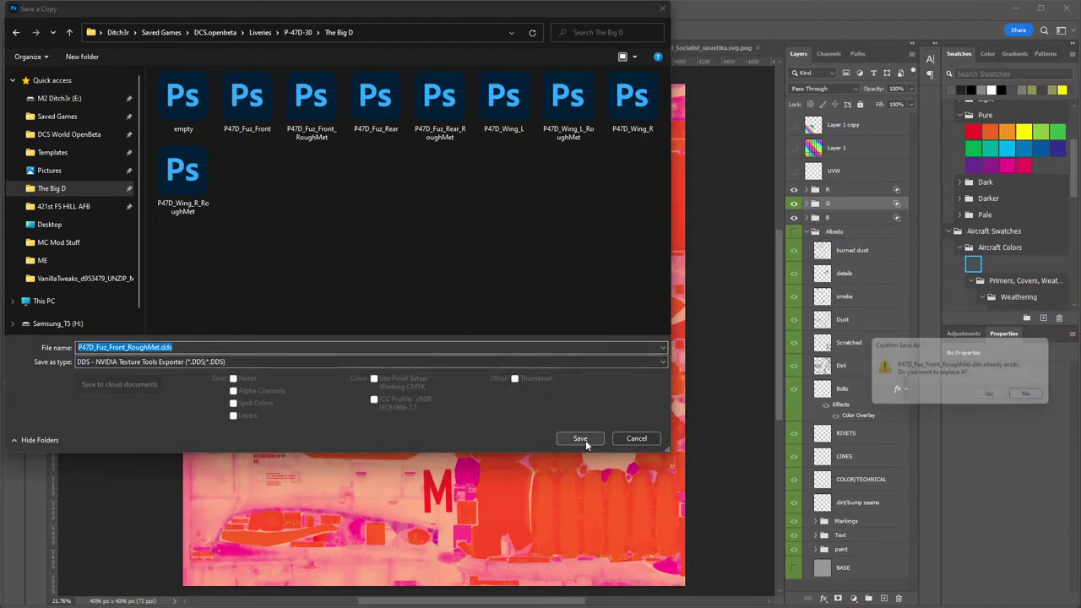
pyautogui.click(995, 397)
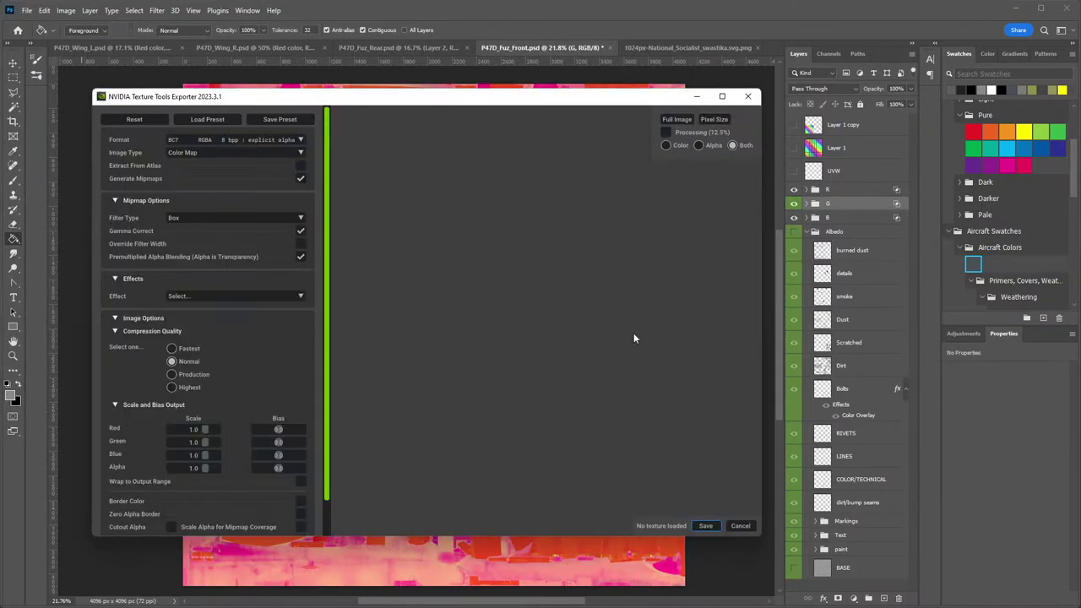
pyautogui.click(706, 526)
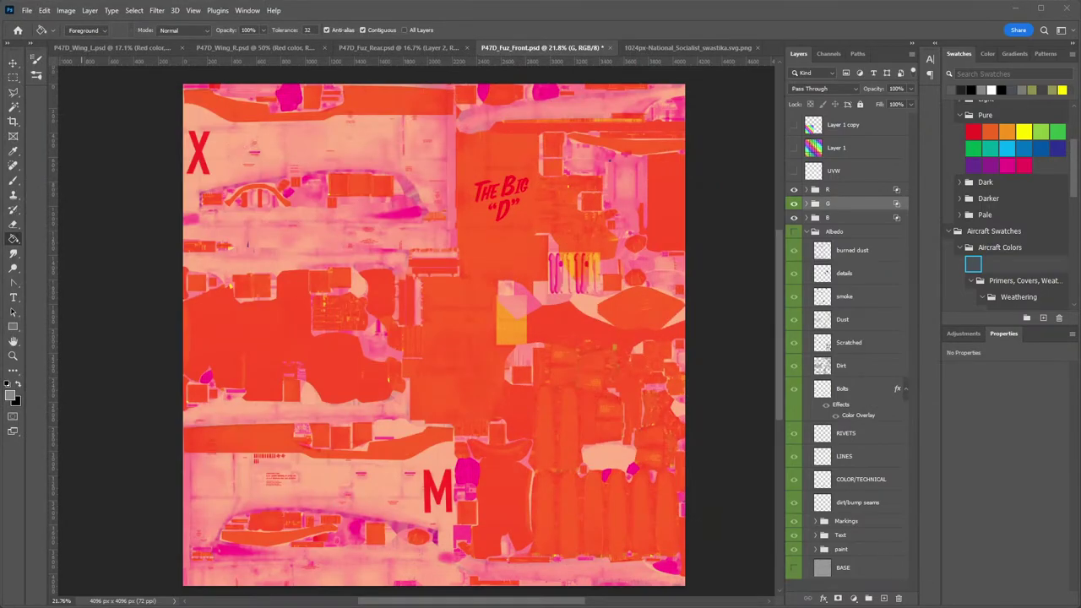
# Switch to ModelViewer2.0 and reload the P-47D model's textures.
pyautogui.hotkey('alt', 'Tab')
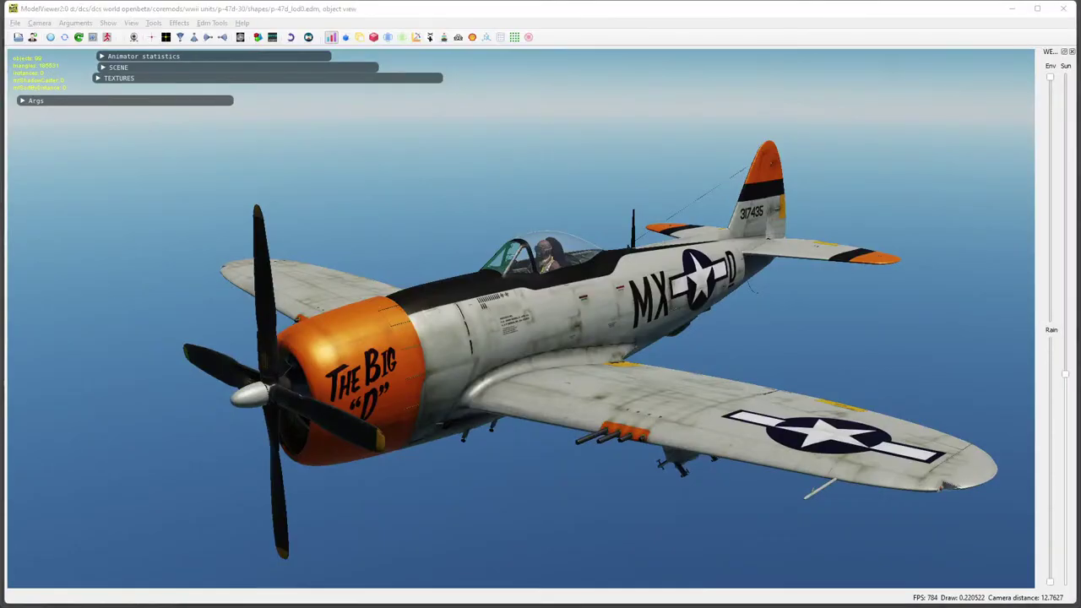
pyautogui.hotkey('alt', 'Tab')
pyautogui.hotkey('alt', 'Tab')
pyautogui.moveTo(567, 393); pyautogui.dragTo(447, 334)
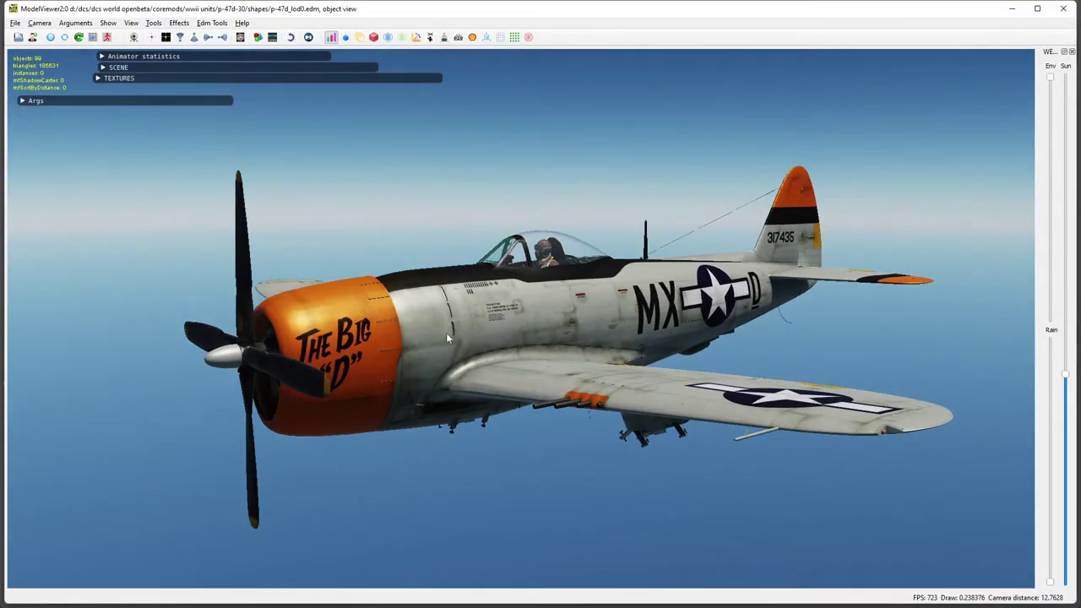
pyautogui.click(51, 38)
# Examine the reflections and finish on the cowling, fuselage and wing from several angles and distances.
pyautogui.moveTo(582, 253); pyautogui.dragTo(340, 299)
pyautogui.moveTo(608, 326)
pyautogui.mouseDown()
pyautogui.moveTo(544, 295)
pyautogui.moveTo(619, 321)
pyautogui.moveTo(506, 250)
pyautogui.moveTo(538, 292)
pyautogui.moveTo(572, 292)
pyautogui.moveTo(566, 282)
pyautogui.moveTo(494, 299)
pyautogui.moveTo(327, 299)
pyautogui.moveTo(472, 304)
pyautogui.moveTo(549, 324)
pyautogui.moveTo(448, 305)
pyautogui.moveTo(497, 390)
pyautogui.moveTo(497, 378)
pyautogui.moveTo(272, 363)
pyautogui.moveTo(590, 409)
pyautogui.moveTo(495, 454)
pyautogui.mouseUp()
pyautogui.press('2')
pyautogui.press('0')
pyautogui.moveTo(424, 386); pyautogui.dragTo(655, 325)
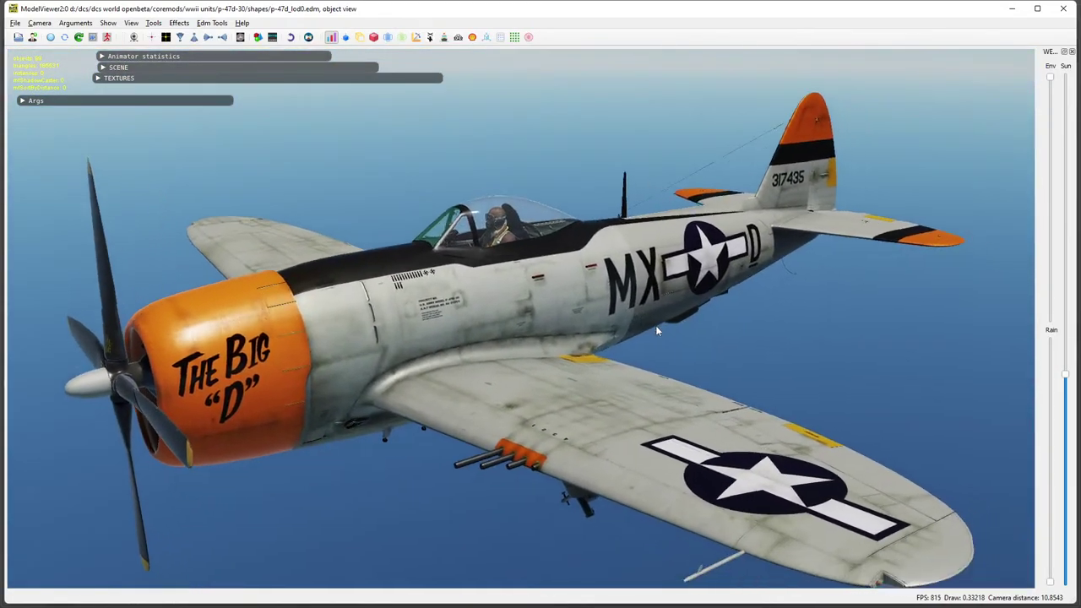
pyautogui.scroll(-4, 656, 338)
pyautogui.scroll(5, 507, 314)
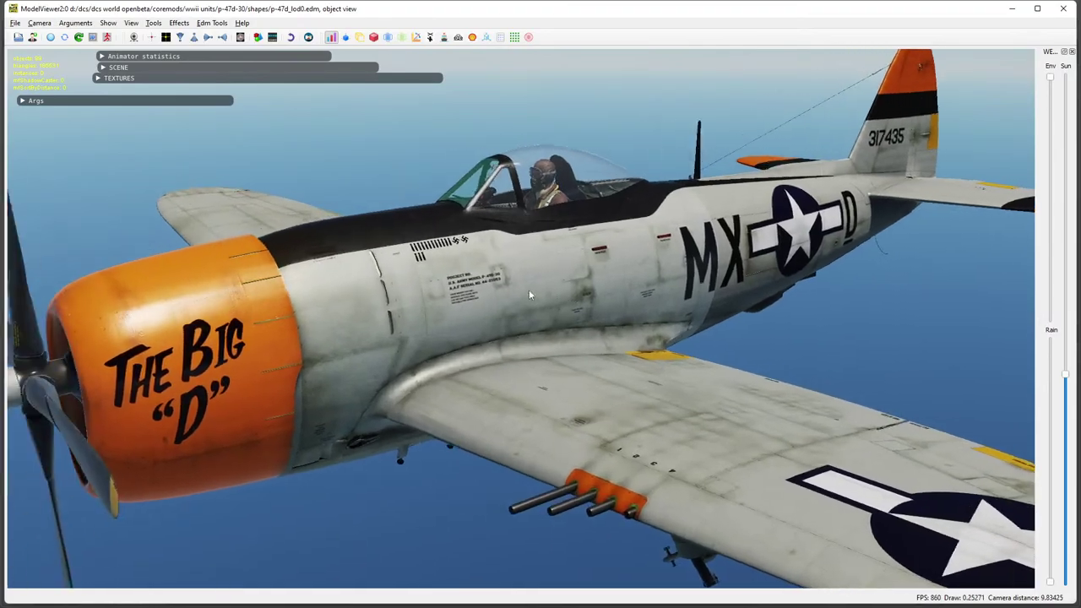
pyautogui.moveTo(602, 302); pyautogui.dragTo(542, 296)
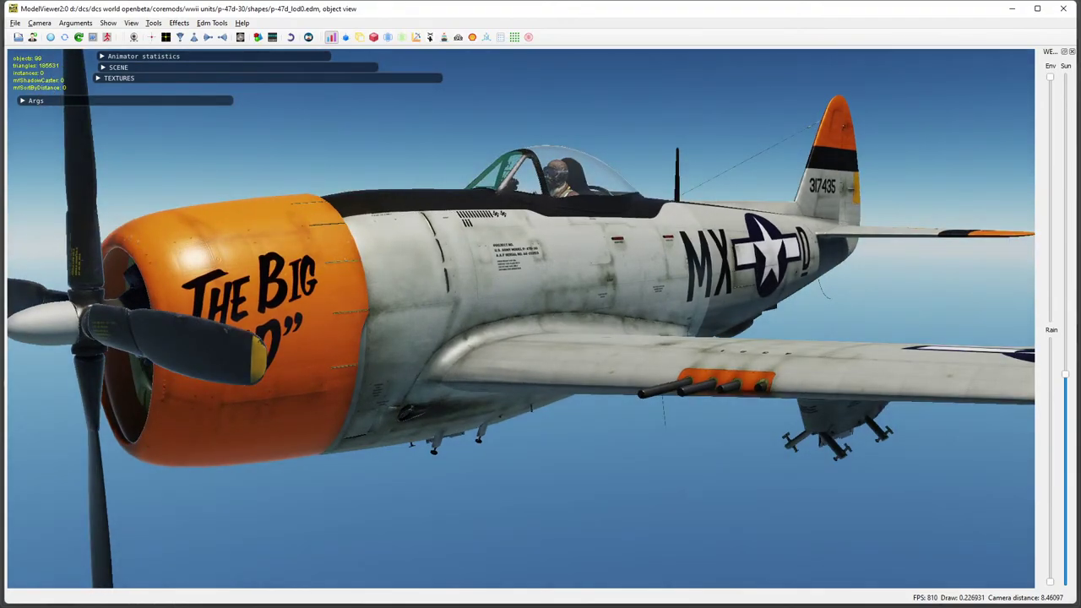
# Switch back to Photoshop and hide the B and R groups to isolate the green channel.
pyautogui.hotkey('alt', 'Tab')
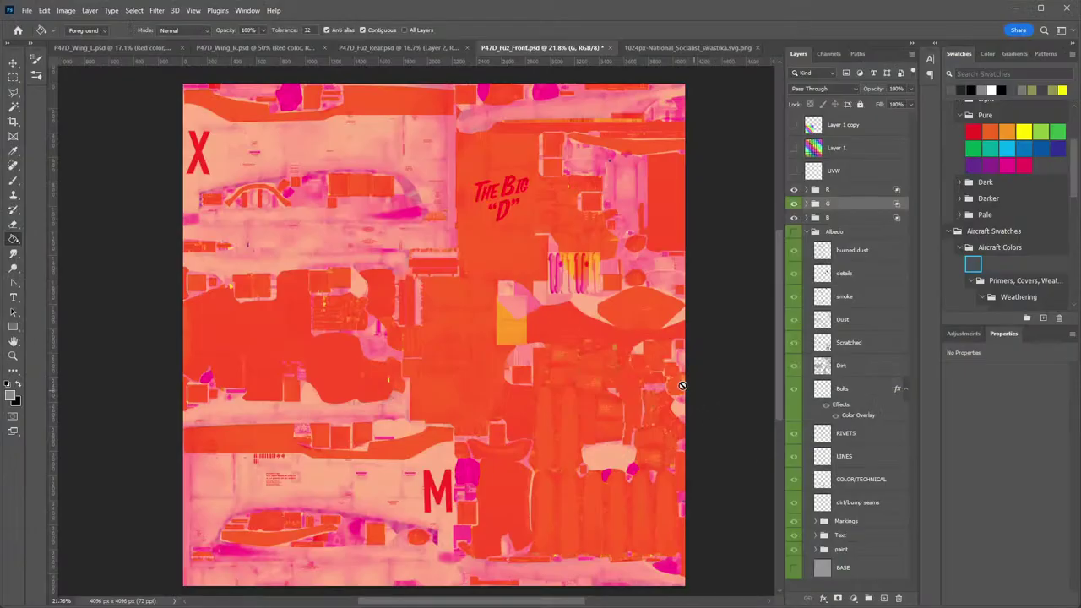
pyautogui.click(795, 217)
pyautogui.click(794, 189)
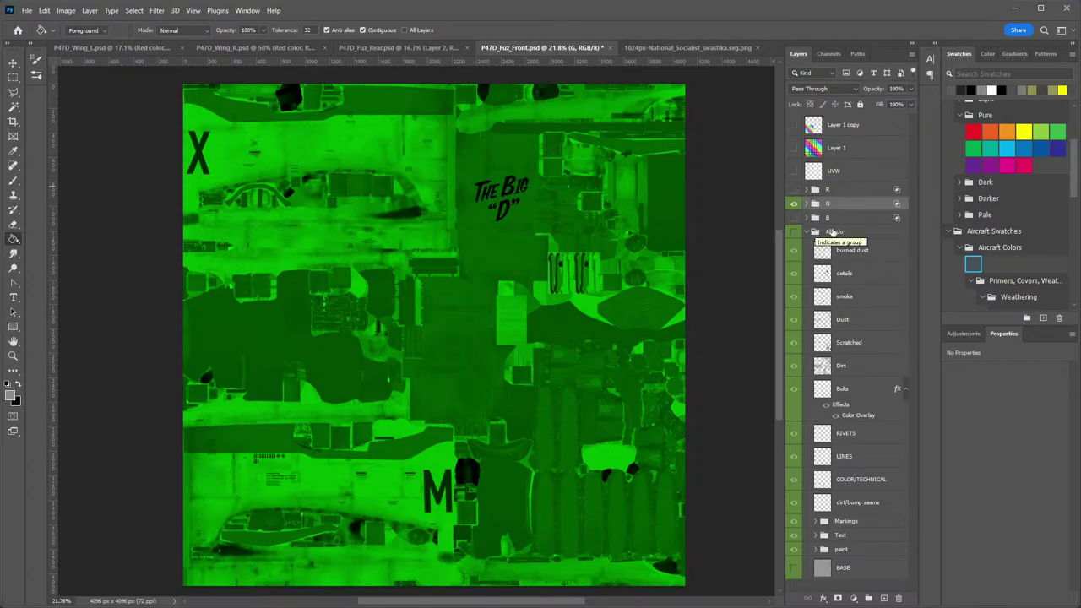
# Apply a black (000000) Color Overlay to the Blank Canvas layer in G and collapse the group.
pyautogui.scroll(-2, 858, 399)
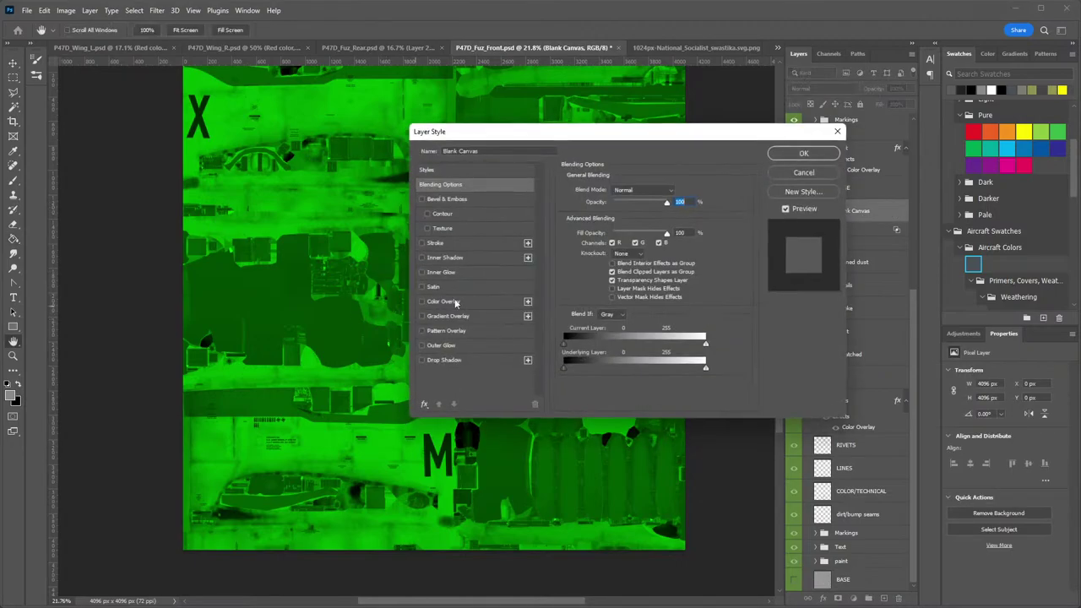
pyautogui.click(445, 302)
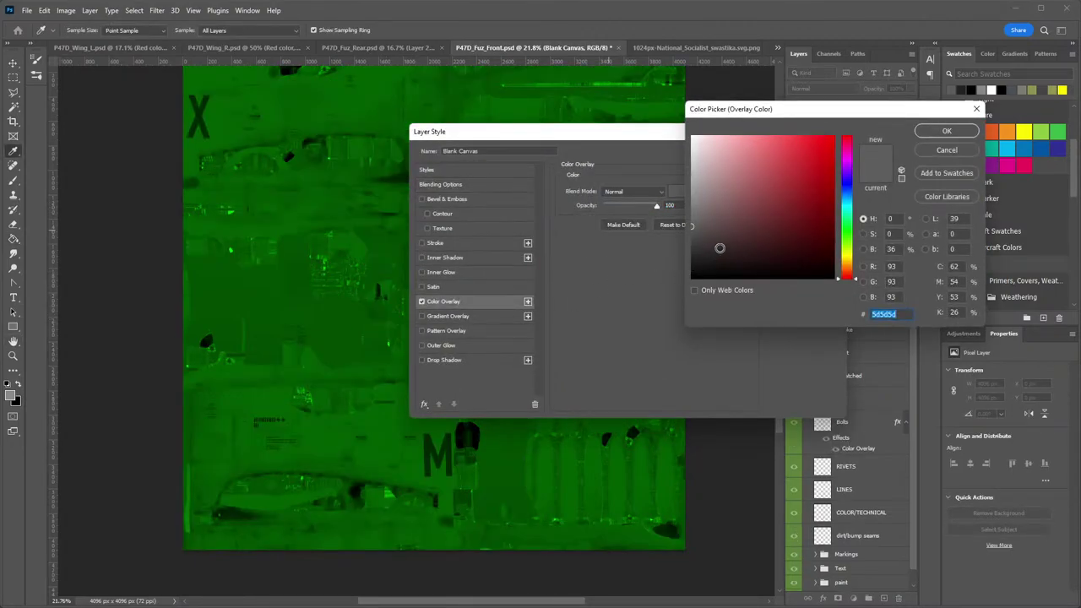
pyautogui.write('000000')
pyautogui.press('Return')
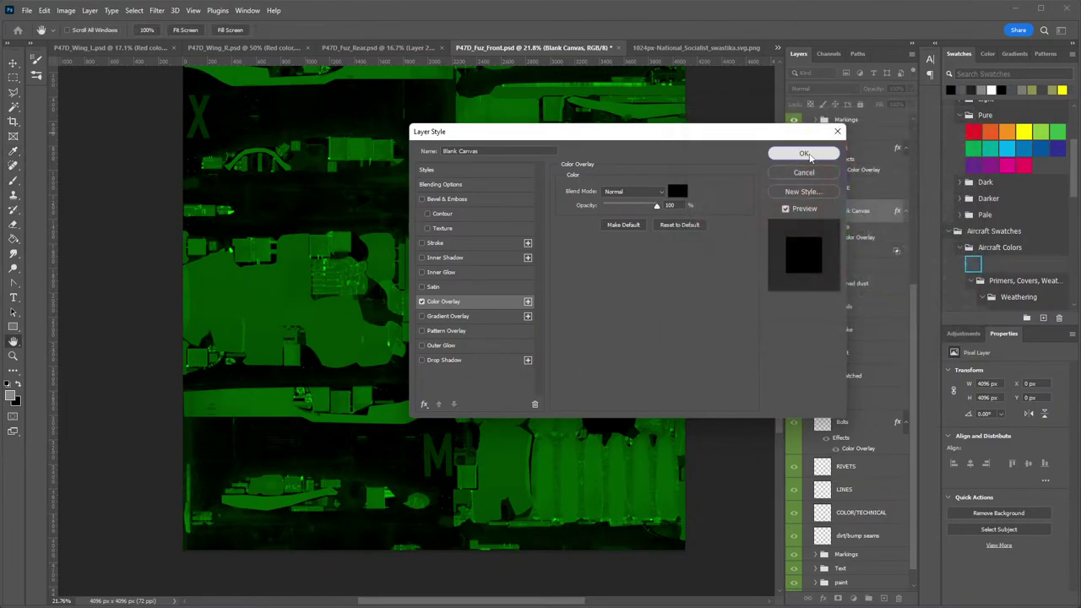
pyautogui.click(805, 154)
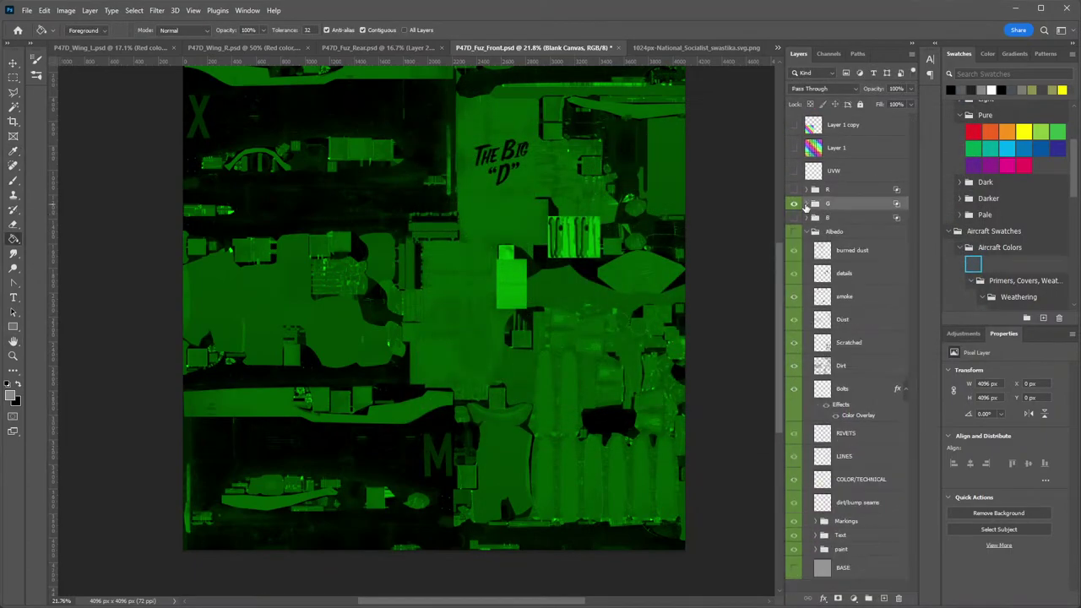
# Show the B and R groups again and export a DDS copy over P47D_Fuz_Front_RoughMet in The Big D folder.
pyautogui.click(794, 217)
pyautogui.click(794, 189)
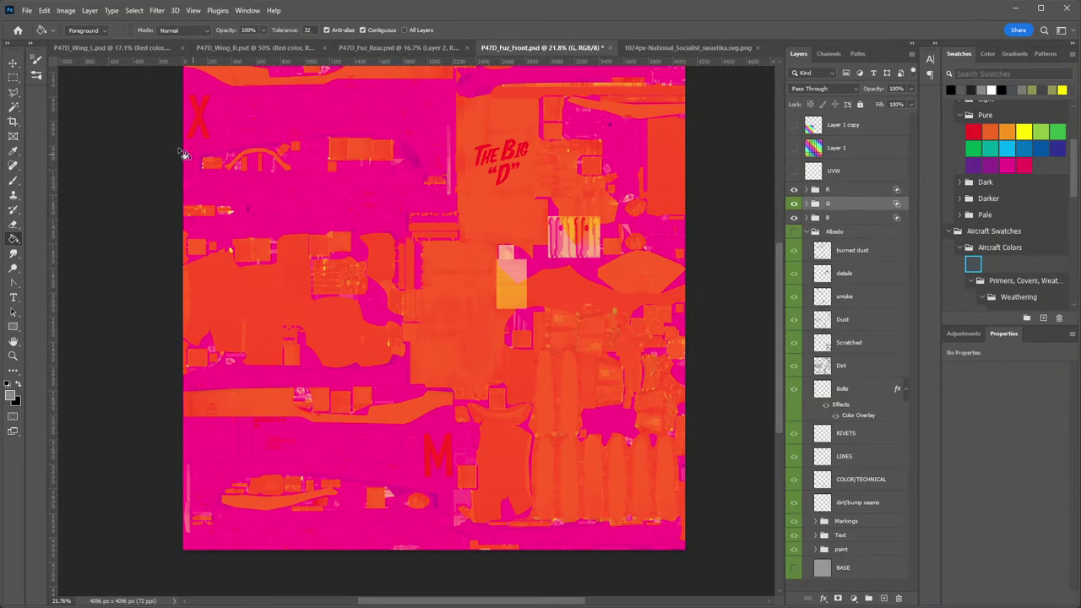
pyautogui.click(27, 11)
pyautogui.click(44, 158)
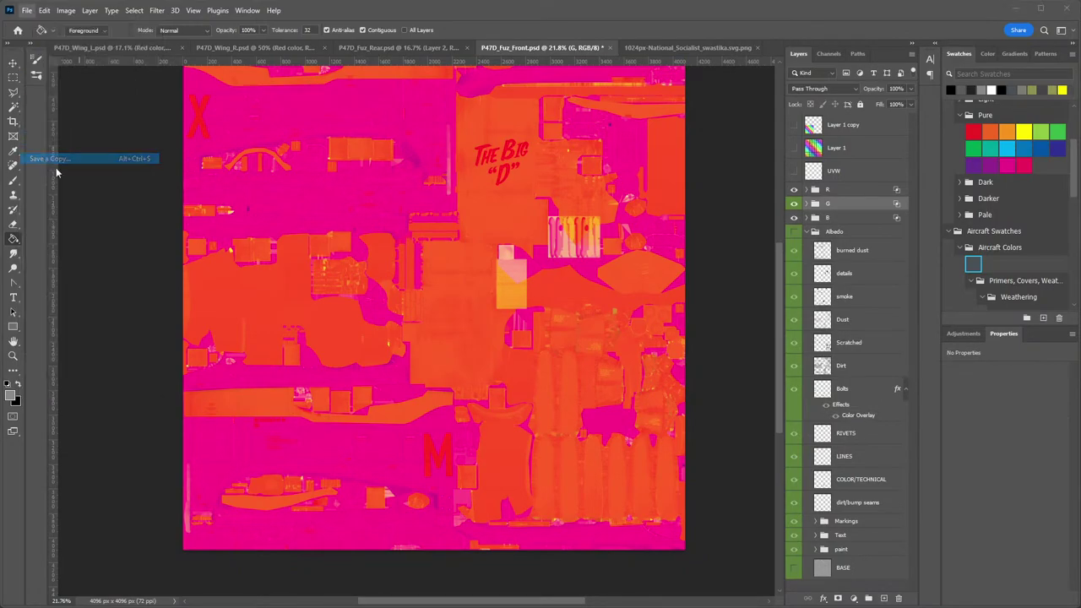
pyautogui.click(79, 361)
pyautogui.click(92, 398)
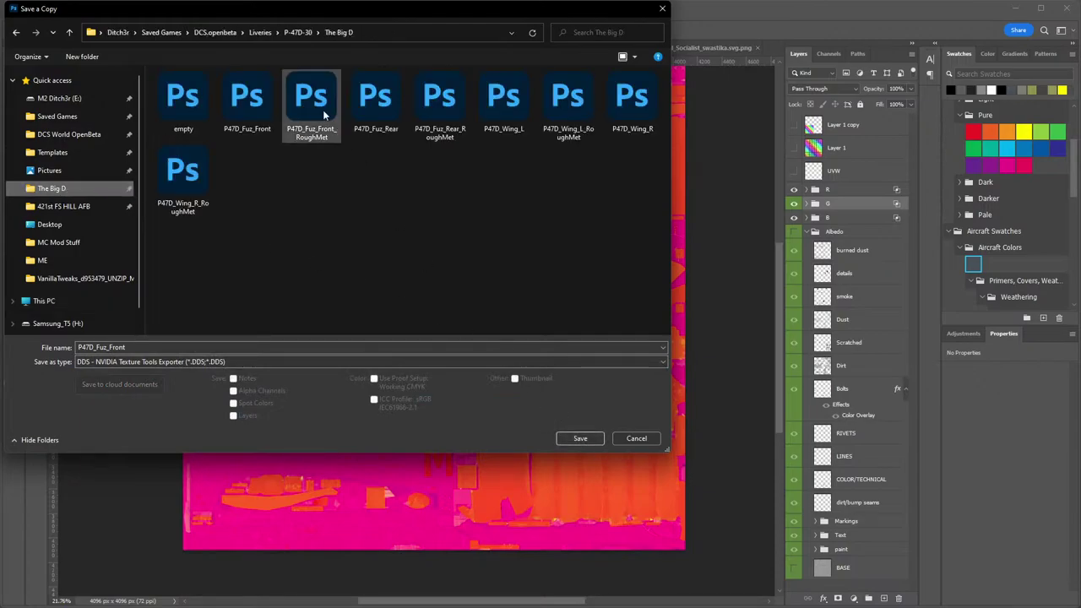
pyautogui.doubleClick(321, 106)
pyautogui.click(995, 398)
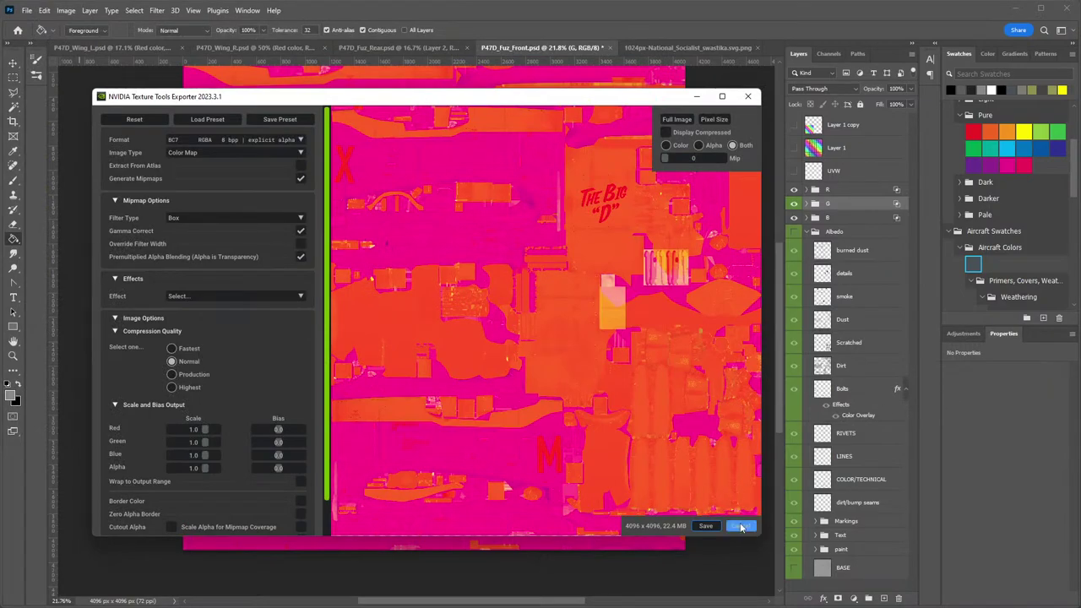
pyautogui.click(741, 527)
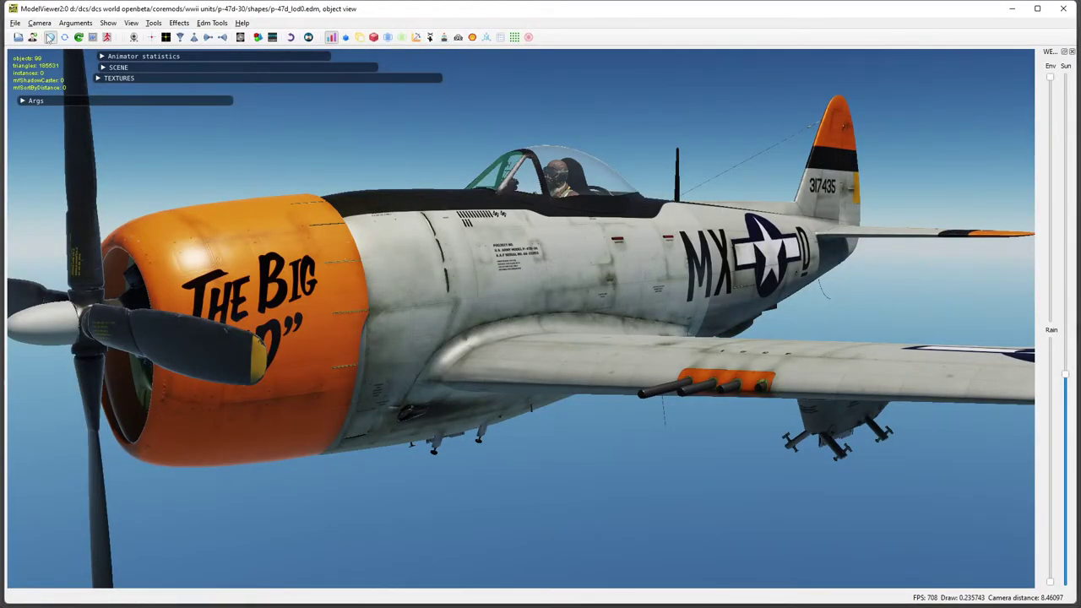
# Switch to ModelViewer2.0, reload the P-47D's textures and inspect the updated fuselage.
pyautogui.click(49, 38)
pyautogui.moveTo(640, 300); pyautogui.dragTo(389, 391)
pyautogui.moveTo(583, 355)
pyautogui.mouseDown()
pyautogui.moveTo(443, 384)
pyautogui.moveTo(261, 230)
pyautogui.moveTo(485, 280)
pyautogui.moveTo(698, 456)
pyautogui.moveTo(574, 351)
pyautogui.moveTo(657, 352)
pyautogui.moveTo(398, 349)
pyautogui.moveTo(221, 378)
pyautogui.moveTo(409, 342)
pyautogui.moveTo(528, 394)
pyautogui.moveTo(542, 421)
pyautogui.moveTo(452, 456)
pyautogui.moveTo(426, 452)
pyautogui.moveTo(387, 361)
pyautogui.moveTo(250, 344)
pyautogui.moveTo(482, 339)
pyautogui.moveTo(388, 295)
pyautogui.moveTo(545, 193)
pyautogui.moveTo(602, 185)
pyautogui.moveTo(603, 282)
pyautogui.moveTo(666, 316)
pyautogui.moveTo(726, 179)
pyautogui.moveTo(489, 205)
pyautogui.moveTo(454, 368)
pyautogui.moveTo(426, 416)
pyautogui.moveTo(477, 318)
pyautogui.moveTo(944, 410)
pyautogui.moveTo(936, 490)
pyautogui.moveTo(779, 405)
pyautogui.moveTo(756, 479)
pyautogui.moveTo(633, 219)
pyautogui.moveTo(667, 351)
pyautogui.moveTo(620, 371)
pyautogui.moveTo(600, 418)
pyautogui.moveTo(509, 374)
pyautogui.moveTo(675, 331)
pyautogui.moveTo(532, 418)
pyautogui.moveTo(515, 465)
pyautogui.moveTo(570, 466)
pyautogui.moveTo(680, 425)
pyautogui.moveTo(878, 442)
pyautogui.moveTo(606, 379)
pyautogui.moveTo(660, 379)
pyautogui.moveTo(702, 414)
pyautogui.moveTo(581, 370)
pyautogui.moveTo(582, 348)
pyautogui.moveTo(537, 391)
pyautogui.moveTo(545, 344)
pyautogui.mouseUp()
# Examine the P-47D in the separate material channel displays, including base color and roughness, and in wireframe.
pyautogui.press('1')
pyautogui.scroll(-1, 600, 418)
pyautogui.press('2')
pyautogui.press('F4')
pyautogui.press('F5')
pyautogui.press('F6')
pyautogui.press('F7')
pyautogui.press('F8')
pyautogui.scroll(3, 581, 370)
pyautogui.press('F4')
pyautogui.press('F3')
pyautogui.press('w')
pyautogui.press('F2')
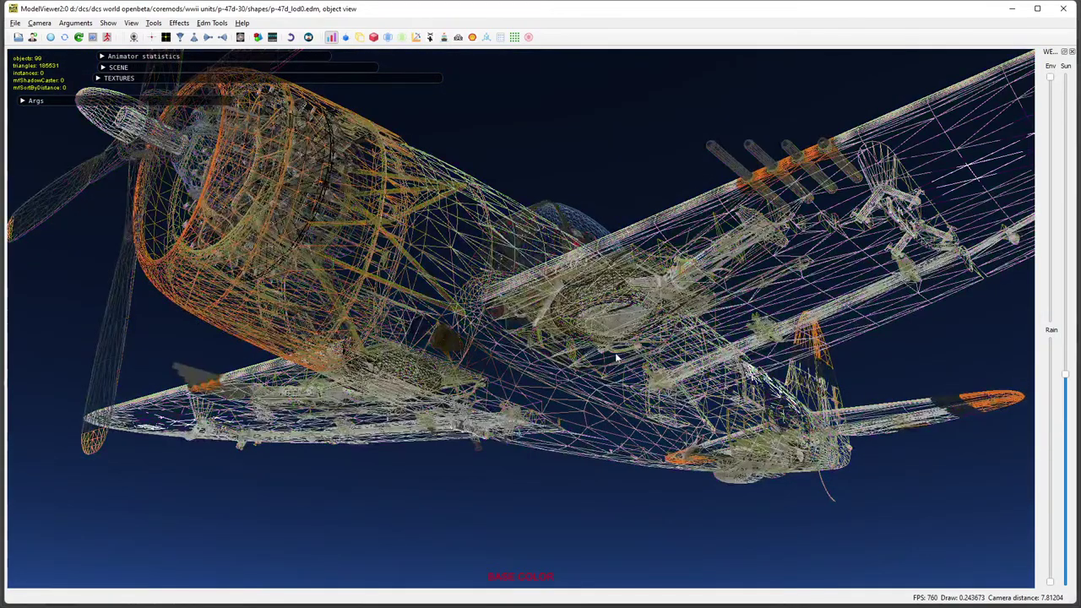
pyautogui.press('w')
pyautogui.moveTo(659, 359)
pyautogui.mouseDown()
pyautogui.moveTo(432, 399)
pyautogui.moveTo(734, 404)
pyautogui.moveTo(575, 434)
pyautogui.moveTo(514, 429)
pyautogui.moveTo(784, 447)
pyautogui.mouseUp()
pyautogui.press('F4')
pyautogui.scroll(-2, 514, 430)
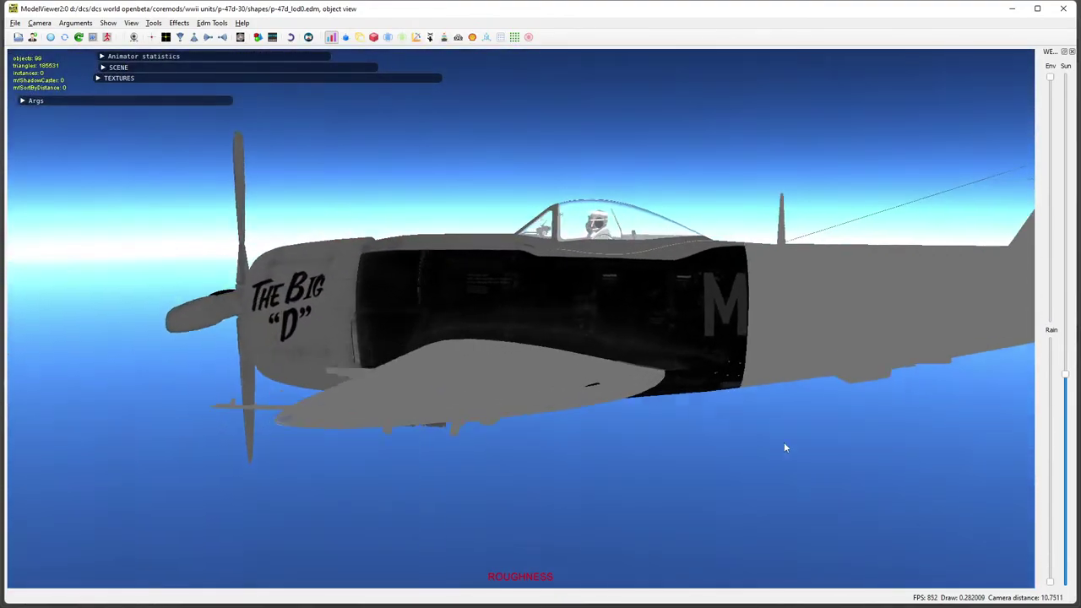
pyautogui.press('F4')
# Change the environment map to Nevada01 and examine the fuselage reflections from several angles.
pyautogui.moveTo(665, 400)
pyautogui.mouseDown()
pyautogui.moveTo(932, 378)
pyautogui.moveTo(921, 273)
pyautogui.moveTo(799, 192)
pyautogui.moveTo(712, 254)
pyautogui.moveTo(664, 142)
pyautogui.moveTo(683, 234)
pyautogui.moveTo(675, 209)
pyautogui.moveTo(651, 192)
pyautogui.moveTo(621, 290)
pyautogui.moveTo(635, 427)
pyautogui.moveTo(572, 417)
pyautogui.moveTo(448, 486)
pyautogui.mouseUp()
pyautogui.moveTo(1069, 376)
pyautogui.mouseDown()
pyautogui.moveTo(1067, 326)
pyautogui.moveTo(1067, 375)
pyautogui.mouseUp()
pyautogui.moveTo(1050, 77); pyautogui.dragTo(1050, 117)
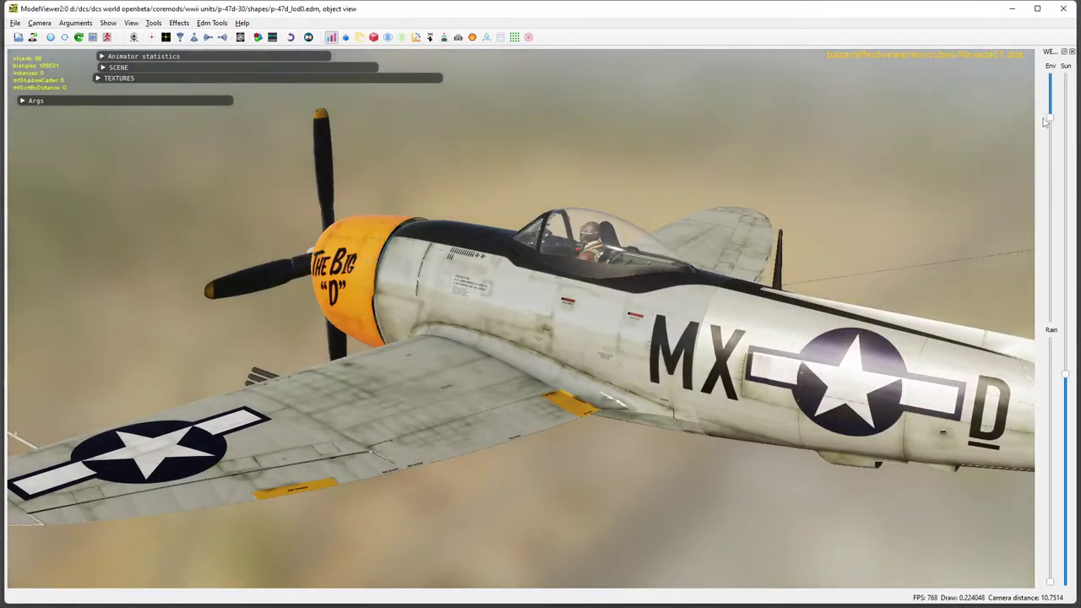
pyautogui.moveTo(921, 402); pyautogui.dragTo(548, 403)
pyautogui.moveTo(568, 336); pyautogui.dragTo(697, 448)
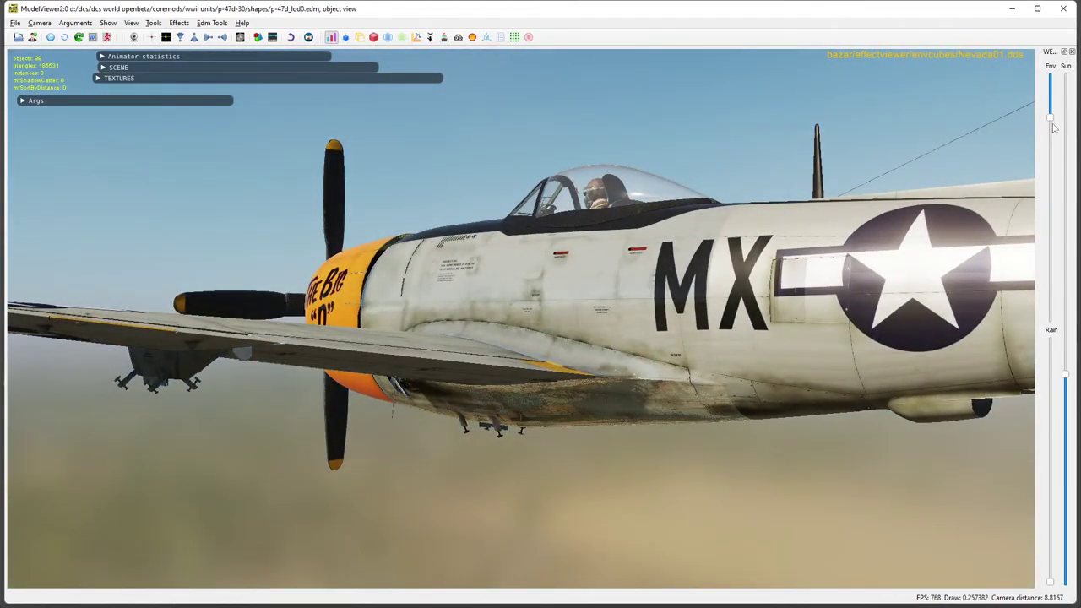
# Switch to the green landscape environment map and compare the reflections on the cowling, fuselage and wing.
pyautogui.moveTo(1054, 127); pyautogui.dragTo(1046, 221)
pyautogui.moveTo(649, 349); pyautogui.dragTo(463, 407)
pyautogui.moveTo(459, 347); pyautogui.dragTo(414, 326)
pyautogui.moveTo(422, 383); pyautogui.dragTo(450, 361)
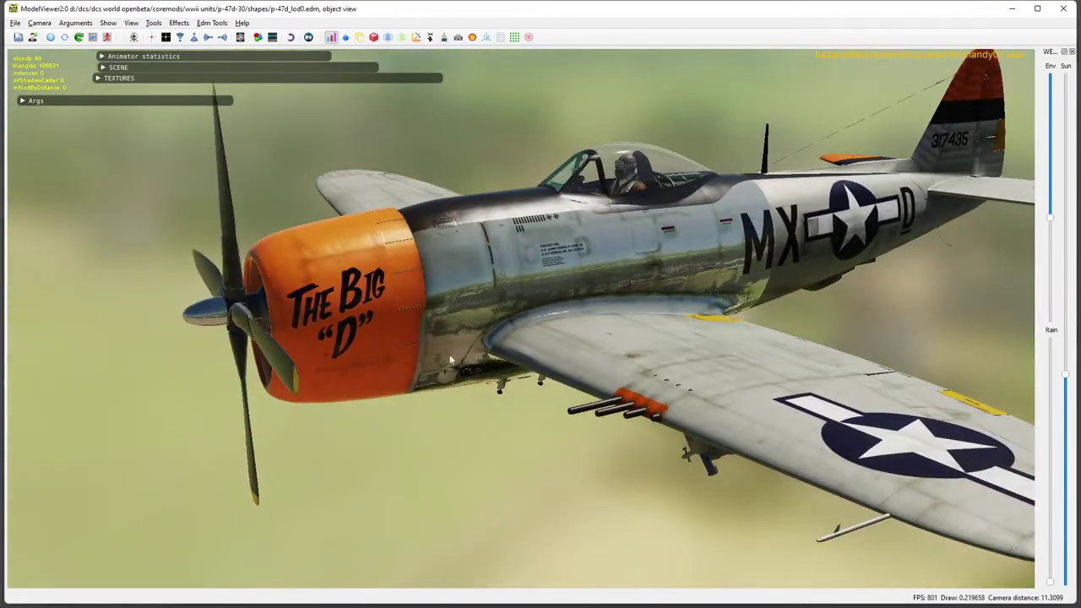
pyautogui.moveTo(538, 276); pyautogui.dragTo(707, 485)
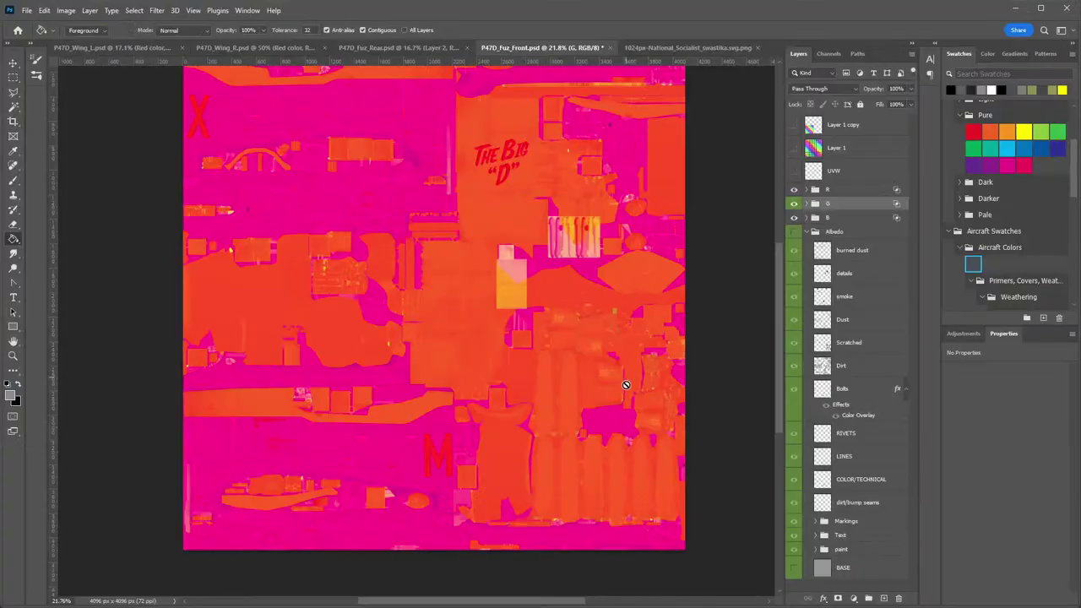
# Switch back to Photoshop and set the Color Overlay of the Blank Canvas layer in G to 121212.
pyautogui.scroll(-1, 817, 275)
pyautogui.scroll(1, 874, 415)
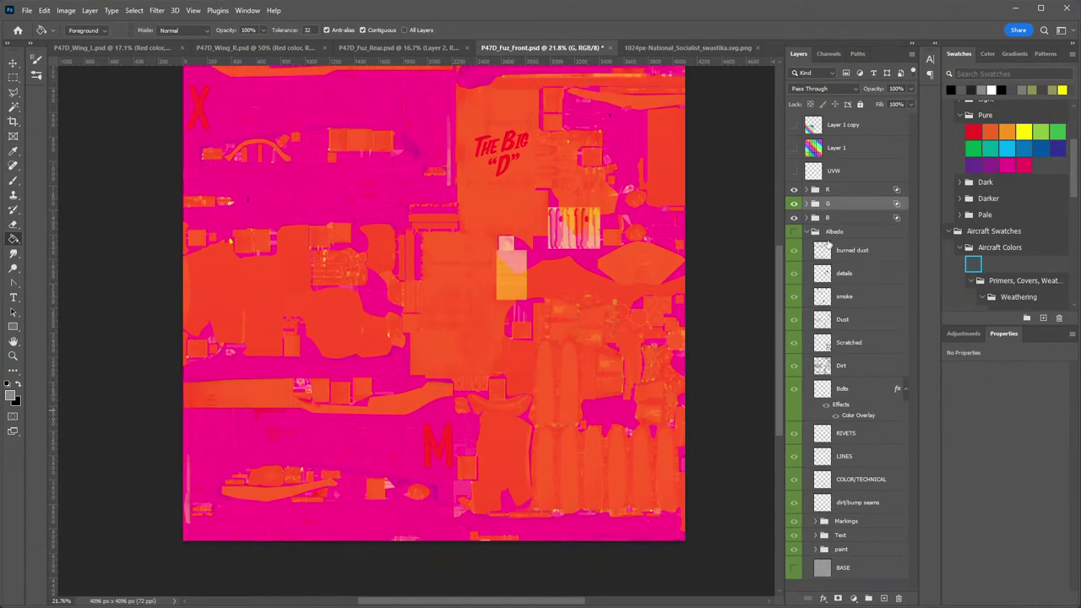
pyautogui.click(808, 205)
pyautogui.scroll(-4, 865, 505)
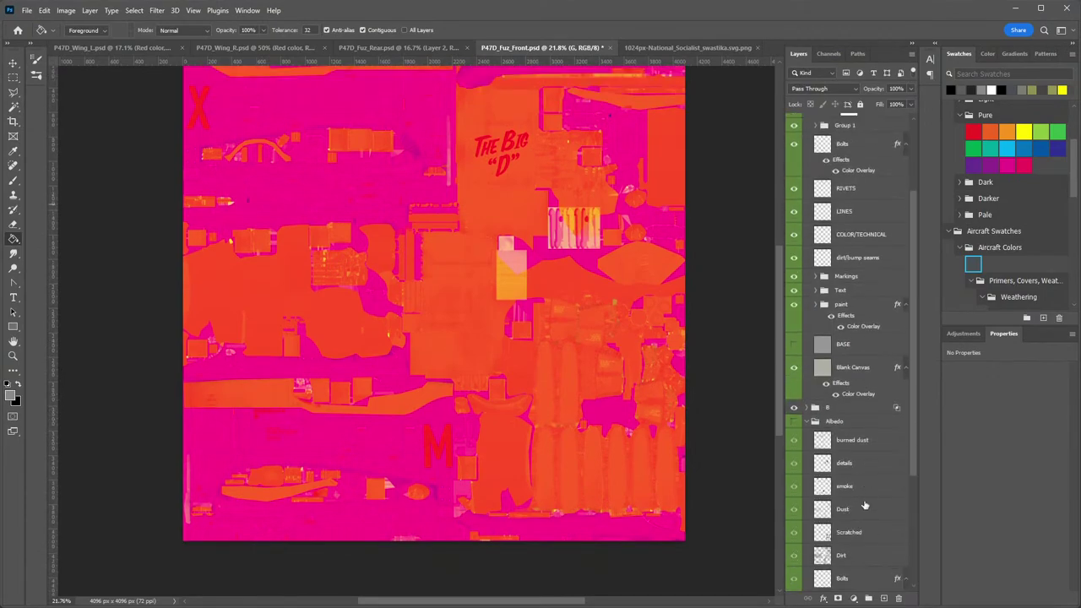
pyautogui.doubleClick(855, 395)
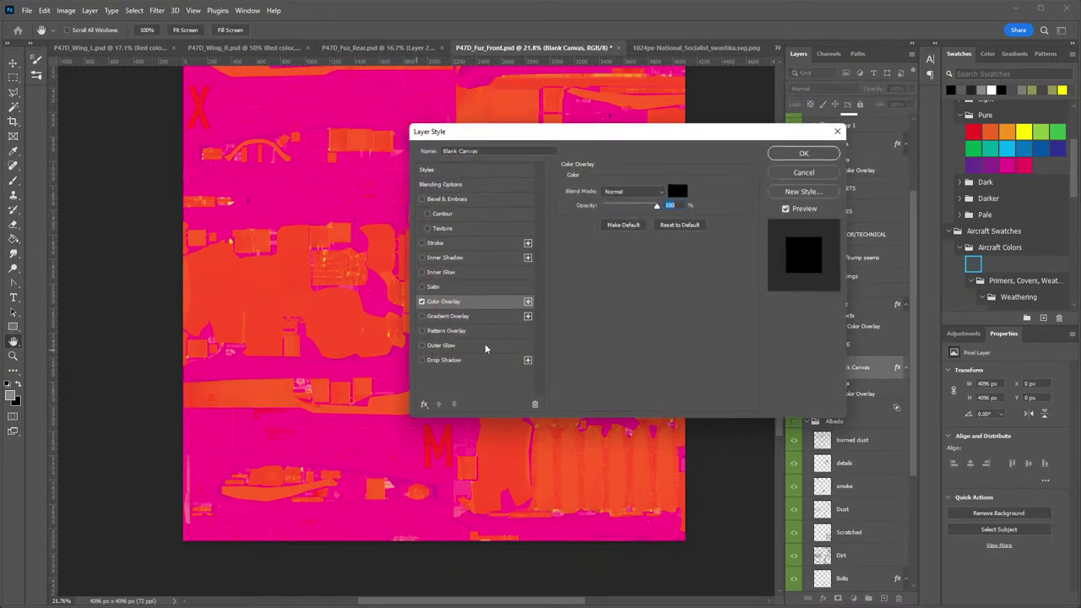
pyautogui.click(676, 192)
pyautogui.moveTo(692, 279); pyautogui.dragTo(666, 269)
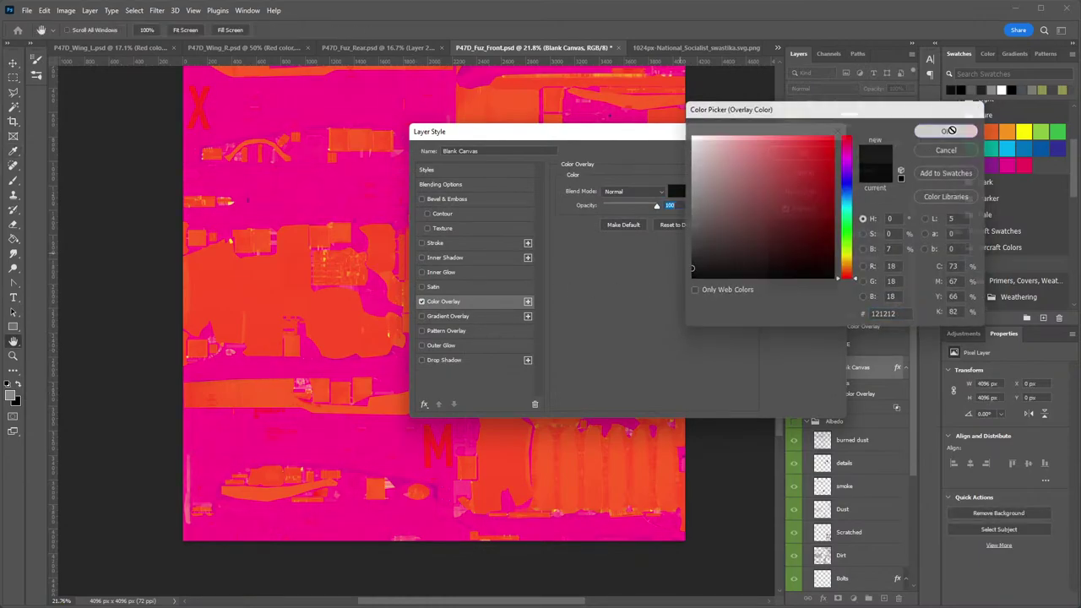
pyautogui.click(948, 130)
pyautogui.click(805, 154)
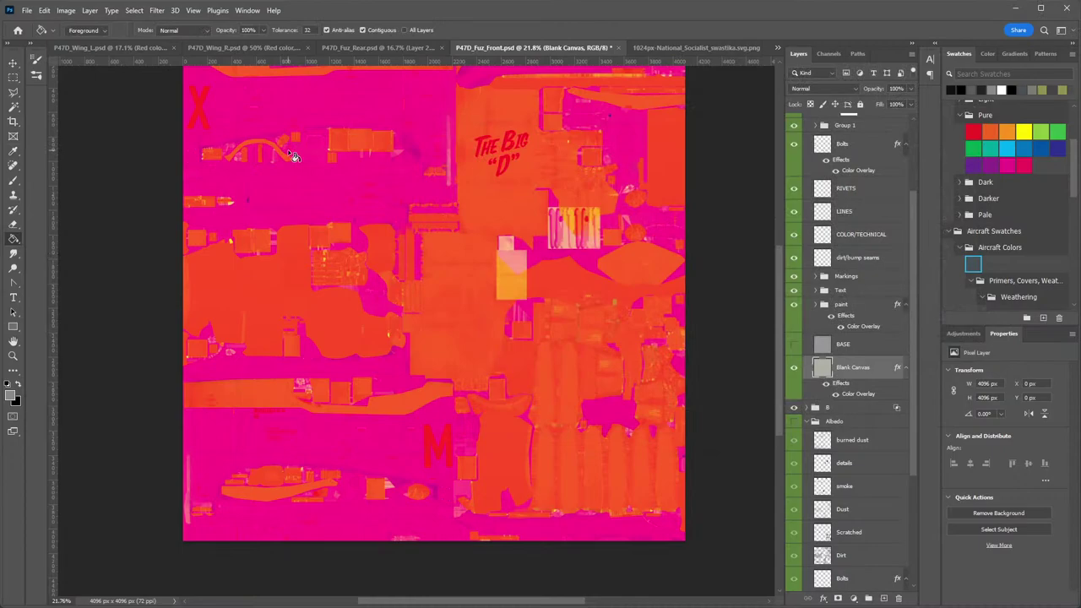
# Export the front fuselage texture as a DDS copy, replacing P47D_Fuz_Front_RoughMet in The Big D folder.
pyautogui.click(27, 10)
pyautogui.click(59, 158)
pyautogui.click(140, 361)
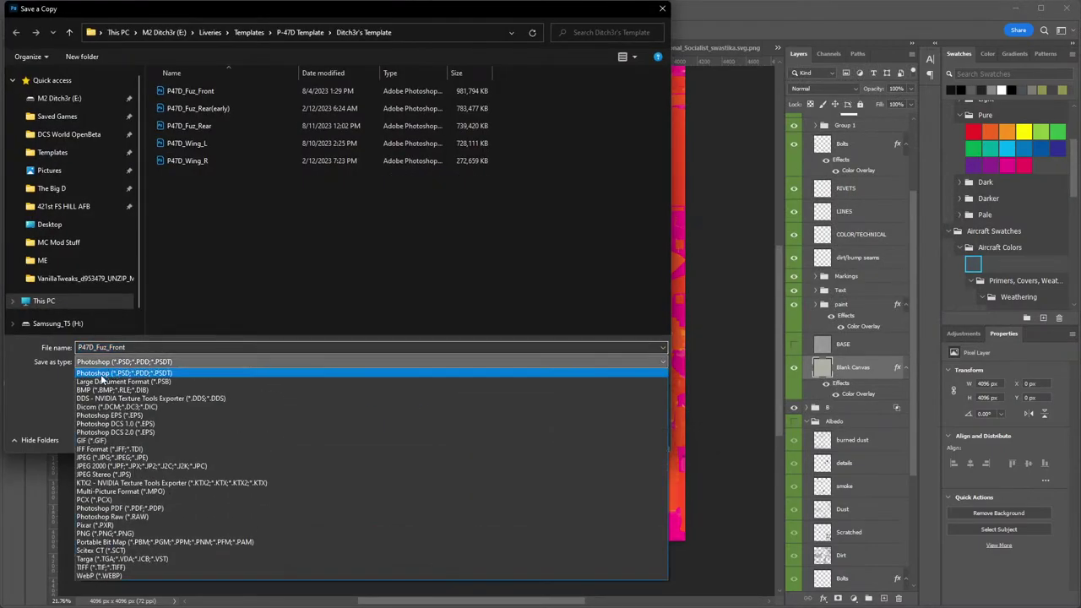
pyautogui.click(99, 403)
pyautogui.click(67, 189)
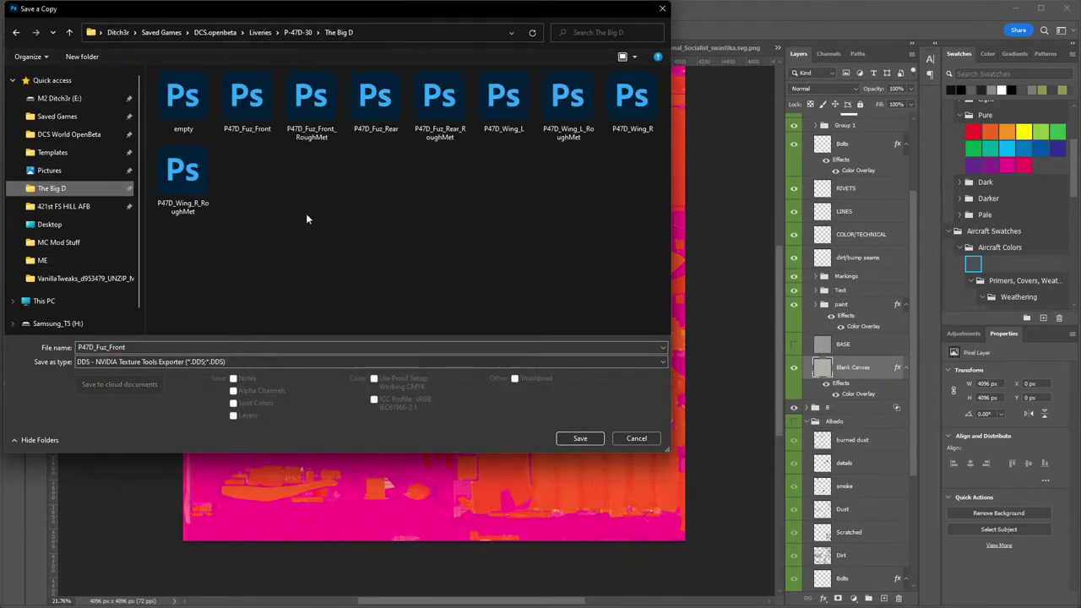
pyautogui.doubleClick(326, 117)
pyautogui.click(993, 396)
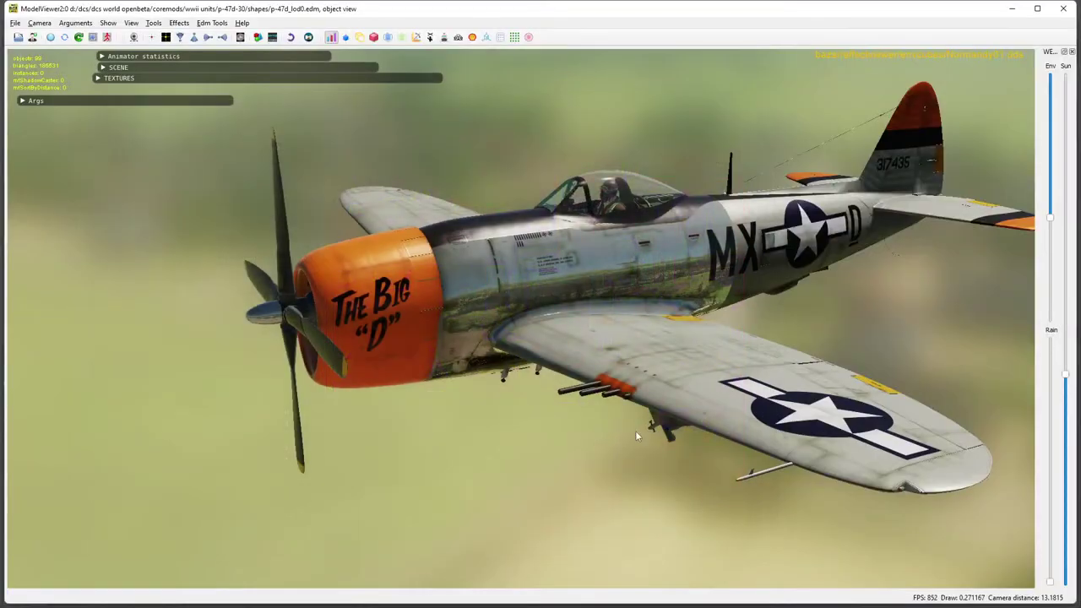
# Reload the textures in ModelViewer2.0 and check the softened fuselage reflections from another angle.
pyautogui.moveTo(555, 367); pyautogui.dragTo(459, 322)
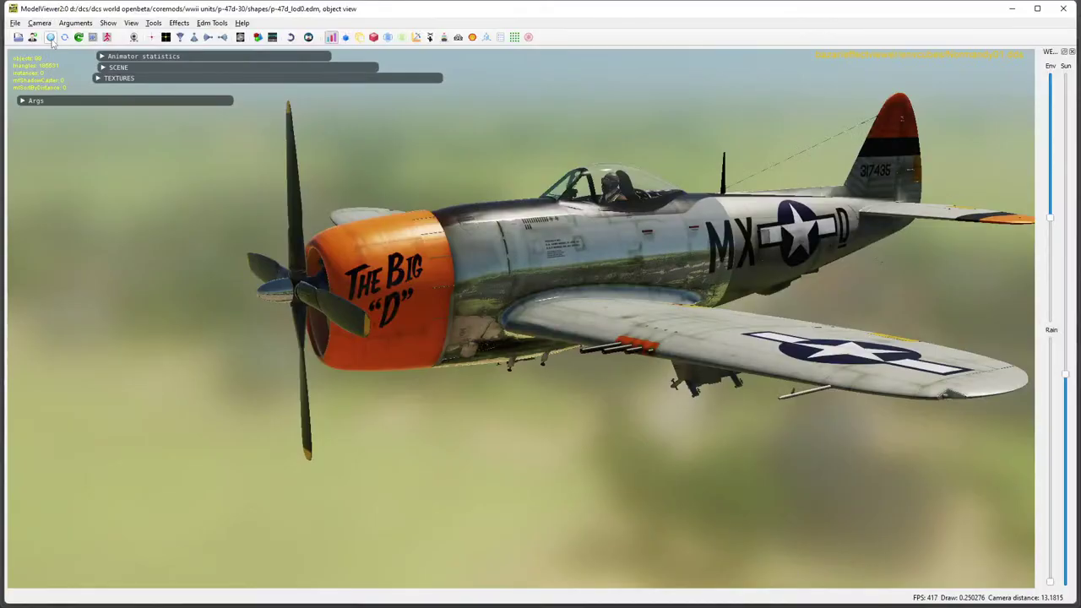
pyautogui.click(51, 37)
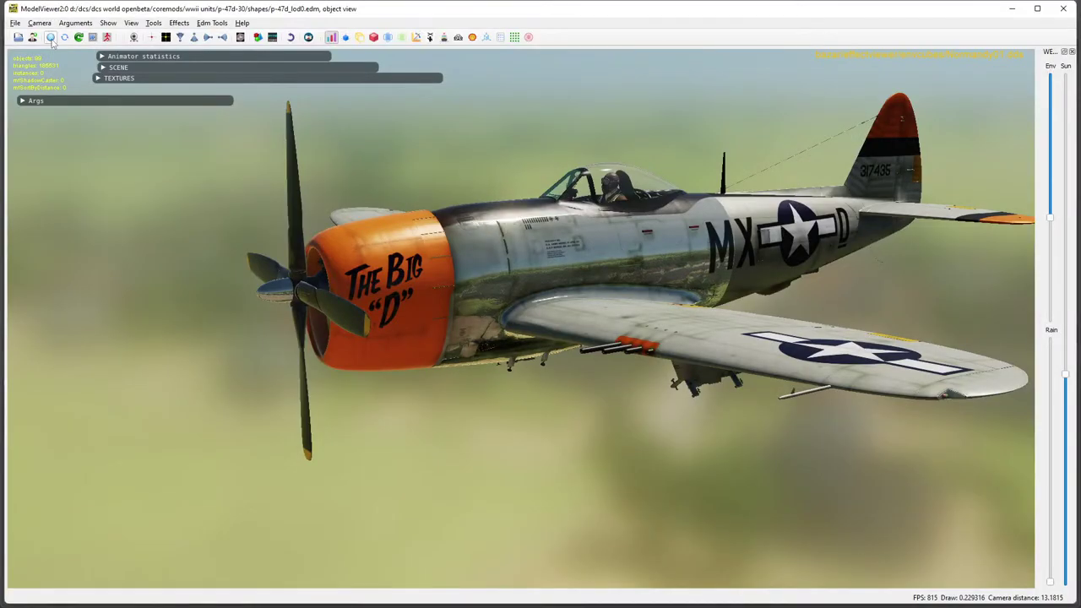
pyautogui.moveTo(486, 198); pyautogui.dragTo(580, 276)
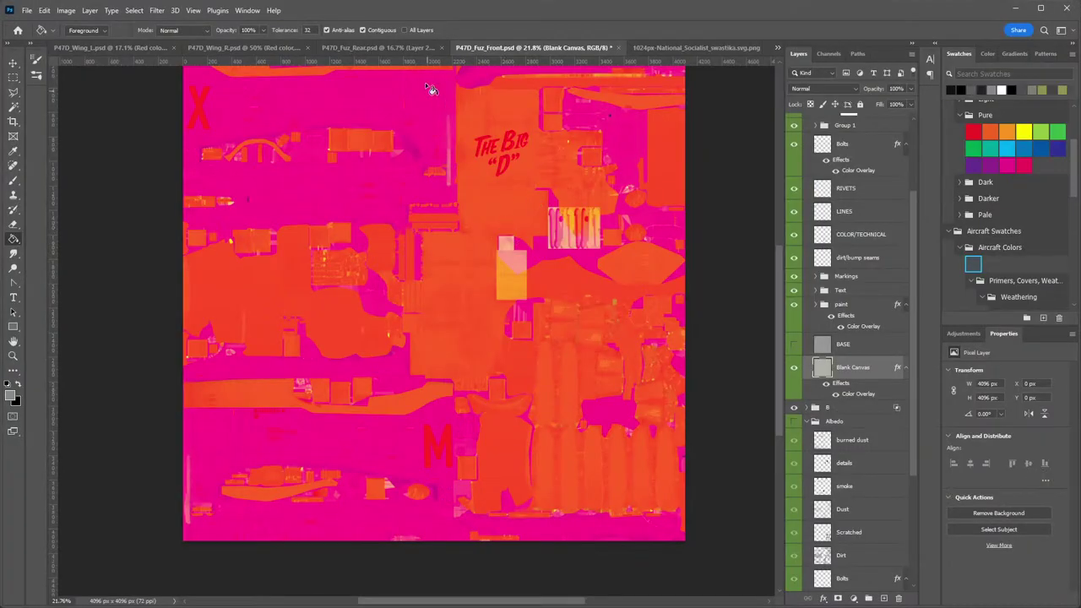
# Switch to P47D_Fuz_Rear.psd in Photoshop and delete its Roughness and metallic groups.
pyautogui.click(346, 48)
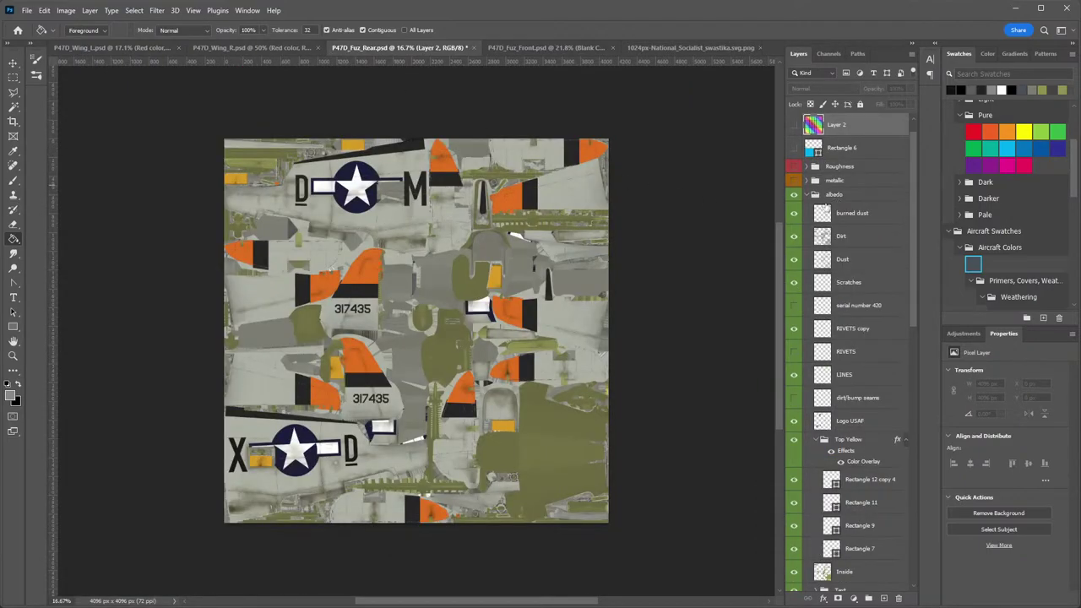
pyautogui.click(807, 195)
pyautogui.click(852, 191)
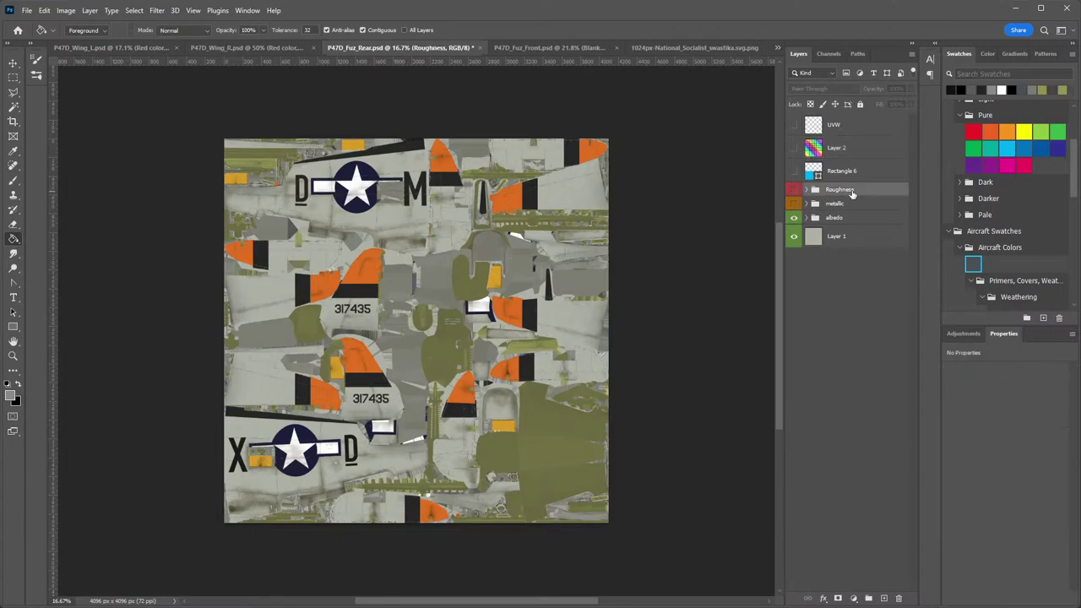
pyautogui.press('Delete')
pyautogui.press('Delete')
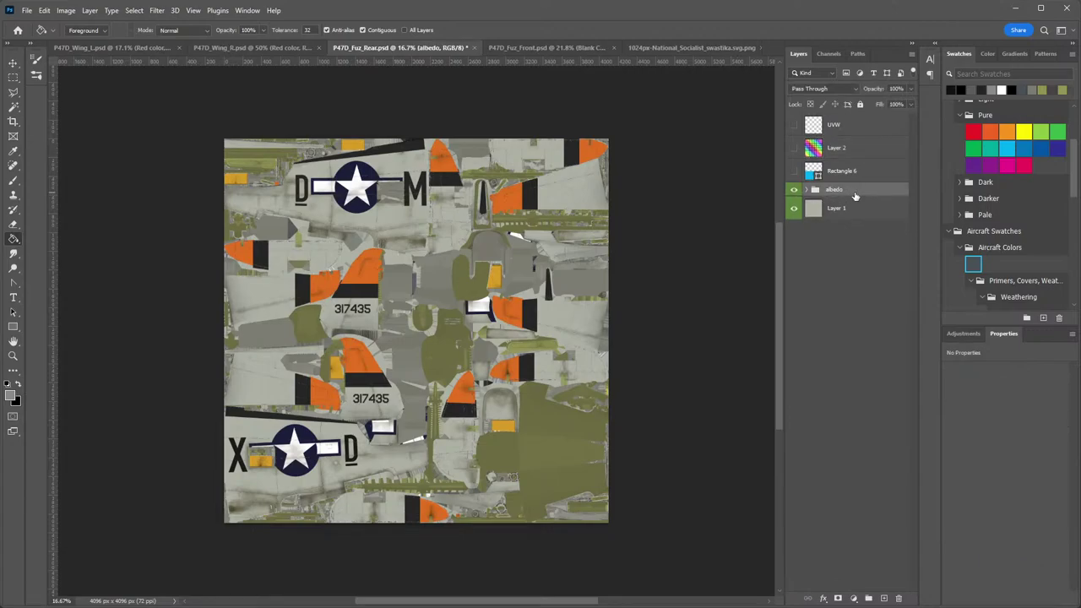
# Duplicate the albedo group within P47D_Fuz_Rear.psd as G.
pyautogui.rightClick(855, 196)
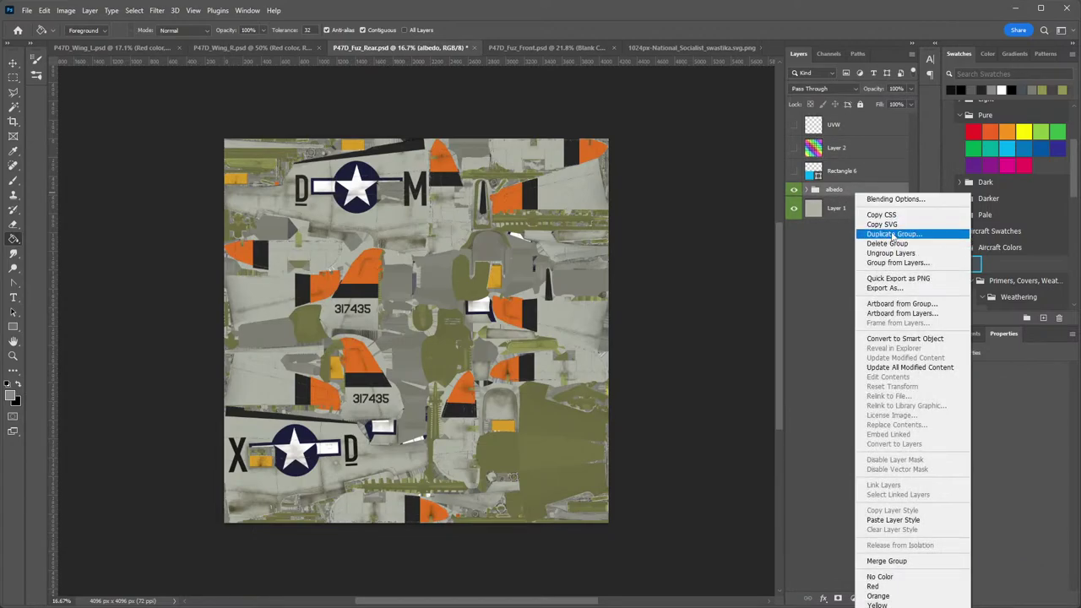
pyautogui.click(892, 236)
pyautogui.write('G')
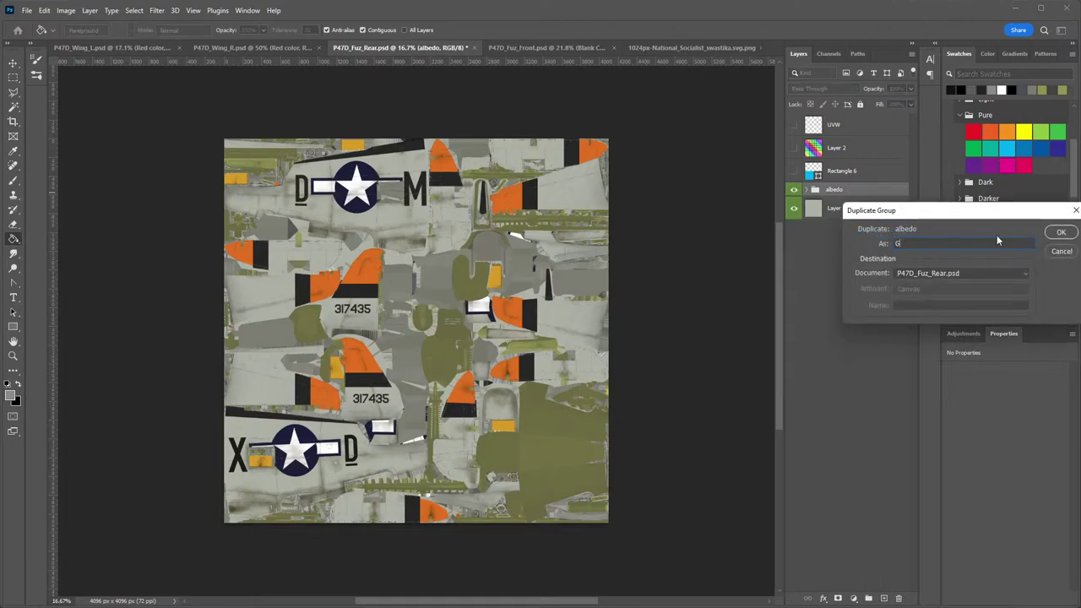
pyautogui.click(1056, 233)
# Add two new groups above the duplicated G group and name them R and B.
pyautogui.click(868, 599)
pyautogui.click(869, 598)
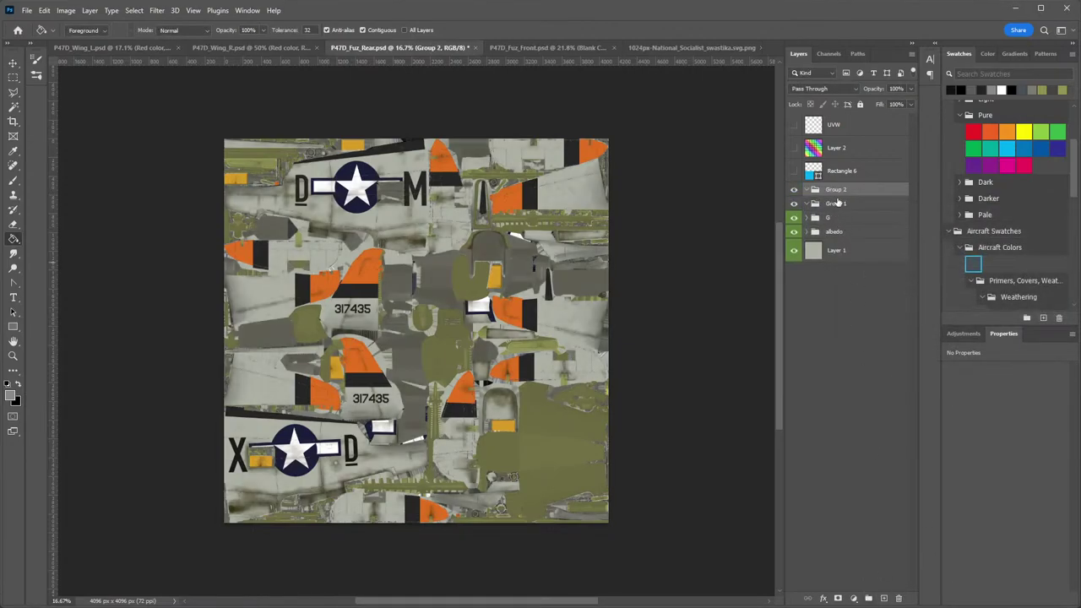
pyautogui.doubleClick(837, 189)
pyautogui.write('R')
pyautogui.doubleClick(834, 205)
pyautogui.write('G')
pyautogui.moveTo(874, 209); pyautogui.dragTo(873, 222)
pyautogui.doubleClick(830, 204)
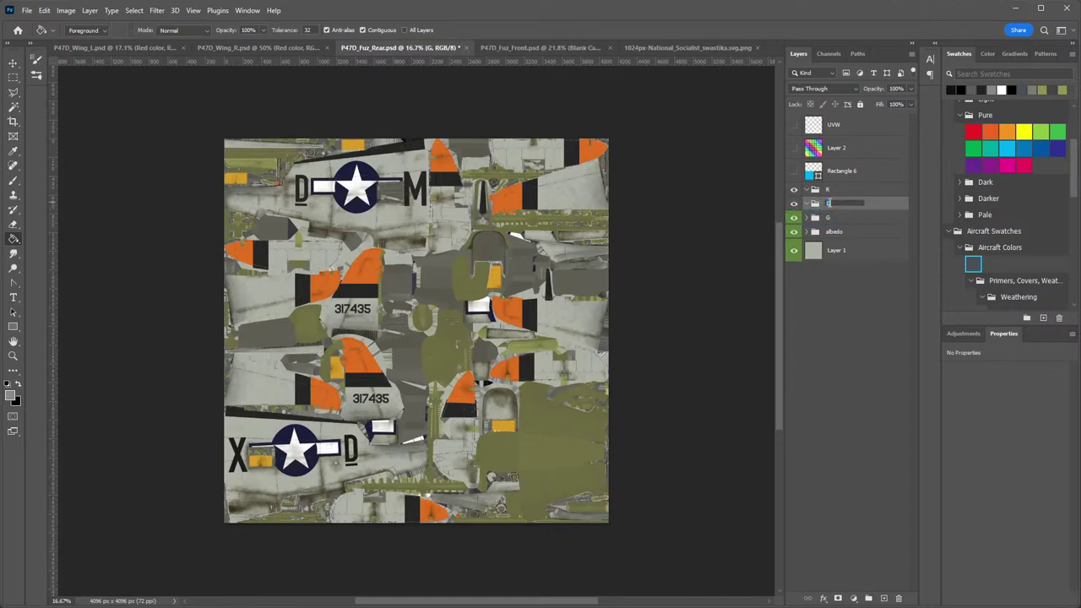
pyautogui.press('Return')
# Move the B group below G and hide the albedo group.
pyautogui.moveTo(868, 210); pyautogui.dragTo(865, 228)
pyautogui.click(793, 232)
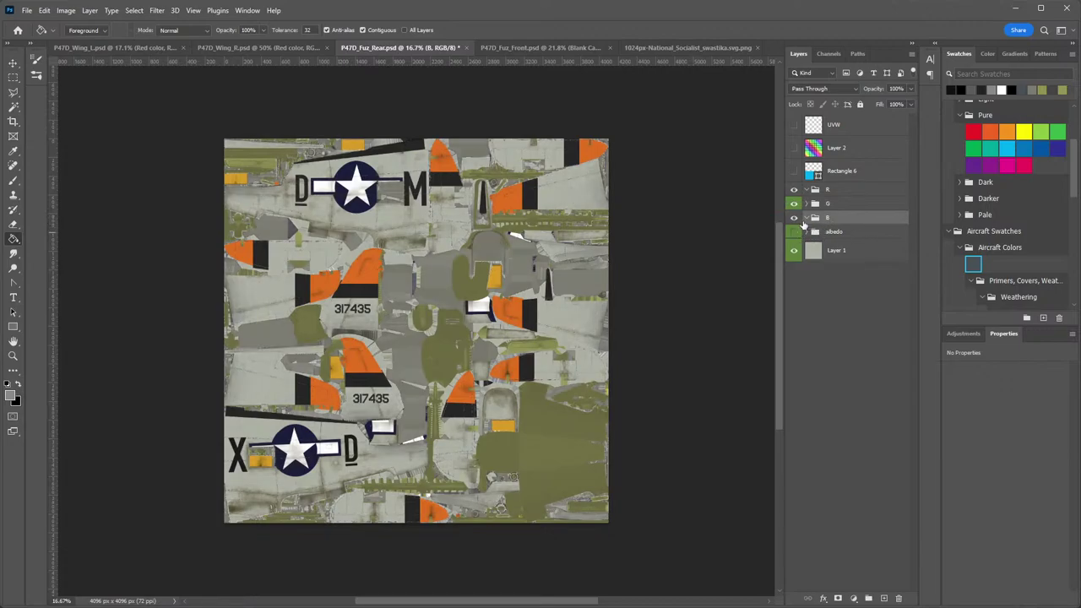
# Close the unrelated 1024px PNG image document.
pyautogui.click(699, 48)
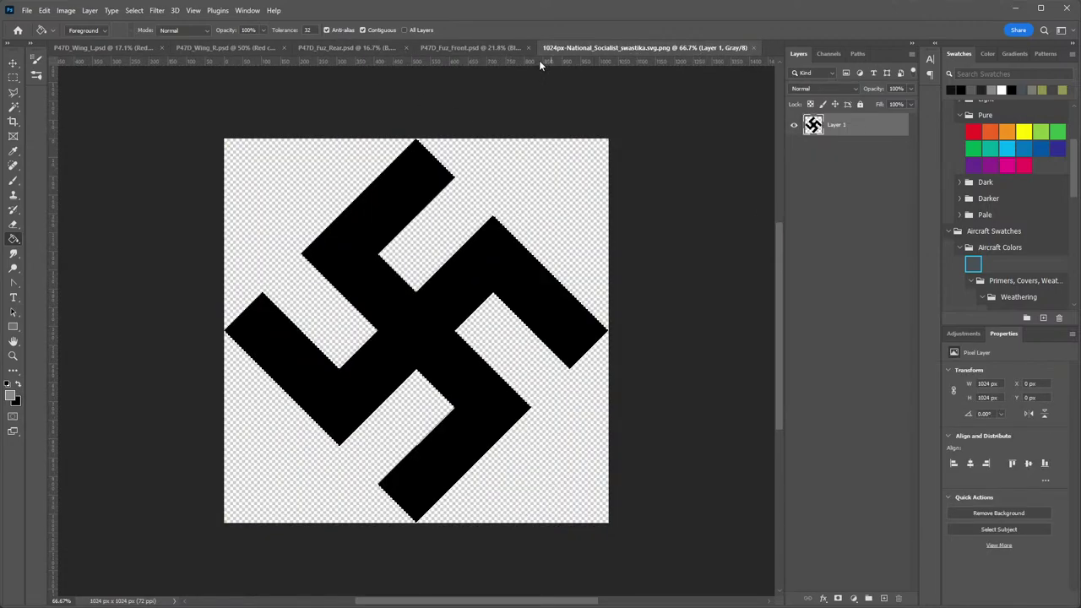
pyautogui.click(754, 49)
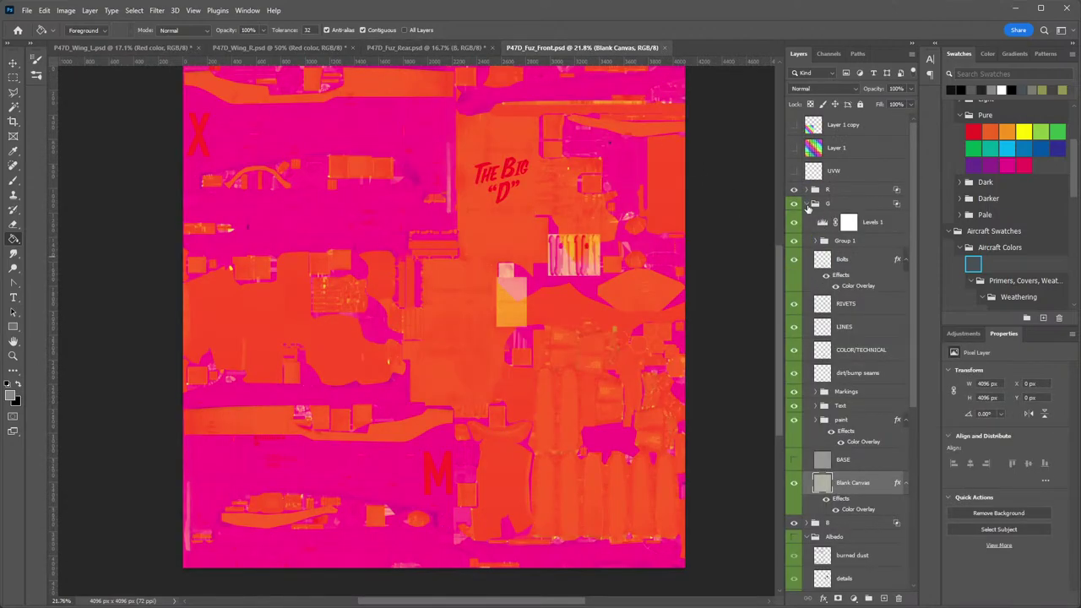
# Copy the grey base layer from the B group of P47D_Fuz_Front.psd and paste it into P47D_Fuz_Rear.psd above its B group.
pyautogui.click(808, 205)
pyautogui.click(808, 219)
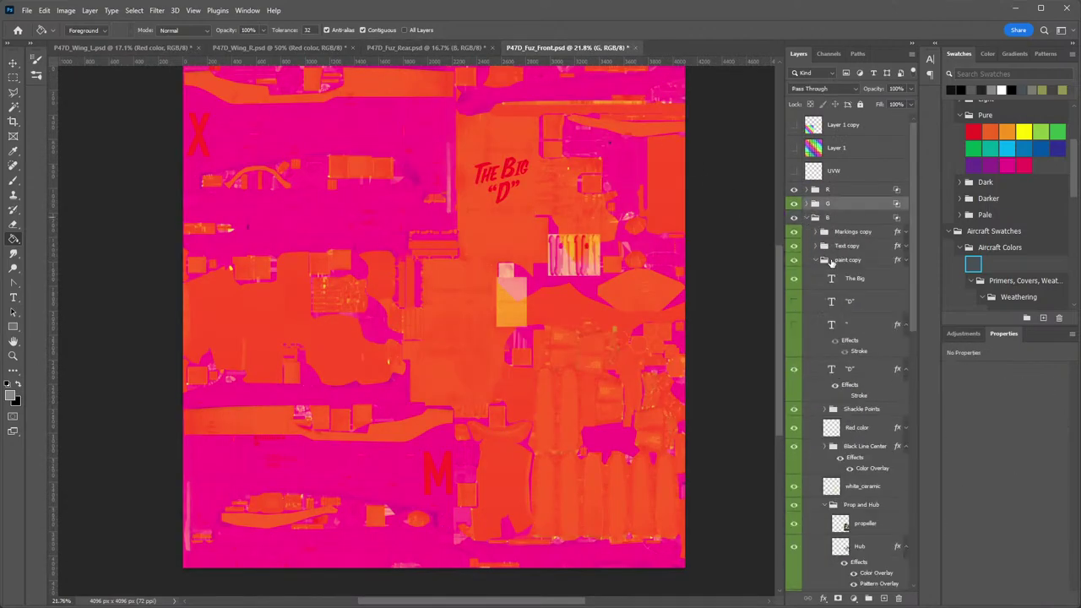
pyautogui.click(823, 260)
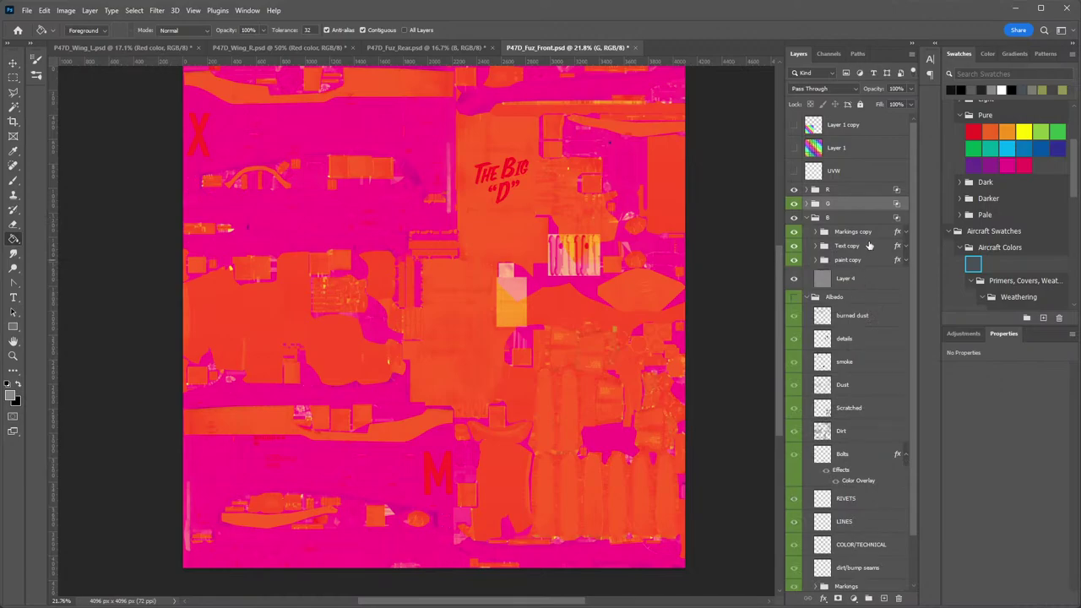
pyautogui.click(859, 279)
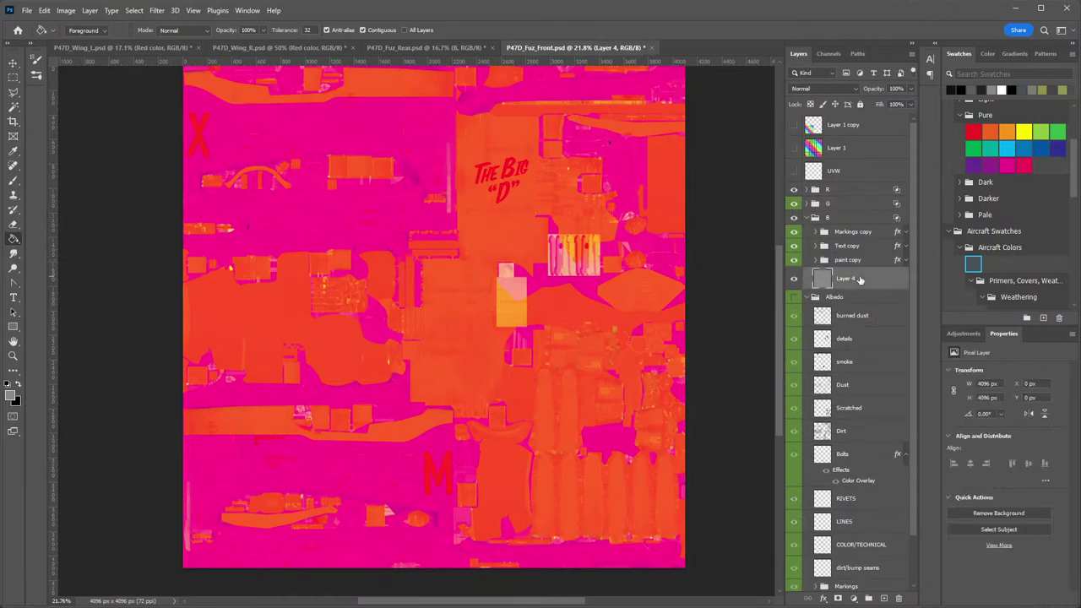
pyautogui.click(459, 49)
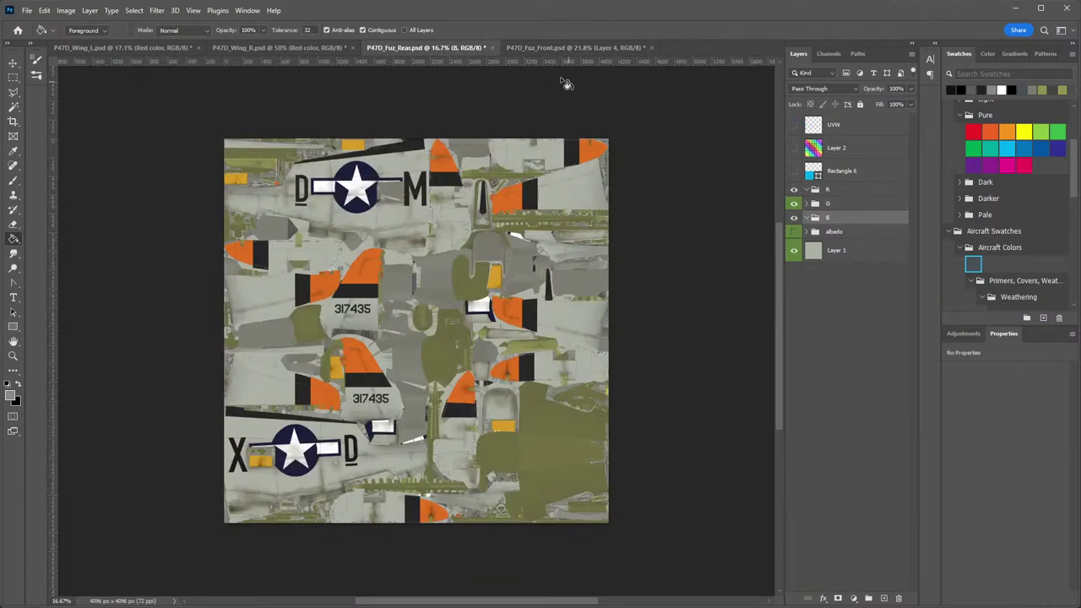
pyautogui.hotkey('ctrl', 'v')
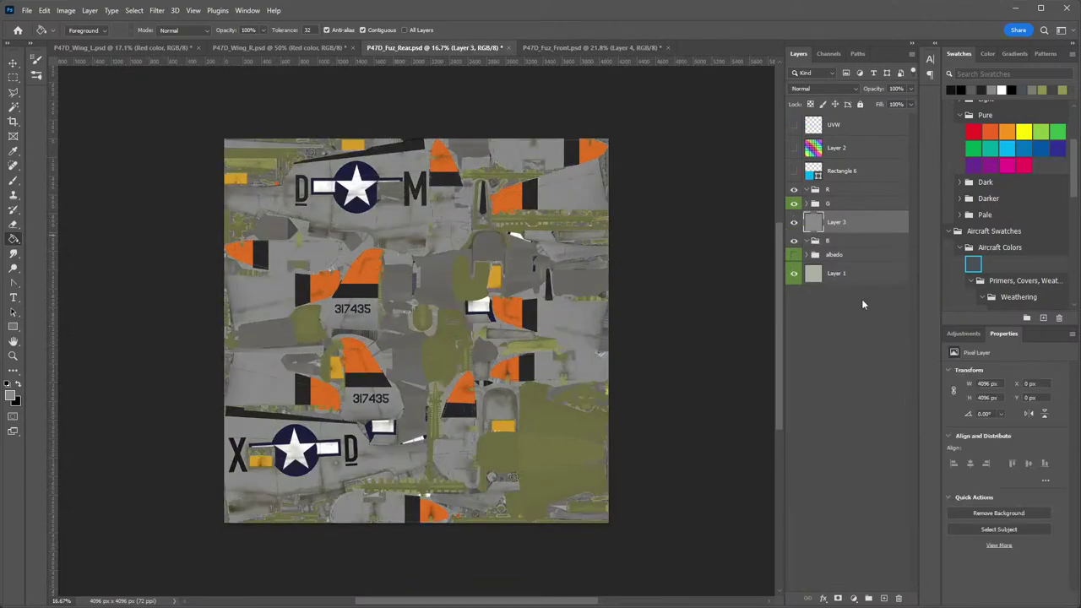
# Expand the albedo group and collapse its Top Yellow, Black Color and D Tail Colors subgroups together with their layer effects.
pyautogui.click(810, 255)
pyautogui.click(807, 255)
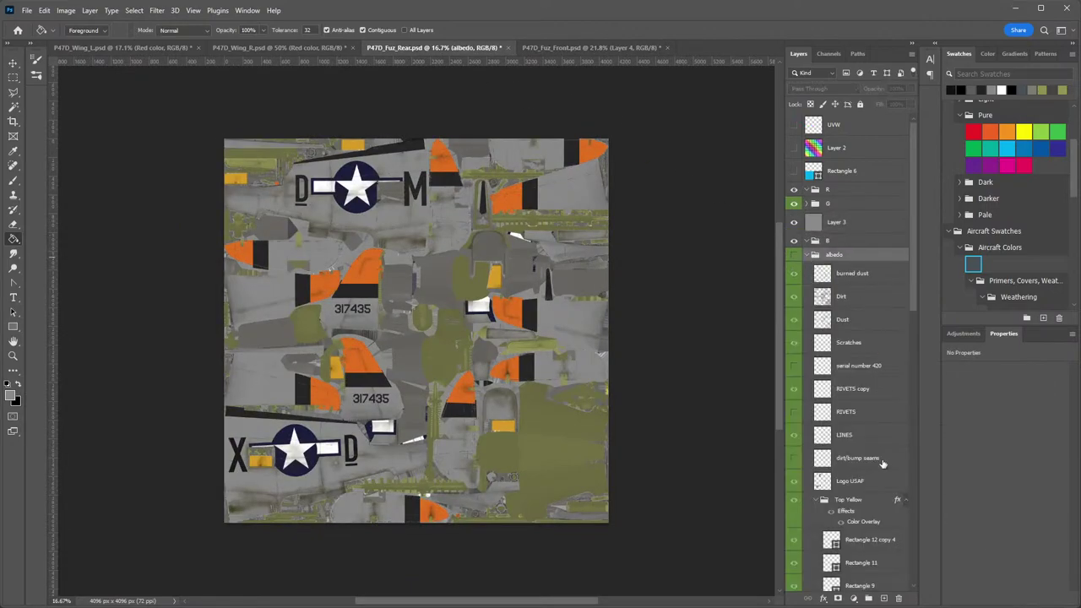
pyautogui.click(907, 500)
pyautogui.scroll(-5, 881, 495)
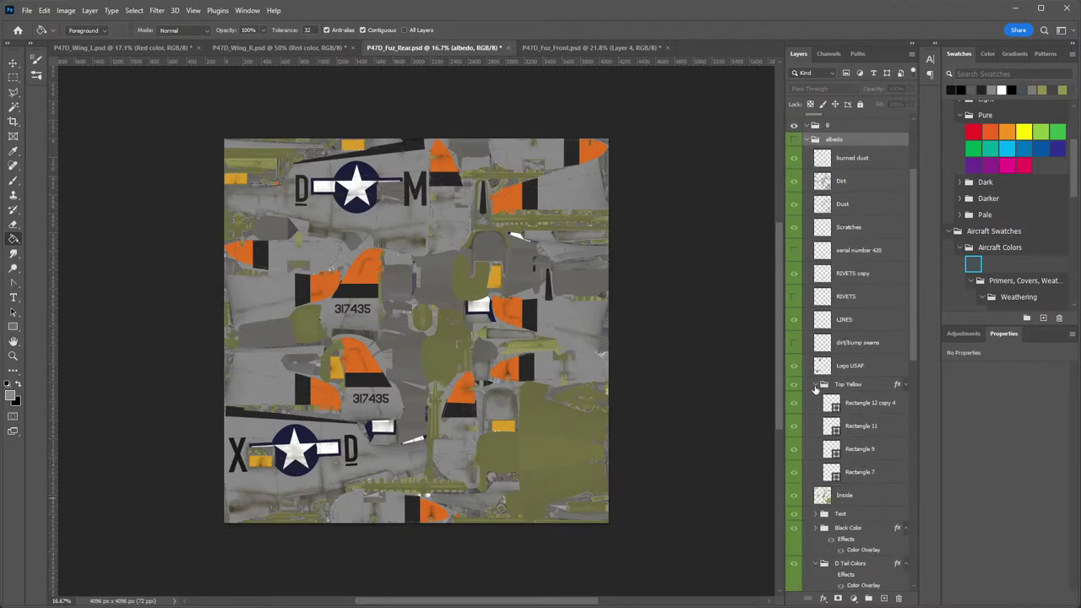
pyautogui.click(815, 387)
pyautogui.scroll(-2, 870, 397)
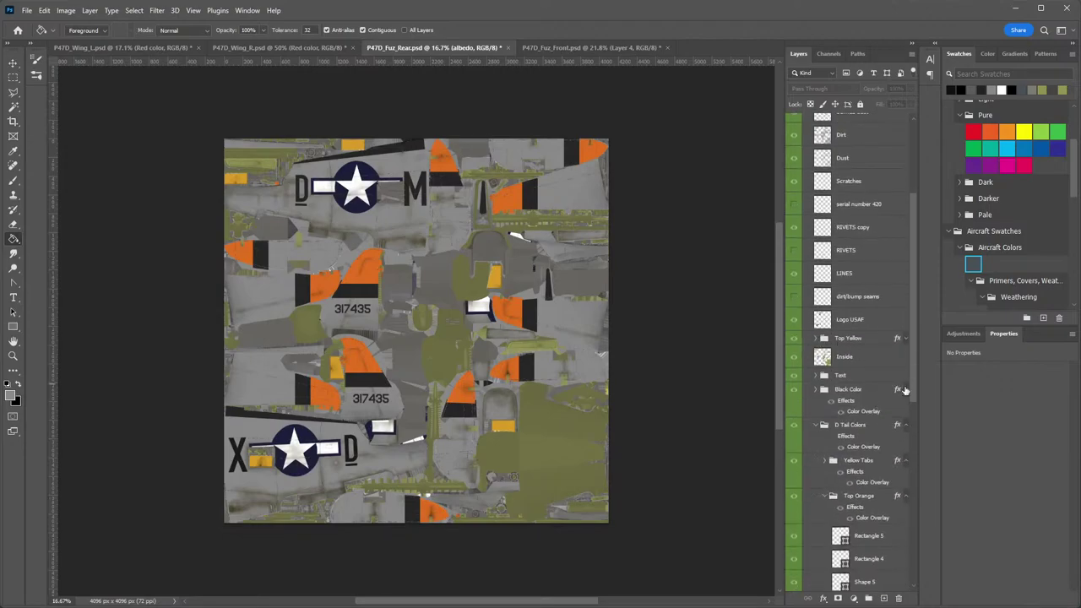
pyautogui.click(905, 389)
pyautogui.click(906, 404)
pyautogui.click(906, 418)
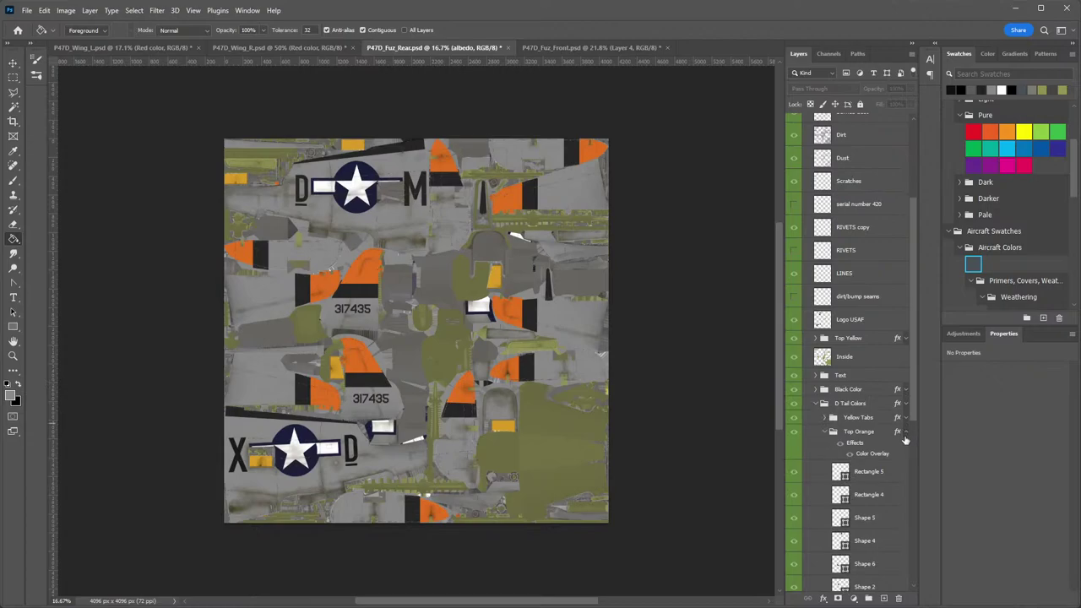
pyautogui.click(906, 432)
pyautogui.click(825, 434)
pyautogui.click(817, 404)
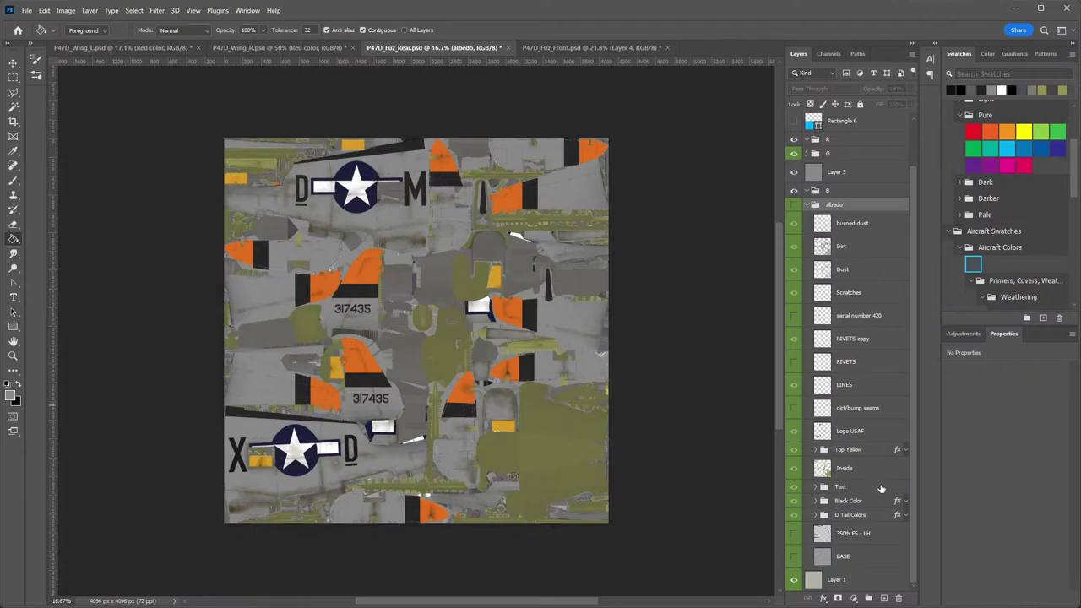
# Duplicate the albedo's Text group within P47D_Fuz_Rear.psd and move the copy into the B group.
pyautogui.rightClick(840, 488)
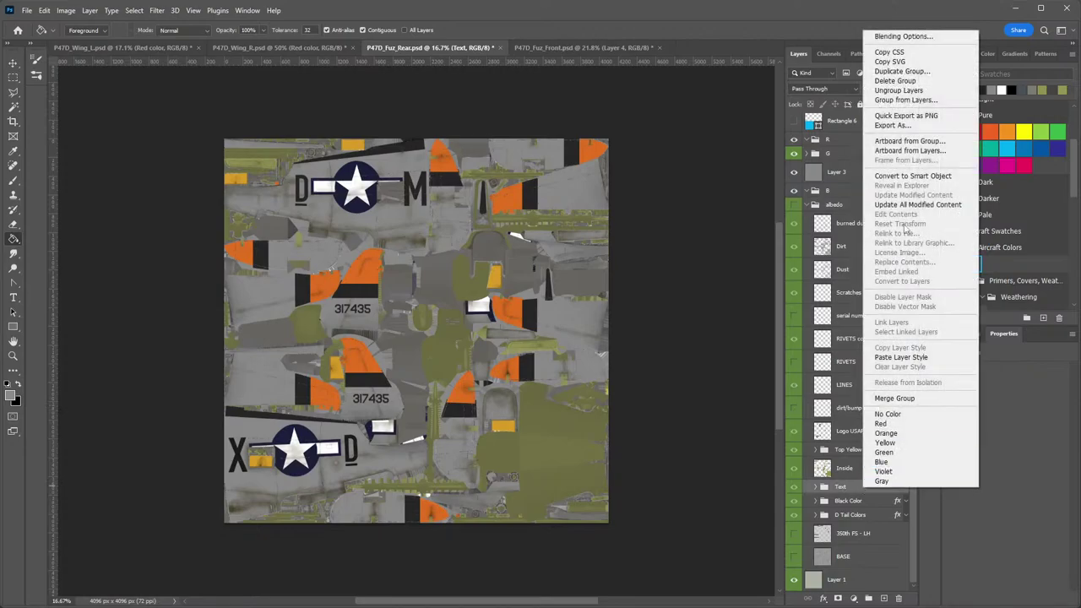
pyautogui.click(901, 72)
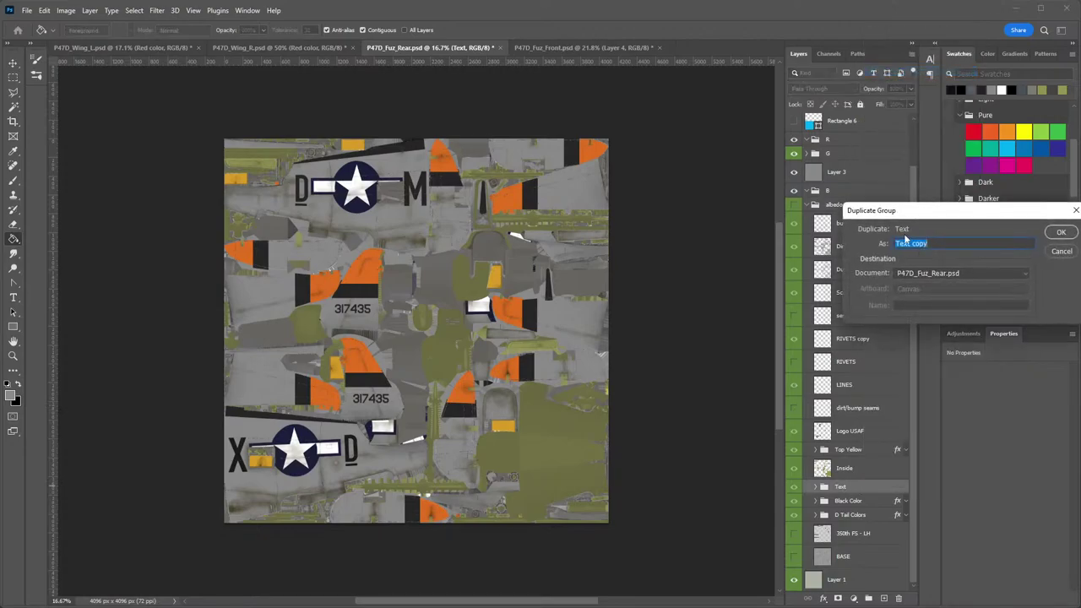
pyautogui.click(1058, 234)
pyautogui.moveTo(855, 490); pyautogui.dragTo(845, 196)
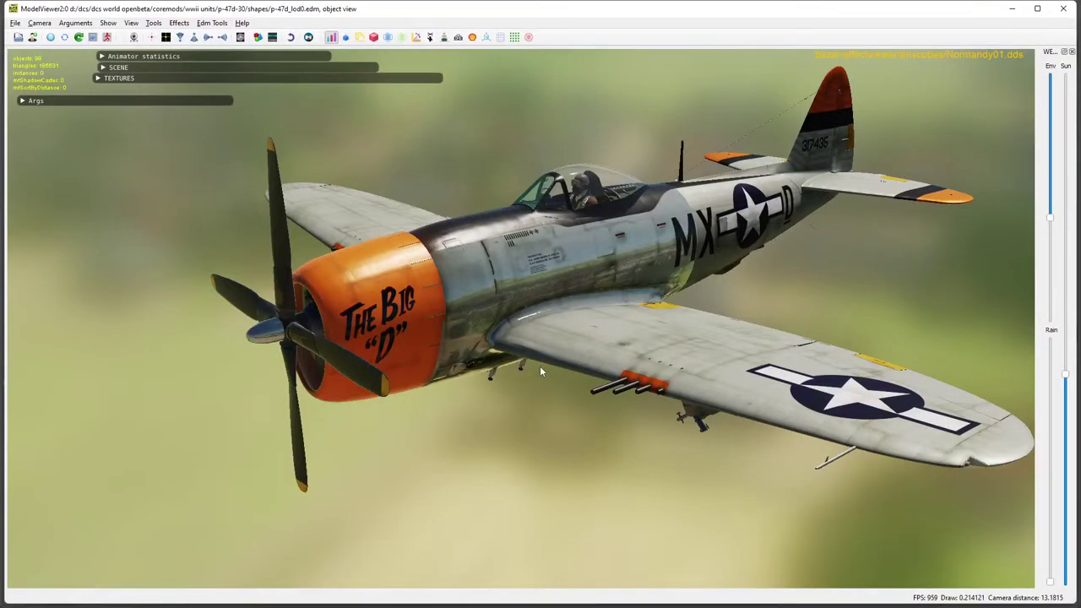
# Examine the reflections on the front fuselage, its markings and the orange cowling of the P-47D in ModelViewer from several distances and angles.
pyautogui.scroll(5, 540, 366)
pyautogui.moveTo(485, 184); pyautogui.dragTo(572, 305)
pyautogui.scroll(3, 459, 257)
pyautogui.scroll(-5, 465, 258)
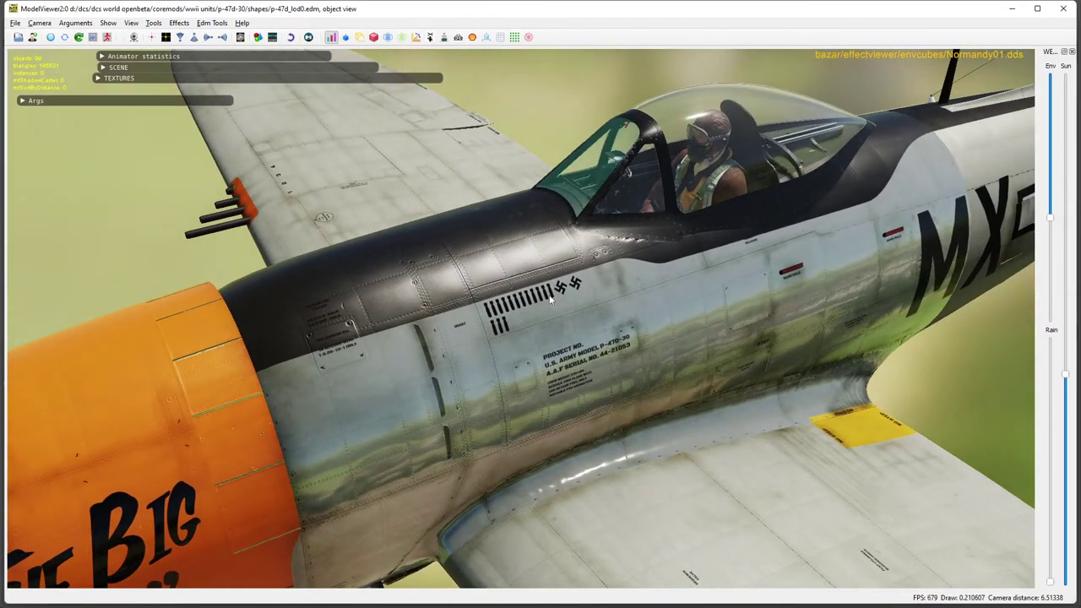
pyautogui.scroll(5, 549, 309)
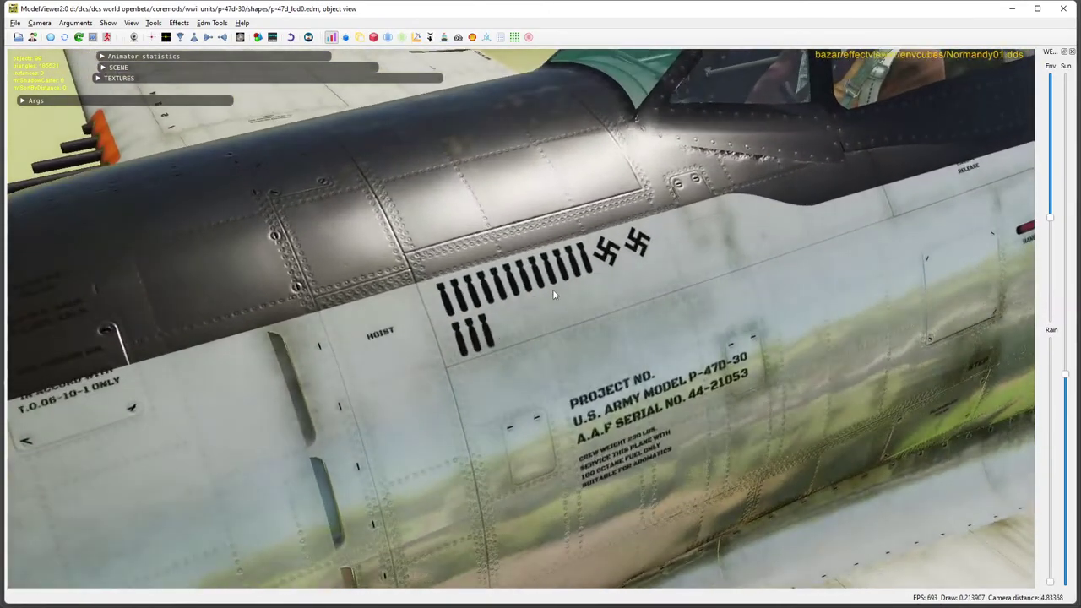
pyautogui.scroll(-9, 552, 289)
pyautogui.moveTo(578, 419); pyautogui.dragTo(624, 316)
pyautogui.scroll(-2, 624, 316)
pyautogui.moveTo(614, 365); pyautogui.dragTo(516, 322)
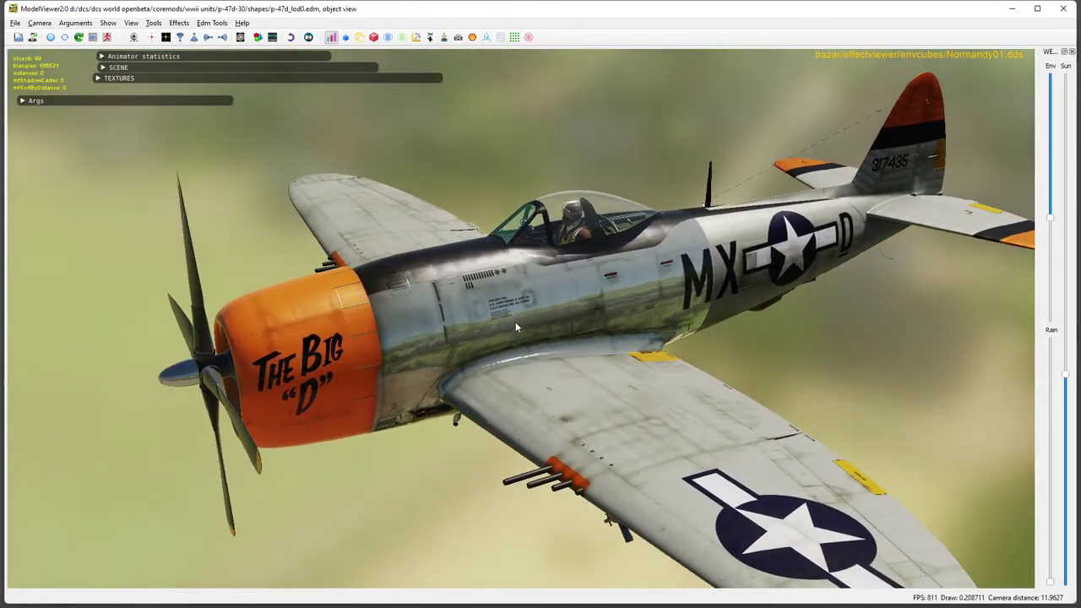
pyautogui.scroll(3, 512, 322)
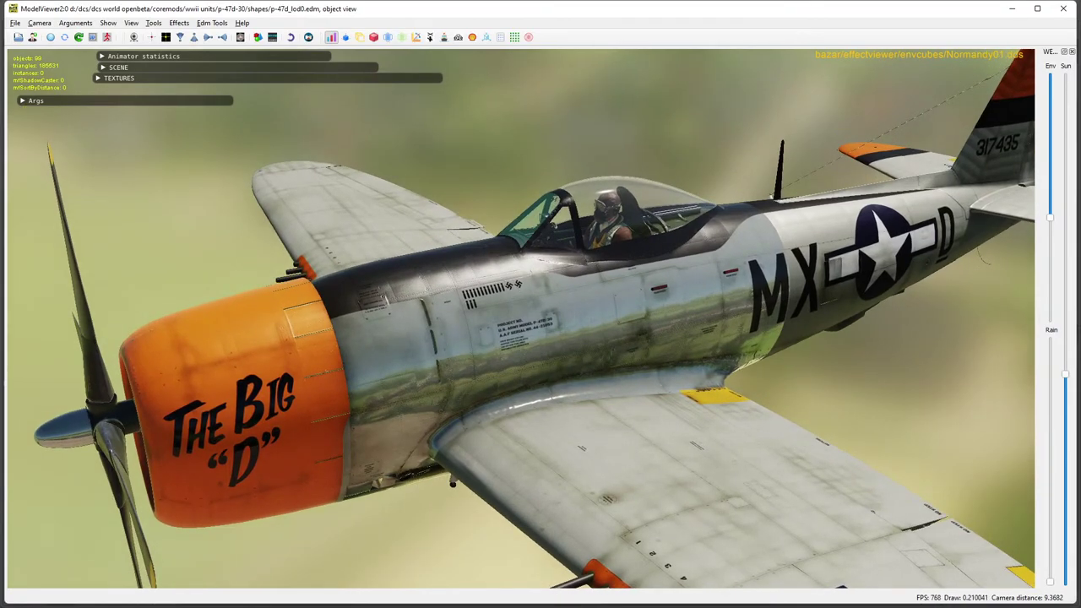
# Switch back to Photoshop, duplicate the albedo's Top Yellow group and move the copy into the B group.
pyautogui.hotkey('alt', 'Tab')
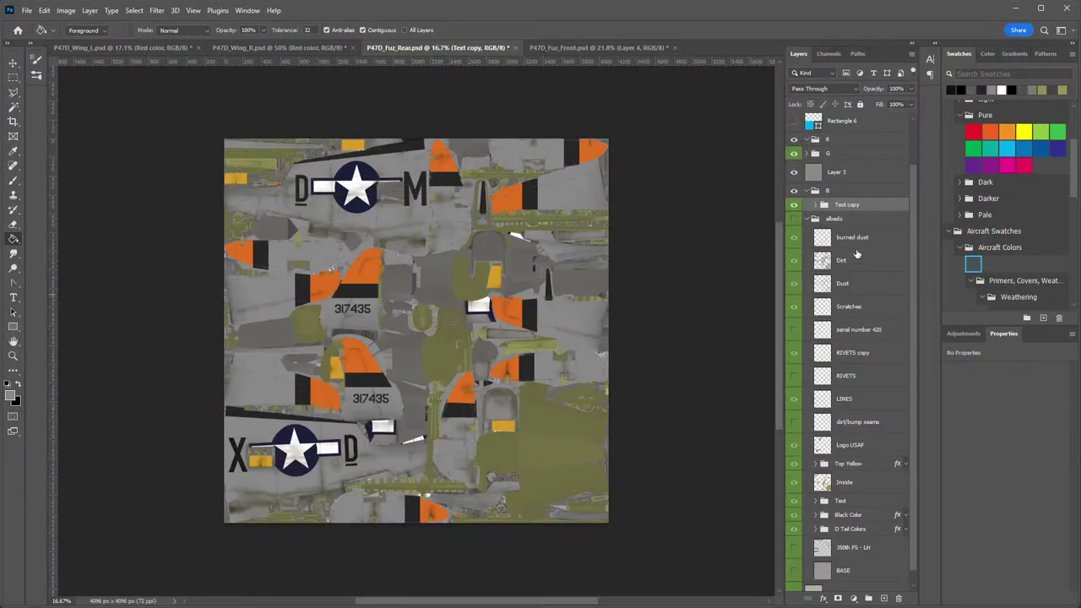
pyautogui.scroll(-1, 869, 407)
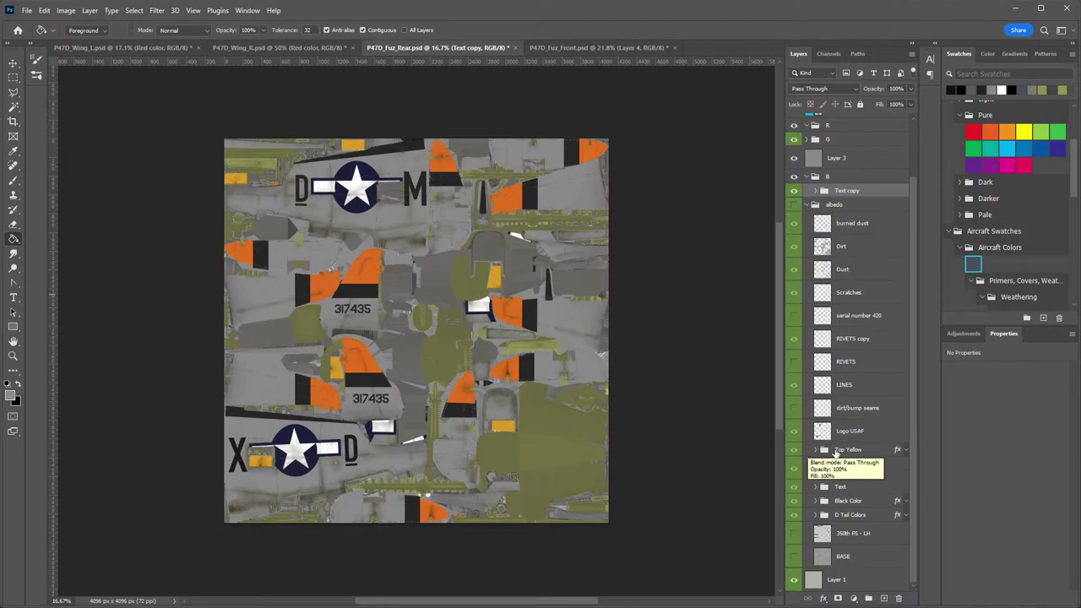
pyautogui.click(849, 449)
pyautogui.rightClick(872, 449)
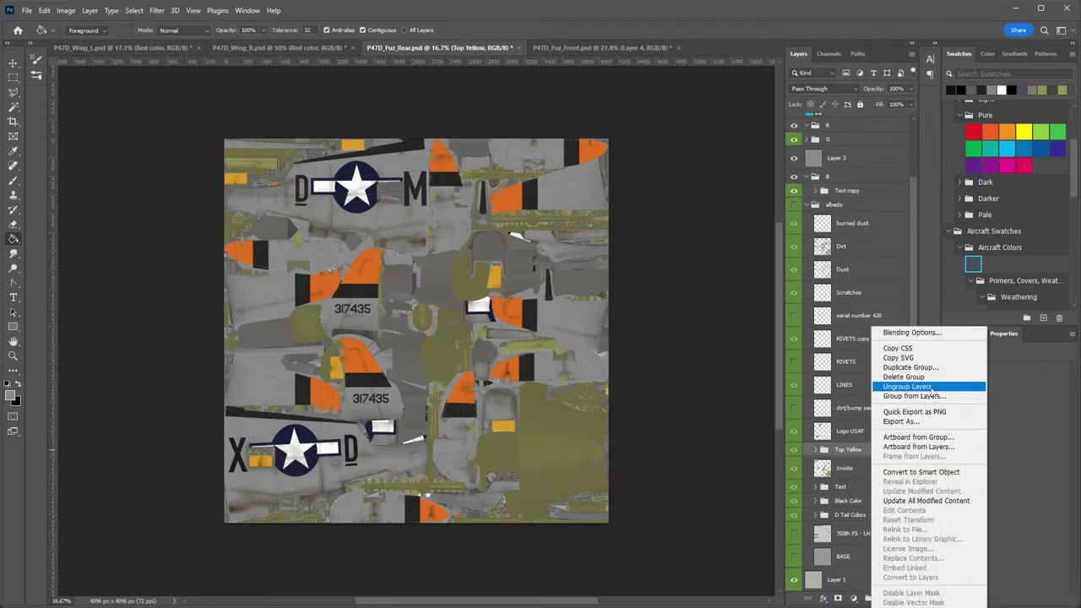
pyautogui.click(910, 377)
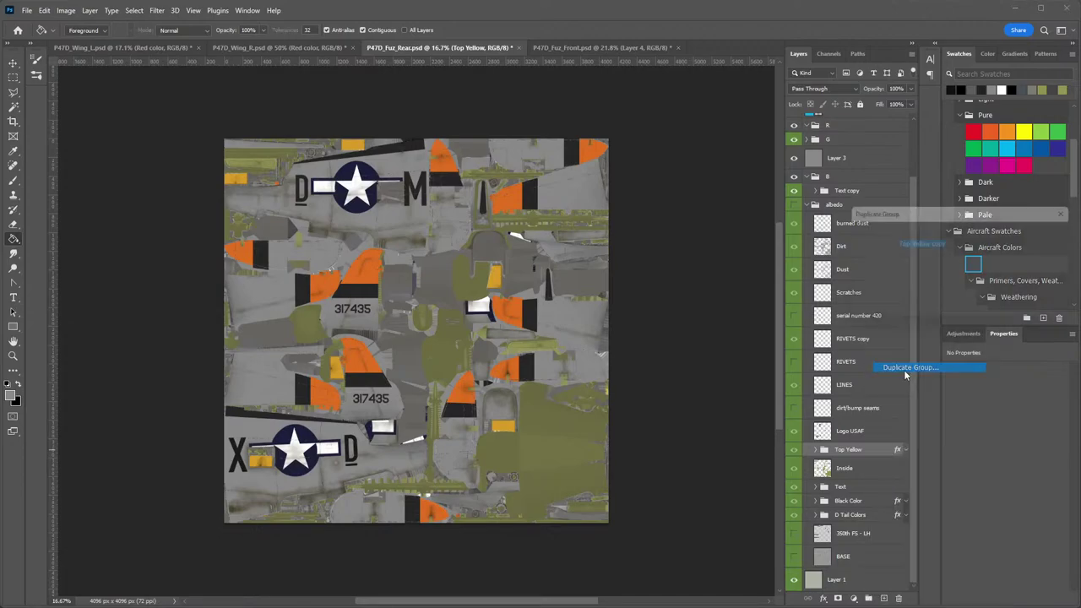
pyautogui.moveTo(863, 445); pyautogui.dragTo(853, 182)
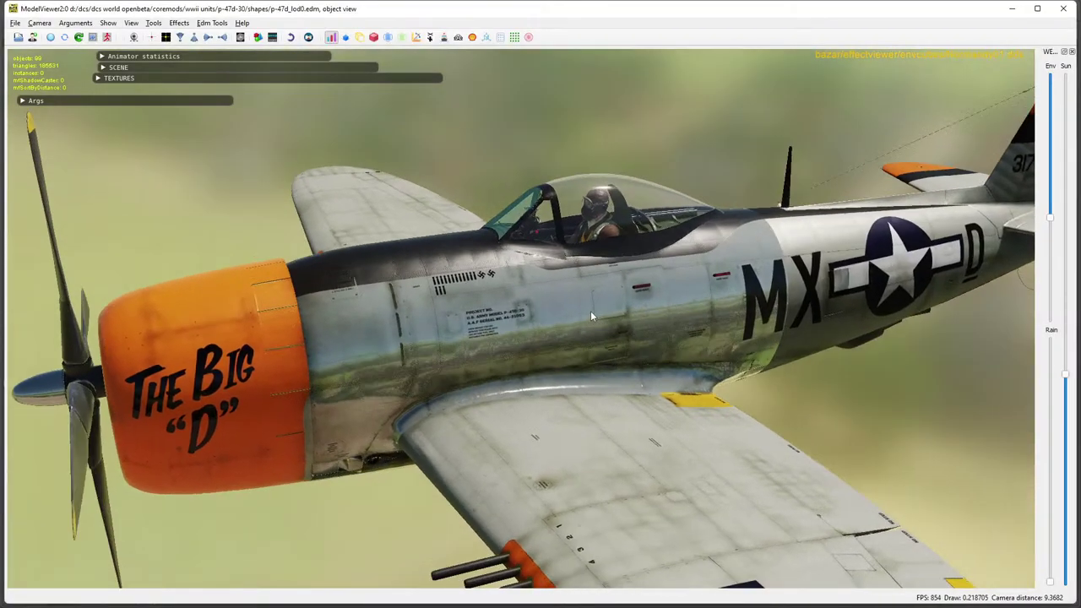
# Duplicate the albedo's Text, Black Color and D Tail Colors groups together and move the copies into the B group.
pyautogui.moveTo(591, 317); pyautogui.dragTo(660, 304)
pyautogui.scroll(-2, 688, 290)
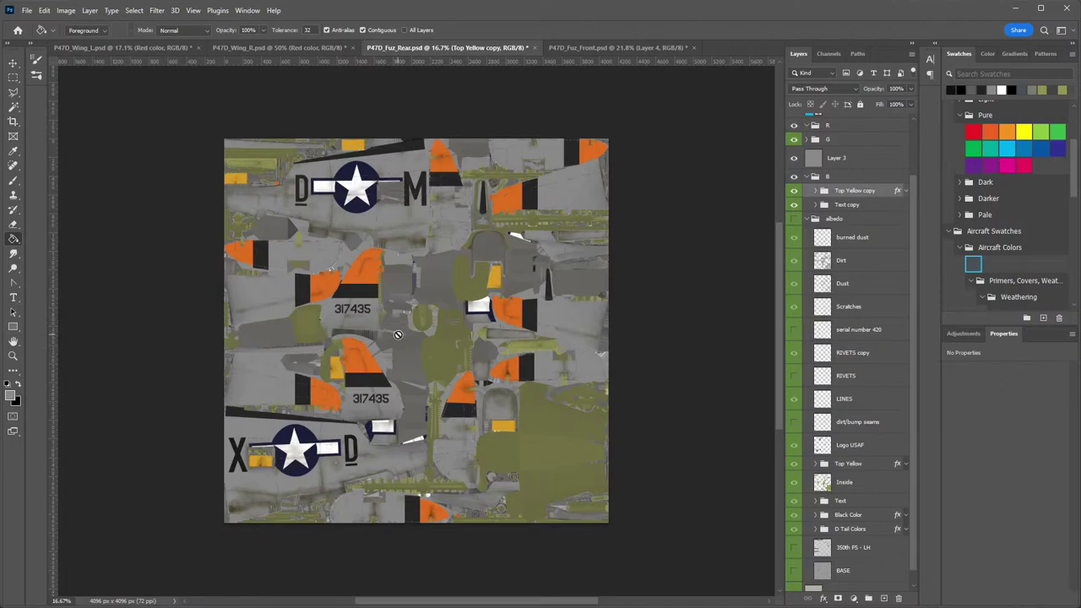
pyautogui.click(858, 503)
pyautogui.keyDown('shift'); pyautogui.click(857, 531); pyautogui.keyUp('shift')
pyautogui.rightClick(856, 501)
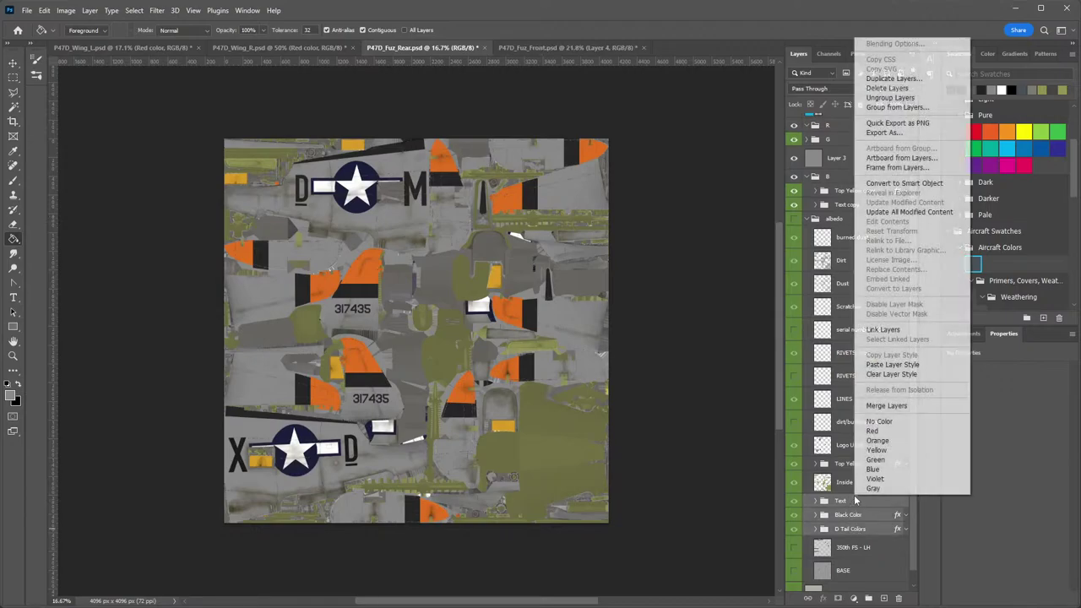
pyautogui.click(893, 78)
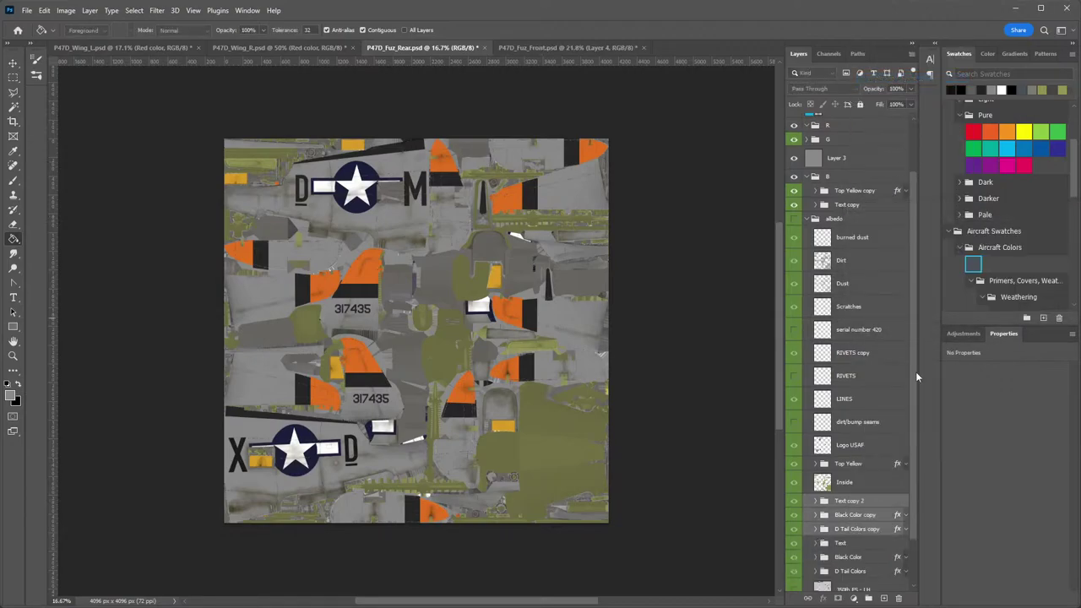
pyautogui.moveTo(860, 500); pyautogui.dragTo(828, 180)
pyautogui.click(806, 179)
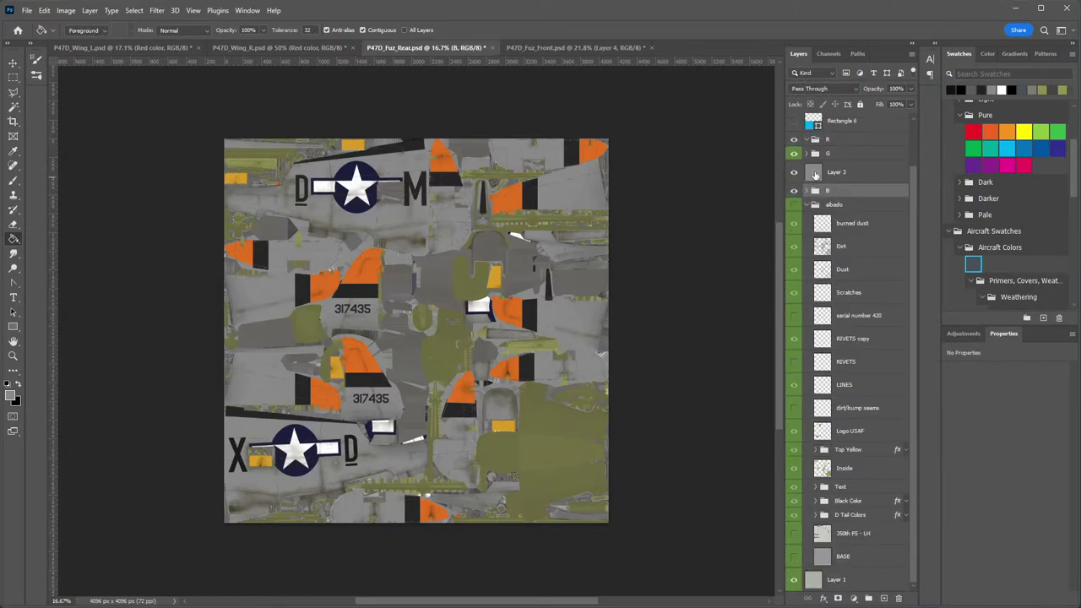
# Move the pasted grey layer into the B group, beneath all of the duplicated marking groups.
pyautogui.click(808, 154)
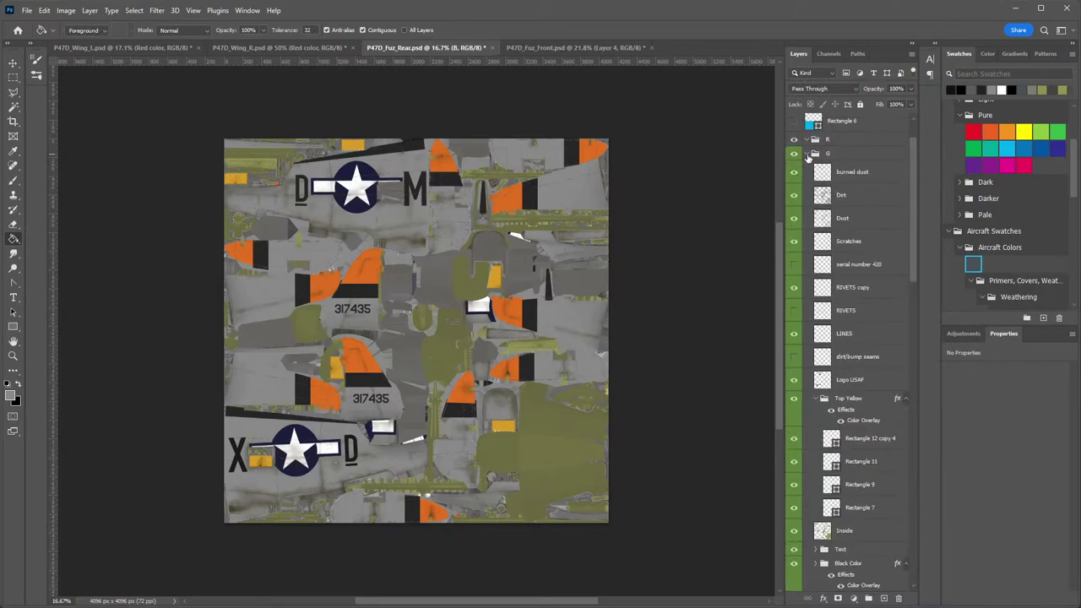
pyautogui.click(808, 155)
pyautogui.moveTo(838, 189); pyautogui.dragTo(825, 200)
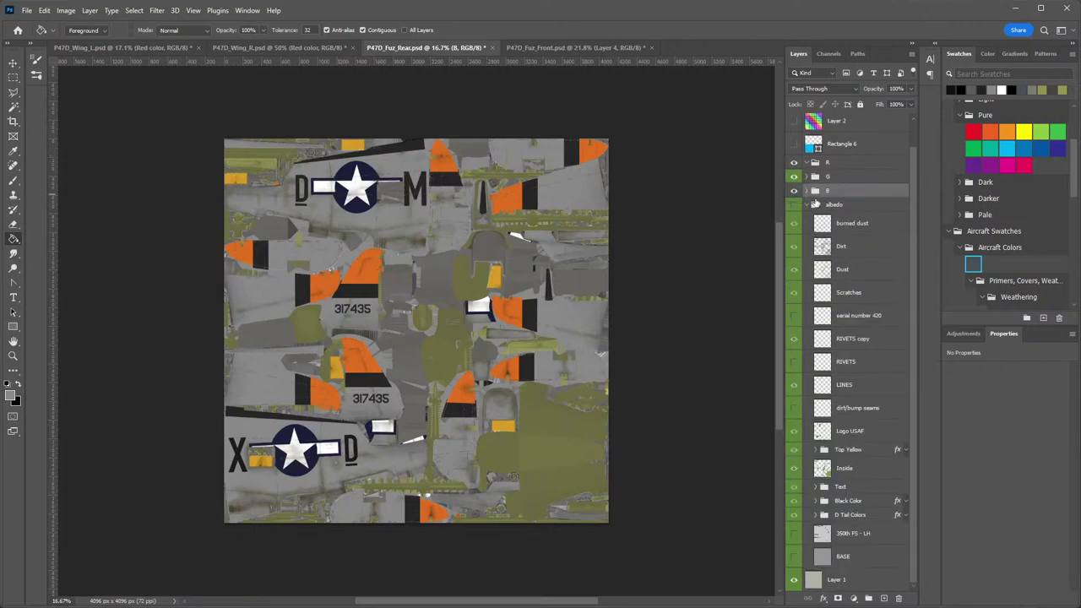
pyautogui.click(807, 191)
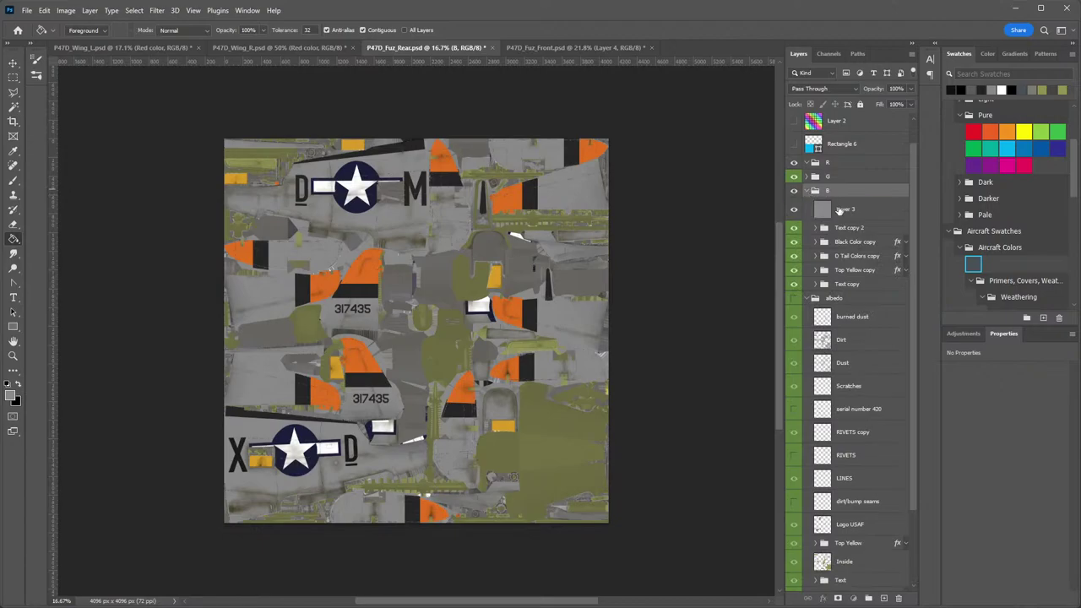
pyautogui.moveTo(838, 209); pyautogui.dragTo(846, 289)
pyautogui.click(807, 191)
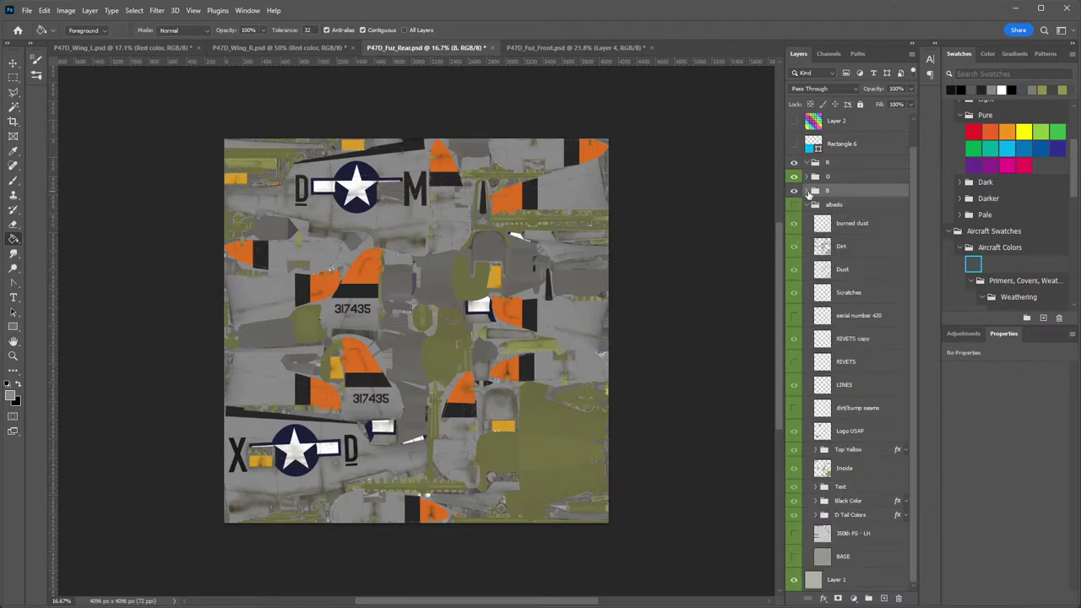
# Restrict the B group's blending to the blue channel by excluding the R and G channels.
pyautogui.doubleClick(866, 193)
pyautogui.click(611, 243)
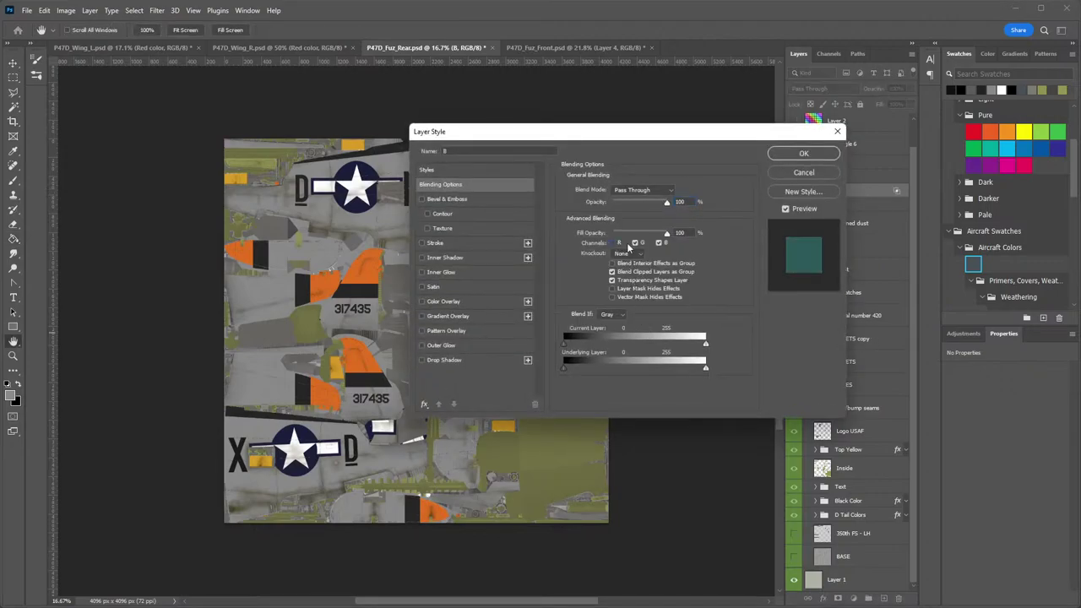
pyautogui.click(635, 244)
pyautogui.click(801, 155)
# Restrict the G group's blending to the green channel by excluding the R and B channels.
pyautogui.click(827, 178)
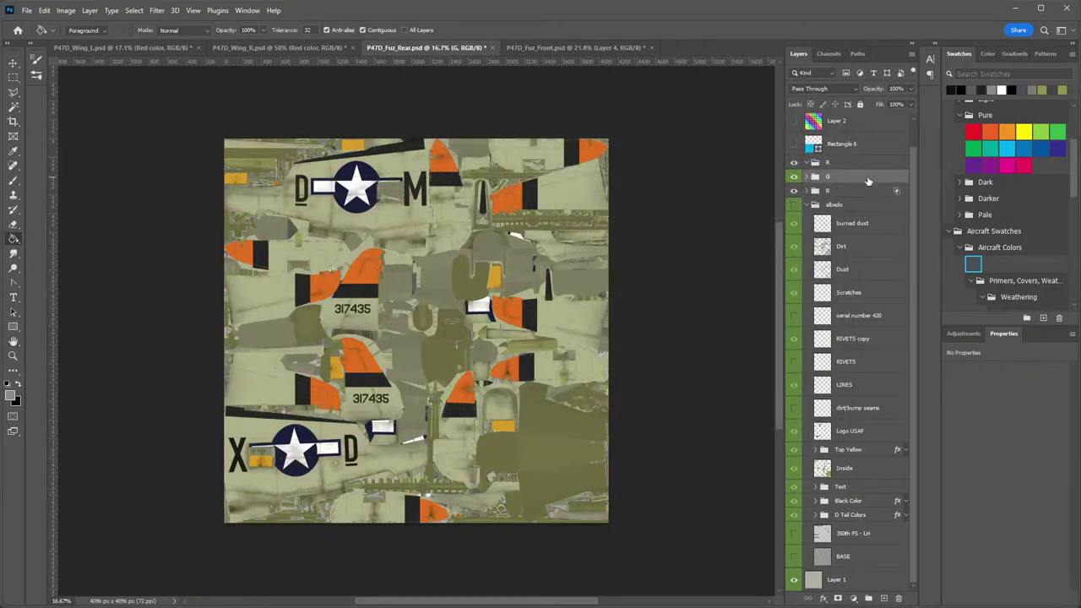
pyautogui.doubleClick(869, 179)
pyautogui.click(614, 243)
pyautogui.click(659, 243)
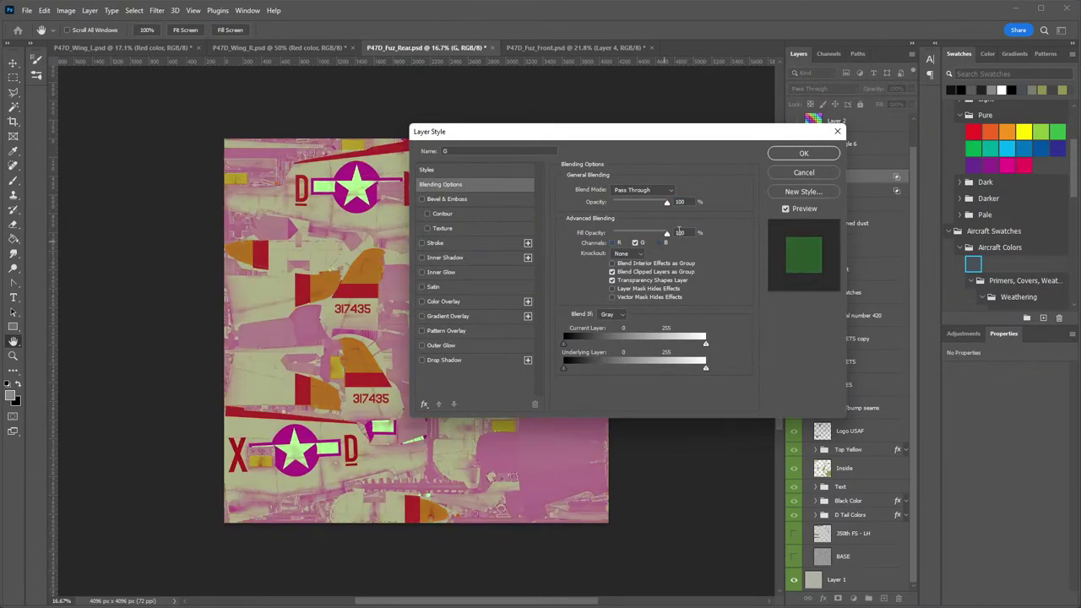
pyautogui.click(803, 154)
# Restrict the R group's blending to the red channel by excluding the G and B channels.
pyautogui.doubleClick(869, 163)
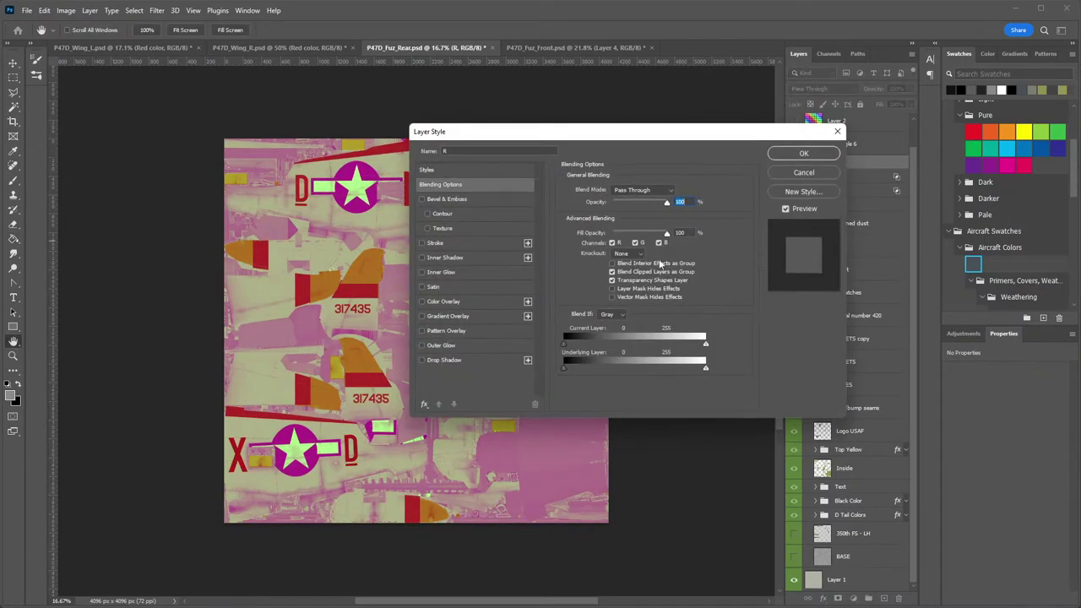
pyautogui.click(635, 243)
pyautogui.click(659, 243)
pyautogui.click(804, 153)
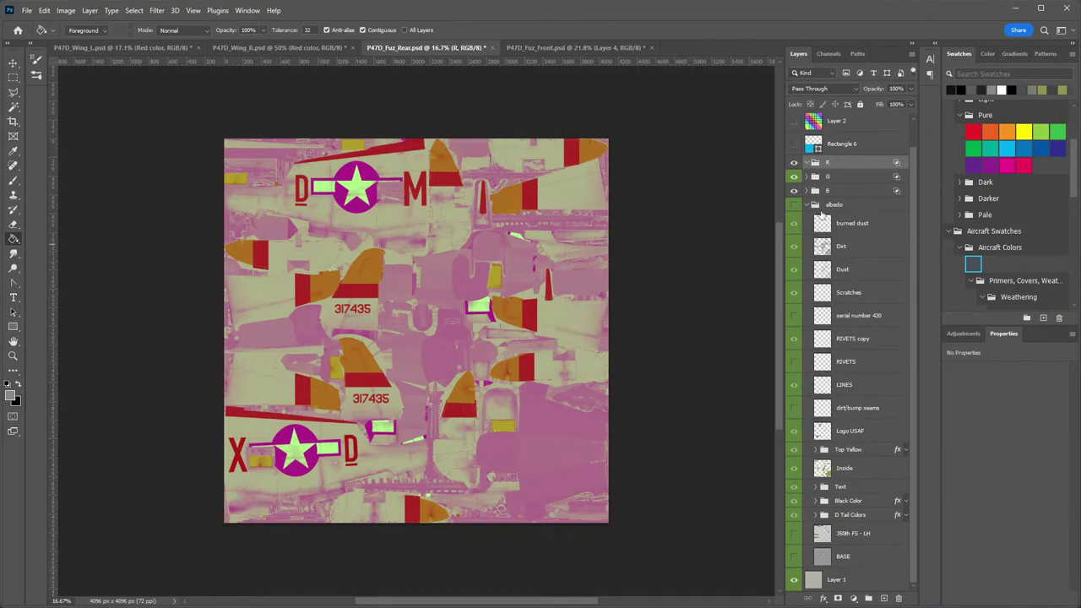
# Add a new layer inside the R group and fill it with white.
pyautogui.click(796, 164)
pyautogui.click(882, 598)
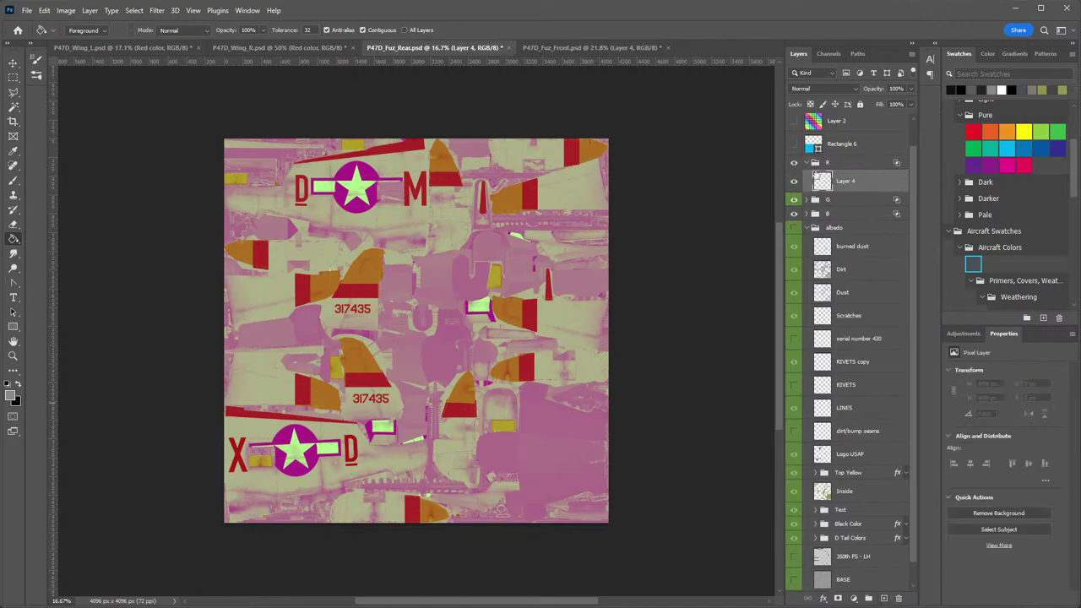
pyautogui.click(17, 384)
pyautogui.click(545, 264)
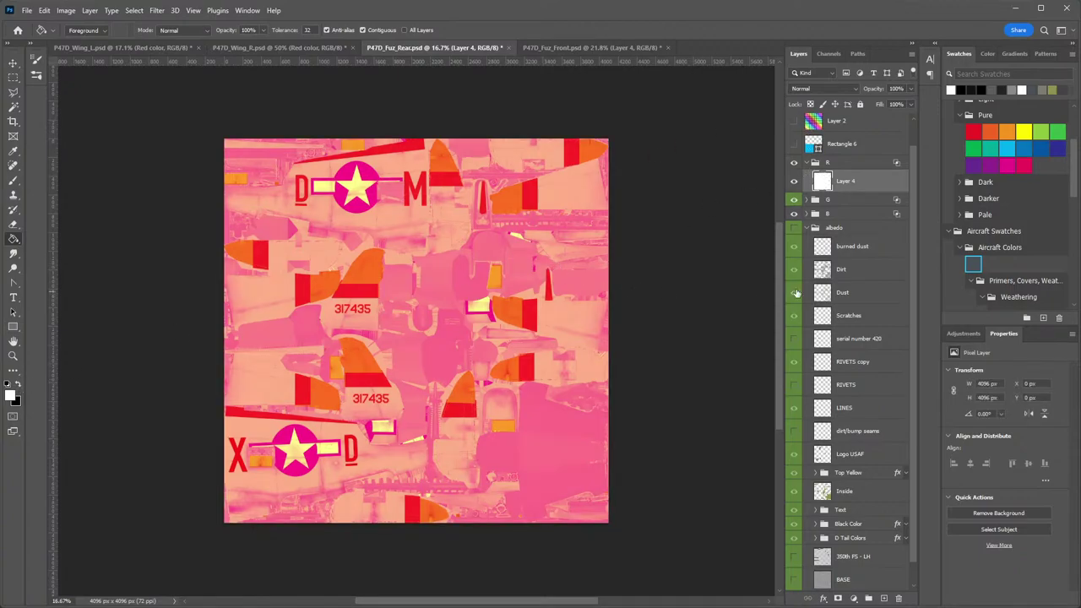
# Duplicate the albedo group's LINES and RIVETS copy layers and place the duplicates in the R group above the white layer.
pyautogui.click(857, 409)
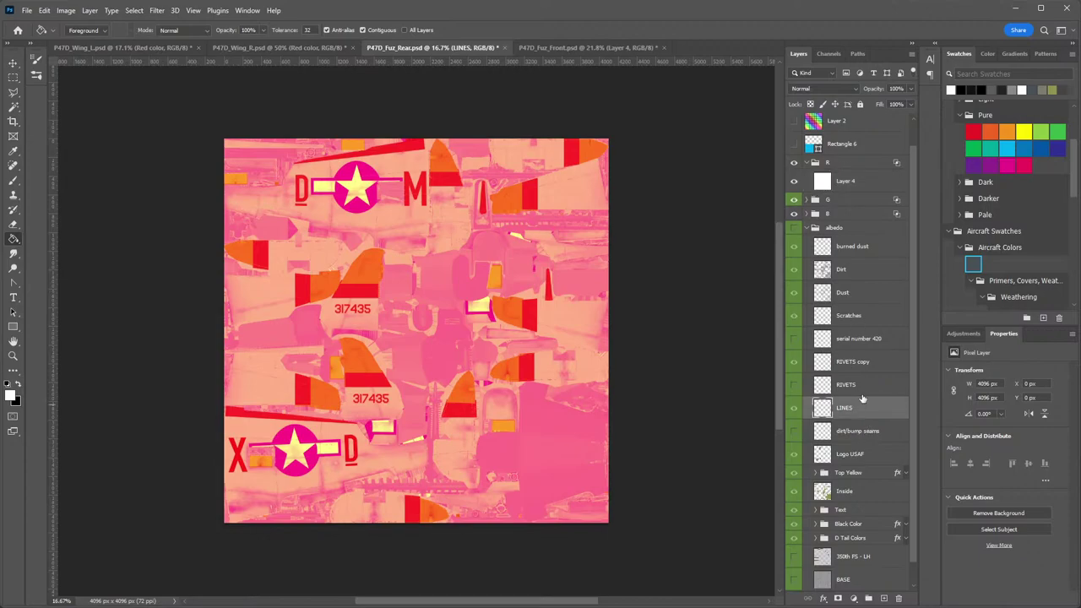
pyautogui.keyDown('ctrl'); pyautogui.click(865, 366); pyautogui.keyUp('ctrl')
pyautogui.rightClick(866, 366)
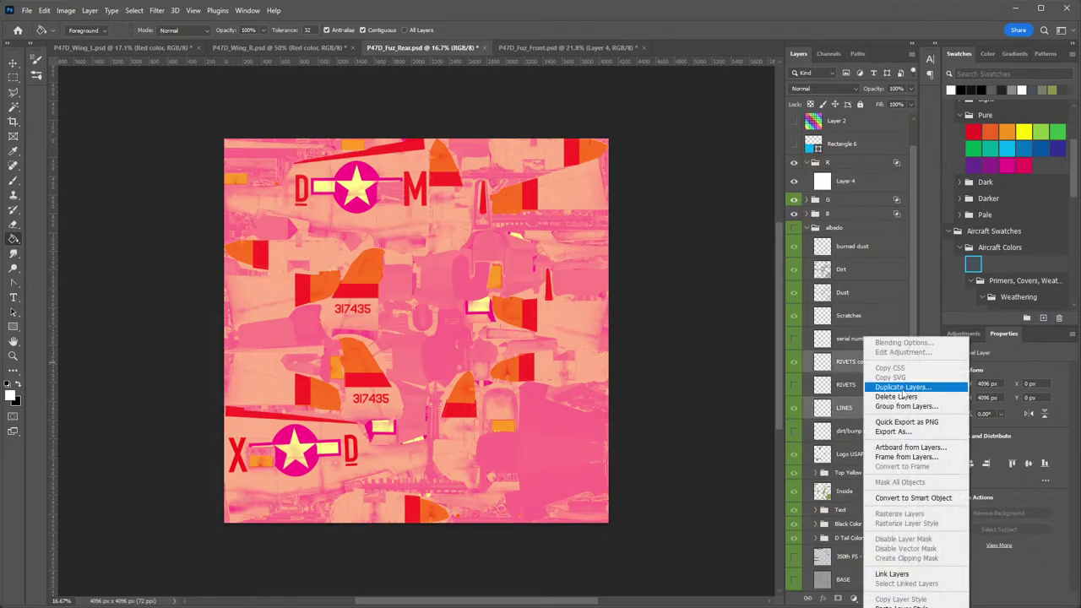
pyautogui.click(903, 387)
pyautogui.click(1066, 231)
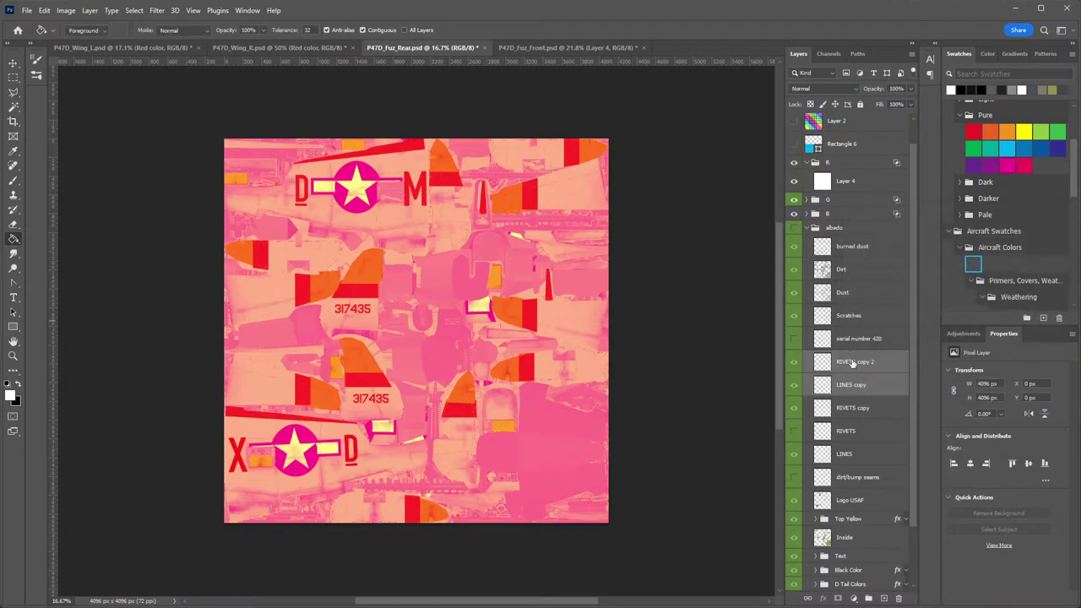
pyautogui.moveTo(854, 364); pyautogui.dragTo(849, 180)
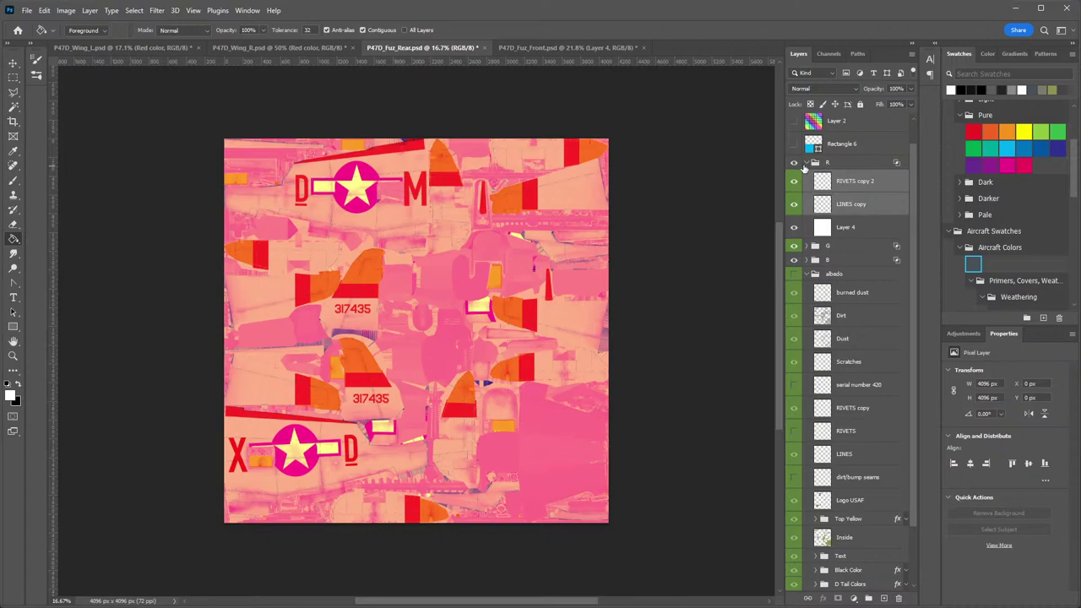
# Hide the G and B groups and the base Layer 1, and collapse the albedo group, to isolate the red channel.
pyautogui.click(794, 246)
pyautogui.click(794, 261)
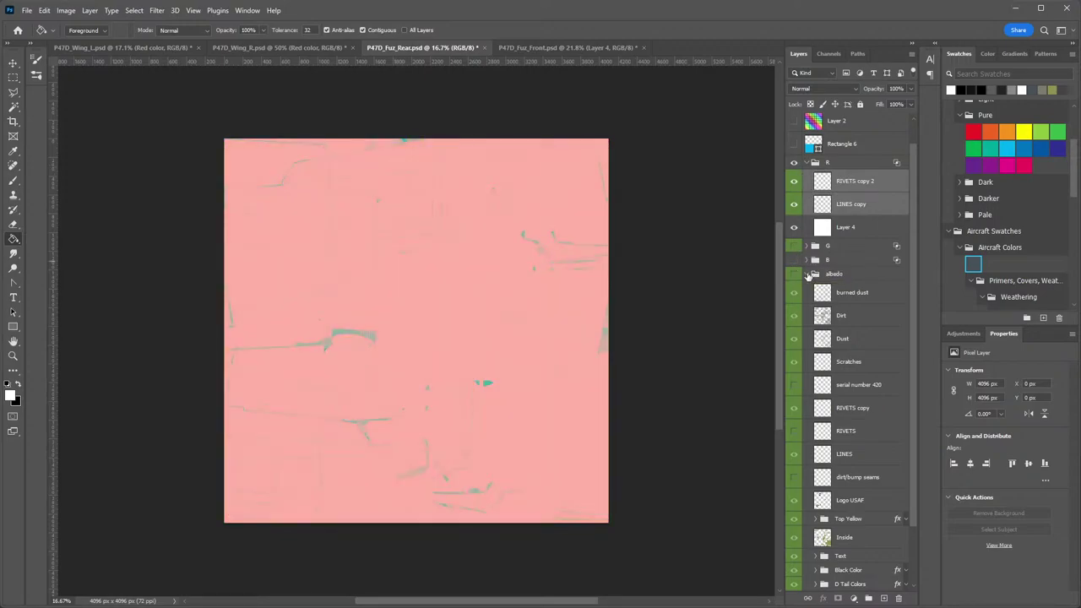
pyautogui.click(811, 275)
pyautogui.click(794, 320)
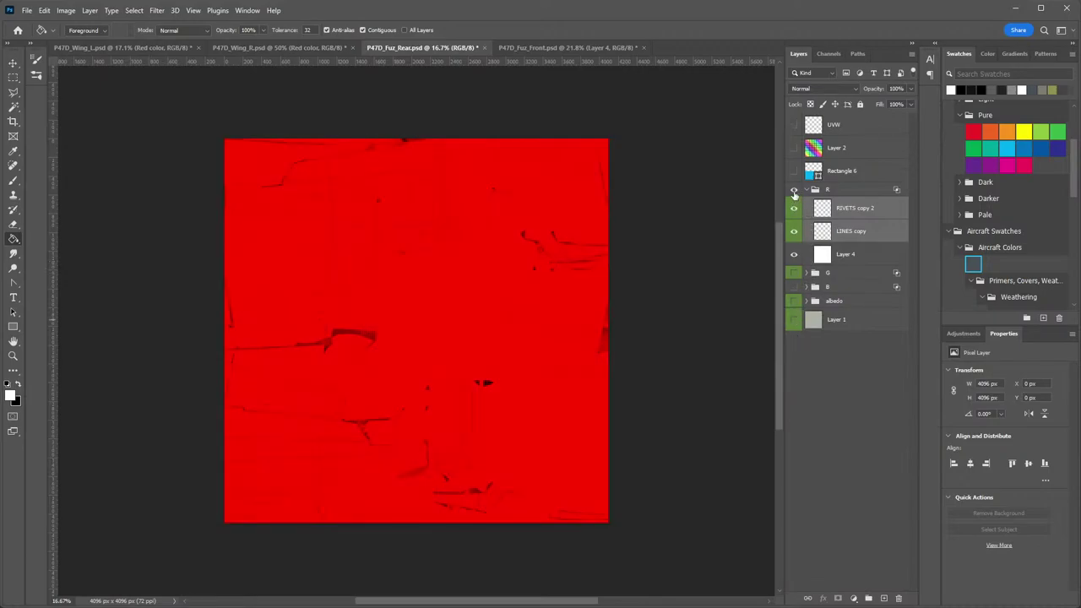
# Isolate the B group by showing it and hiding the R group, its white layer and the G group, with B's contents expanded.
pyautogui.click(794, 272)
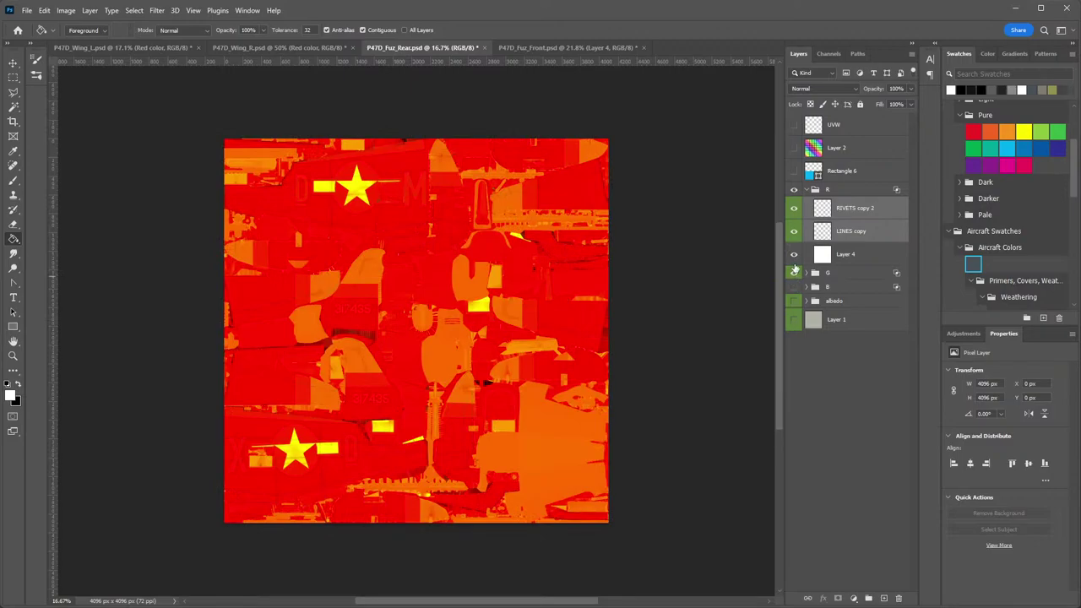
pyautogui.click(795, 255)
pyautogui.click(794, 288)
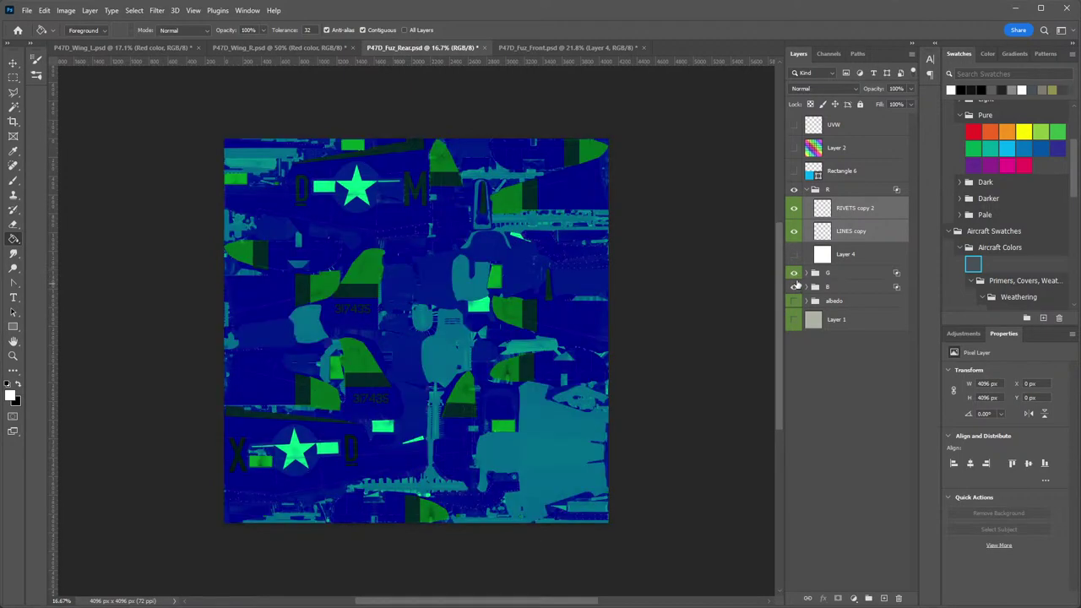
pyautogui.click(794, 190)
pyautogui.click(806, 190)
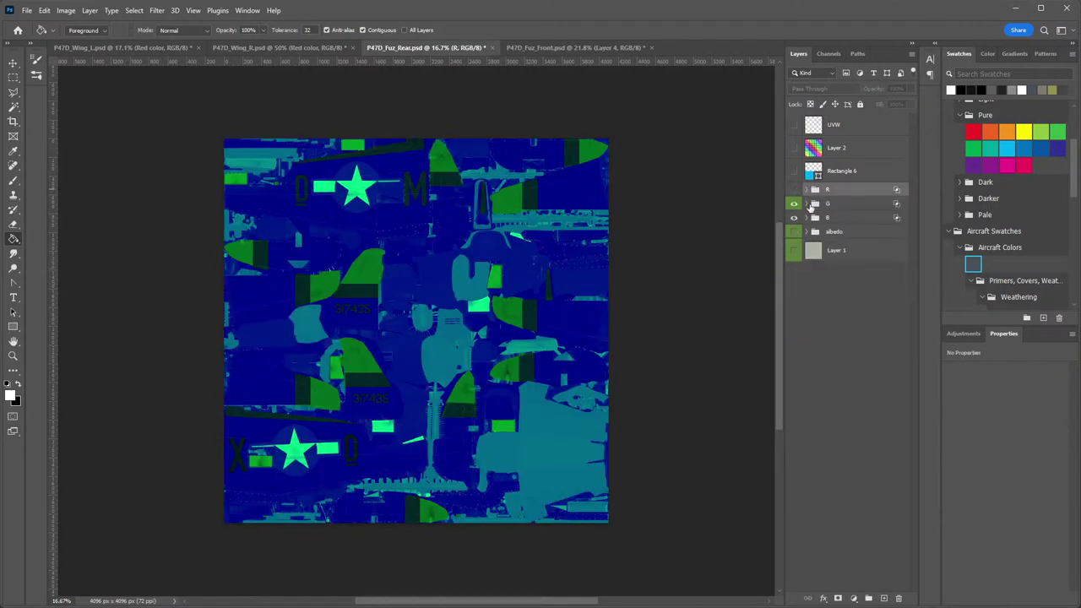
pyautogui.click(794, 204)
pyautogui.click(807, 218)
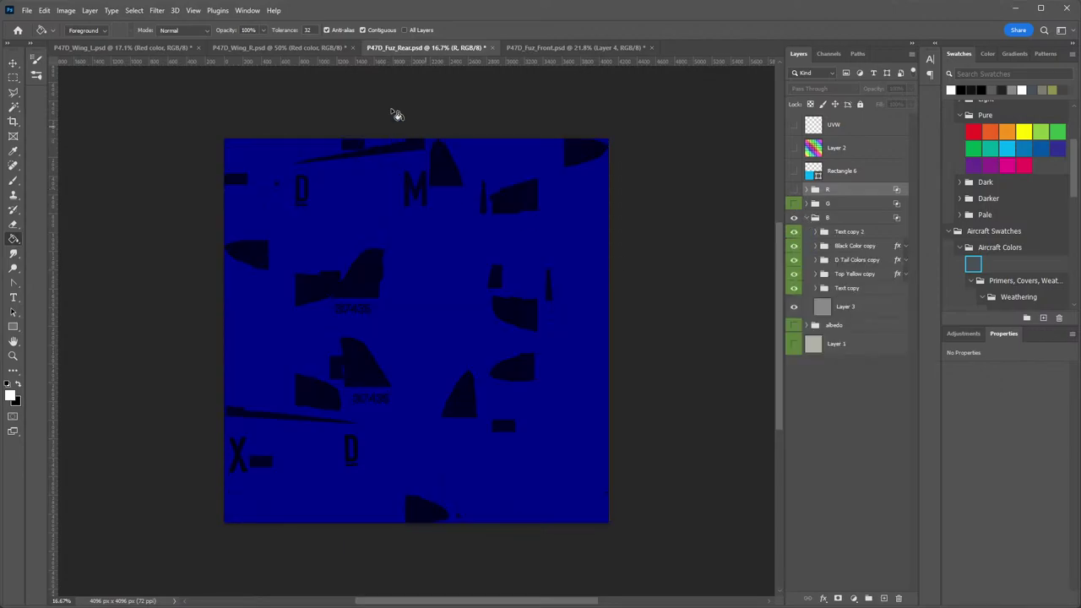
# Switch to P47D_Fuz_Front.psd and copy the layer style of the paint copy group in its B group.
pyautogui.click(289, 48)
pyautogui.click(543, 49)
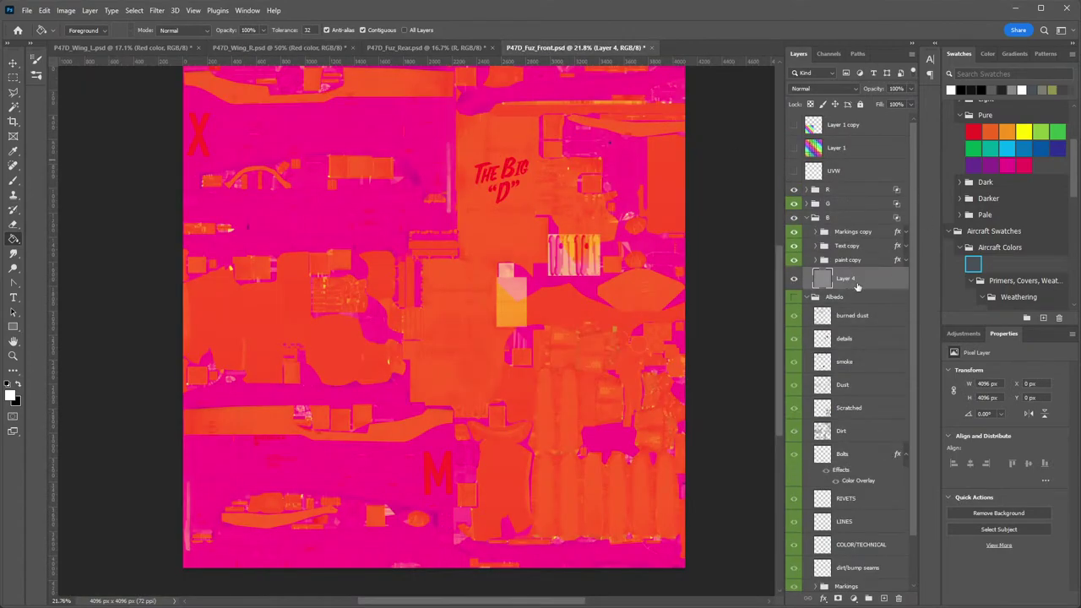
pyautogui.rightClick(877, 265)
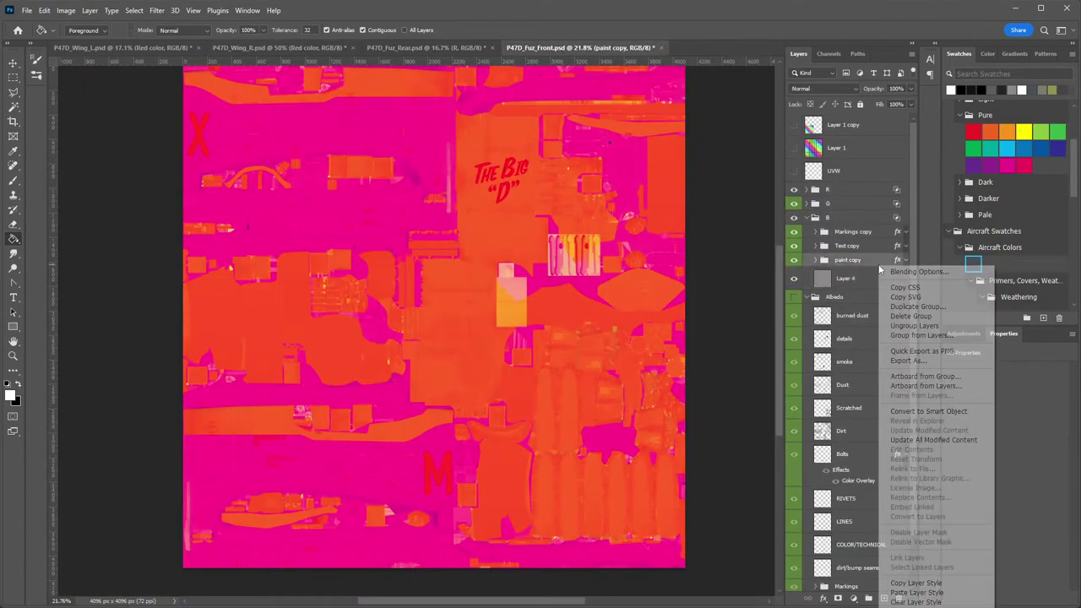
pyautogui.click(938, 583)
# In P47D_Fuz_Rear.psd, gather the B group's five duplicated marking groups into one new group and paste the copied layer style onto it.
pyautogui.click(435, 48)
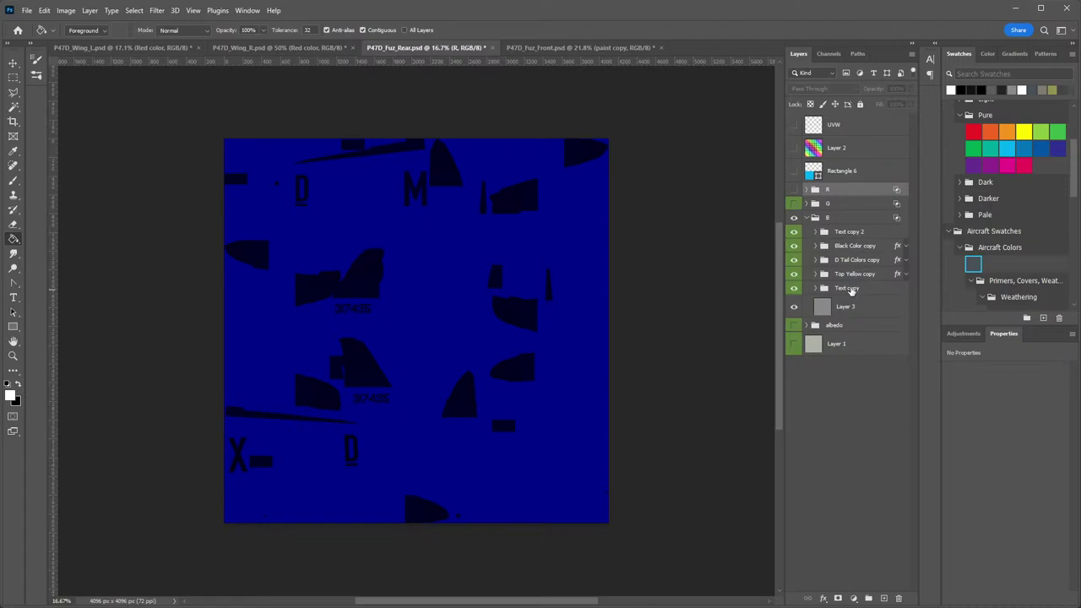
pyautogui.click(855, 288)
pyautogui.keyDown('shift'); pyautogui.click(847, 233); pyautogui.keyUp('shift')
pyautogui.click(869, 598)
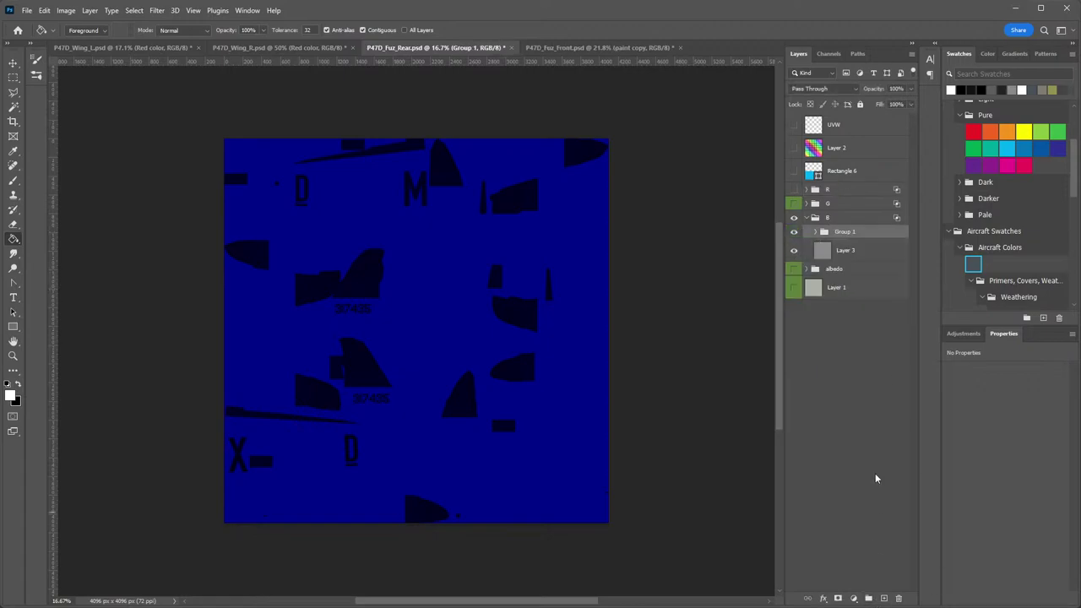
pyautogui.rightClick(874, 233)
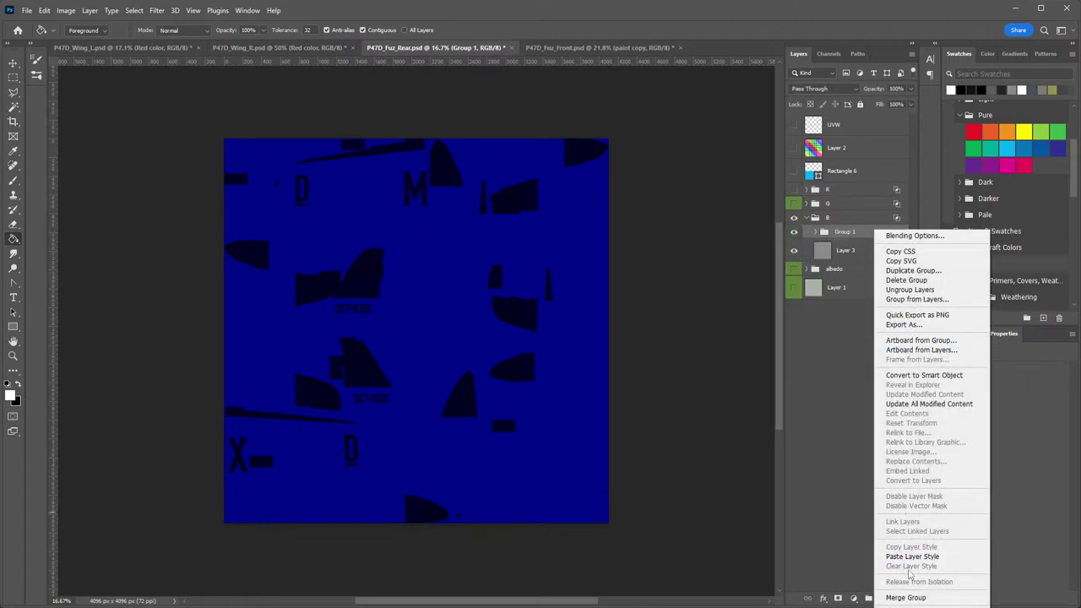
pyautogui.click(913, 556)
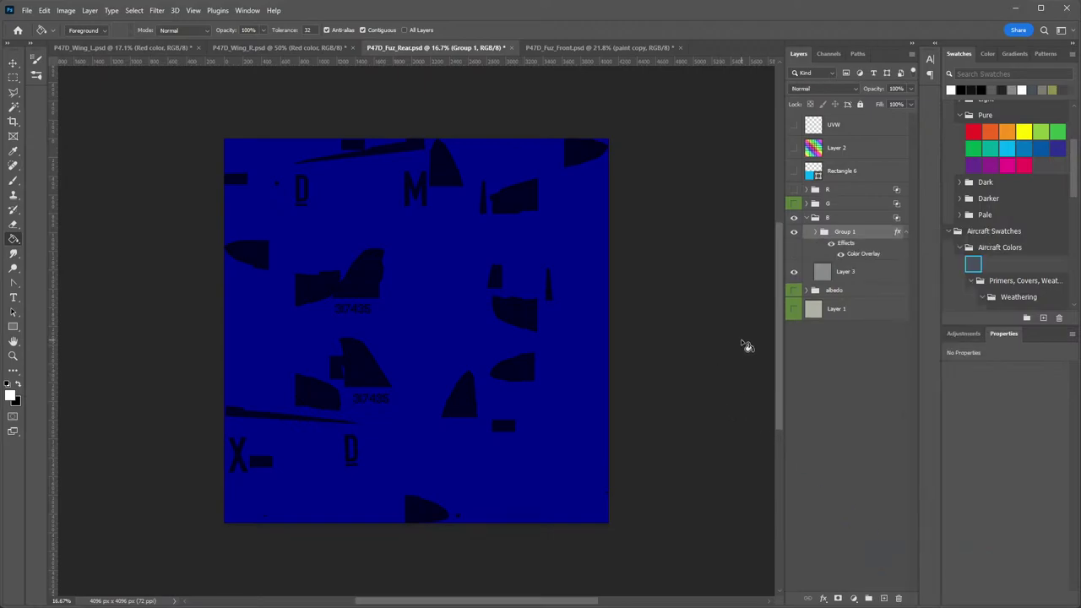
# Hide the R and G groups in P47D_Fuz_Front.psd and compare its blue channel with that of P47D_Fuz_Rear.psd.
pyautogui.click(581, 49)
pyautogui.click(793, 192)
pyautogui.click(794, 205)
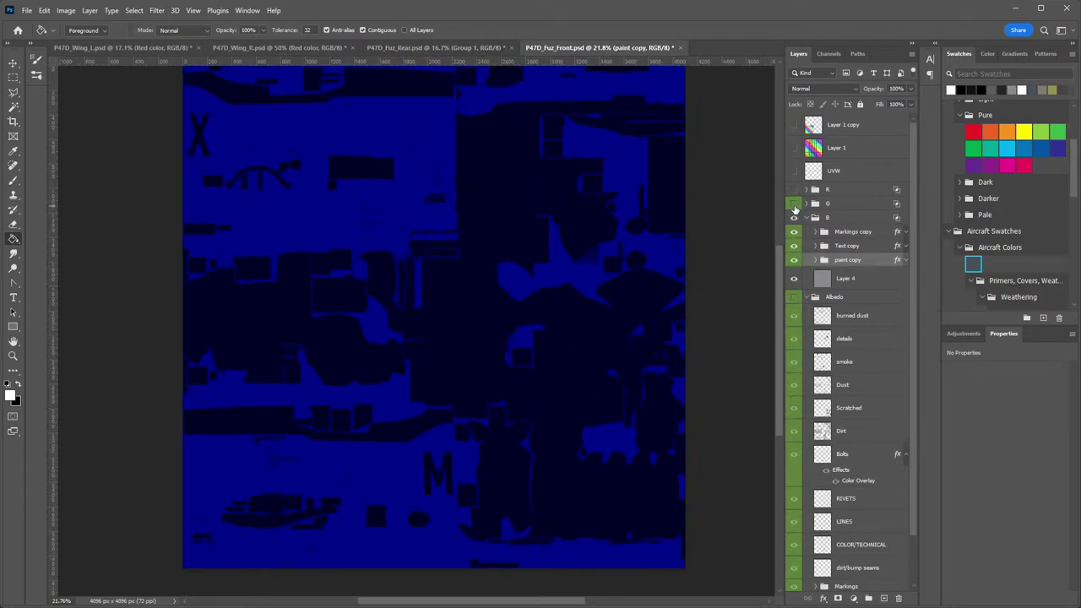
pyautogui.click(463, 49)
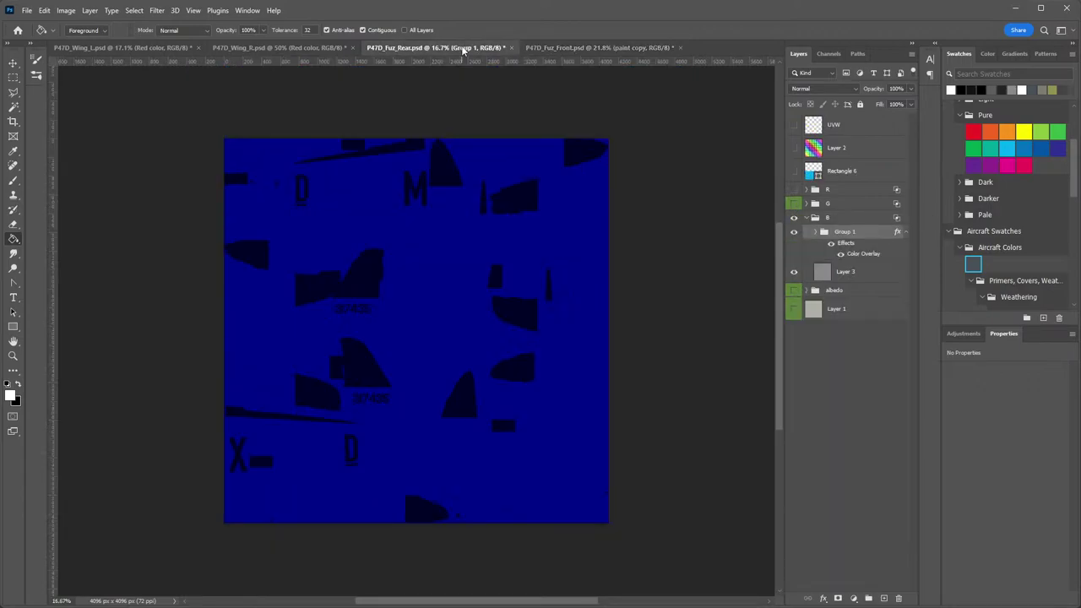
pyautogui.click(572, 49)
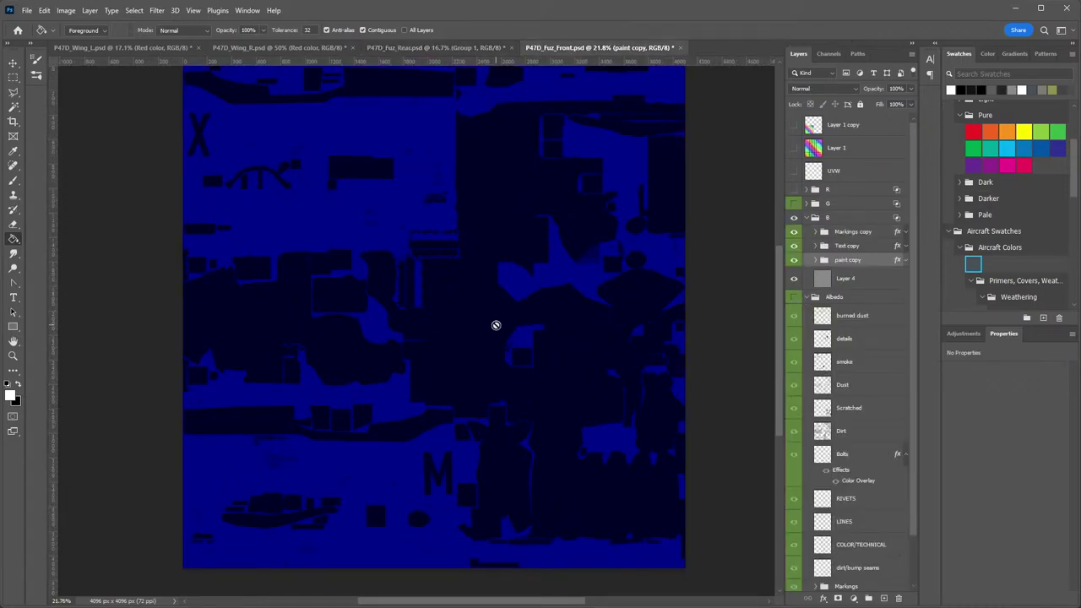
pyautogui.click(495, 49)
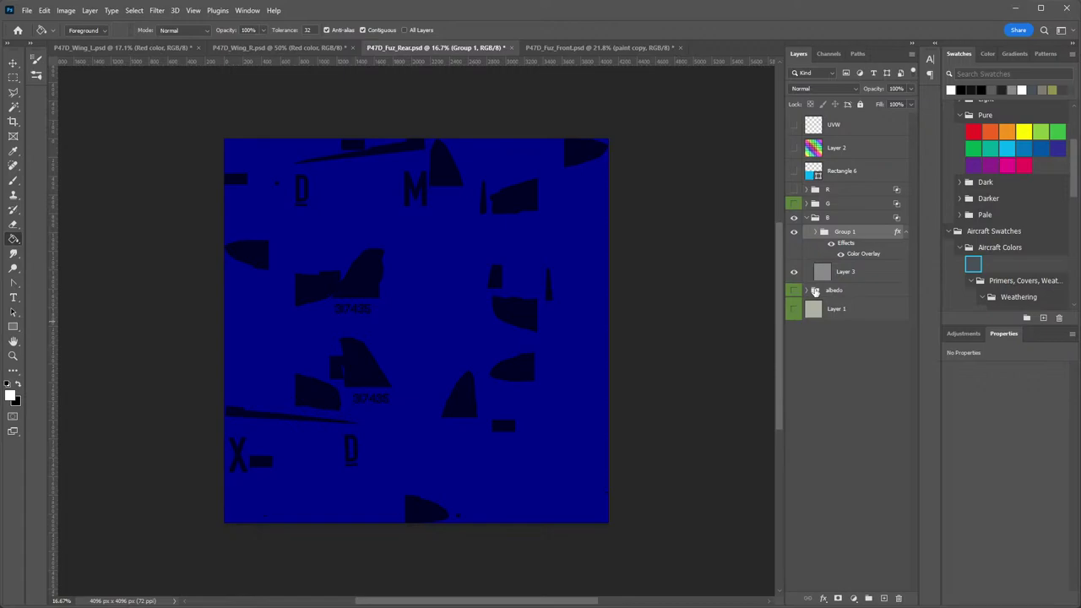
# Duplicate the albedo group's Inside layer and move the copy into the color-overlaid markings group in the B group.
pyautogui.click(808, 292)
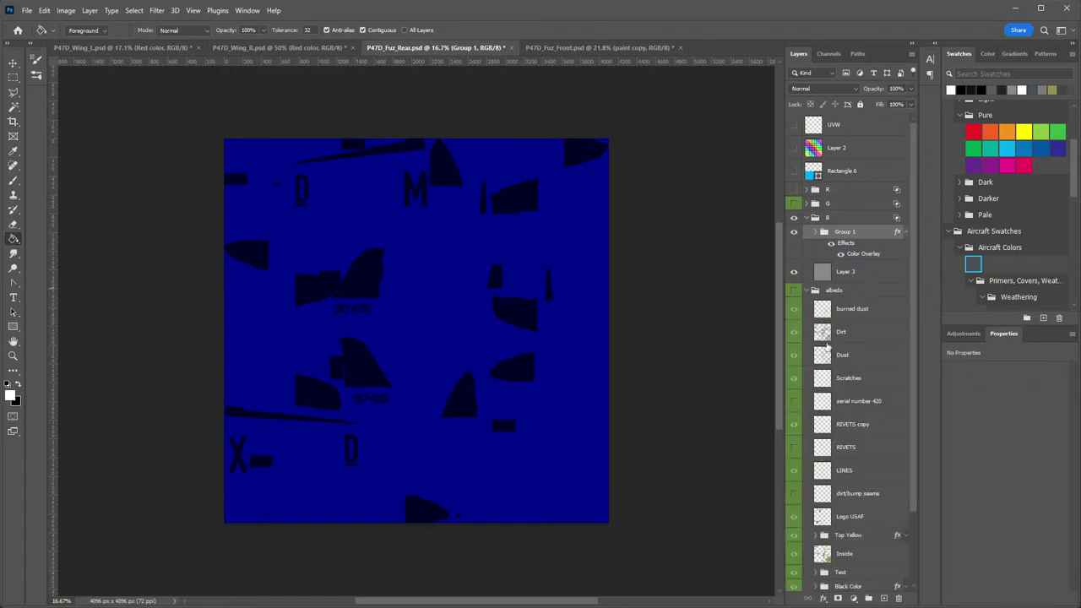
pyautogui.rightClick(861, 553)
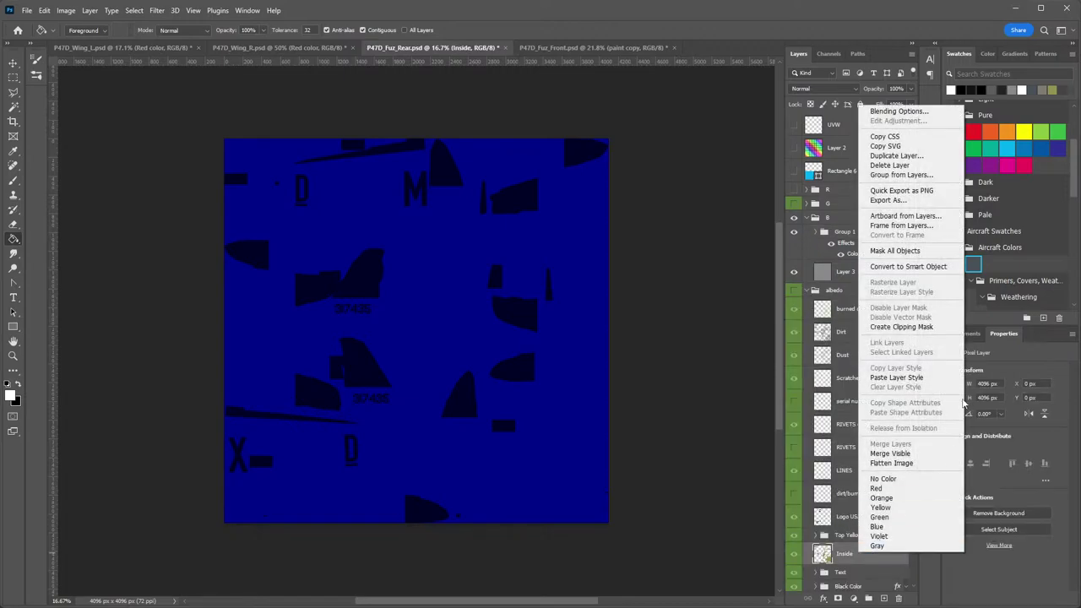
pyautogui.click(897, 156)
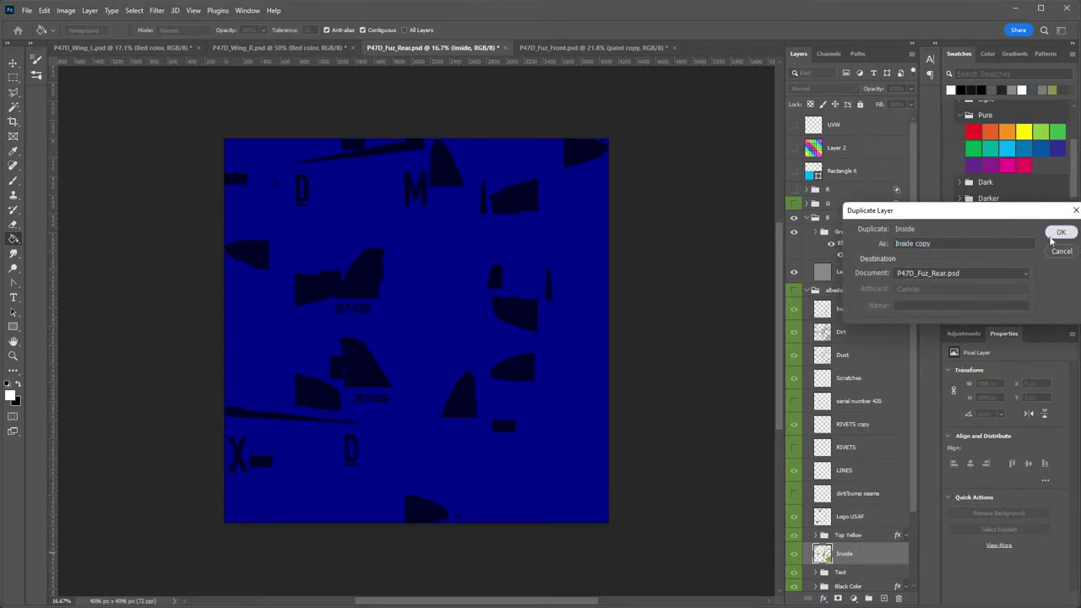
pyautogui.click(1056, 235)
pyautogui.moveTo(863, 557); pyautogui.dragTo(860, 234)
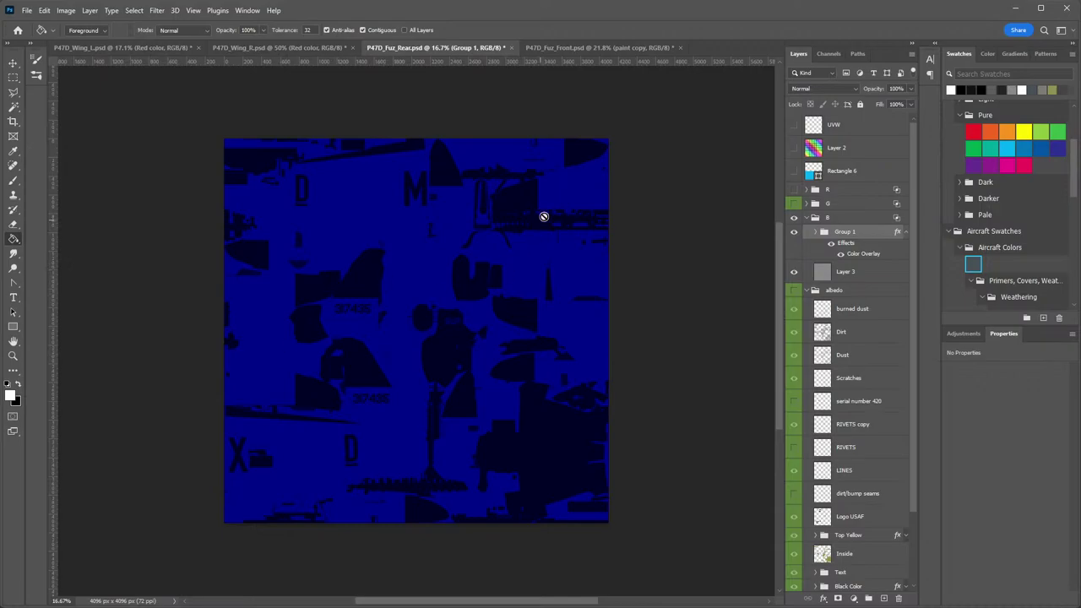
# Show the G group with the B group hidden, and examine the G group's layers down to its base layers.
pyautogui.click(794, 205)
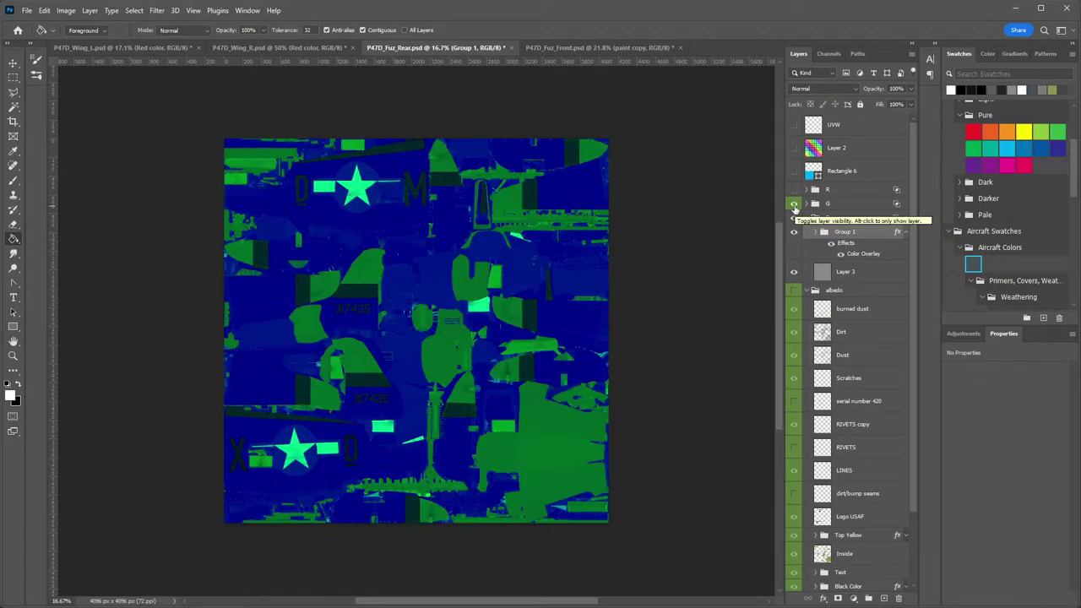
pyautogui.click(794, 205)
pyautogui.click(794, 205)
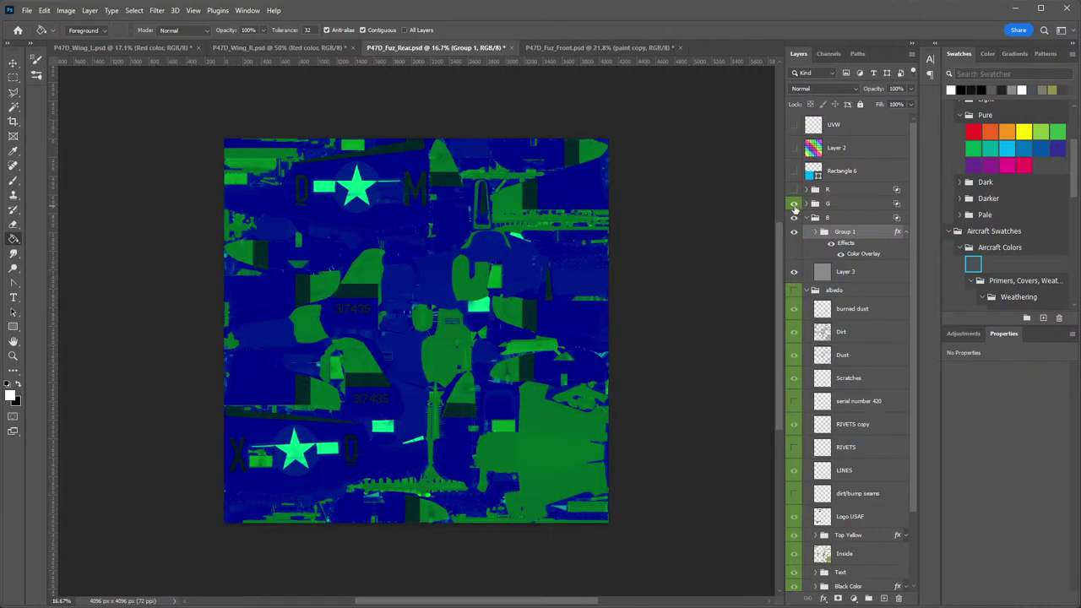
pyautogui.click(794, 217)
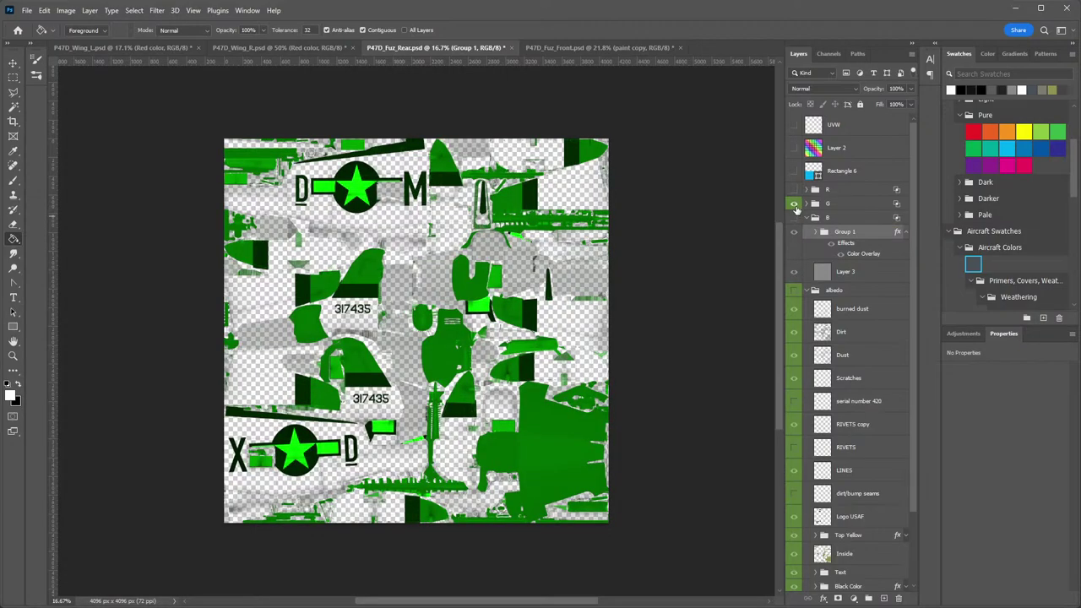
pyautogui.click(807, 204)
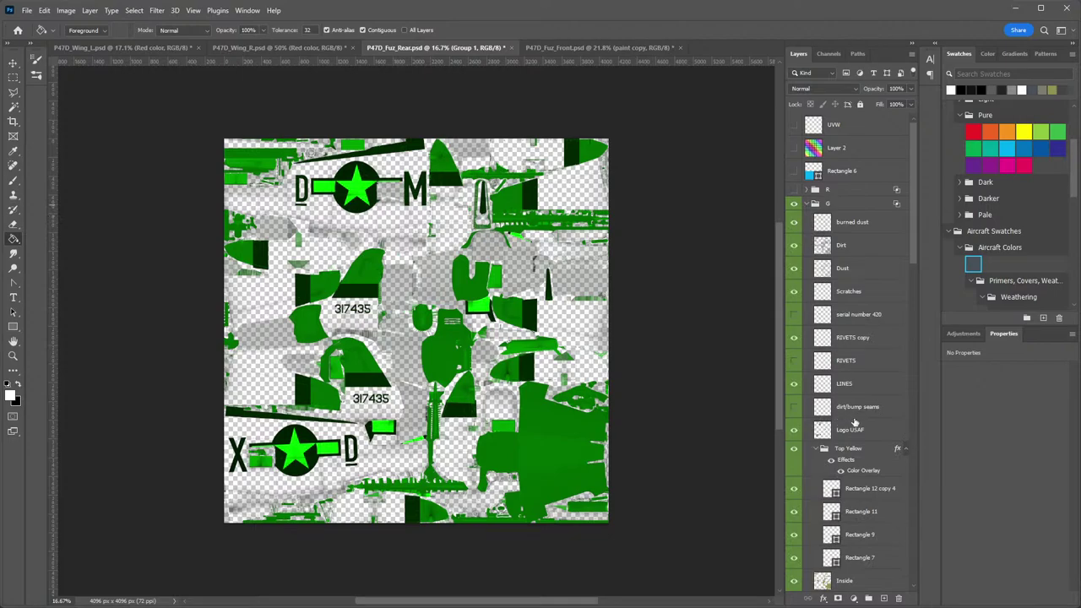
pyautogui.scroll(-12, 855, 423)
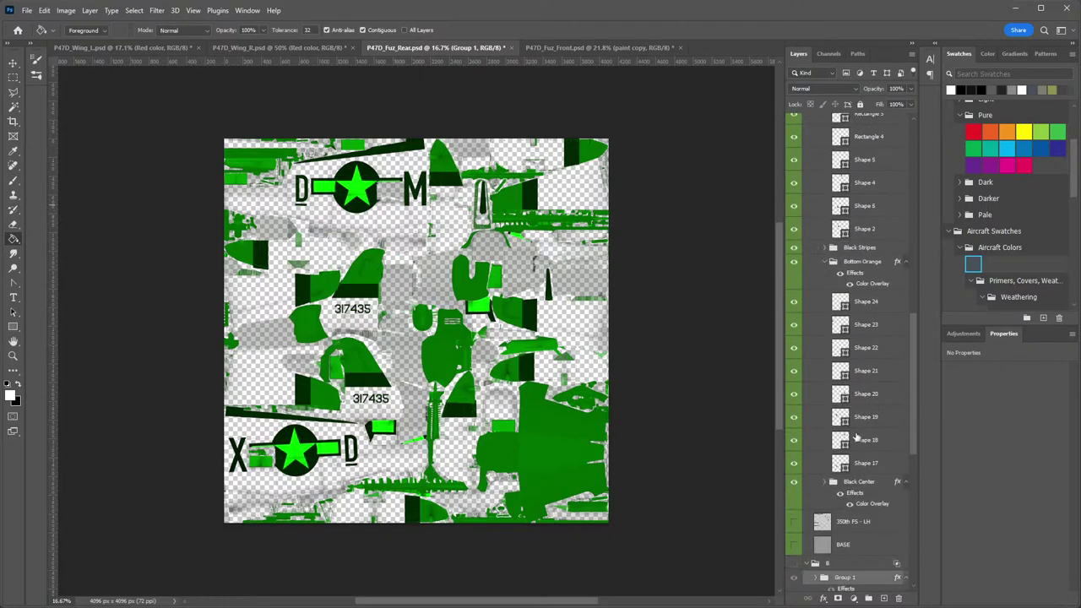
pyautogui.scroll(-3, 855, 438)
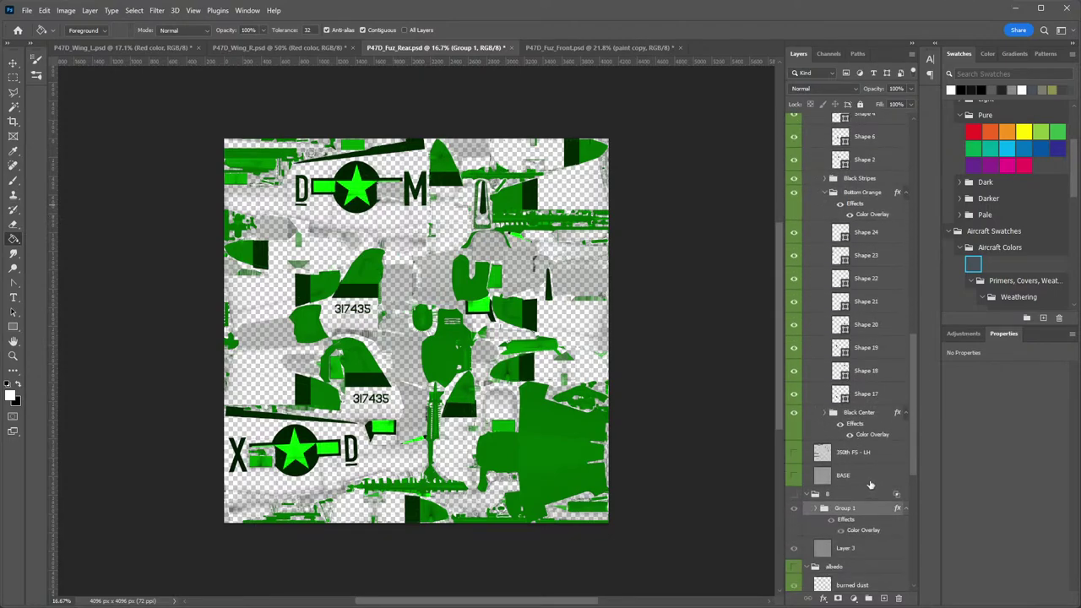
# Copy the B group's base Layer 4 from P47D_Fuz_Front.psd and paste it above BASE in the G group of P47D_Fuz_Rear.psd.
pyautogui.click(553, 49)
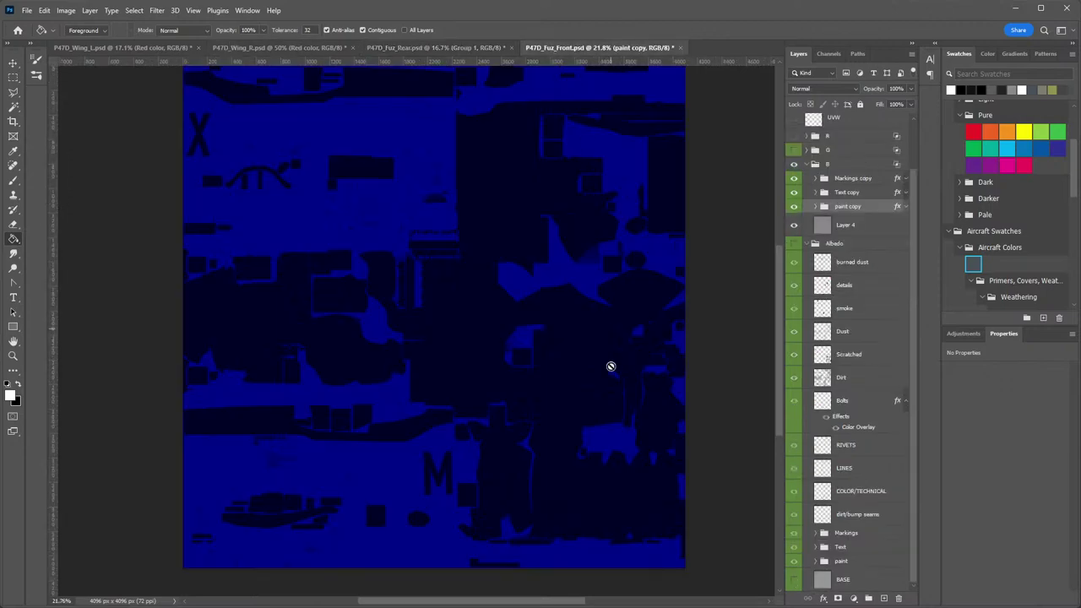
pyautogui.click(814, 244)
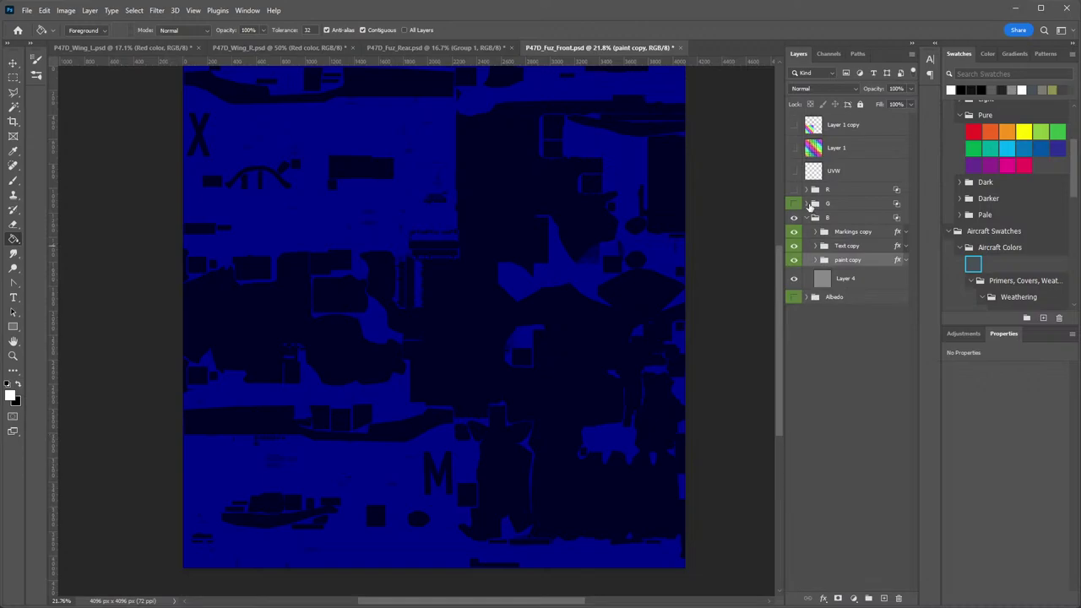
pyautogui.click(809, 204)
pyautogui.scroll(-1, 852, 363)
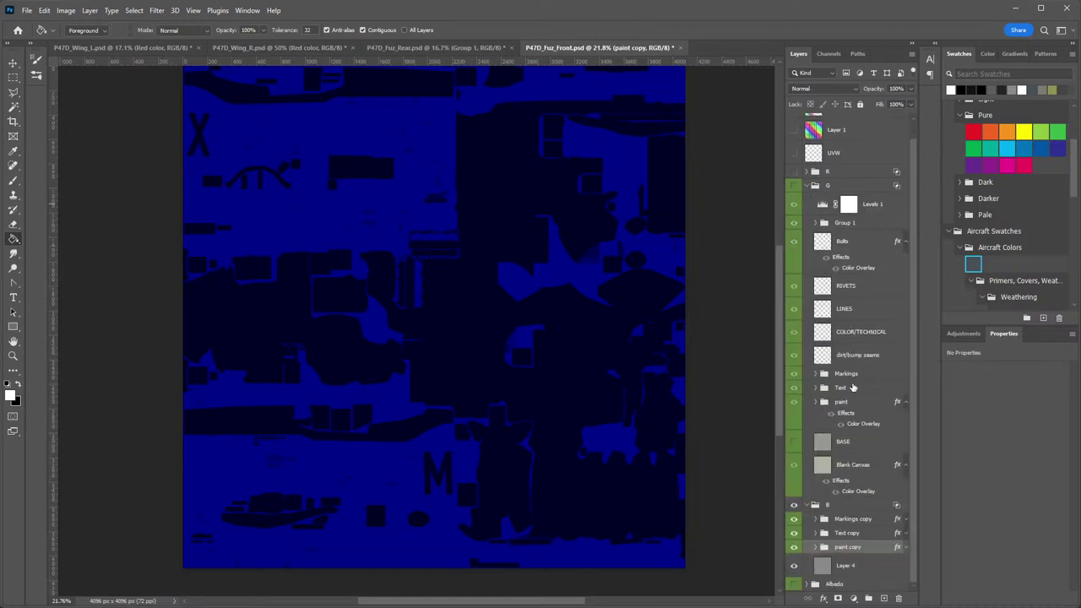
pyautogui.click(868, 573)
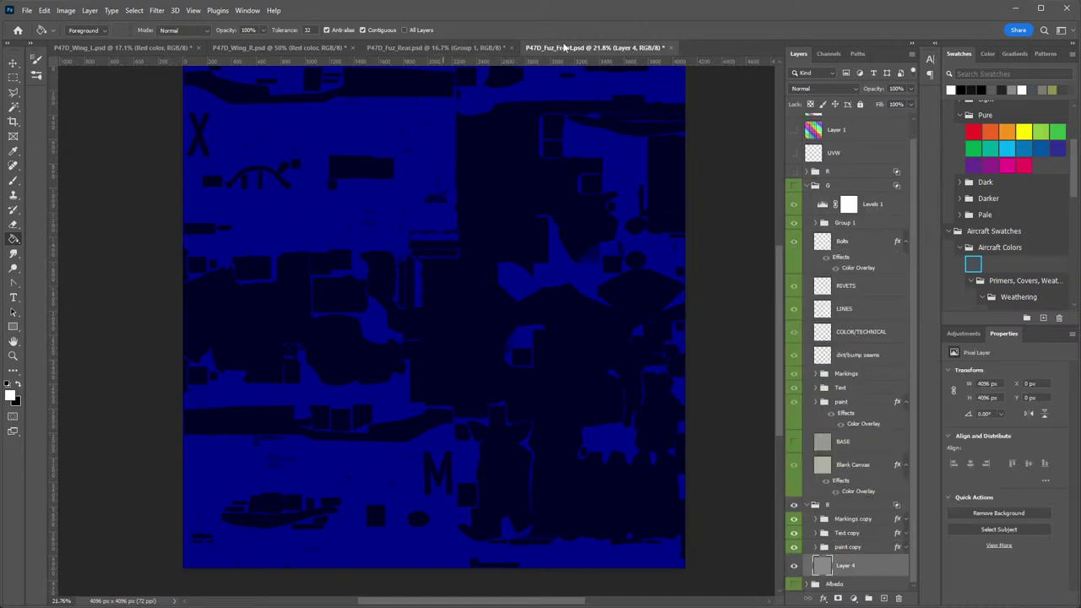
pyautogui.click(435, 47)
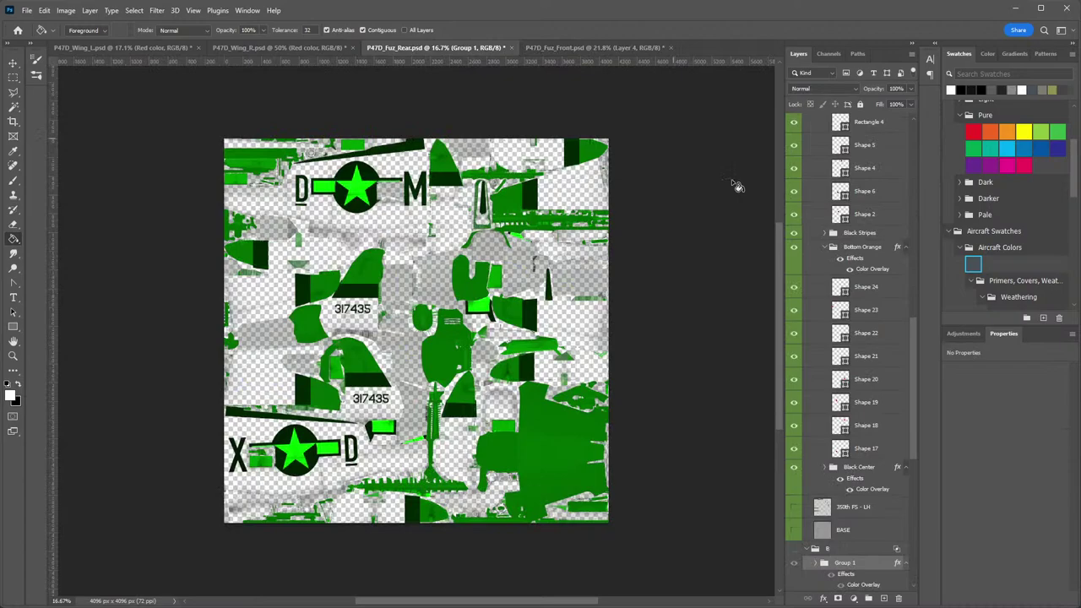
pyautogui.click(870, 535)
pyautogui.hotkey('ctrl', 'v')
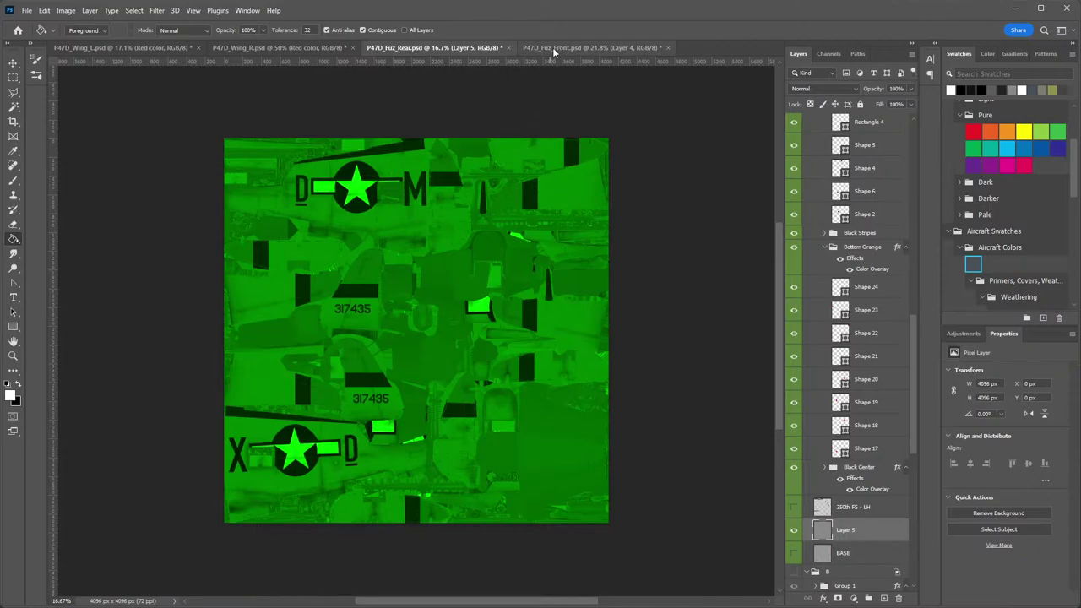
# In P47D_Fuz_Front.psd, show the G group with the B group hidden and examine its green channel.
pyautogui.click(591, 48)
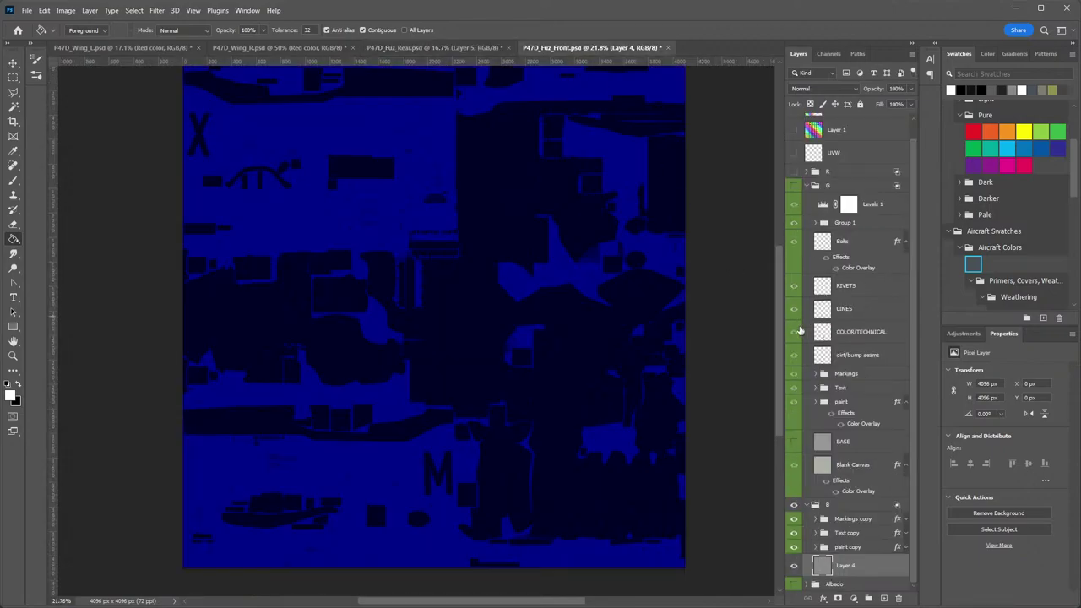
pyautogui.click(813, 205)
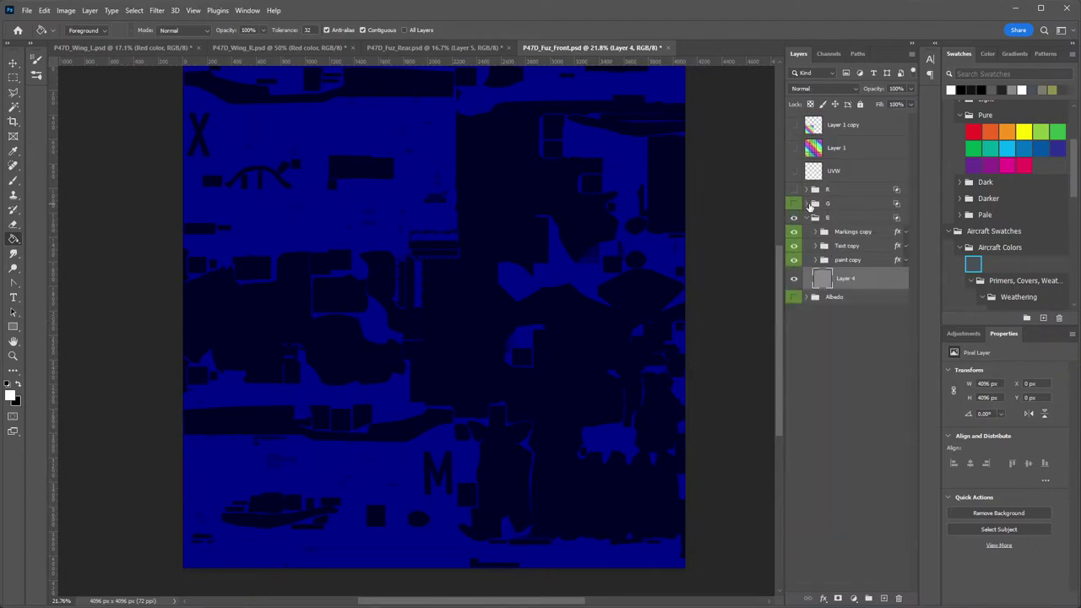
pyautogui.click(794, 204)
pyautogui.click(794, 204)
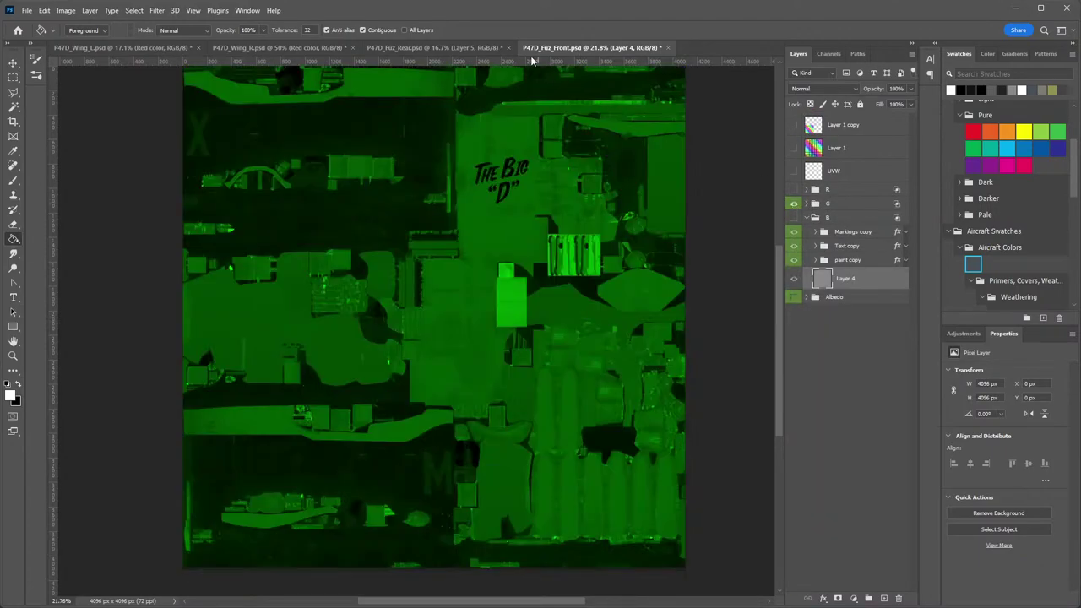
# In P47D_Fuz_Rear.psd's G group, collapse the D Tail Colors group and the effects lists of Black Color and D Tail Colors.
pyautogui.click(440, 47)
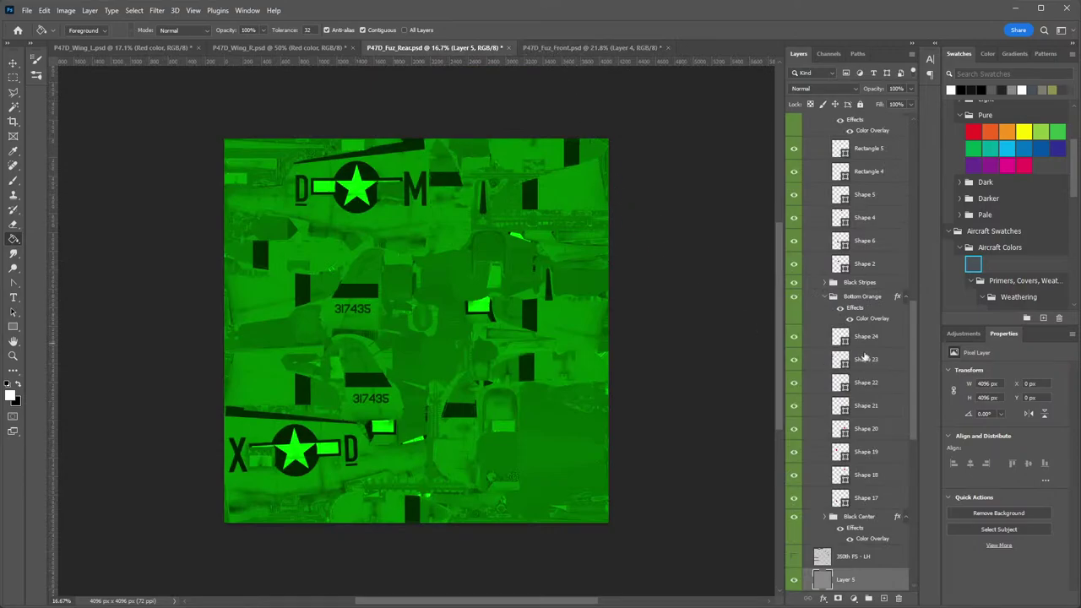
pyautogui.scroll(-2, 868, 414)
pyautogui.scroll(10, 869, 439)
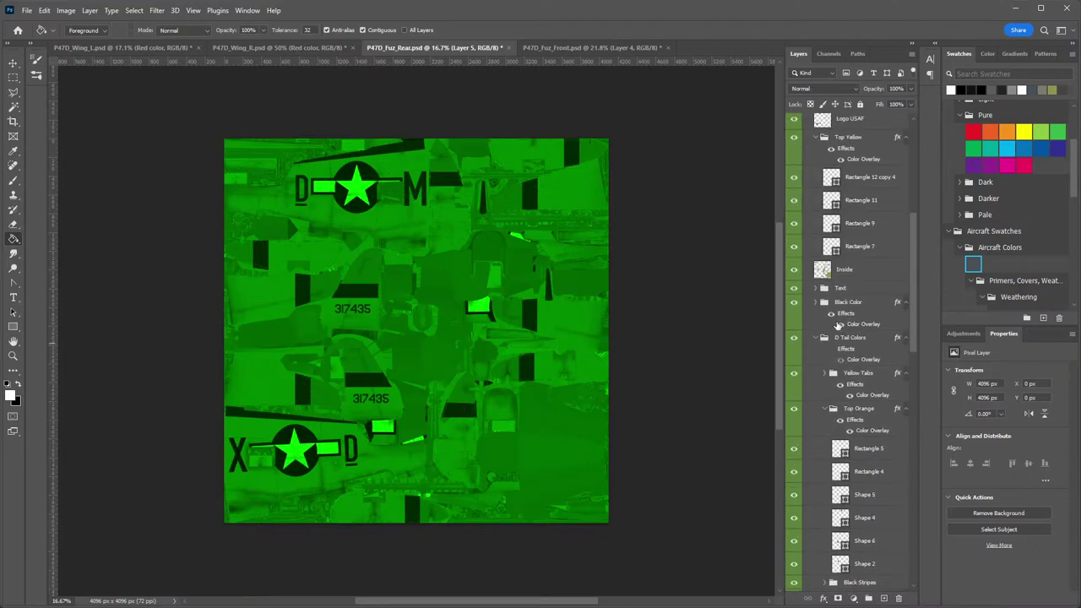
pyautogui.click(907, 302)
pyautogui.click(906, 317)
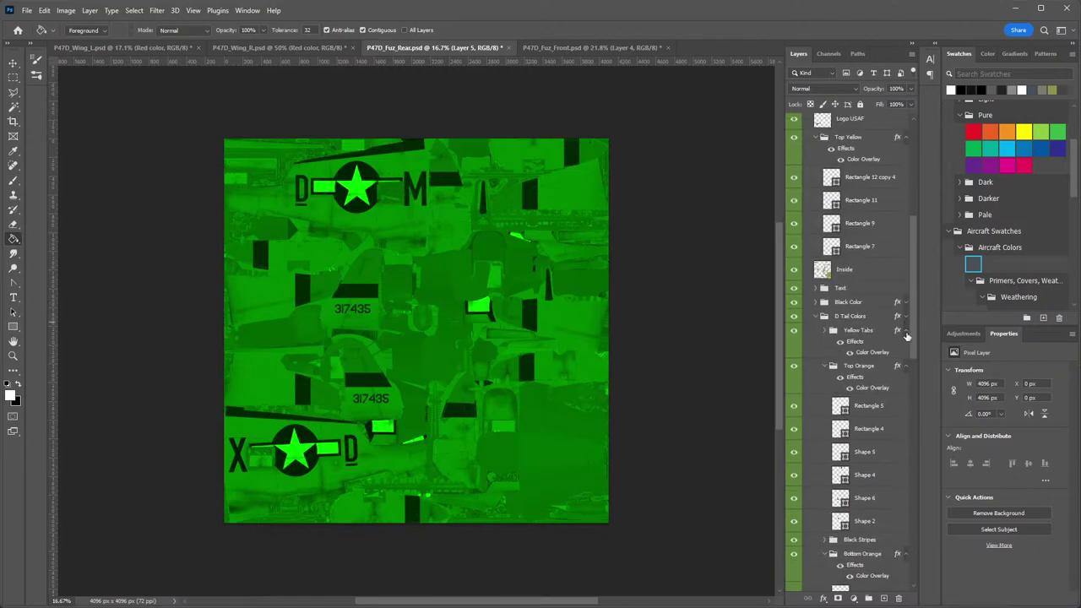
pyautogui.click(906, 331)
pyautogui.click(907, 344)
pyautogui.click(824, 317)
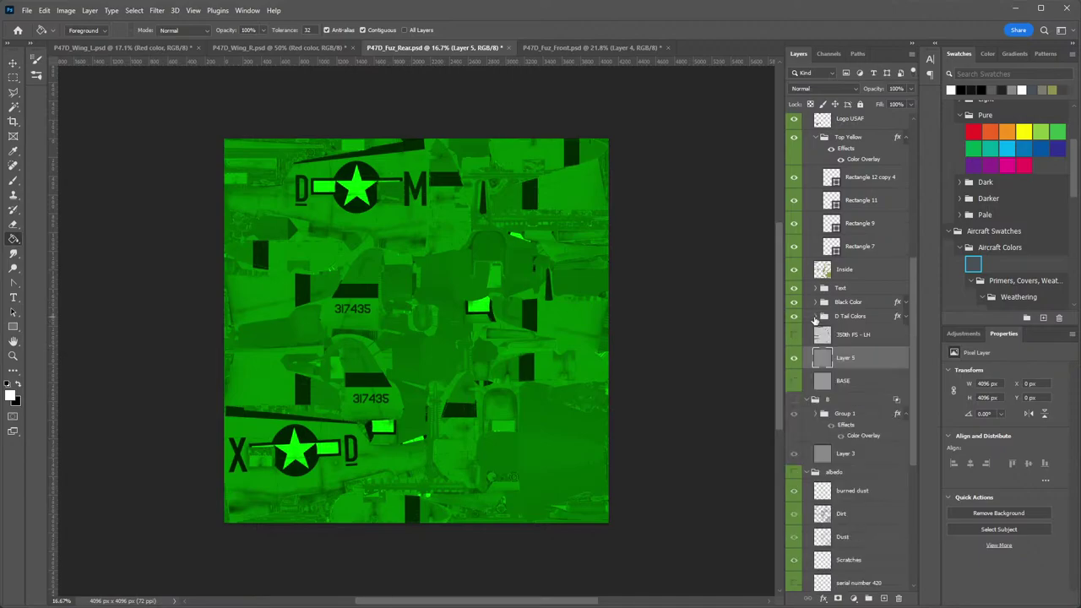
pyautogui.scroll(5, 846, 264)
pyautogui.scroll(2, 846, 265)
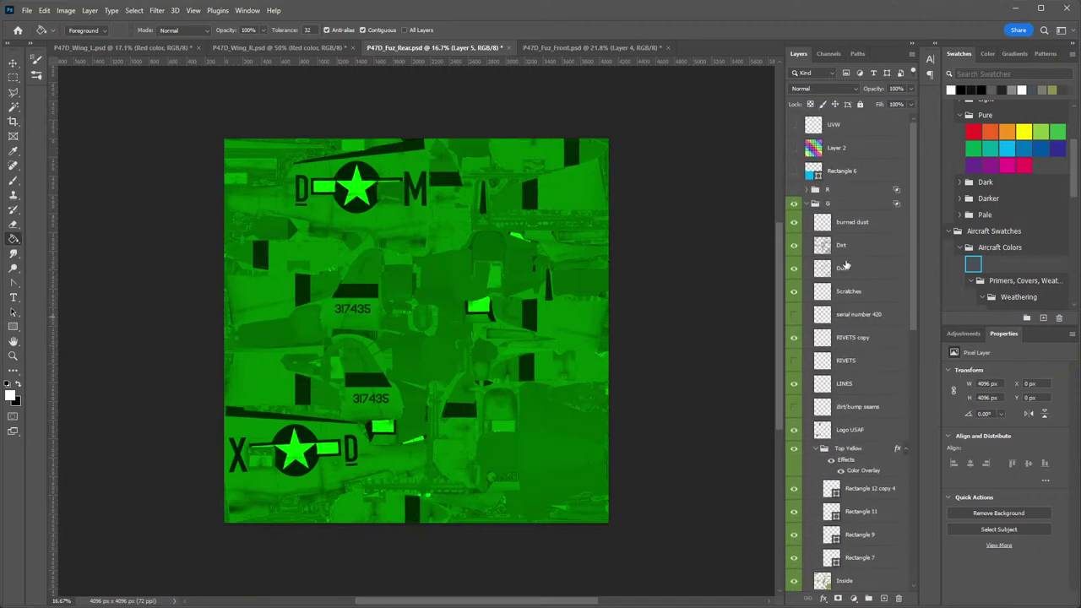
pyautogui.click(807, 205)
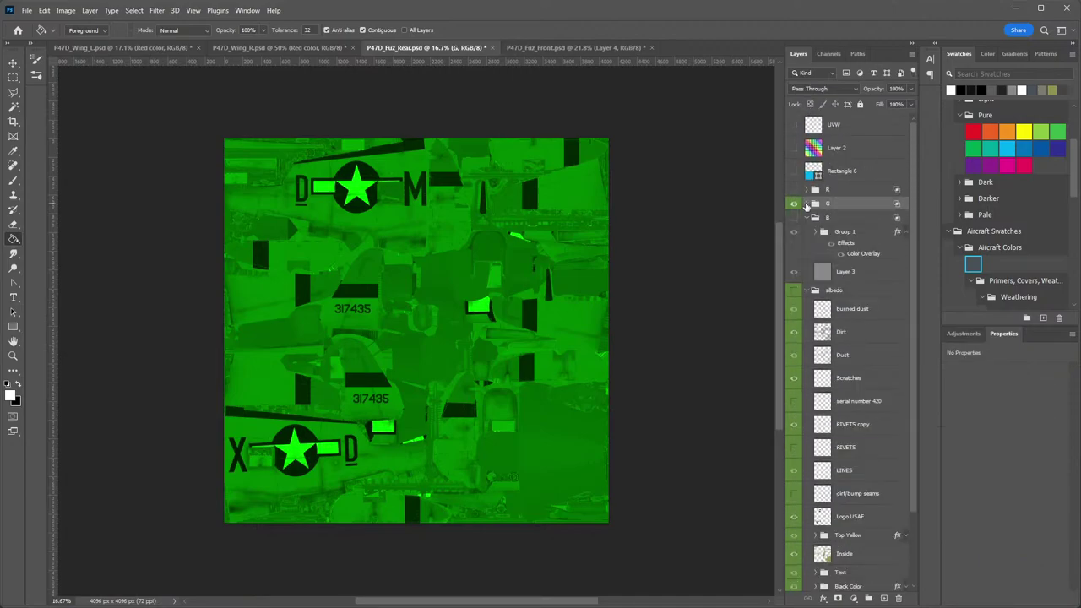
pyautogui.click(806, 204)
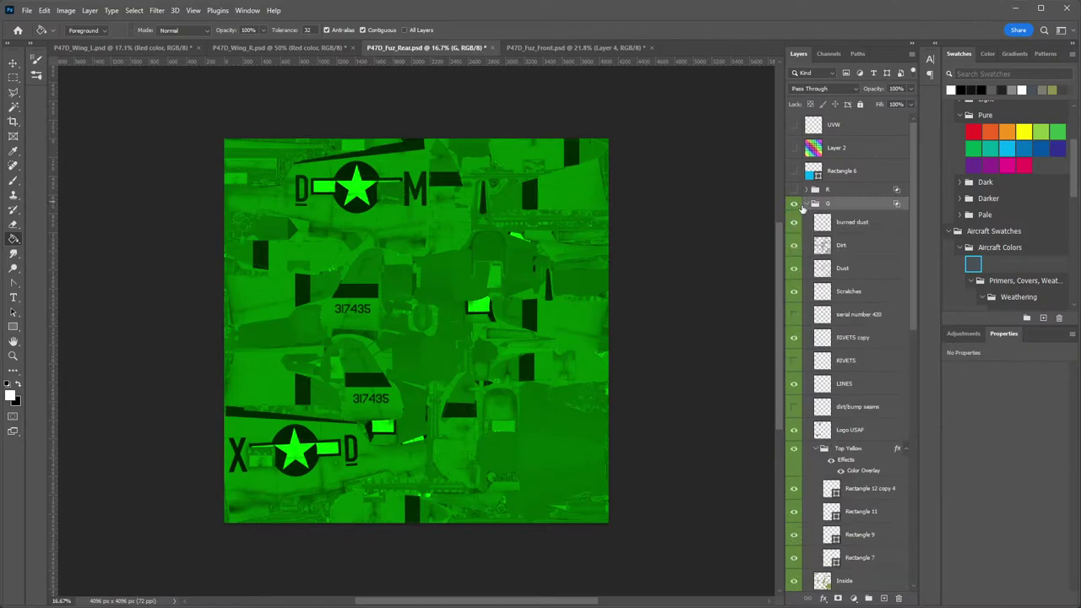
# Delete the serial number 420 and RIVETS layers from the G group and hide its RIVETS copy and LINES layers.
pyautogui.click(861, 223)
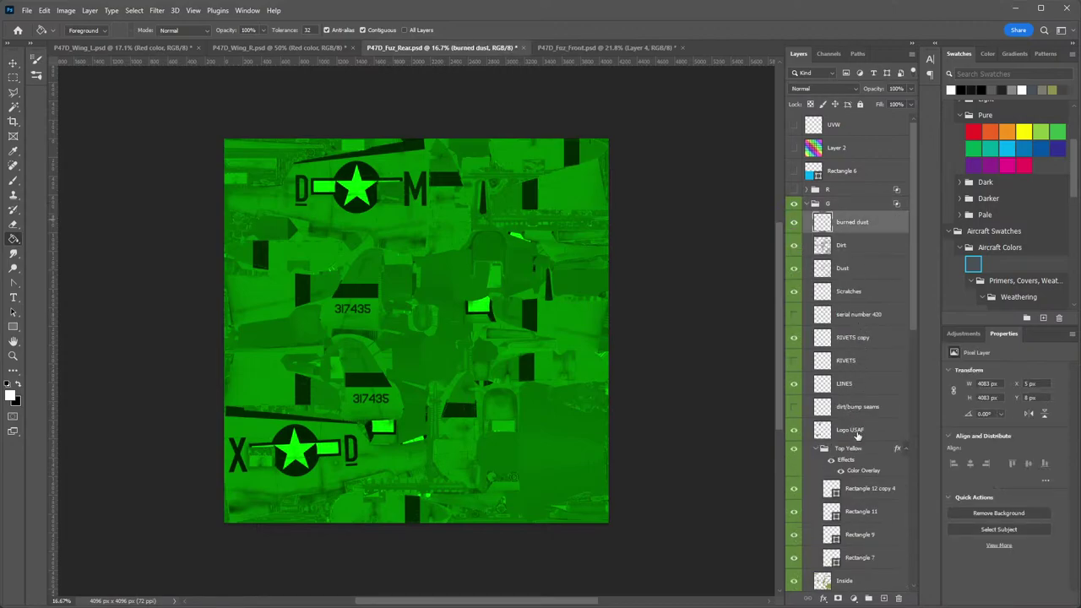
pyautogui.click(794, 431)
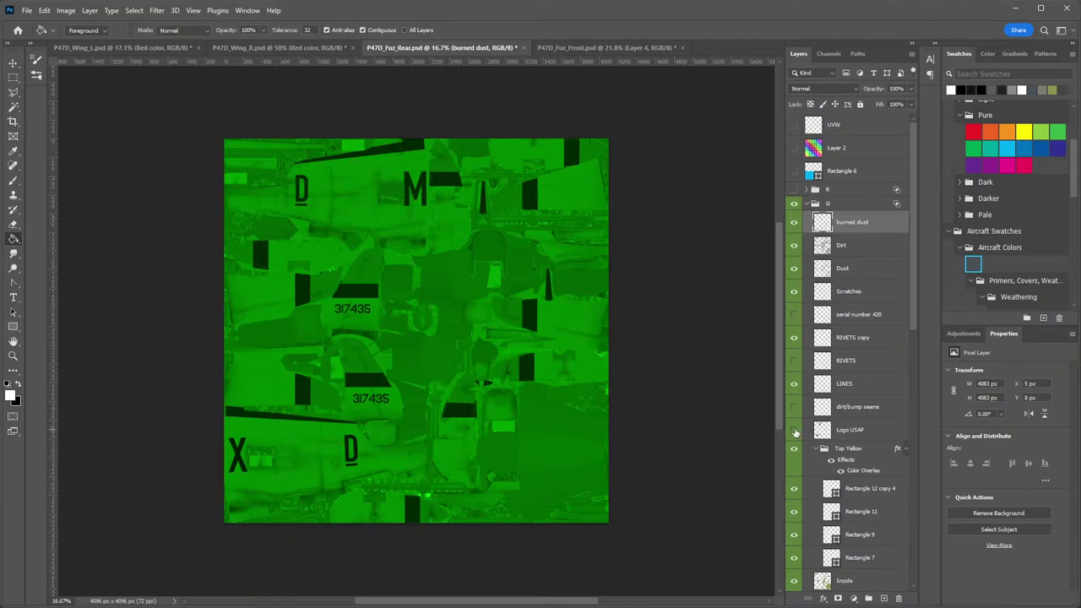
pyautogui.click(794, 431)
pyautogui.click(858, 431)
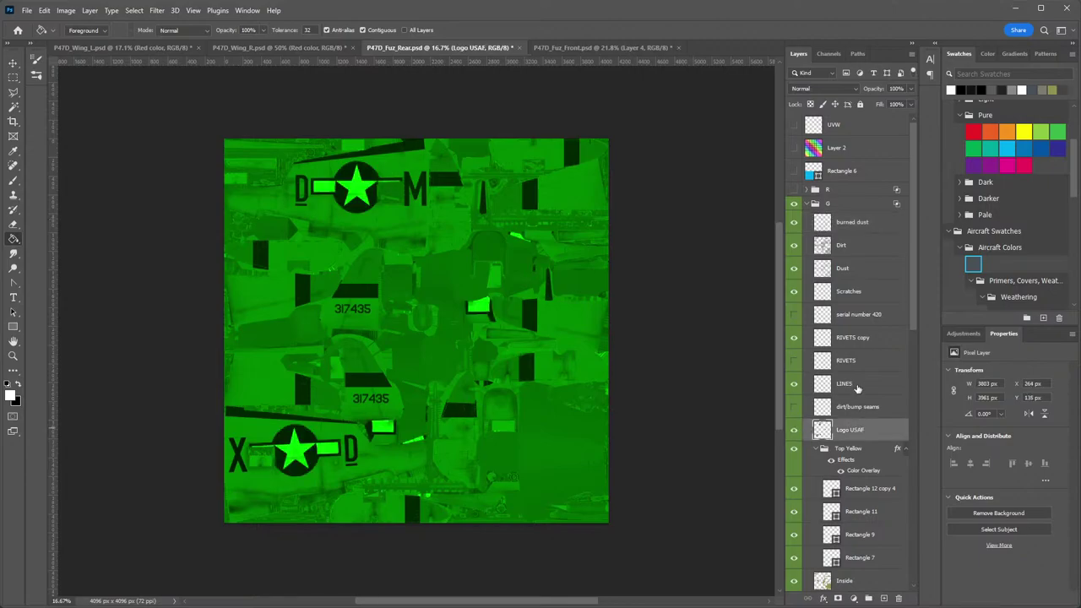
pyautogui.click(861, 316)
pyautogui.press('Delete')
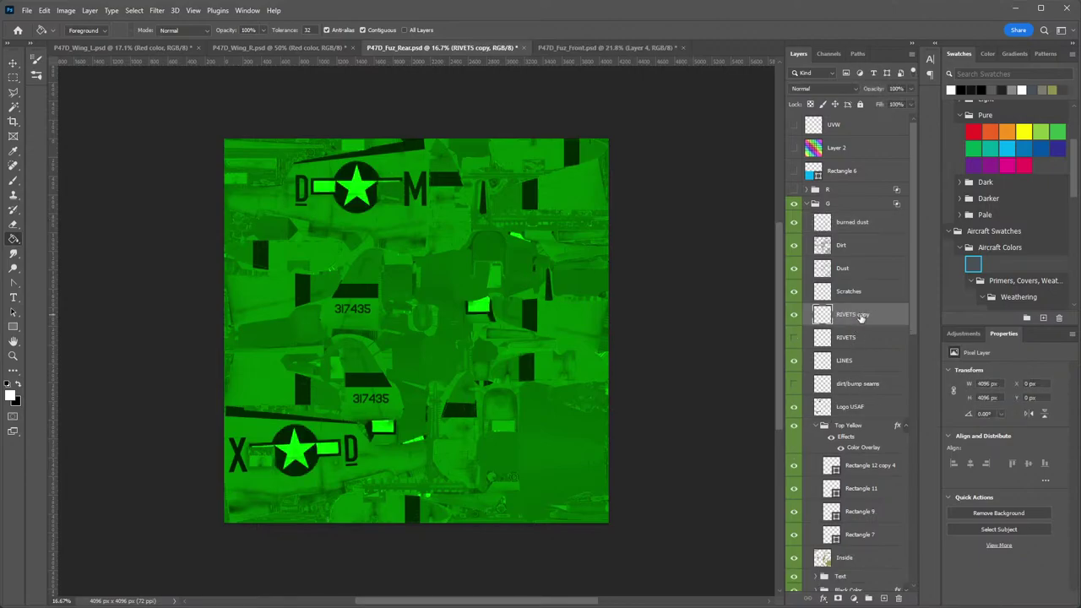
pyautogui.click(864, 337)
pyautogui.press('Delete')
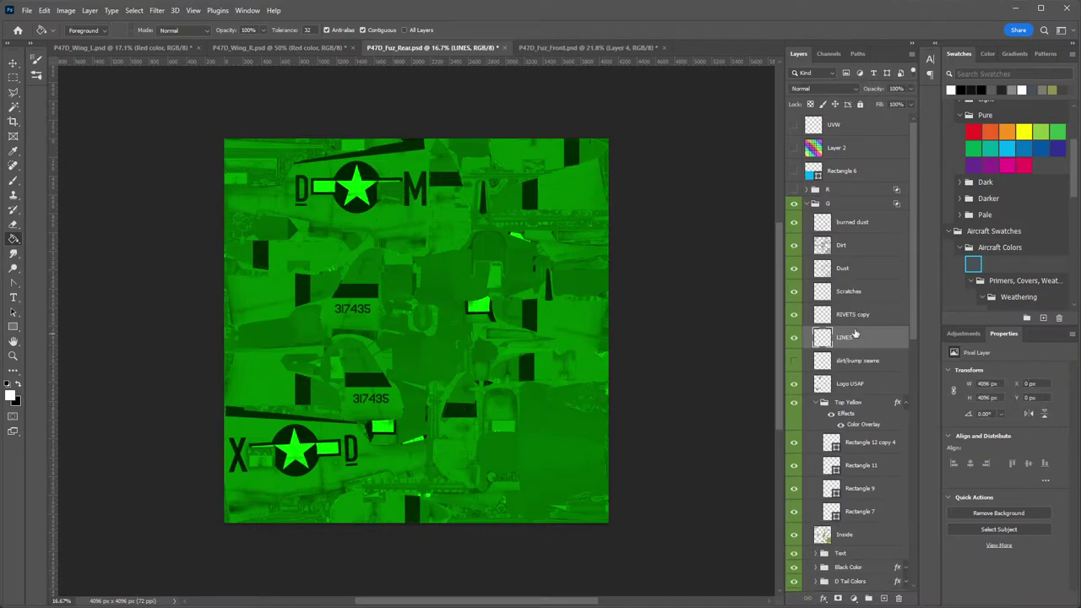
pyautogui.moveTo(798, 338); pyautogui.dragTo(794, 315)
# Group the G group's layers from burned dust through Scratches into a new group named Weather.
pyautogui.click(853, 291)
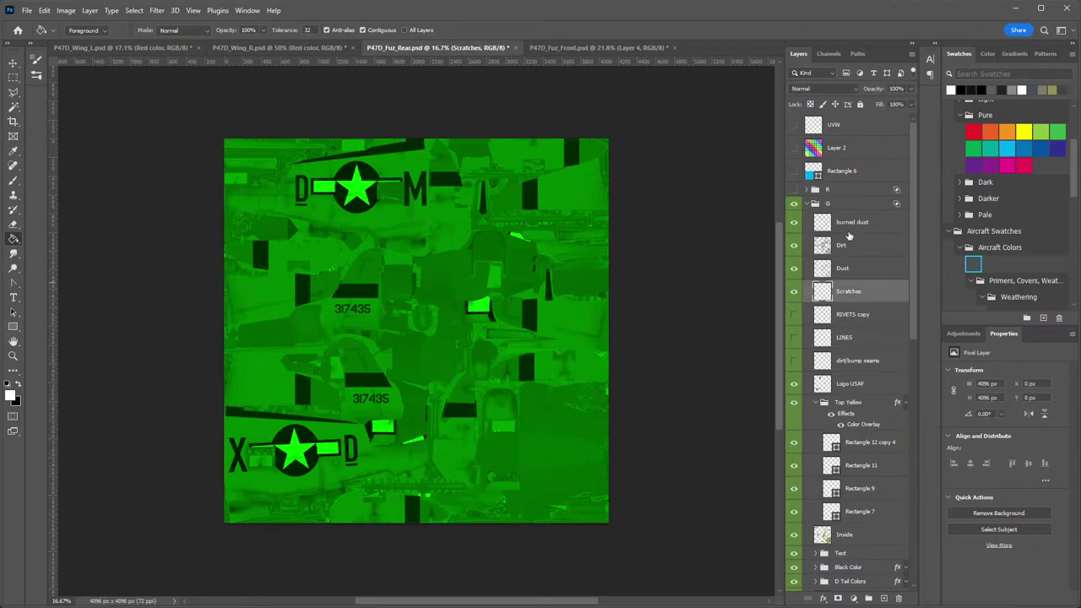
pyautogui.keyDown('shift'); pyautogui.click(850, 224); pyautogui.keyUp('shift')
pyautogui.click(870, 600)
pyautogui.doubleClick(842, 218)
pyautogui.write('Weathe')
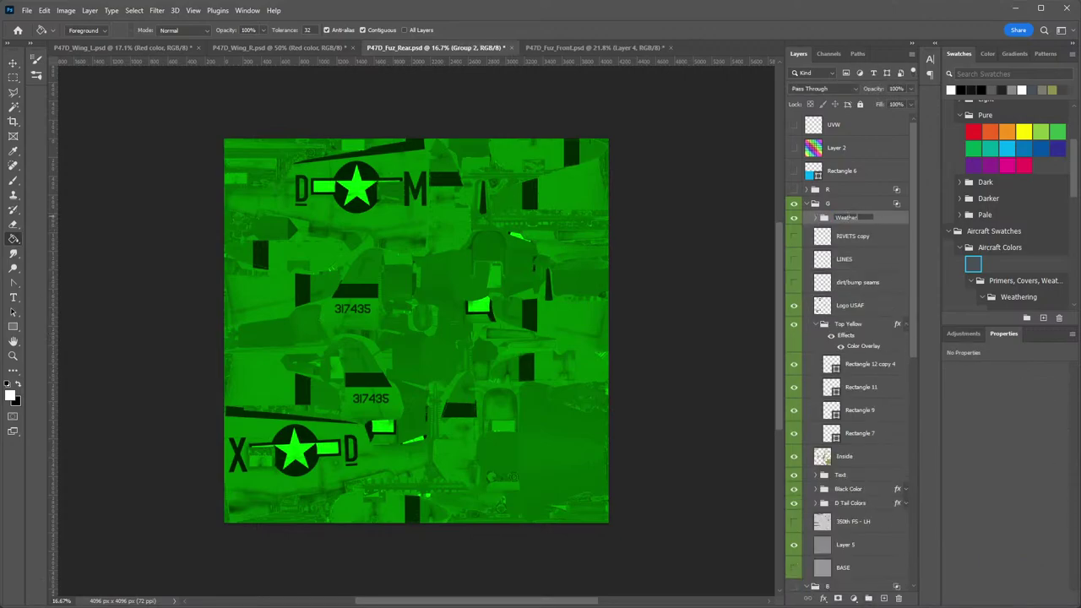
pyautogui.press('Return')
# Add a near-black Color Overlay in Normal mode at 100% opacity to the G group's Logo USAF layer.
pyautogui.click(795, 283)
pyautogui.click(794, 306)
pyautogui.click(794, 306)
pyautogui.doubleClick(879, 306)
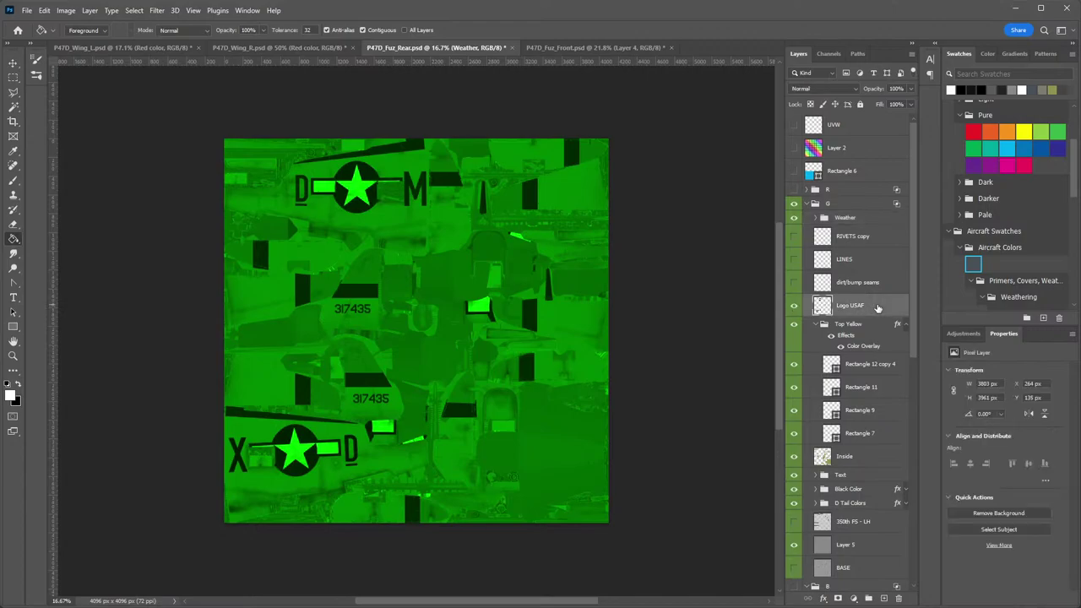
pyautogui.click(441, 302)
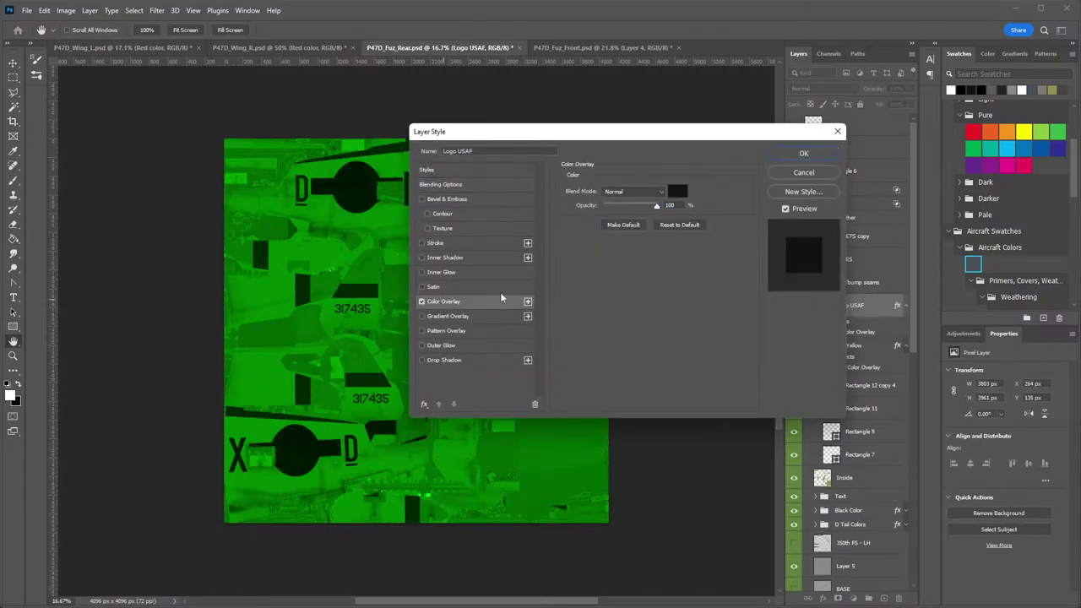
pyautogui.click(803, 155)
# Examine the G group's layers in P47D_Fuz_Front.psd, comparing the green channel with and without the Text group.
pyautogui.click(541, 47)
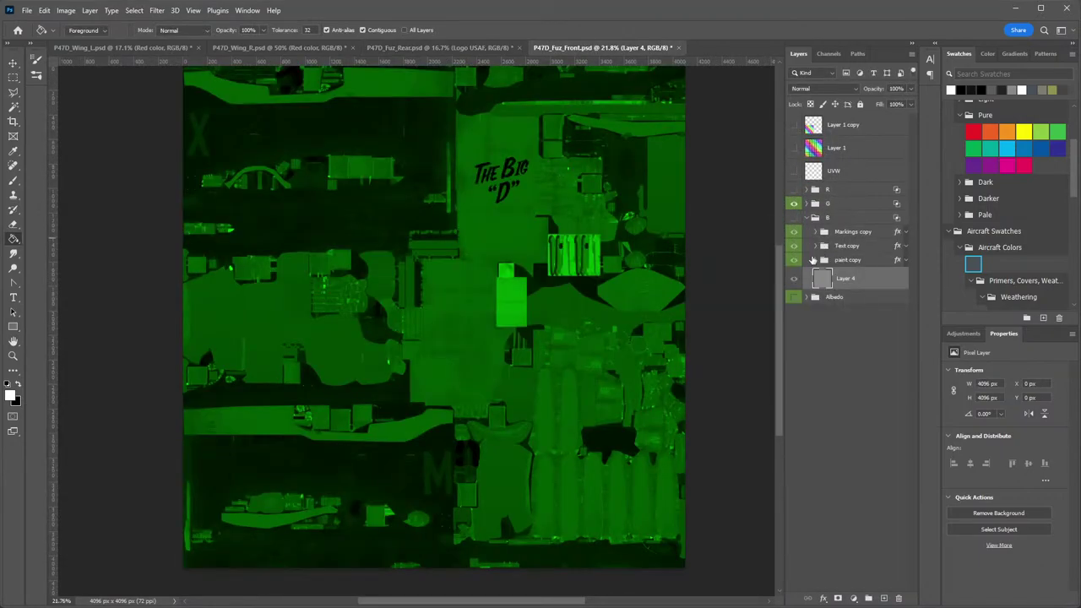
pyautogui.click(807, 205)
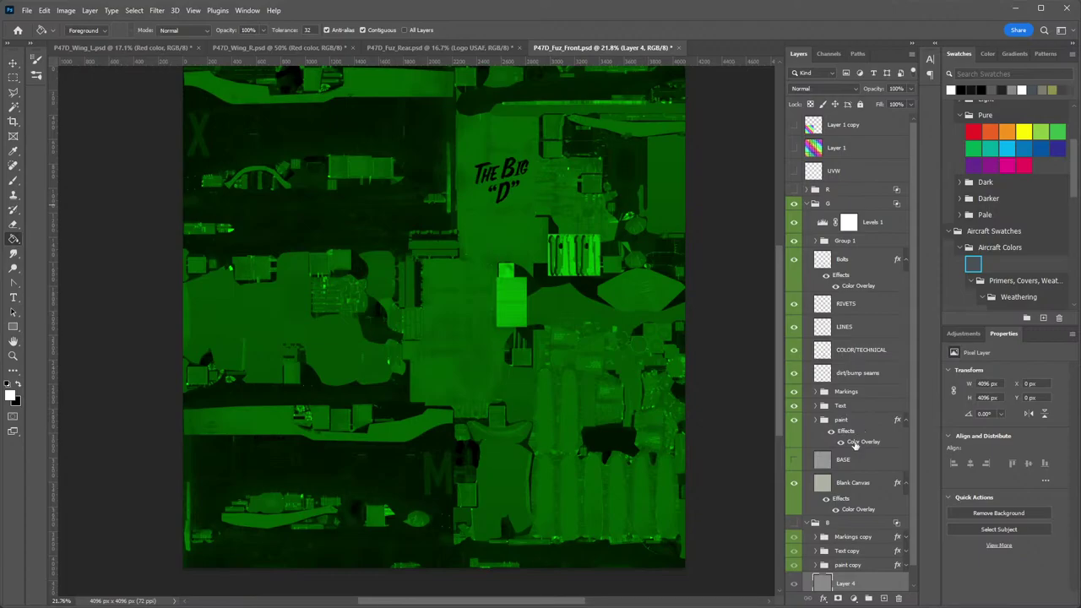
pyautogui.click(795, 407)
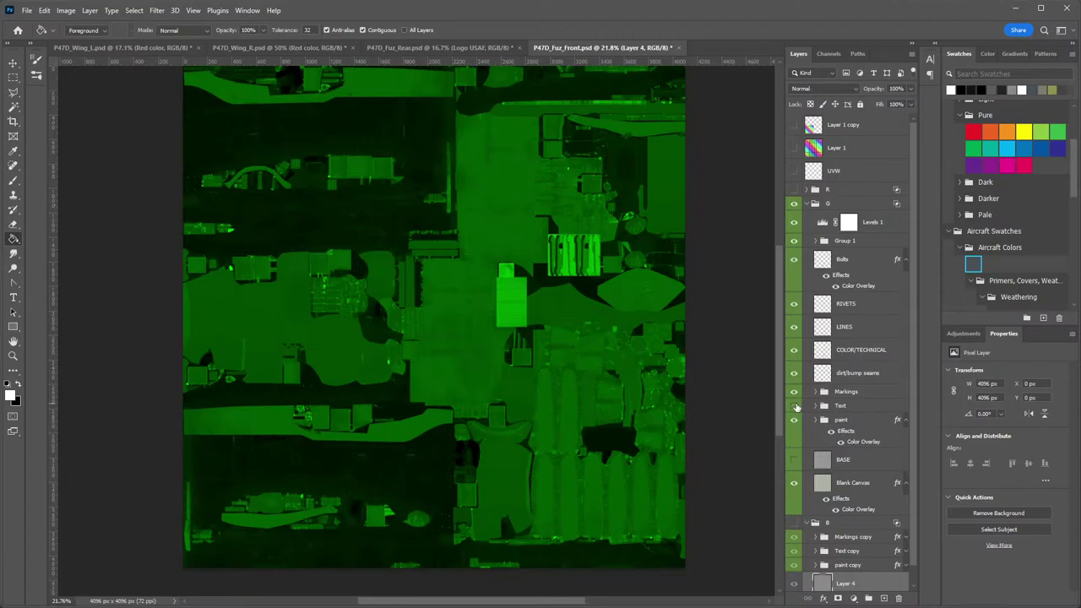
pyautogui.click(795, 406)
pyautogui.click(795, 406)
pyautogui.click(795, 406)
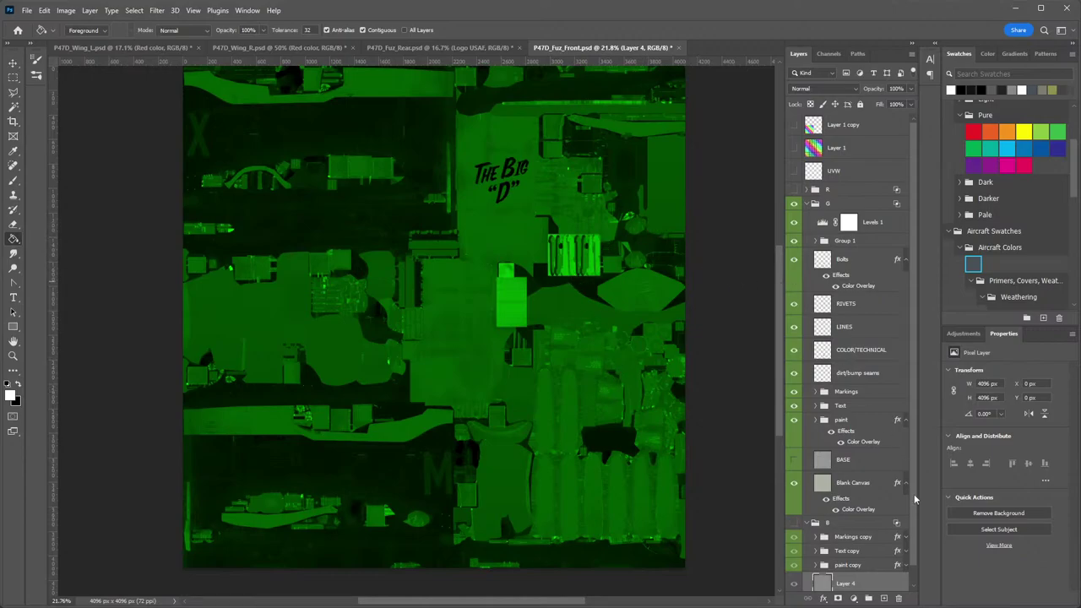
# In P47D_Fuz_Rear.psd, show the R and B groups together with G and collapse the G, B and albedo groups.
pyautogui.click(469, 49)
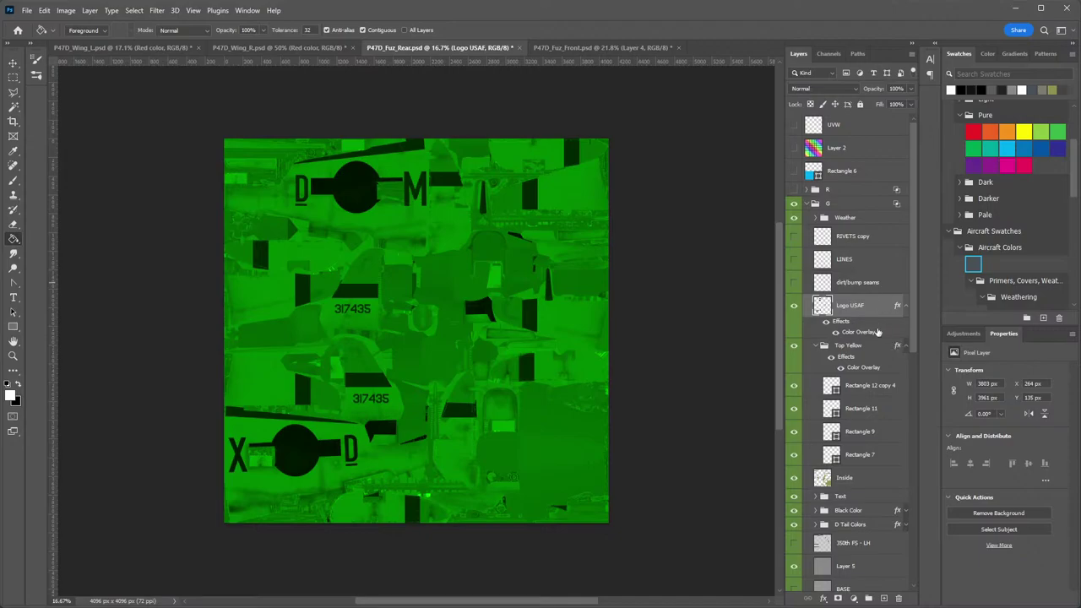
pyautogui.click(794, 190)
pyautogui.click(814, 204)
pyautogui.click(794, 218)
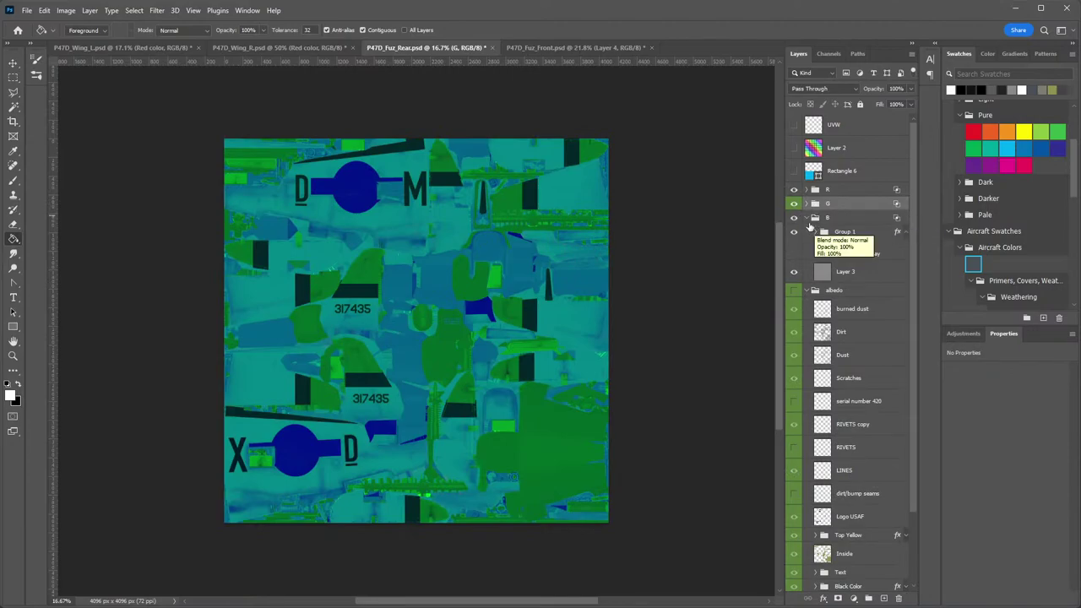
pyautogui.click(806, 219)
pyautogui.click(807, 234)
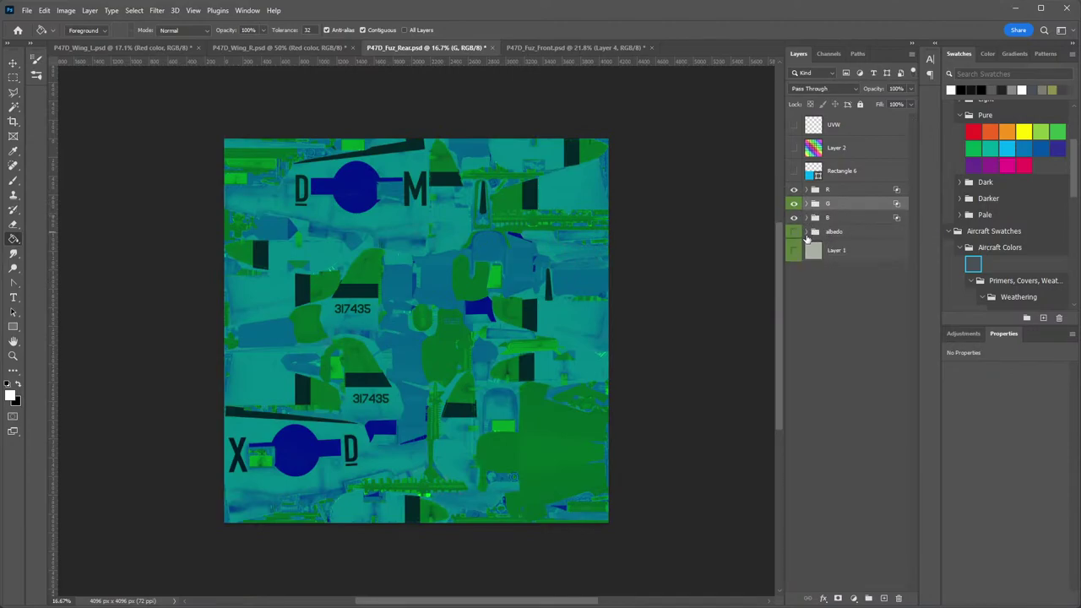
# Hide the G and B groups and turn on the white Layer 4 inside the R group.
pyautogui.click(795, 205)
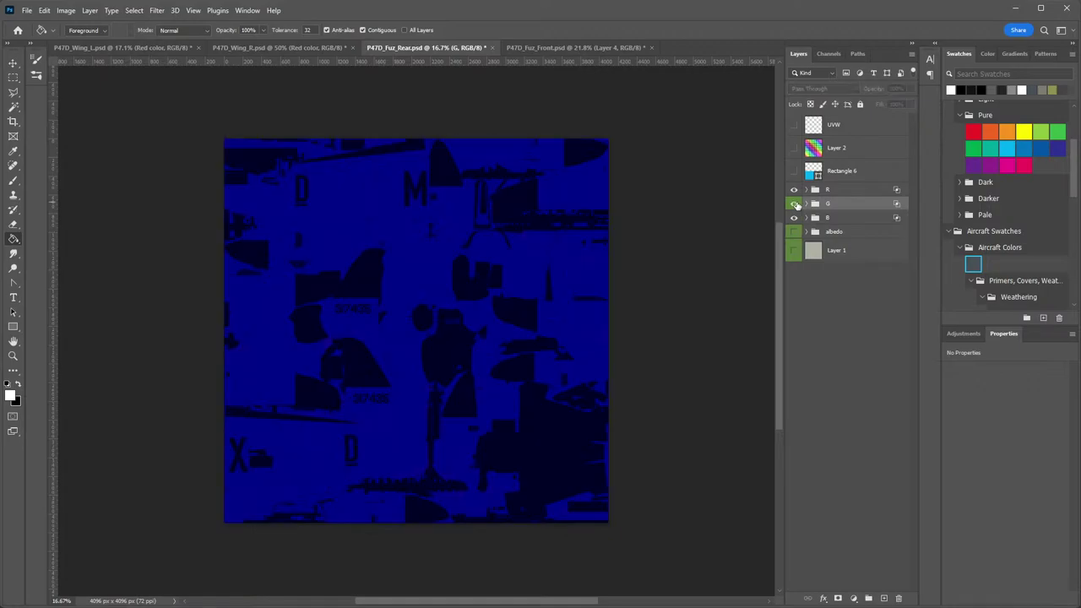
pyautogui.click(795, 204)
pyautogui.click(795, 205)
pyautogui.click(794, 218)
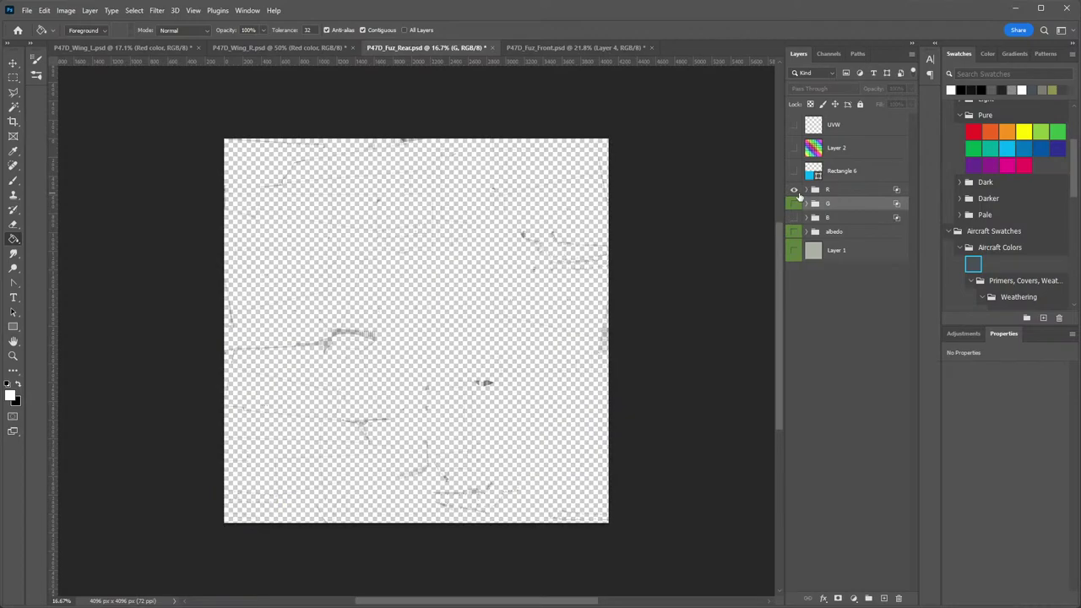
pyautogui.click(806, 191)
pyautogui.click(794, 254)
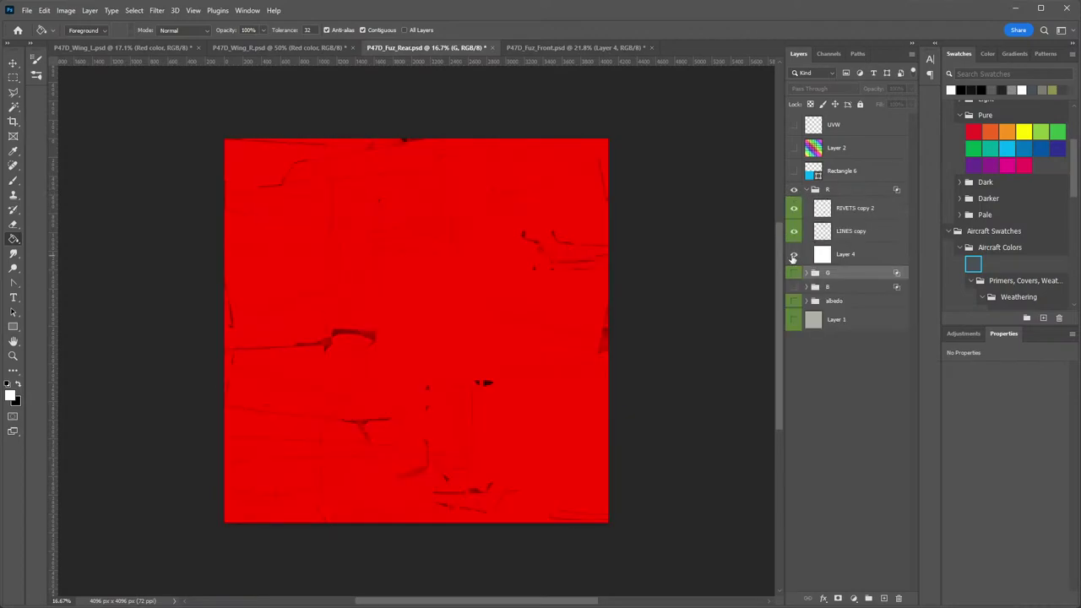
# Collapse the R group and show the G and B groups together with it.
pyautogui.click(806, 190)
pyautogui.click(795, 204)
pyautogui.click(794, 217)
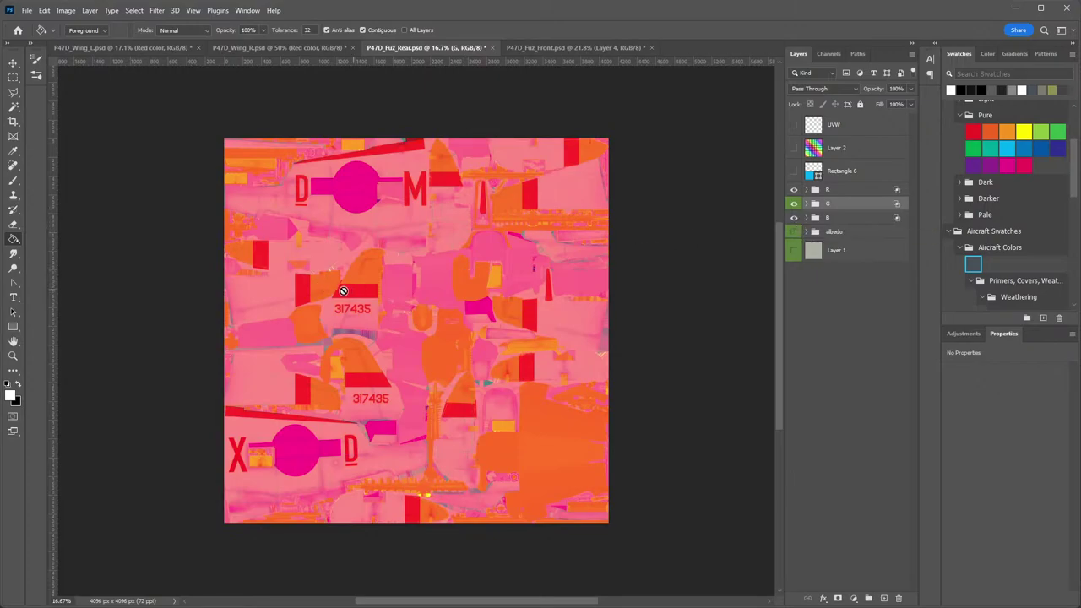
# Inside the G group, collapse Top Yellow and compare the texture with and without the Black Color and D Tail Colors groups.
pyautogui.click(805, 204)
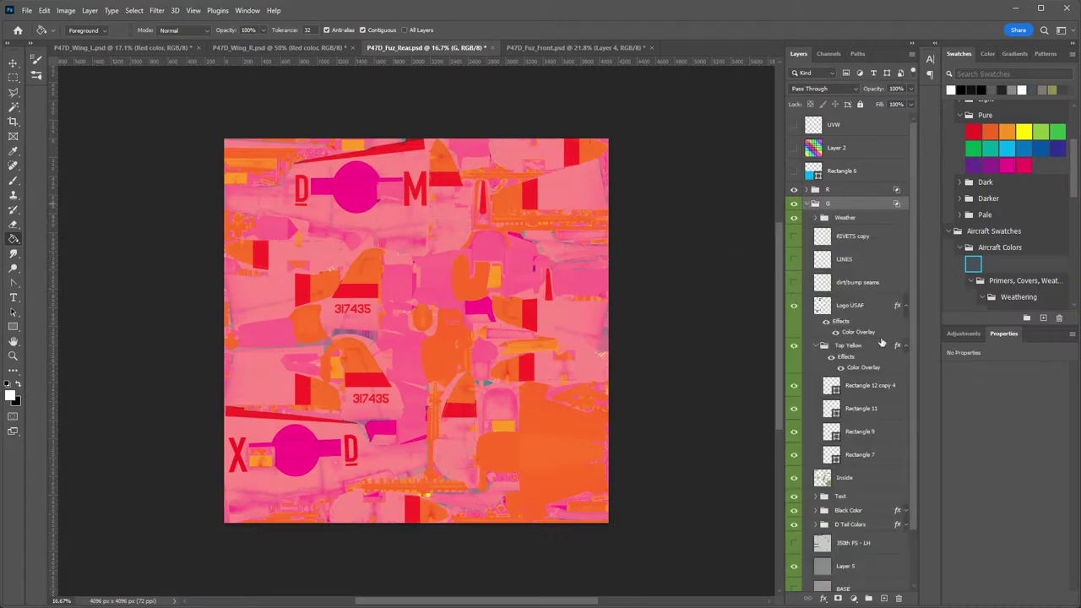
pyautogui.click(816, 347)
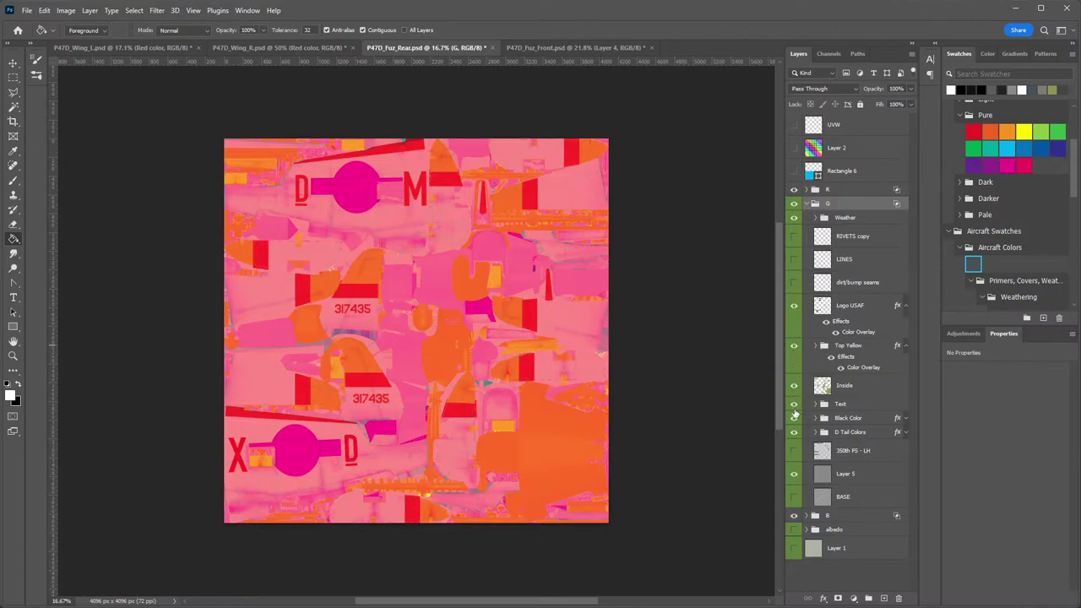
pyautogui.click(794, 418)
pyautogui.click(794, 418)
pyautogui.click(795, 433)
pyautogui.click(794, 433)
# Copy the layer style of the G group's Black Color group onto the D Tail Colors group.
pyautogui.click(870, 422)
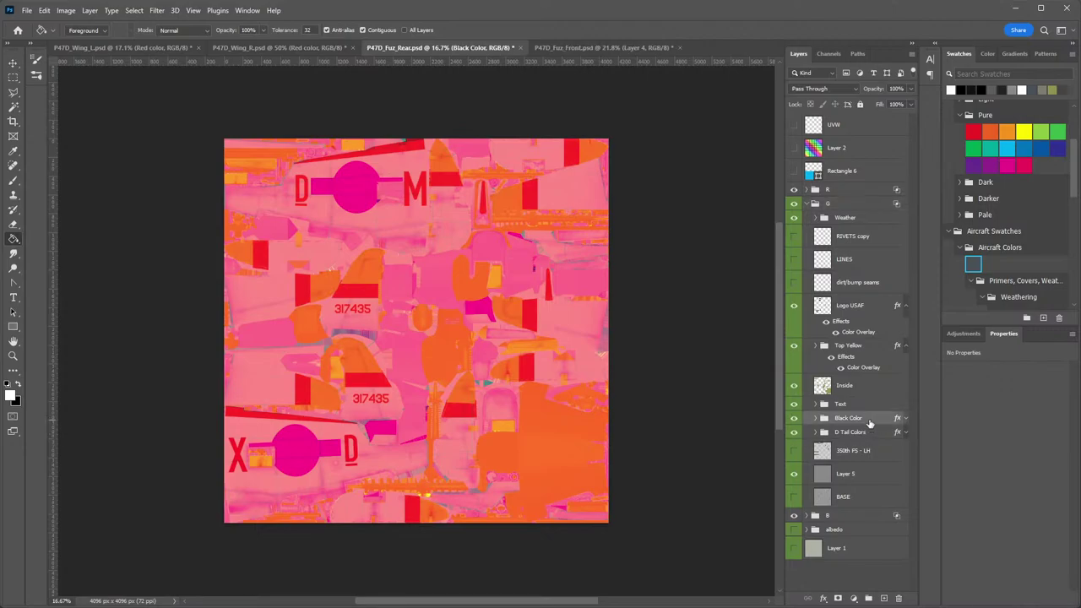
pyautogui.rightClick(870, 423)
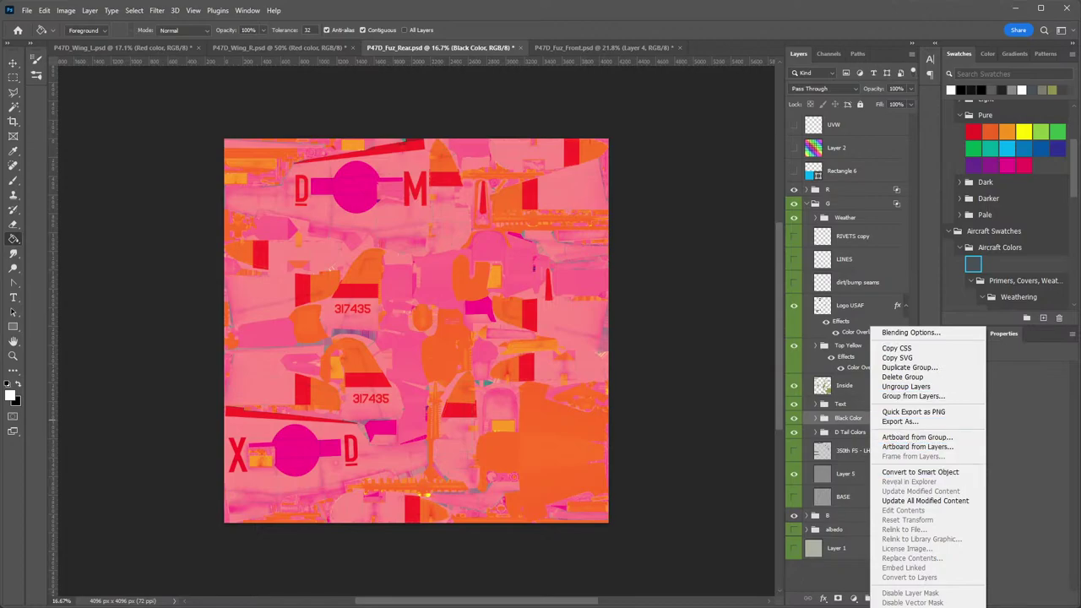
pyautogui.press('Escape')
pyautogui.click(861, 439)
pyautogui.rightClick(862, 438)
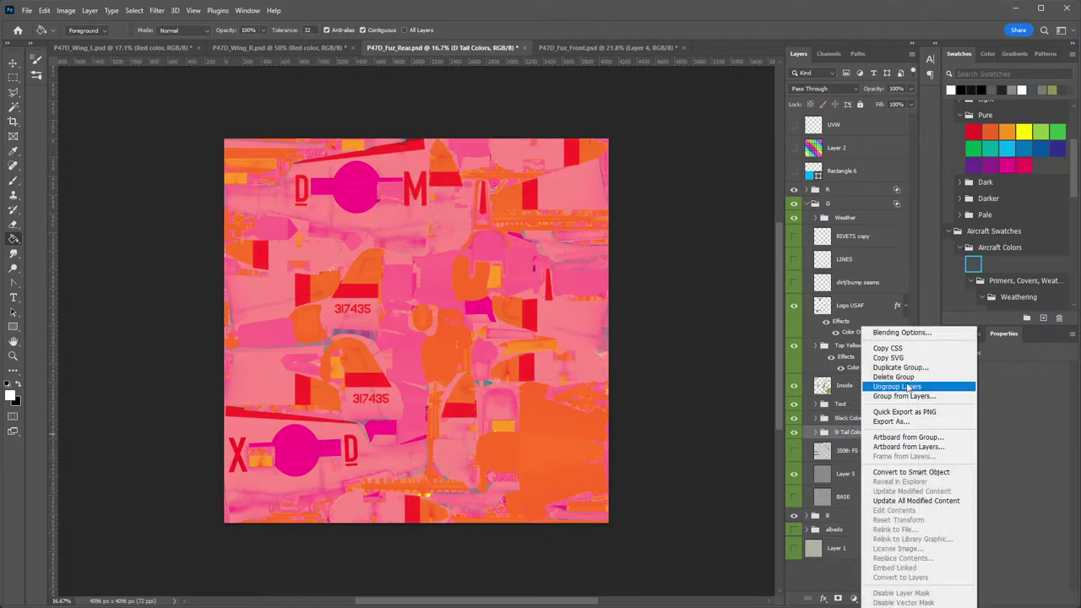
pyautogui.click(903, 605)
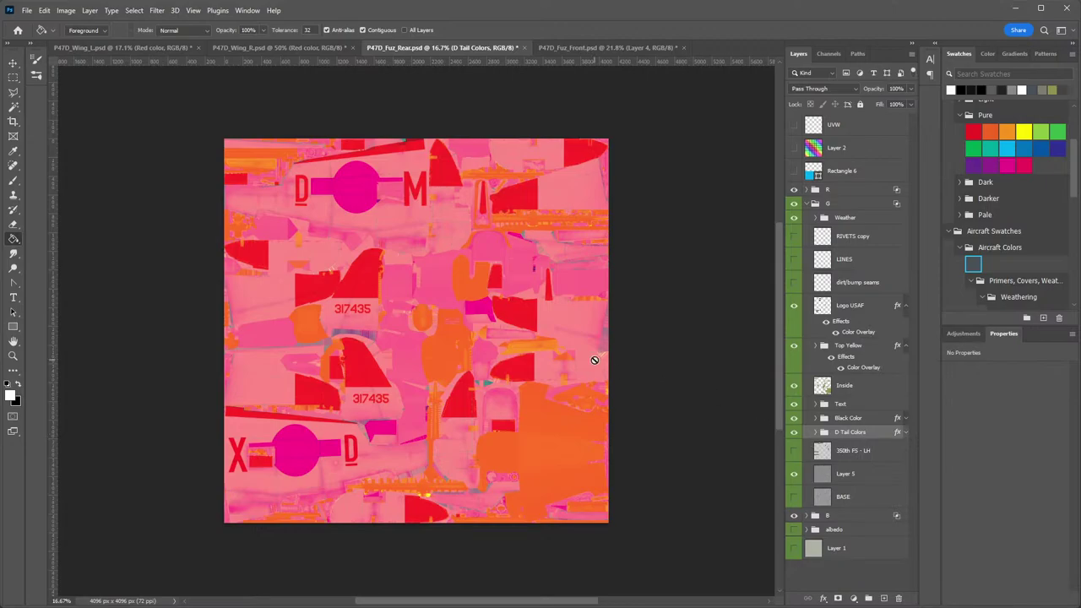
# Collapse the rear file's G group, and in P47D_Fuz_Front.psd collapse G and show the R and B groups with it.
pyautogui.click(807, 203)
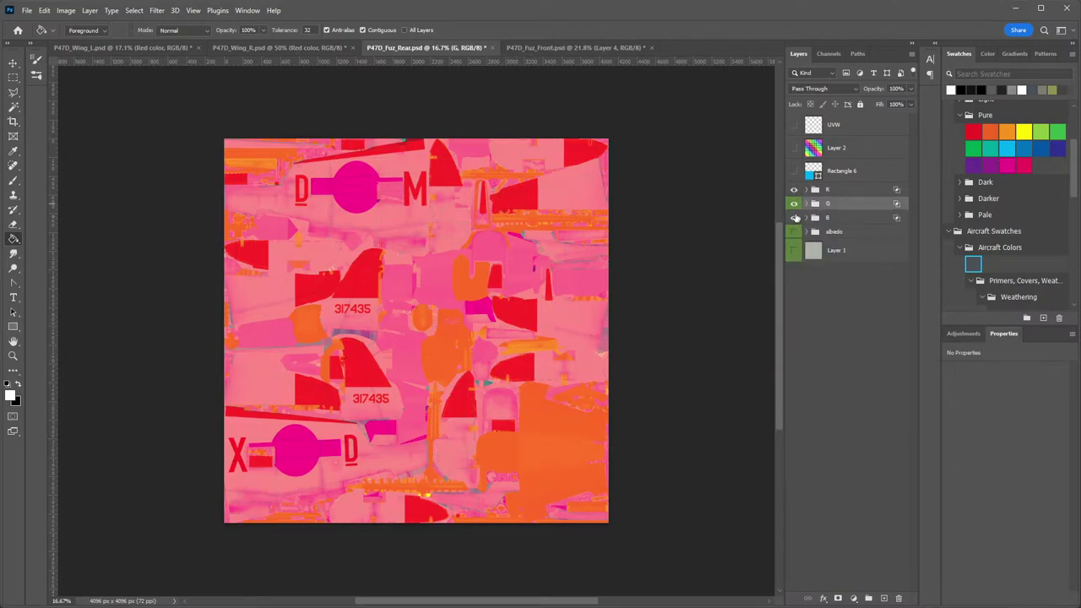
pyautogui.click(541, 47)
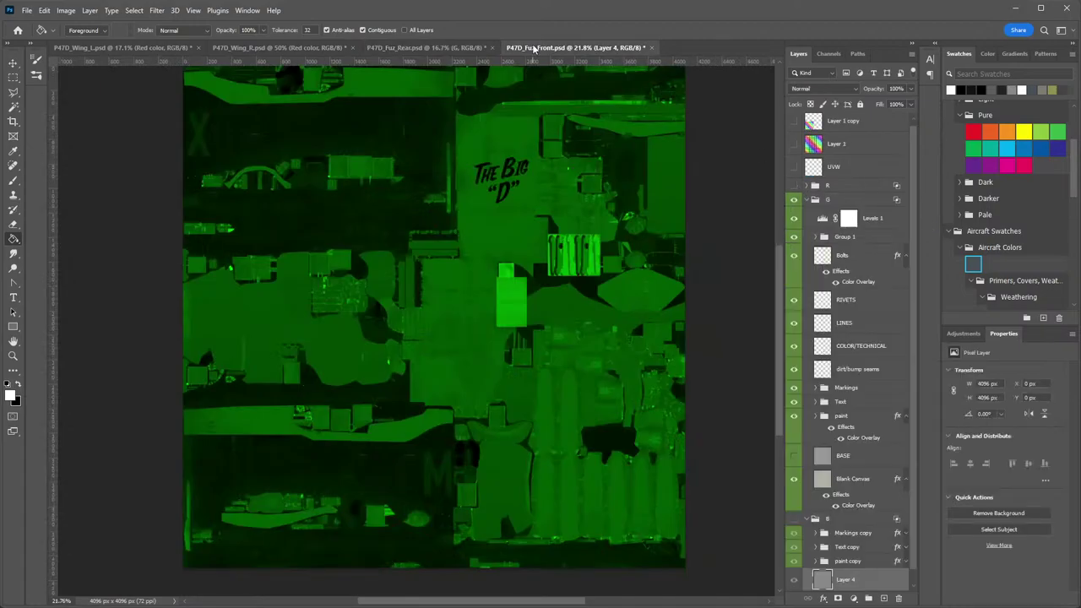
pyautogui.click(815, 200)
pyautogui.click(793, 189)
pyautogui.click(794, 218)
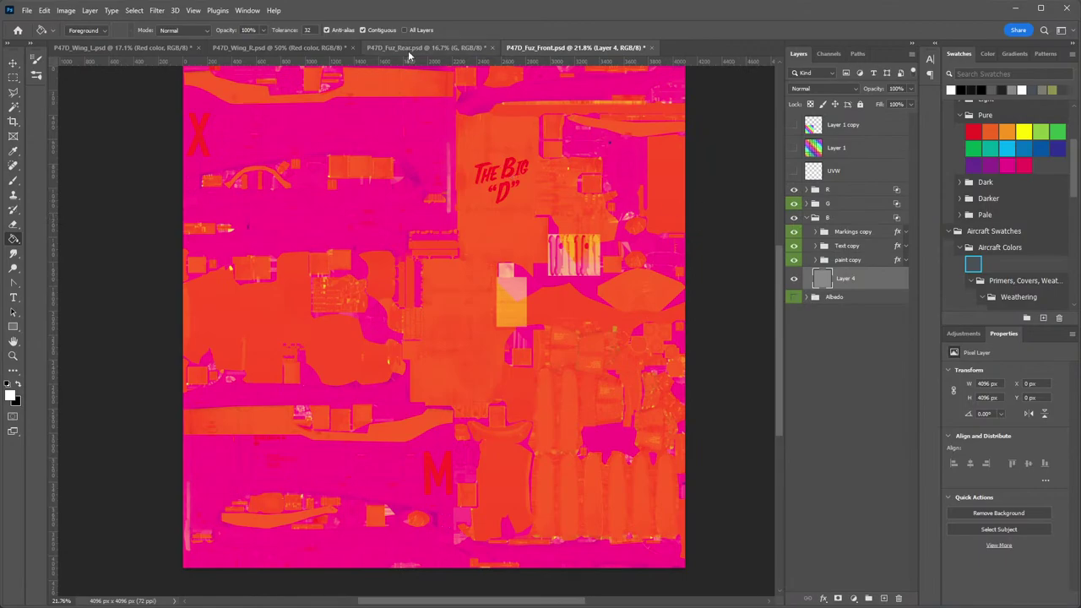
# Compare the combined channels of the rear and front fuselage files, checking each B group's base layer and the rear file's G and B groups.
pyautogui.click(457, 49)
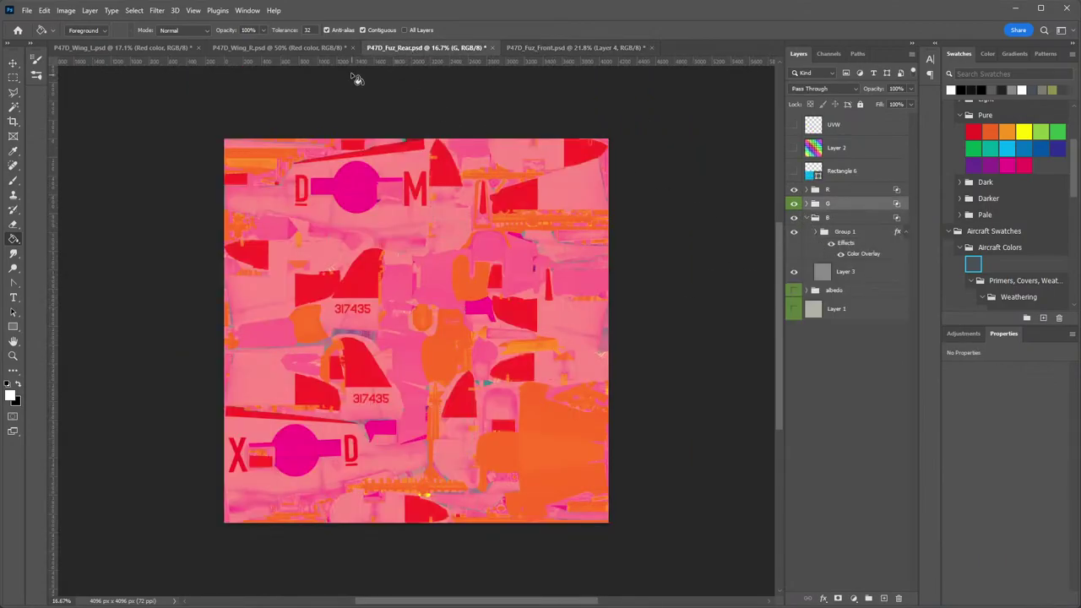
pyautogui.click(530, 49)
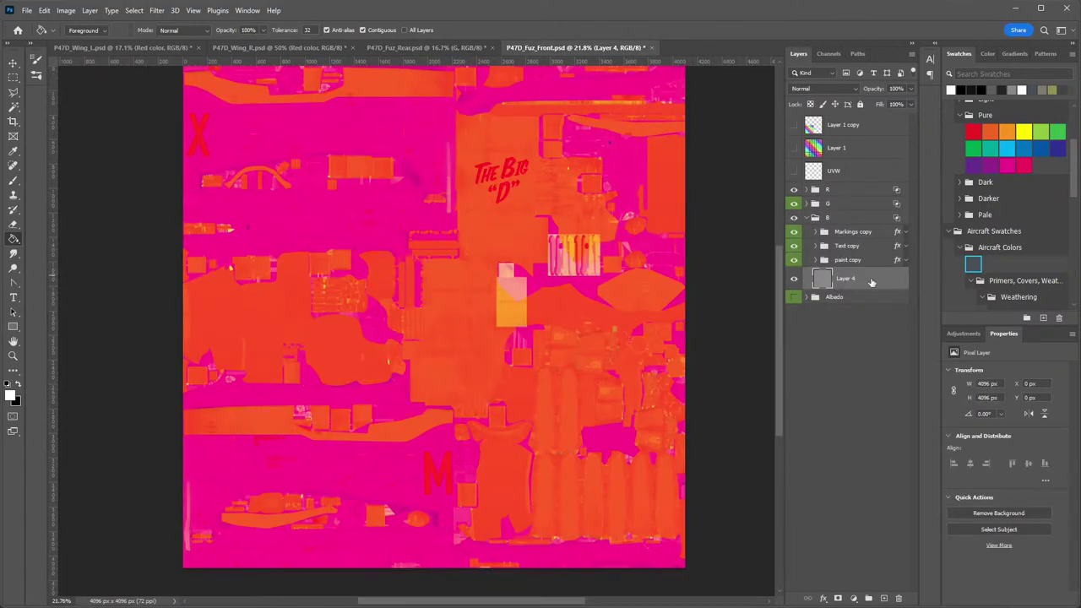
pyautogui.click(793, 280)
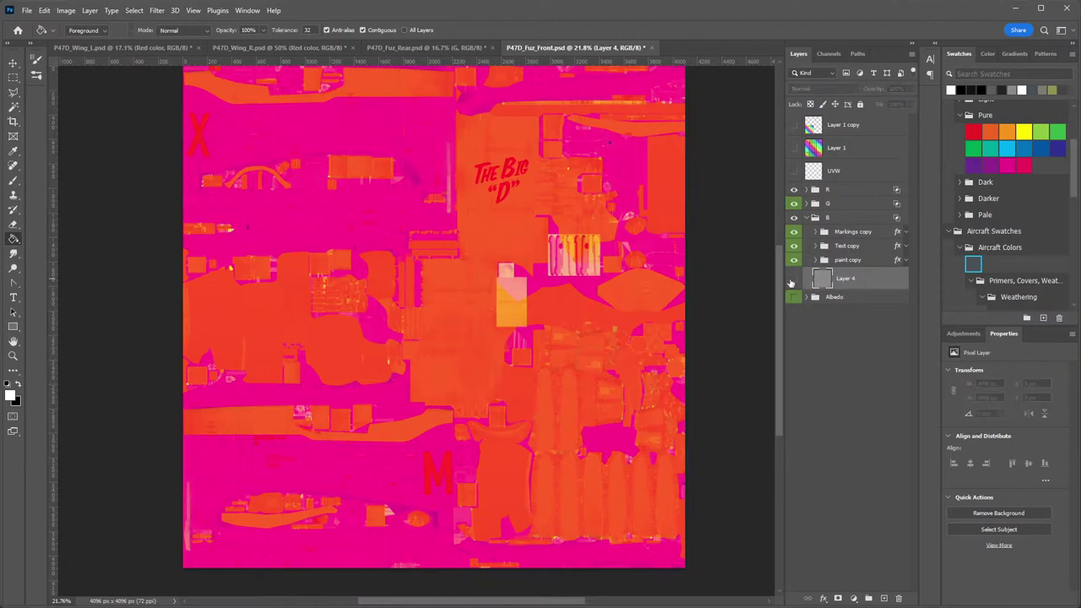
pyautogui.click(793, 279)
pyautogui.click(435, 48)
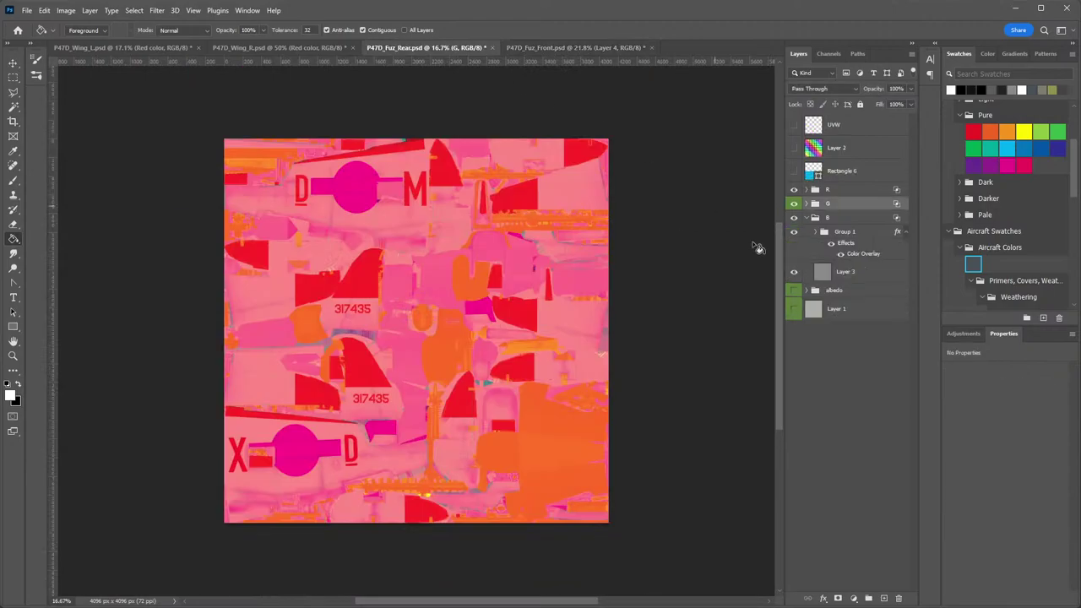
pyautogui.click(794, 272)
pyautogui.click(793, 272)
pyautogui.click(808, 204)
pyautogui.scroll(-1, 836, 389)
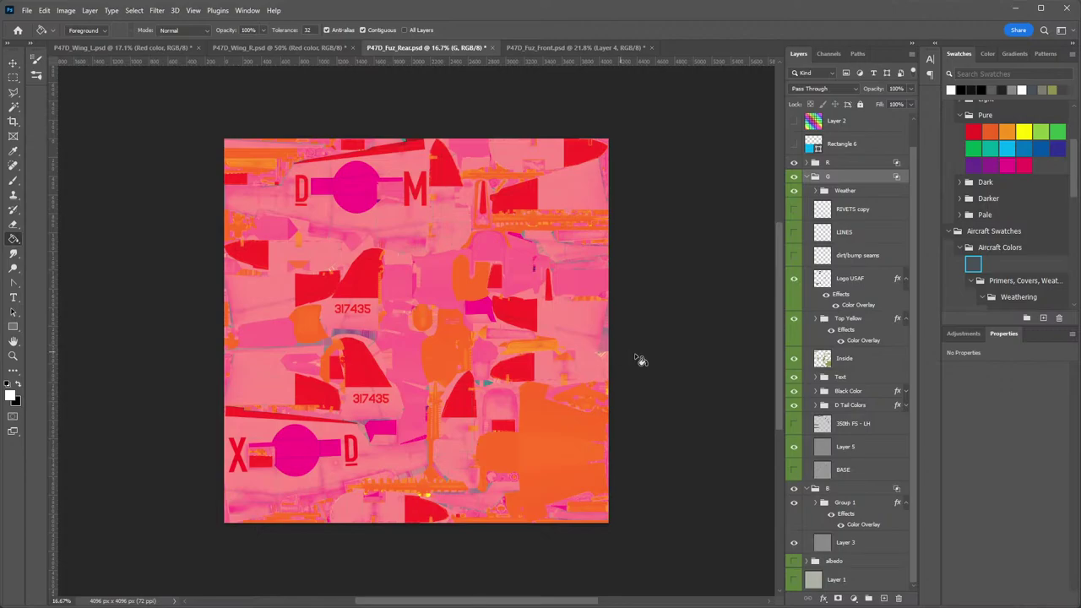
pyautogui.click(809, 178)
pyautogui.click(793, 217)
pyautogui.click(793, 217)
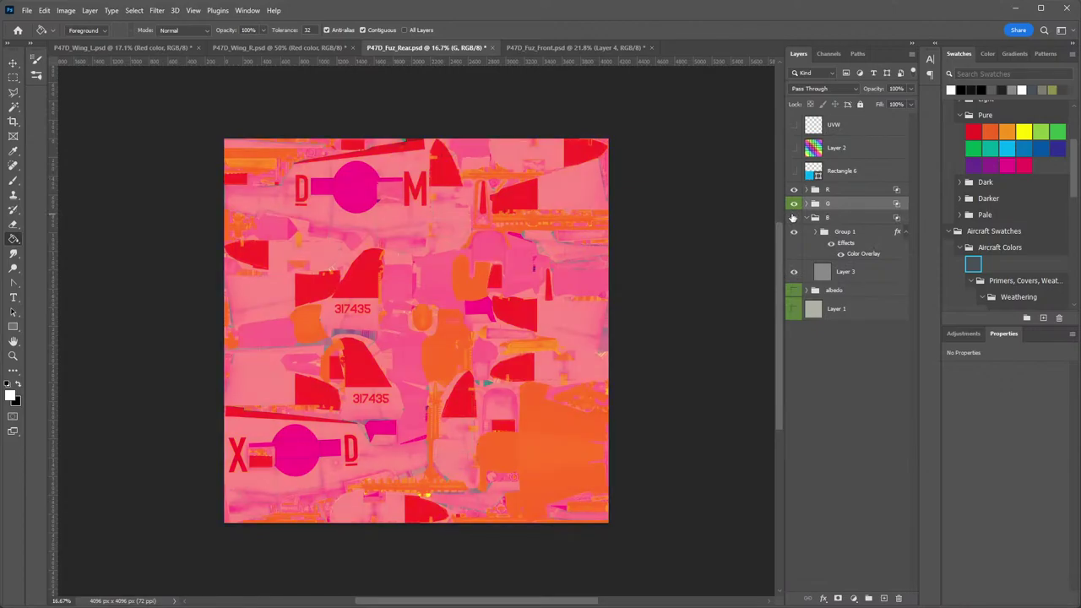
# Copy the layer style of the front file's paint copy group onto the Black Color and D Tail Colors groups in P47D_Fuz_Rear.psd's G group.
pyautogui.click(558, 47)
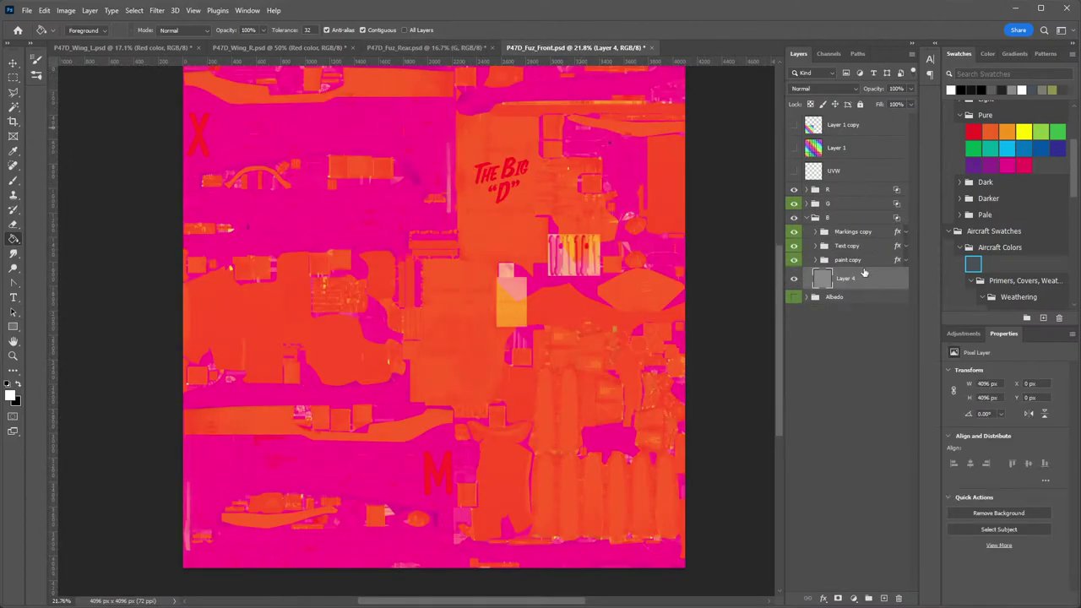
pyautogui.rightClick(855, 260)
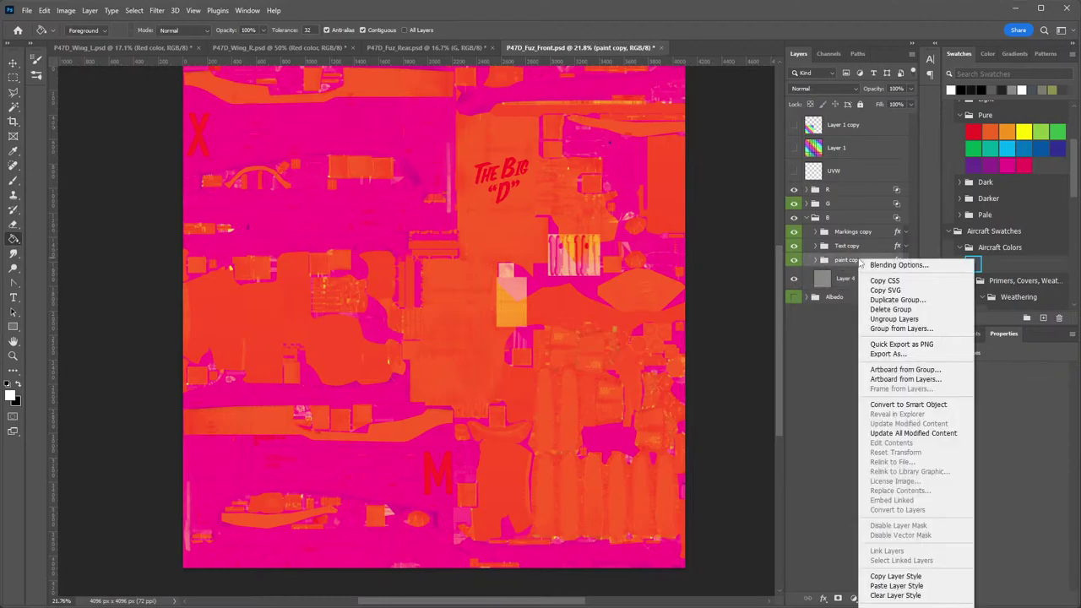
pyautogui.click(902, 576)
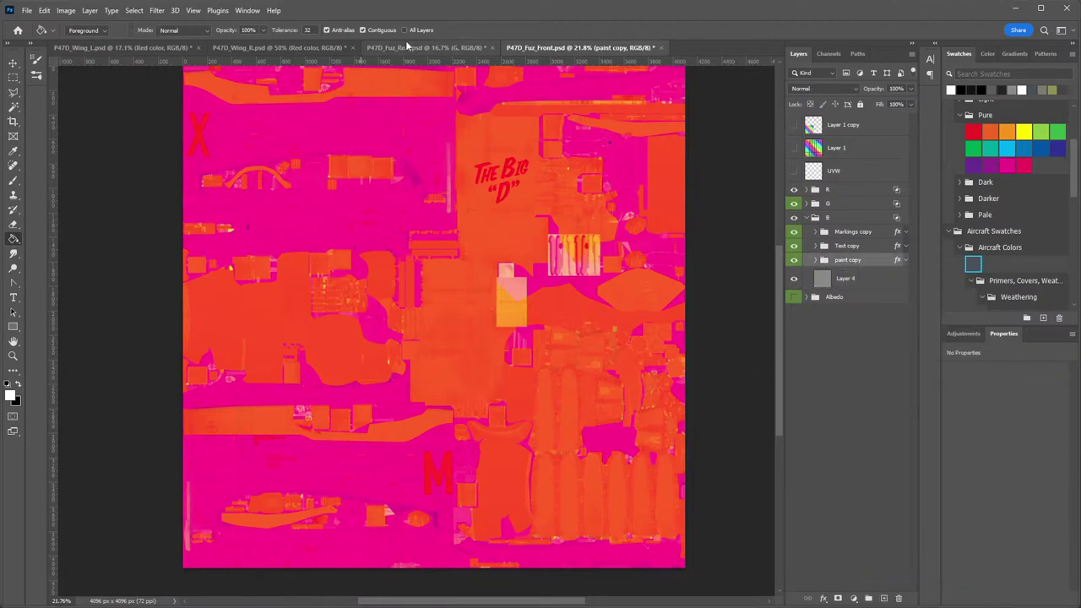
pyautogui.click(427, 47)
pyautogui.click(807, 203)
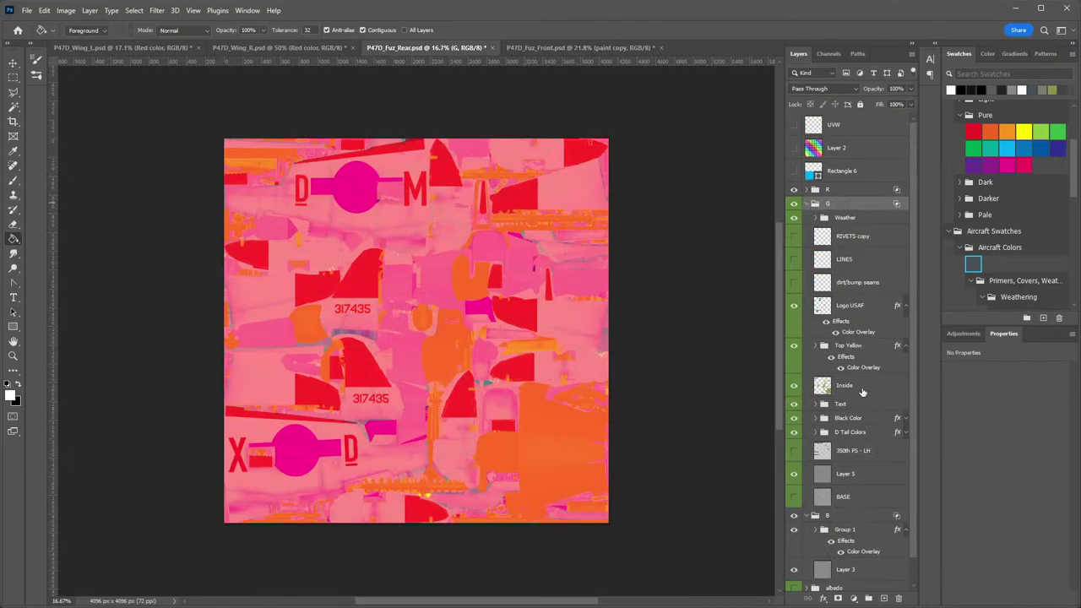
pyautogui.rightClick(862, 421)
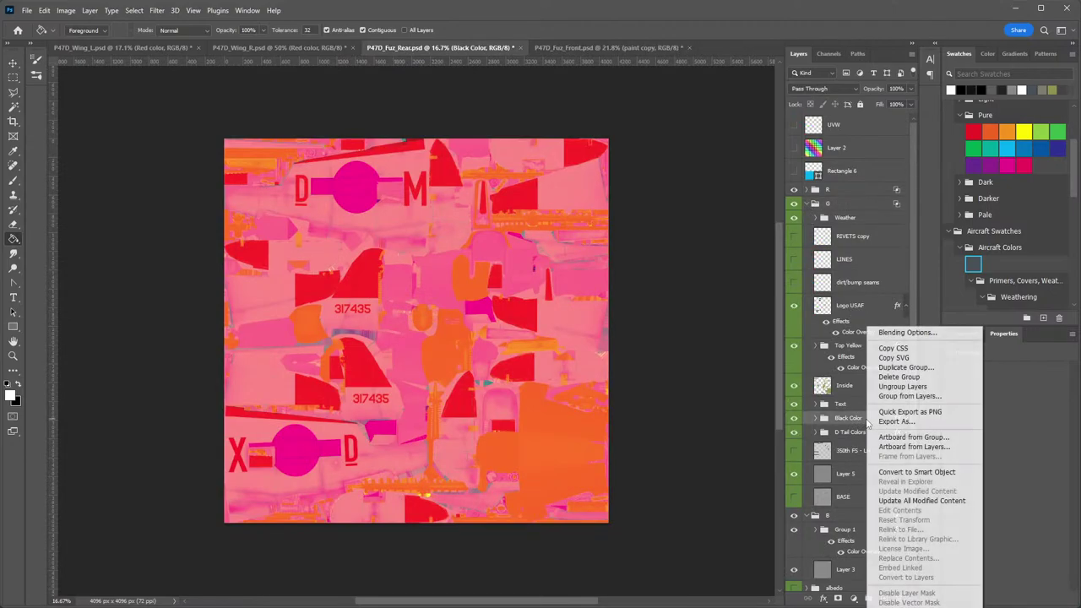
pyautogui.press('Escape')
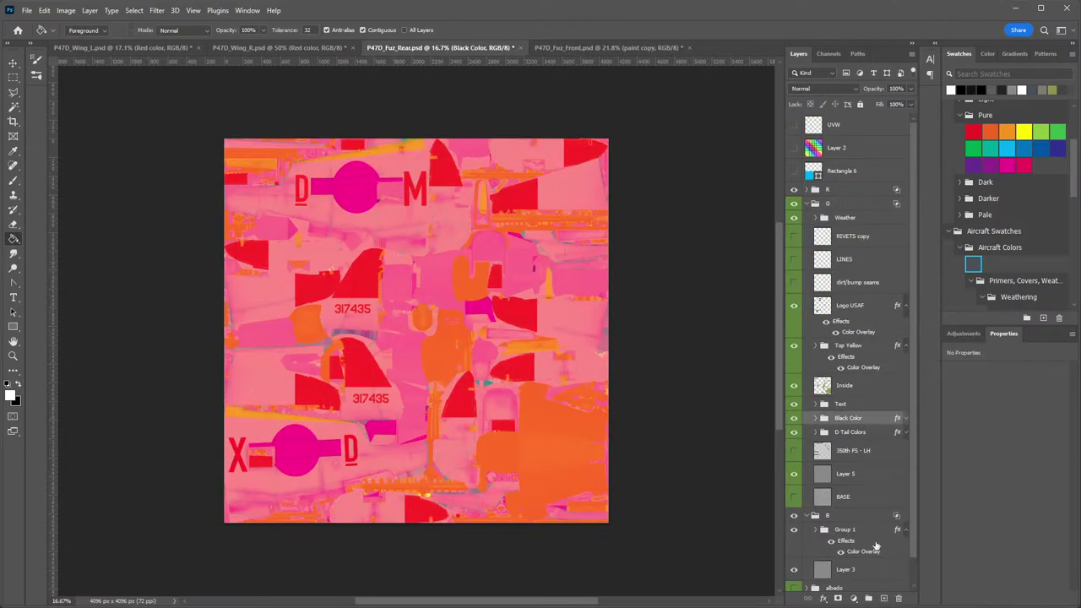
pyautogui.rightClick(858, 432)
pyautogui.click(894, 606)
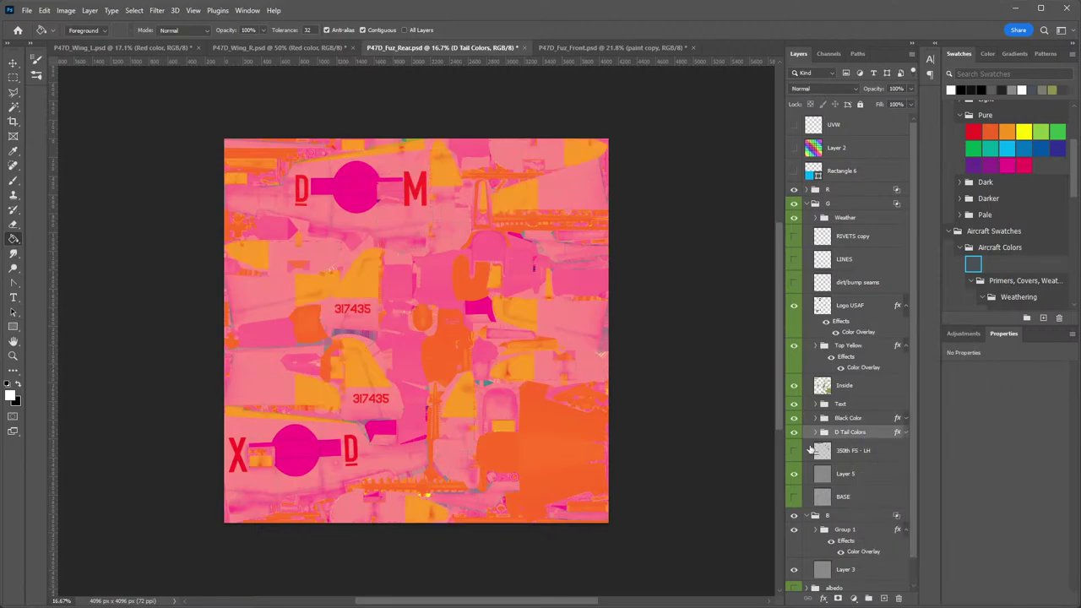
# Compare P47D_Fuz_Front.psd with P47D_Fuz_Rear.psd and examine what the layers in the rear file's G group contribute, including Text, Inside and Weather.
pyautogui.click(583, 49)
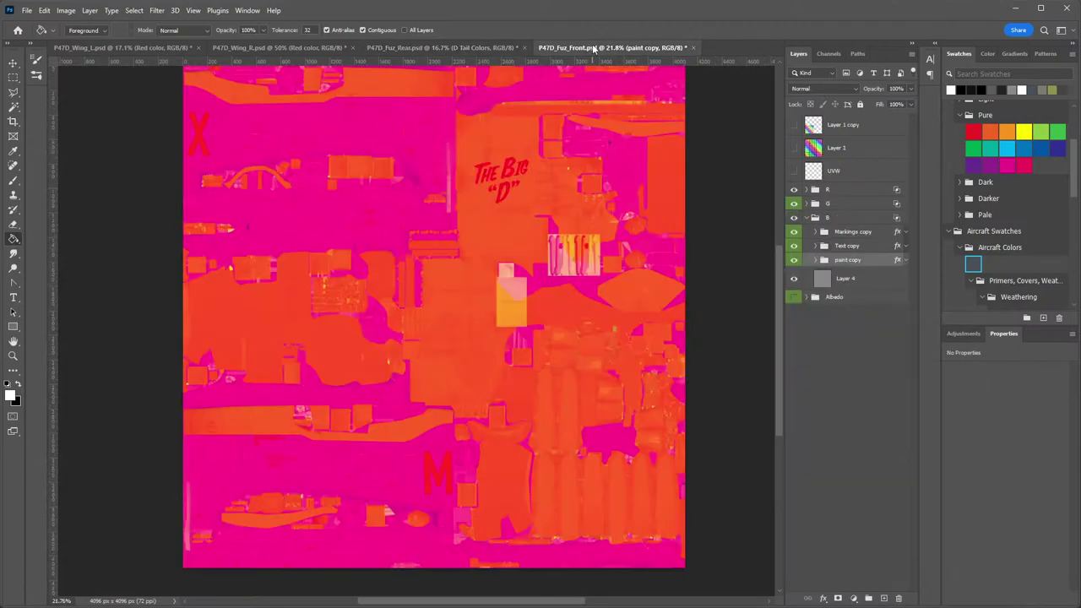
pyautogui.click(483, 48)
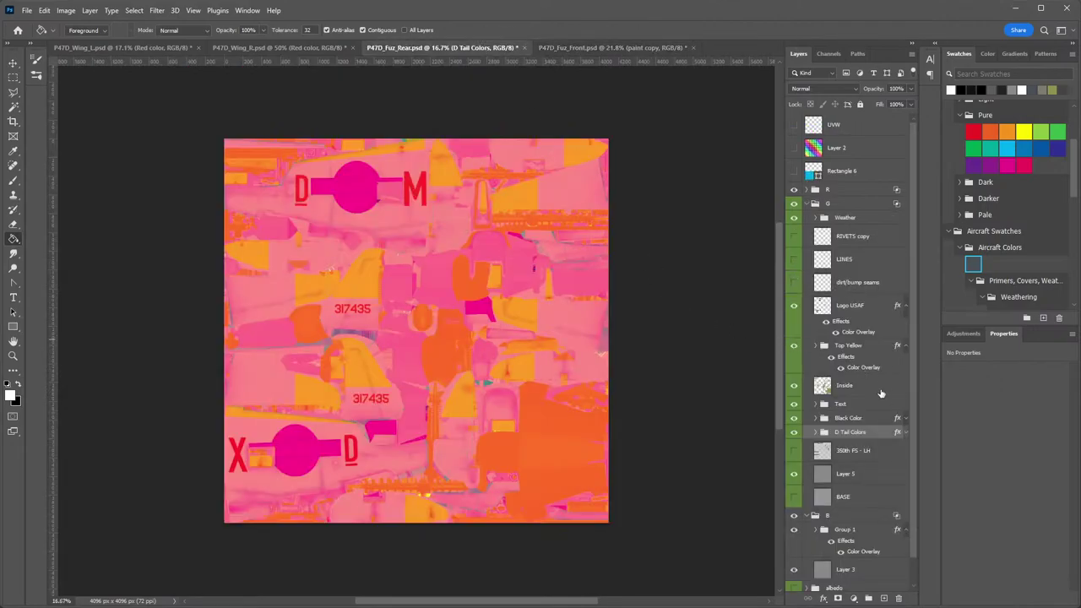
pyautogui.click(794, 453)
pyautogui.click(794, 453)
pyautogui.click(793, 403)
pyautogui.click(793, 404)
pyautogui.click(795, 386)
pyautogui.rightClick(868, 354)
pyautogui.click(857, 400)
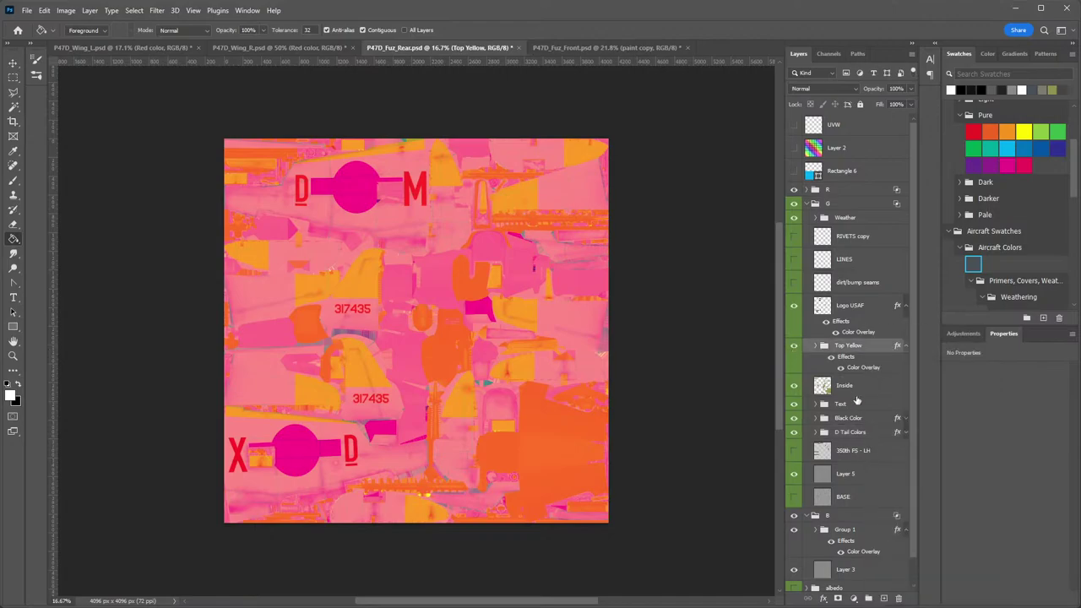
pyautogui.click(793, 309)
pyautogui.click(795, 218)
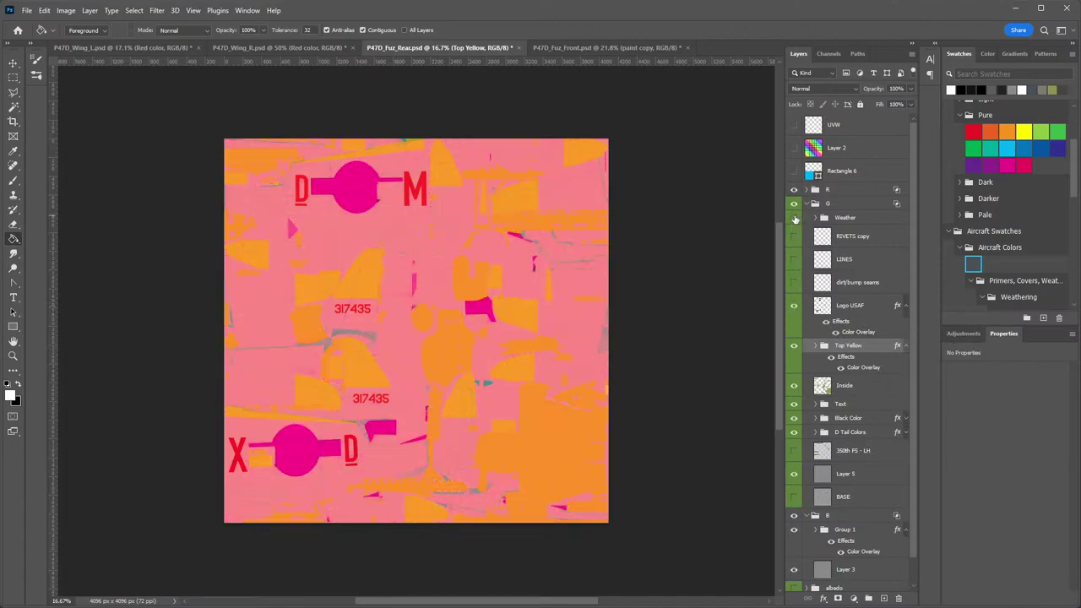
pyautogui.click(795, 218)
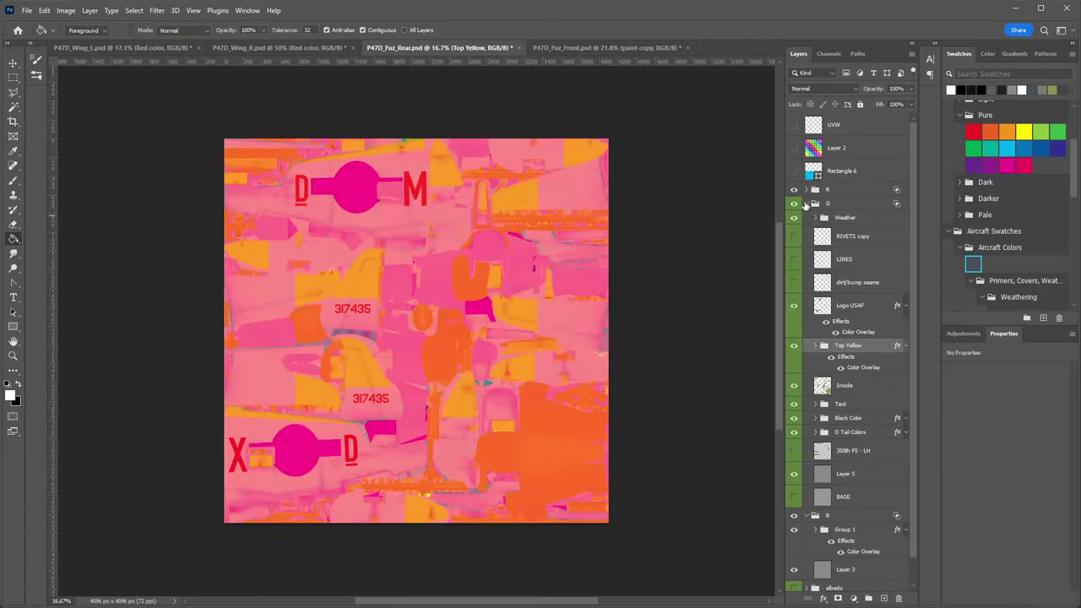
# Inspect the layers inside the rear file's R group and check the effect of Layer 3 in the B group.
pyautogui.click(806, 205)
pyautogui.click(806, 190)
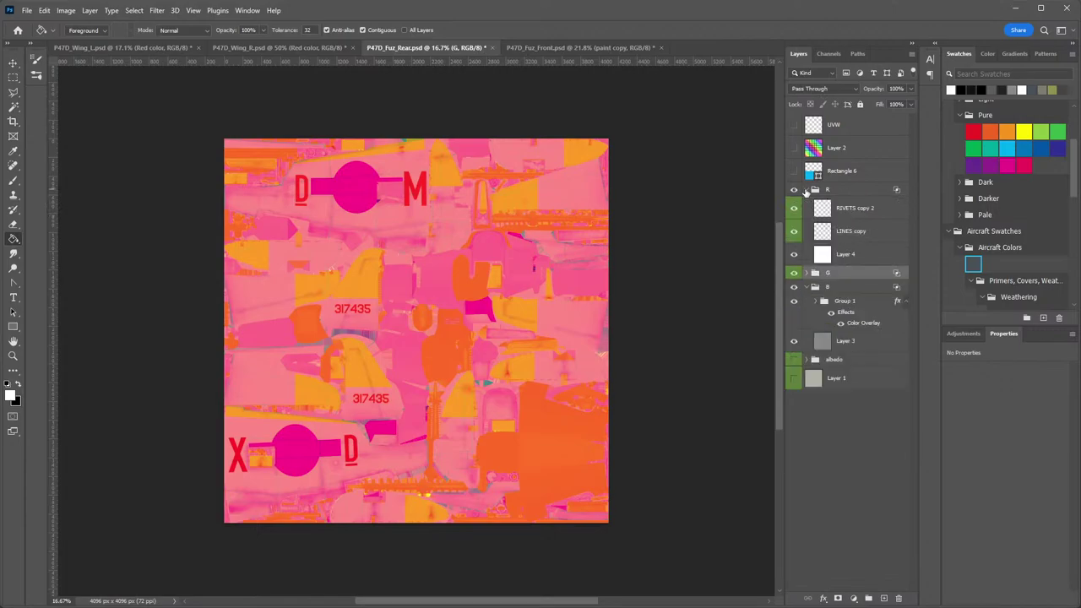
pyautogui.click(807, 191)
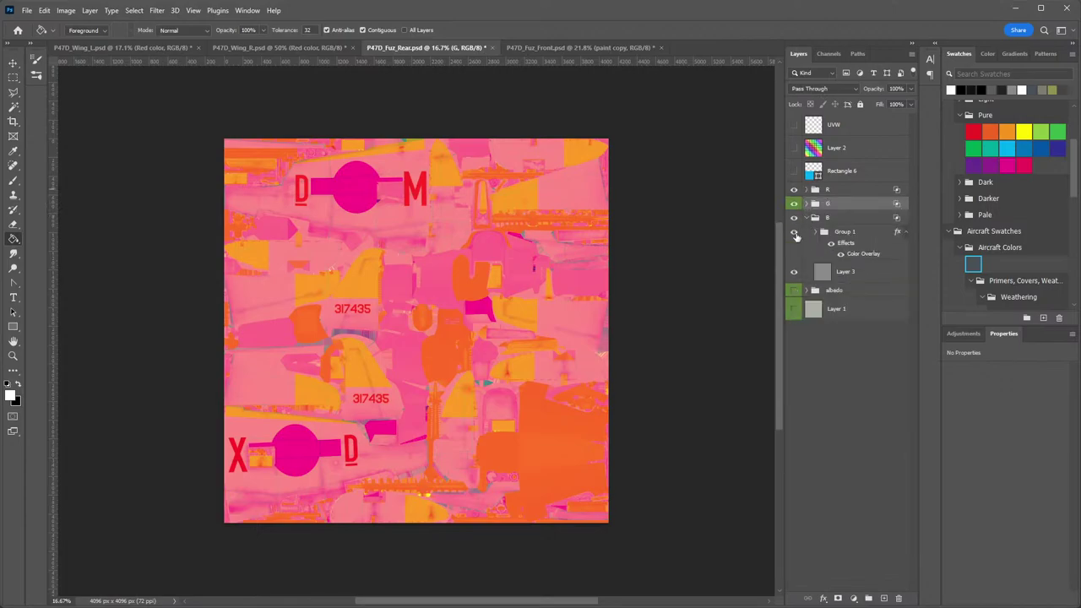
pyautogui.click(795, 272)
pyautogui.click(795, 271)
# Group the layers from Text copy 2 through Text copy inside Group 1 of the rear file's B group.
pyautogui.click(816, 233)
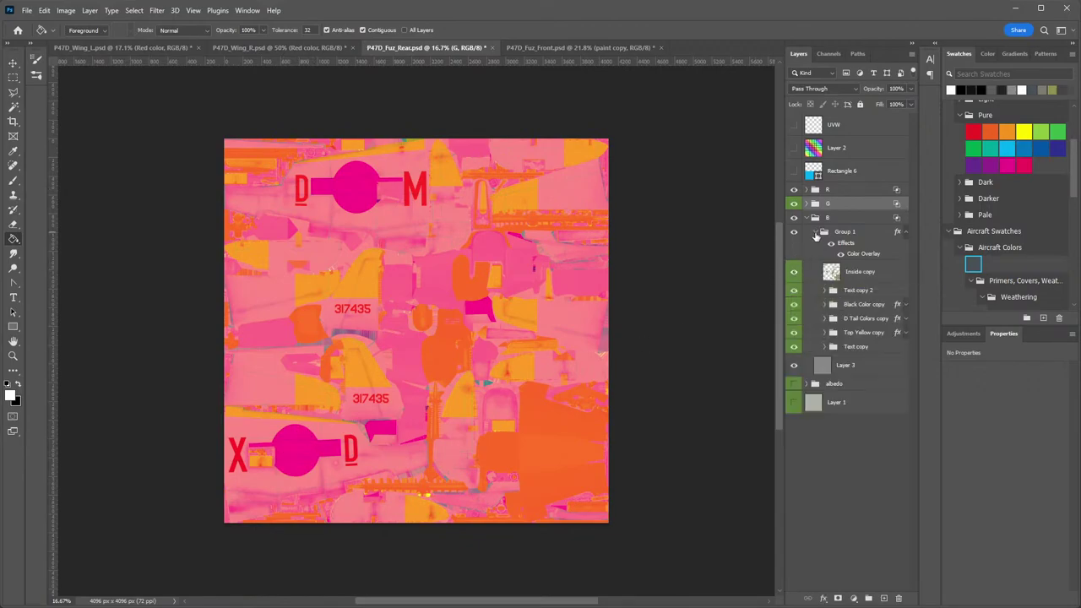
pyautogui.click(851, 351)
pyautogui.keyDown('shift'); pyautogui.click(842, 291); pyautogui.keyUp('shift')
pyautogui.click(868, 598)
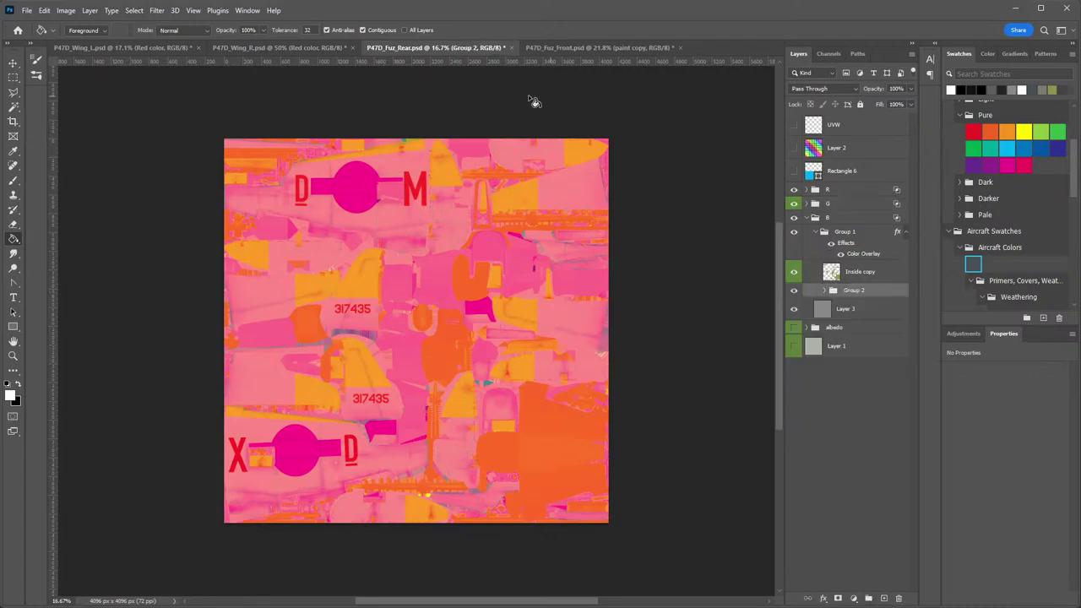
# Copy the layer style of the Markings copy group in P47D_Fuz_Front.psd onto Group 2 in P47D_Fuz_Rear.psd.
pyautogui.click(593, 48)
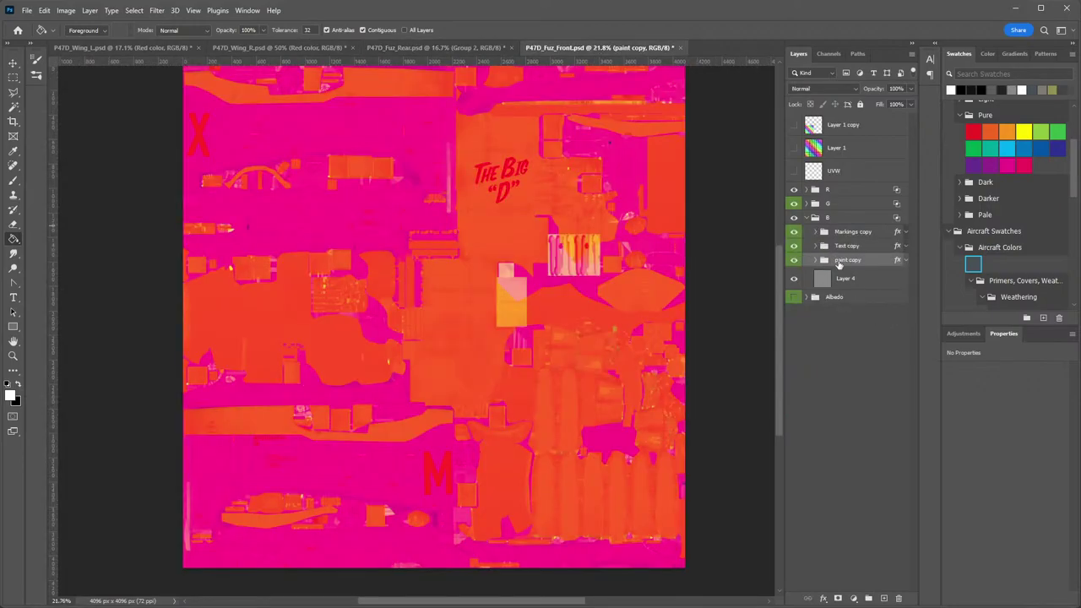
pyautogui.rightClick(872, 265)
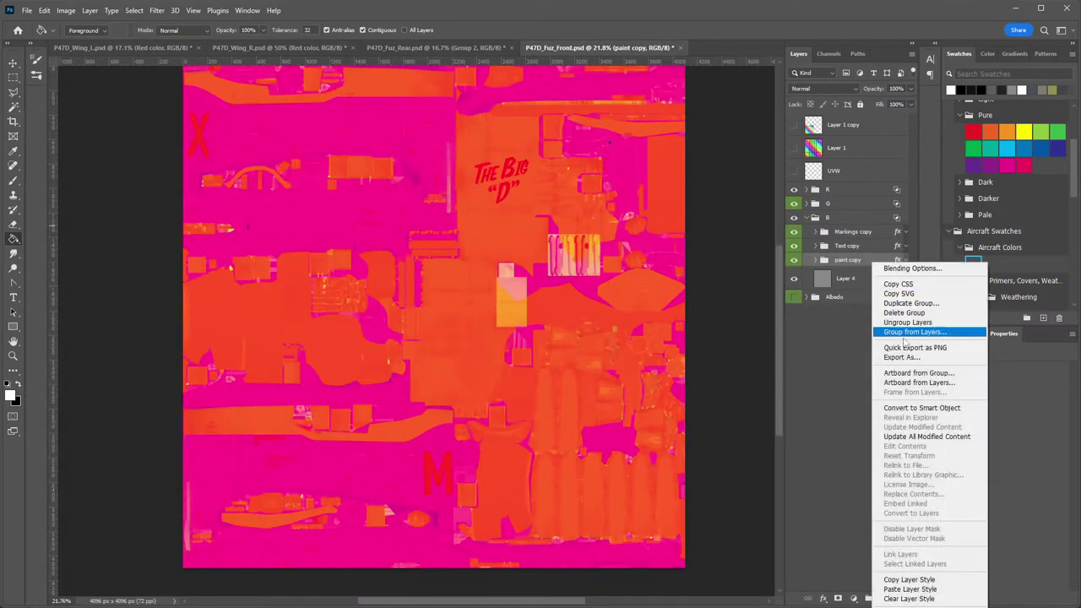
pyautogui.rightClick(850, 234)
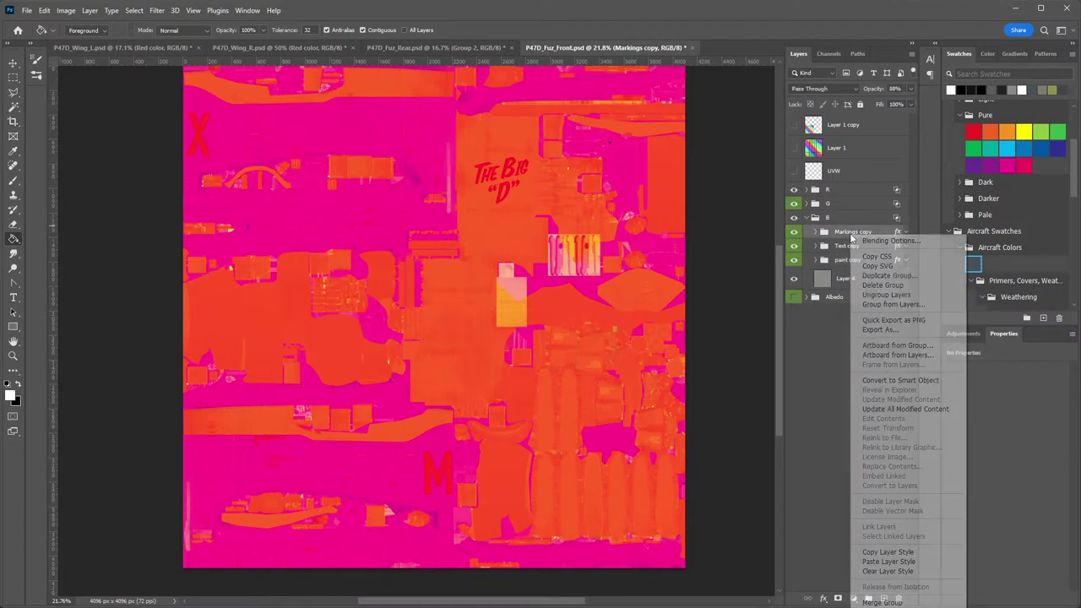
pyautogui.click(887, 558)
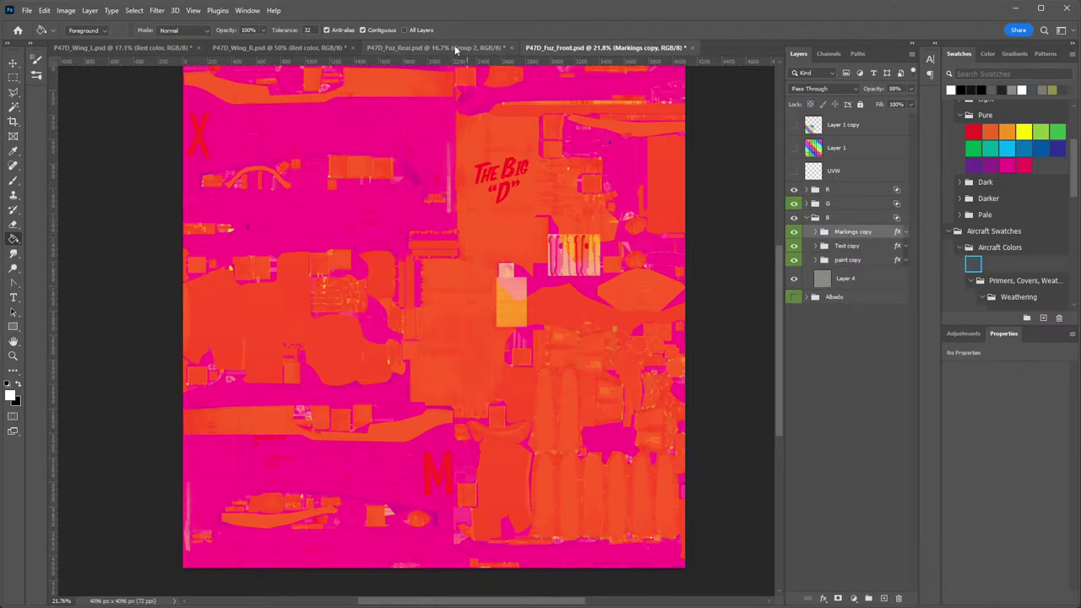
pyautogui.click(433, 47)
pyautogui.rightClick(870, 292)
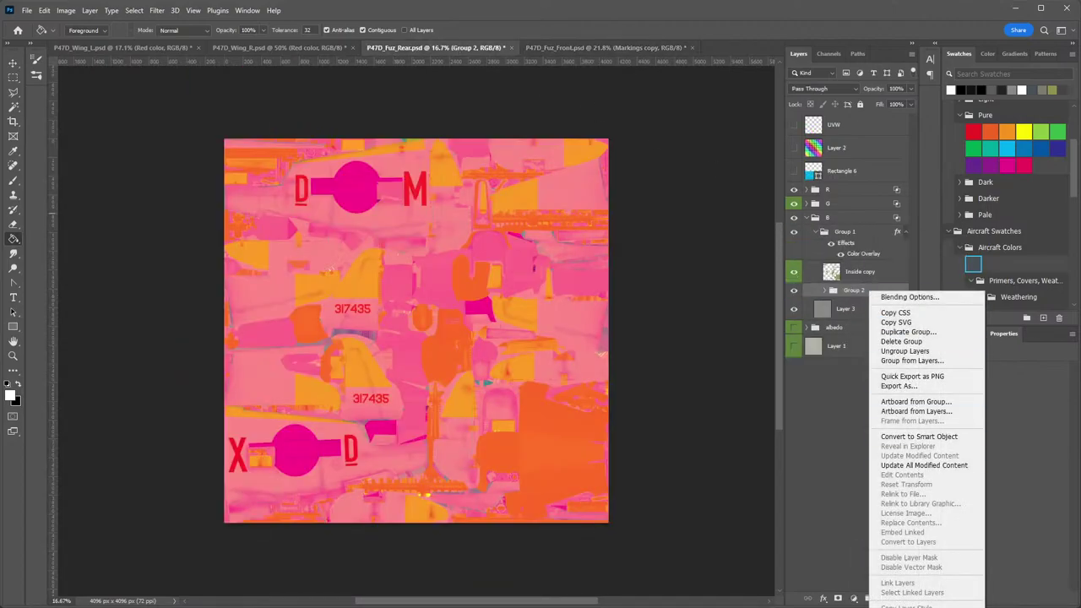
pyautogui.click(906, 607)
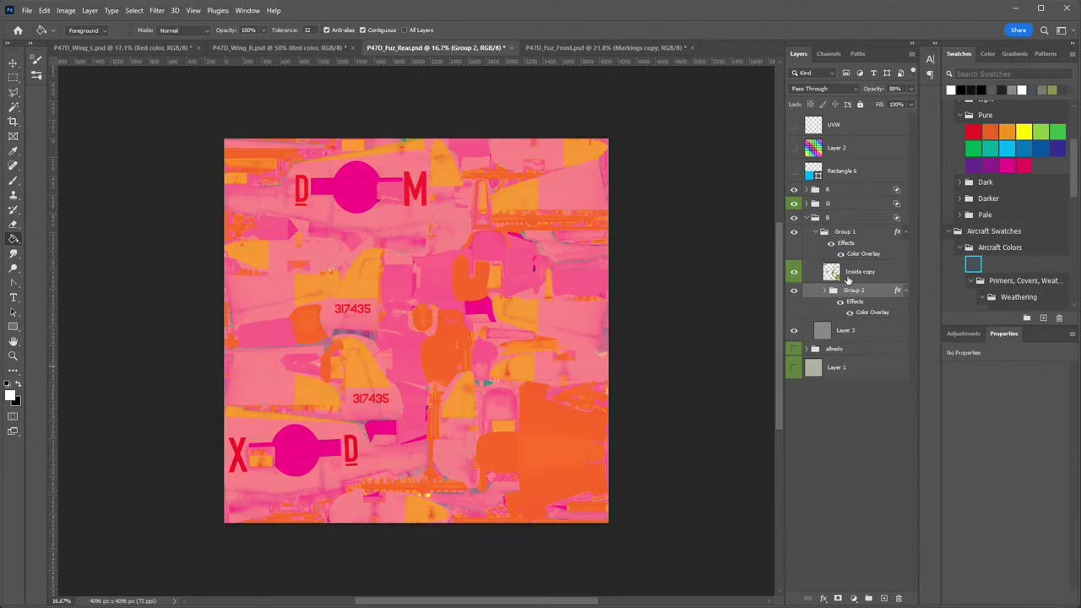
# Hide the B group in the rear file and check the effect of the B group in P47D_Fuz_Front.psd for comparison.
pyautogui.click(794, 229)
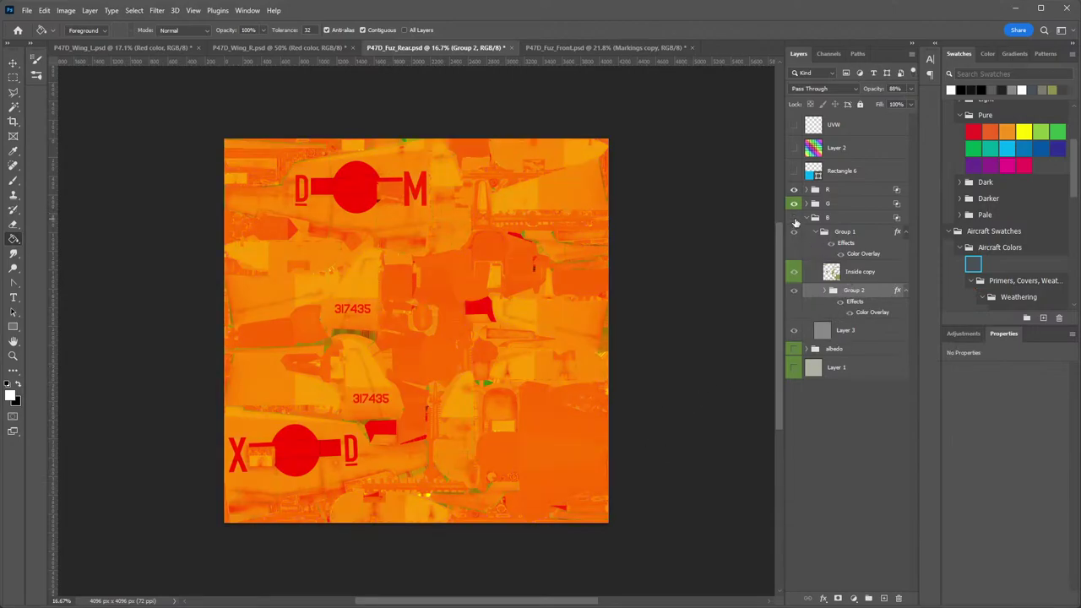
pyautogui.click(795, 225)
pyautogui.click(795, 223)
pyautogui.click(562, 48)
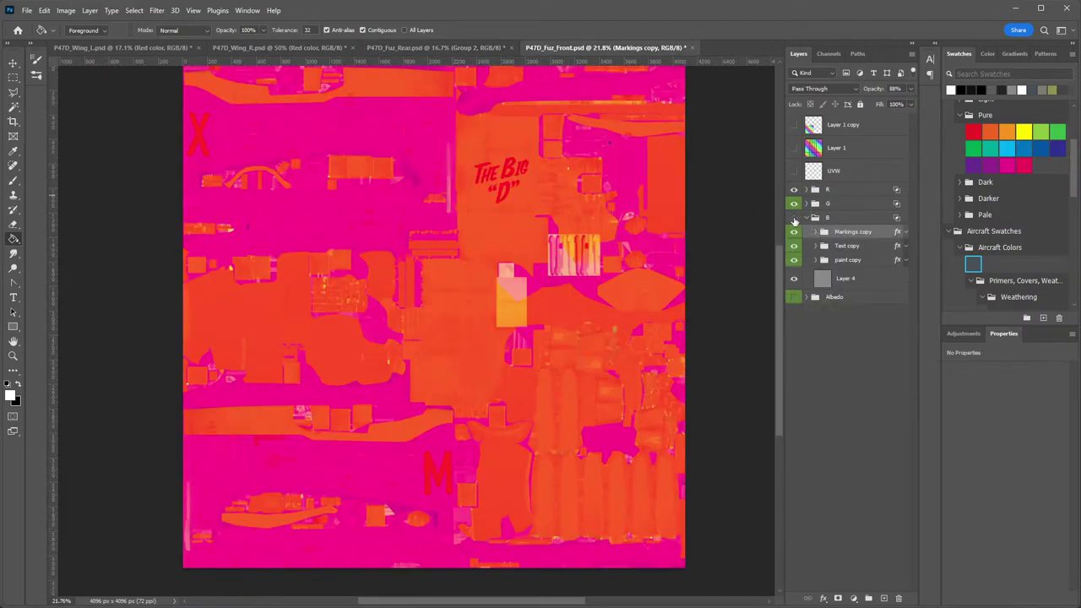
pyautogui.click(794, 218)
pyautogui.click(794, 218)
# Copy the Levels 1 adjustment layer from the front file's G group into the rear file's G group, above Weather.
pyautogui.click(808, 218)
pyautogui.click(805, 205)
pyautogui.click(806, 203)
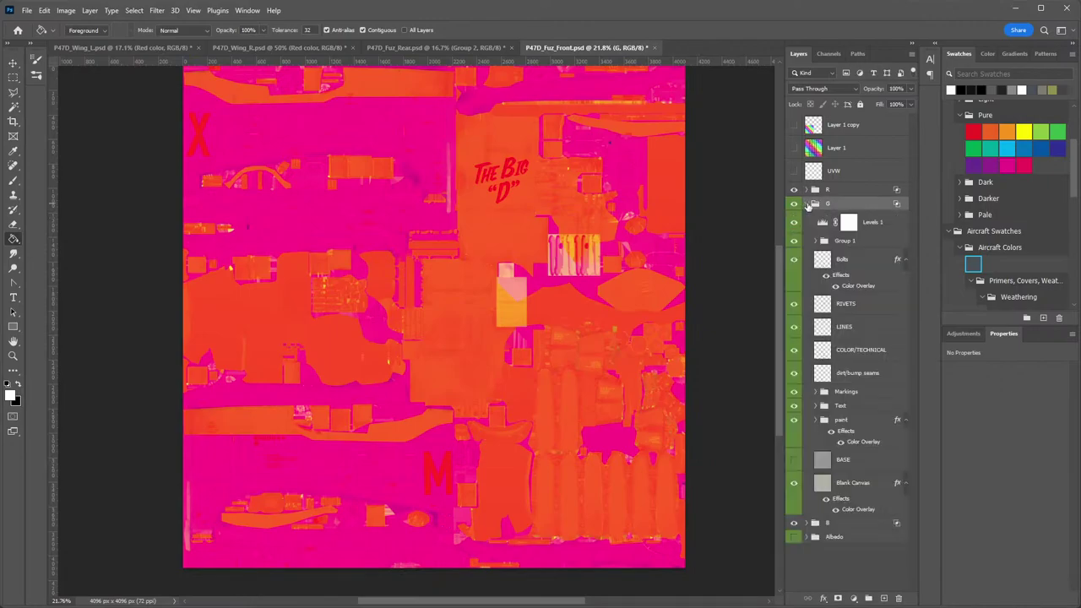
pyautogui.rightClick(888, 228)
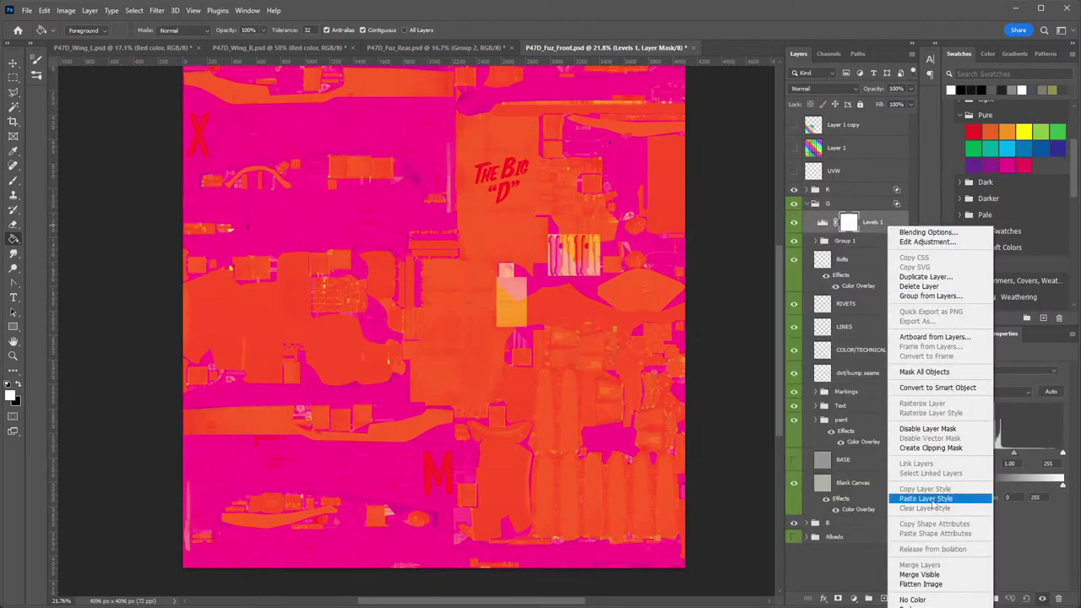
pyautogui.click(866, 201)
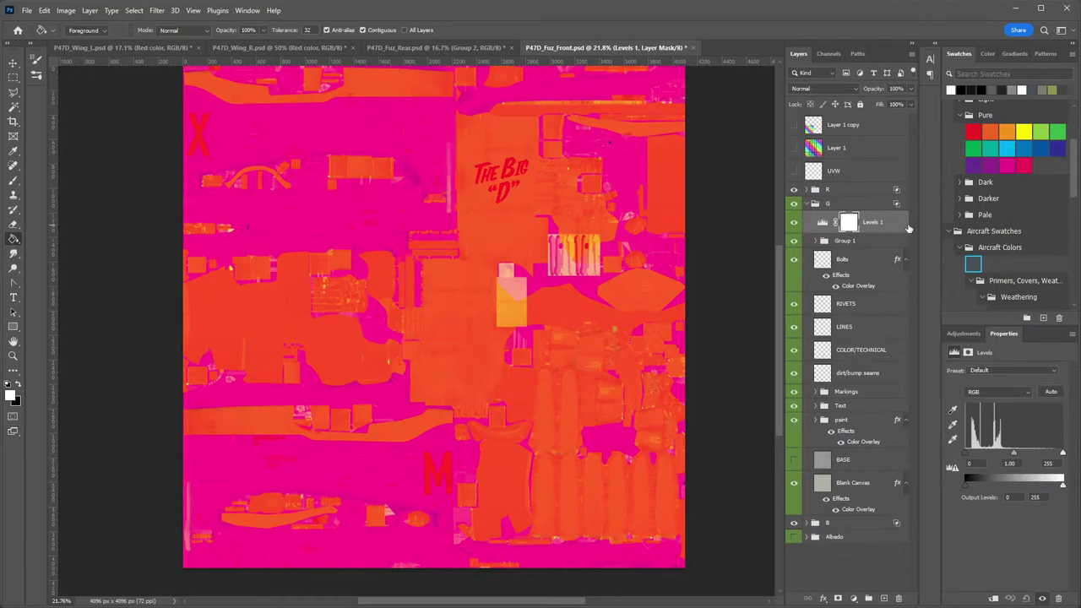
pyautogui.click(435, 48)
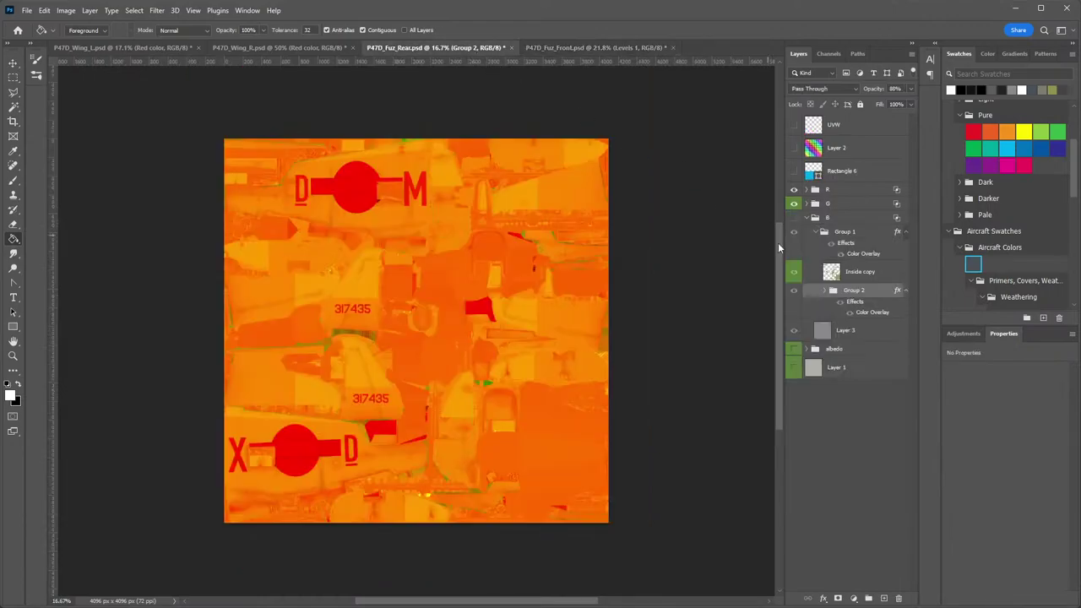
pyautogui.click(807, 204)
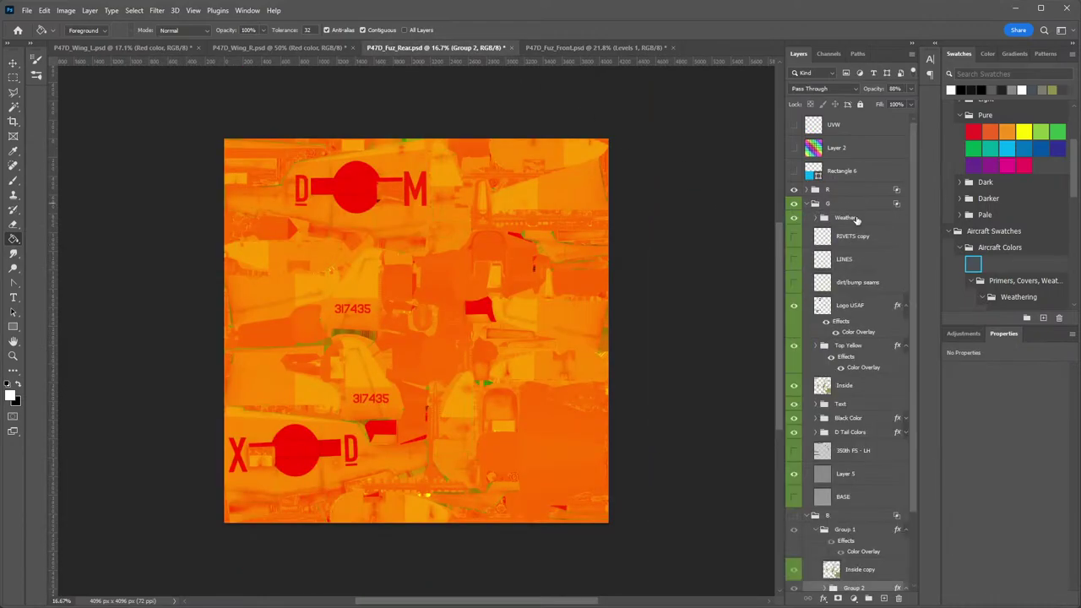
pyautogui.click(879, 227)
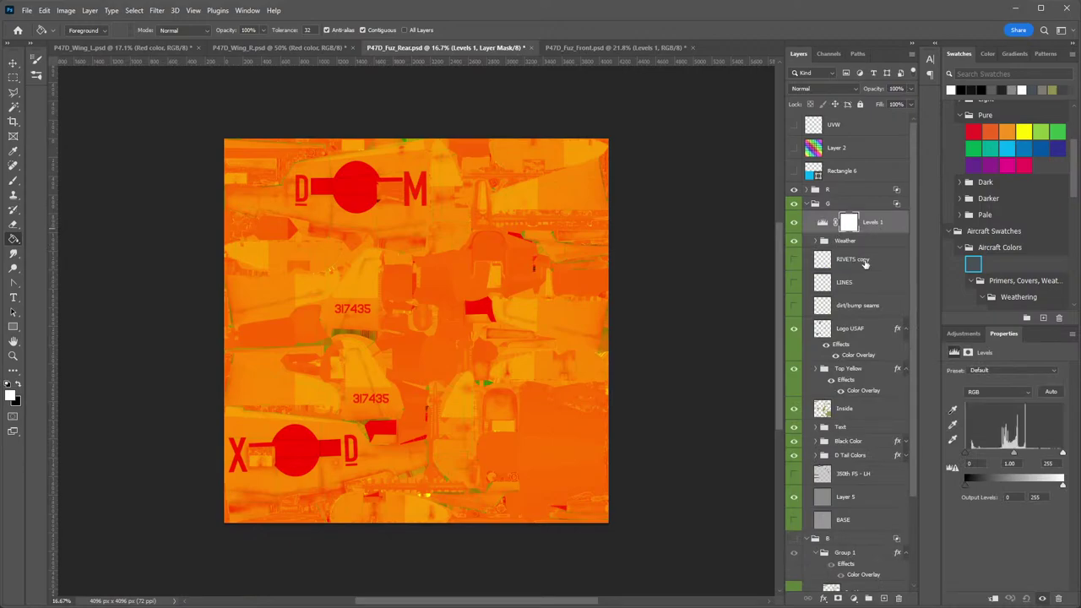
# Examine how the rear file's dirt/bump seams, Top Yellow, Inside, Text, Black Color, D Tail Colors and Layer 5 each affect the G group.
pyautogui.click(793, 306)
pyautogui.click(793, 306)
pyautogui.click(793, 369)
pyautogui.click(795, 409)
pyautogui.click(795, 408)
pyautogui.click(795, 427)
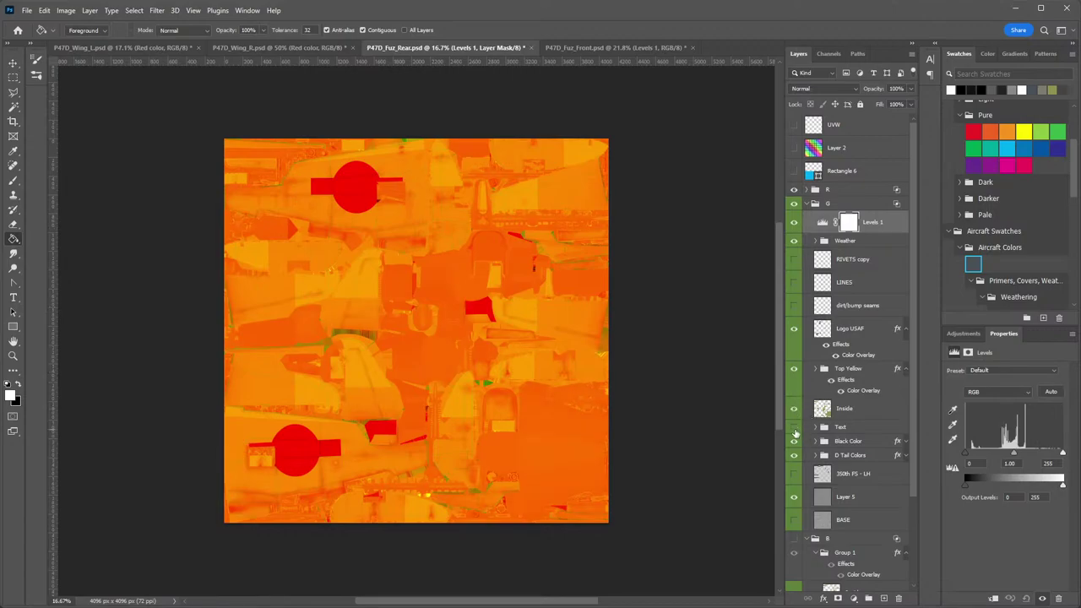
pyautogui.click(794, 428)
pyautogui.click(794, 440)
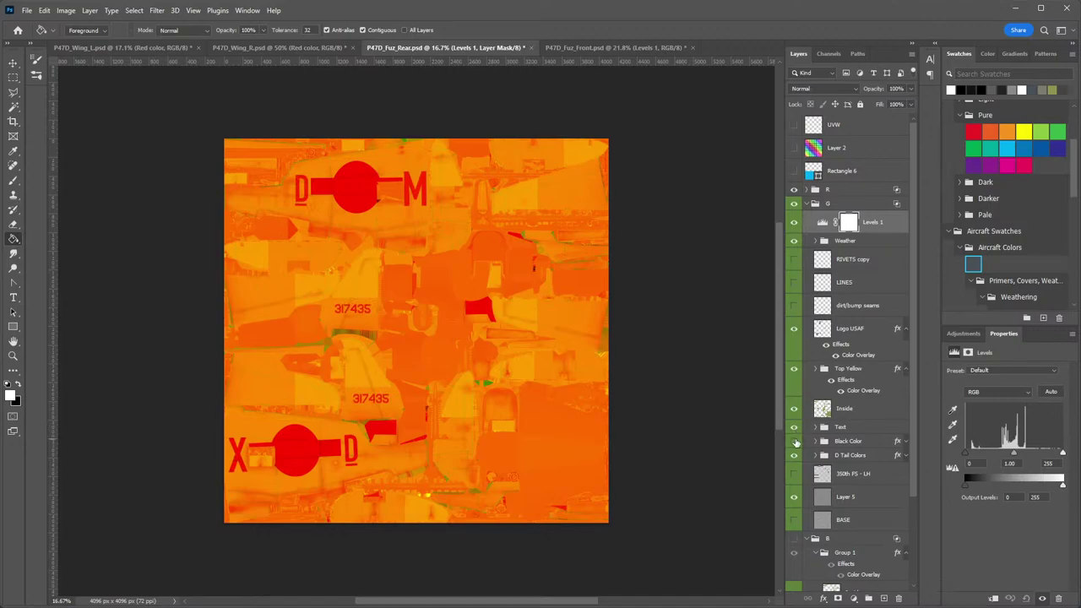
pyautogui.click(794, 440)
pyautogui.click(794, 456)
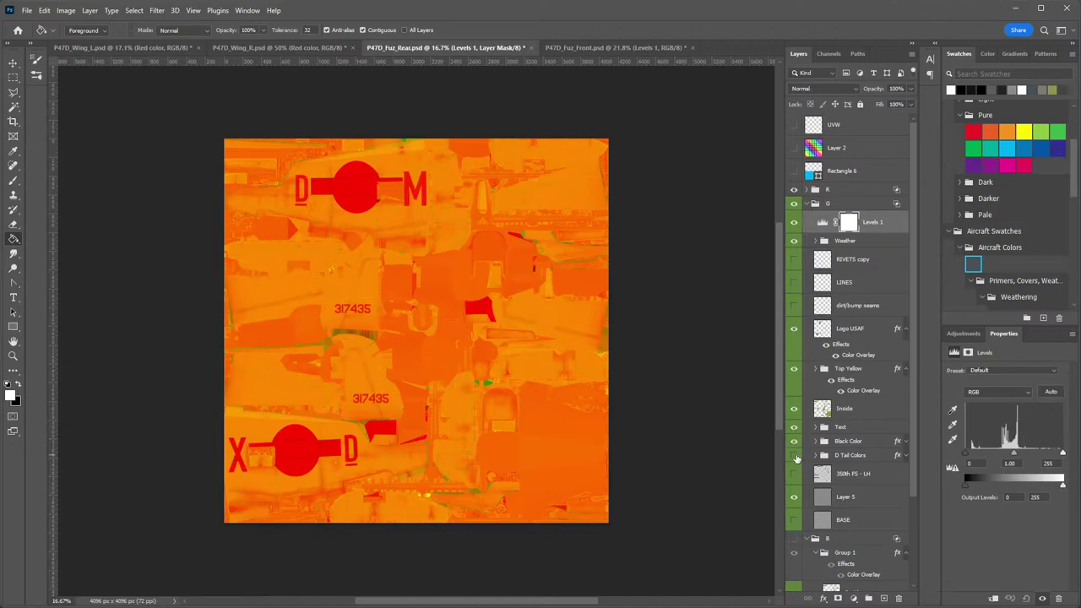
pyautogui.click(794, 456)
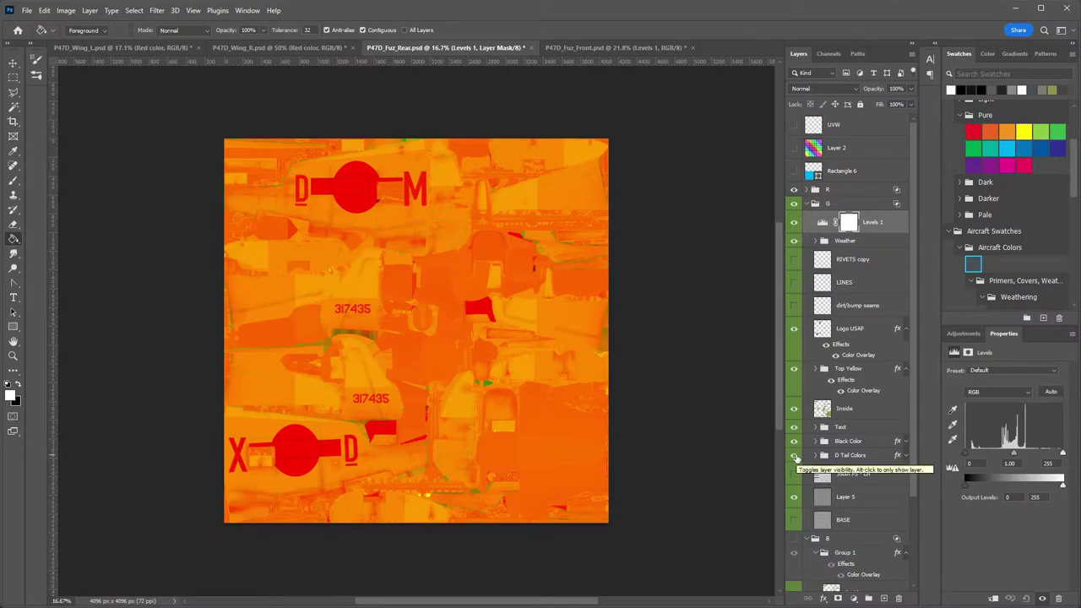
pyautogui.click(797, 499)
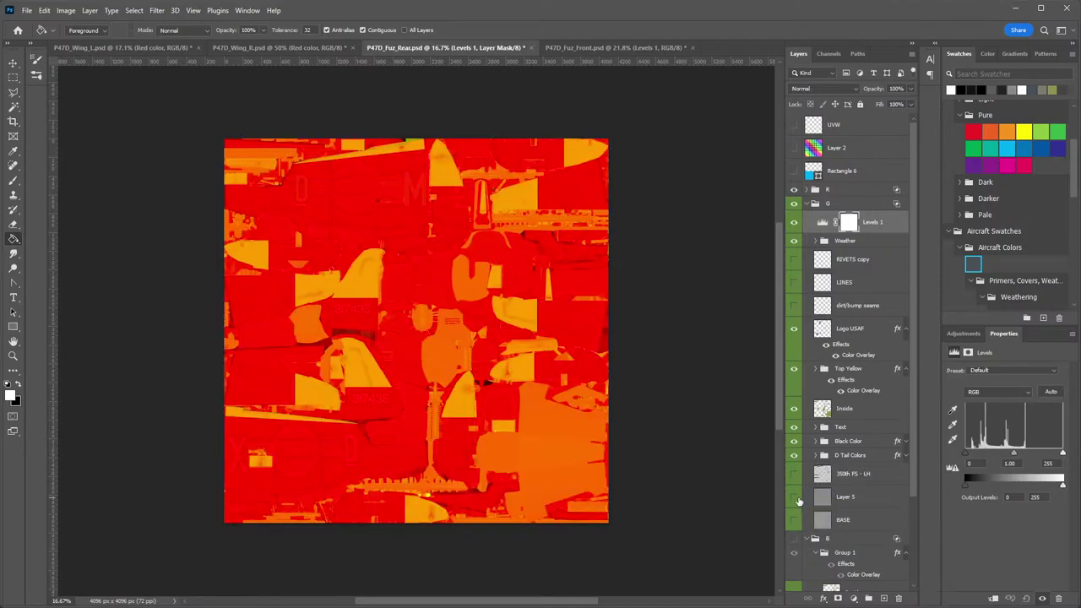
pyautogui.click(795, 498)
# Copy the Blank Canvas layer style from P47D_Fuz_Front.psd onto Layer 5 in the rear file's G group, and return to the front file.
pyautogui.click(872, 502)
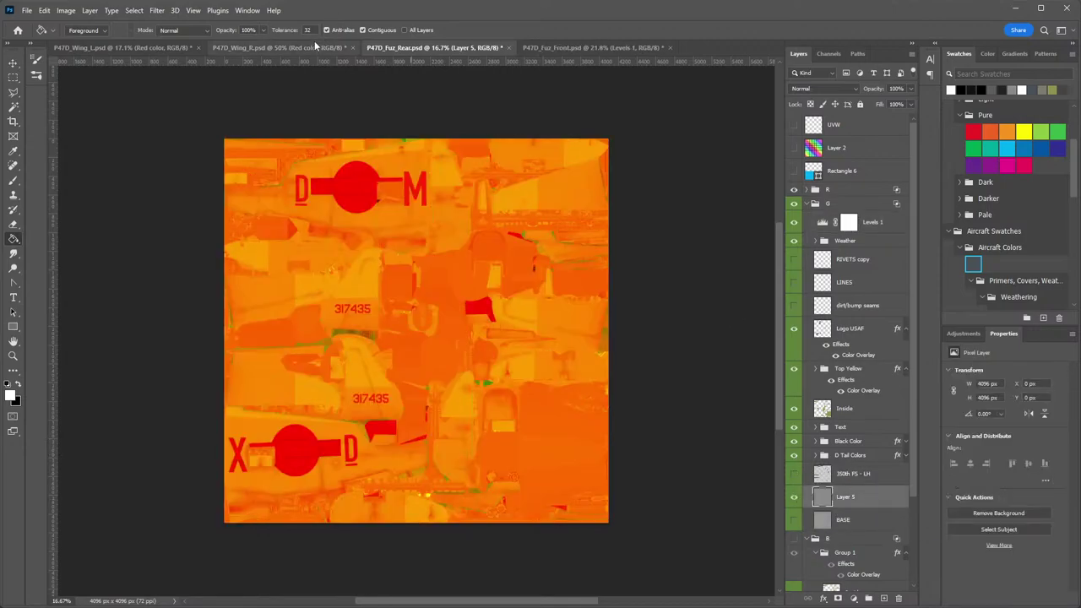
pyautogui.click(591, 47)
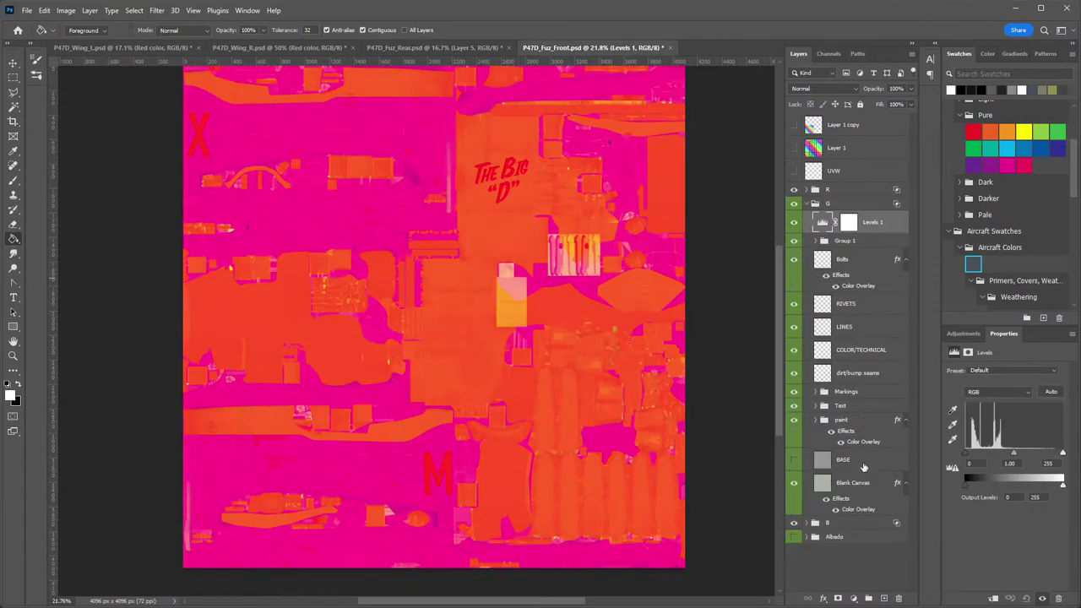
pyautogui.click(870, 487)
pyautogui.rightClick(877, 489)
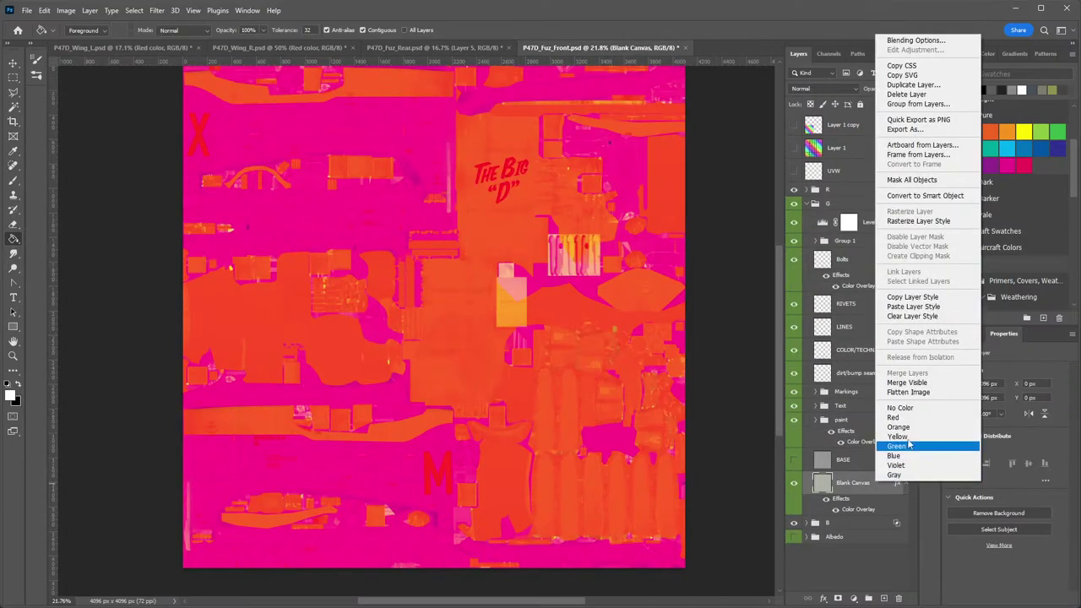
pyautogui.click(912, 296)
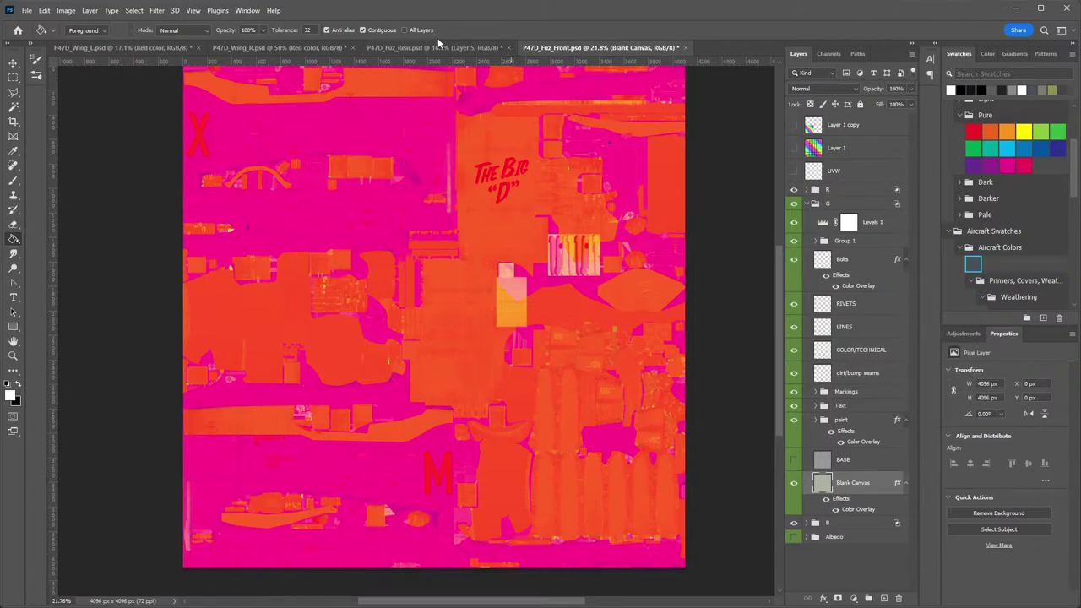
pyautogui.click(438, 47)
pyautogui.rightClick(857, 498)
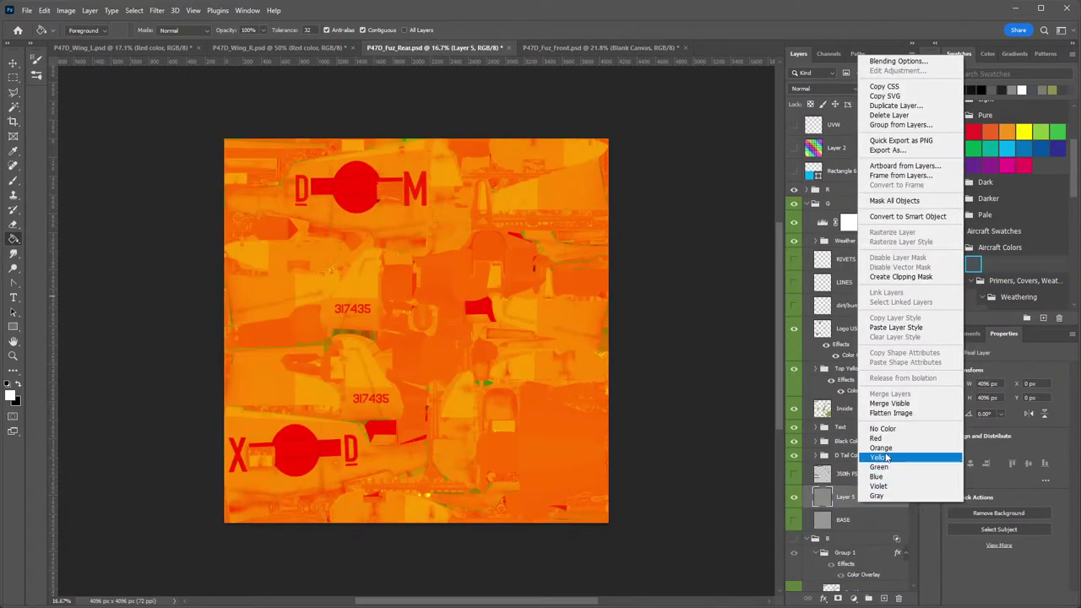
pyautogui.click(896, 327)
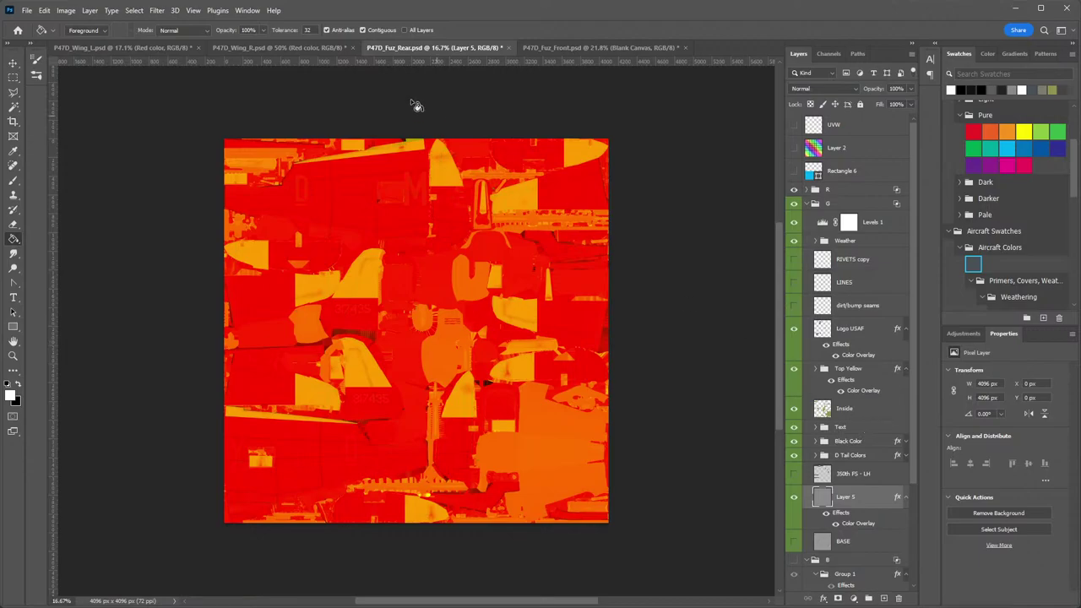
pyautogui.click(596, 49)
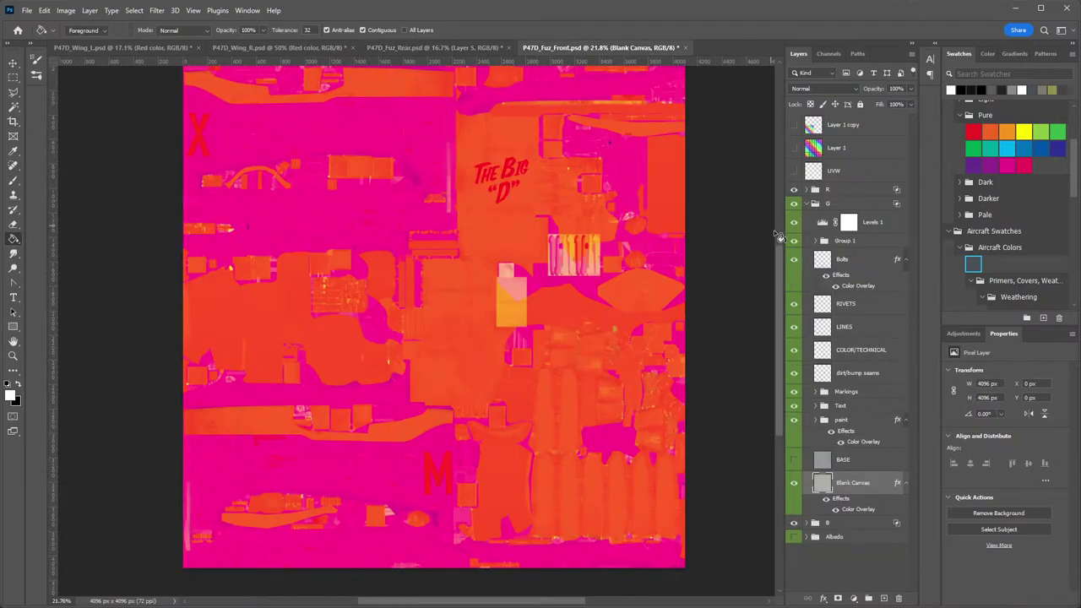
# Examine how the front file's paint and Text groups affect its G group, and inspect the text color of "The Big".
pyautogui.click(858, 408)
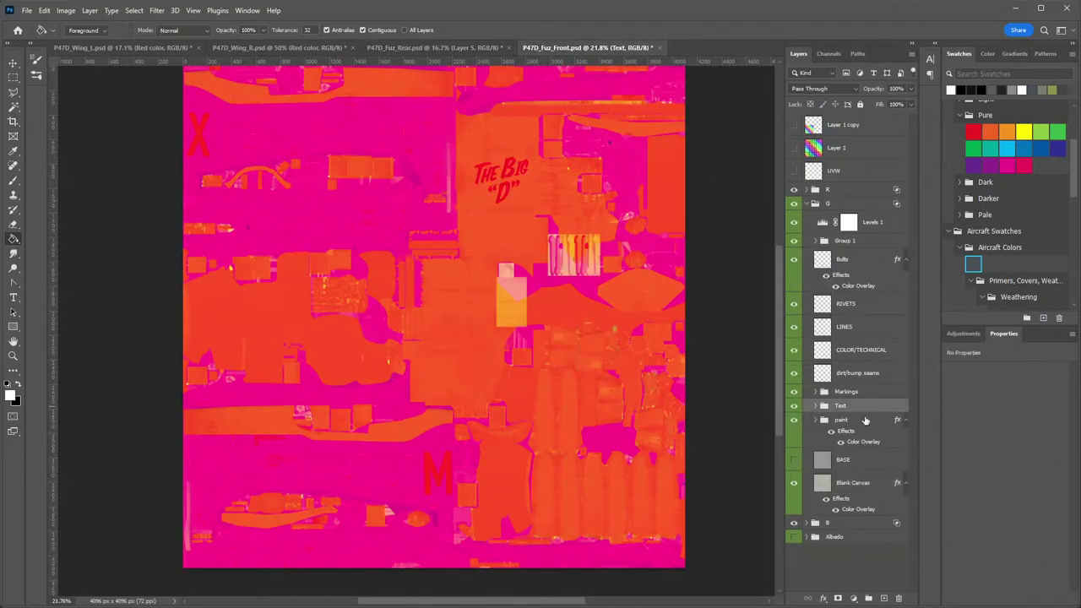
pyautogui.click(794, 420)
pyautogui.click(794, 420)
pyautogui.click(794, 406)
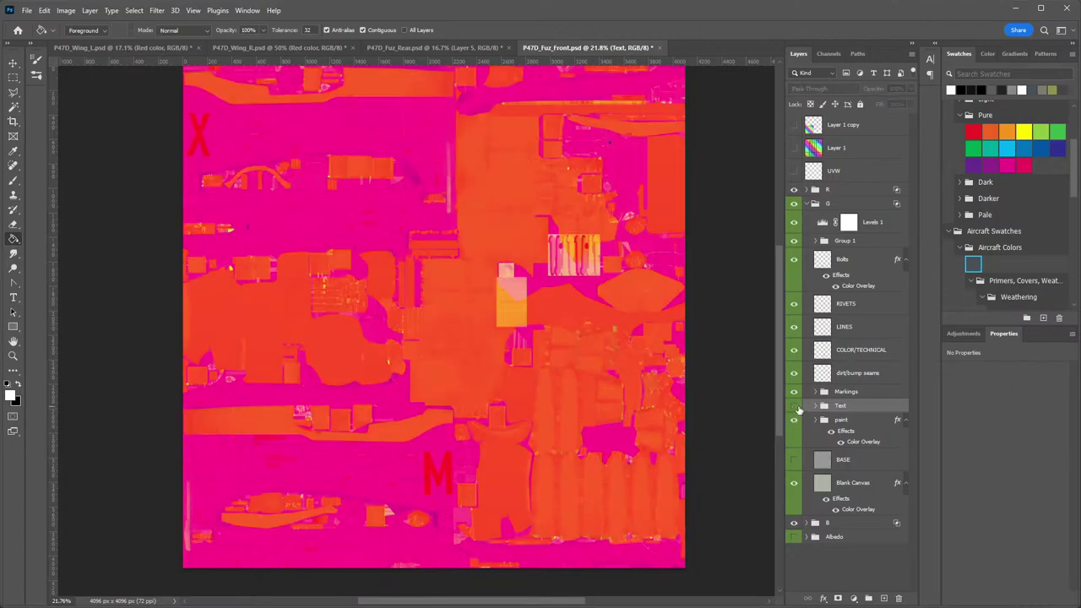
pyautogui.click(795, 405)
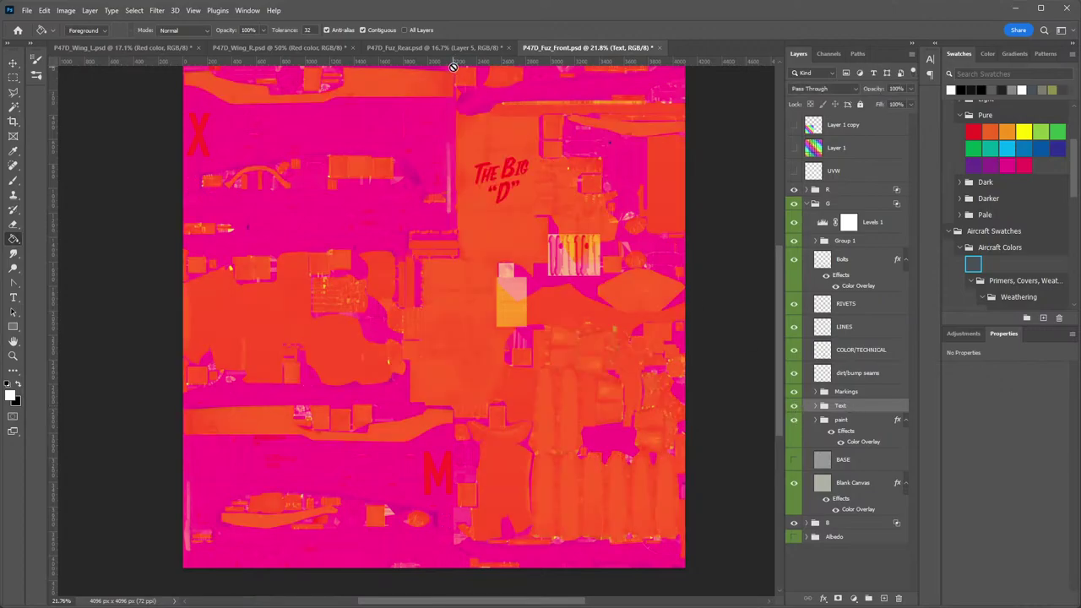
pyautogui.click(816, 407)
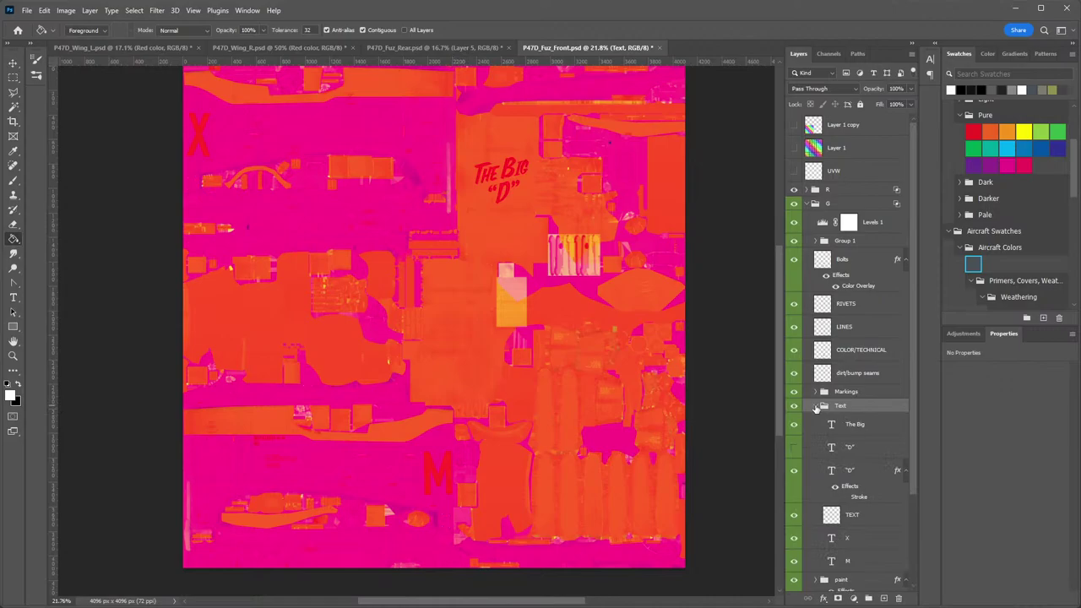
pyautogui.click(873, 427)
pyautogui.click(1038, 457)
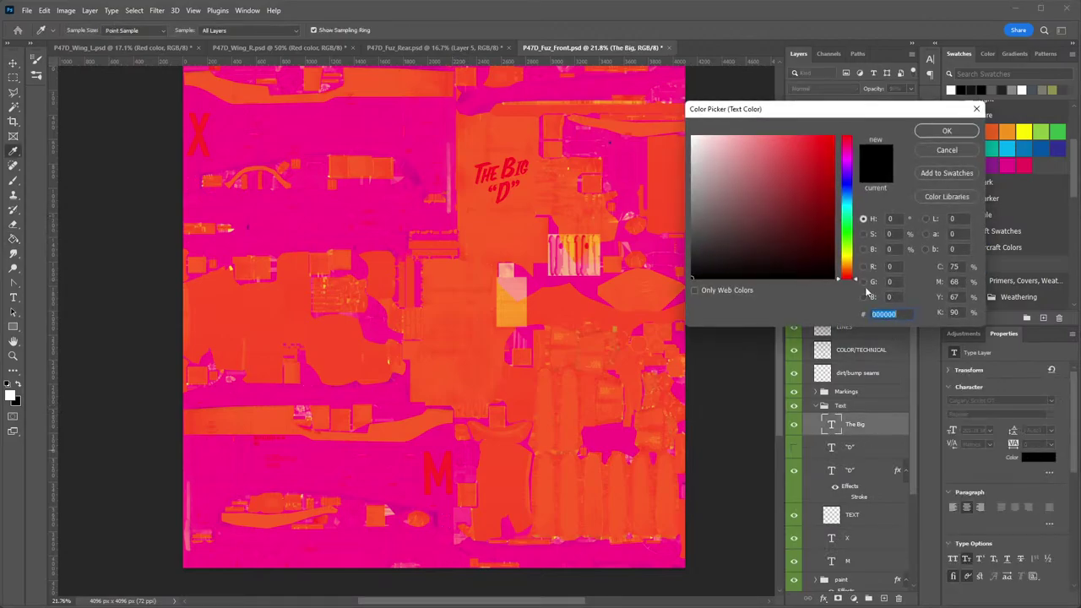
pyautogui.click(947, 150)
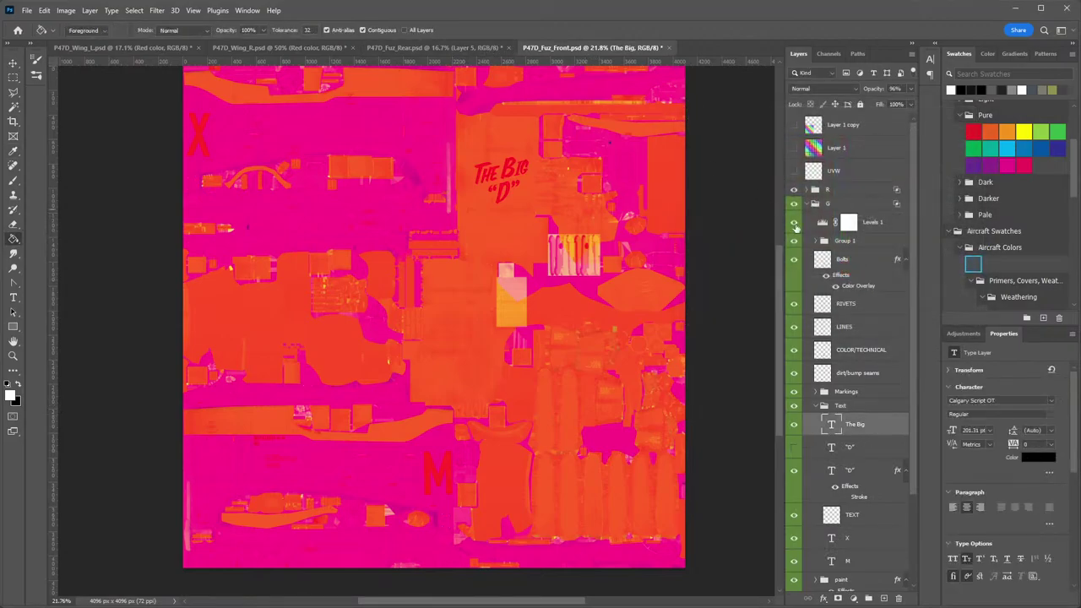
# In P47D_Fuz_Rear.psd, paste the copied layer style onto the G group's Text, Black Color and Logo USAF.
pyautogui.click(435, 48)
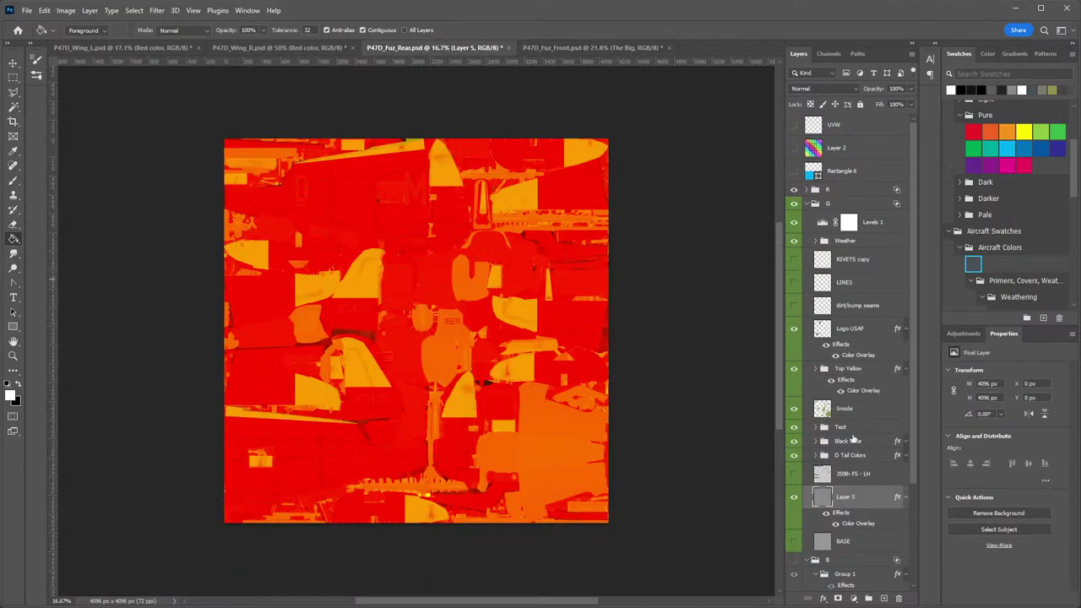
pyautogui.click(853, 428)
pyautogui.rightClick(853, 428)
pyautogui.click(901, 596)
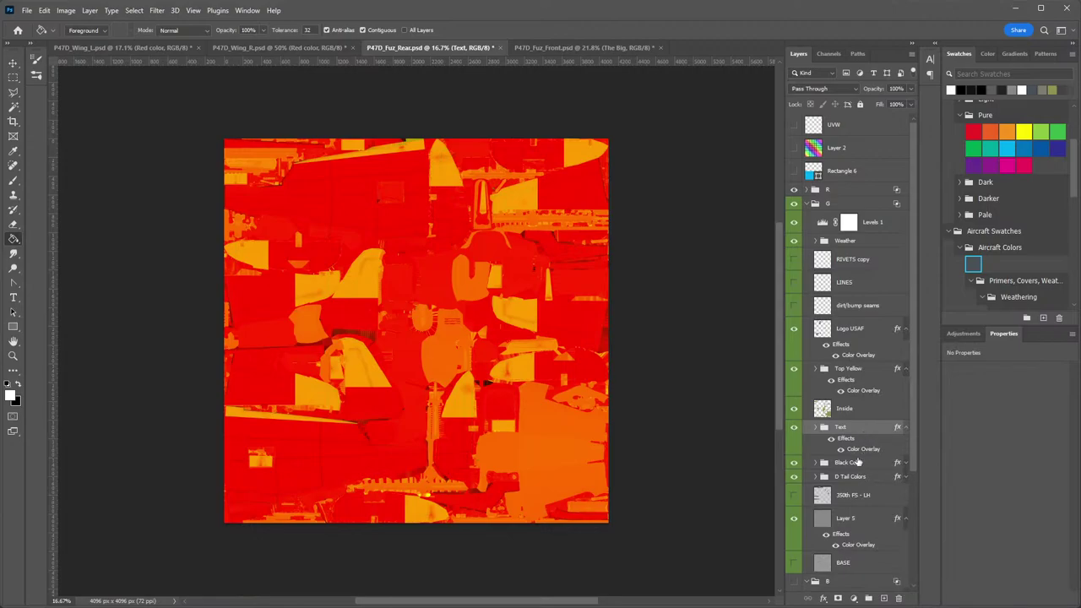
pyautogui.rightClick(855, 463)
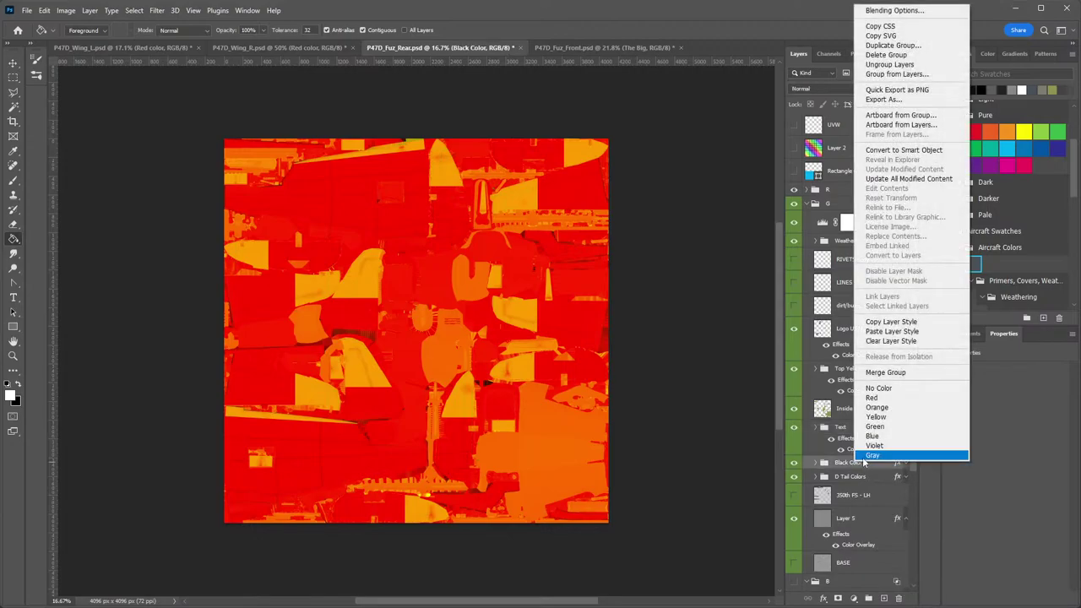
pyautogui.click(892, 333)
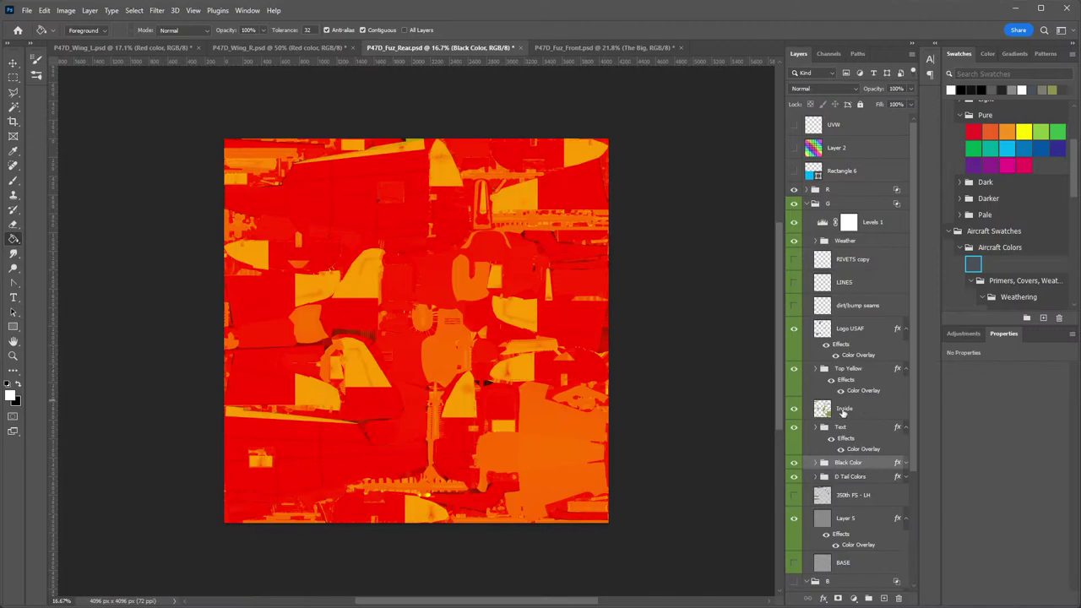
pyautogui.click(798, 370)
pyautogui.rightClick(865, 331)
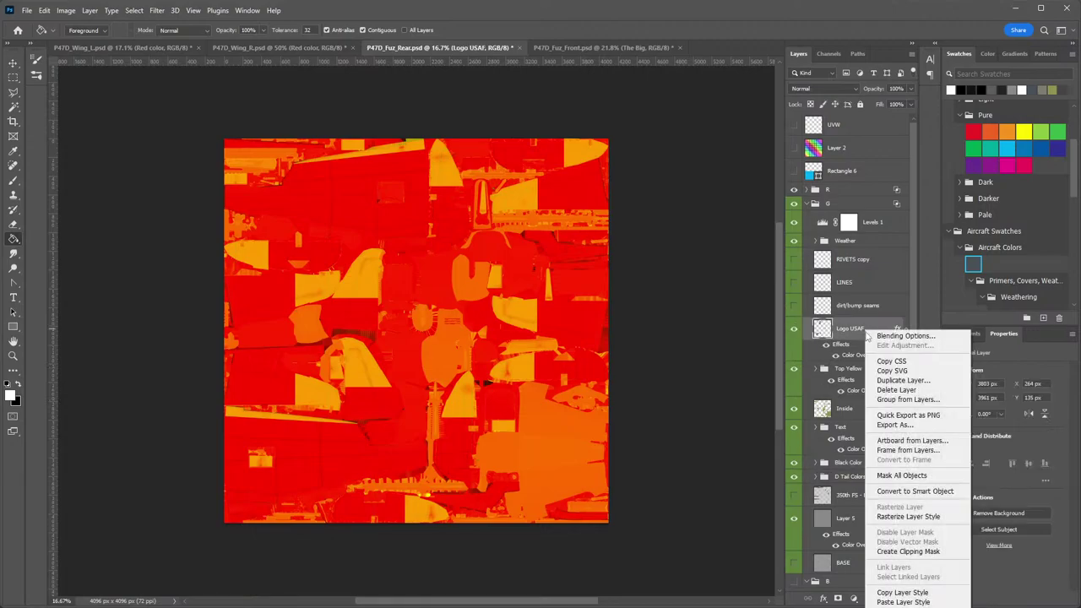
pyautogui.click(900, 599)
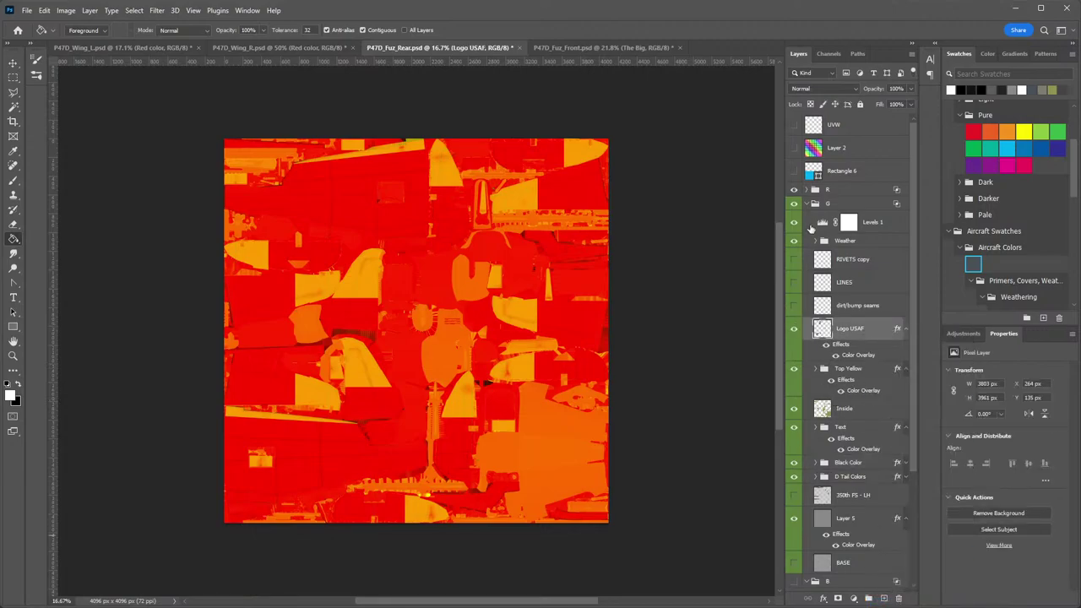
# Collapse the rear file's G group, show its B group, and compare the combined colors with P47D_Fuz_Front.psd.
pyautogui.click(809, 206)
pyautogui.click(794, 218)
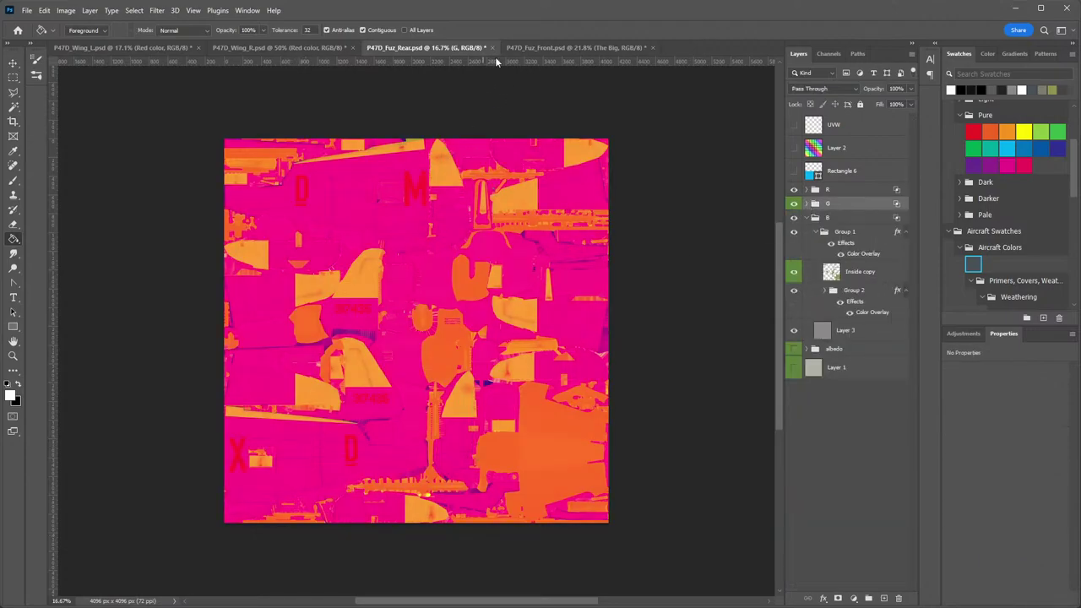
pyautogui.click(521, 48)
pyautogui.click(460, 48)
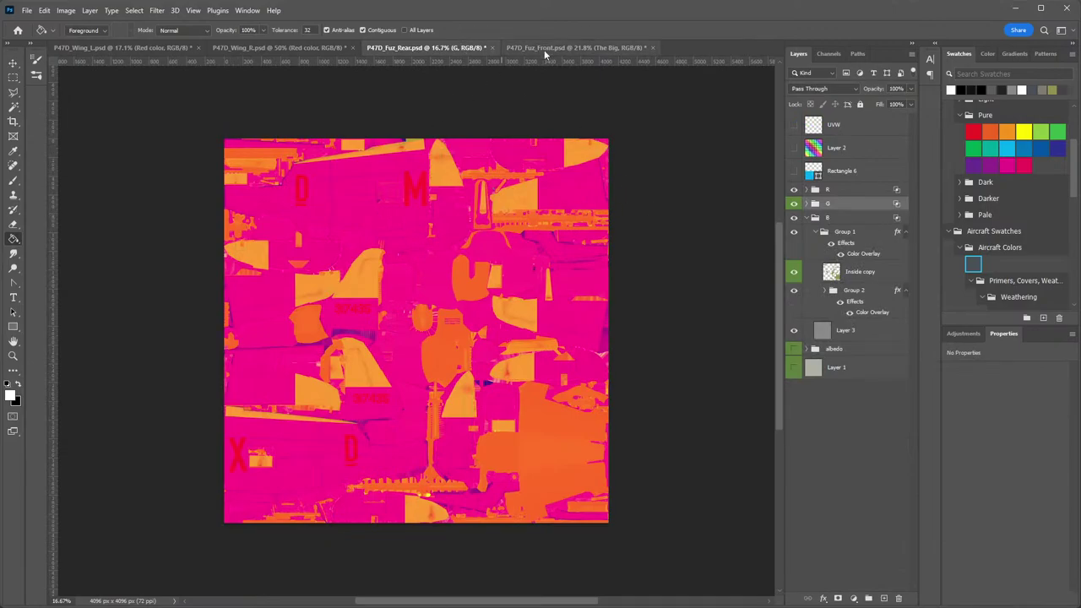
pyautogui.click(546, 49)
pyautogui.click(450, 47)
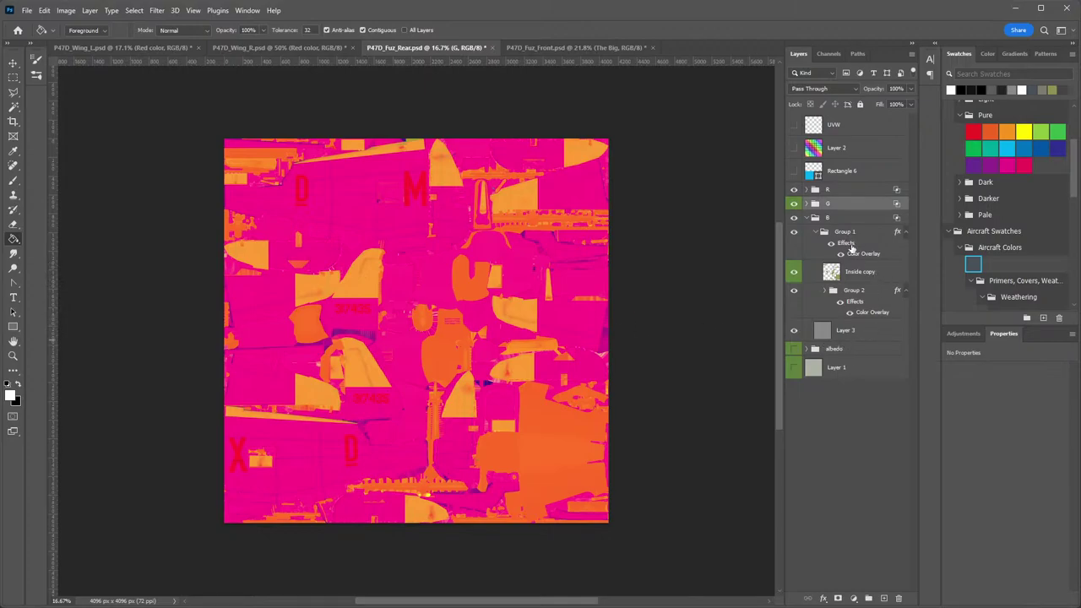
# Check which areas the rear file's D Tail Colors group affects, and paste the layer style of the front file's paint group onto it.
pyautogui.click(806, 205)
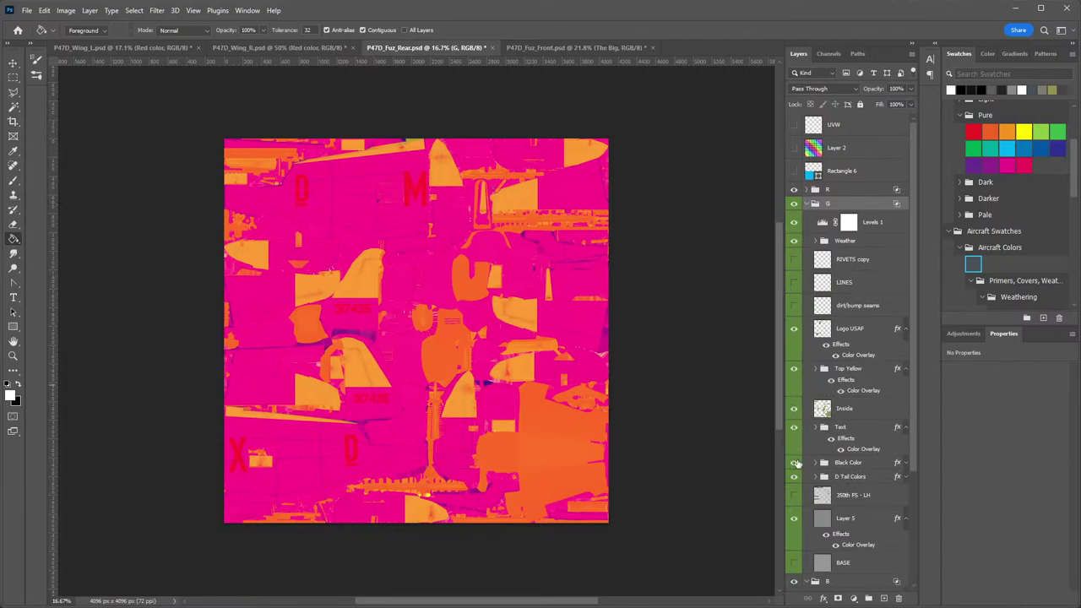
pyautogui.click(794, 478)
pyautogui.click(794, 478)
pyautogui.click(853, 478)
pyautogui.click(596, 47)
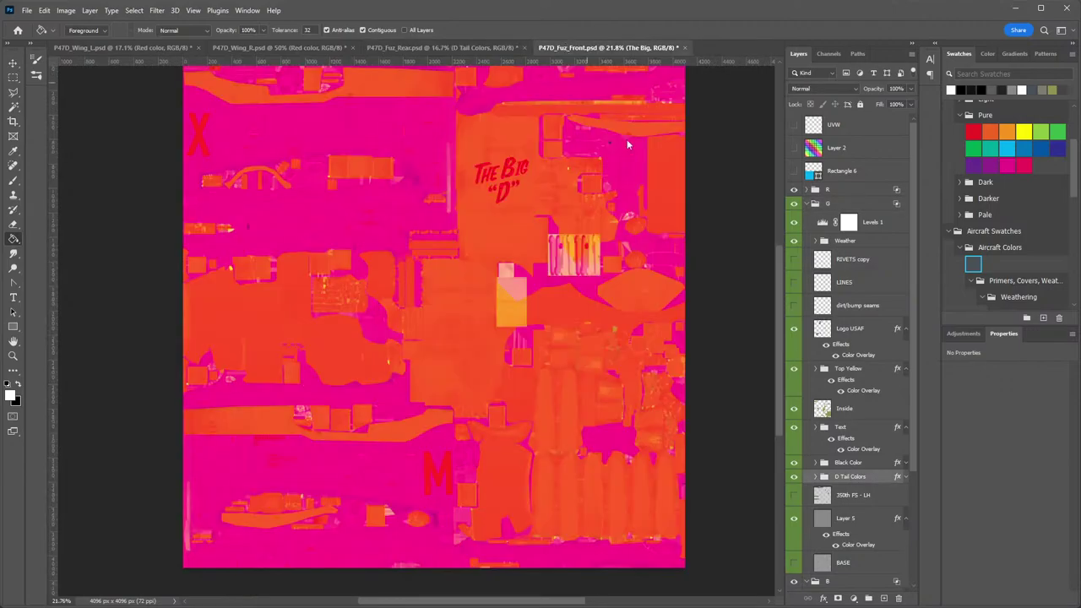
pyautogui.click(816, 406)
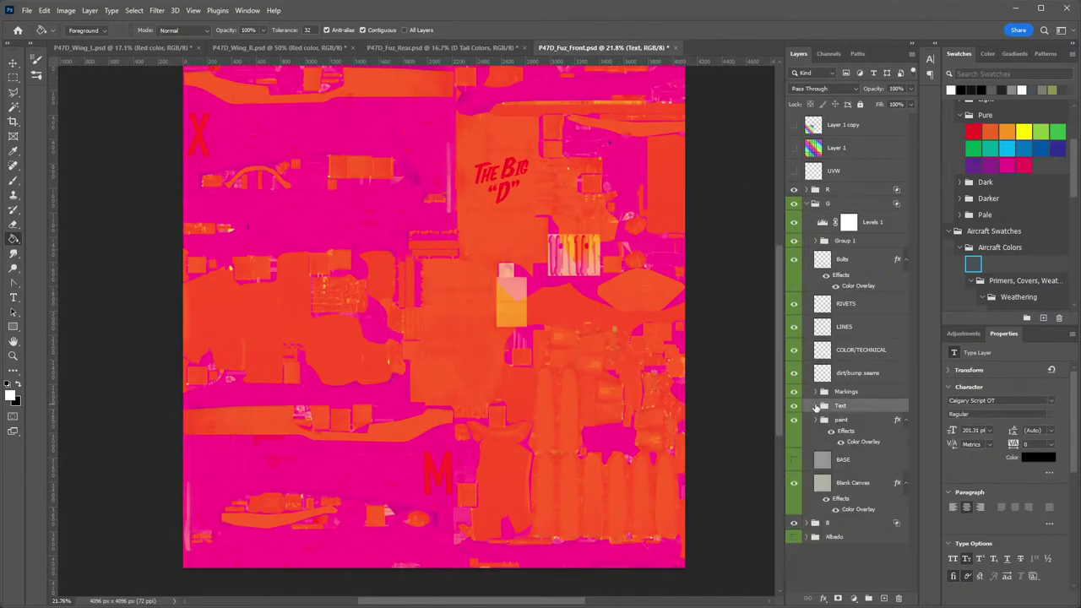
pyautogui.rightClick(854, 420)
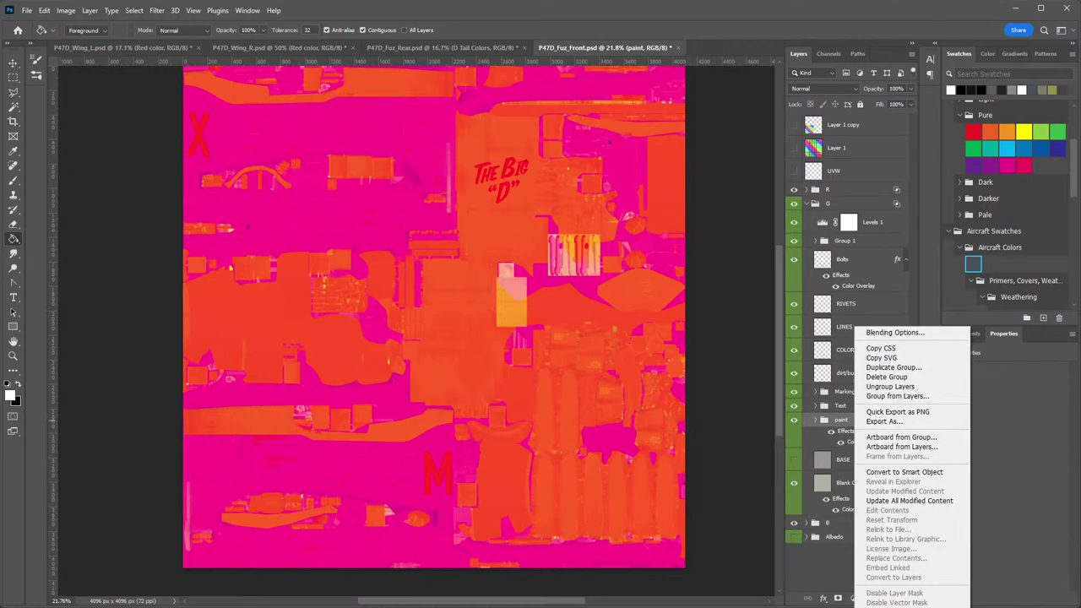
pyautogui.press('Escape')
pyautogui.click(499, 48)
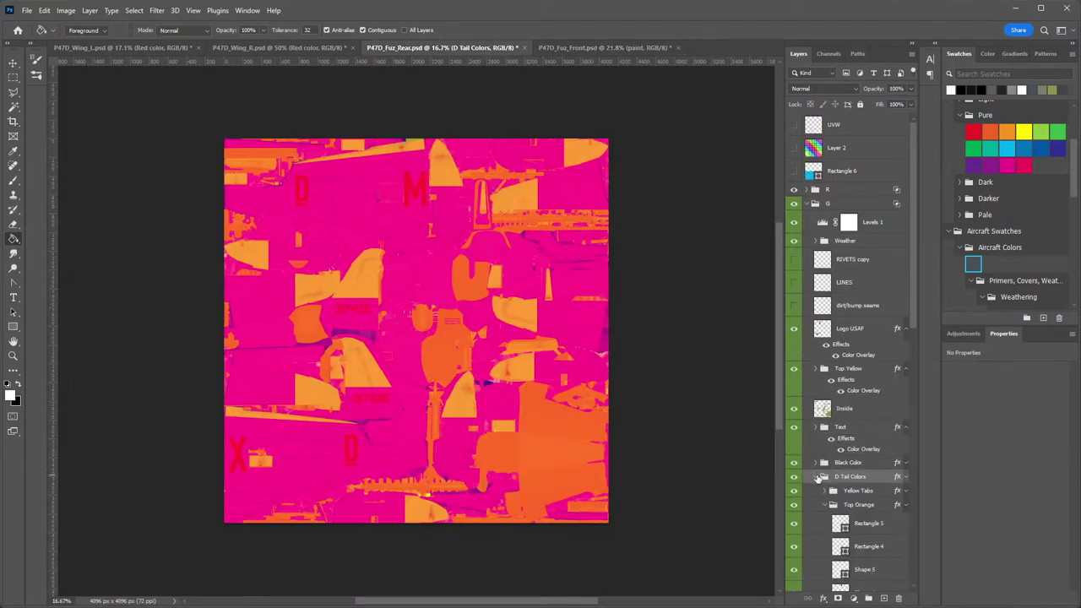
pyautogui.rightClick(855, 478)
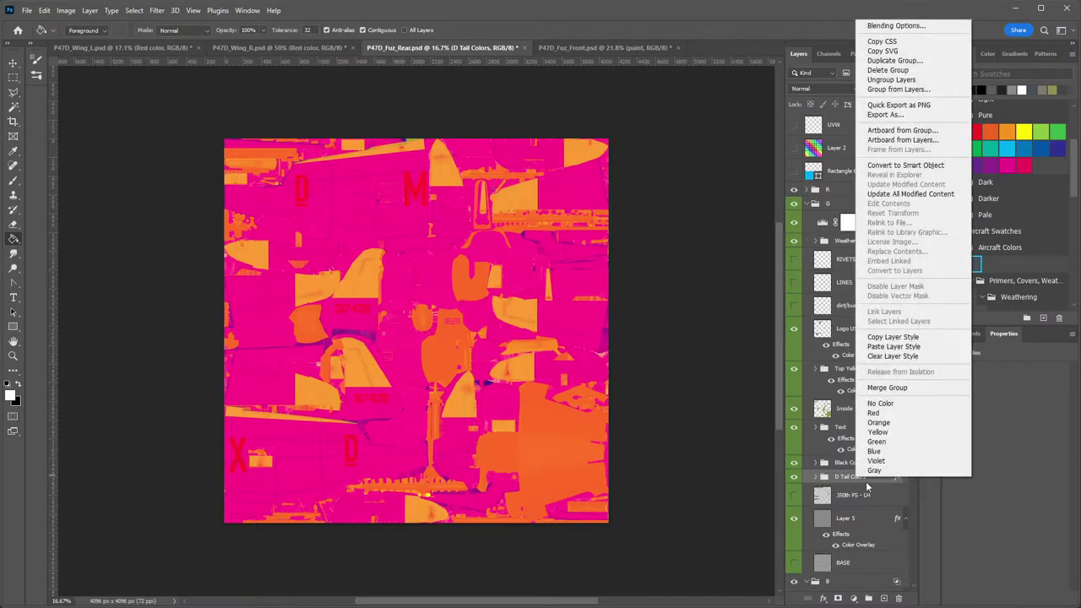
pyautogui.click(893, 346)
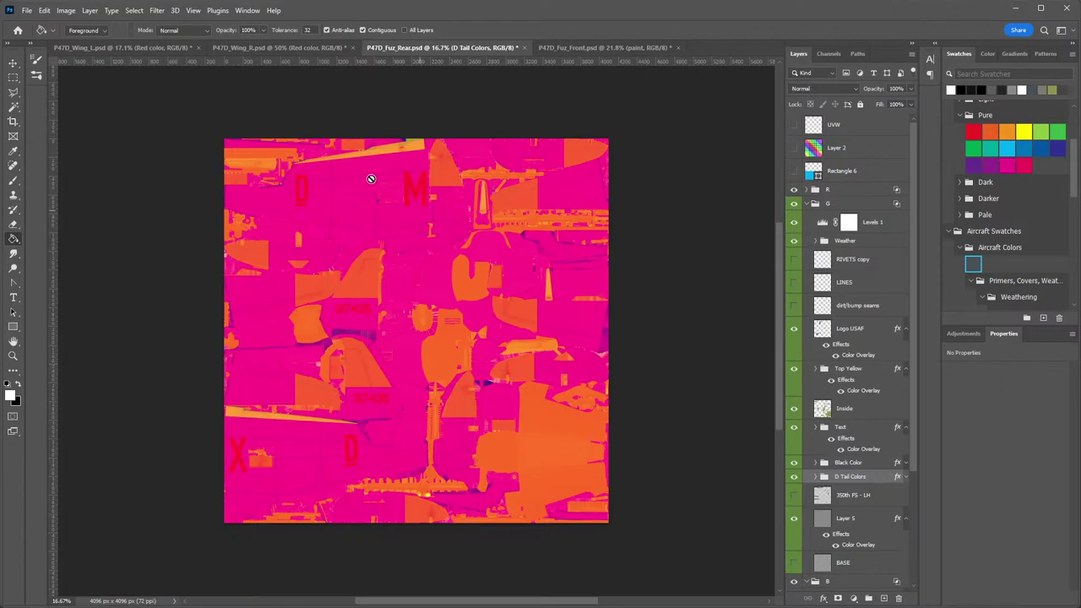
# Save a DDS copy of the rear texture in The Big D livery folder, replacing P47D_Fuz_Rear_RoughMet.
pyautogui.click(27, 10)
pyautogui.click(65, 158)
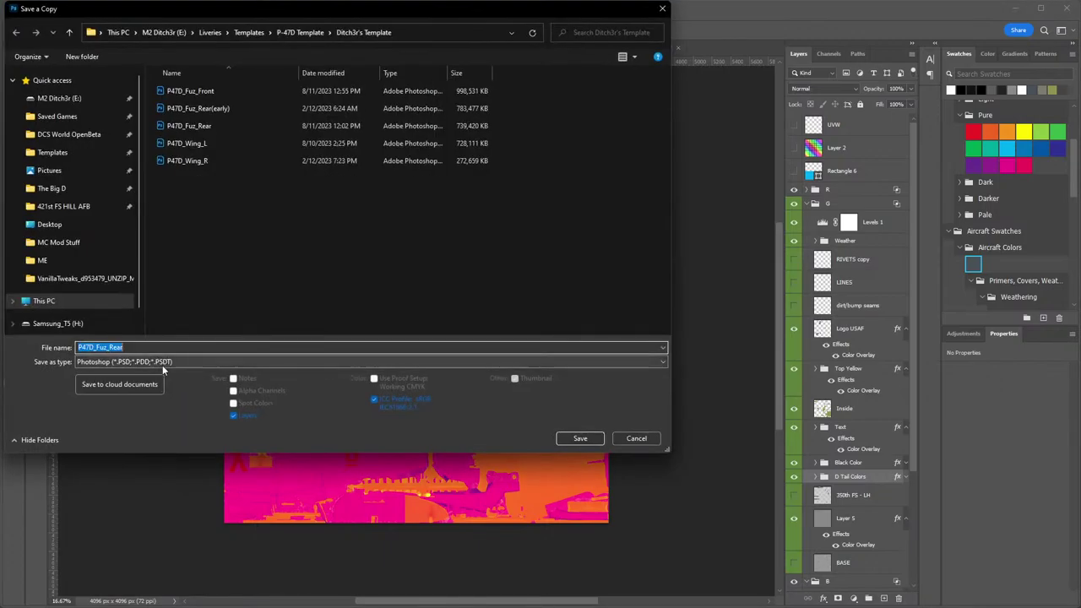
pyautogui.click(123, 362)
pyautogui.click(124, 399)
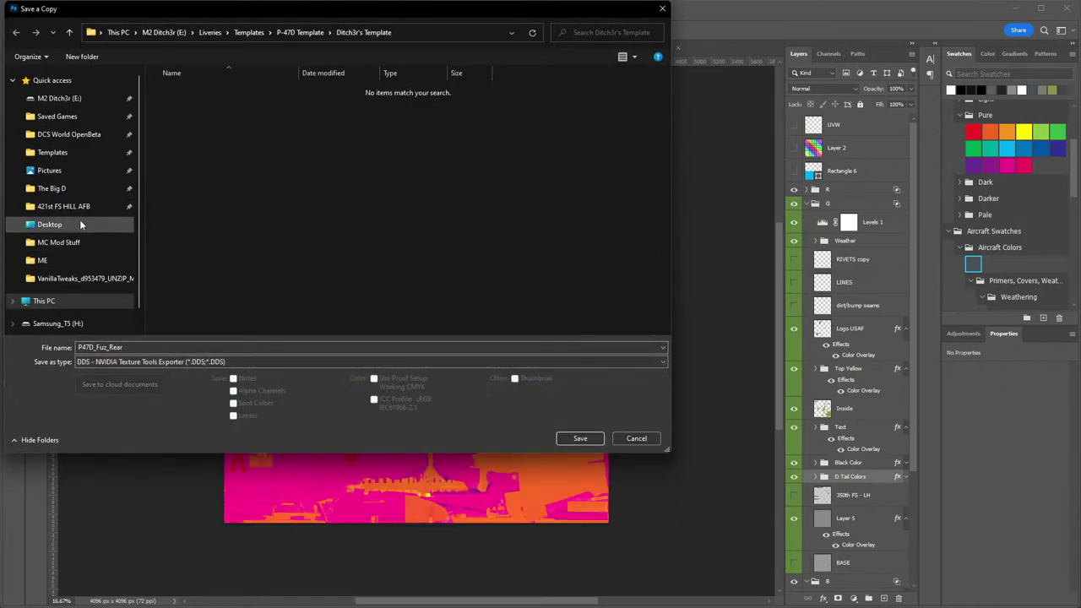
pyautogui.click(68, 190)
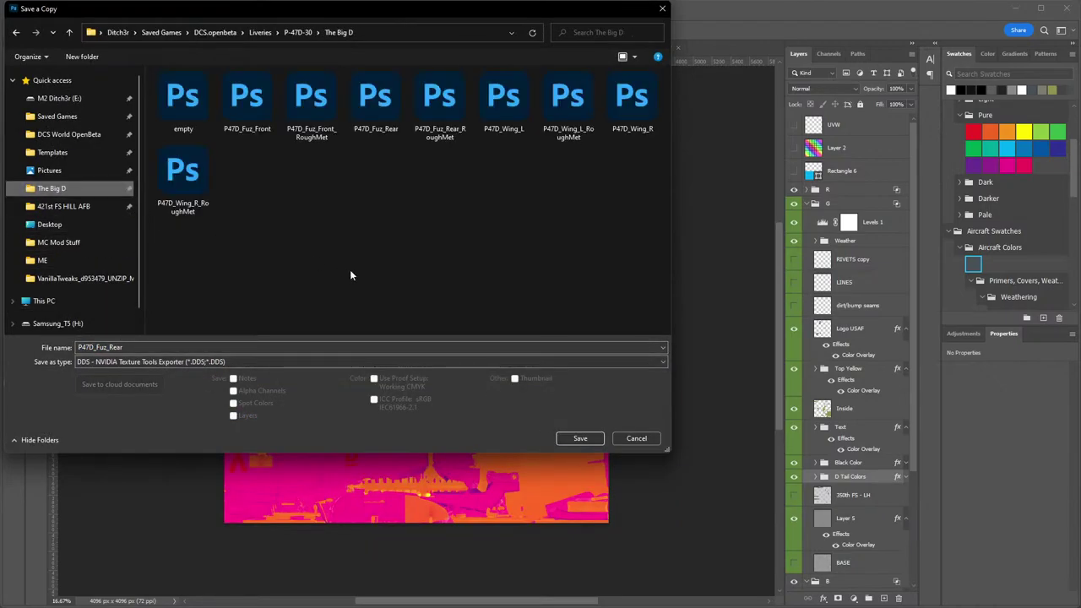
pyautogui.doubleClick(439, 102)
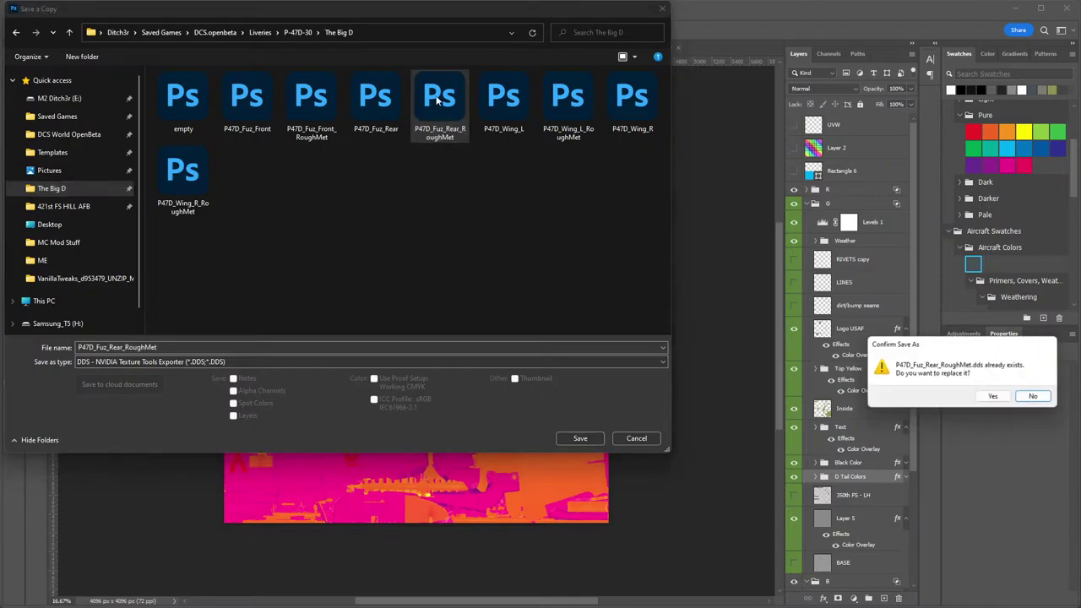
pyautogui.click(994, 397)
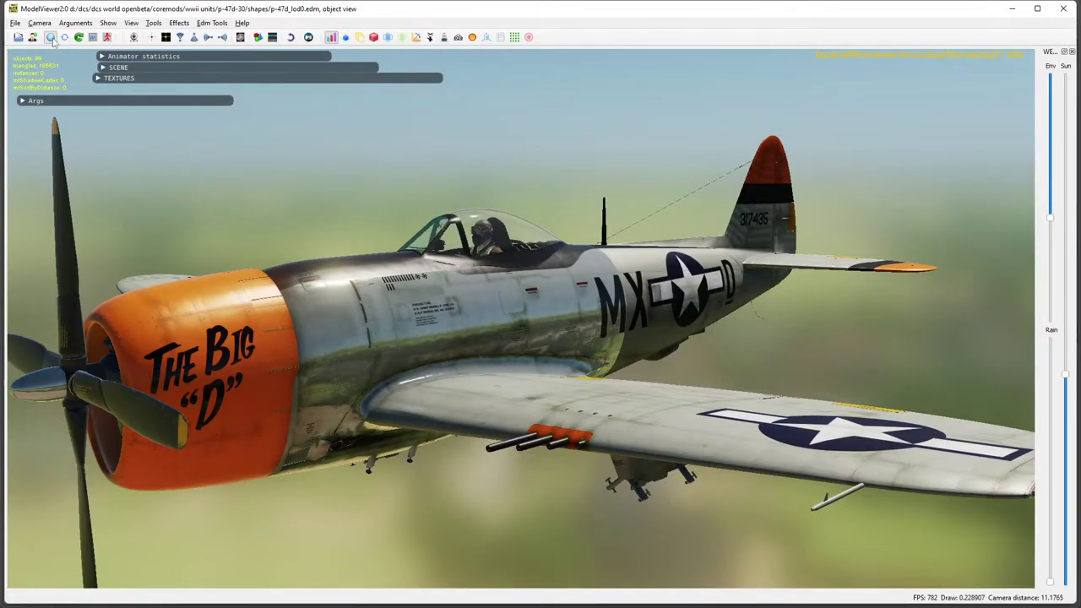
# Switch to ModelViewer2.0, reload the P-47D's textures, and examine the rear fuselage and tail.
pyautogui.click(51, 37)
pyautogui.moveTo(764, 327); pyautogui.dragTo(533, 314)
pyautogui.moveTo(691, 308); pyautogui.dragTo(574, 350)
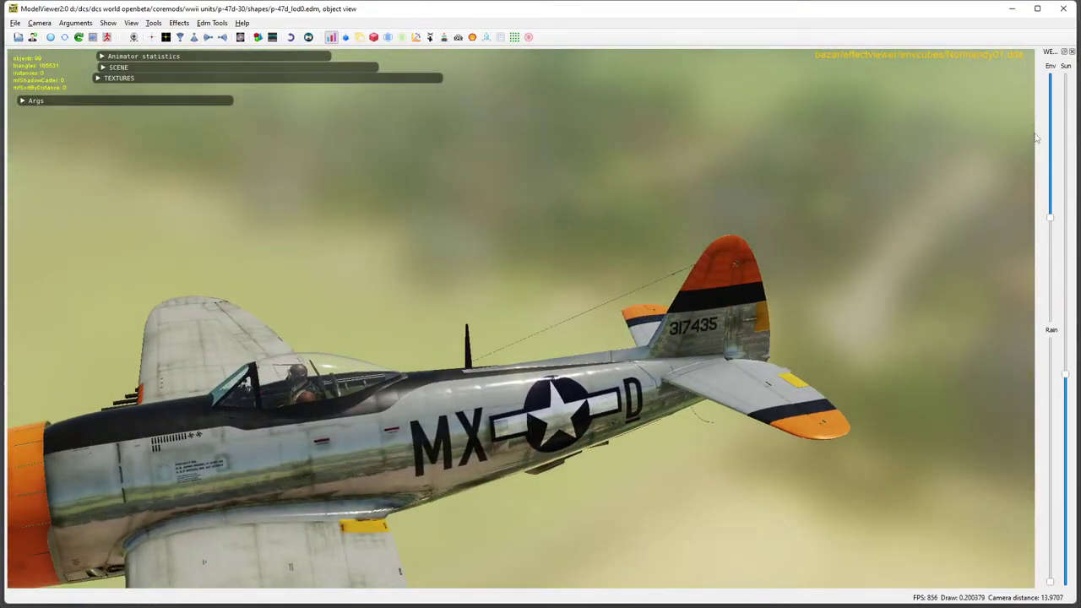
# Examine the reflections on both sides of the rear fuselage and tail under different environment maps.
pyautogui.moveTo(1052, 219); pyautogui.dragTo(1050, 75)
pyautogui.moveTo(752, 300); pyautogui.dragTo(477, 331)
pyautogui.moveTo(747, 223); pyautogui.dragTo(1004, 137)
pyautogui.scroll(-3, 598, 438)
pyautogui.moveTo(1052, 80); pyautogui.dragTo(1051, 178)
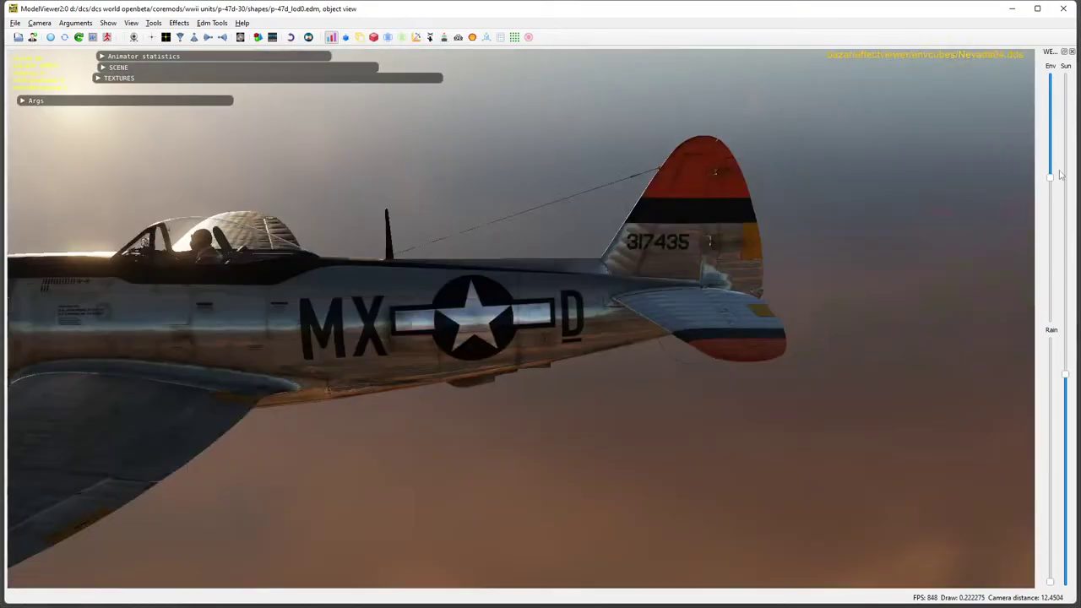
pyautogui.moveTo(843, 229); pyautogui.dragTo(545, 274)
pyautogui.scroll(4, 545, 275)
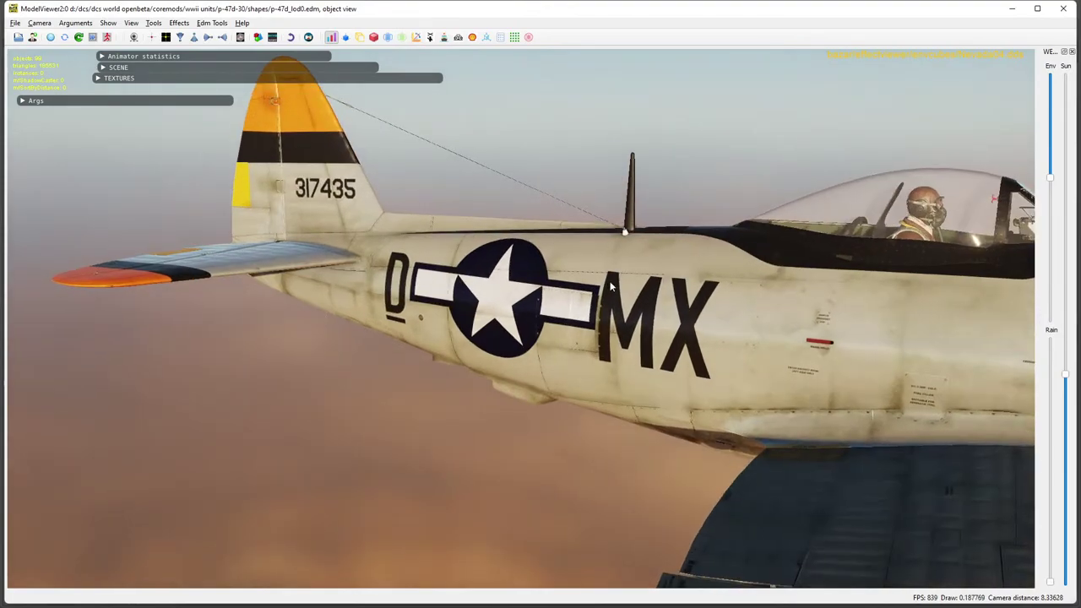
# Set the environment back to Normandy01.dds and inspect the tail surfaces and upper rear fuselage from above.
pyautogui.moveTo(1054, 181); pyautogui.dragTo(1052, 217)
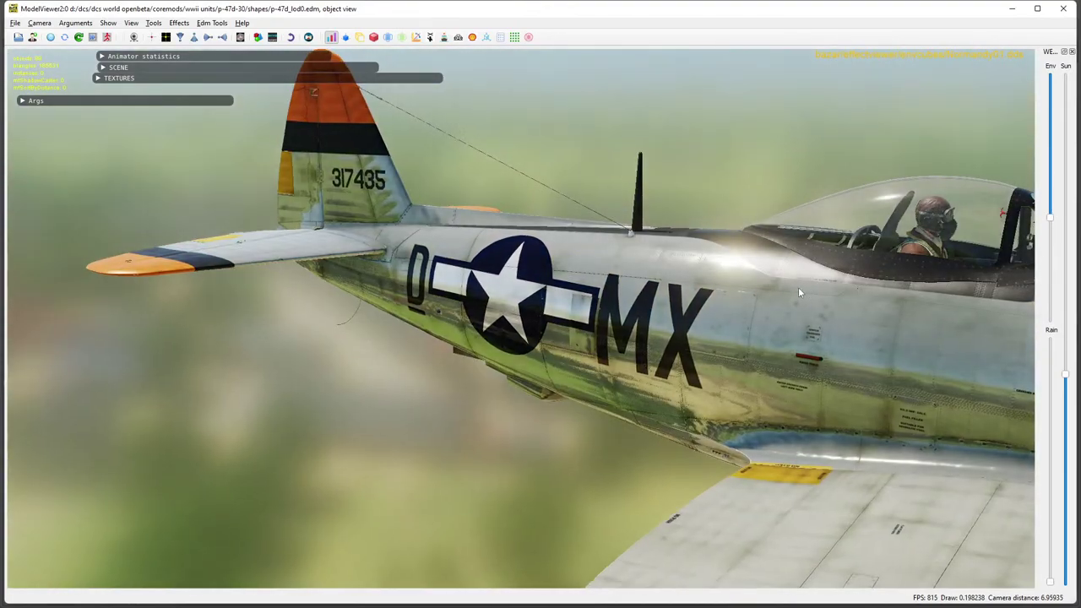
pyautogui.moveTo(798, 287); pyautogui.dragTo(733, 332)
pyautogui.scroll(-3, 756, 291)
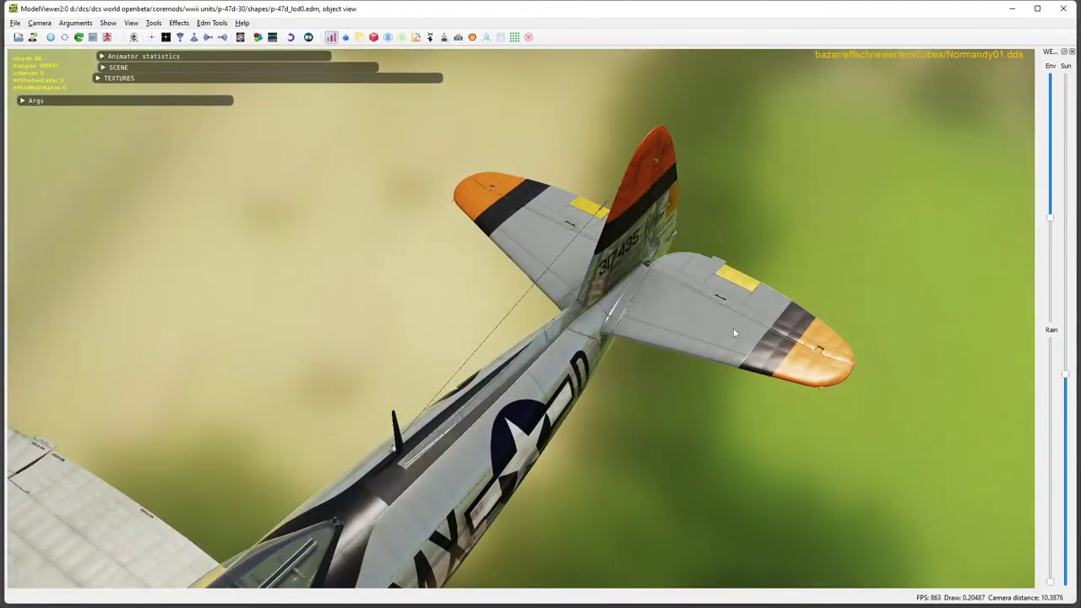
pyautogui.moveTo(660, 295); pyautogui.dragTo(621, 338)
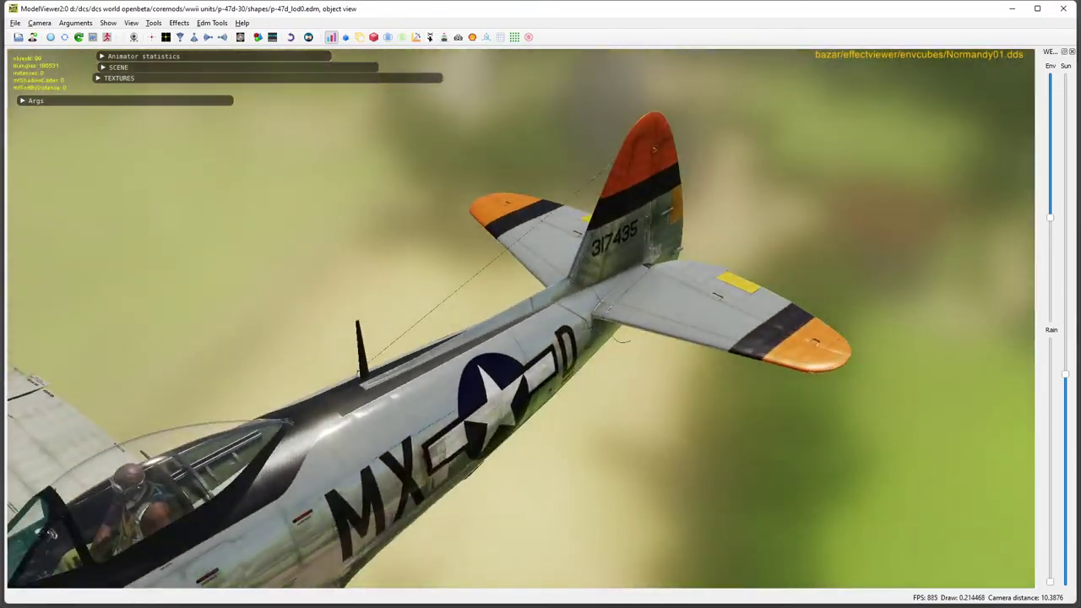
# Return to P47D_Fuz_Rear.psd in Photoshop and check the texture against the UVW layer's wireframe.
pyautogui.hotkey('alt', 'Tab')
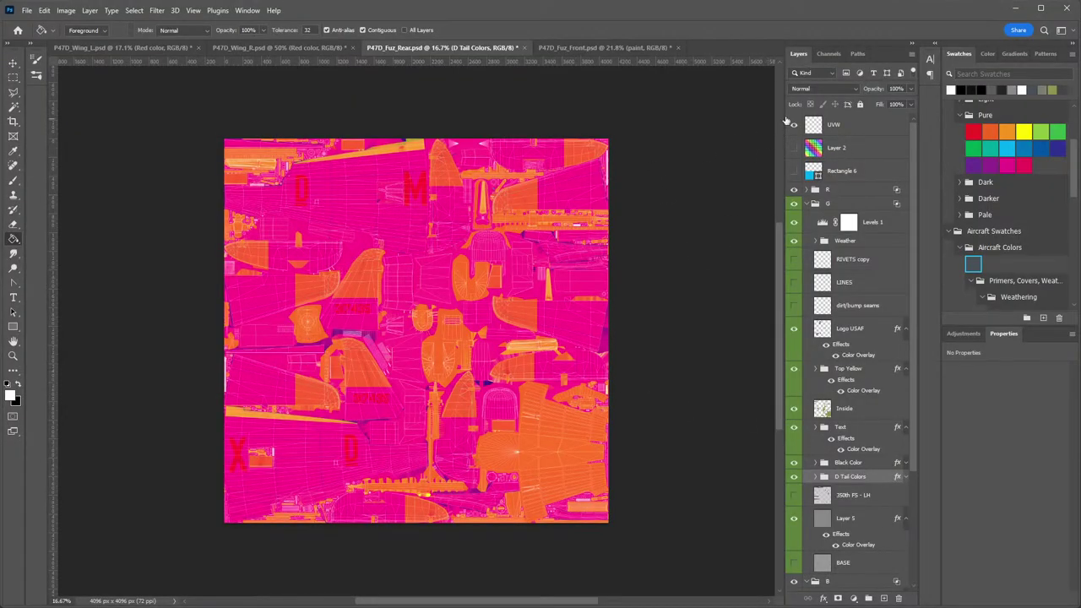
pyautogui.click(796, 125)
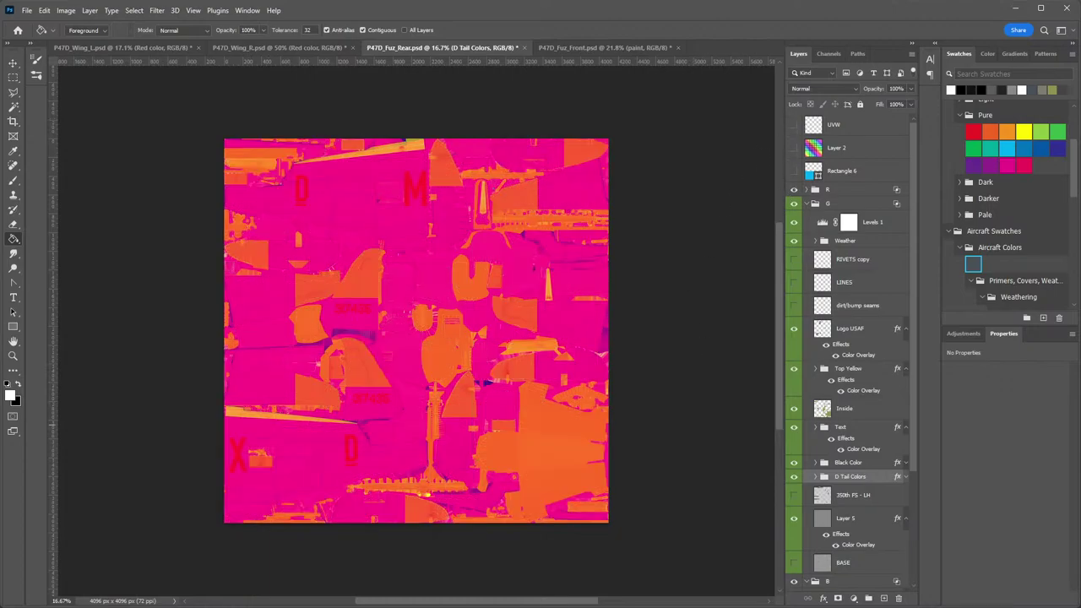
# Switch to ModelViewer2.0, reduce the environment setting to its minimum, and examine the rear fuselage and tail under different sun positions.
pyautogui.hotkey('alt', 'Tab')
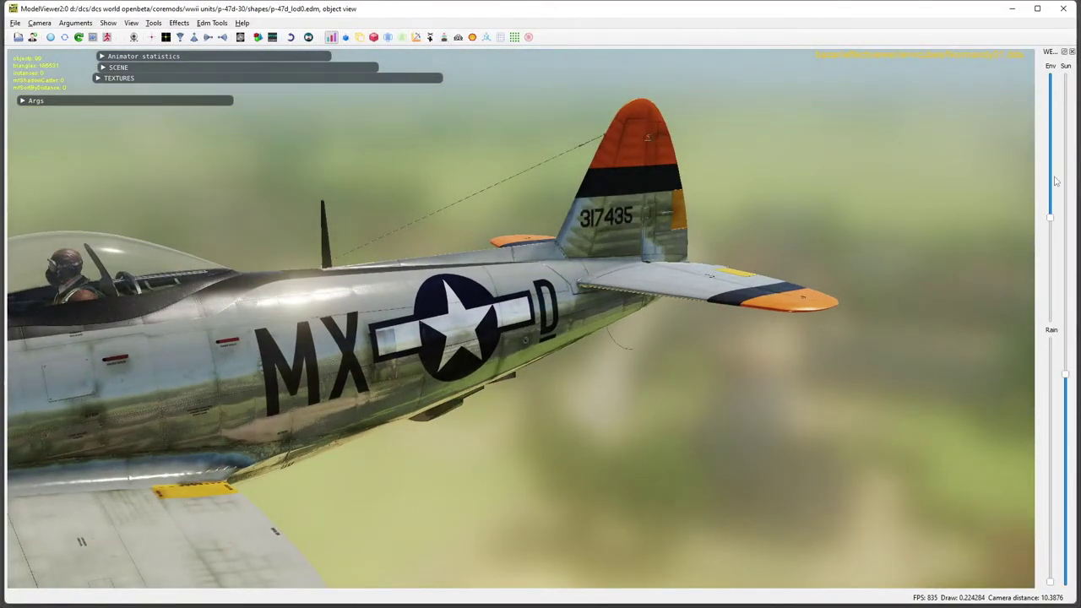
pyautogui.moveTo(1049, 218); pyautogui.dragTo(1050, 77)
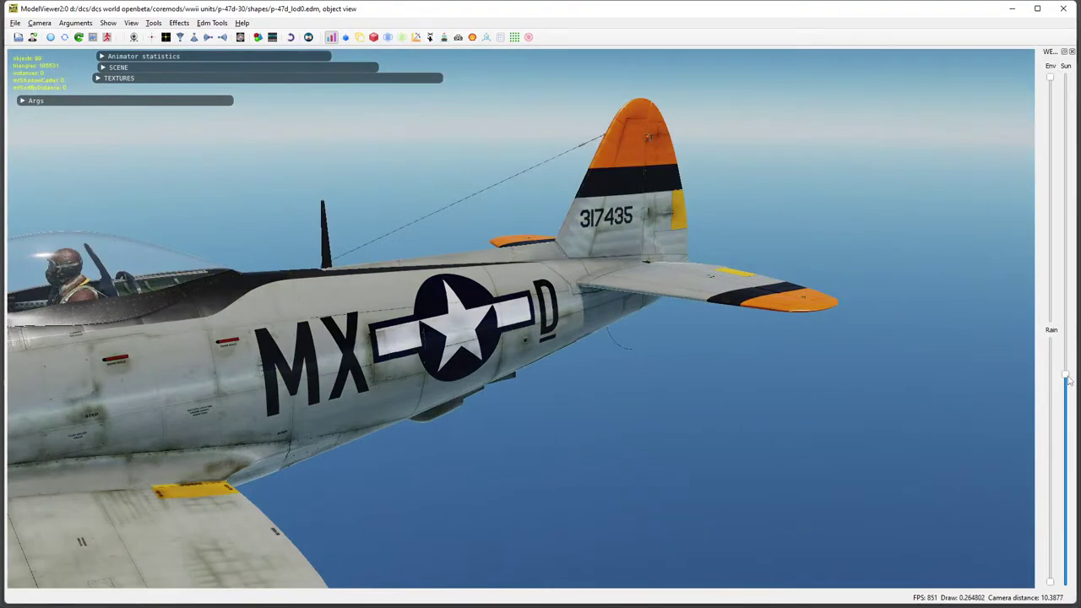
pyautogui.moveTo(1069, 382)
pyautogui.mouseDown()
pyautogui.moveTo(1058, 242)
pyautogui.moveTo(1063, 343)
pyautogui.moveTo(1062, 312)
pyautogui.mouseUp()
pyautogui.moveTo(731, 363); pyautogui.dragTo(938, 380)
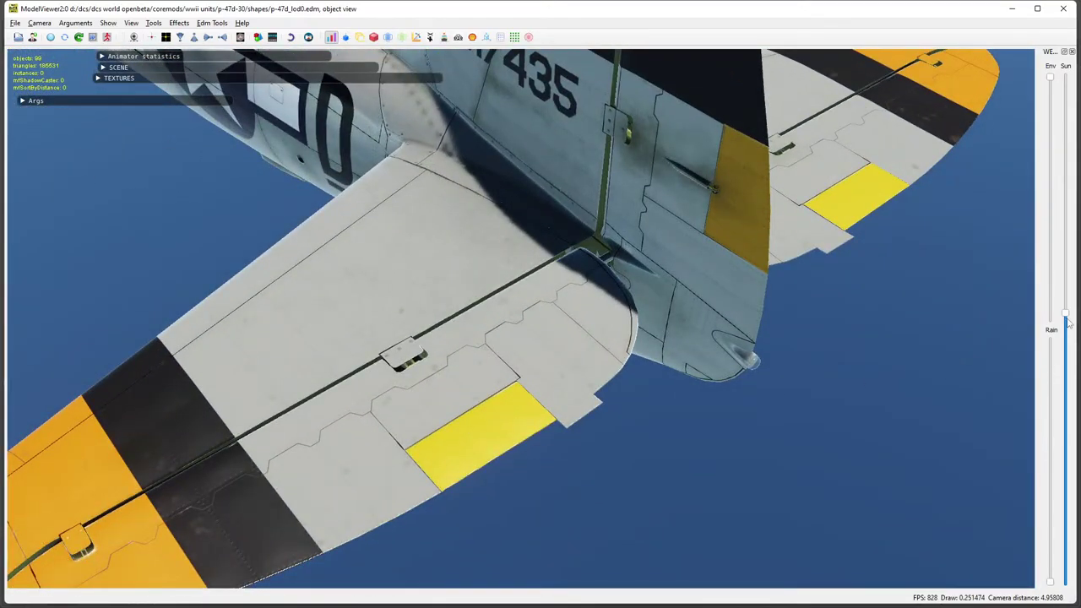
pyautogui.moveTo(1067, 321); pyautogui.dragTo(1063, 485)
pyautogui.moveTo(971, 405); pyautogui.dragTo(544, 250)
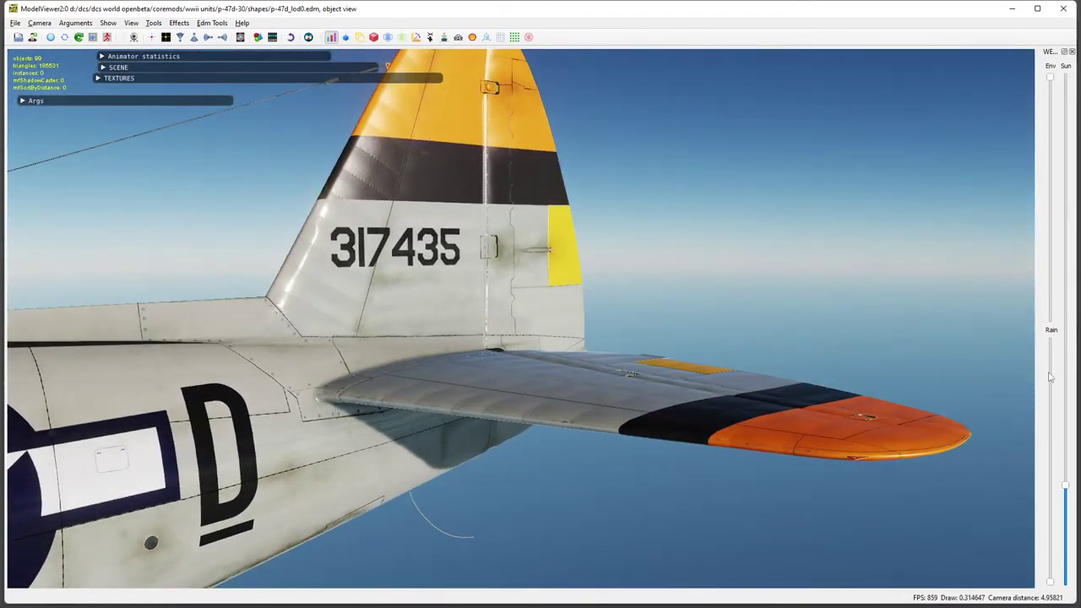
# Move the sun again and inspect the tail, fuselage side and whole P-47D from farther away.
pyautogui.moveTo(1071, 487); pyautogui.dragTo(1051, 283)
pyautogui.moveTo(543, 313); pyautogui.dragTo(550, 273)
pyautogui.scroll(-3, 542, 379)
pyautogui.scroll(-4, 554, 313)
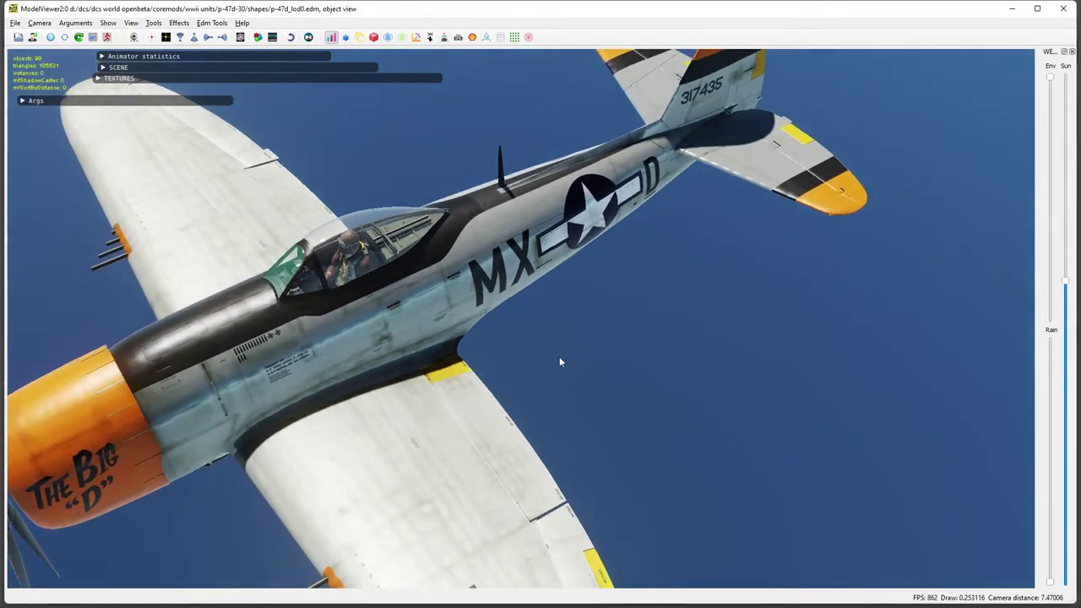
pyautogui.moveTo(560, 362); pyautogui.dragTo(588, 451)
pyautogui.moveTo(716, 387); pyautogui.dragTo(680, 399)
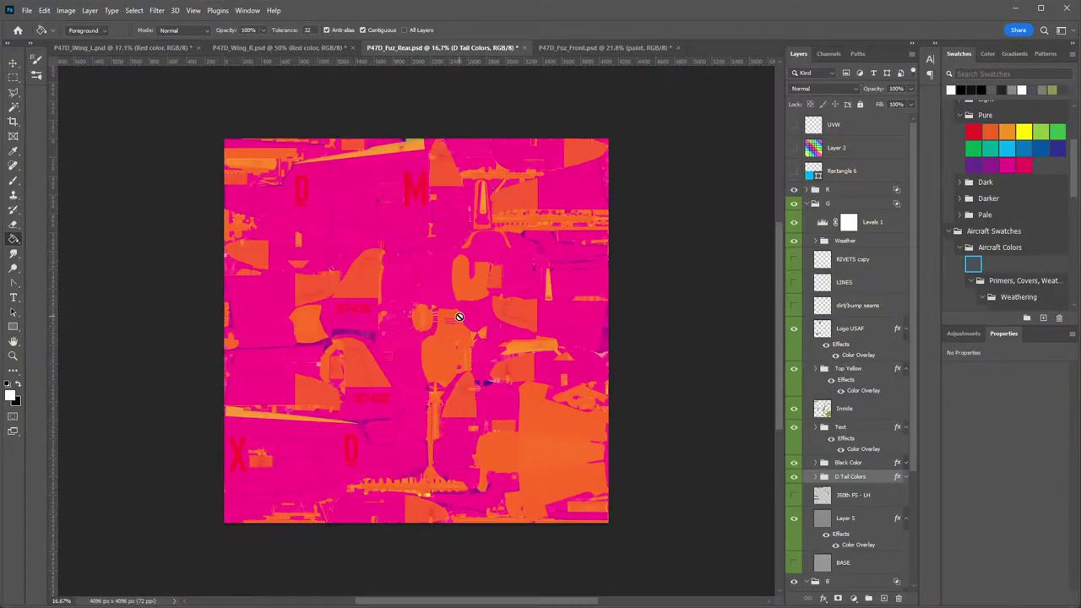
# Show the UVW layer in P47D_Fuz_Rear.psd and compare the texture with the fuselage markings in ModelViewer2.0.
pyautogui.click(794, 125)
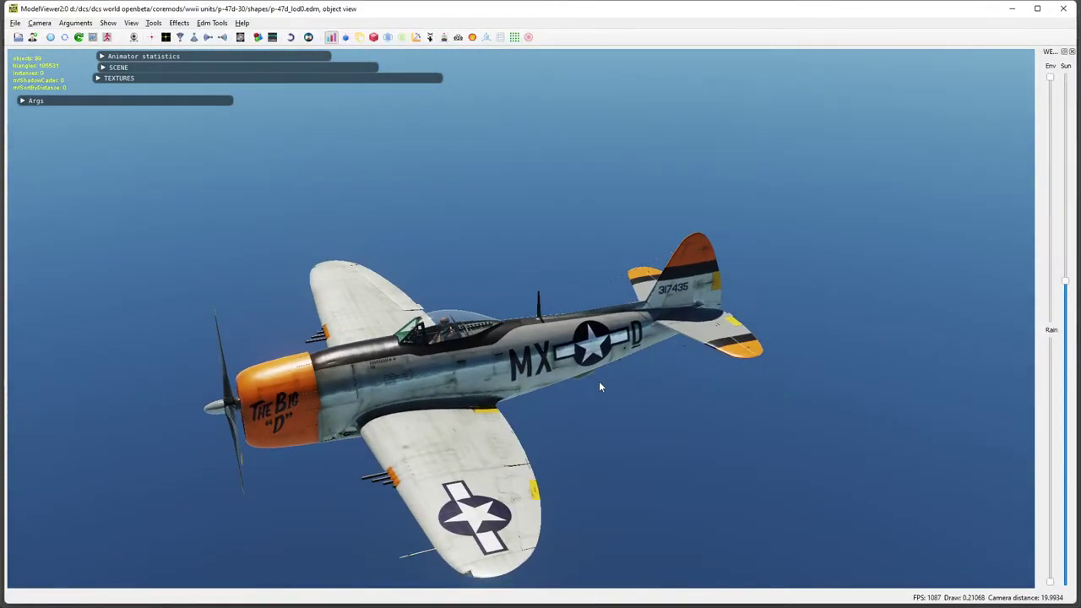
pyautogui.moveTo(599, 381); pyautogui.dragTo(648, 385)
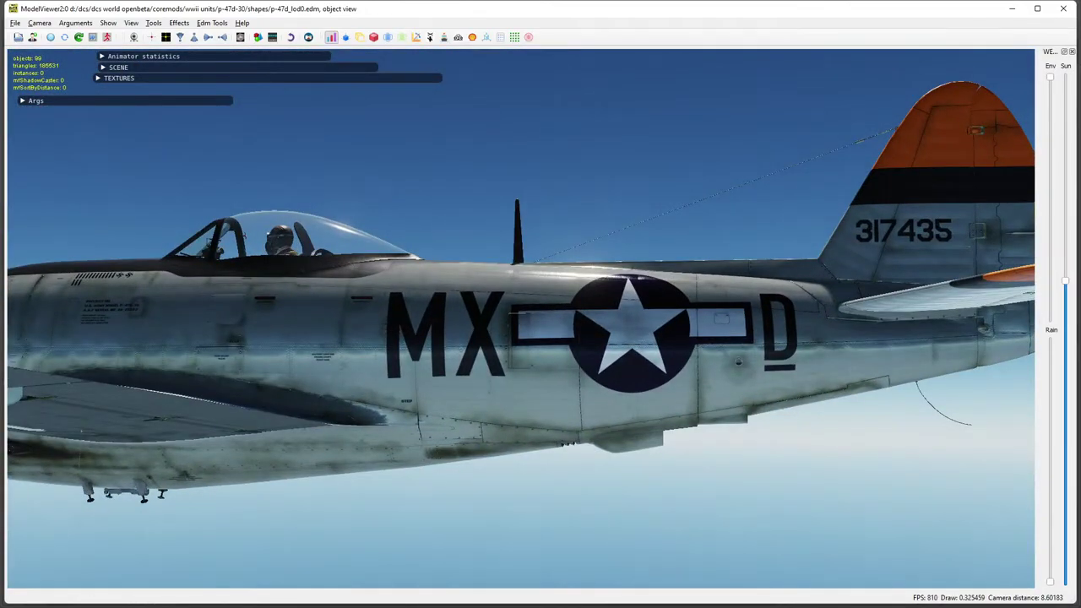
pyautogui.hotkey('alt', 'Tab')
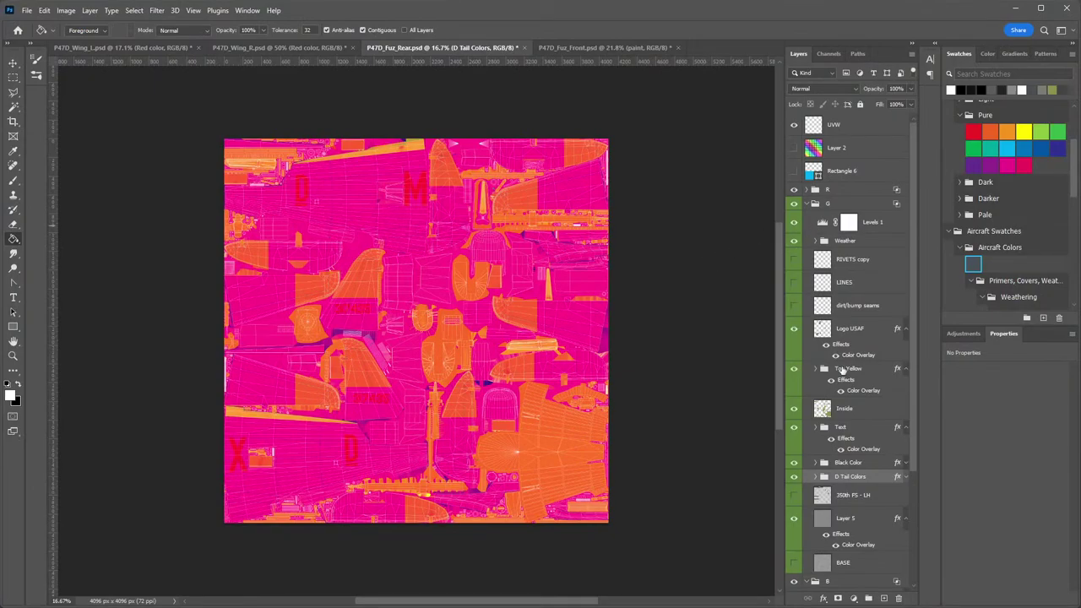
# Duplicate the Logo USAF layer from group G into group B's Group 1, between Inside copy and Group 2.
pyautogui.click(810, 206)
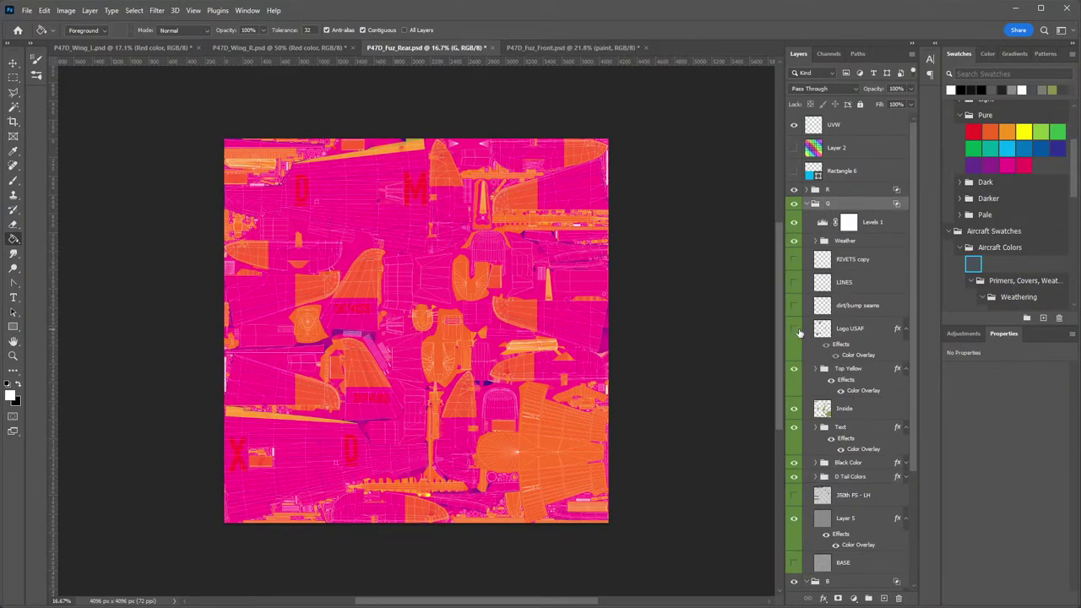
pyautogui.click(805, 205)
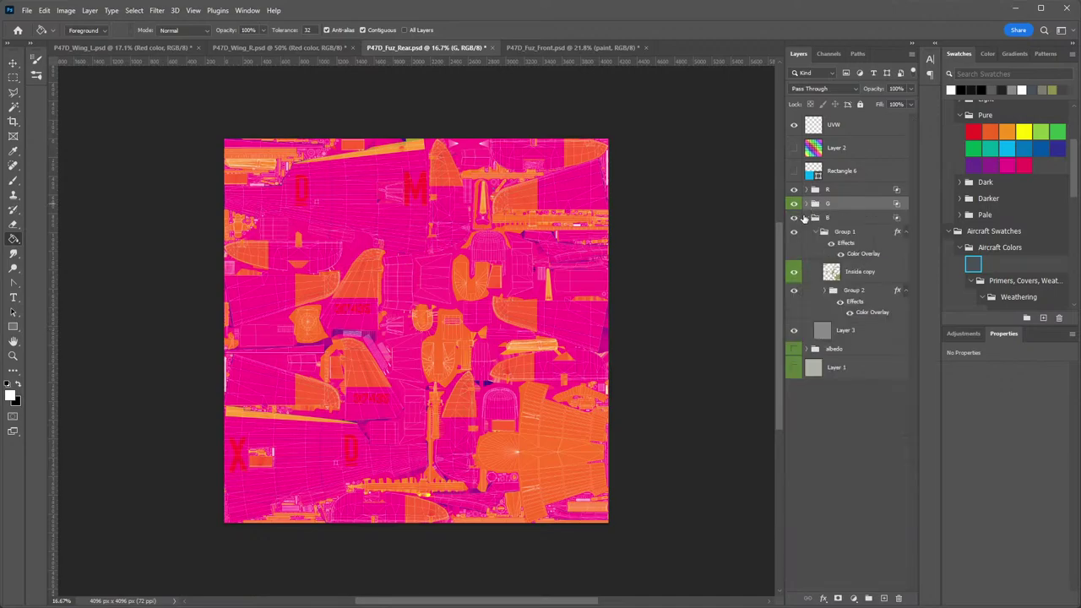
pyautogui.click(807, 217)
pyautogui.click(834, 293)
pyautogui.click(826, 291)
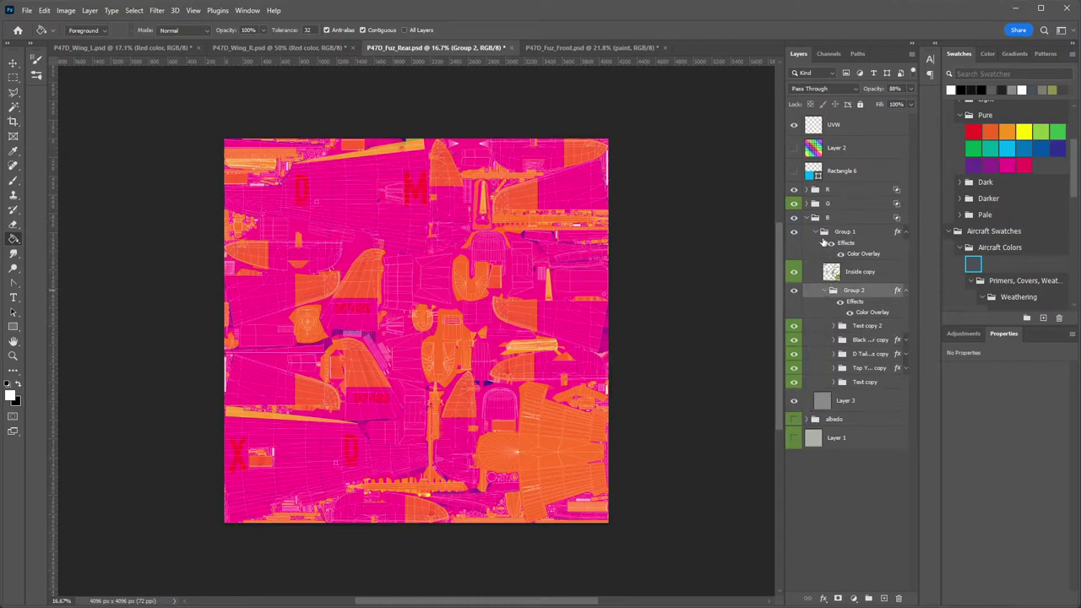
pyautogui.click(807, 204)
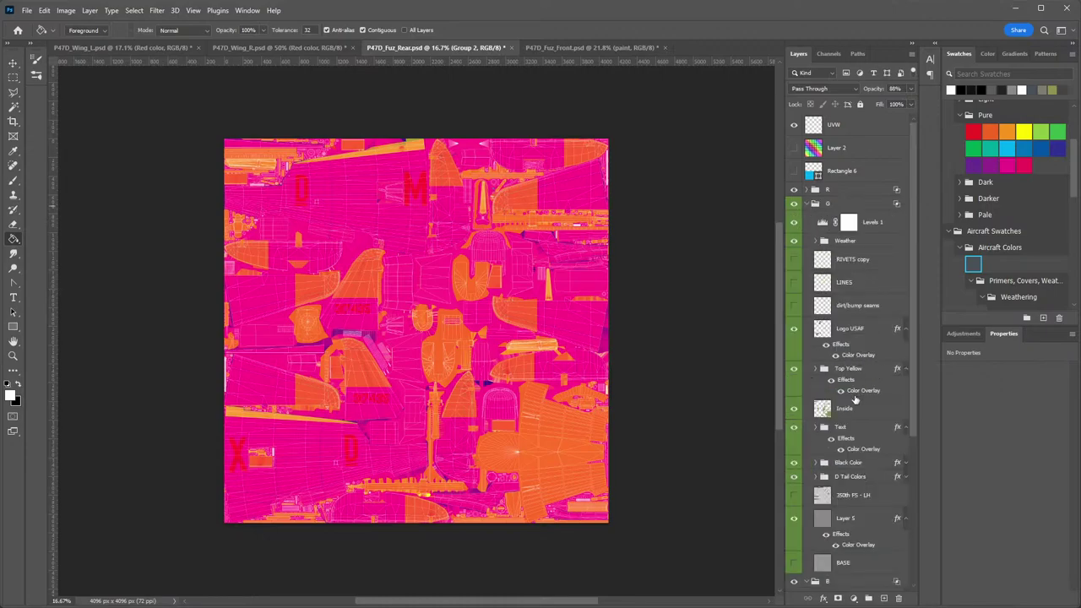
pyautogui.rightClick(854, 330)
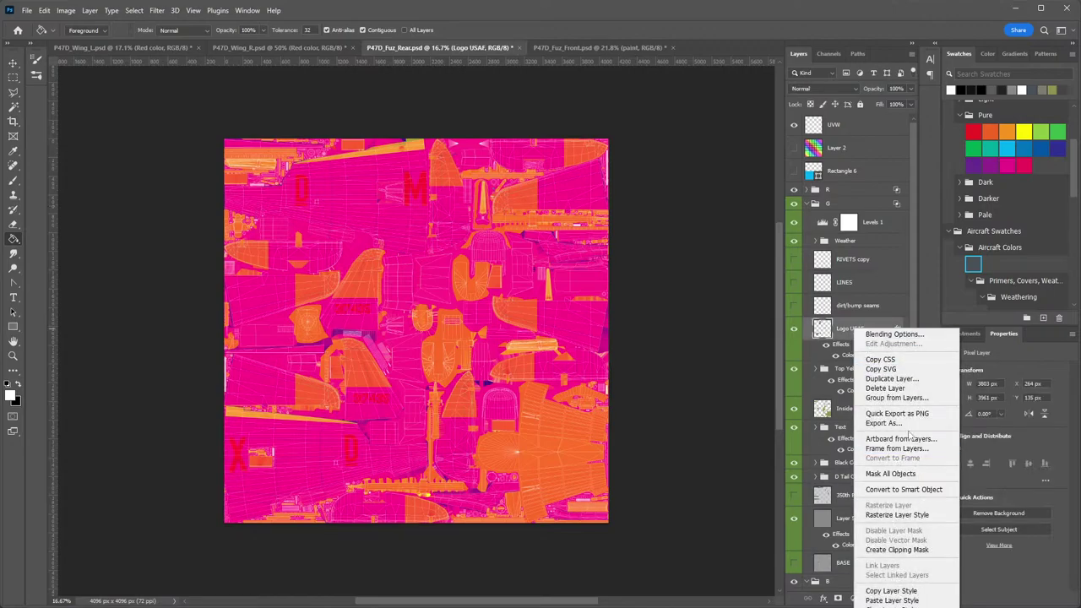
pyautogui.click(892, 379)
pyautogui.moveTo(851, 328); pyautogui.dragTo(857, 523)
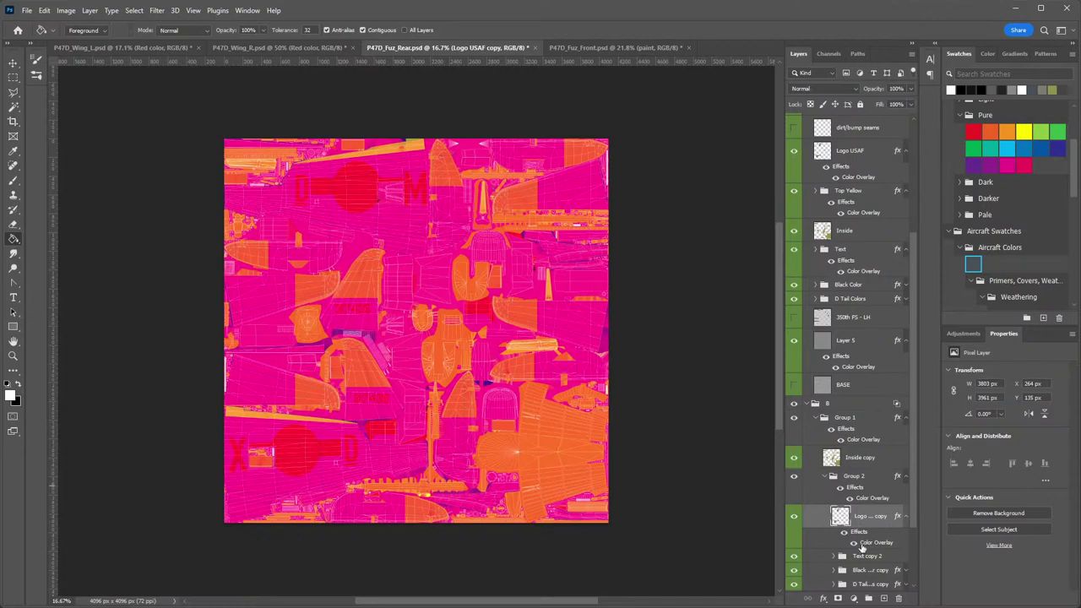
pyautogui.moveTo(875, 522); pyautogui.dragTo(883, 477)
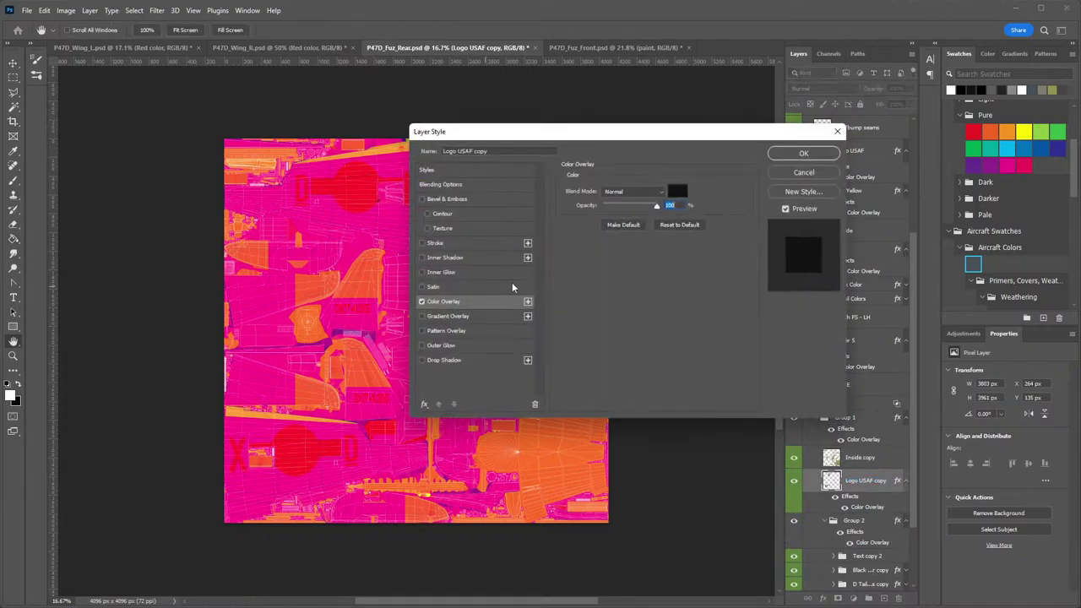
# Set the Color Overlay of the Logo USAF copy layer to dark gray 3c3c3c.
pyautogui.click(677, 195)
pyautogui.moveTo(701, 217); pyautogui.dragTo(646, 178)
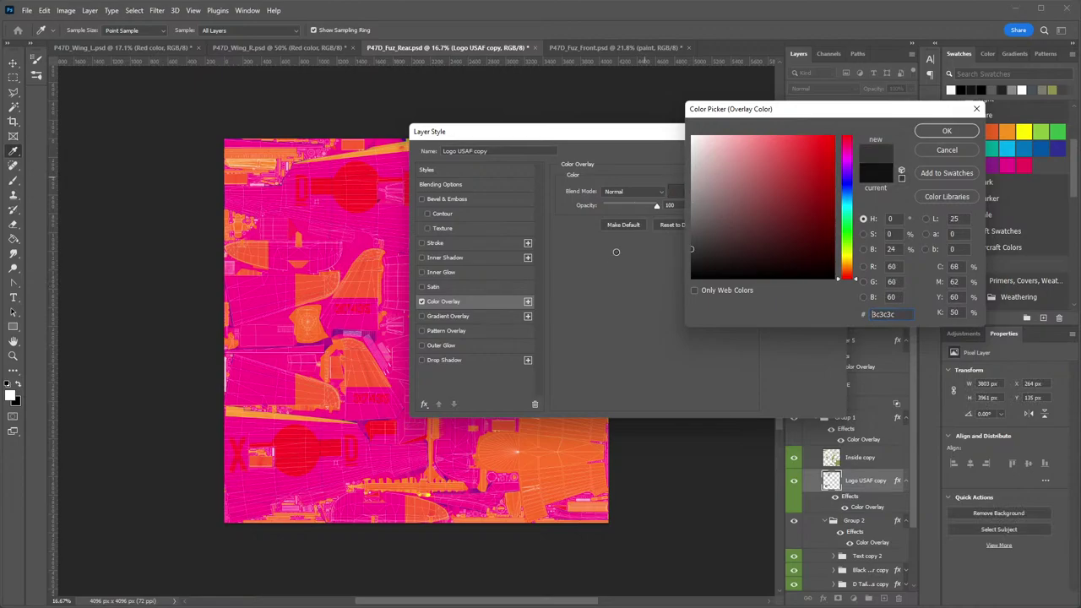
pyautogui.click(948, 128)
pyautogui.click(799, 153)
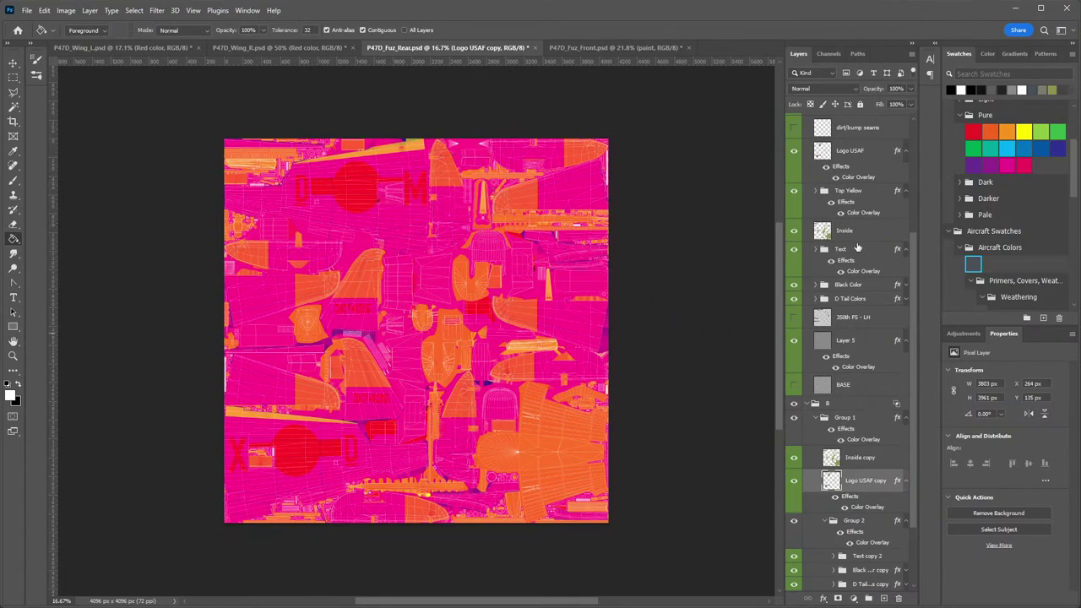
# Hide the UVW layer and set the Color Overlay of group G's Logo USAF layer to gray 5b5b5b.
pyautogui.scroll(4, 858, 246)
pyautogui.click(794, 126)
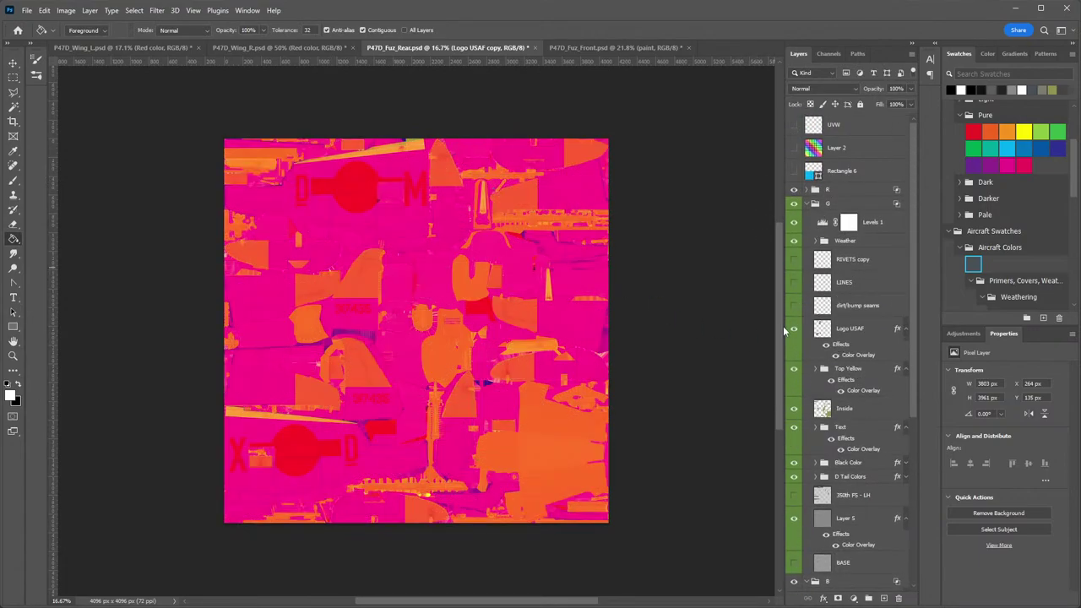
pyautogui.doubleClick(837, 357)
pyautogui.click(676, 191)
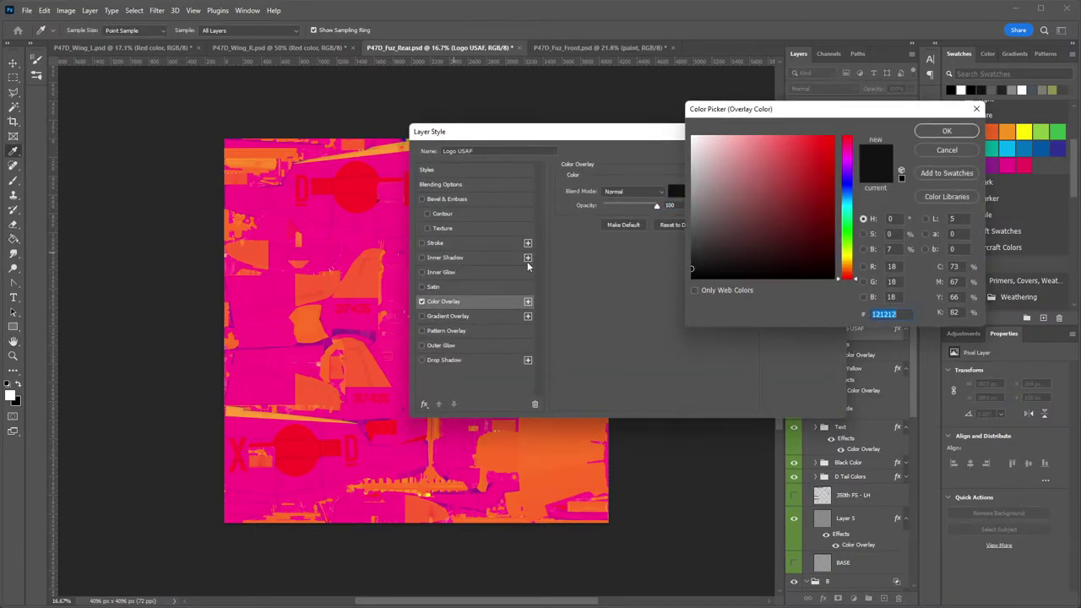
pyautogui.moveTo(694, 249); pyautogui.dragTo(672, 239)
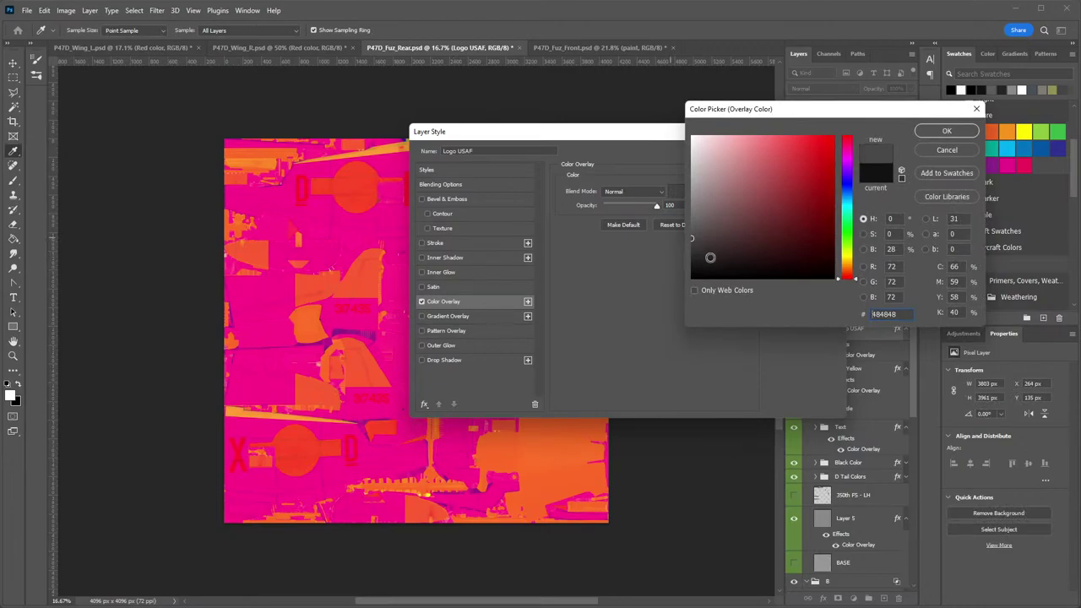
pyautogui.moveTo(675, 240); pyautogui.dragTo(667, 226)
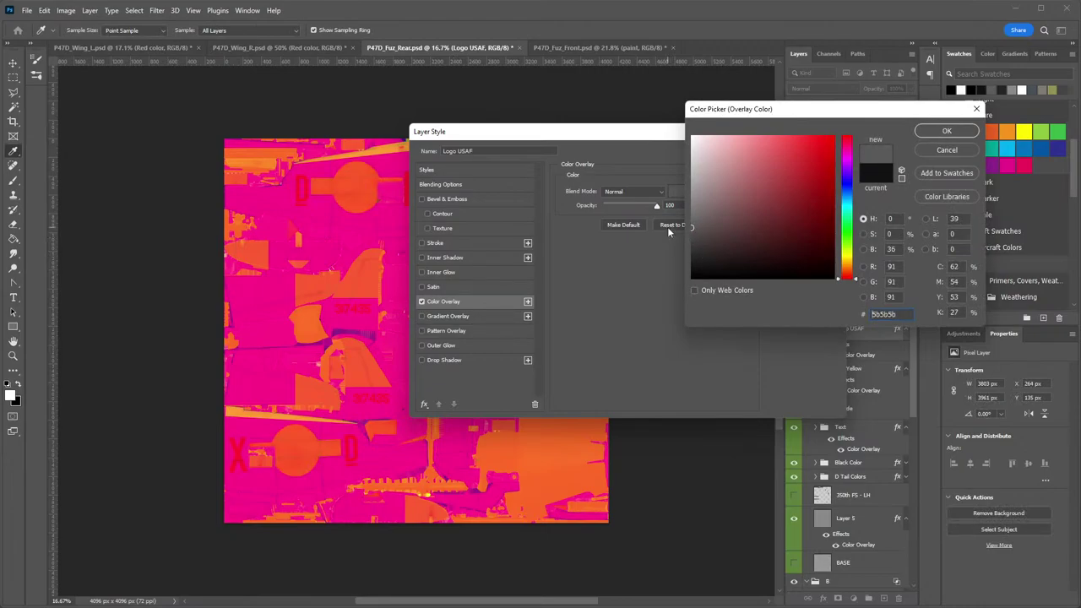
pyautogui.click(946, 132)
pyautogui.click(805, 153)
# Copy the Logo USAF layer style and paste it onto the Text group in group G.
pyautogui.rightClick(867, 342)
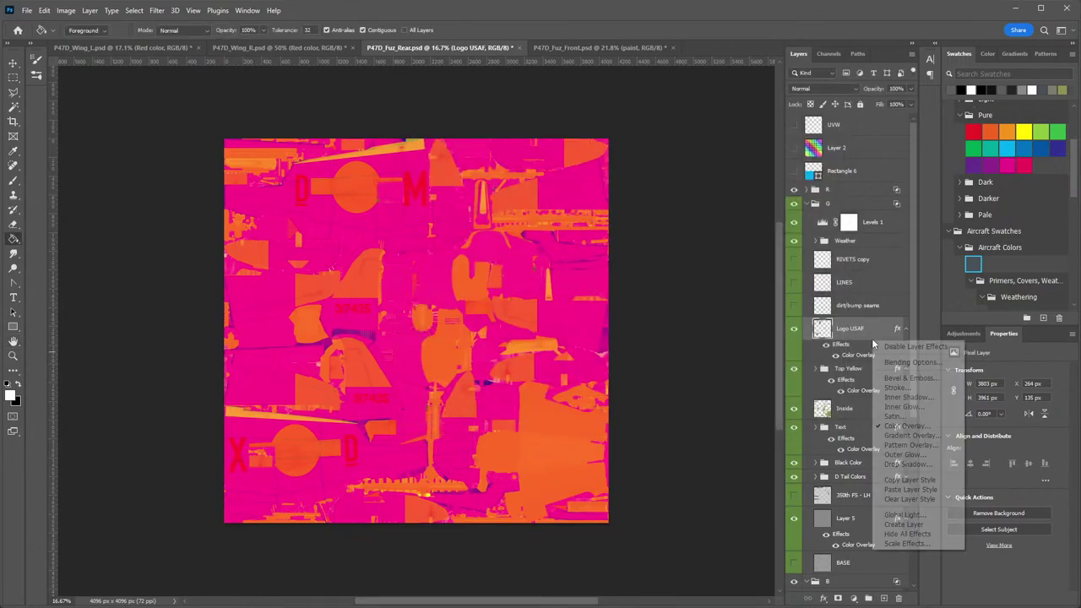
pyautogui.rightClick(859, 323)
pyautogui.rightClick(839, 327)
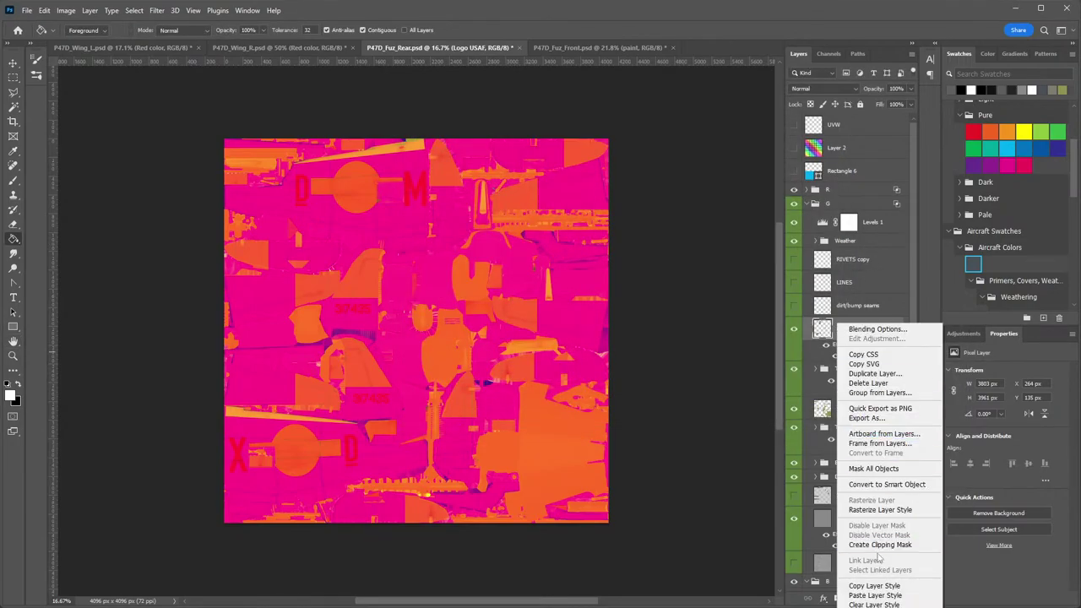
pyautogui.click(881, 587)
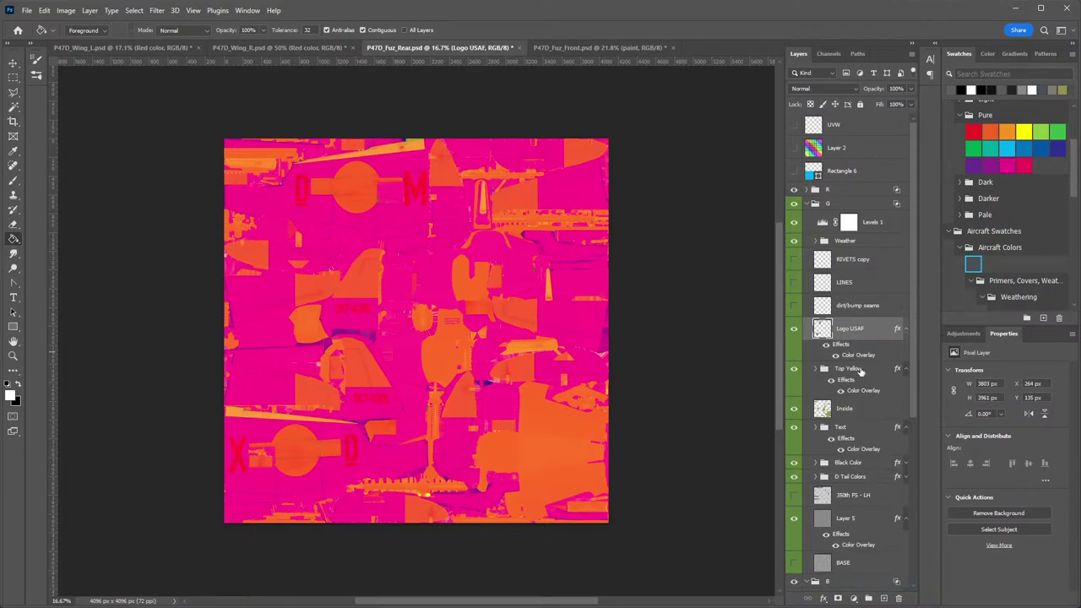
pyautogui.rightClick(842, 430)
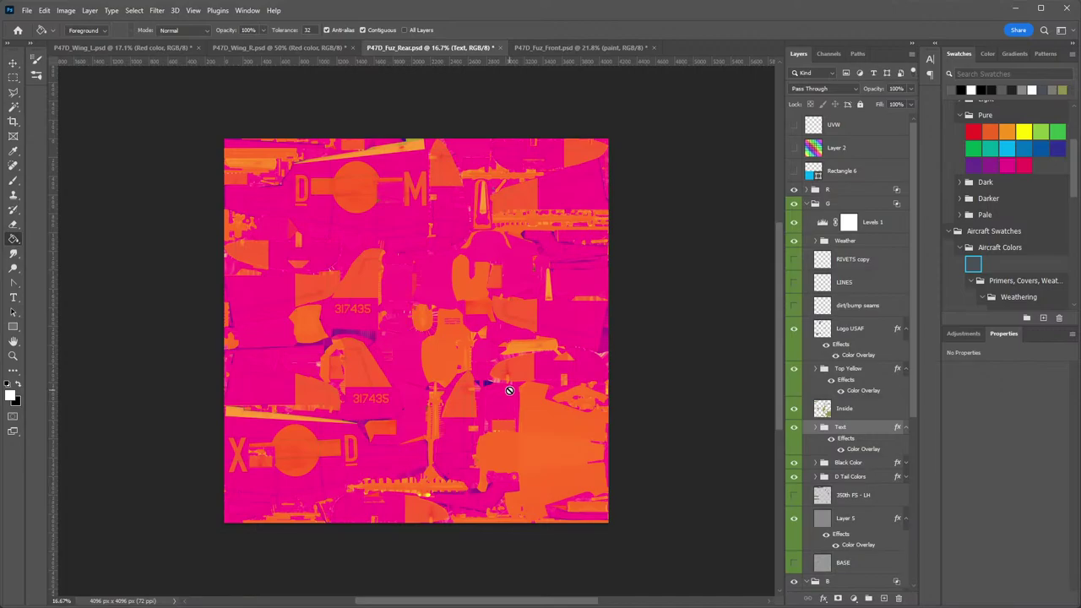
# Export a copy of the rear fuselage texture in NVIDIA DDS format to The Big D livery folder.
pyautogui.click(27, 10)
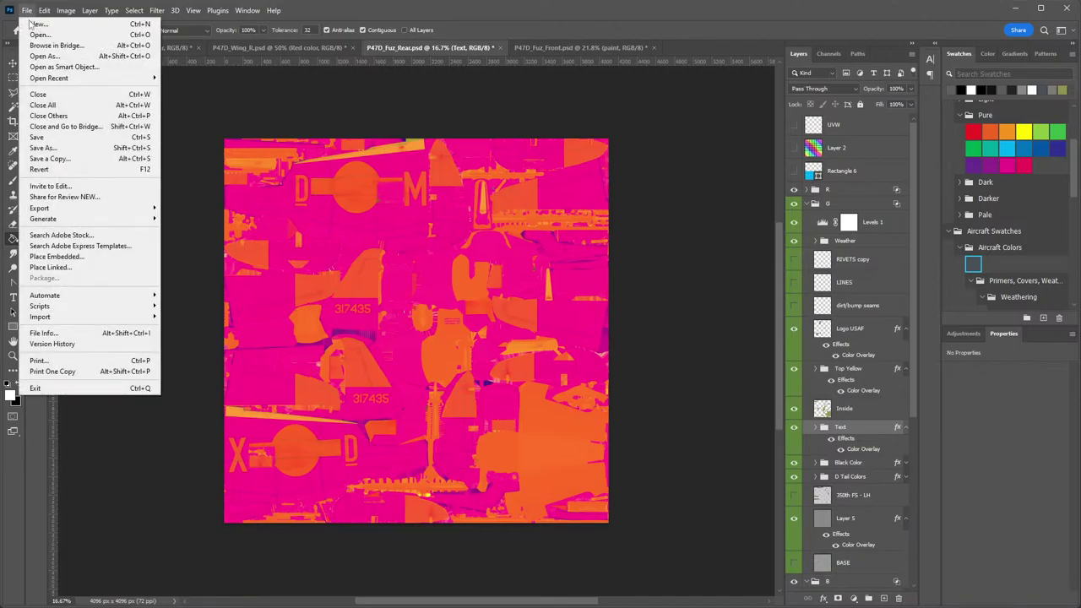
pyautogui.click(51, 142)
pyautogui.click(221, 364)
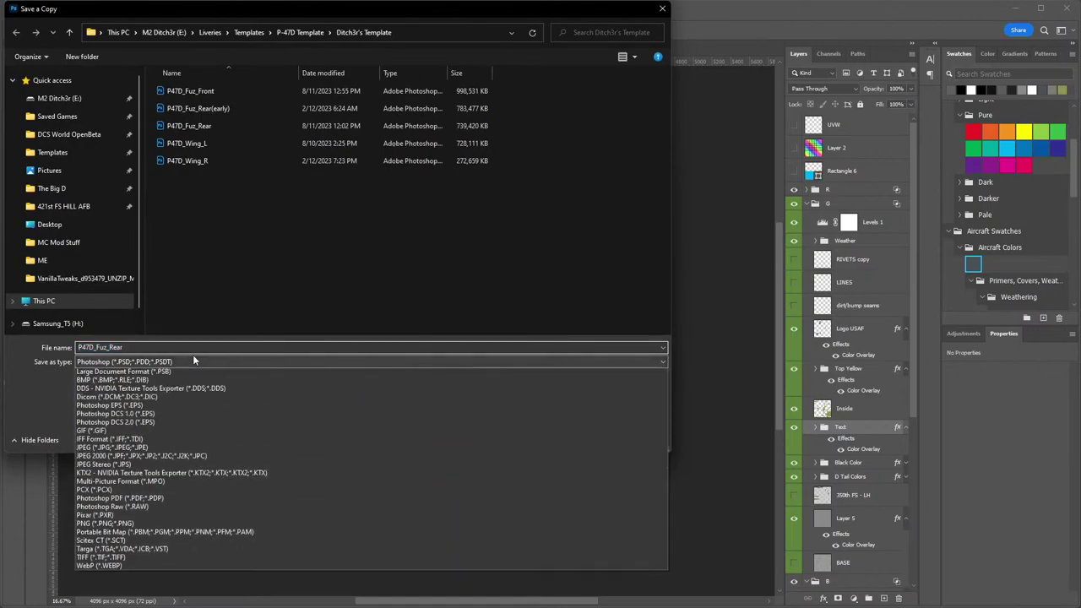
pyautogui.click(169, 390)
pyautogui.click(57, 192)
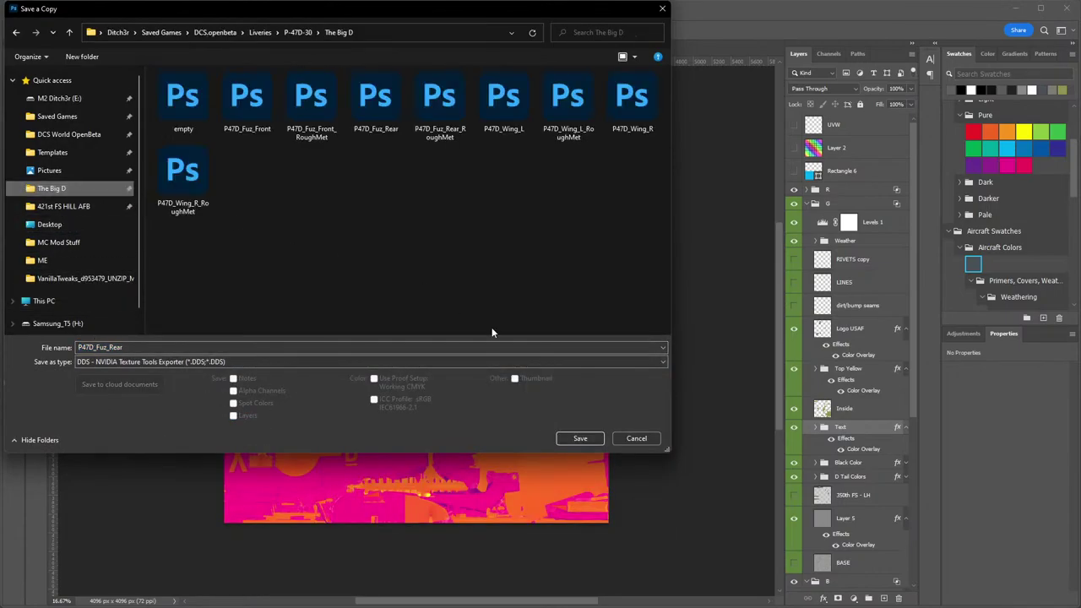
pyautogui.click(581, 440)
pyautogui.click(996, 399)
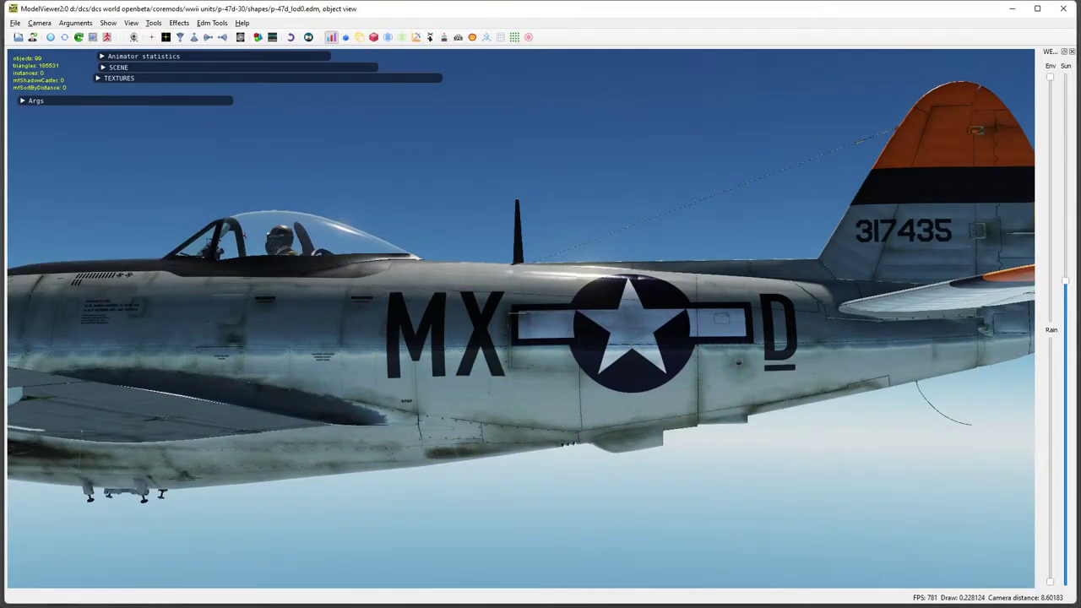
# Reload the textures in ModelViewer2.0 and examine the star insignia and code letters with the sun repositioned.
pyautogui.moveTo(632, 360)
pyautogui.mouseDown()
pyautogui.moveTo(664, 391)
pyautogui.moveTo(791, 442)
pyautogui.moveTo(687, 420)
pyautogui.moveTo(696, 387)
pyautogui.mouseUp()
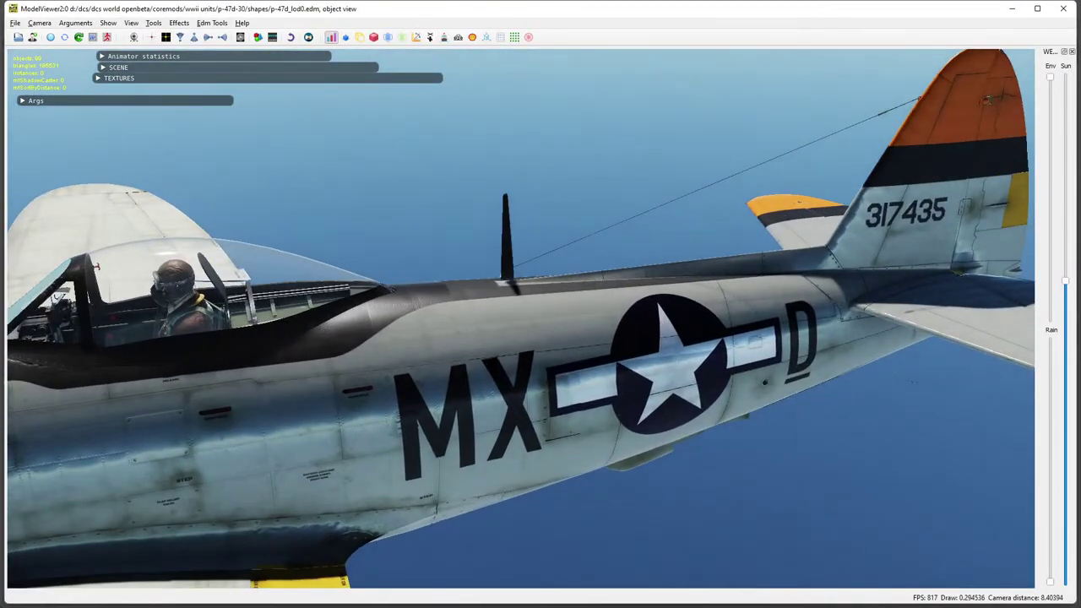
pyautogui.moveTo(1069, 286)
pyautogui.mouseDown()
pyautogui.moveTo(1068, 326)
pyautogui.moveTo(1069, 278)
pyautogui.moveTo(1073, 316)
pyautogui.moveTo(1071, 301)
pyautogui.mouseUp()
pyautogui.moveTo(783, 352); pyautogui.dragTo(675, 481)
pyautogui.hotkey('alt', 'Tab')
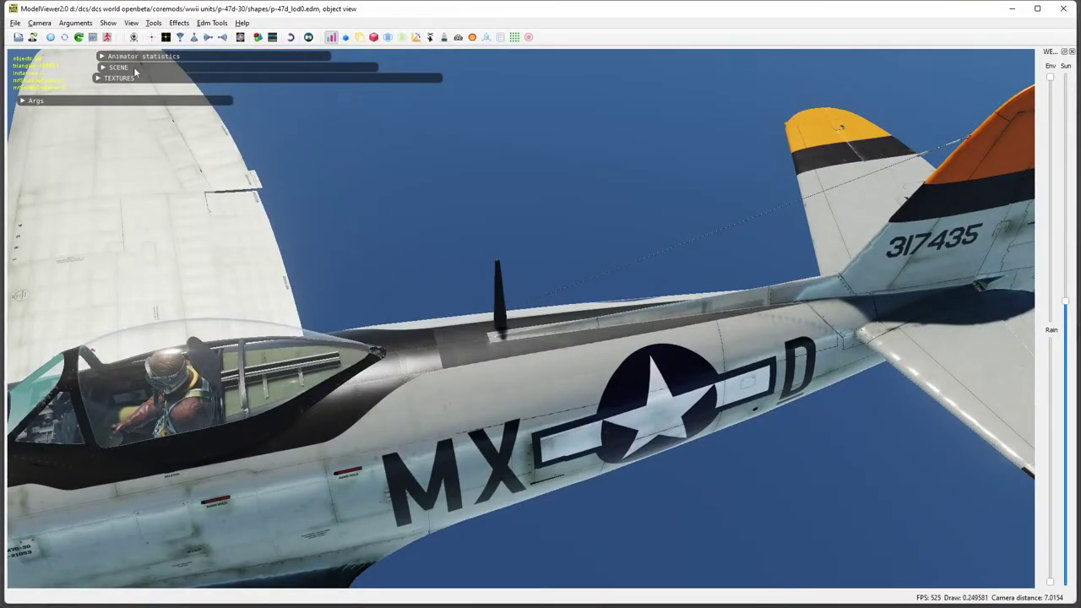
pyautogui.click(50, 38)
pyautogui.moveTo(471, 333); pyautogui.dragTo(487, 177)
# Switch to Photoshop and export a DDS copy of the rear fuselage texture over P47D_Fuz_Rear_RoughMet in The Big D folder.
pyautogui.hotkey('alt', 'Tab')
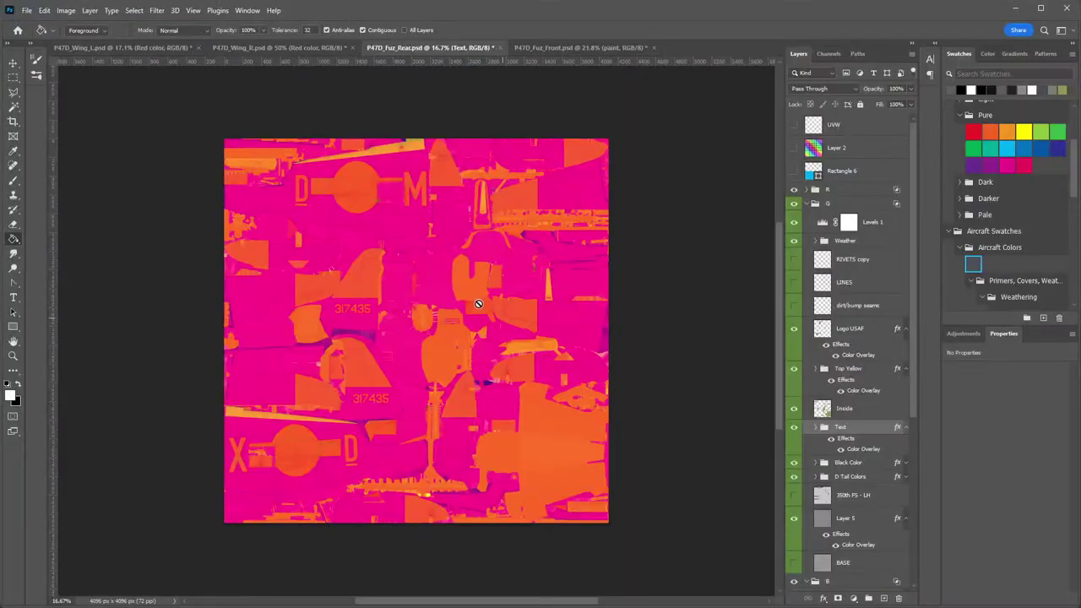
pyautogui.click(27, 10)
pyautogui.click(52, 158)
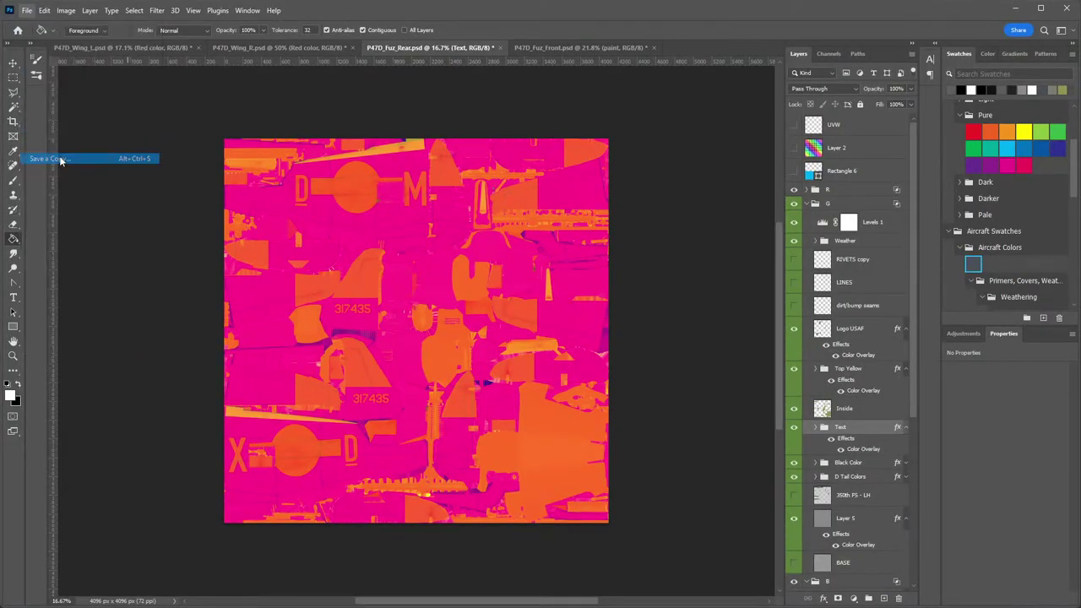
pyautogui.click(101, 362)
pyautogui.click(98, 399)
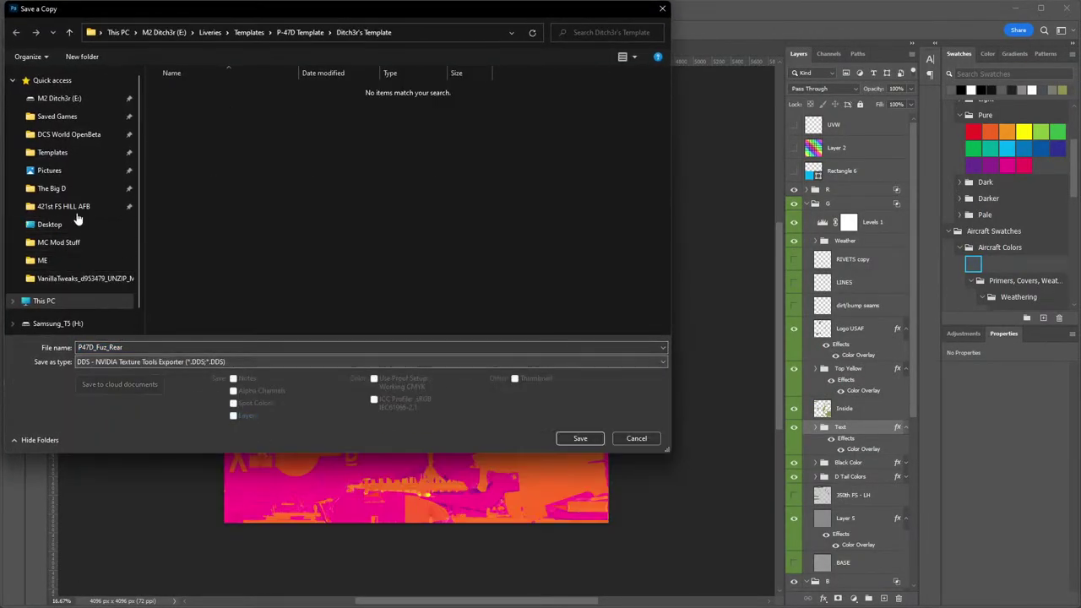
pyautogui.click(52, 189)
pyautogui.doubleClick(423, 105)
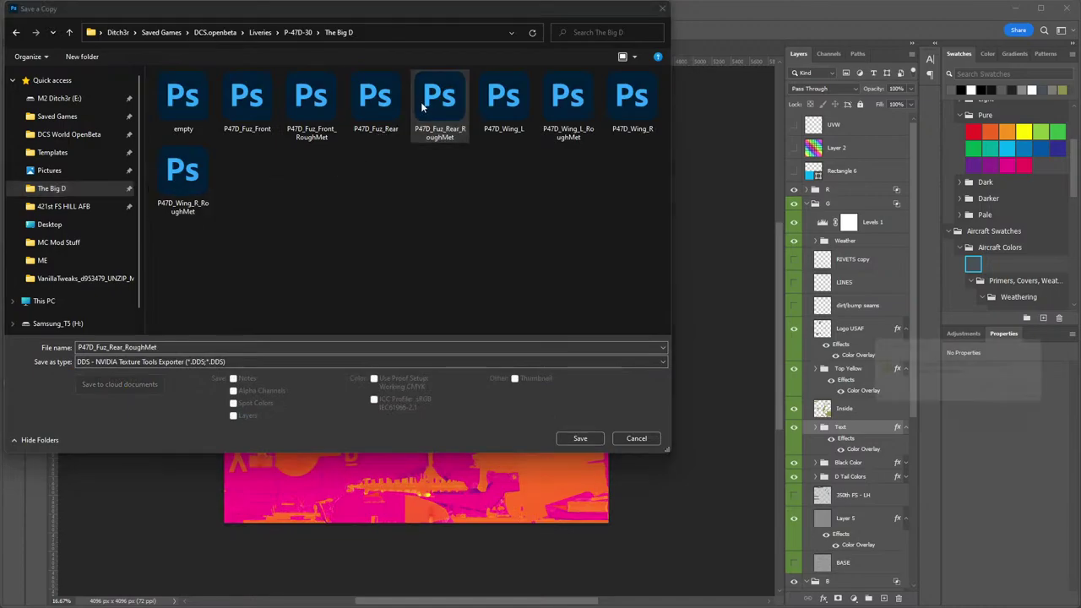
pyautogui.click(979, 404)
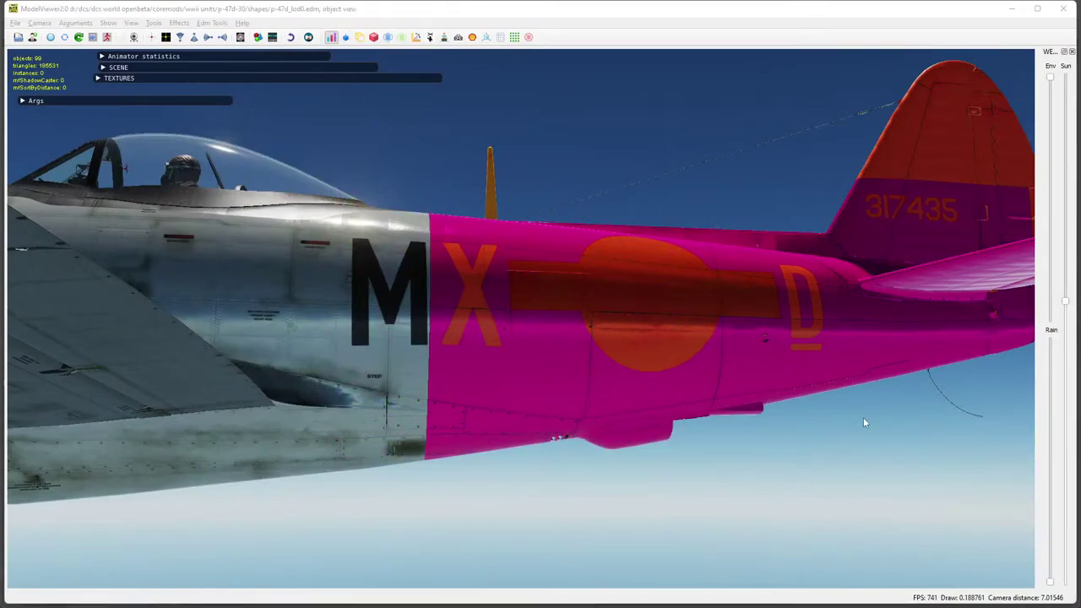
# Back in Photoshop, collapse and hide the R, G and B groups and show the albedo group and Layer 1.
pyautogui.hotkey('alt', 'Tab')
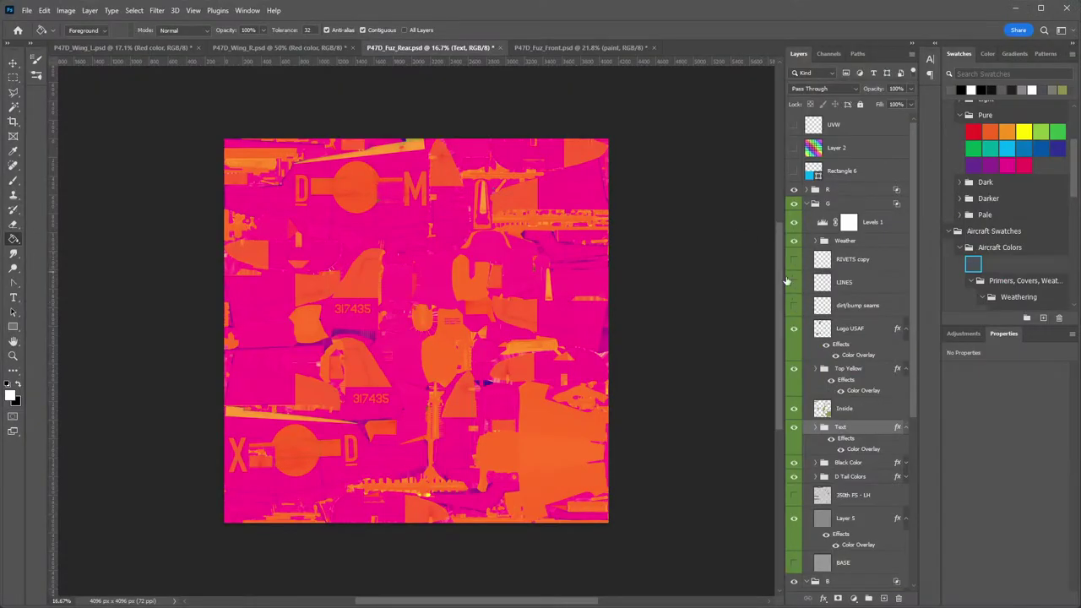
pyautogui.click(808, 204)
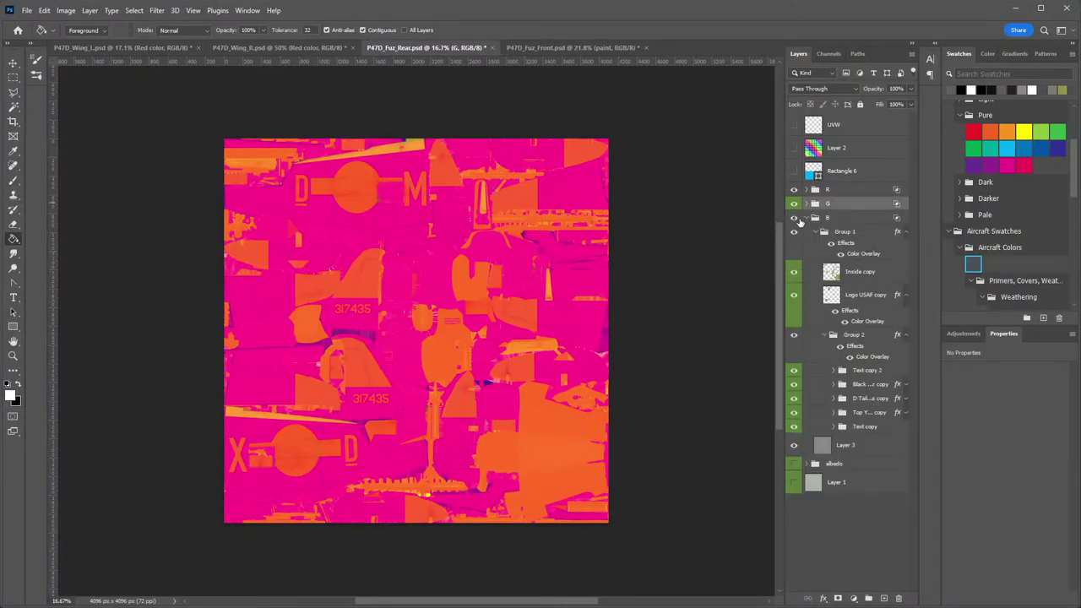
pyautogui.moveTo(795, 218); pyautogui.dragTo(794, 190)
pyautogui.click(806, 218)
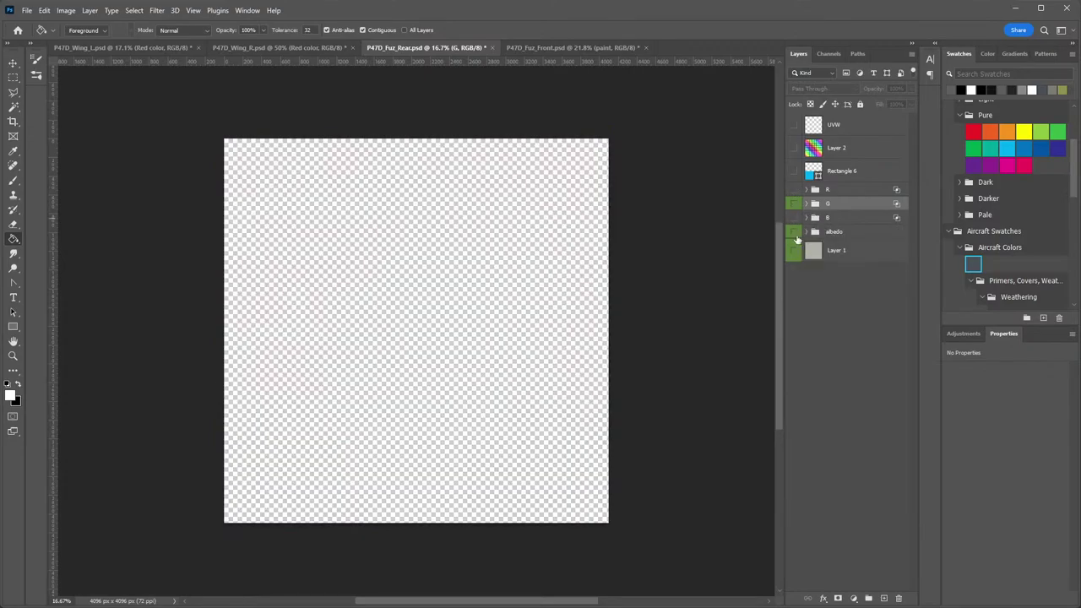
pyautogui.click(794, 232)
pyautogui.click(794, 250)
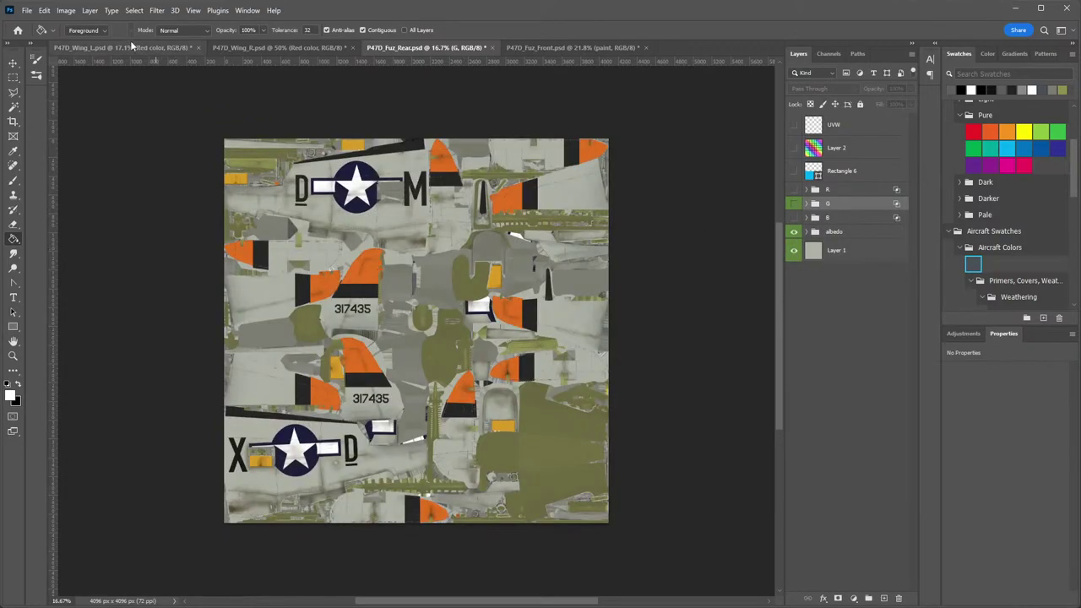
# Export the albedo as a DDS copy named P47D_Fuz_Rear in The Big D folder, replacing the existing file.
pyautogui.click(27, 10)
pyautogui.click(59, 160)
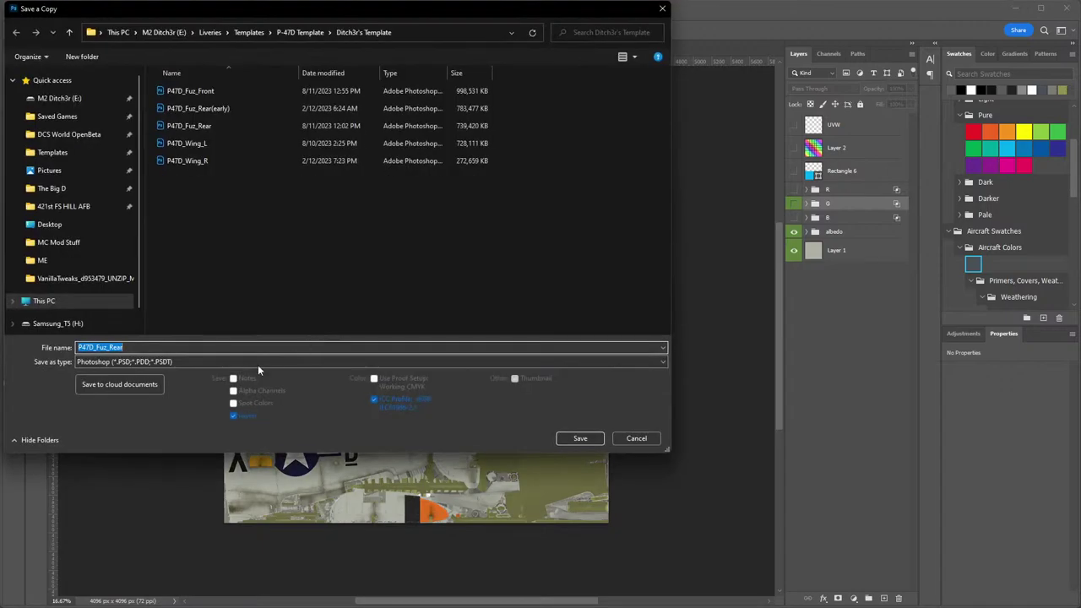
pyautogui.click(258, 361)
pyautogui.click(211, 410)
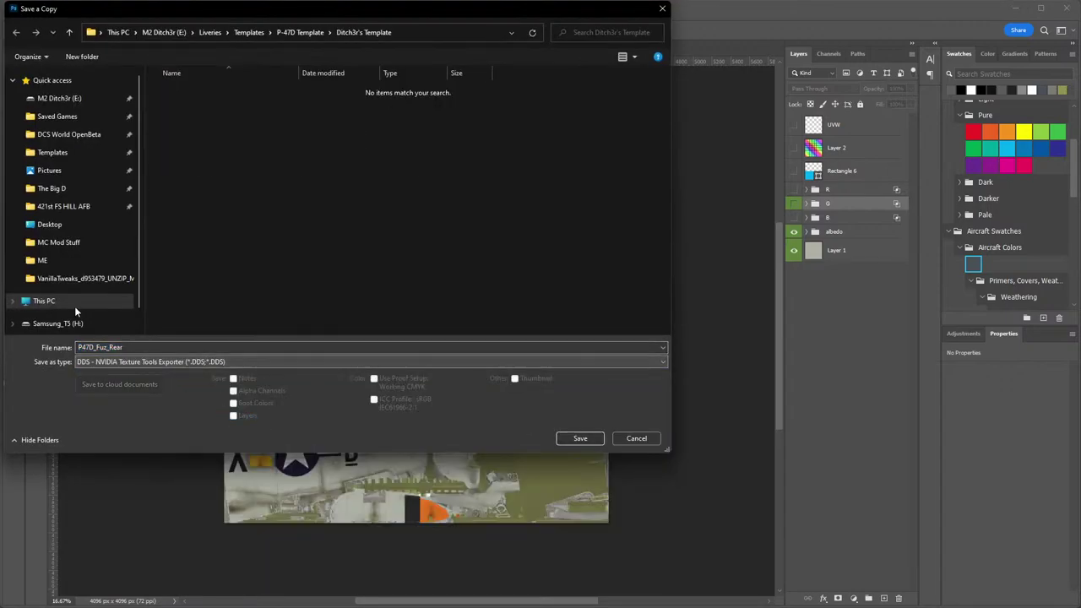
pyautogui.click(63, 188)
pyautogui.click(575, 438)
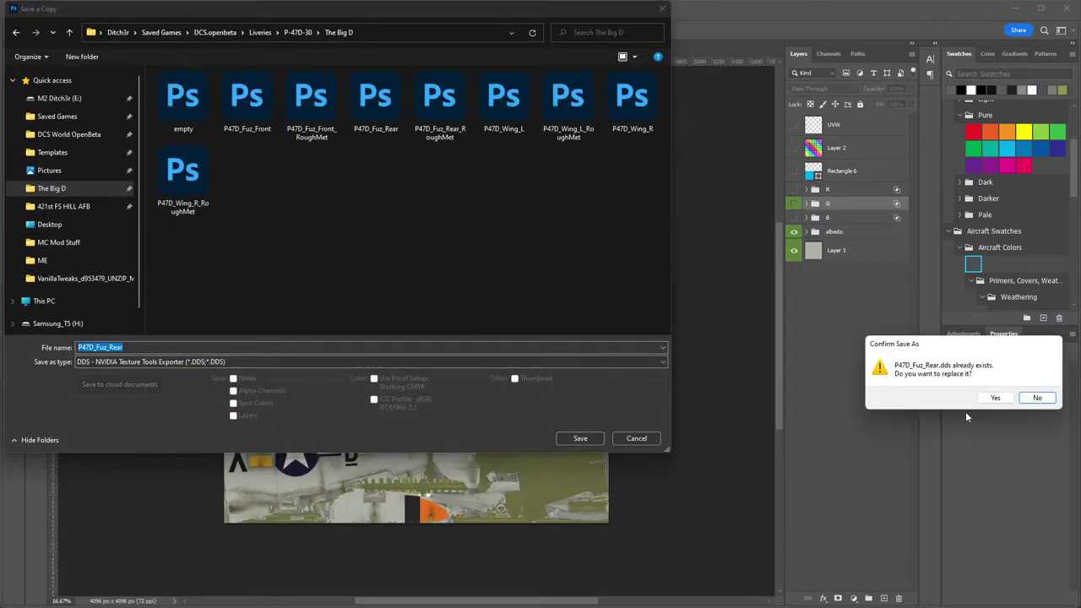
pyautogui.click(988, 396)
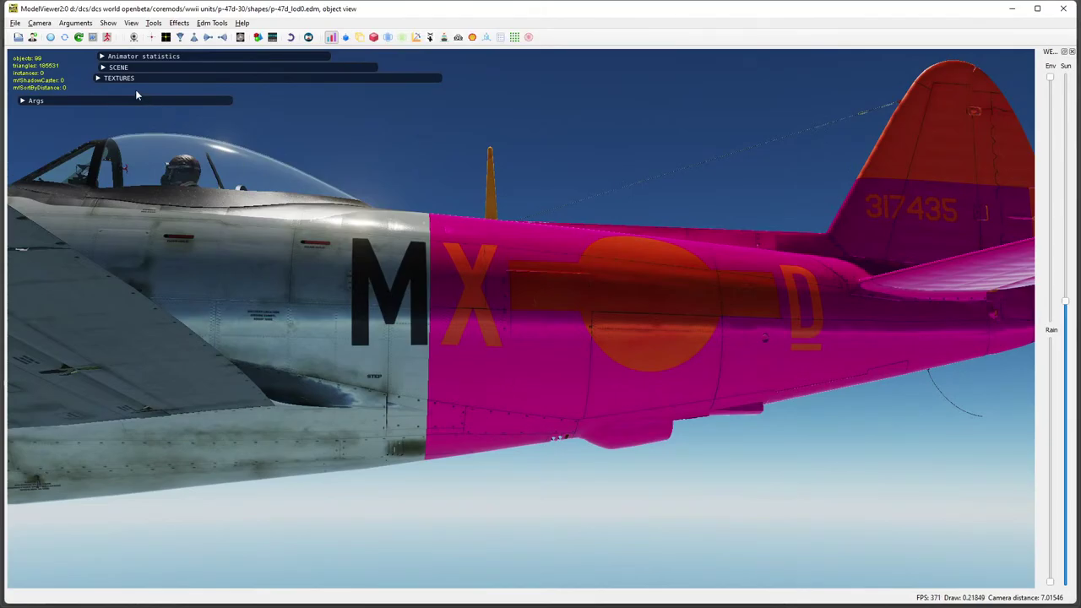
# Reload the textures in ModelViewer2.0 and examine the fuselage markings and finish from several angles.
pyautogui.click(50, 38)
pyautogui.scroll(-3, 521, 318)
pyautogui.moveTo(520, 253); pyautogui.dragTo(385, 243)
pyautogui.moveTo(325, 262); pyautogui.dragTo(550, 364)
pyautogui.scroll(-4, 433, 274)
pyautogui.scroll(-2, 516, 355)
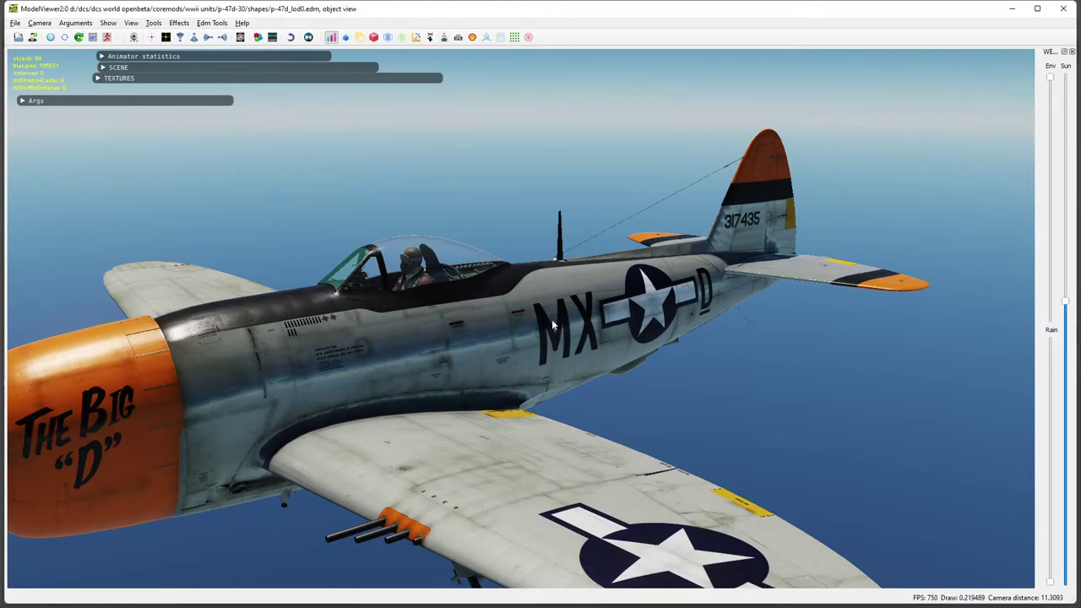
pyautogui.moveTo(555, 326); pyautogui.dragTo(439, 326)
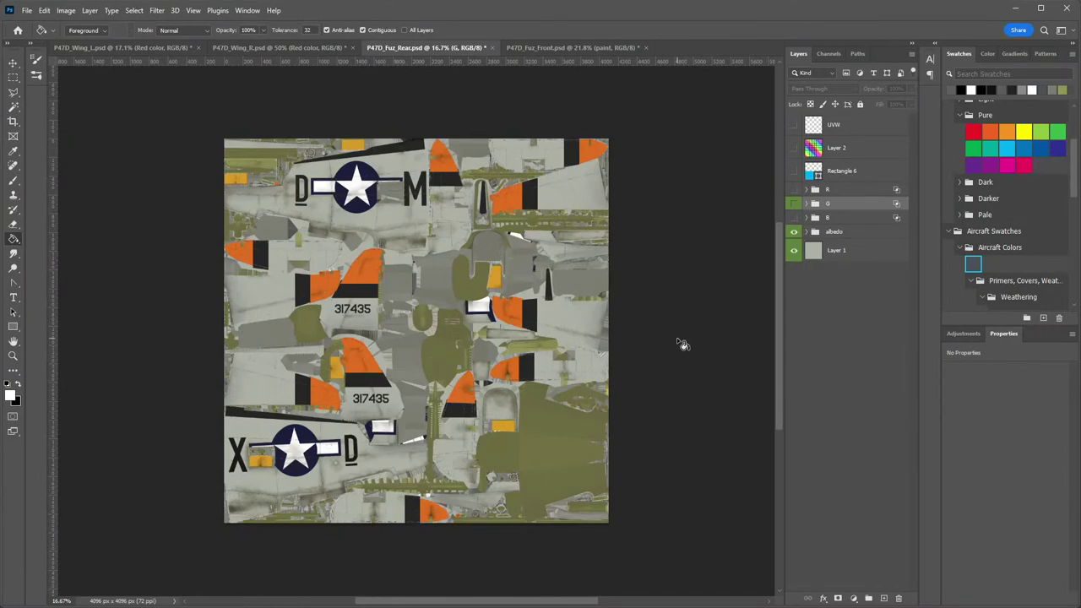
# Save P47D_Fuz_Rear.psd in Photoshop and delete the Roughnes and Metallic groups from P47D_Wing_L.psd.
pyautogui.hotkey('ctrl', 's')
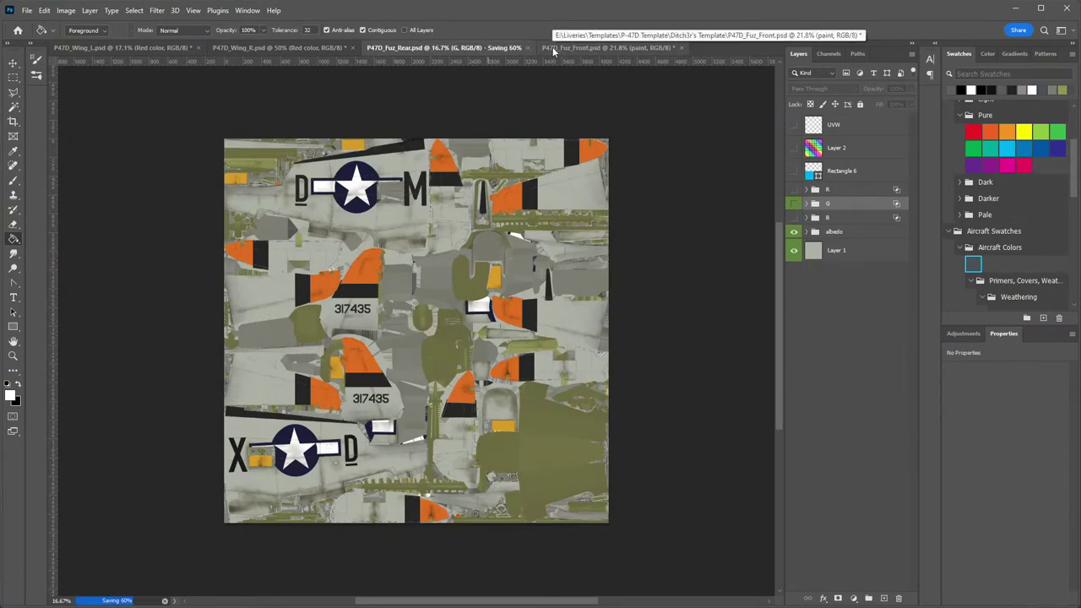
pyautogui.click(126, 48)
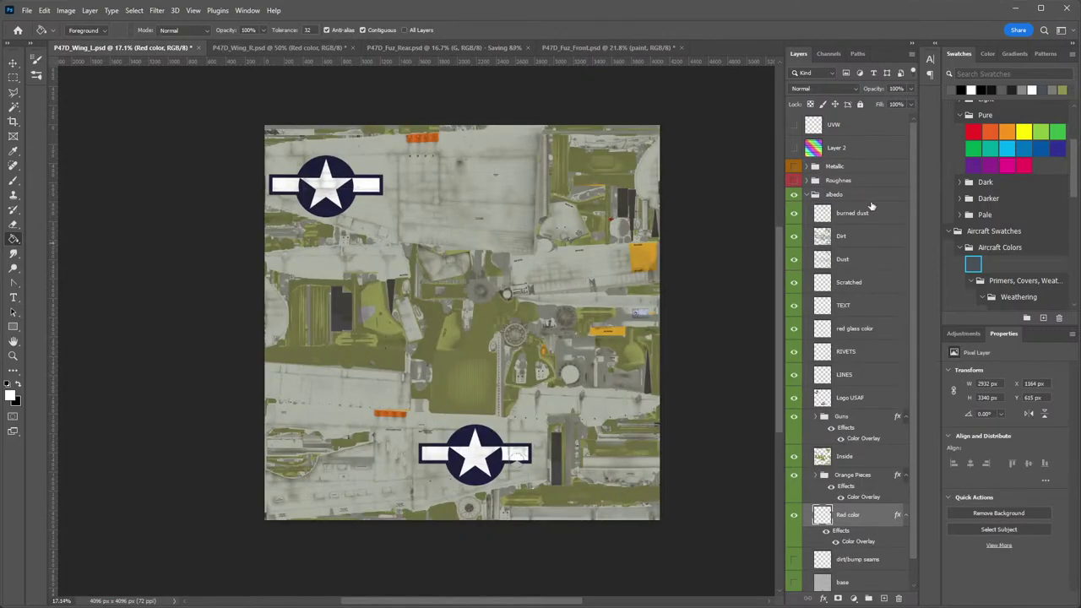
pyautogui.click(808, 195)
pyautogui.click(841, 181)
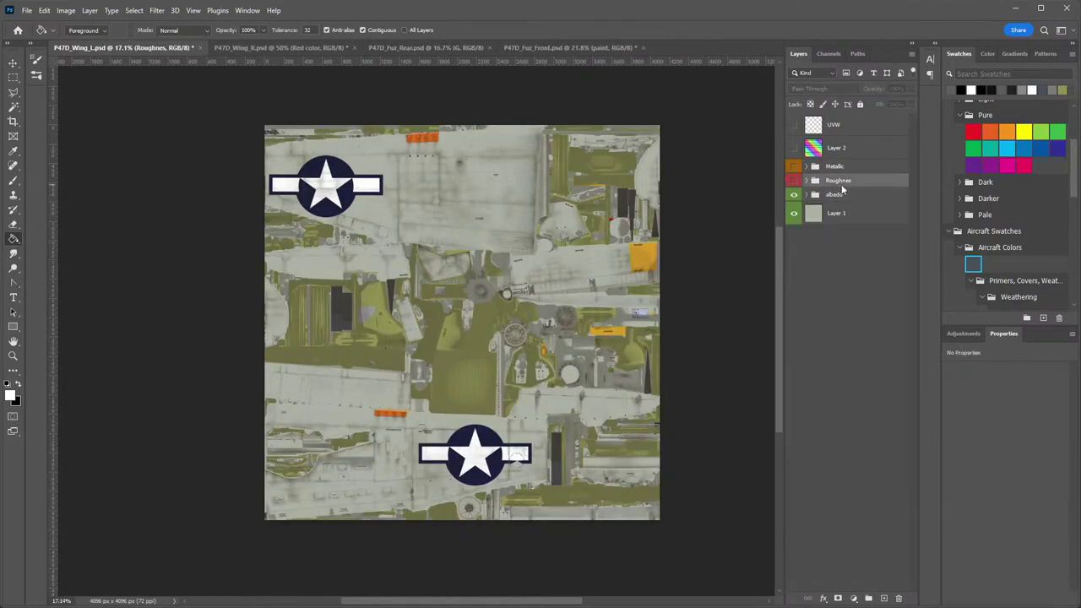
pyautogui.press('Delete')
pyautogui.click(867, 170)
pyautogui.press('Delete')
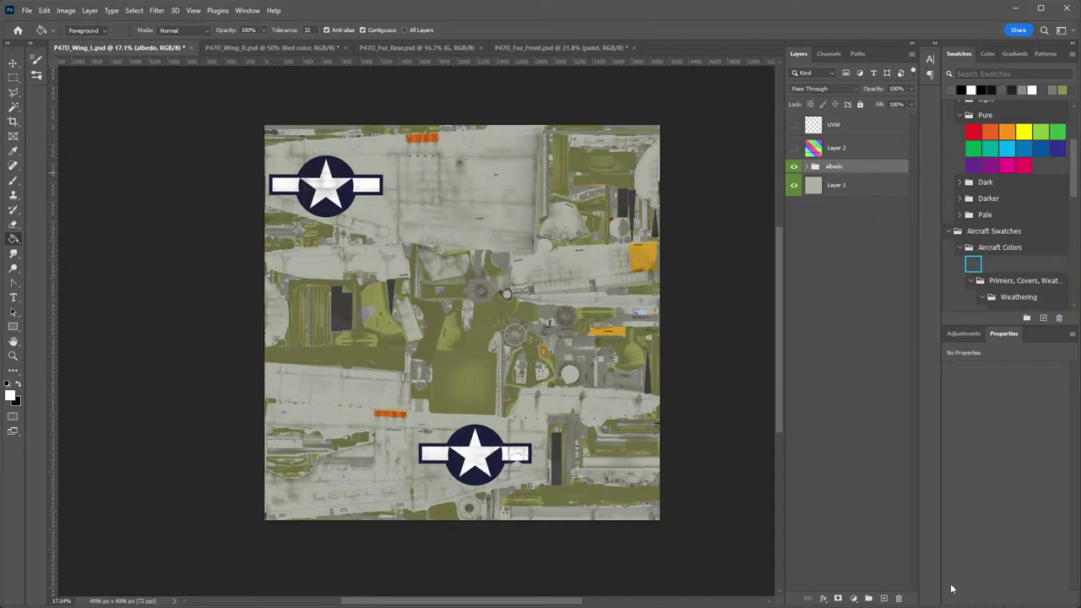
# Create three new groups above the albedo group and name them R, G and B from top down.
pyautogui.click(869, 598)
pyautogui.click(868, 598)
pyautogui.click(869, 598)
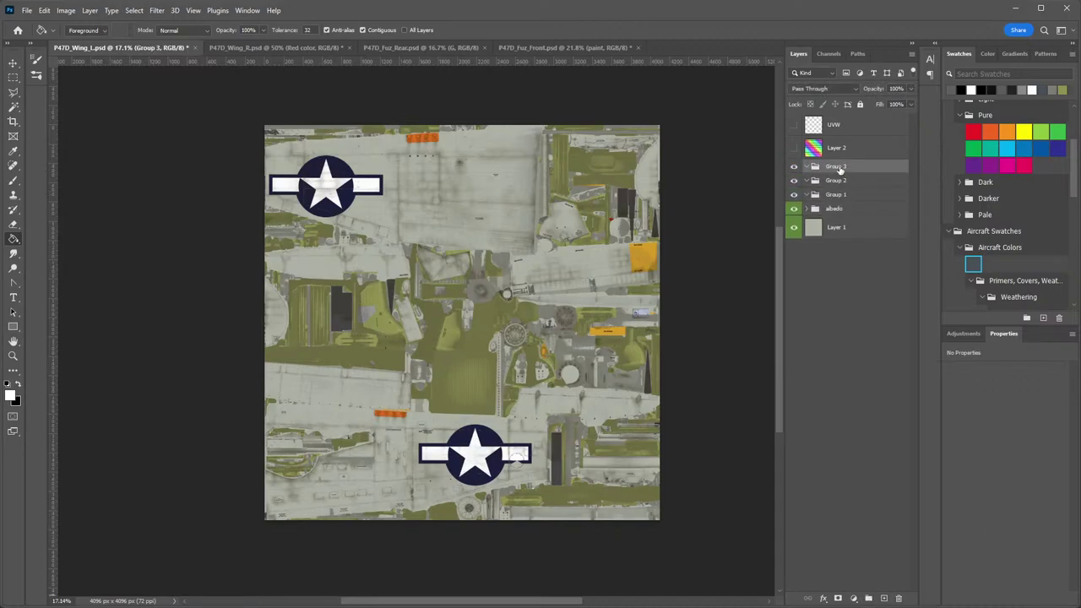
pyautogui.doubleClick(840, 168)
pyautogui.write('R')
pyautogui.doubleClick(840, 182)
pyautogui.write('G')
pyautogui.doubleClick(839, 195)
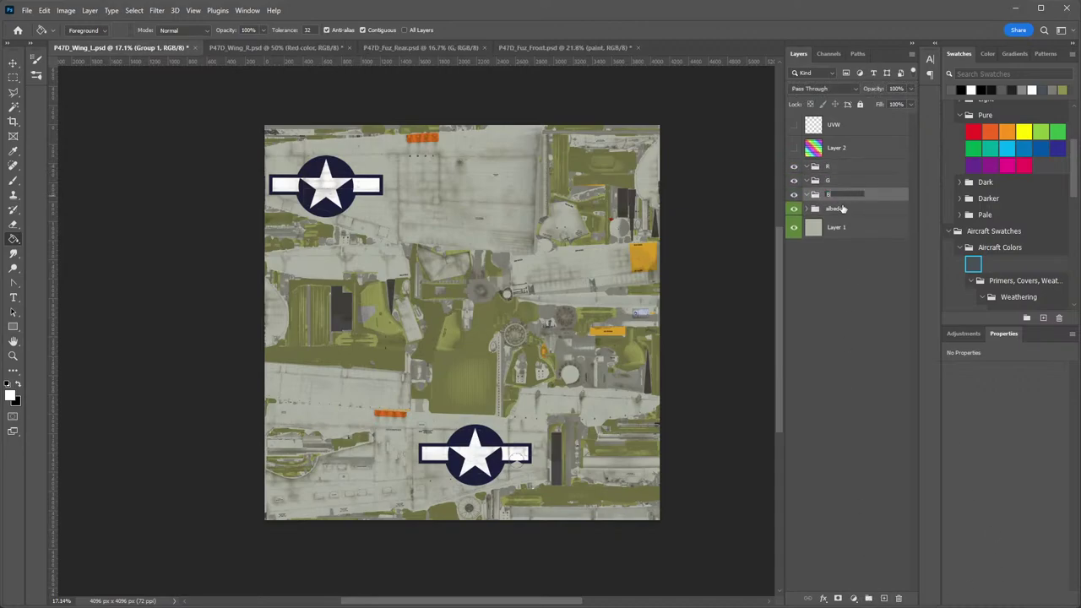
pyautogui.write('B')
# Duplicate the albedo group and move the copy into group G.
pyautogui.click(842, 209)
pyautogui.rightClick(868, 212)
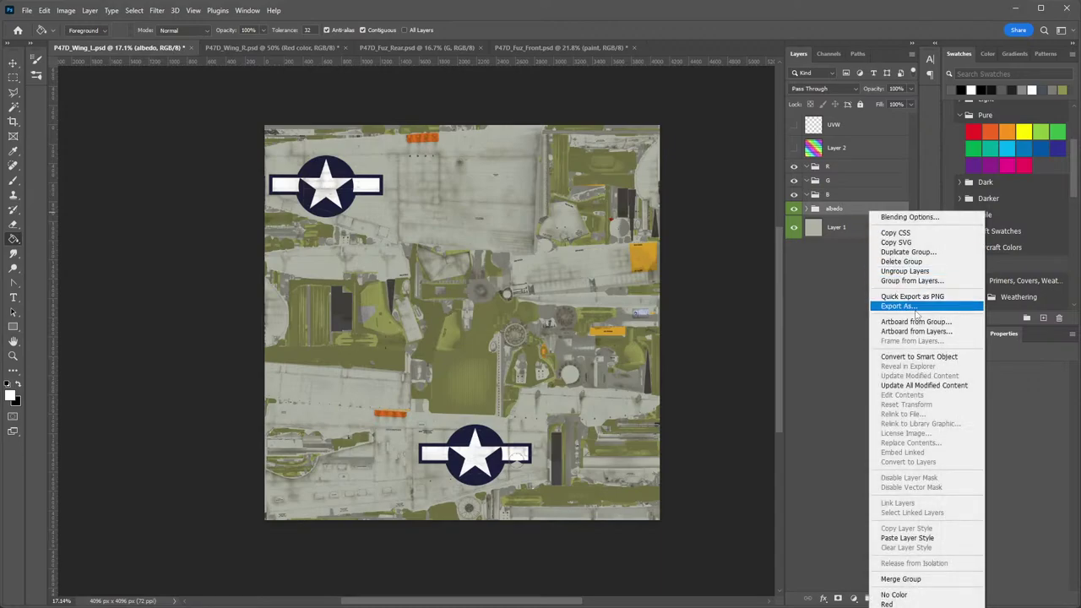
pyautogui.click(908, 252)
pyautogui.press('Return')
pyautogui.moveTo(842, 209); pyautogui.dragTo(840, 185)
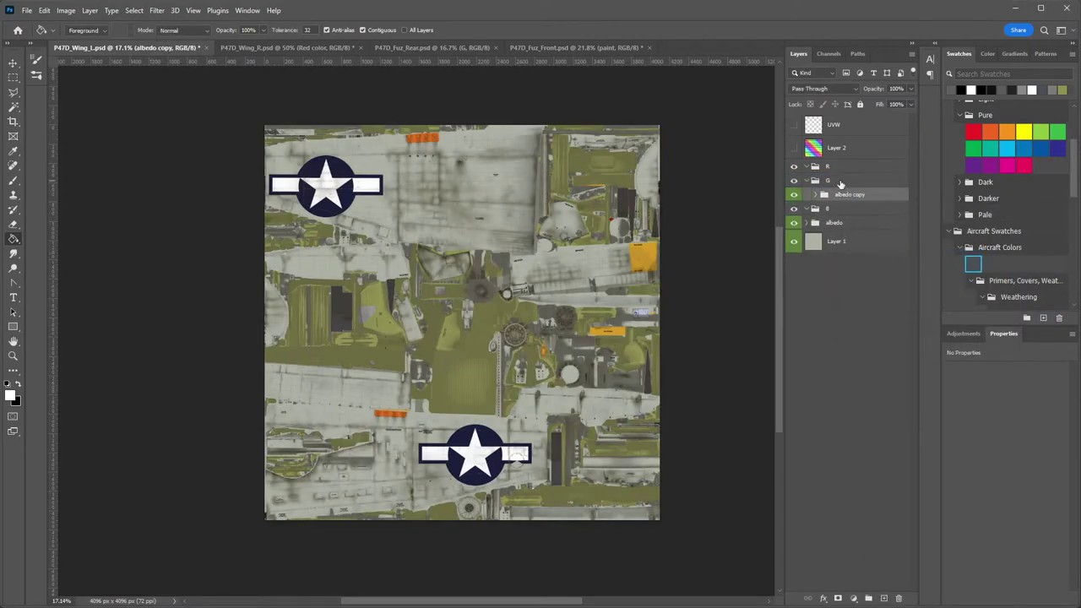
# Add a new blank layer inside group R and select group B.
pyautogui.click(838, 166)
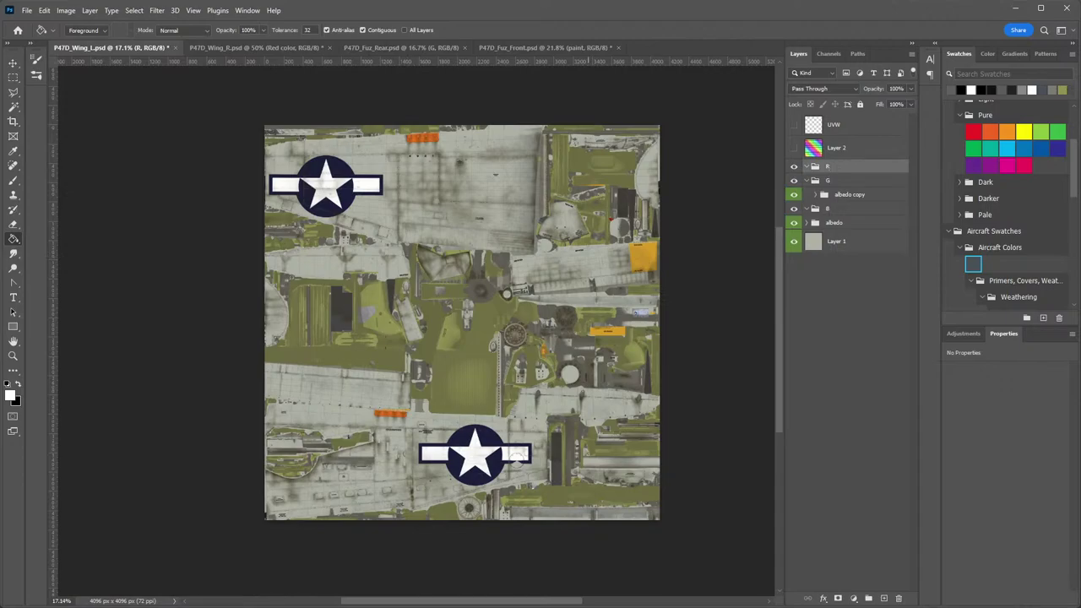
pyautogui.click(884, 598)
pyautogui.click(832, 232)
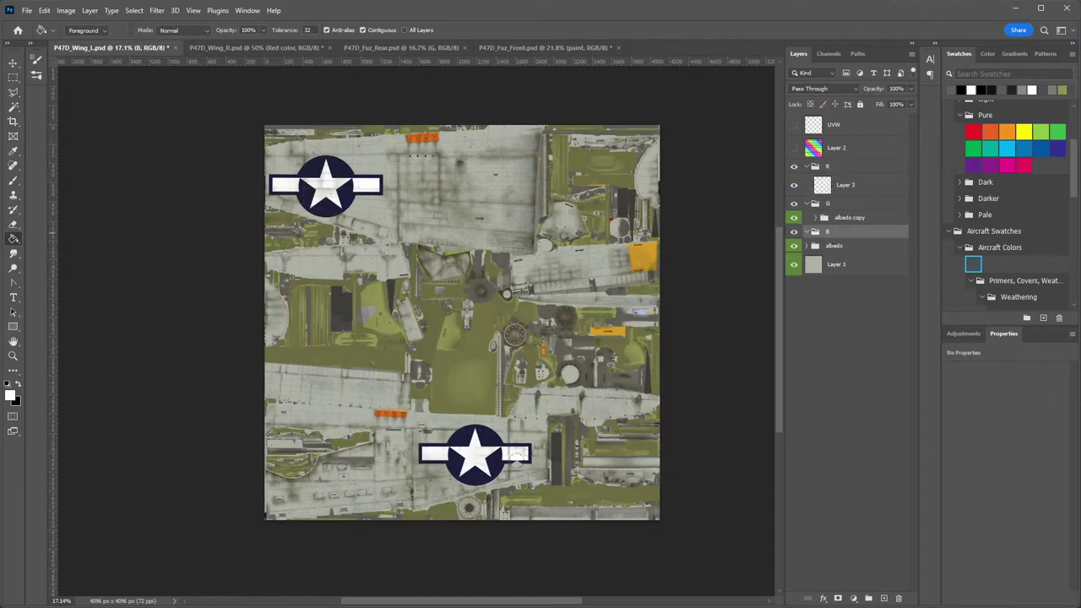
# Save the changes to P47D_Fuz_Front.psd and close the rear fuselage document.
pyautogui.click(557, 48)
pyautogui.click(620, 48)
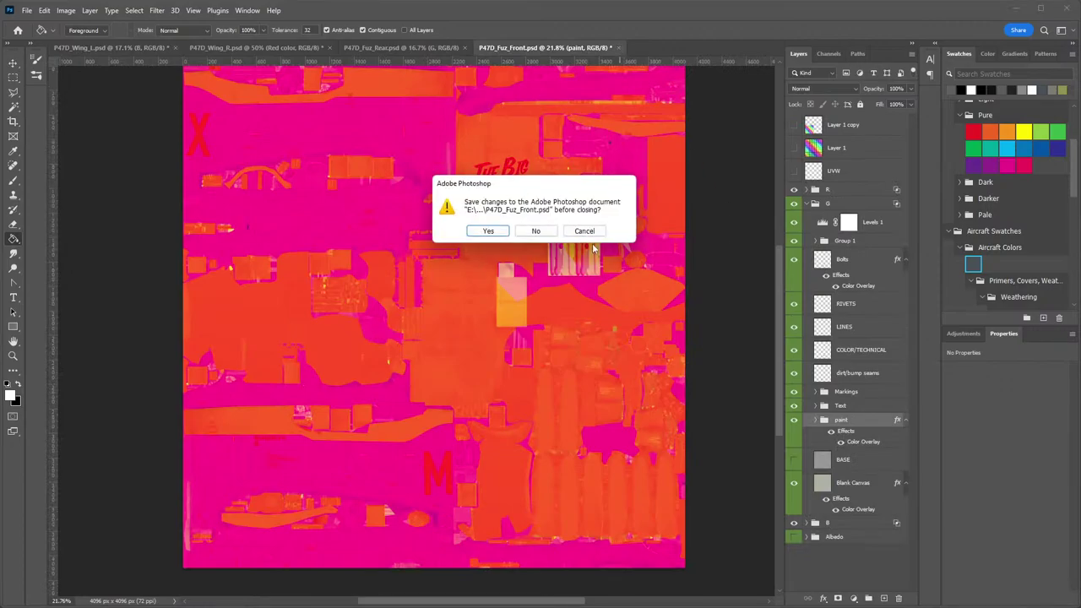
pyautogui.click(488, 231)
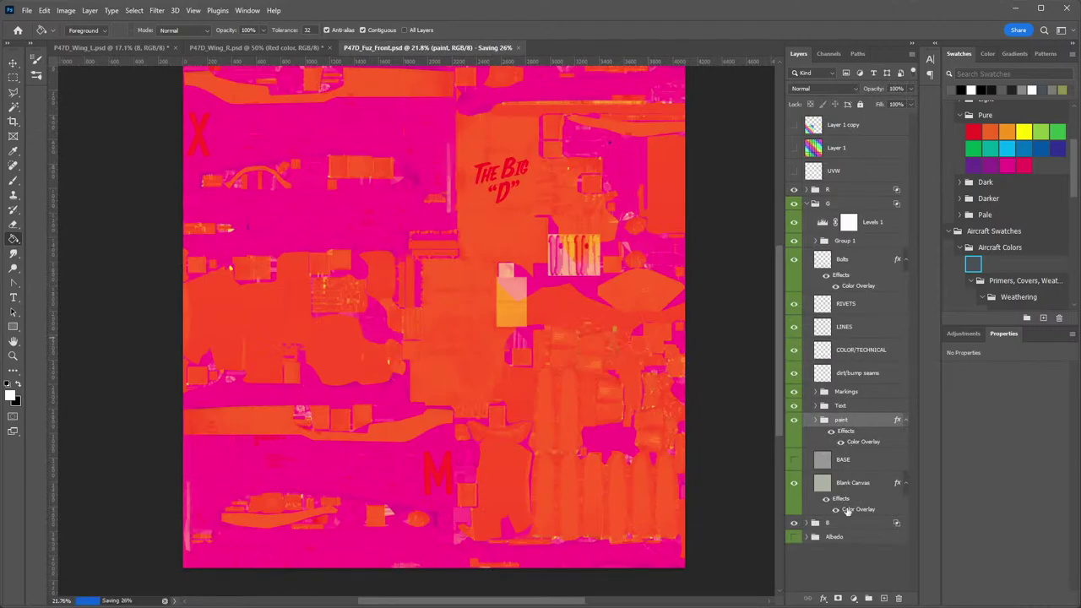
# Copy the Blank Canvas layer with its Color Overlay from P47D_Fuz_Front.psd into P47D_Wing_L.psd.
pyautogui.click(861, 484)
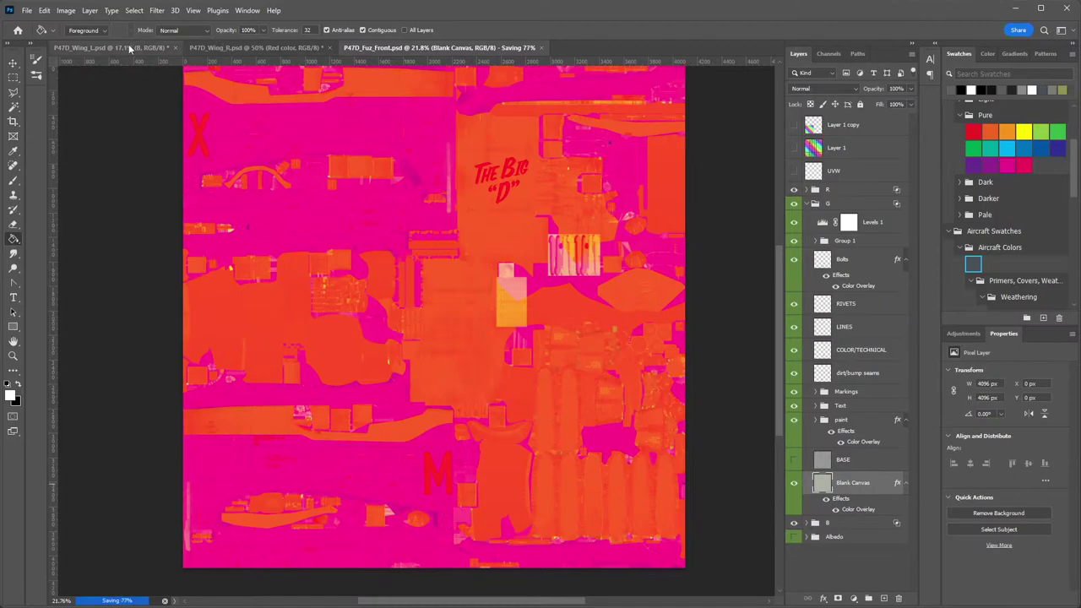
pyautogui.click(234, 49)
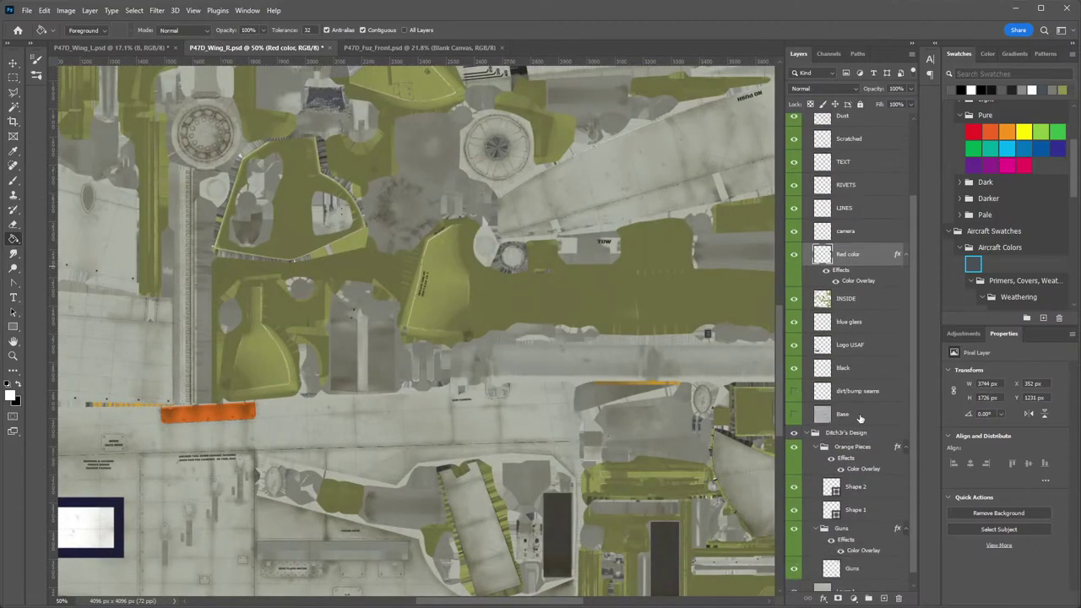
pyautogui.click(114, 47)
pyautogui.click(849, 210)
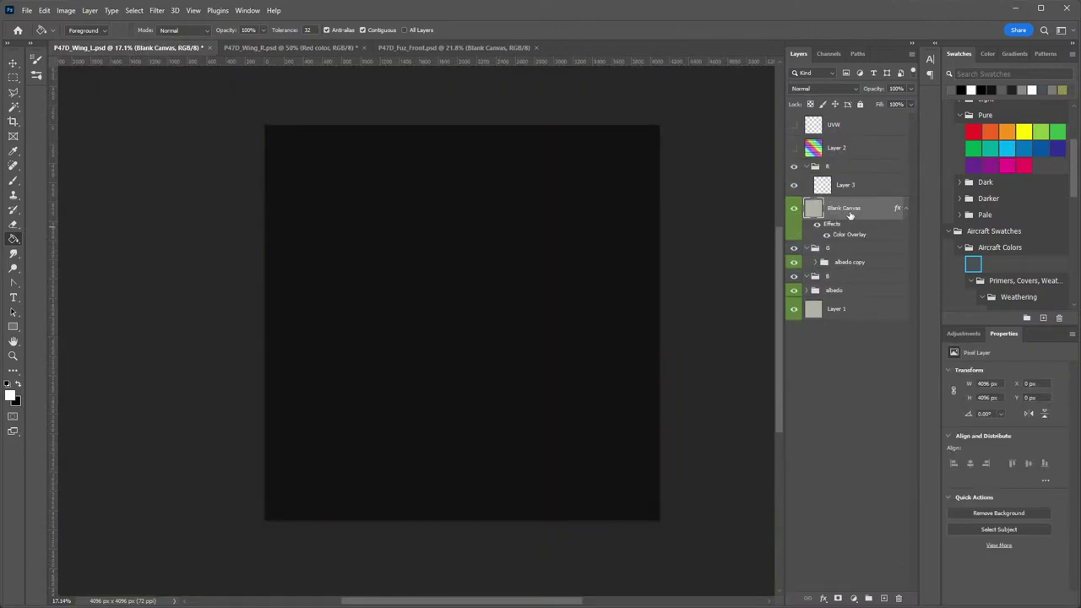
# Move the Blank Canvas layer into group G and place it near the bottom of the albedo copy group, beneath the artwork layers.
pyautogui.moveTo(850, 214); pyautogui.dragTo(859, 271)
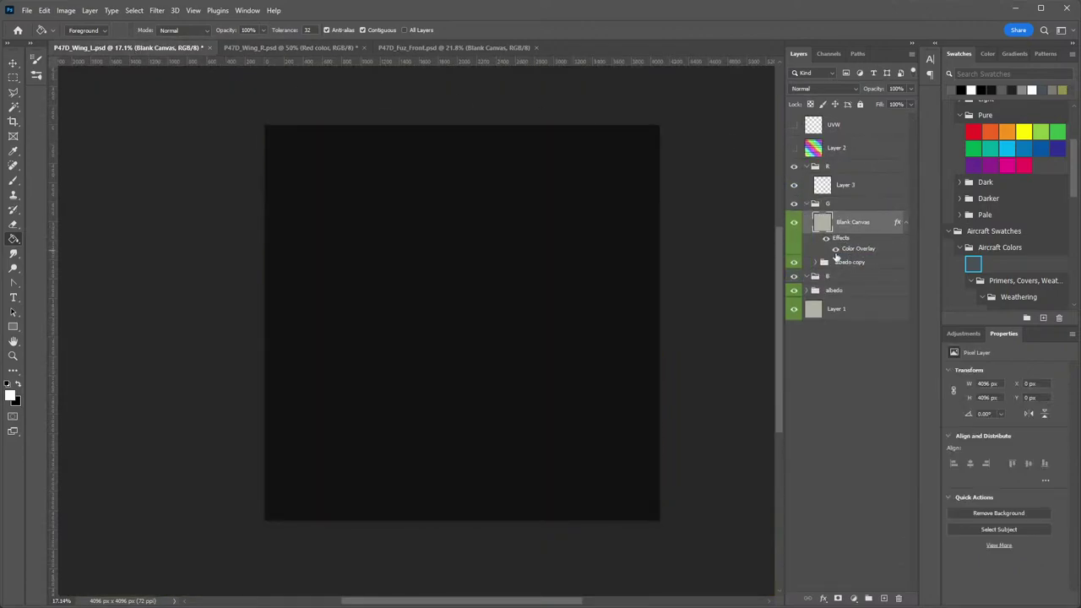
pyautogui.click(816, 262)
pyautogui.moveTo(851, 222); pyautogui.dragTo(862, 441)
pyautogui.moveTo(858, 275); pyautogui.dragTo(868, 579)
pyautogui.scroll(2, 860, 458)
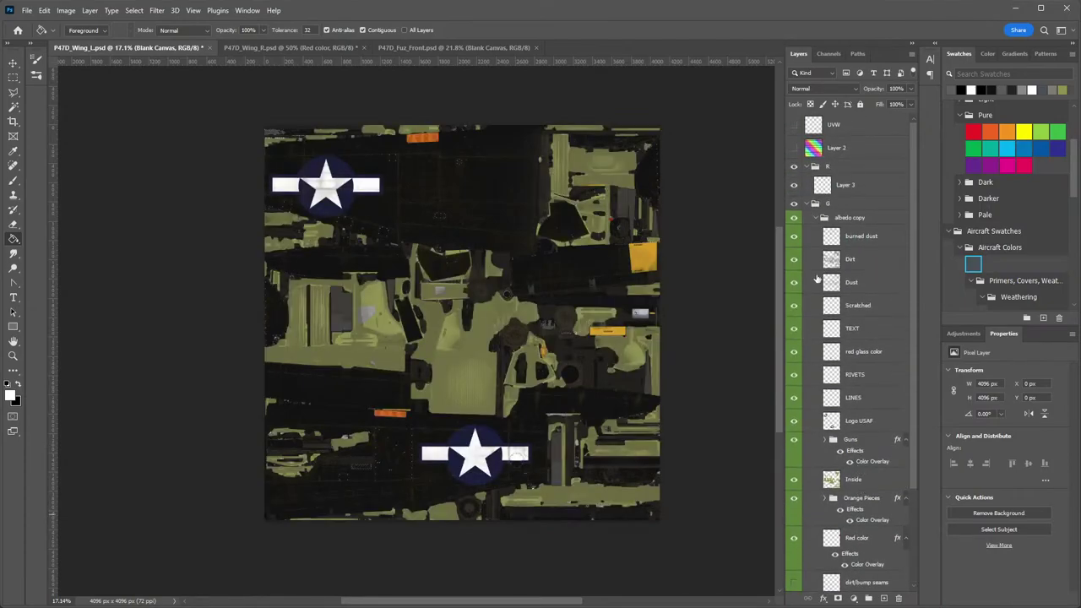
# Hide the albedo group and restrict group G's blending to the green channel only.
pyautogui.click(811, 205)
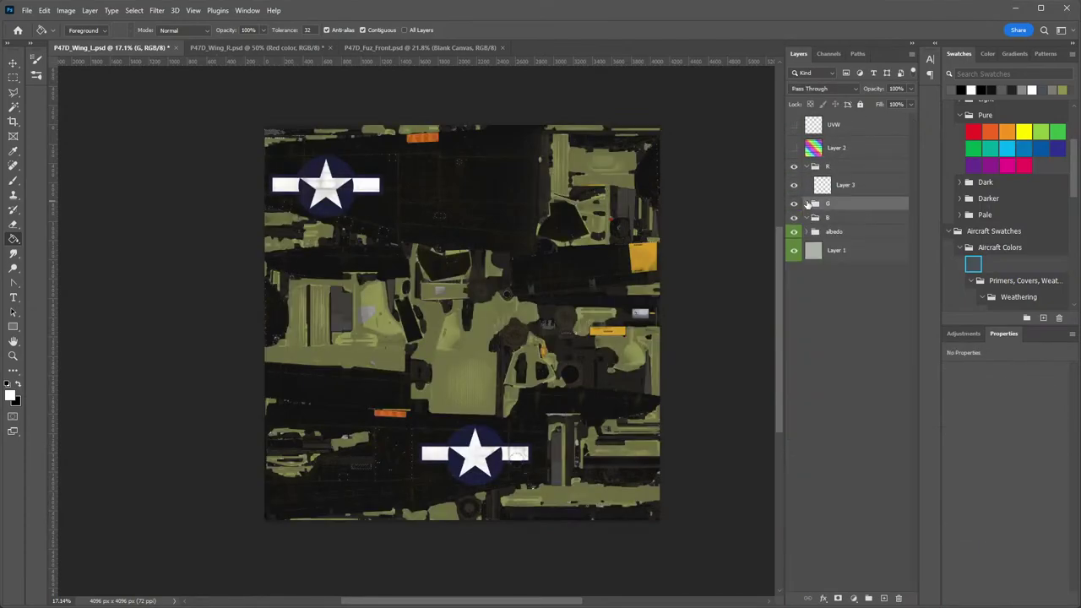
pyautogui.click(799, 234)
pyautogui.doubleClick(868, 205)
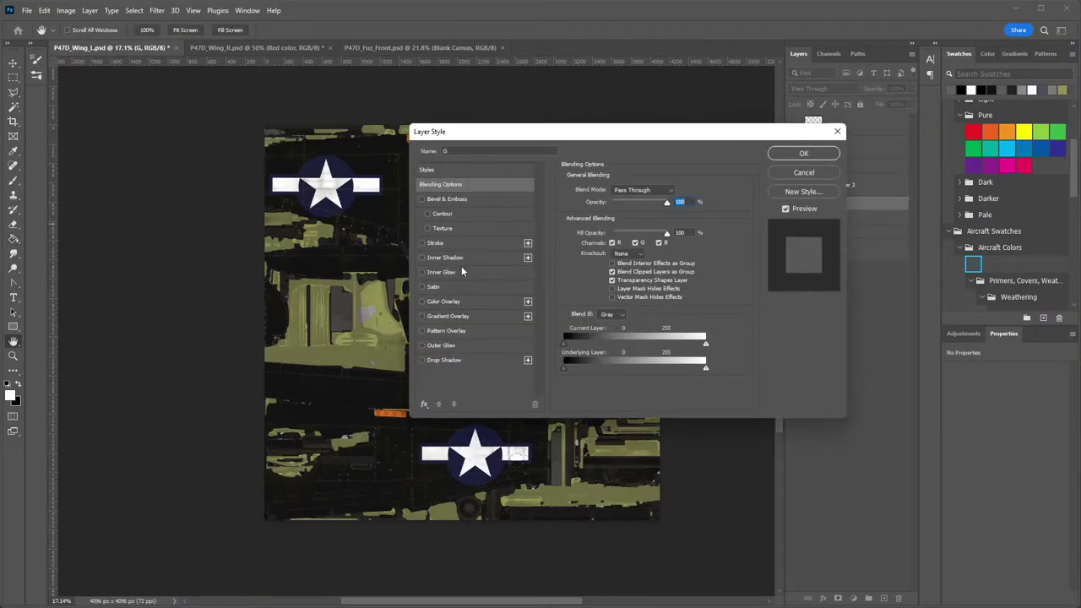
pyautogui.click(612, 244)
pyautogui.click(636, 244)
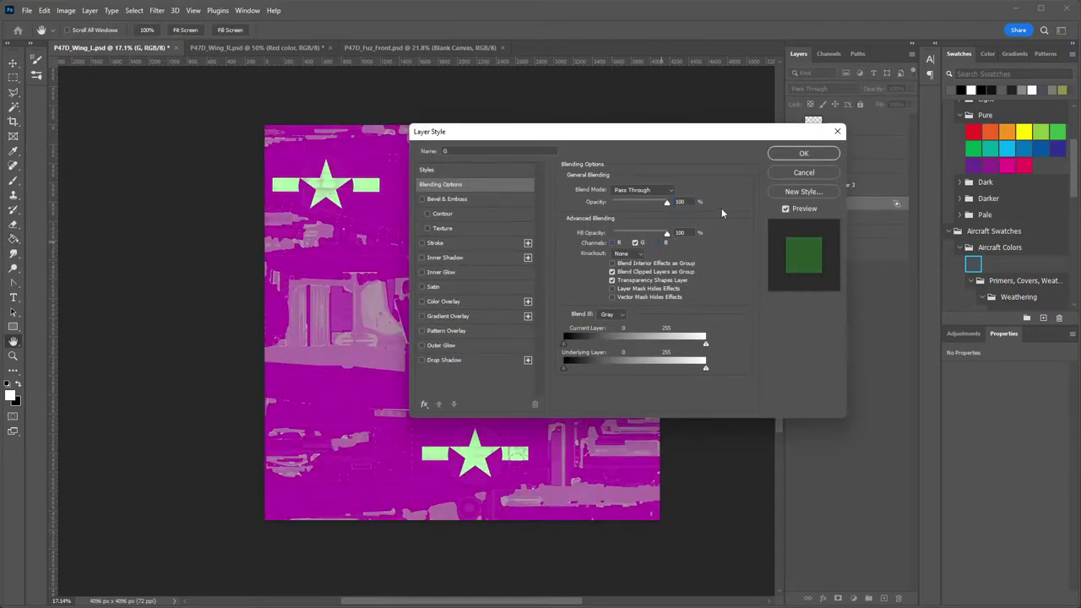
pyautogui.click(804, 153)
# Restrict group R's blending to the red channel by excluding its G and B channels.
pyautogui.click(881, 171)
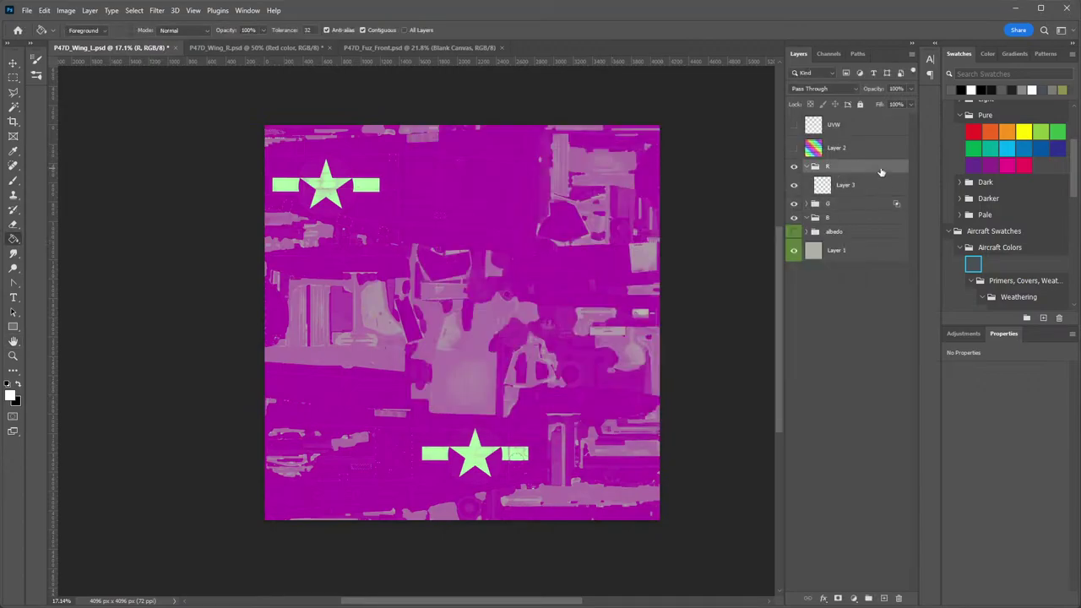
pyautogui.doubleClick(881, 172)
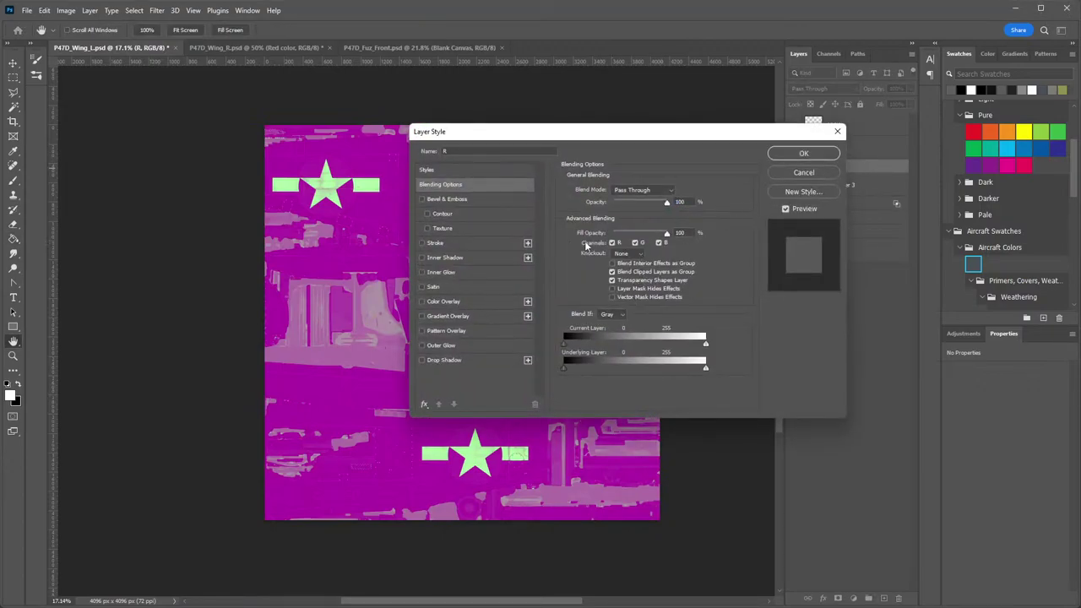
pyautogui.click(636, 242)
pyautogui.click(659, 243)
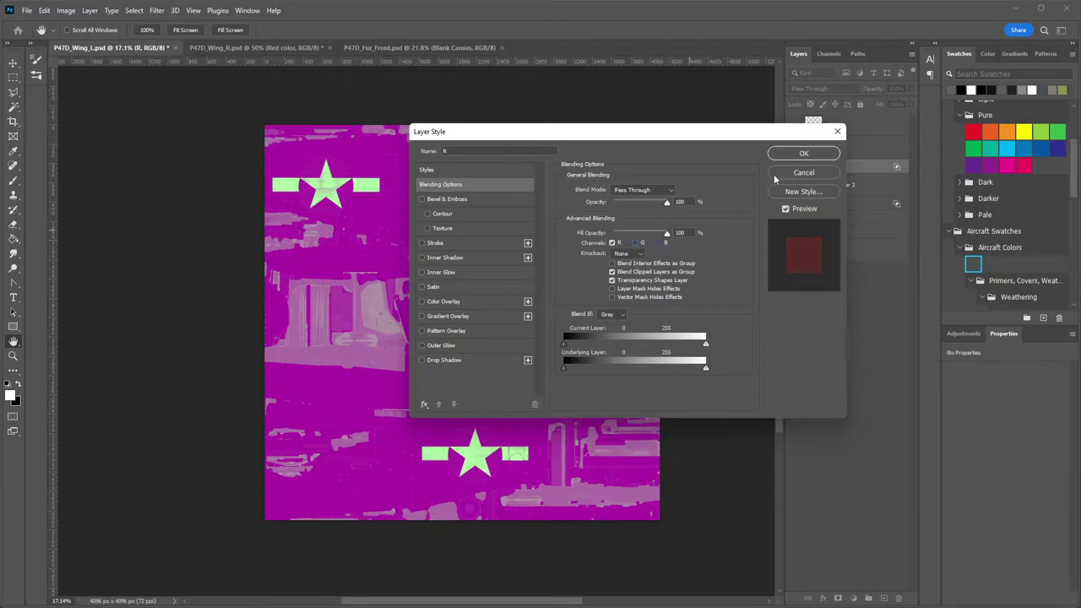
pyautogui.click(798, 155)
# Restrict group B's blending to the blue channel by excluding its R and G channels.
pyautogui.doubleClick(847, 218)
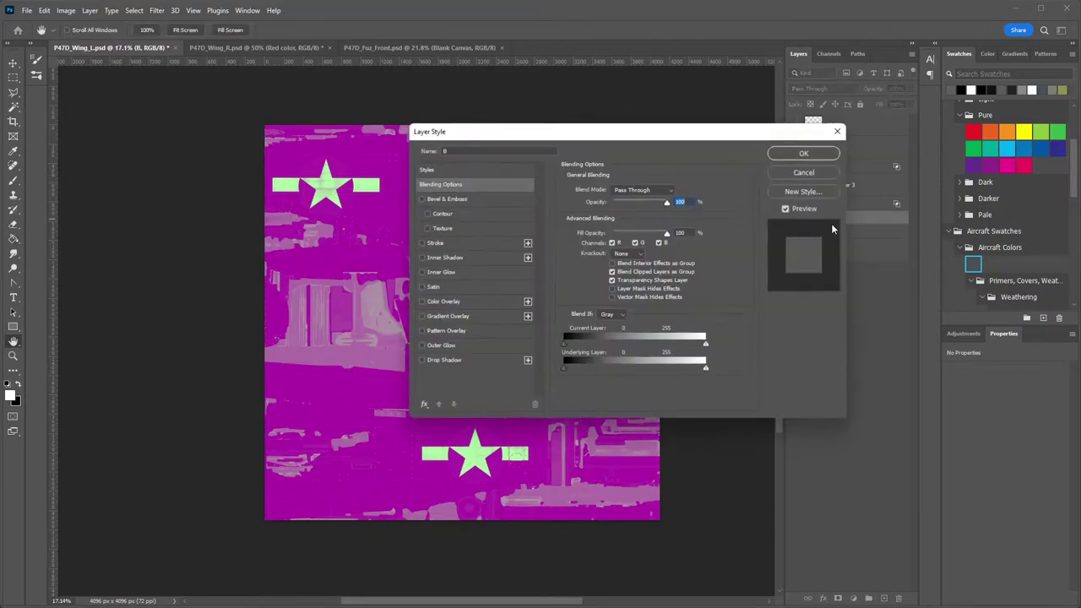
pyautogui.click(614, 244)
pyautogui.click(635, 244)
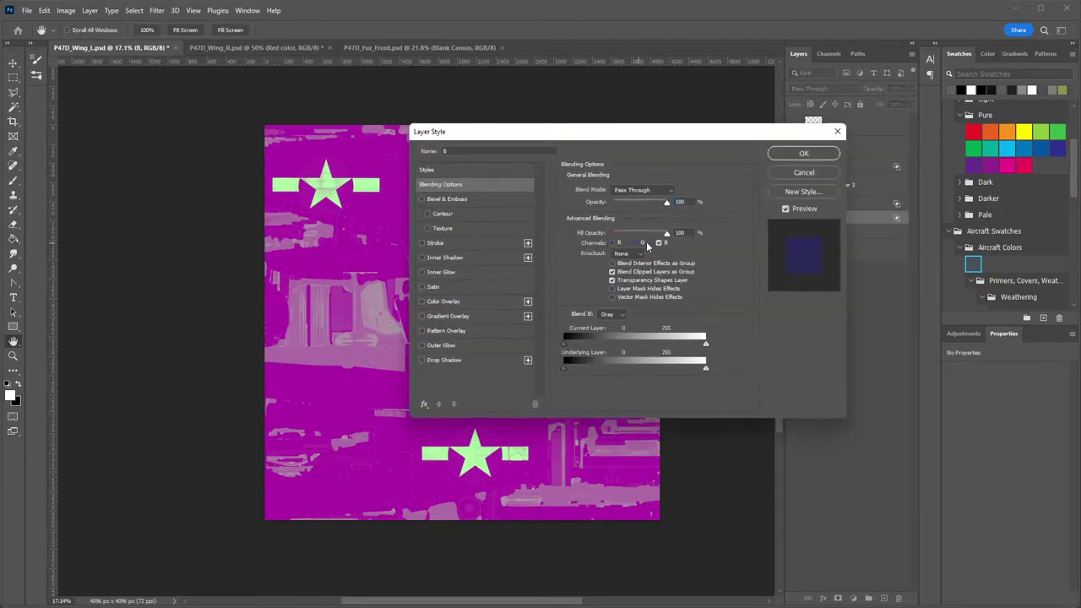
pyautogui.click(803, 153)
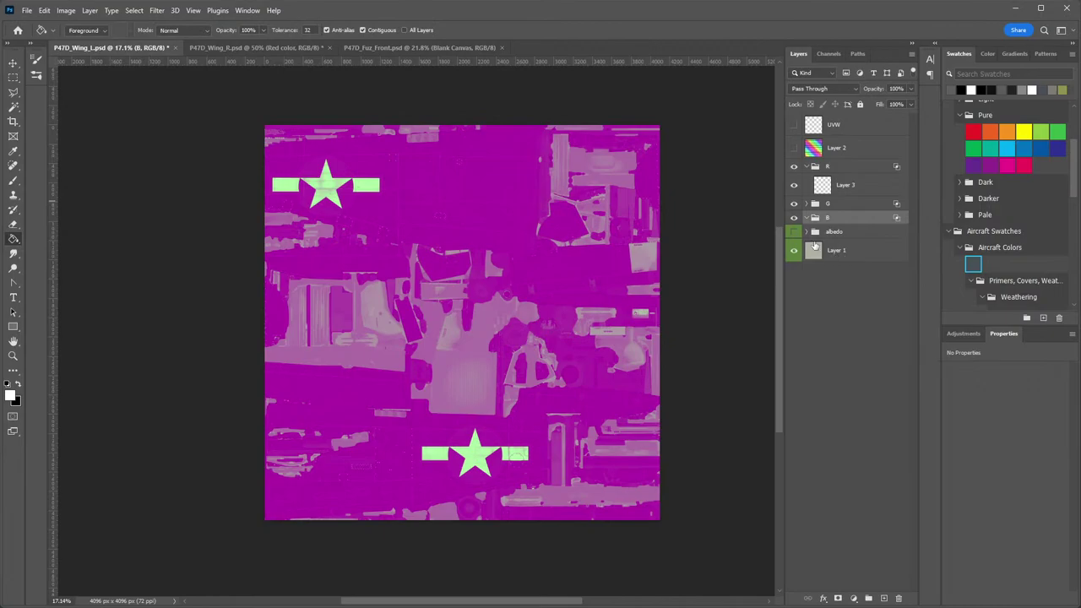
# Copy Layer 4 from group B of P47D_Fuz_Front.psd into group B of P47D_Wing_L.psd, and hide Layer 1.
pyautogui.click(409, 49)
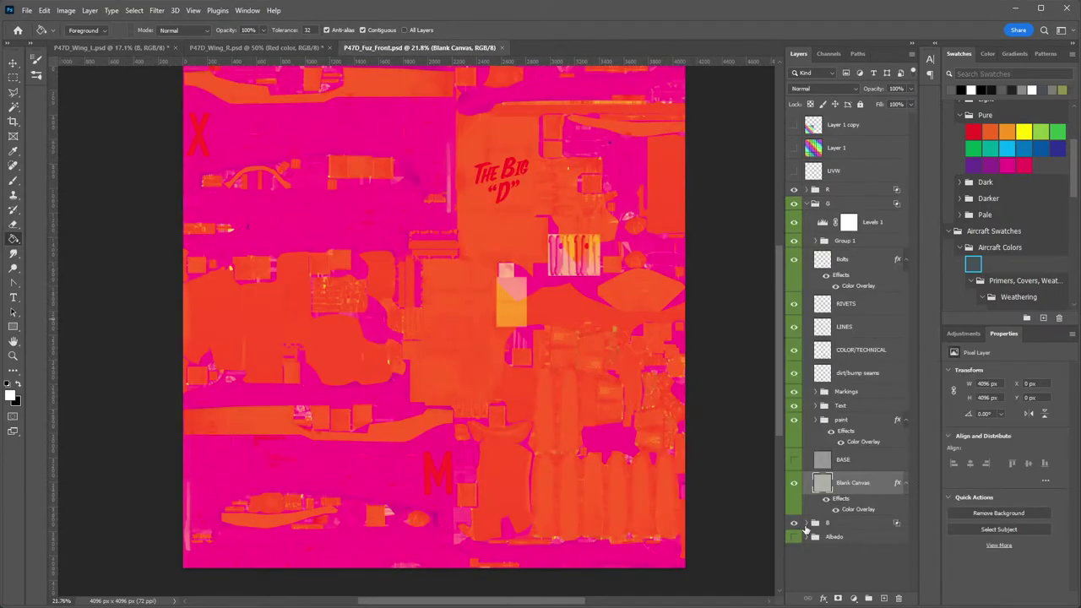
pyautogui.click(807, 523)
pyautogui.scroll(-1, 849, 550)
pyautogui.click(863, 572)
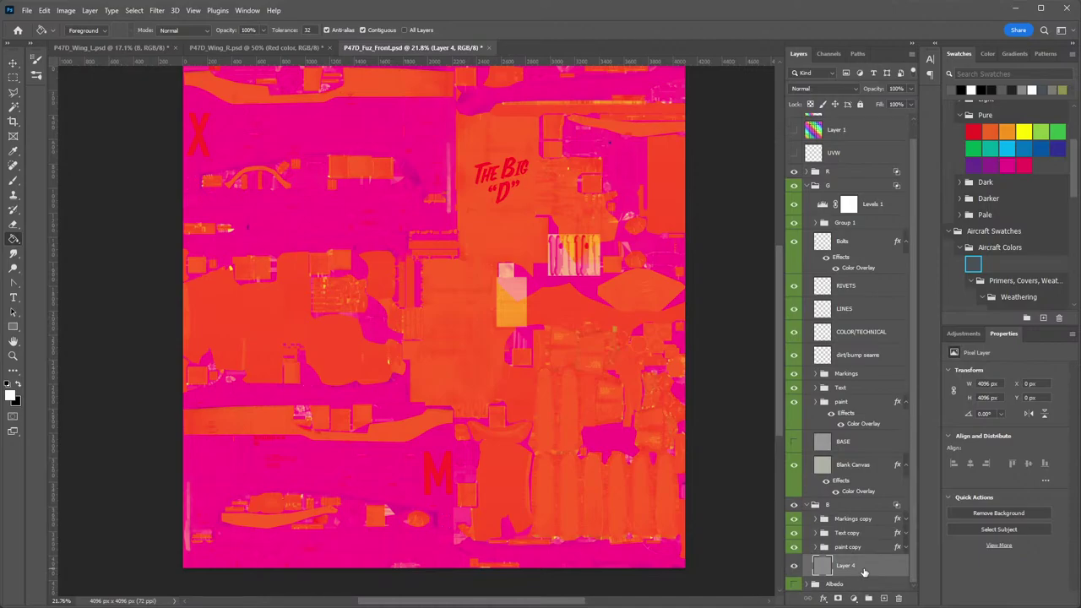
pyautogui.click(253, 47)
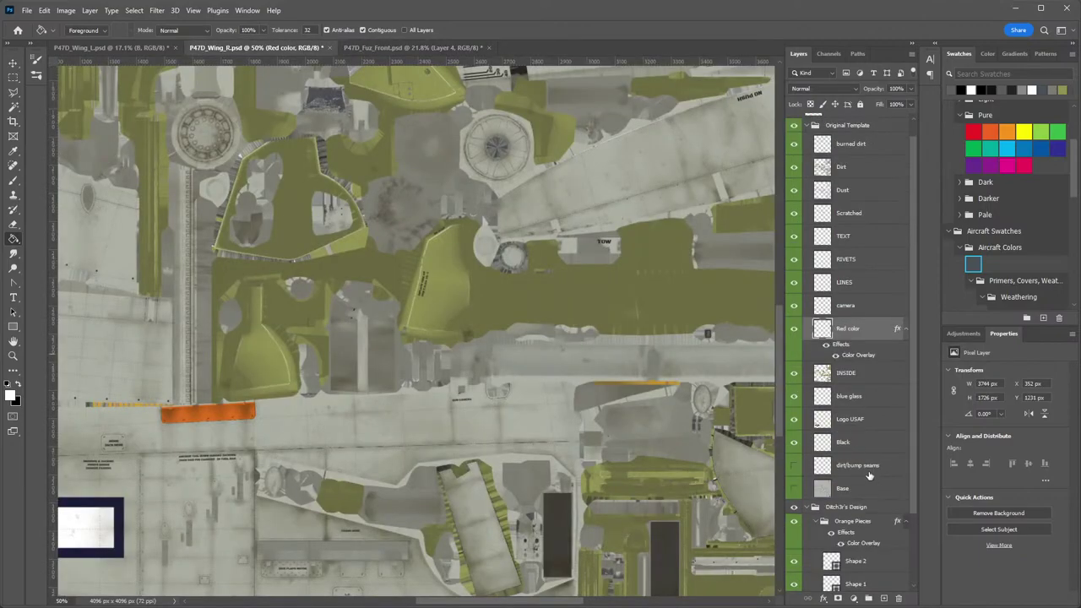
pyautogui.click(109, 47)
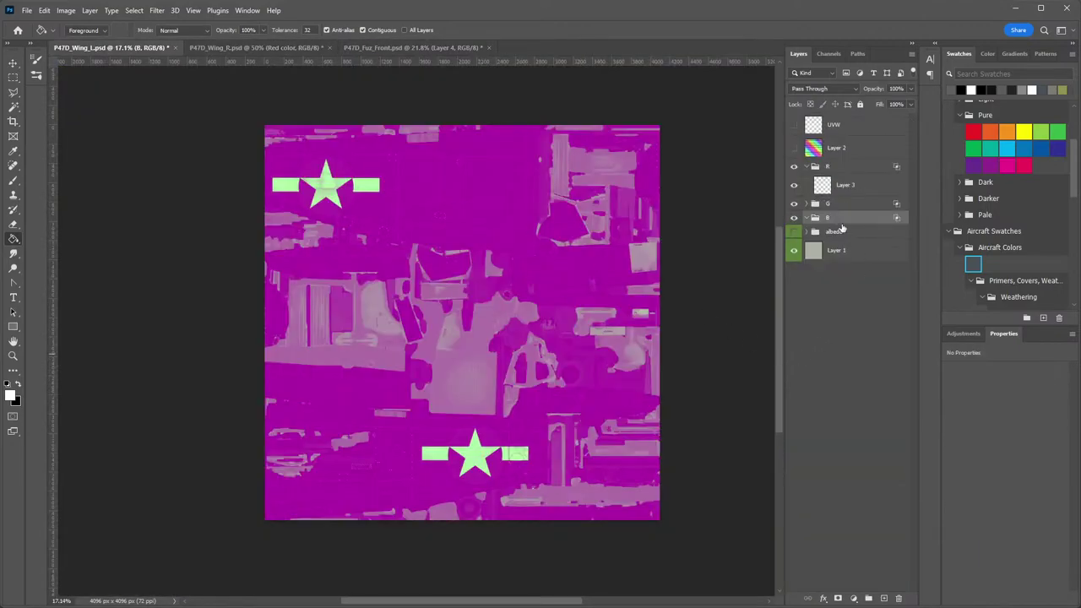
pyautogui.hotkey('ctrl', 'v')
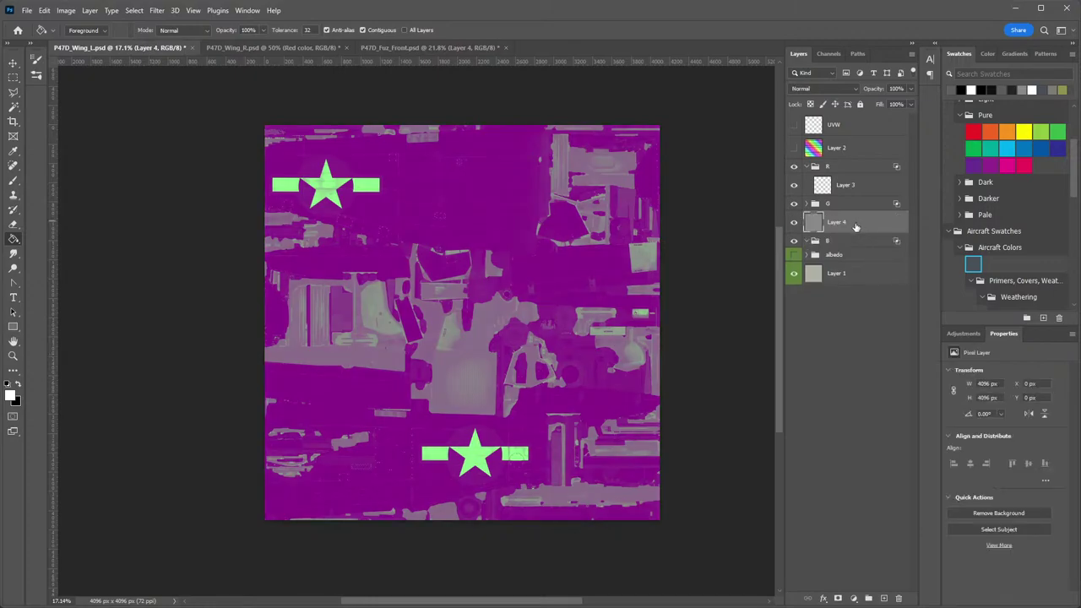
pyautogui.moveTo(856, 226); pyautogui.dragTo(860, 243)
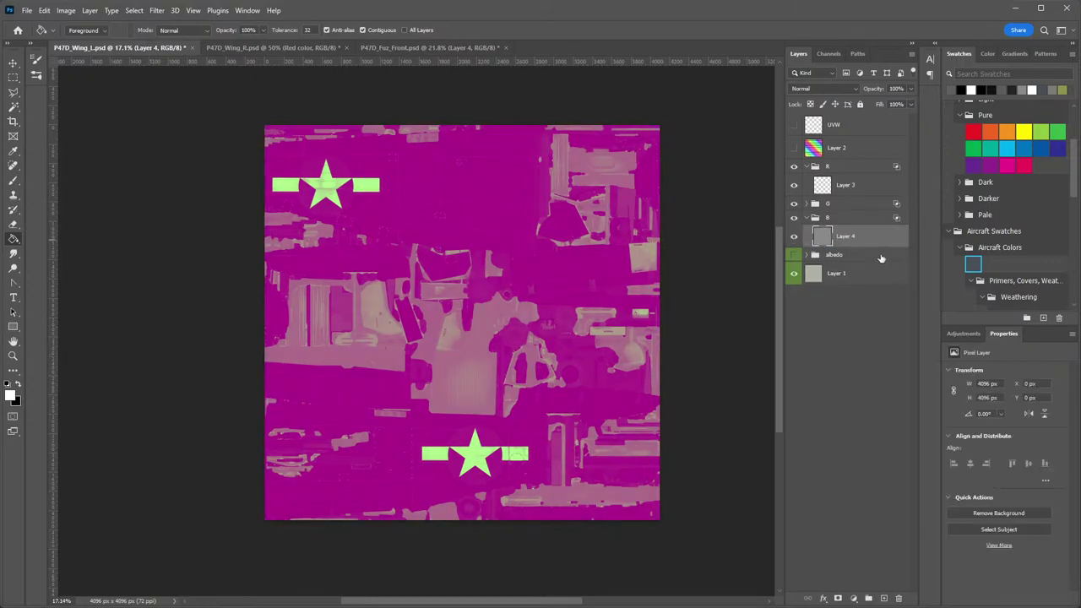
pyautogui.click(794, 274)
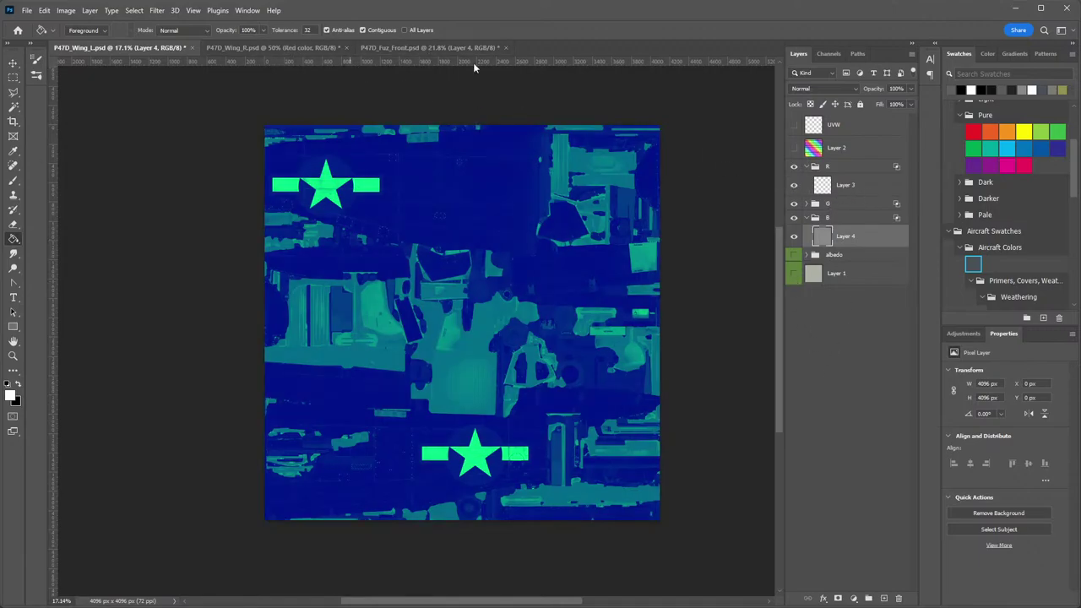
# Duplicate the RIVETS and LINES layers of the albedo copy group and move the duplicates into group R above Layer 3.
pyautogui.click(806, 204)
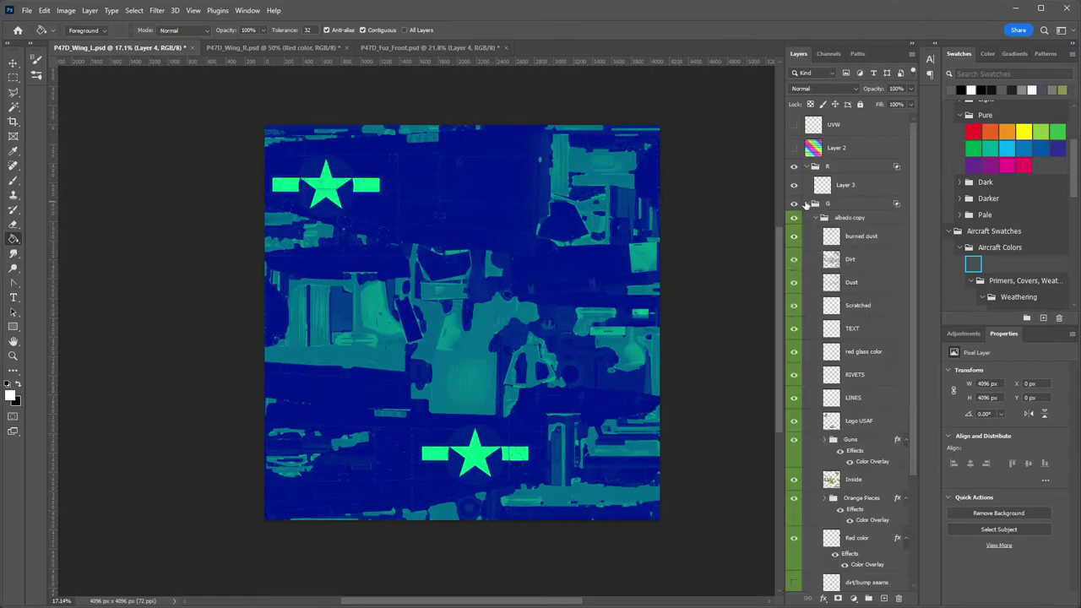
pyautogui.click(870, 397)
pyautogui.keyDown('shift'); pyautogui.click(870, 375); pyautogui.keyUp('shift')
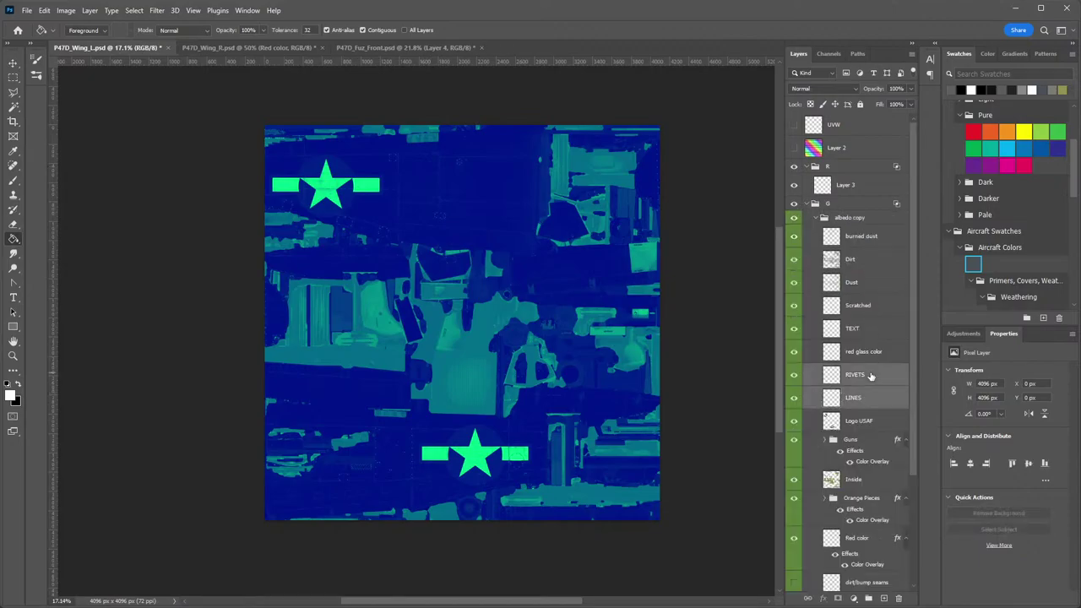
pyautogui.rightClick(875, 375)
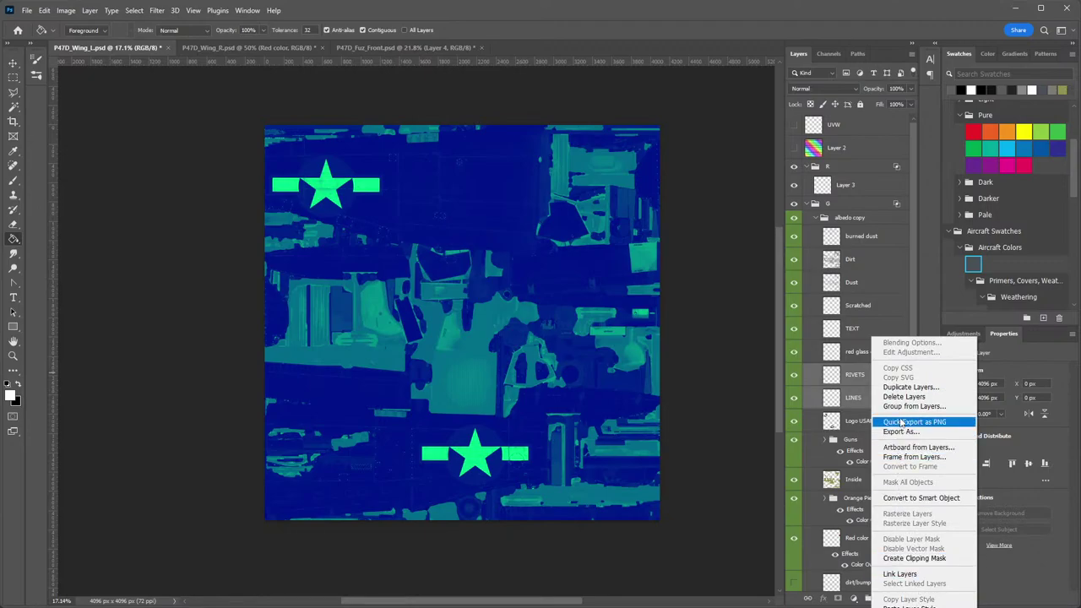
pyautogui.click(904, 390)
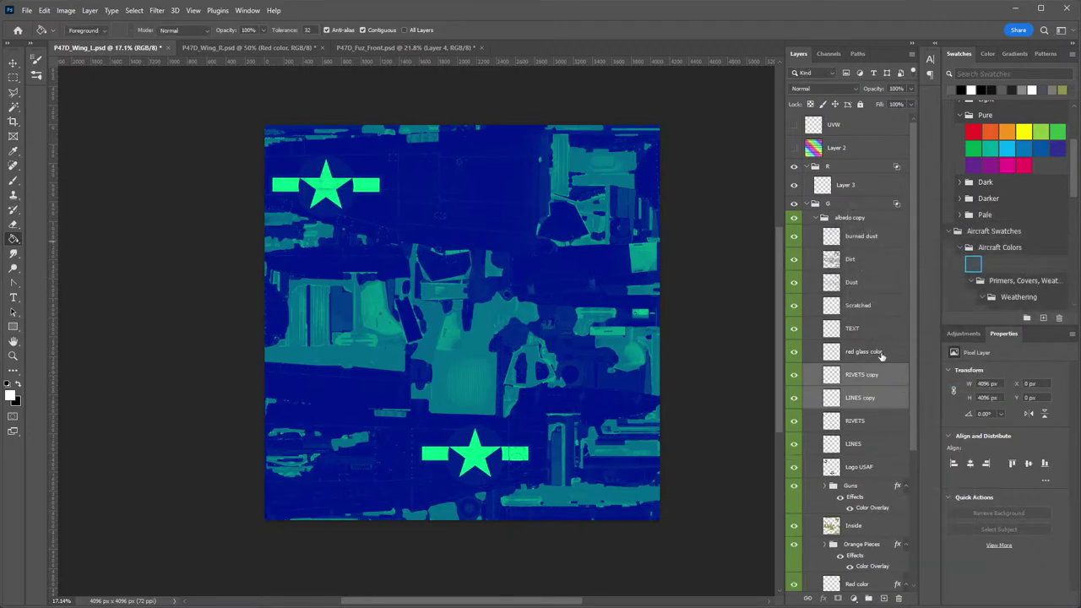
pyautogui.moveTo(879, 377); pyautogui.dragTo(838, 180)
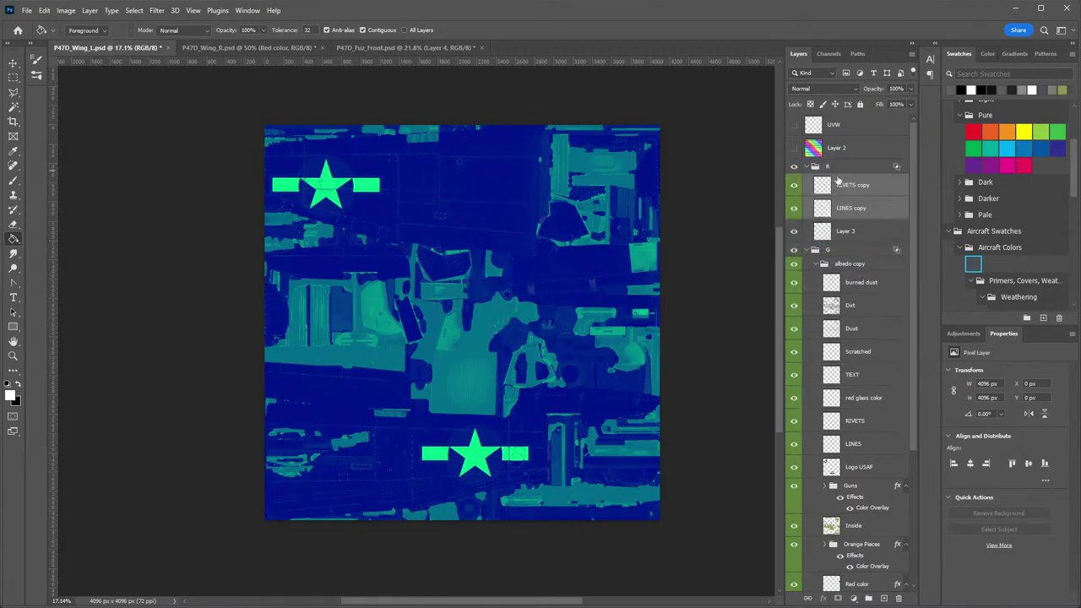
# Fill Layer 3 in group R with white using the Paint Bucket, and collapse the group.
pyautogui.click(866, 231)
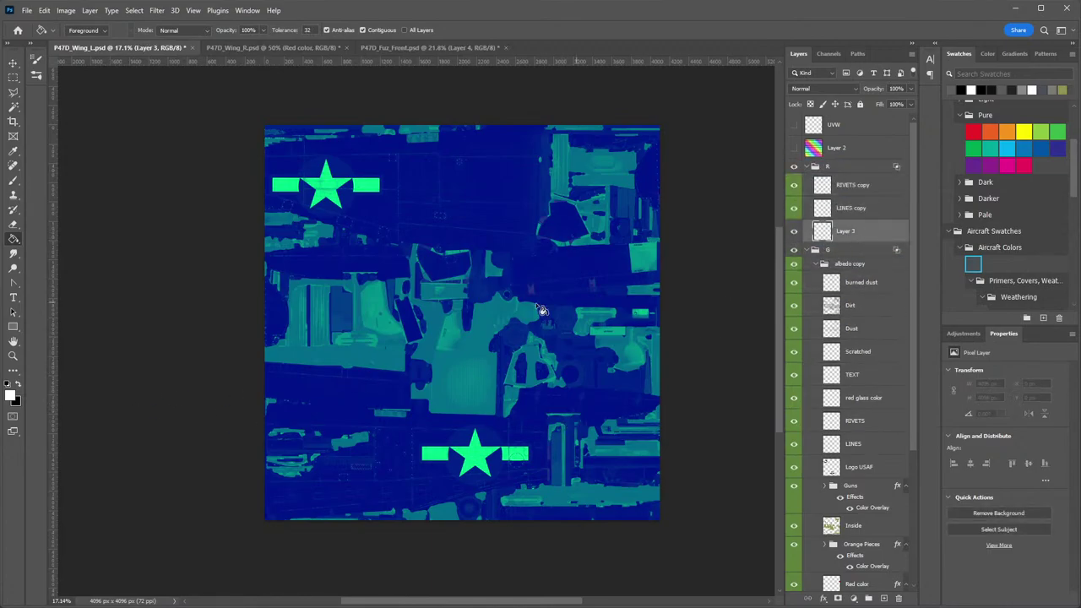
pyautogui.click(456, 313)
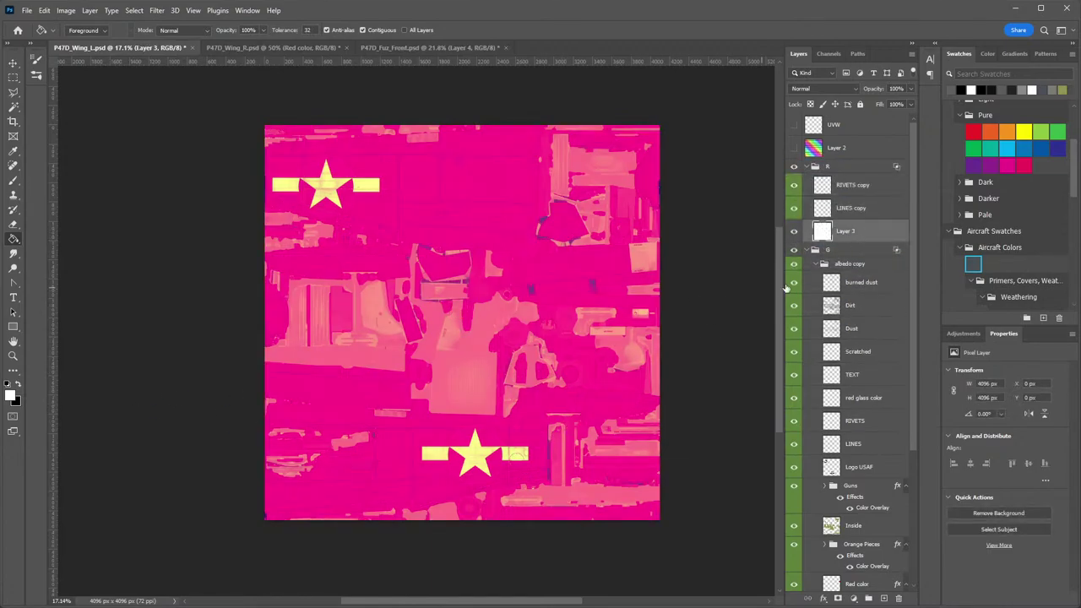
pyautogui.click(816, 168)
pyautogui.click(807, 167)
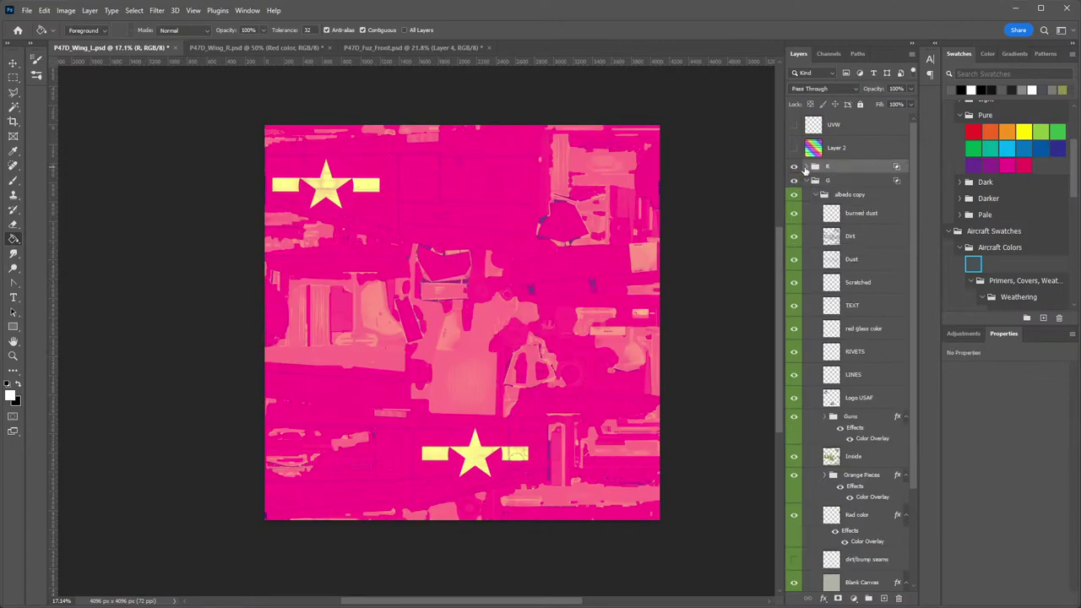
# Hide groups R and G so that only group B is displayed, and collapse group G.
pyautogui.click(794, 167)
pyautogui.click(794, 181)
pyautogui.click(809, 181)
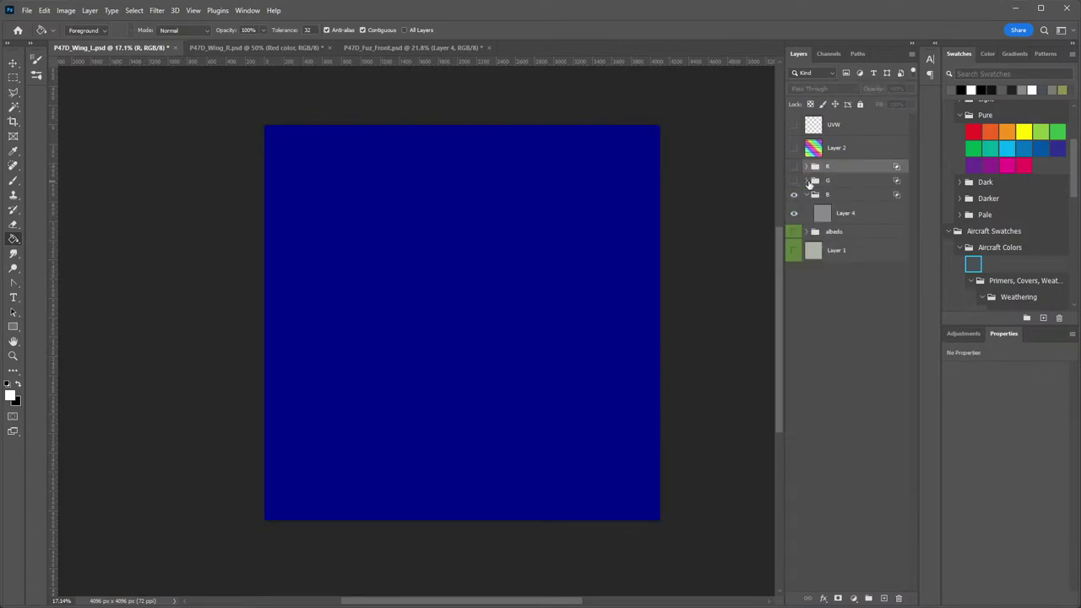
# Duplicate the Logo USAF layer from the albedo group and move the duplicate into group B above Layer 4.
pyautogui.click(807, 231)
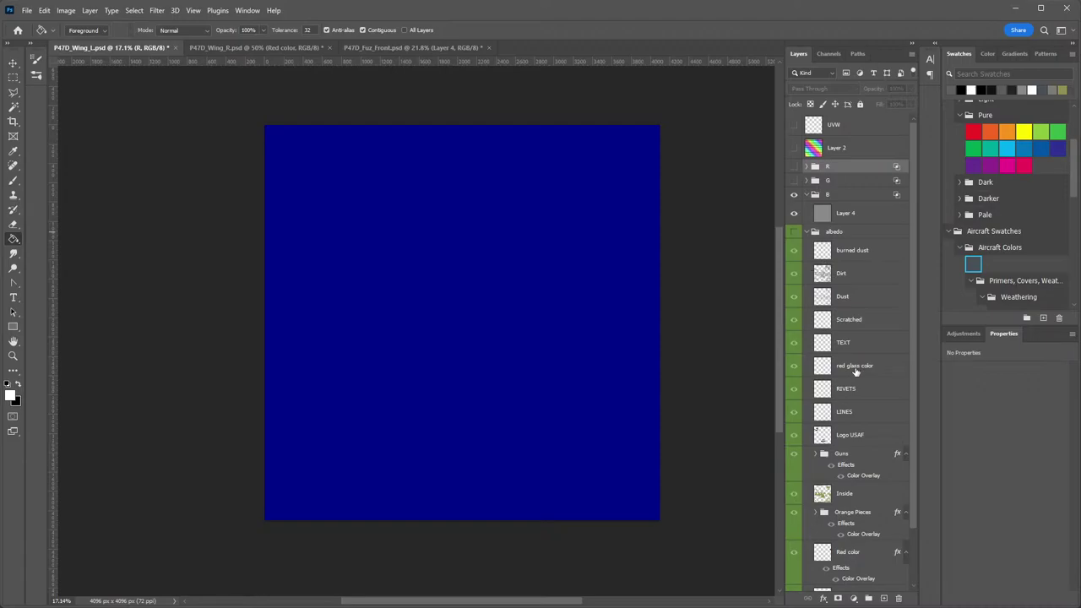
pyautogui.scroll(-3, 844, 401)
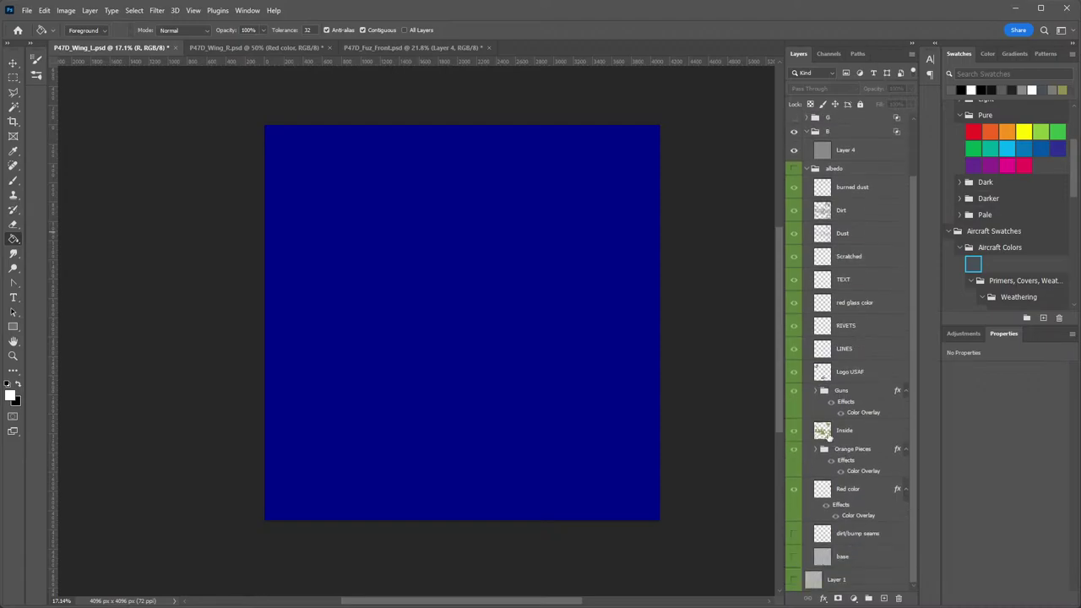
pyautogui.click(905, 391)
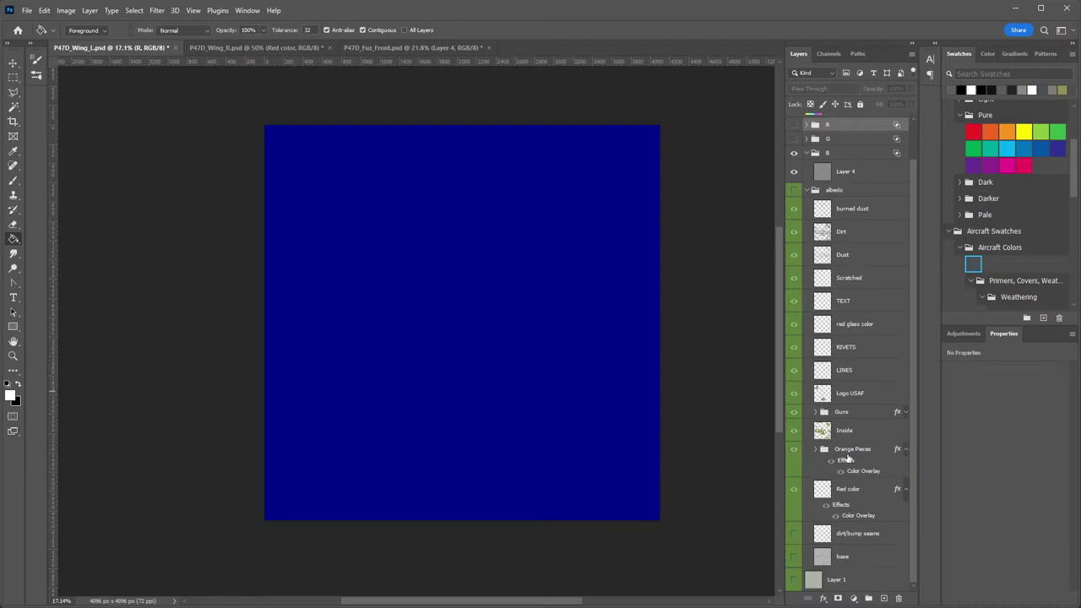
pyautogui.click(843, 395)
pyautogui.rightClick(849, 399)
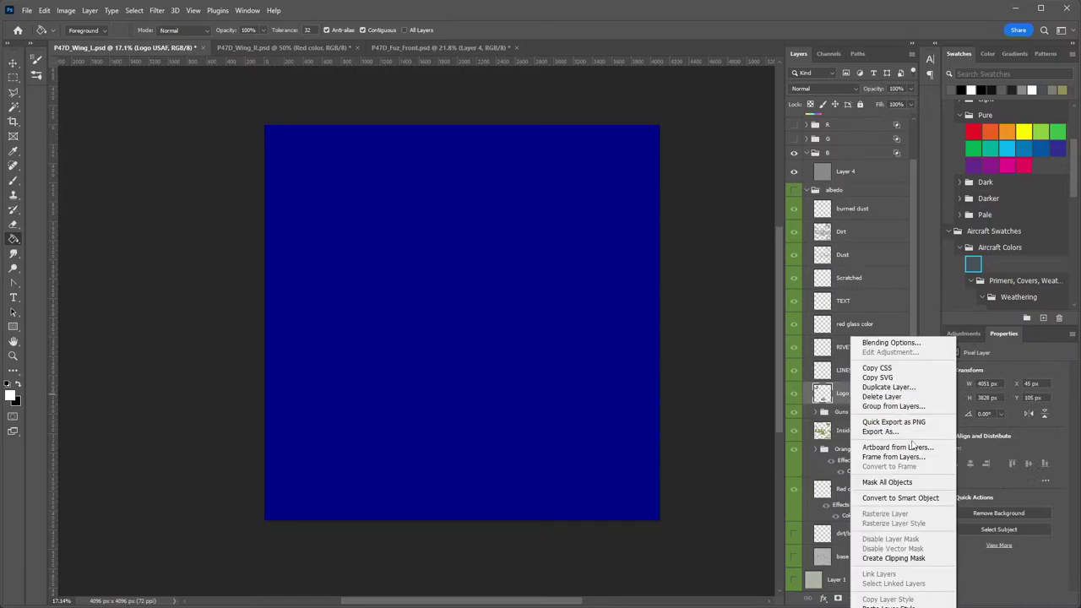
pyautogui.click(887, 387)
pyautogui.press('Return')
pyautogui.moveTo(862, 396); pyautogui.dragTo(860, 159)
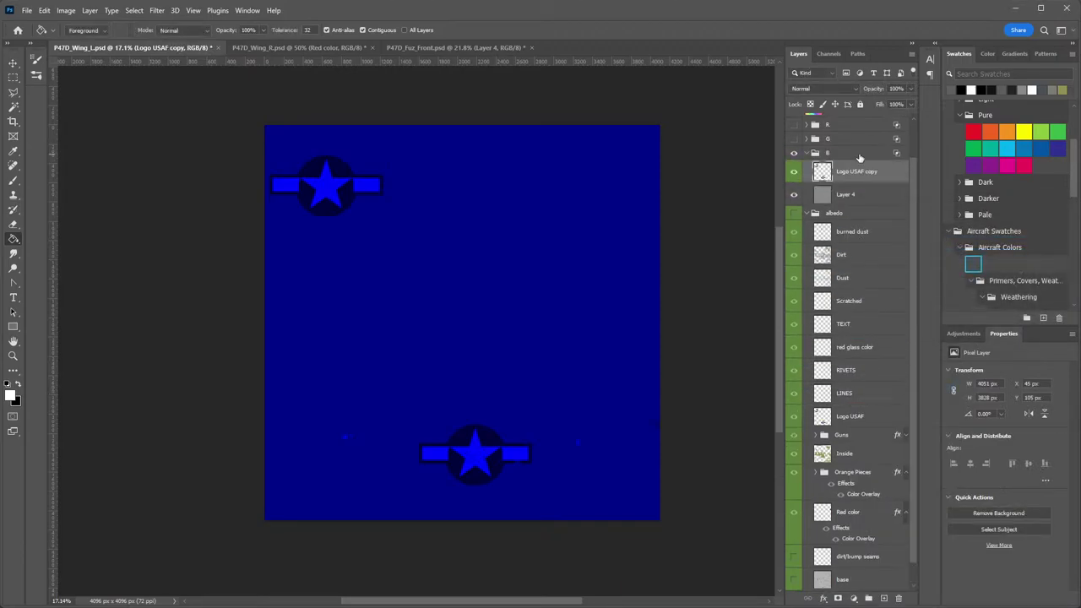
# Duplicate the albedo group's Orange Pieces group and place the duplicate at the top of group B.
pyautogui.click(855, 474)
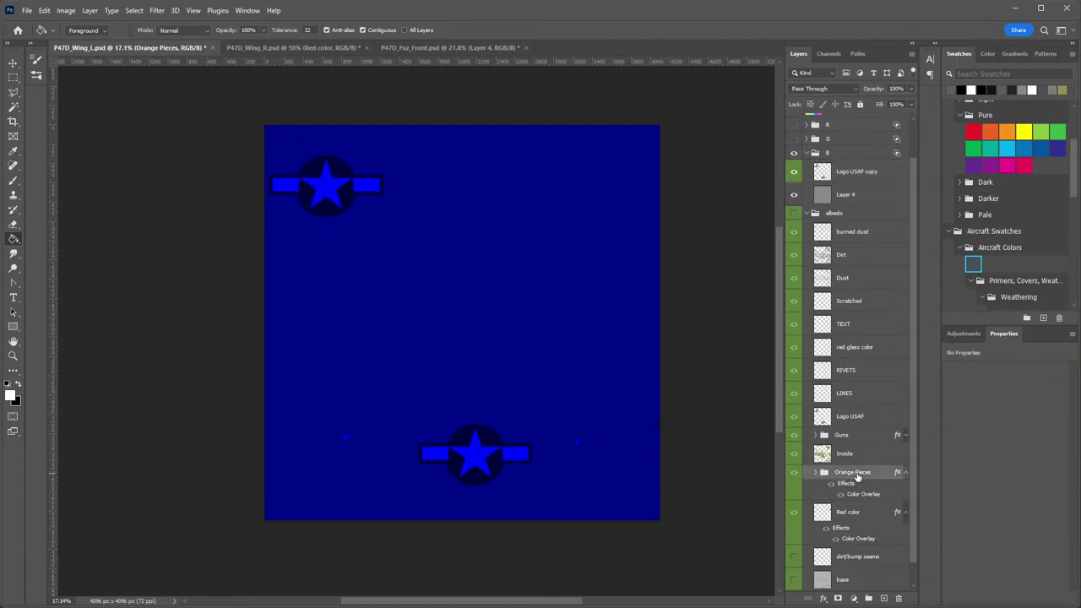
pyautogui.rightClick(856, 474)
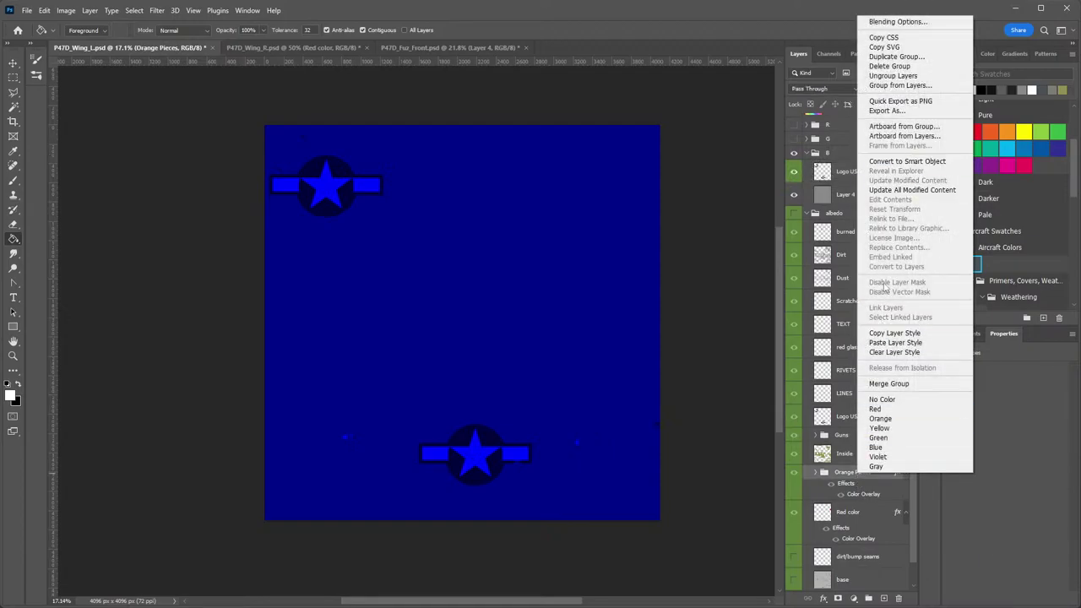
pyautogui.click(897, 56)
pyautogui.press('Return')
pyautogui.moveTo(862, 472); pyautogui.dragTo(863, 160)
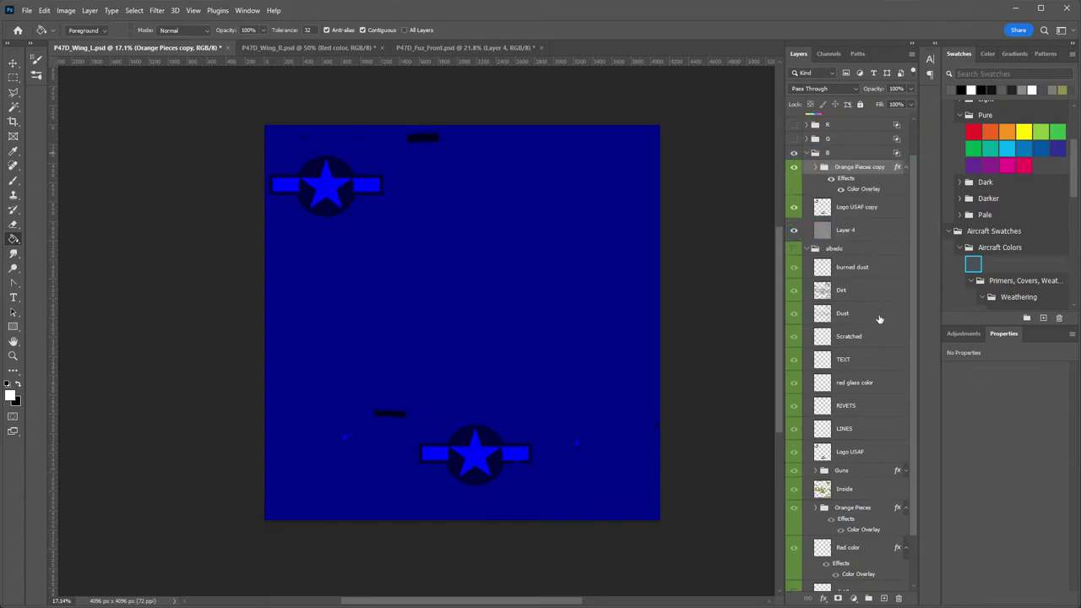
# Duplicate the albedo group's Inside layer and place the duplicate at the top of group B.
pyautogui.rightClick(843, 488)
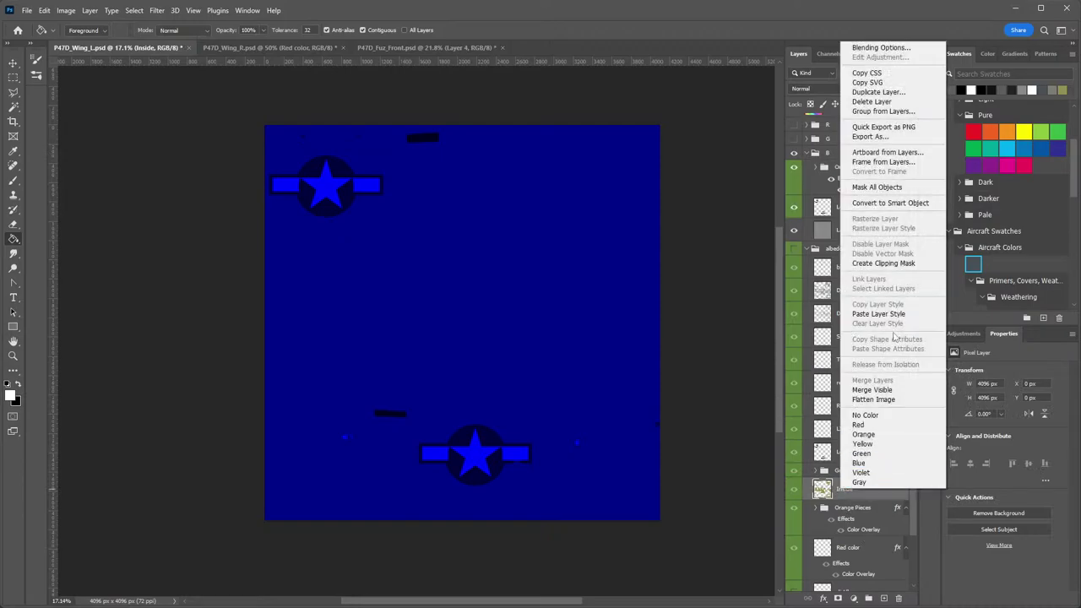
pyautogui.click(879, 91)
pyautogui.press('Return')
pyautogui.moveTo(852, 490); pyautogui.dragTo(840, 161)
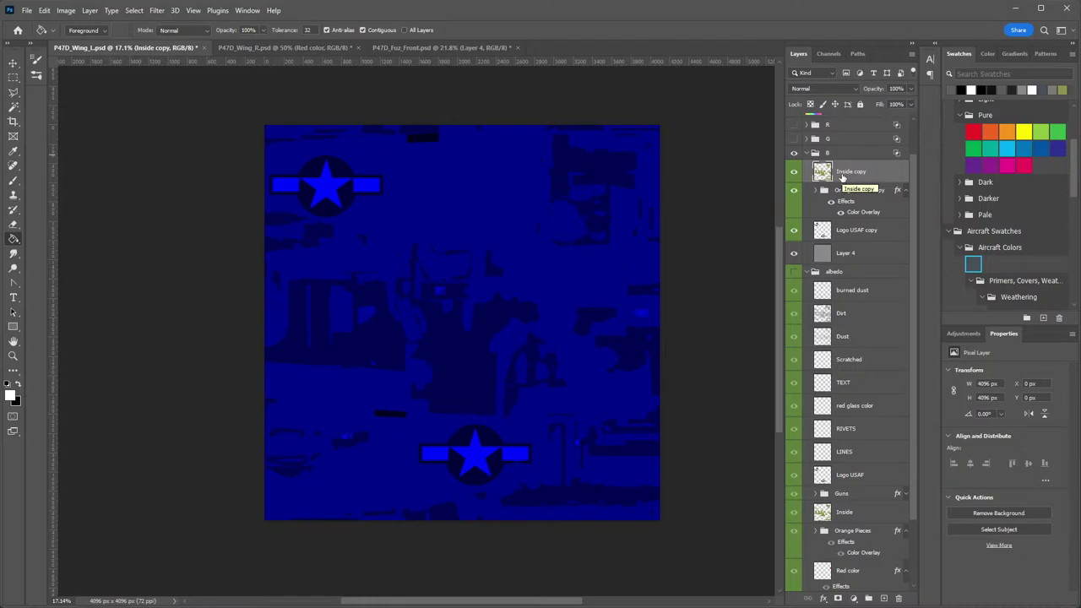
# Duplicate the albedo group's Red color layer, place the duplicate at the top of group B, and collapse the albedo group.
pyautogui.scroll(-2, 844, 355)
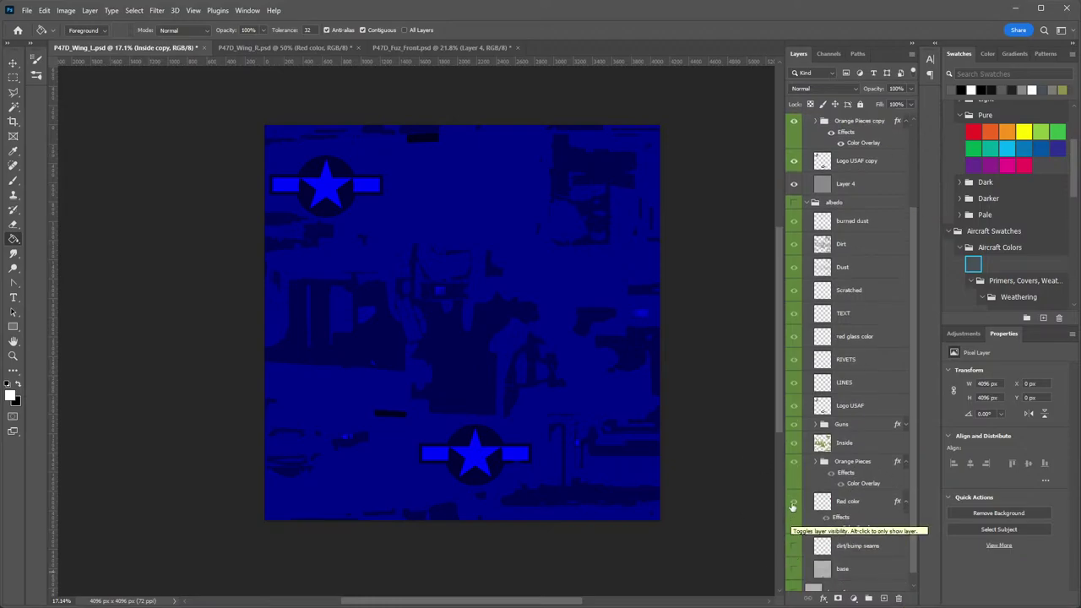
pyautogui.click(847, 500)
pyautogui.rightClick(868, 505)
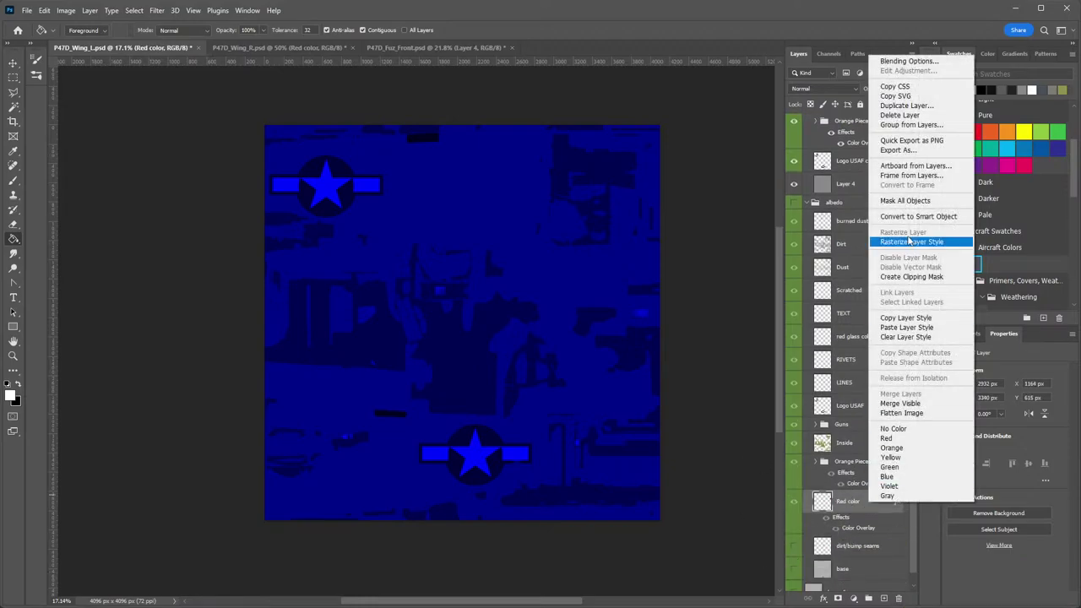
pyautogui.click(904, 105)
pyautogui.moveTo(847, 501)
pyautogui.mouseDown()
pyautogui.moveTo(849, 112)
pyautogui.moveTo(857, 283)
pyautogui.moveTo(858, 196)
pyautogui.mouseUp()
pyautogui.scroll(-4, 836, 476)
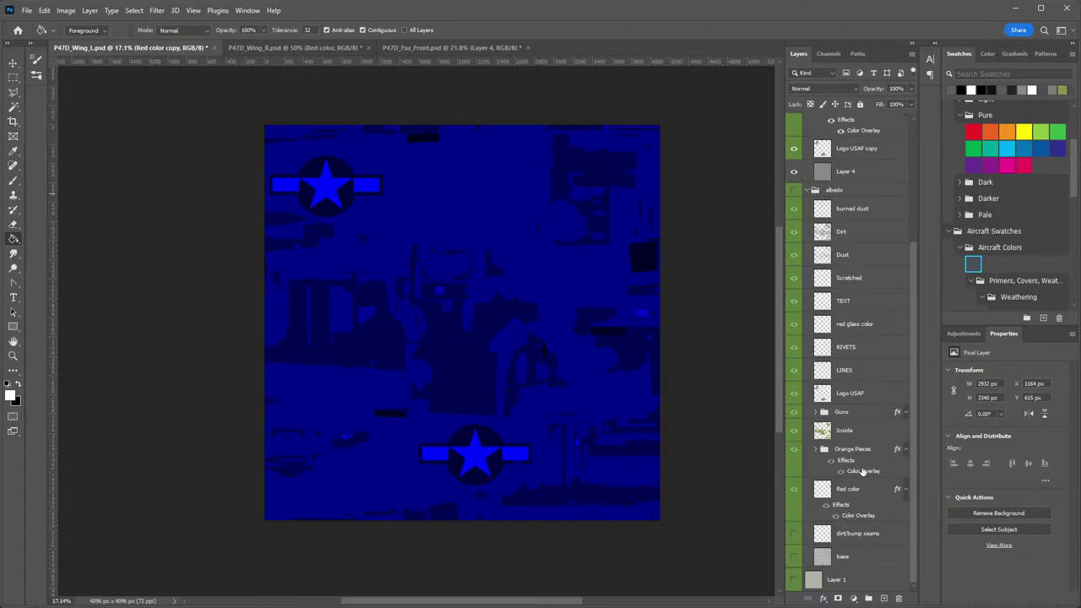
pyautogui.scroll(2, 860, 474)
pyautogui.click(807, 283)
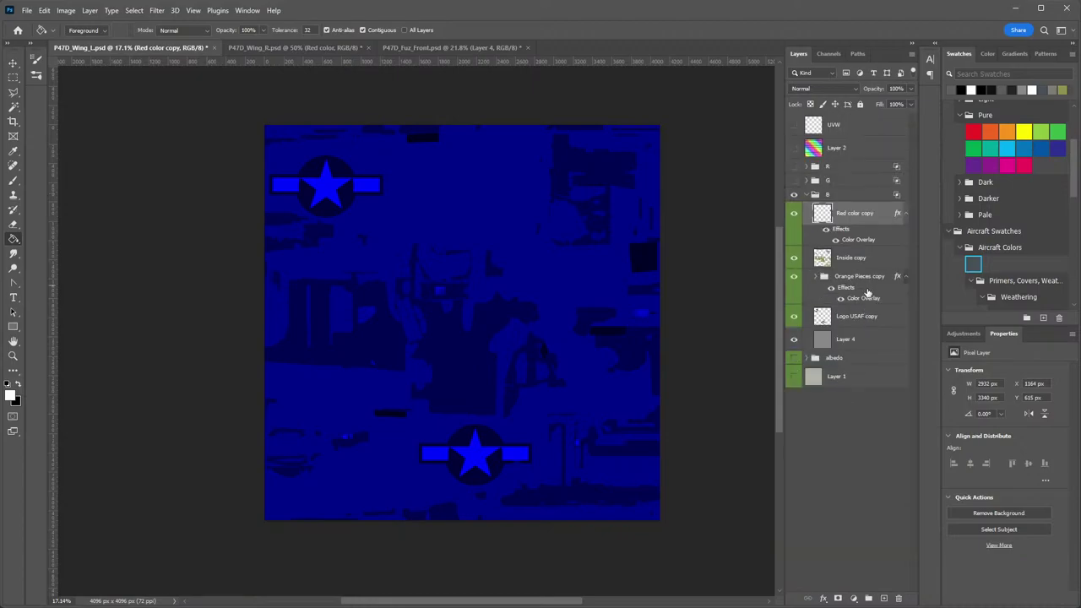
# Add a gray Color Overlay at 100% opacity in Normal mode to the Logo USAF copy layer in group B.
pyautogui.click(394, 46)
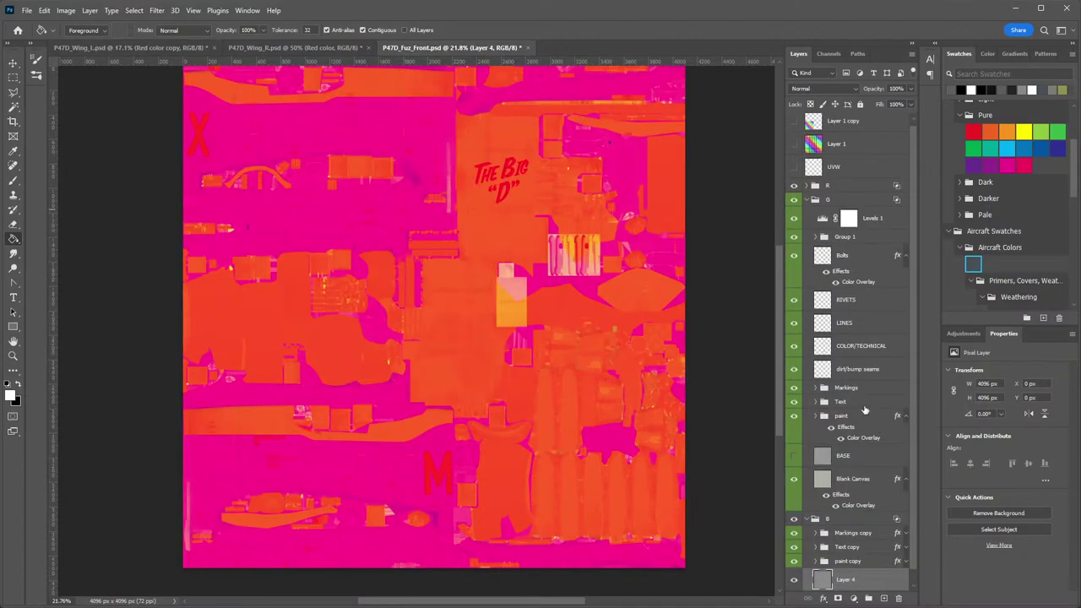
pyautogui.click(202, 49)
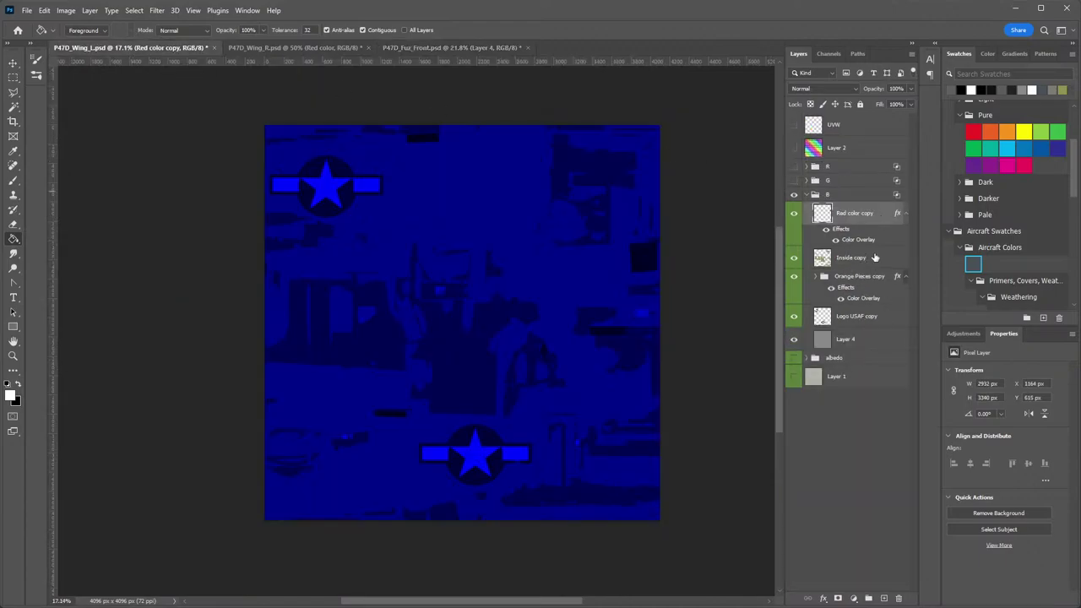
pyautogui.click(870, 319)
pyautogui.doubleClick(898, 318)
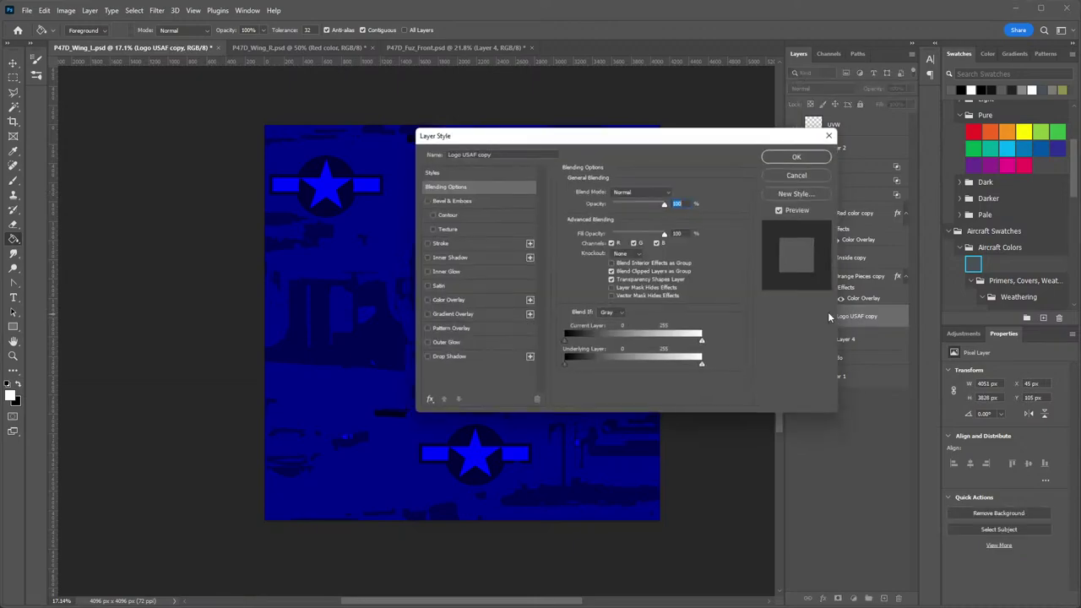
pyautogui.click(466, 302)
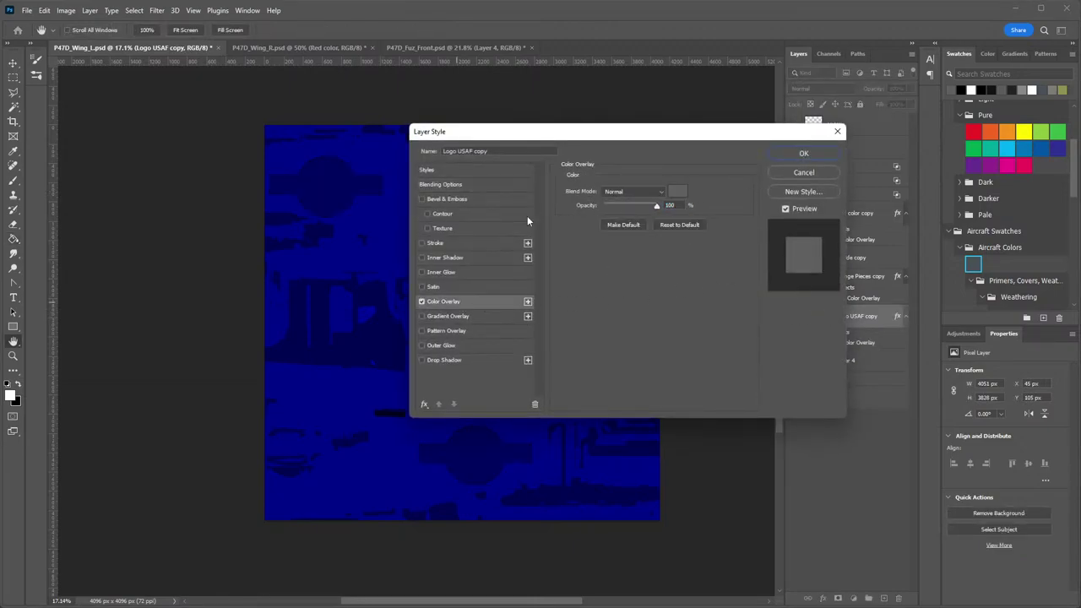
pyautogui.click(803, 153)
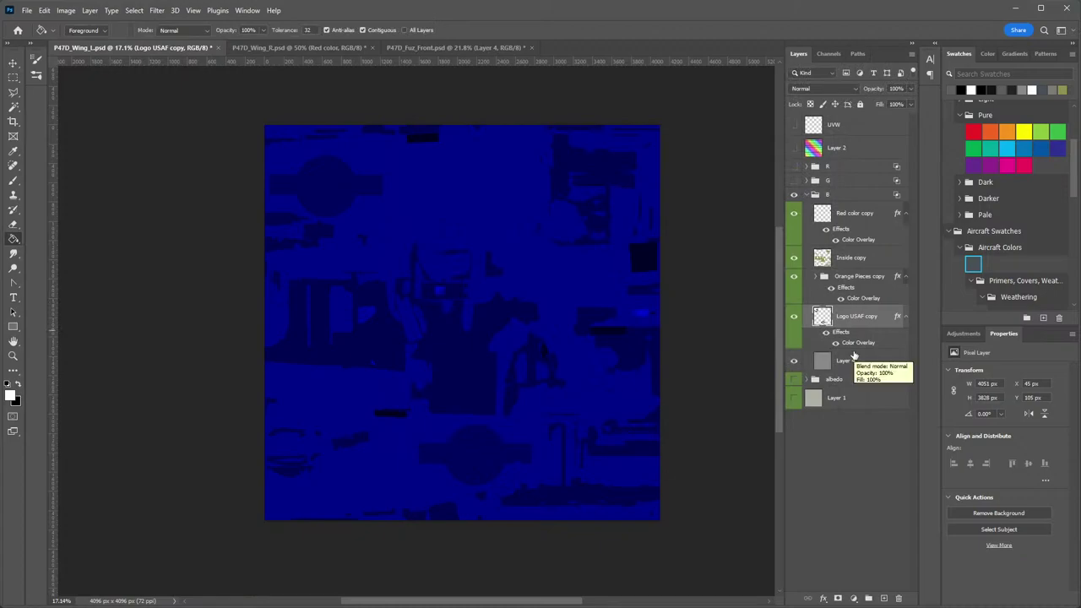
# Show groups R and G again and add a gray Color Overlay to the Logo USAF layer in group G's albedo copy.
pyautogui.click(794, 180)
pyautogui.click(794, 168)
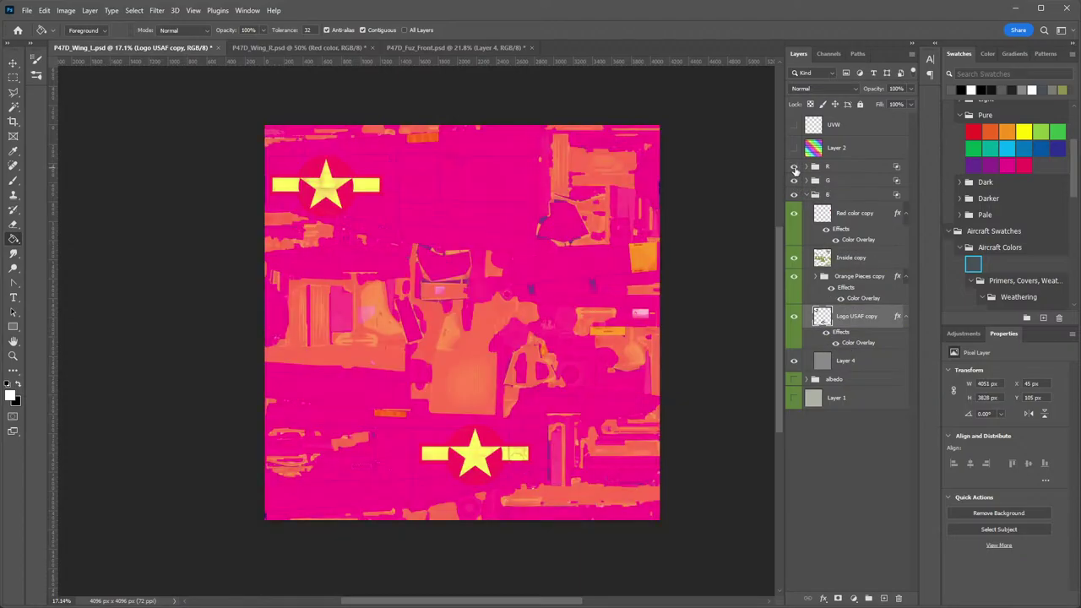
pyautogui.click(808, 181)
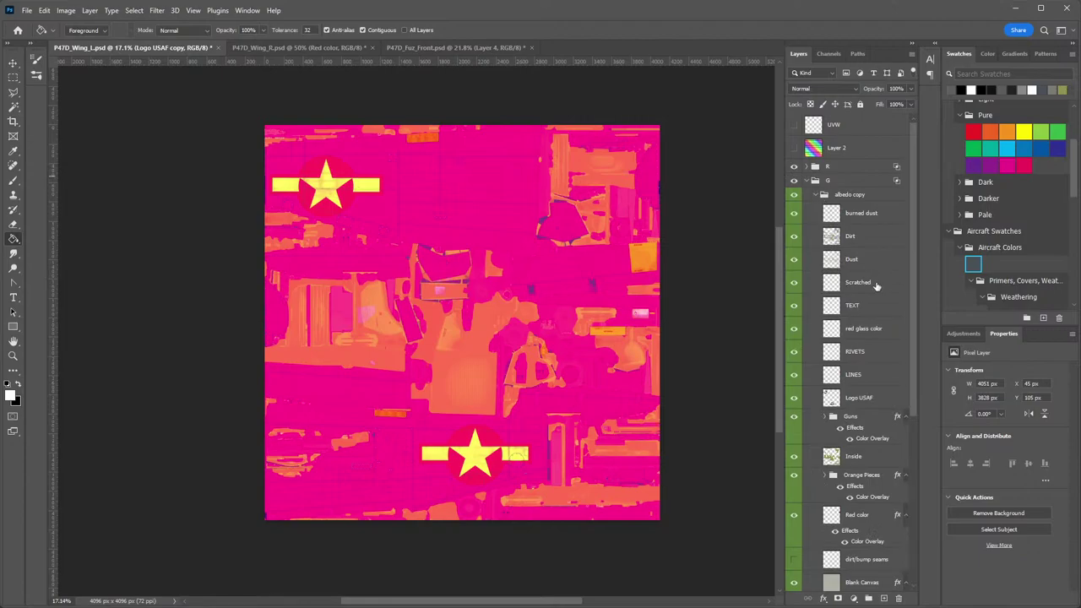
pyautogui.scroll(-3, 872, 317)
pyautogui.click(896, 309)
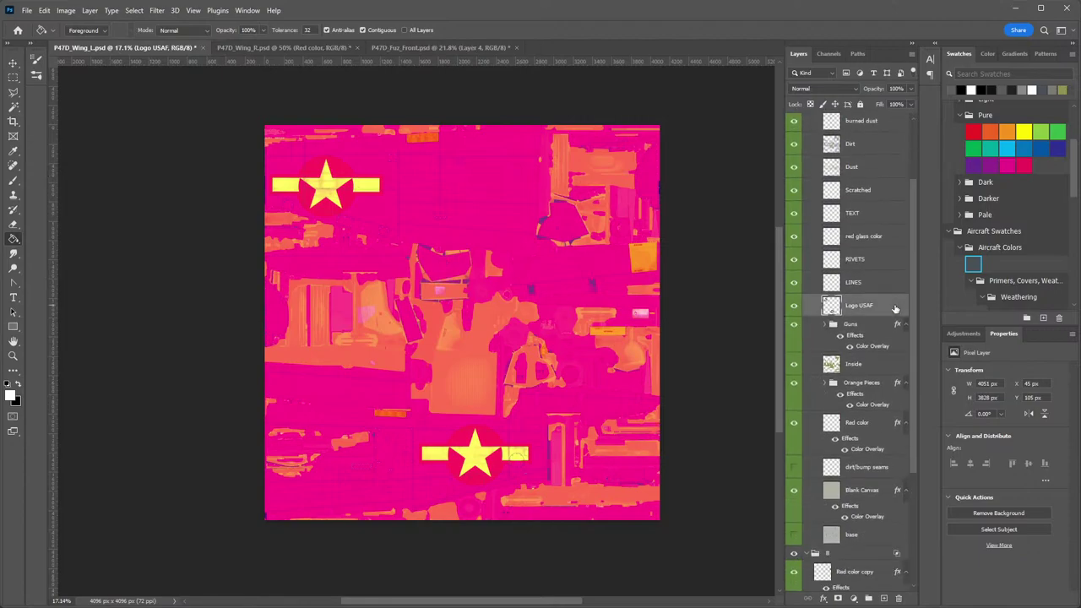
pyautogui.doubleClick(895, 309)
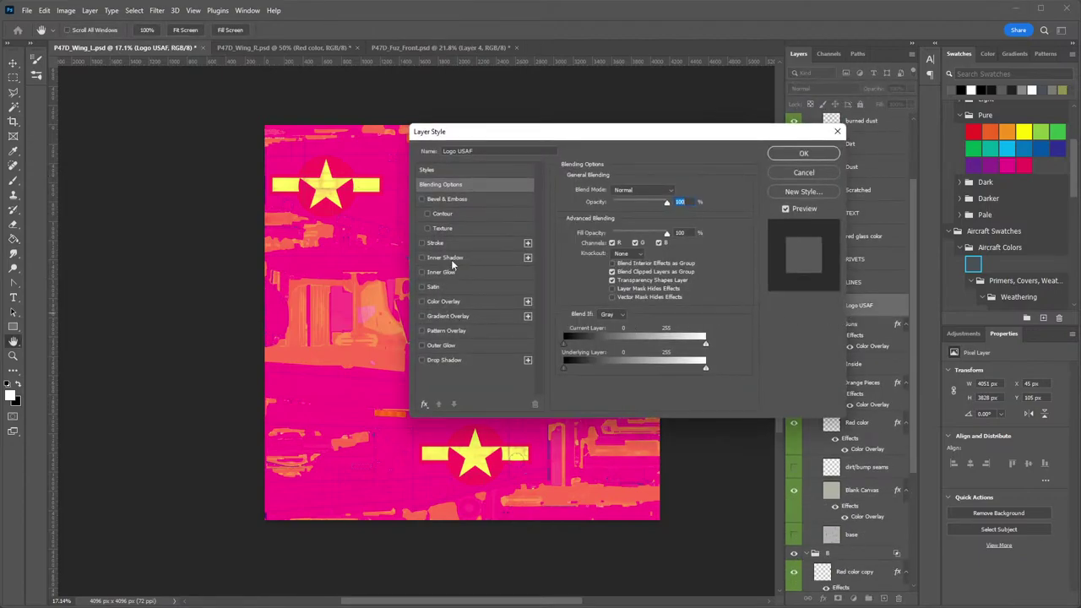
pyautogui.click(442, 301)
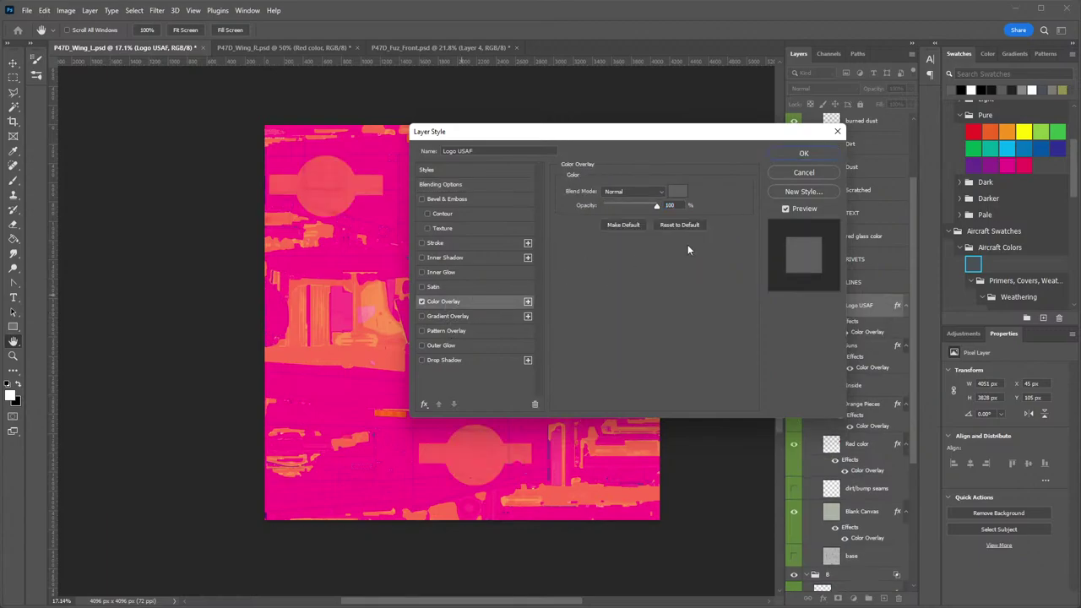
pyautogui.click(804, 153)
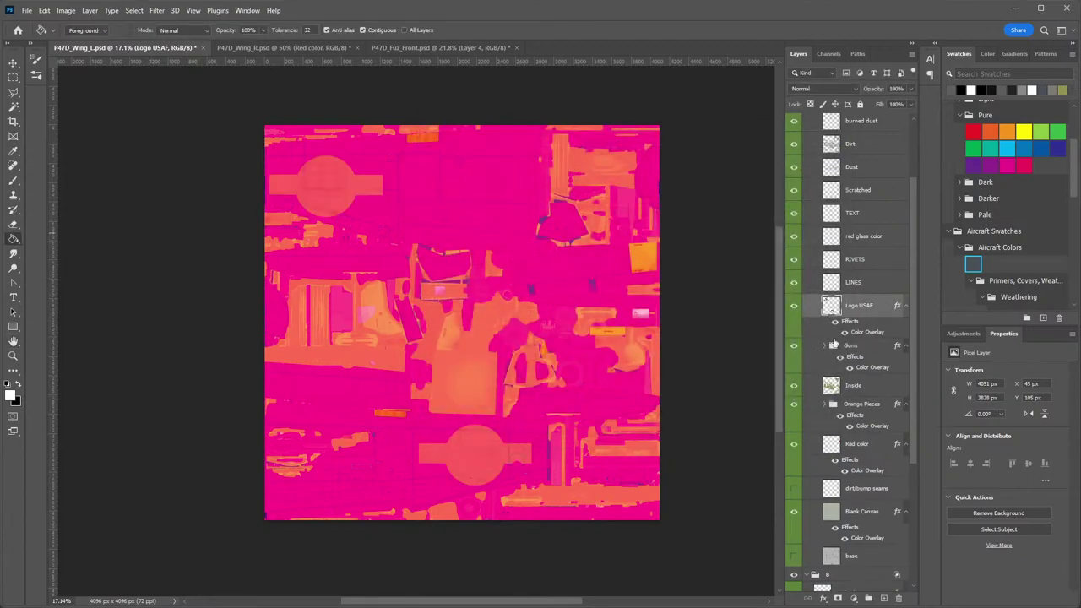
# Compare the Inside, Orange Pieces and Logo USAF layers in group G with the paint group in P47D_Fuz_Front.psd.
pyautogui.click(879, 388)
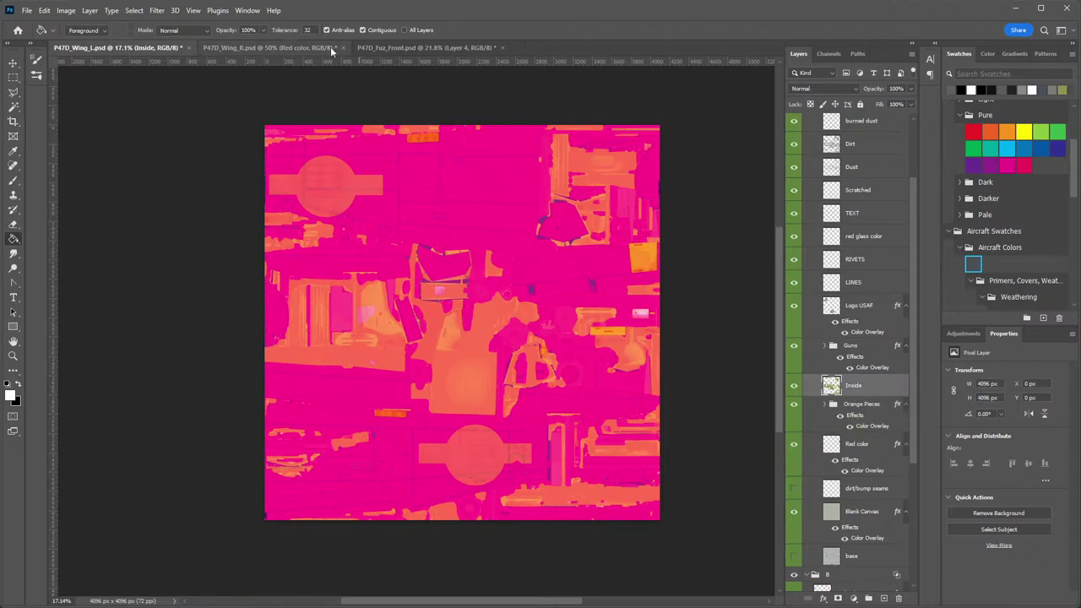
pyautogui.click(427, 48)
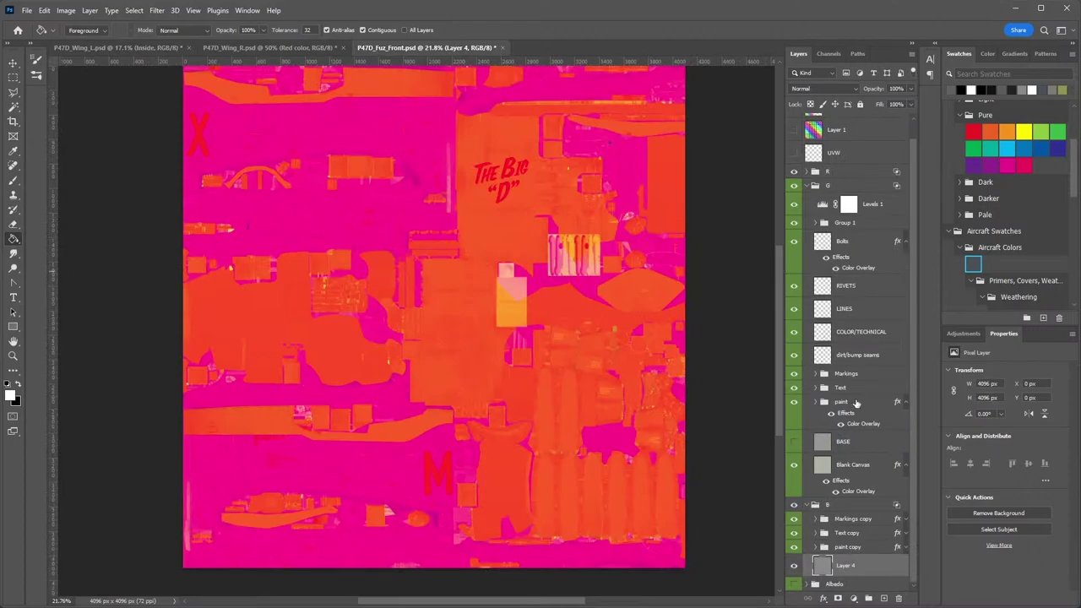
pyautogui.rightClick(856, 403)
pyautogui.press('Escape')
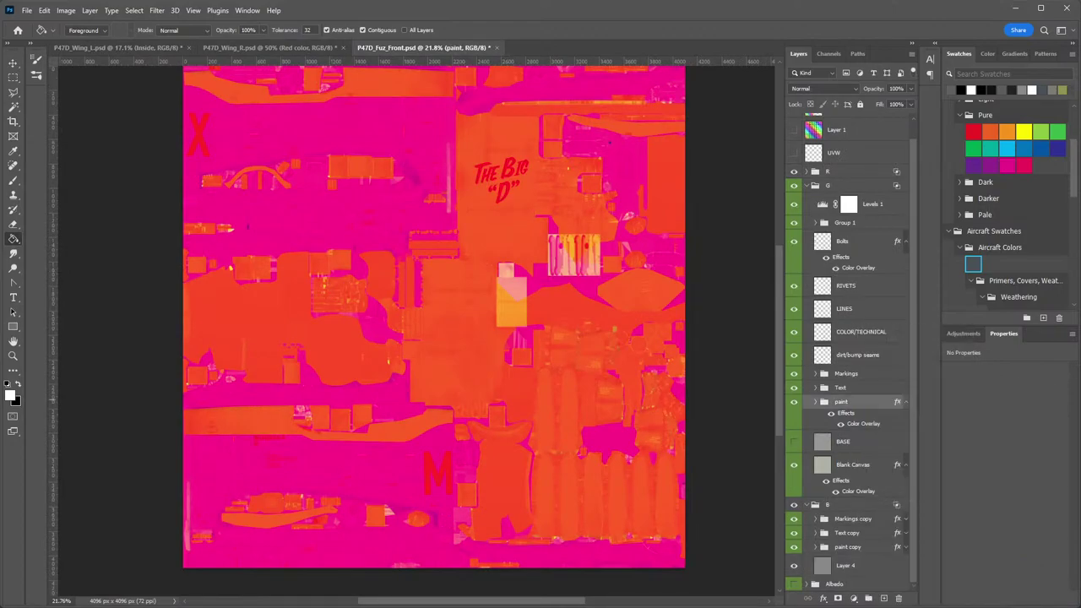
pyautogui.click(118, 47)
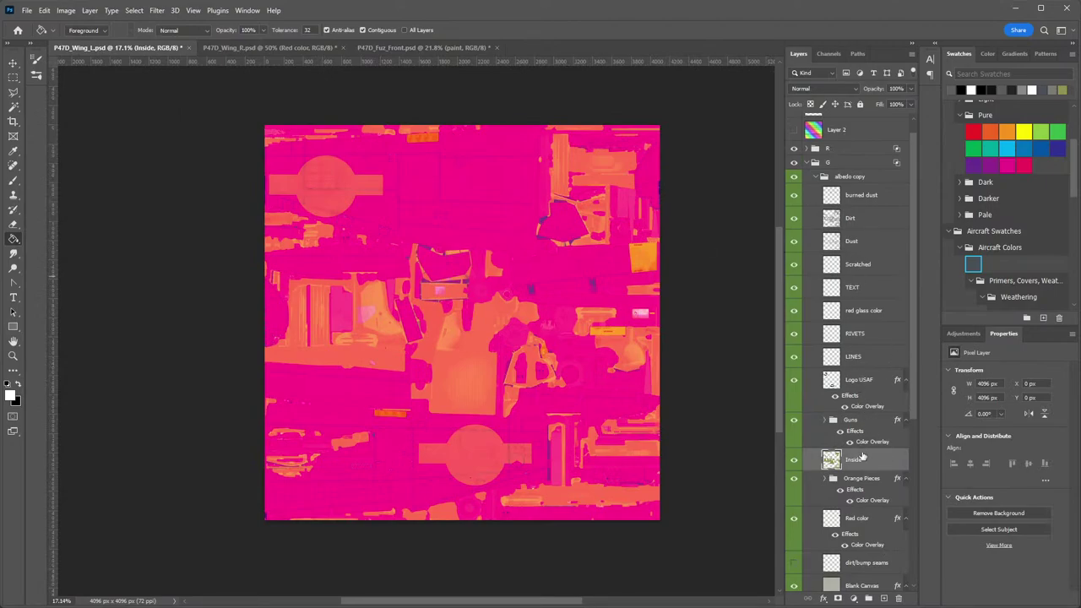
pyautogui.rightClick(875, 487)
pyautogui.click(914, 352)
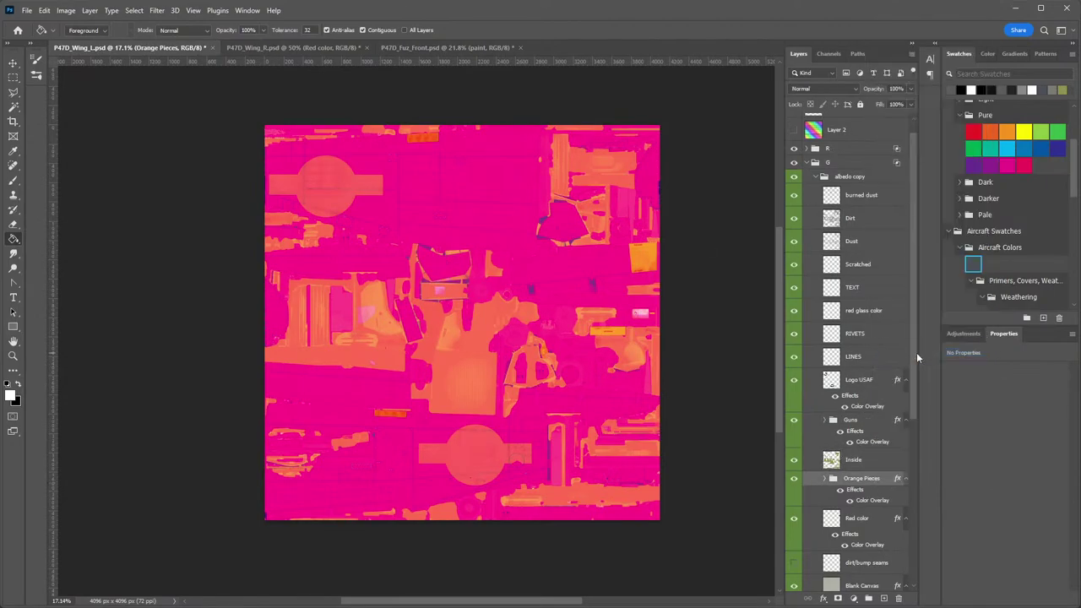
pyautogui.rightClick(859, 380)
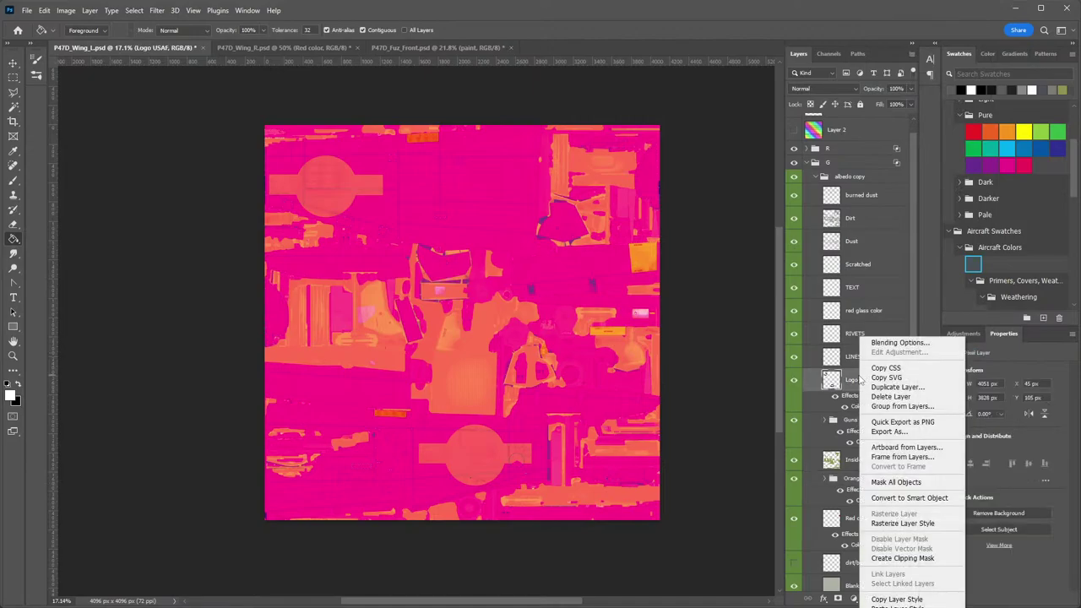
pyautogui.click(846, 375)
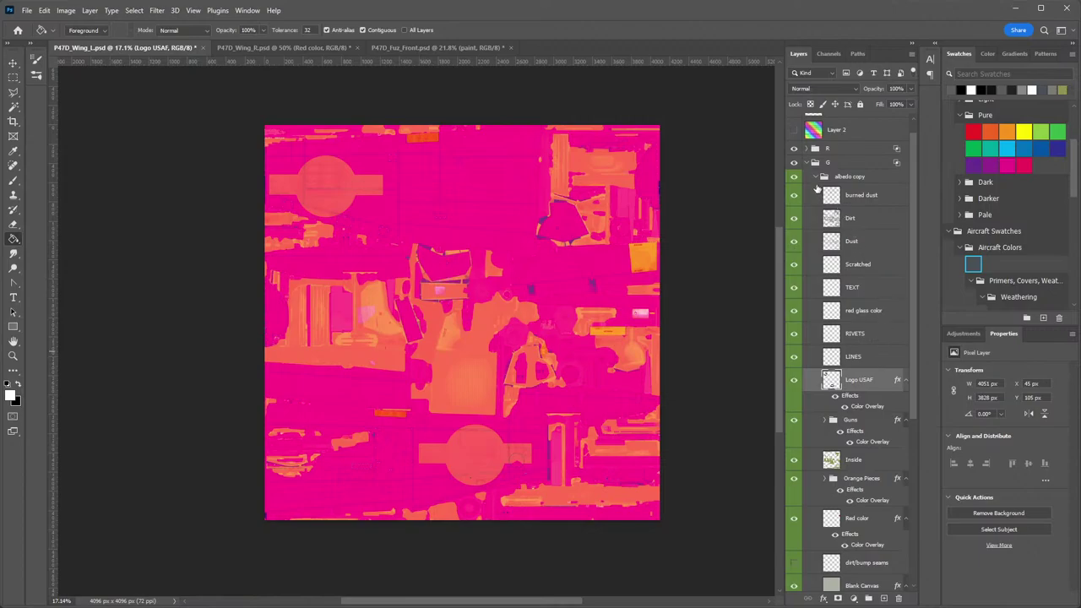
# Collapse group G and toggle the visibility of group B and its Layer 4 to examine what they contribute.
pyautogui.click(823, 177)
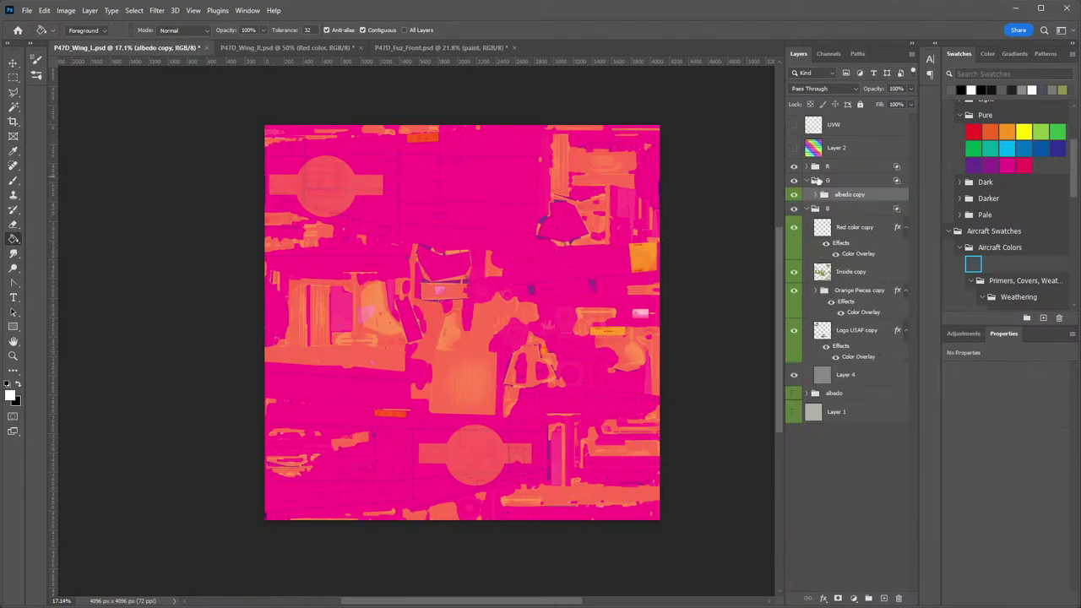
pyautogui.click(817, 194)
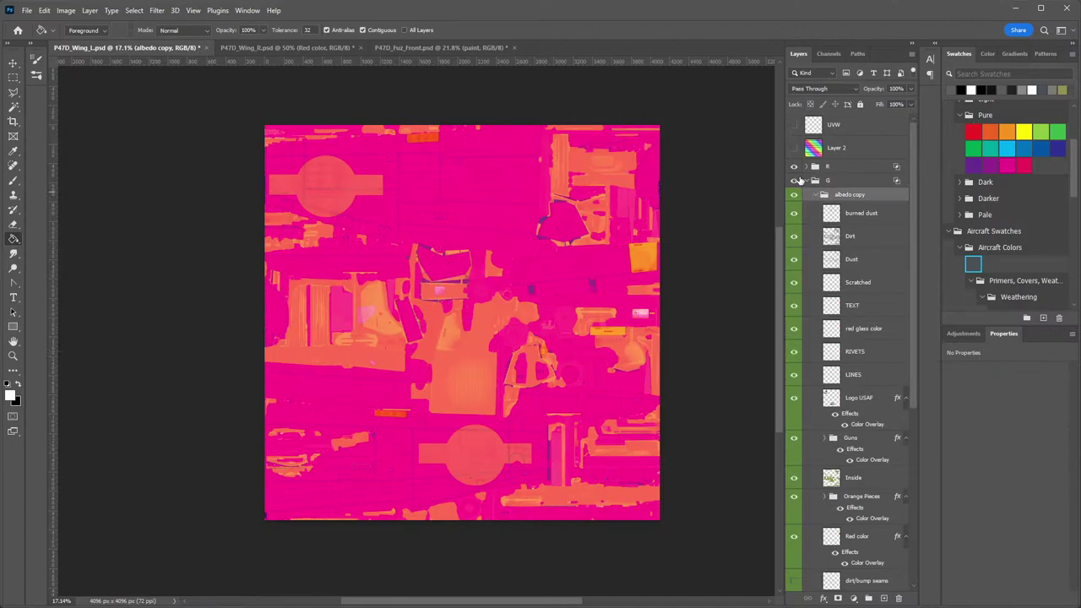
pyautogui.click(810, 181)
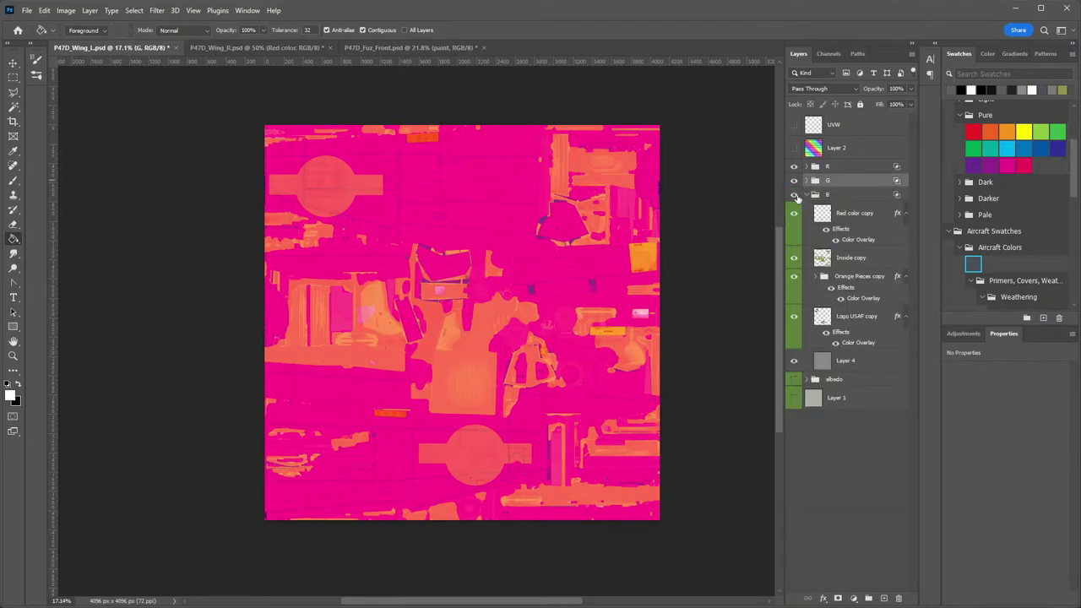
pyautogui.click(794, 195)
pyautogui.click(795, 195)
pyautogui.click(809, 195)
pyautogui.click(809, 195)
pyautogui.click(794, 360)
pyautogui.click(794, 360)
# Copy the layer style of the Blank Canvas layer in group G of P47D_Fuz_Front.psd and return to P47D_Wing_L.psd.
pyautogui.click(375, 48)
pyautogui.click(810, 204)
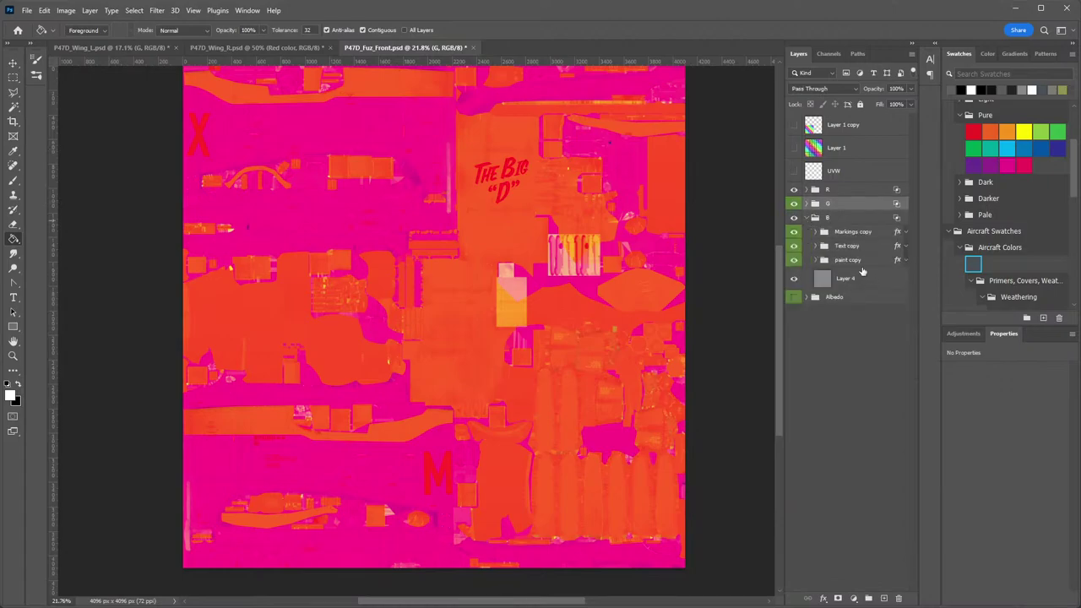
pyautogui.click(810, 204)
pyautogui.scroll(-1, 882, 412)
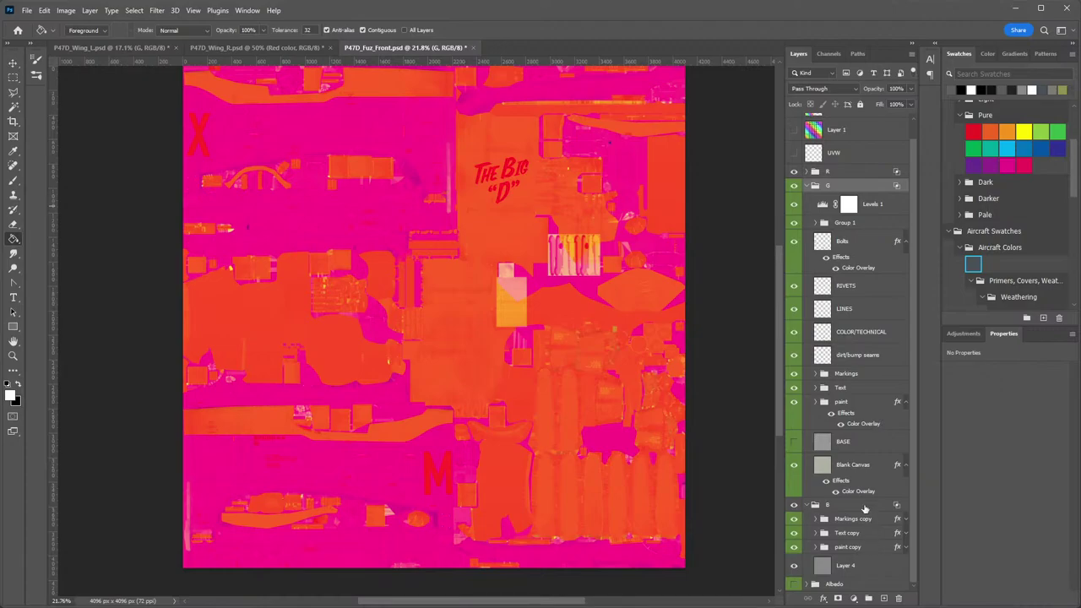
pyautogui.click(853, 464)
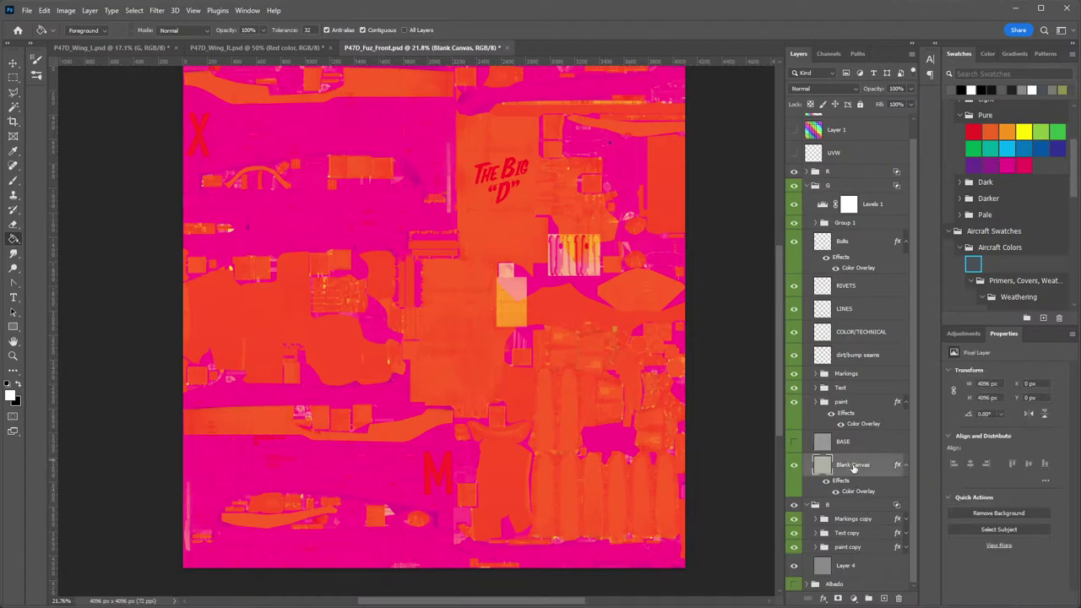
pyautogui.rightClick(853, 464)
pyautogui.click(885, 283)
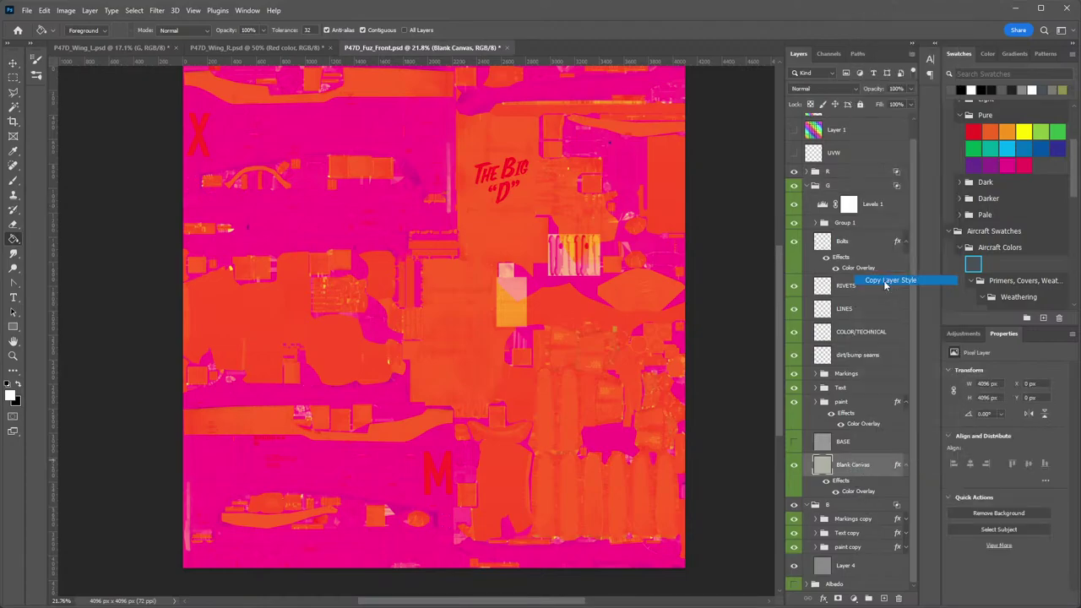
pyautogui.click(253, 47)
pyautogui.click(110, 47)
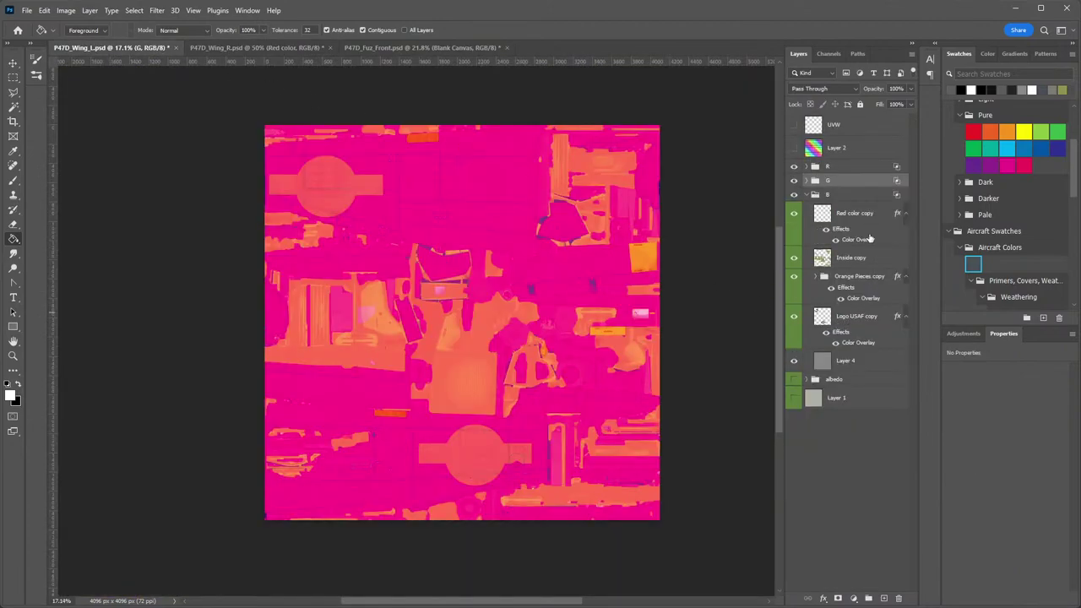
# Examine the albedo copy layers in group G of the left wing against group G's layers in P47D_Fuz_Front.psd.
pyautogui.click(809, 181)
pyautogui.scroll(-3, 836, 338)
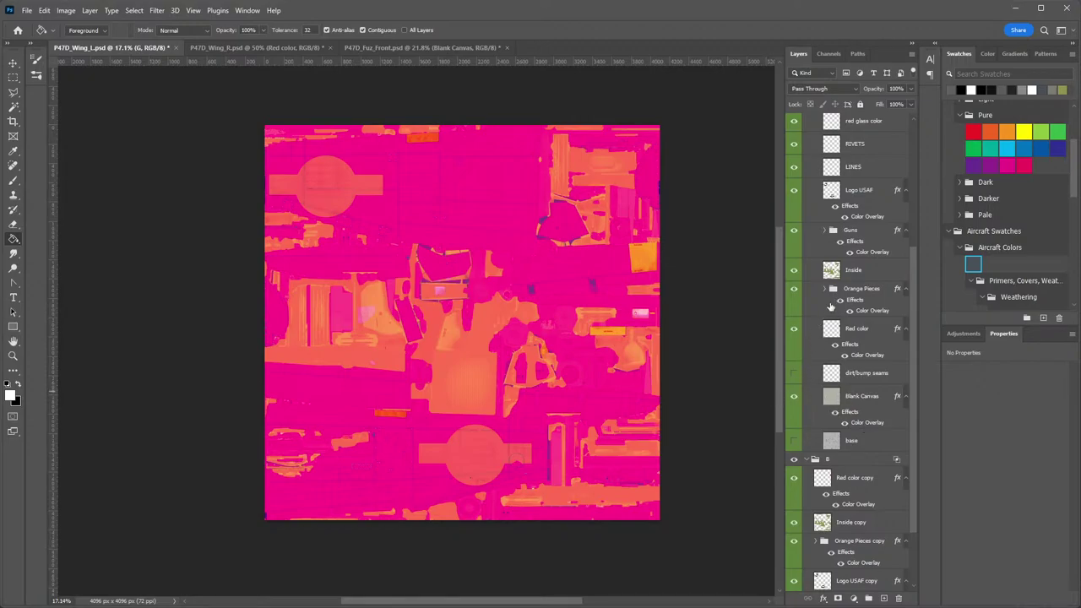
pyautogui.click(393, 48)
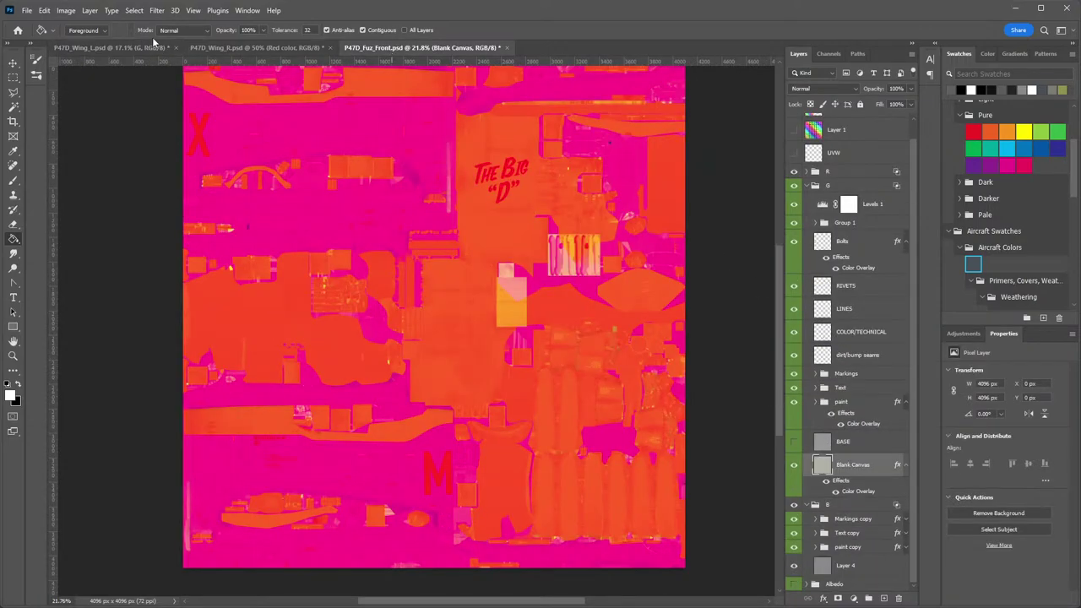
pyautogui.click(110, 48)
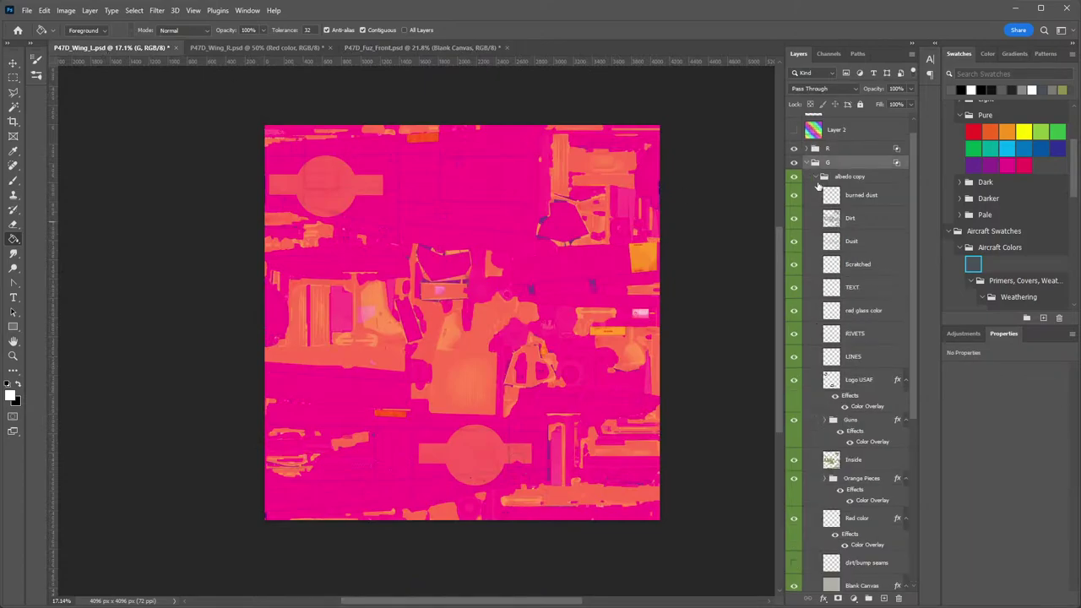
pyautogui.click(816, 177)
pyautogui.click(820, 196)
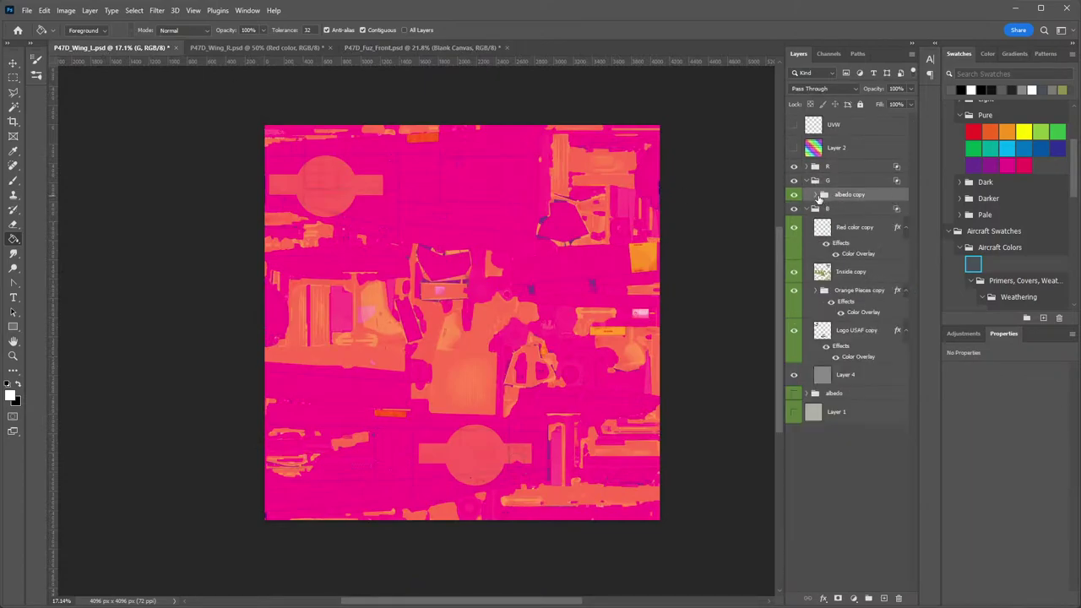
pyautogui.click(817, 196)
pyautogui.click(817, 196)
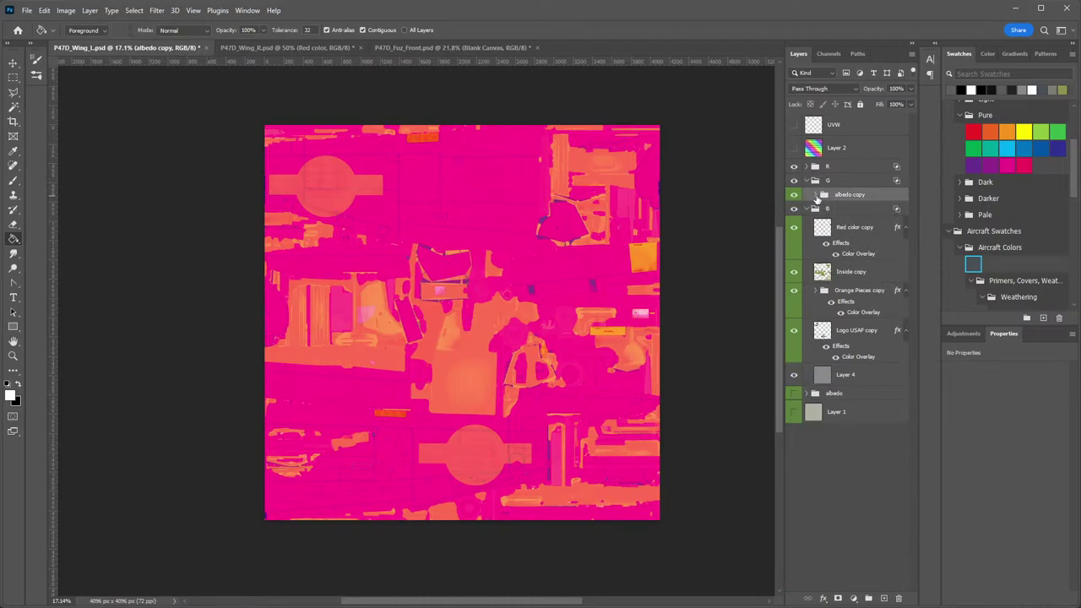
# Expand the albedo copy group in group G and hide its RIVETS and LINES layers.
pyautogui.click(816, 196)
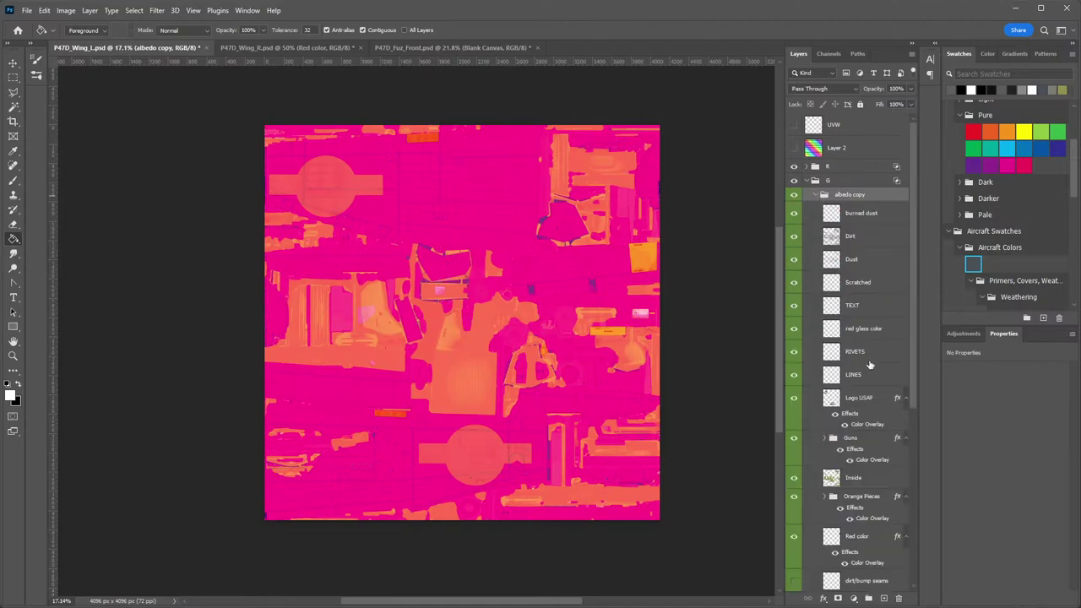
pyautogui.click(794, 351)
pyautogui.click(795, 375)
pyautogui.scroll(-3, 863, 372)
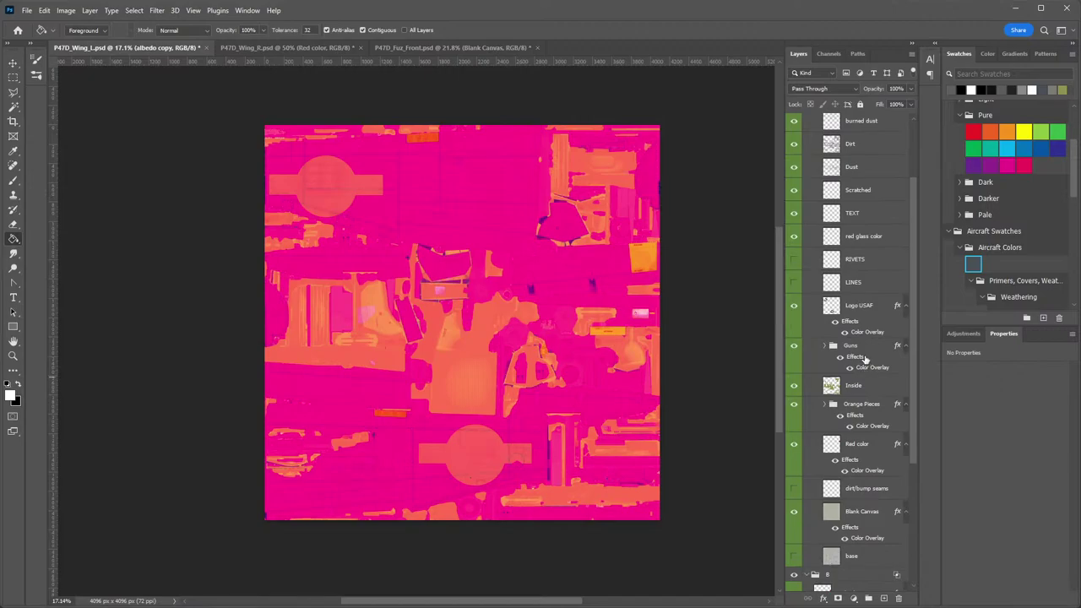
# Check what the Guns group in albedo copy covers by toggling its visibility and darken its color overlay to a near-black grey.
pyautogui.click(794, 345)
pyautogui.click(794, 345)
pyautogui.click(794, 345)
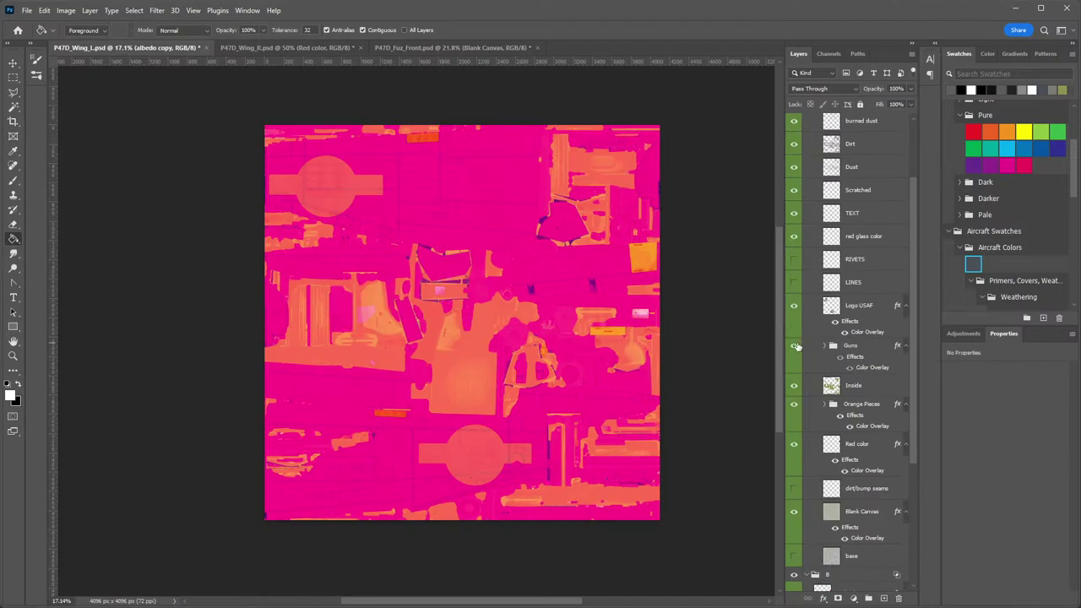
pyautogui.click(794, 346)
pyautogui.doubleClick(873, 367)
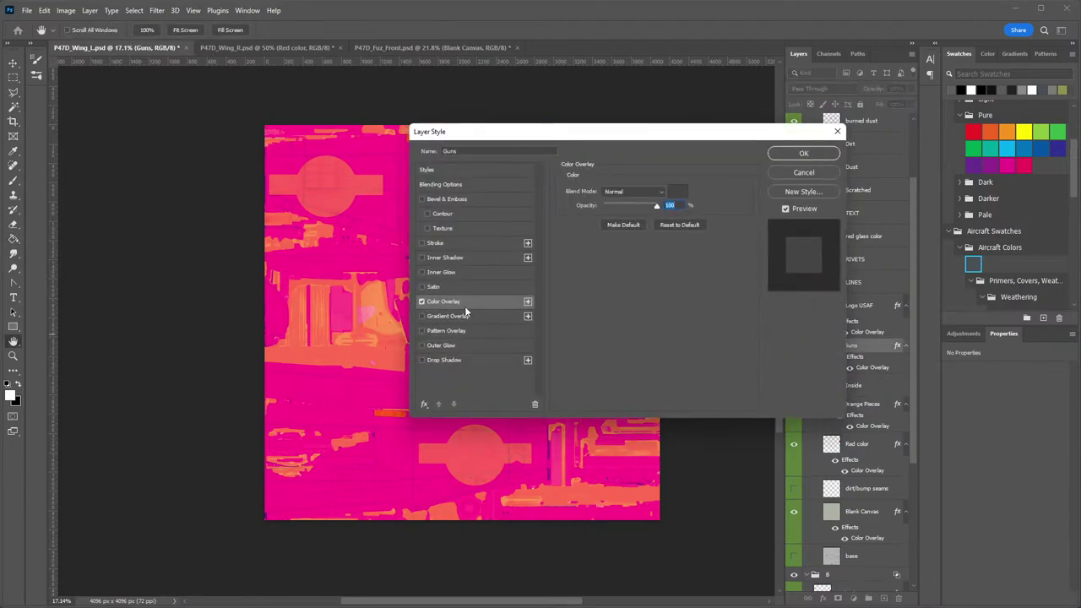
pyautogui.click(680, 197)
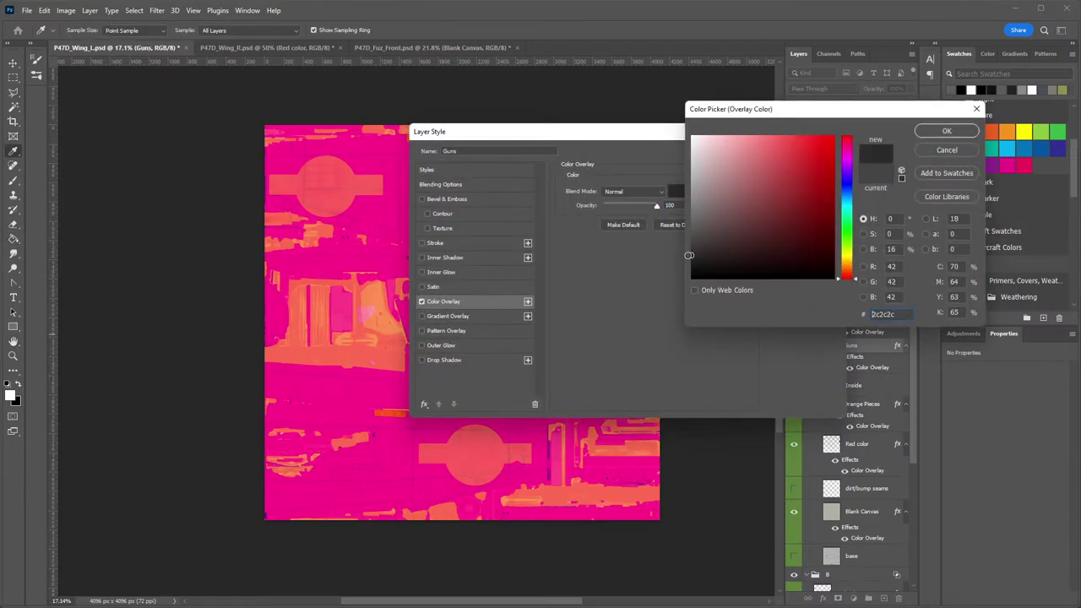
pyautogui.click(947, 131)
pyautogui.click(796, 150)
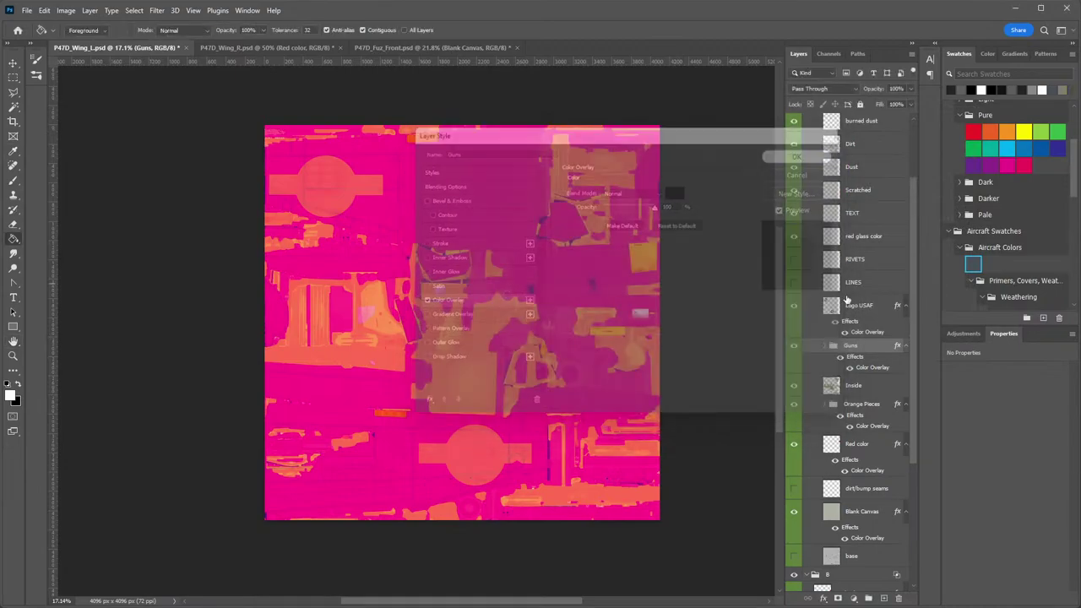
# Duplicate the Guns group as Guns copy and move the duplicate to the top of group B.
pyautogui.rightClick(858, 352)
pyautogui.click(874, 369)
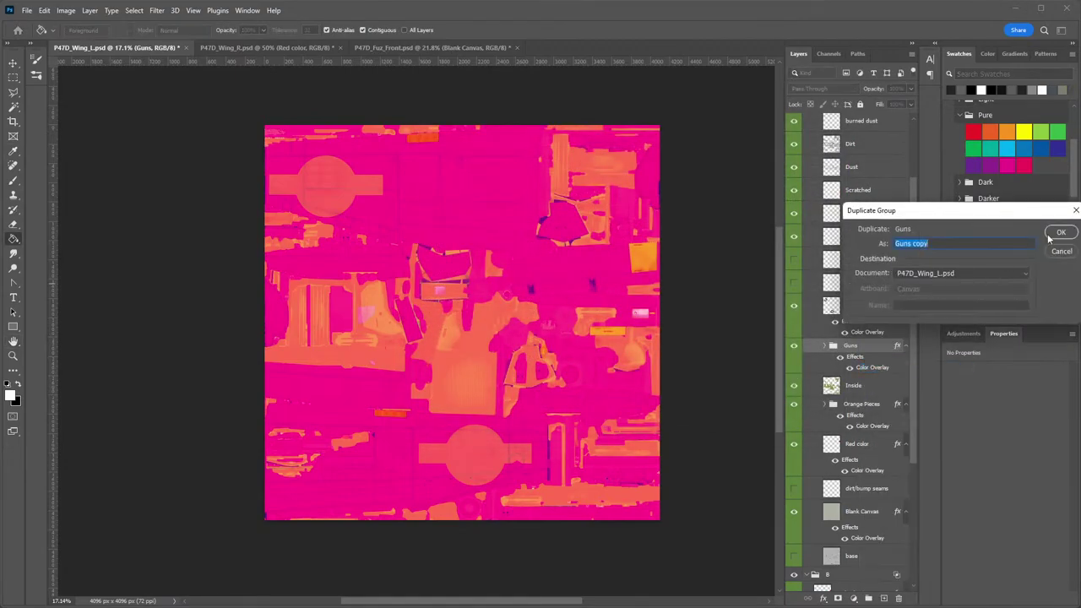
pyautogui.click(1060, 234)
pyautogui.scroll(-2, 809, 394)
pyautogui.moveTo(855, 230); pyautogui.dragTo(849, 496)
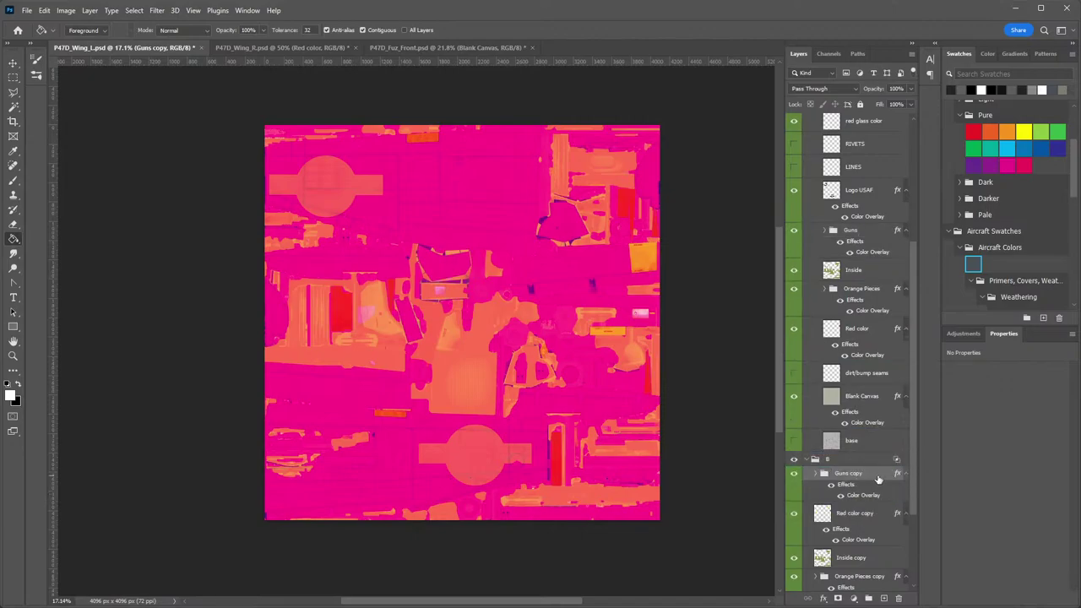
# Try black (#000000) as the color overlay of the Guns copy group in group B and toggle the group to compare.
pyautogui.doubleClick(878, 479)
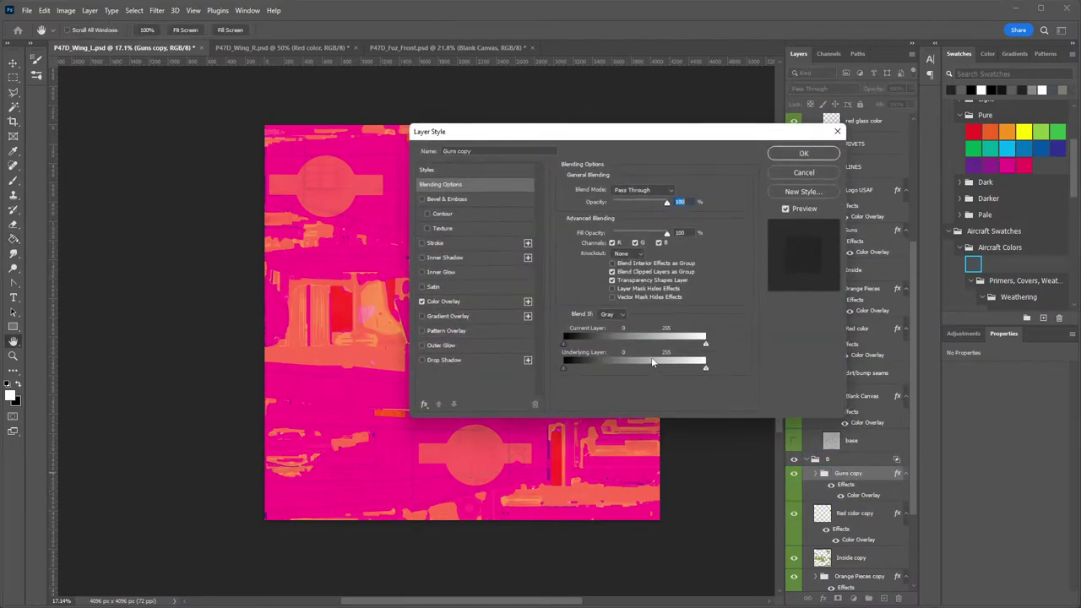
pyautogui.click(446, 301)
pyautogui.click(676, 192)
pyautogui.moveTo(662, 199); pyautogui.dragTo(548, 294)
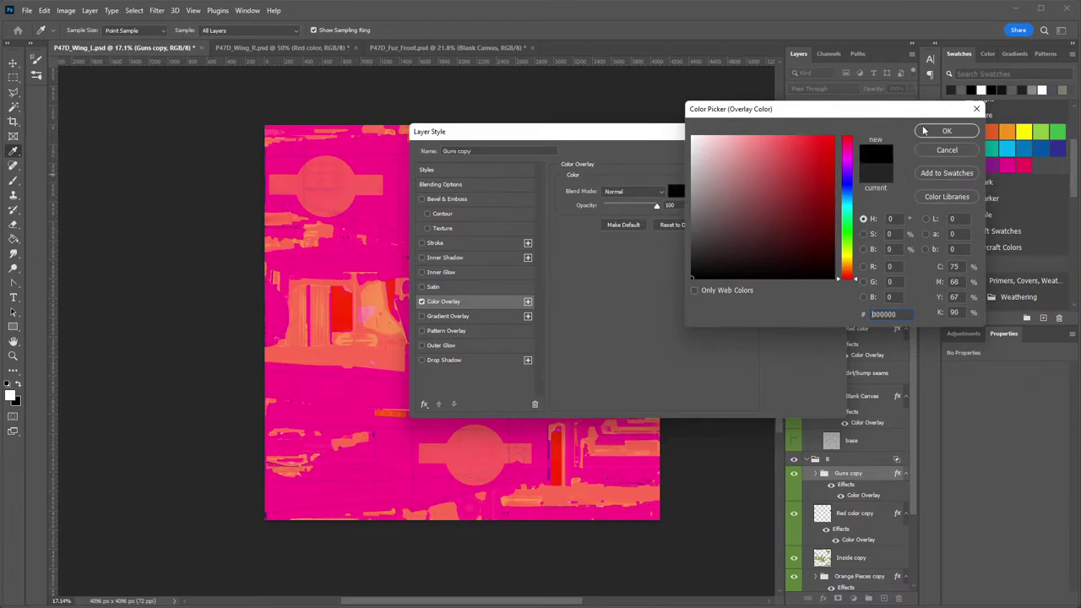
pyautogui.click(927, 131)
pyautogui.click(804, 155)
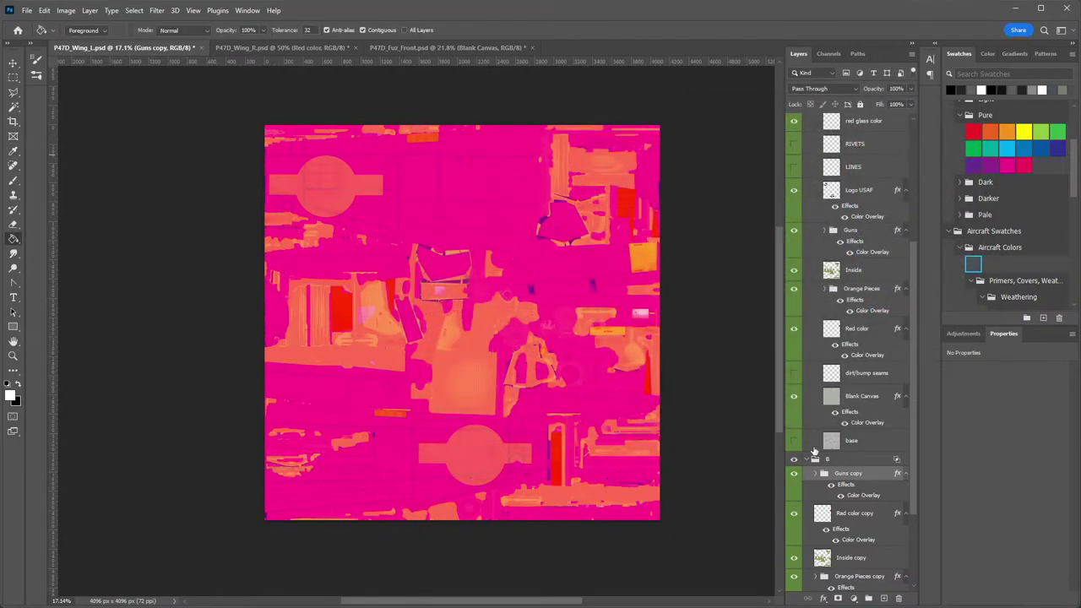
pyautogui.click(794, 474)
pyautogui.click(794, 474)
# Change the Guns copy group's color overlay to a mid grey of about #8c8c8c and check its effect by toggling the group.
pyautogui.doubleClick(855, 500)
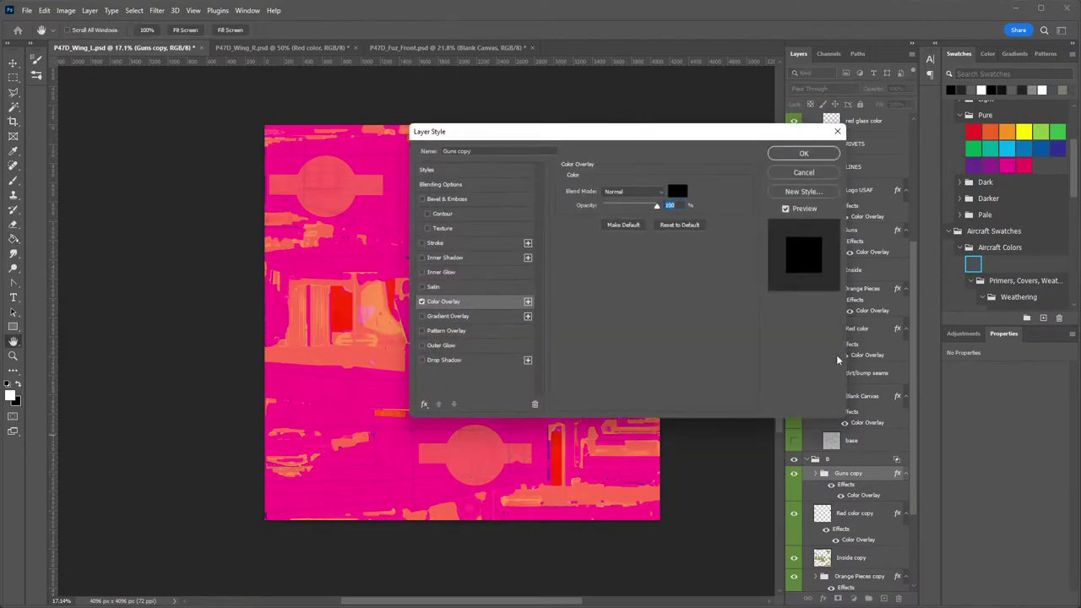
pyautogui.click(676, 191)
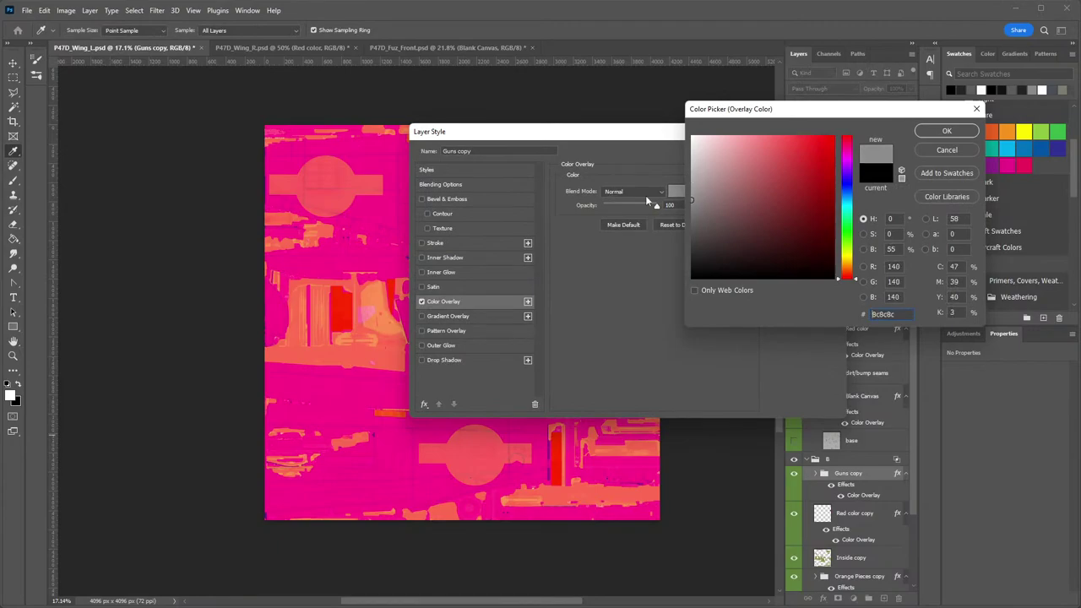
pyautogui.click(947, 131)
pyautogui.click(804, 153)
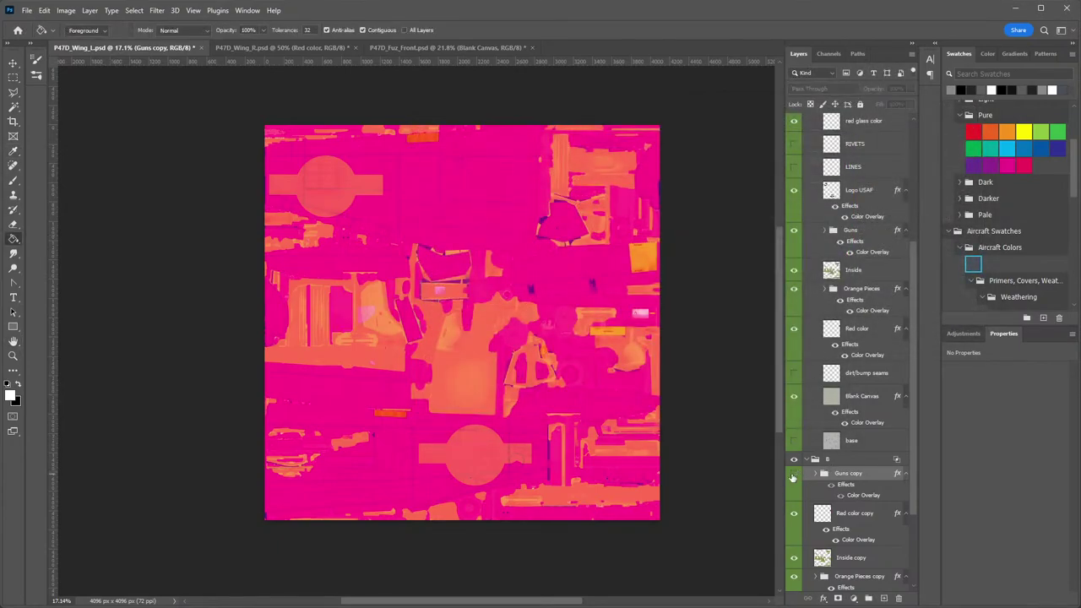
pyautogui.doubleClick(843, 484)
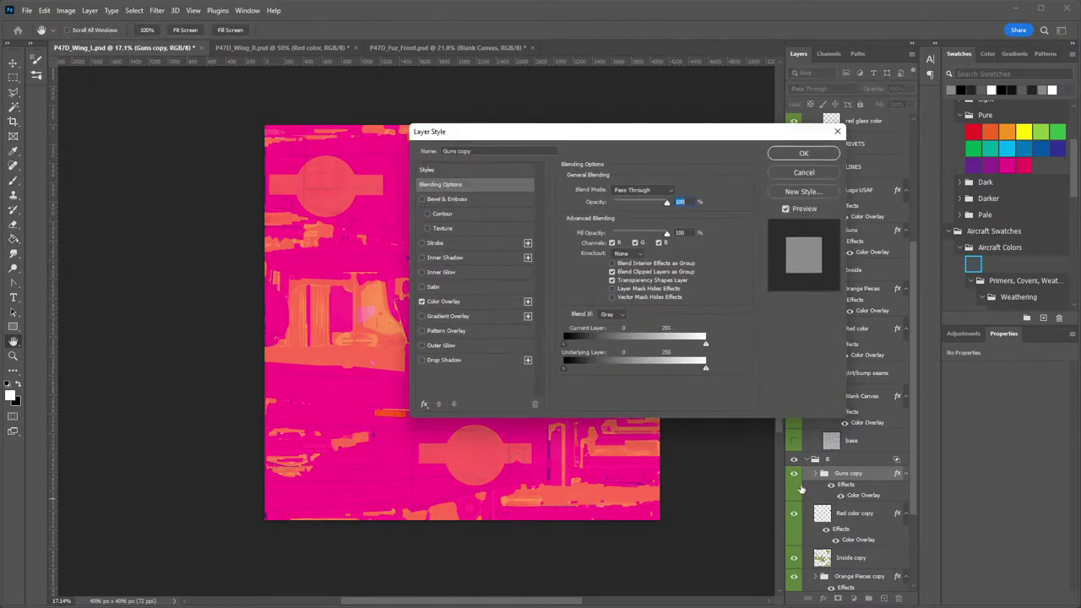
pyautogui.click(798, 174)
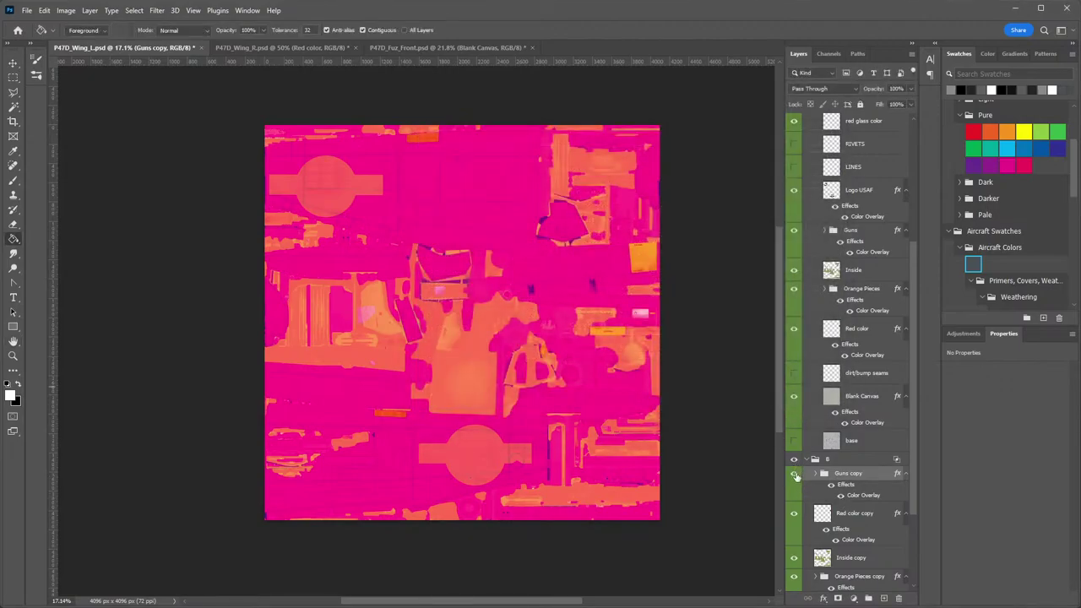
pyautogui.click(795, 474)
pyautogui.click(795, 474)
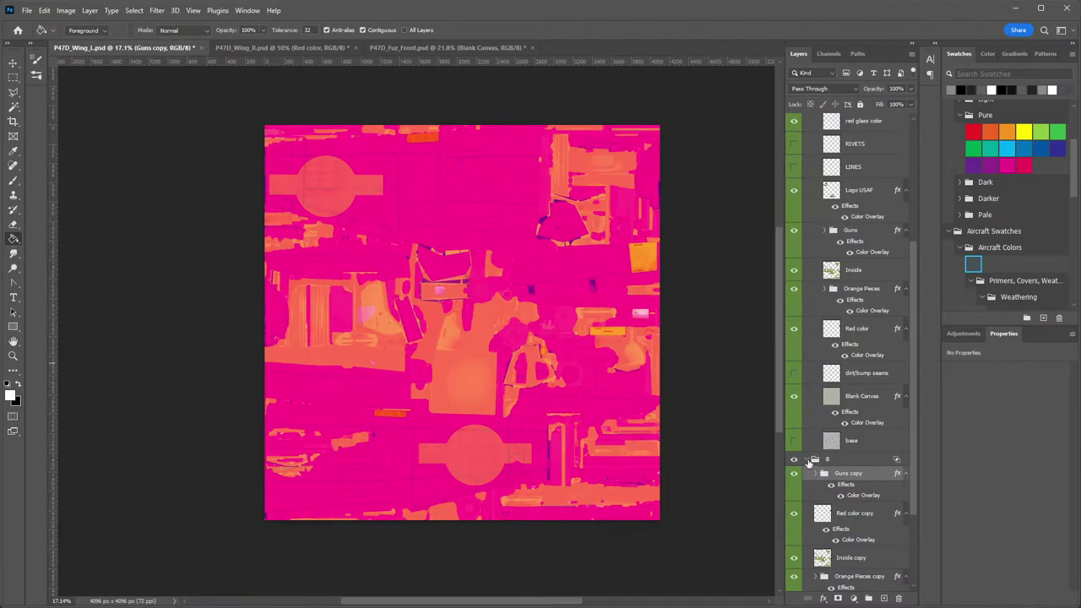
# Collapse group B, compare the left wing with P47D_Fuz_Front.psd, and collapse the albedo copy group in group G.
pyautogui.click(808, 461)
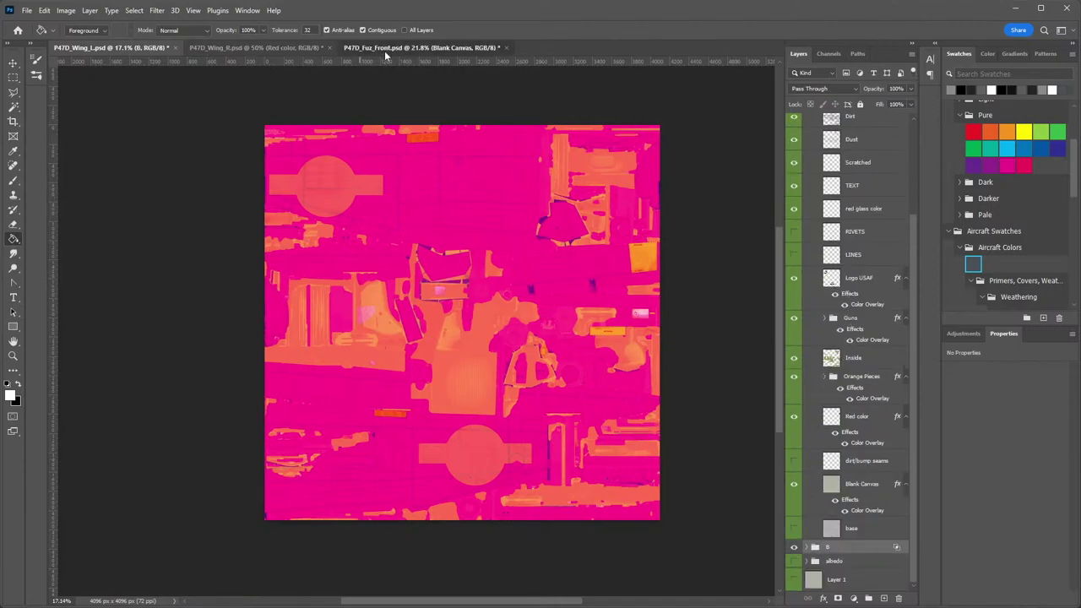
pyautogui.click(384, 48)
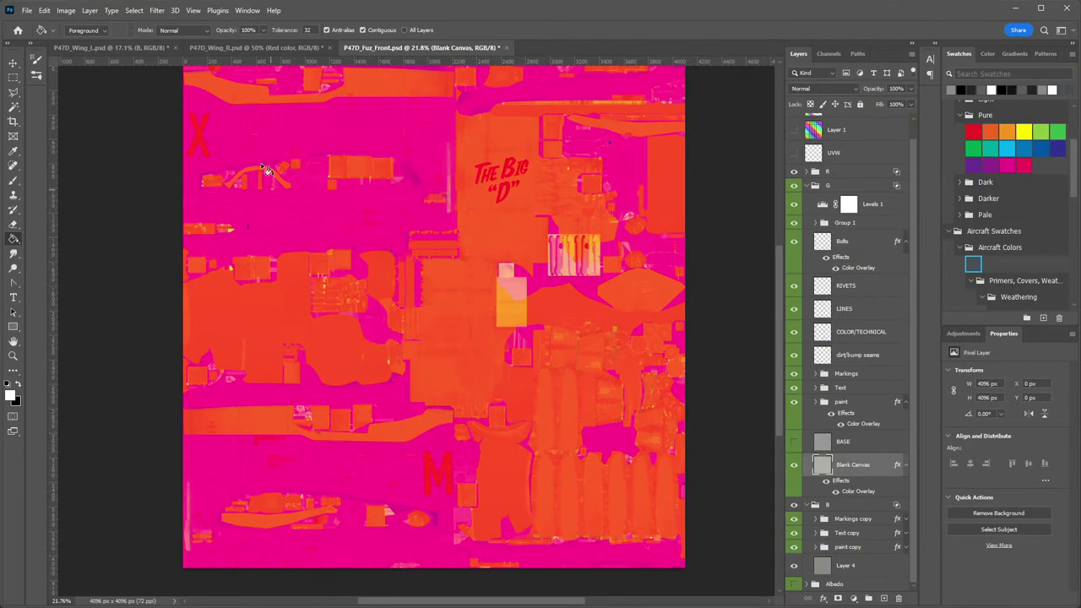
pyautogui.click(135, 47)
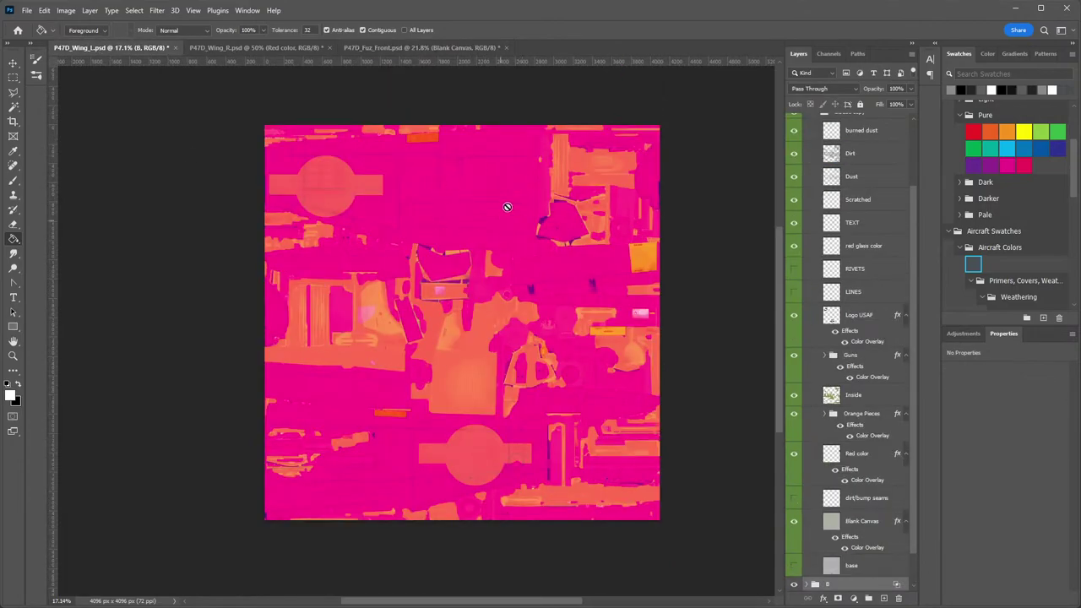
pyautogui.scroll(2, 843, 412)
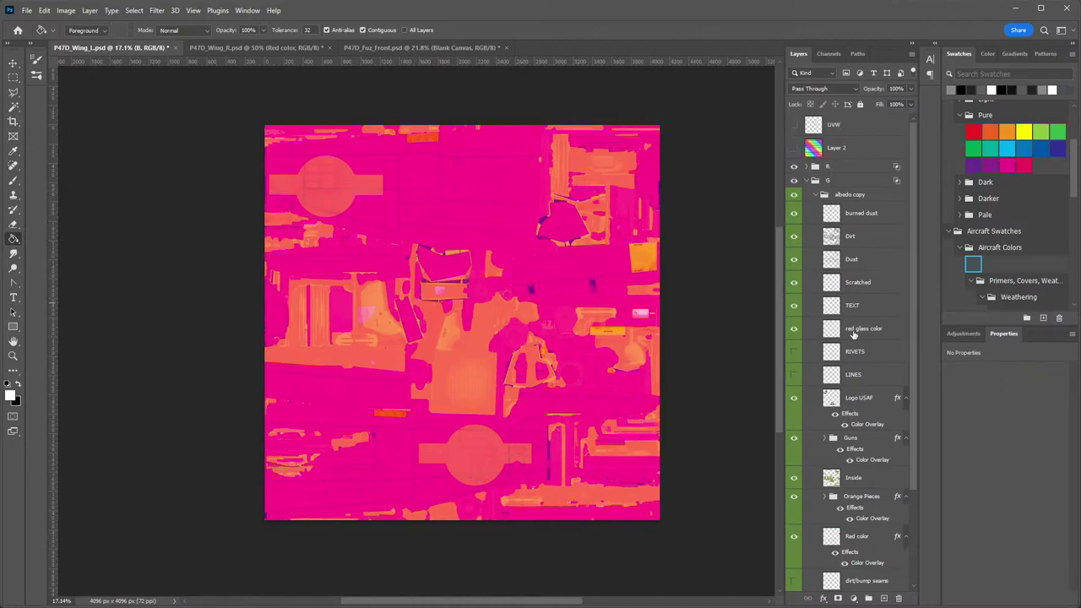
pyautogui.click(817, 195)
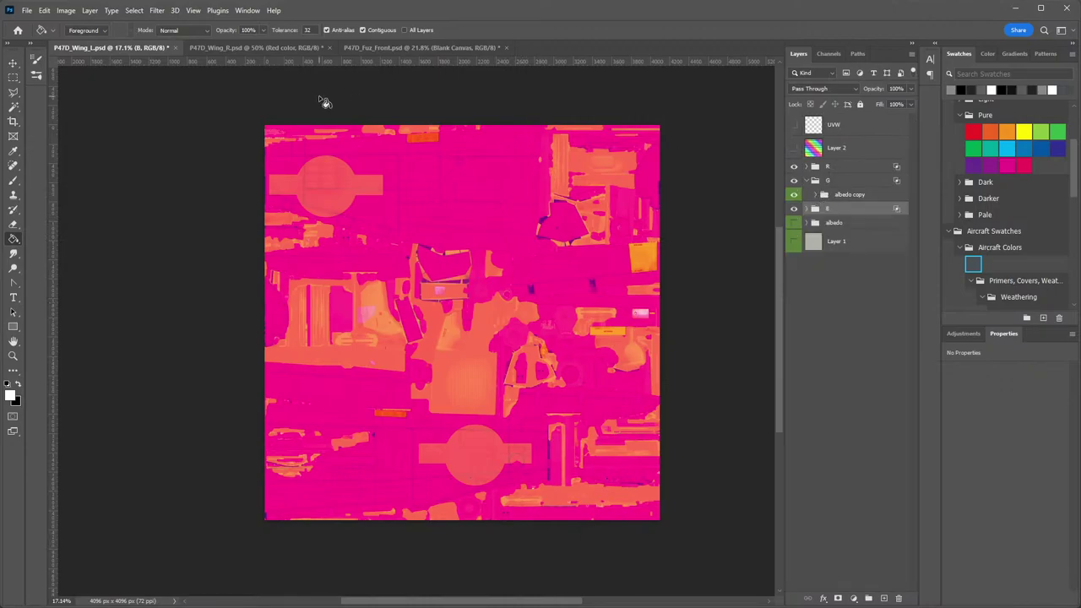
# Save a DDS copy of the left wing over P47D_Wing_L_RoughMet in The Big D folder, exporting it with BC7 compression.
pyautogui.click(27, 12)
pyautogui.click(66, 159)
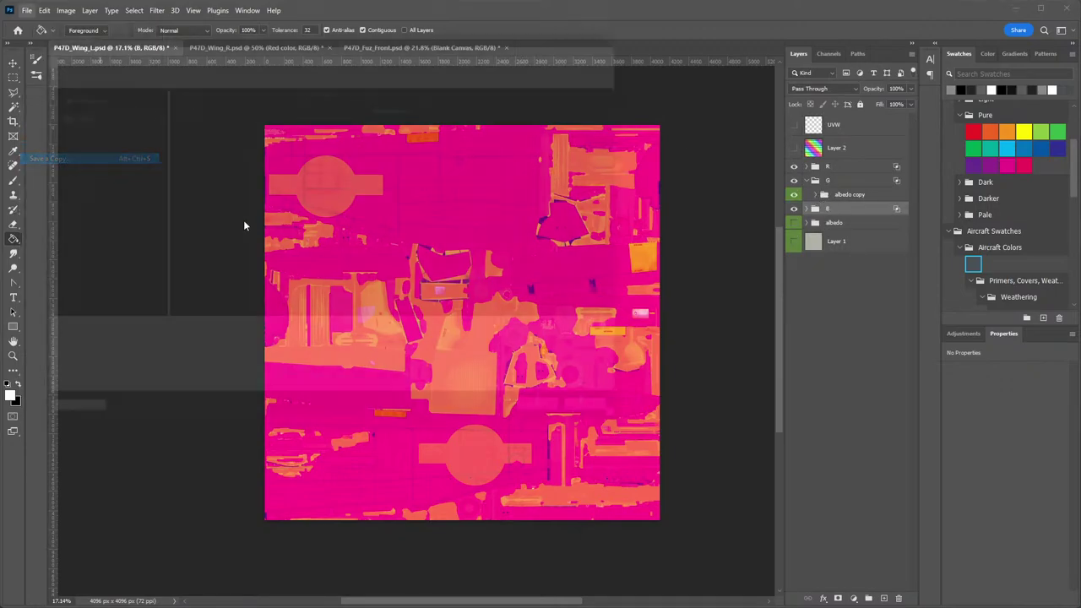
pyautogui.click(191, 362)
pyautogui.click(95, 398)
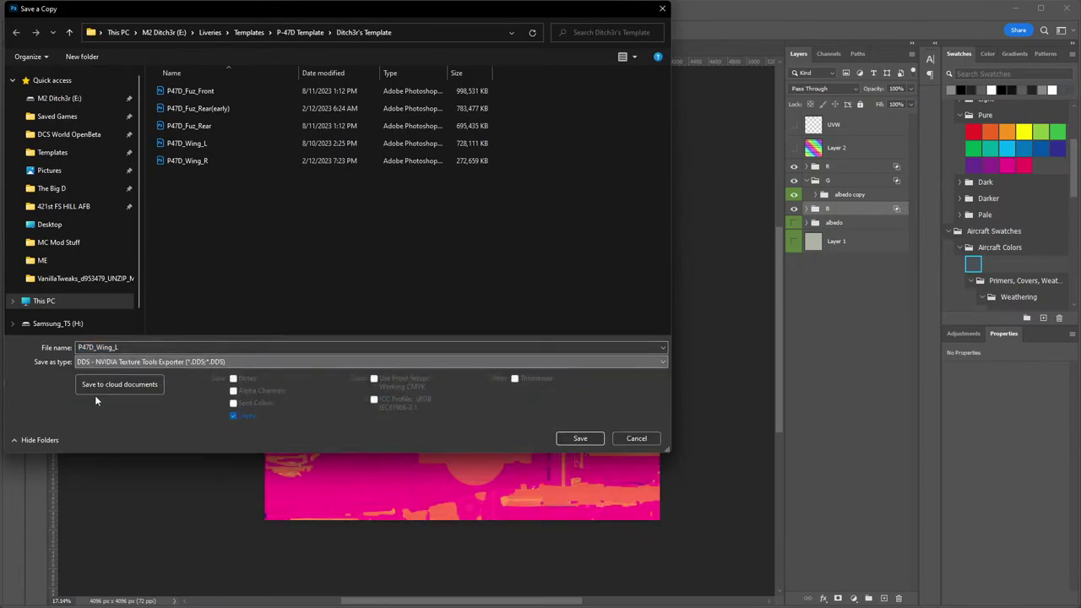
pyautogui.click(84, 189)
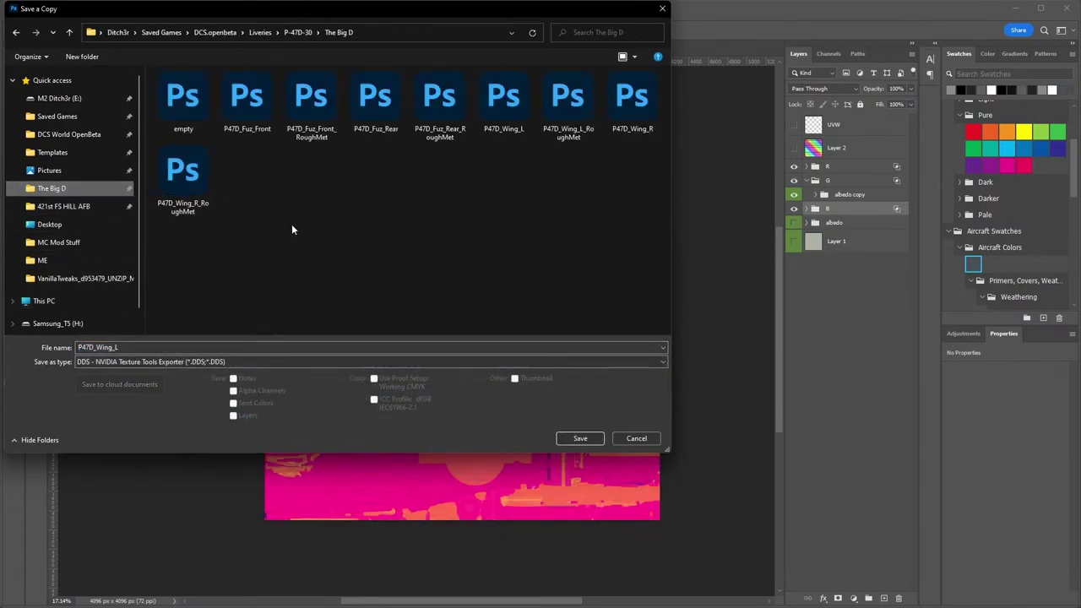
pyautogui.doubleClick(568, 102)
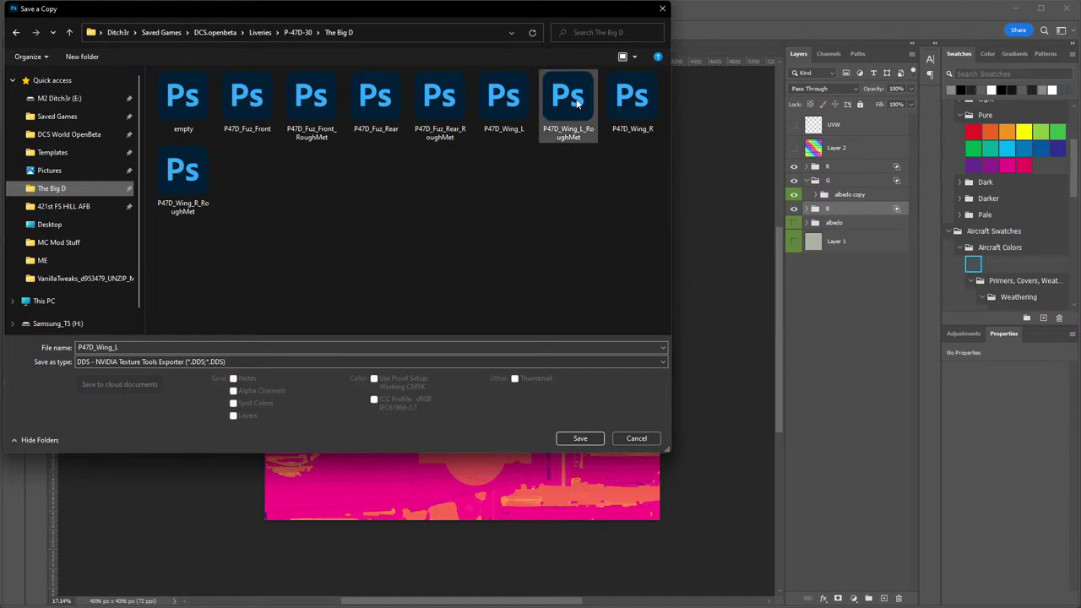
pyautogui.click(996, 397)
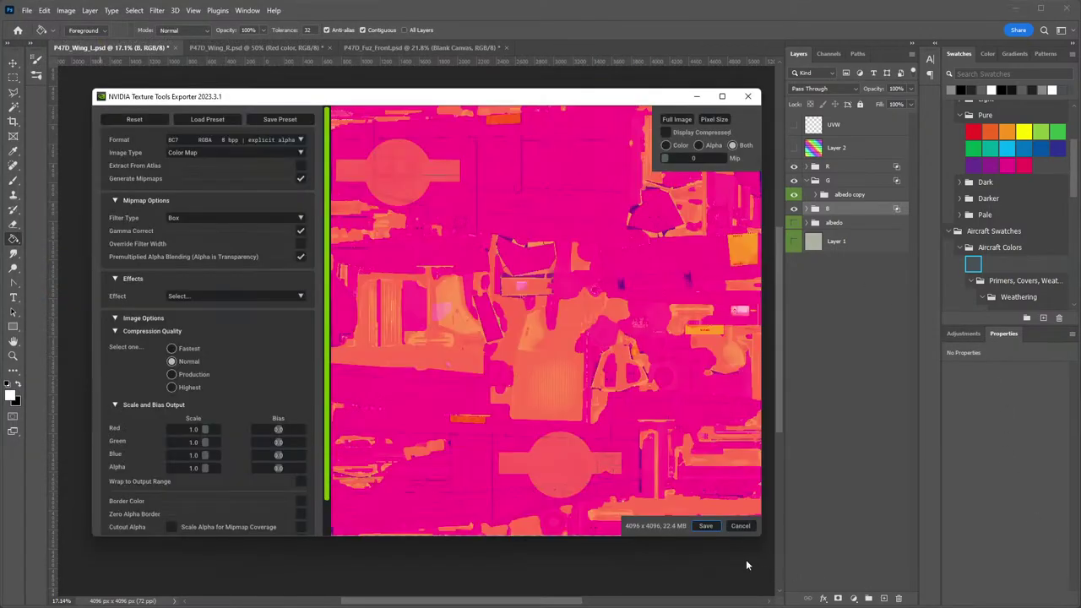
pyautogui.click(707, 524)
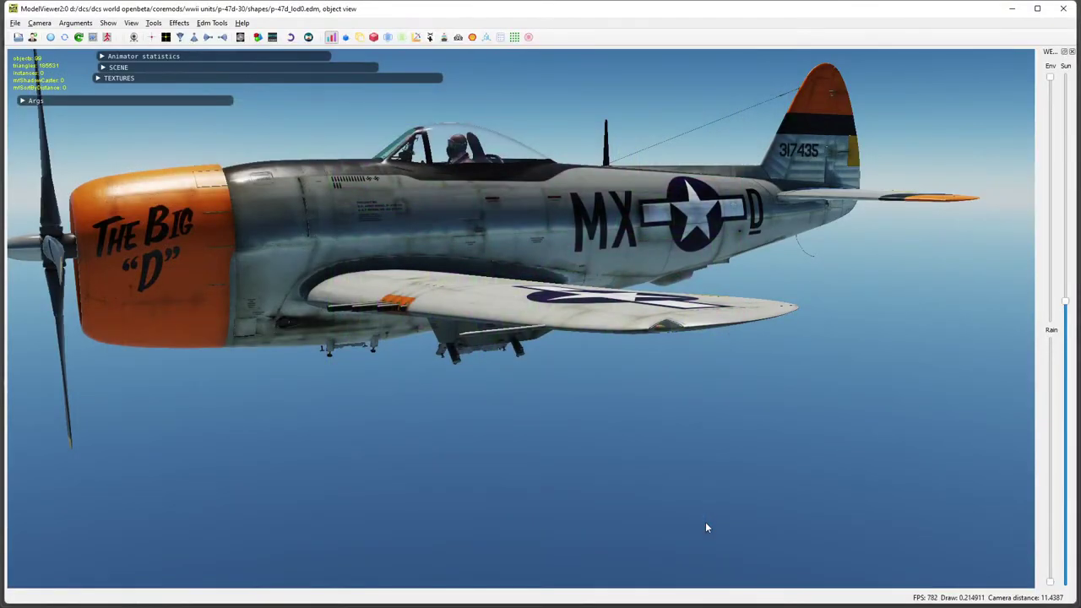
# Switch to ModelViewer and examine the P-47D's left wing and gun area from above at close and wider range.
pyautogui.scroll(-4, 513, 244)
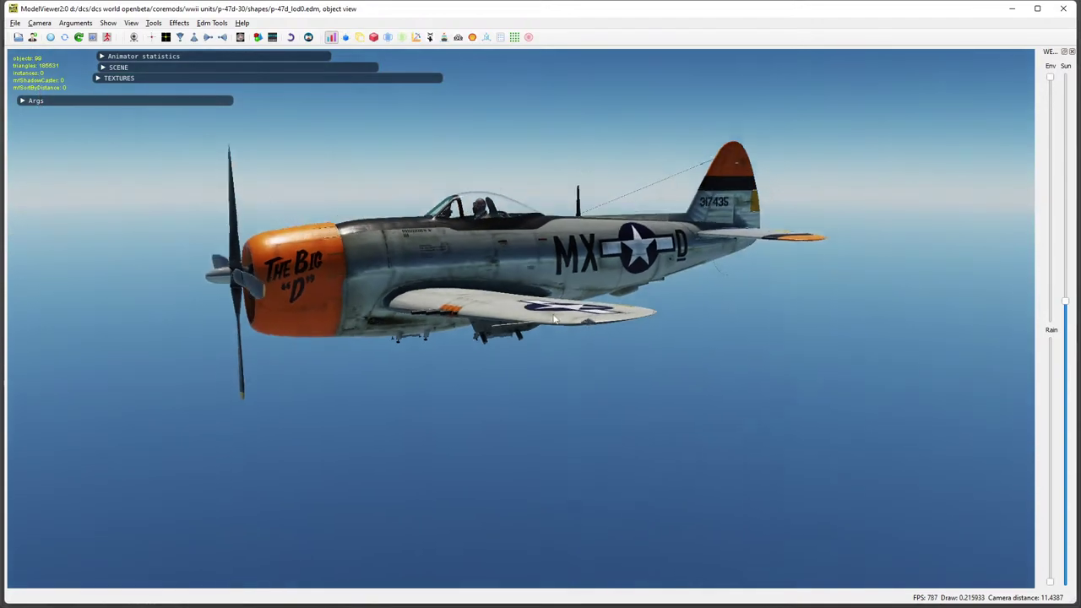
pyautogui.moveTo(503, 279); pyautogui.dragTo(504, 340)
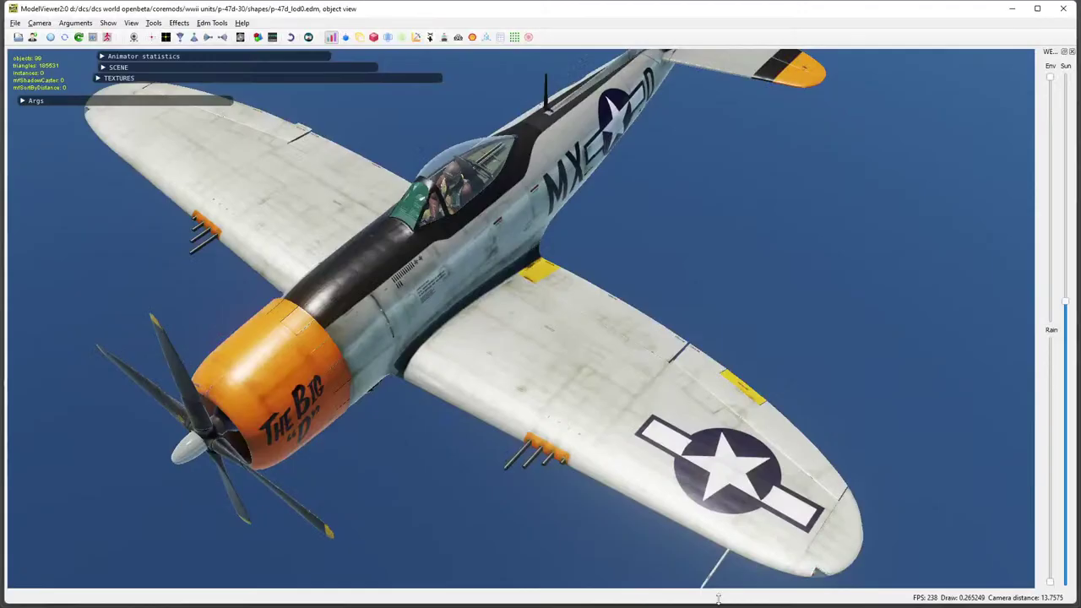
pyautogui.click(51, 37)
pyautogui.moveTo(410, 282); pyautogui.dragTo(270, 389)
pyautogui.scroll(6, 269, 390)
pyautogui.moveTo(346, 304); pyautogui.dragTo(422, 532)
pyautogui.scroll(-5, 535, 407)
pyautogui.scroll(-3, 549, 357)
pyautogui.scroll(3, 755, 307)
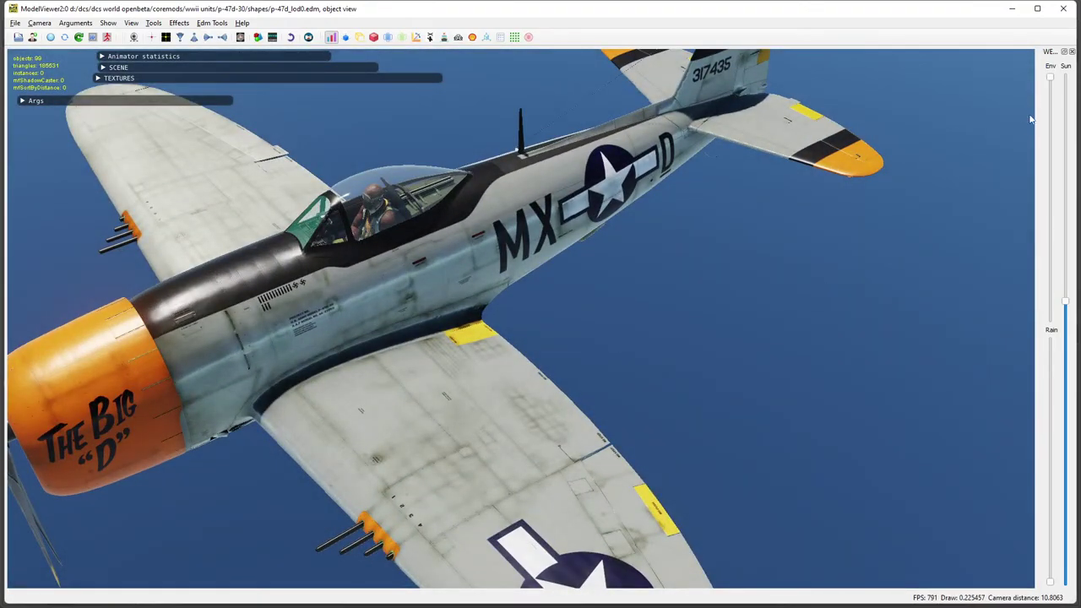
# Change the environment map to Normandy01.dds and examine how the wing and fuselage surfaces reflect it.
pyautogui.moveTo(1050, 78); pyautogui.dragTo(1020, 246)
pyautogui.moveTo(743, 295); pyautogui.dragTo(724, 318)
pyautogui.moveTo(456, 347); pyautogui.dragTo(533, 355)
pyautogui.scroll(6, 532, 352)
pyautogui.moveTo(479, 260); pyautogui.dragTo(975, 227)
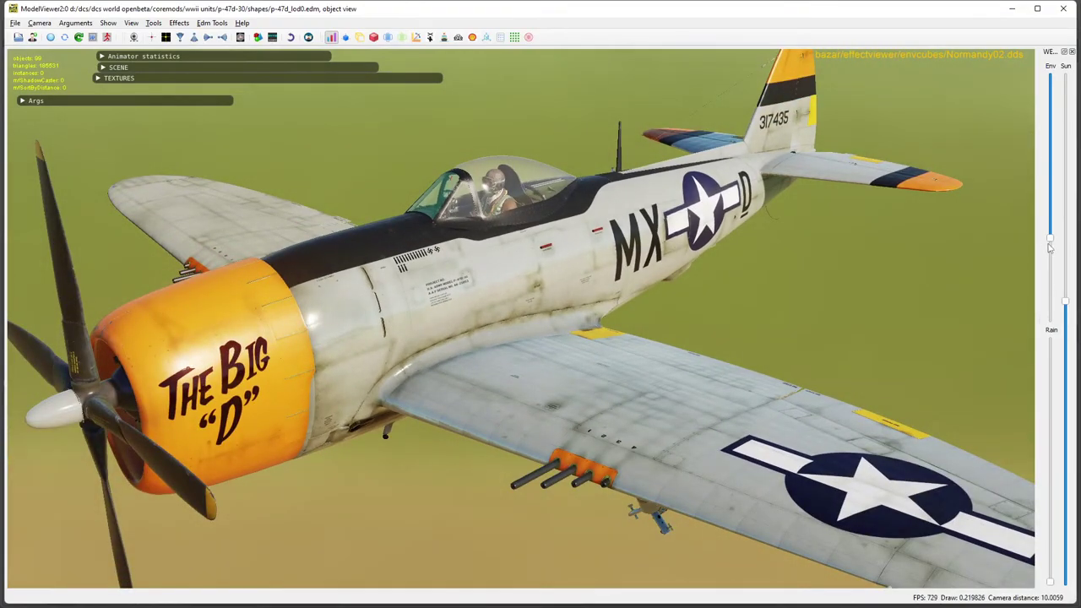
pyautogui.moveTo(1052, 245); pyautogui.dragTo(1052, 223)
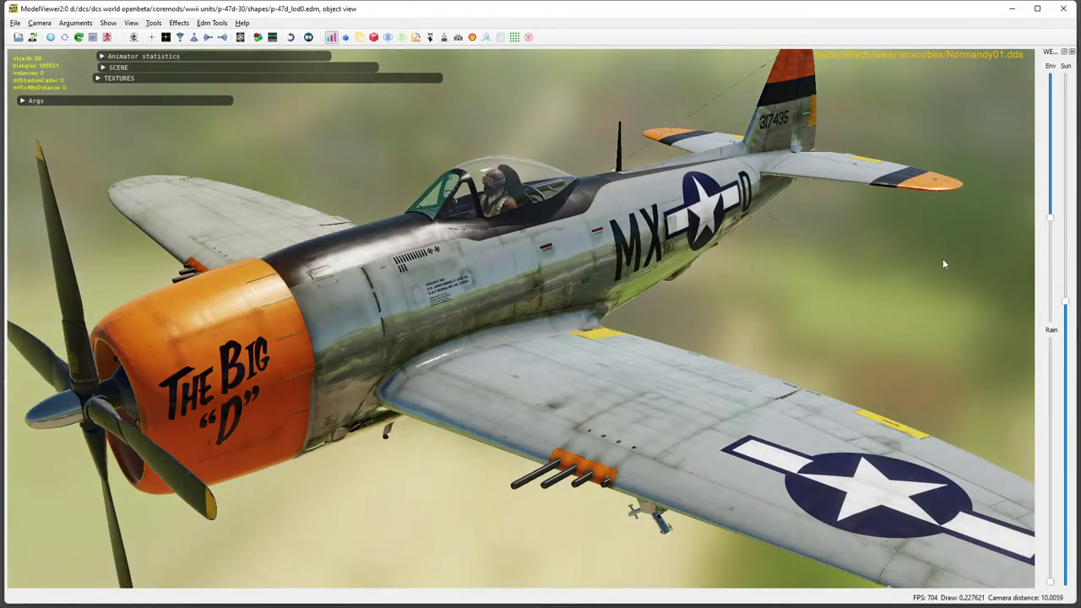
# Inspect the aircraft's metal and paint reflections from below, behind and above under the Normandy01 environment.
pyautogui.moveTo(943, 265); pyautogui.dragTo(430, 292)
pyautogui.scroll(-5, 480, 267)
pyautogui.moveTo(490, 238); pyautogui.dragTo(606, 390)
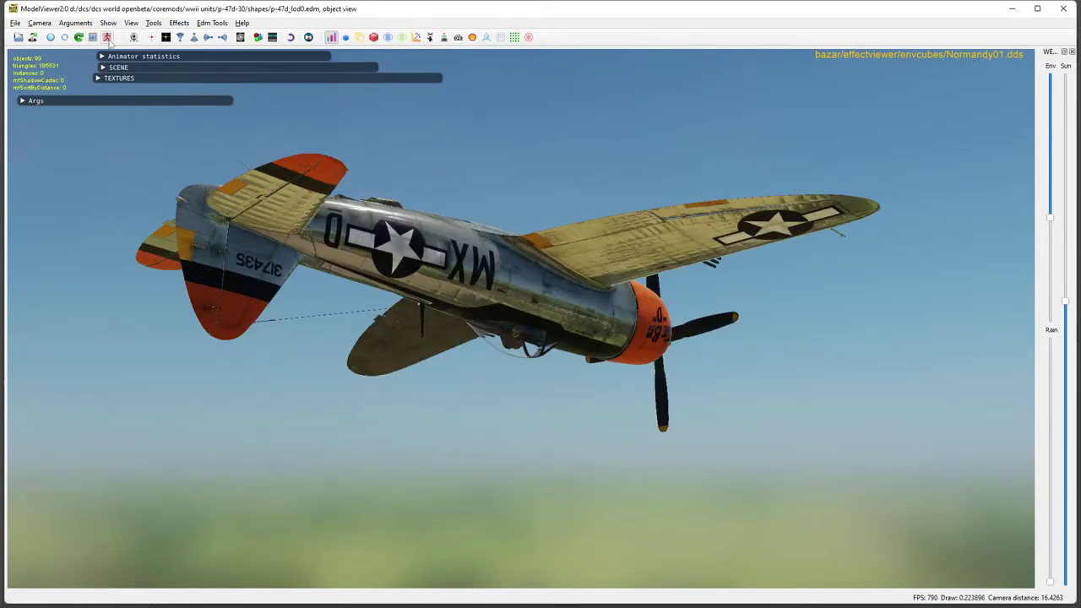
pyautogui.click(133, 37)
pyautogui.moveTo(686, 358); pyautogui.dragTo(638, 351)
pyautogui.scroll(6, 715, 291)
pyautogui.scroll(-5, 599, 325)
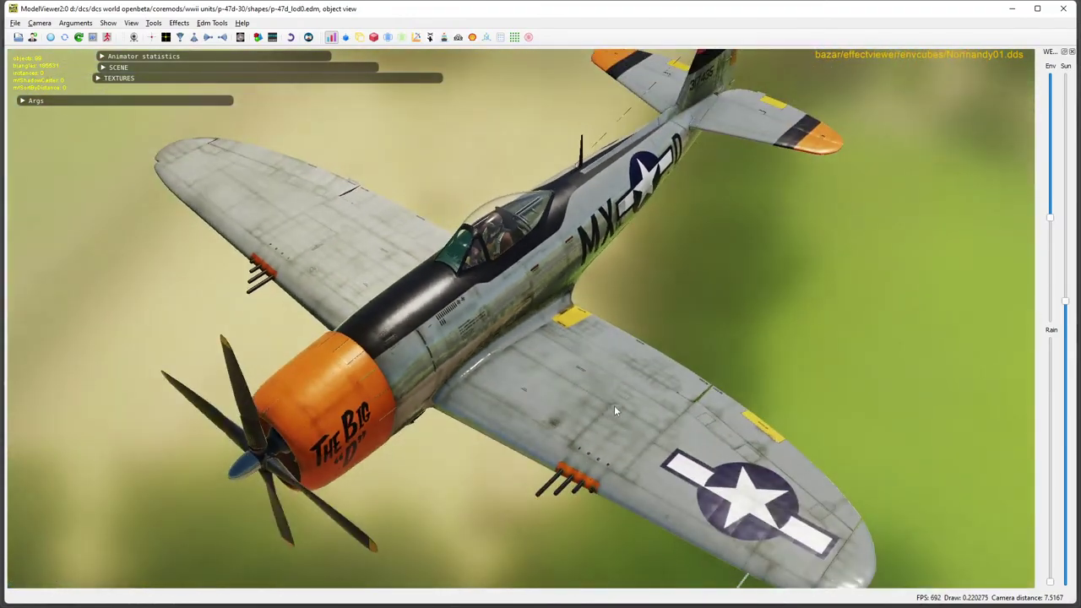
# Examine the whole P-47D from its front quarter at a wider camera distance.
pyautogui.moveTo(614, 405); pyautogui.dragTo(515, 245)
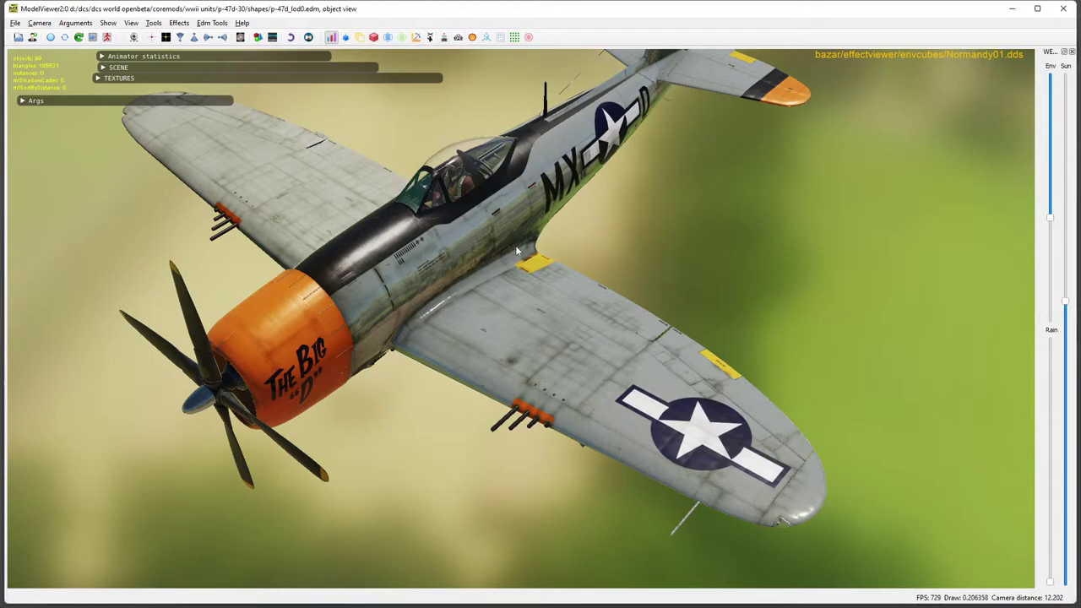
pyautogui.scroll(-5, 518, 251)
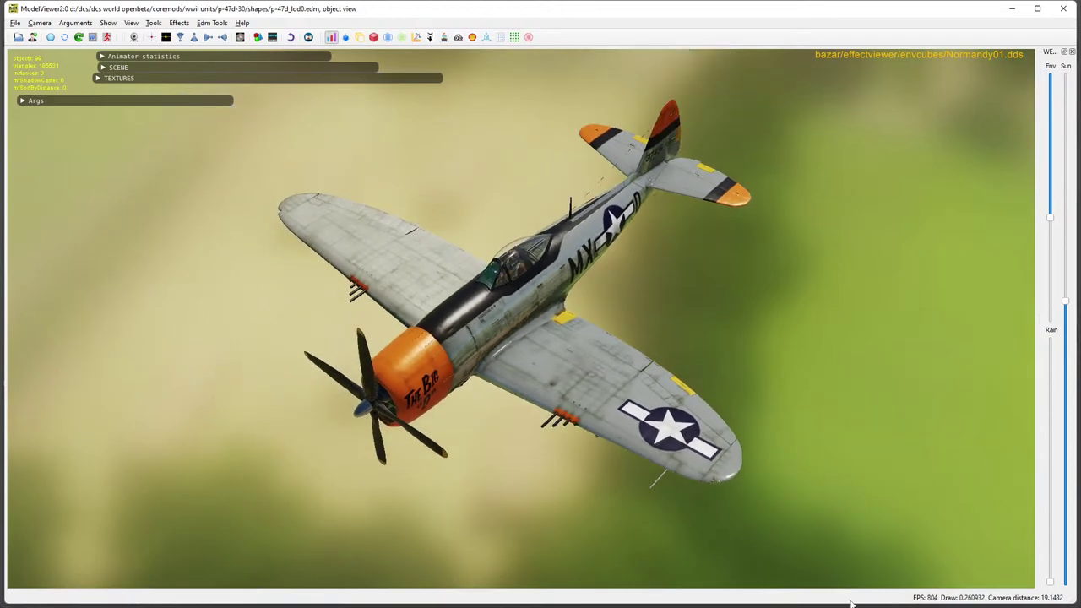
# Switch to Photoshop and, in P47D_Wing_R.psd, combine the Original Template and custom design groups into one group named Albedo.
pyautogui.hotkey('alt', 'Tab')
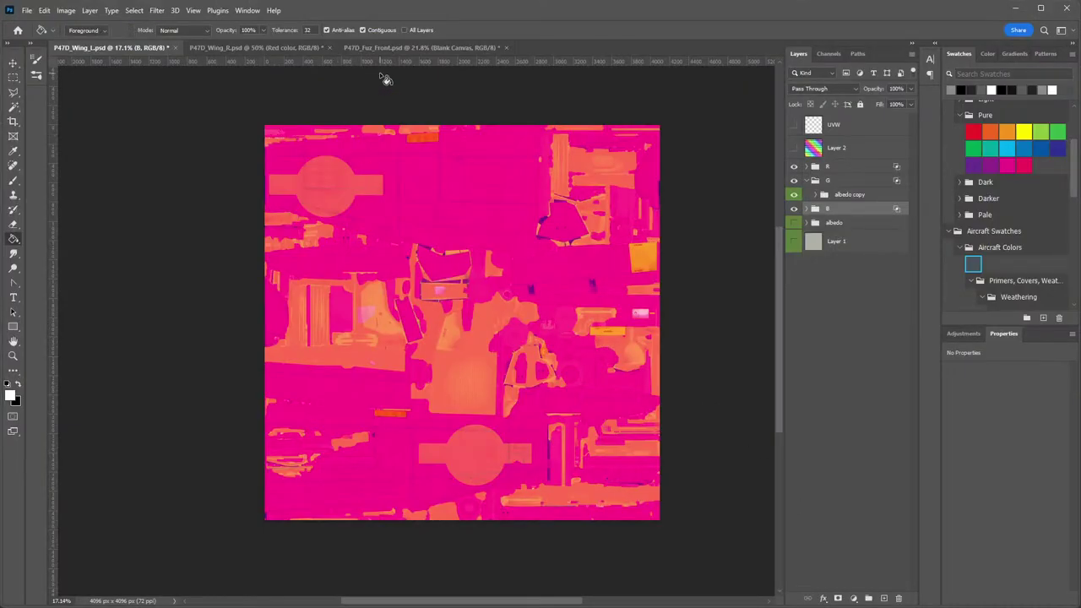
pyautogui.click(253, 48)
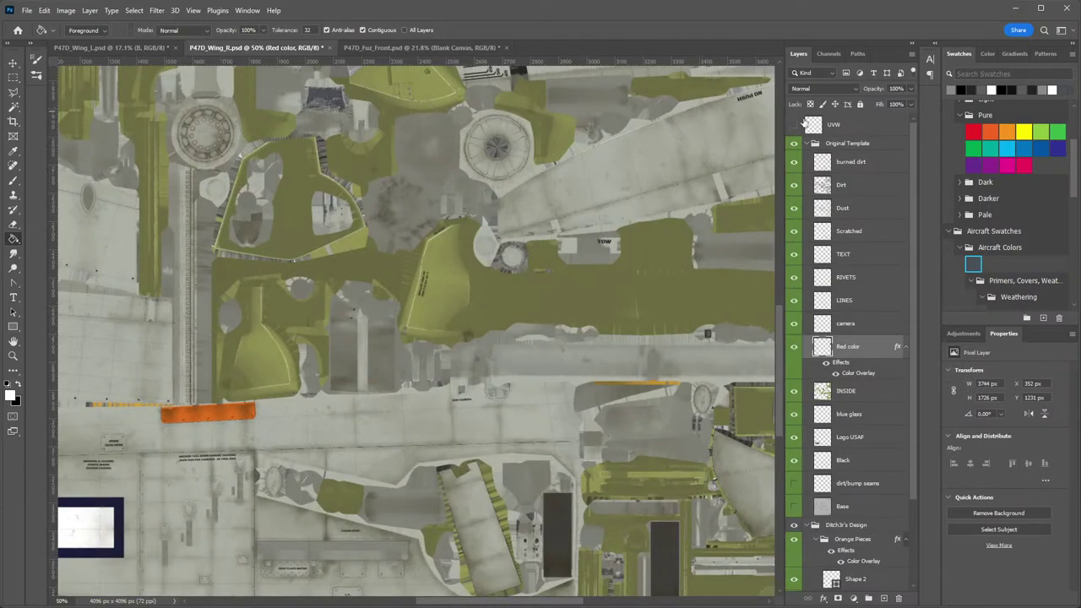
pyautogui.click(814, 145)
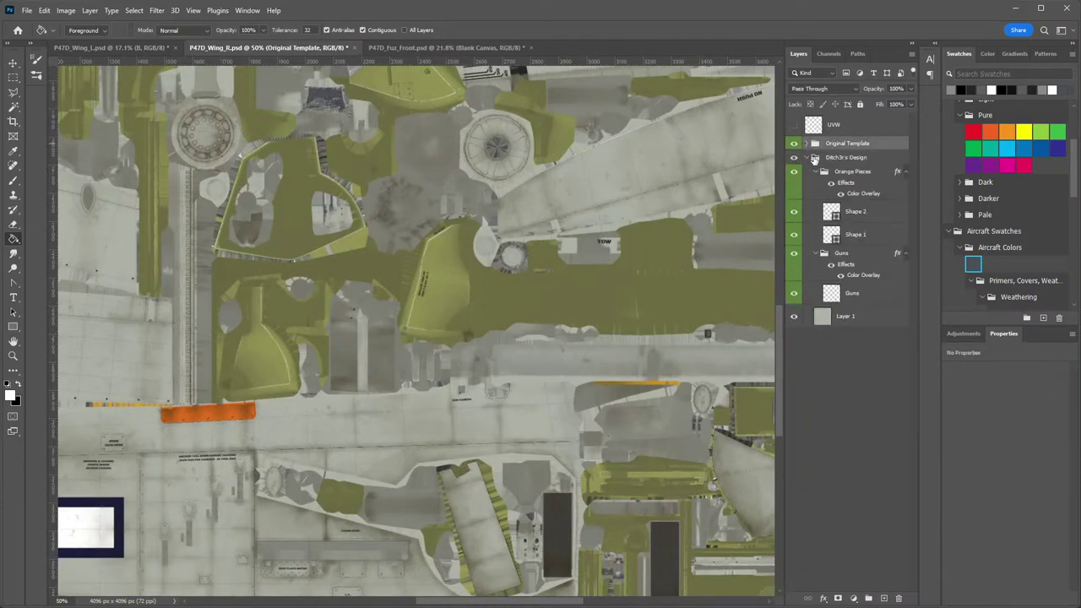
pyautogui.click(815, 158)
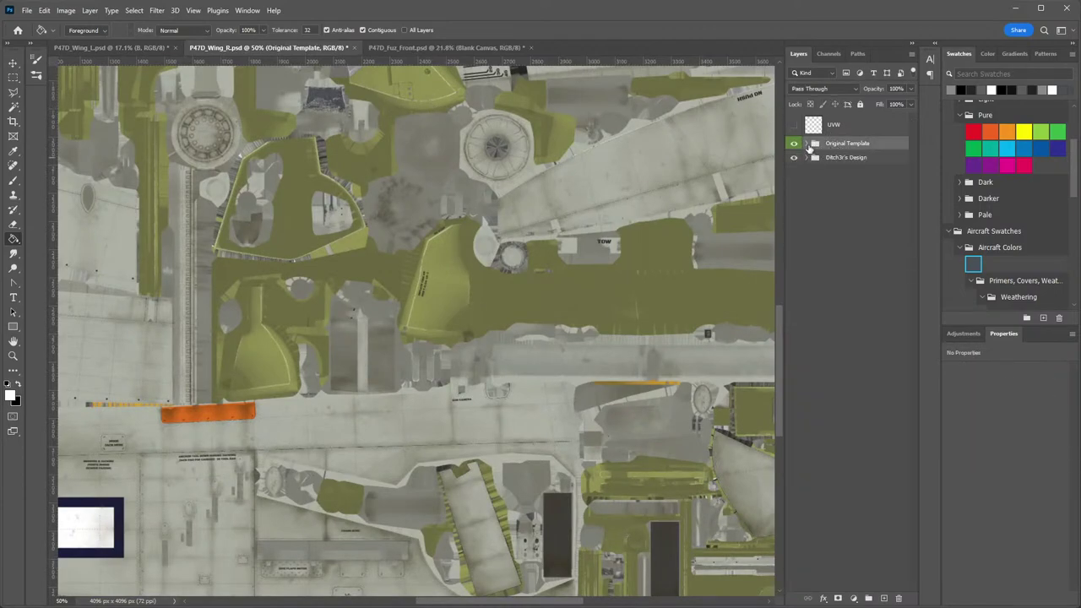
pyautogui.click(860, 158)
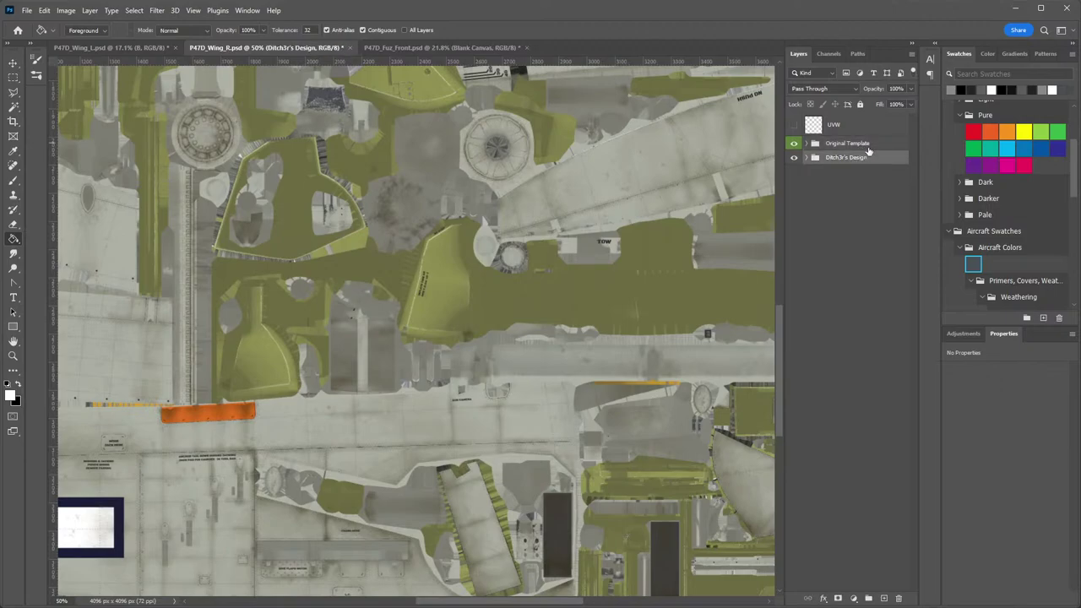
pyautogui.keyDown('shift'); pyautogui.click(869, 145); pyautogui.keyUp('shift')
pyautogui.click(868, 598)
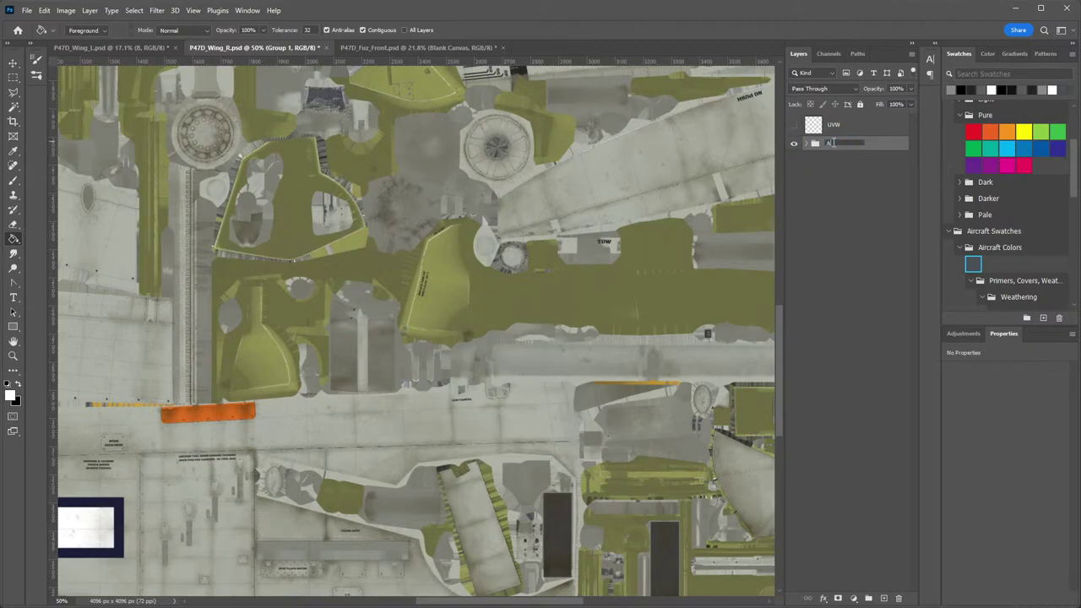
pyautogui.press('Return')
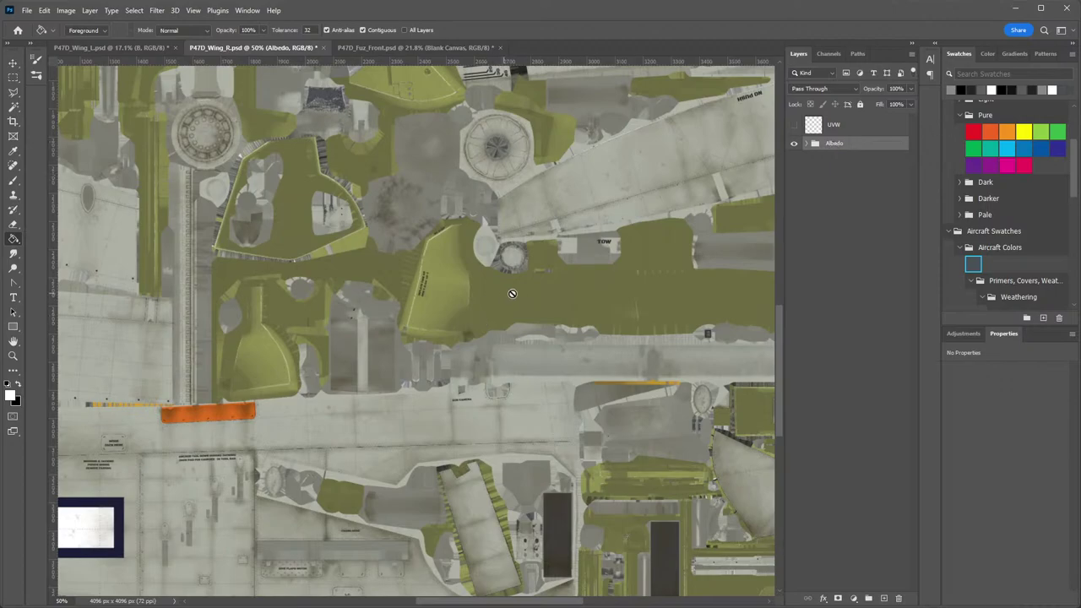
# Duplicate the Albedo group within P47D_Wing_R.psd, naming the copy G.
pyautogui.hotkey('ctrl', 'space')
pyautogui.moveTo(580, 309); pyautogui.dragTo(527, 266)
pyautogui.press('space')
pyautogui.moveTo(527, 265); pyautogui.dragTo(510, 364)
pyautogui.hotkey('ctrl', 'space')
pyautogui.scroll(3, 499, 330)
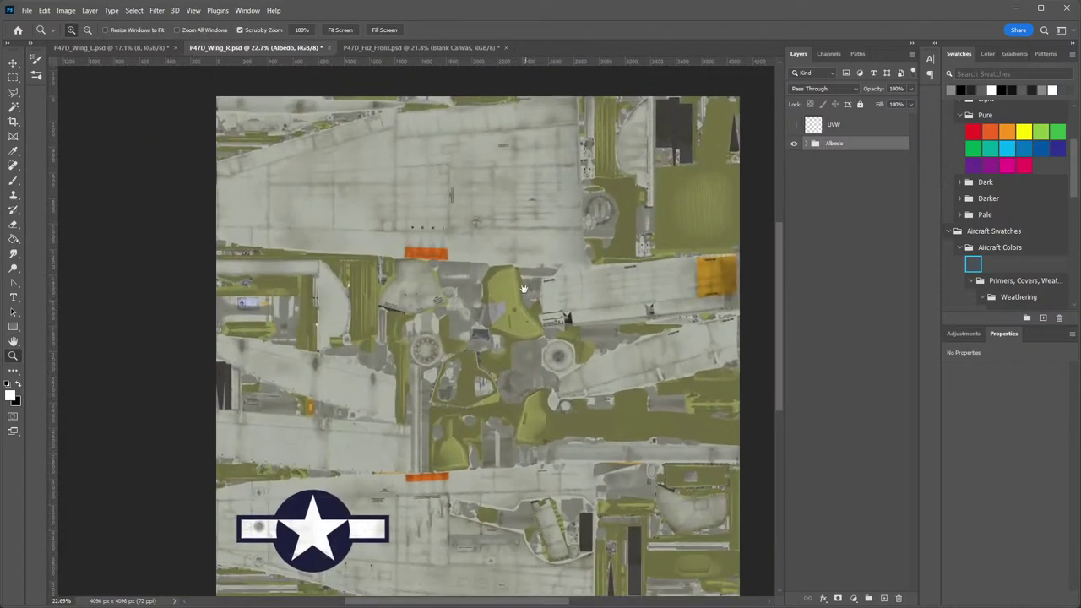
pyautogui.rightClick(871, 149)
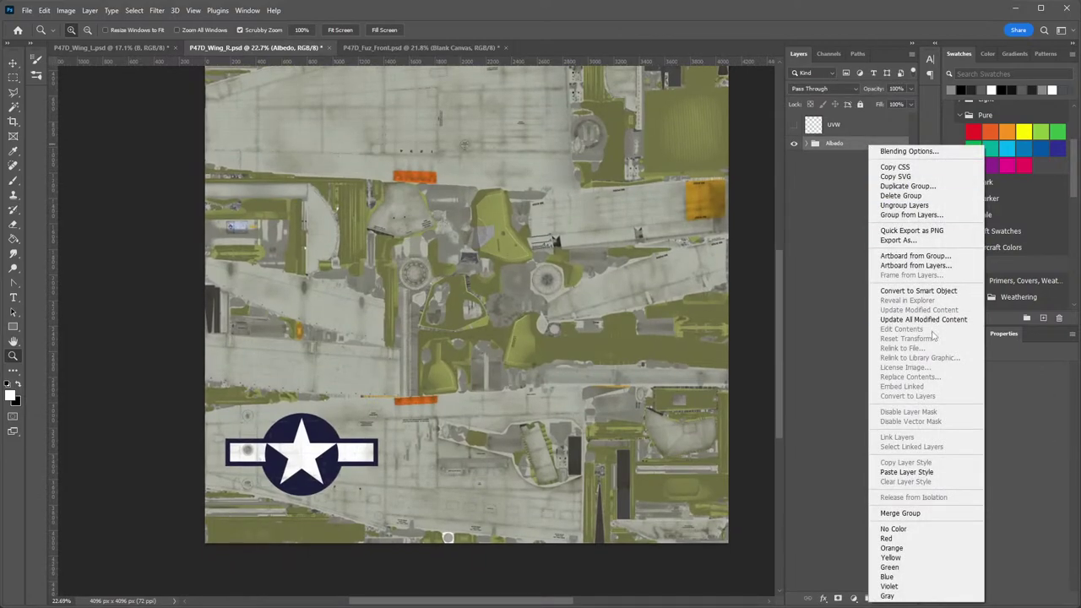
pyautogui.click(915, 188)
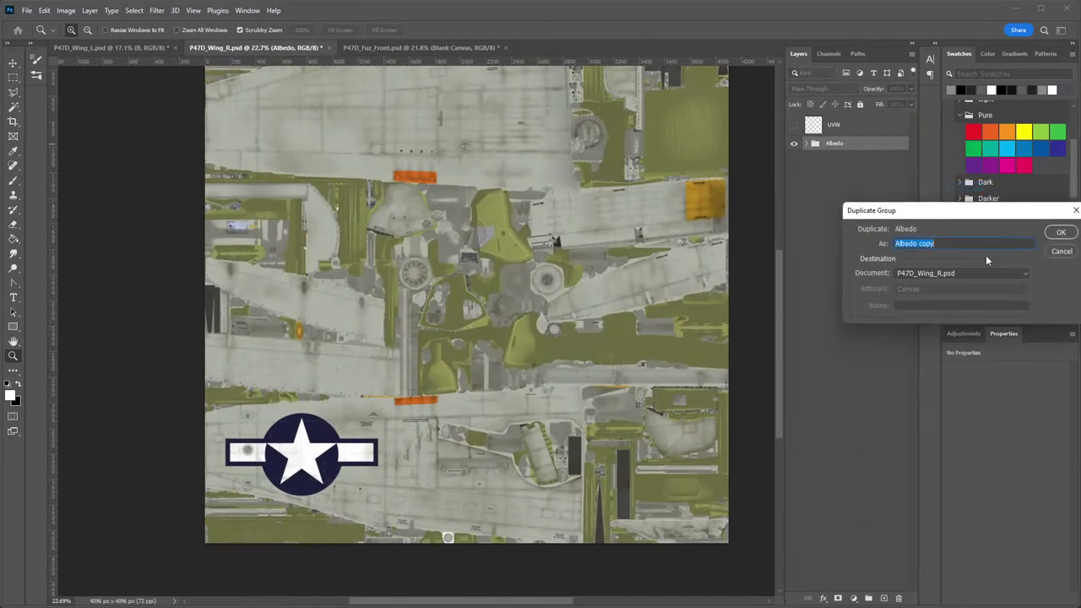
pyautogui.write('G')
pyautogui.press('Return')
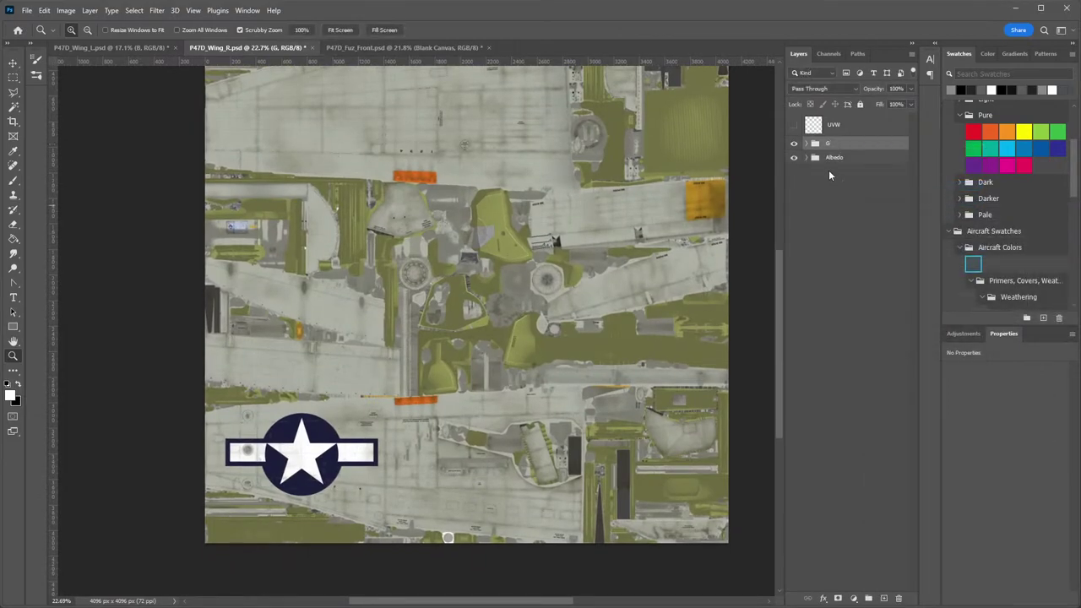
# Create two new groups named R and B, with R above the G group and B between G and Albedo.
pyautogui.doubleClick(869, 599)
pyautogui.doubleClick(836, 144)
pyautogui.write('R')
pyautogui.doubleClick(838, 157)
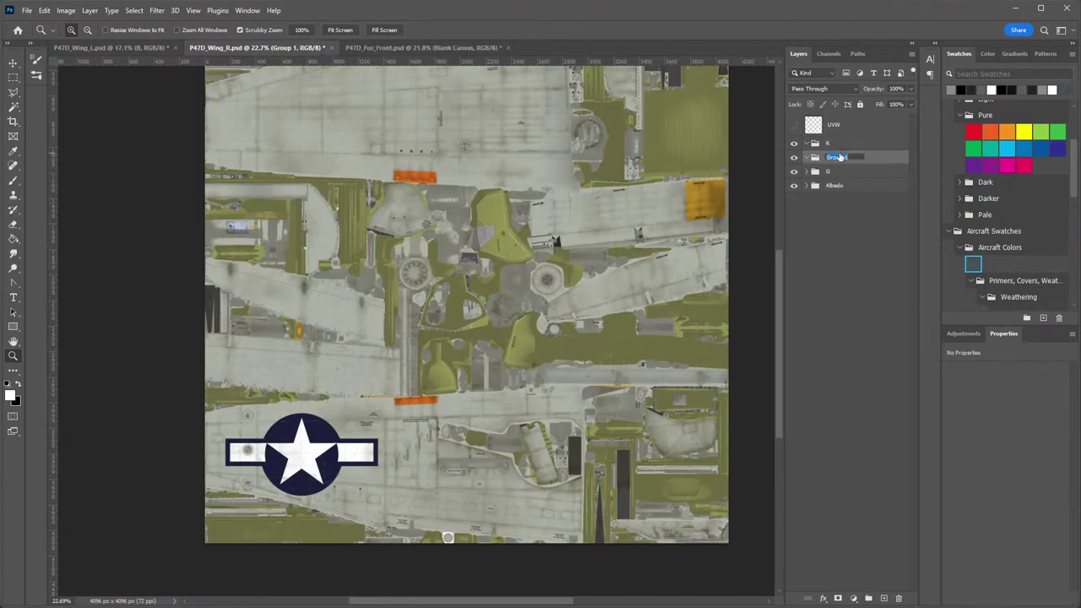
pyautogui.write('B')
pyautogui.click(865, 185)
pyautogui.moveTo(855, 158); pyautogui.dragTo(853, 178)
pyautogui.click(809, 158)
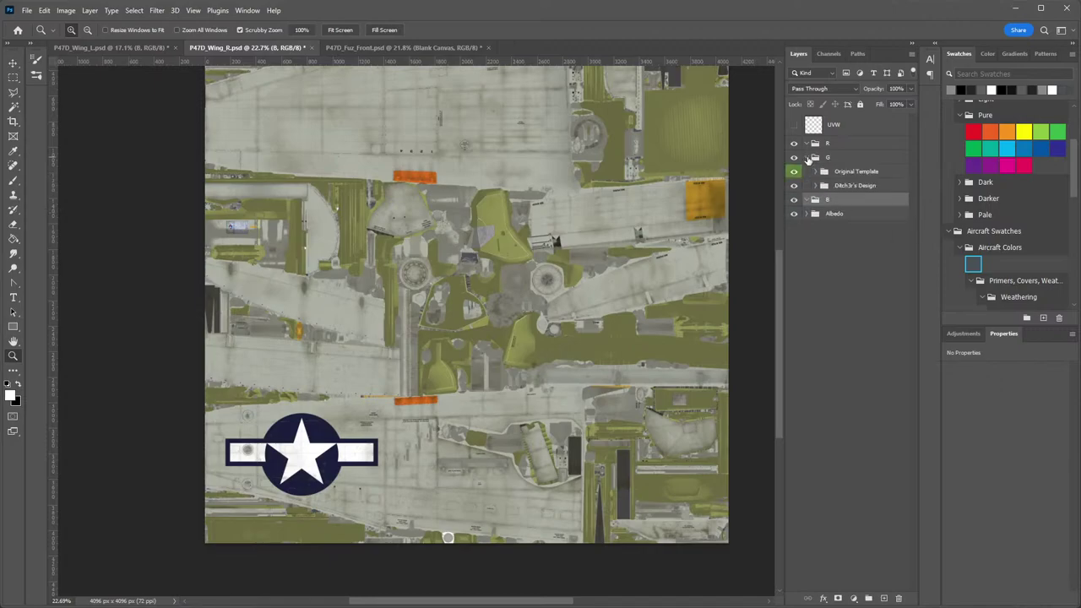
# Fill a new layer with white and place it inside the R group.
pyautogui.click(828, 147)
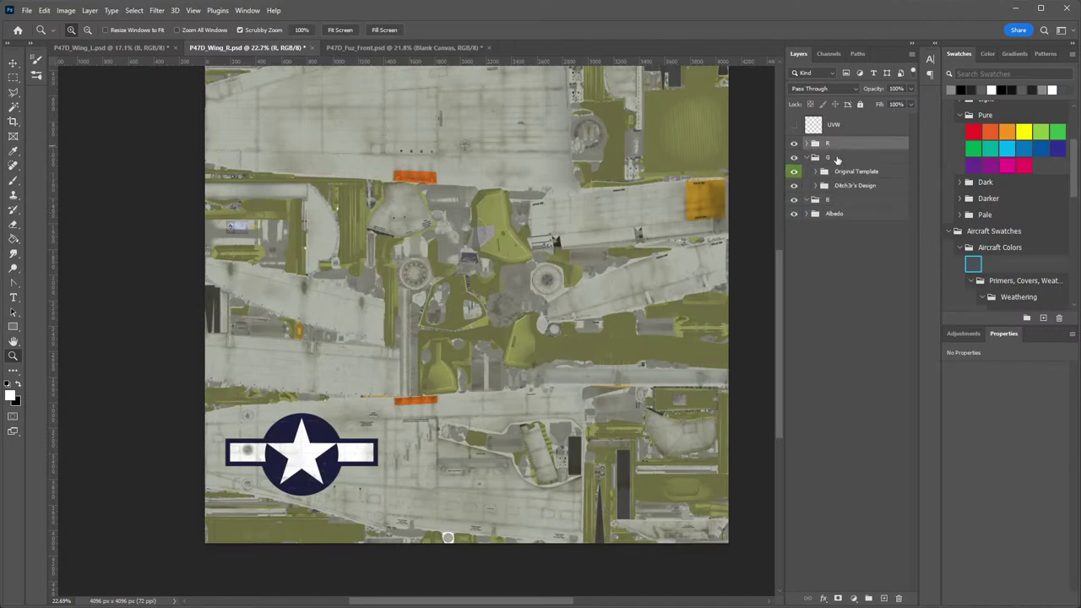
pyautogui.click(885, 597)
pyautogui.press('g')
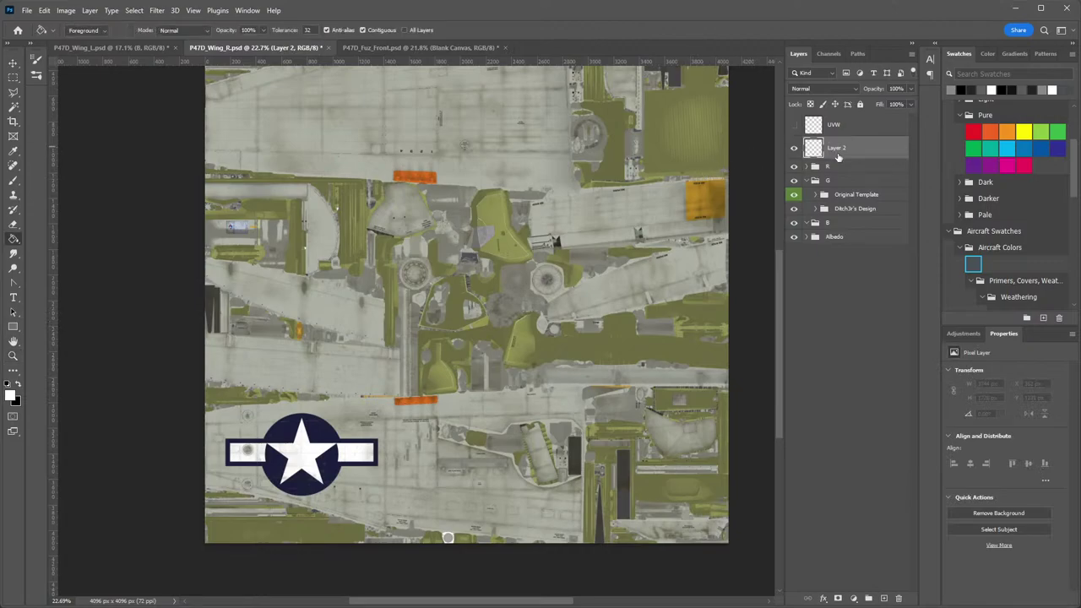
pyautogui.click(500, 253)
pyautogui.moveTo(836, 149); pyautogui.dragTo(847, 169)
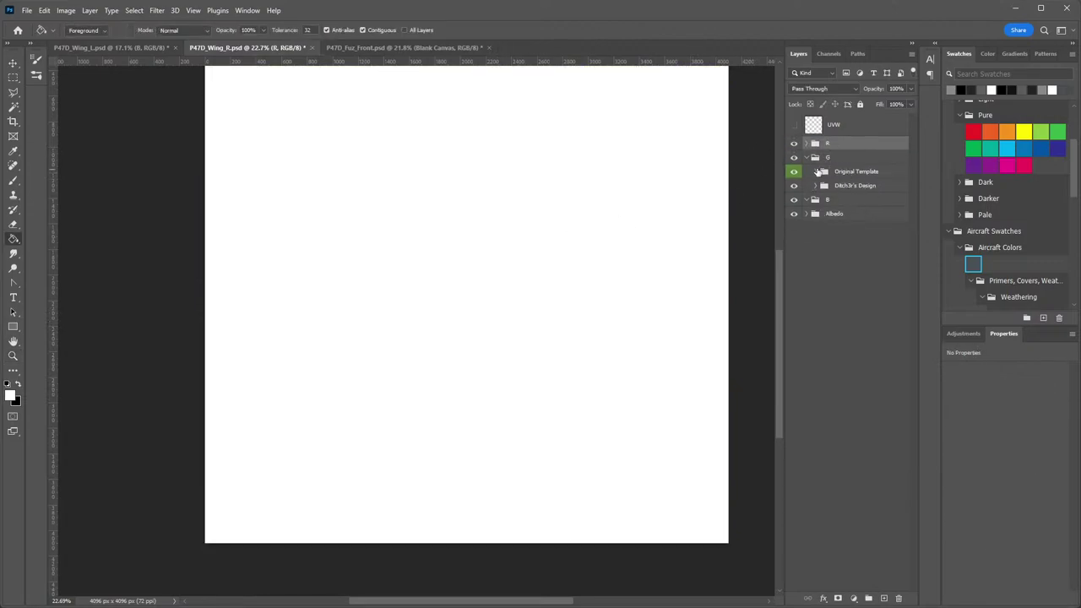
# Duplicate the RIVETS and LINES layers from Albedo's Original Template and move the copies into the R group.
pyautogui.click(809, 214)
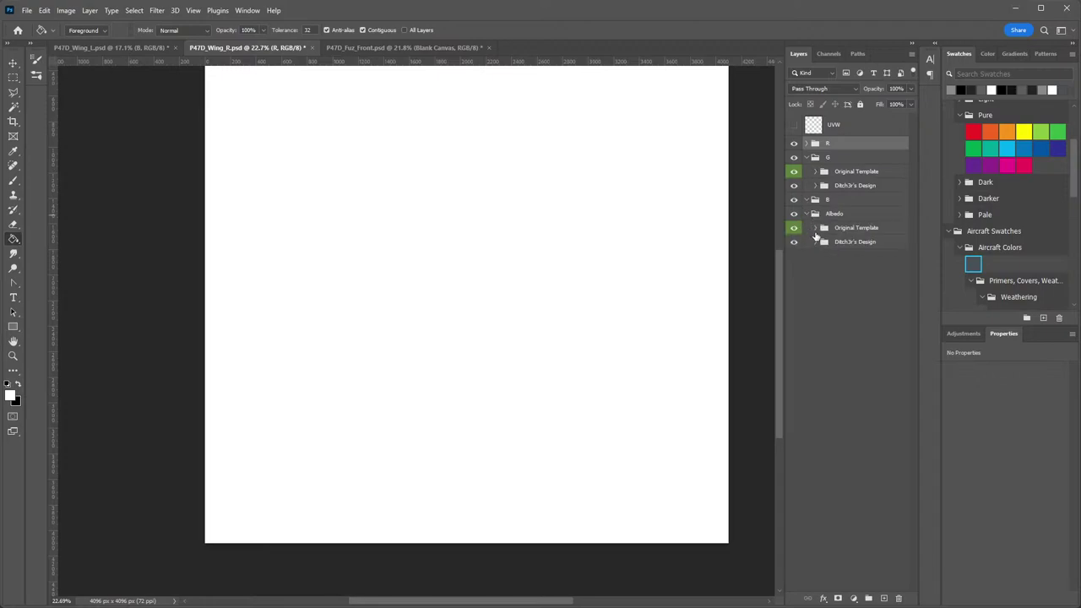
pyautogui.click(815, 228)
pyautogui.click(869, 391)
pyautogui.keyDown('ctrl'); pyautogui.click(857, 364); pyautogui.keyUp('ctrl')
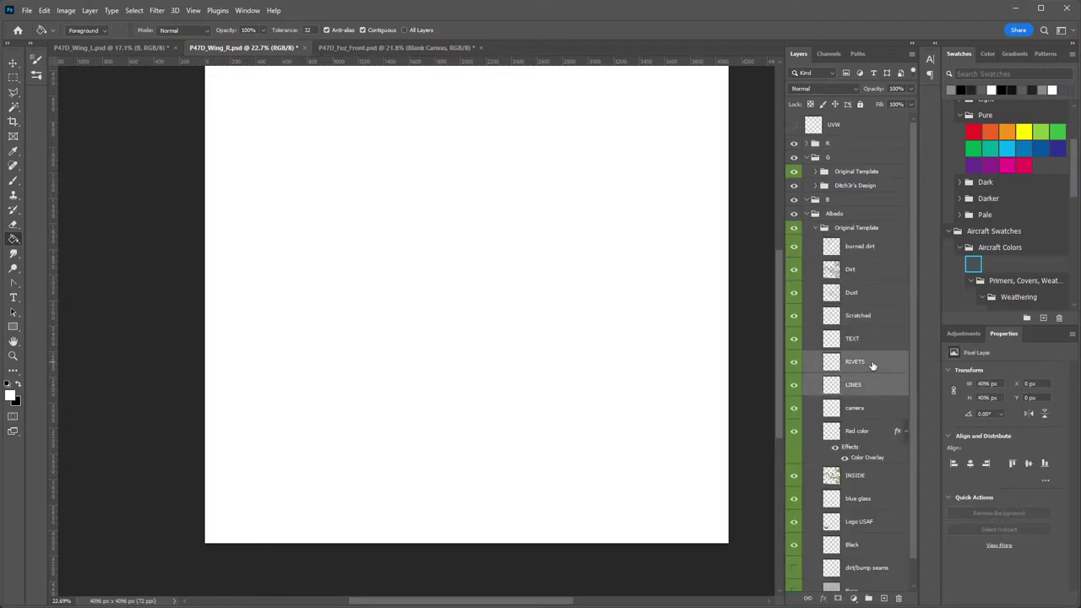
pyautogui.rightClick(870, 376)
pyautogui.click(925, 389)
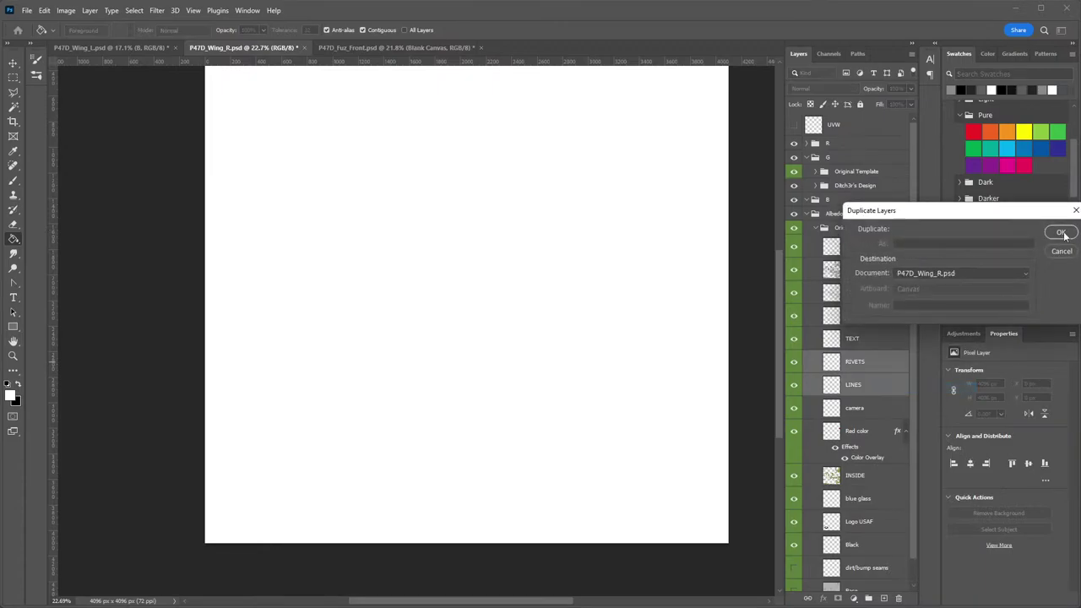
pyautogui.click(1062, 234)
pyautogui.moveTo(852, 370); pyautogui.dragTo(846, 150)
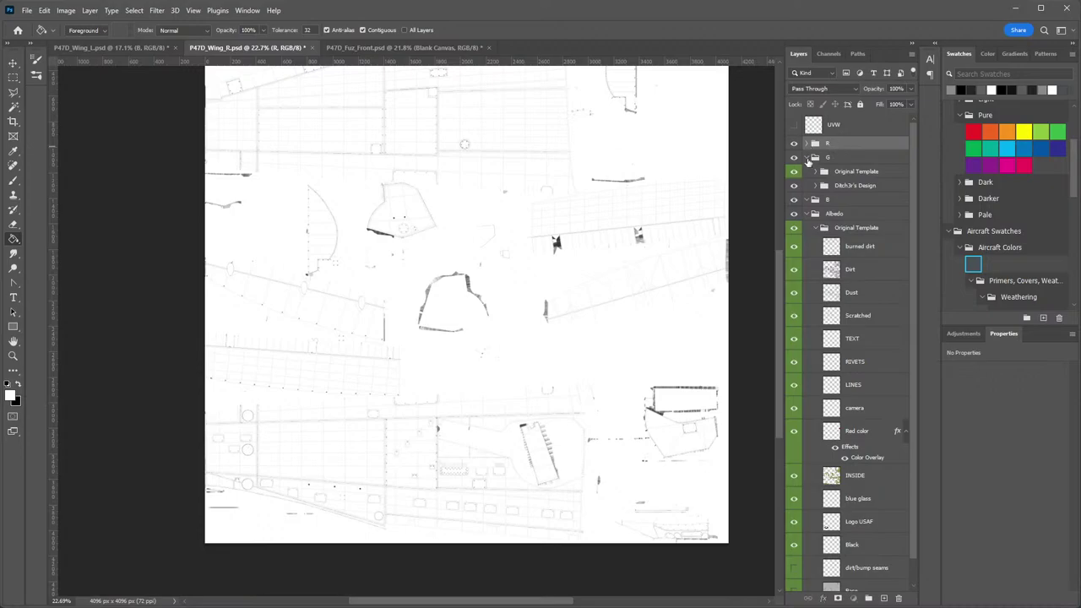
pyautogui.click(808, 158)
# Restrict the R group's blending to the red channel and check its effect on the right wing texture.
pyautogui.doubleClick(868, 147)
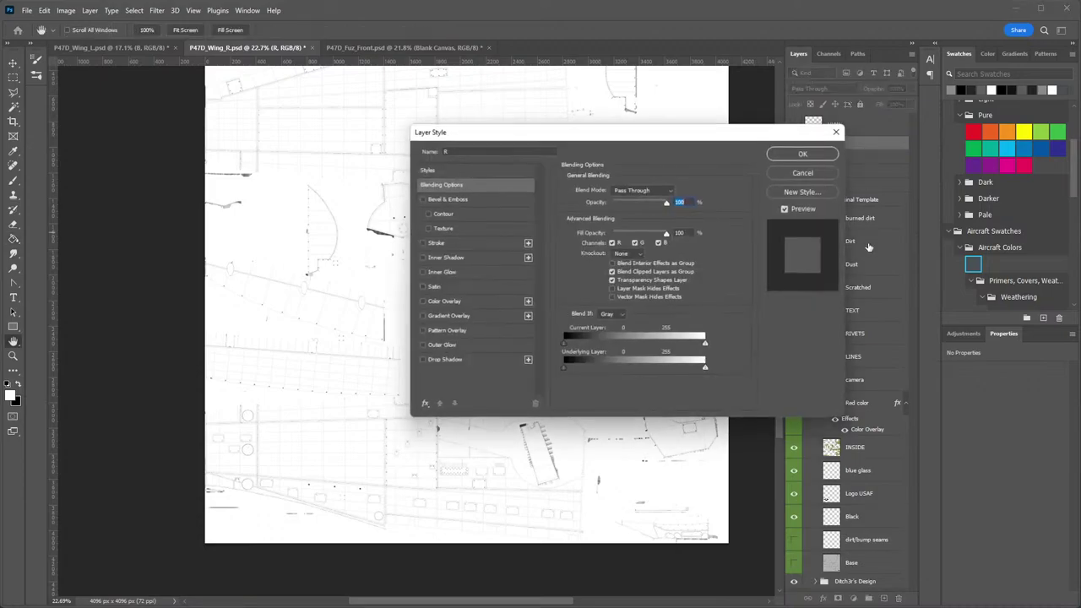
pyautogui.click(636, 243)
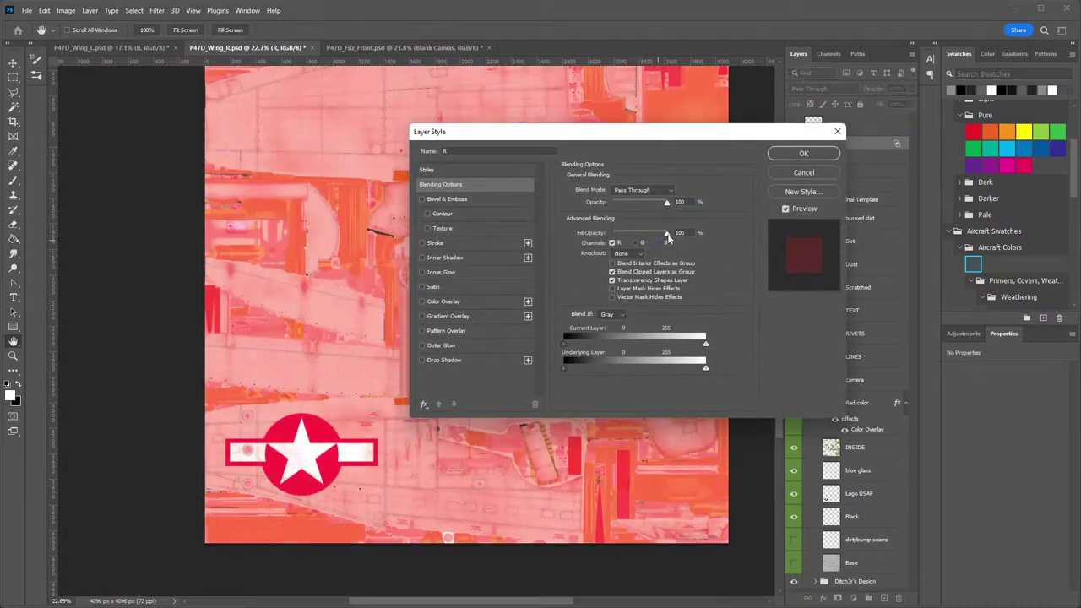
pyautogui.click(804, 153)
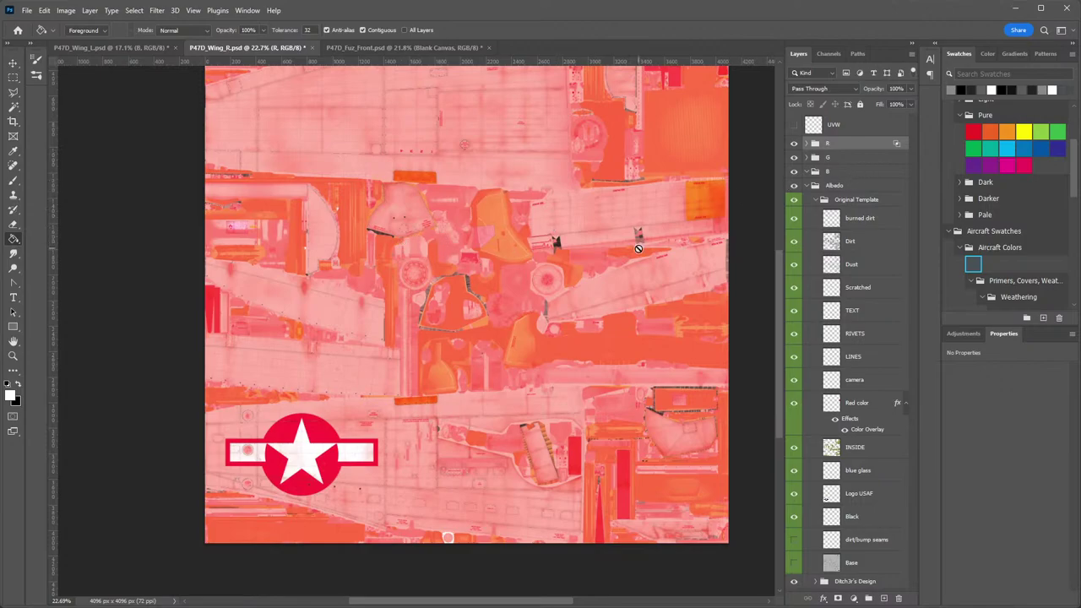
pyautogui.click(794, 143)
pyautogui.click(794, 143)
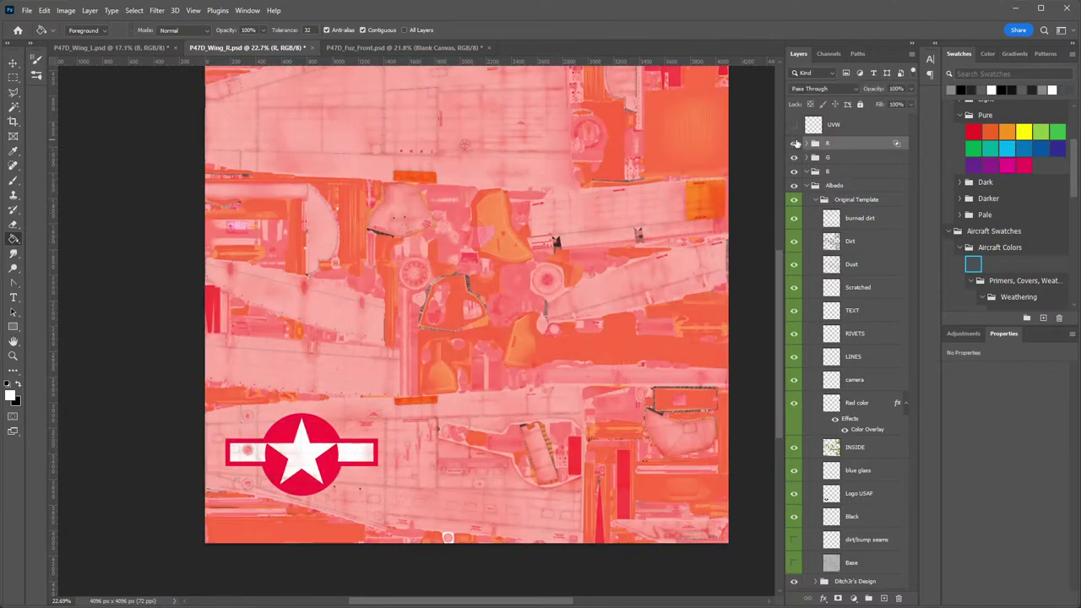
# Restrict the G group's blending to the green channel and the B group's to the blue channel.
pyautogui.doubleClick(859, 159)
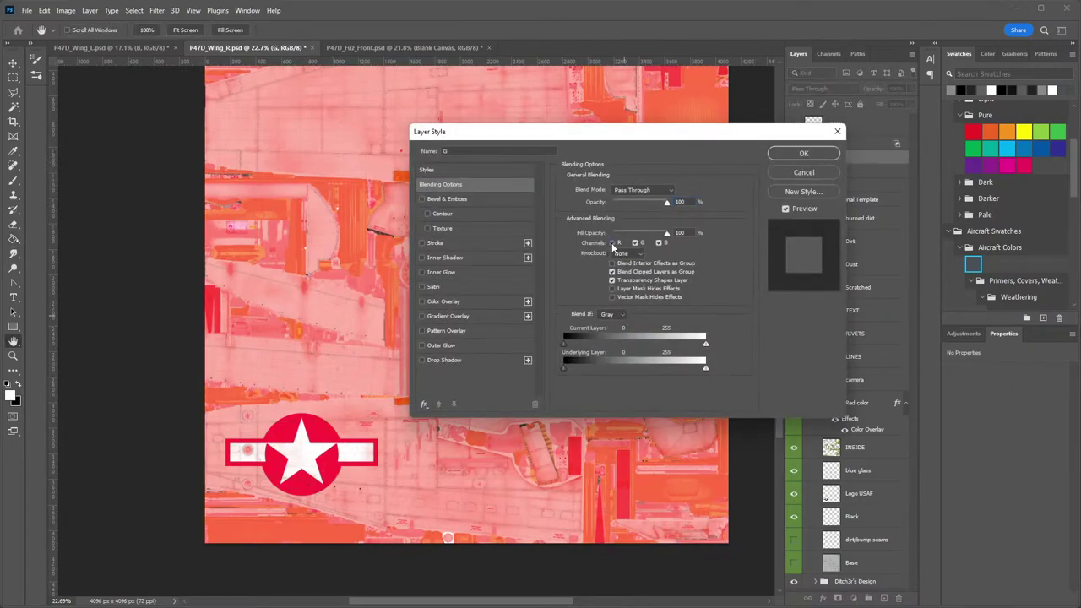
pyautogui.click(612, 242)
pyautogui.click(790, 158)
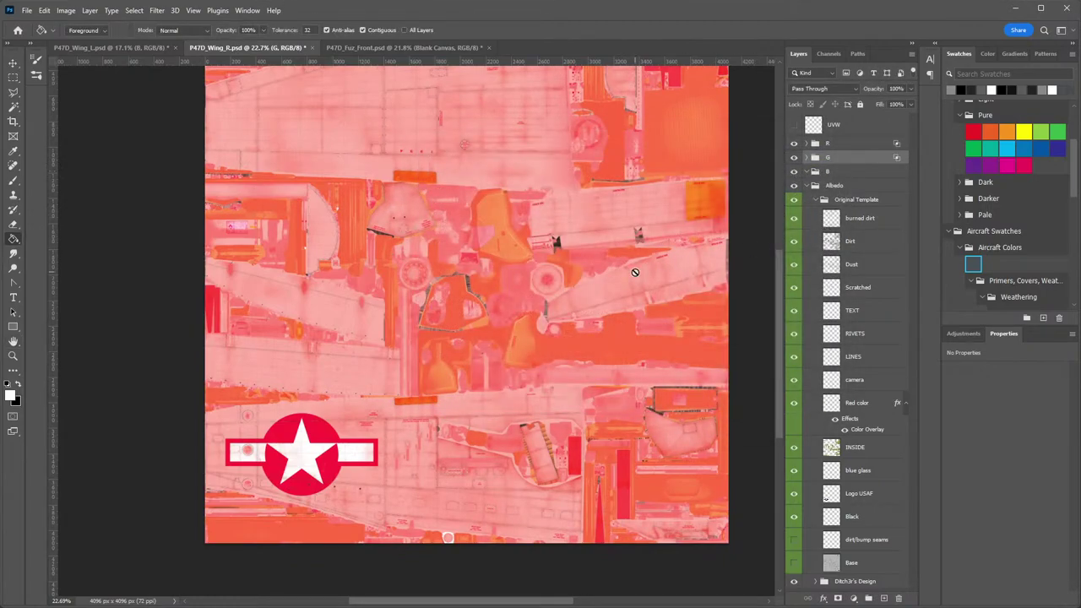
pyautogui.doubleClick(864, 173)
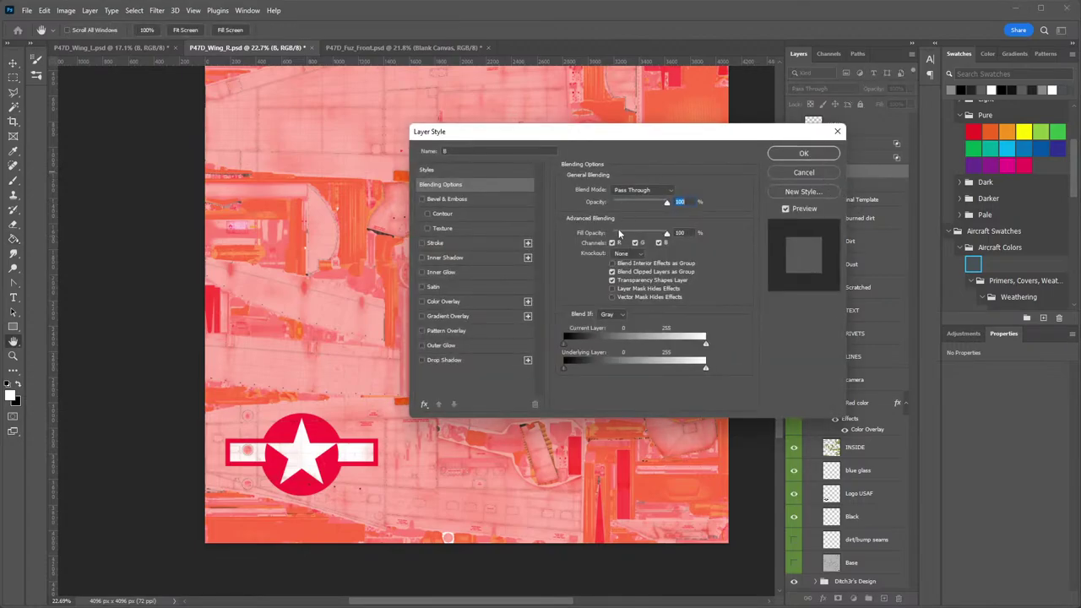
pyautogui.click(613, 243)
pyautogui.click(645, 242)
pyautogui.click(794, 157)
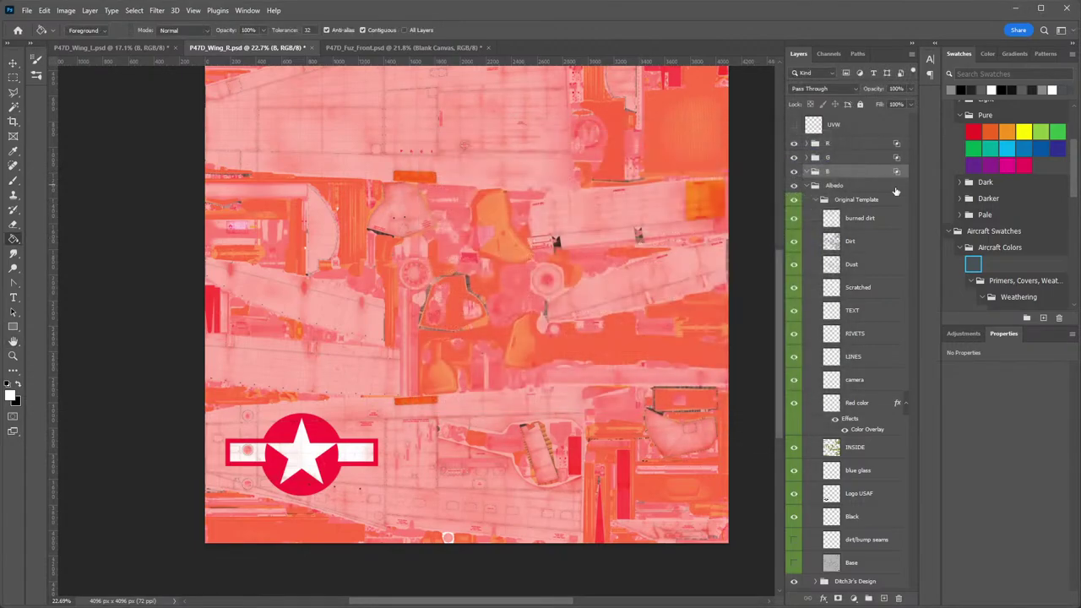
# Copy the grey Layer 4 from the B group of P47D_Fuz_Front.psd into the B group of P47D_Wing_R.psd.
pyautogui.click(401, 48)
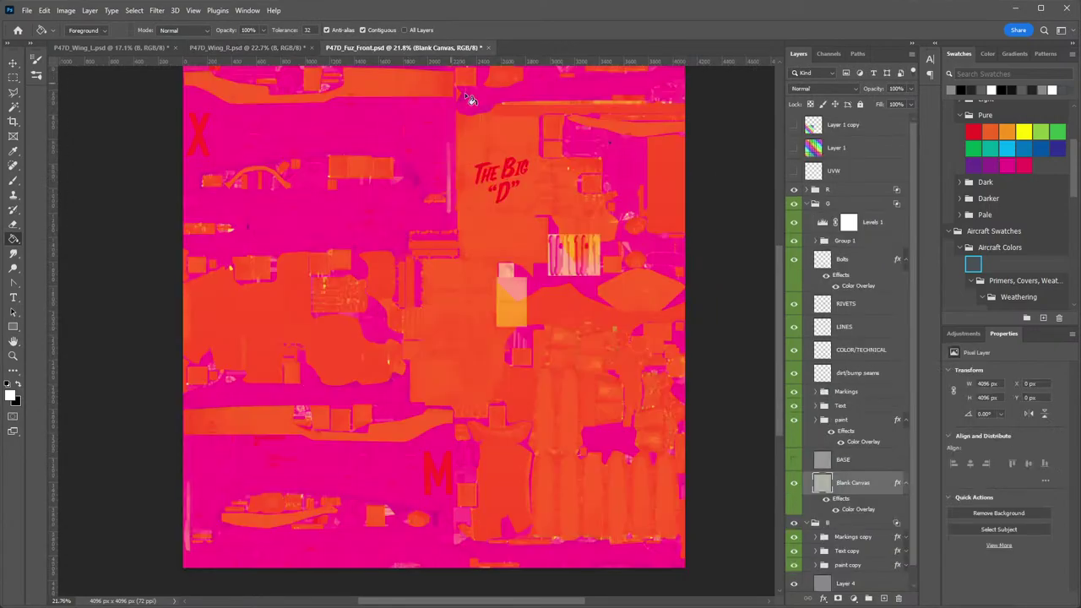
pyautogui.click(814, 205)
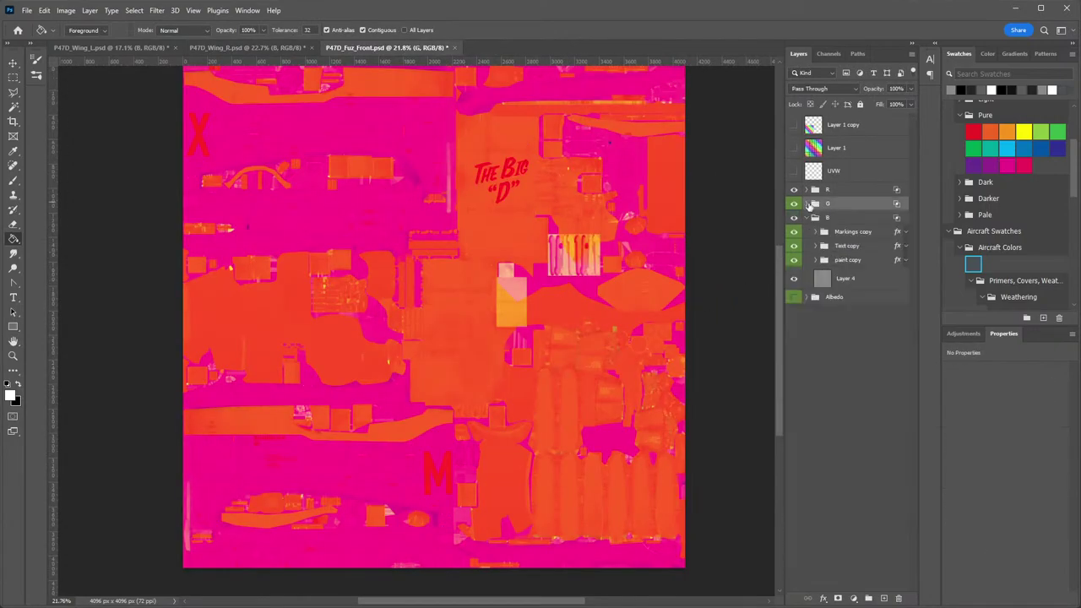
pyautogui.click(853, 284)
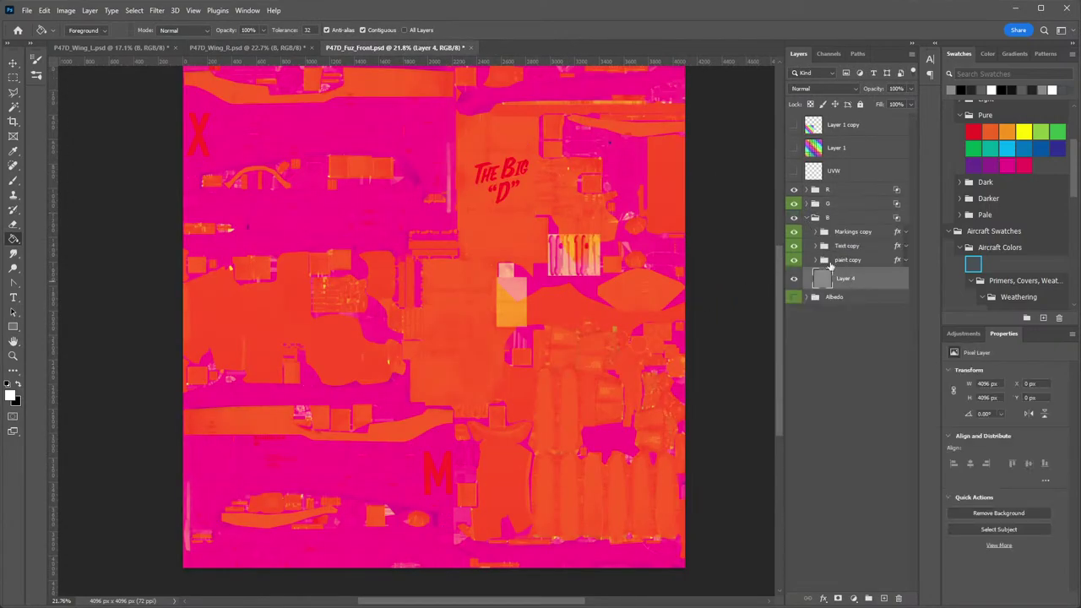
pyautogui.click(220, 48)
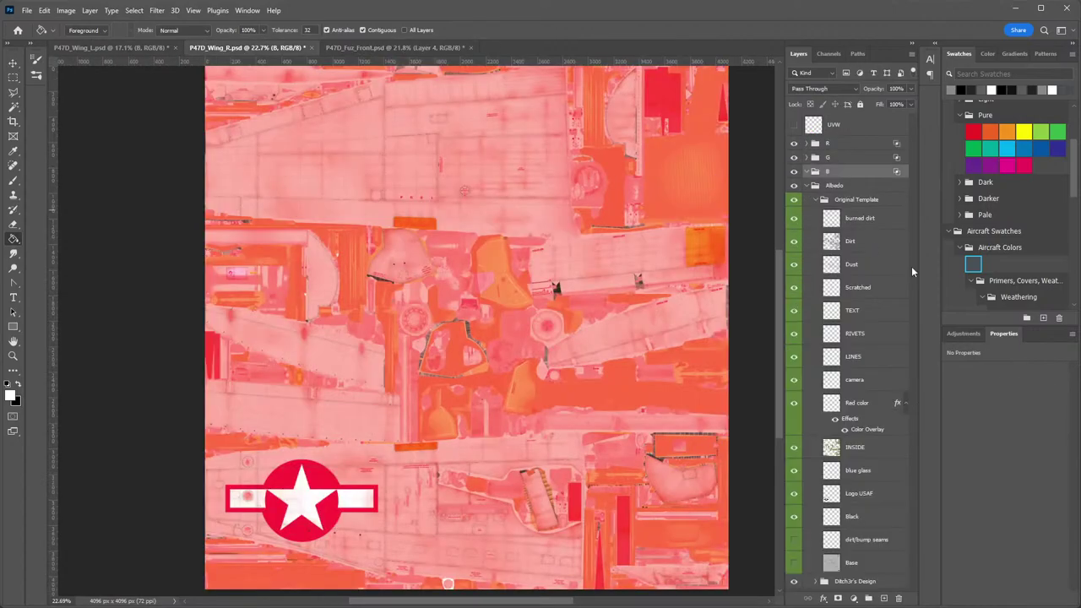
pyautogui.click(863, 180)
pyautogui.moveTo(865, 186); pyautogui.dragTo(849, 197)
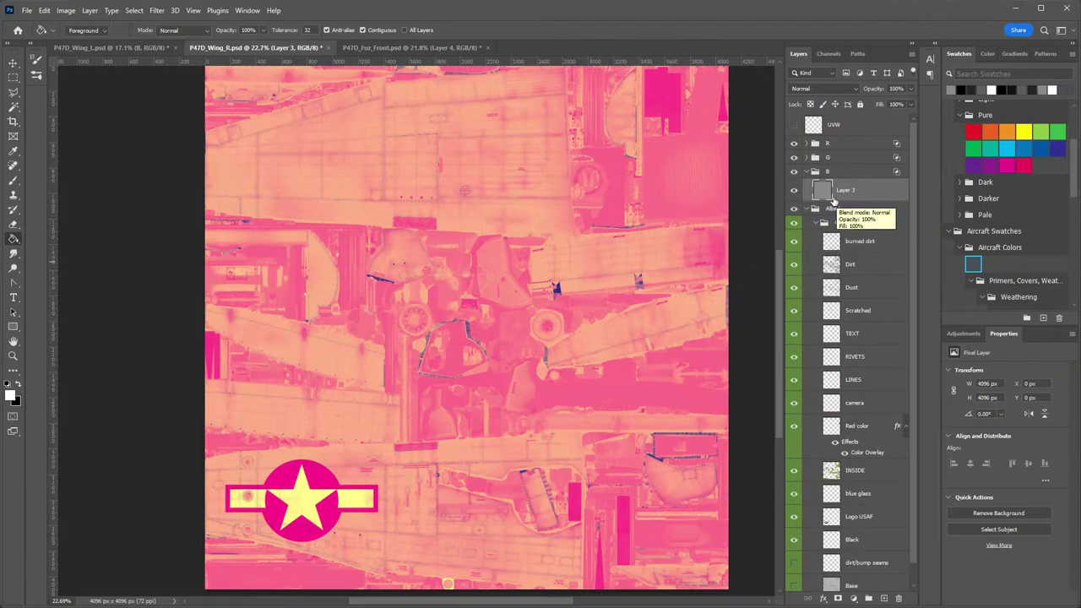
# Set the colour overlay of the Guns group in the G group's Ditch3r's Design to a darker grey.
pyautogui.click(808, 158)
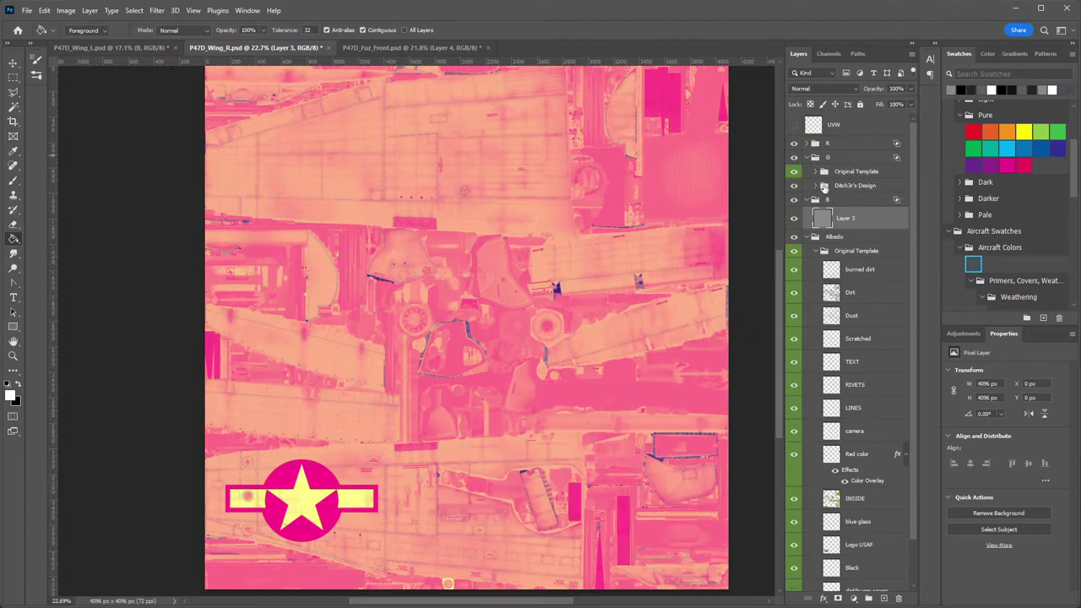
pyautogui.click(816, 186)
pyautogui.click(833, 200)
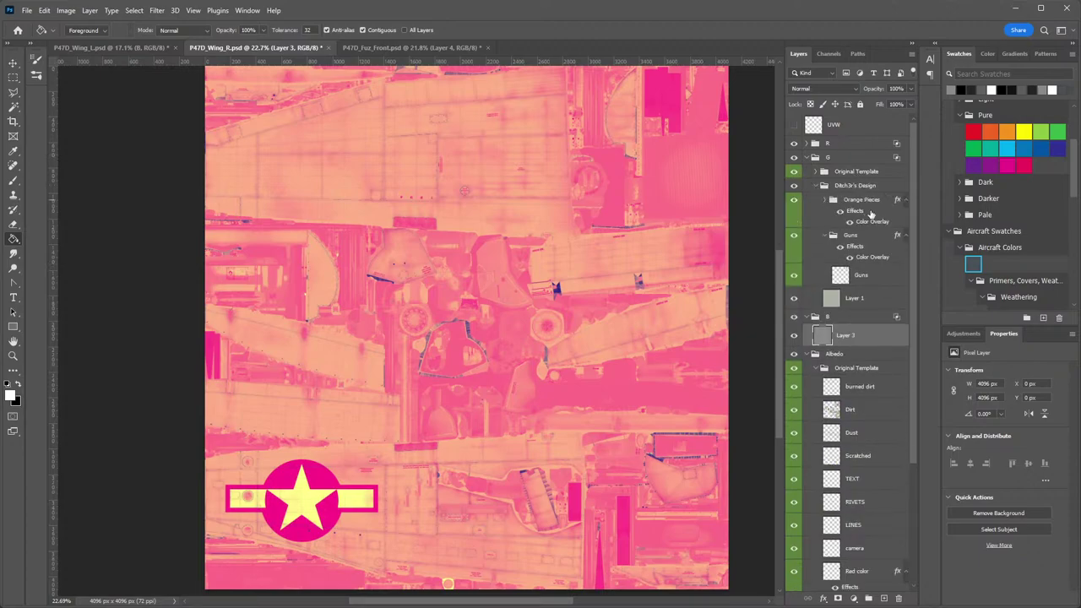
pyautogui.click(833, 235)
pyautogui.click(905, 200)
pyautogui.click(905, 214)
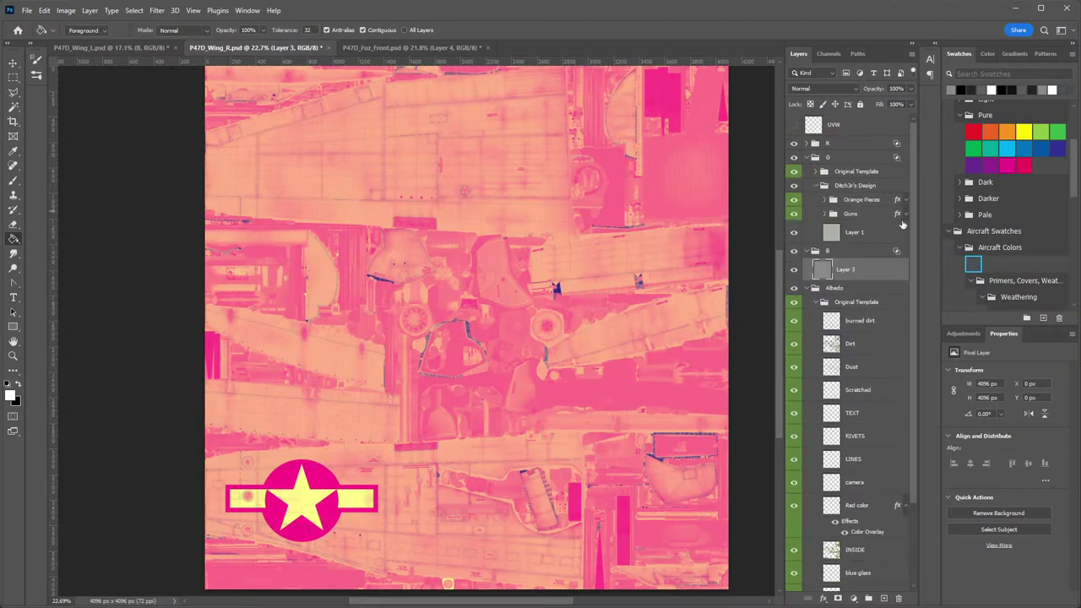
pyautogui.doubleClick(864, 216)
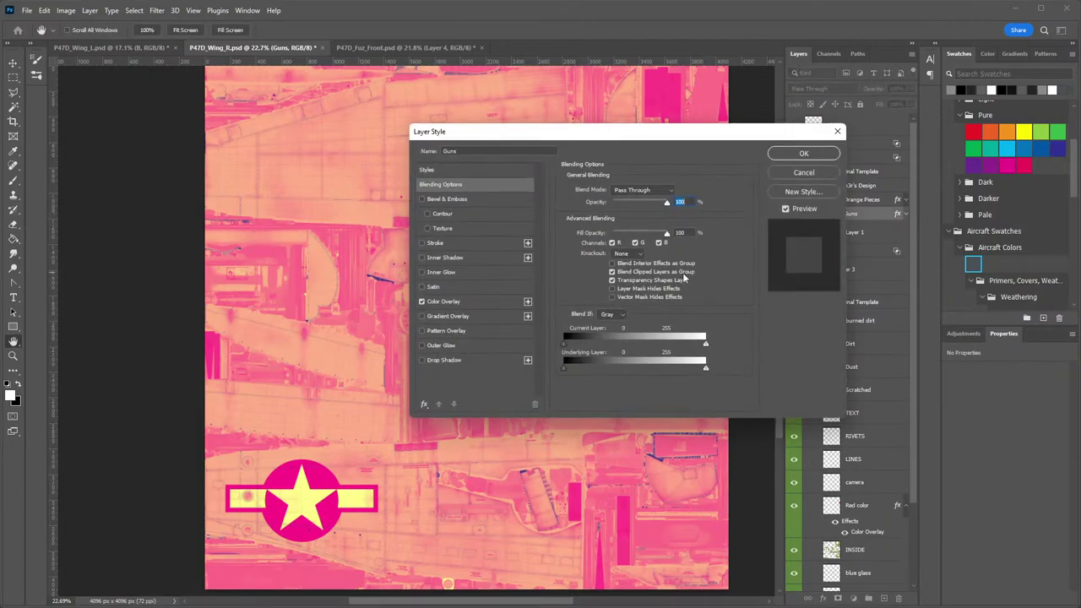
pyautogui.click(456, 301)
pyautogui.click(675, 191)
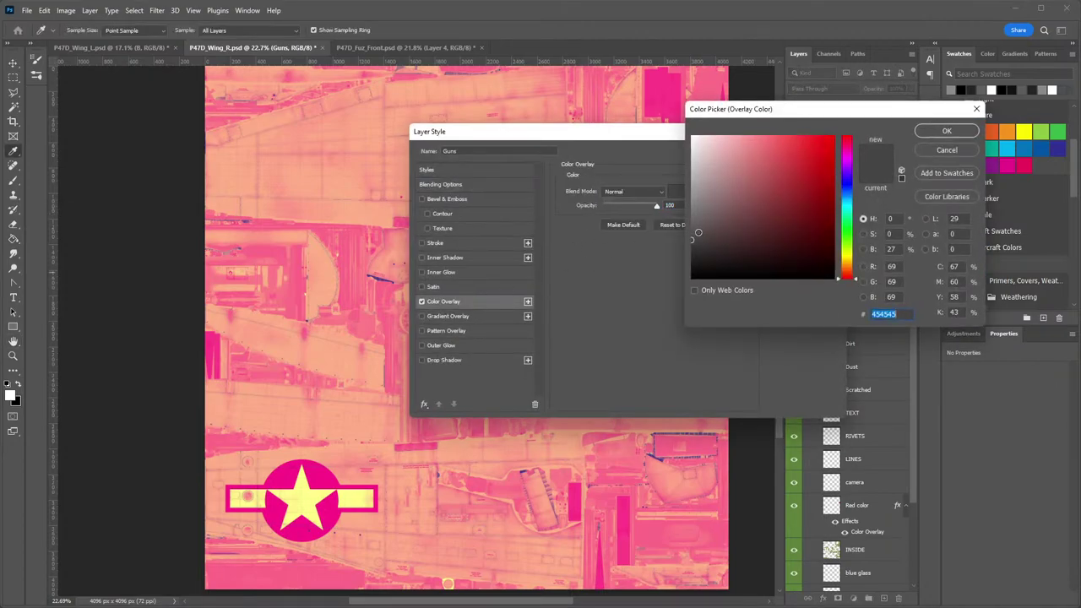
pyautogui.click(656, 259)
pyautogui.click(947, 131)
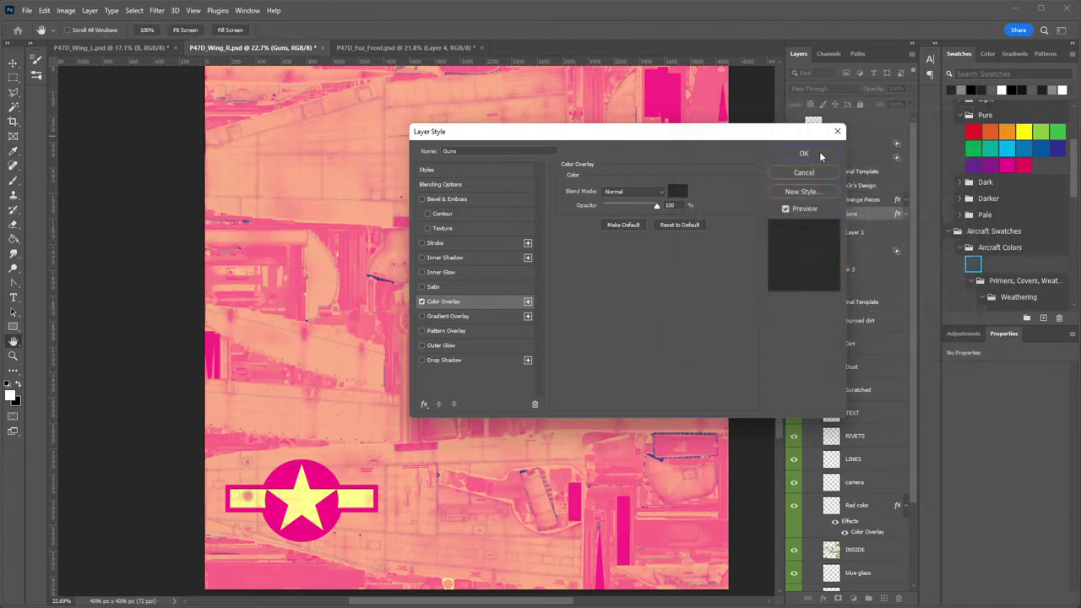
pyautogui.click(807, 152)
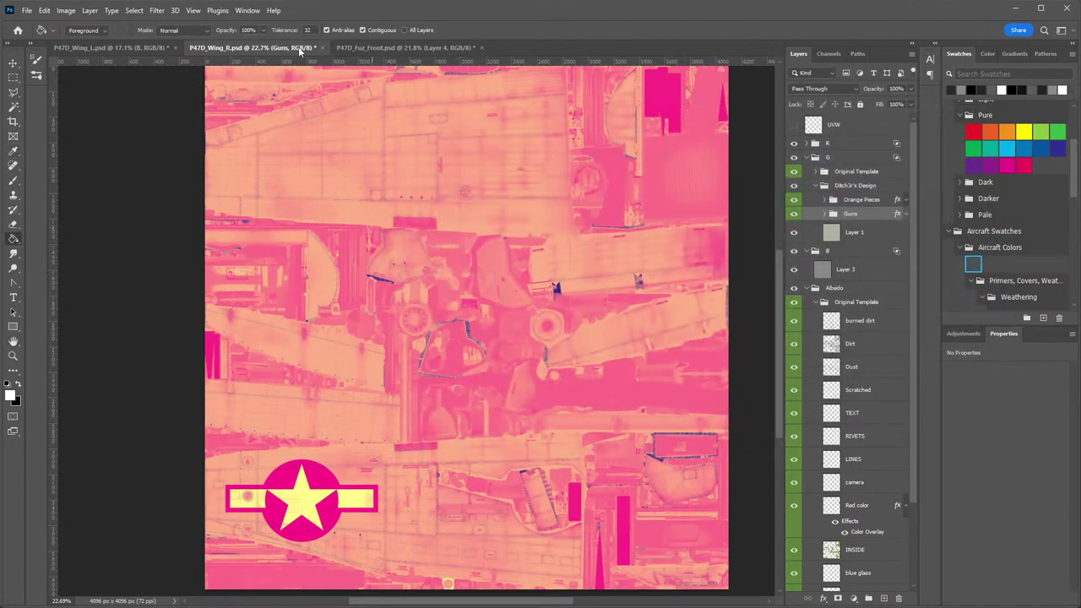
# Copy the paint group's layer style from the G group of P47D_Fuz_Front.psd onto the Orange Pieces group in P47D_Wing_R.psd's G group.
pyautogui.click(404, 47)
pyautogui.click(858, 262)
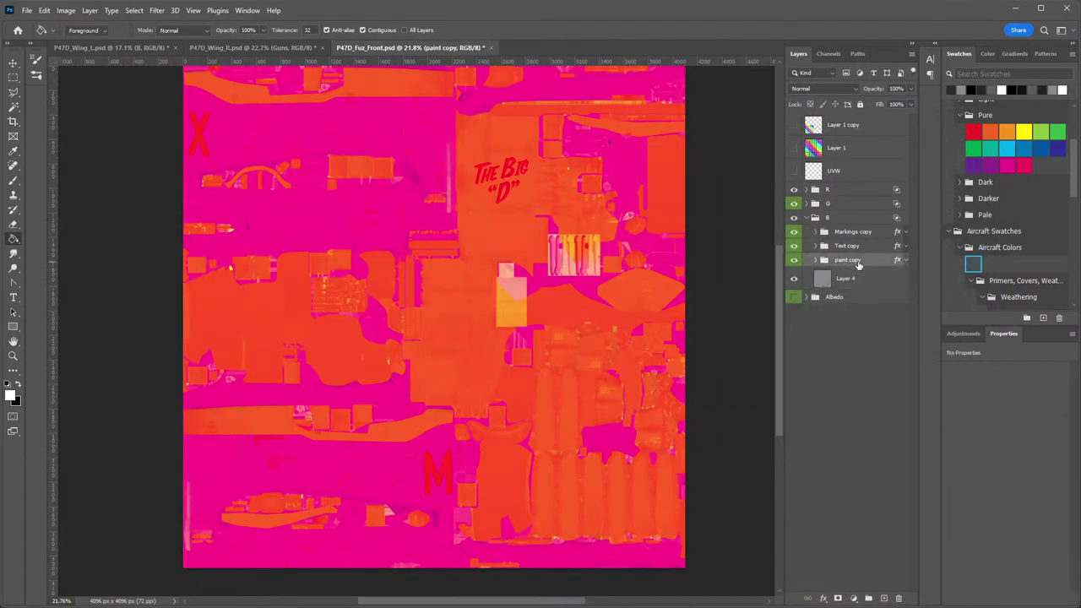
pyautogui.rightClick(858, 262)
pyautogui.click(810, 207)
pyautogui.click(809, 207)
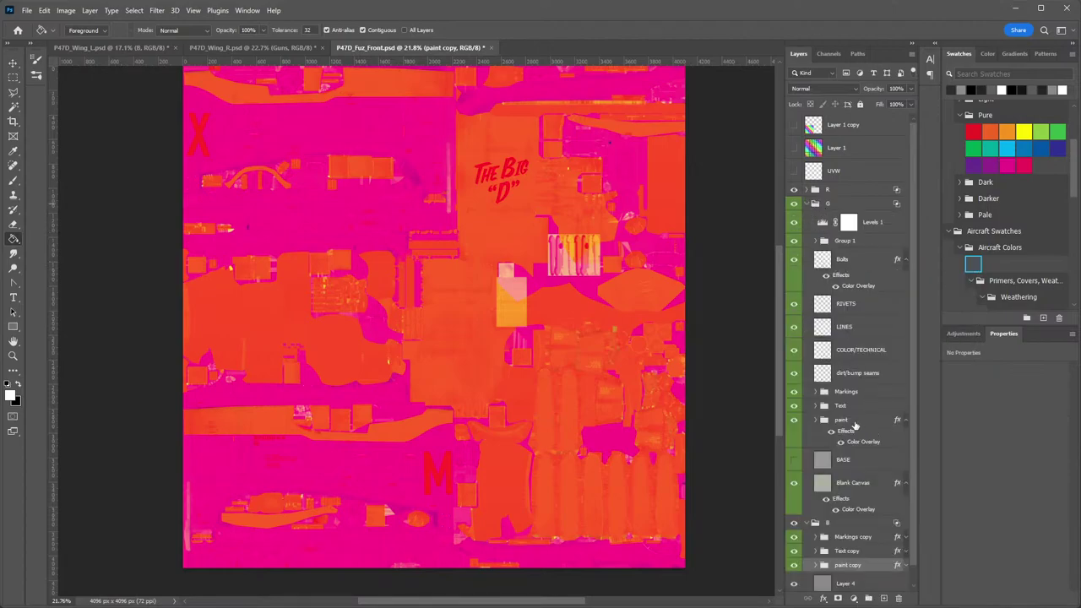
pyautogui.rightClick(856, 425)
pyautogui.click(827, 466)
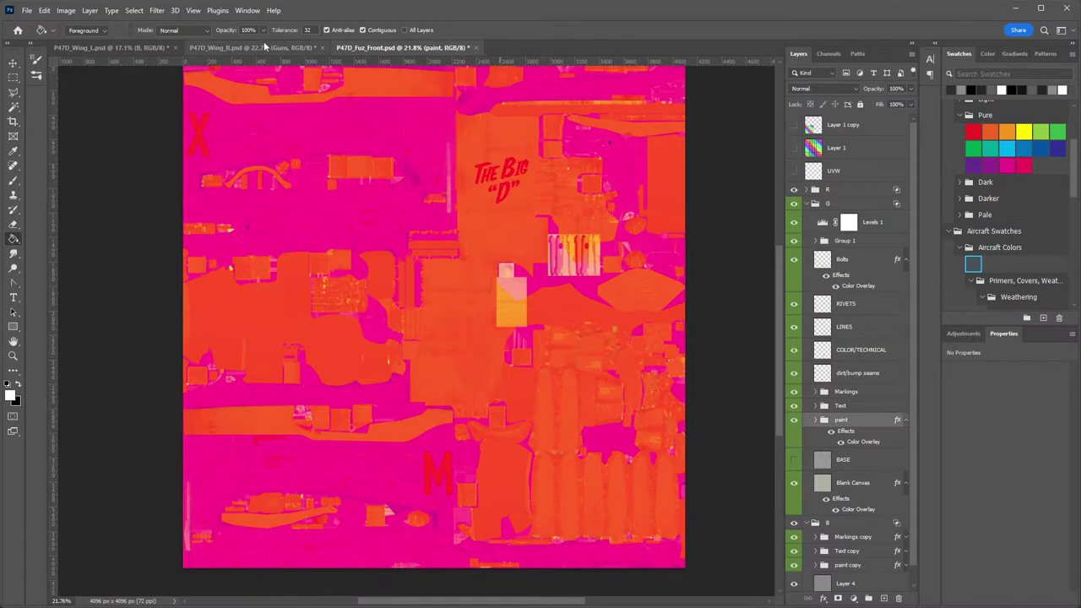
pyautogui.click(319, 47)
pyautogui.rightClick(868, 203)
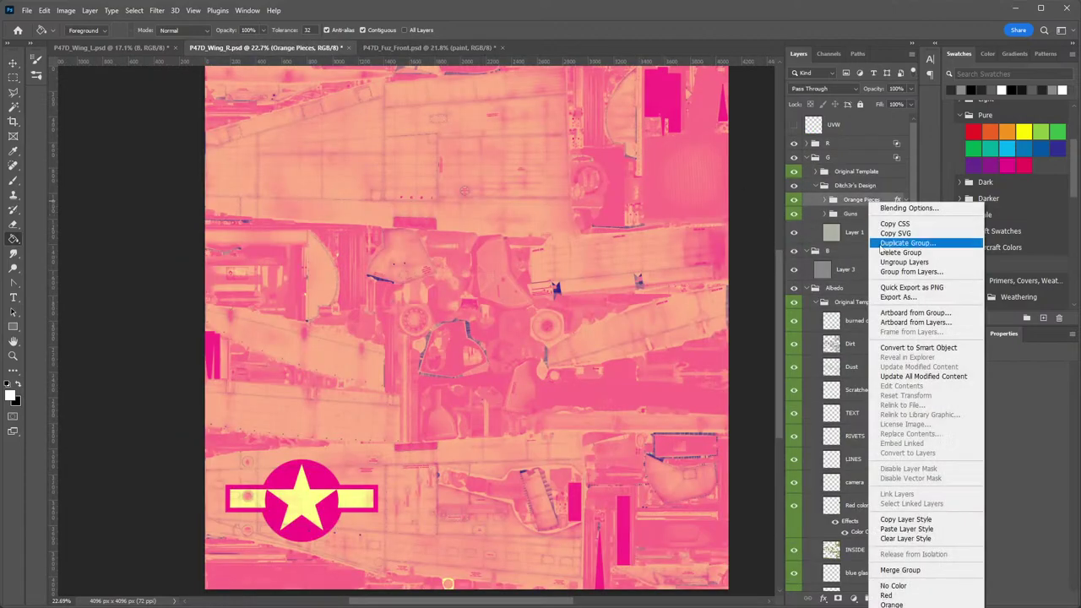
pyautogui.click(917, 529)
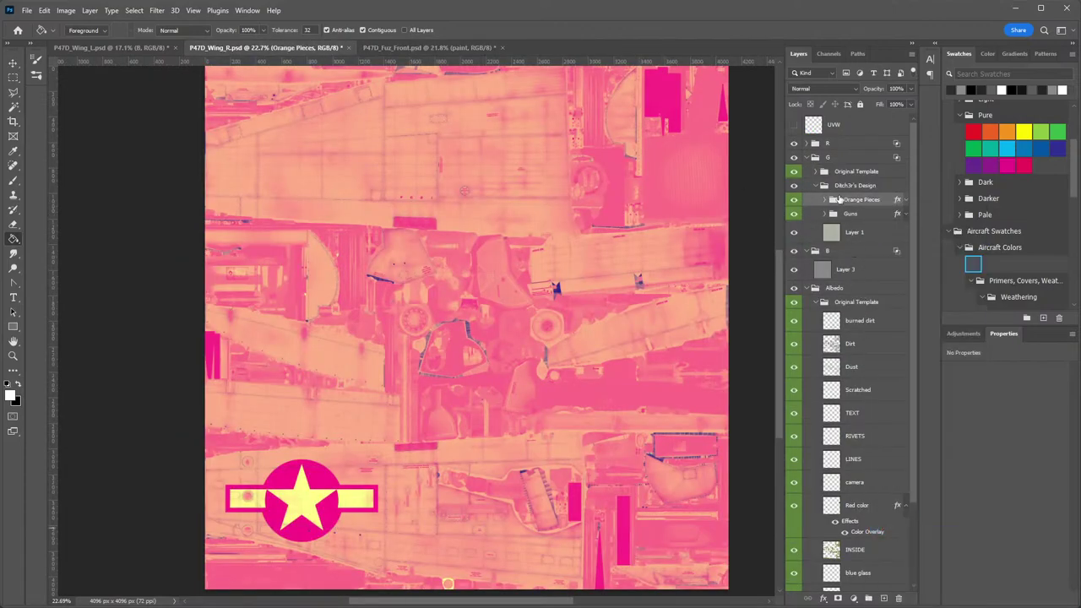
# Hide the RIVETS and LINES layers in the G group's Original Template and collapse the G group.
pyautogui.click(816, 186)
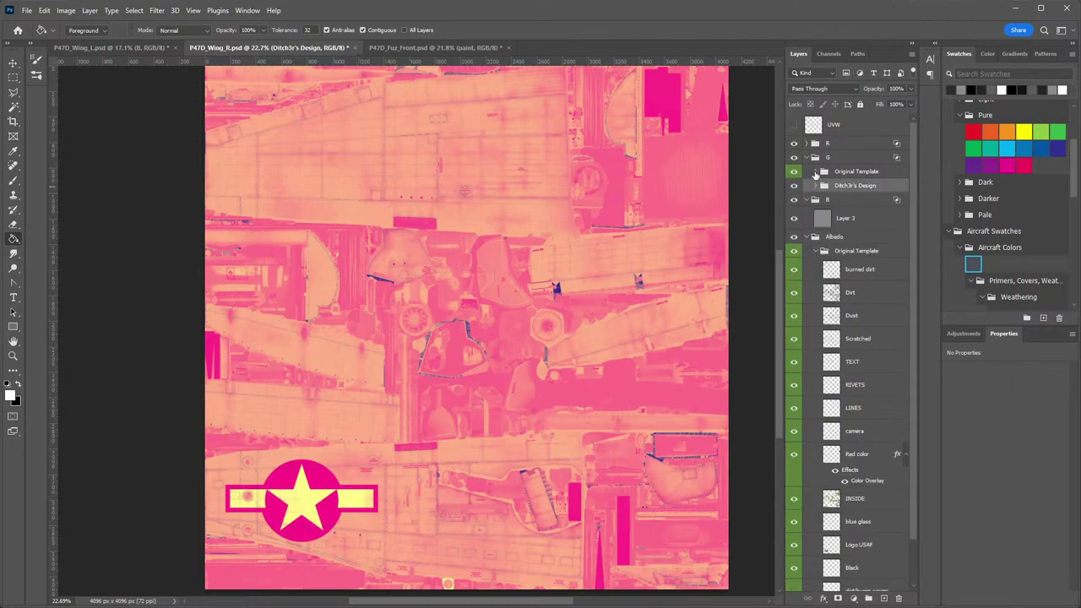
pyautogui.click(815, 172)
pyautogui.moveTo(791, 306); pyautogui.dragTo(793, 329)
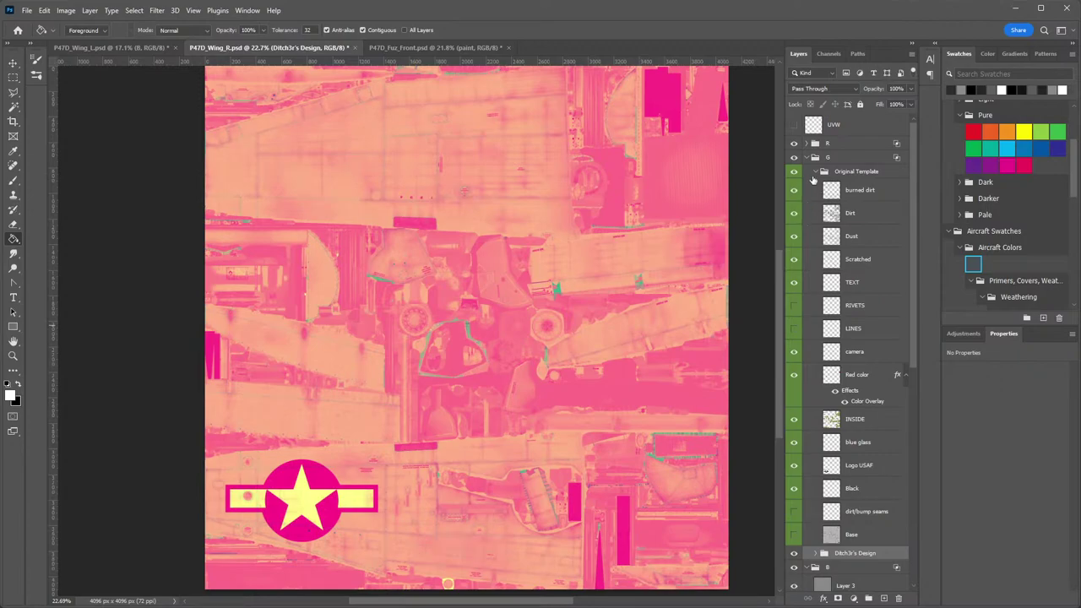
pyautogui.click(808, 158)
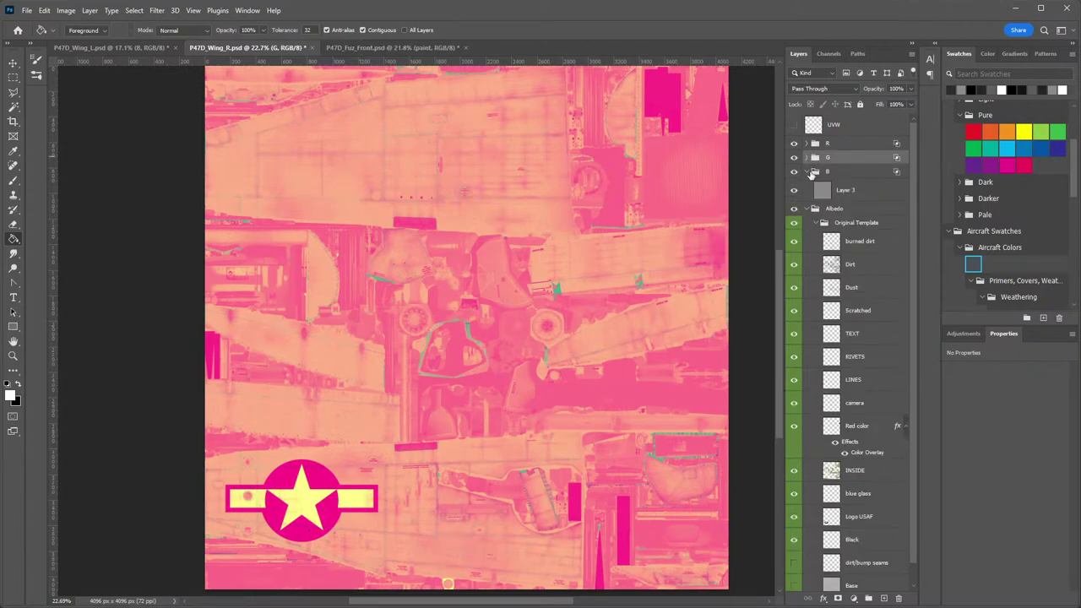
pyautogui.click(812, 173)
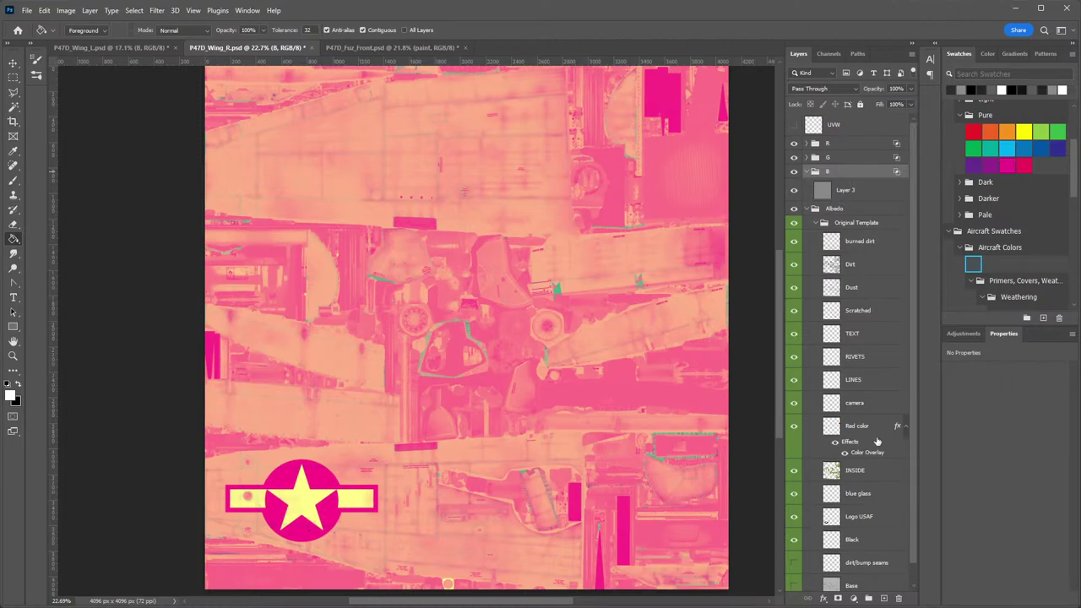
# Duplicate Albedo's Ditch3r's Design group and move the copy into the B group above Layer 3.
pyautogui.scroll(-1, 875, 484)
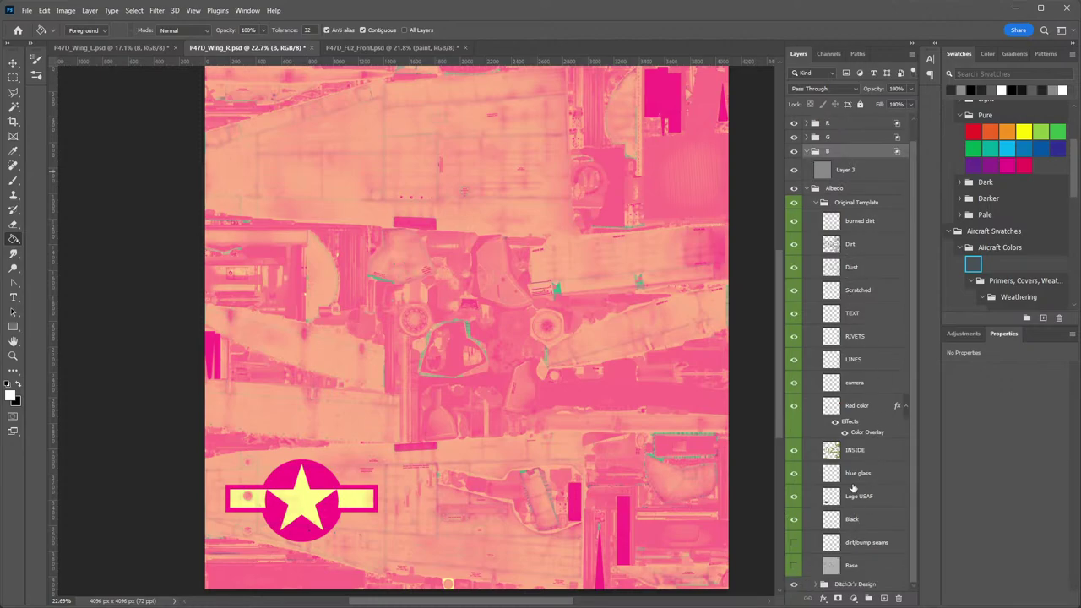
pyautogui.rightClick(871, 586)
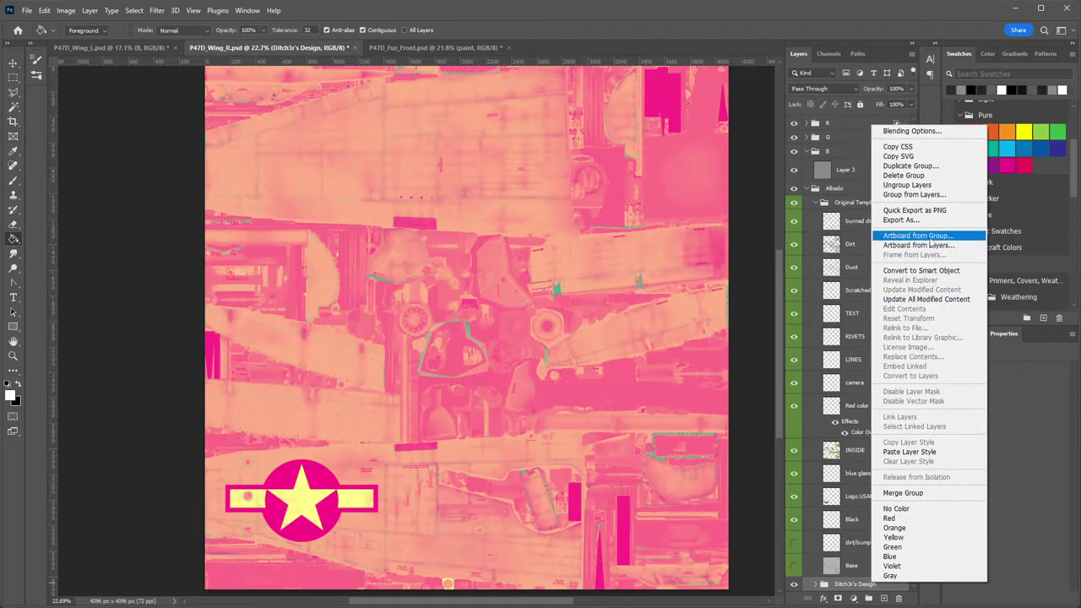
pyautogui.click(910, 166)
pyautogui.moveTo(870, 586); pyautogui.dragTo(859, 157)
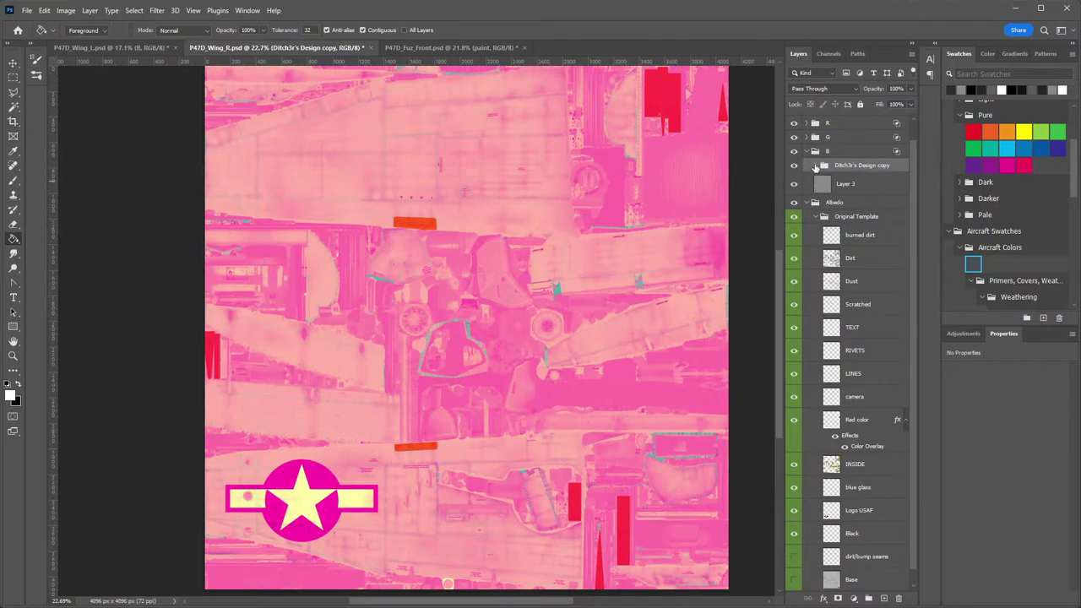
pyautogui.click(816, 165)
pyautogui.click(816, 165)
# Duplicate Albedo's Logo USAF layer and move the copy into the B group between Ditch3r's Design copy and Layer 3.
pyautogui.rightClick(857, 512)
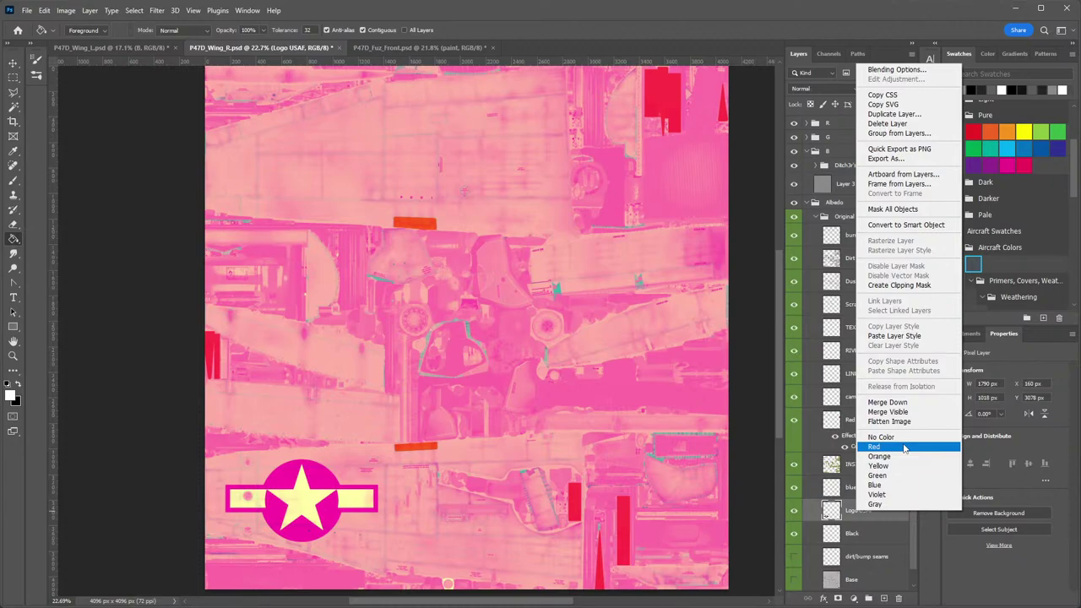
pyautogui.click(894, 114)
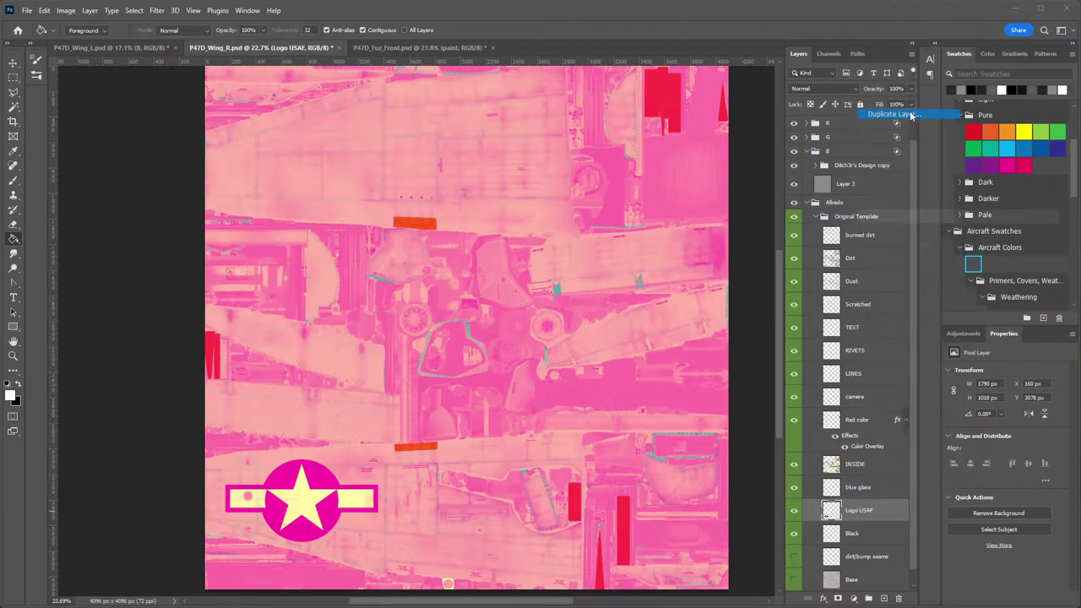
pyautogui.click(1062, 232)
pyautogui.moveTo(870, 509); pyautogui.dragTo(845, 181)
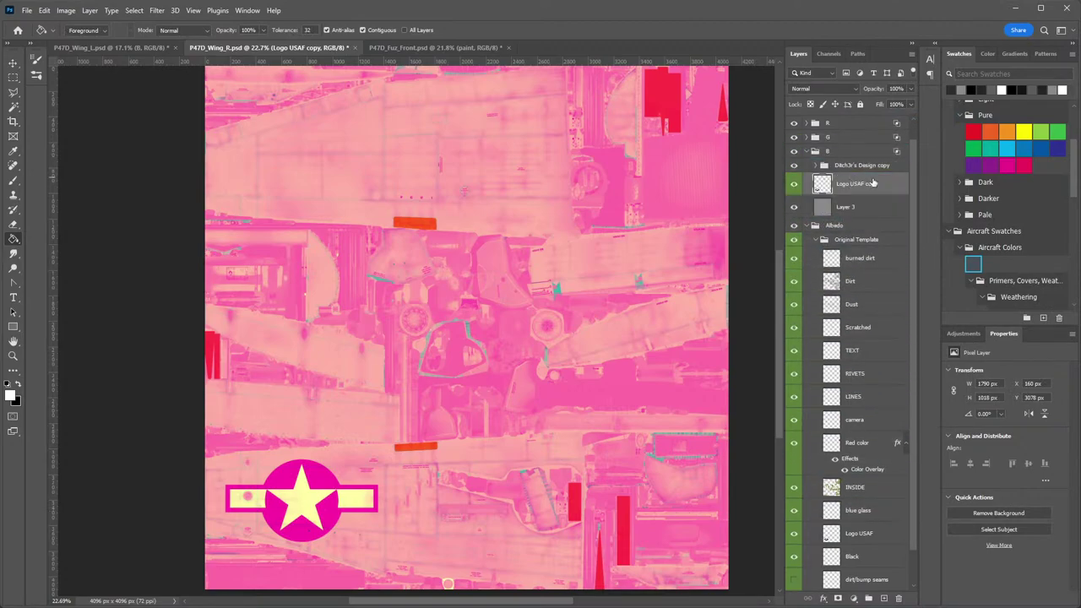
# Add a dark grey Color Overlay at 100% opacity to the Logo USAF copy in the B group.
pyautogui.doubleClick(879, 182)
pyautogui.press('Return')
pyautogui.doubleClick(894, 186)
pyautogui.click(443, 302)
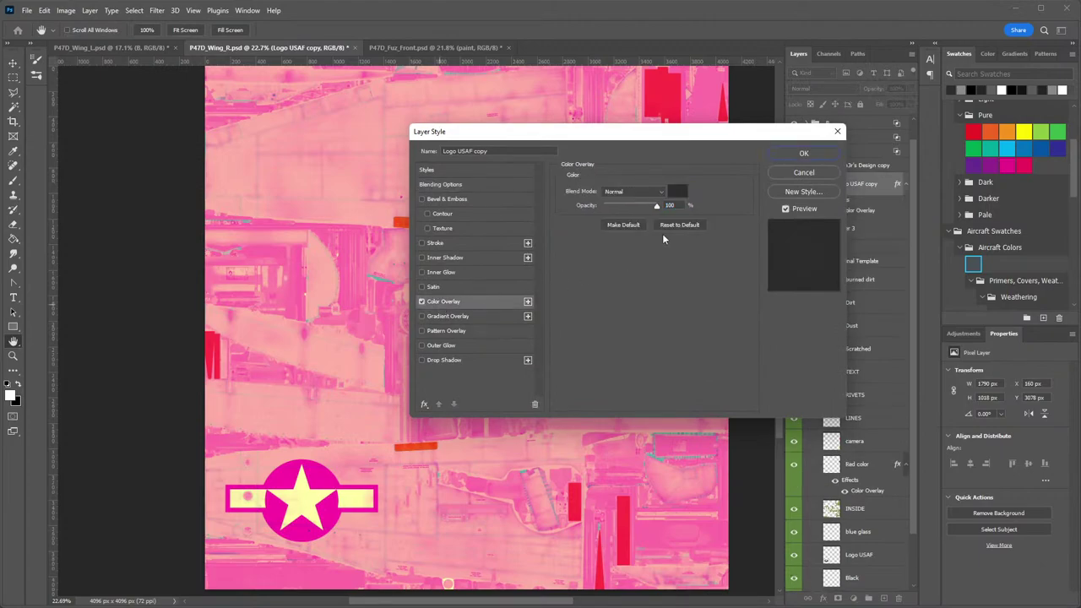
pyautogui.moveTo(757, 138); pyautogui.dragTo(945, 223)
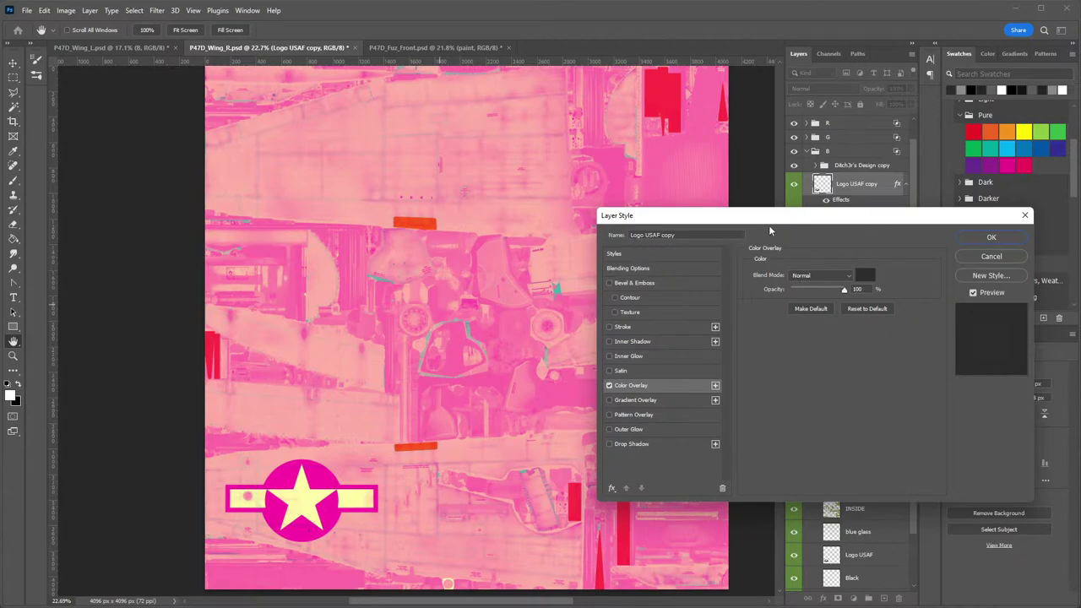
pyautogui.moveTo(770, 230); pyautogui.dragTo(645, 243)
pyautogui.click(865, 255)
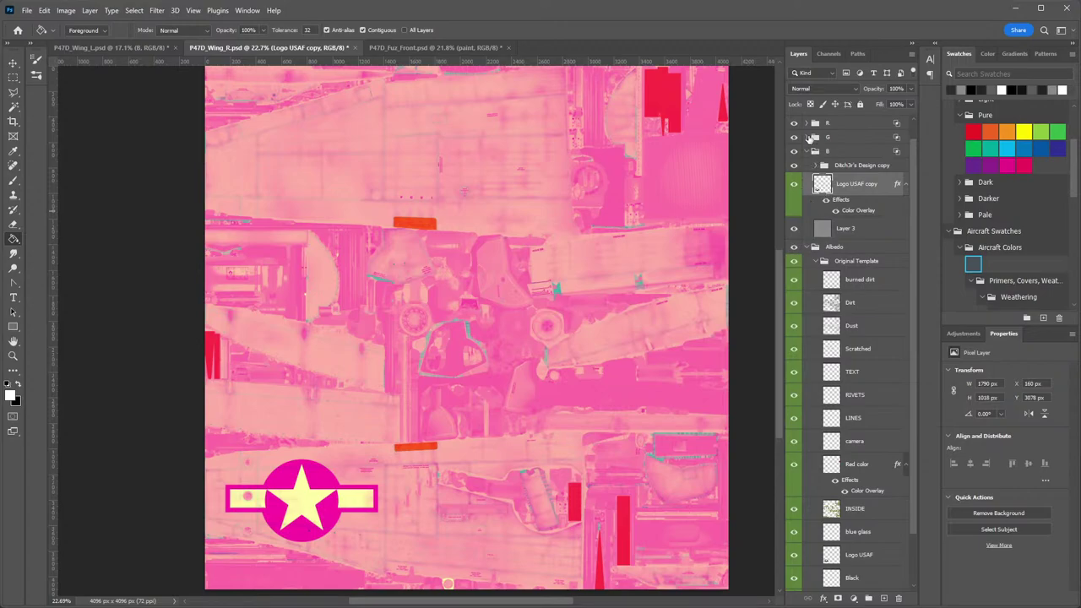
# Add a dark grey Color Overlay at 100% opacity to the Logo USAF layer in the G group's Original Template.
pyautogui.click(811, 137)
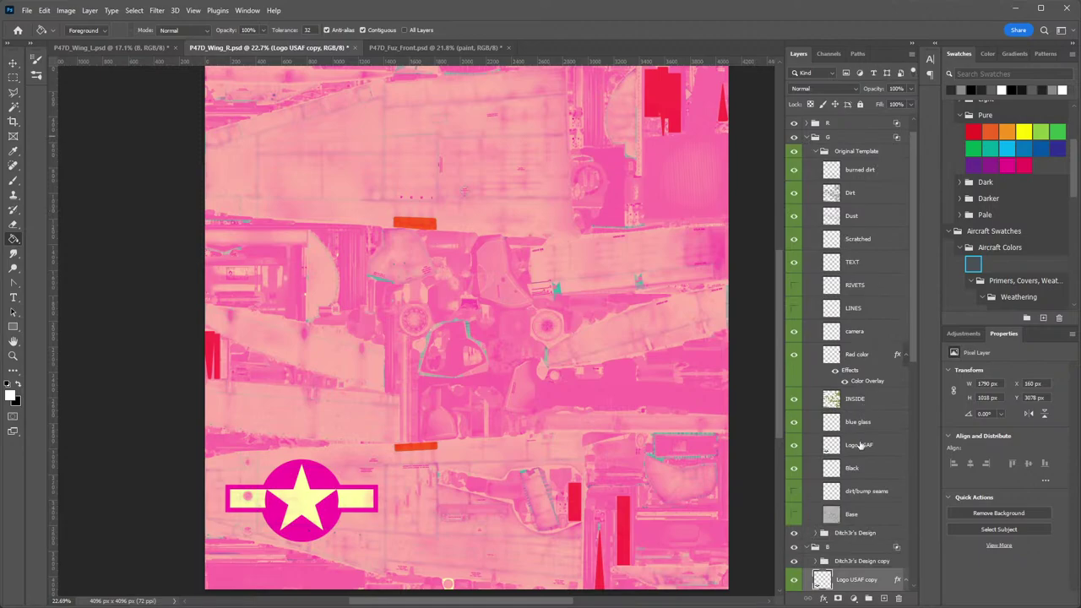
pyautogui.doubleClick(887, 448)
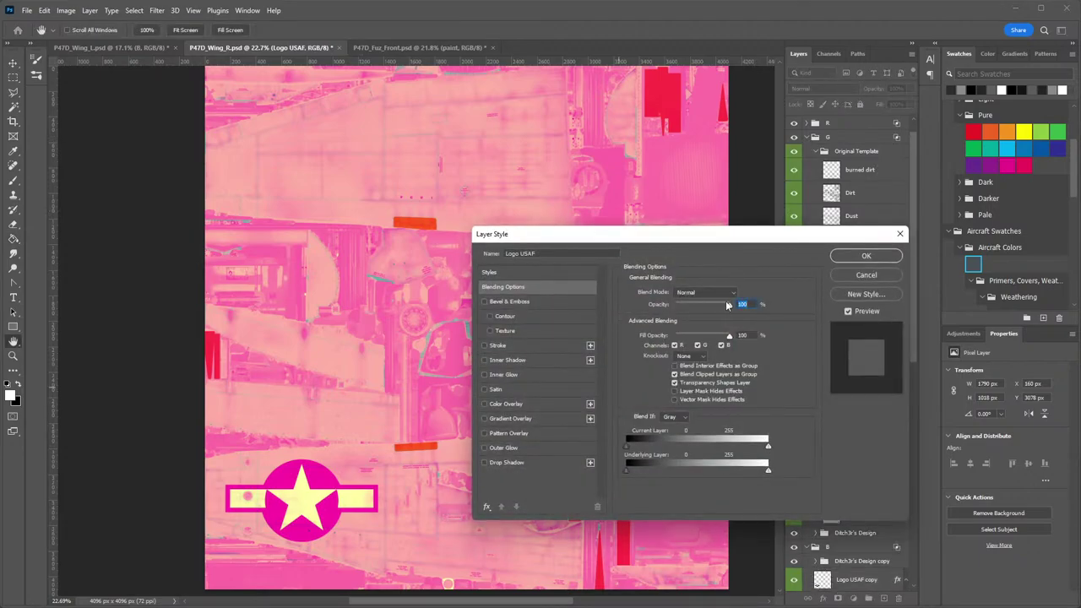
pyautogui.click(507, 405)
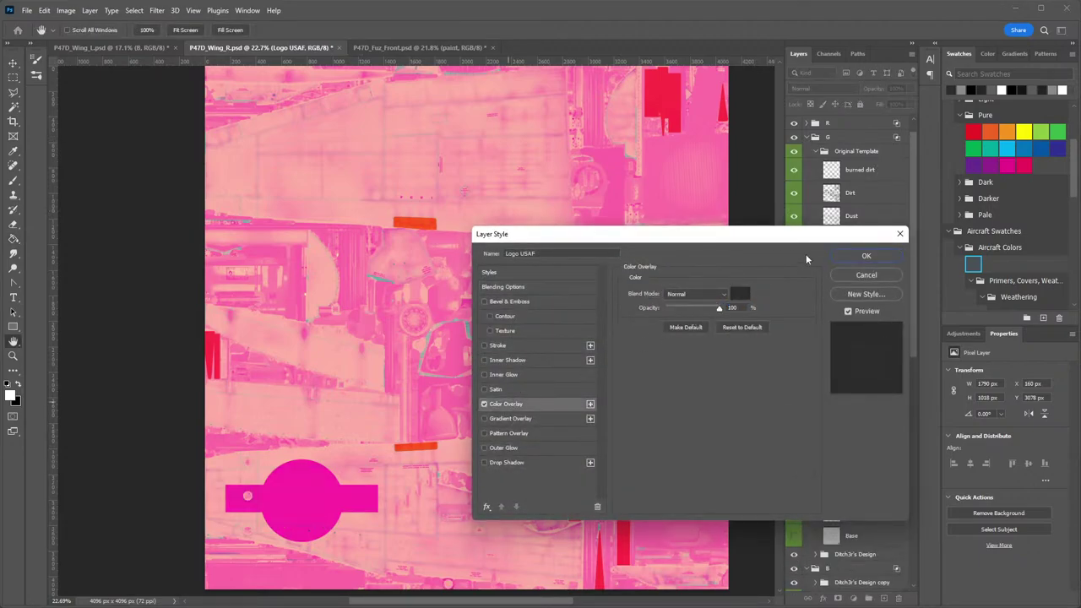
pyautogui.click(866, 256)
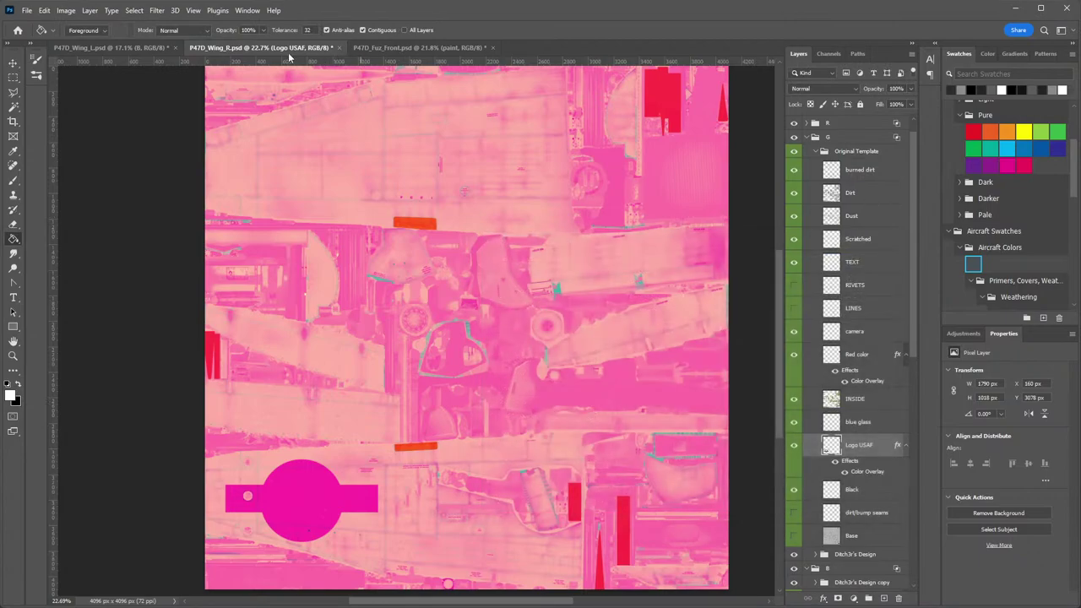
# Copy the layer style of the Blank Canvas layer inside the G group's albedo copy in P47D_Wing_L.psd.
pyautogui.click(135, 47)
pyautogui.click(229, 48)
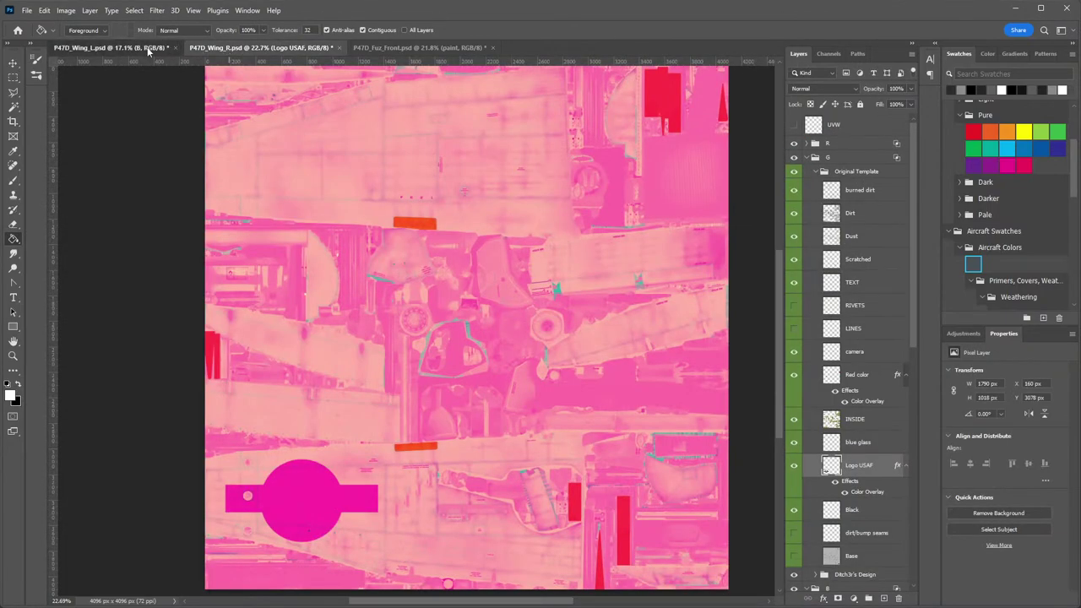
pyautogui.click(149, 48)
pyautogui.click(808, 211)
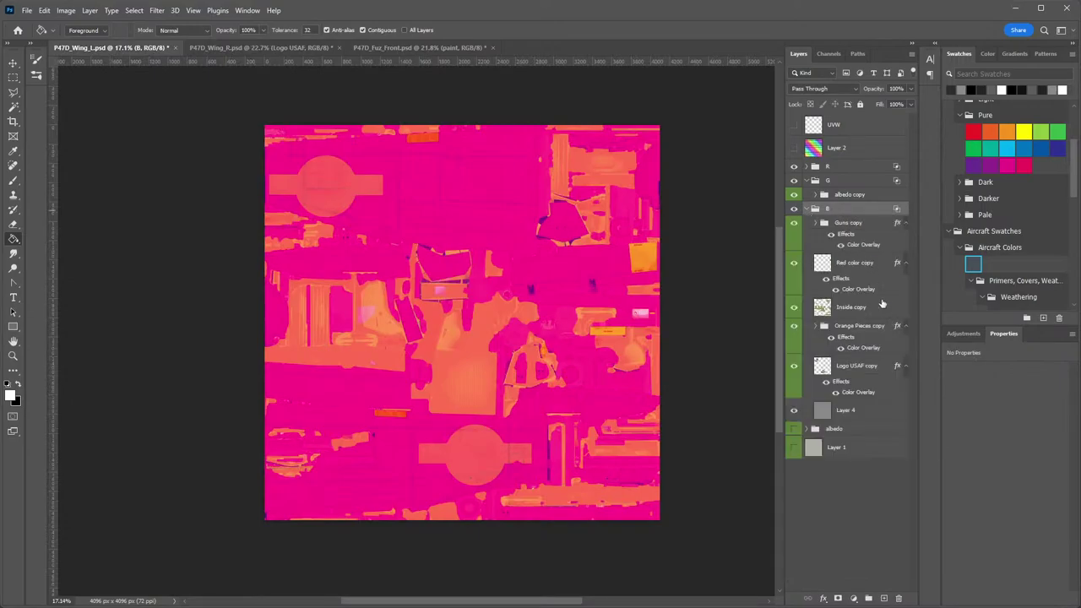
pyautogui.click(807, 181)
pyautogui.click(808, 181)
pyautogui.click(816, 195)
pyautogui.scroll(-1, 870, 376)
pyautogui.scroll(-2, 870, 376)
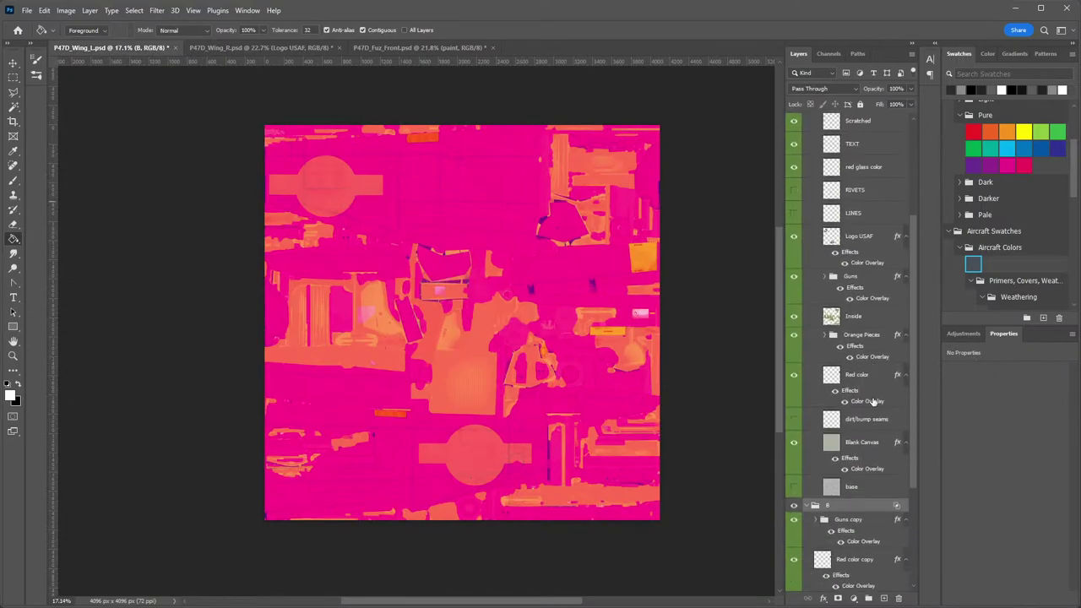
pyautogui.rightClick(863, 448)
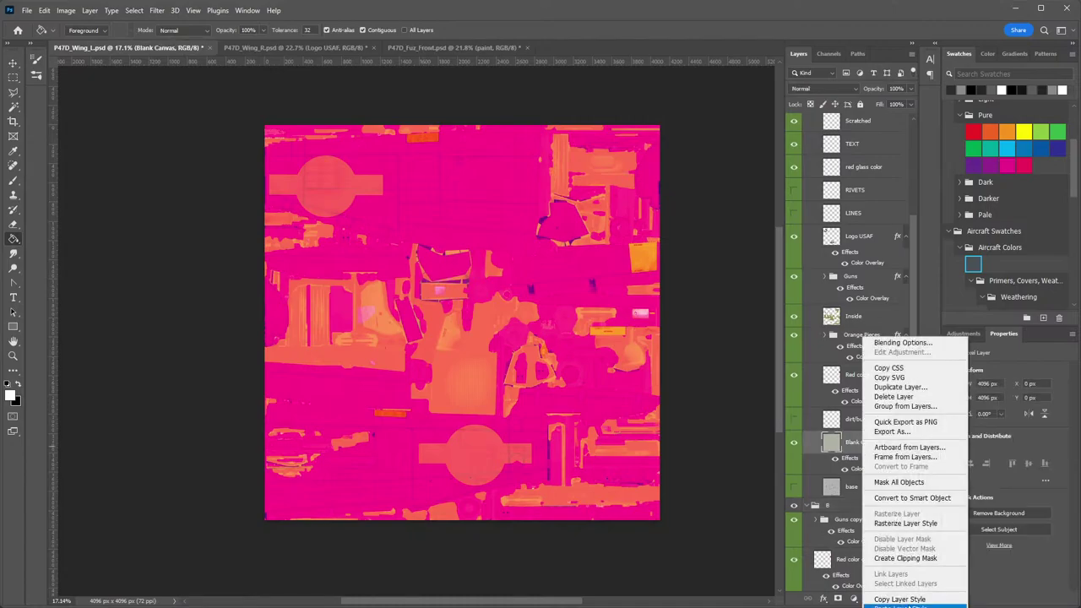
pyautogui.click(397, 147)
# Add a white-filled layer above Base in P47D_Wing_R.psd's G group Original Template and paste the copied Blank Canvas layer style onto it.
pyautogui.click(435, 48)
pyautogui.click(362, 51)
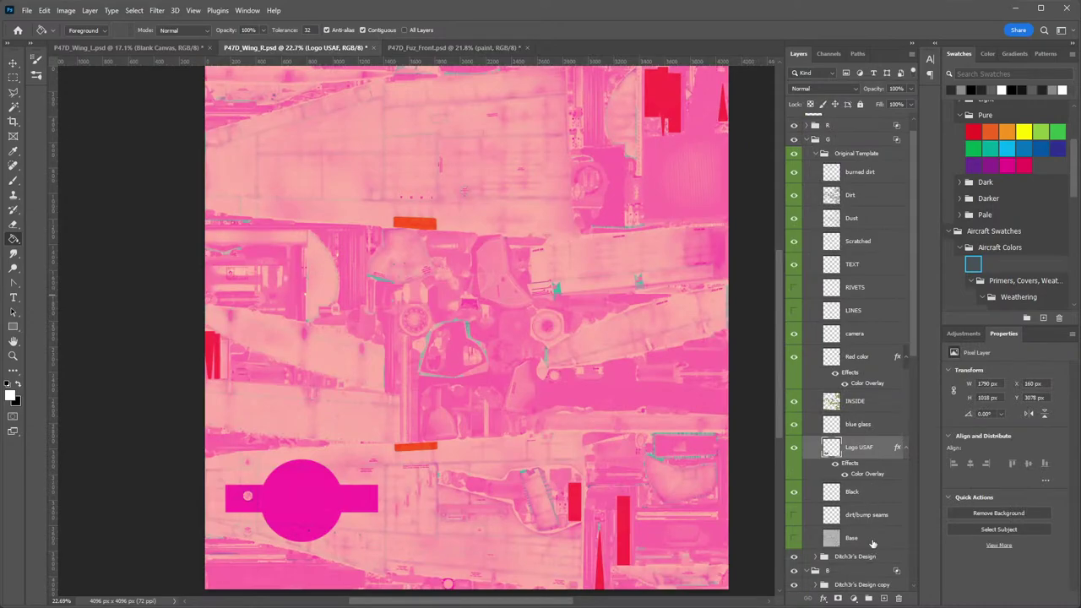
pyautogui.scroll(-2, 874, 545)
pyautogui.click(878, 448)
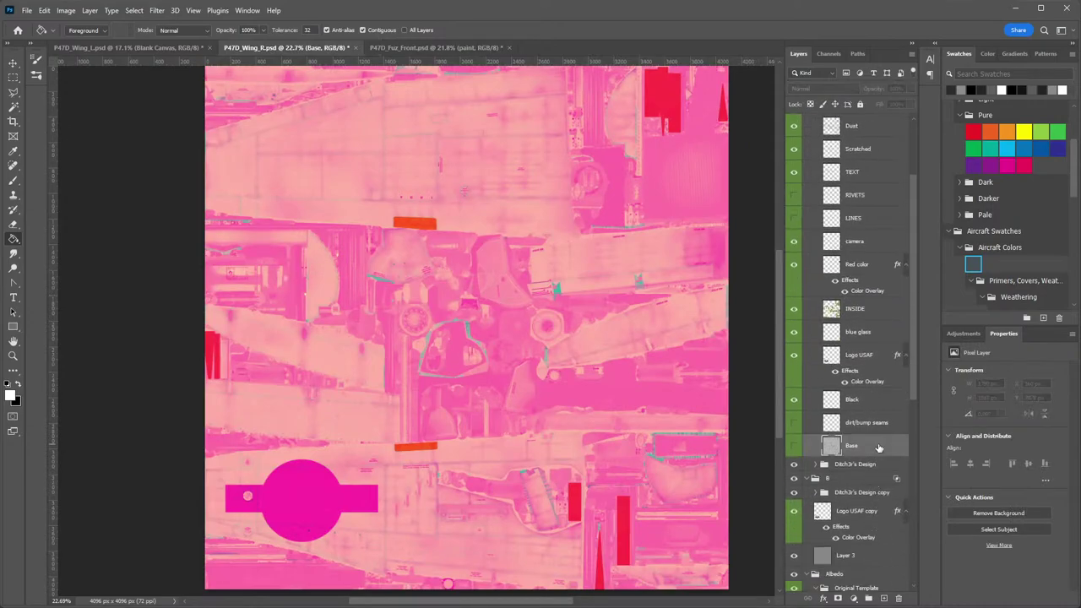
pyautogui.click(885, 598)
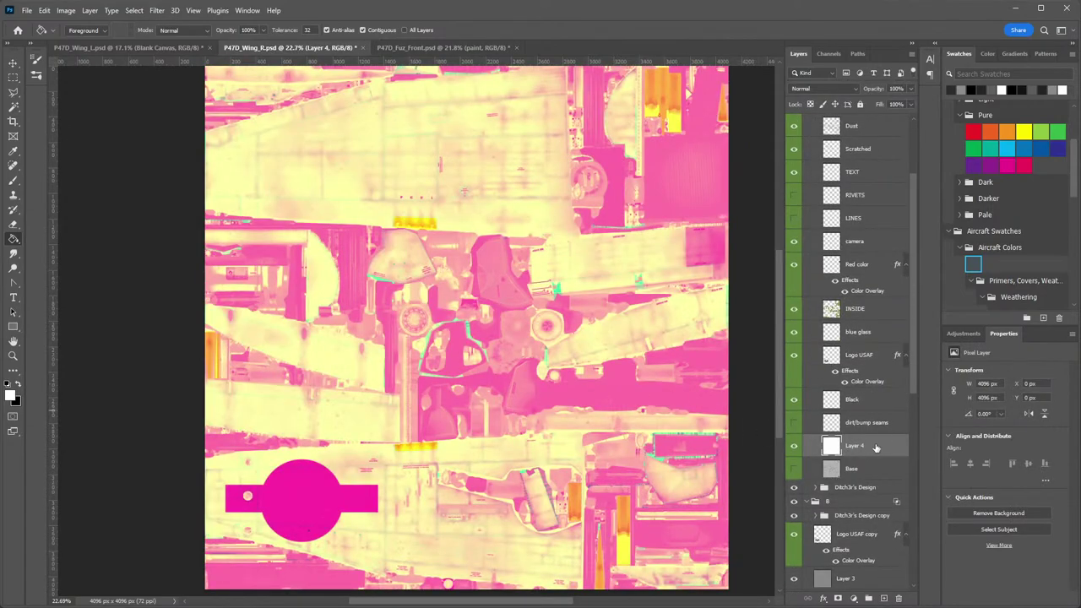
pyautogui.rightClick(876, 447)
pyautogui.click(921, 605)
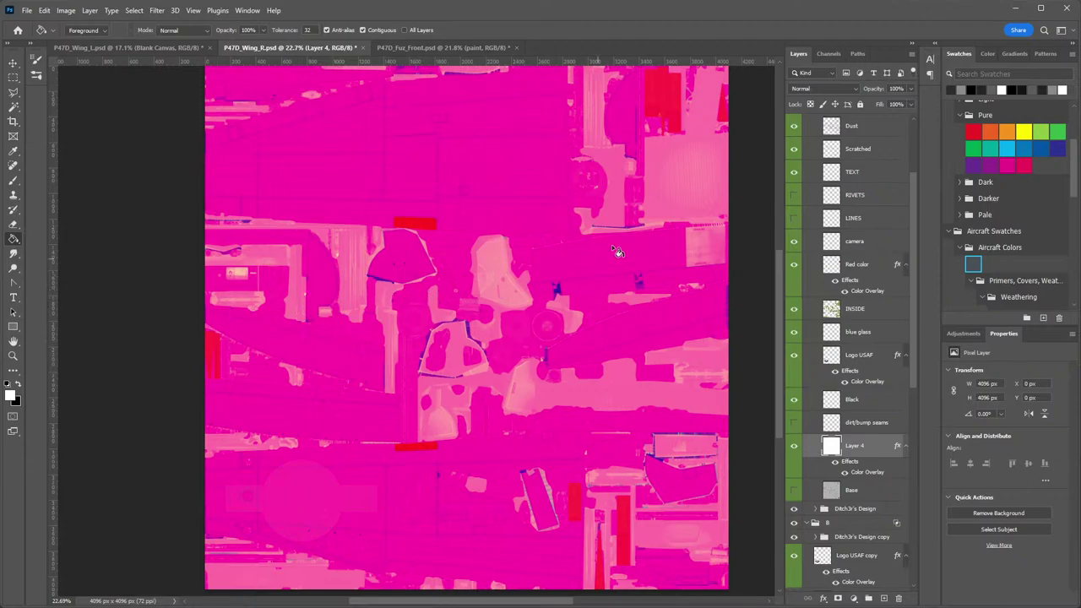
# Copy the layer style of Logo USAF in P47D_Wing_L.psd's G group onto Logo USAF in P47D_Wing_R.psd's G group.
pyautogui.click(169, 48)
pyautogui.click(258, 49)
pyautogui.scroll(-3, 533, 287)
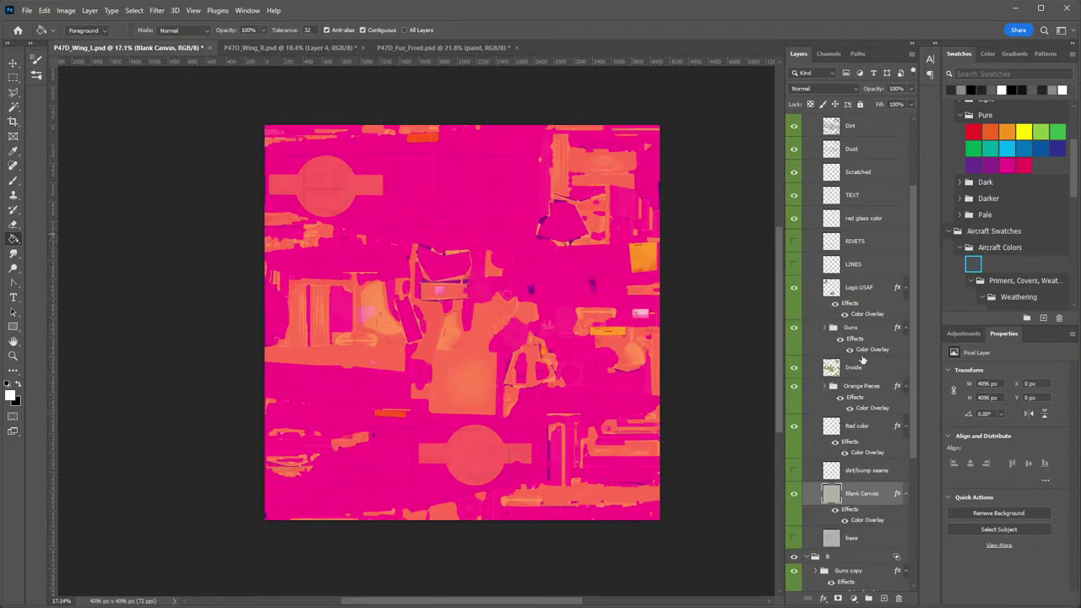
pyautogui.rightClick(858, 294)
pyautogui.click(895, 555)
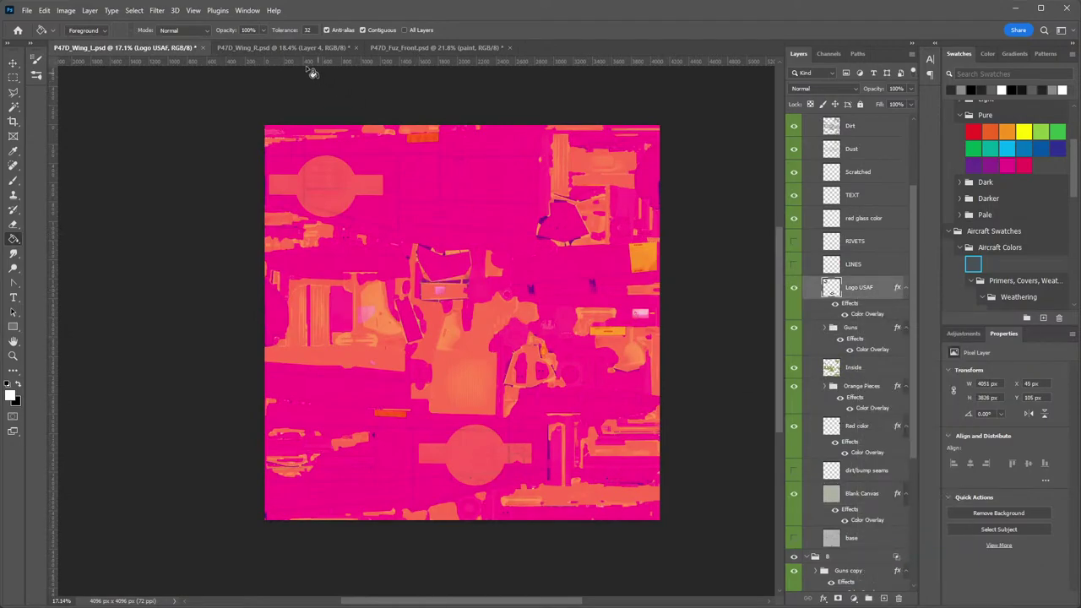
pyautogui.click(283, 48)
pyautogui.rightClick(865, 359)
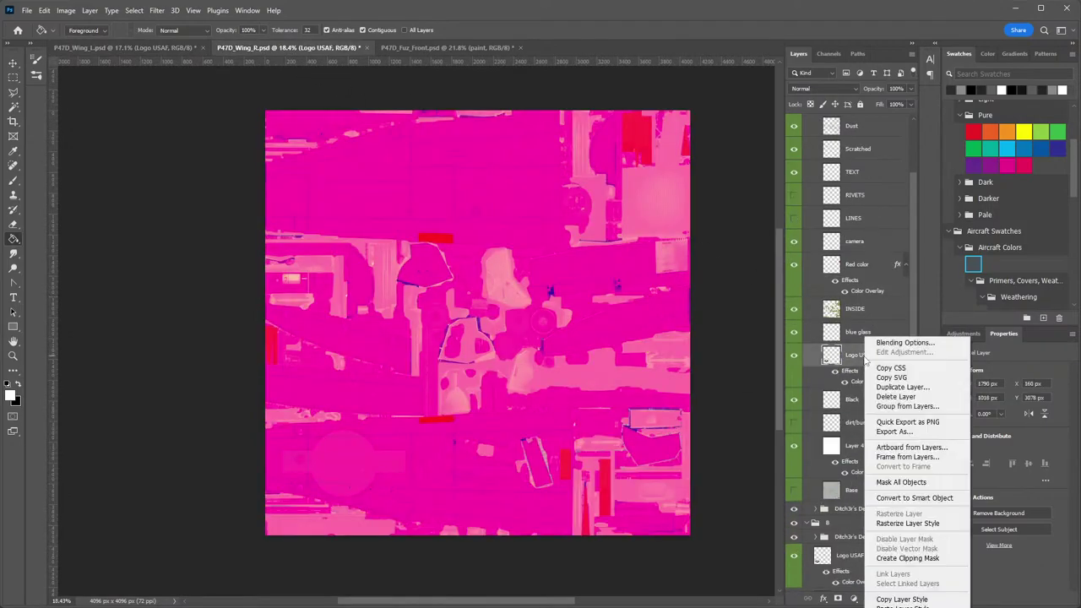
pyautogui.click(902, 605)
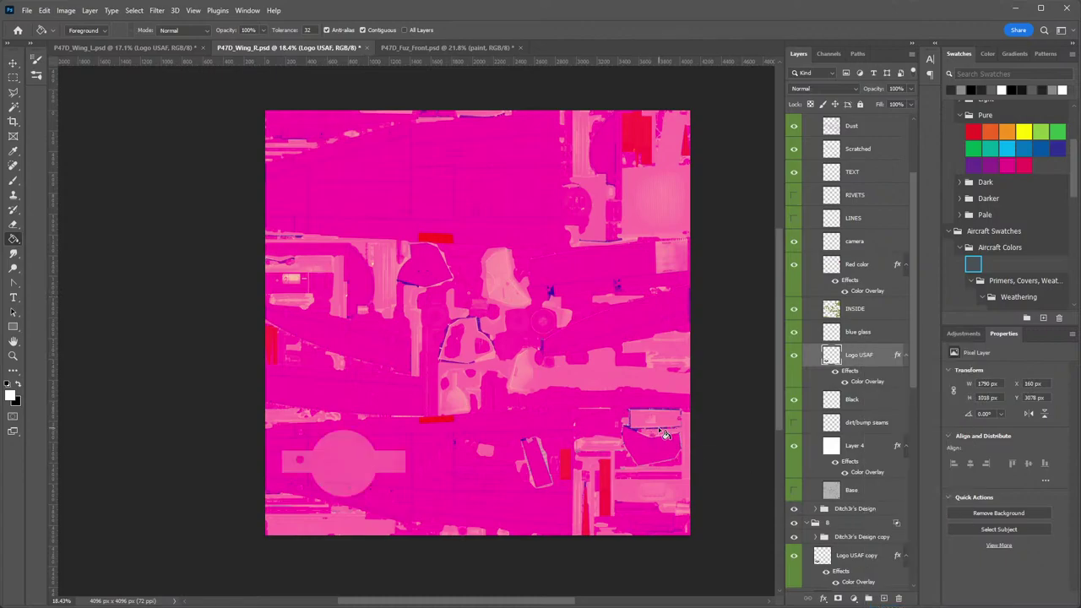
# Copy the layer style of Logo USAF copy in P47D_Wing_L.psd's B group onto Logo USAF copy in P47D_Wing_R.psd's B group.
pyautogui.scroll(2, 881, 289)
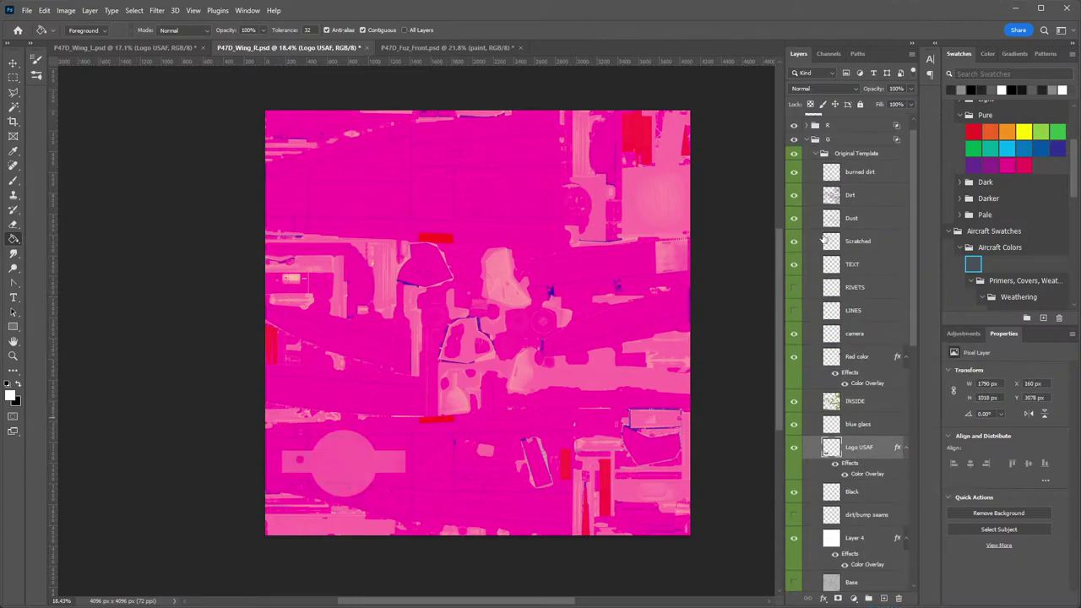
pyautogui.click(142, 47)
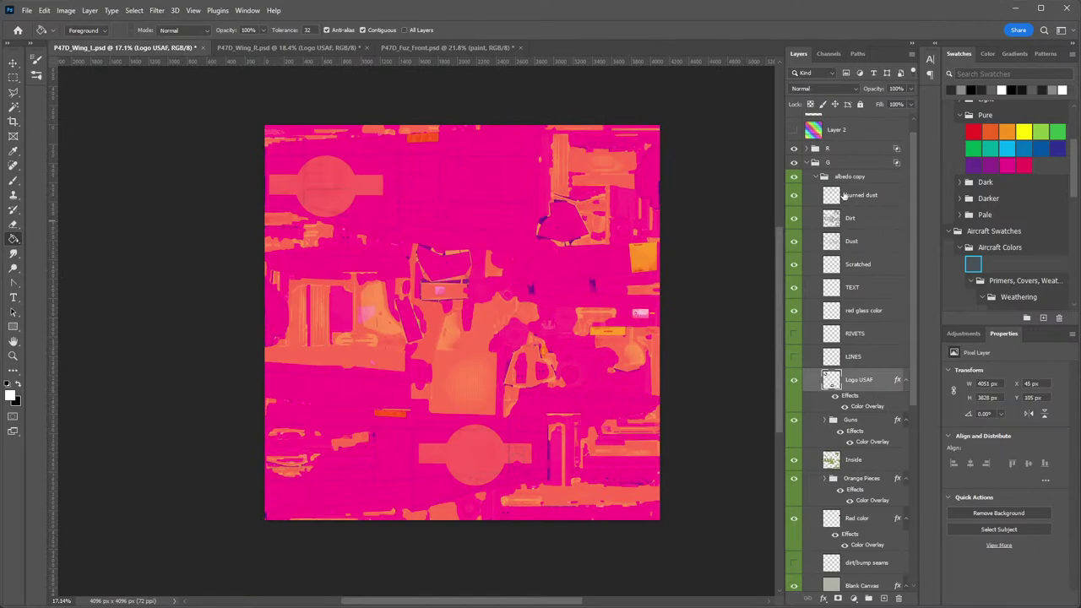
pyautogui.click(808, 164)
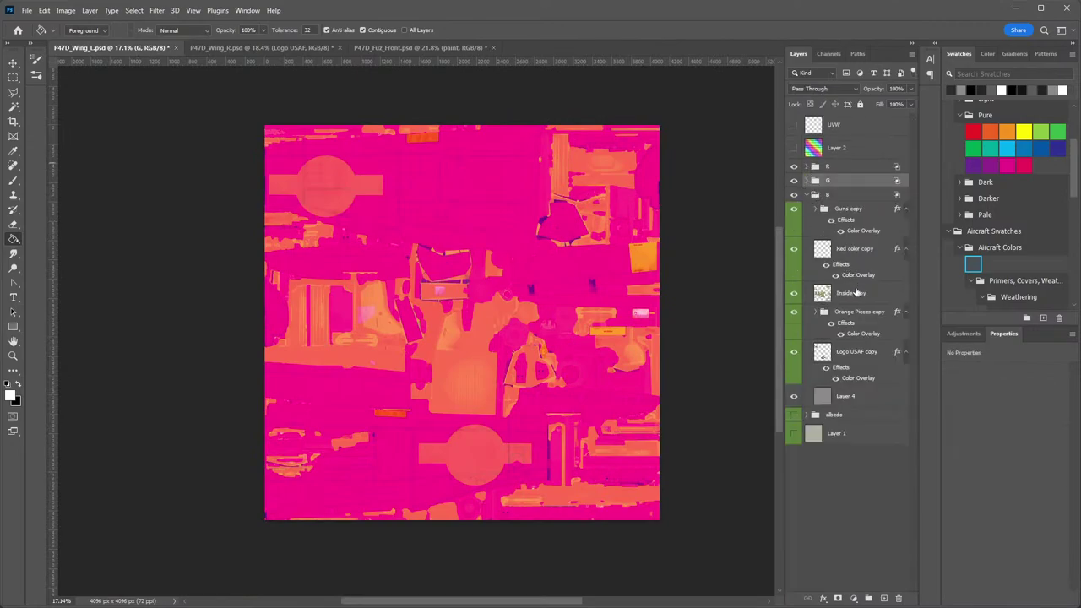
pyautogui.rightClick(857, 353)
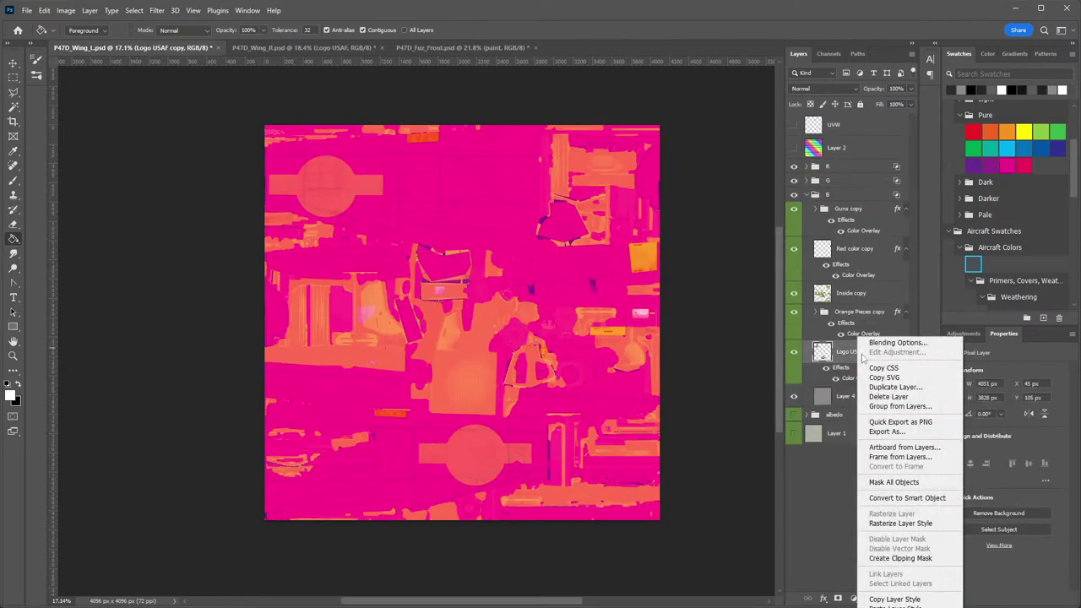
pyautogui.click(925, 600)
pyautogui.click(287, 47)
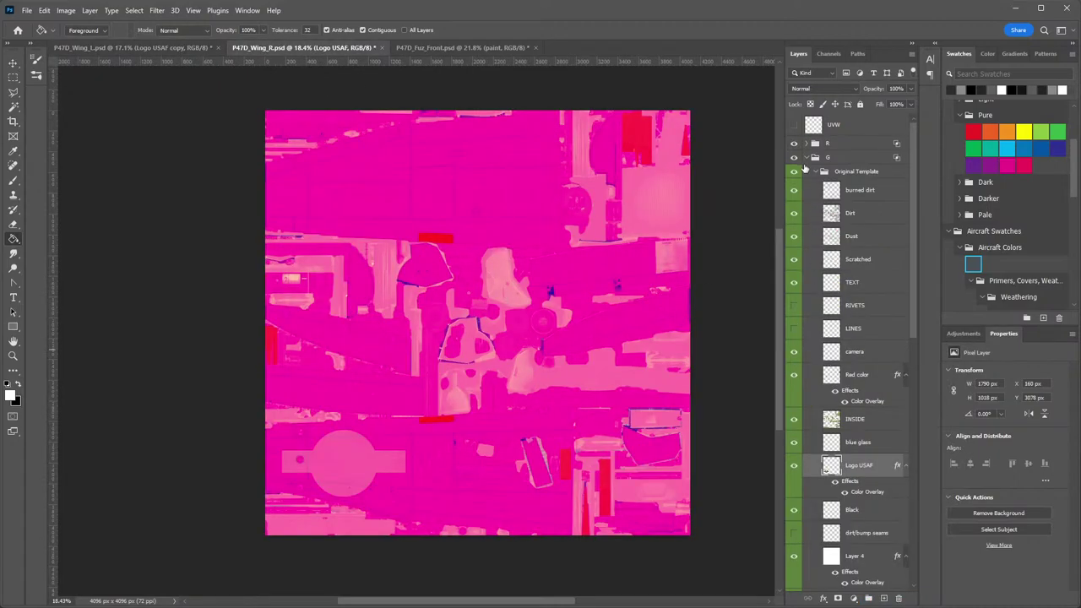
pyautogui.click(810, 158)
pyautogui.rightClick(860, 214)
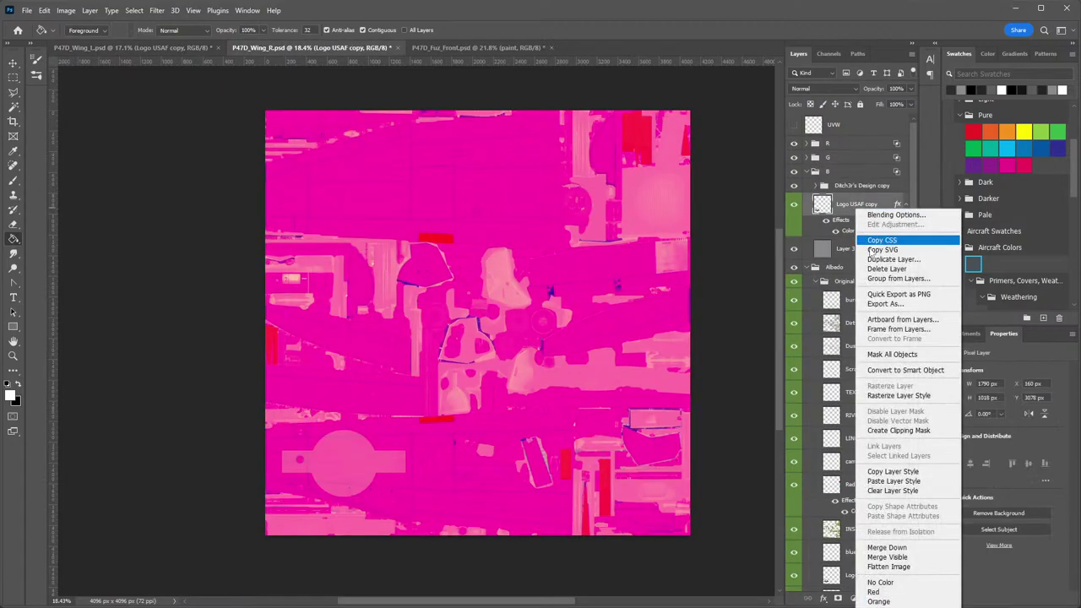
pyautogui.click(906, 485)
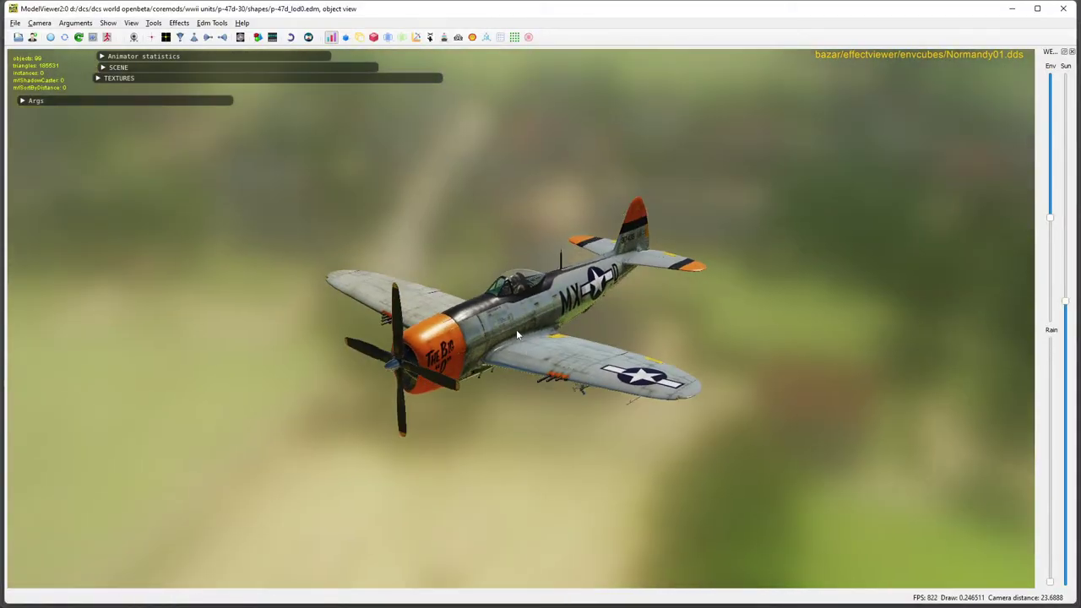
# Inspect the P-47D's wings and fuselage in ModelViewer, then compare the left and right wing RoughMet textures in Photoshop.
pyautogui.scroll(5, 517, 330)
pyautogui.moveTo(598, 340)
pyautogui.mouseDown()
pyautogui.moveTo(307, 284)
pyautogui.moveTo(367, 326)
pyautogui.moveTo(771, 362)
pyautogui.moveTo(614, 346)
pyautogui.mouseUp()
pyautogui.scroll(-3, 612, 346)
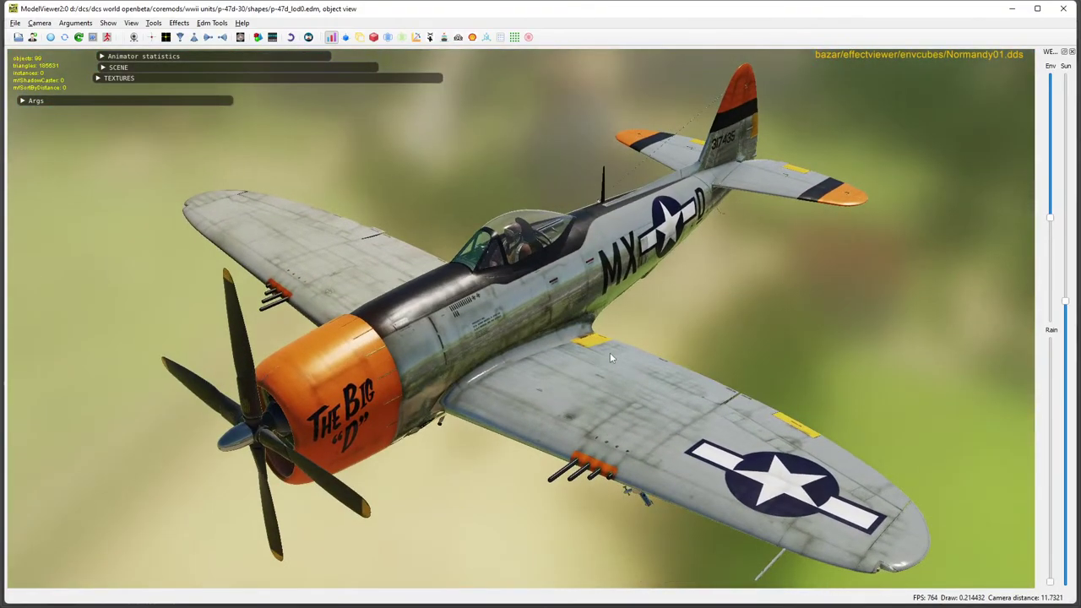
pyautogui.moveTo(596, 368); pyautogui.dragTo(575, 397)
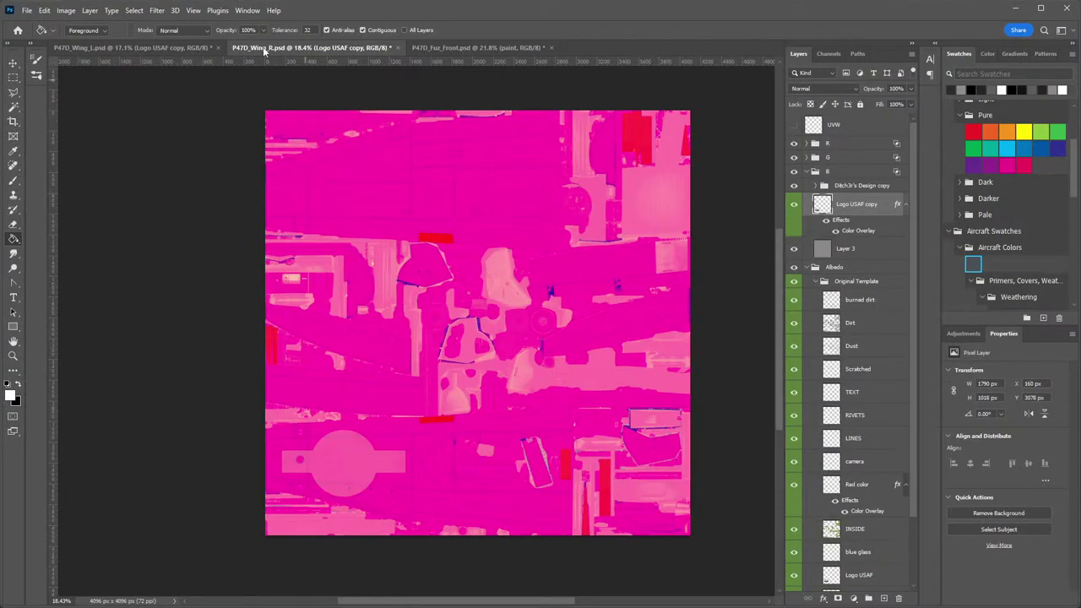
pyautogui.click(113, 48)
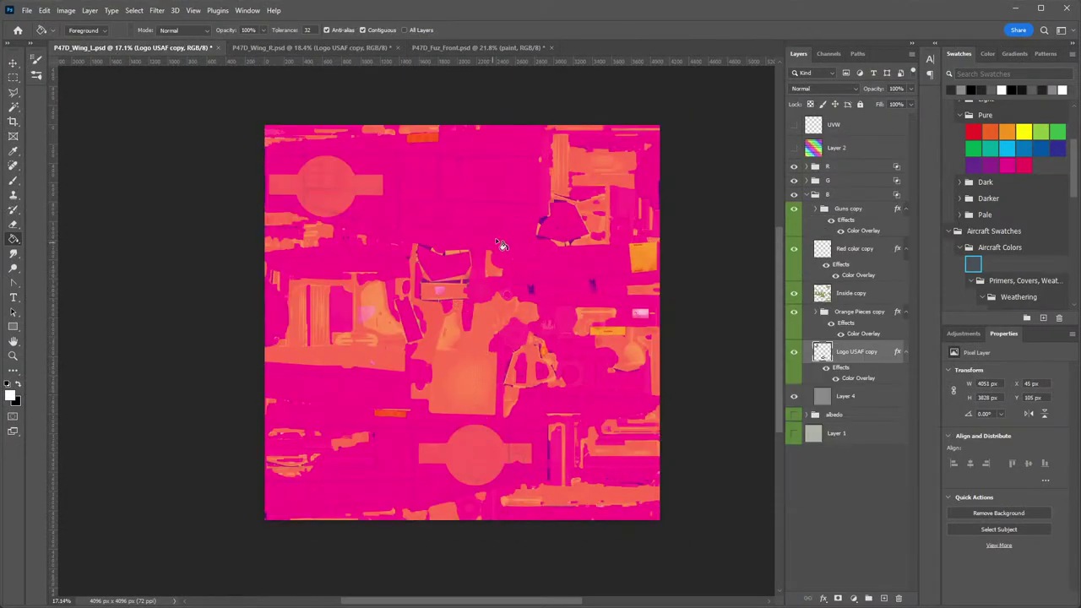
pyautogui.click(371, 47)
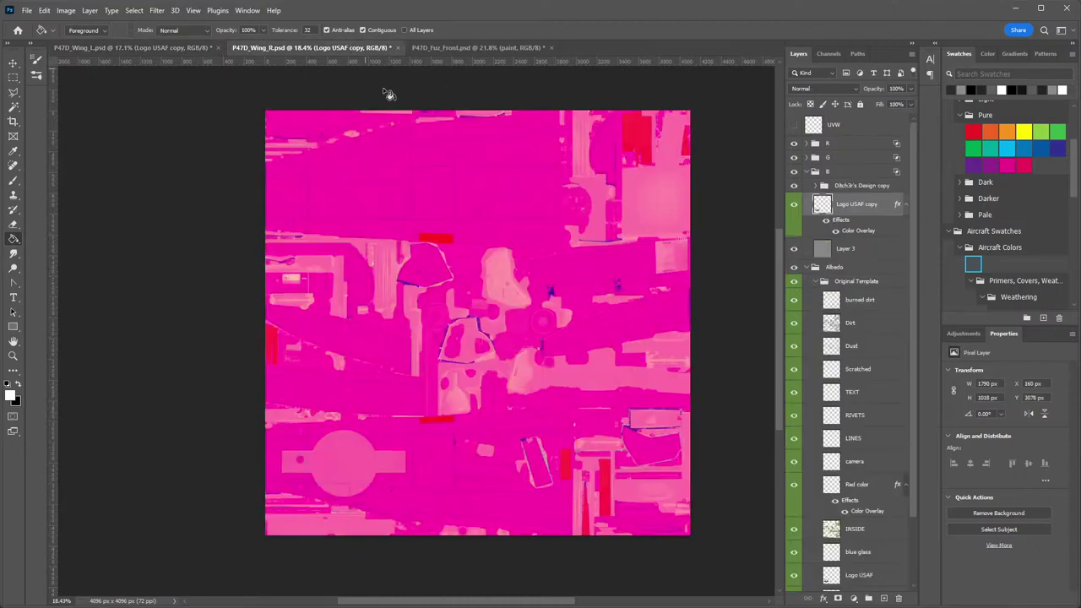
# Compare the B group's base layers in P47D_Wing_R.psd and P47D_Wing_L.psd, and inspect the R and G groups in P47D_Wing_R.psd.
pyautogui.click(859, 251)
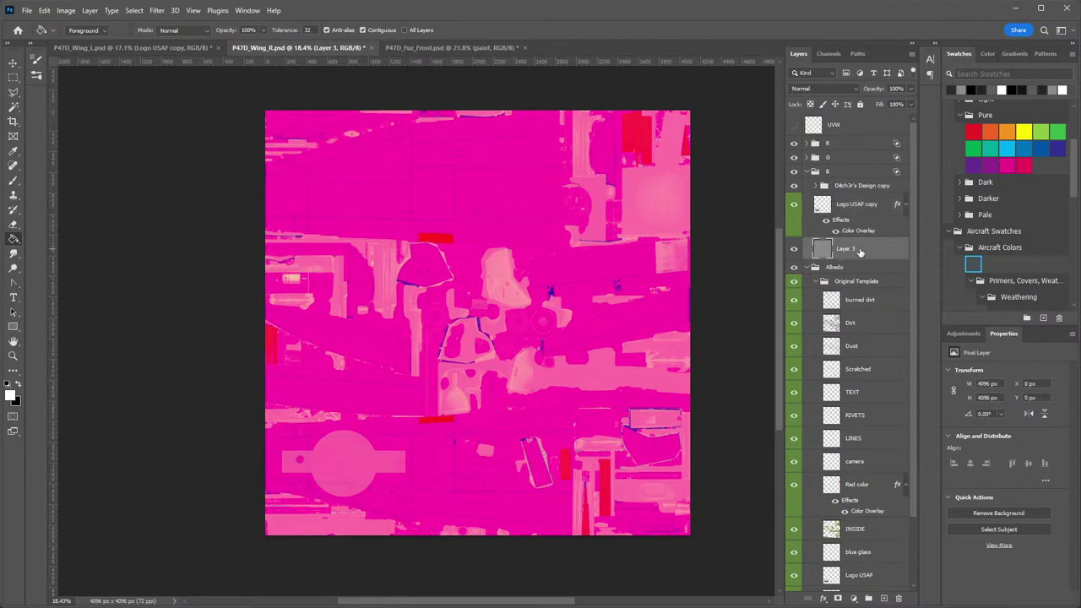
pyautogui.click(198, 48)
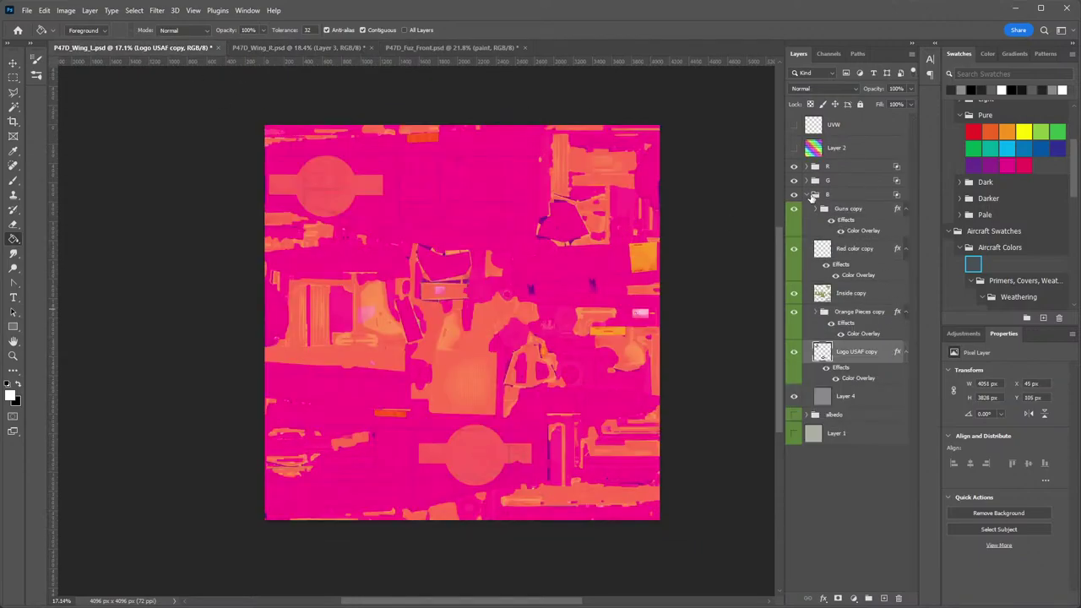
pyautogui.click(854, 399)
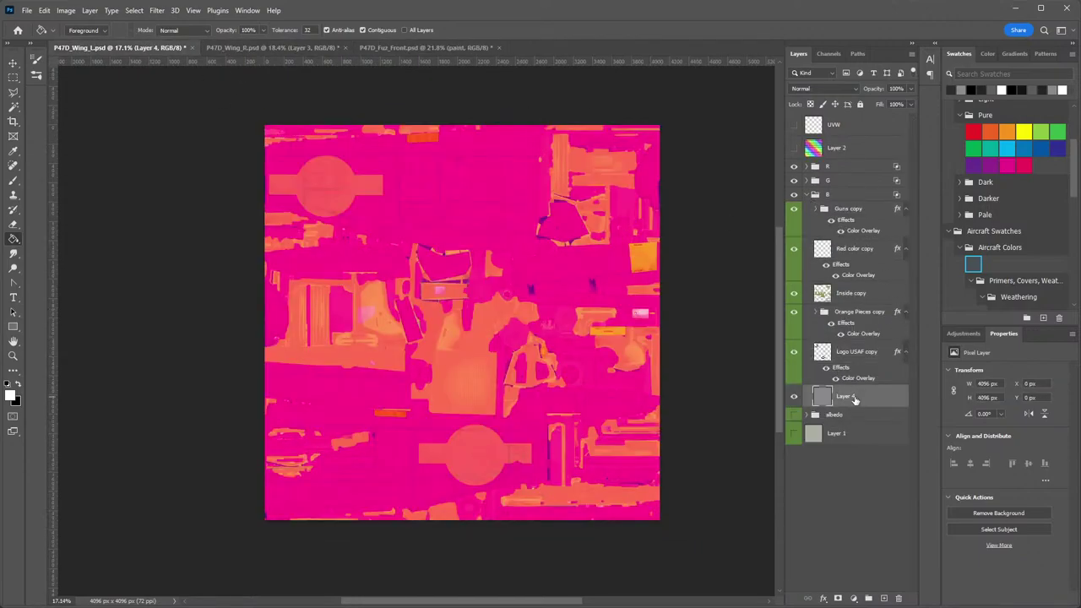
pyautogui.click(330, 48)
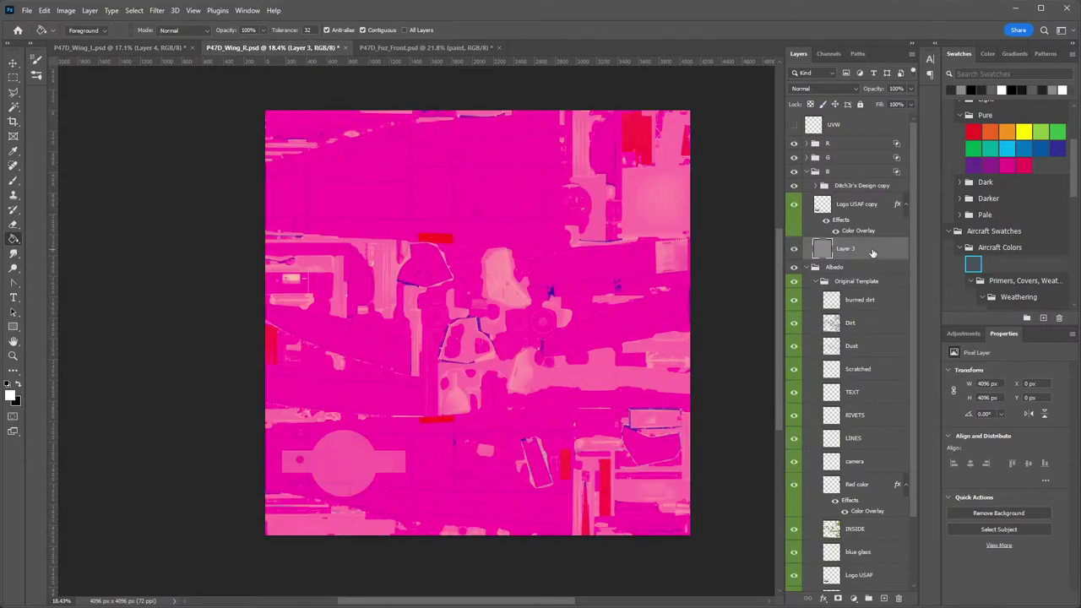
pyautogui.click(805, 148)
pyautogui.click(806, 145)
pyautogui.click(807, 144)
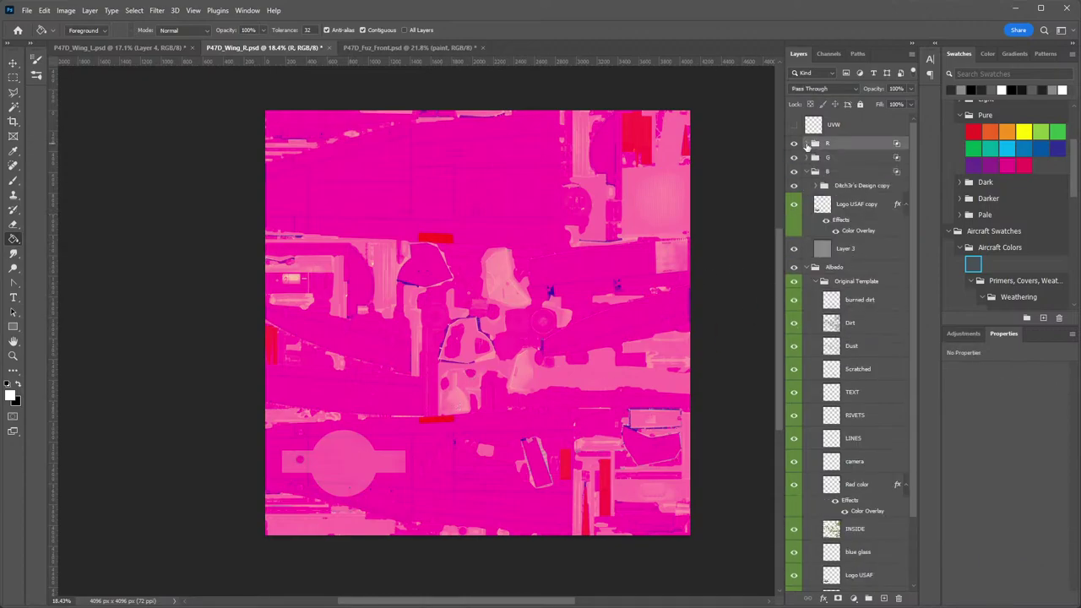
pyautogui.click(794, 157)
pyautogui.click(793, 157)
pyautogui.click(807, 158)
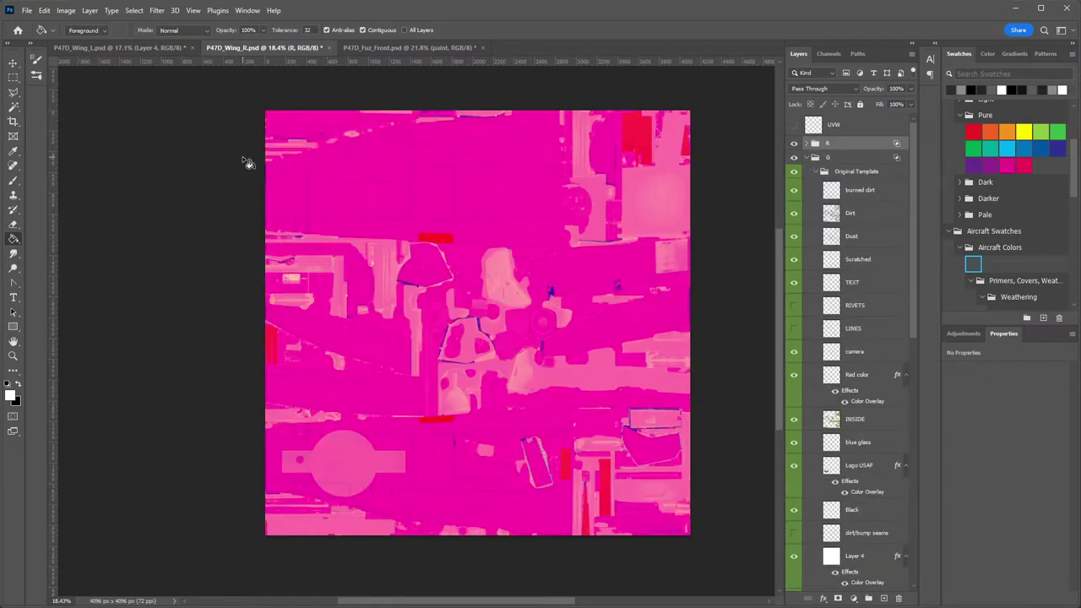
# Compare the Orange Pieces groups inside the G groups of P47D_Wing_L.psd and P47D_Wing_R.psd.
pyautogui.click(110, 47)
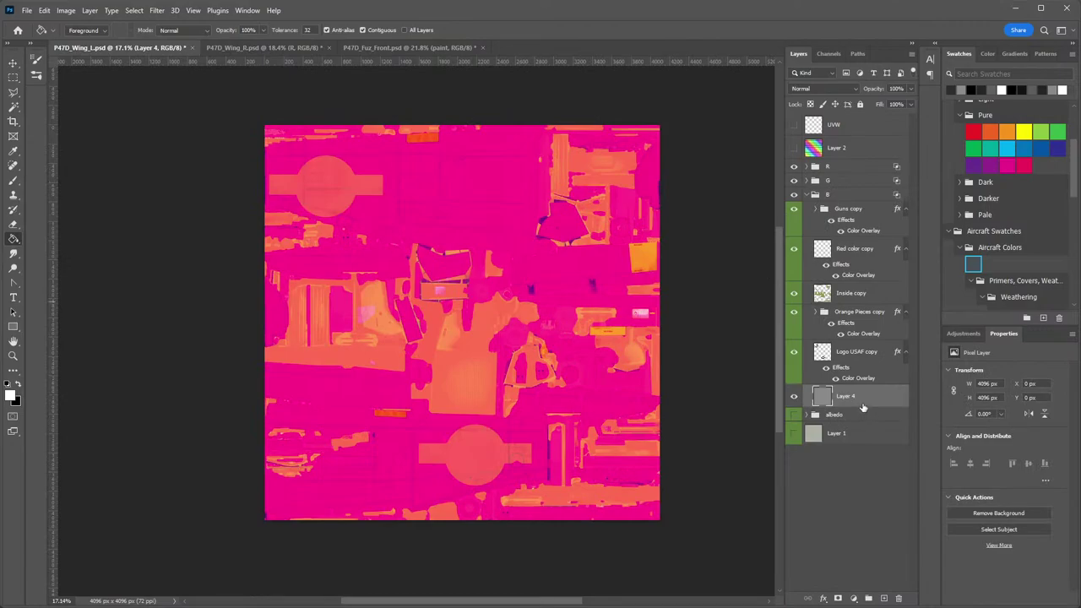
pyautogui.click(809, 182)
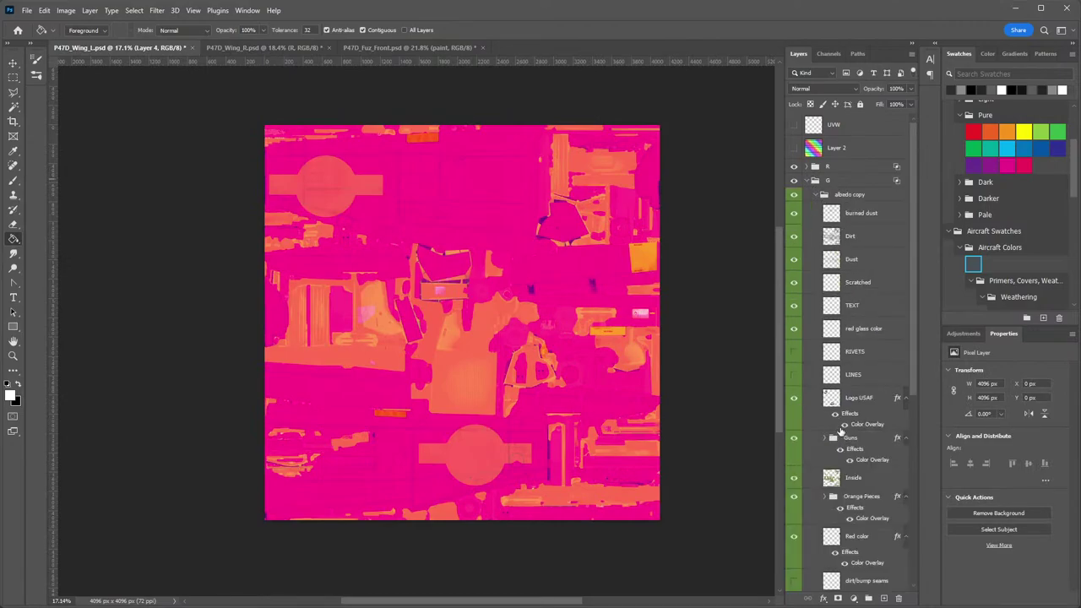
pyautogui.scroll(-2, 841, 431)
pyautogui.click(862, 387)
pyautogui.rightClick(863, 388)
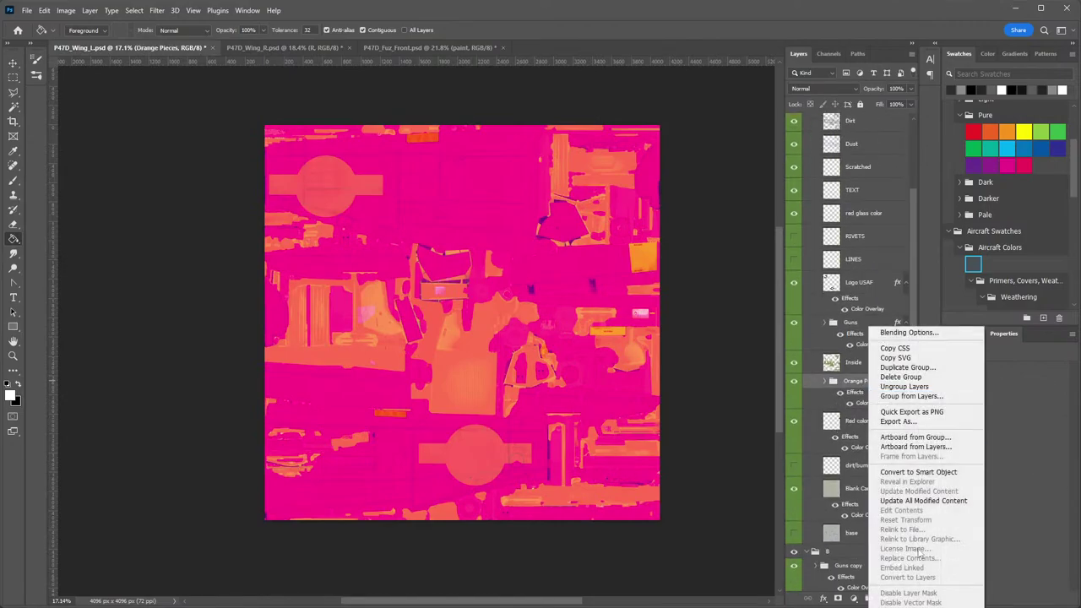
pyautogui.press('Escape')
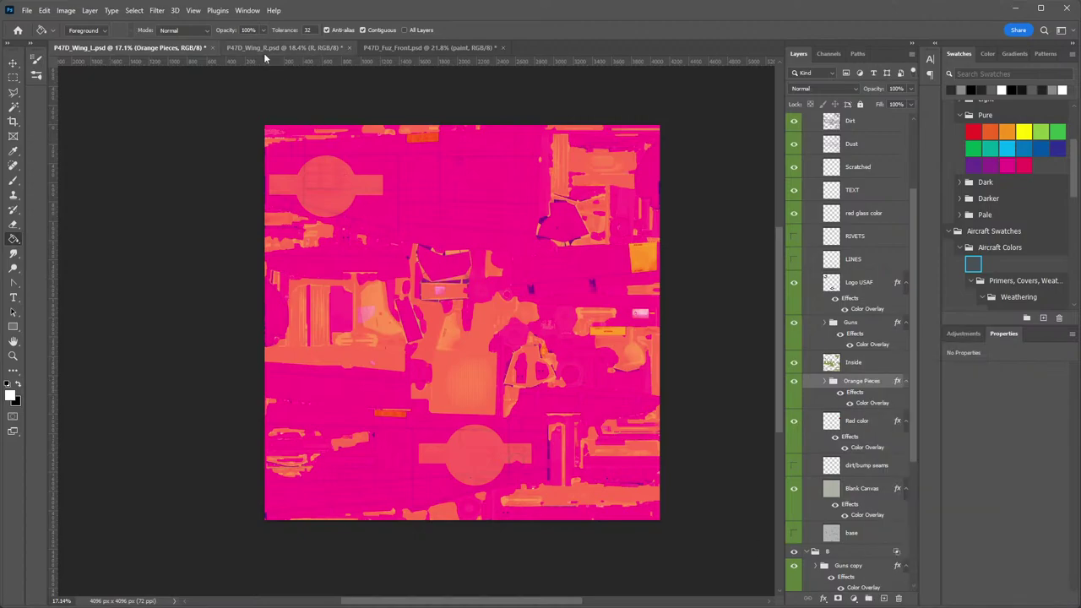
pyautogui.click(287, 48)
pyautogui.scroll(-3, 856, 397)
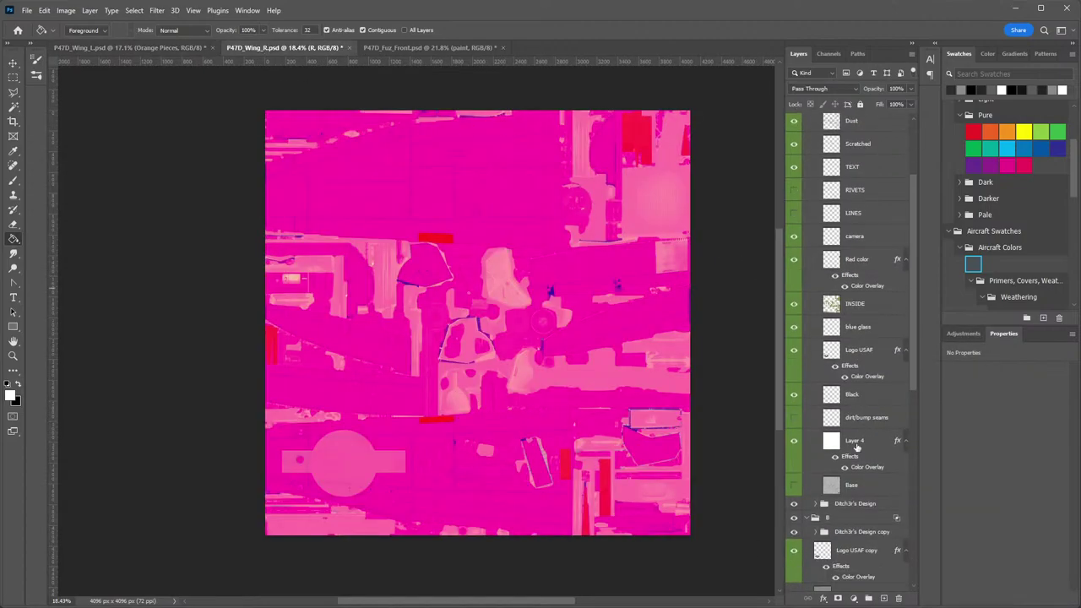
pyautogui.click(819, 505)
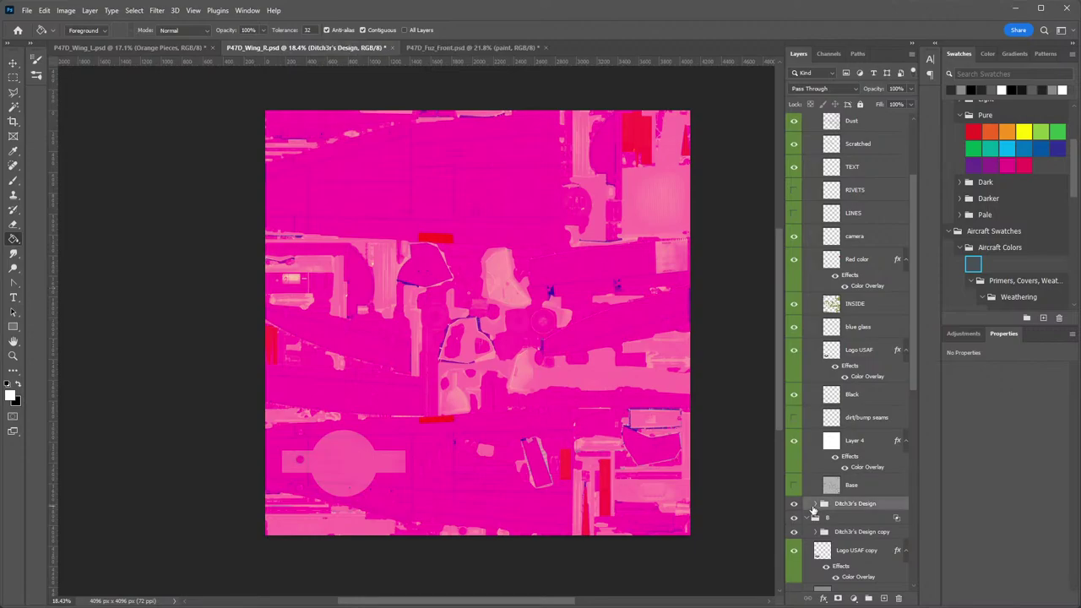
pyautogui.click(815, 505)
pyautogui.scroll(-3, 851, 476)
pyautogui.click(866, 414)
pyautogui.rightClick(865, 409)
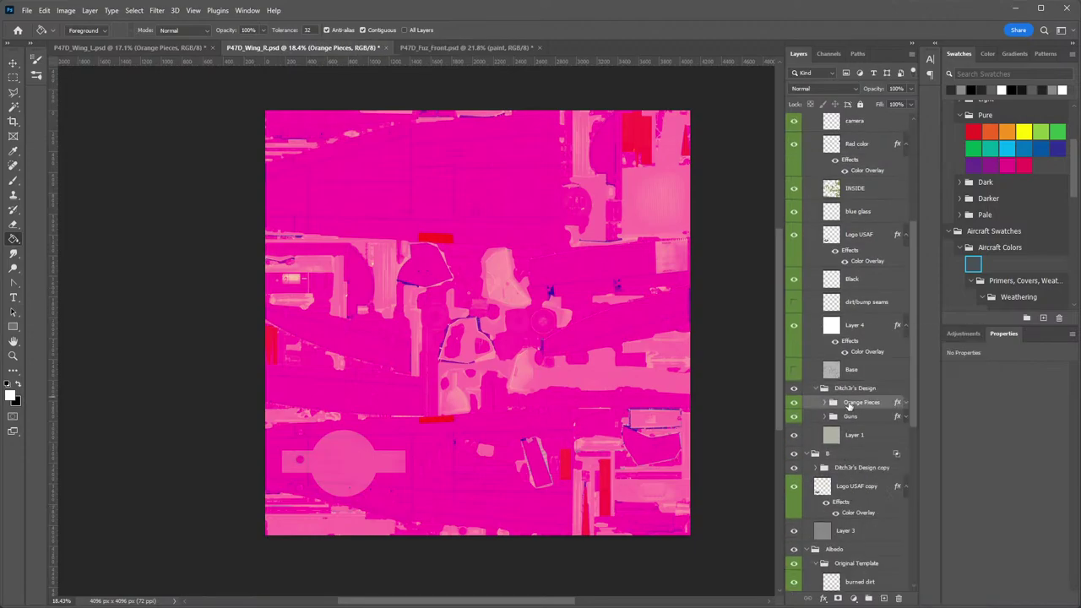
pyautogui.rightClick(850, 407)
pyautogui.click(748, 490)
# Copy the Blank Canvas layer style from P47D_Wing_L.psd's G group and paste it onto Layer 1 in P47D_Wing_R.psd's G group.
pyautogui.click(127, 49)
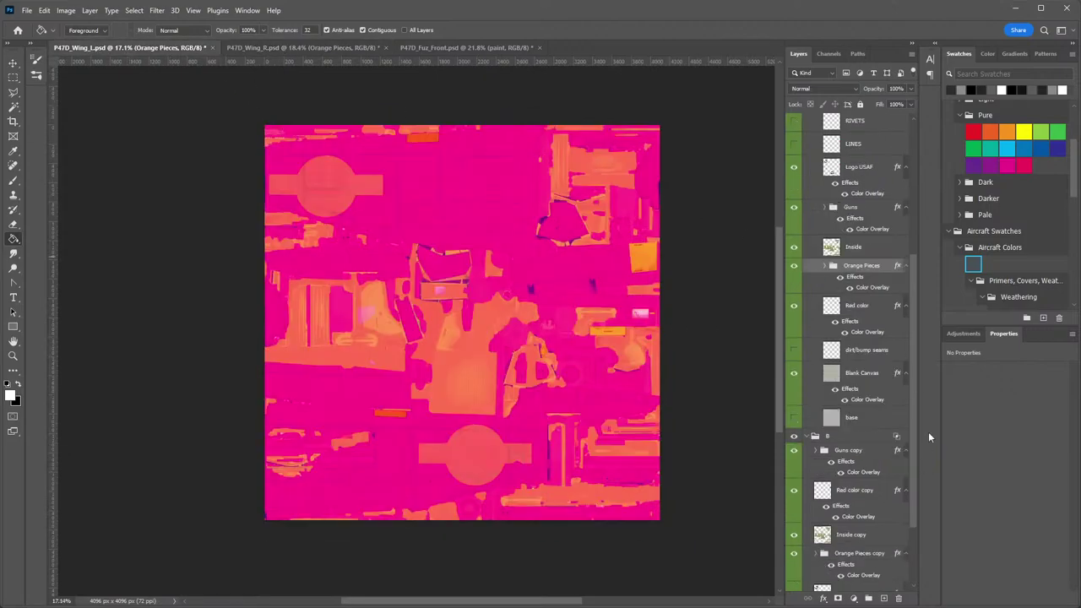
pyautogui.click(861, 376)
pyautogui.rightClick(862, 377)
pyautogui.click(908, 598)
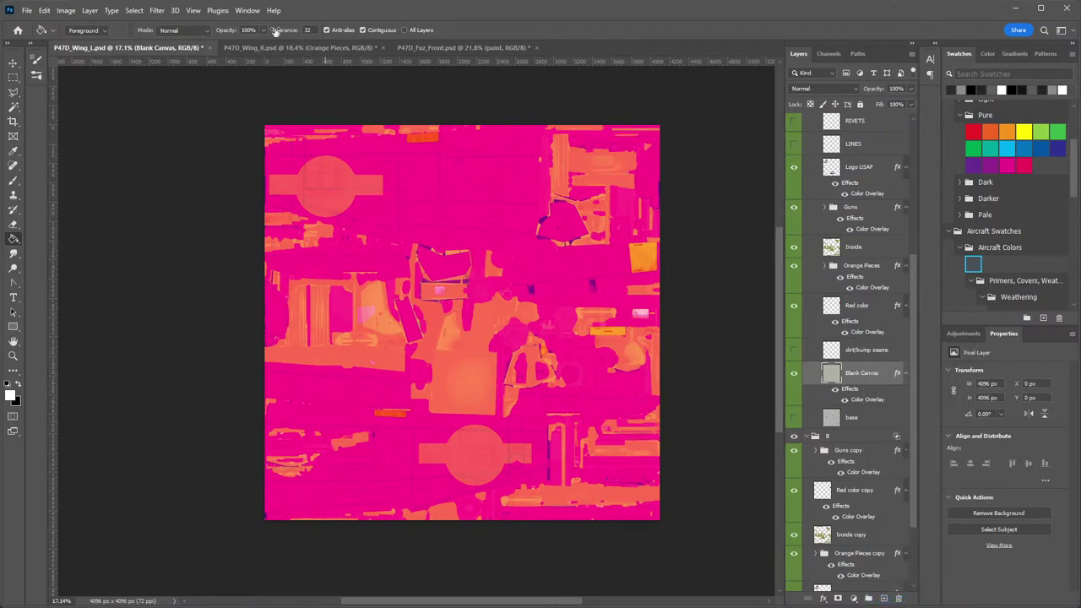
pyautogui.click(278, 47)
pyautogui.rightClick(865, 439)
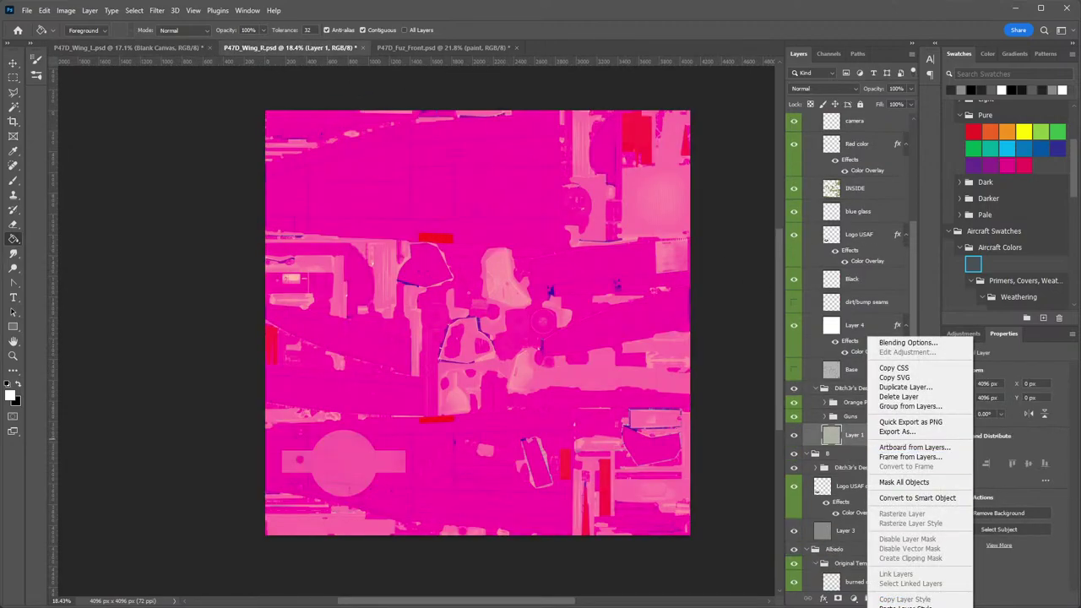
pyautogui.click(906, 607)
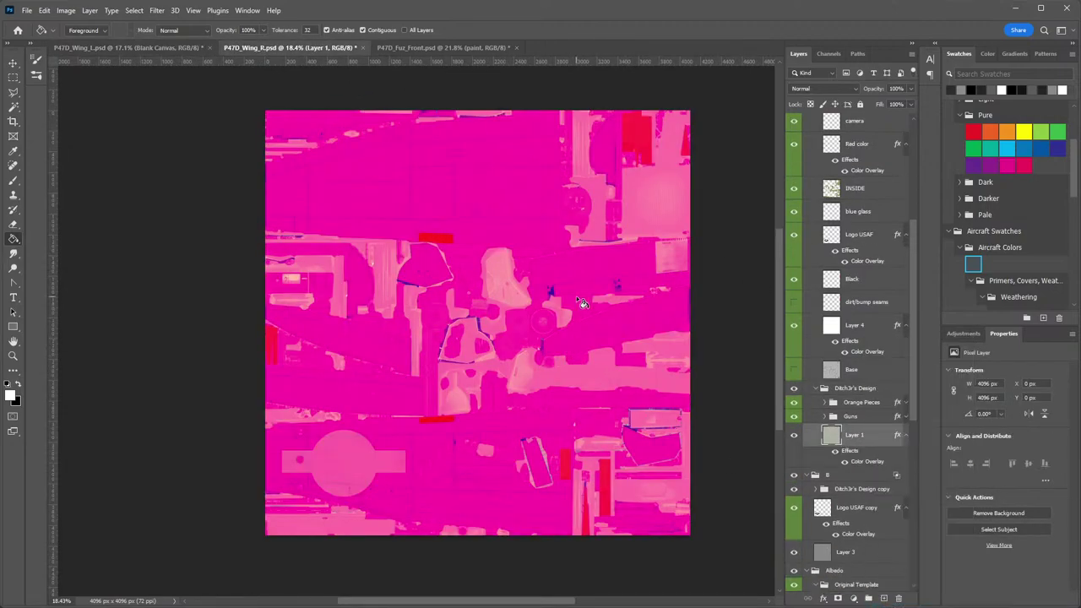
# Collapse the G and B groups in P47D_Wing_R.psd and hide the Albedo group, keeping R, G and B shown.
pyautogui.scroll(5, 824, 207)
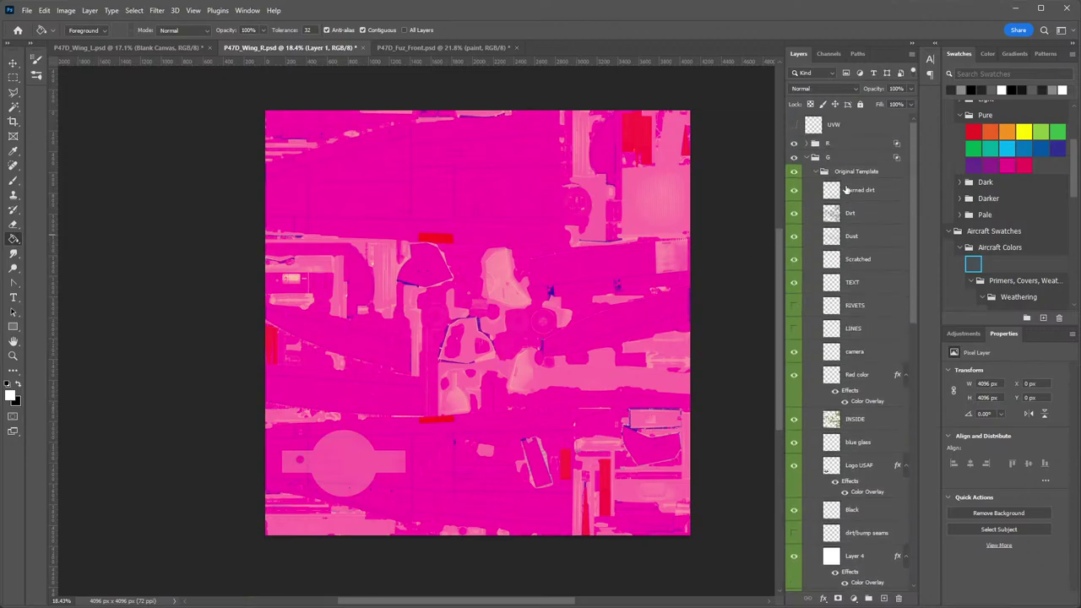
pyautogui.click(817, 171)
pyautogui.click(807, 158)
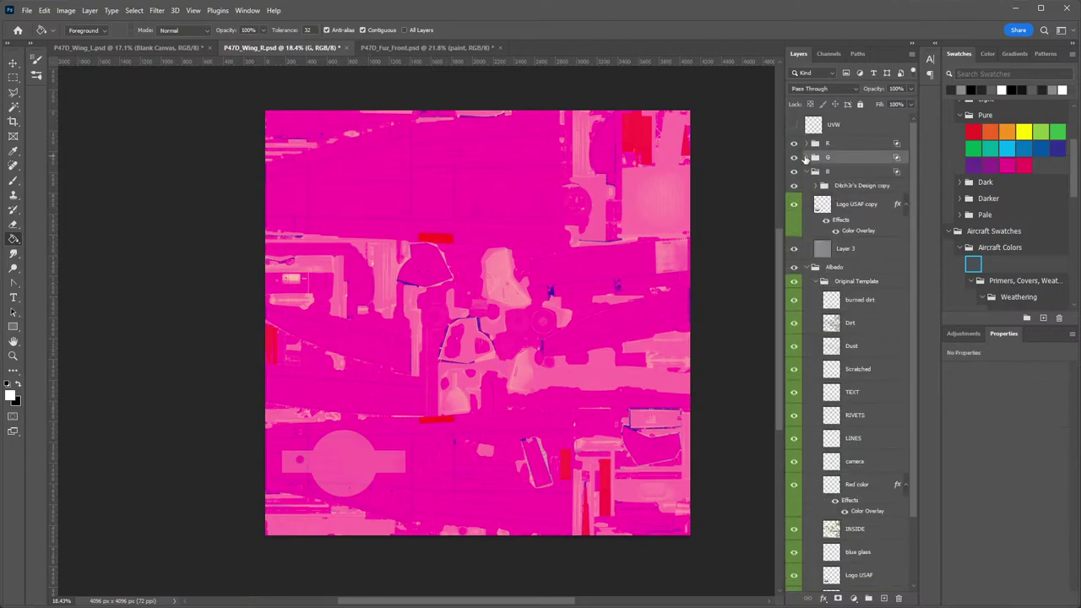
pyautogui.click(794, 185)
pyautogui.click(807, 171)
pyautogui.click(794, 158)
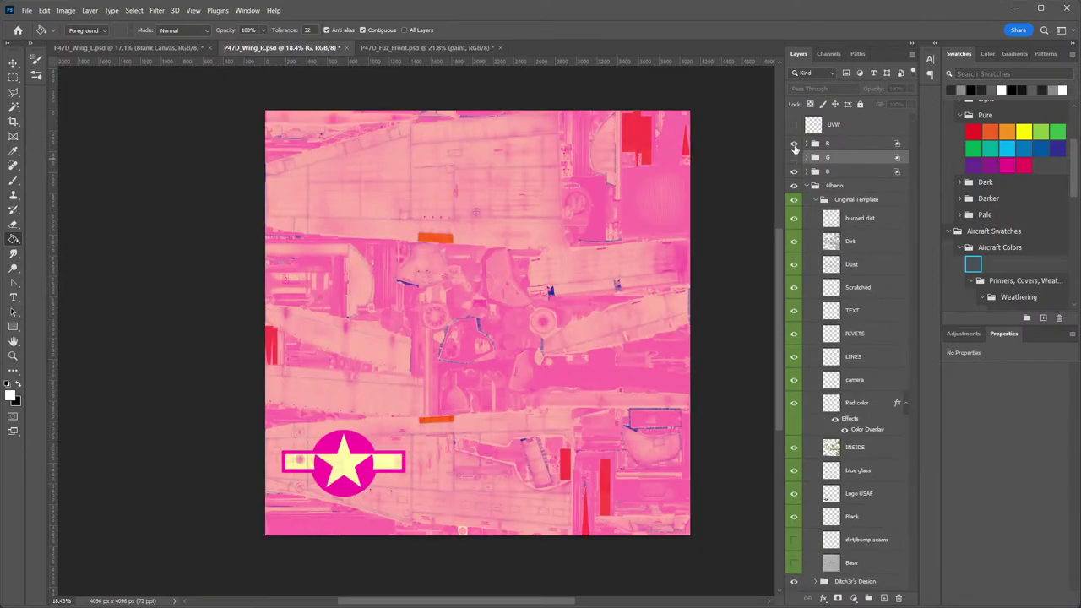
pyautogui.click(795, 144)
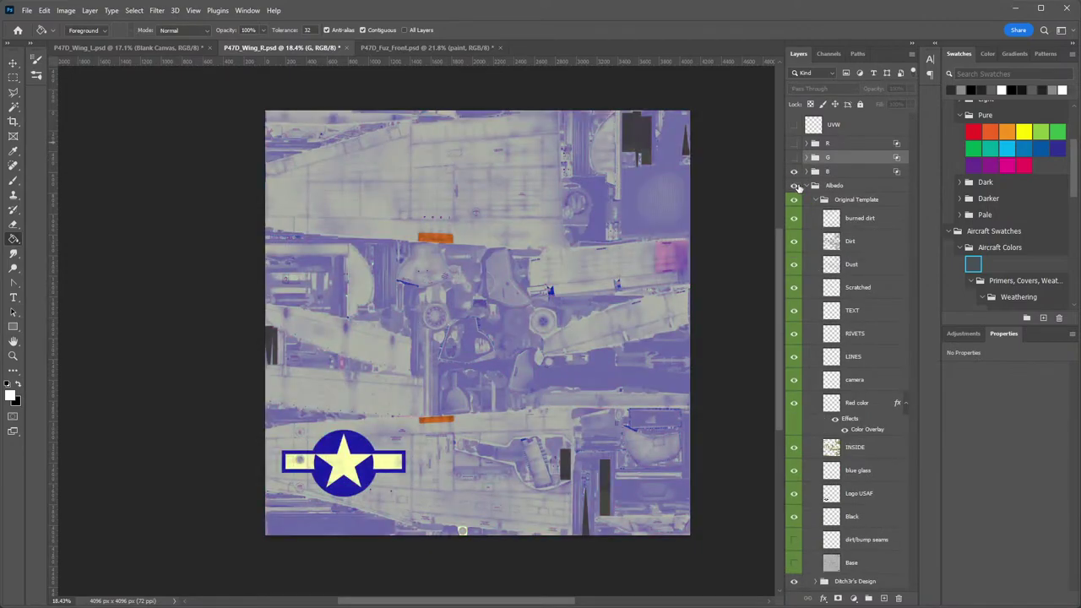
pyautogui.click(794, 185)
pyautogui.click(794, 158)
pyautogui.click(794, 144)
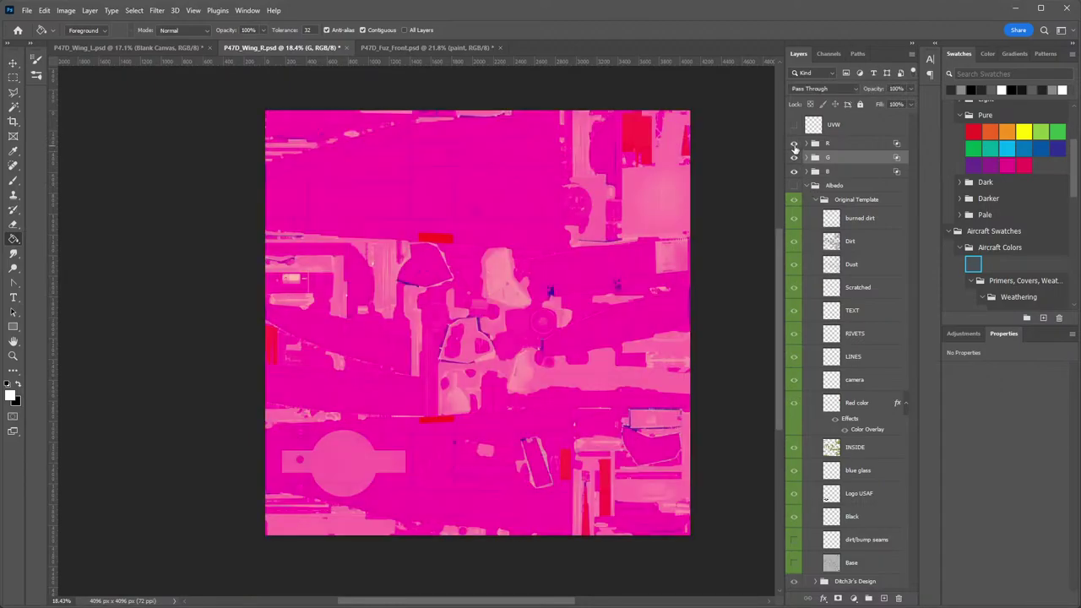
# Collapse the Albedo group in P47D_Wing_R.psd and make the B group the only visible one.
pyautogui.click(159, 50)
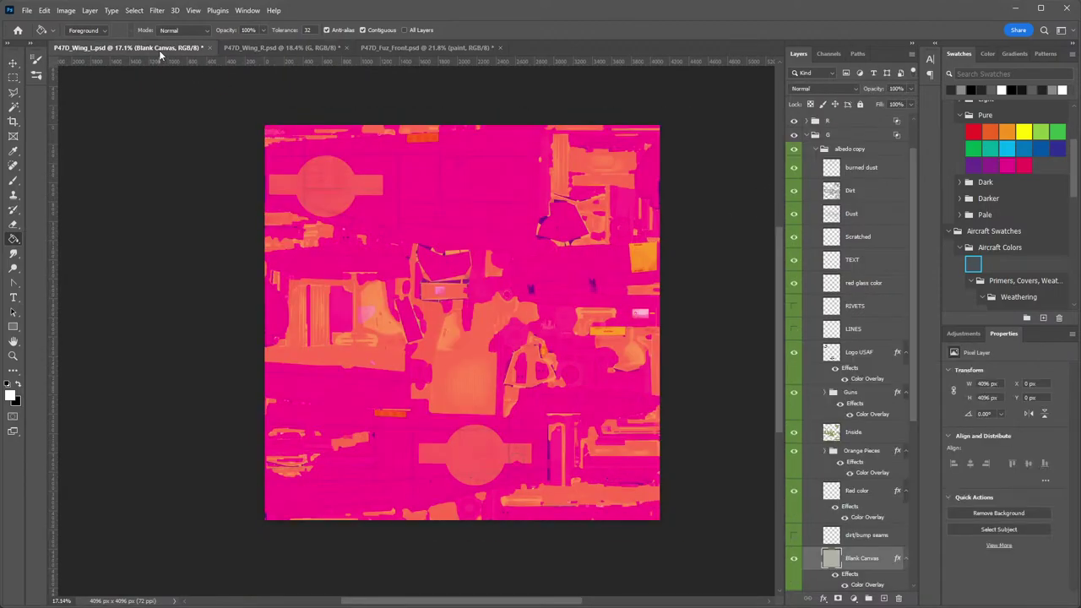
pyautogui.click(252, 49)
pyautogui.click(816, 185)
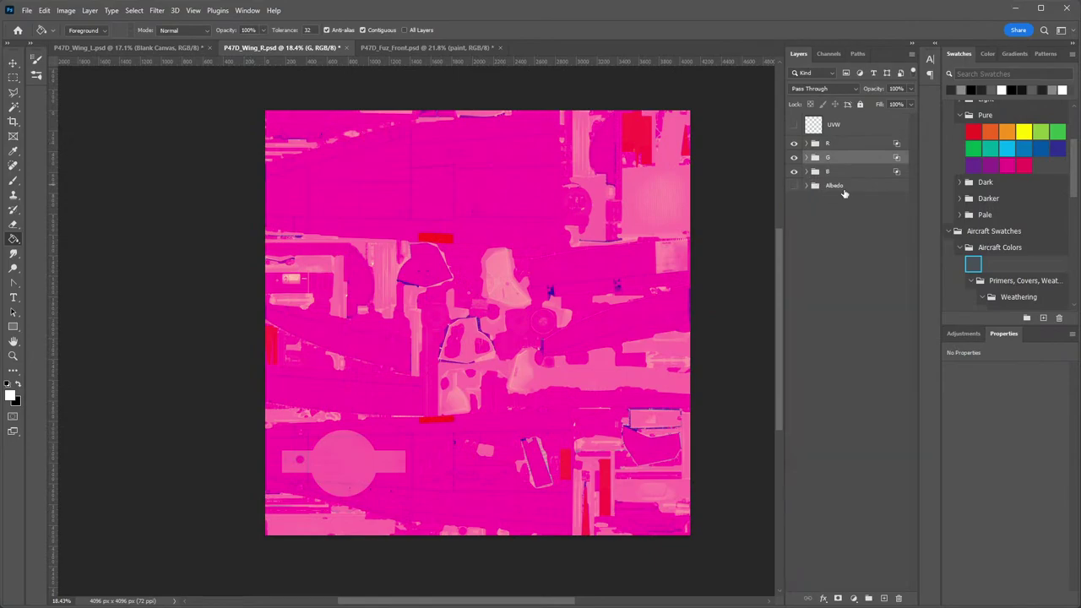
pyautogui.click(794, 171)
pyautogui.click(794, 158)
pyautogui.click(794, 144)
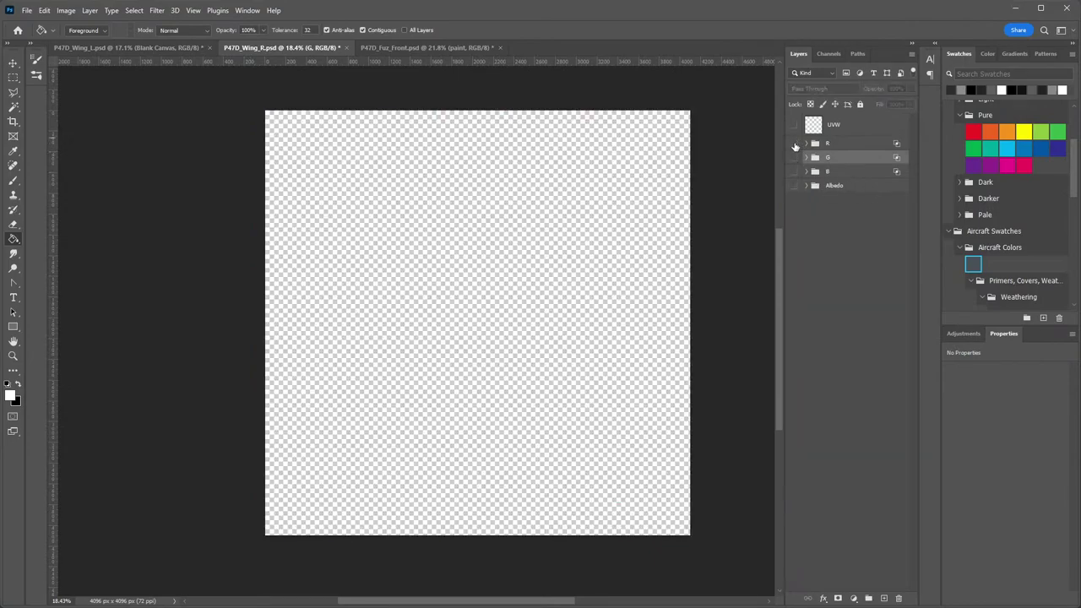
pyautogui.click(794, 171)
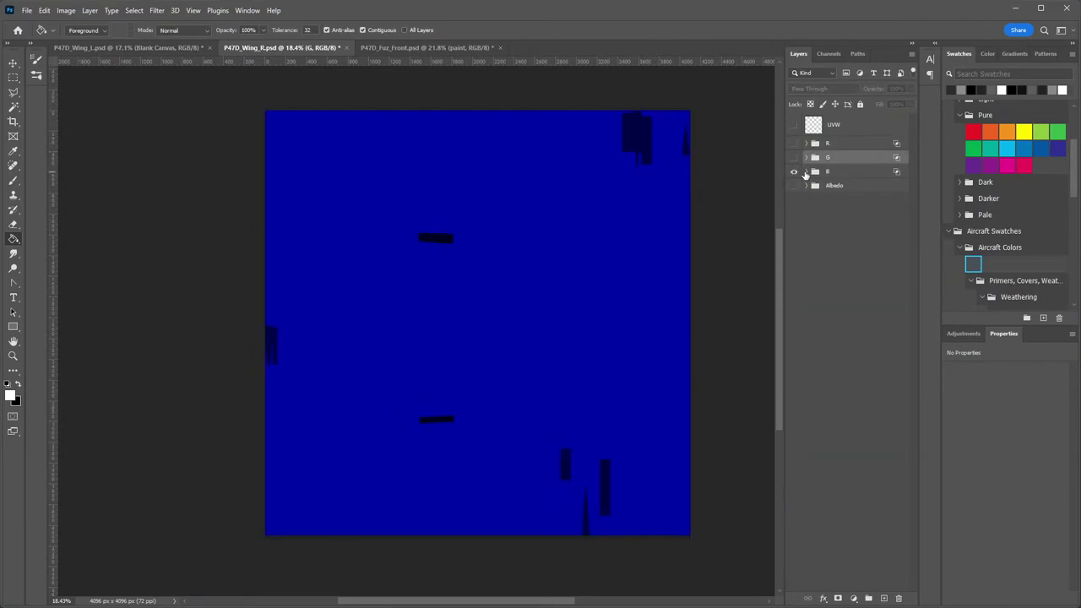
# Examine the contents of the B group and the design group with Orange Pieces and Guns inside Albedo.
pyautogui.click(806, 171)
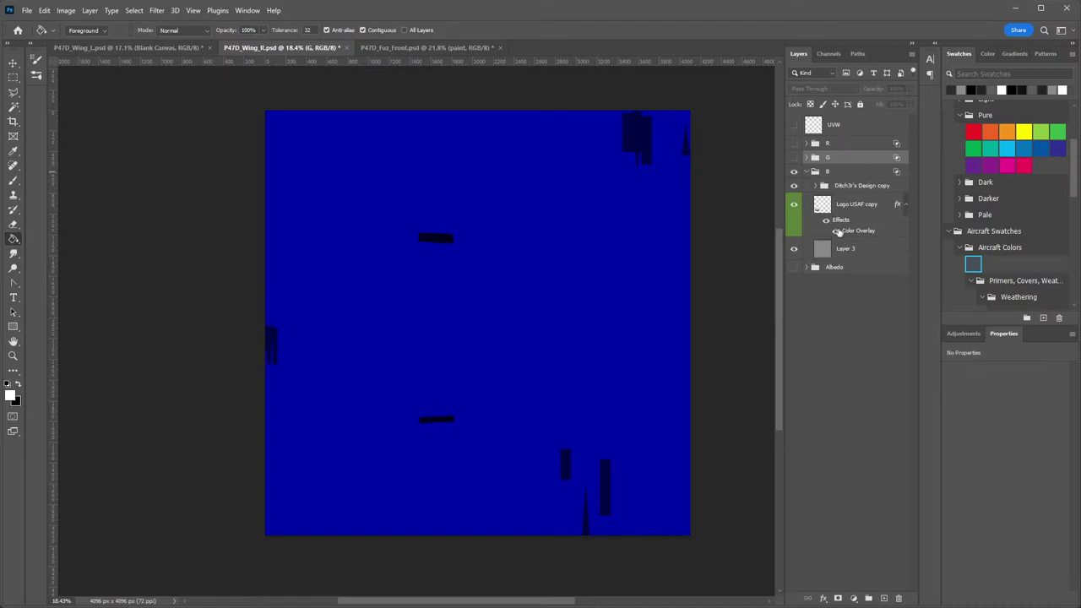
pyautogui.click(807, 267)
pyautogui.scroll(-2, 866, 422)
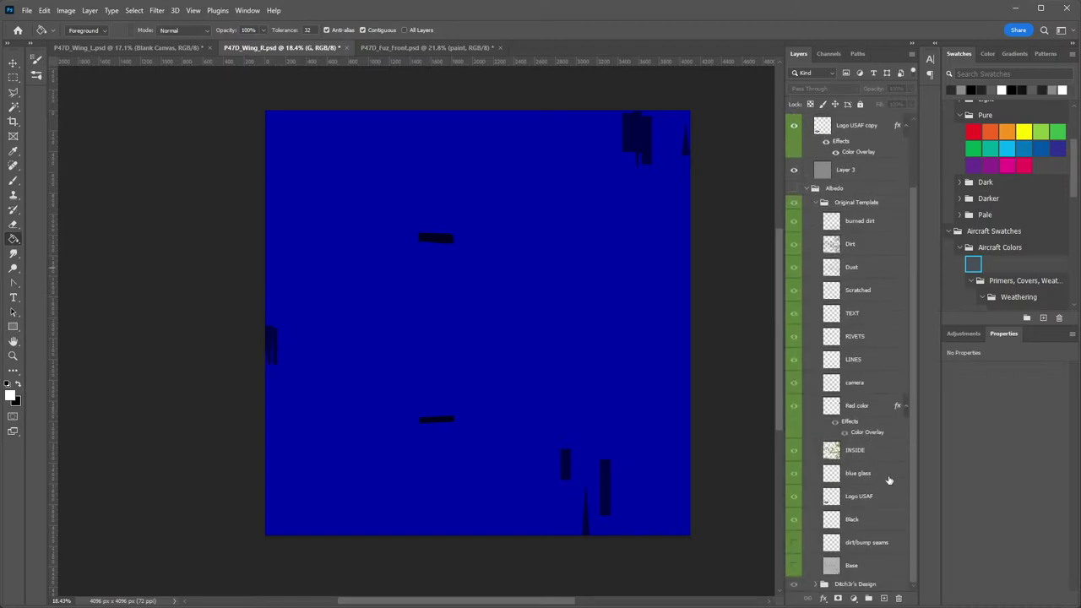
pyautogui.scroll(-2, 853, 470)
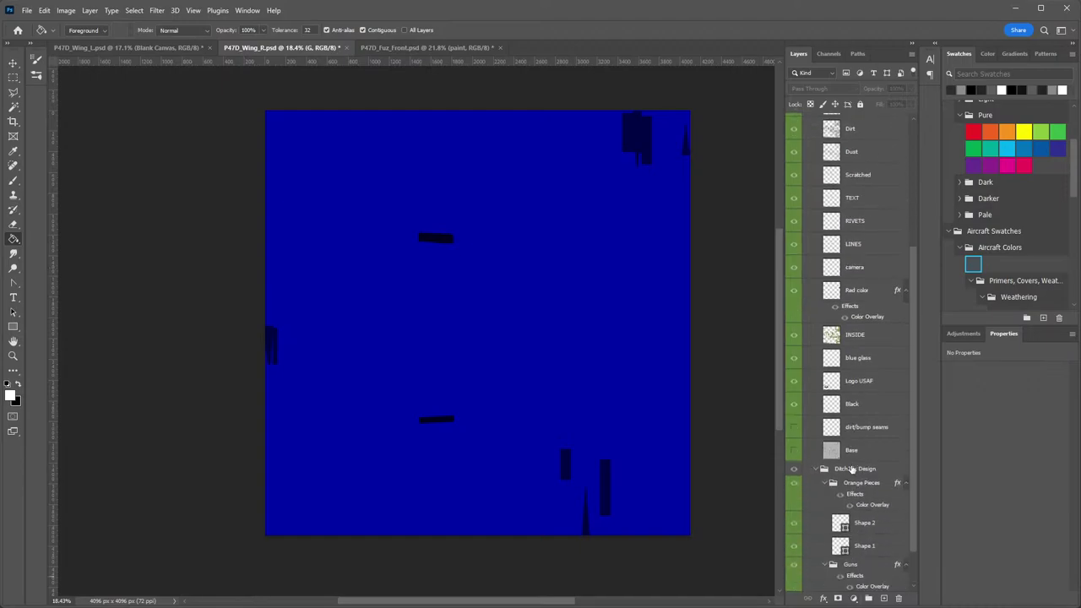
pyautogui.scroll(-1, 853, 469)
pyautogui.rightClick(861, 438)
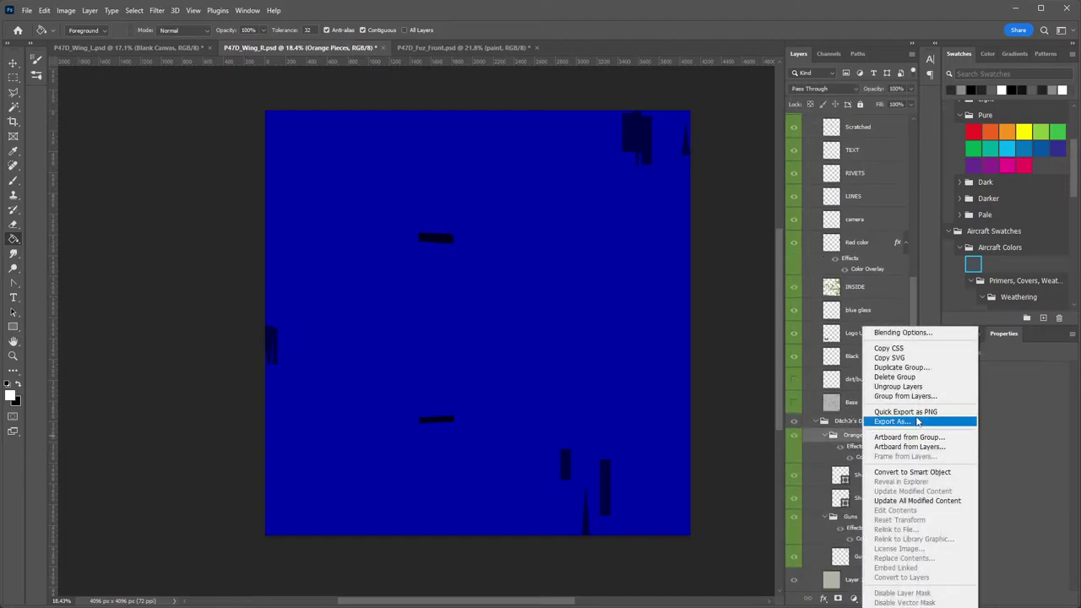
pyautogui.click(849, 422)
pyautogui.rightClick(849, 423)
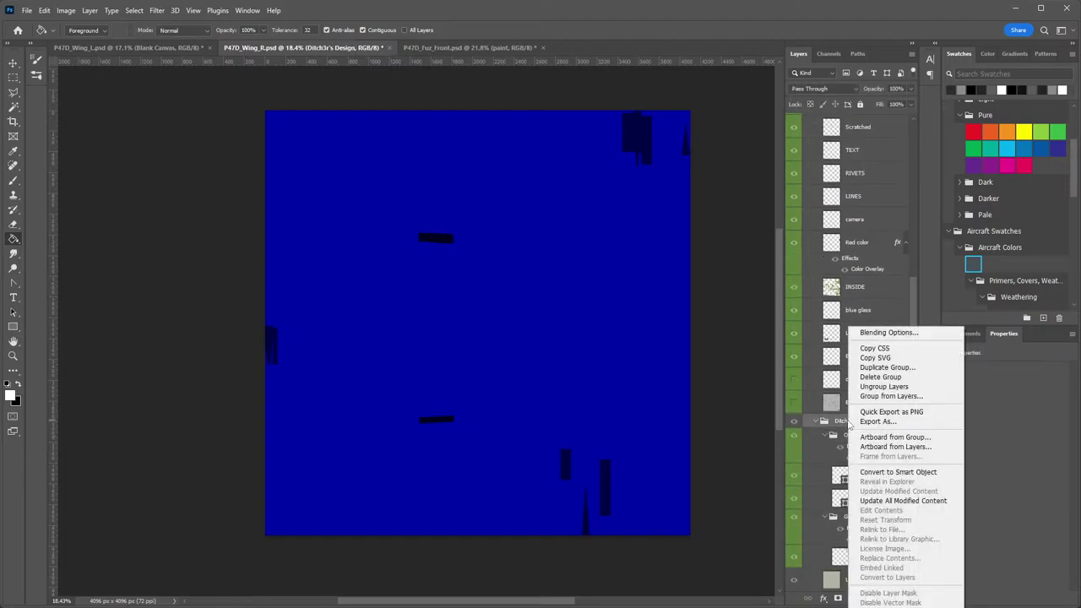
pyautogui.click(828, 205)
# Check what Shape 2 and Shape 1 cover in the B group's design copy group, collapse it and switch to P47D_Wing_L.psd.
pyautogui.scroll(4, 832, 194)
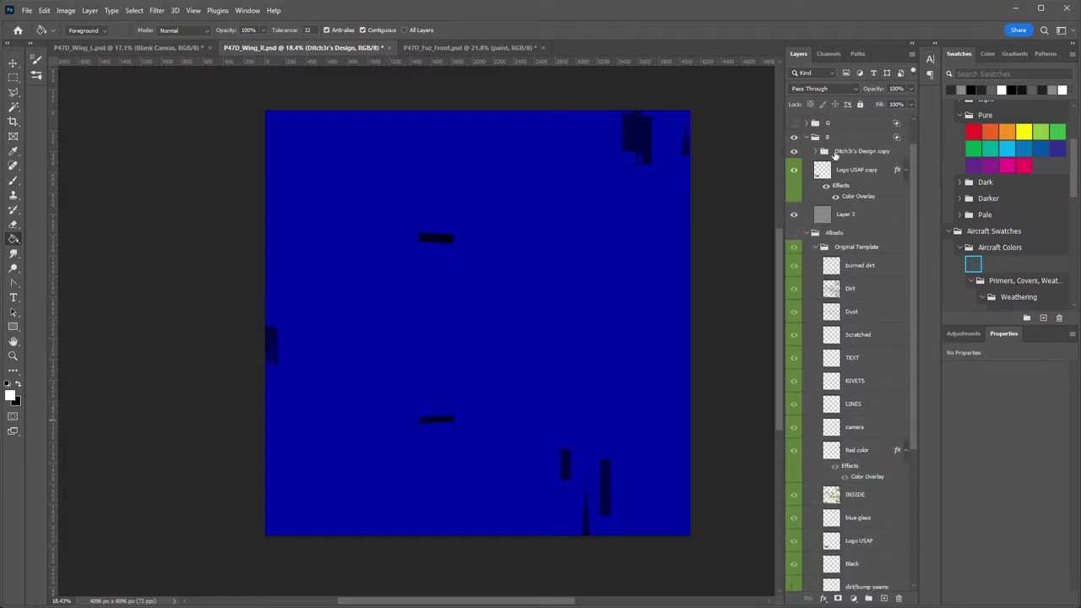
pyautogui.click(817, 152)
pyautogui.scroll(1, 832, 228)
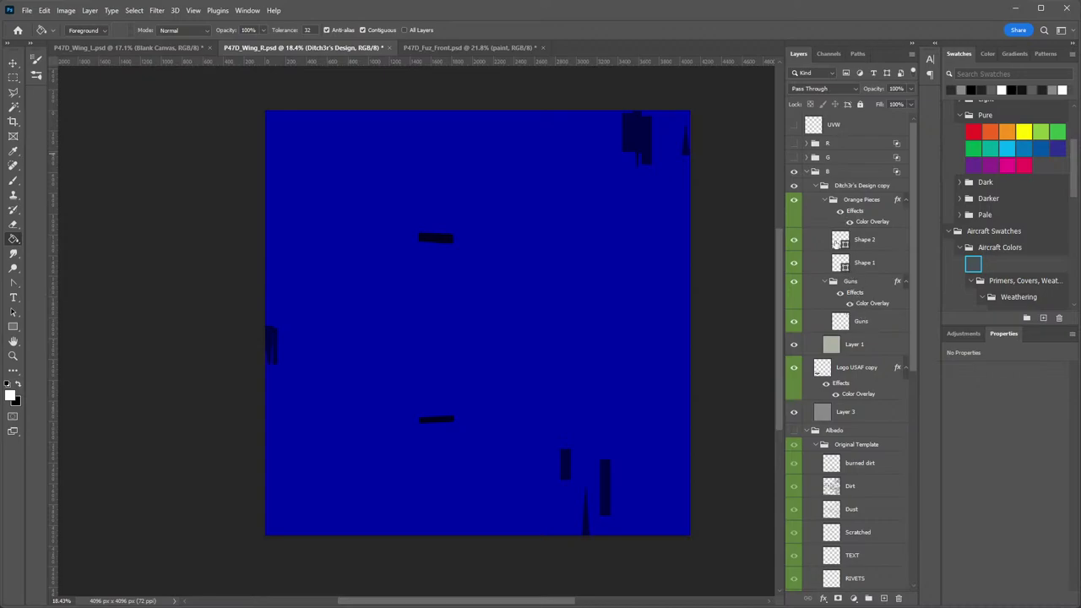
pyautogui.click(793, 240)
pyautogui.click(794, 241)
pyautogui.click(794, 264)
pyautogui.click(794, 264)
pyautogui.click(824, 201)
pyautogui.click(817, 185)
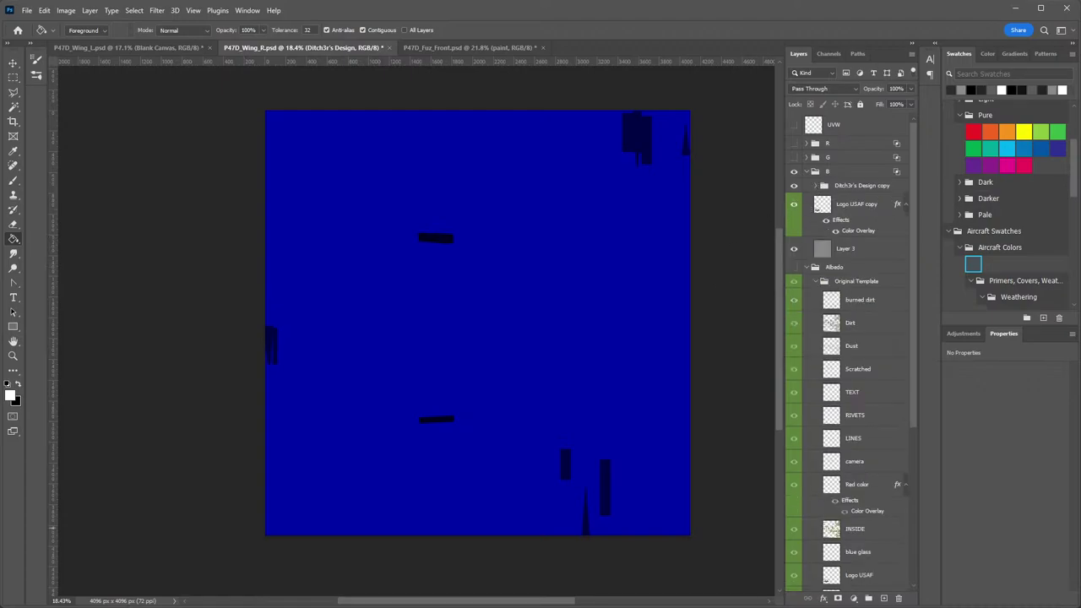
pyautogui.click(135, 48)
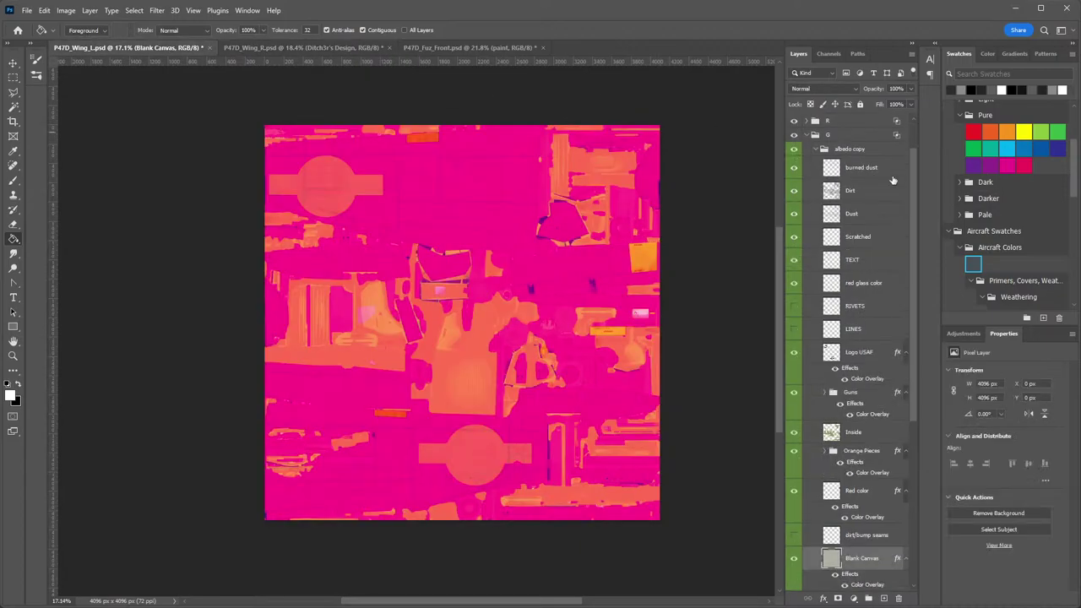
# Collapse the G group in P47D_Wing_L.psd and hide R and G so that only the B group shows.
pyautogui.click(809, 136)
pyautogui.click(794, 166)
pyautogui.click(794, 180)
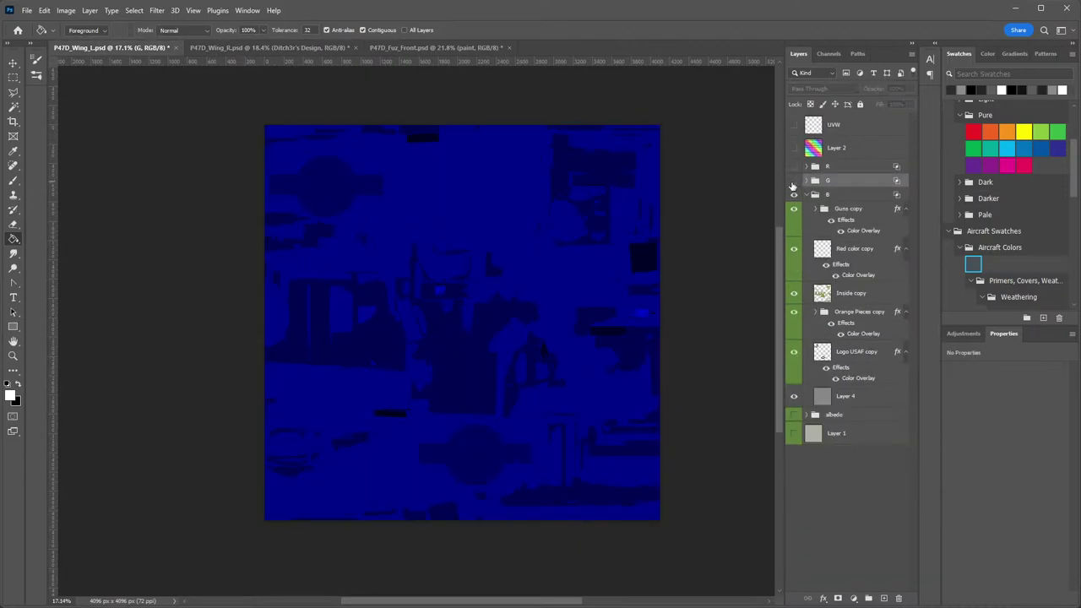
# Duplicate the INSIDE layer of Original Template in P47D_Wing_R.psd and move the copy into the B group above Logo USAF copy.
pyautogui.click(251, 48)
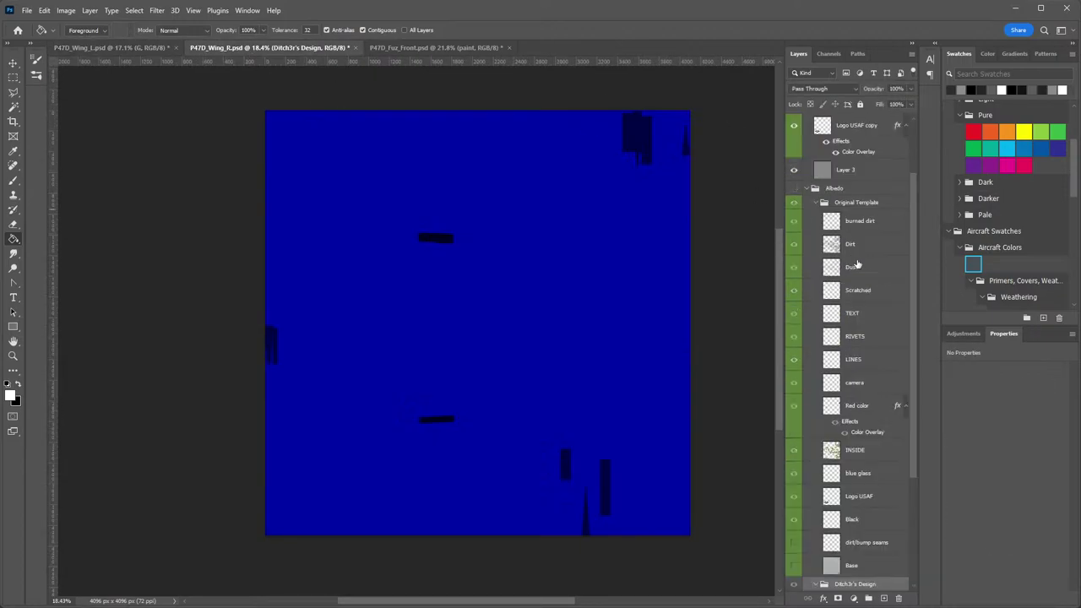
pyautogui.rightClick(856, 453)
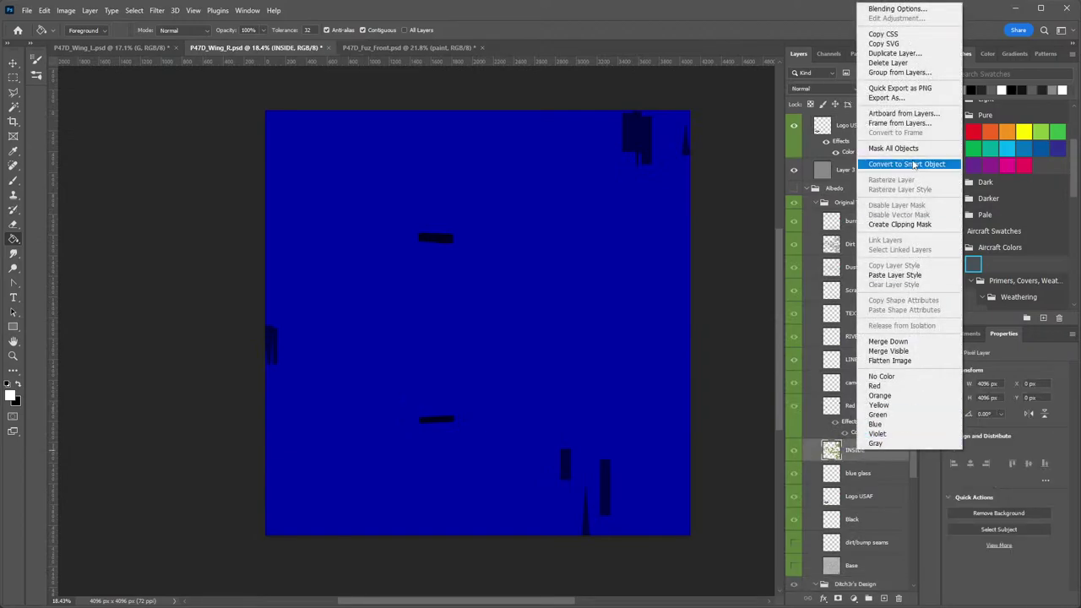
pyautogui.click(902, 54)
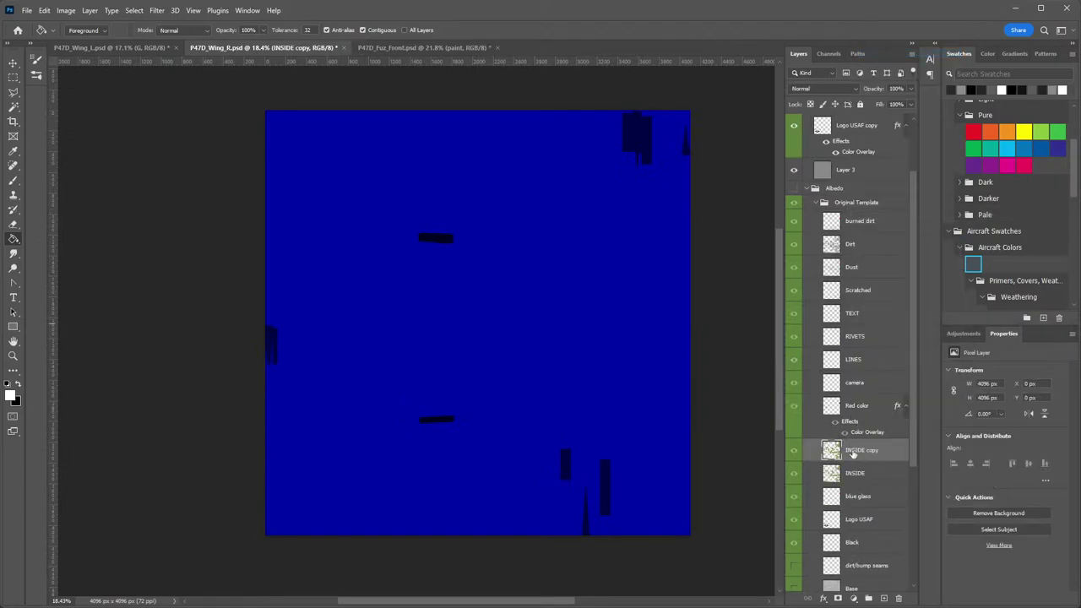
pyautogui.moveTo(853, 454); pyautogui.dragTo(844, 135)
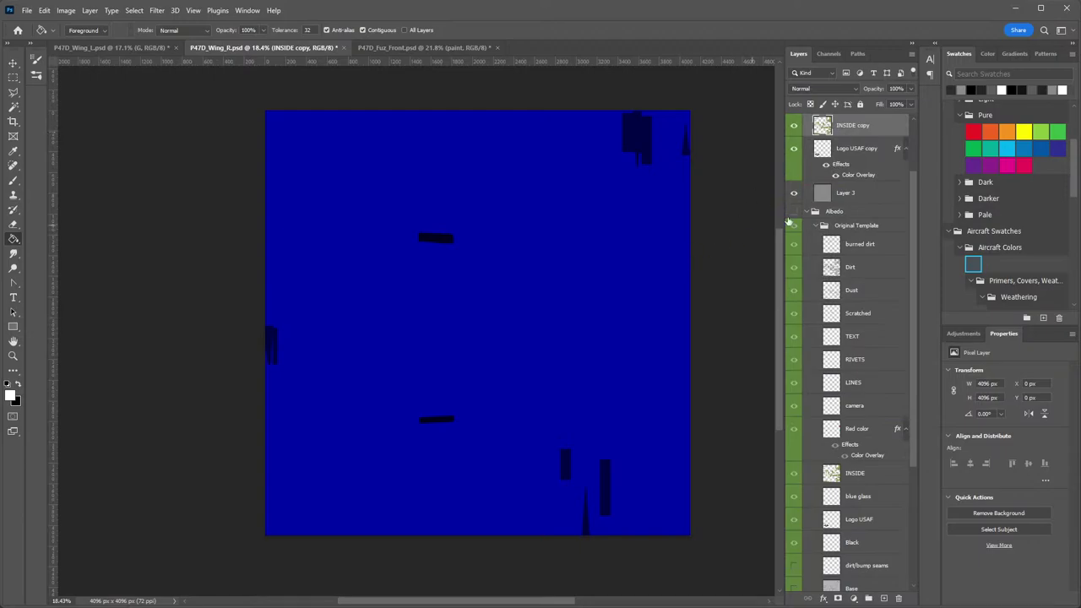
# Move INSIDE copy above the design copy group, to the top of the B group.
pyautogui.scroll(3, 829, 236)
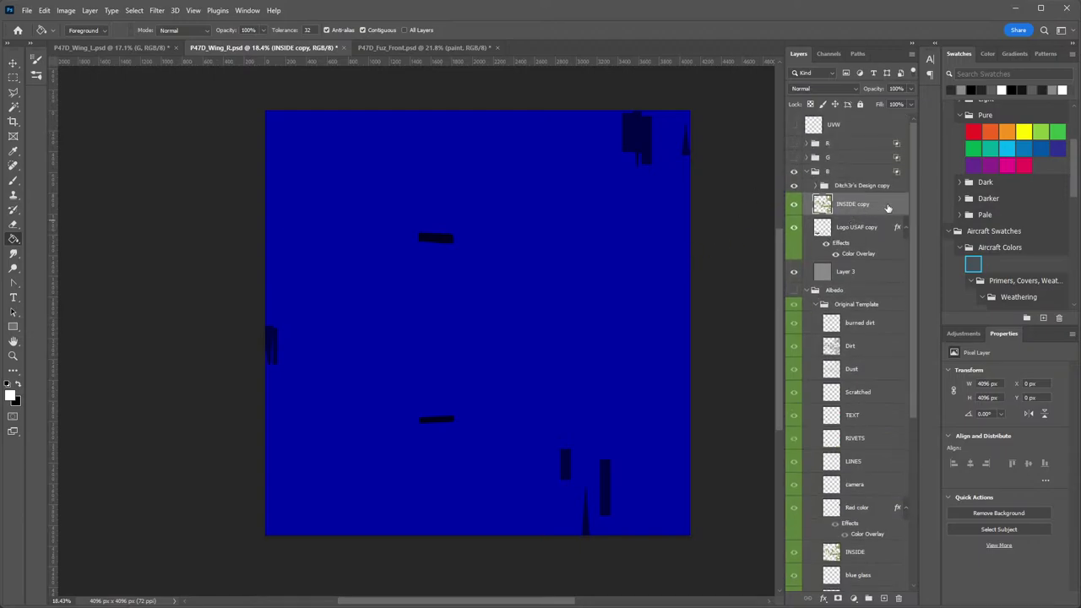
pyautogui.click(809, 172)
pyautogui.click(808, 171)
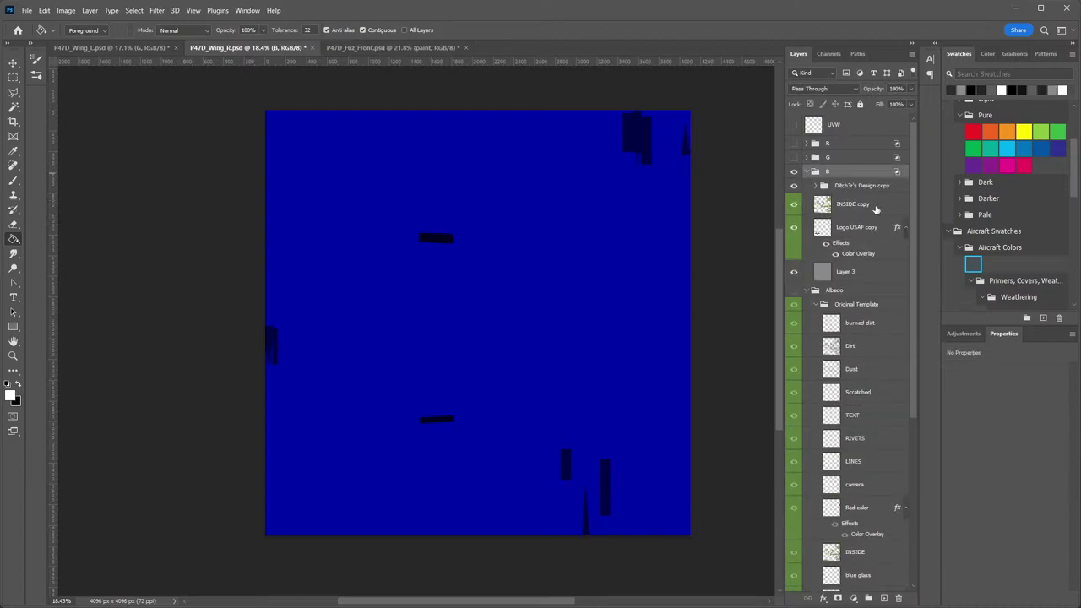
pyautogui.click(887, 203)
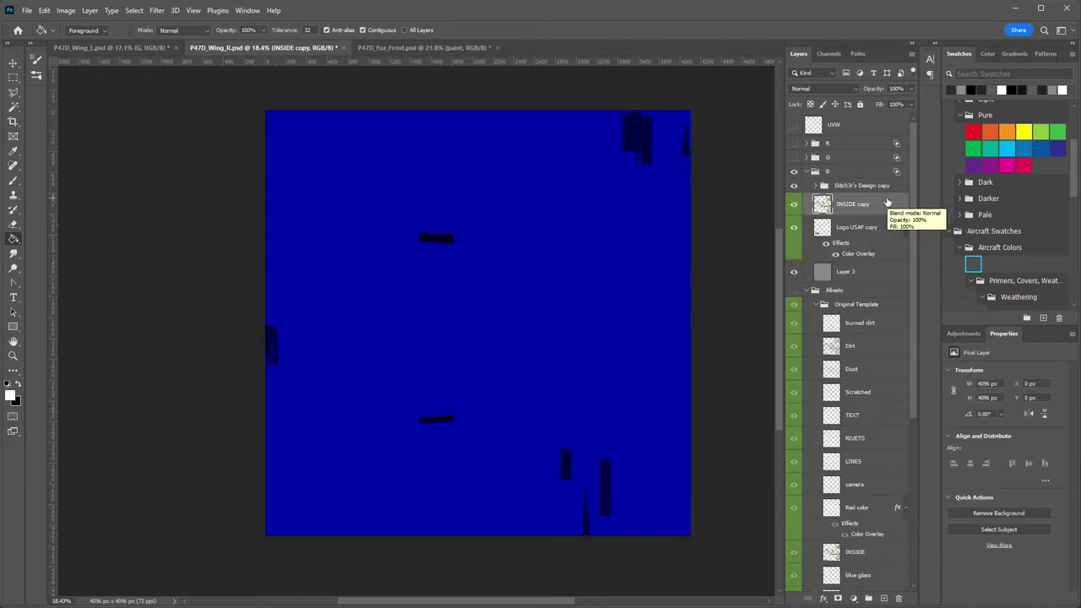
pyautogui.moveTo(887, 203); pyautogui.dragTo(875, 181)
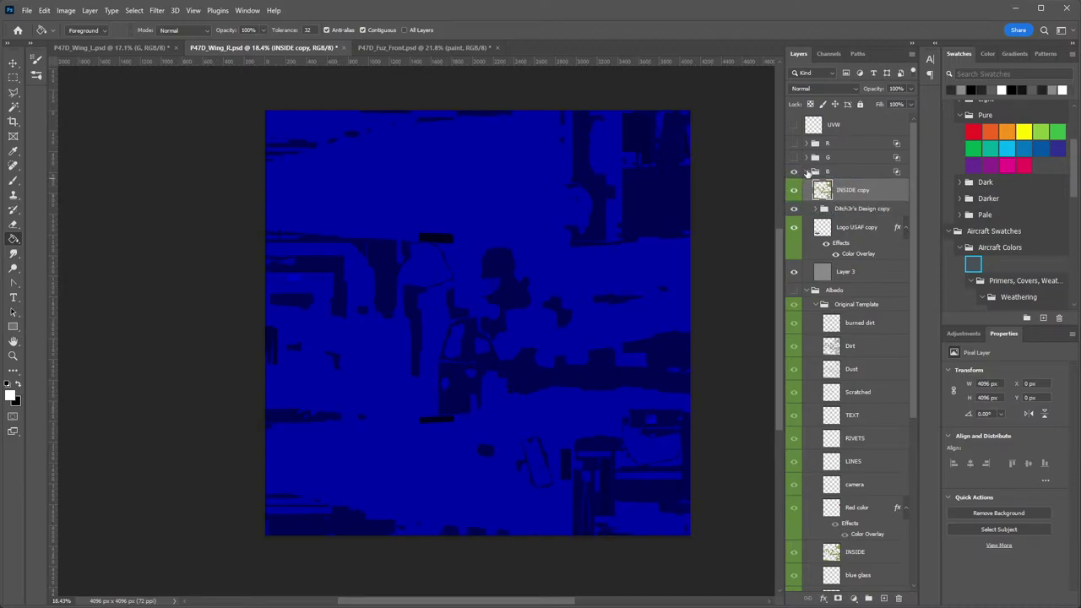
# Compare the B groups of both wing files and move Logo USAF copy above INSIDE copy in P47D_Wing_R.psd.
pyautogui.click(127, 48)
pyautogui.click(240, 48)
pyautogui.click(140, 48)
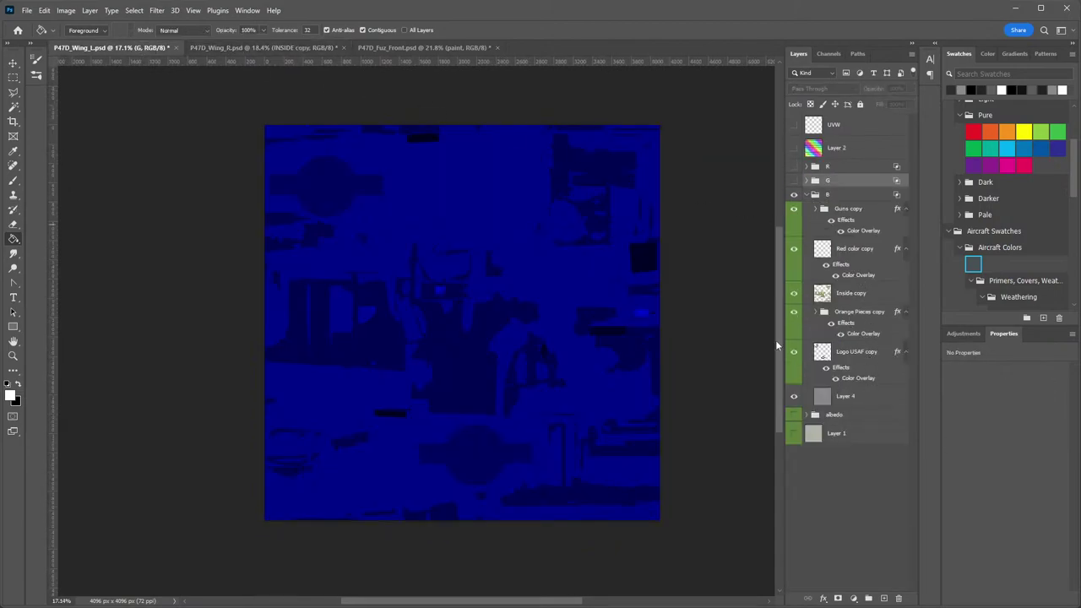
pyautogui.click(240, 47)
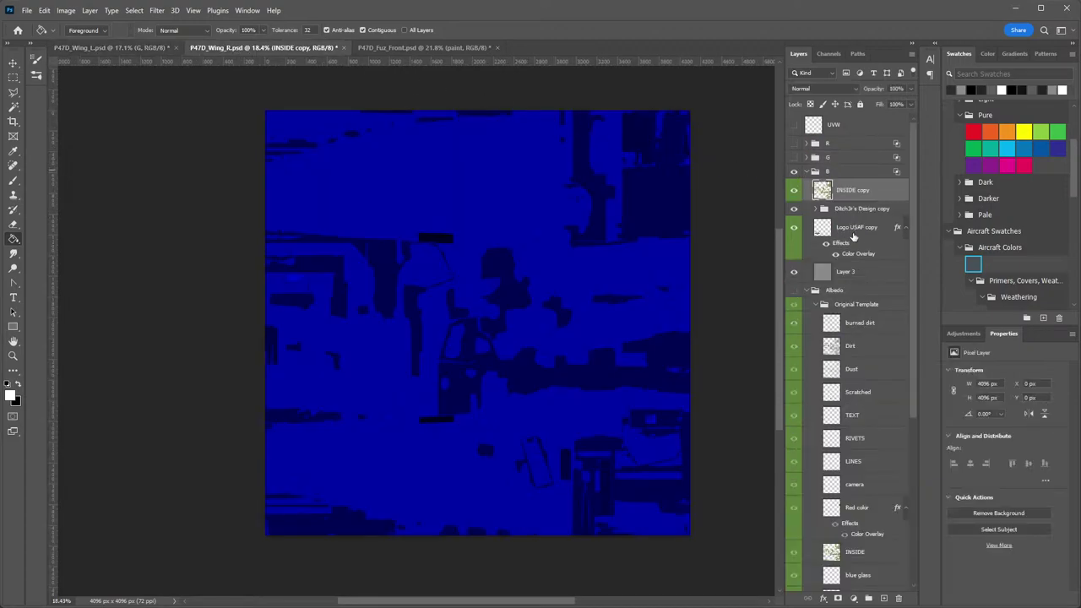
pyautogui.moveTo(856, 230); pyautogui.dragTo(856, 187)
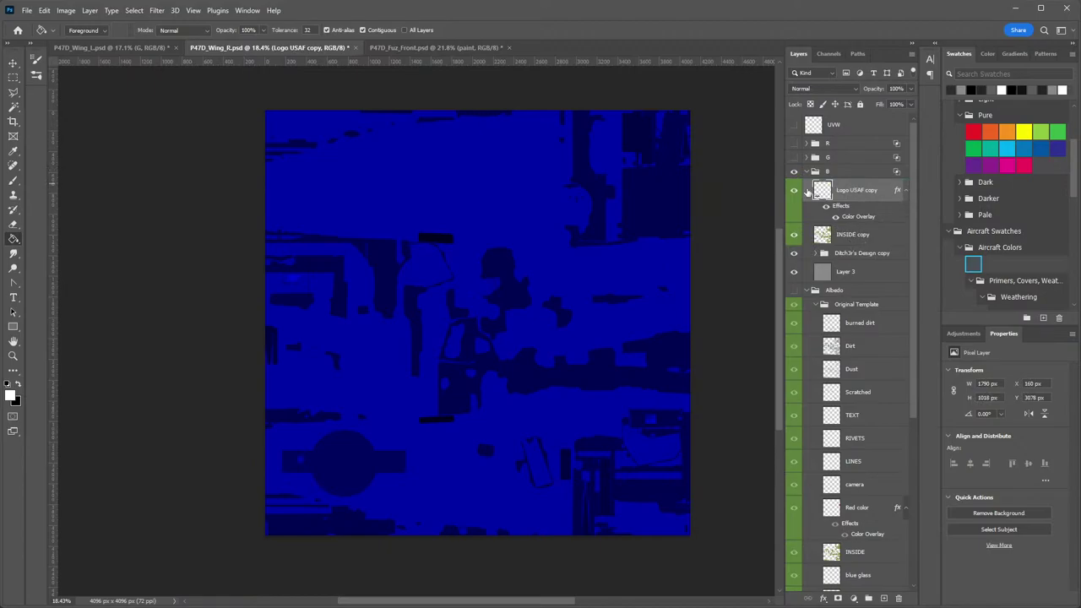
# Check the Guns copy group in P47D_Wing_L.psd's B group and fold away the effects of Guns copy and Red color copy.
pyautogui.click(106, 46)
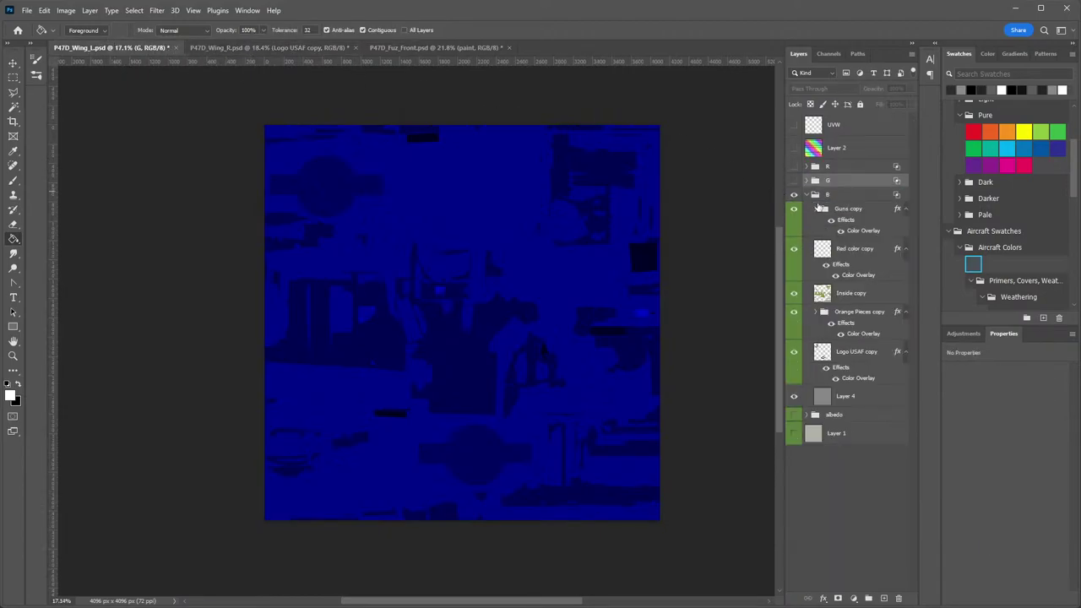
pyautogui.click(816, 209)
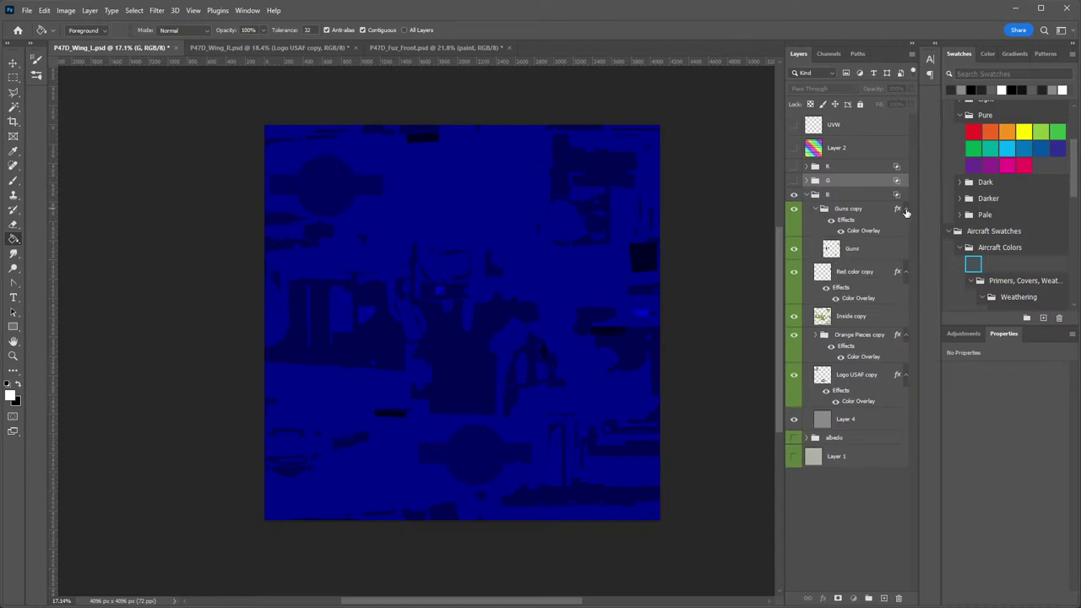
pyautogui.click(905, 209)
pyautogui.click(816, 209)
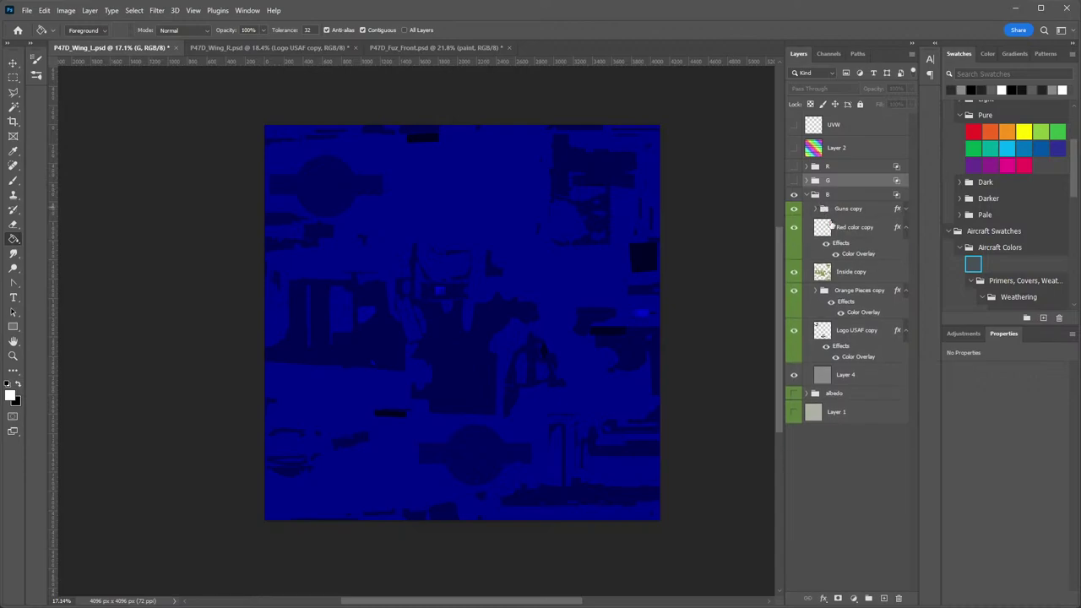
pyautogui.click(905, 229)
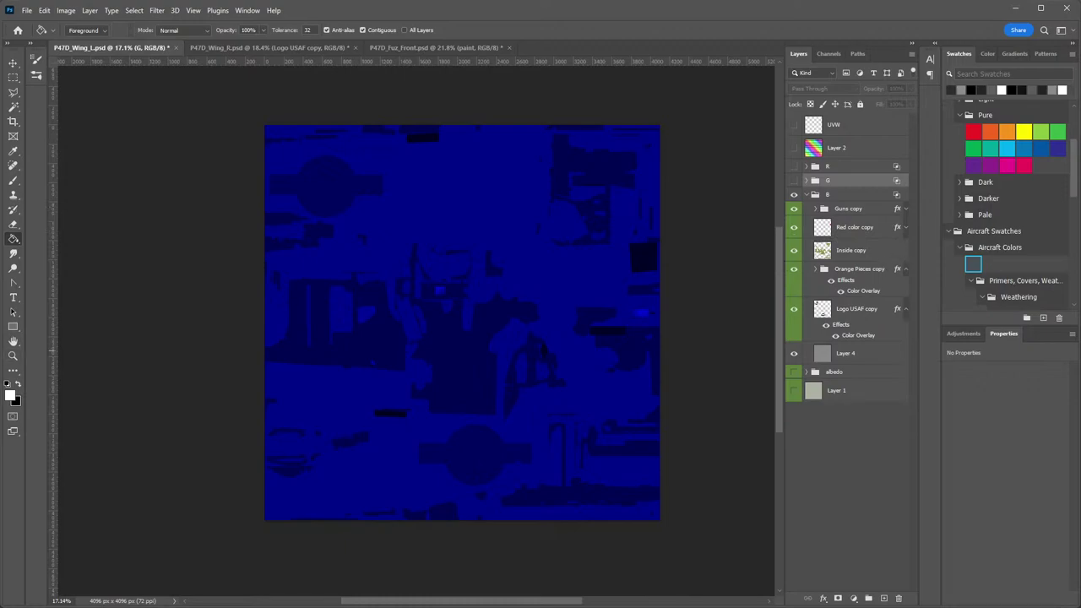
pyautogui.hotkey('alt', 'Tab')
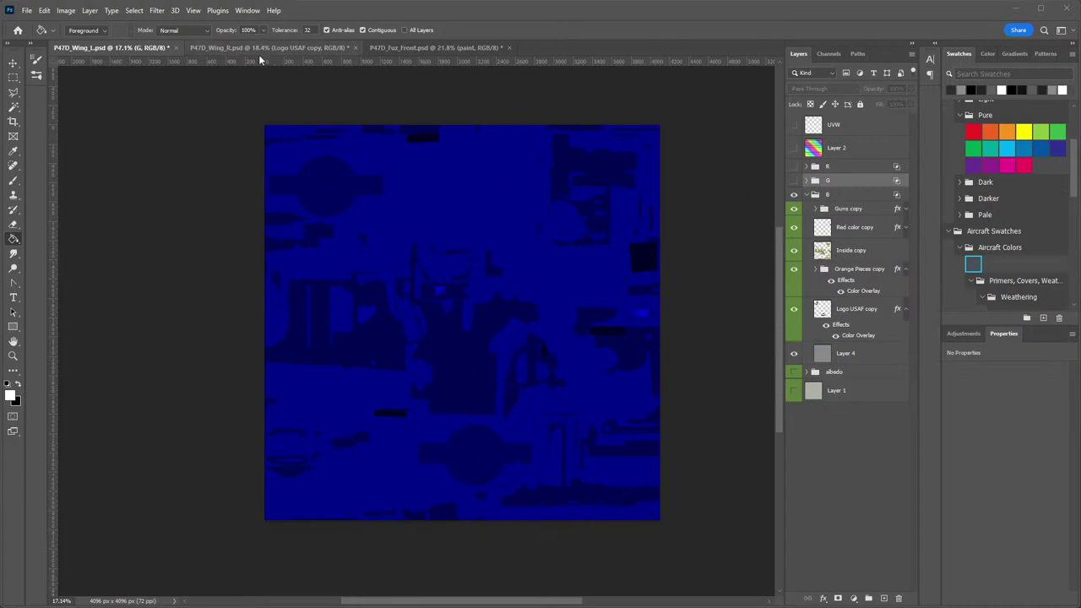
pyautogui.click(210, 48)
pyautogui.click(165, 48)
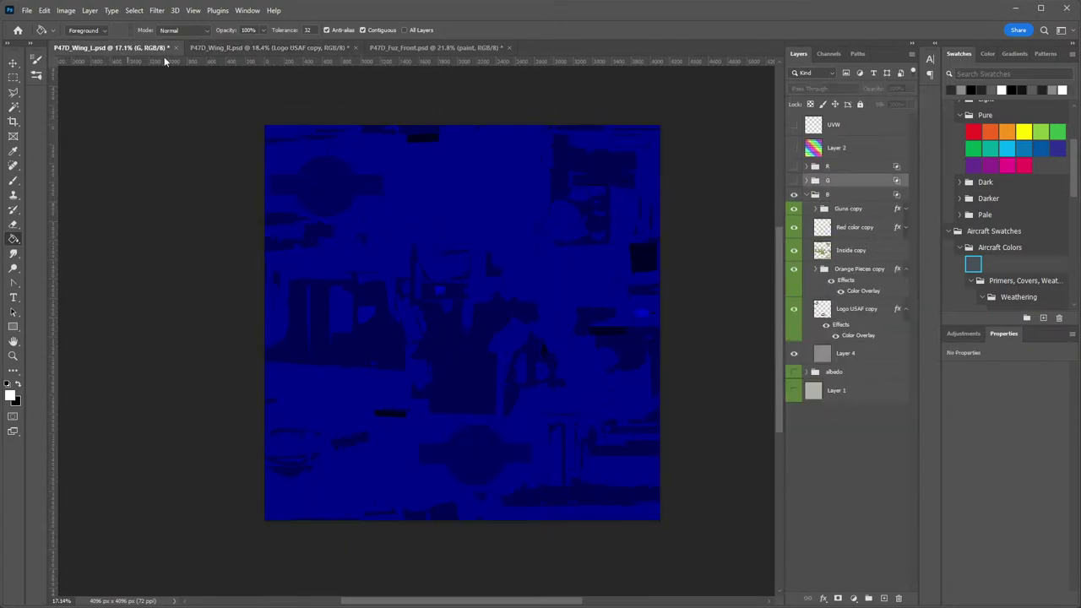
# Isolate the G group in both P47D_Wing_L.psd and P47D_Wing_R.psd and compare the two green channels.
pyautogui.click(794, 180)
pyautogui.click(794, 194)
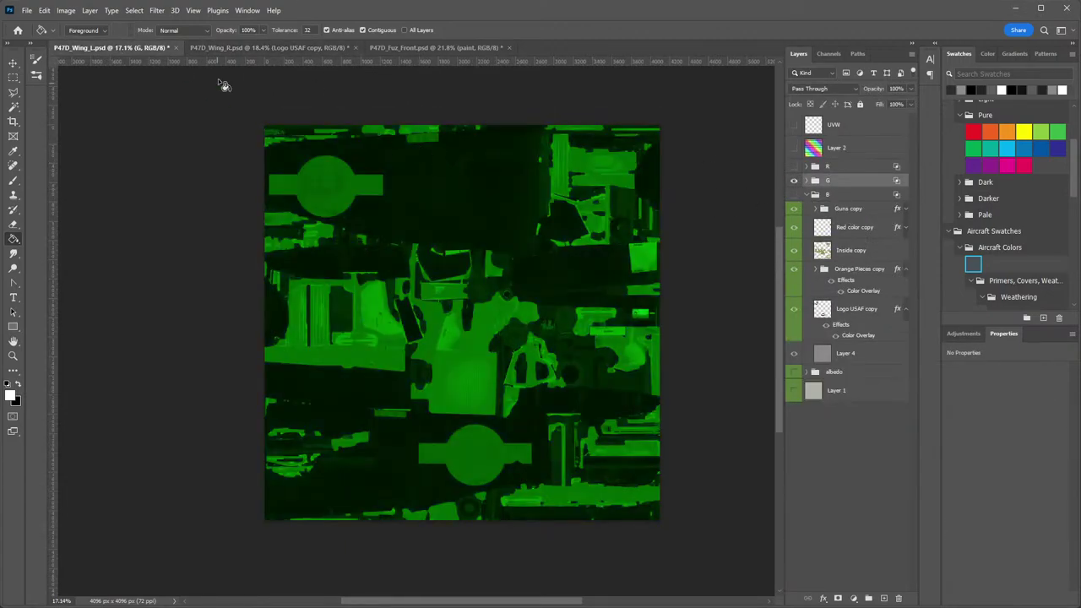
pyautogui.click(241, 48)
pyautogui.click(794, 157)
pyautogui.click(794, 171)
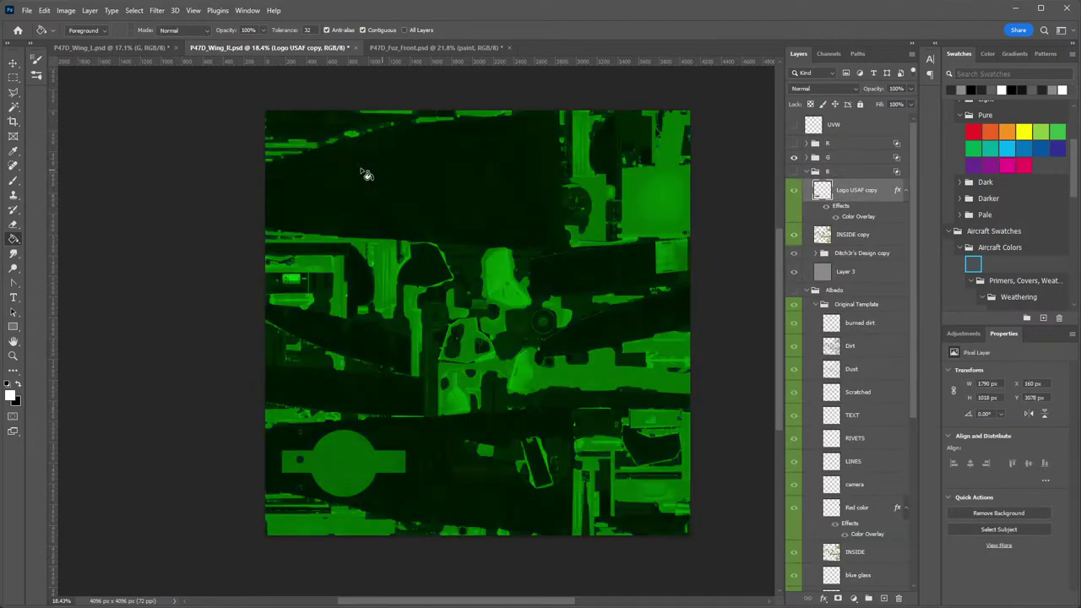
pyautogui.click(113, 48)
pyautogui.click(220, 48)
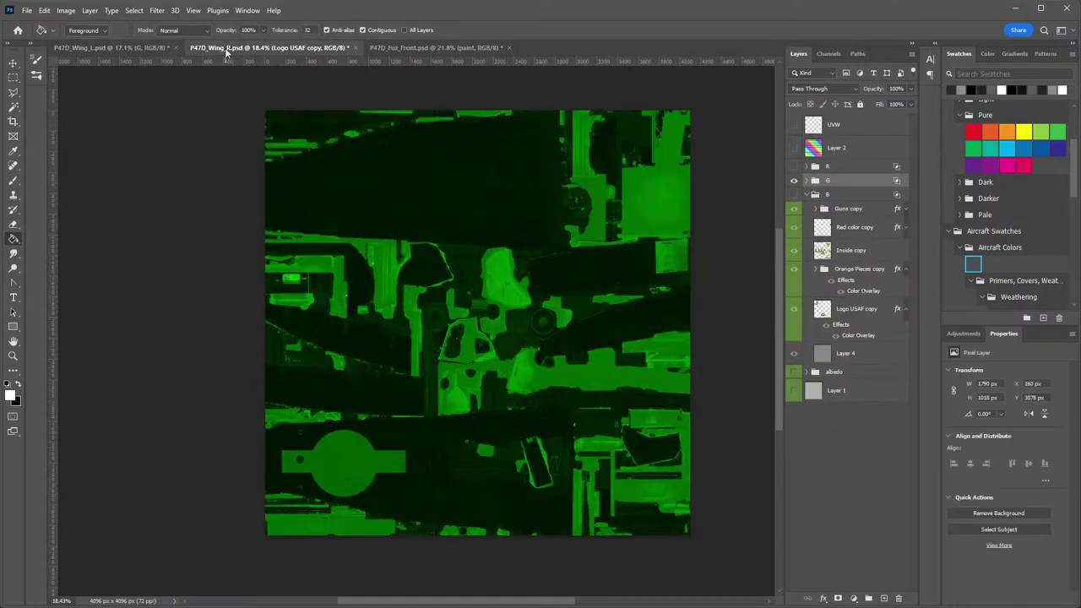
pyautogui.click(152, 48)
pyautogui.click(253, 48)
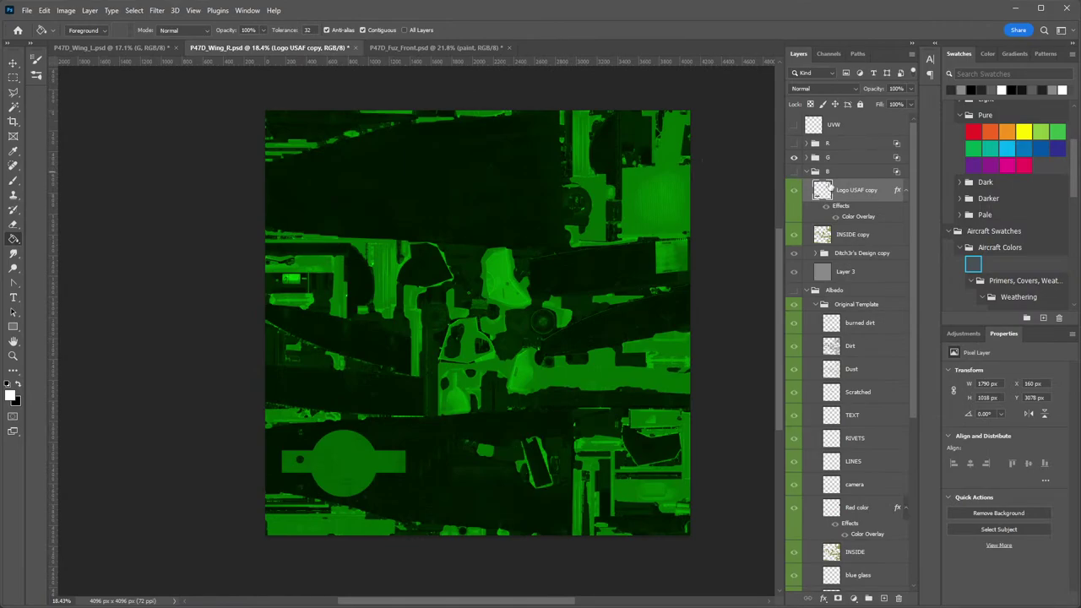
# Check the R group of P47D_Wing_R.psd and make the R, G and B groups visible together.
pyautogui.click(794, 157)
pyautogui.click(794, 143)
pyautogui.click(793, 144)
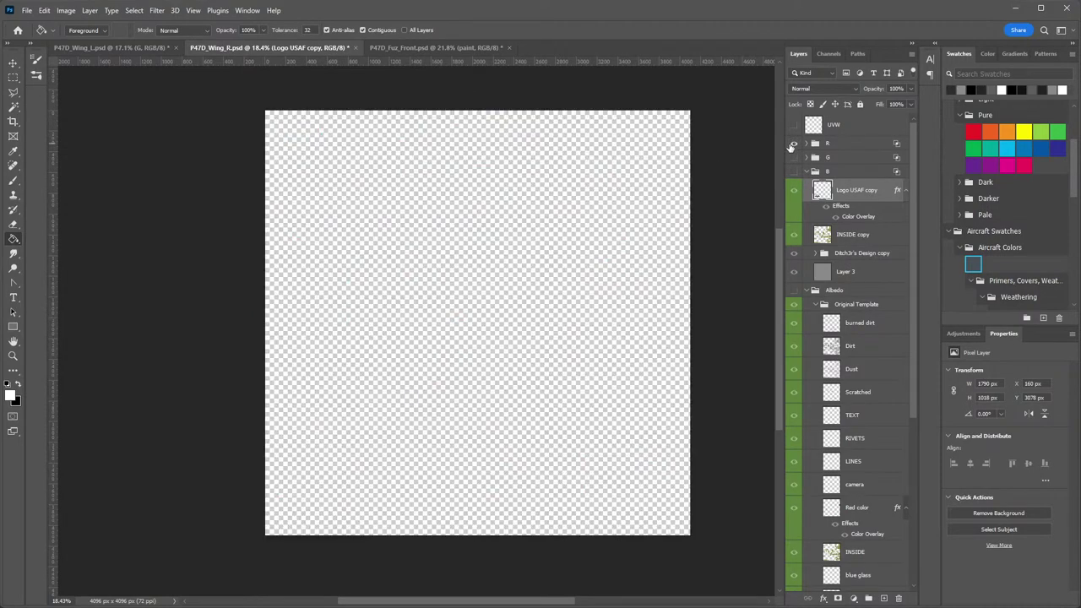
pyautogui.click(793, 144)
pyautogui.click(793, 157)
pyautogui.click(794, 171)
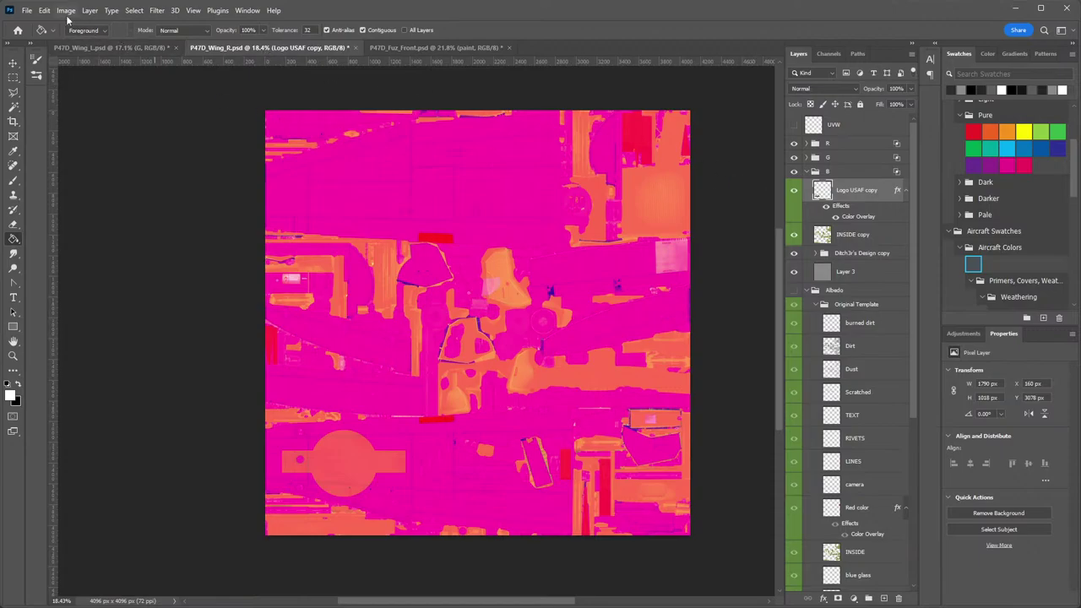
# Save a copy as an NVIDIA Texture Tools DDS in The Big D folder, overwriting P47D_Wing_R_RoughMet.
pyautogui.click(27, 10)
pyautogui.click(51, 144)
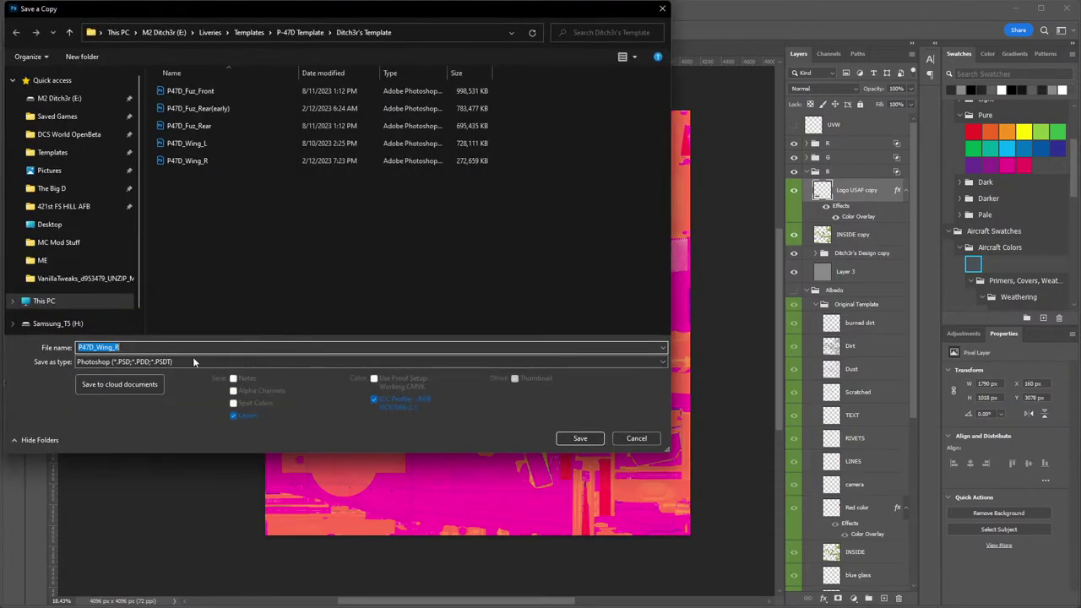
pyautogui.click(196, 363)
pyautogui.click(83, 401)
pyautogui.click(51, 194)
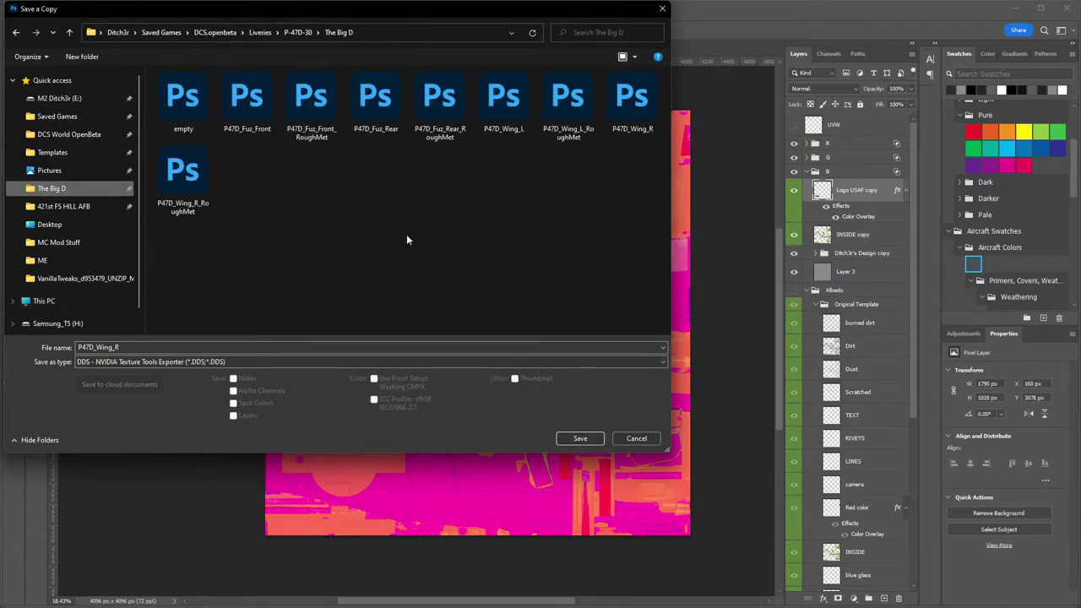
pyautogui.doubleClick(214, 194)
pyautogui.click(1005, 401)
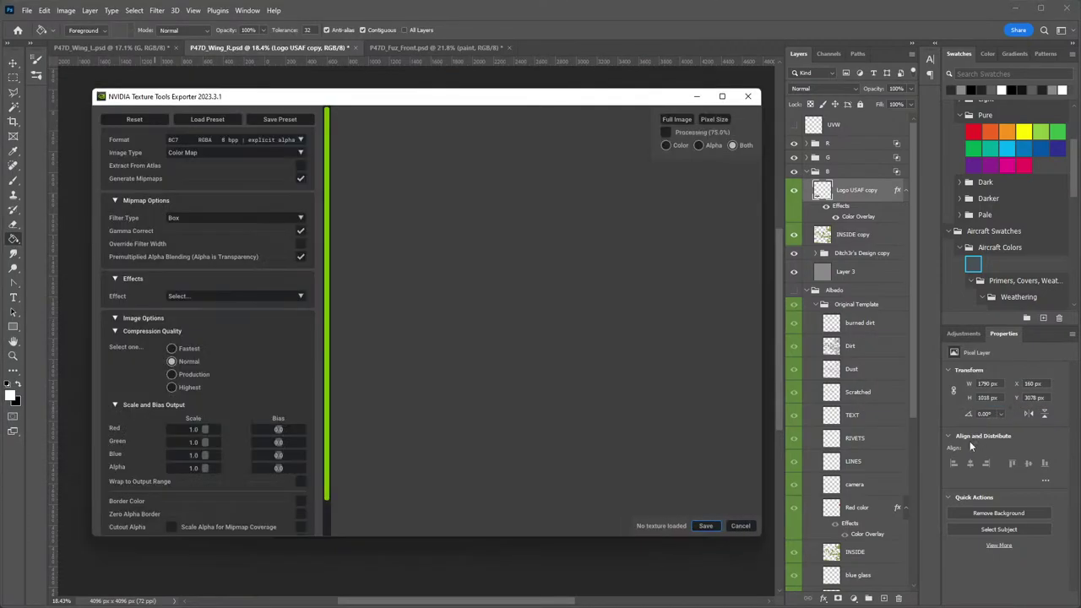
pyautogui.click(714, 527)
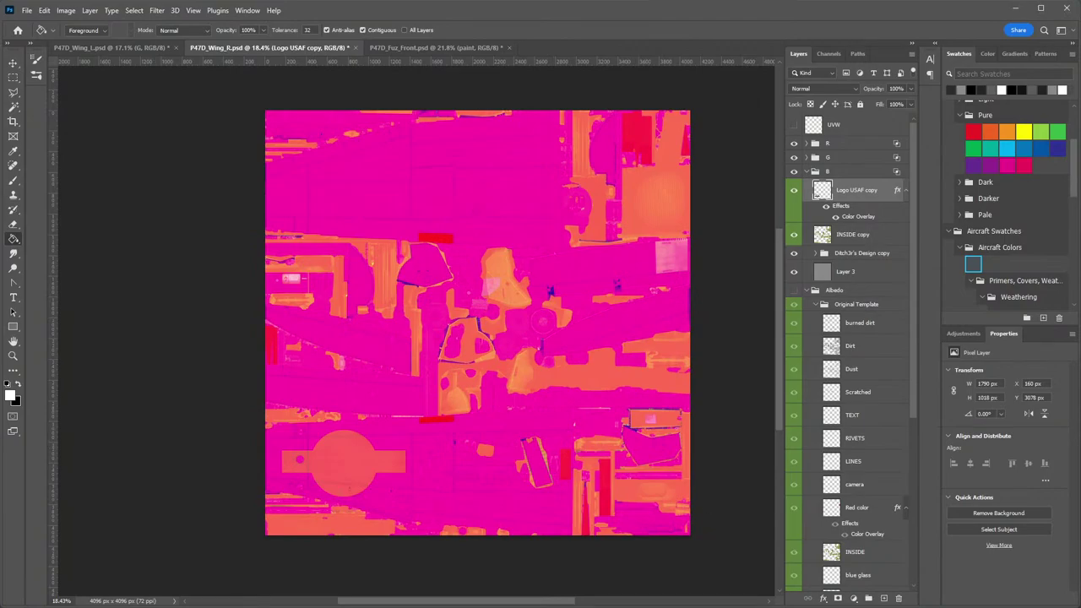
# Switch to ModelViewer and inspect the P-47D's wings and fuselage with the exported textures.
pyautogui.hotkey('alt', 'Tab')
pyautogui.hotkey('alt', 'Tab')
pyautogui.hotkey('alt', 'Tab')
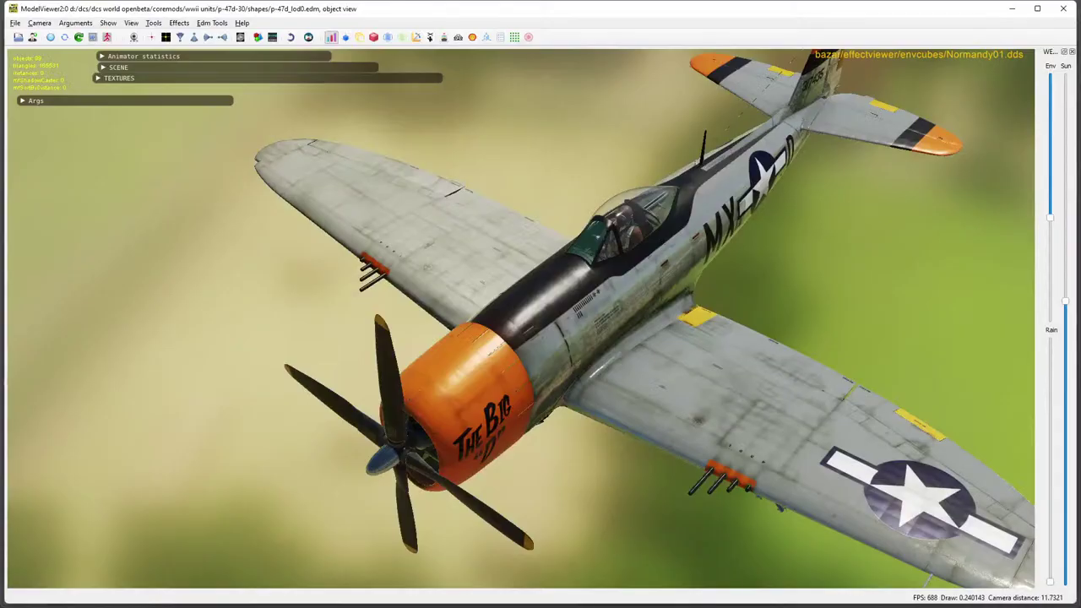
pyautogui.moveTo(622, 383); pyautogui.dragTo(479, 401)
pyautogui.scroll(5, 479, 401)
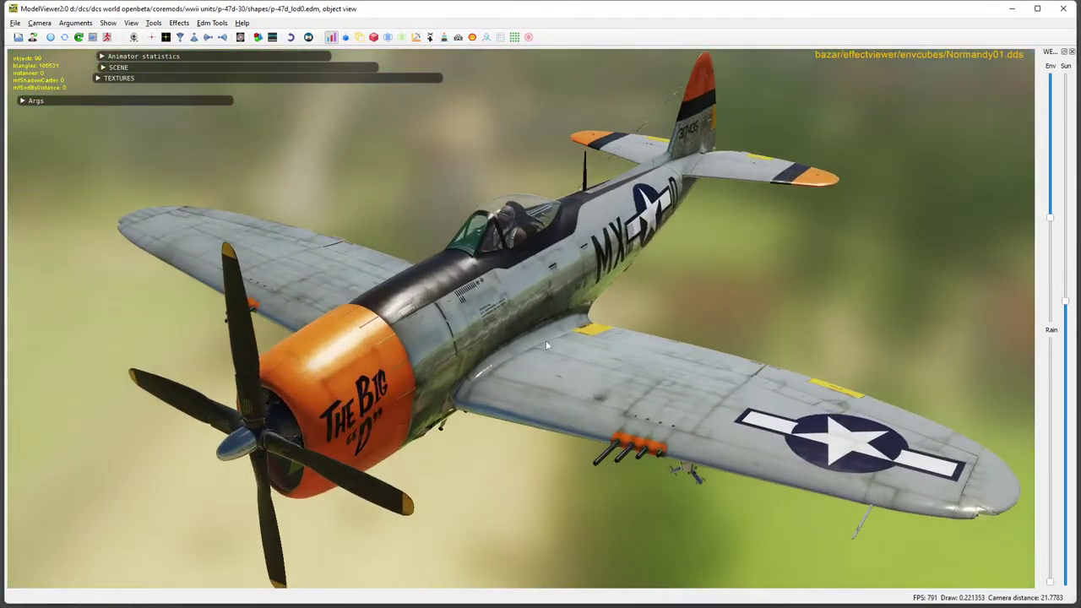
pyautogui.moveTo(546, 340)
pyautogui.mouseDown()
pyautogui.moveTo(639, 341)
pyautogui.moveTo(554, 343)
pyautogui.moveTo(509, 401)
pyautogui.moveTo(562, 364)
pyautogui.moveTo(554, 384)
pyautogui.moveTo(482, 325)
pyautogui.moveTo(556, 326)
pyautogui.moveTo(555, 340)
pyautogui.mouseUp()
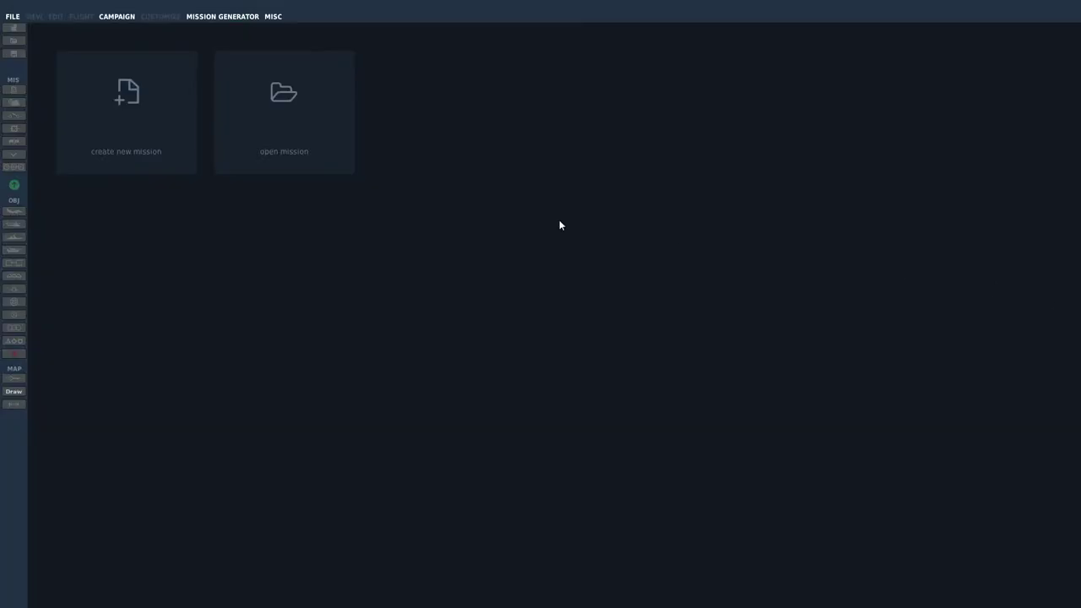
# Create a new mission in the DCS mission editor and lay out the aircraft's route with waypoints from Sommervieu to Sainte-Croix-sur-Mer.
pyautogui.click(186, 107)
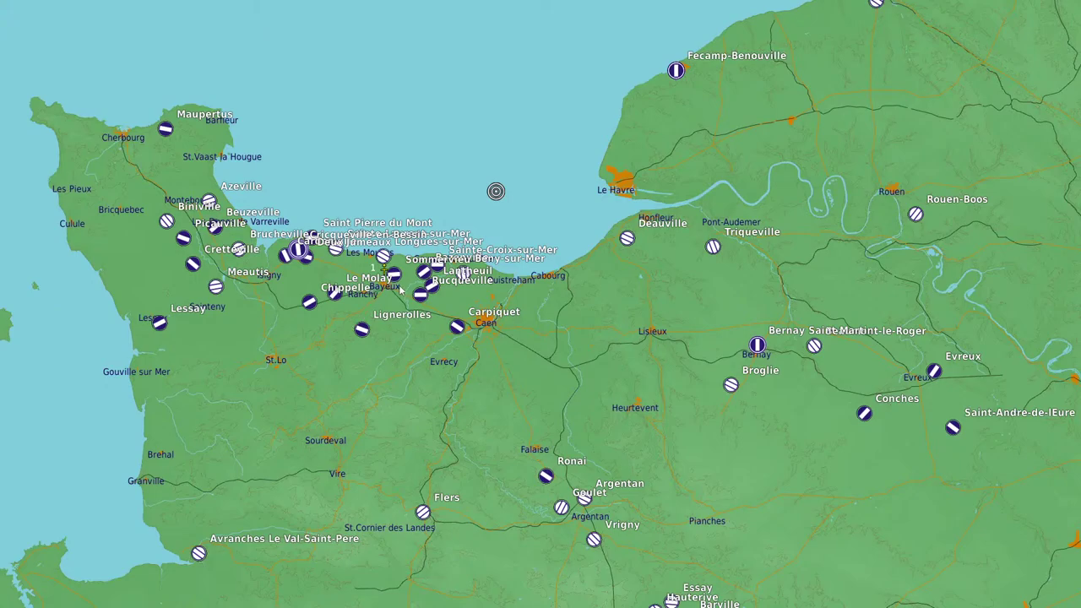
pyautogui.click(424, 281)
pyautogui.click(439, 270)
pyautogui.scroll(3, 402, 257)
pyautogui.scroll(3, 402, 305)
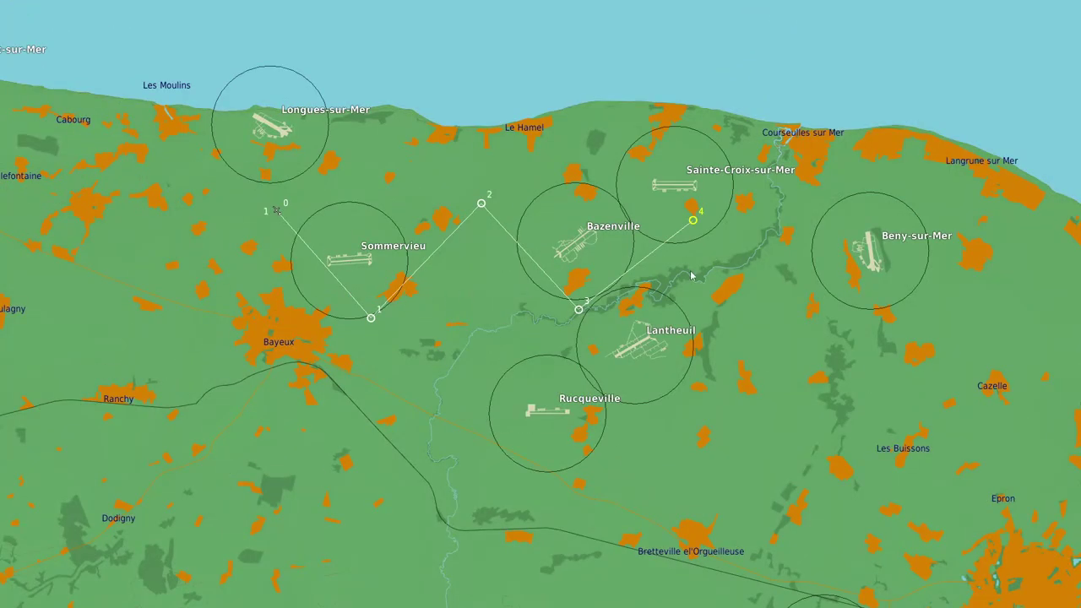
# Launch the mission without saving its changes and start flying from the briefing.
pyautogui.press('Escape')
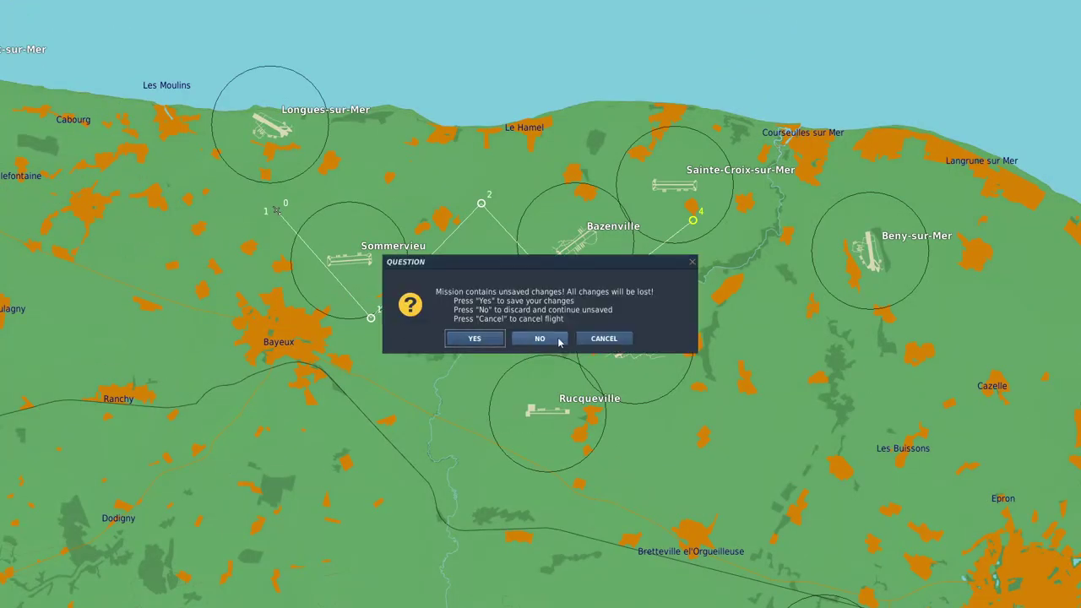
pyautogui.click(540, 338)
pyautogui.click(885, 505)
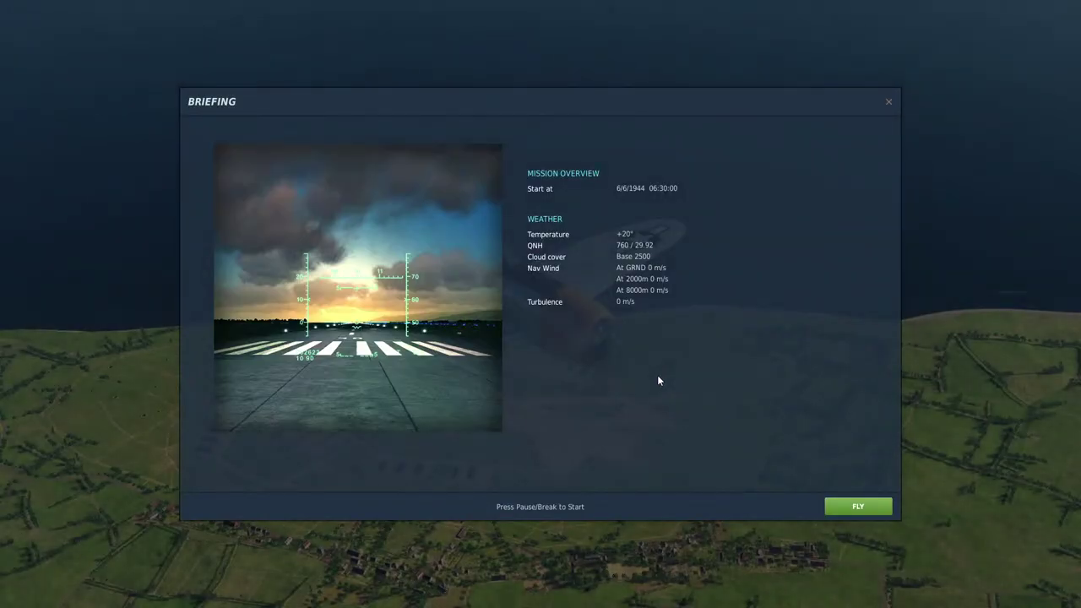
# View the P-47D livery in flight, quit the mission to the mission editor, and inspect the aircraft again in ModelViewer.
pyautogui.press('Pause')
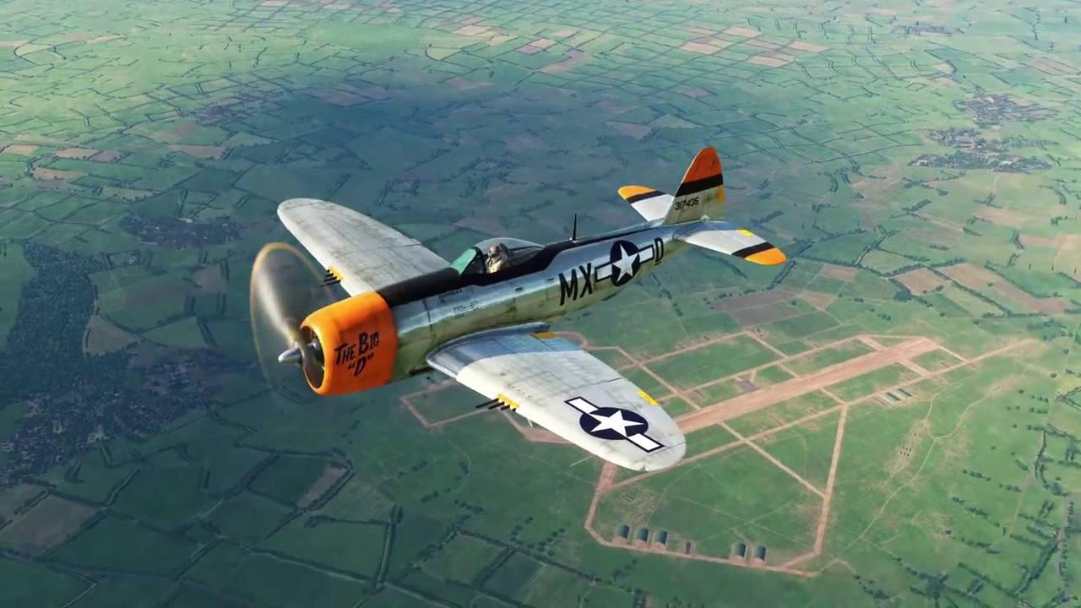
pyautogui.press('Escape')
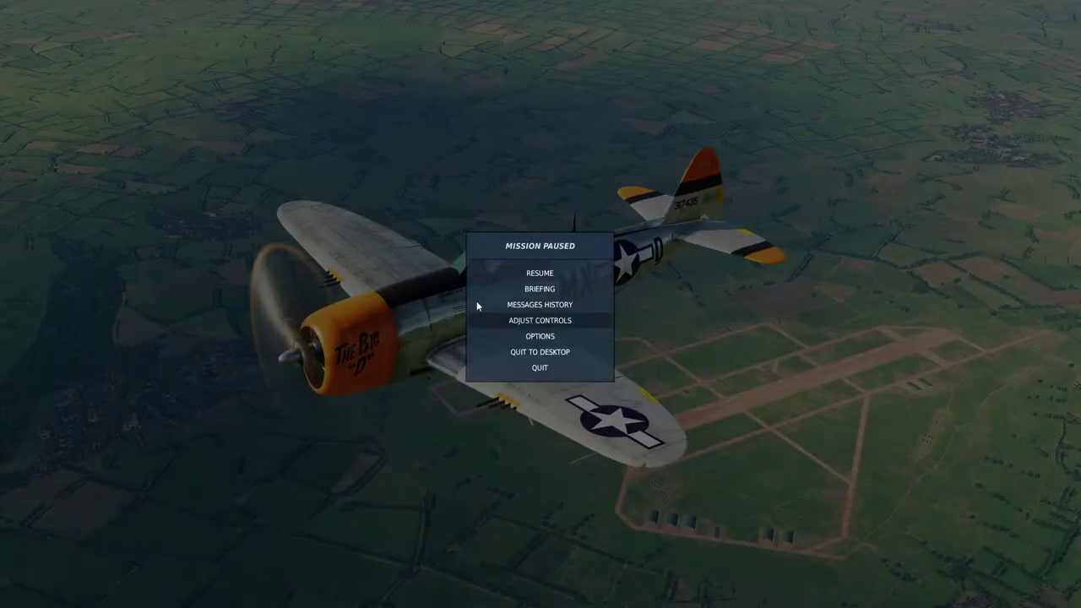
pyautogui.press('Escape')
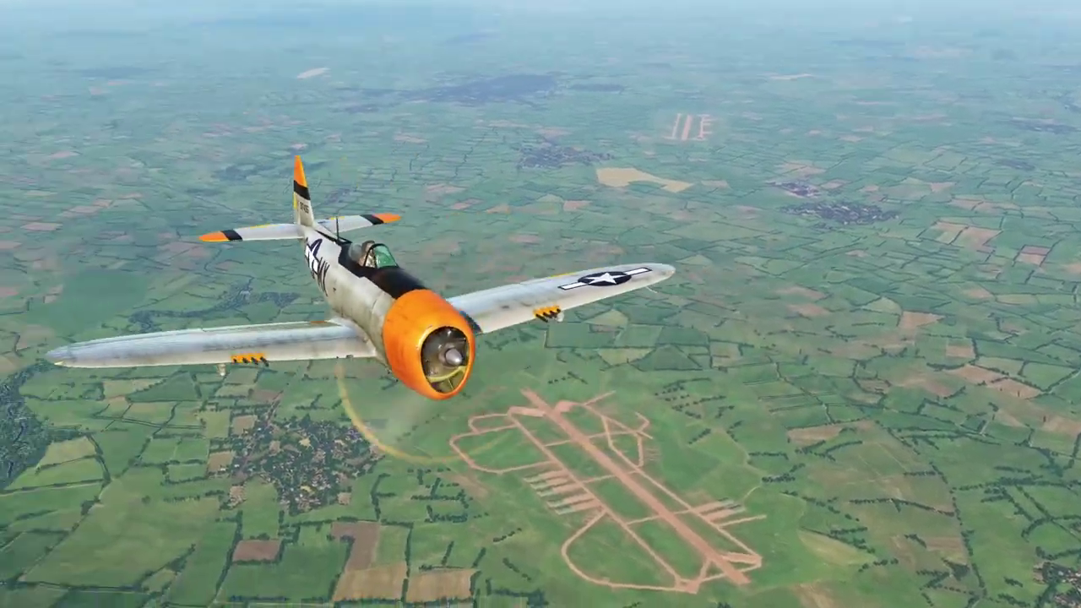
pyautogui.press('Escape')
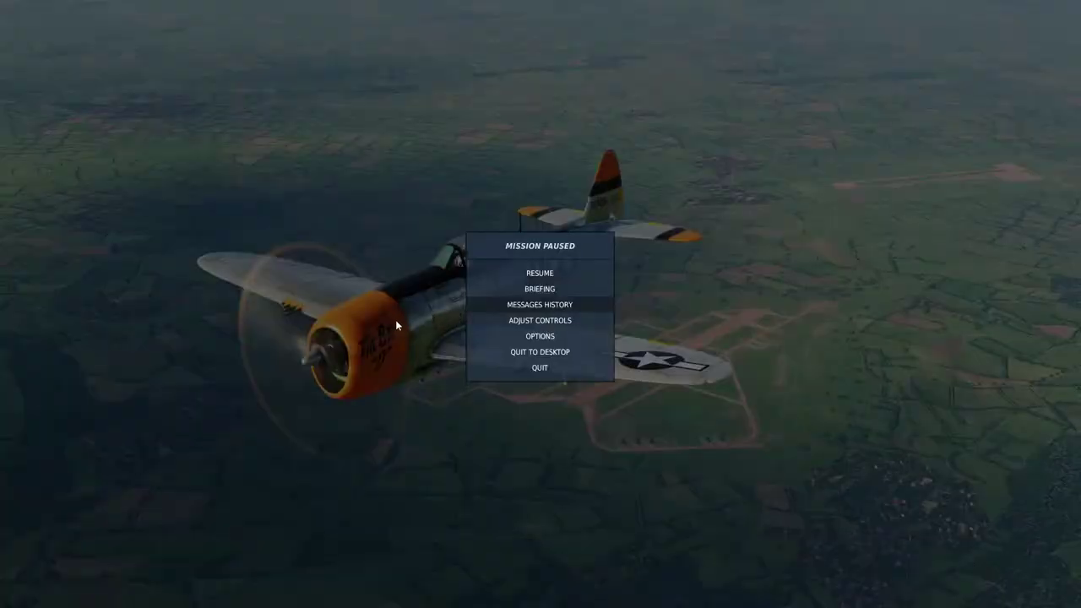
pyautogui.click(541, 368)
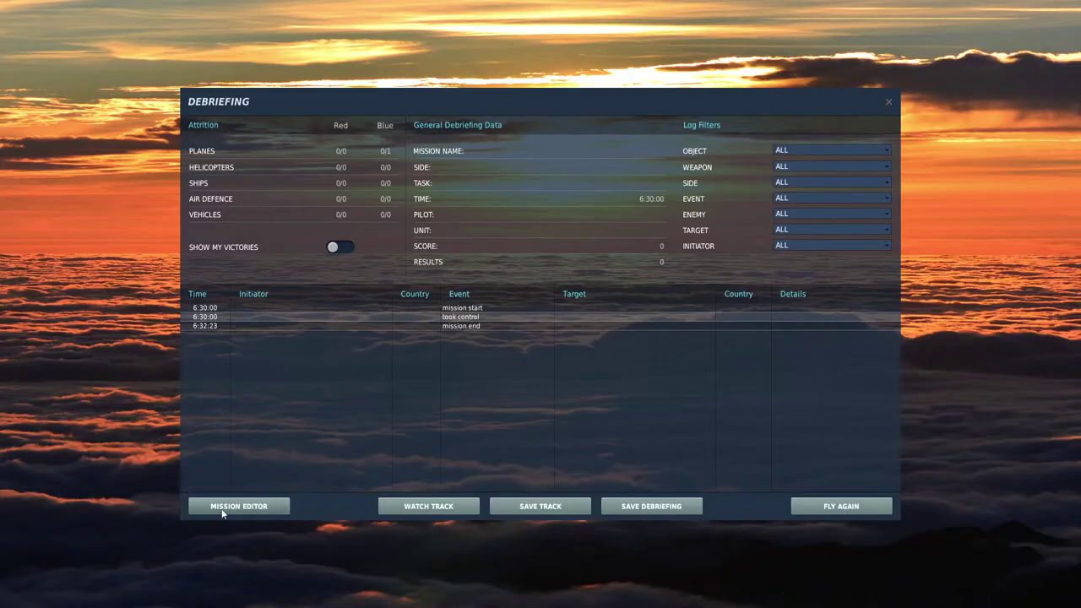
pyautogui.click(222, 511)
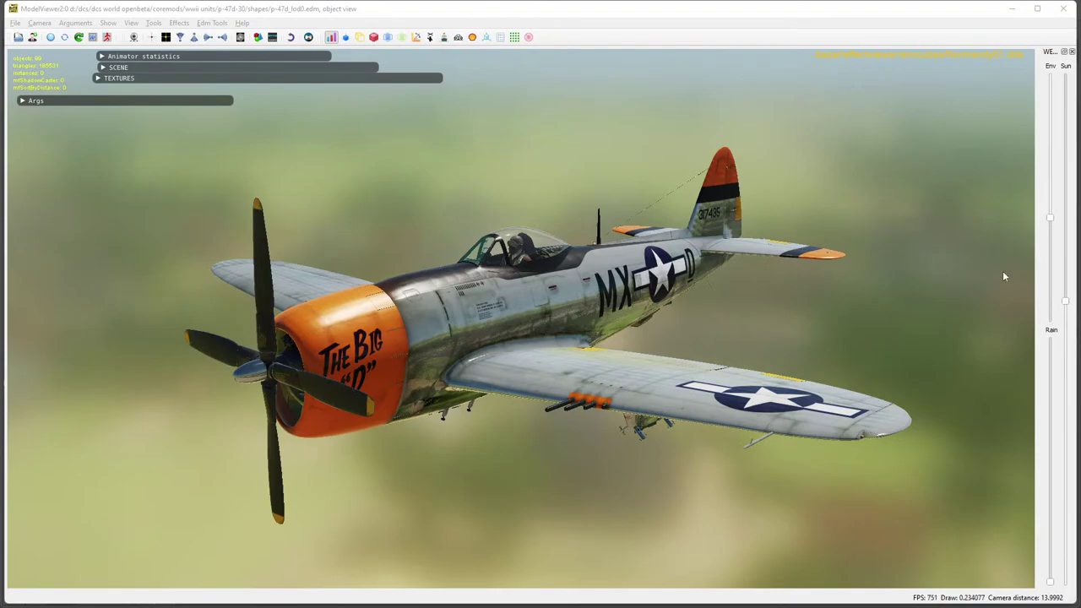
pyautogui.moveTo(1003, 270); pyautogui.dragTo(517, 392)
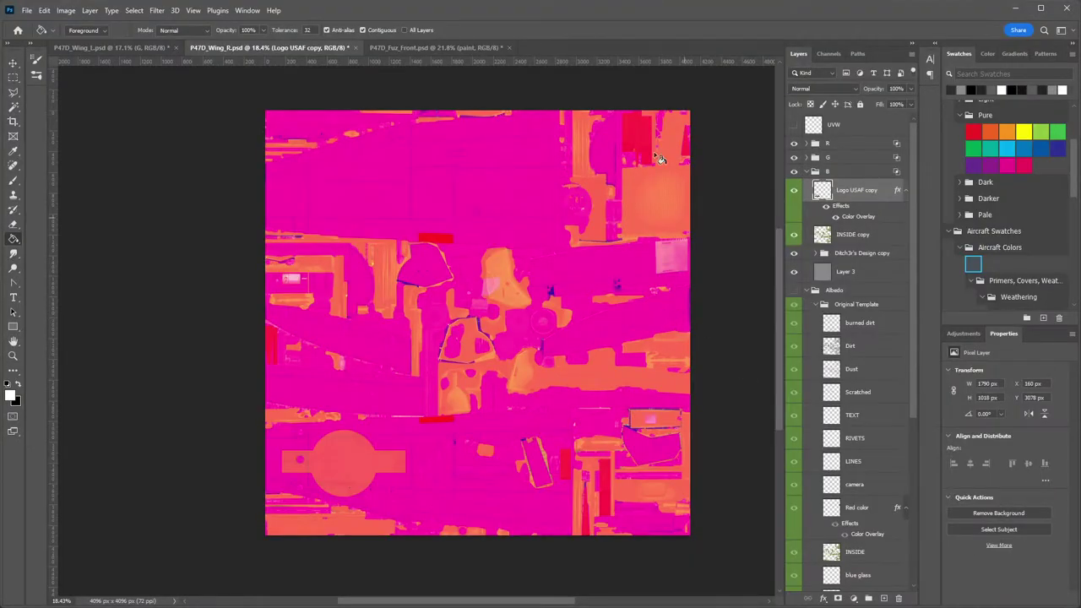
# Switch to Photoshop, save and close P47D_Wing_R.psd and P47D_Fuz_Front.psd, and save P47D_Wing_L.psd.
pyautogui.click(355, 47)
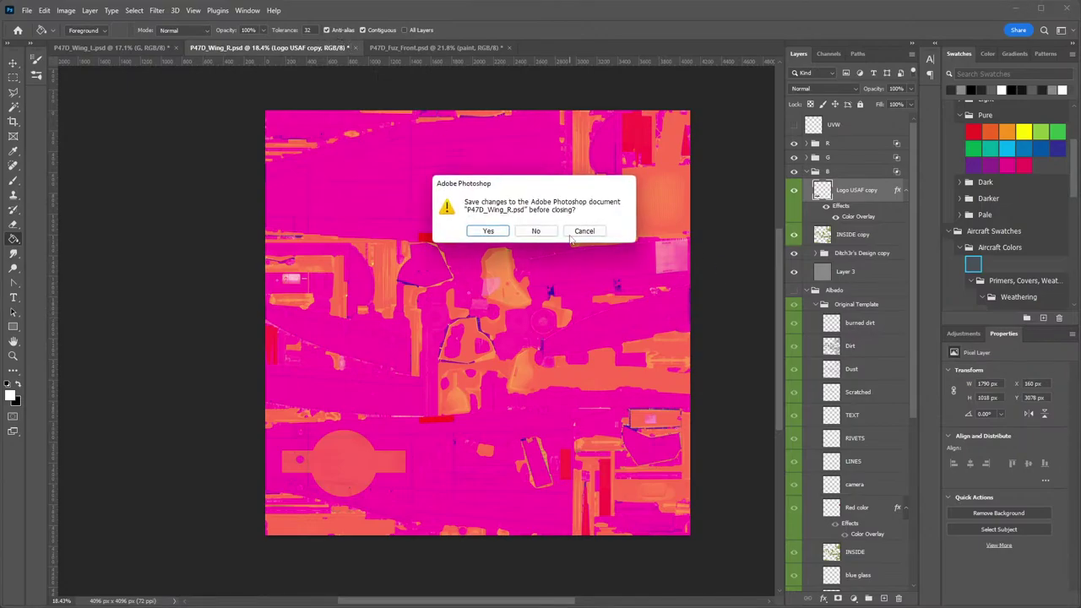
pyautogui.click(490, 232)
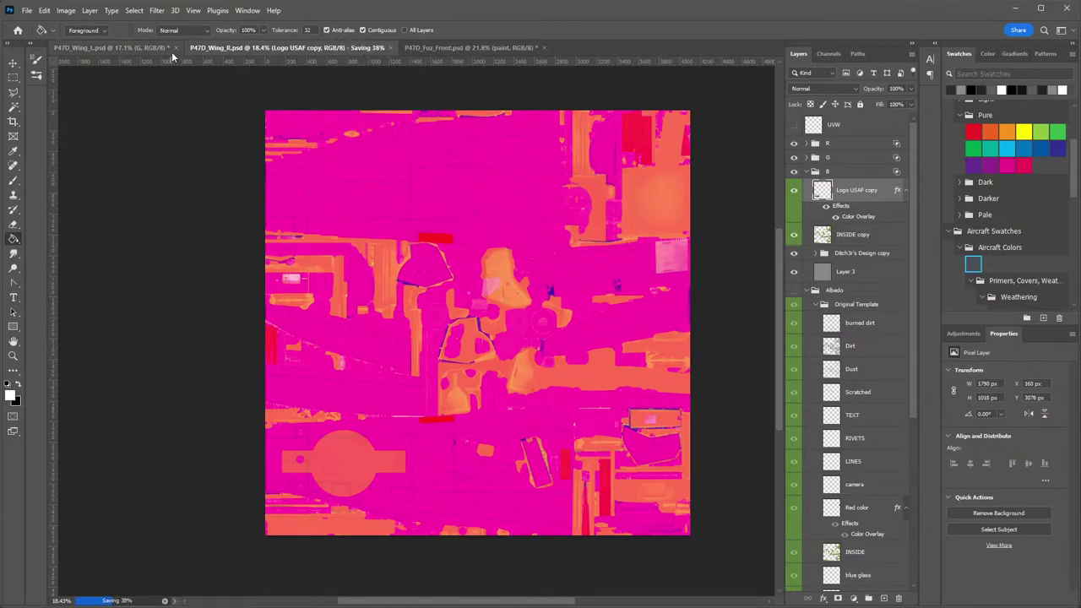
pyautogui.click(545, 47)
pyautogui.click(488, 232)
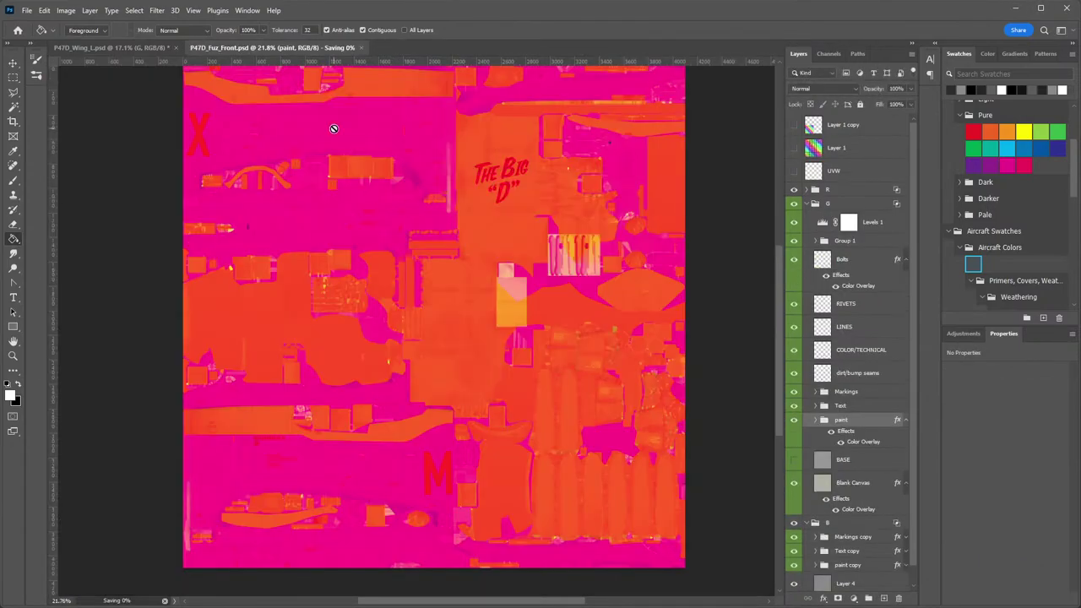
pyautogui.click(109, 47)
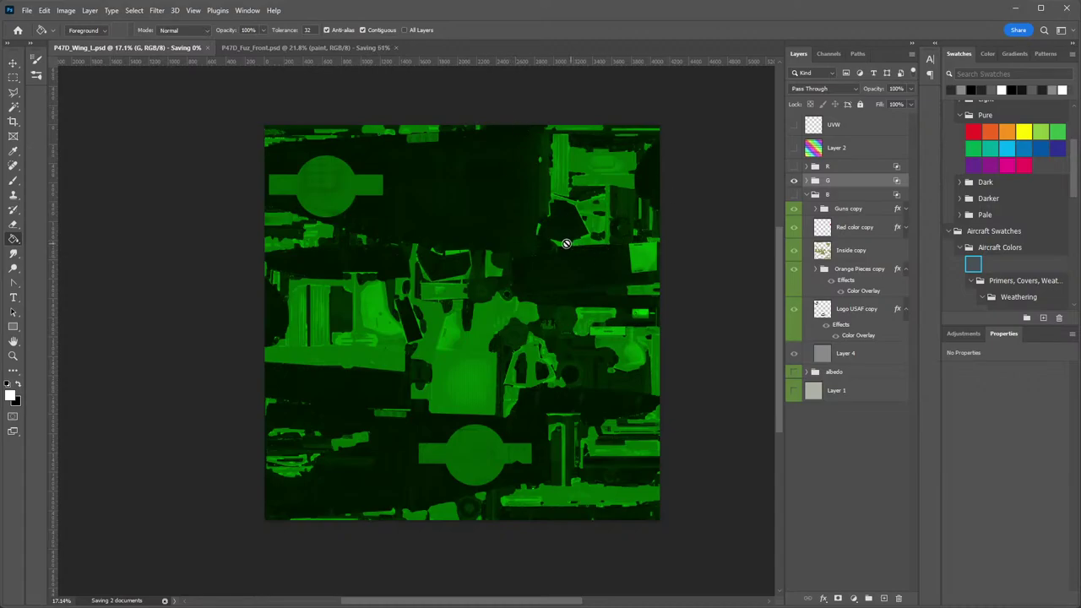
# Hide the R, G and B groups of the left wing texture and show the albedo group's layers.
pyautogui.click(794, 181)
pyautogui.click(807, 195)
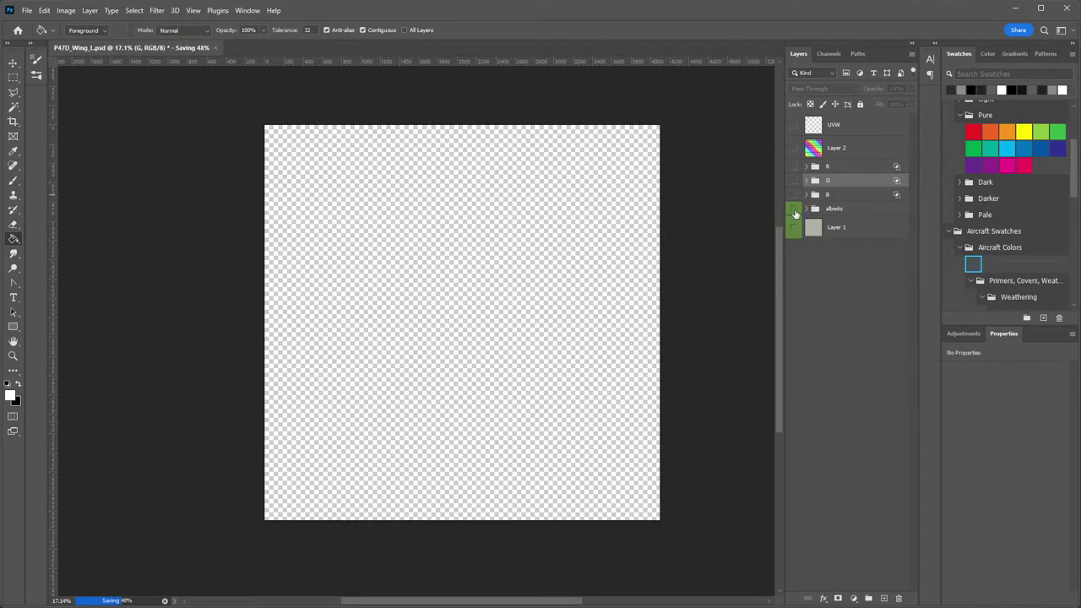
pyautogui.click(794, 209)
pyautogui.click(807, 210)
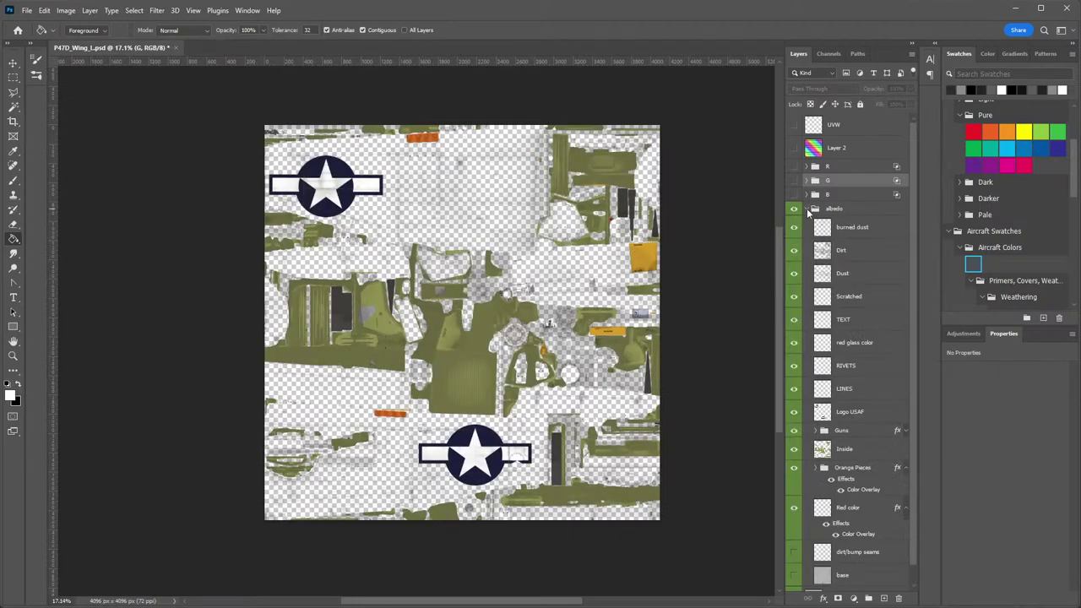
# Show Layer 1 beneath the albedo group and fill it with white.
pyautogui.scroll(-1, 856, 402)
pyautogui.click(794, 581)
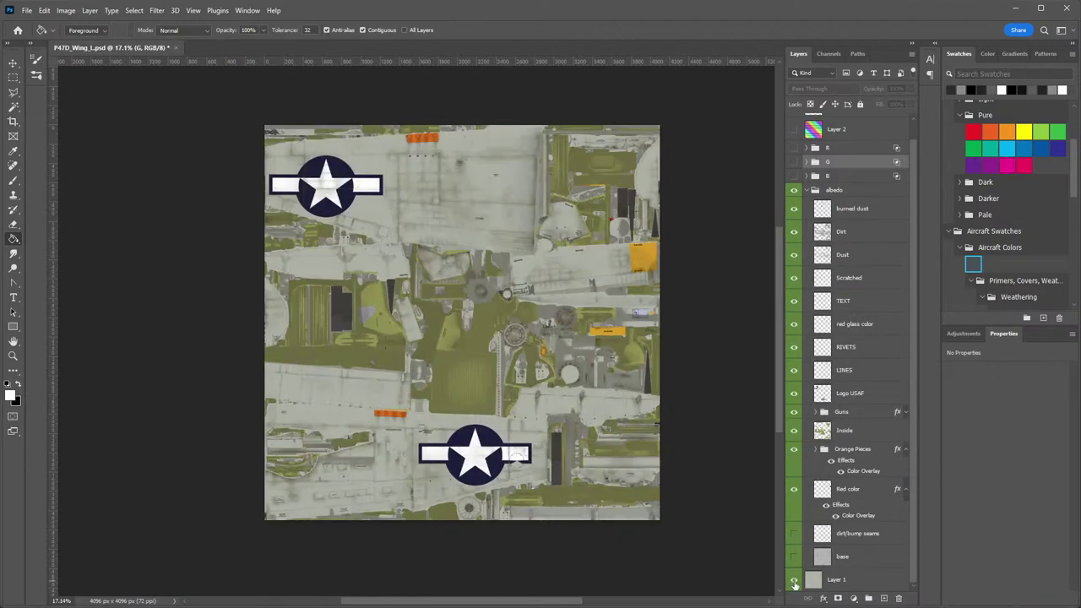
pyautogui.click(803, 583)
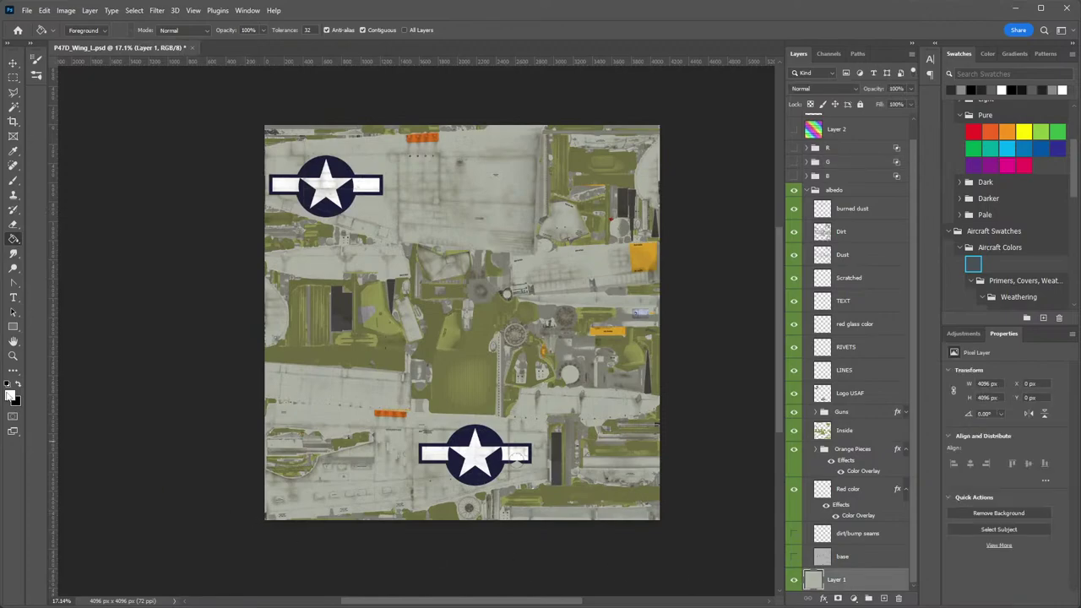
pyautogui.click(370, 417)
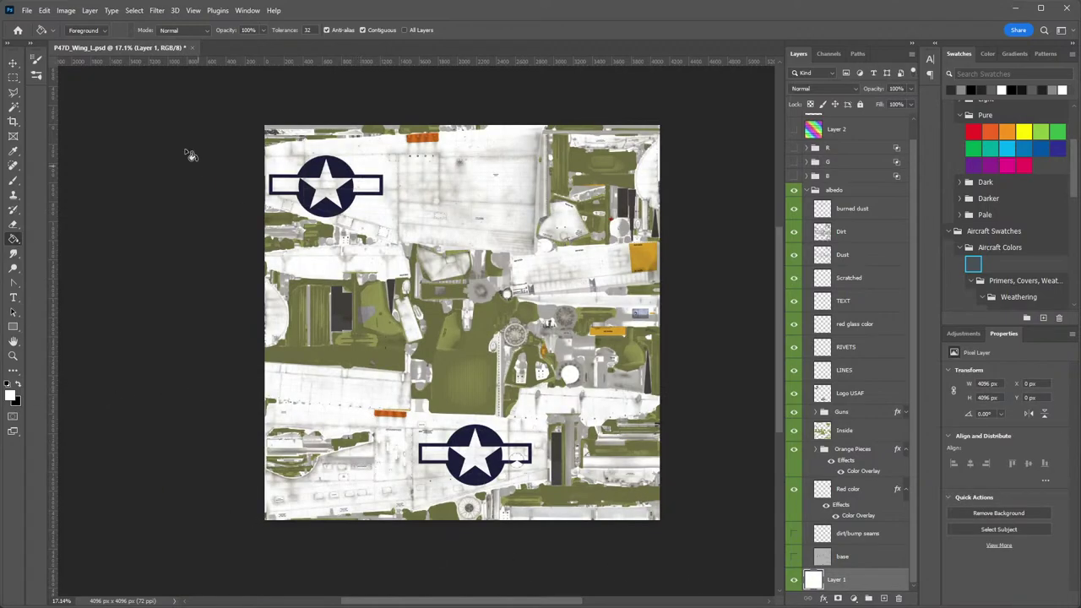
# Save a copy as an NVIDIA Texture Tools DDS in The Big D folder, overwriting P47D_Wing_L.
pyautogui.click(36, 13)
pyautogui.click(58, 159)
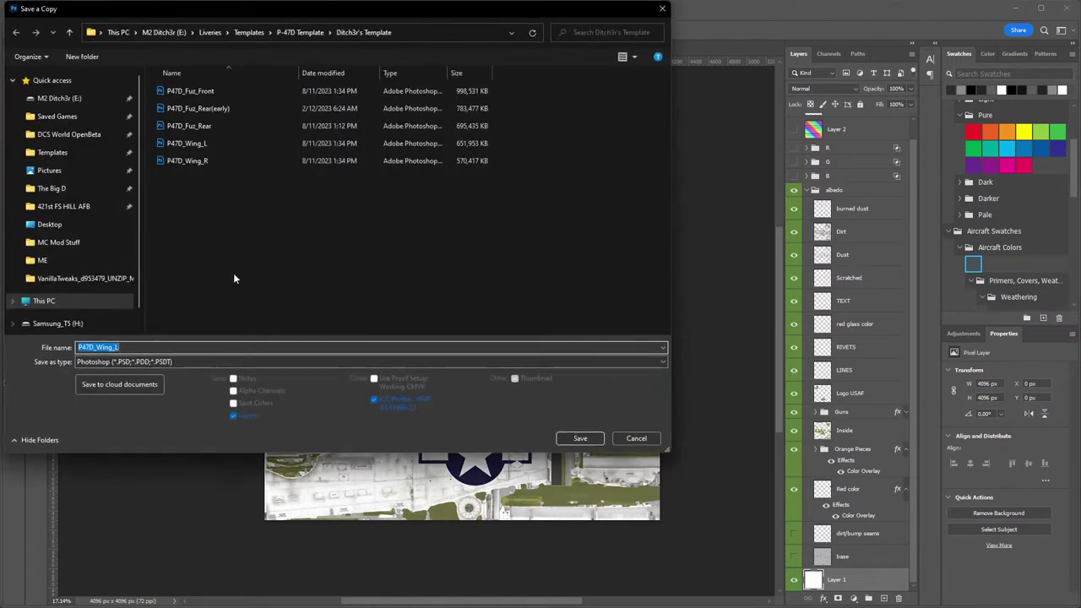
pyautogui.click(140, 361)
pyautogui.click(128, 388)
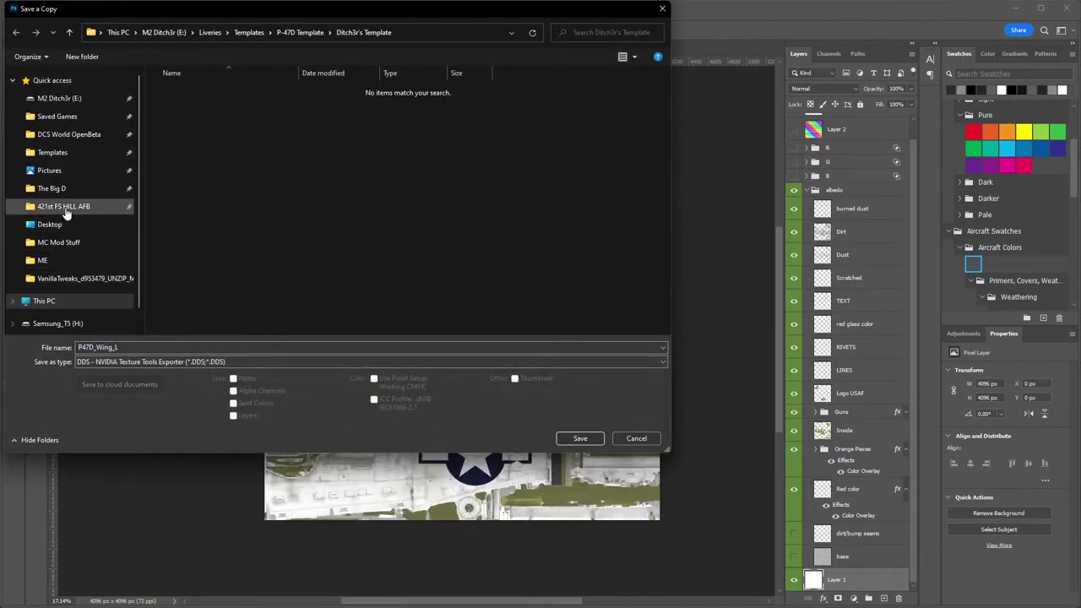
pyautogui.click(51, 188)
pyautogui.click(578, 437)
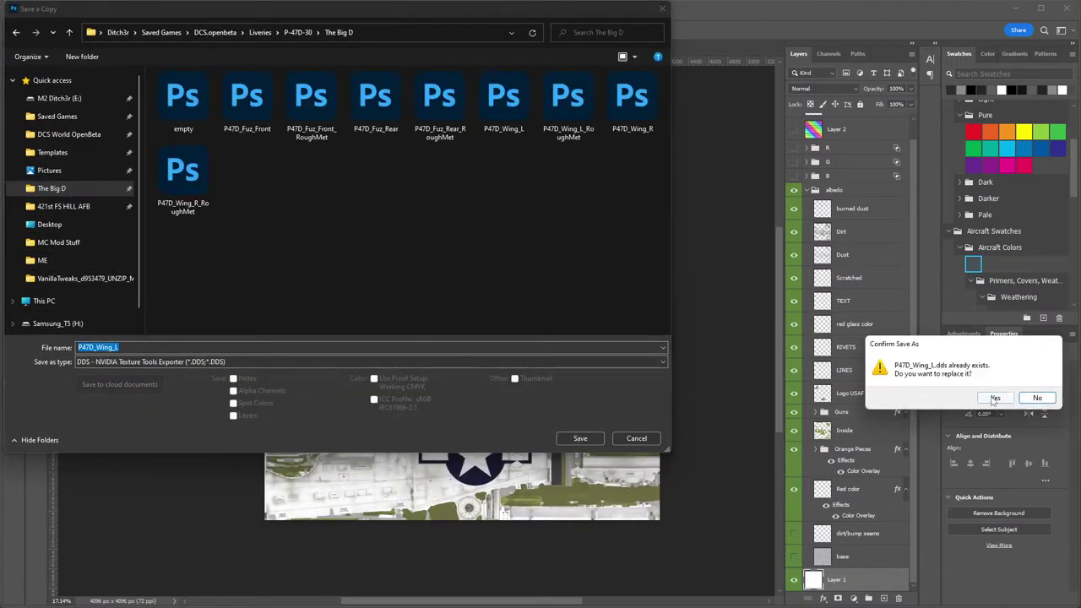
pyautogui.click(988, 400)
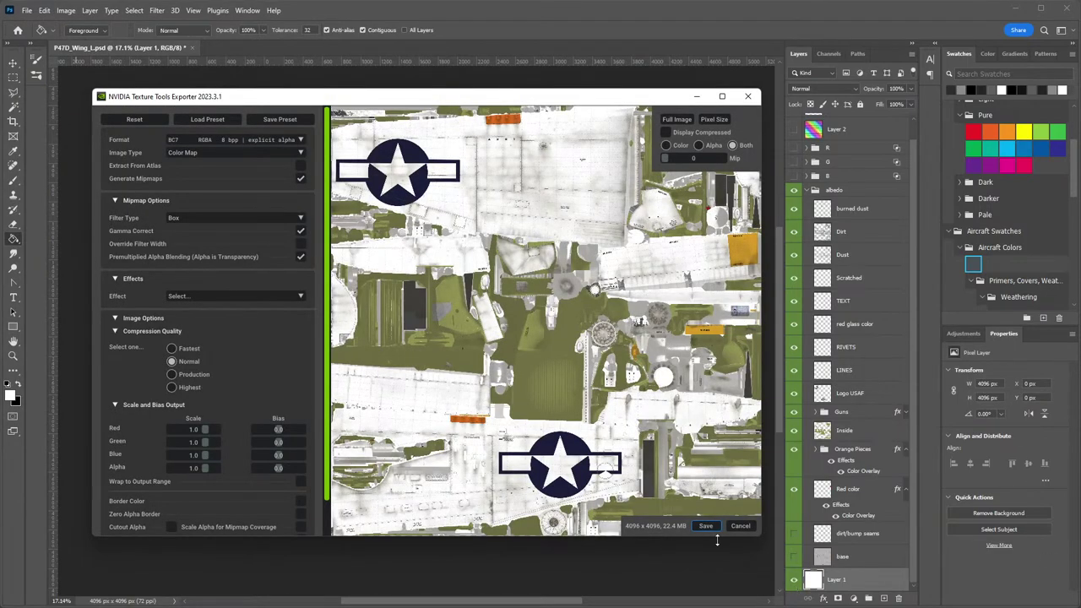
pyautogui.click(706, 527)
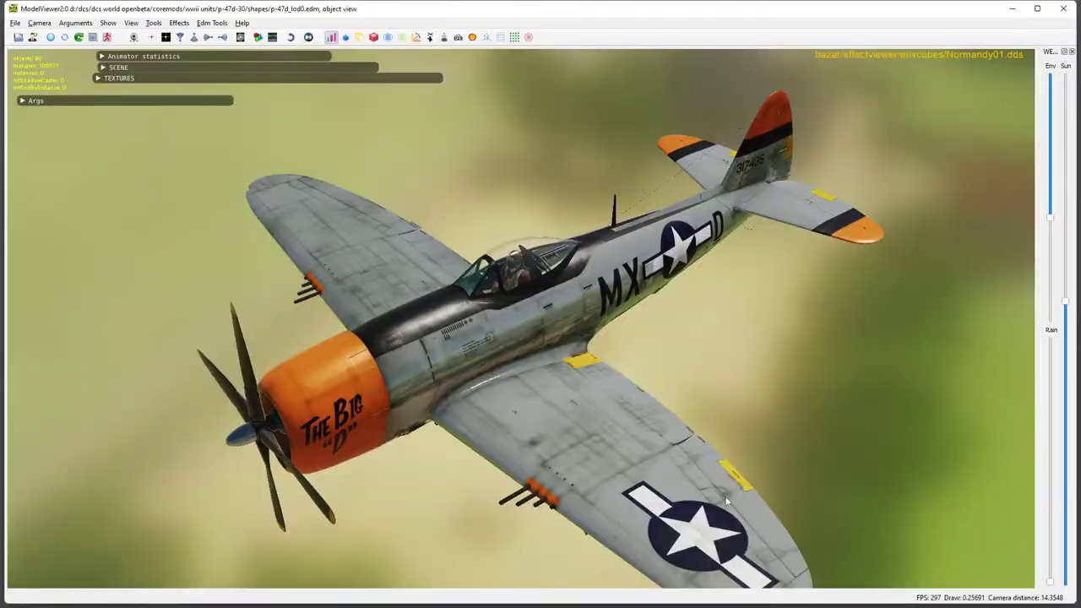
# Switch to ModelViewer, reload the textures, and inspect the white left wing under changed environment and sun lighting.
pyautogui.moveTo(816, 528); pyautogui.dragTo(773, 475)
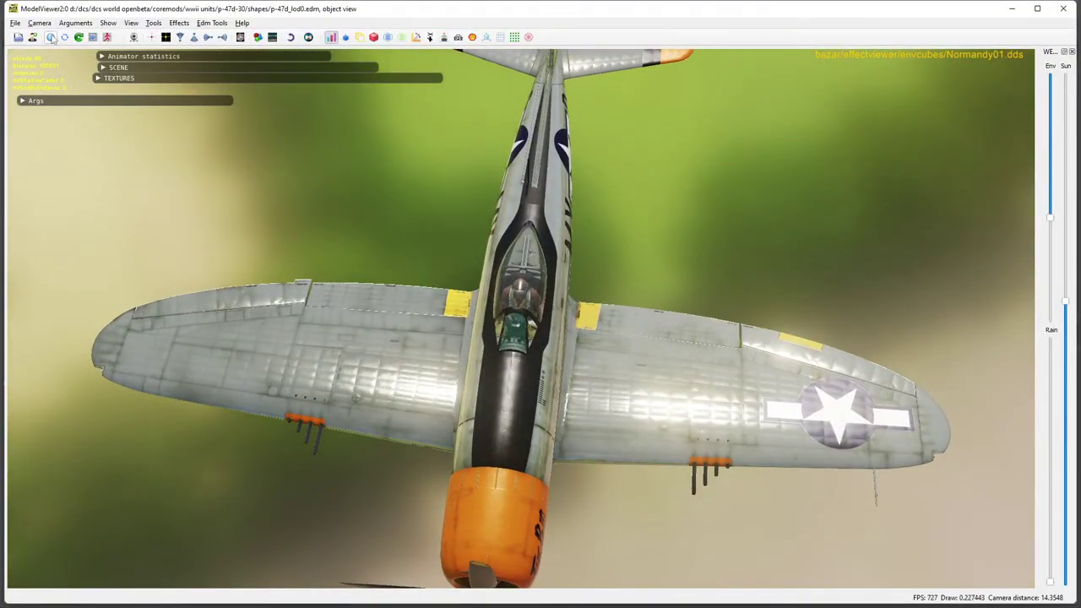
pyautogui.moveTo(547, 358); pyautogui.dragTo(511, 376)
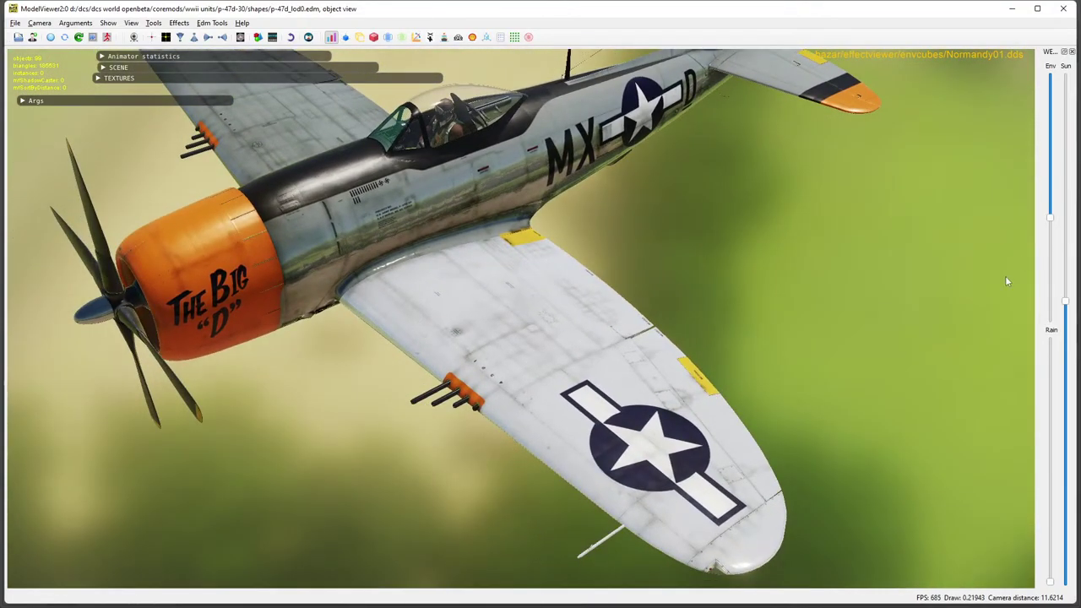
pyautogui.moveTo(1052, 219); pyautogui.dragTo(1059, 56)
pyautogui.moveTo(1065, 299); pyautogui.dragTo(1064, 247)
pyautogui.moveTo(981, 283); pyautogui.dragTo(924, 525)
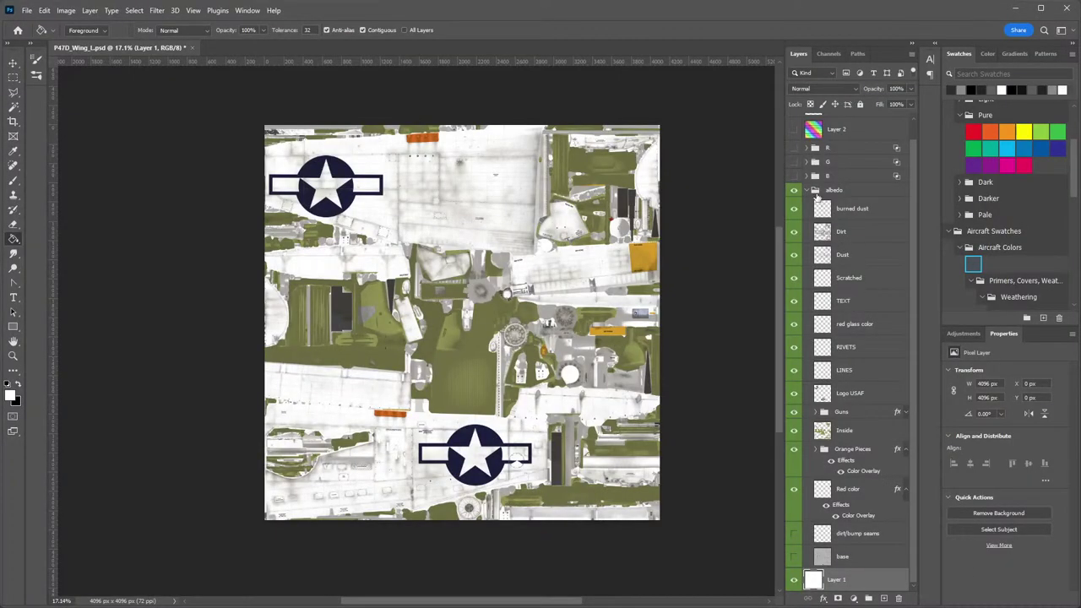
# In Photoshop, hide the albedo group and Layer 1, and show the B group with its layers expanded.
pyautogui.click(794, 177)
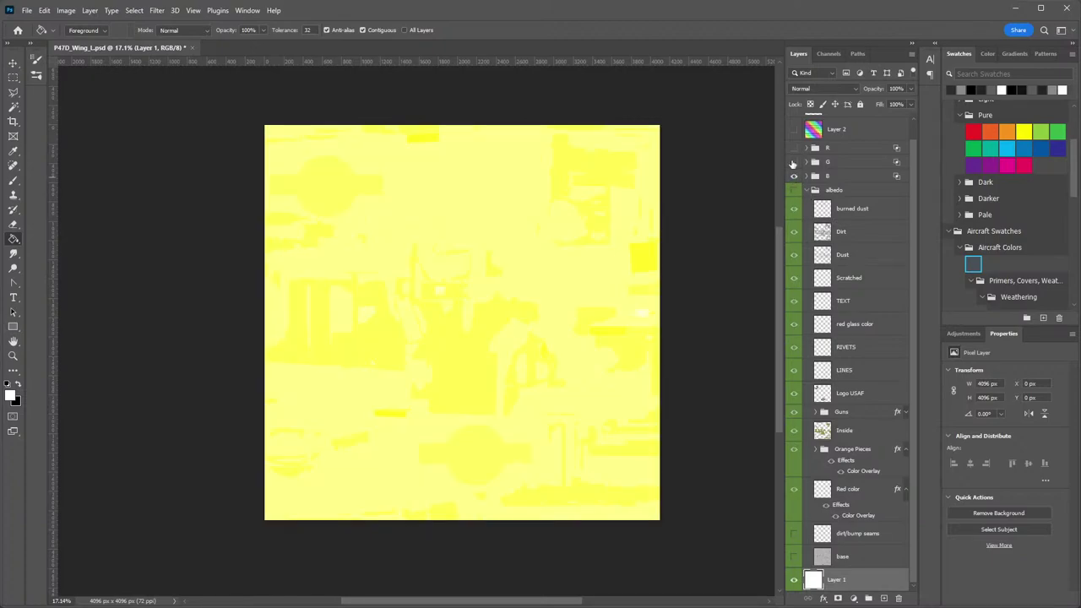
pyautogui.click(806, 190)
pyautogui.click(795, 228)
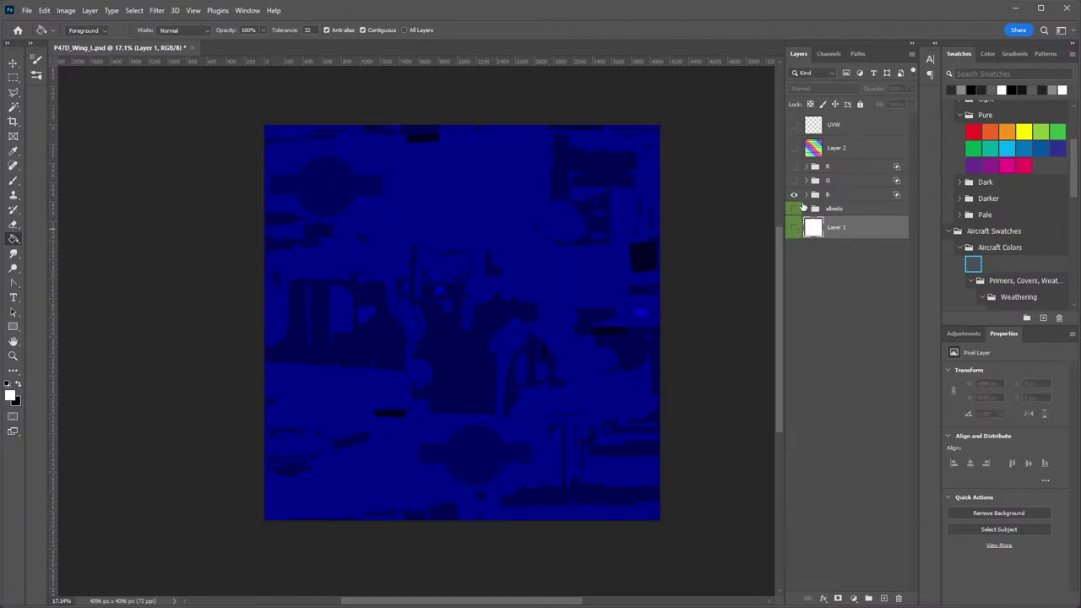
pyautogui.click(810, 195)
pyautogui.click(808, 194)
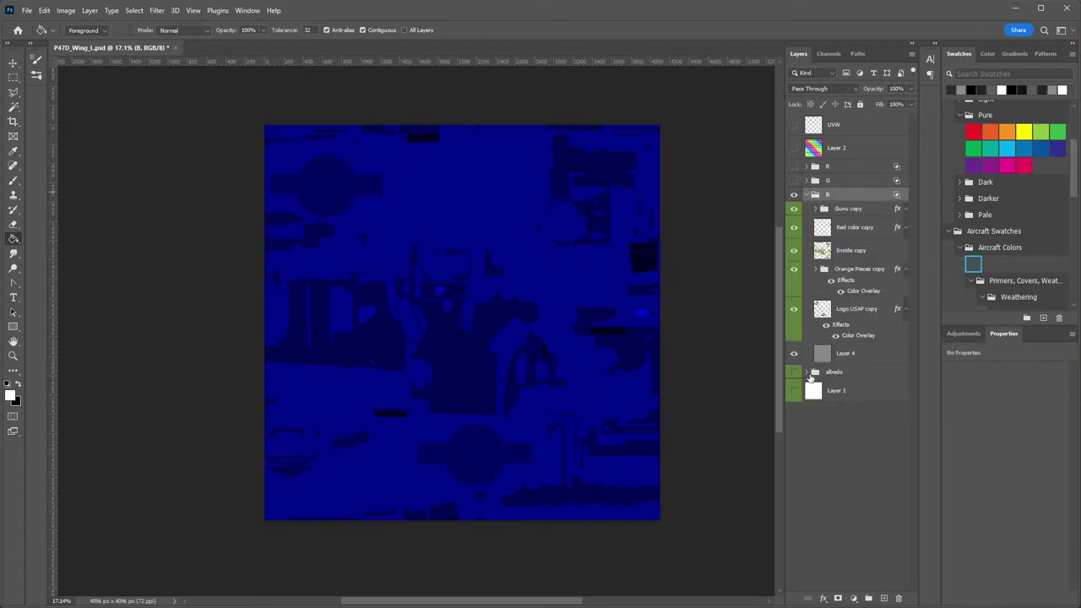
# Apply a black Color Overlay at 100% opacity to Layer 4 in the B group.
pyautogui.keyDown('alt'); pyautogui.click(793, 355); pyautogui.keyUp('alt')
pyautogui.keyDown('alt'); pyautogui.click(793, 355); pyautogui.keyUp('alt')
pyautogui.doubleClick(879, 355)
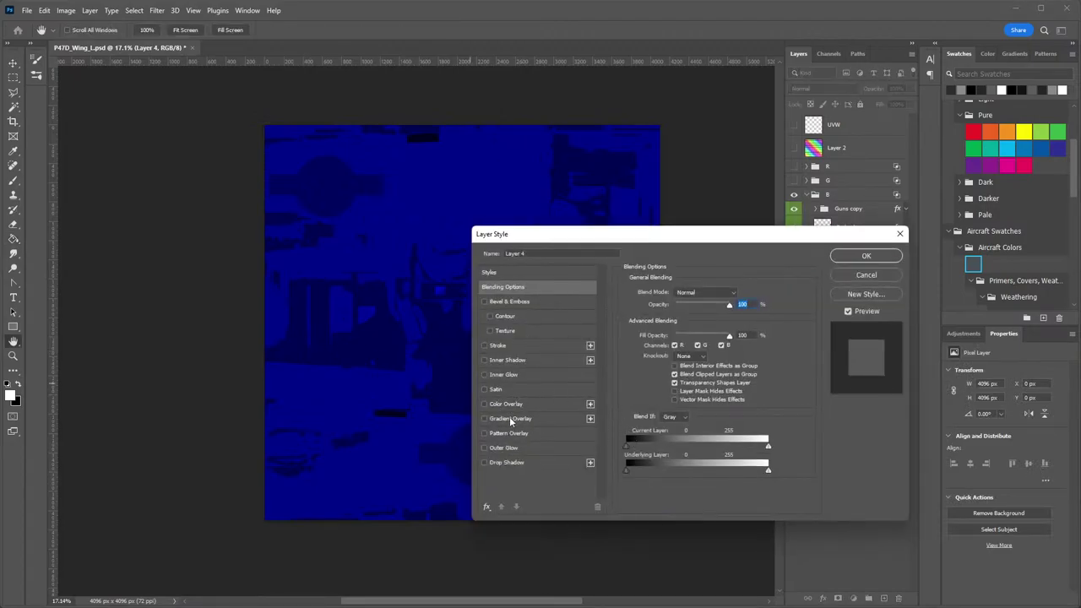
pyautogui.press('Escape')
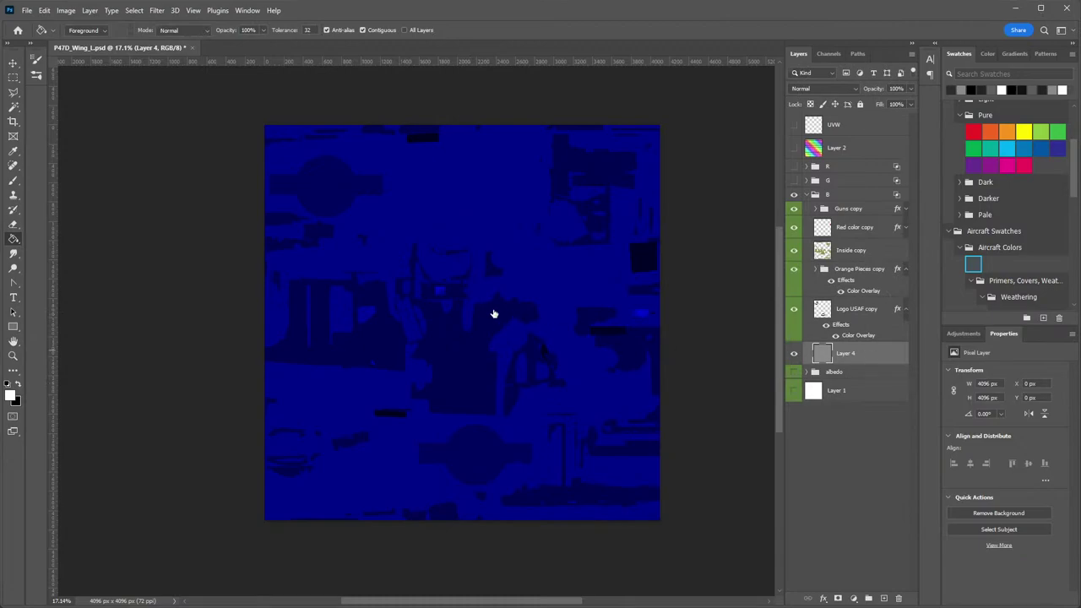
pyautogui.click(511, 406)
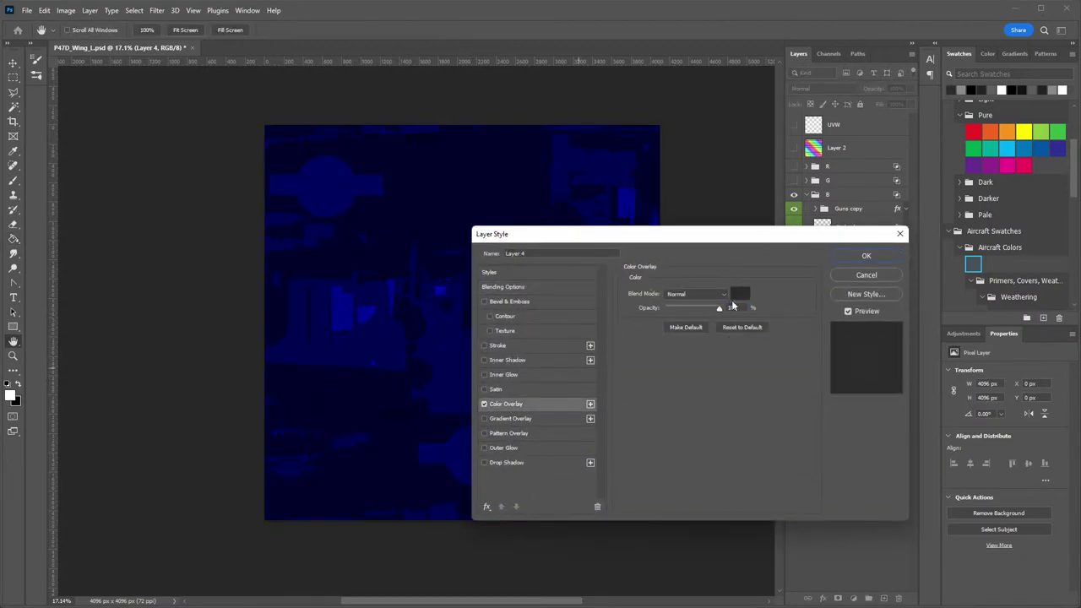
pyautogui.click(741, 293)
pyautogui.click(947, 131)
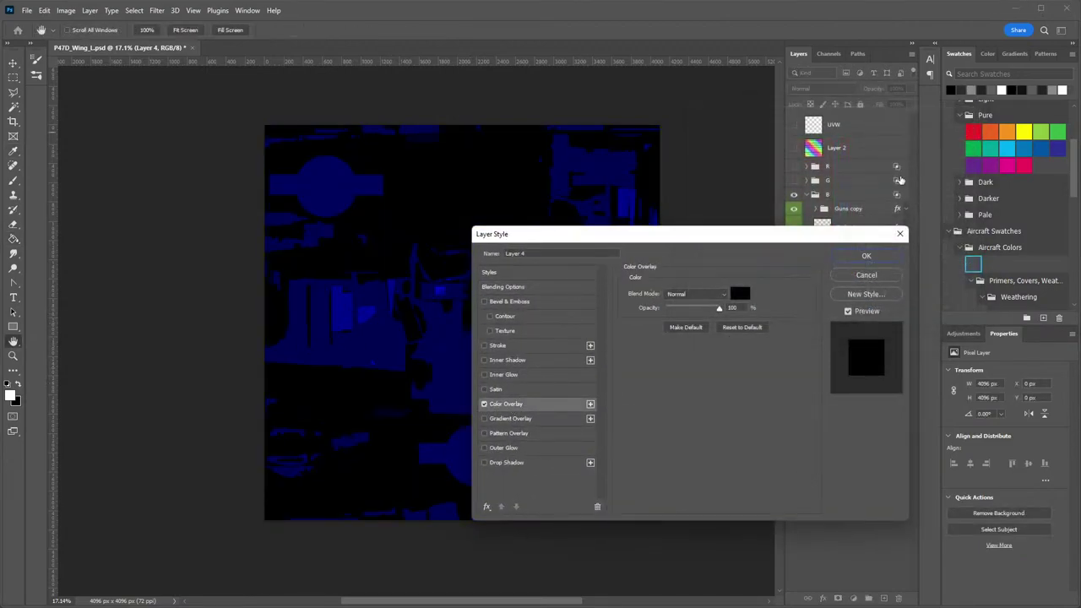
pyautogui.click(864, 254)
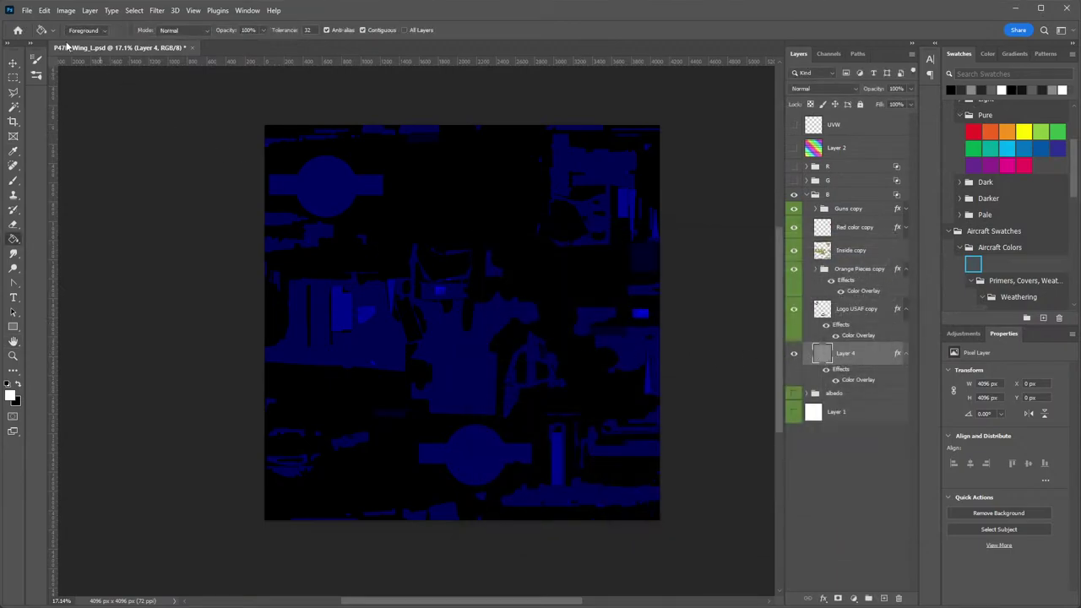
# Show the R and G groups together with the B group.
pyautogui.click(793, 167)
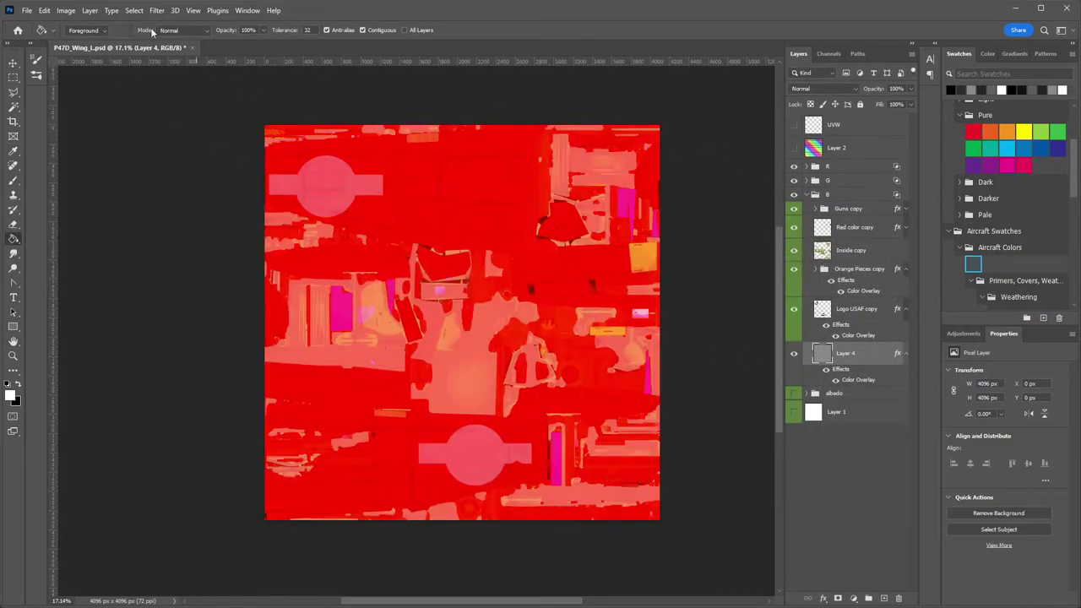
# Save a copy of the RoughMet view as an NVIDIA Texture Tools DDS in The Big D folder, overwriting P47D_Wing_L.
pyautogui.click(27, 11)
pyautogui.click(46, 156)
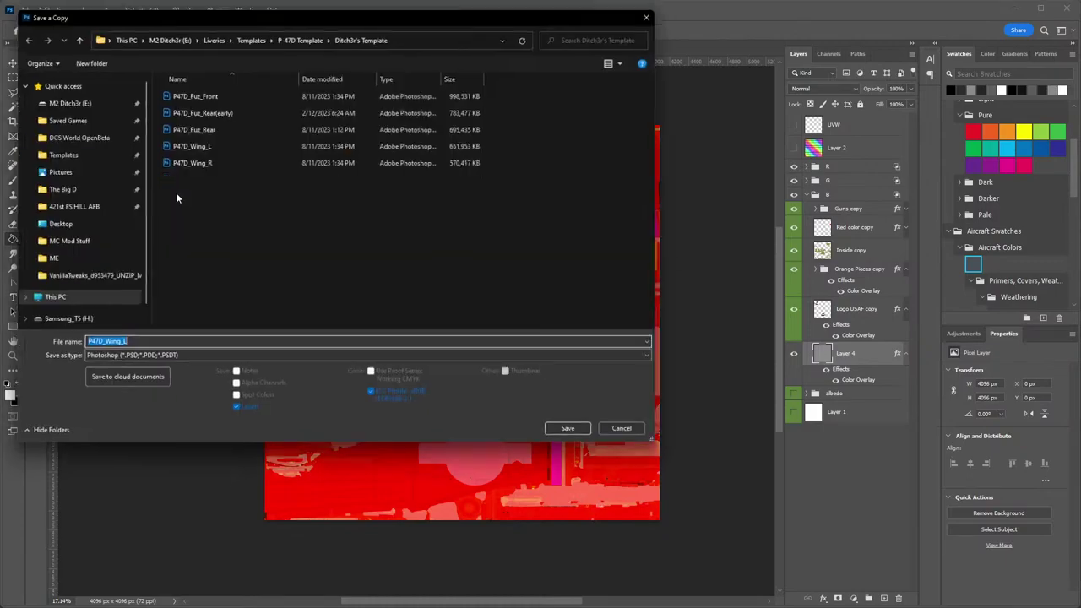
pyautogui.click(144, 361)
pyautogui.click(127, 391)
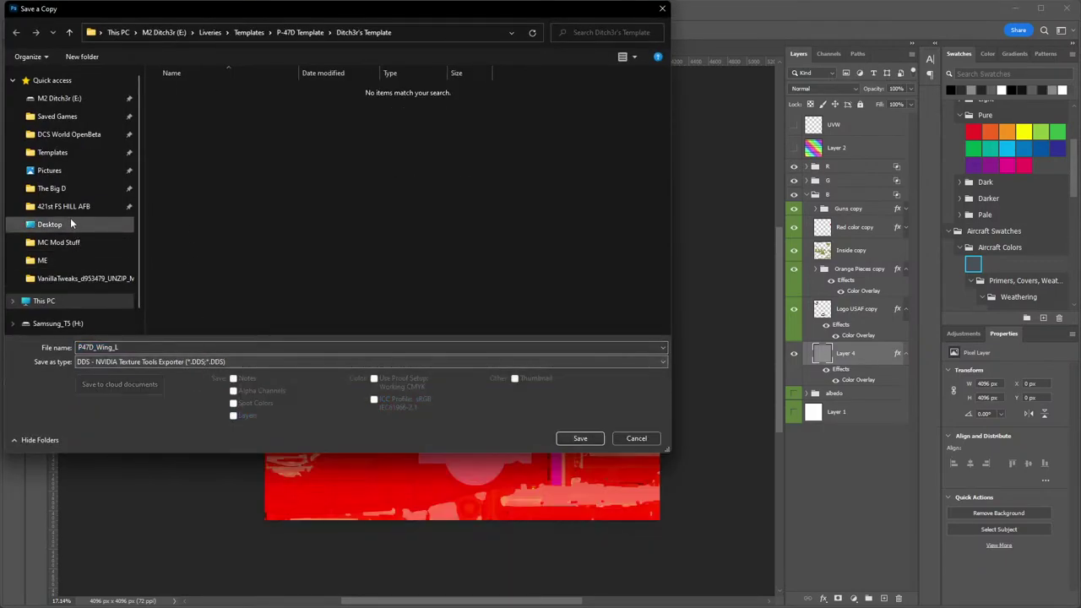
pyautogui.click(52, 188)
pyautogui.click(580, 439)
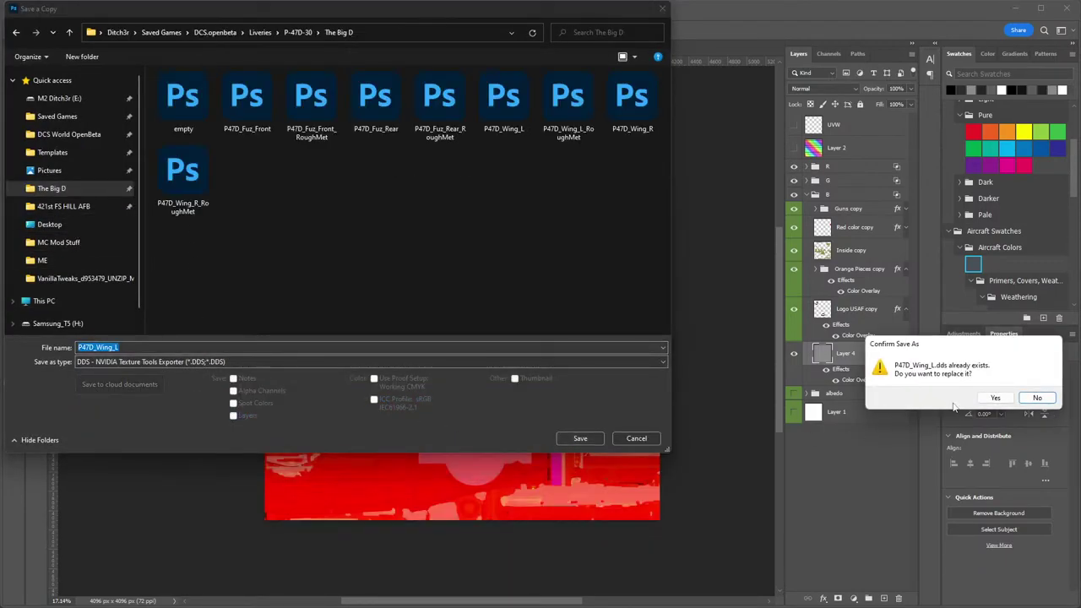
pyautogui.click(995, 398)
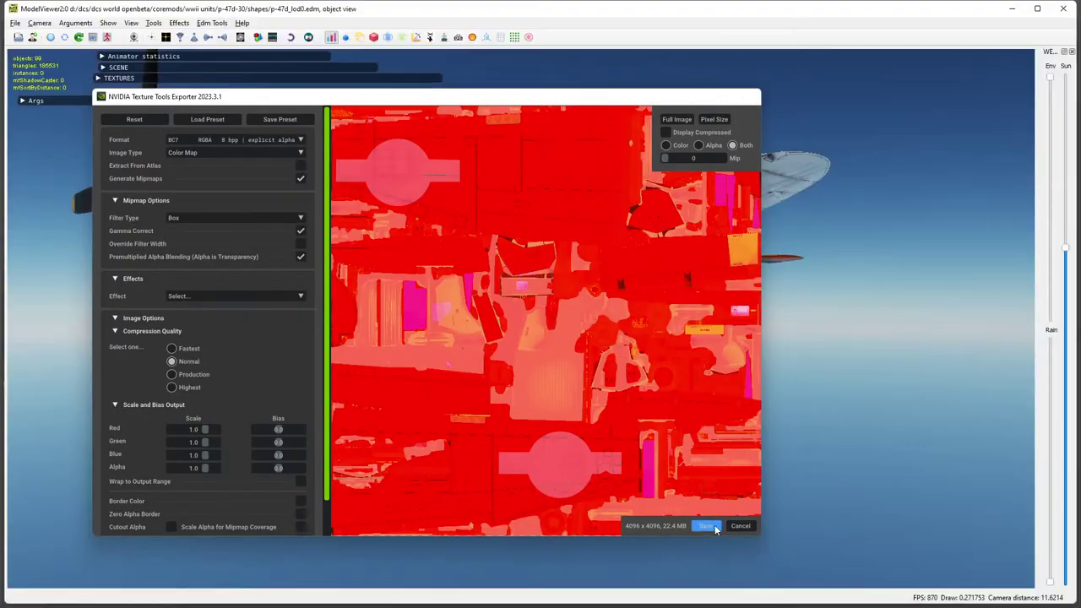
pyautogui.click(715, 525)
# Switch to ModelViewer and inspect the left wing with the newly exported texture from a low side angle.
pyautogui.moveTo(711, 514); pyautogui.dragTo(626, 381)
pyautogui.hotkey('alt', 'Tab')
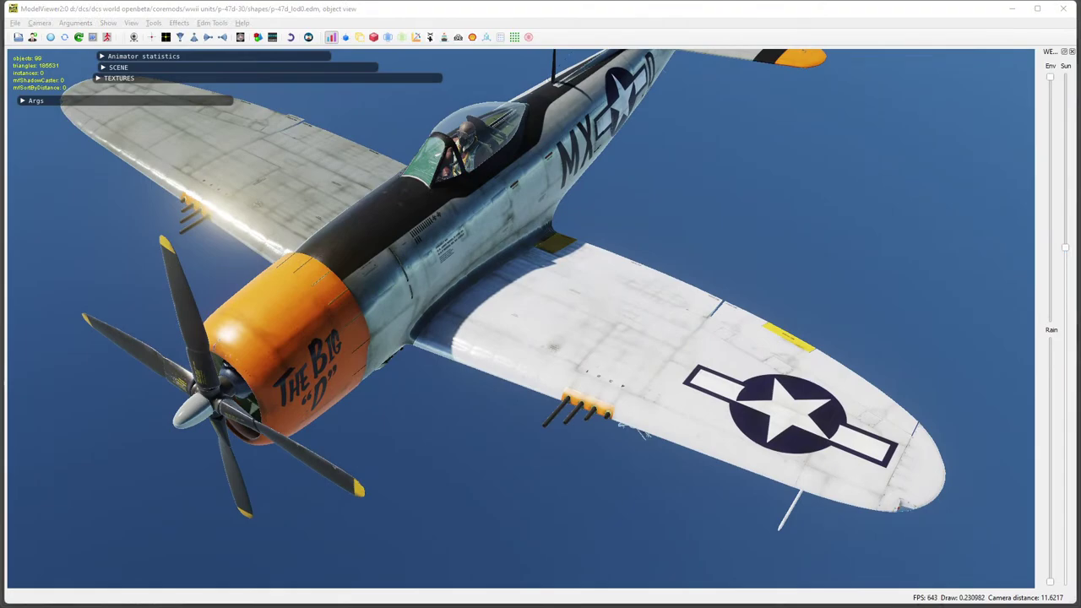
pyautogui.hotkey('alt', 'Tab')
pyautogui.hotkey('alt', 'Tab')
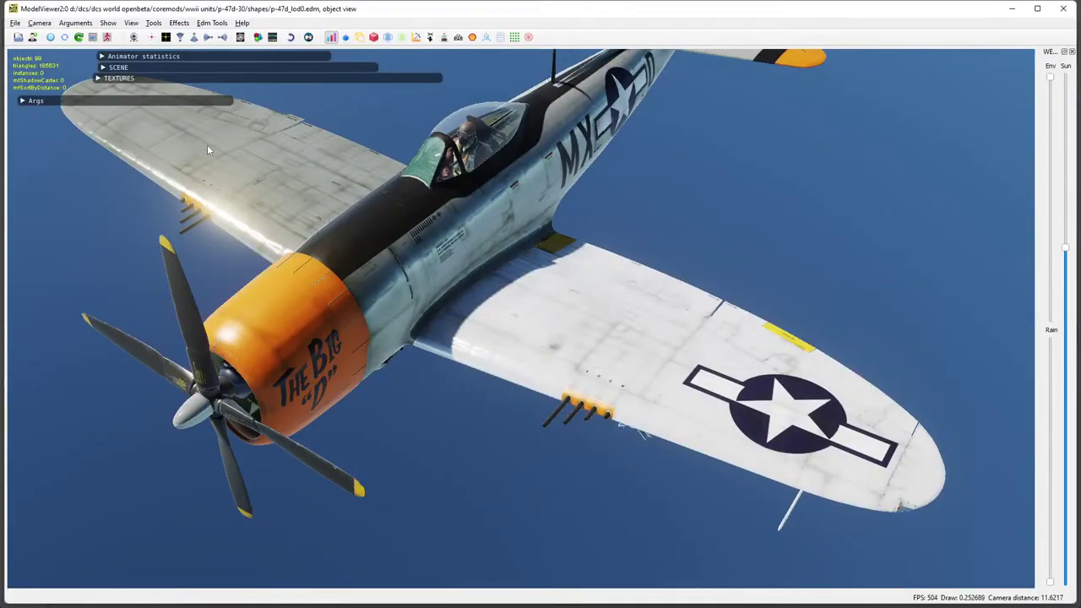
pyautogui.click(602, 367)
pyautogui.moveTo(602, 367); pyautogui.dragTo(590, 254)
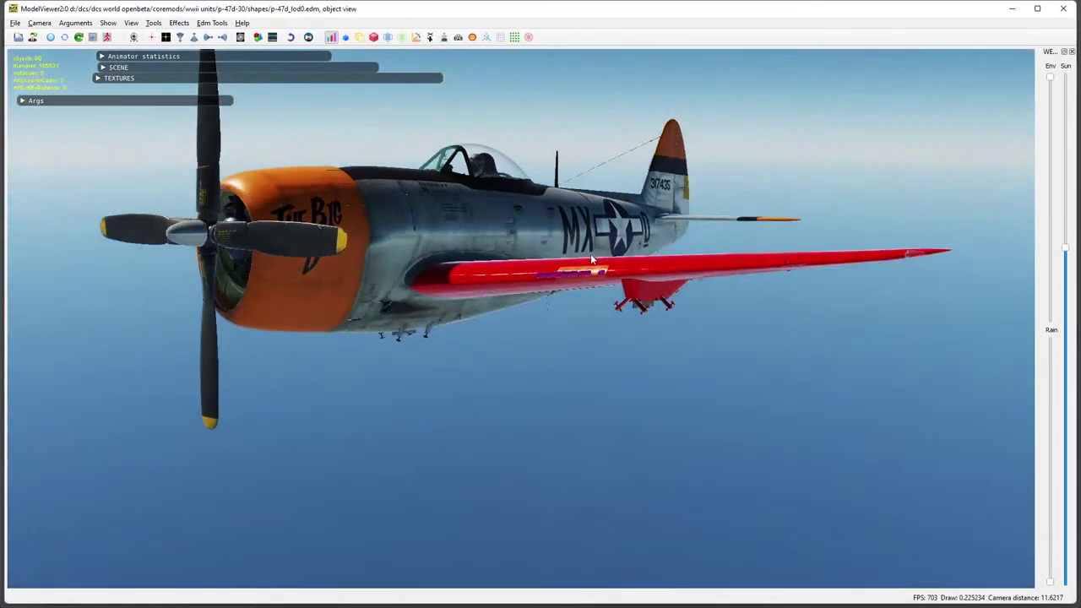
# In Photoshop, save a copy as an NVIDIA Texture Tools DDS in The Big D folder, overwriting P47D_Wing_L_RoughMet.
pyautogui.hotkey('alt', 'Tab')
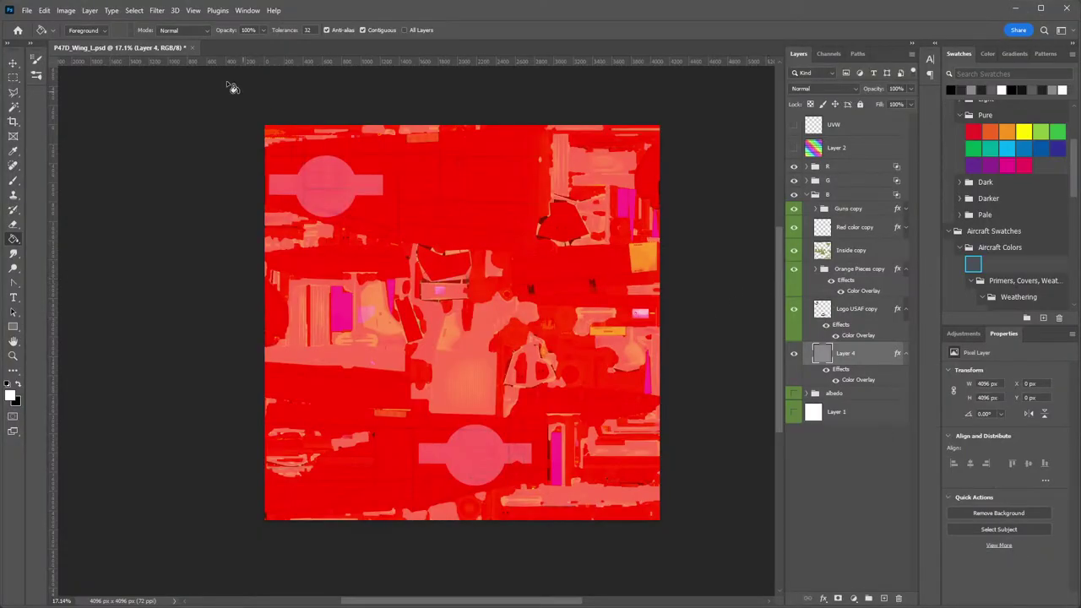
pyautogui.click(27, 11)
pyautogui.click(64, 170)
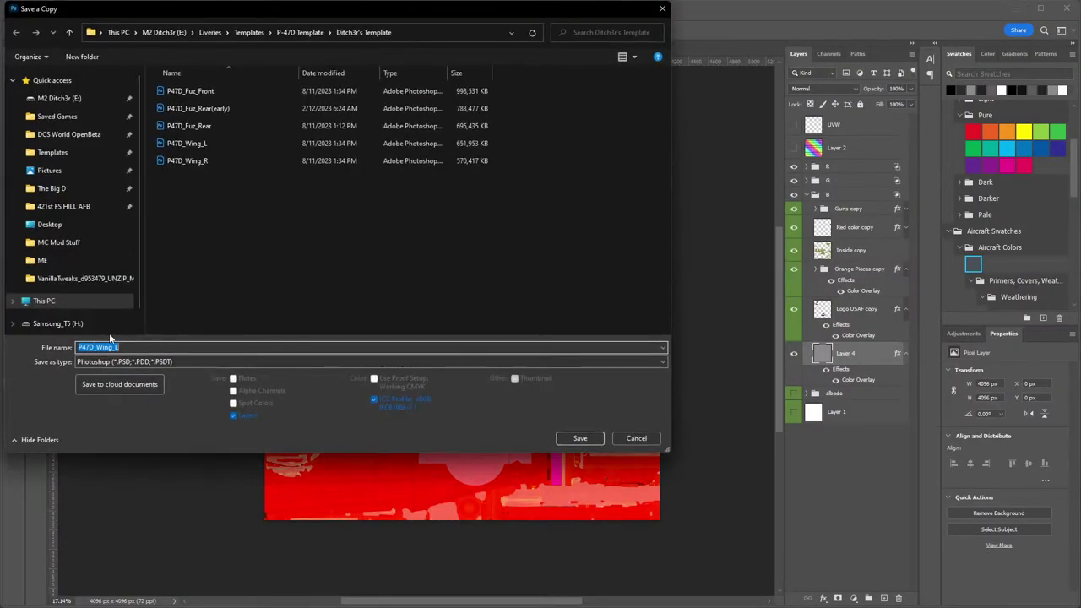
pyautogui.click(118, 362)
pyautogui.click(143, 398)
pyautogui.click(51, 189)
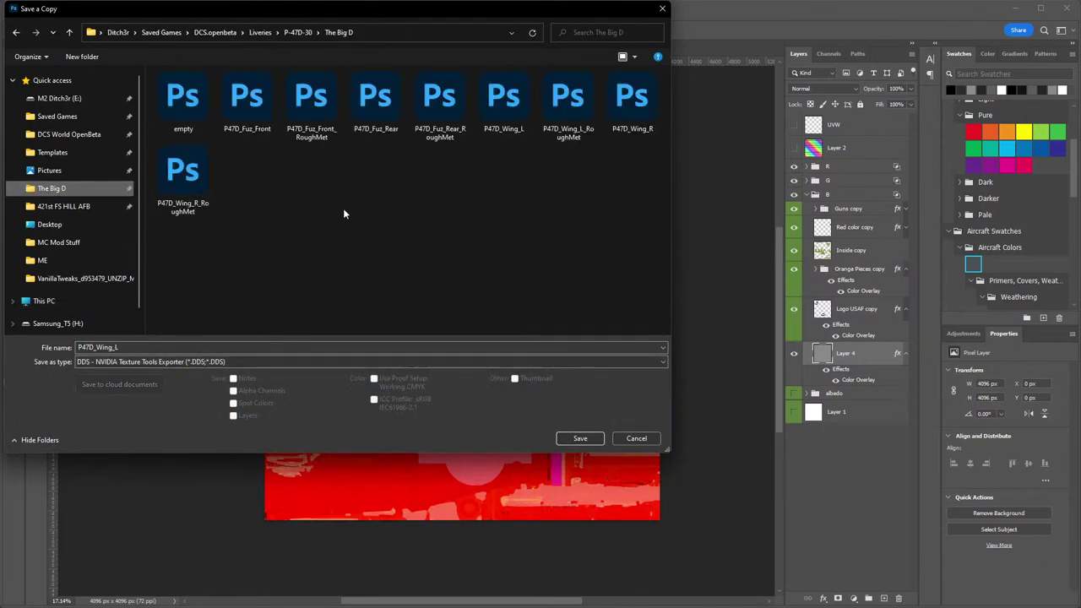
pyautogui.doubleClick(565, 99)
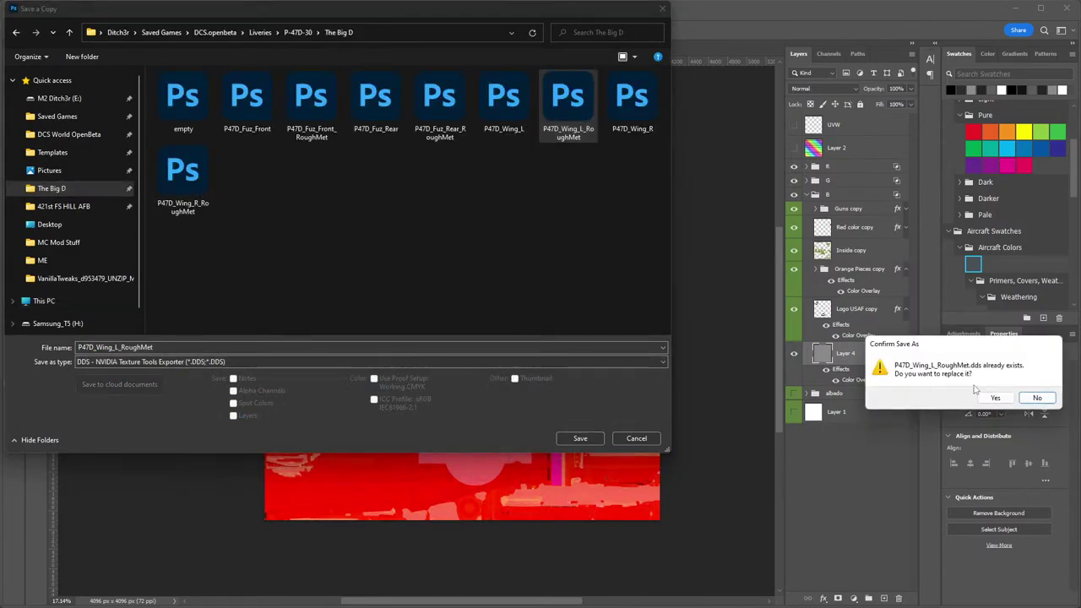
pyautogui.click(999, 404)
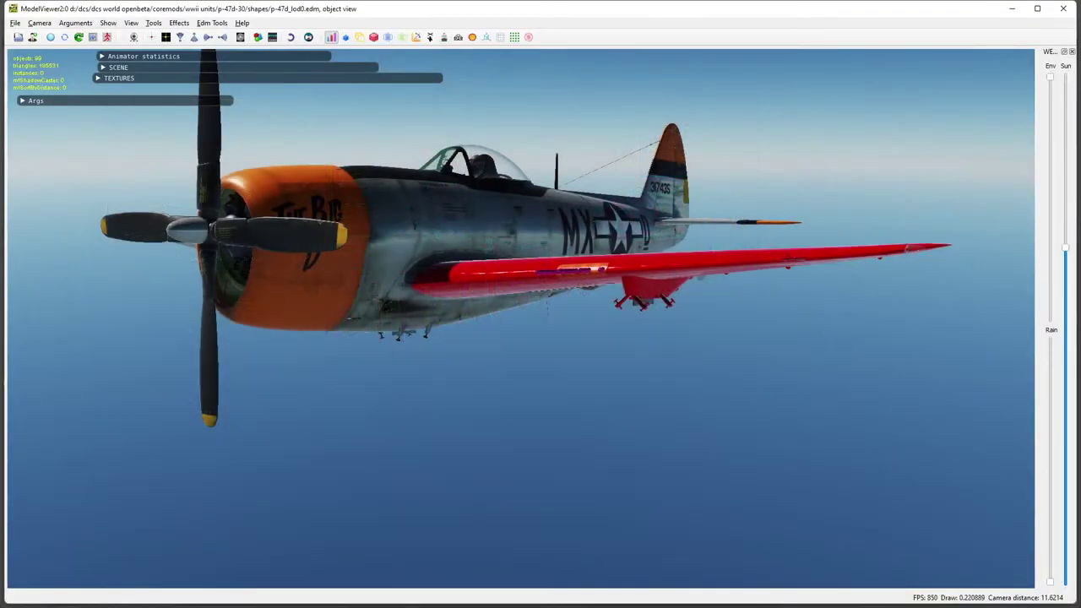
# Return to Photoshop, hide the R, G and B groups, and show the albedo group and the white Layer 1.
pyautogui.hotkey('alt', 'Tab')
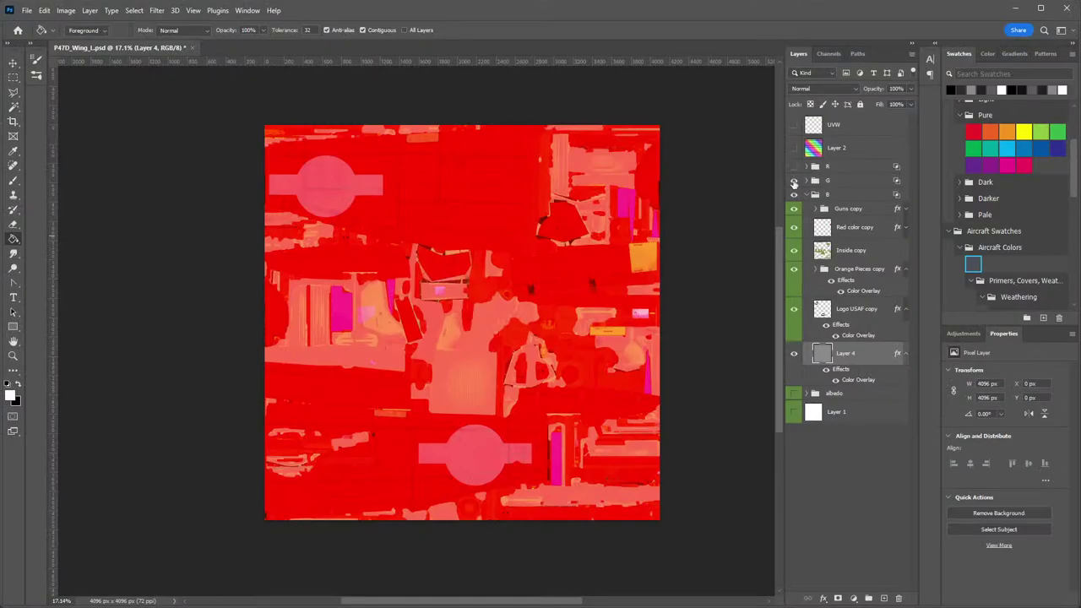
pyautogui.click(794, 195)
pyautogui.click(809, 195)
pyautogui.click(794, 208)
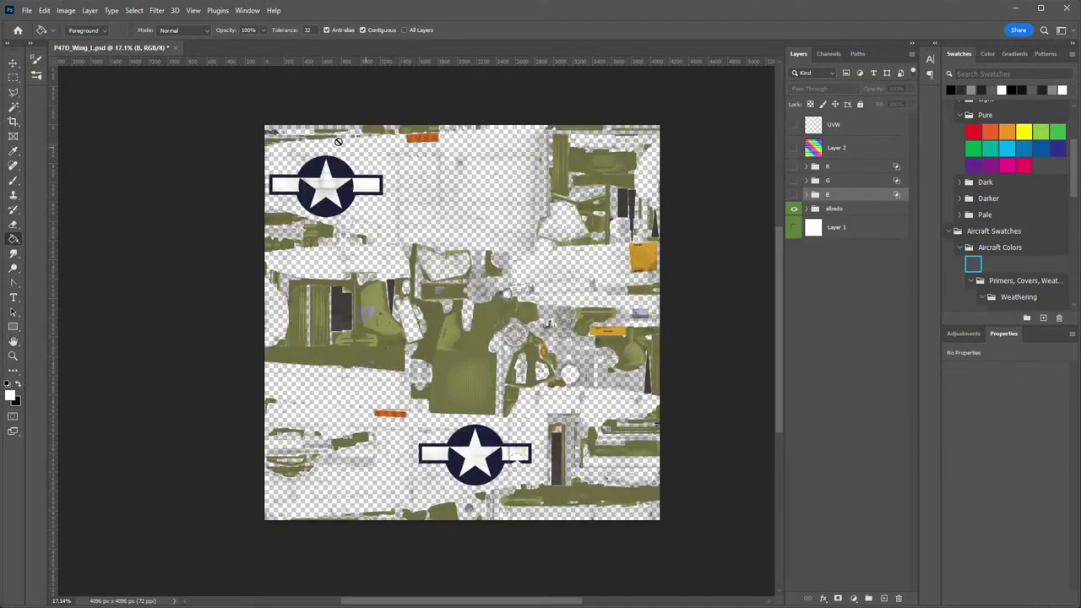
pyautogui.click(794, 228)
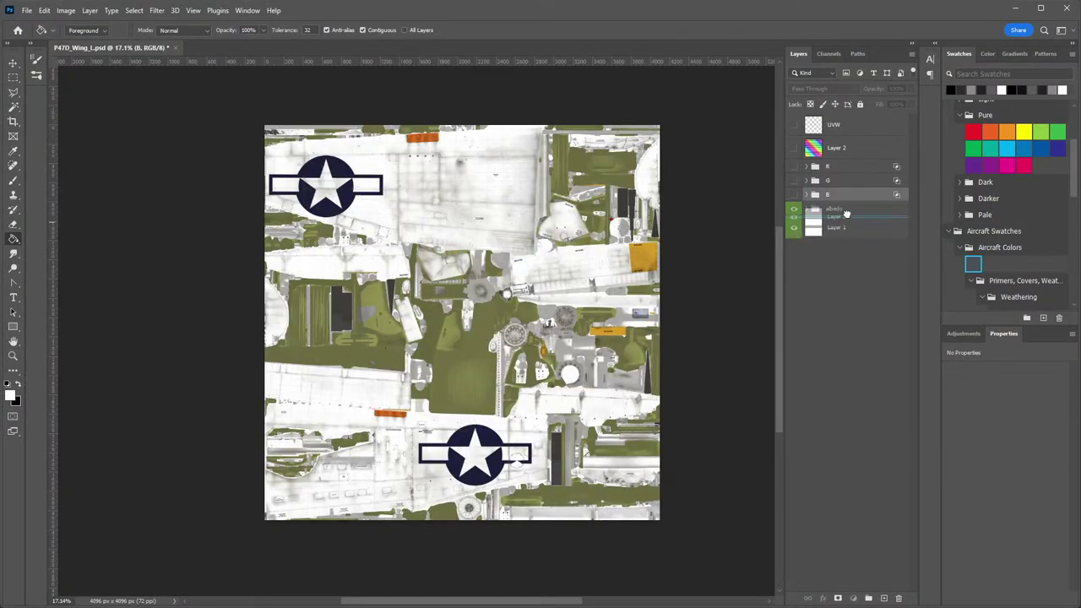
# Move the white Layer 1 into the albedo group, directly above the base layer, and collapse the group.
pyautogui.moveTo(846, 214); pyautogui.dragTo(824, 210)
pyautogui.click(806, 209)
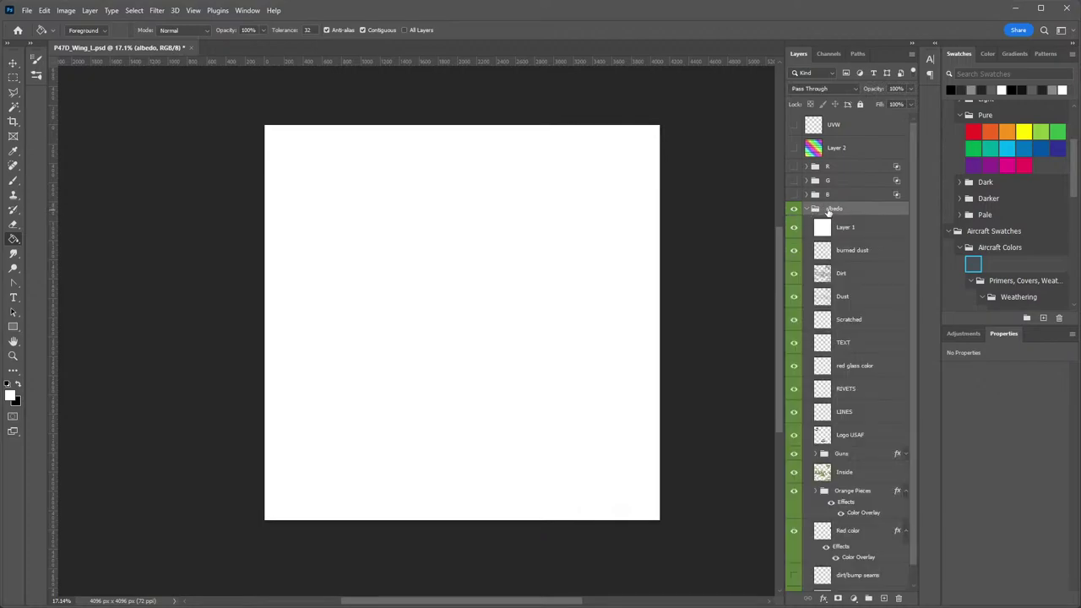
pyautogui.moveTo(845, 588)
pyautogui.mouseDown()
pyautogui.moveTo(849, 600)
pyautogui.moveTo(846, 581)
pyautogui.mouseUp()
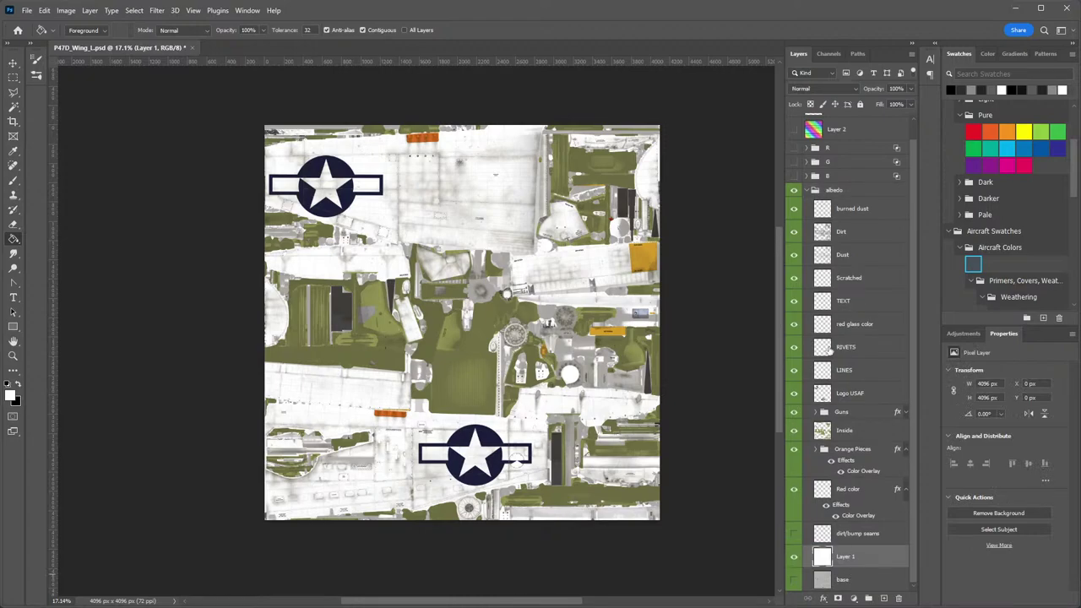
pyautogui.click(810, 210)
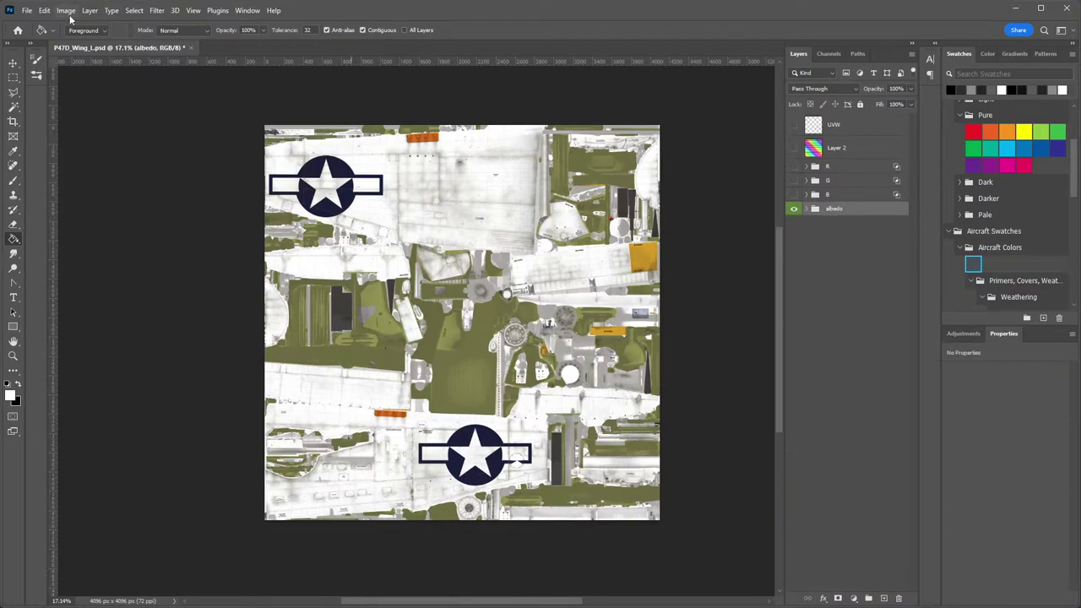
# Save a copy of the albedo as an NVIDIA Texture Tools DDS in The Big D folder, overwriting P47D_Wing_L.
pyautogui.click(28, 11)
pyautogui.click(38, 155)
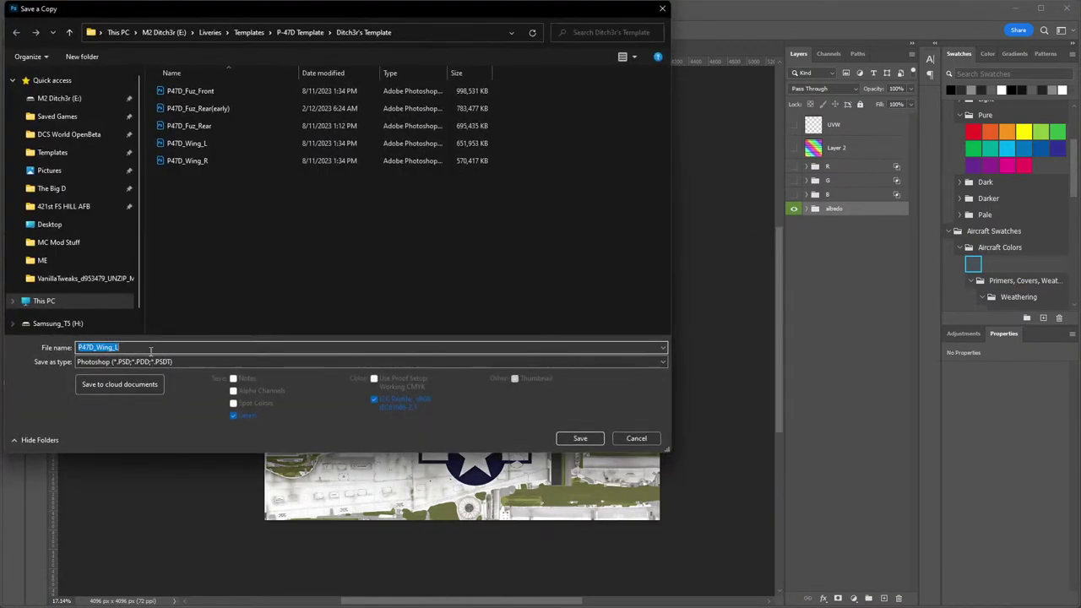
pyautogui.click(152, 361)
pyautogui.click(135, 383)
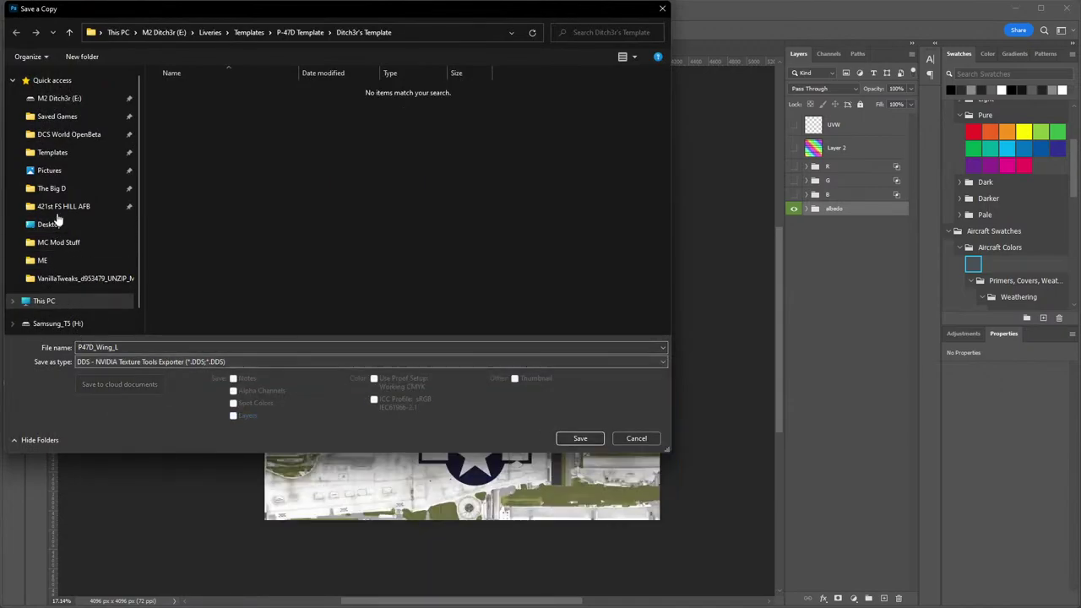
pyautogui.click(52, 188)
pyautogui.click(580, 439)
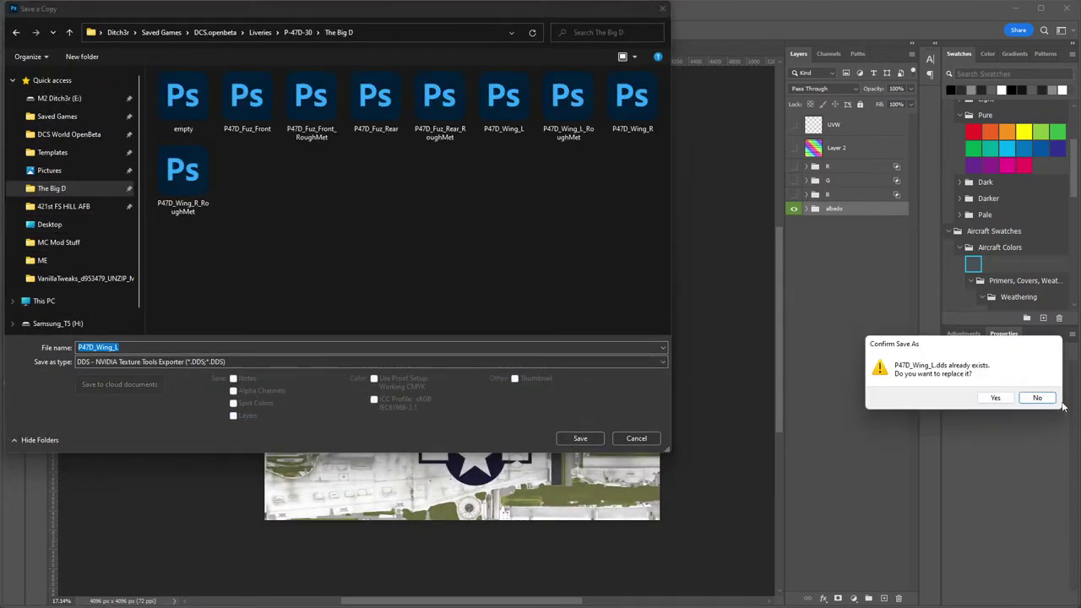
pyautogui.click(980, 394)
pyautogui.click(705, 525)
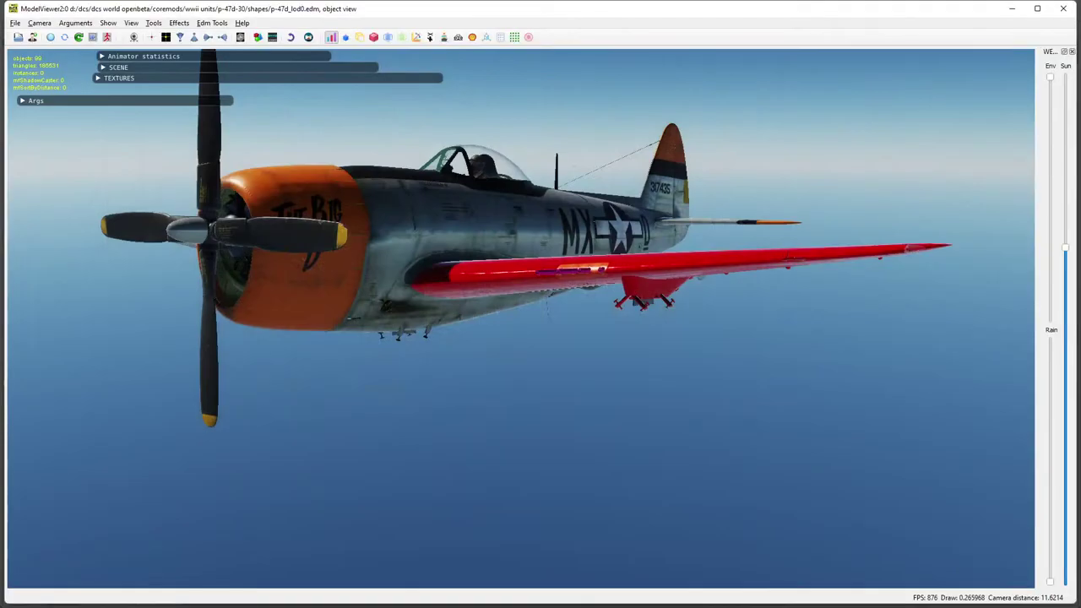
# In ModelViewer, examine the left wing and cycle through the shader display modes to the METALLIC view.
pyautogui.moveTo(671, 386); pyautogui.dragTo(648, 372)
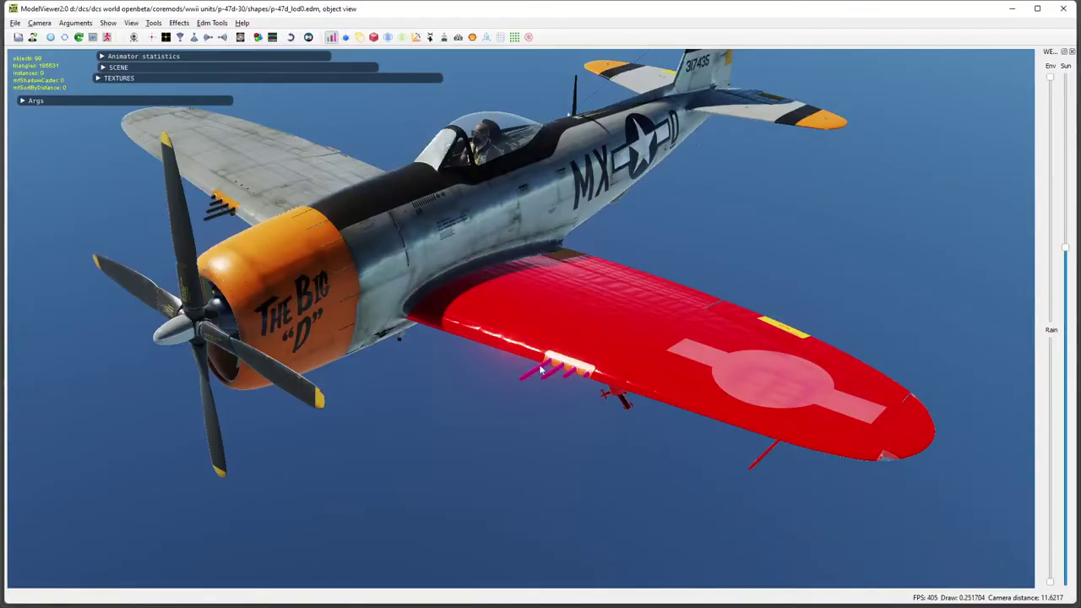
pyautogui.moveTo(280, 108)
pyautogui.mouseDown()
pyautogui.moveTo(556, 224)
pyautogui.moveTo(423, 286)
pyautogui.moveTo(605, 181)
pyautogui.moveTo(653, 133)
pyautogui.moveTo(642, 110)
pyautogui.moveTo(595, 366)
pyautogui.moveTo(367, 203)
pyautogui.moveTo(510, 336)
pyautogui.moveTo(635, 351)
pyautogui.moveTo(684, 340)
pyautogui.moveTo(709, 332)
pyautogui.moveTo(769, 267)
pyautogui.moveTo(782, 301)
pyautogui.moveTo(605, 294)
pyautogui.moveTo(661, 283)
pyautogui.moveTo(701, 304)
pyautogui.mouseUp()
pyautogui.press('6')
pyautogui.press('7')
pyautogui.press('8')
pyautogui.press('9')
pyautogui.press('0')
pyautogui.press('1')
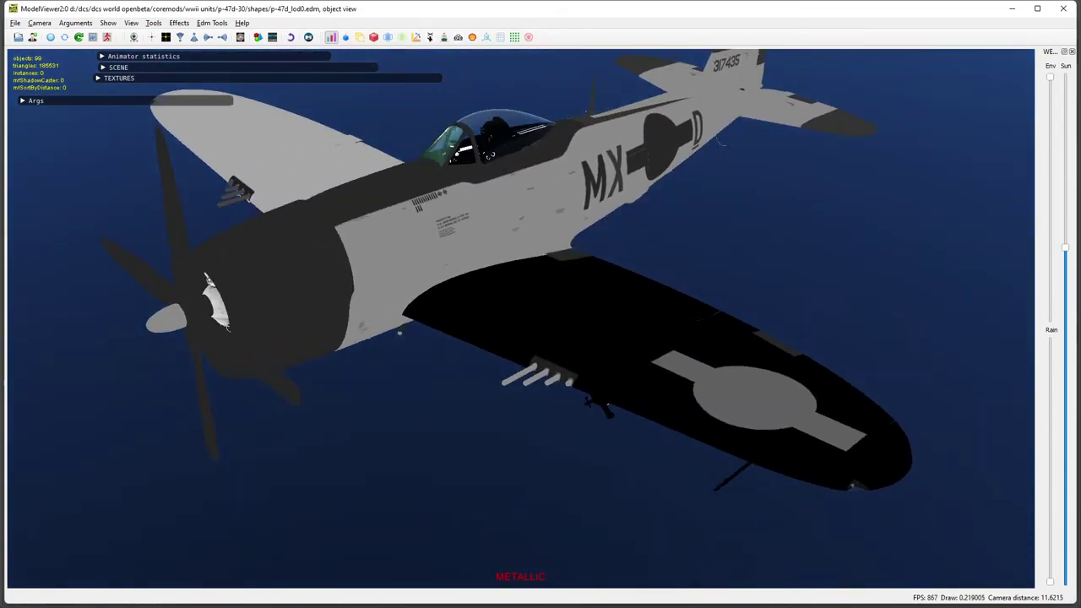
# In Photoshop, hide the albedo group, show the R, G and B groups, and expand the B group.
pyautogui.hotkey('alt', 'Tab')
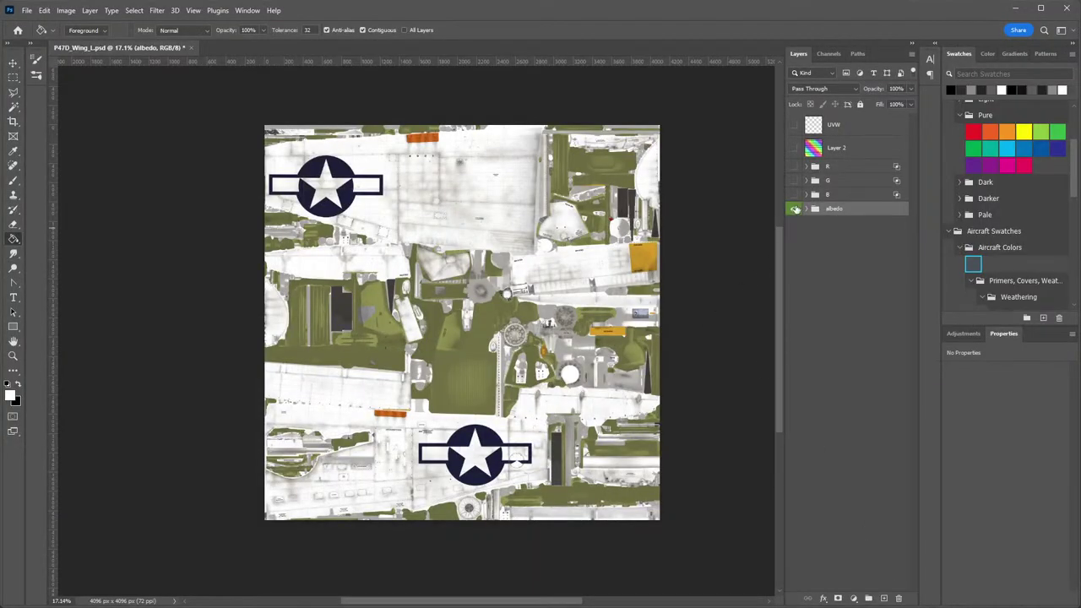
pyautogui.click(794, 208)
pyautogui.moveTo(794, 194); pyautogui.dragTo(795, 167)
pyautogui.click(807, 195)
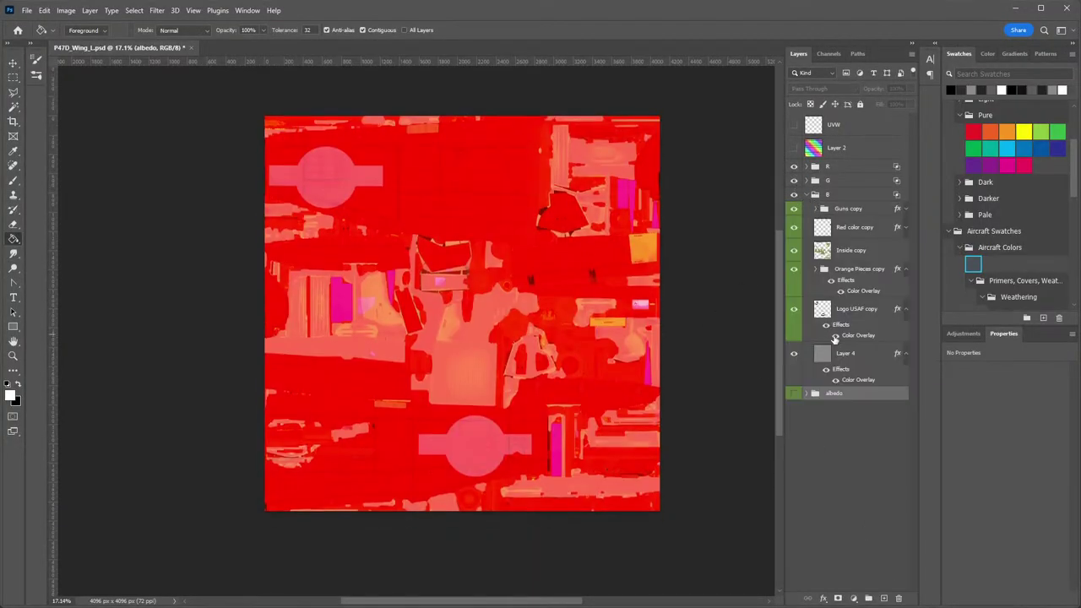
# Set the Color Overlay of Layer 4 in the B group to white (ffffff).
pyautogui.doubleClick(865, 384)
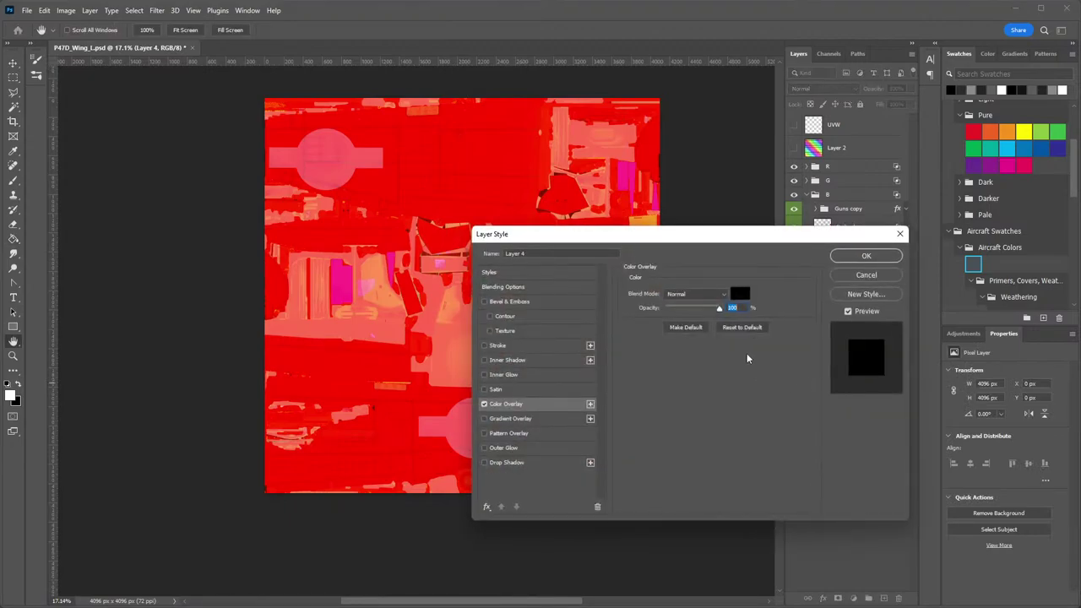
pyautogui.click(734, 294)
pyautogui.click(692, 137)
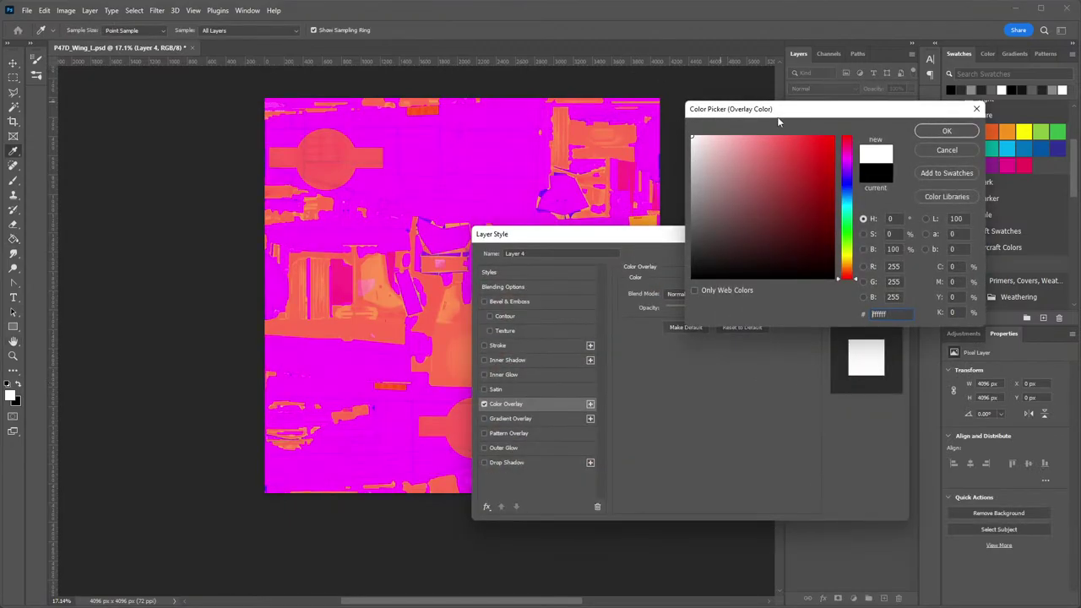
pyautogui.click(945, 132)
pyautogui.click(862, 252)
# Save a copy as an NVIDIA Texture Tools DDS in The Big D folder, overwriting P47D_Wing_L_RoughMet, and switch windows to check it in ModelViewer.
pyautogui.click(28, 11)
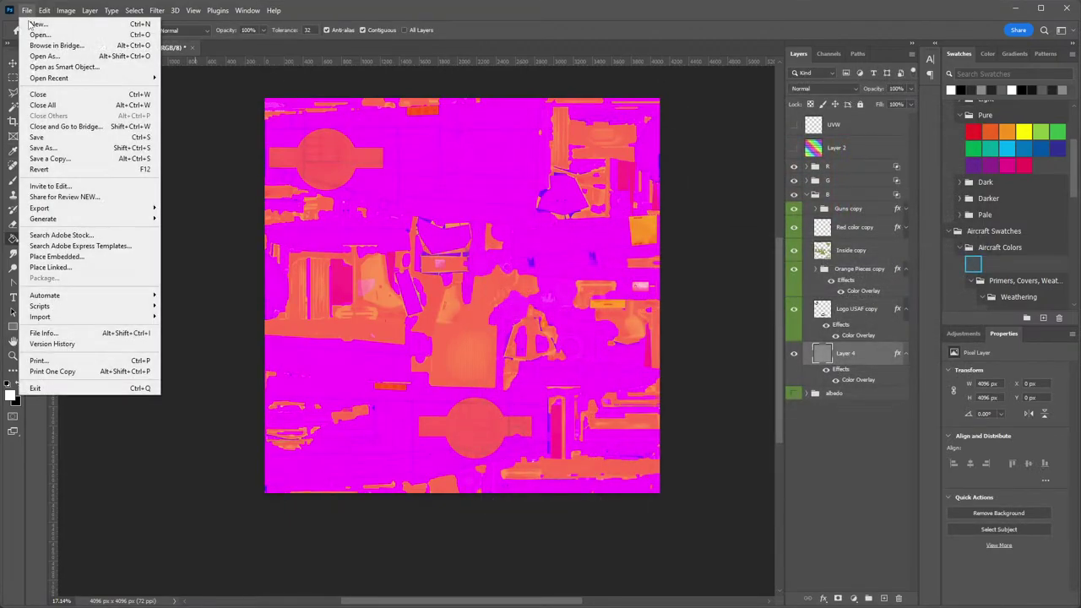
pyautogui.click(50, 159)
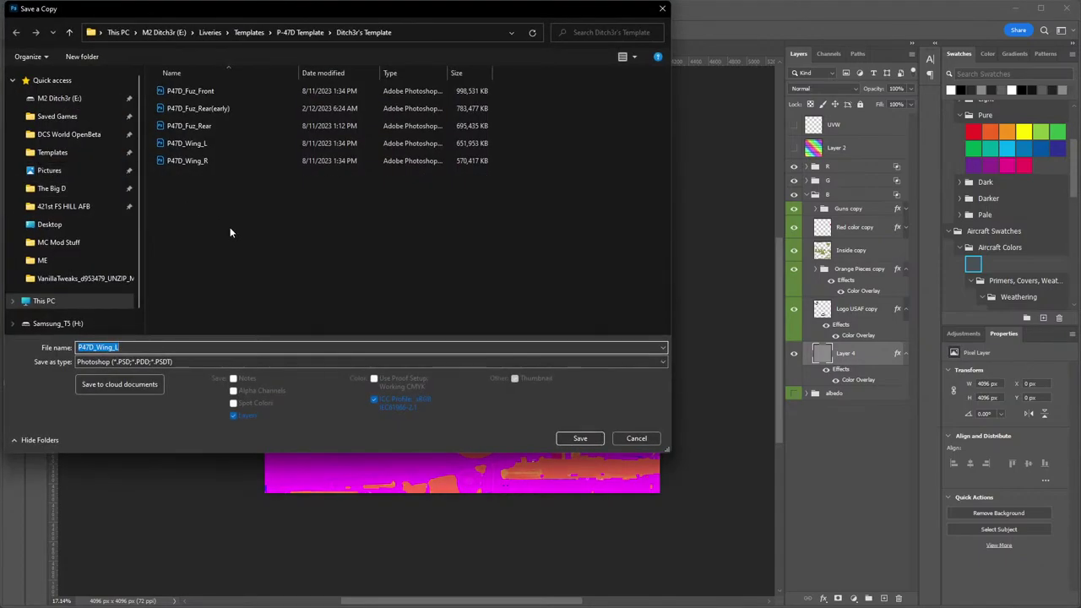
pyautogui.click(208, 361)
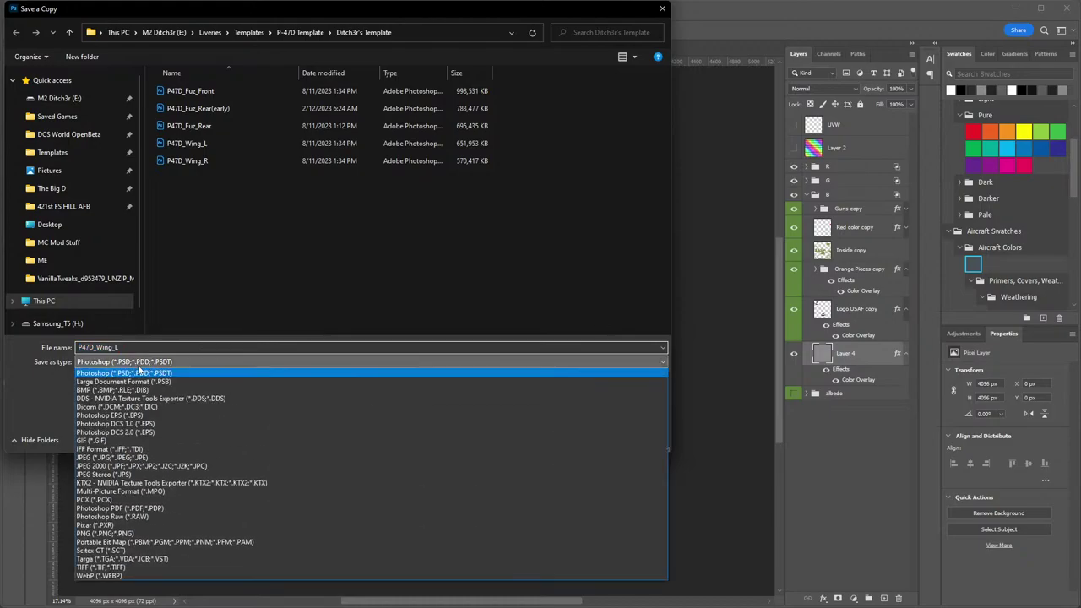
pyautogui.click(97, 402)
pyautogui.click(64, 191)
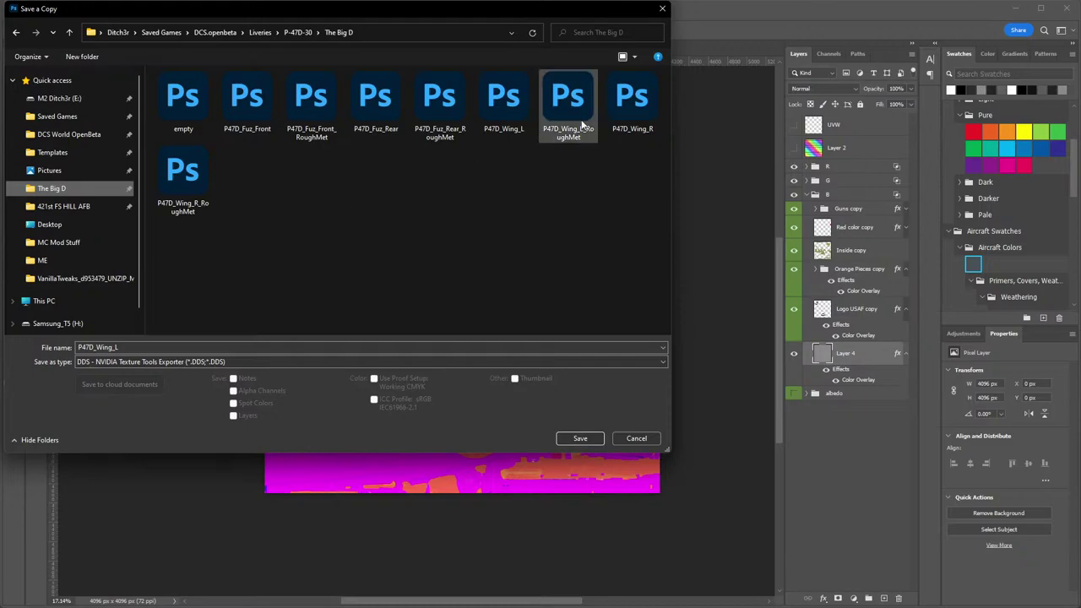
pyautogui.doubleClick(581, 125)
pyautogui.click(996, 398)
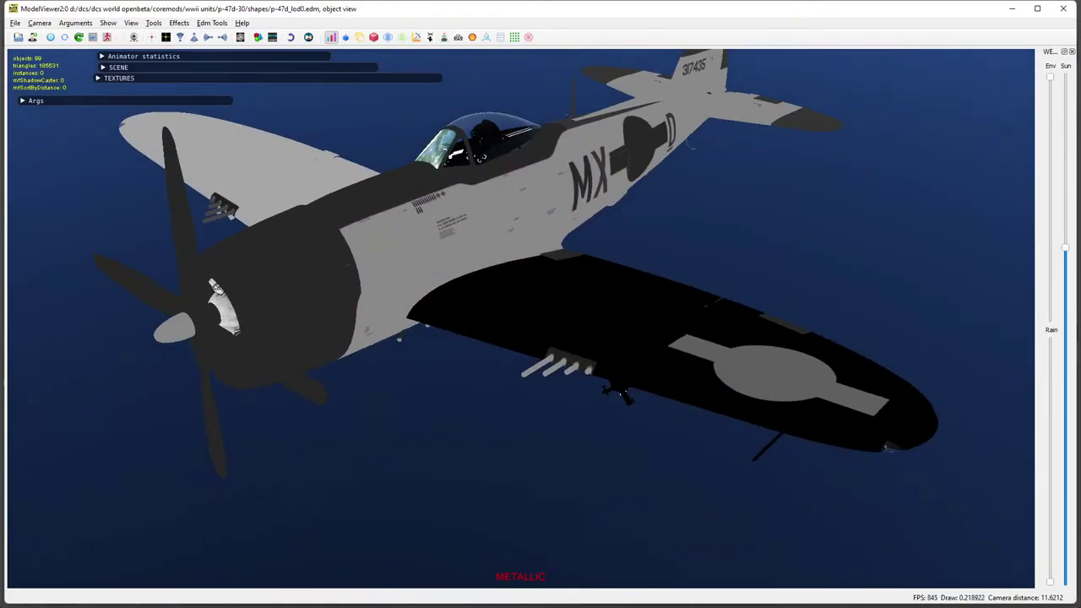
pyautogui.hotkey('alt', 'Tab')
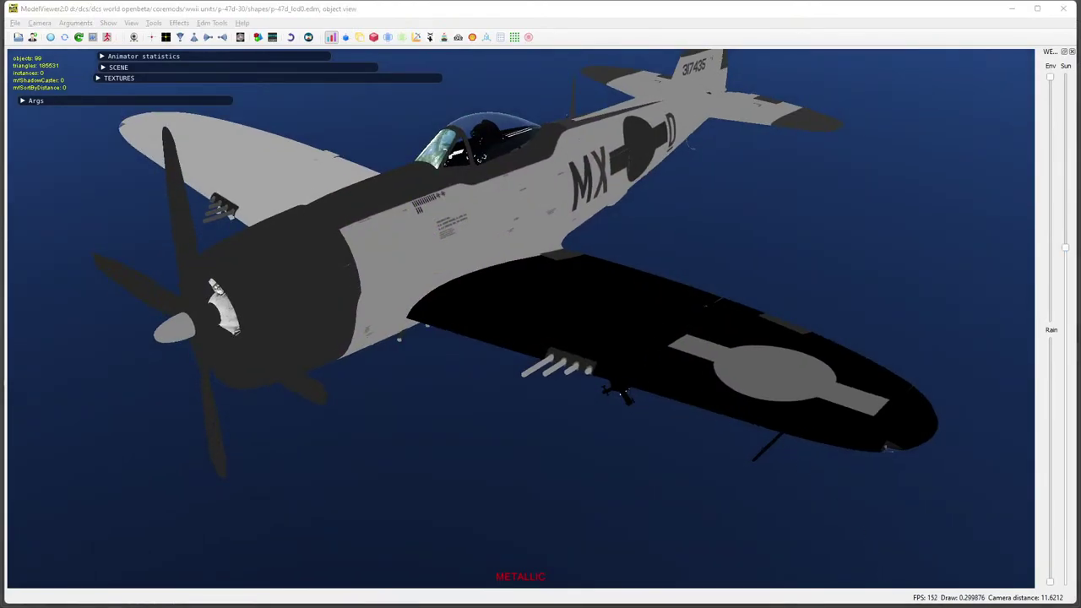
# Switch to ModelViewer and reload the textures so the P-47D uses the newly exported RoughMet file.
pyautogui.hotkey('alt', 'Tab')
pyautogui.hotkey('alt', 'Tab')
pyautogui.click(50, 38)
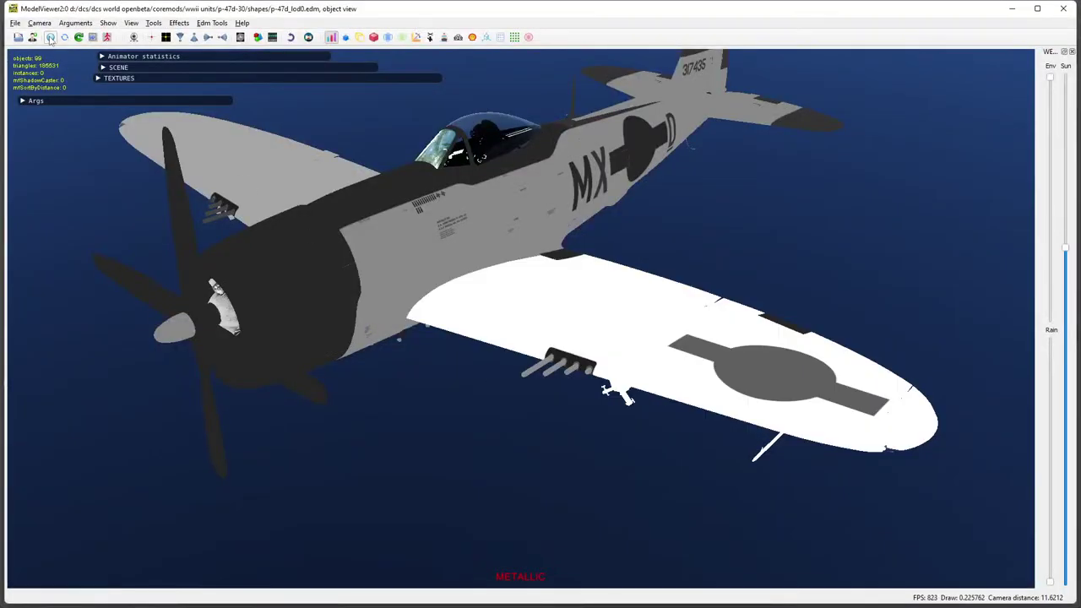
# Examine the left wing while cycling through shader display modes, including BASE COLOR, MATERIAL ERRORS and METALLIC.
pyautogui.moveTo(499, 294); pyautogui.dragTo(593, 328)
pyautogui.scroll(-2, 593, 328)
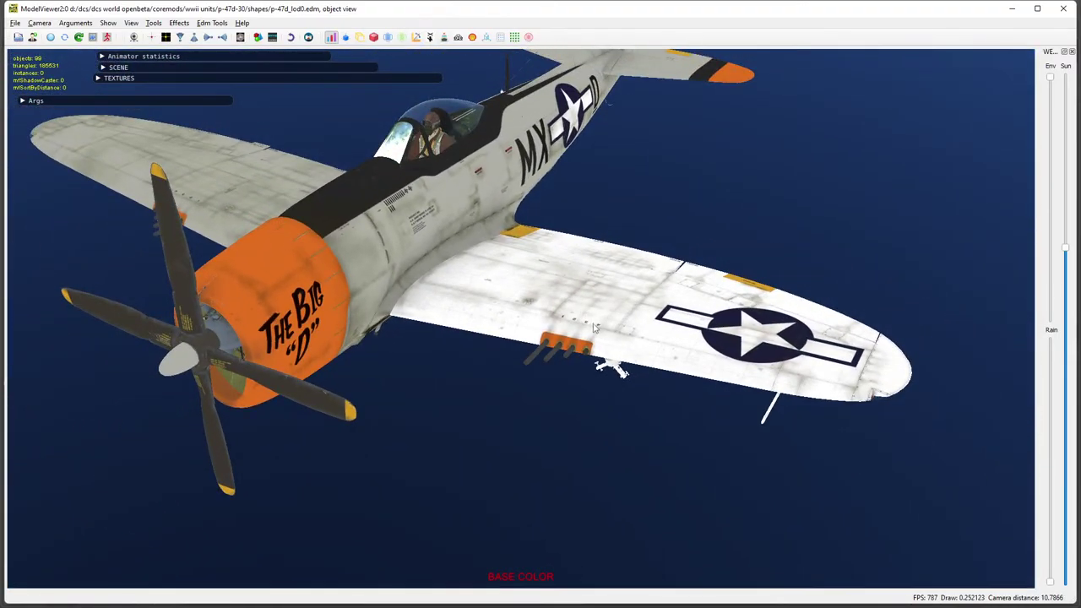
pyautogui.press('n')
pyautogui.press('r')
pyautogui.moveTo(559, 299)
pyautogui.mouseDown()
pyautogui.moveTo(517, 93)
pyautogui.moveTo(501, 271)
pyautogui.moveTo(514, 292)
pyautogui.moveTo(563, 309)
pyautogui.mouseUp()
pyautogui.press('4')
pyautogui.press('5')
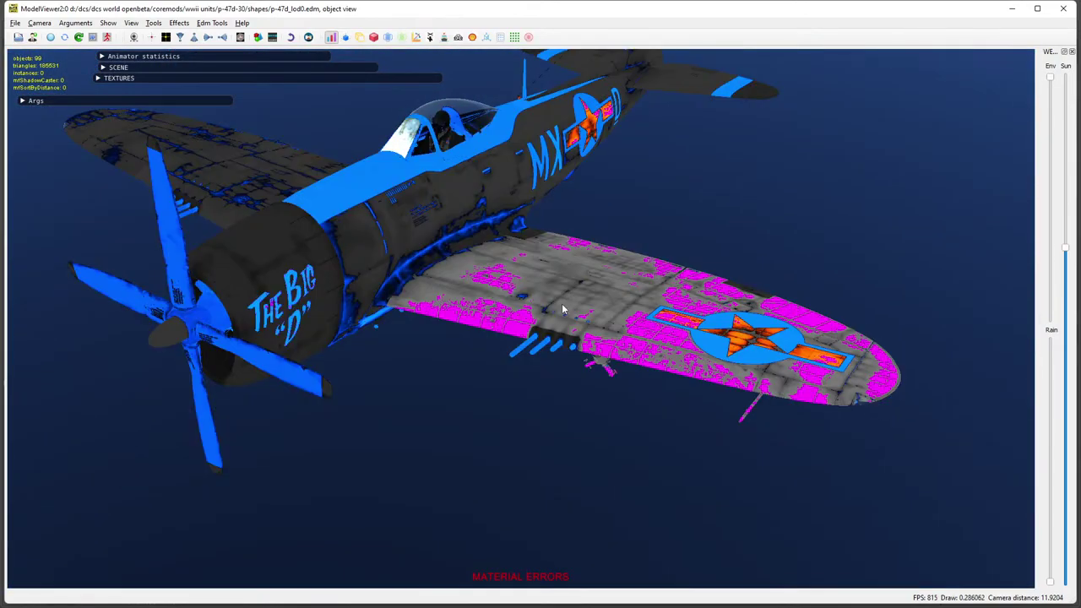
pyautogui.press('3')
pyautogui.press('2')
pyautogui.moveTo(563, 307)
pyautogui.mouseDown()
pyautogui.moveTo(596, 309)
pyautogui.moveTo(537, 162)
pyautogui.moveTo(521, 183)
pyautogui.moveTo(520, 288)
pyautogui.mouseUp()
# In Photoshop, change the Color Overlay of Layer 4 in the B group to light grey dbdbdb.
pyautogui.hotkey('alt', 'Tab')
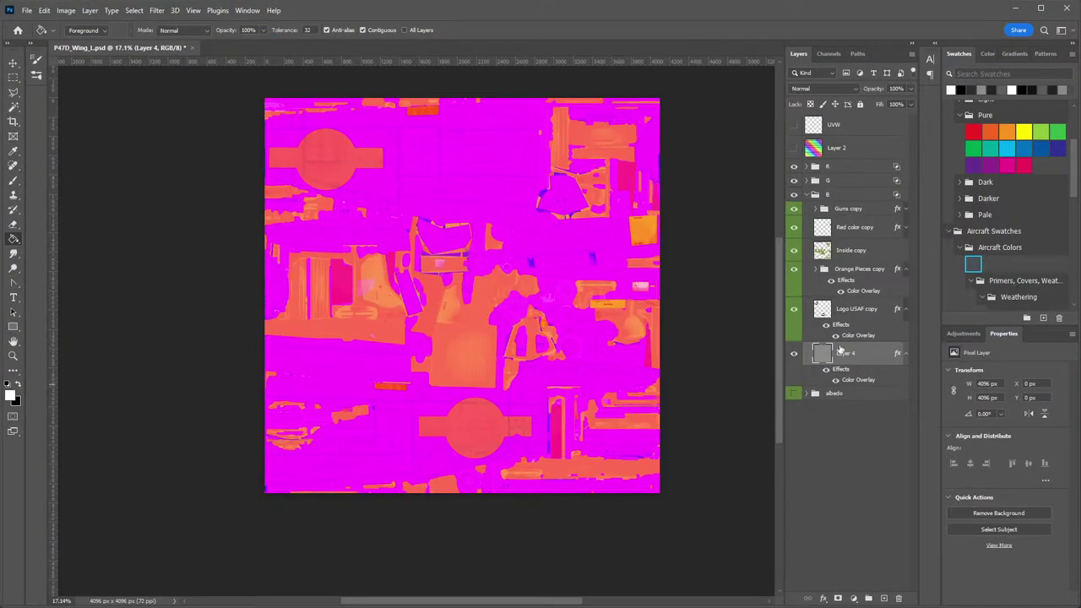
pyautogui.doubleClick(864, 381)
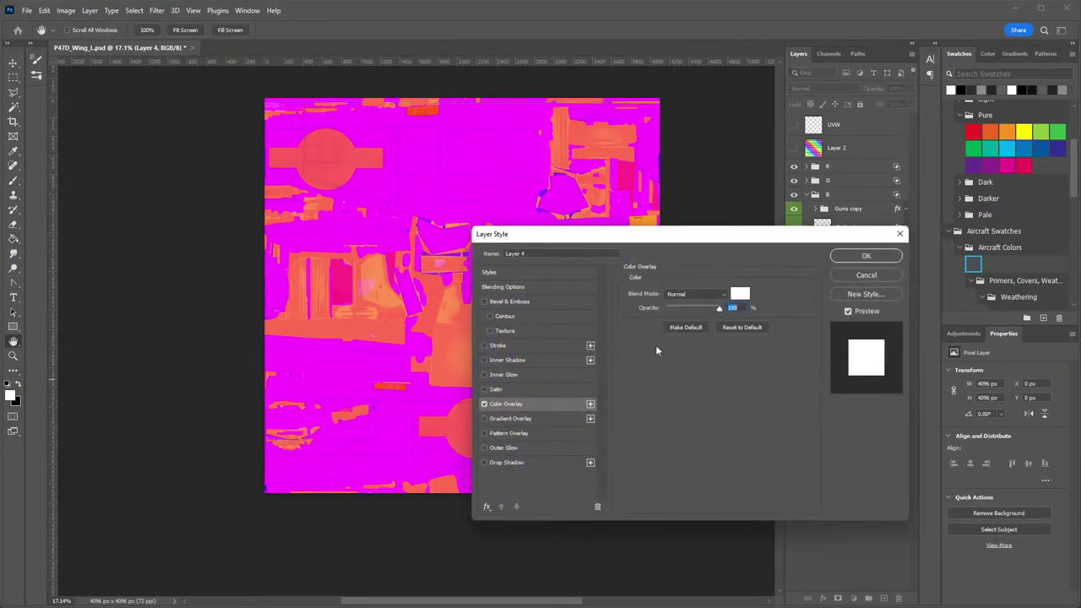
pyautogui.click(741, 294)
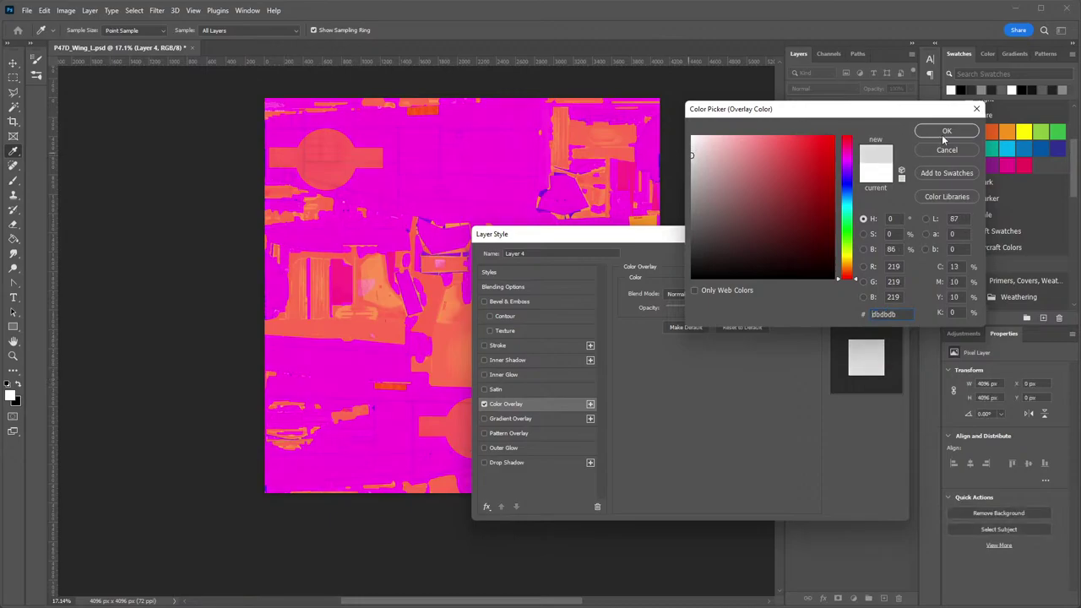
pyautogui.click(946, 133)
pyautogui.click(866, 261)
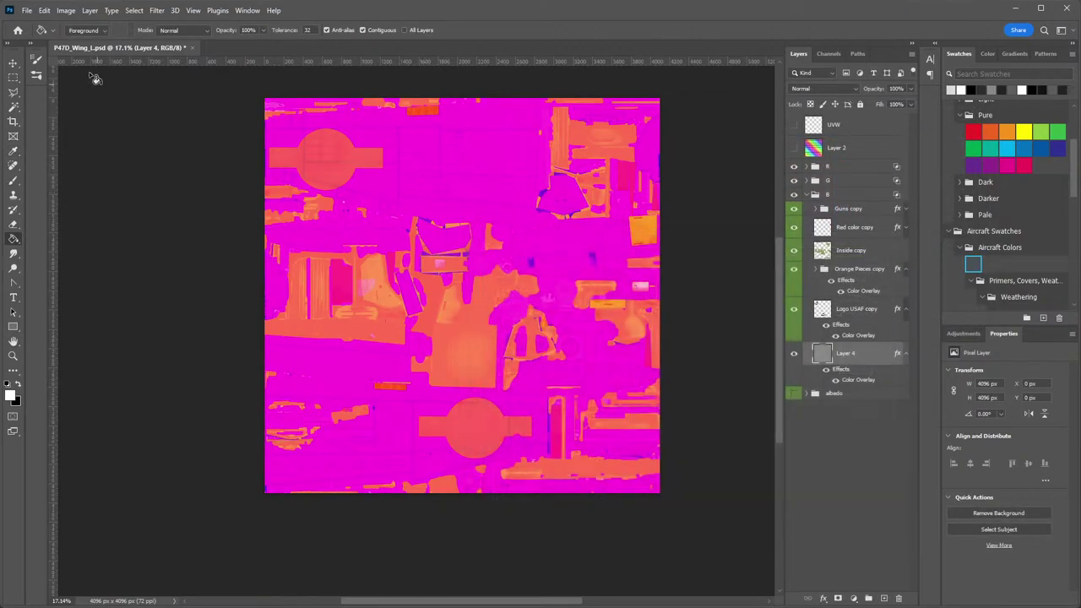
# Save a copy as an NVIDIA Texture Tools DDS in The Big D folder, replacing P47D_Wing_L_RoughMet.
pyautogui.click(27, 10)
pyautogui.click(70, 158)
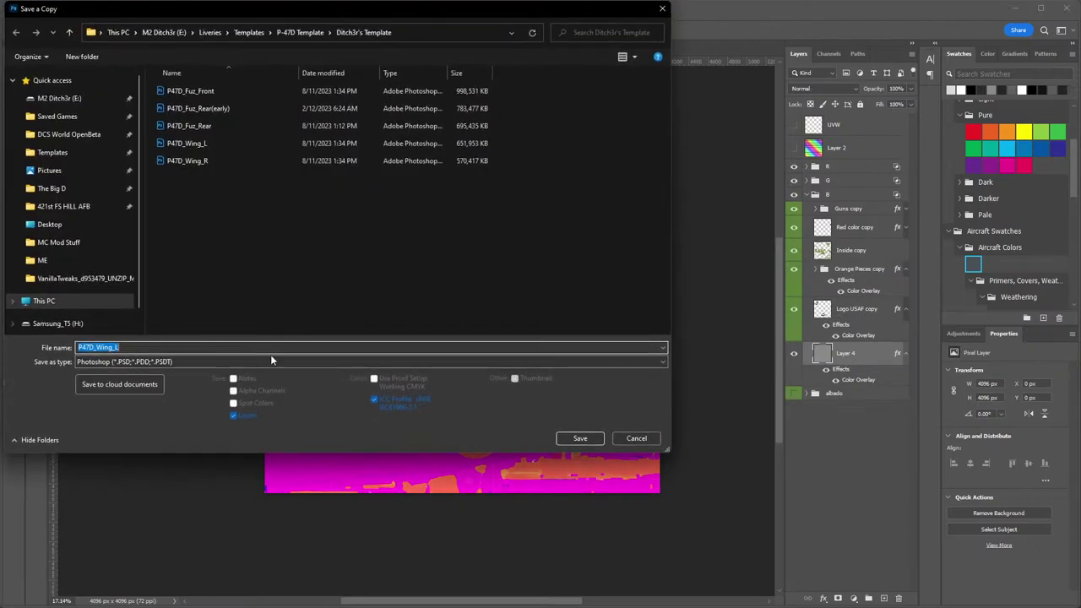
pyautogui.click(100, 386)
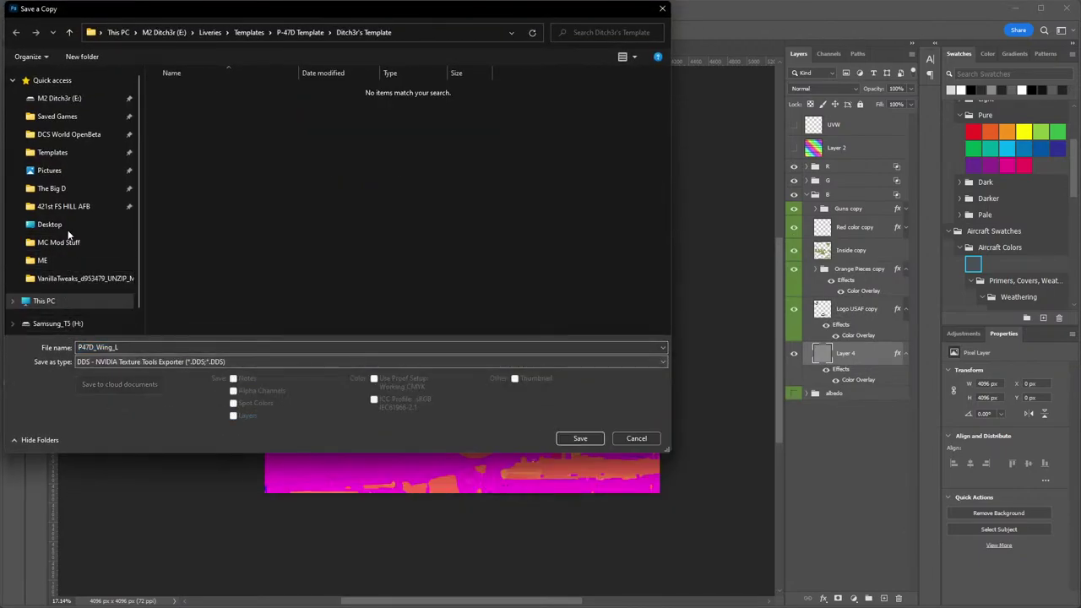
pyautogui.click(52, 188)
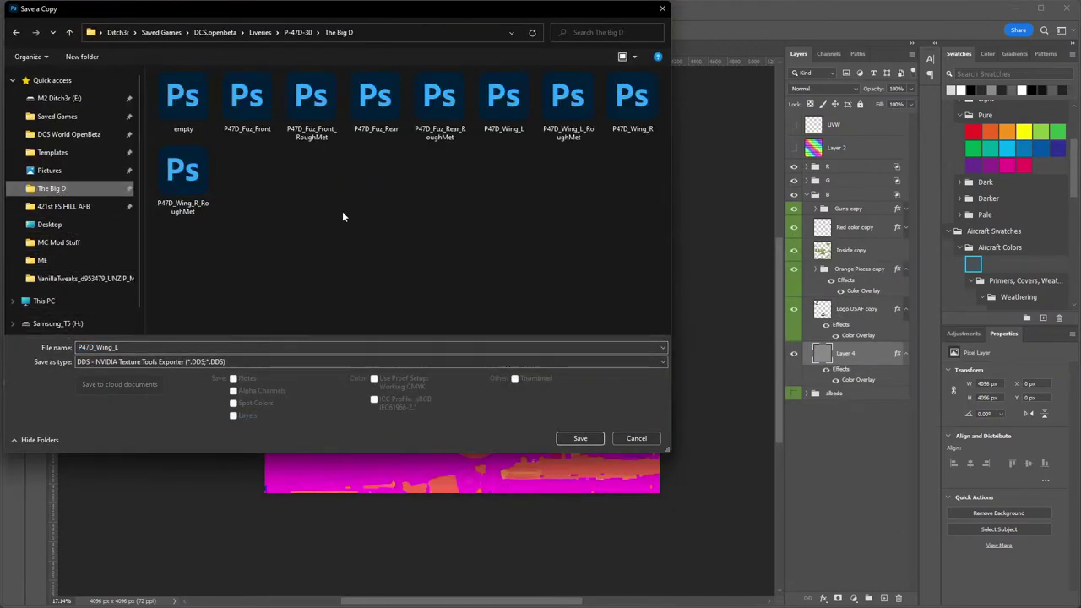
pyautogui.doubleClick(546, 106)
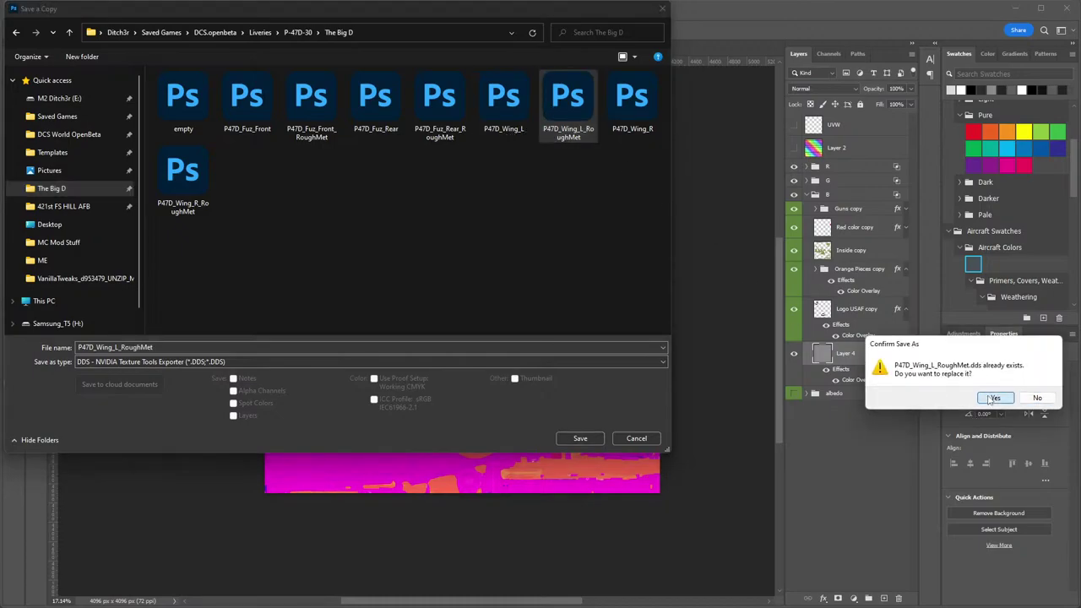
pyautogui.click(994, 398)
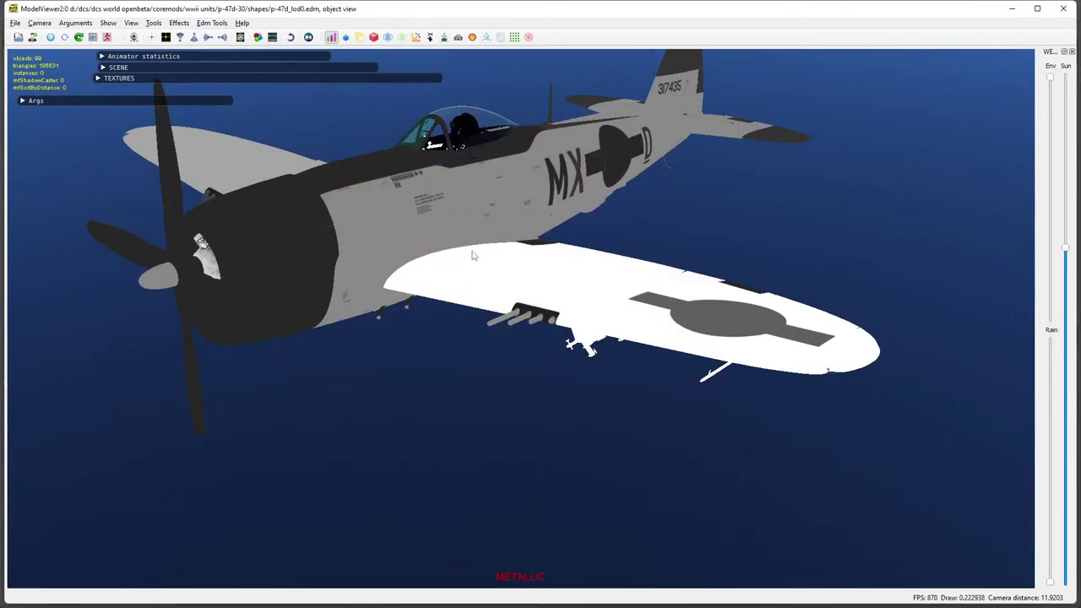
# In ModelViewer, reload the textures and examine the wings from above and below with full shading.
pyautogui.moveTo(459, 244); pyautogui.dragTo(461, 268)
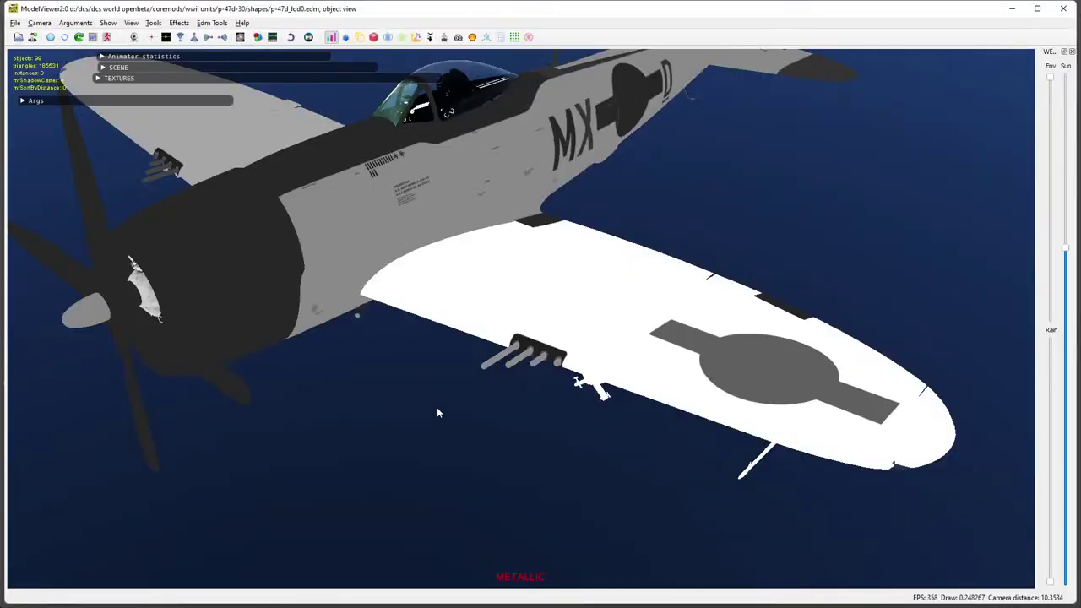
pyautogui.click(51, 37)
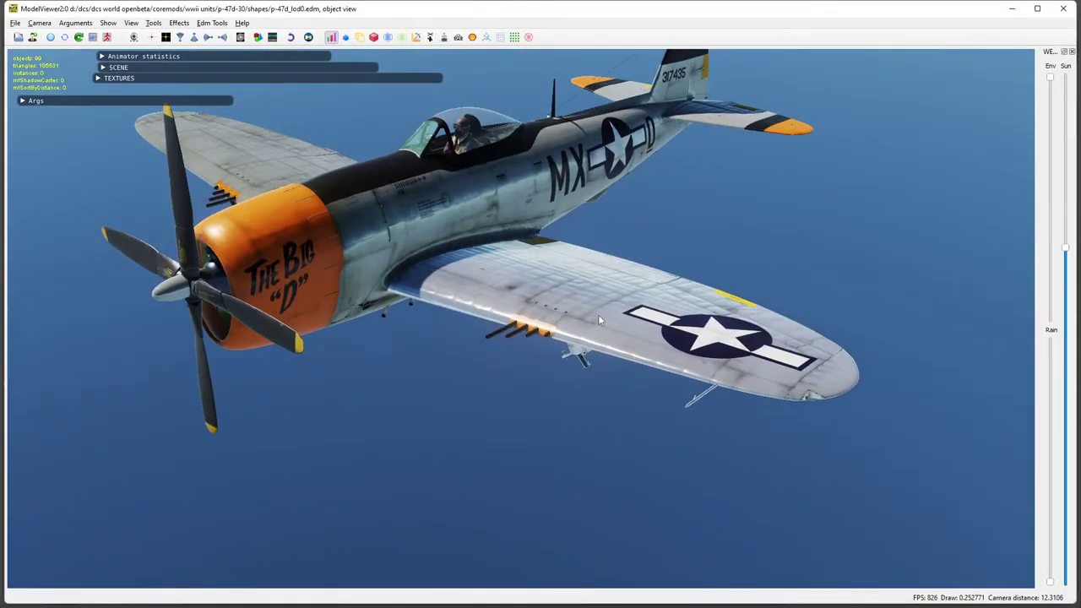
pyautogui.moveTo(599, 319); pyautogui.dragTo(504, 241)
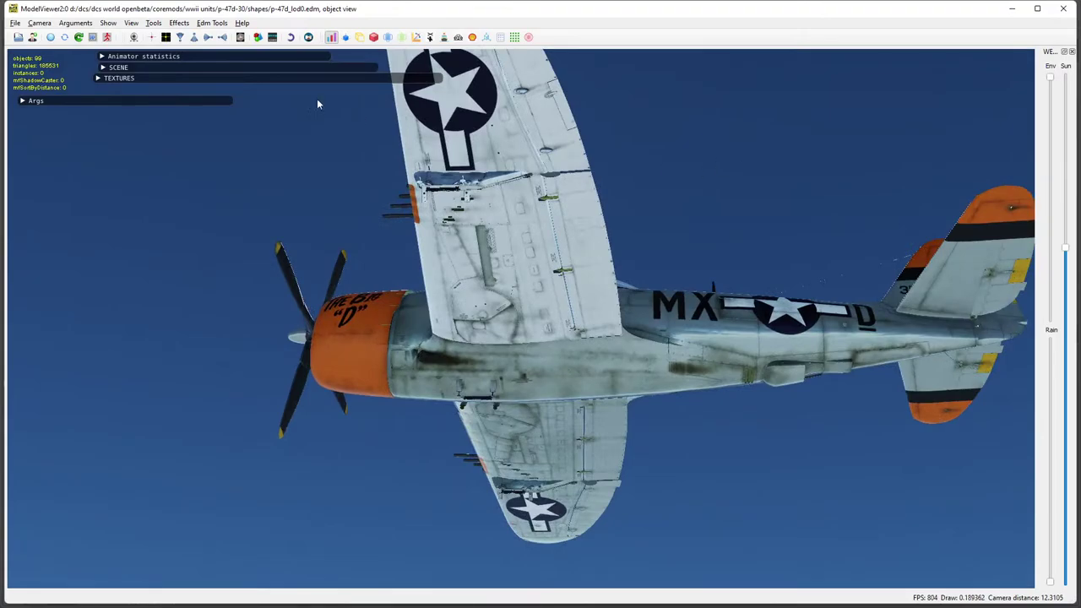
pyautogui.moveTo(652, 219); pyautogui.dragTo(871, 257)
# Change the environment to Normandy01.dds and examine the reflections on the wings and fuselage from several angles.
pyautogui.moveTo(1052, 80); pyautogui.dragTo(1041, 216)
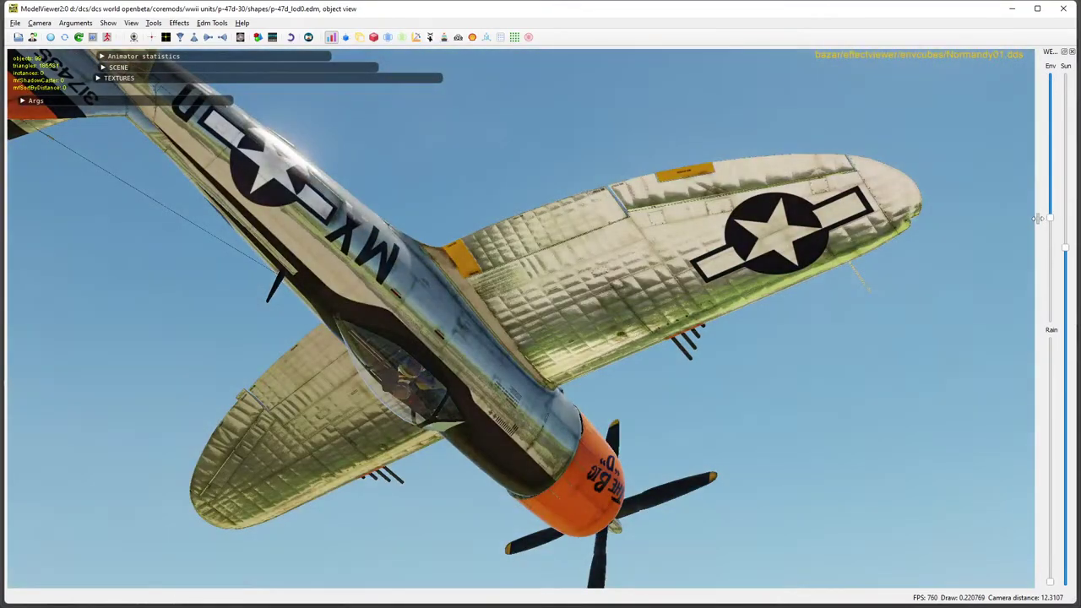
pyautogui.moveTo(714, 311); pyautogui.dragTo(646, 298)
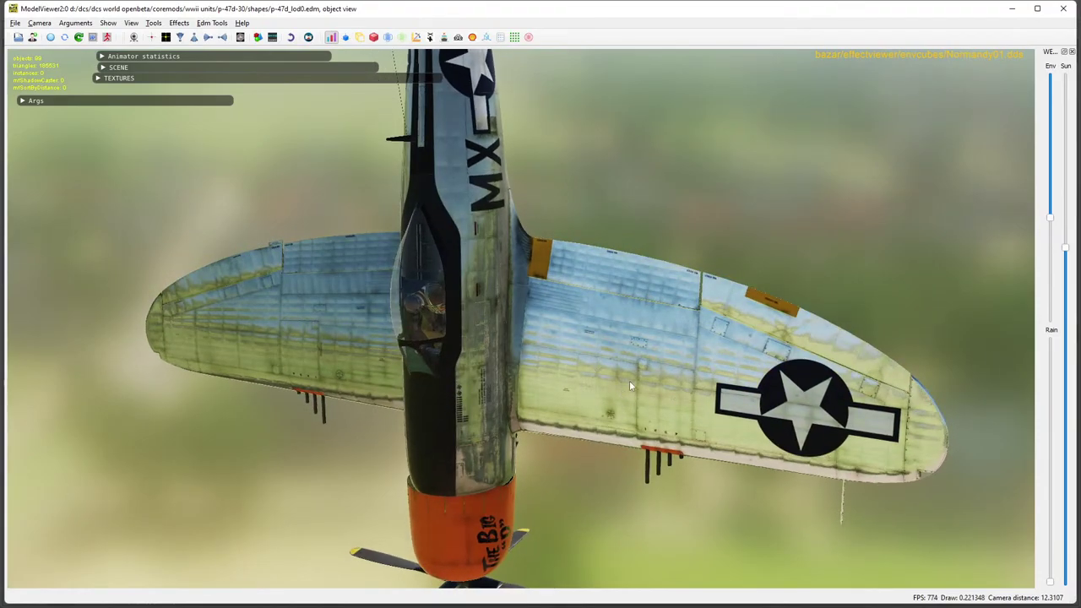
pyautogui.moveTo(683, 401); pyautogui.dragTo(320, 273)
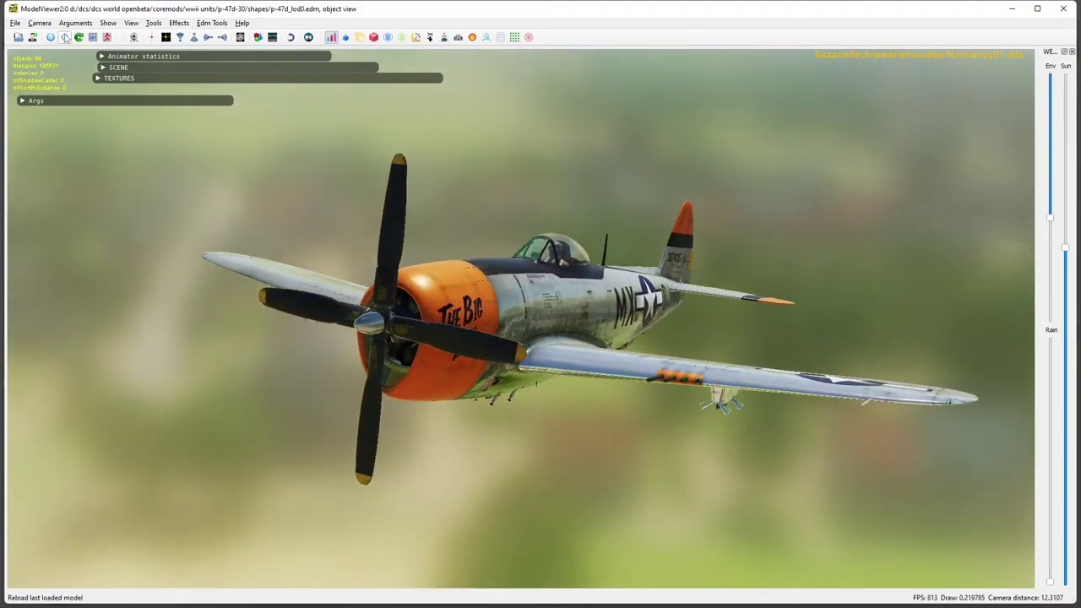
pyautogui.click(133, 37)
pyautogui.scroll(5, 618, 333)
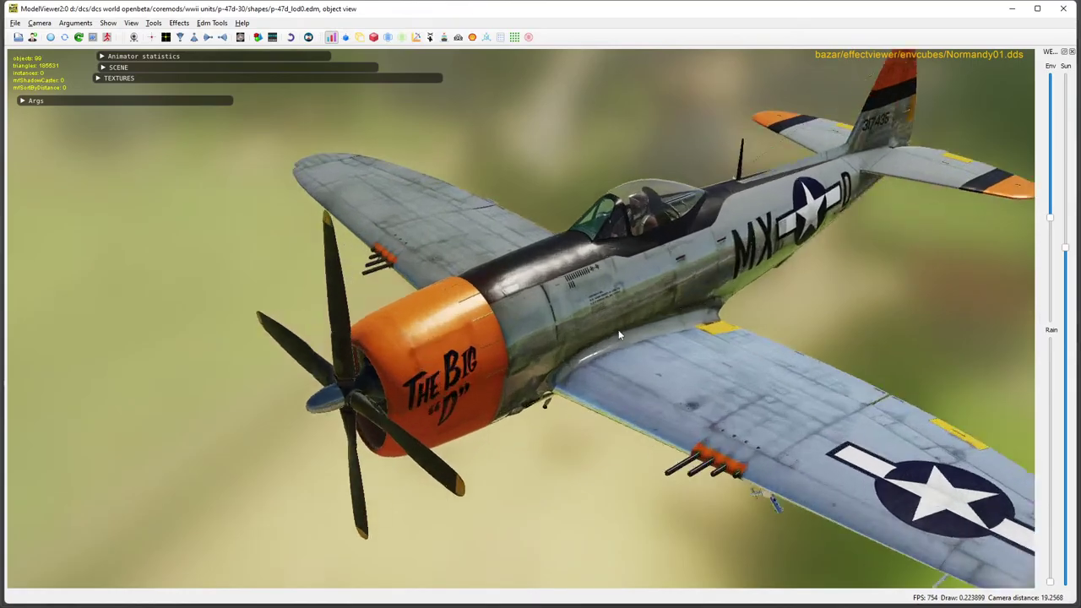
pyautogui.moveTo(662, 324); pyautogui.dragTo(575, 376)
# In Photoshop, collapse the B group, hide the R, G and B groups, and show and expand the albedo group.
pyautogui.hotkey('alt', 'Tab')
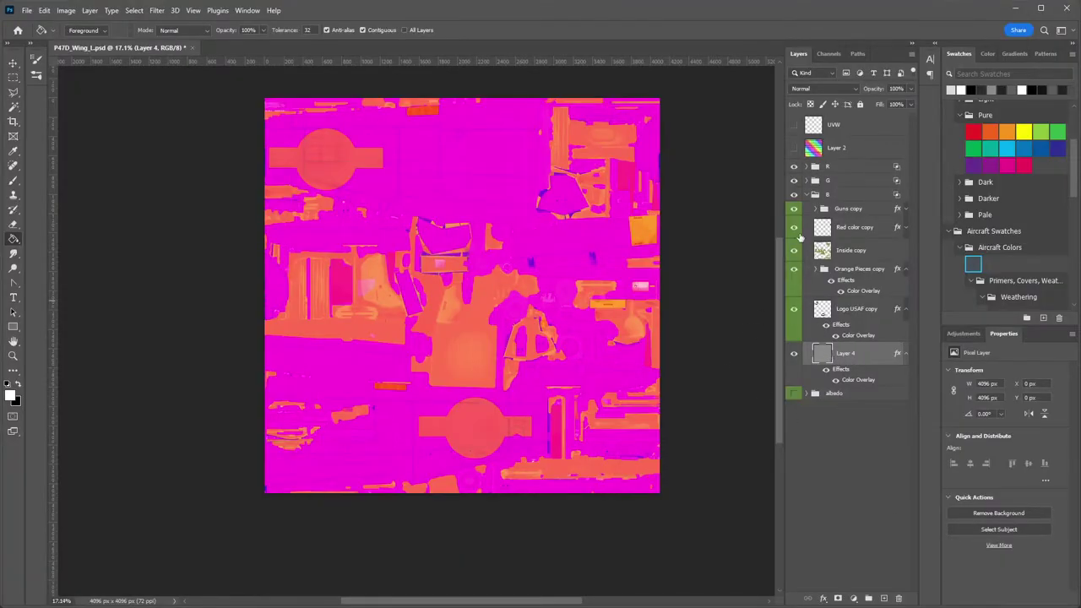
pyautogui.click(810, 195)
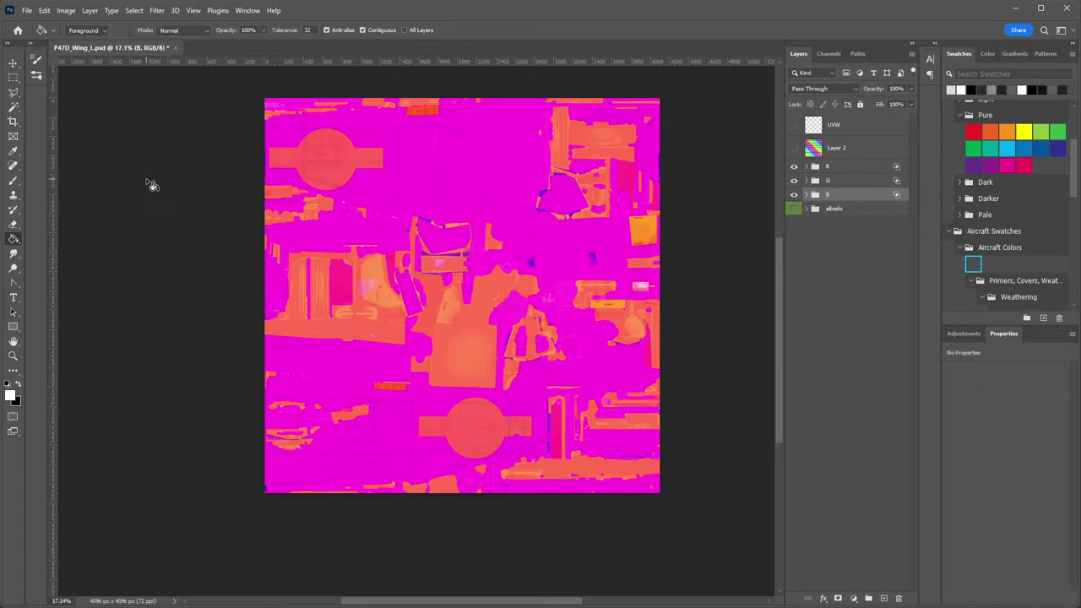
pyautogui.click(795, 194)
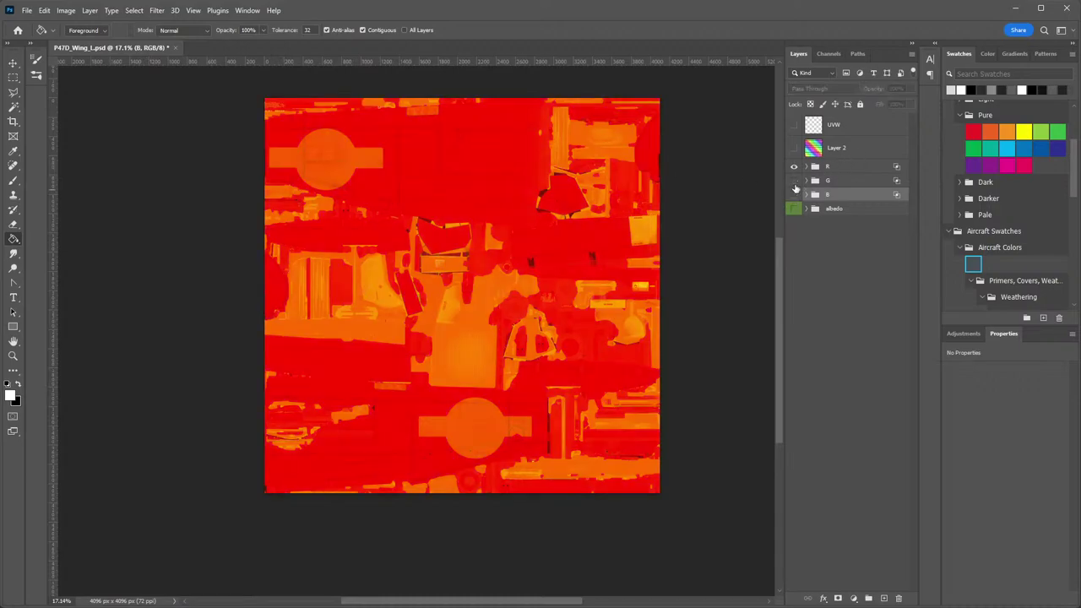
pyautogui.click(794, 167)
pyautogui.click(794, 180)
pyautogui.click(808, 209)
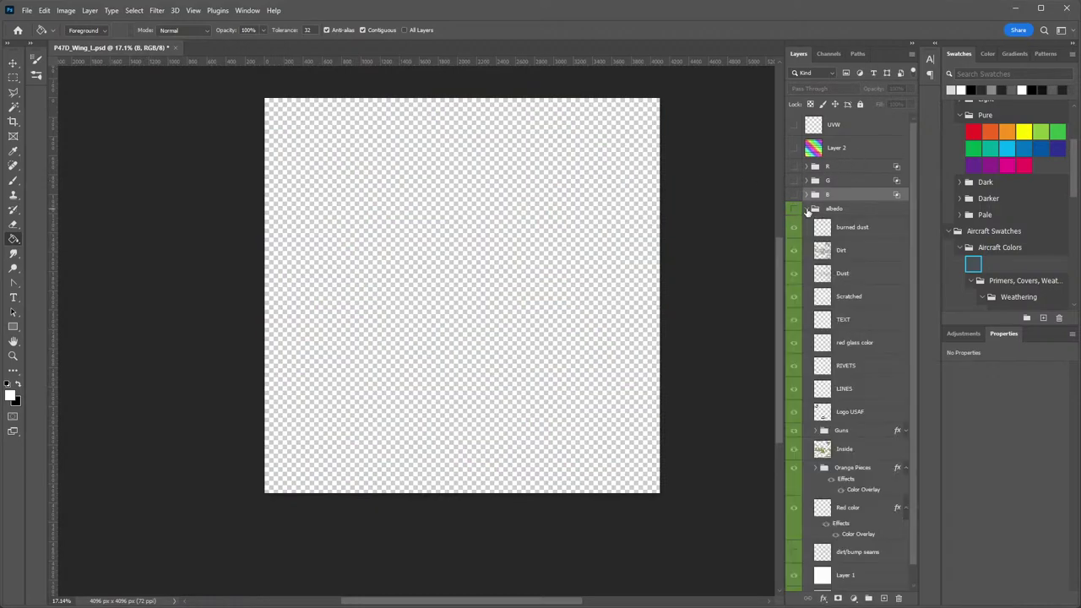
pyautogui.click(794, 208)
# Fill Layer 1 in the albedo group with a light grey foreground colour at 79% brightness.
pyautogui.scroll(-1, 834, 360)
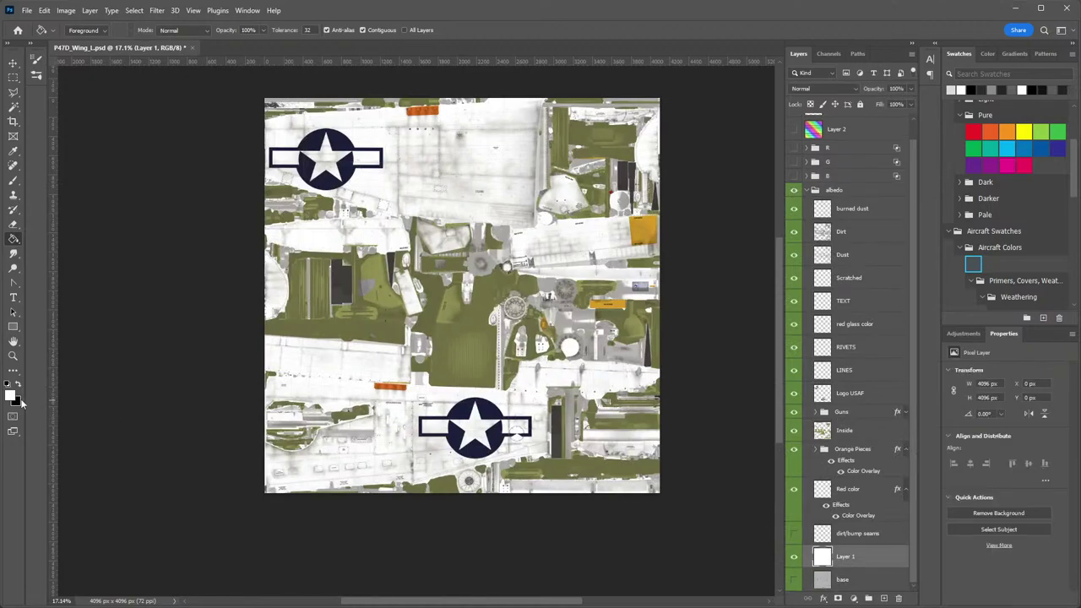
pyautogui.click(9, 399)
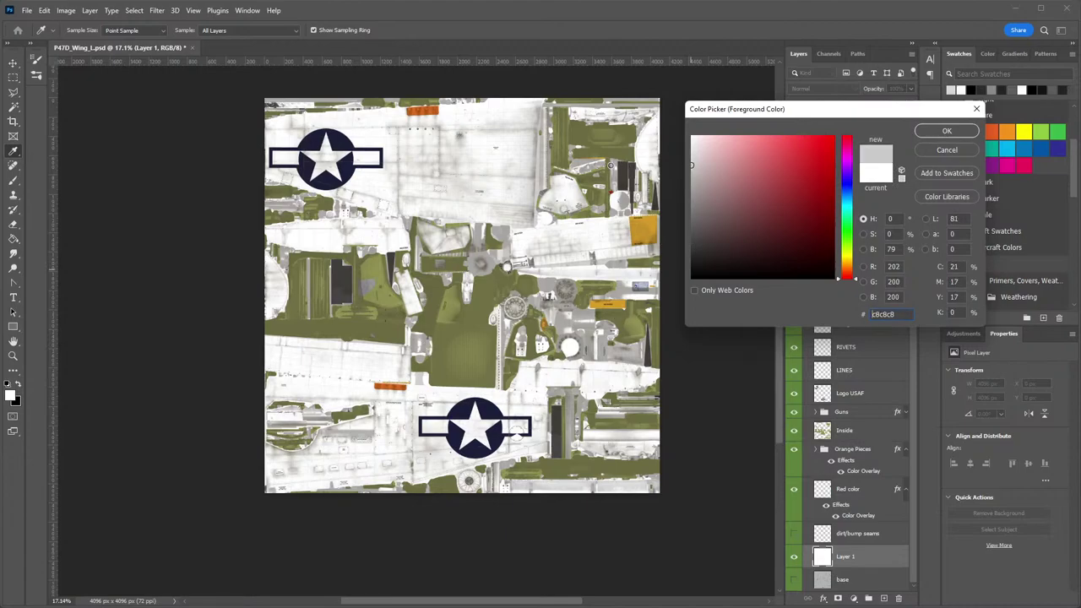
pyautogui.click(947, 131)
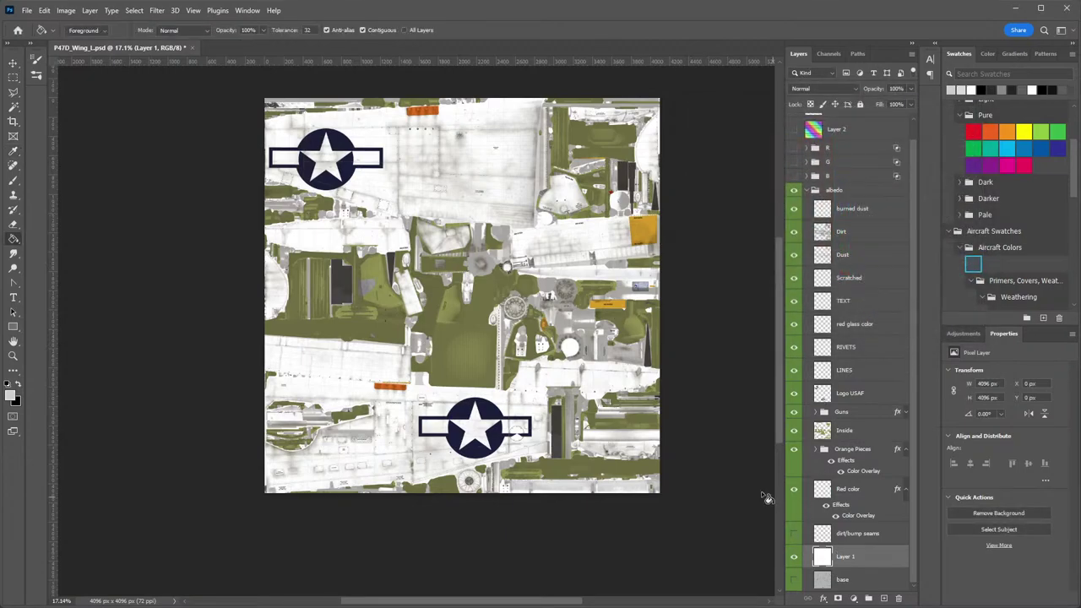
pyautogui.click(443, 401)
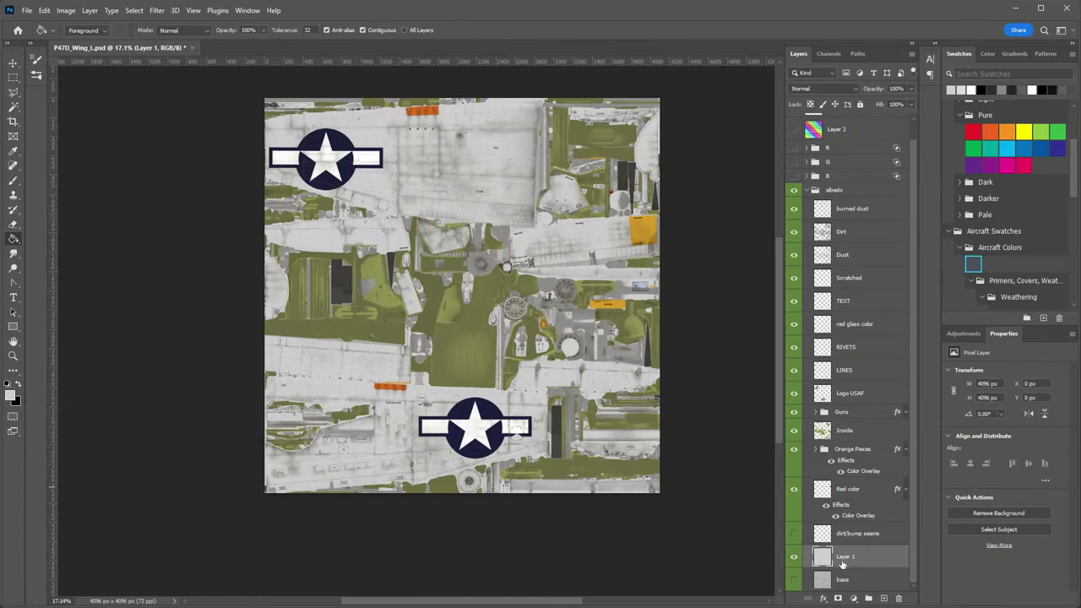
# Add a Color Overlay in grey b3b3b3 to Layer 1 of the albedo group and copy its layer style.
pyautogui.doubleClick(823, 560)
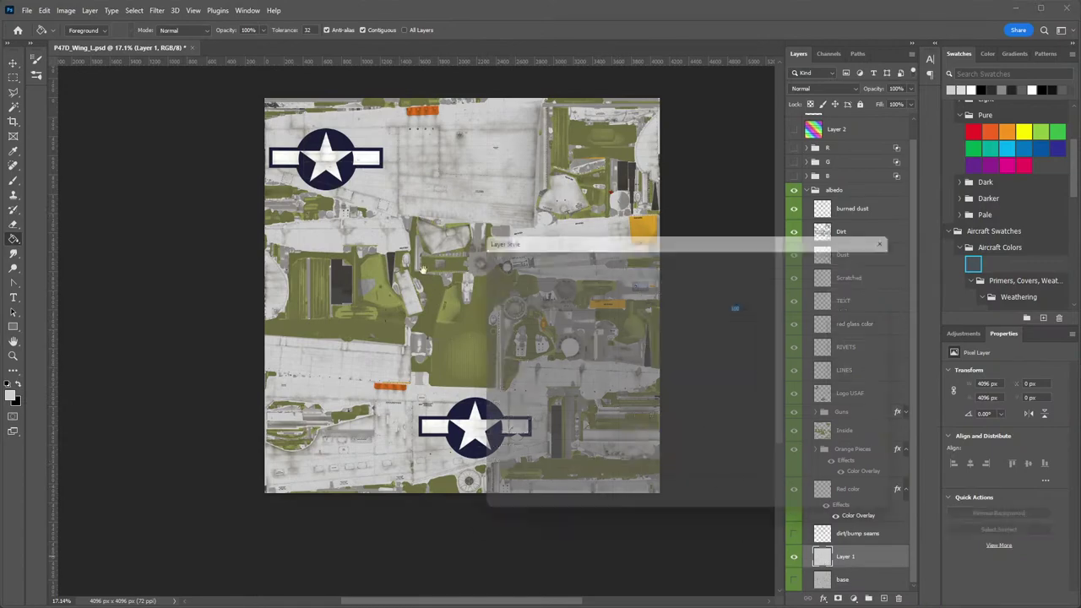
pyautogui.click(507, 404)
pyautogui.click(736, 294)
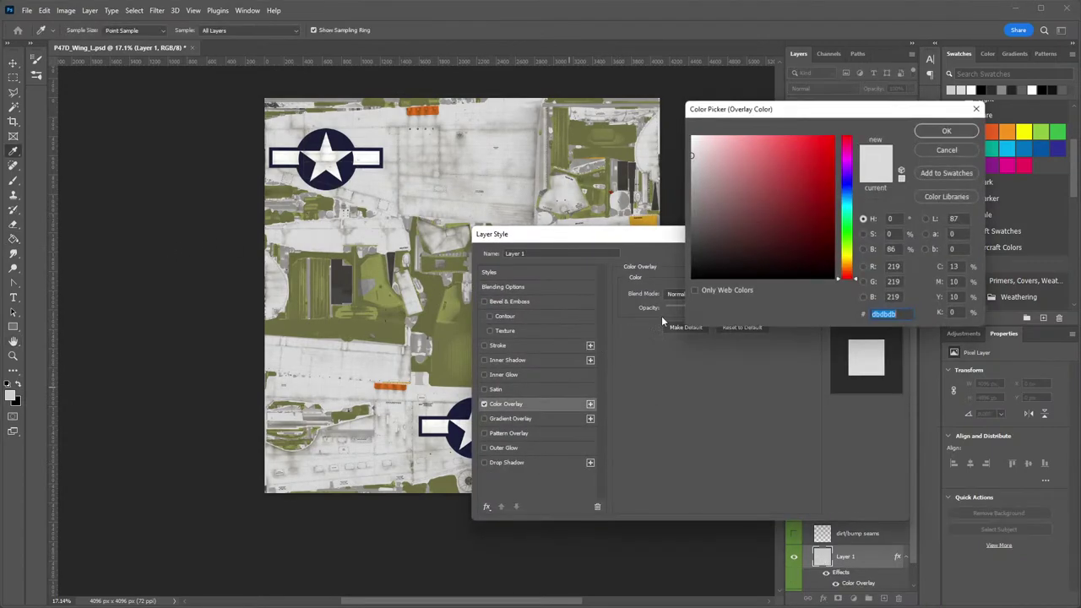
pyautogui.click(649, 174)
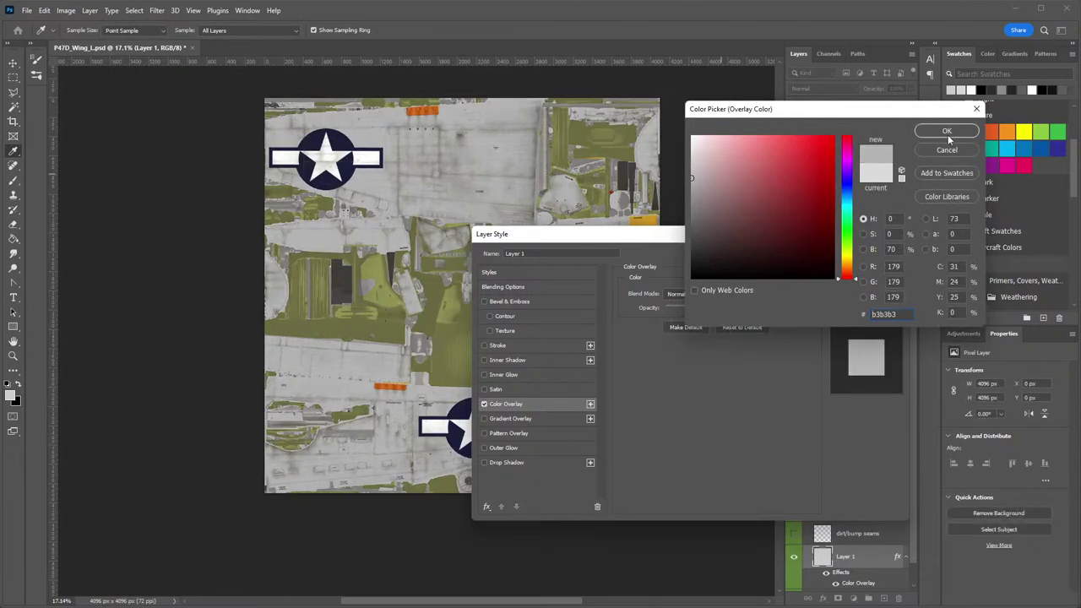
pyautogui.click(947, 132)
pyautogui.click(865, 257)
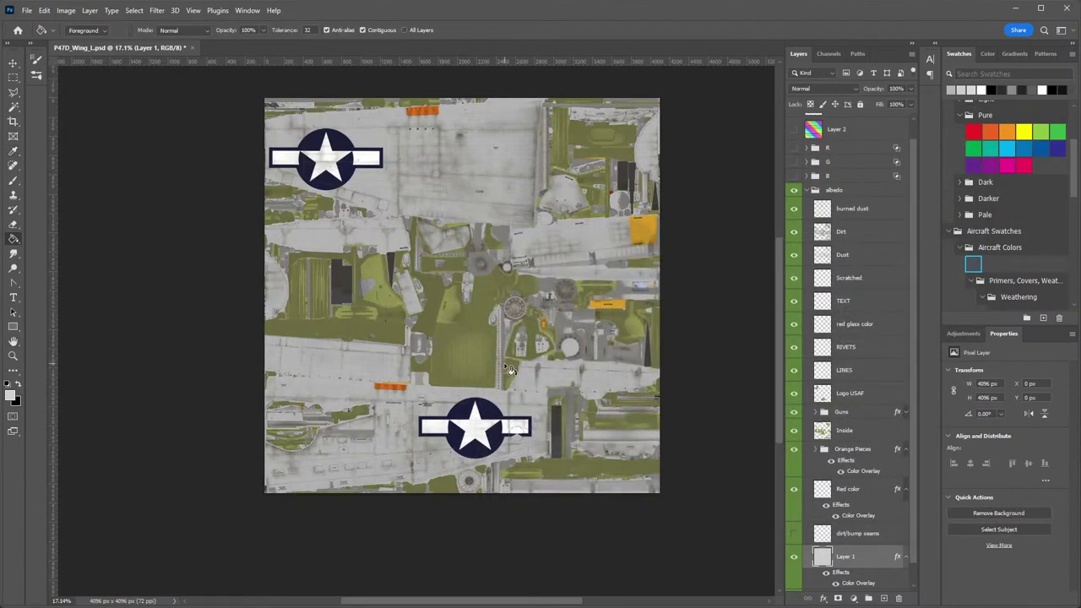
pyautogui.rightClick(851, 563)
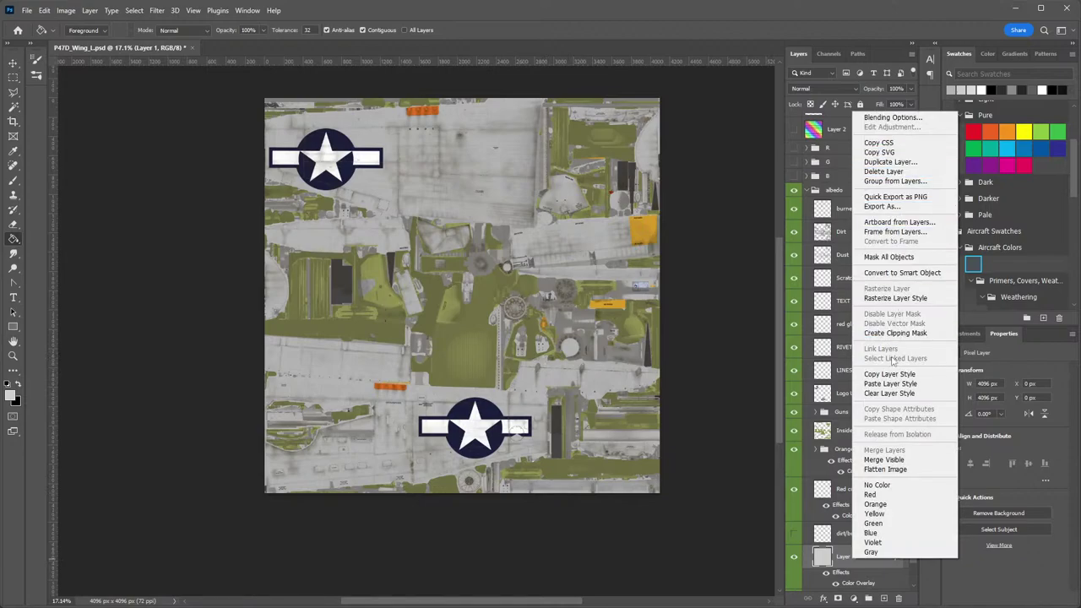
pyautogui.click(890, 374)
# Export the left wing albedo as DDS file P47D_Wing_L into The Big D livery folder, replacing the existing texture.
pyautogui.click(27, 11)
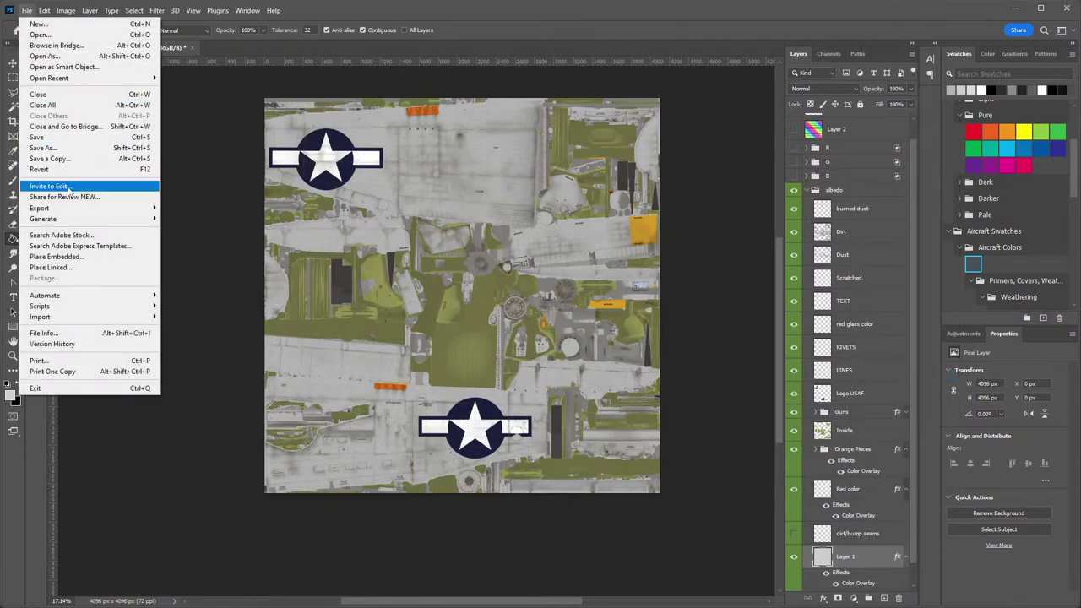
pyautogui.click(68, 160)
pyautogui.click(173, 362)
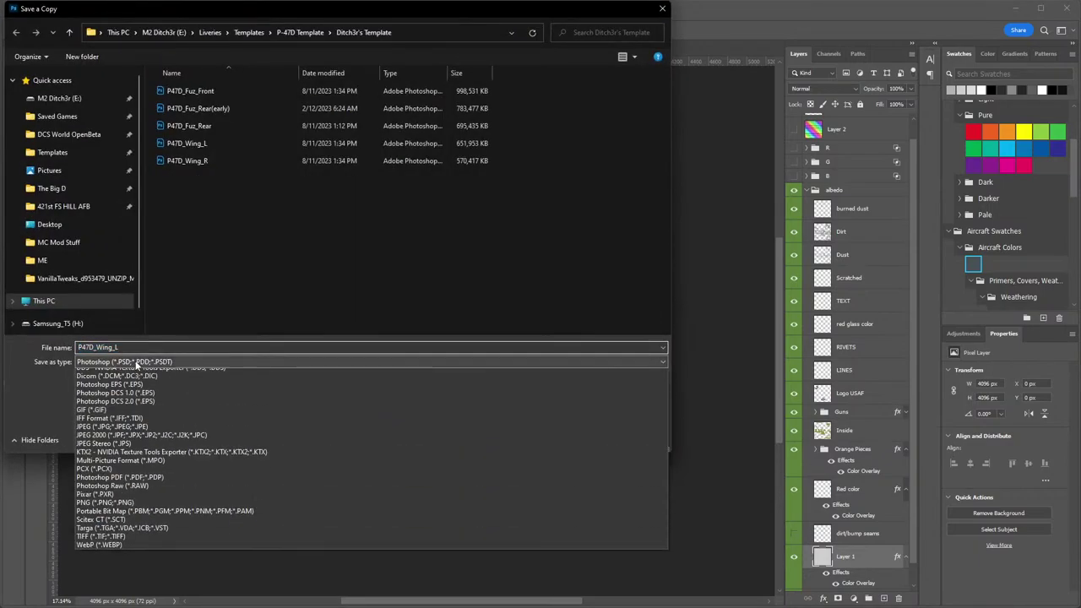
pyautogui.click(127, 398)
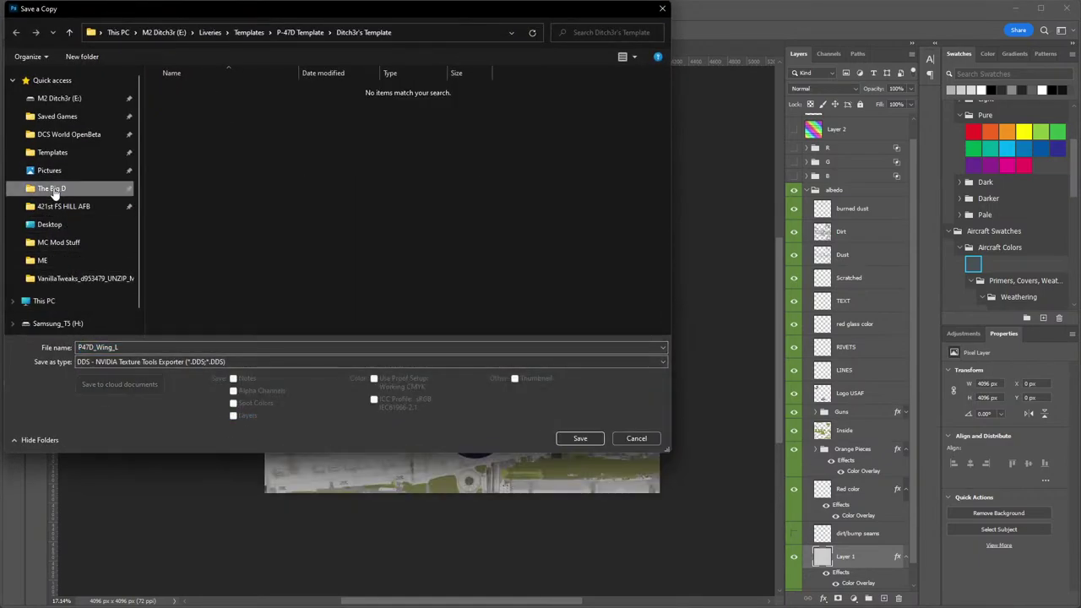
pyautogui.click(52, 189)
pyautogui.click(580, 439)
pyautogui.click(996, 398)
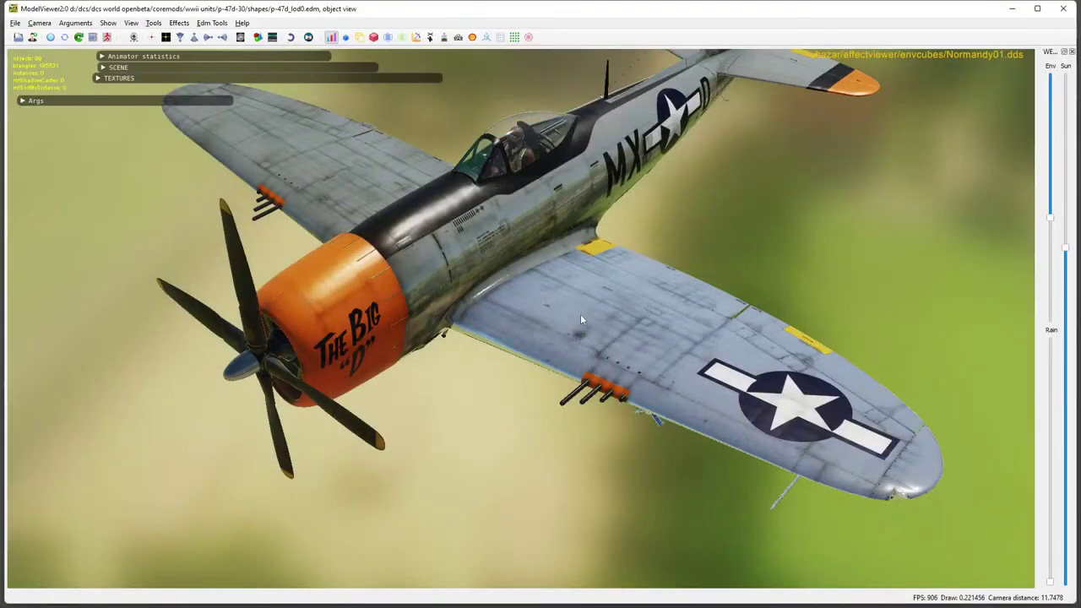
# Switch to ModelViewer, reload the textures, and view the updated left wing.
pyautogui.moveTo(581, 314)
pyautogui.mouseDown()
pyautogui.moveTo(629, 272)
pyautogui.moveTo(525, 224)
pyautogui.moveTo(610, 325)
pyautogui.moveTo(585, 329)
pyautogui.mouseUp()
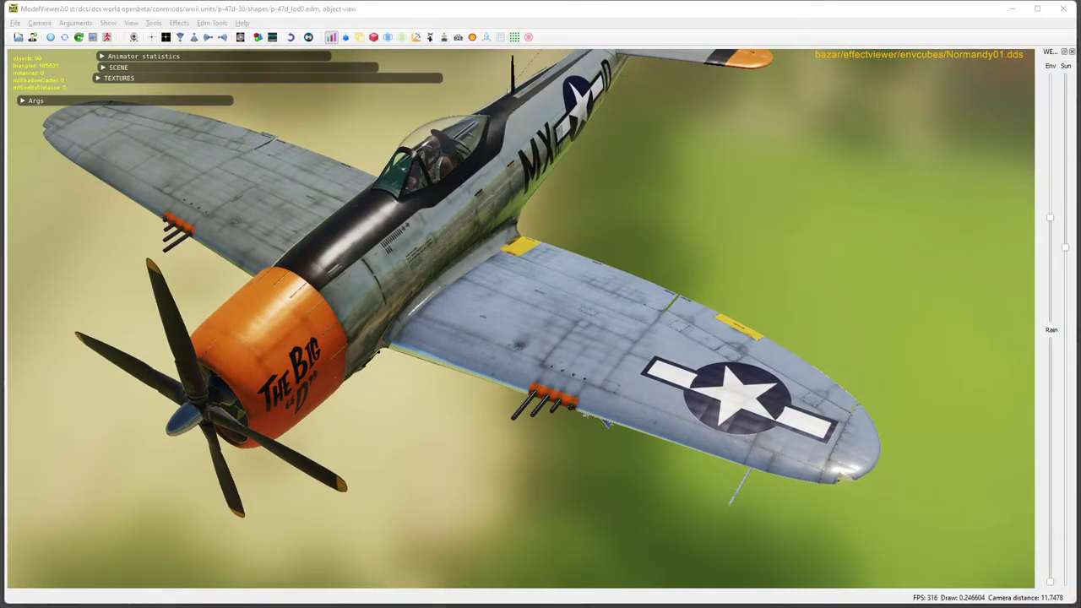
pyautogui.hotkey('alt', 'Tab')
pyautogui.click(50, 38)
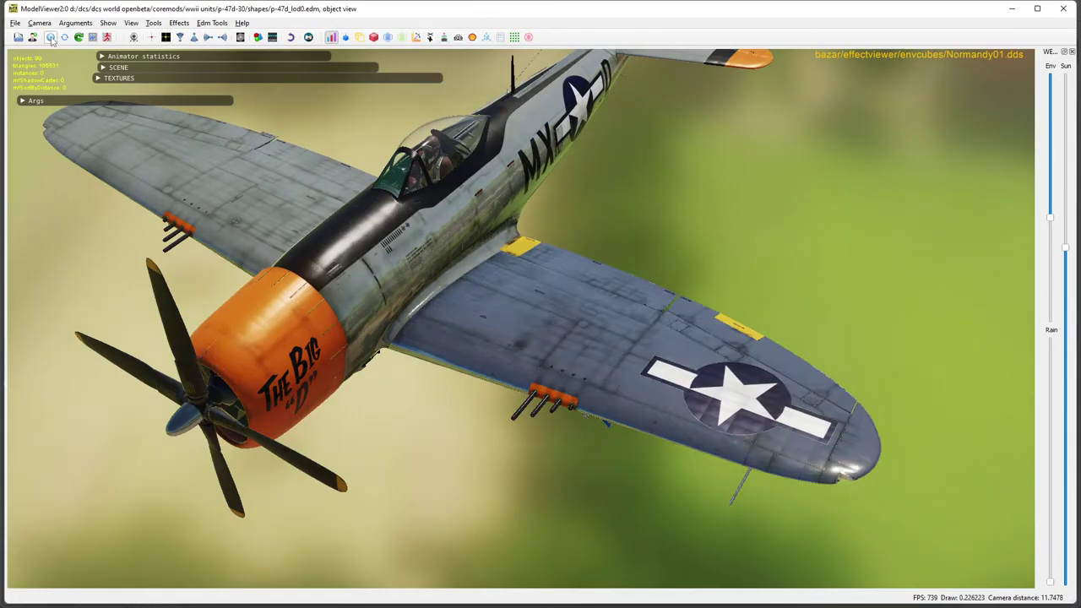
pyautogui.moveTo(518, 353)
pyautogui.mouseDown()
pyautogui.moveTo(463, 172)
pyautogui.moveTo(522, 221)
pyautogui.moveTo(509, 524)
pyautogui.moveTo(451, 423)
pyautogui.moveTo(537, 397)
pyautogui.moveTo(518, 310)
pyautogui.moveTo(362, 318)
pyautogui.moveTo(610, 348)
pyautogui.moveTo(503, 284)
pyautogui.moveTo(516, 337)
pyautogui.mouseUp()
# Display the model's roughness and metallic channels to compare the left wing with the rest of the aircraft.
pyautogui.press('r')
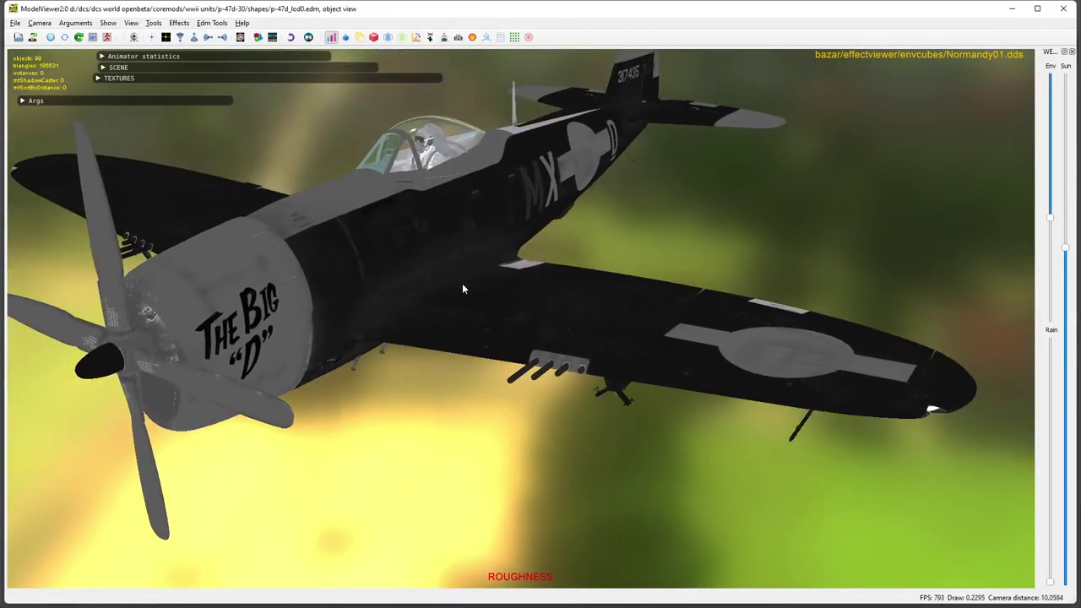
pyautogui.moveTo(463, 289); pyautogui.dragTo(358, 399)
pyautogui.moveTo(238, 255); pyautogui.dragTo(553, 381)
pyautogui.press('6')
pyautogui.press('7')
pyautogui.press('3')
pyautogui.press('2')
pyautogui.press('F6')
pyautogui.press('F6')
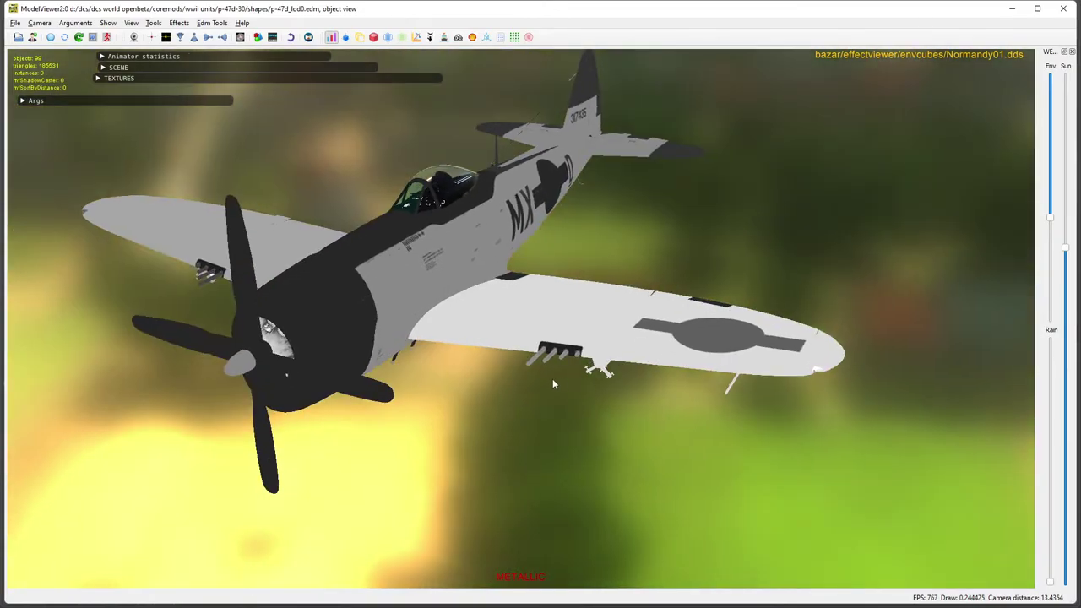
# Inspect the metallic shading up close, return to the full render, and compare both wings from several angles.
pyautogui.scroll(5, 569, 330)
pyautogui.moveTo(569, 331)
pyautogui.mouseDown()
pyautogui.moveTo(429, 296)
pyautogui.moveTo(382, 156)
pyautogui.moveTo(420, 244)
pyautogui.moveTo(561, 414)
pyautogui.moveTo(517, 93)
pyautogui.moveTo(513, 153)
pyautogui.moveTo(598, 205)
pyautogui.moveTo(738, 196)
pyautogui.moveTo(736, 242)
pyautogui.moveTo(684, 259)
pyautogui.moveTo(694, 365)
pyautogui.moveTo(682, 314)
pyautogui.moveTo(621, 209)
pyautogui.moveTo(533, 314)
pyautogui.moveTo(523, 296)
pyautogui.moveTo(526, 374)
pyautogui.moveTo(522, 335)
pyautogui.moveTo(523, 371)
pyautogui.moveTo(522, 344)
pyautogui.moveTo(573, 319)
pyautogui.moveTo(608, 318)
pyautogui.moveTo(534, 316)
pyautogui.moveTo(624, 314)
pyautogui.moveTo(187, 335)
pyautogui.mouseUp()
pyautogui.press('F6')
pyautogui.moveTo(355, 310); pyautogui.dragTo(610, 339)
pyautogui.scroll(-4, 610, 339)
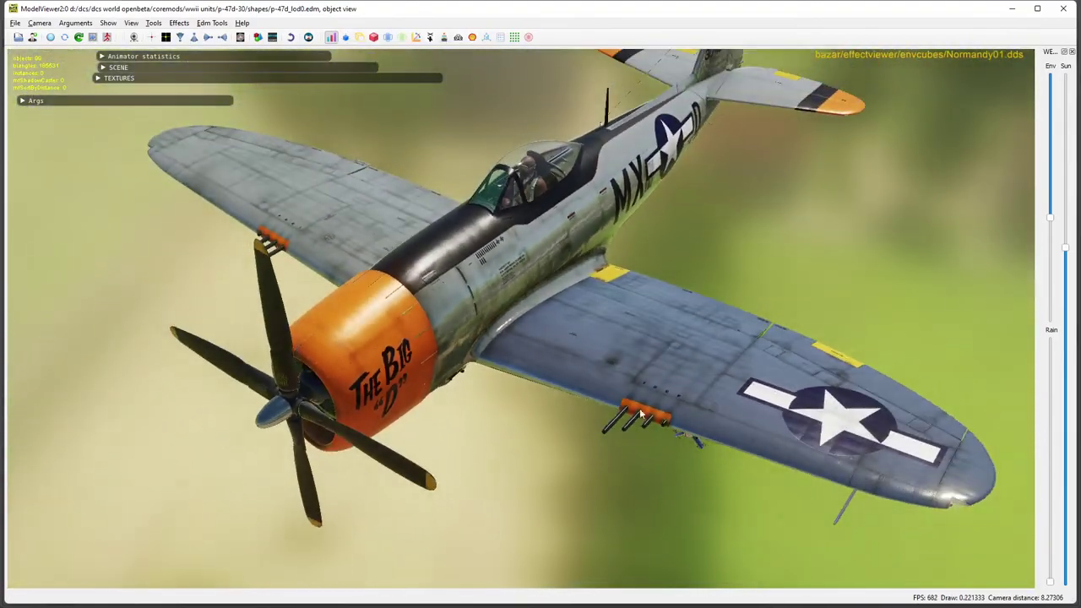
pyautogui.moveTo(642, 411); pyautogui.dragTo(632, 261)
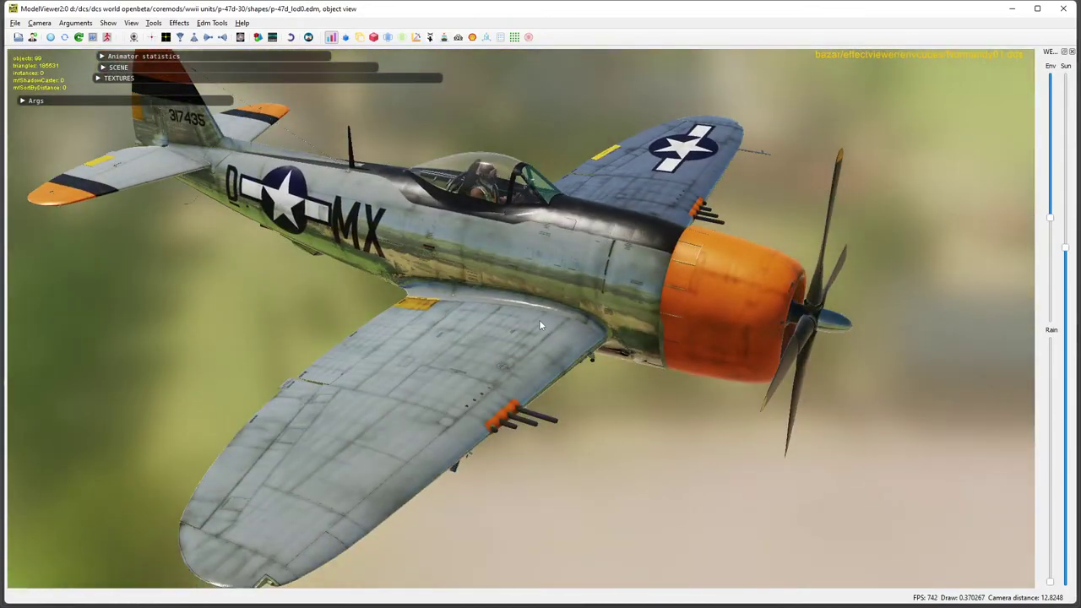
pyautogui.moveTo(539, 321); pyautogui.dragTo(551, 306)
pyautogui.moveTo(325, 283); pyautogui.dragTo(302, 299)
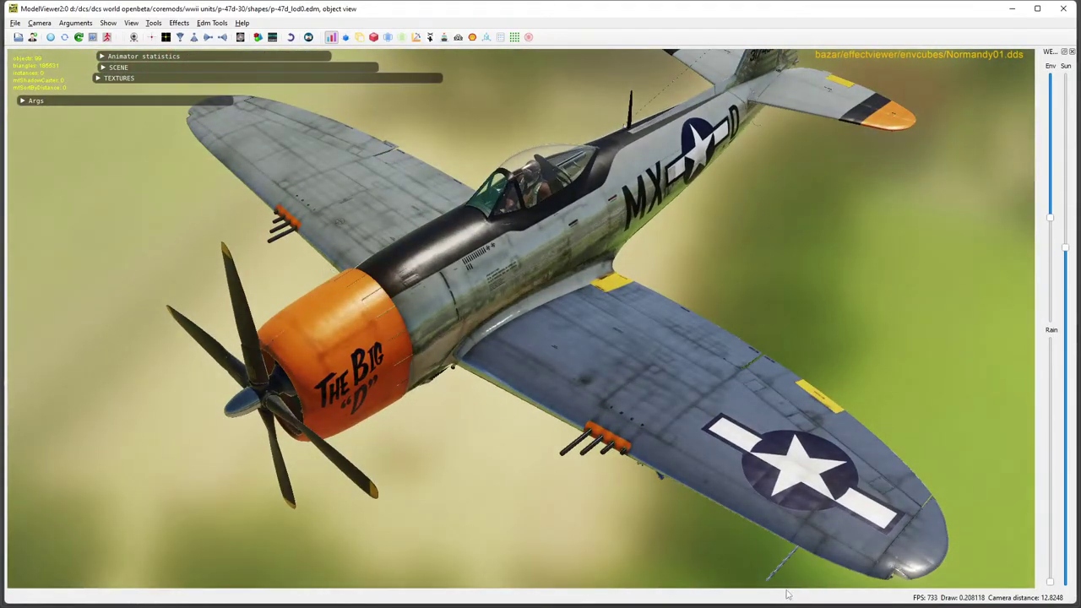
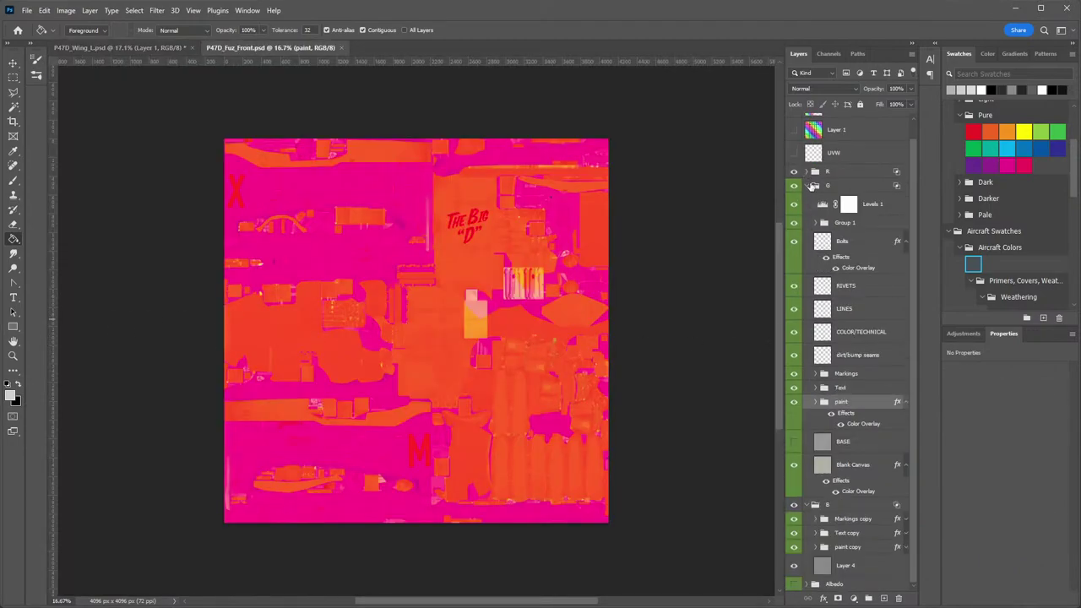
# In P47D_Fuz_Front.psd, collapse and hide the R, G and B groups, and show and expand the Albedo group.
pyautogui.click(807, 186)
pyautogui.click(794, 190)
pyautogui.click(794, 203)
pyautogui.click(794, 218)
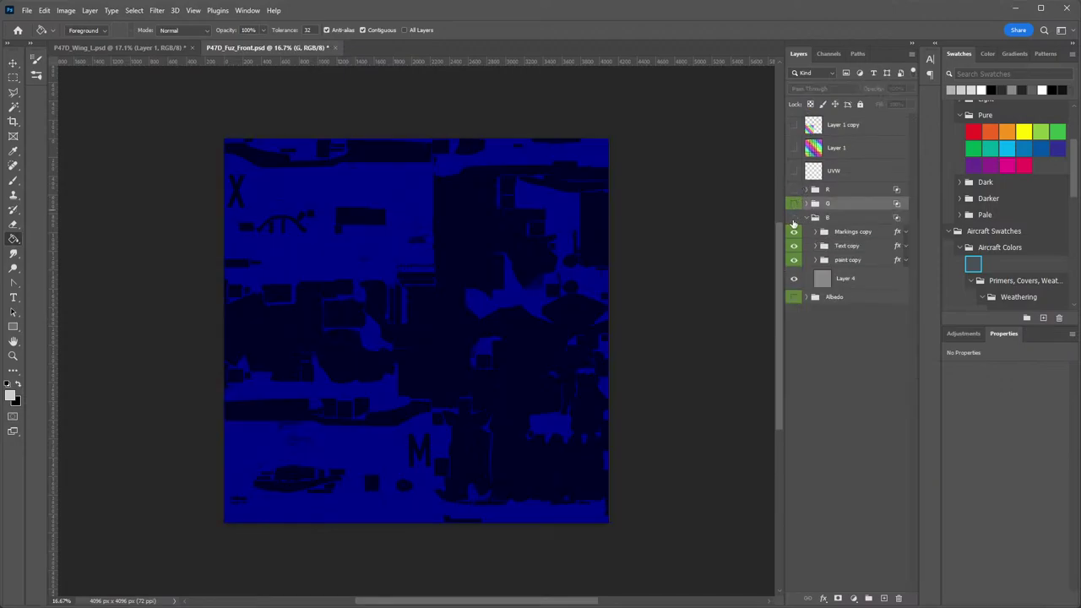
pyautogui.click(807, 219)
pyautogui.click(794, 232)
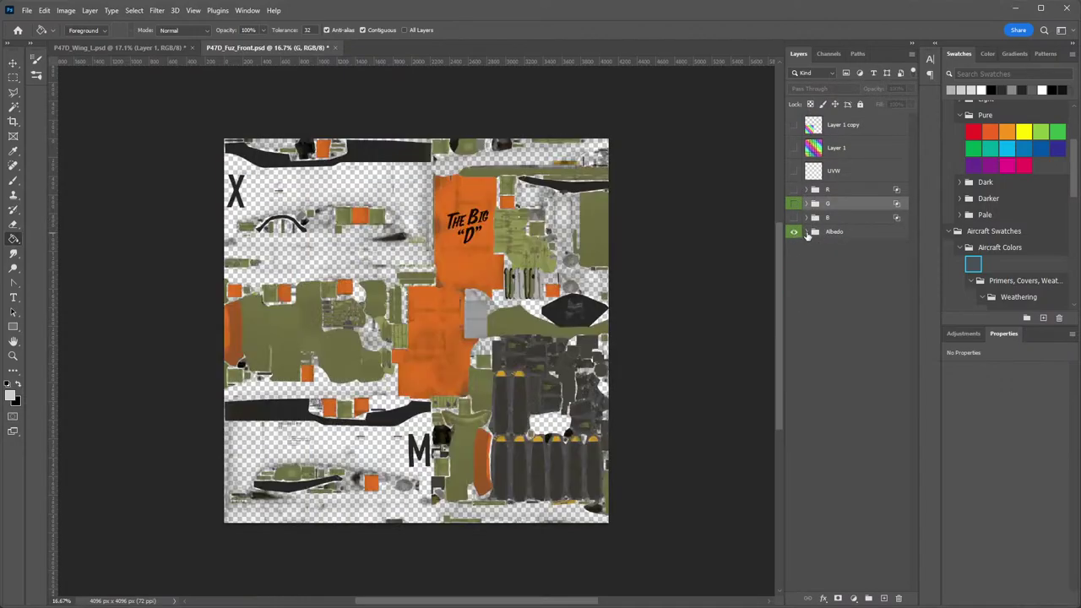
pyautogui.click(808, 233)
# Expand the paint group in Albedo, hide its grey layer, and check the BASE layer by showing and hiding it.
pyautogui.scroll(-1, 861, 394)
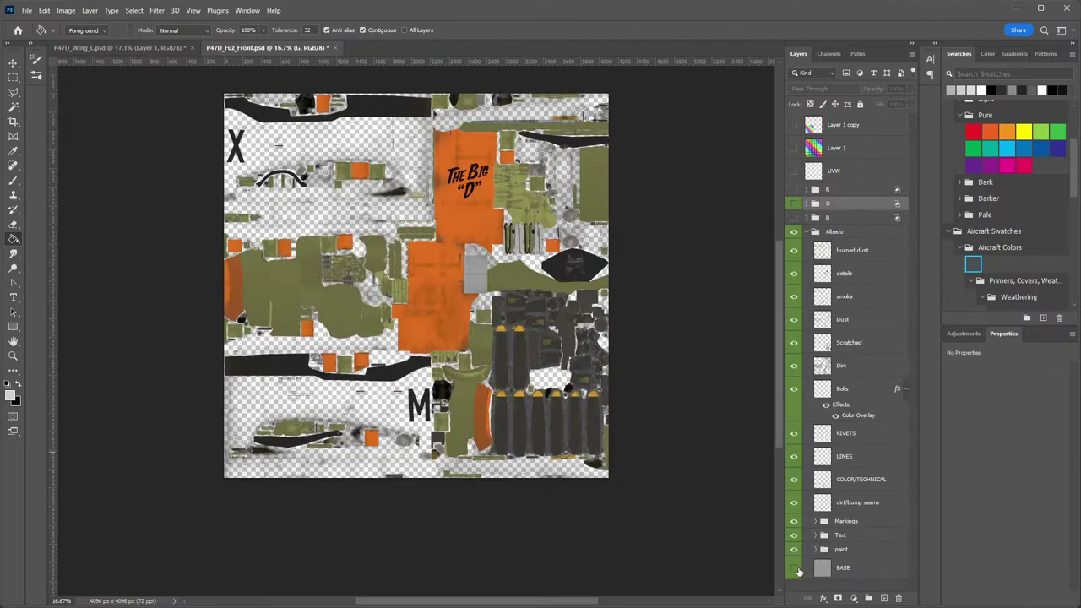
pyautogui.scroll(-3, 848, 497)
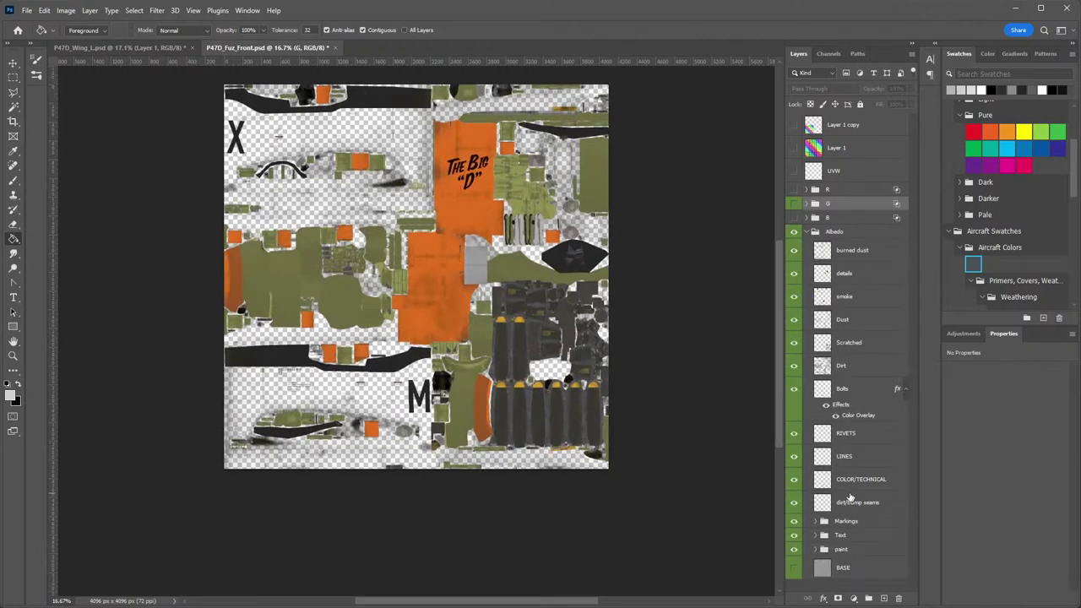
pyautogui.scroll(4, 848, 497)
pyautogui.click(816, 550)
pyautogui.scroll(-5, 844, 533)
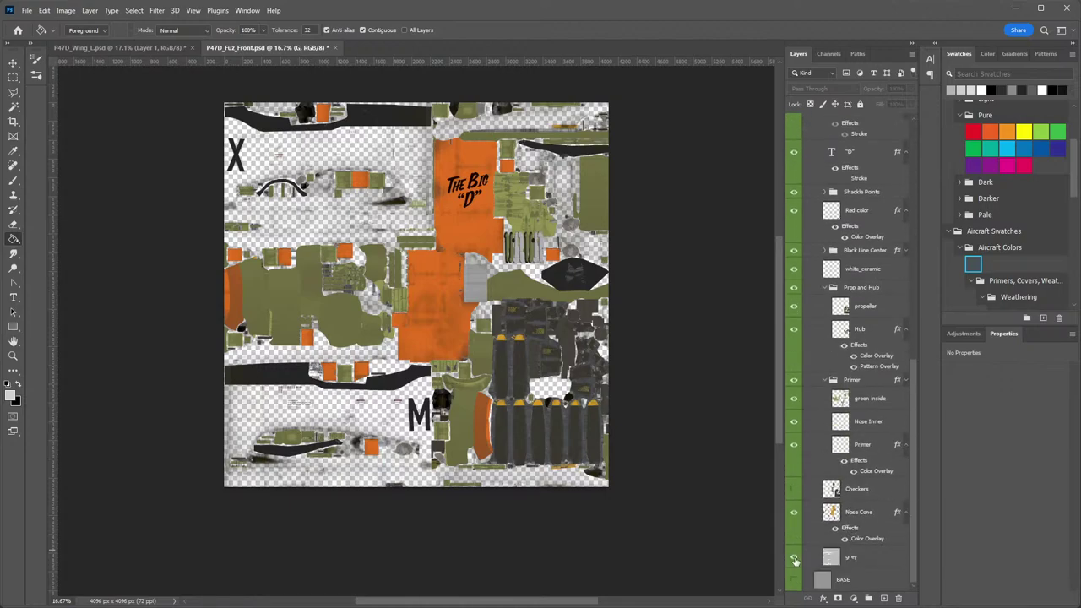
pyautogui.click(794, 558)
pyautogui.click(795, 558)
pyautogui.click(794, 580)
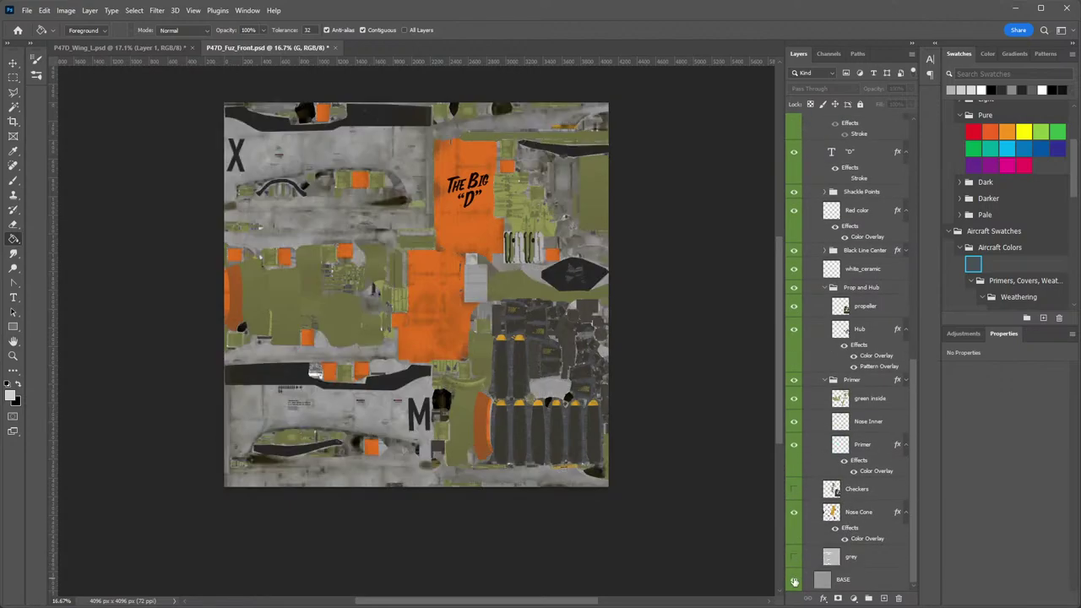
pyautogui.click(794, 580)
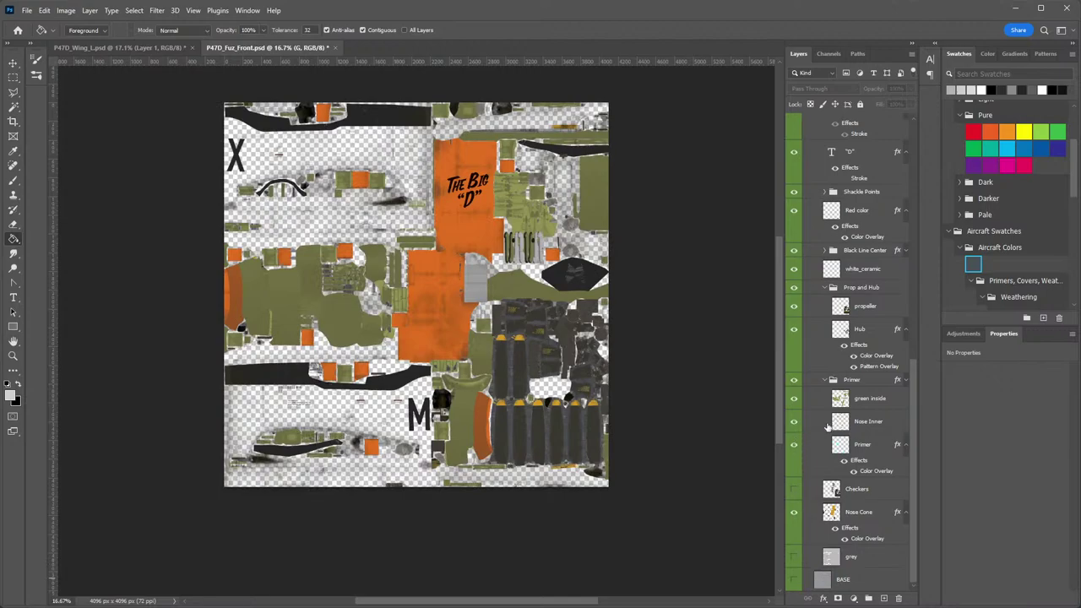
pyautogui.scroll(10, 828, 427)
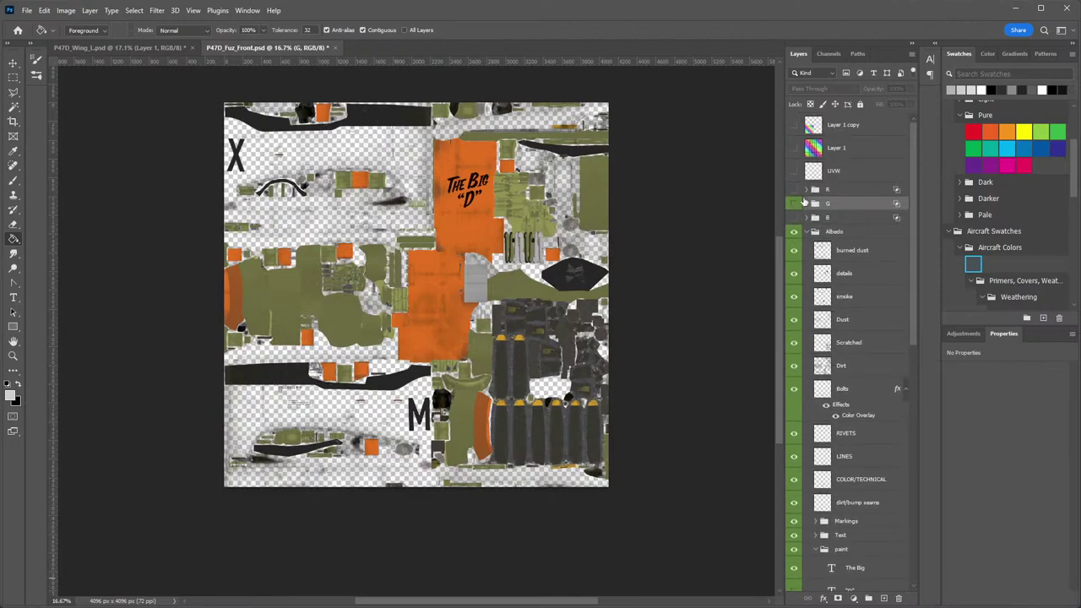
pyautogui.scroll(-10, 855, 490)
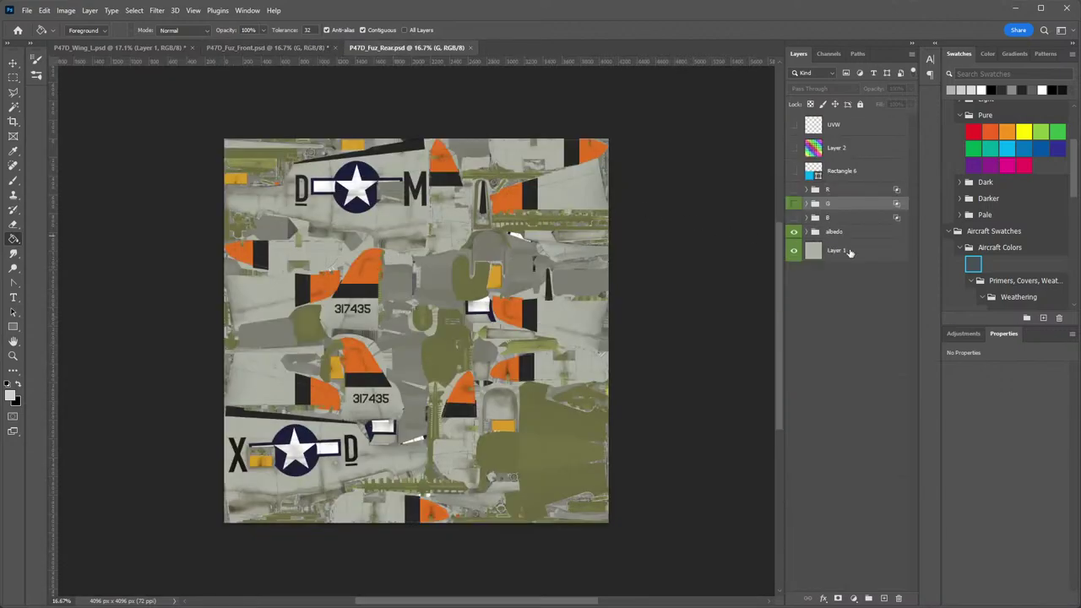
# Copy Layer 1 from P47D_Fuz_Rear.psd into P47D_Fuz_Front.psd beneath the grey layer and into P47D_Wing_L.psd above Layer 1.
pyautogui.click(850, 253)
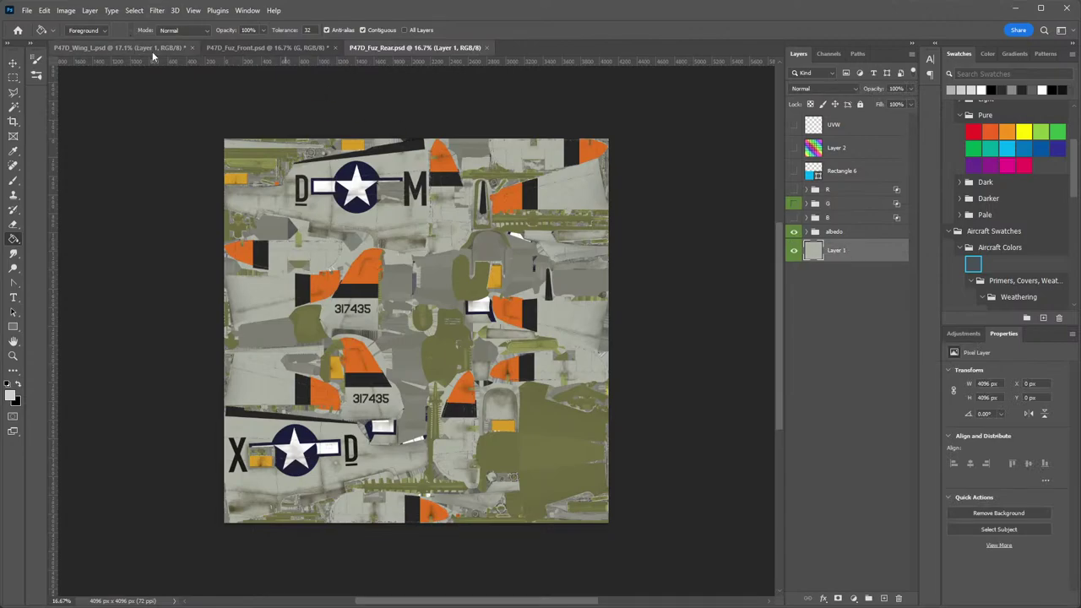
pyautogui.click(288, 47)
pyautogui.scroll(-10, 850, 500)
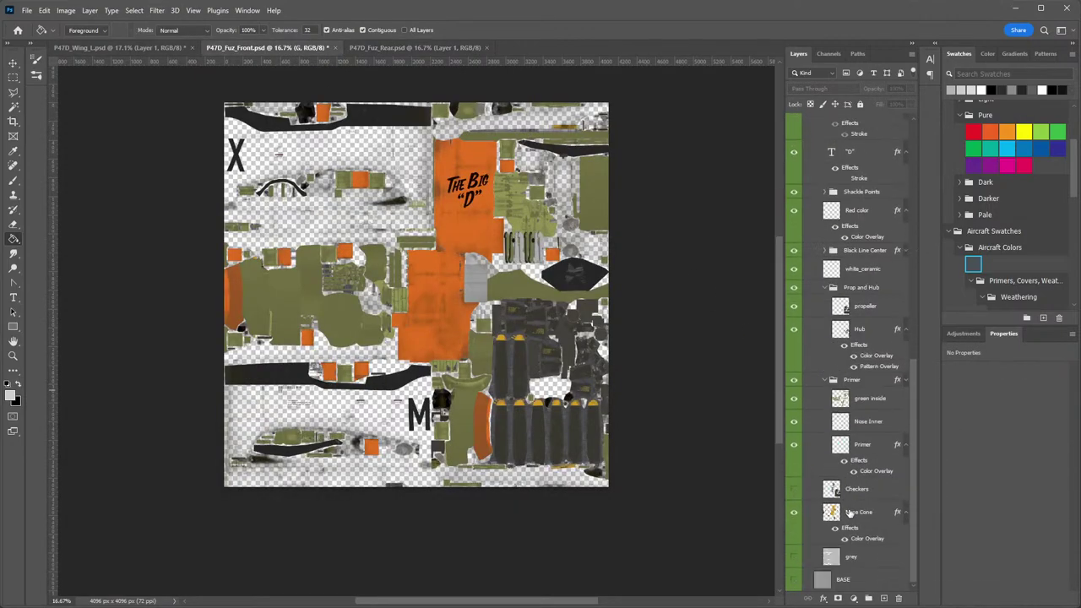
pyautogui.click(857, 586)
pyautogui.hotkey('ctrl', 'v')
pyautogui.moveTo(857, 584); pyautogui.dragTo(858, 561)
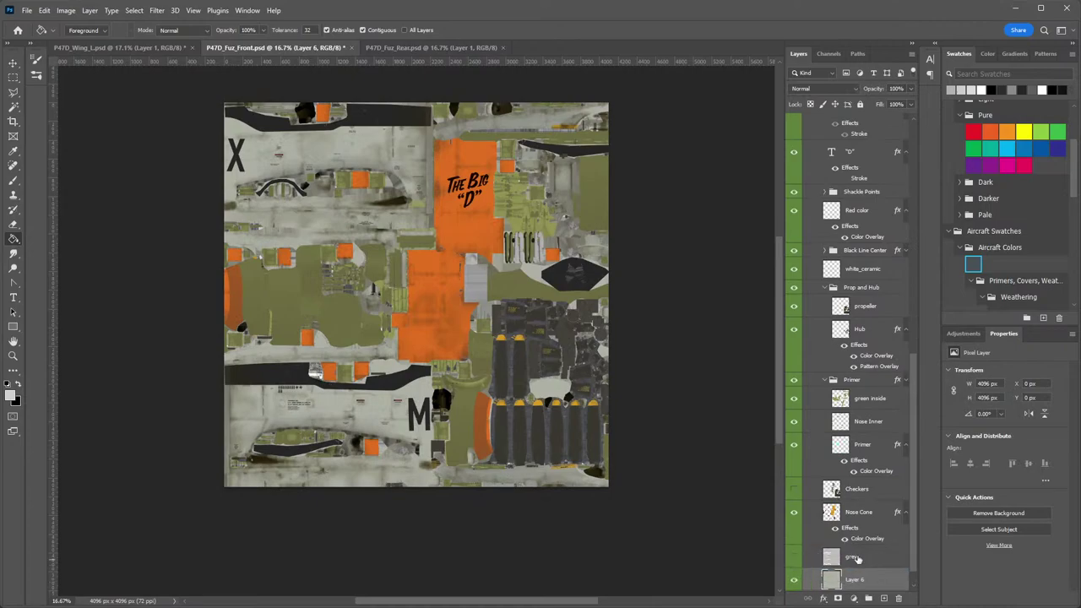
pyautogui.click(152, 50)
pyautogui.hotkey('ctrl', 'v')
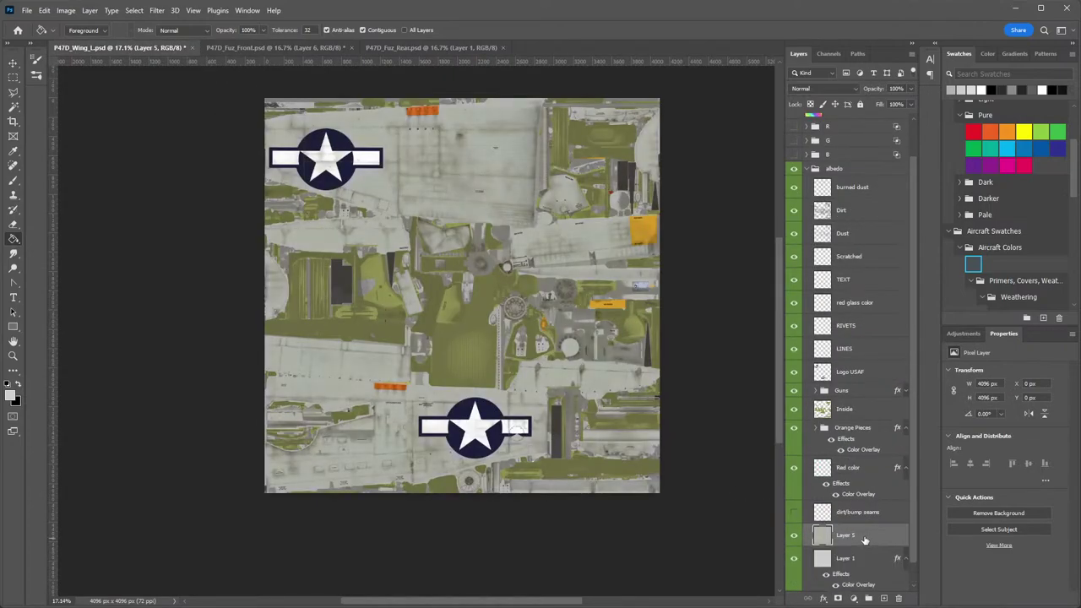
# Export the left wing with the pasted base colour as DDS file P47D_Wing_L into The Big D folder, overwriting the previous version.
pyautogui.click(27, 10)
pyautogui.click(65, 161)
pyautogui.click(124, 362)
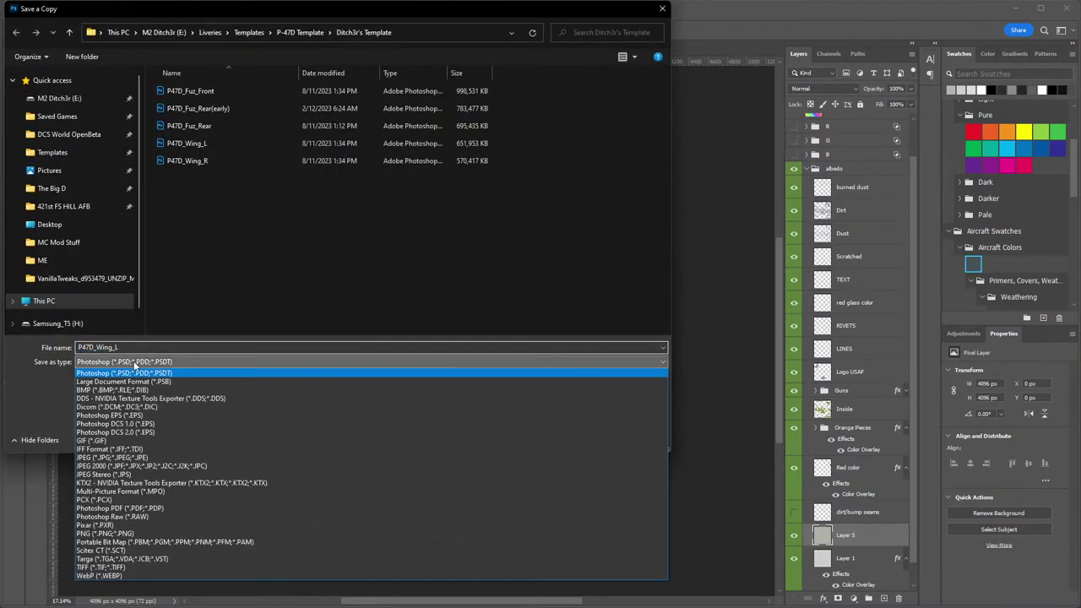
pyautogui.click(151, 398)
pyautogui.click(52, 188)
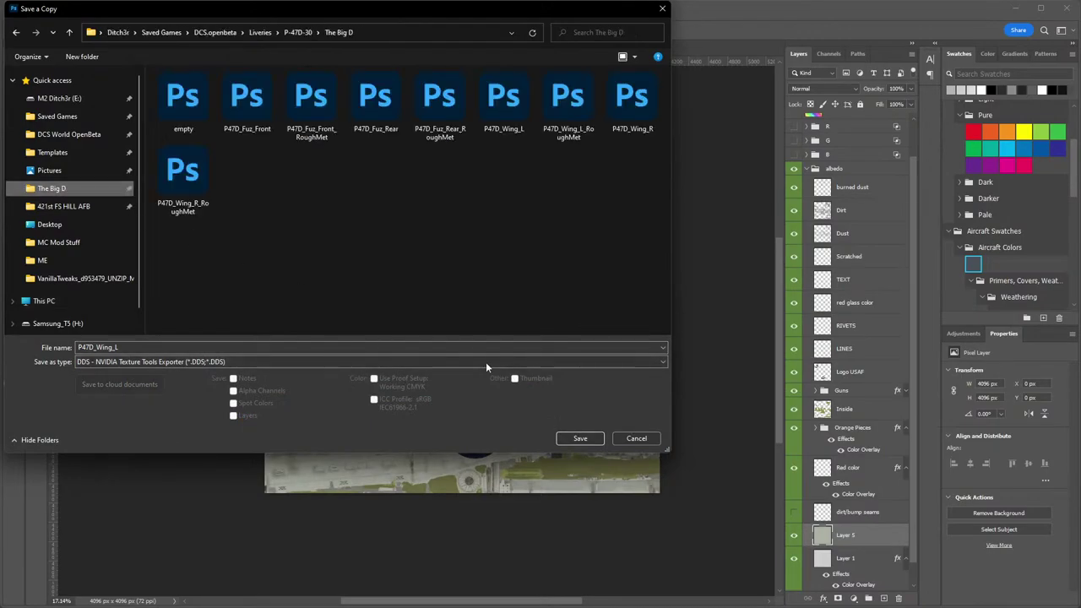
pyautogui.click(580, 439)
pyautogui.click(994, 399)
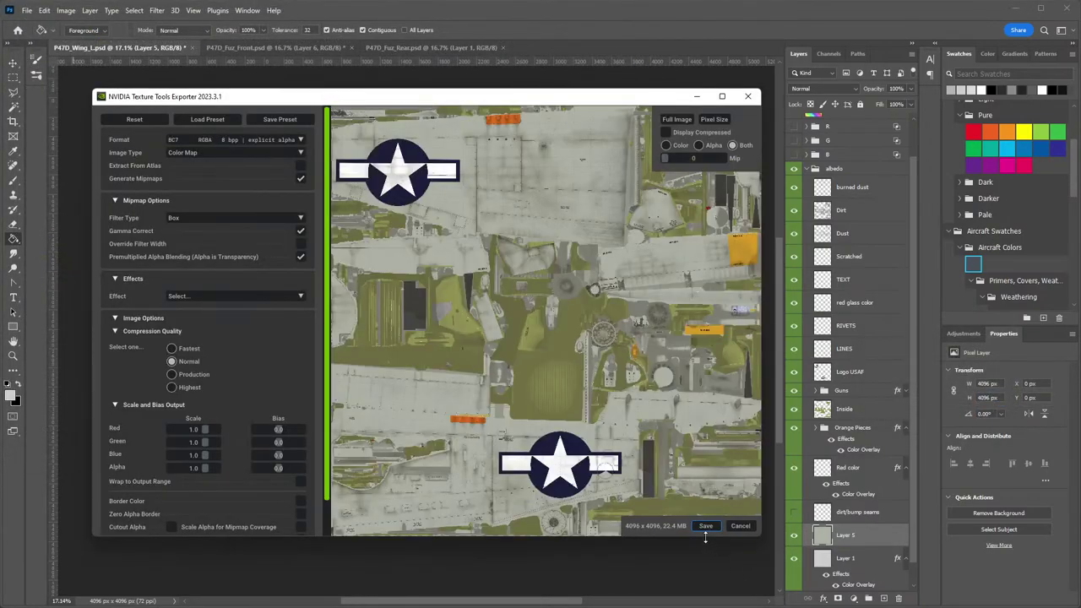
pyautogui.click(706, 532)
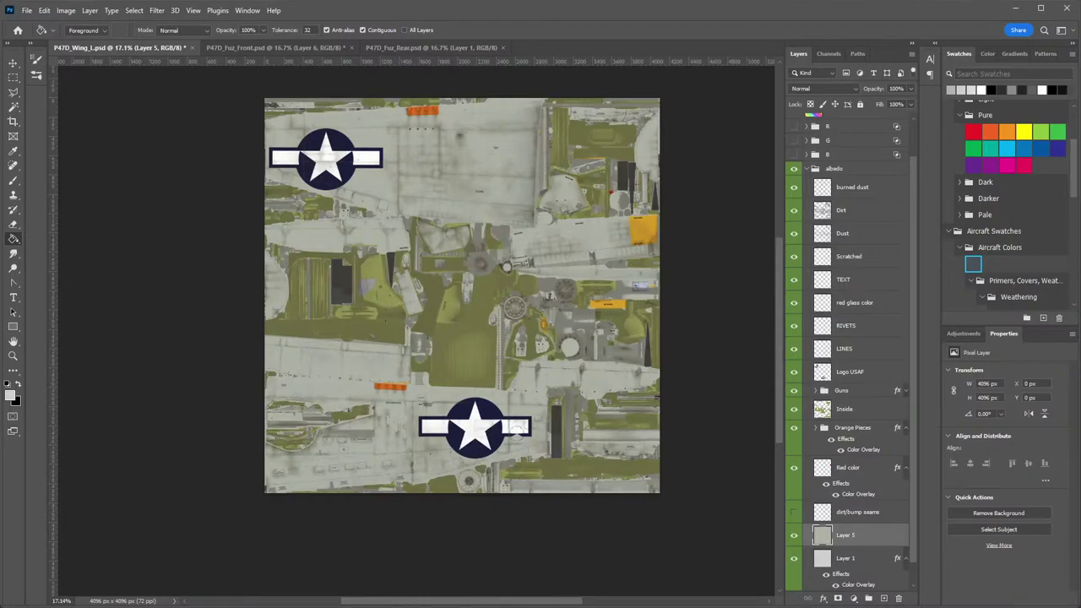
# Switch to ModelViewer, reload the livery textures, and orbit to compare the re-exported left wing with the right one.
pyautogui.hotkey('alt', 'Tab')
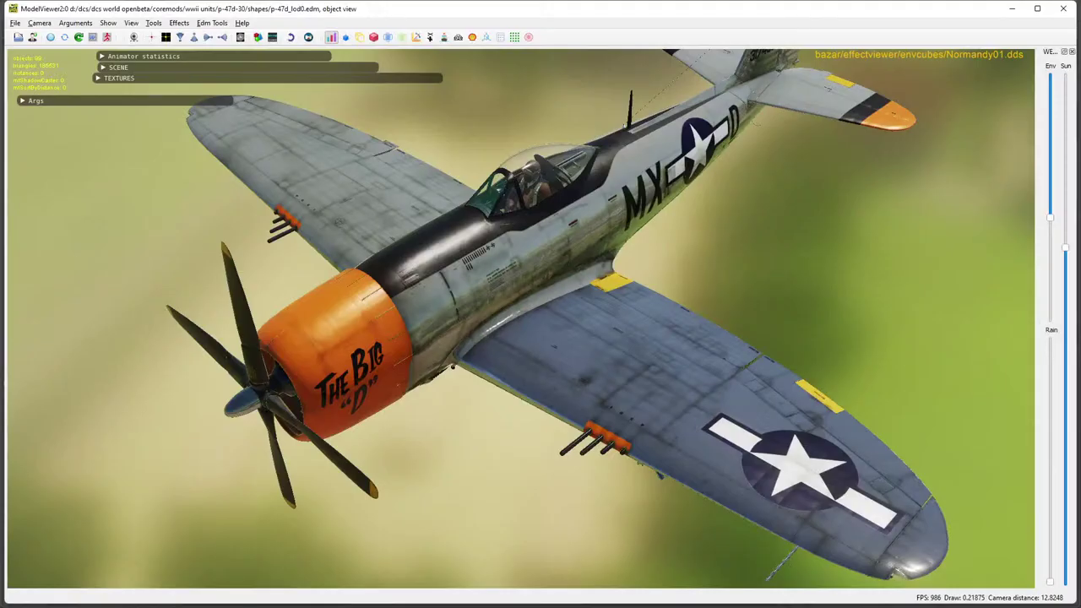
pyautogui.click(64, 37)
pyautogui.moveTo(457, 228); pyautogui.dragTo(649, 304)
# Compare the two wings in the roughness and metallic channel views, and restore the full render.
pyautogui.press('2')
pyautogui.press('3')
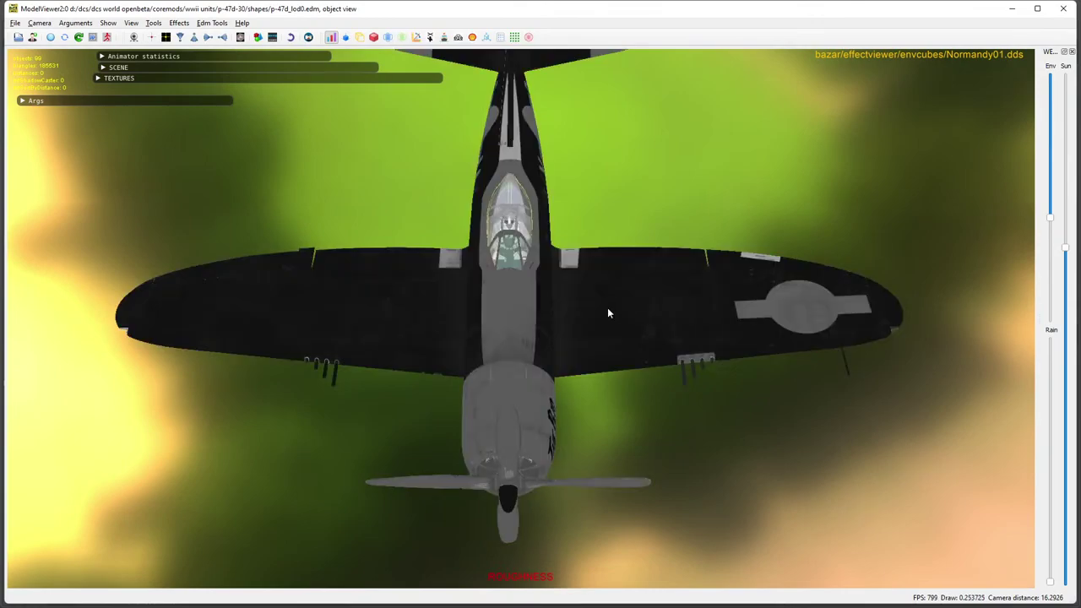
pyautogui.press('F6')
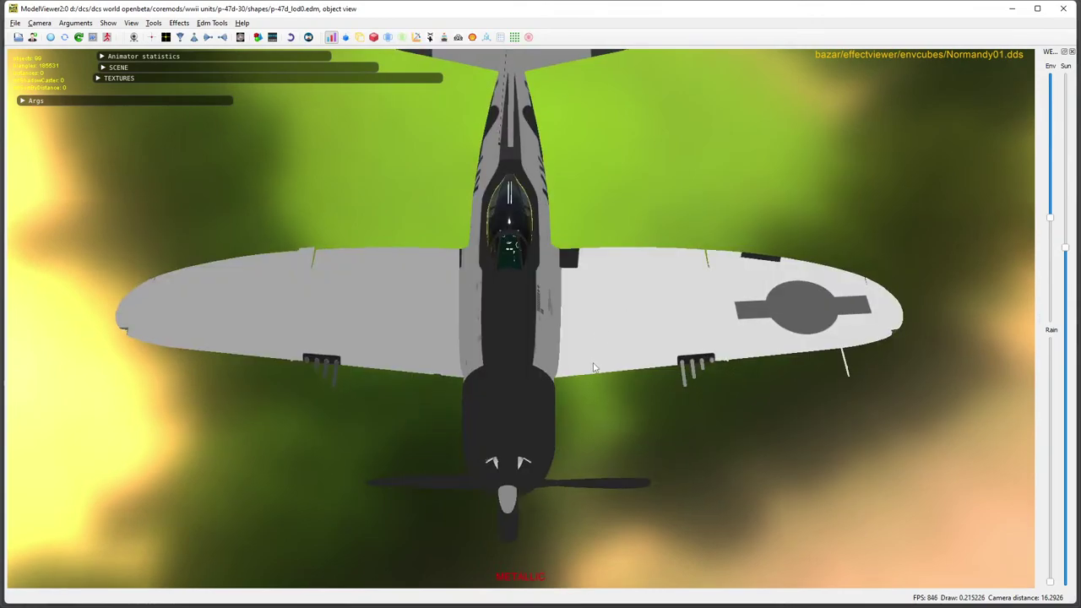
pyautogui.moveTo(626, 324)
pyautogui.mouseDown()
pyautogui.moveTo(531, 305)
pyautogui.moveTo(579, 304)
pyautogui.moveTo(562, 328)
pyautogui.moveTo(332, 297)
pyautogui.moveTo(434, 119)
pyautogui.moveTo(562, 174)
pyautogui.moveTo(560, 463)
pyautogui.moveTo(541, 447)
pyautogui.moveTo(339, 394)
pyautogui.moveTo(456, 413)
pyautogui.mouseUp()
pyautogui.press('F6')
# Examine the left wing's colour and reflections against the fuselage up close and from different angles.
pyautogui.scroll(3, 603, 285)
pyautogui.scroll(3, 560, 463)
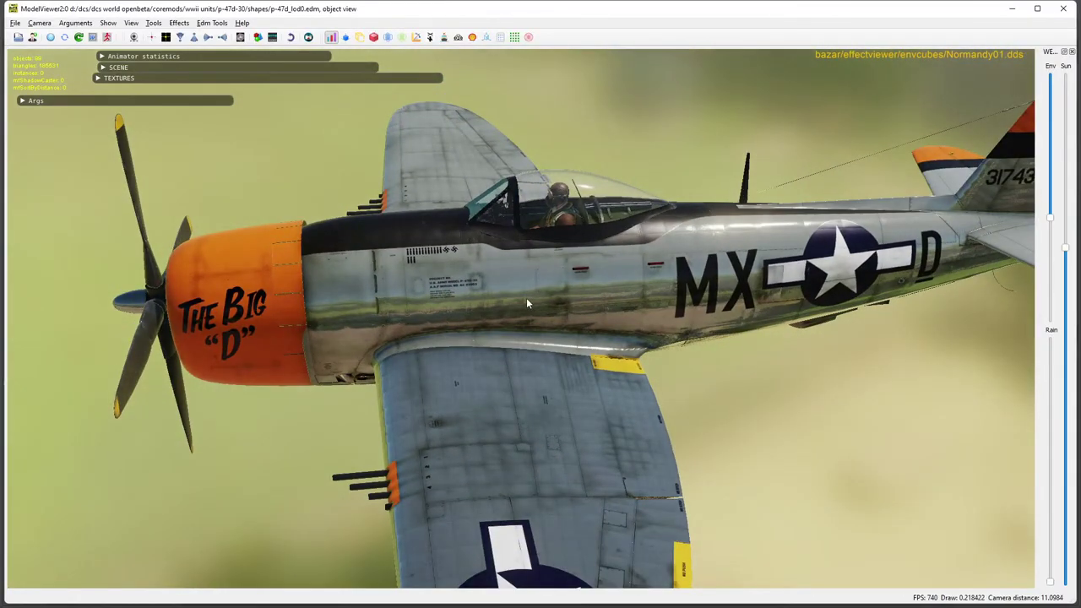
pyautogui.moveTo(526, 302); pyautogui.dragTo(470, 365)
pyautogui.scroll(-2, 256, 317)
pyautogui.scroll(2, 256, 317)
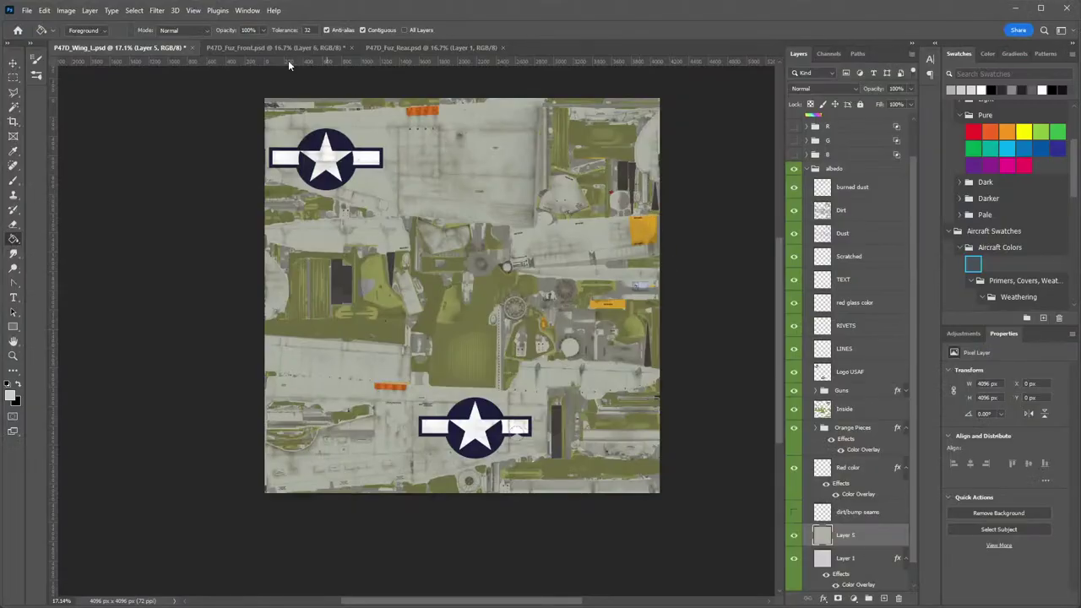
# In P47D_Fuz_Front, collapse the Albedo group, expand the B group and copy its base layer, Layer 4.
pyautogui.click(285, 51)
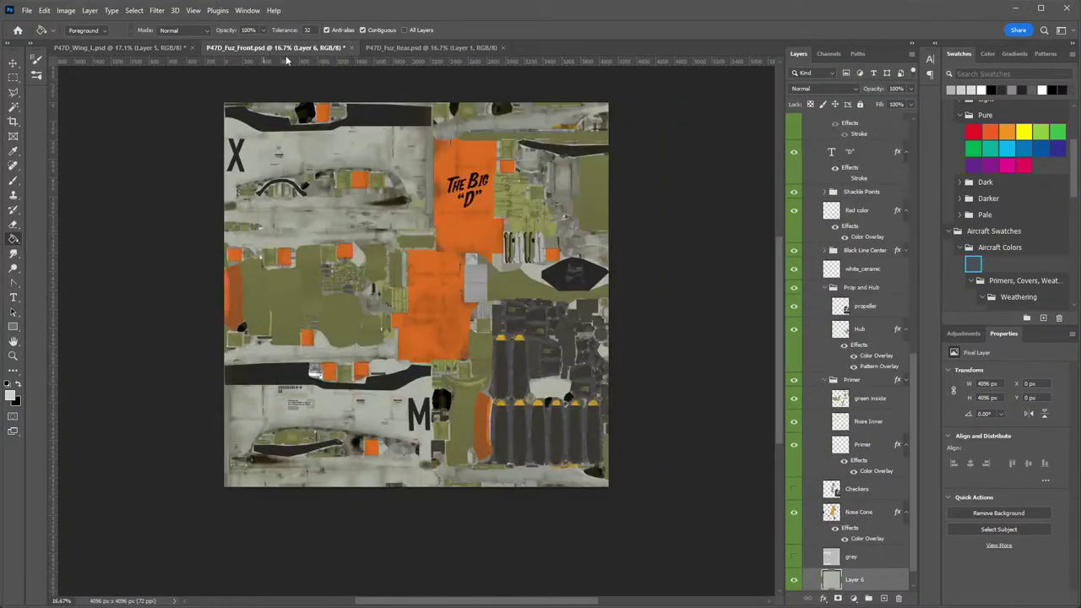
pyautogui.scroll(-3, 862, 461)
pyautogui.scroll(6, 852, 325)
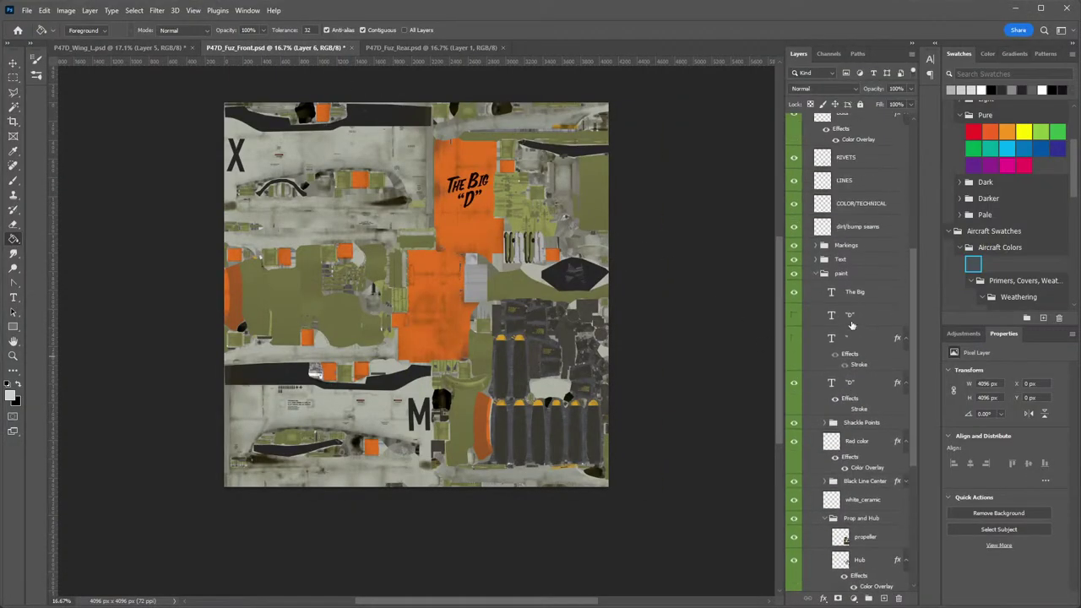
pyautogui.click(807, 233)
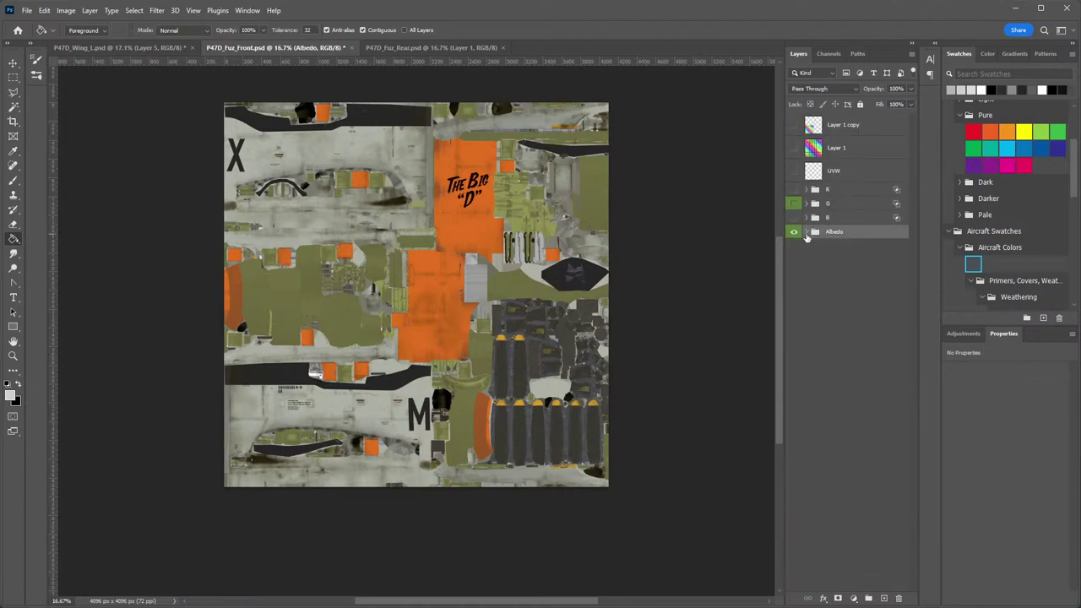
pyautogui.click(807, 219)
pyautogui.click(870, 282)
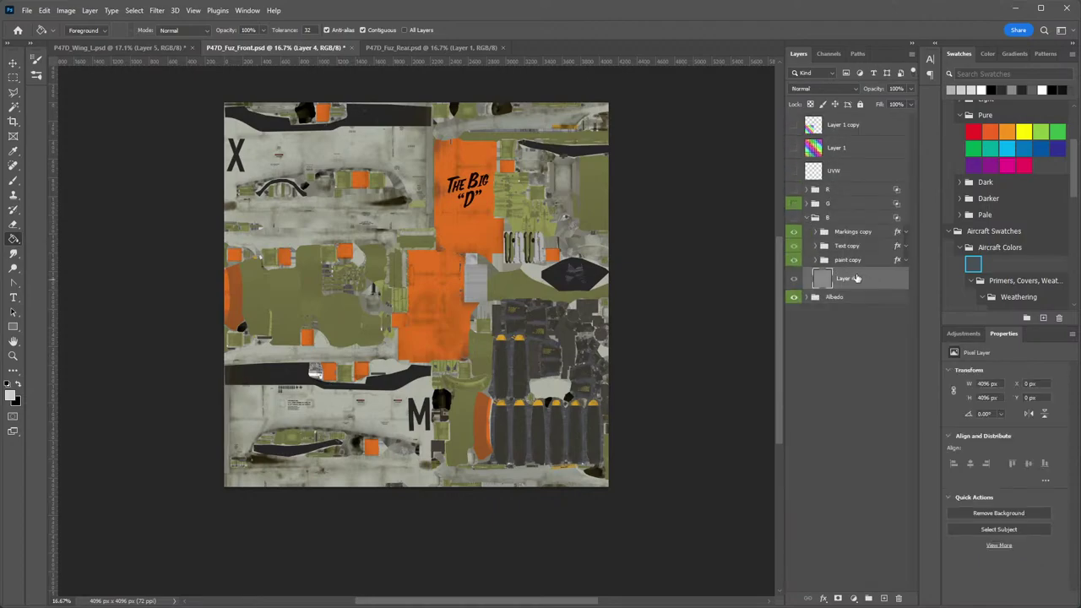
# In P47D_Wing_L, collapse the albedo group, expand the B group and paste the copied base layer directly above Layer 4.
pyautogui.click(118, 47)
pyautogui.scroll(-1, 872, 539)
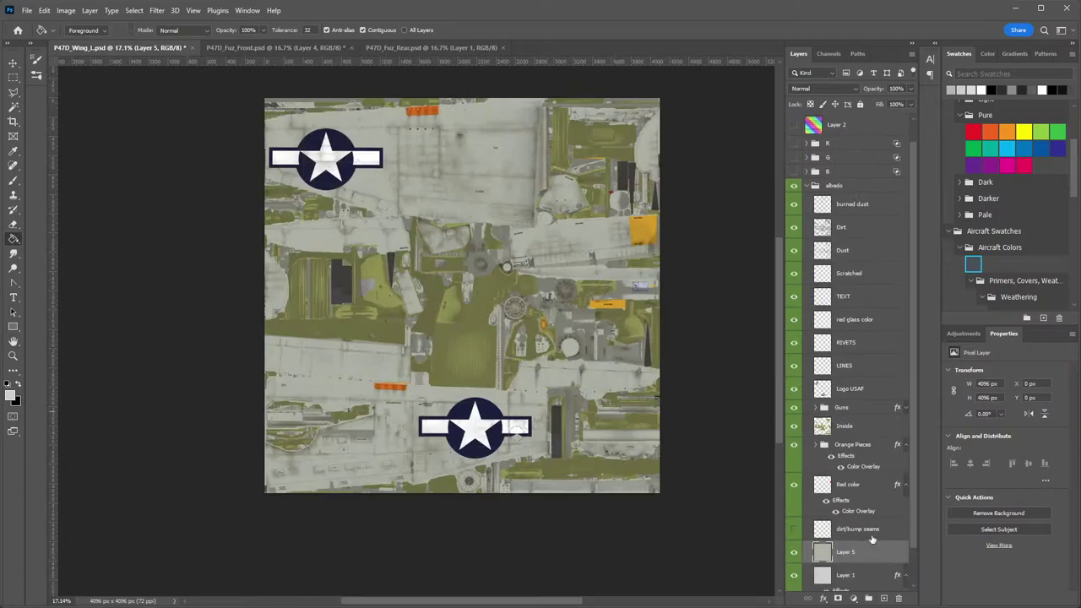
pyautogui.click(808, 186)
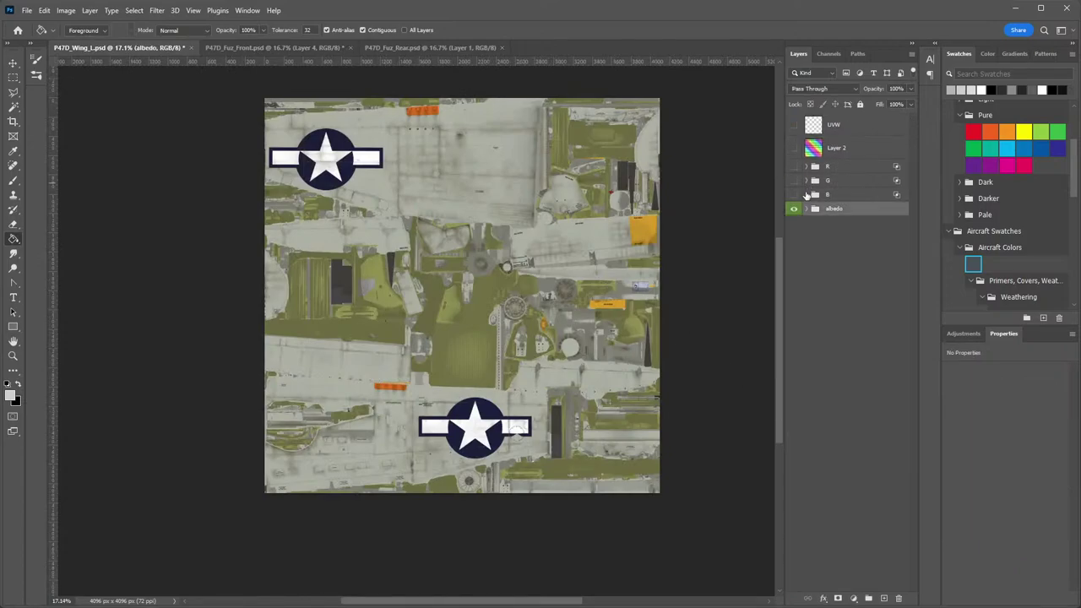
pyautogui.click(807, 194)
pyautogui.click(863, 355)
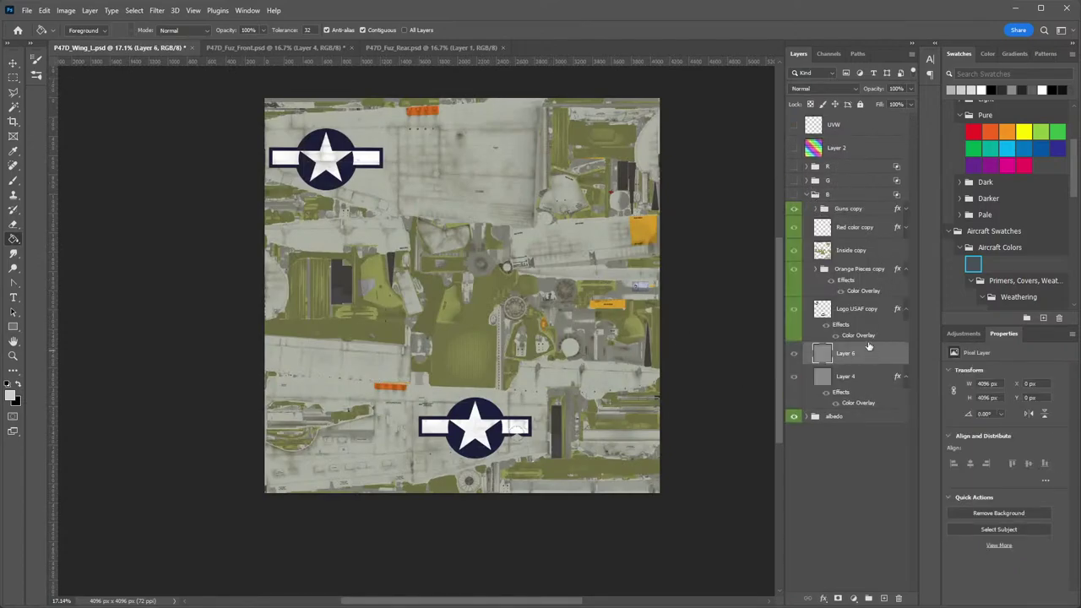
# Show the R, G and B groups and export the left wing as DDS file P47D_Wing_L_RoughMet into The Big D folder, overwriting the existing file.
pyautogui.moveTo(794, 194); pyautogui.dragTo(794, 167)
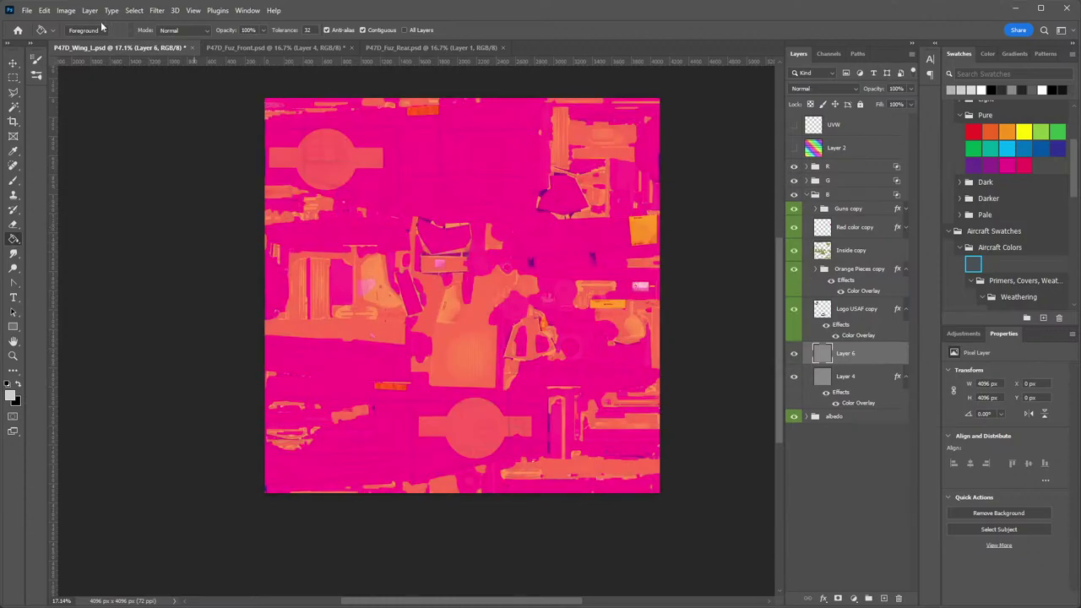
pyautogui.click(27, 10)
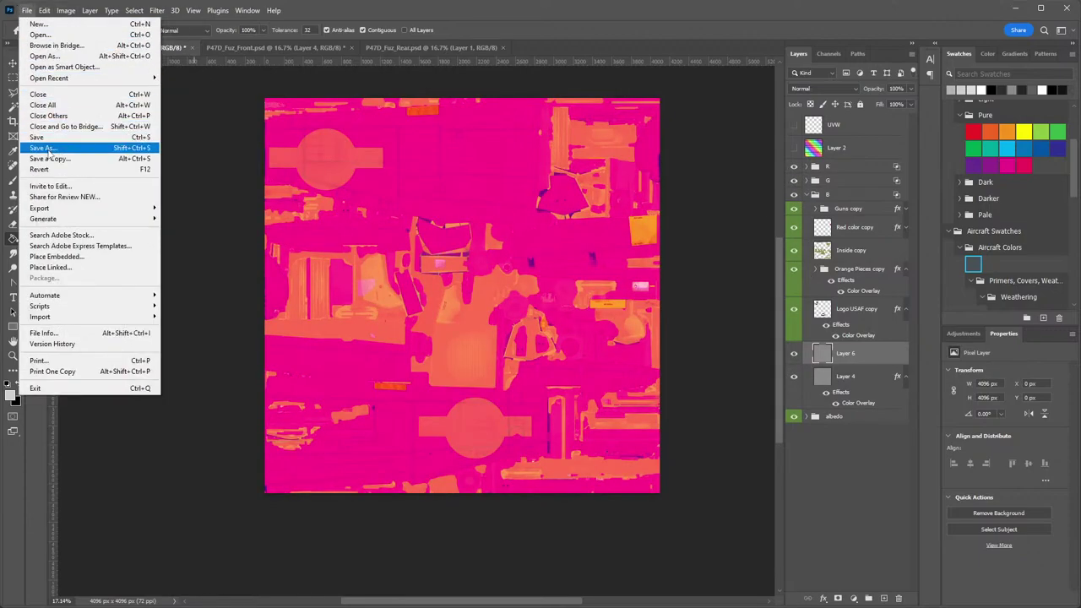
pyautogui.click(49, 158)
pyautogui.click(110, 362)
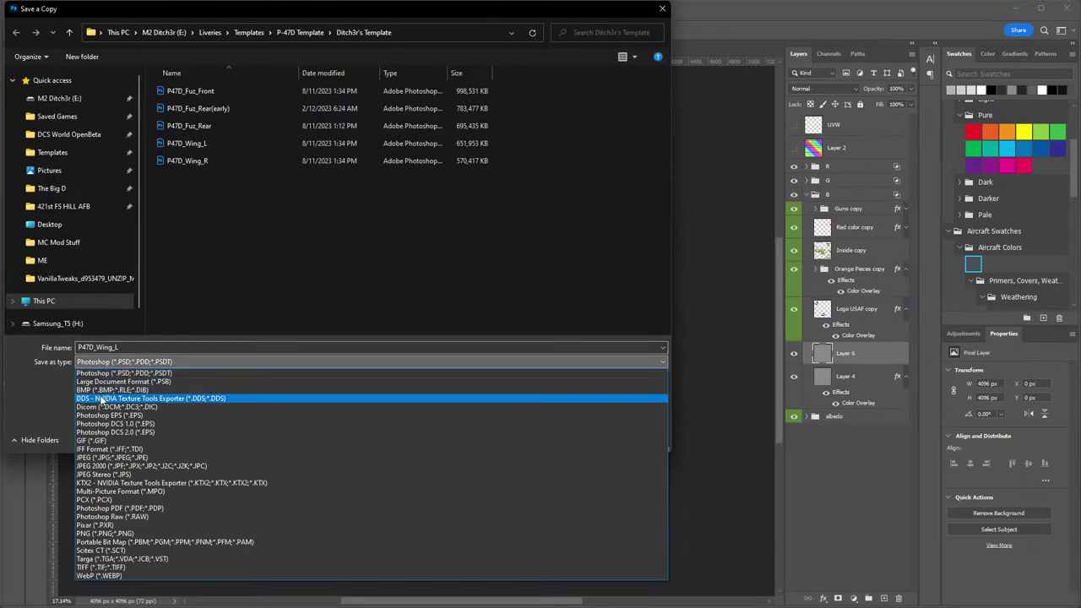
pyautogui.click(99, 398)
pyautogui.click(52, 188)
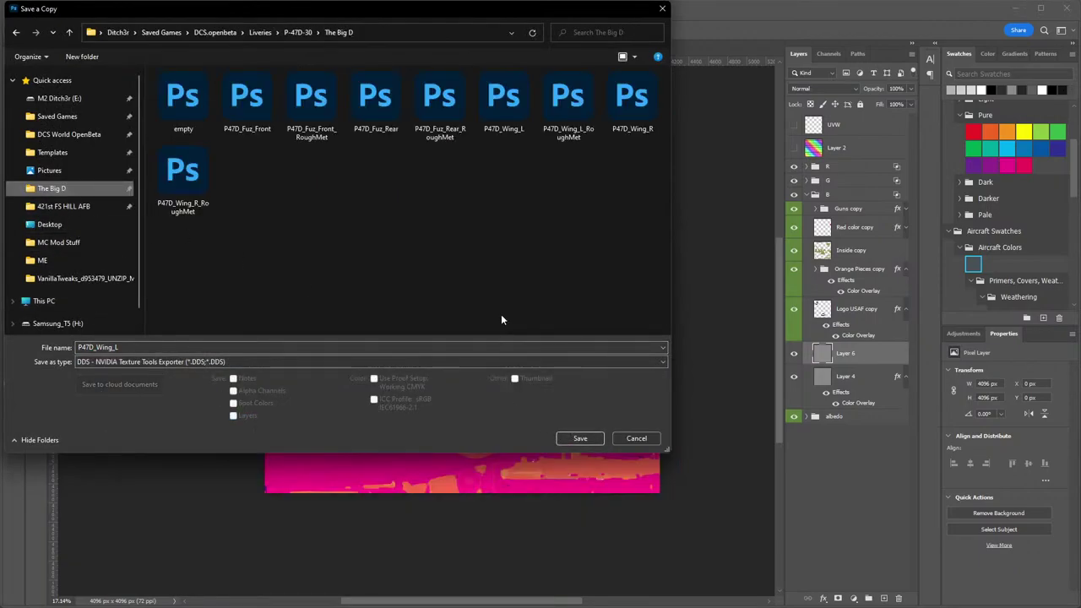
pyautogui.doubleClick(568, 103)
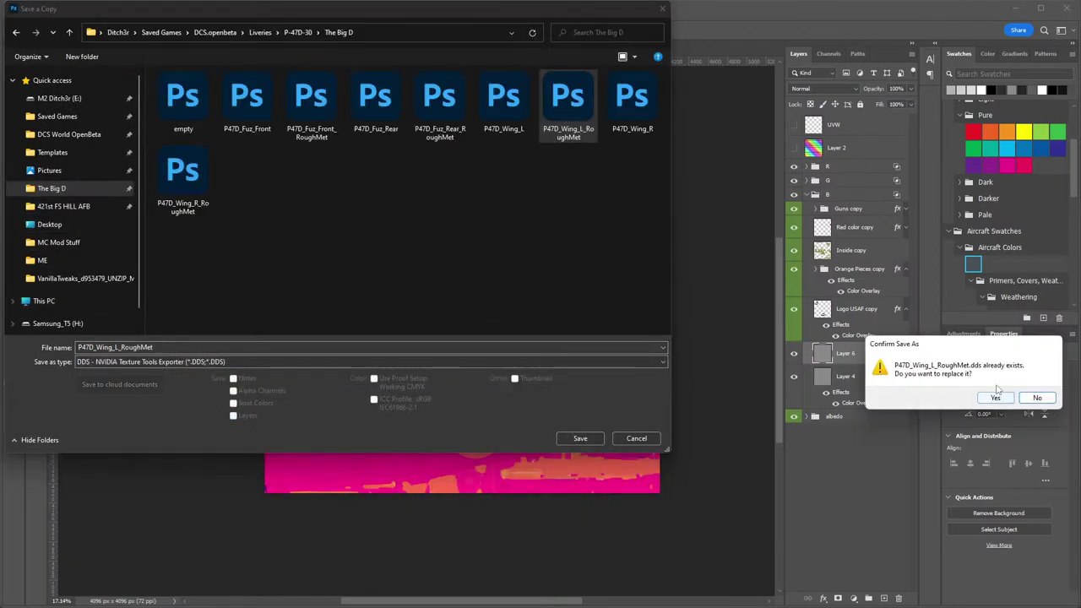
pyautogui.click(994, 405)
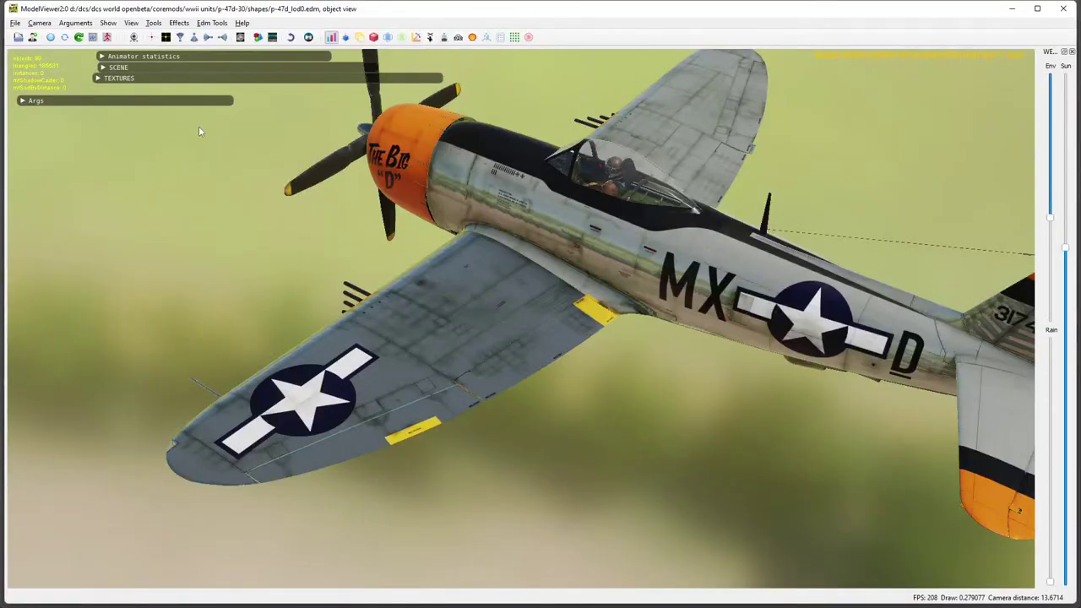
# Switch to ModelViewer, reload the livery textures, and compare the left wing's upper surface with the fuselage from the front quarter.
pyautogui.click(50, 37)
pyautogui.moveTo(589, 292); pyautogui.dragTo(526, 398)
pyautogui.scroll(2, 470, 315)
pyautogui.scroll(2, 469, 315)
pyautogui.scroll(2, 310, 287)
pyautogui.scroll(-2, 418, 331)
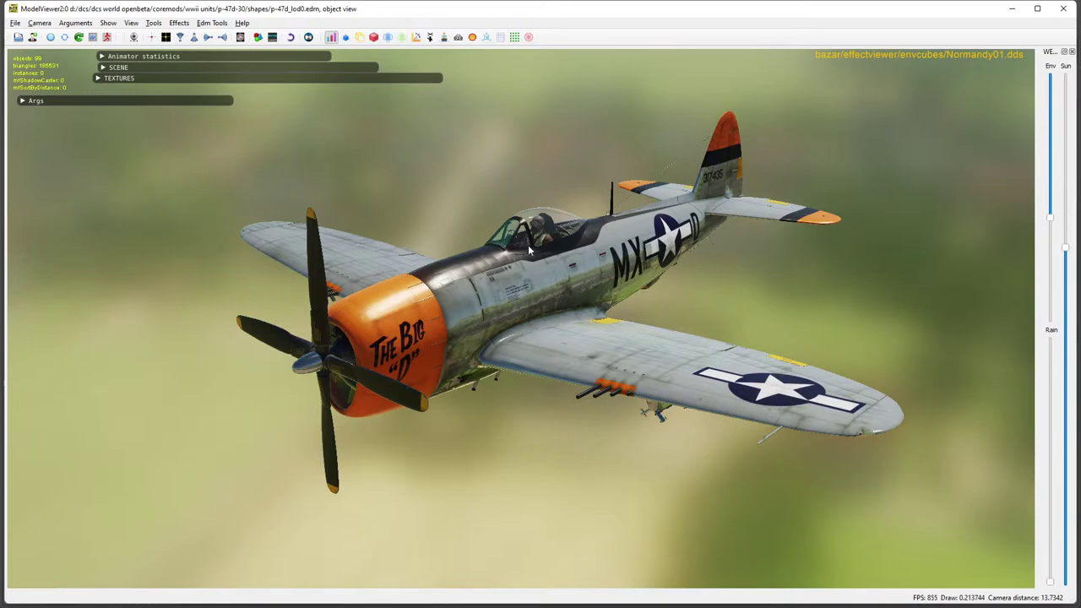
pyautogui.moveTo(537, 384); pyautogui.dragTo(544, 335)
pyautogui.scroll(2, 546, 312)
pyautogui.scroll(1, 559, 299)
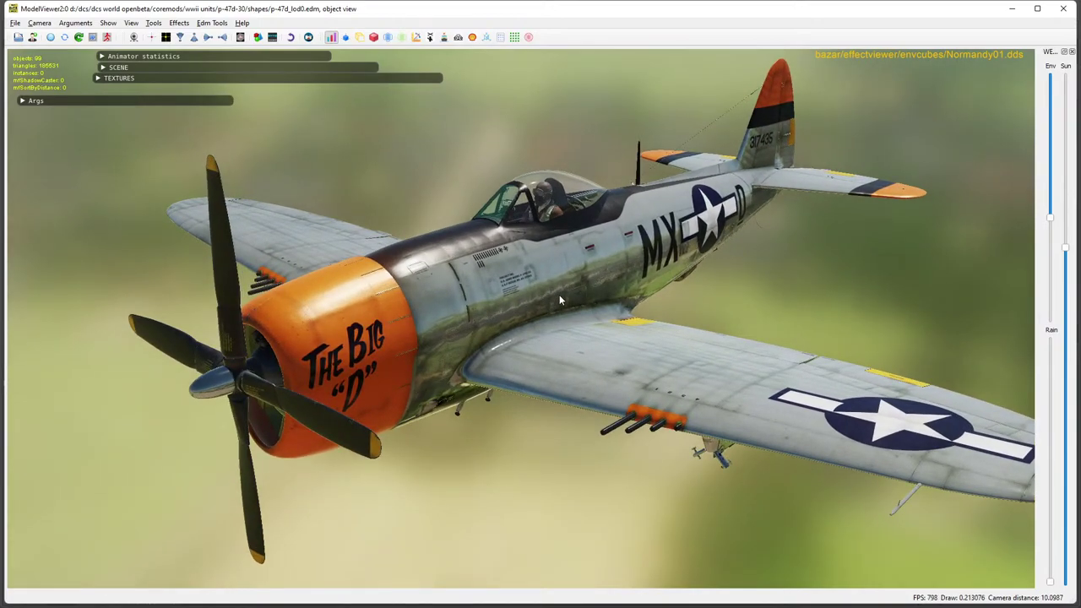
# Examine the aircraft's underside, comparing the reflections on both wings and the lower fuselage.
pyautogui.moveTo(560, 295); pyautogui.dragTo(608, 127)
pyautogui.moveTo(629, 167)
pyautogui.mouseDown()
pyautogui.moveTo(613, 195)
pyautogui.moveTo(642, 152)
pyautogui.mouseUp()
pyautogui.scroll(4, 680, 193)
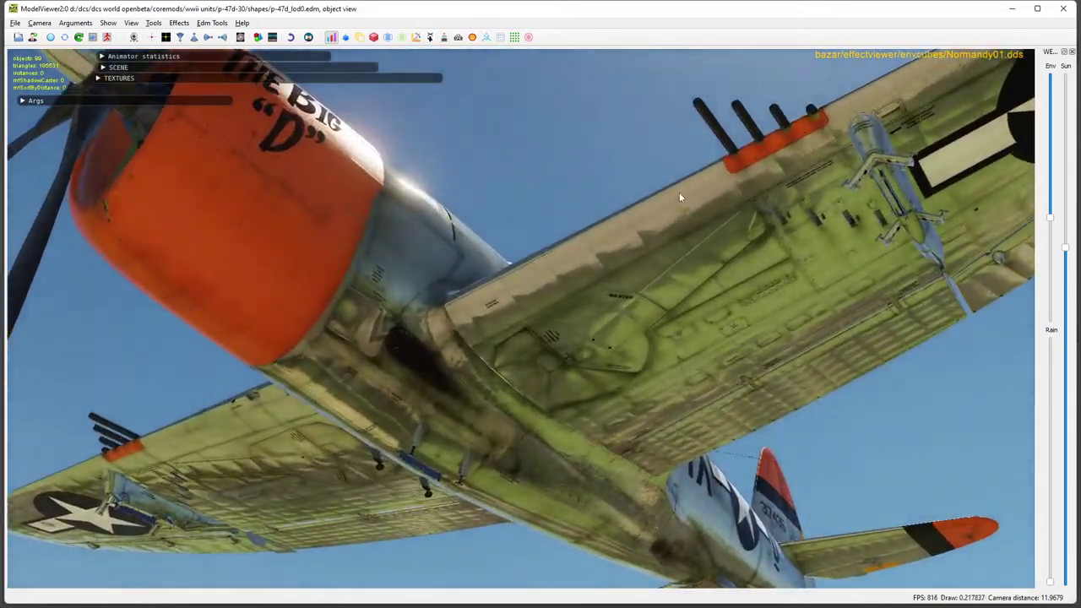
pyautogui.moveTo(679, 194); pyautogui.dragTo(689, 333)
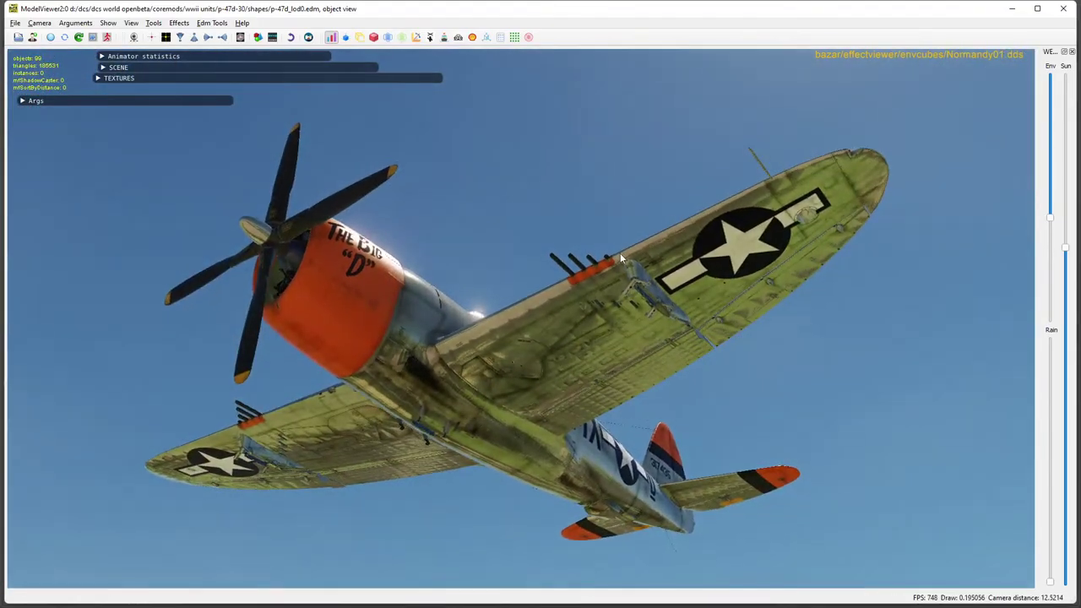
pyautogui.moveTo(620, 253); pyautogui.dragTo(575, 450)
# Inspect the left wing's root and gun area up close, and return to a view of the whole aircraft.
pyautogui.scroll(5, 574, 449)
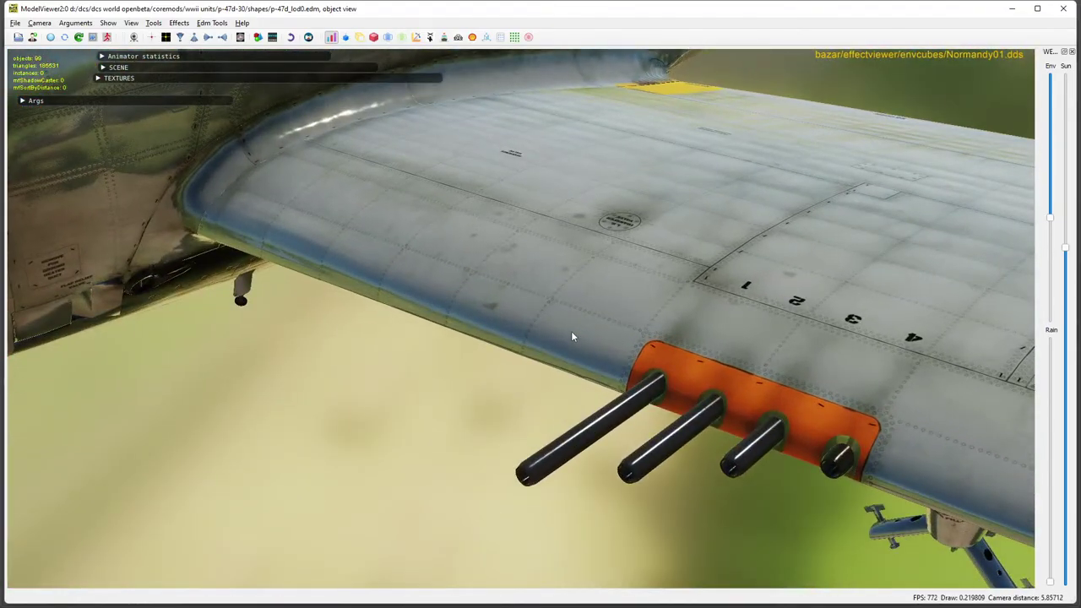
pyautogui.moveTo(571, 335); pyautogui.dragTo(547, 339)
pyautogui.scroll(-2, 547, 336)
pyautogui.moveTo(580, 386); pyautogui.dragTo(552, 287)
pyautogui.scroll(-2, 544, 335)
pyautogui.moveTo(544, 335)
pyautogui.mouseDown()
pyautogui.moveTo(543, 353)
pyautogui.moveTo(532, 329)
pyautogui.moveTo(558, 338)
pyautogui.moveTo(539, 325)
pyautogui.moveTo(546, 340)
pyautogui.moveTo(533, 337)
pyautogui.mouseUp()
pyautogui.scroll(-1, 532, 330)
pyautogui.scroll(-1, 559, 338)
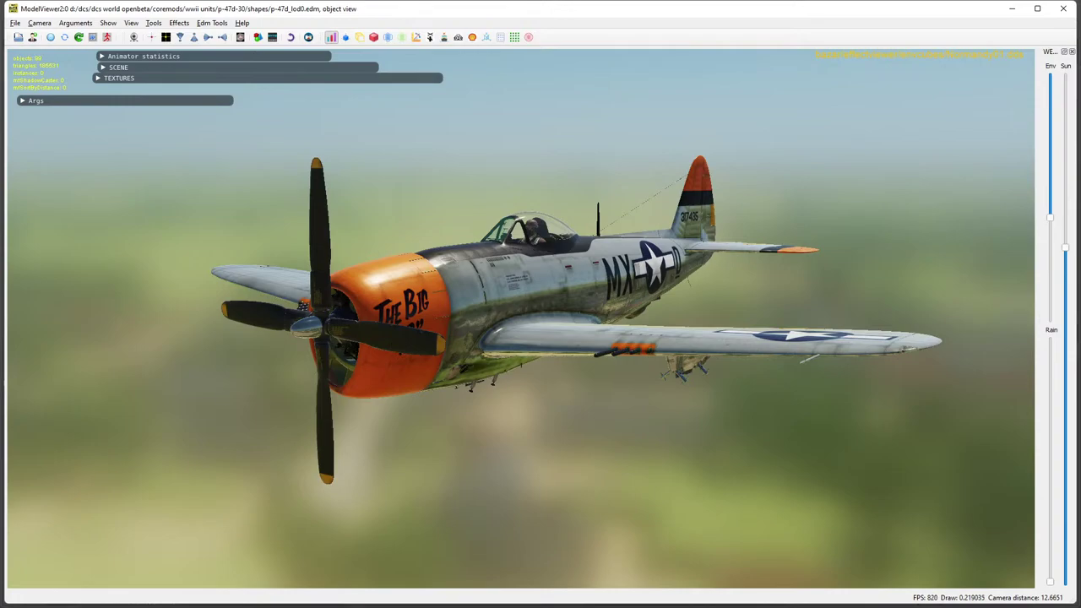
# Switch to Photoshop, save and close P47D_Wing_L and P47D_Fuz_Front, close P47D_Fuz_Rear, and quit the program.
pyautogui.hotkey('alt', 'Tab')
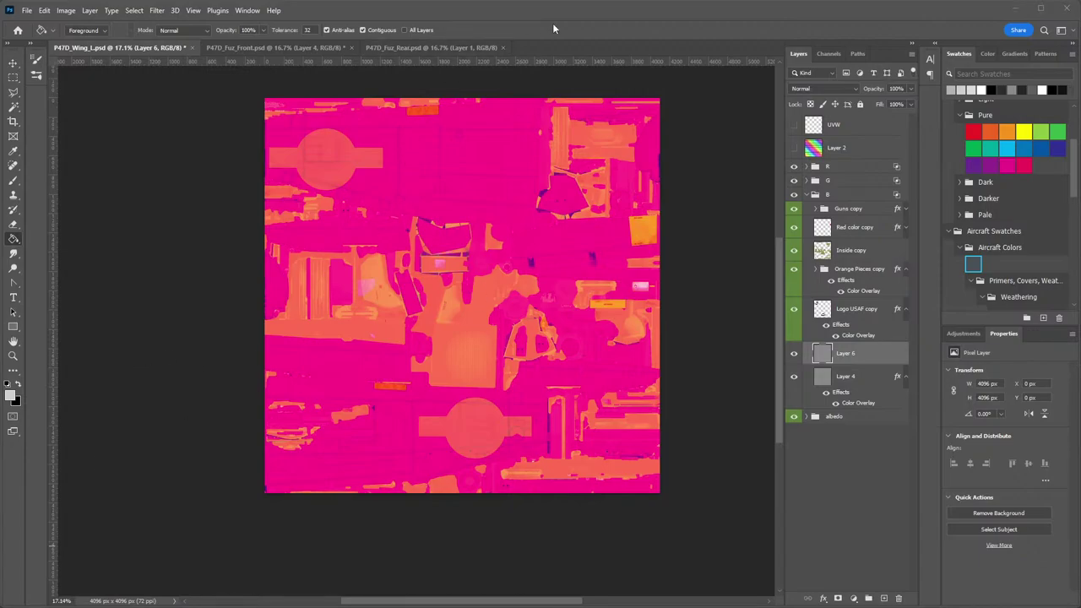
pyautogui.click(189, 48)
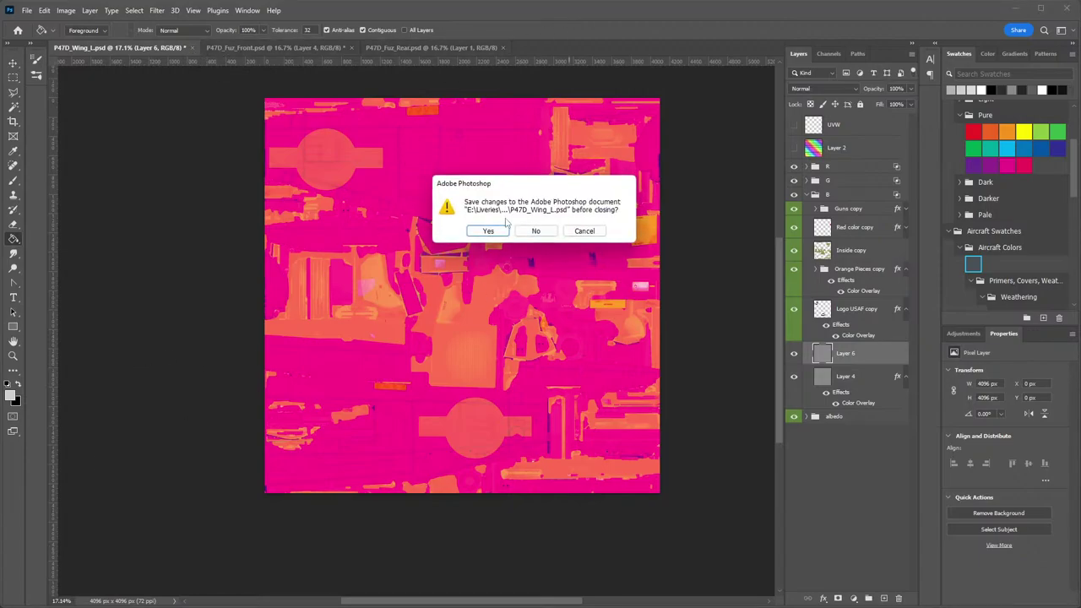
pyautogui.click(486, 230)
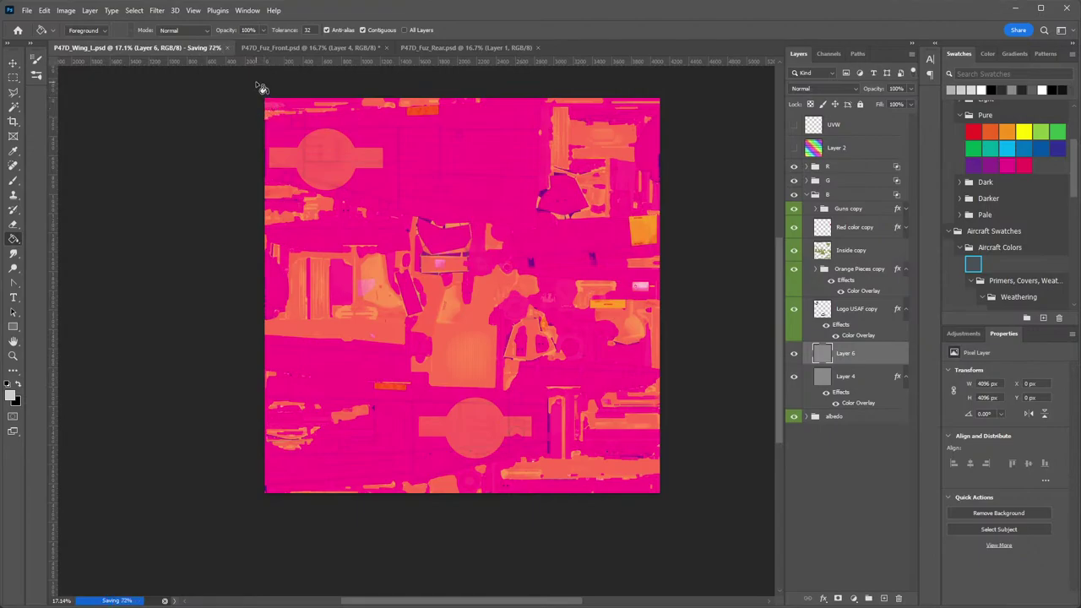
pyautogui.click(290, 49)
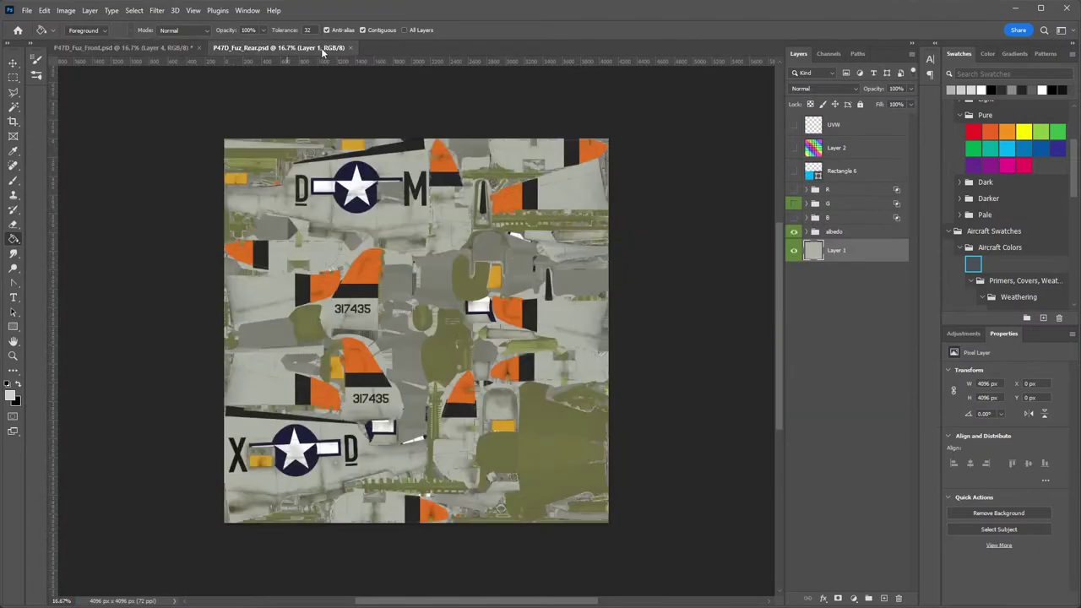
pyautogui.click(350, 49)
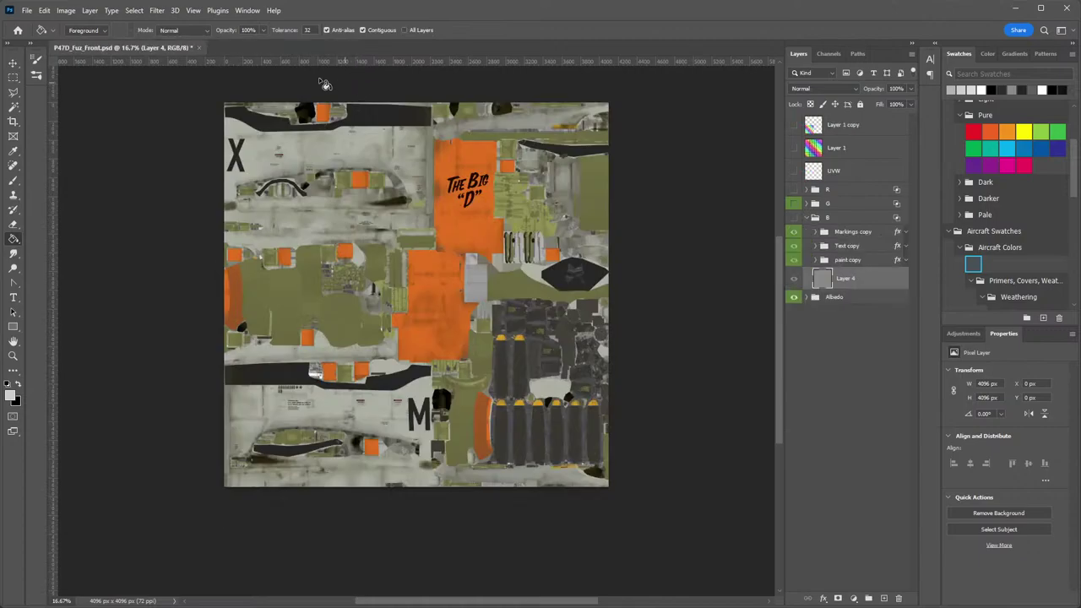
pyautogui.click(200, 49)
pyautogui.click(493, 236)
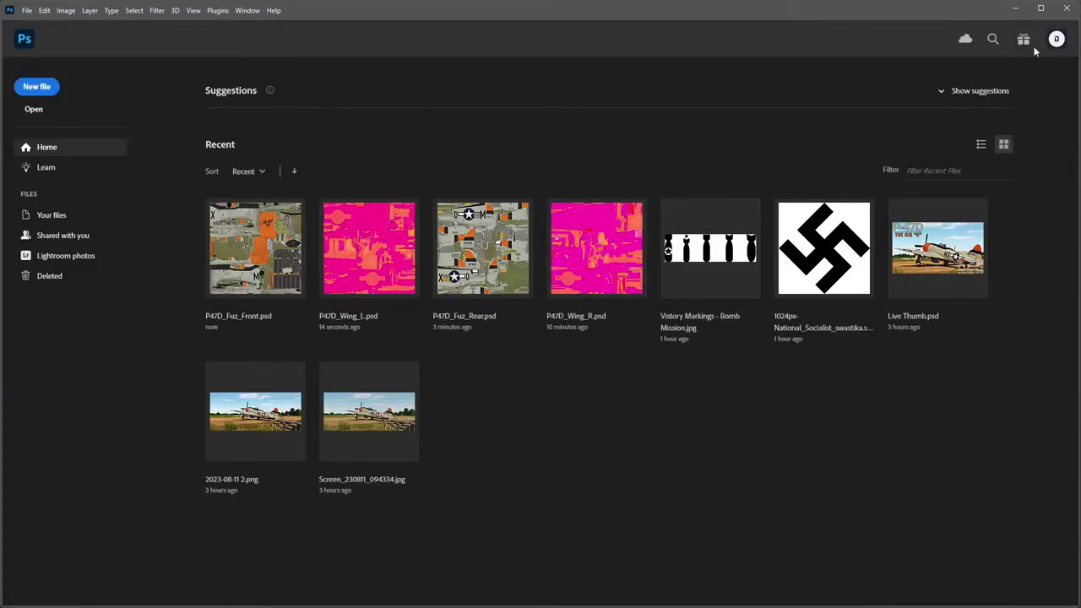
pyautogui.click(1067, 10)
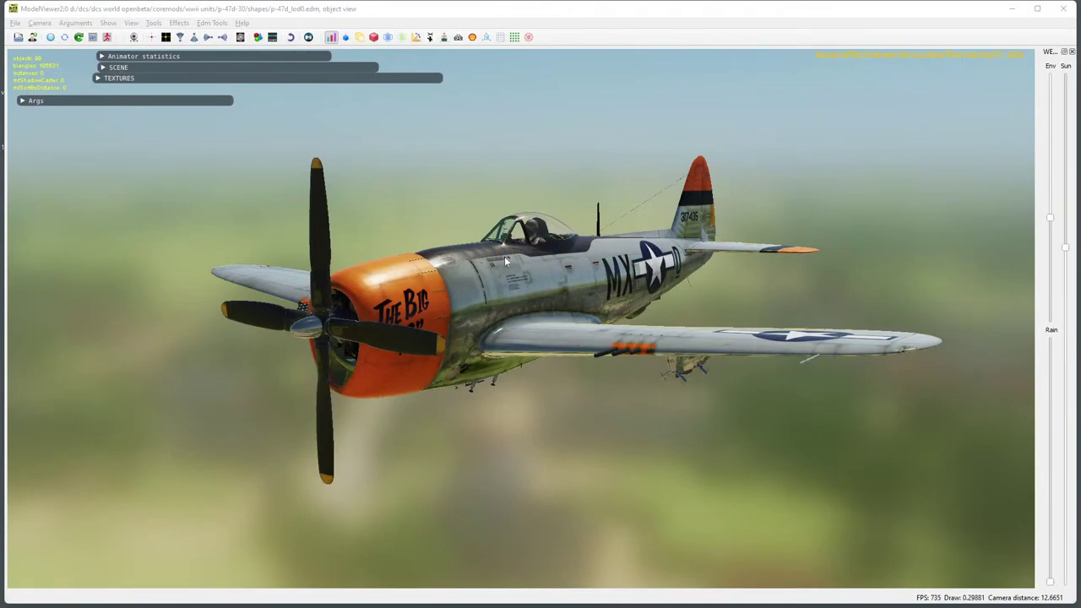
# Open ModelViewer's liveries tool and load the 421st FS HILL AFB livery of the F-16C_50.
pyautogui.scroll(2, 522, 283)
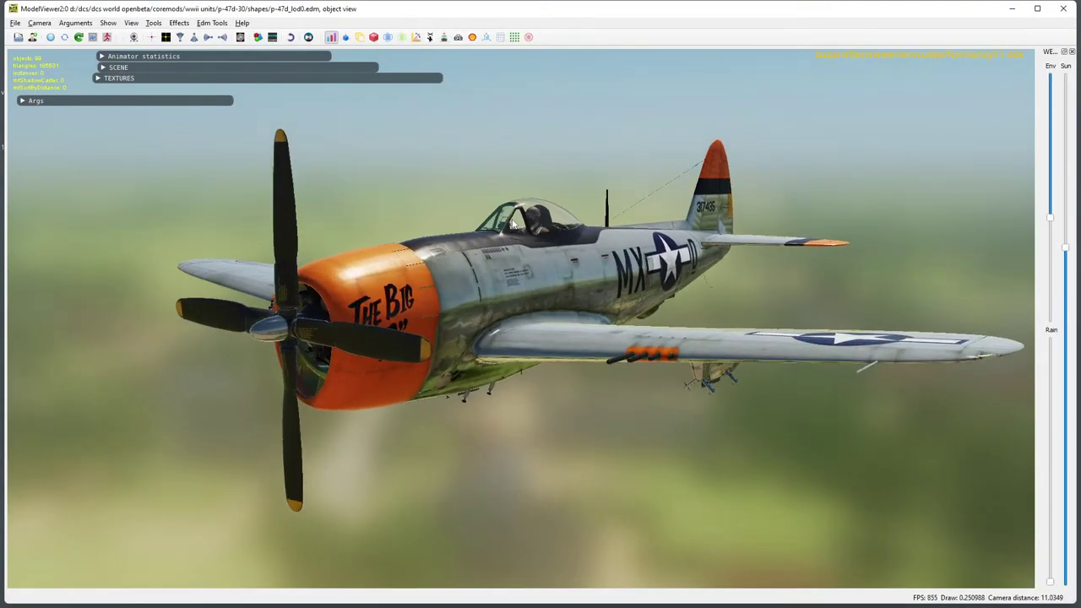
pyautogui.moveTo(591, 242); pyautogui.dragTo(566, 272)
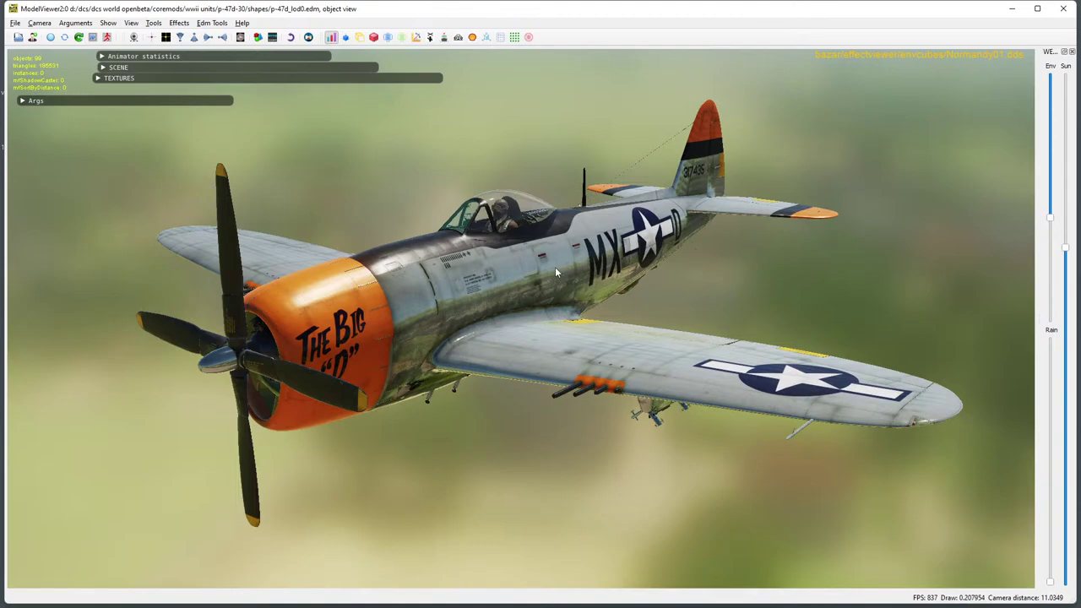
pyautogui.hotkey('ctrl', 'l')
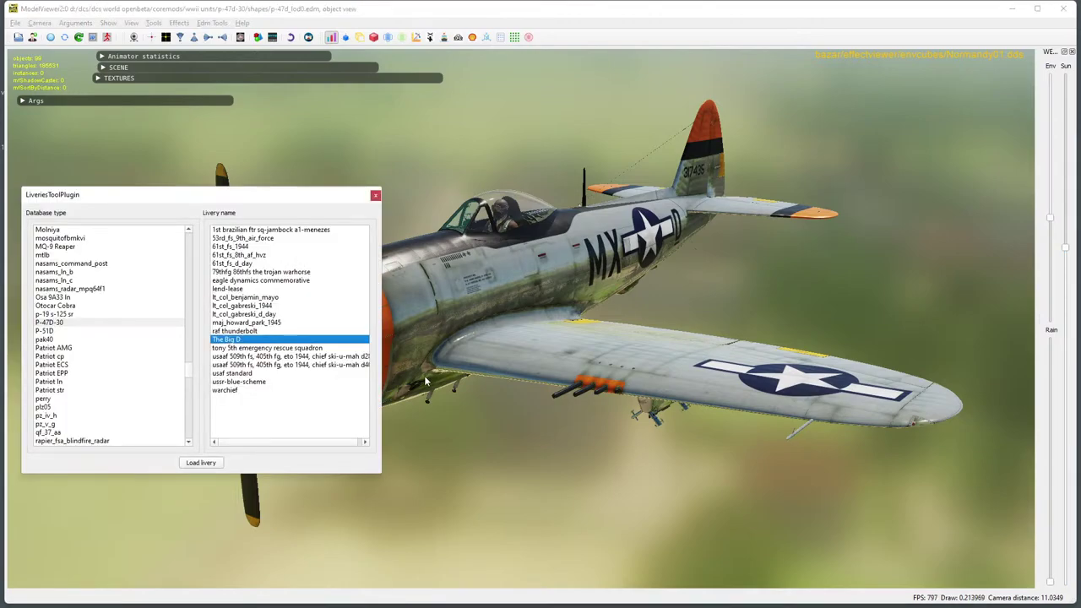
pyautogui.scroll(10, 61, 358)
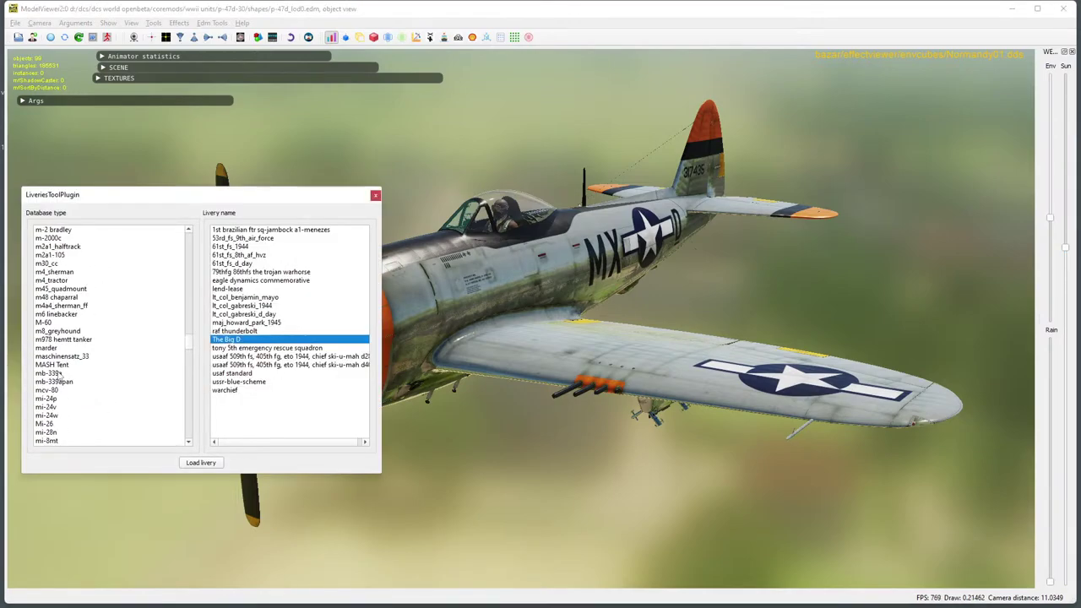
pyautogui.click(76, 340)
pyautogui.press('f')
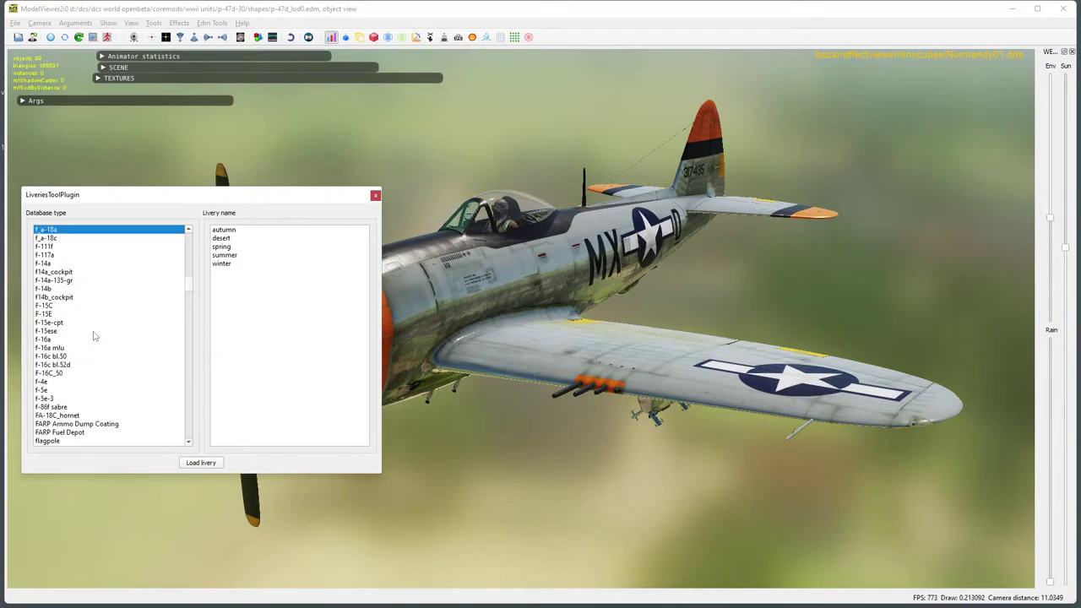
pyautogui.click(71, 373)
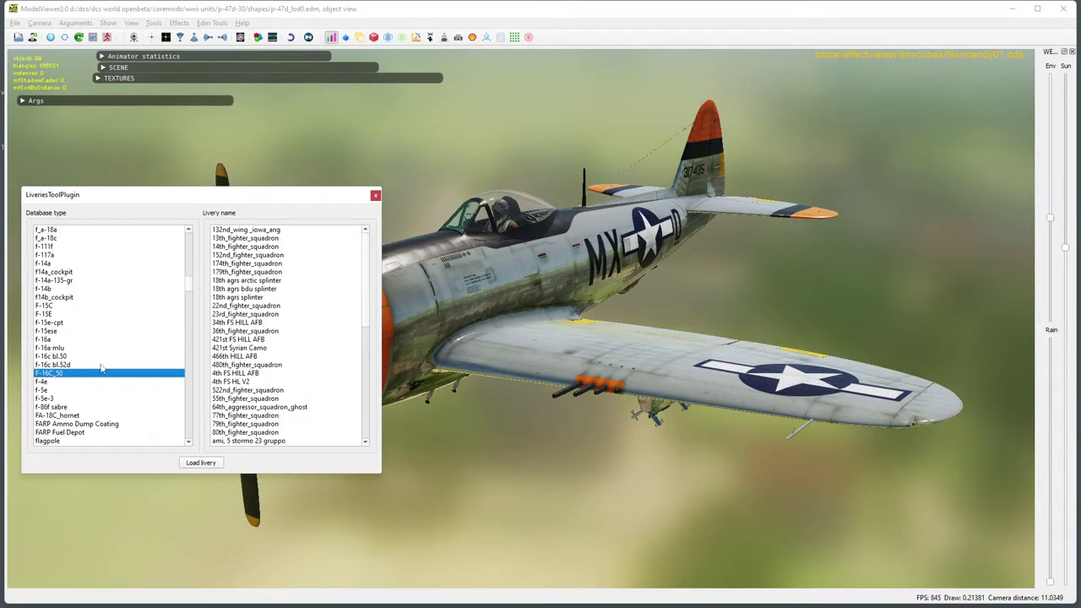
pyautogui.click(257, 341)
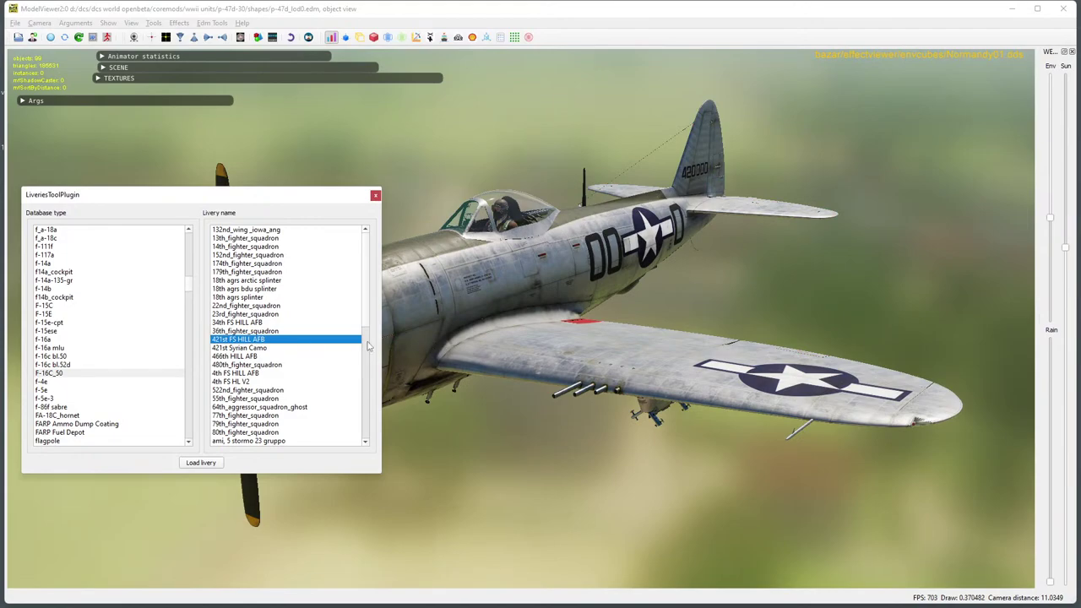
# Load the recently used F-16C model, f-16c_bl50.edm, in place of the P-47D.
pyautogui.moveTo(507, 355); pyautogui.dragTo(417, 295)
pyautogui.moveTo(502, 251); pyautogui.dragTo(537, 254)
pyautogui.click(15, 23)
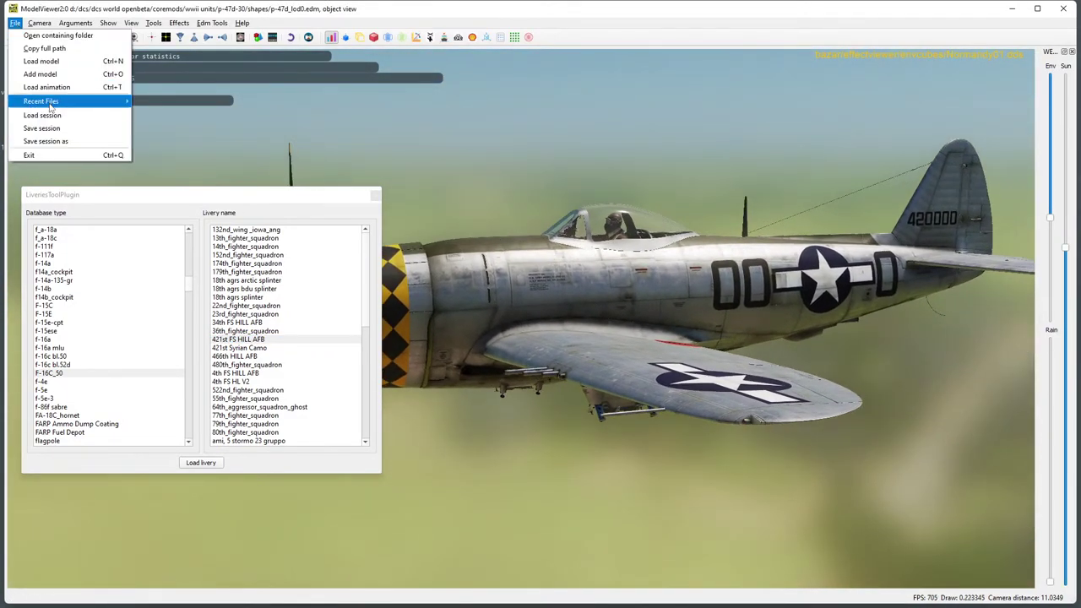
pyautogui.moveTo(50, 101)
pyautogui.click(253, 114)
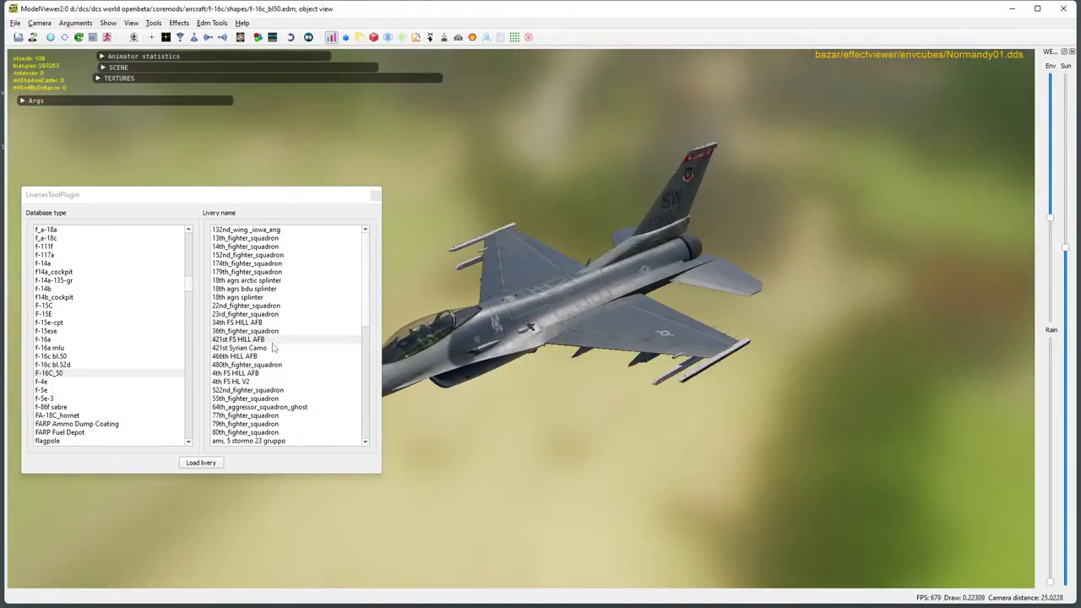
# Apply the 421st FS HILL AFB livery to the F-16C, close the liveries tool, and view the aircraft from its left side.
pyautogui.scroll(5, 540, 295)
pyautogui.click(376, 195)
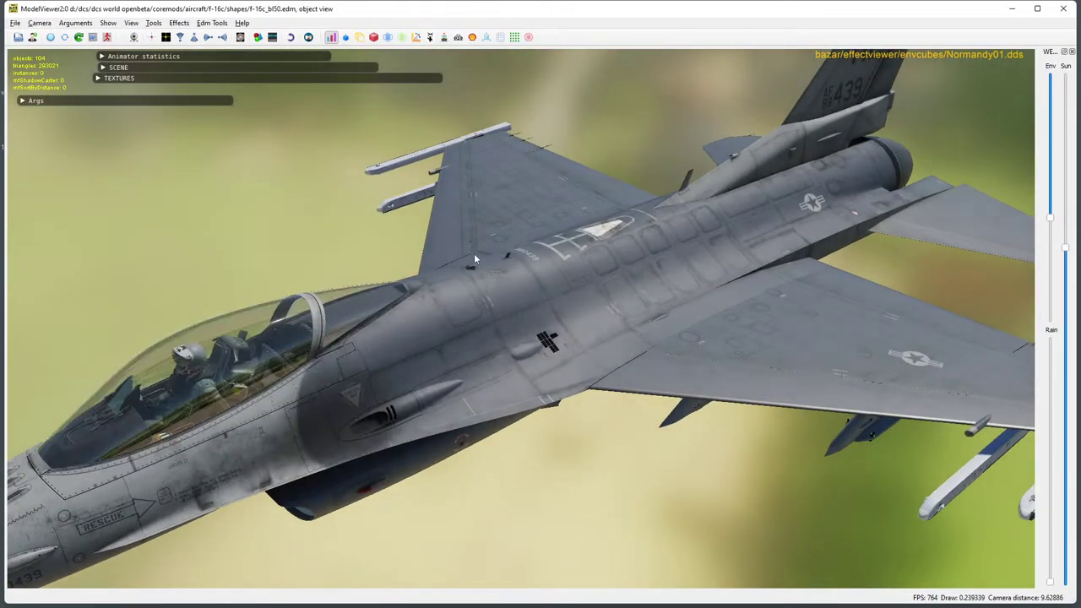
pyautogui.moveTo(474, 256); pyautogui.dragTo(650, 222)
pyautogui.scroll(-5, 650, 222)
pyautogui.moveTo(707, 302); pyautogui.dragTo(591, 346)
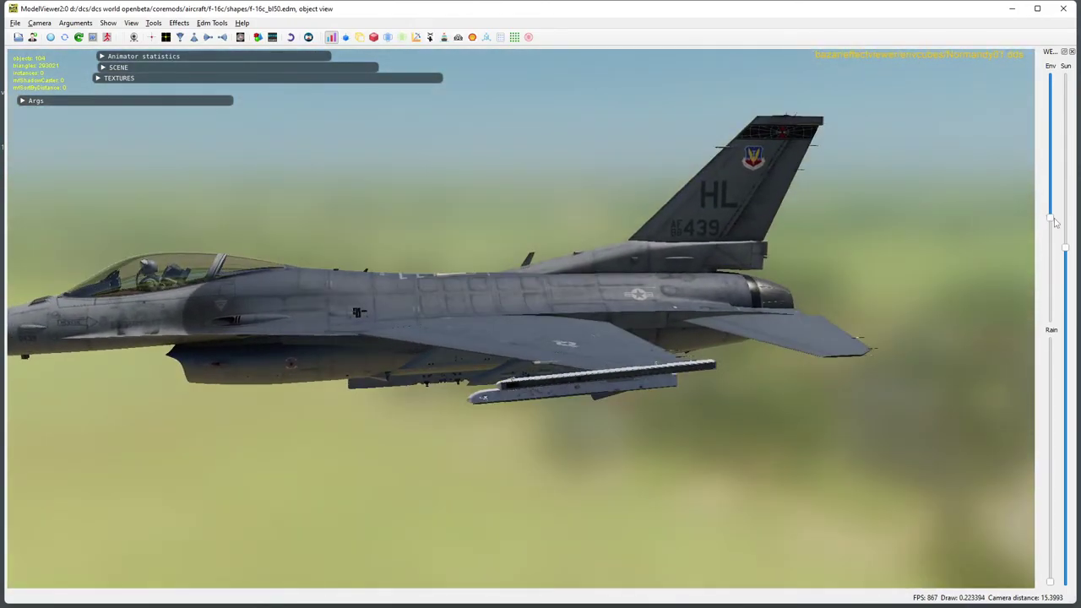
# Raise the Env setting to its maximum, lower the Sun setting to about the middle, and view the nose and cockpit area.
pyautogui.moveTo(1050, 217); pyautogui.dragTo(1044, 92)
pyautogui.moveTo(1066, 251); pyautogui.dragTo(1065, 456)
pyautogui.moveTo(743, 346); pyautogui.dragTo(498, 264)
pyautogui.scroll(4, 579, 237)
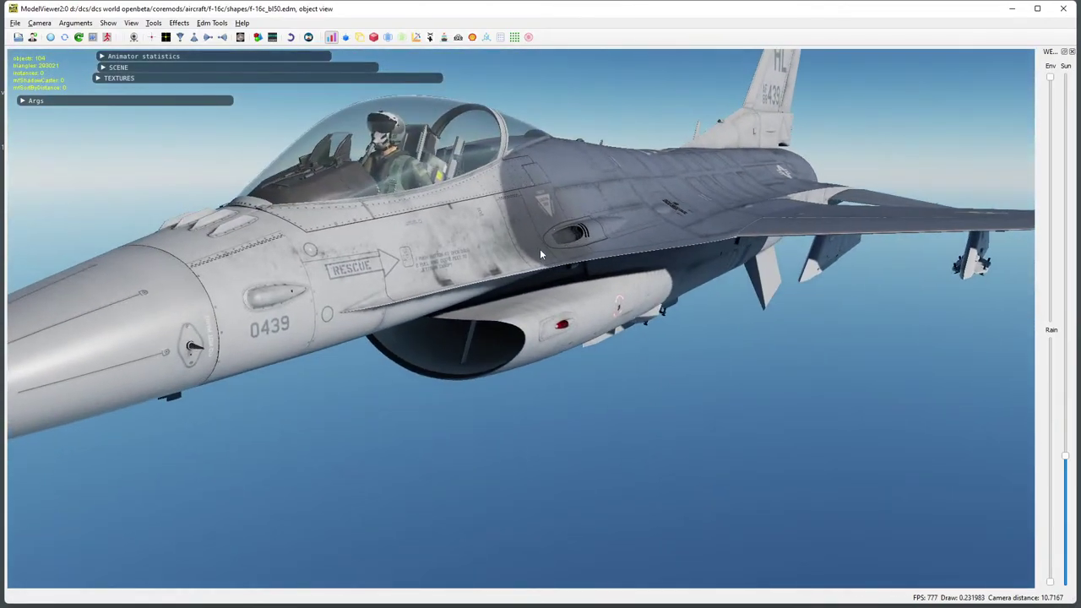
# Inspect the forward fuselage in the material channel displays, including roughness, and return to the normal shaded view.
pyautogui.press('2')
pyautogui.press('3')
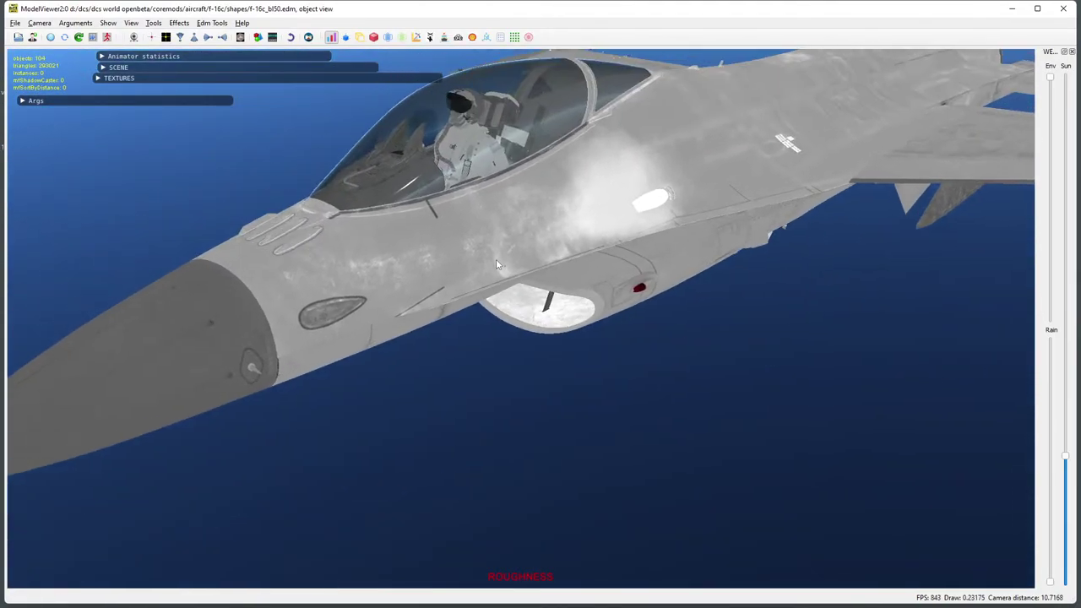
pyautogui.moveTo(589, 195)
pyautogui.mouseDown()
pyautogui.moveTo(608, 212)
pyautogui.moveTo(526, 227)
pyautogui.moveTo(632, 264)
pyautogui.moveTo(547, 288)
pyautogui.moveTo(545, 250)
pyautogui.moveTo(573, 236)
pyautogui.mouseUp()
pyautogui.press('4')
pyautogui.press('0')
# Examine the HILL AFB paint finish on the nose and fuselage up close and across the whole aircraft.
pyautogui.scroll(3, 573, 236)
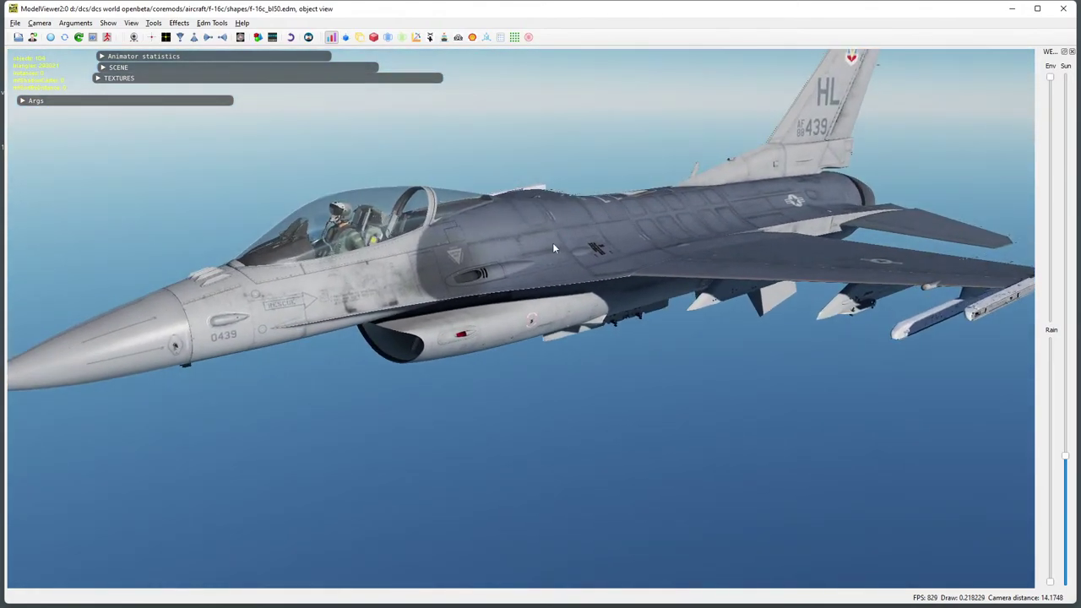
pyautogui.moveTo(553, 243); pyautogui.dragTo(418, 367)
pyautogui.scroll(-3, 626, 255)
pyautogui.scroll(3, 587, 358)
pyautogui.scroll(-2, 585, 323)
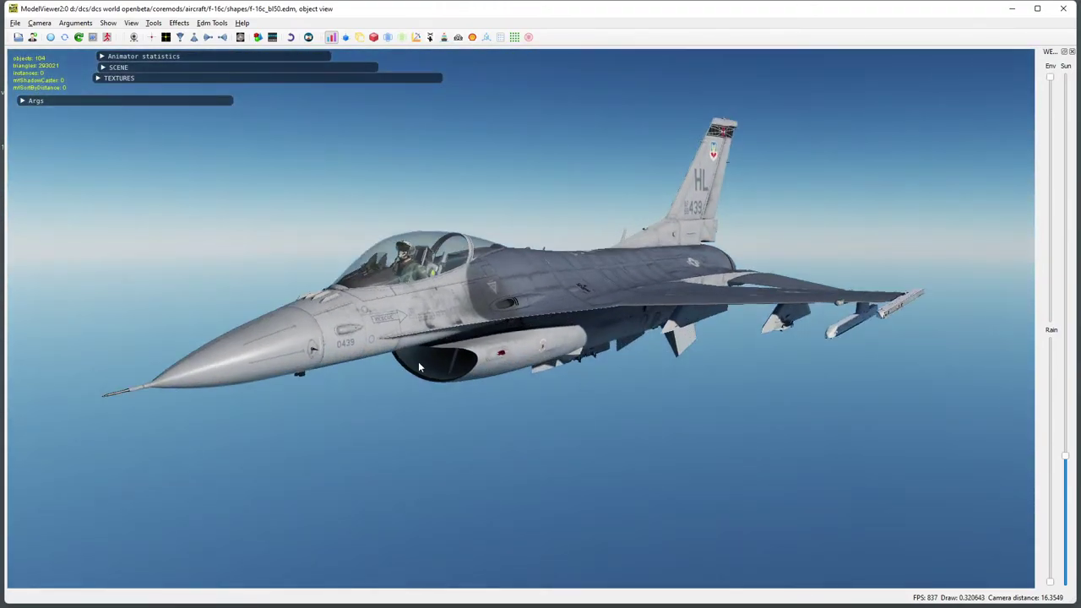
pyautogui.scroll(4, 419, 362)
pyautogui.scroll(-5, 383, 346)
pyautogui.moveTo(526, 328); pyautogui.dragTo(521, 346)
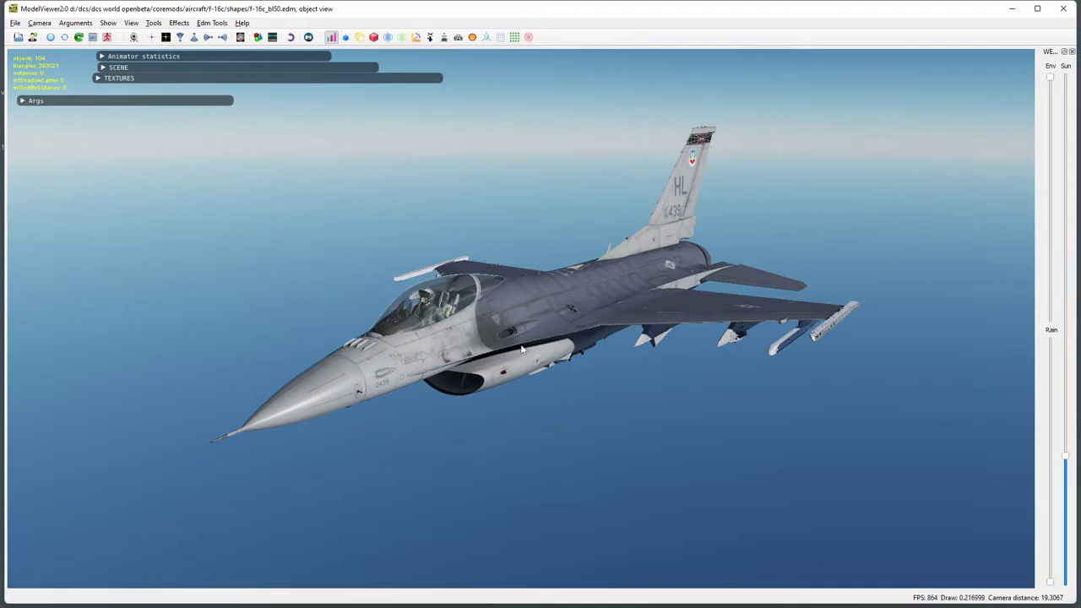
# Load the usaf 64th aggressor sqn-splinter livery on the F-16C, close the liveries tool, and view the camouflage from above.
pyautogui.hotkey('shift', 'l')
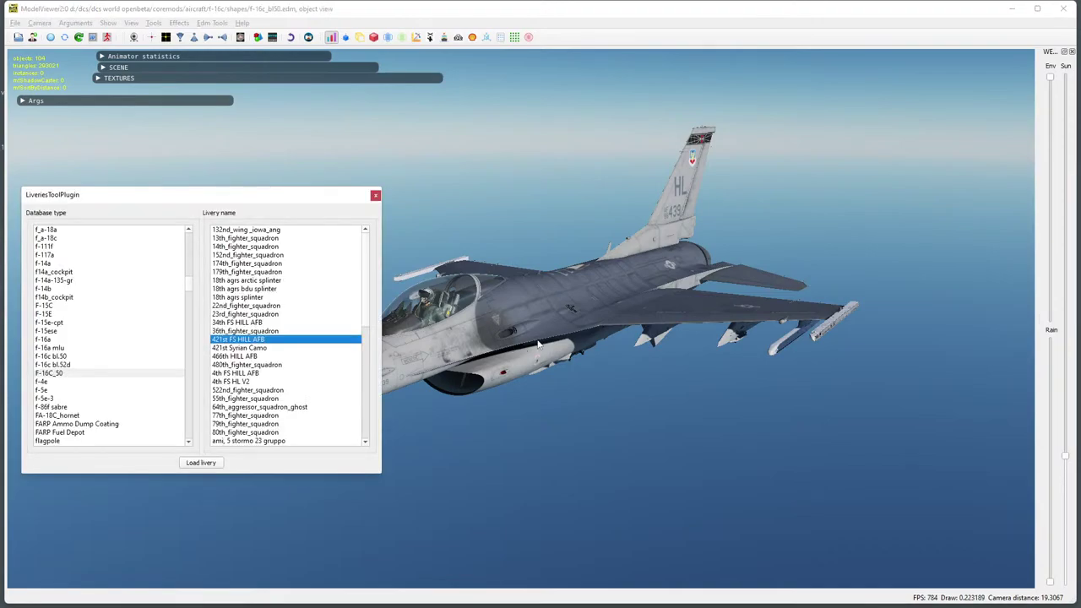
pyautogui.scroll(-5, 290, 349)
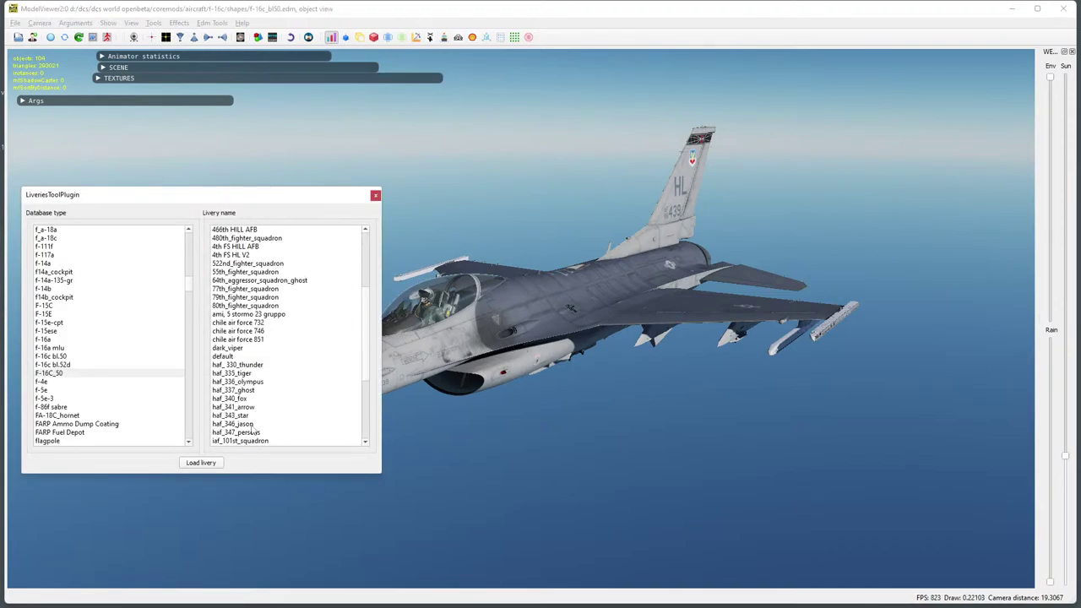
pyautogui.scroll(-5, 251, 419)
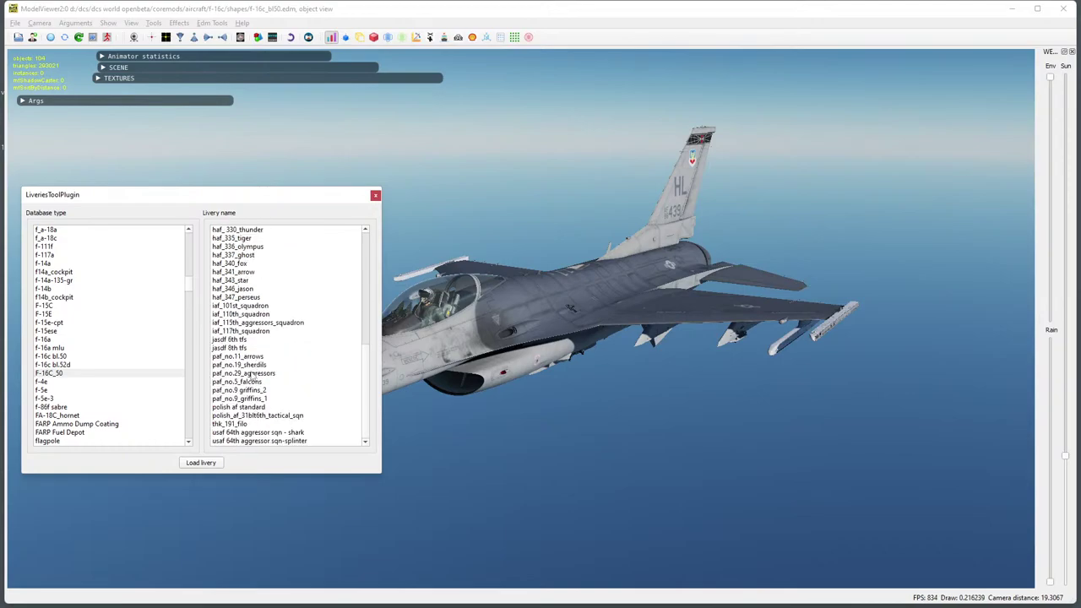
pyautogui.doubleClick(267, 440)
pyautogui.moveTo(456, 372); pyautogui.dragTo(595, 399)
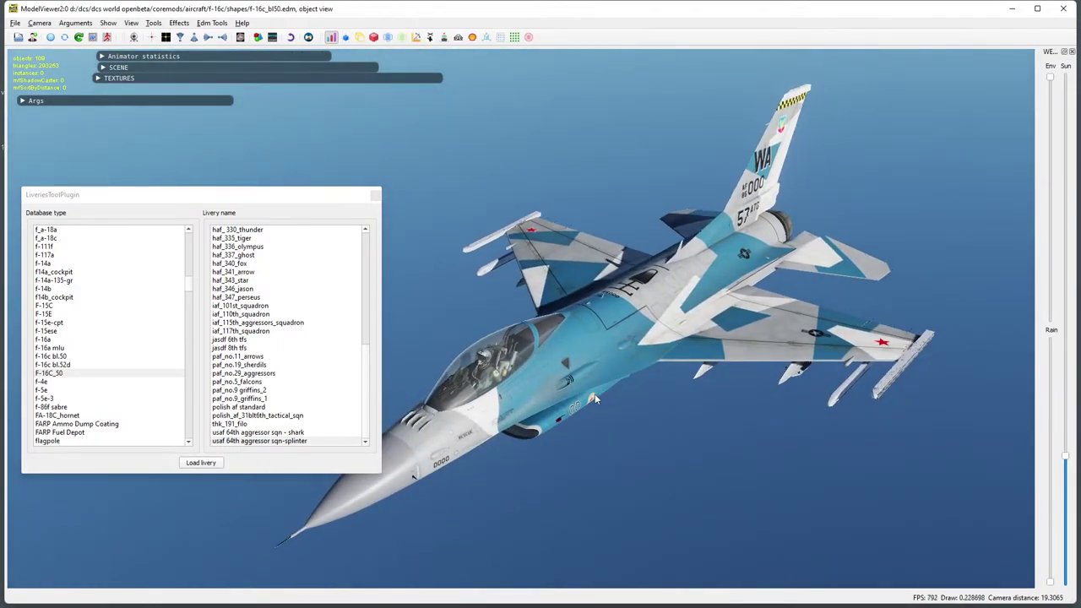
pyautogui.click(375, 195)
pyautogui.moveTo(490, 355); pyautogui.dragTo(663, 334)
# Reopen the liveries tool, reload the 421st FS HILL AFB livery, and compare its finish from different angles.
pyautogui.press('l')
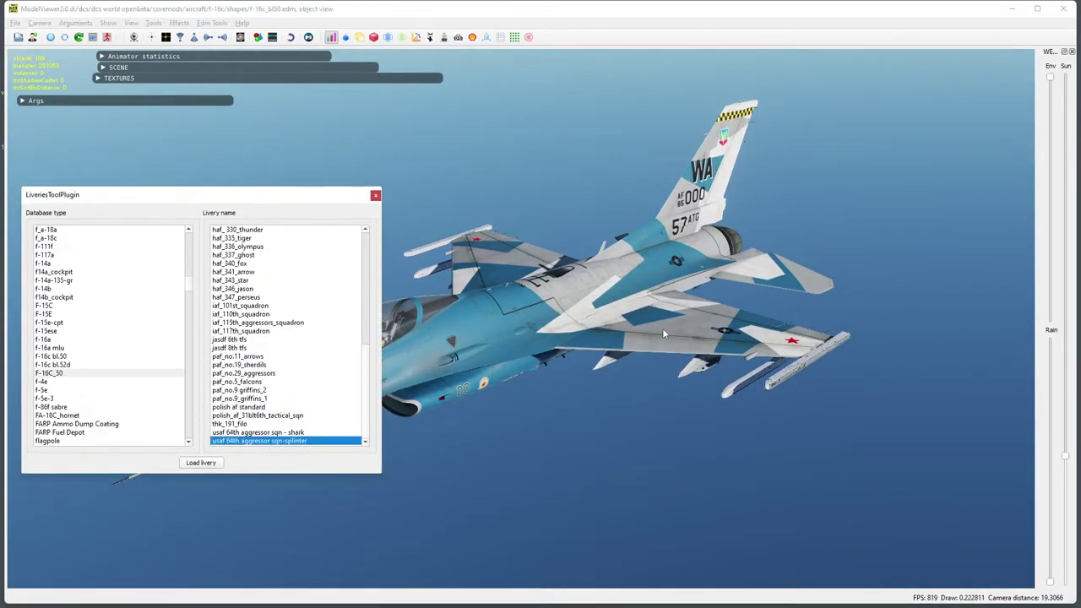
pyautogui.moveTo(420, 356); pyautogui.dragTo(554, 348)
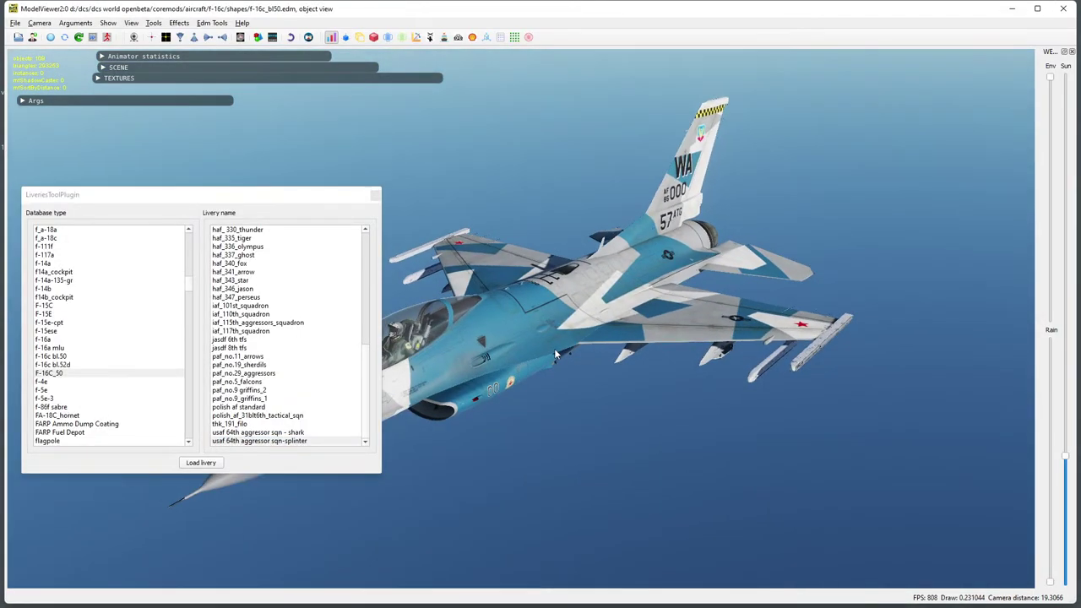
pyautogui.scroll(15, 276, 379)
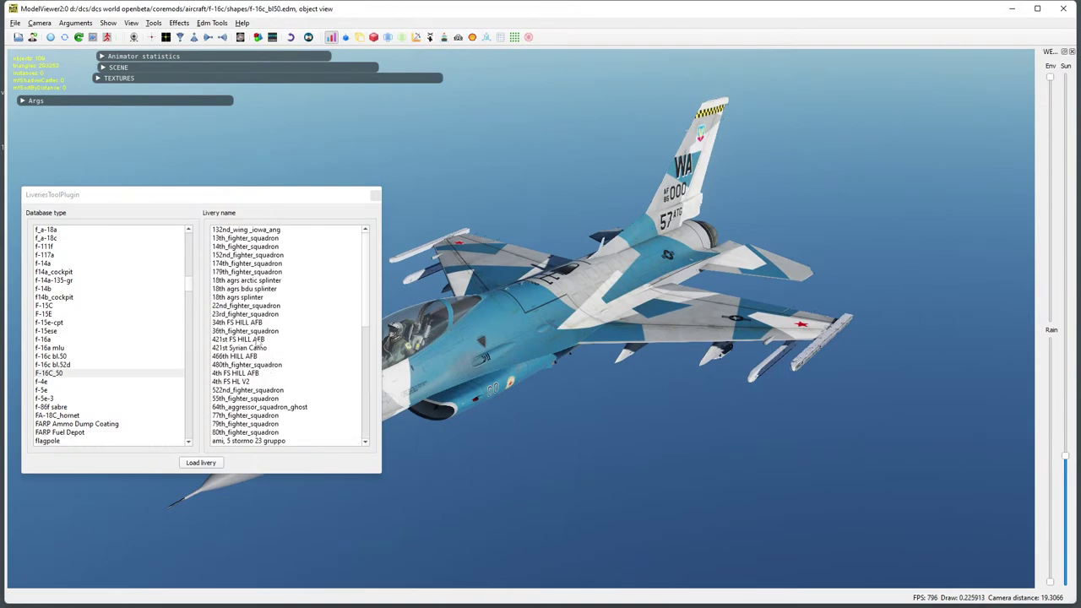
pyautogui.doubleClick(240, 338)
pyautogui.moveTo(582, 330); pyautogui.dragTo(764, 277)
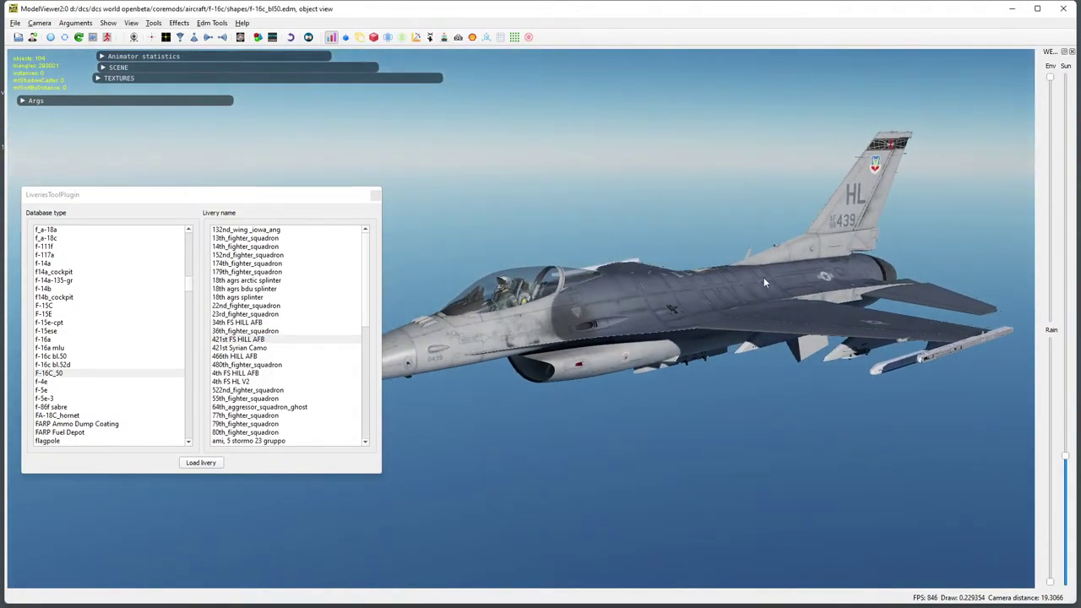
pyautogui.moveTo(551, 264); pyautogui.dragTo(441, 282)
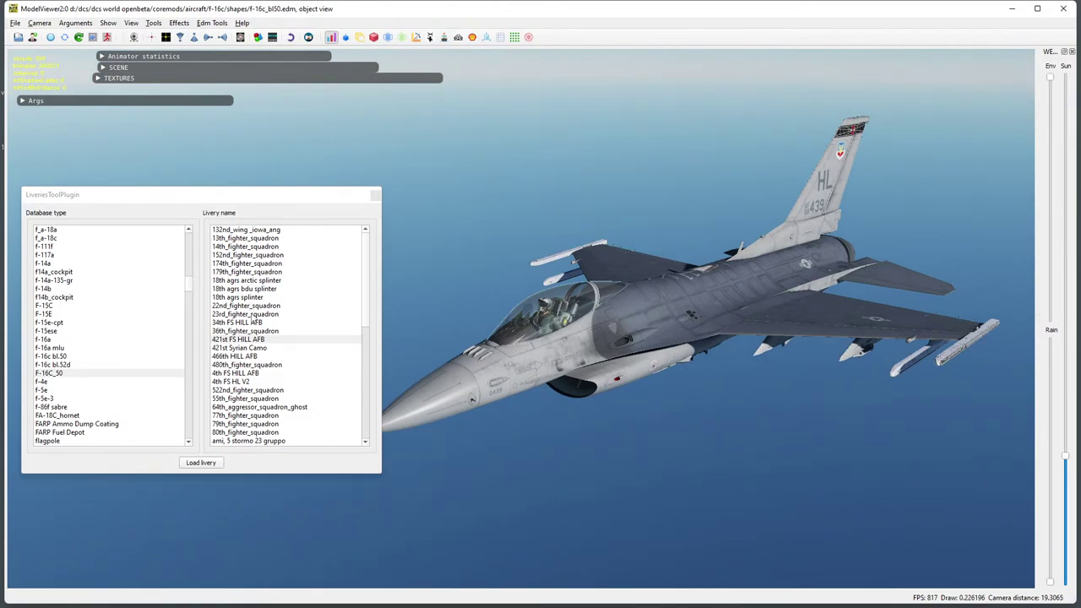
# Load the 421st Syrian Camo livery, close the liveries tool, and view the whole F-16C from the upper front.
pyautogui.doubleClick(252, 348)
pyautogui.moveTo(592, 336); pyautogui.dragTo(637, 380)
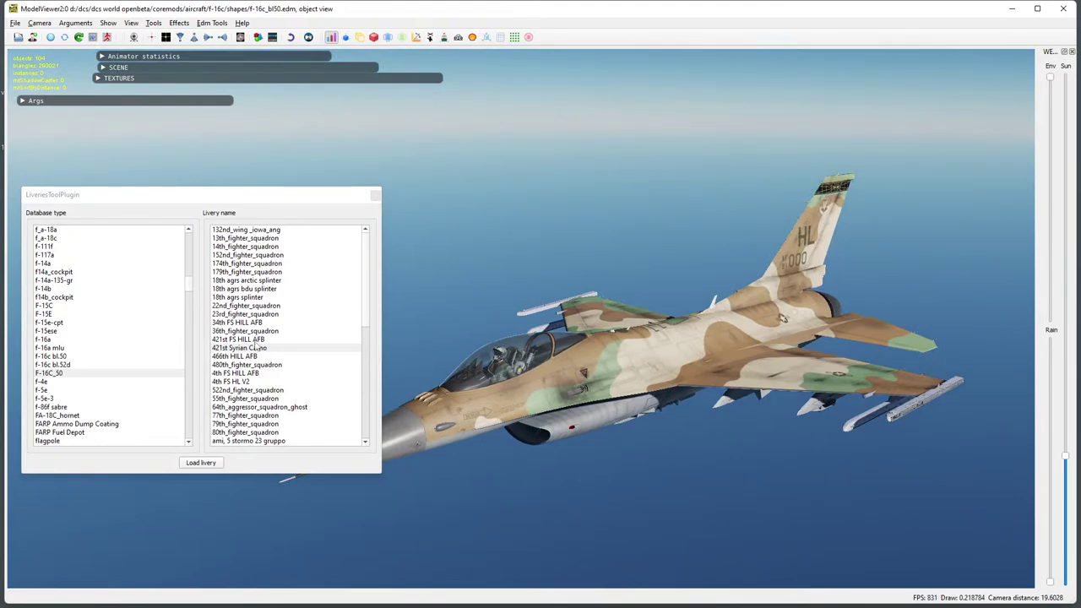
pyautogui.moveTo(617, 351); pyautogui.dragTo(549, 351)
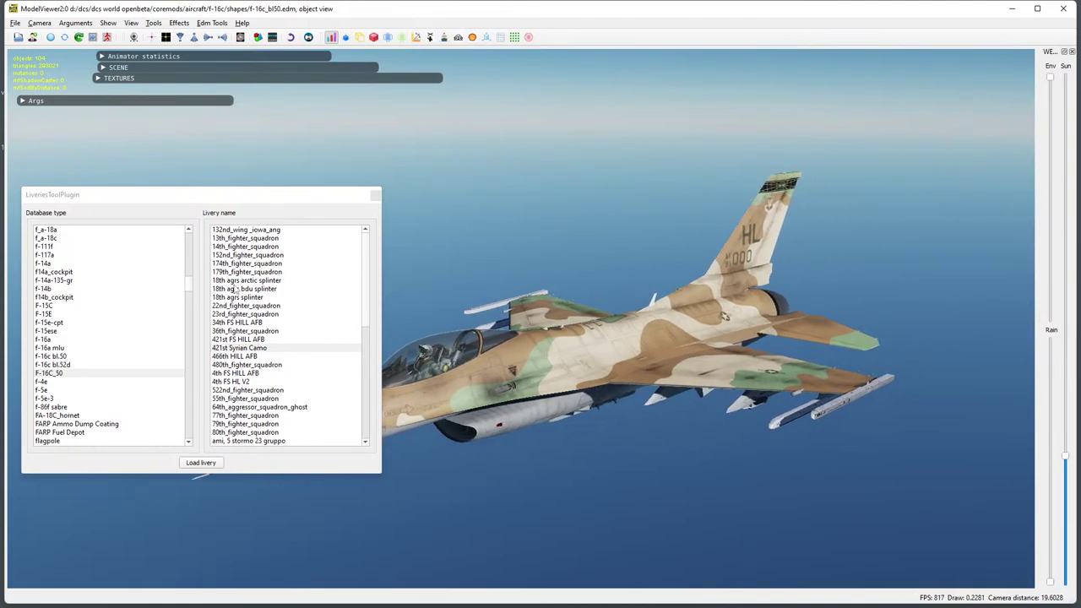
pyautogui.click(376, 195)
pyautogui.moveTo(389, 207); pyautogui.dragTo(461, 327)
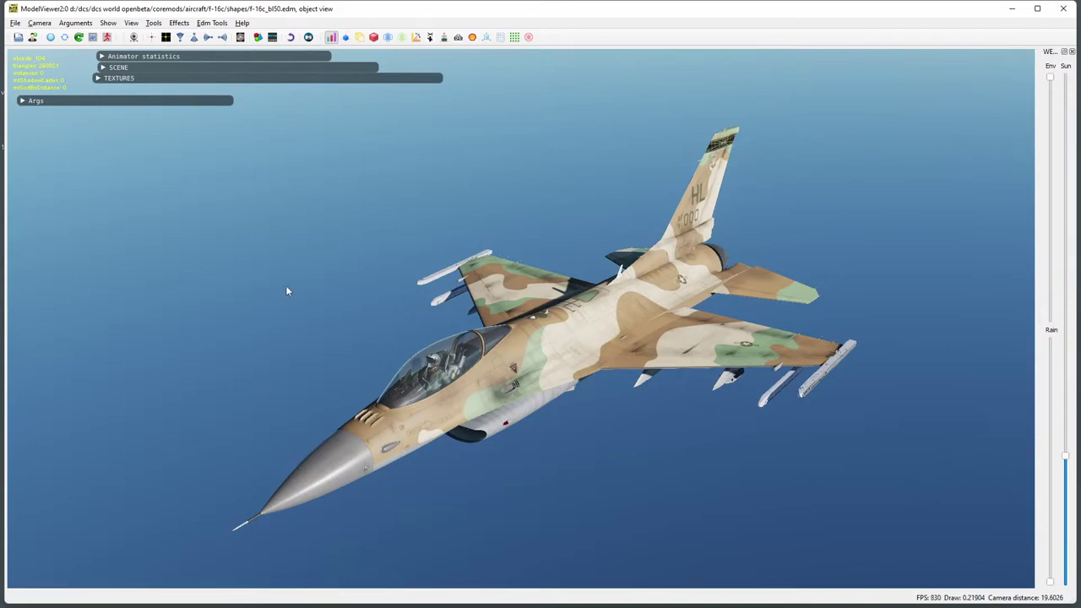
# Start loading another model and go up from the F-16C Shapes folder to the CoreMods aircraft folder.
pyautogui.click(16, 23)
pyautogui.moveTo(72, 103)
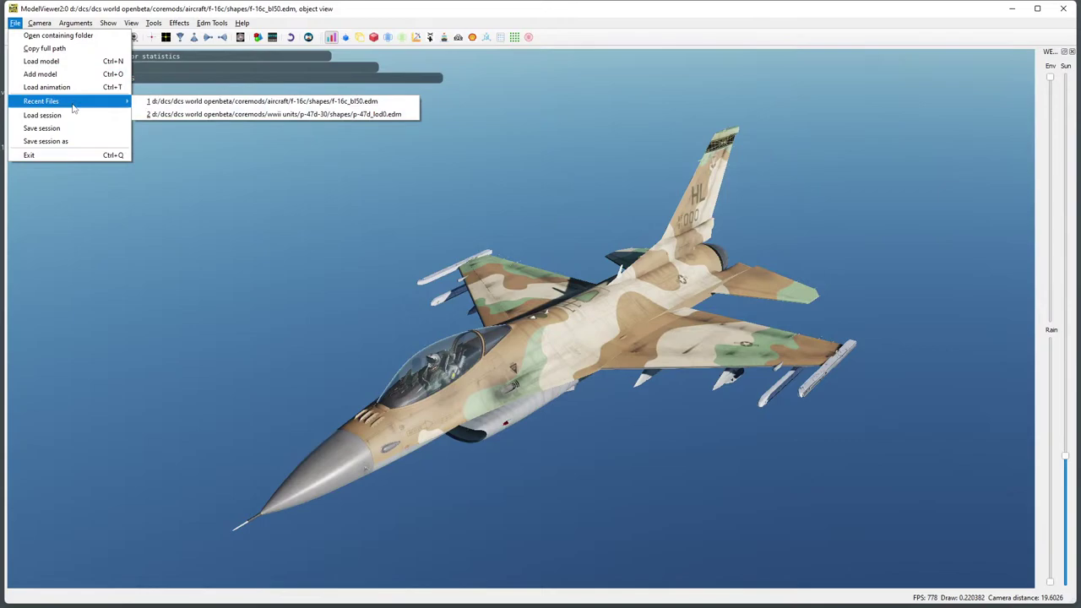
pyautogui.click(41, 60)
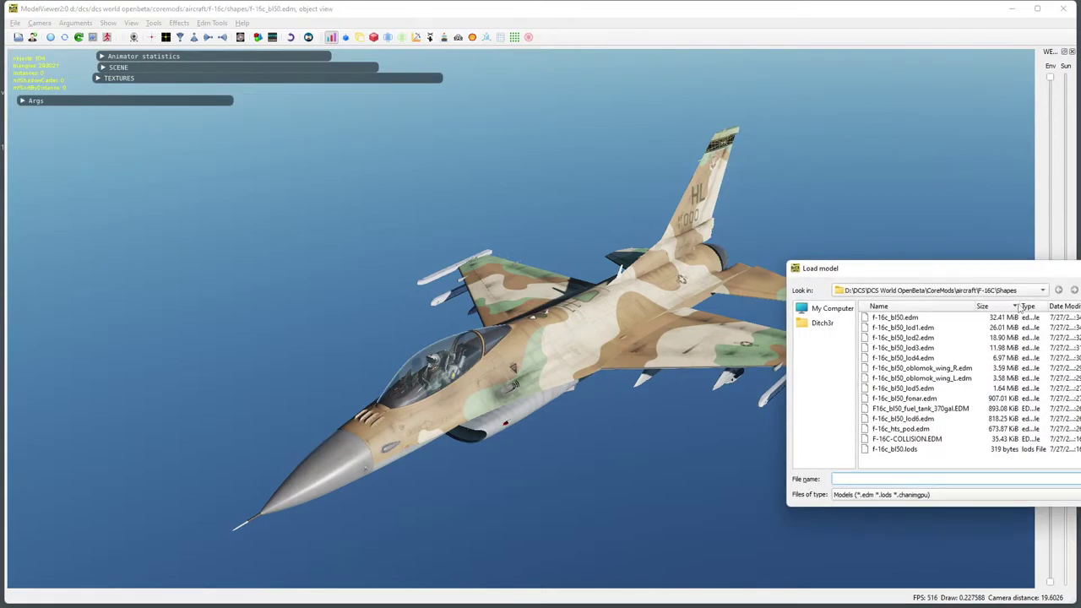
pyautogui.moveTo(985, 279); pyautogui.dragTo(665, 224)
pyautogui.click(769, 240)
pyautogui.click(769, 240)
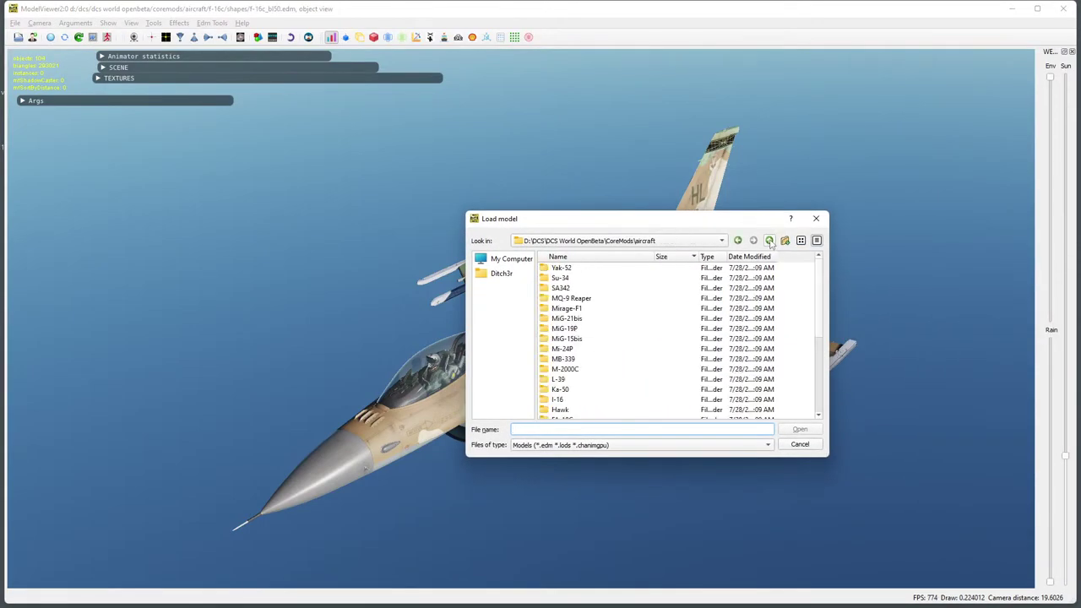
# Load mi-24p.edm from the Mi-24P Shapes folder and view the whole helicopter from the front left.
pyautogui.scroll(-5, 605, 353)
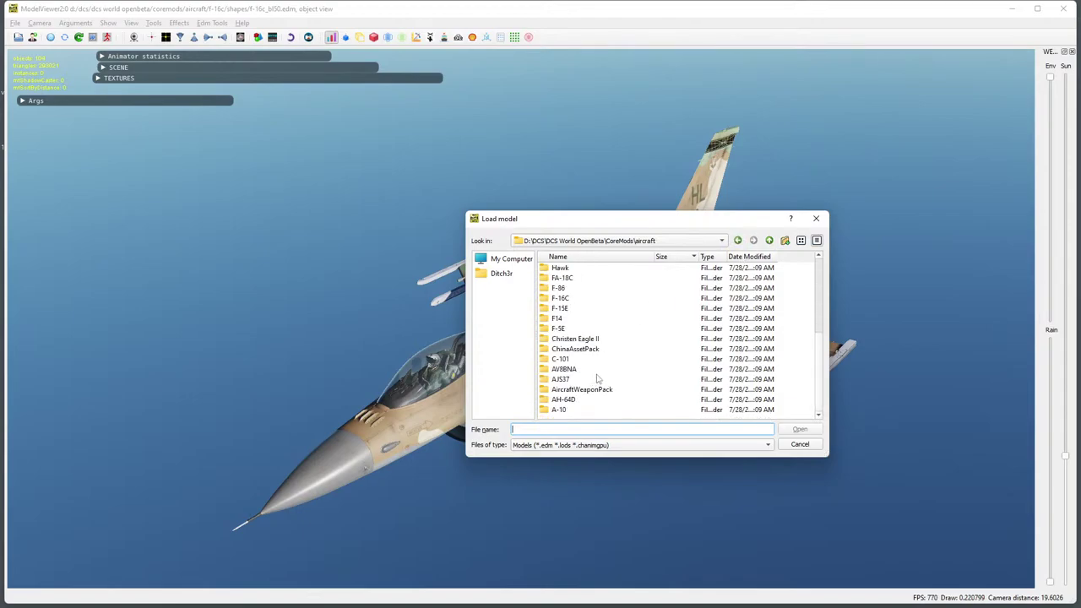
pyautogui.scroll(5, 598, 379)
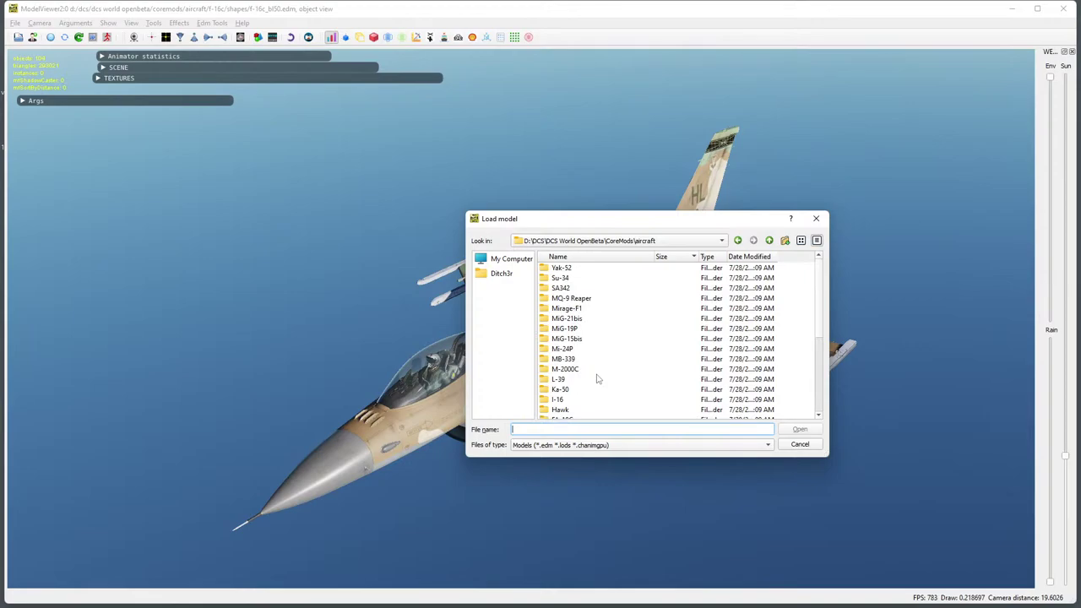
pyautogui.doubleClick(579, 350)
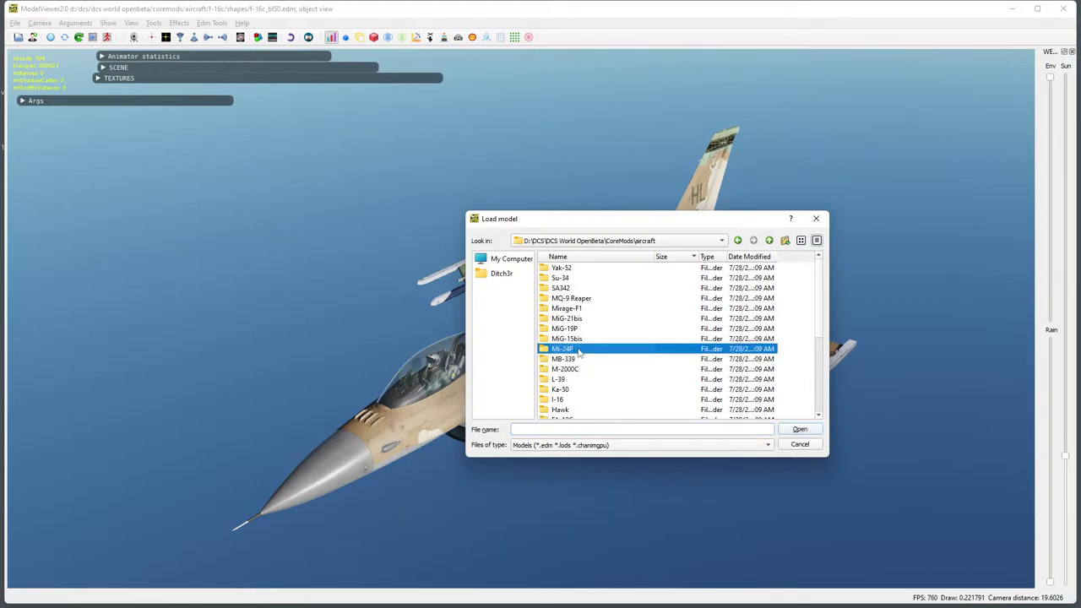
pyautogui.doubleClick(583, 288)
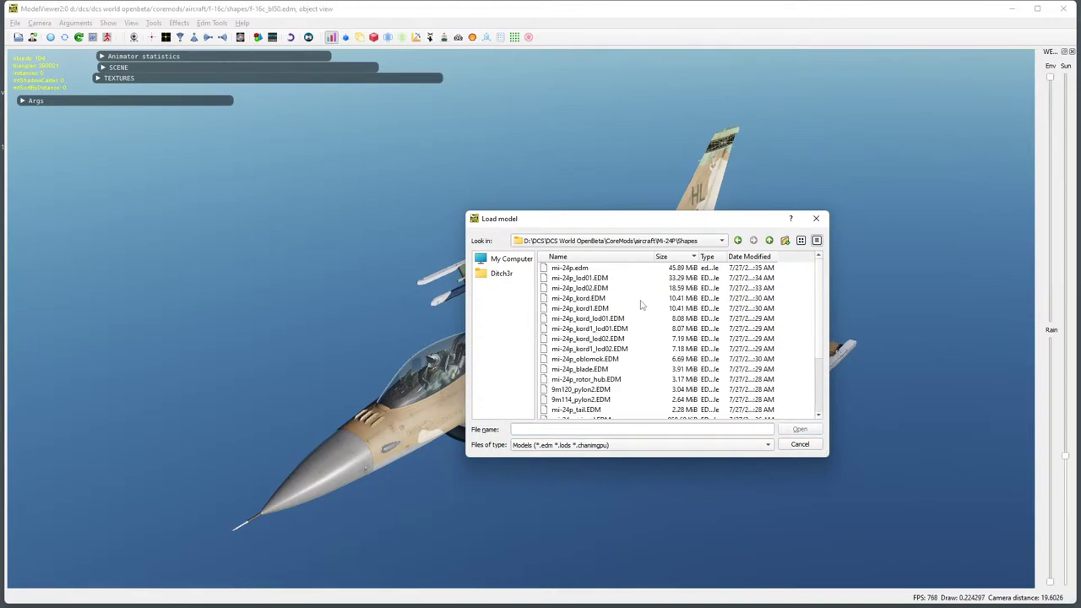
pyautogui.doubleClick(578, 268)
pyautogui.moveTo(578, 269); pyautogui.dragTo(638, 354)
pyautogui.scroll(5, 639, 353)
pyautogui.moveTo(646, 309); pyautogui.dragTo(558, 397)
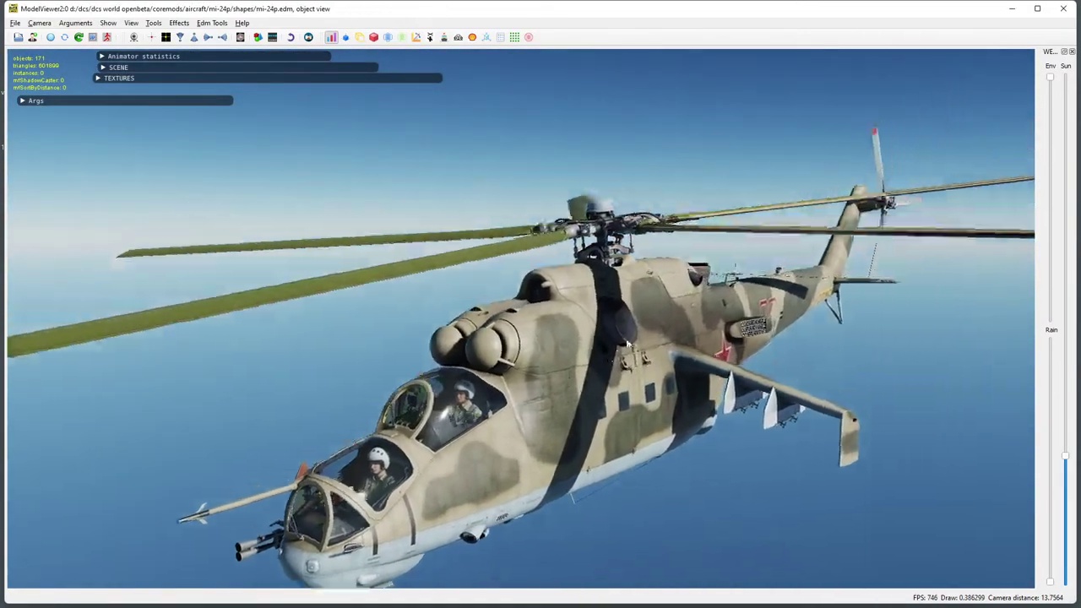
pyautogui.scroll(-3, 557, 397)
pyautogui.moveTo(625, 389); pyautogui.dragTo(597, 395)
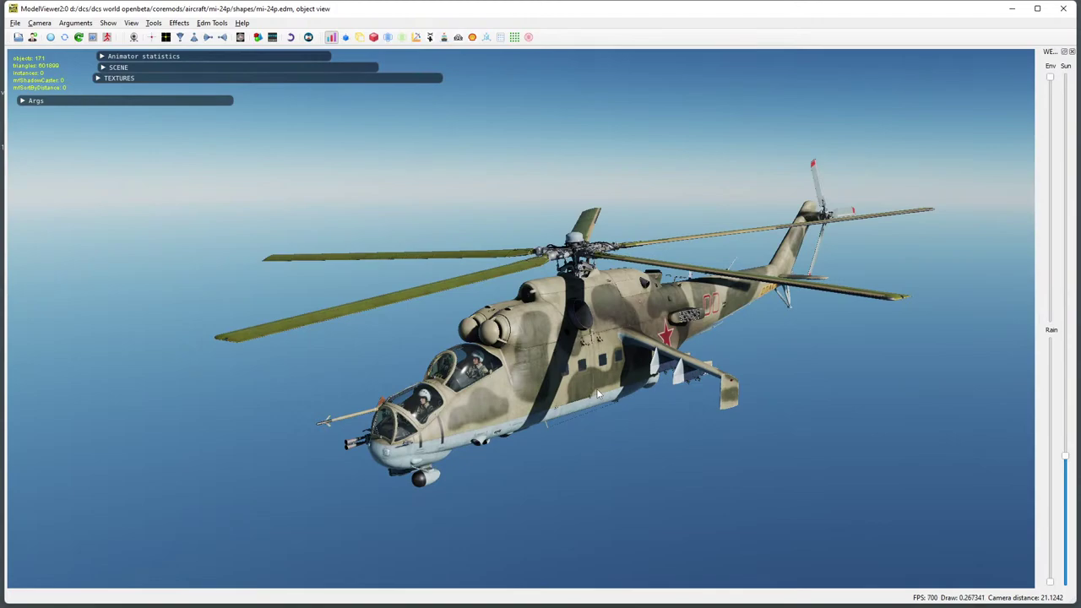
# Open the liveries tool and select mi-24p as the database type to list its liveries.
pyautogui.press('l')
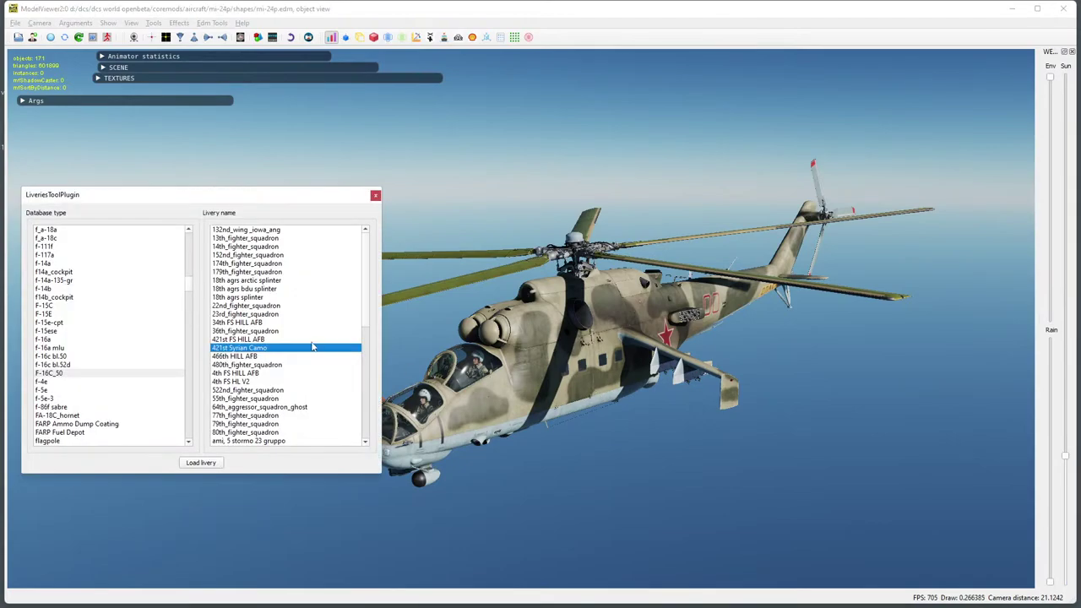
pyautogui.click(243, 340)
pyautogui.click(74, 339)
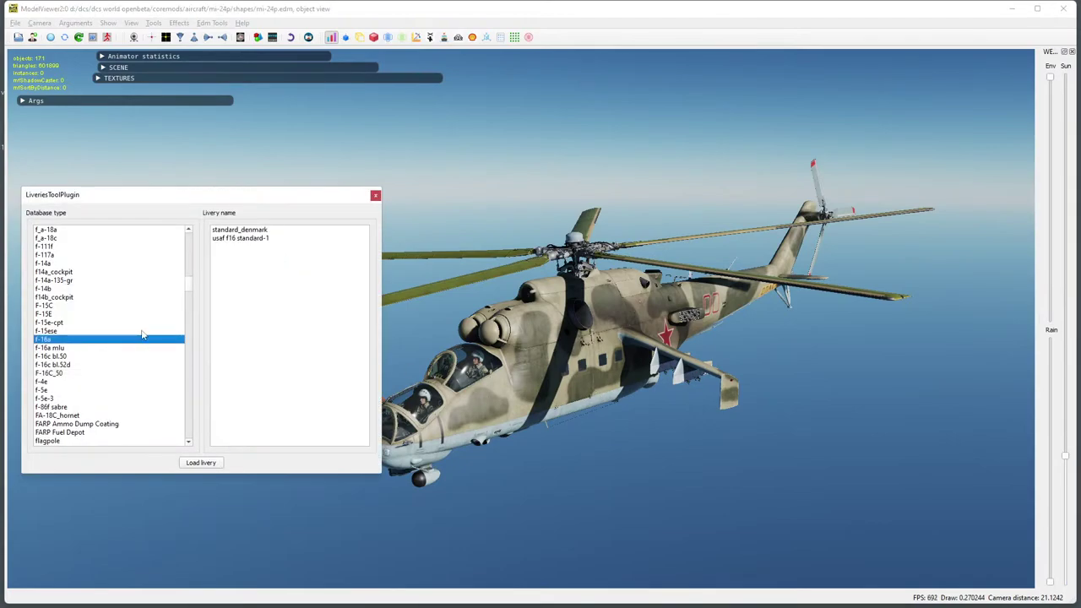
pyautogui.press('m')
pyautogui.scroll(-4, 141, 335)
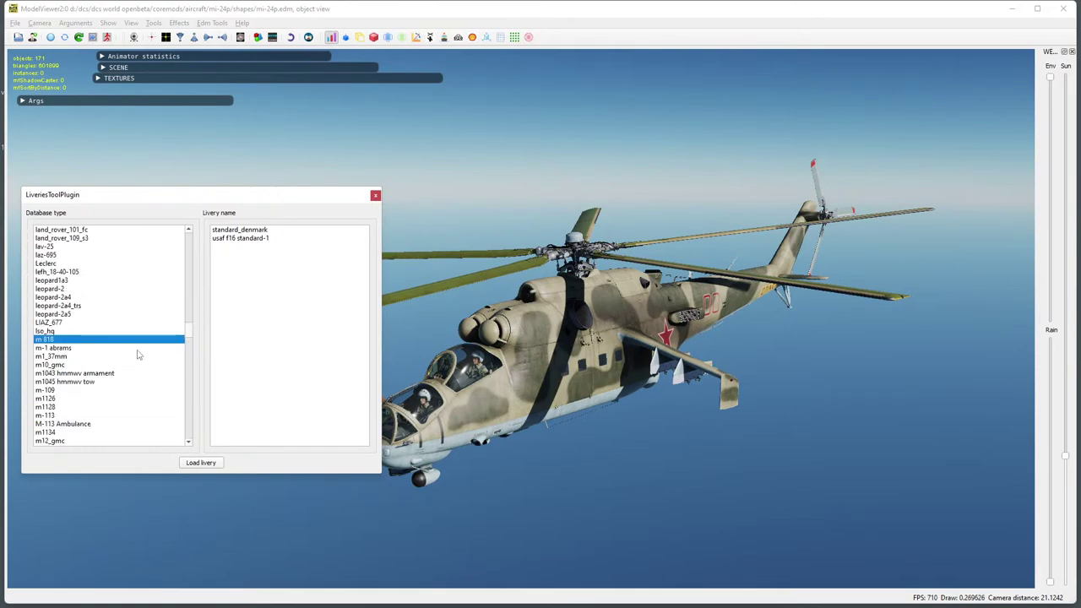
pyautogui.scroll(-2, 118, 365)
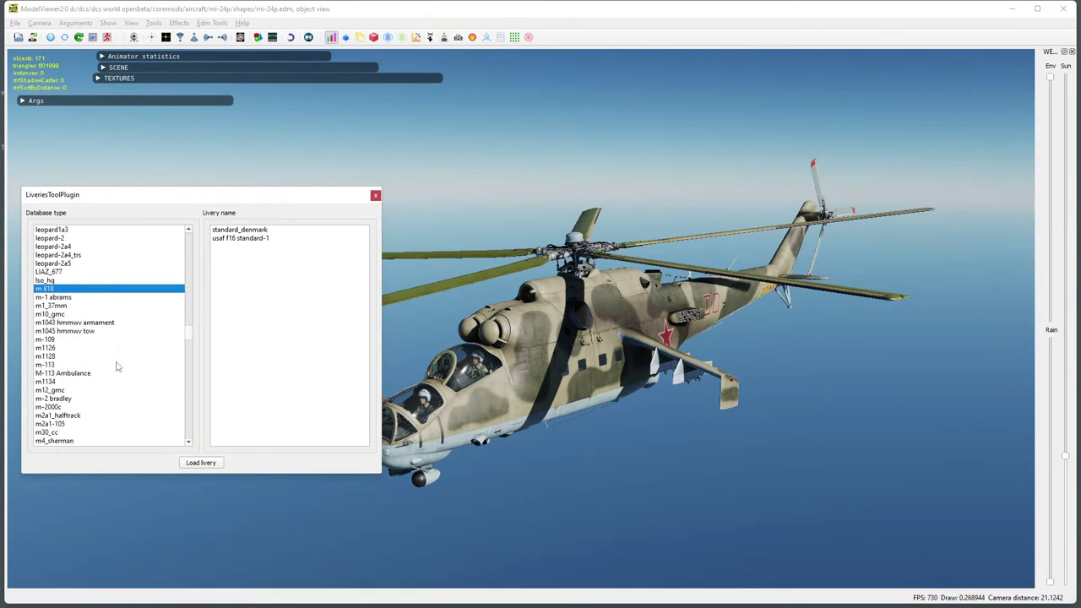
pyautogui.scroll(-1, 97, 374)
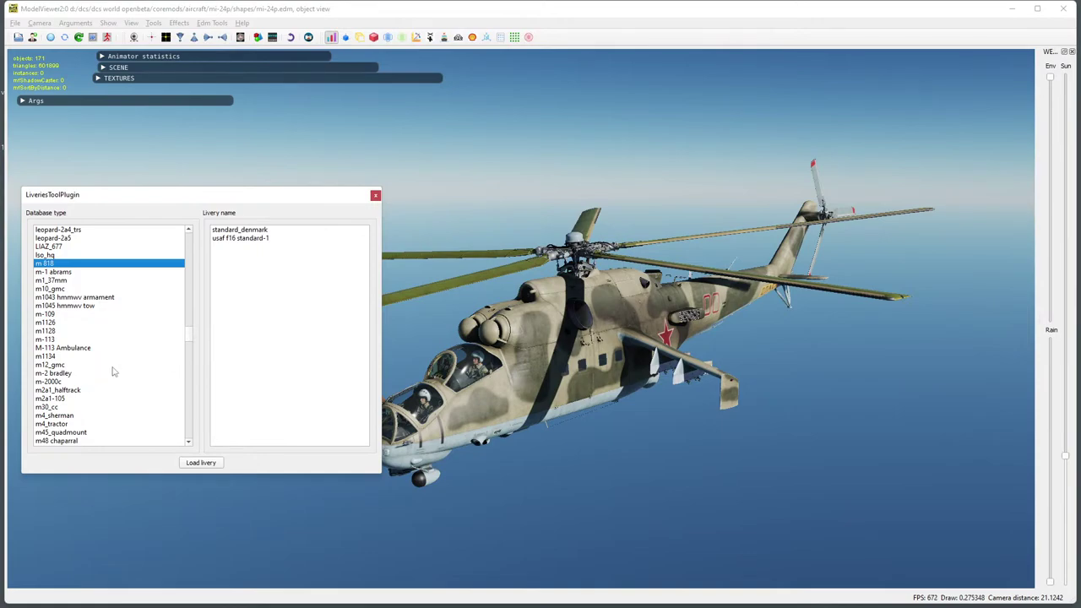
pyautogui.scroll(-3, 127, 360)
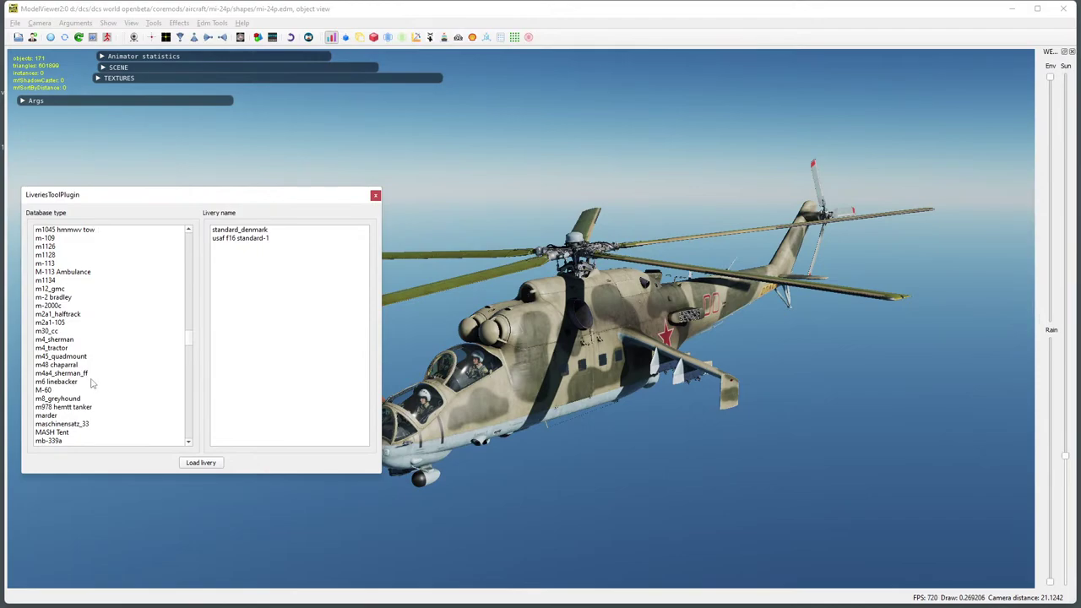
pyautogui.scroll(2, 89, 381)
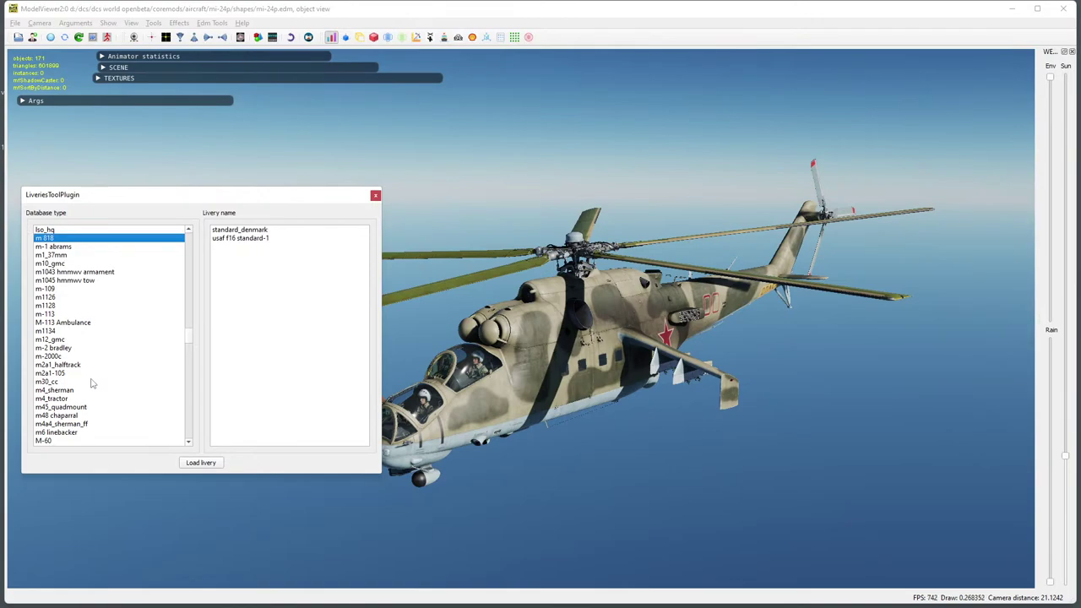
pyautogui.scroll(2, 92, 384)
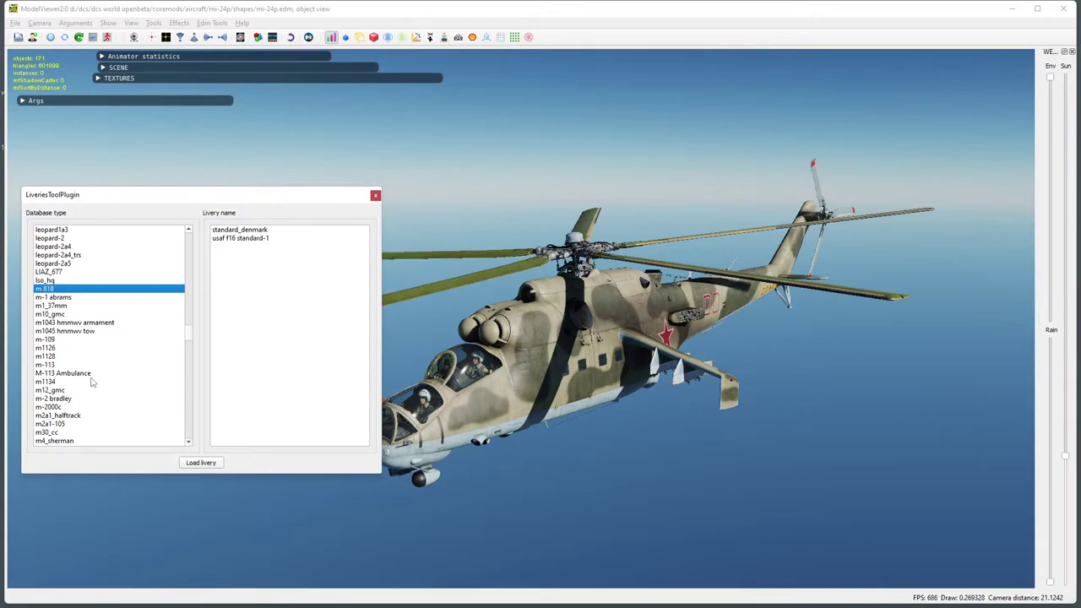
pyautogui.scroll(-3, 92, 383)
pyautogui.scroll(-15, 91, 384)
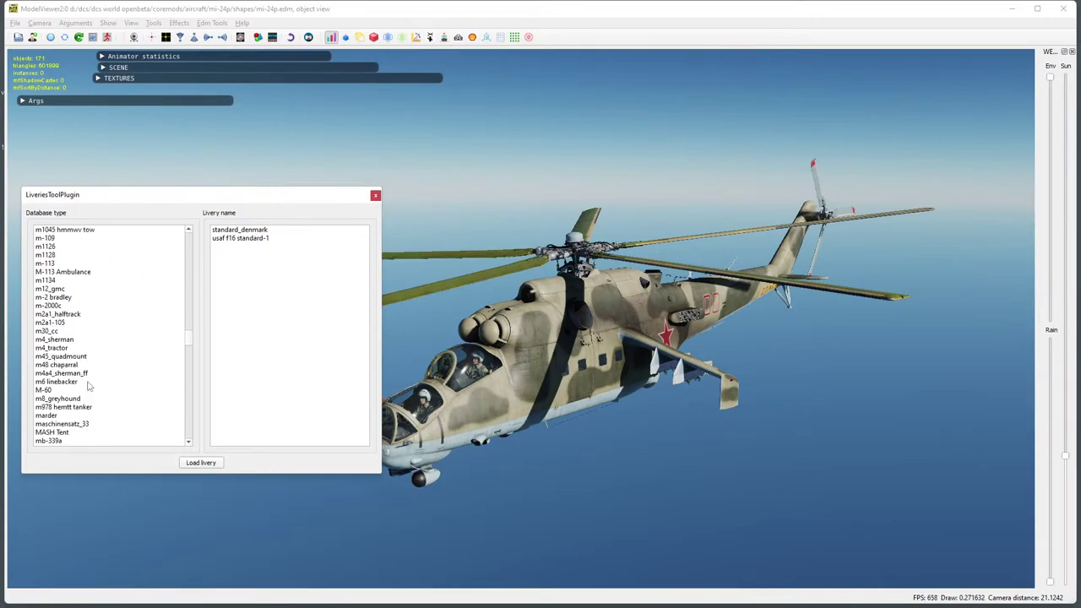
pyautogui.scroll(-6, 89, 386)
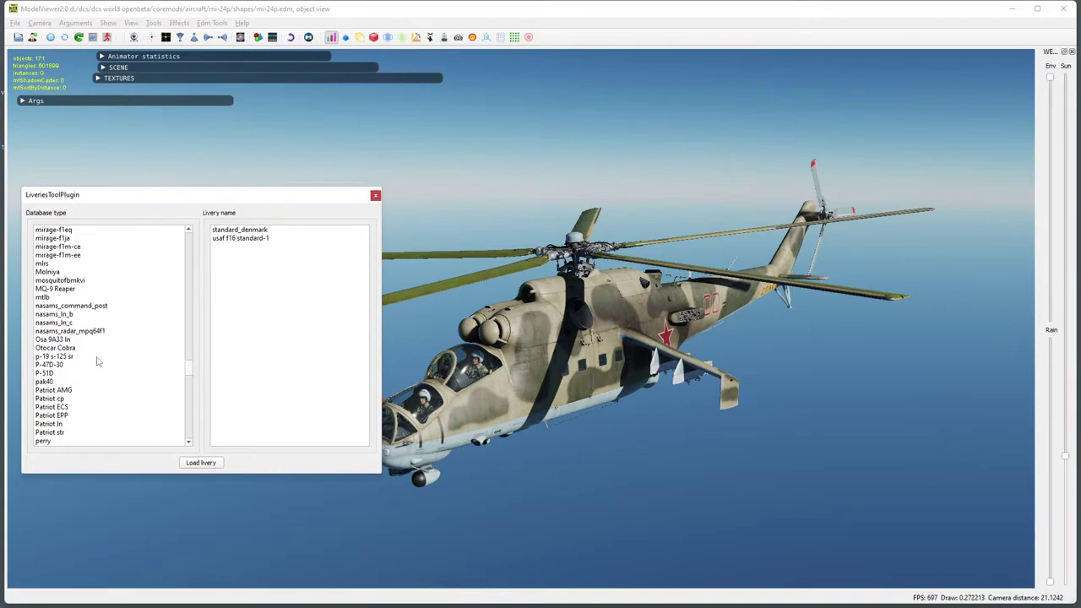
pyautogui.scroll(-3, 90, 380)
pyautogui.scroll(-2, 94, 390)
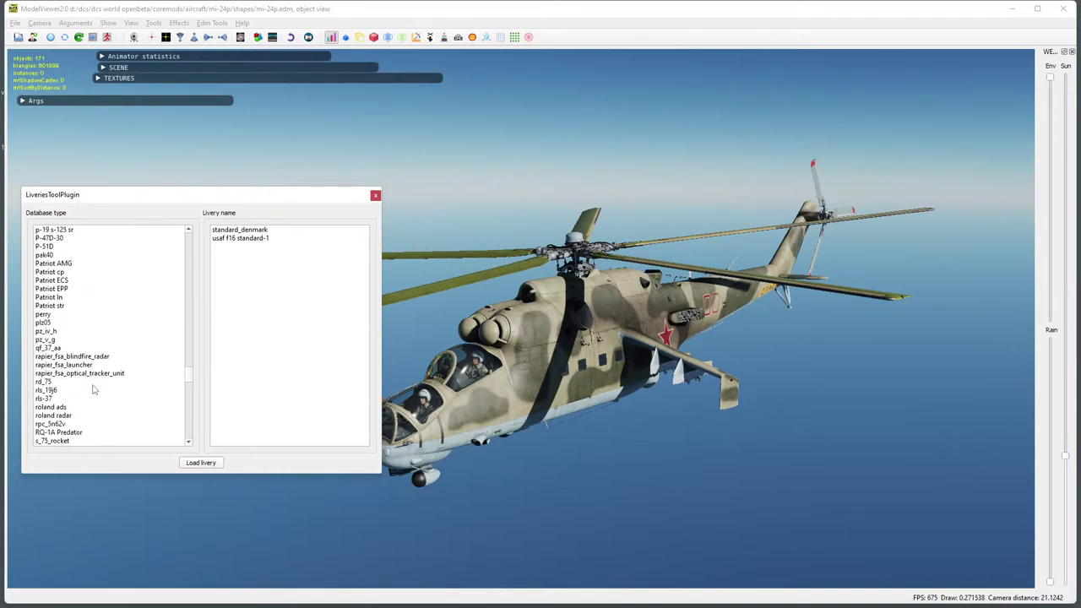
pyautogui.scroll(7, 94, 390)
pyautogui.scroll(5, 94, 389)
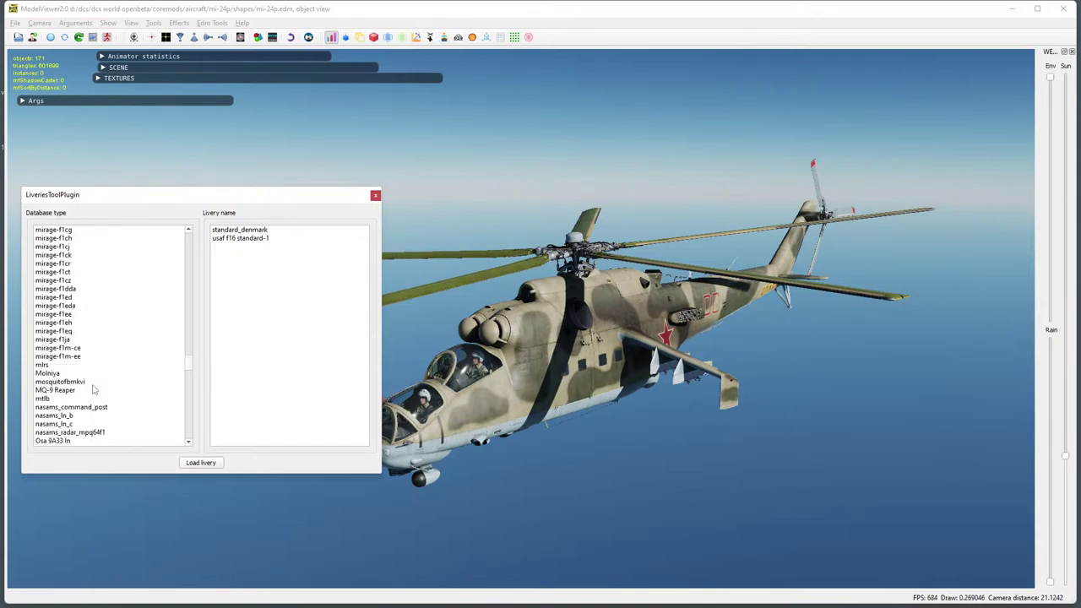
pyautogui.scroll(5, 94, 389)
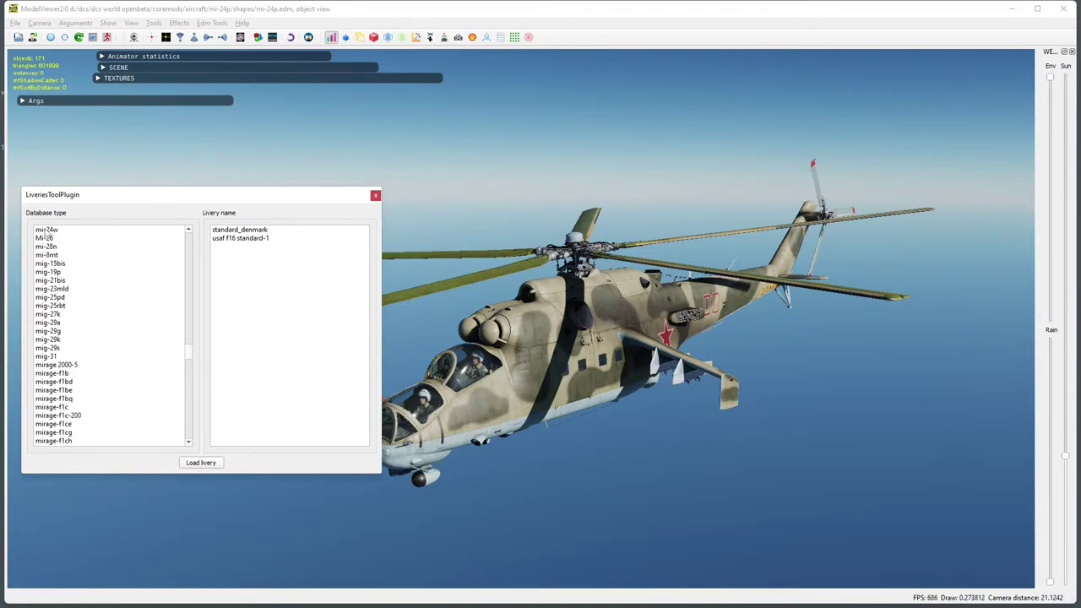
pyautogui.scroll(1, 55, 267)
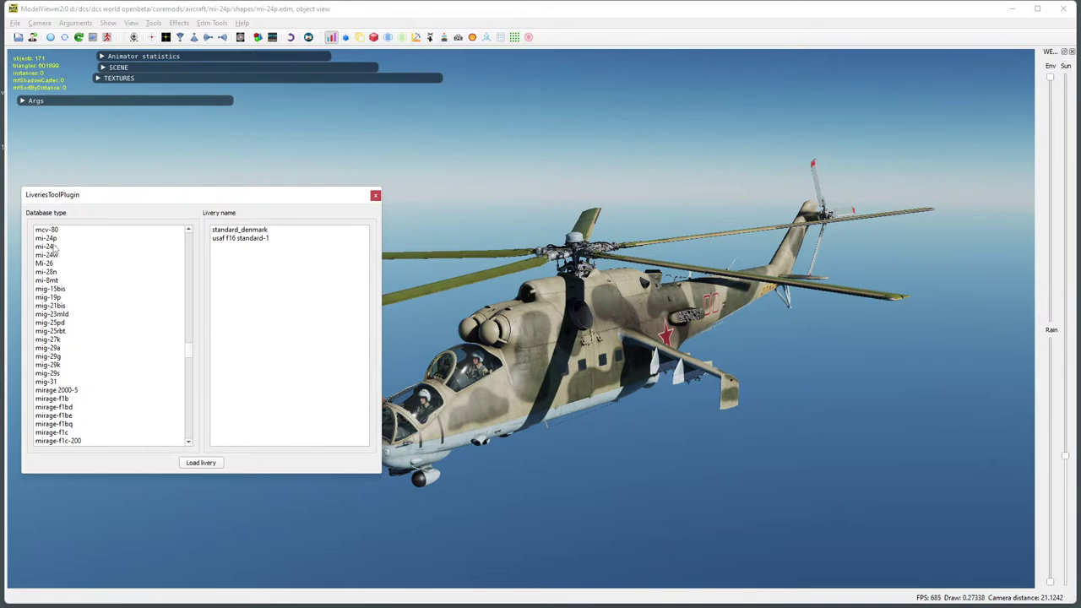
pyautogui.click(56, 239)
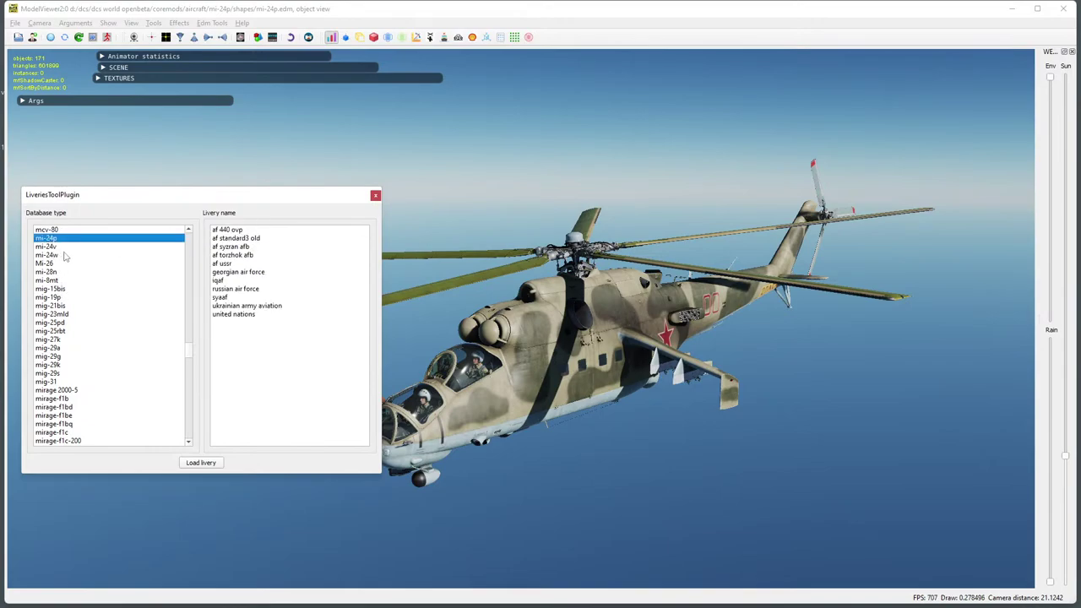
pyautogui.scroll(1, 68, 273)
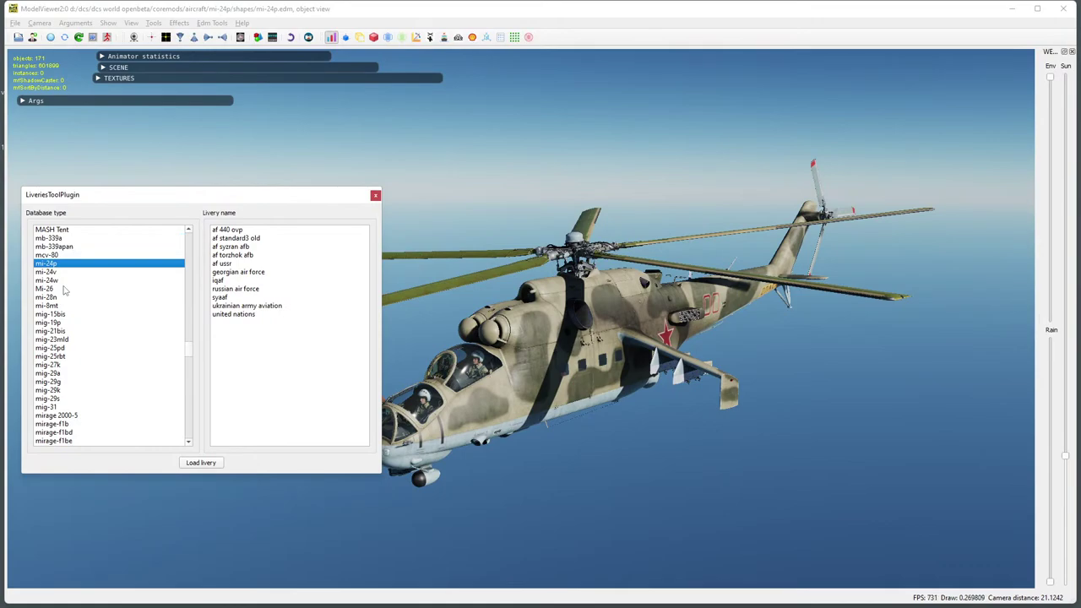
# Try several Mi-24P liveries, including af syzran afb, af ussr and russian air force, and go back to af syzran afb.
pyautogui.click(230, 231)
pyautogui.click(227, 247)
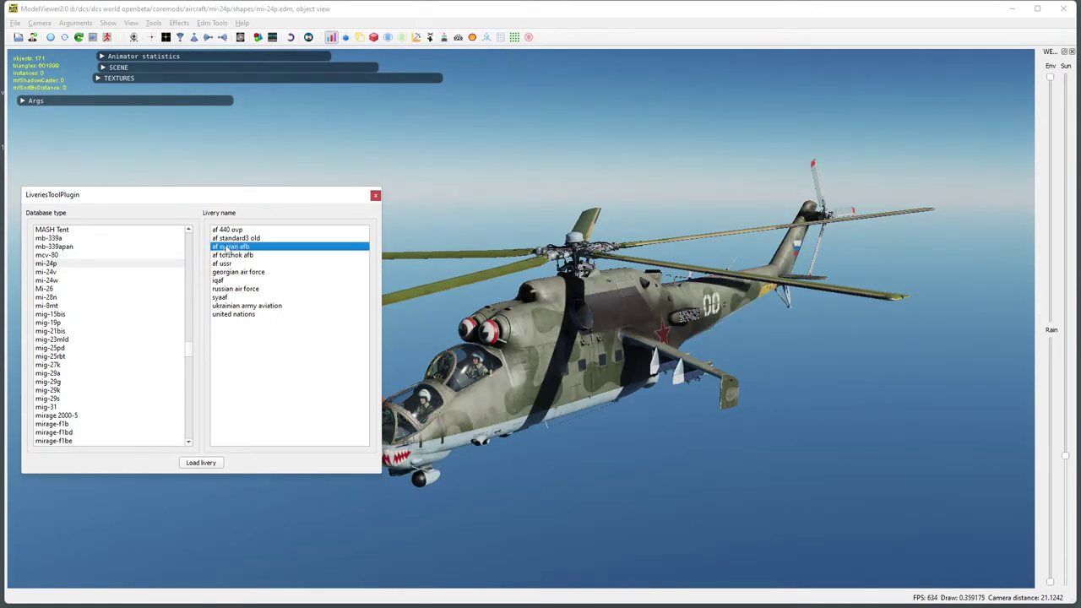
pyautogui.click(226, 264)
pyautogui.click(230, 289)
pyautogui.click(226, 247)
# Examine the af syzran afb paint finish on the Mi-24P from the front, close up and from above.
pyautogui.moveTo(689, 361); pyautogui.dragTo(804, 336)
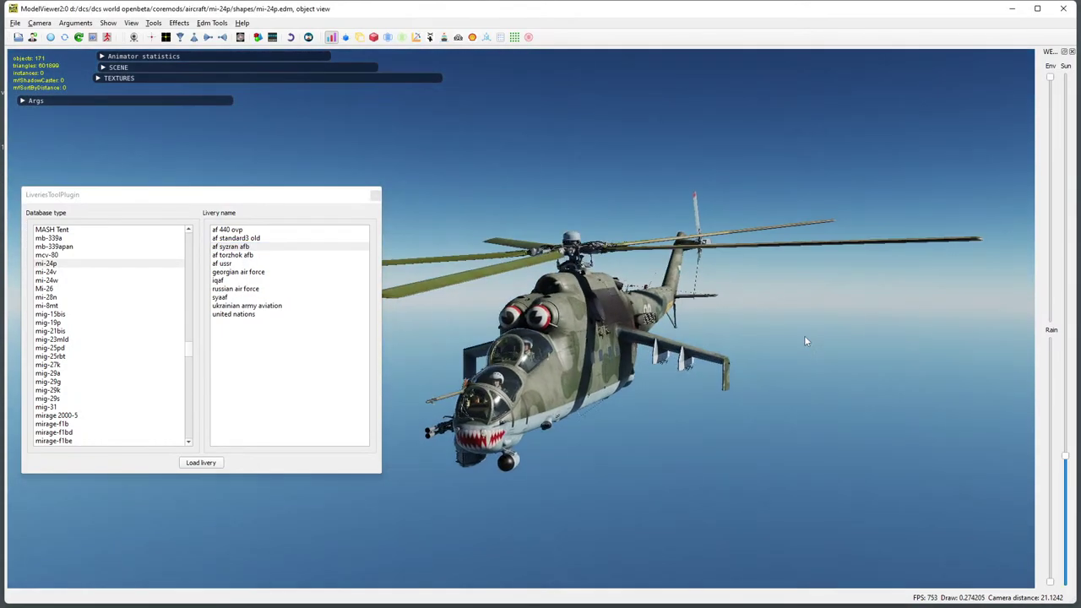
pyautogui.scroll(5, 637, 305)
pyautogui.moveTo(626, 307); pyautogui.dragTo(635, 309)
pyautogui.scroll(-5, 634, 310)
pyautogui.moveTo(703, 377); pyautogui.dragTo(638, 419)
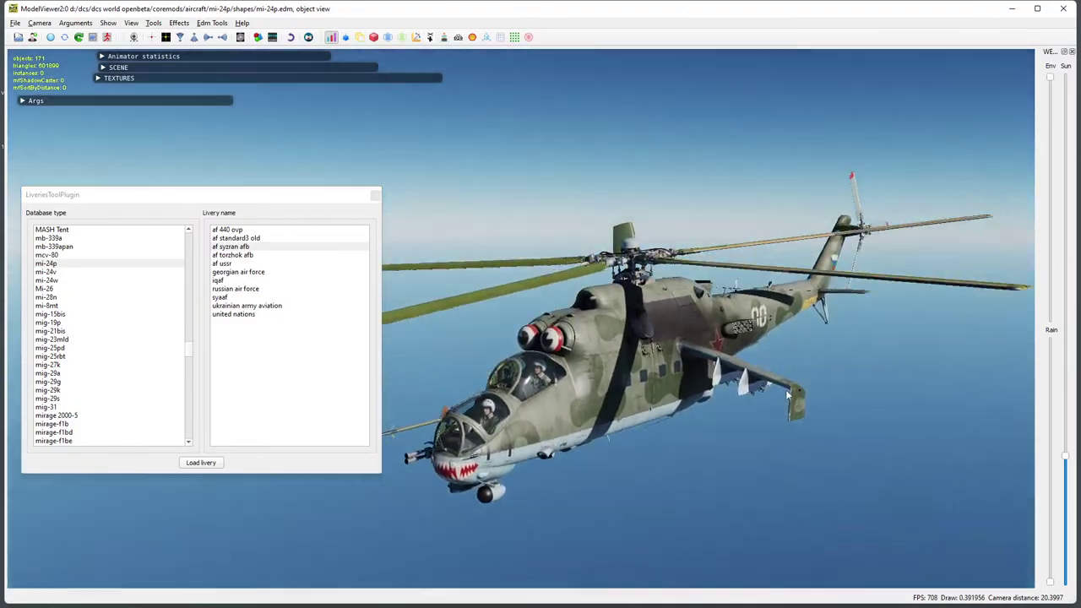
pyautogui.scroll(3, 786, 390)
pyautogui.scroll(-2, 573, 426)
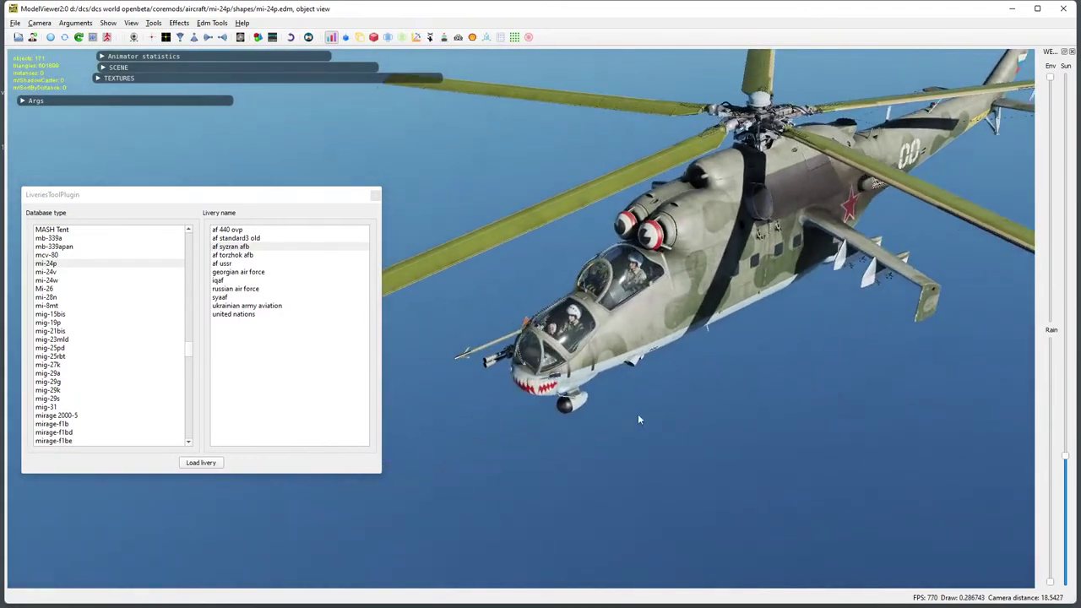
pyautogui.scroll(3, 636, 413)
pyautogui.moveTo(633, 352); pyautogui.dragTo(609, 375)
pyautogui.scroll(-2, 608, 397)
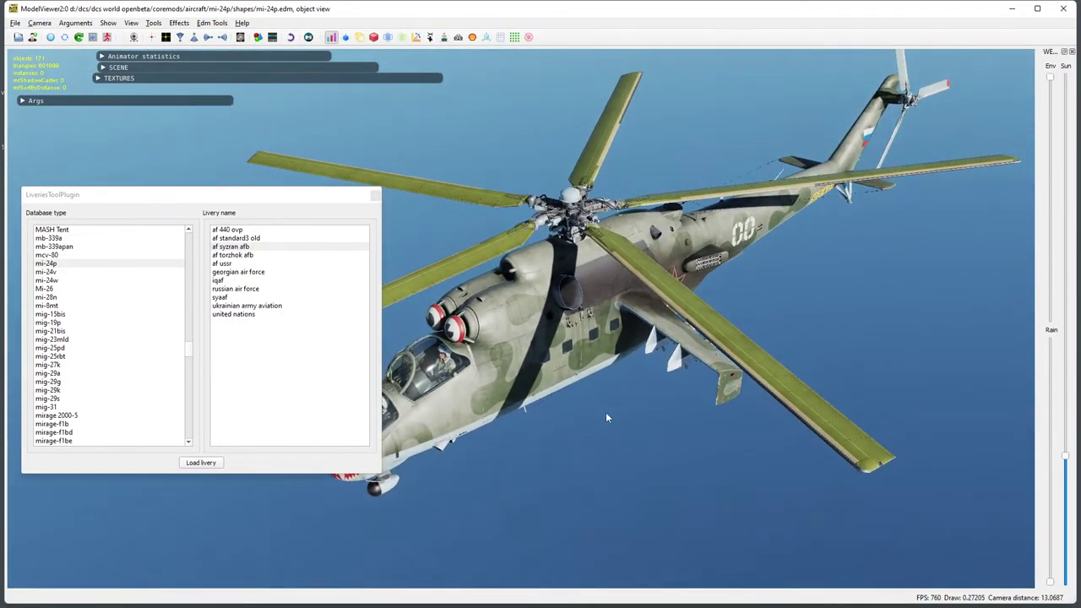
# Inspect the Mi-24P's nose and fuselage side up close with the liveries tool closed, and return to a wider side view.
pyautogui.scroll(-2, 606, 418)
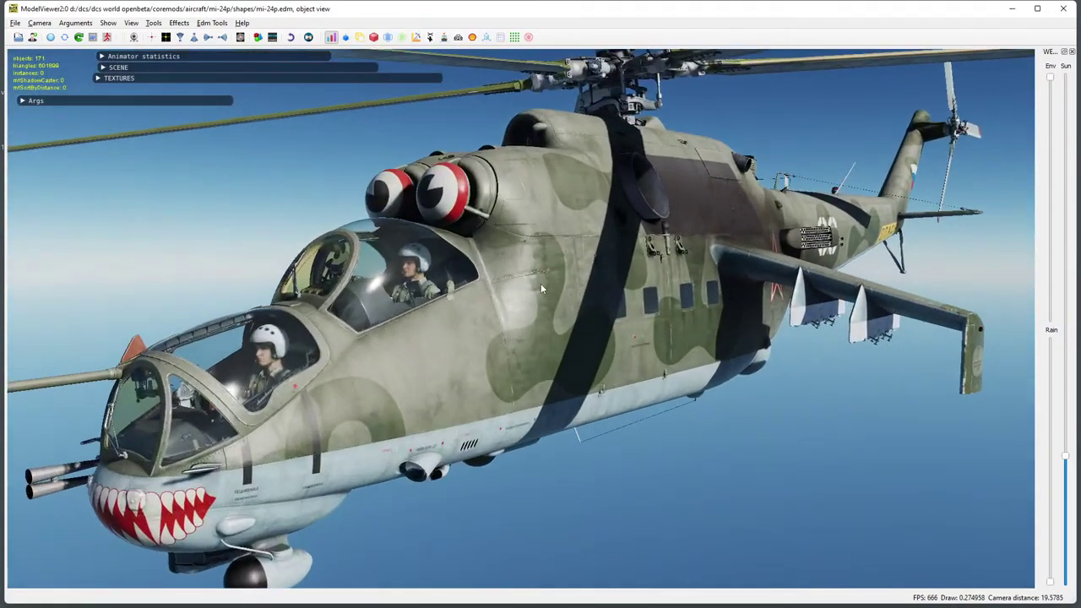
pyautogui.scroll(-2, 538, 296)
pyautogui.moveTo(534, 308); pyautogui.dragTo(639, 325)
pyautogui.scroll(-3, 534, 357)
pyautogui.moveTo(533, 357)
pyautogui.mouseDown()
pyautogui.moveTo(490, 363)
pyautogui.moveTo(546, 364)
pyautogui.moveTo(534, 374)
pyautogui.moveTo(579, 358)
pyautogui.moveTo(602, 320)
pyautogui.moveTo(498, 316)
pyautogui.moveTo(523, 350)
pyautogui.mouseUp()
pyautogui.scroll(-2, 534, 374)
pyautogui.scroll(-1, 534, 370)
# Reopen the liveries tool, load the af ussr livery, and view the Mi-24P from the front left.
pyautogui.press('l')
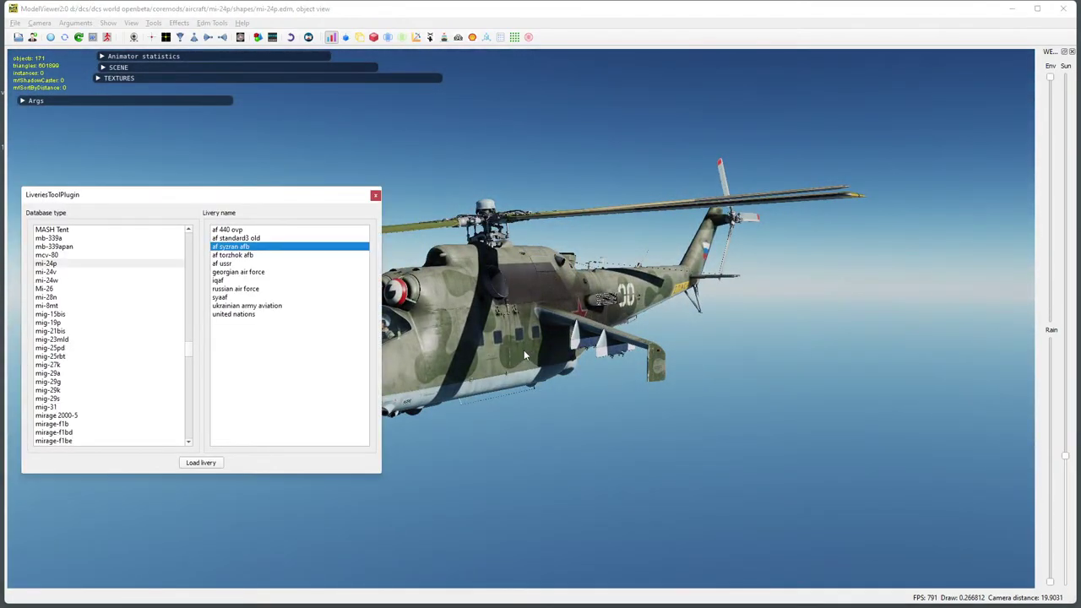
pyautogui.doubleClick(241, 262)
pyautogui.moveTo(576, 306); pyautogui.dragTo(687, 294)
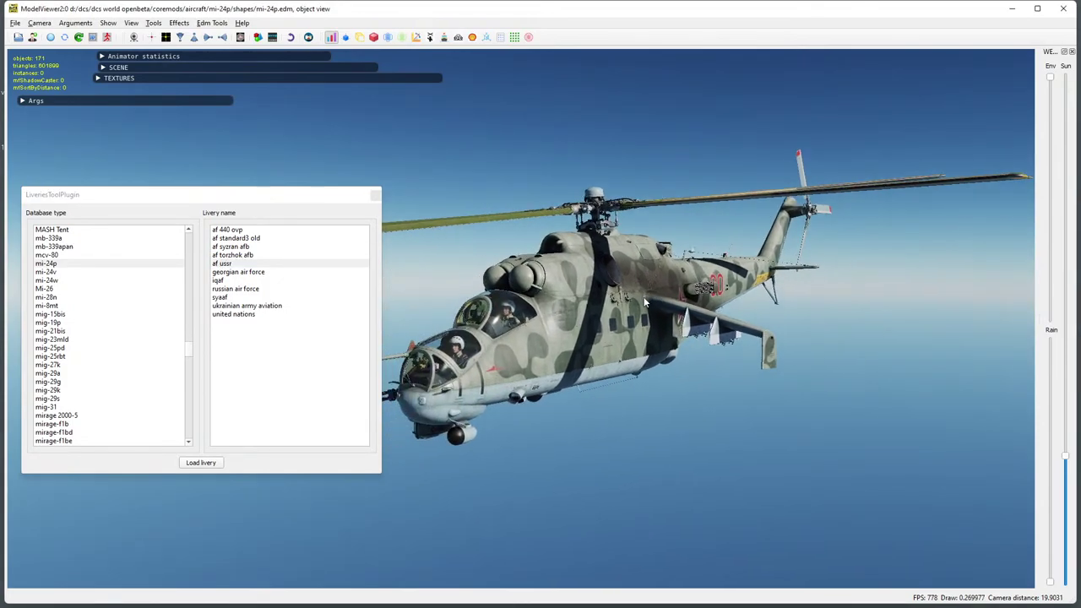
# Load georgian air force, iqaf, russian air force, syaaf, ukrainian army aviation and united nations in turn, ending on the af 440 ovp livery.
pyautogui.doubleClick(244, 273)
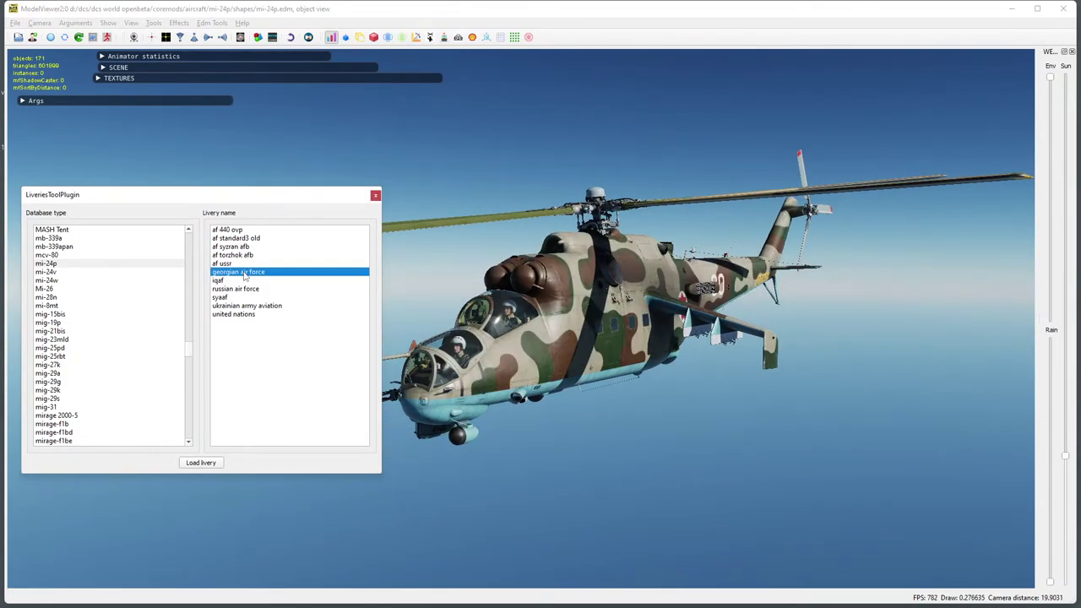
pyautogui.click(223, 282)
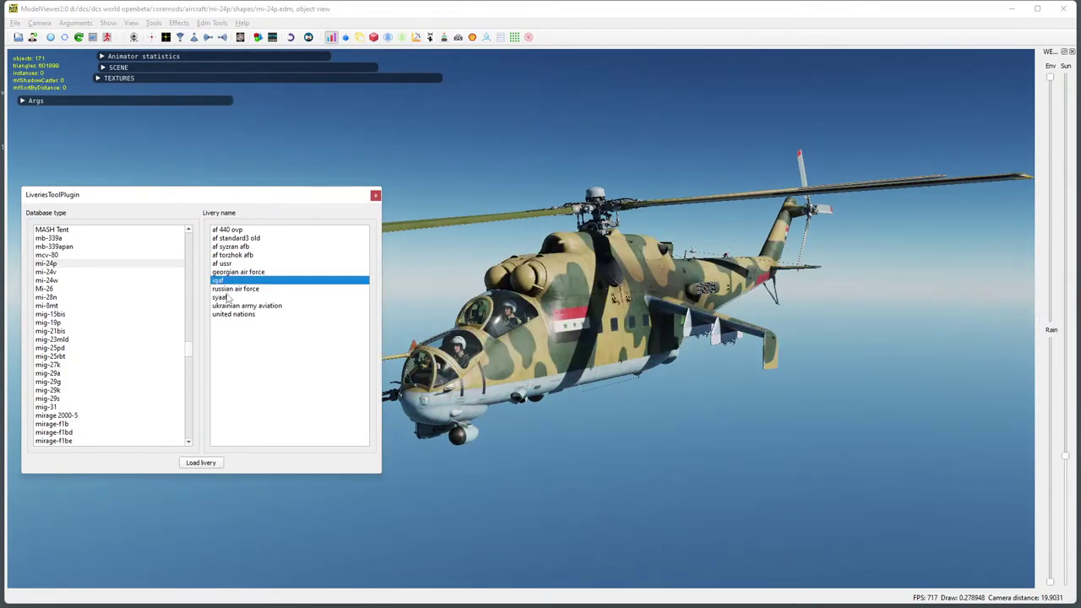
pyautogui.click(227, 298)
pyautogui.click(232, 290)
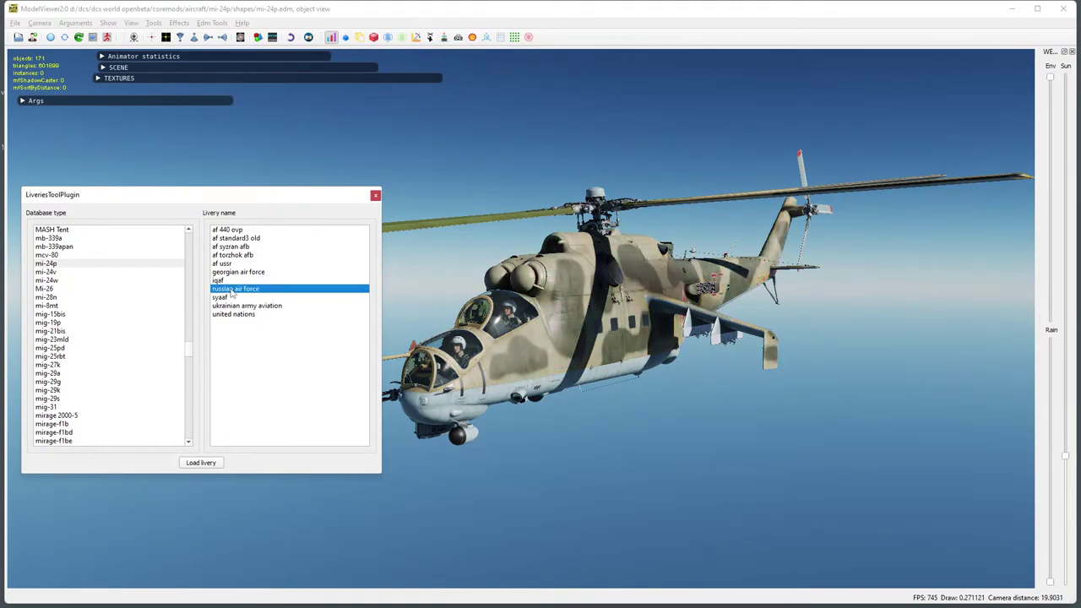
pyautogui.click(228, 298)
pyautogui.click(225, 307)
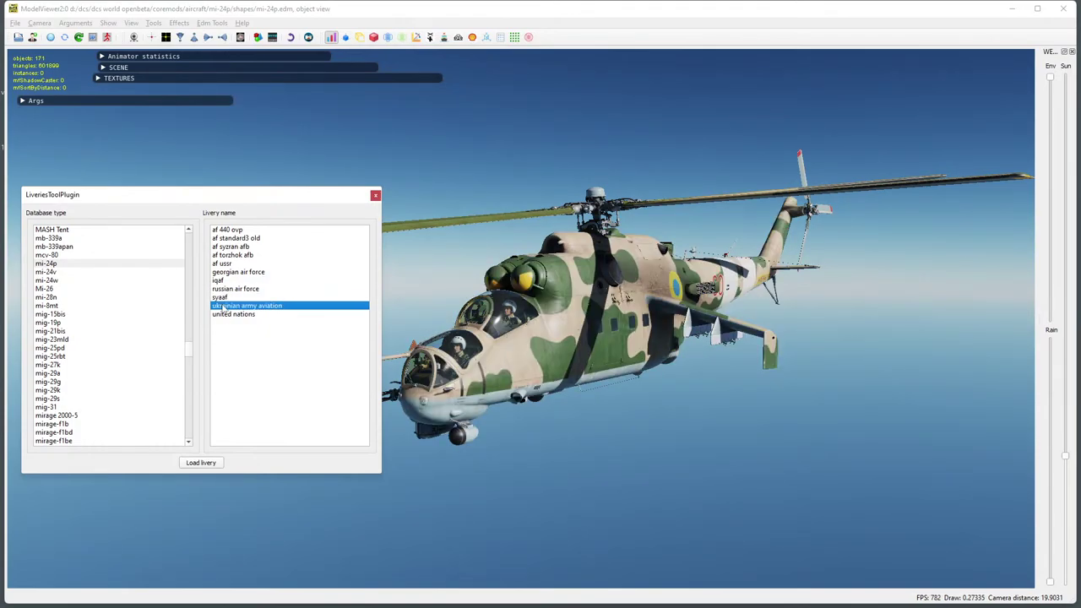
pyautogui.click(224, 315)
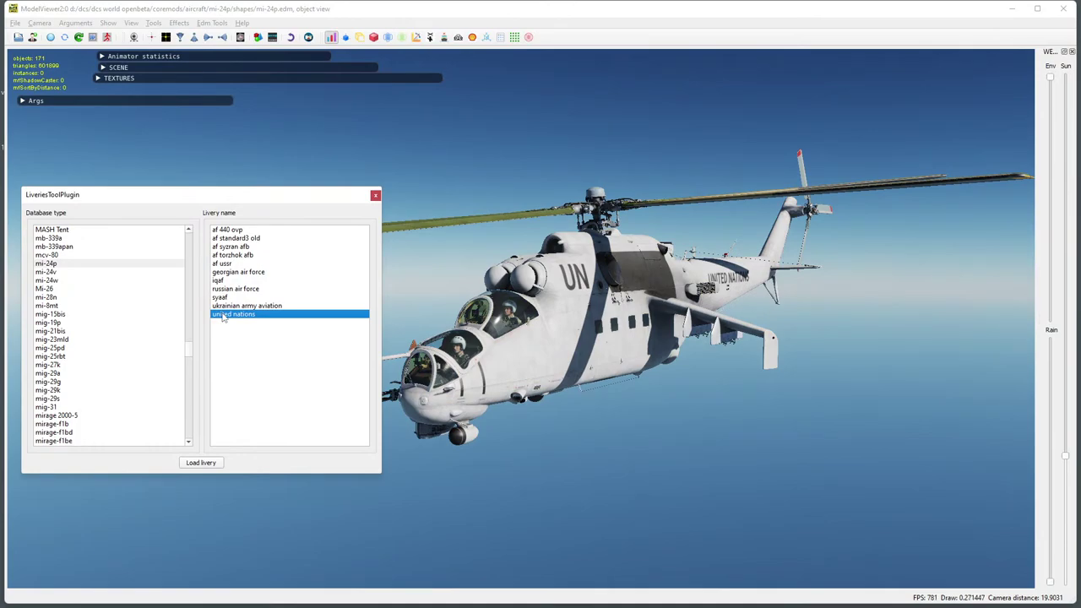
pyautogui.click(237, 229)
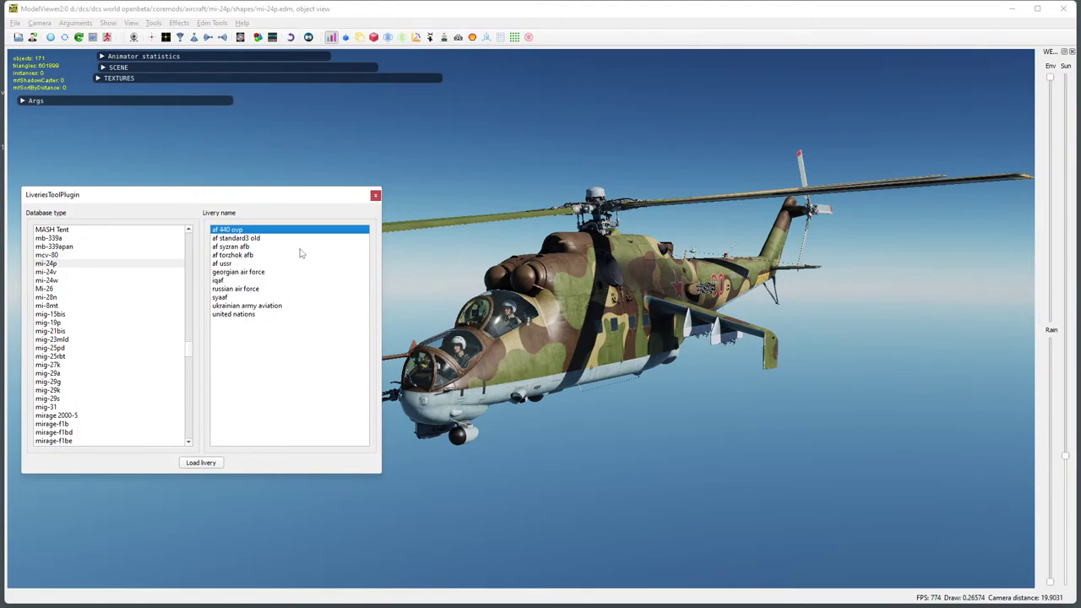
# Load the AJS37.EDM model from the Shapes folder of the AJS37 aircraft directory.
pyautogui.click(14, 22)
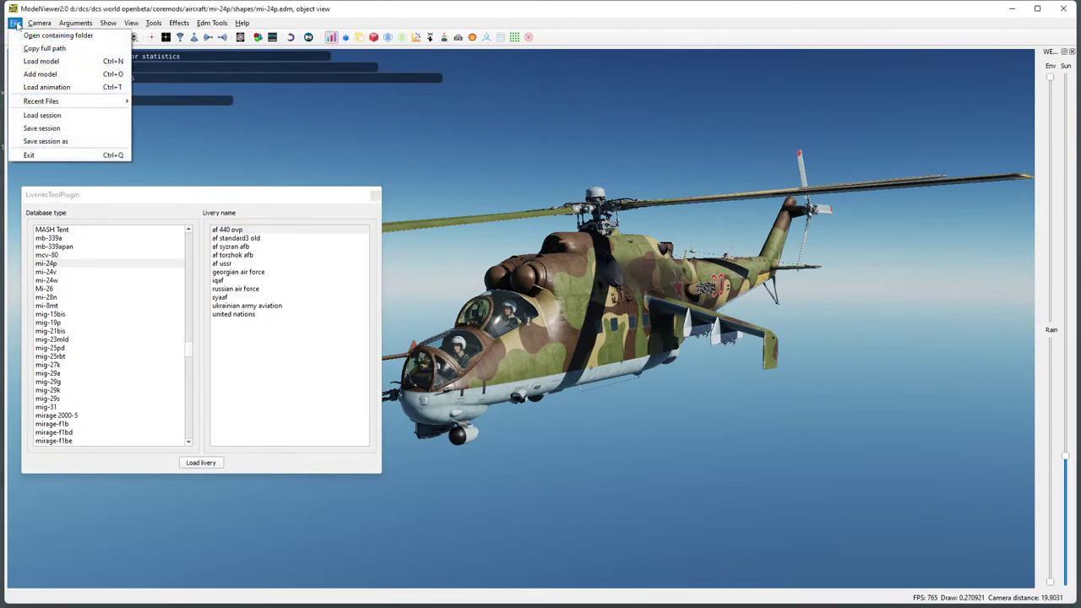
pyautogui.moveTo(44, 101)
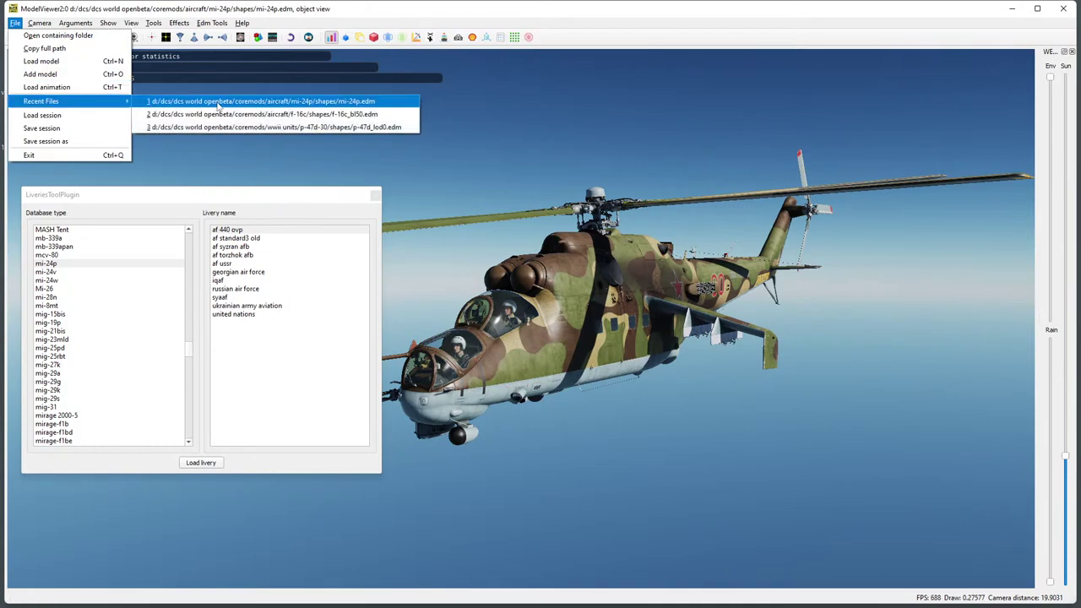
pyautogui.click(76, 61)
pyautogui.doubleClick(1080, 291)
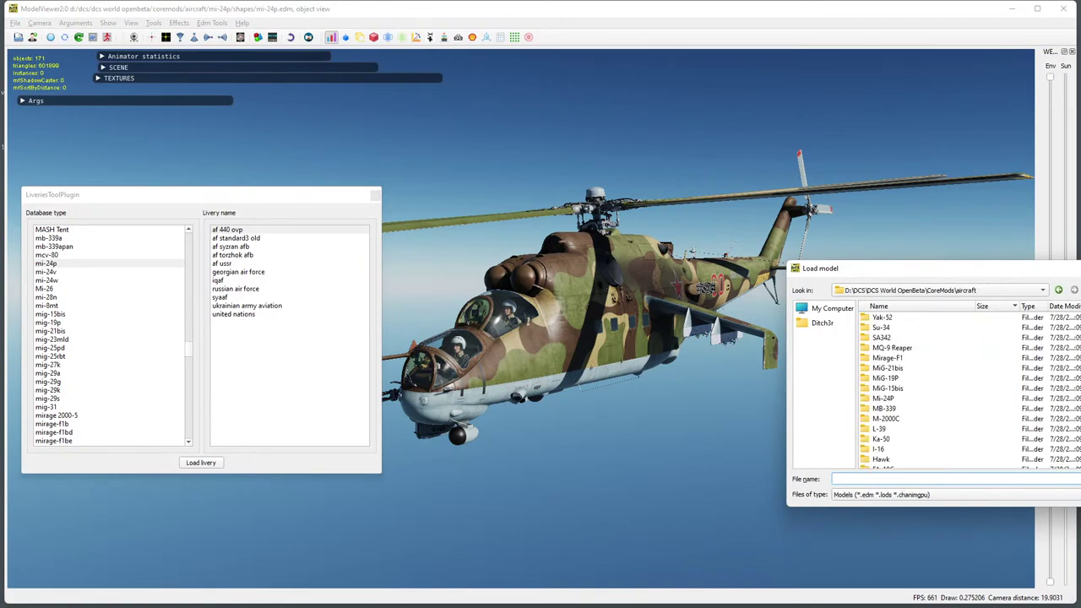
pyautogui.scroll(-5, 971, 412)
pyautogui.doubleClick(915, 429)
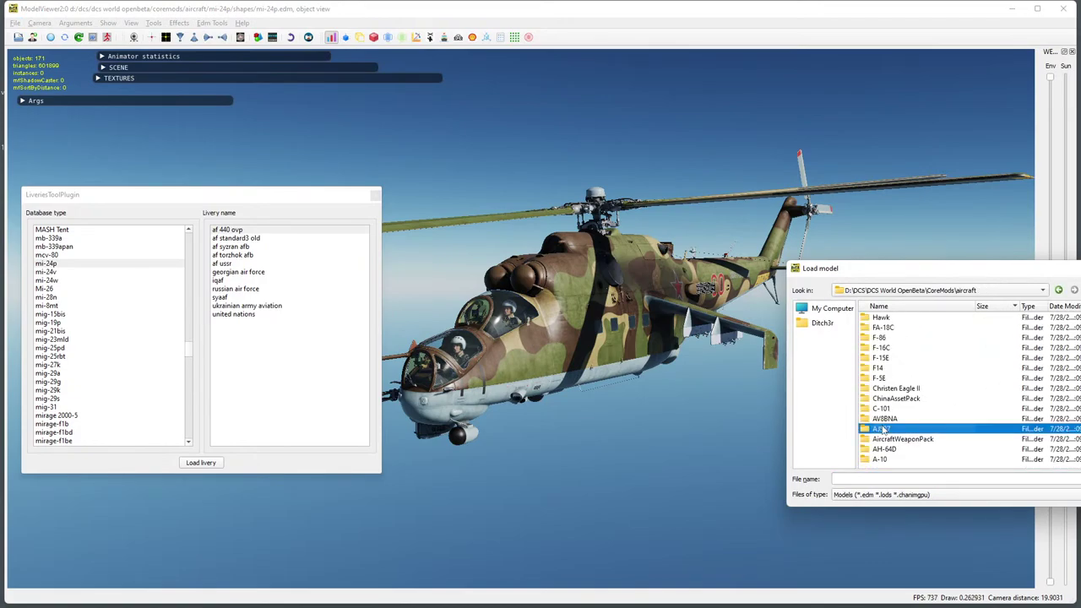
pyautogui.doubleClick(887, 348)
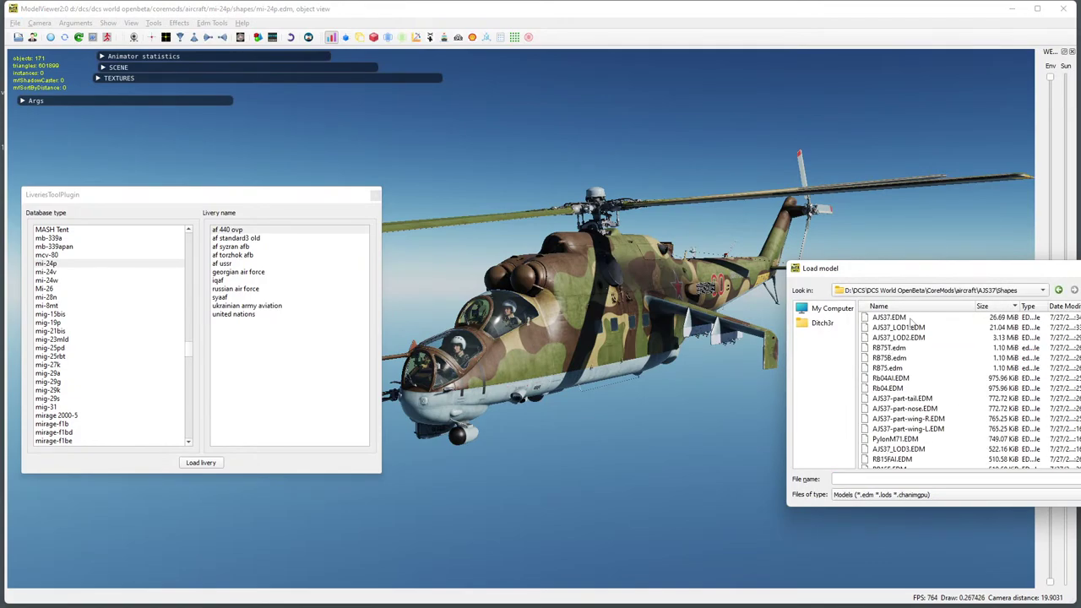
pyautogui.doubleClick(900, 318)
# View the AJS37 closer from its front left side with the liveries tool closed, and reopen the tool.
pyautogui.click(375, 195)
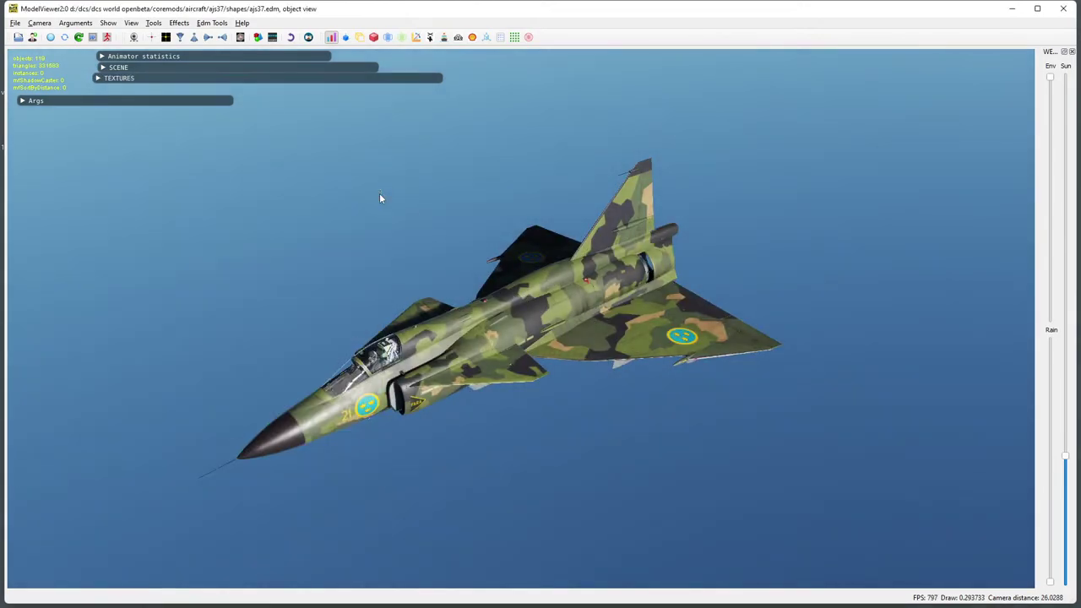
pyautogui.scroll(3, 465, 337)
pyautogui.moveTo(464, 337); pyautogui.dragTo(577, 314)
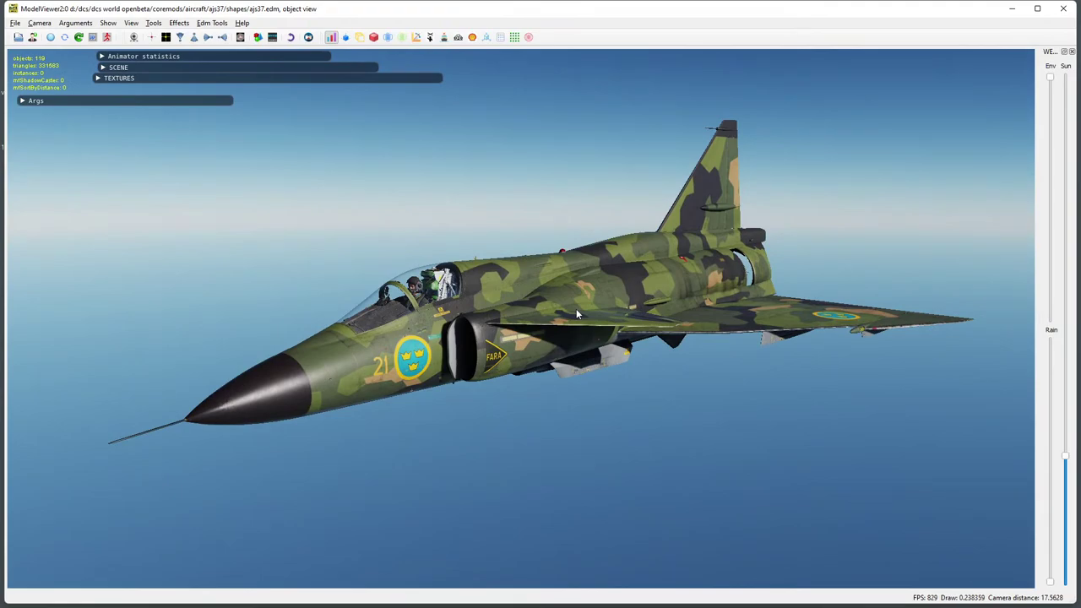
pyautogui.press('l')
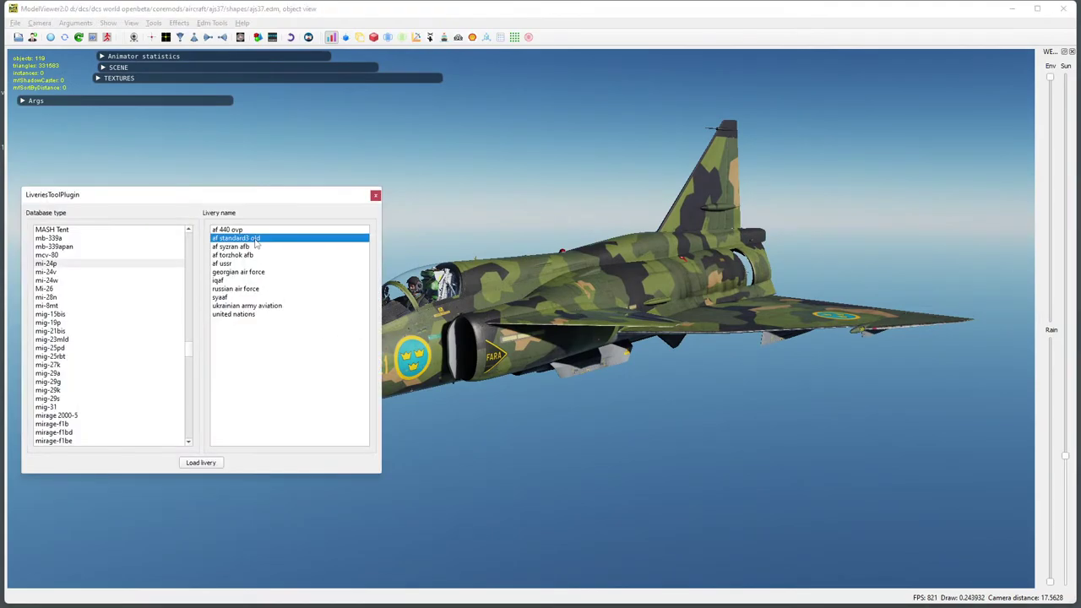
pyautogui.click(242, 255)
pyautogui.click(241, 247)
pyautogui.click(228, 263)
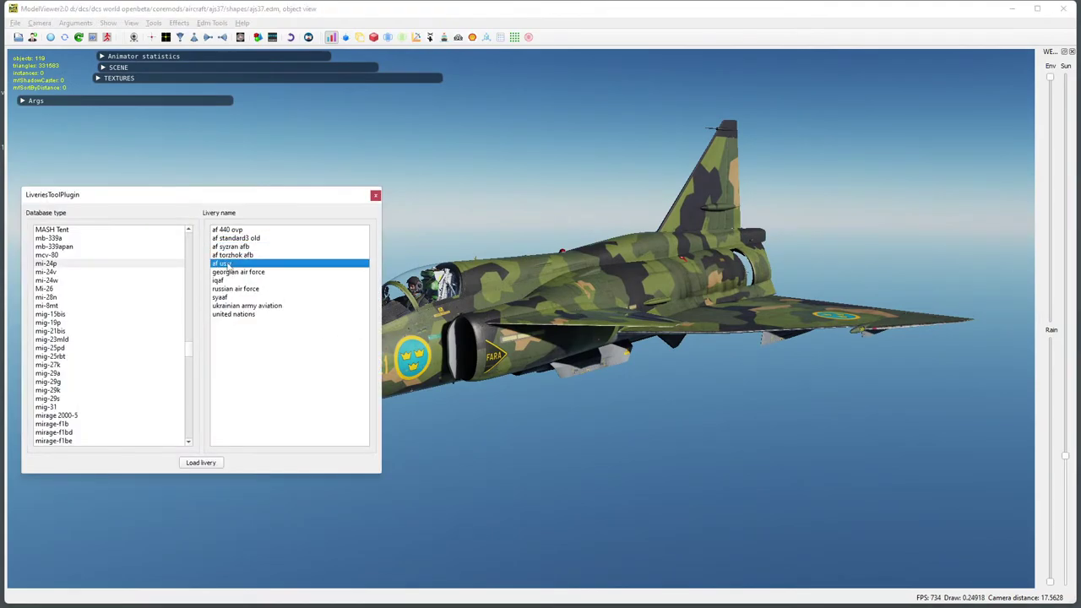
pyautogui.click(220, 273)
pyautogui.click(222, 282)
pyautogui.click(223, 289)
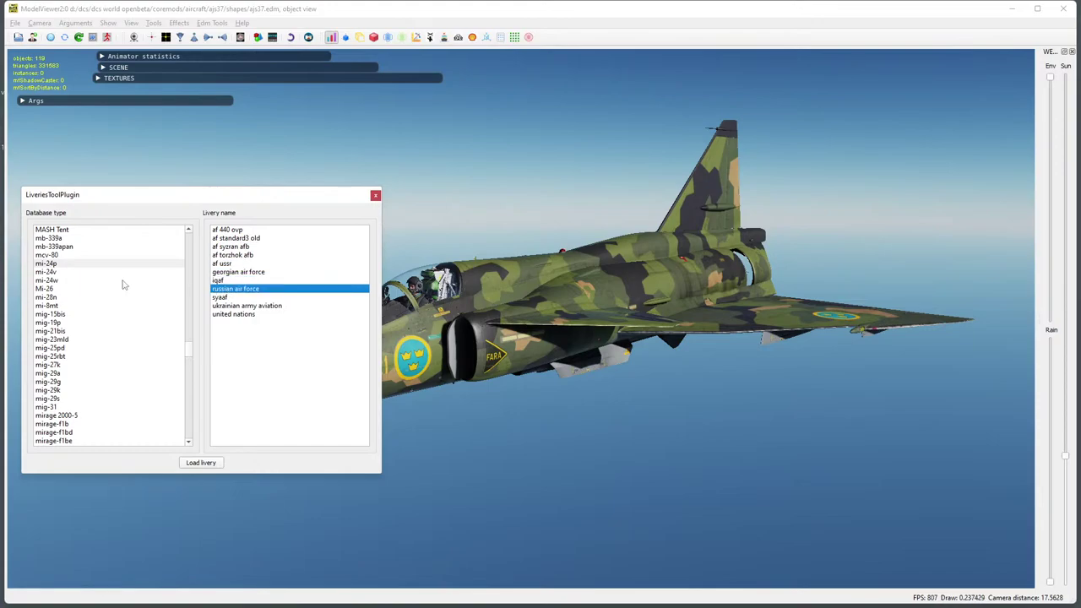
# Select the ajs37 database type and load its liveries 37, 37402 and baremetal in turn.
pyautogui.click(85, 281)
pyautogui.press('Home')
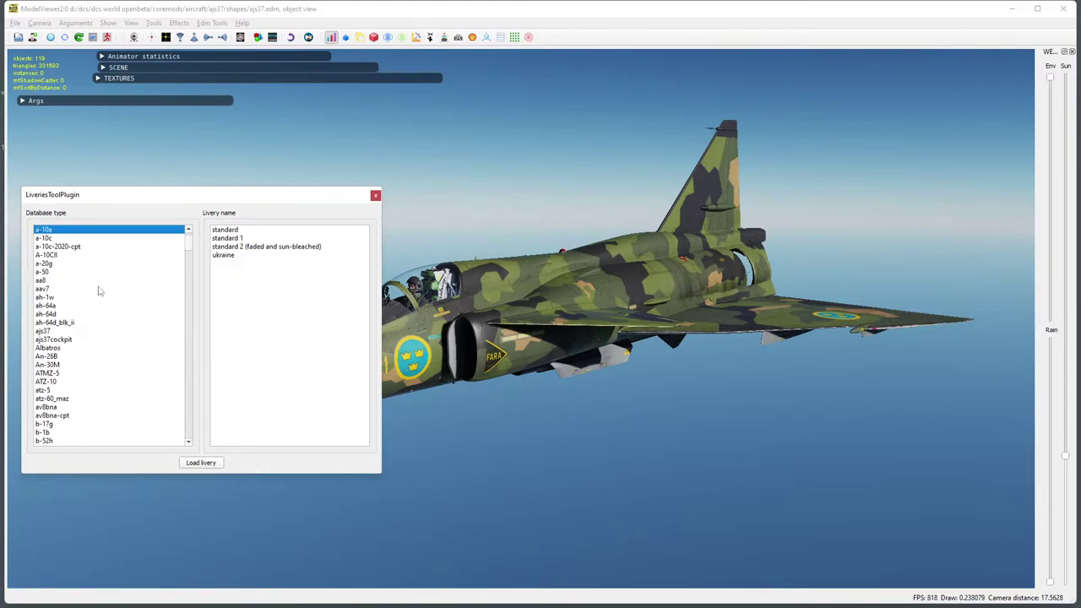
pyautogui.click(59, 332)
pyautogui.click(241, 230)
pyautogui.click(236, 238)
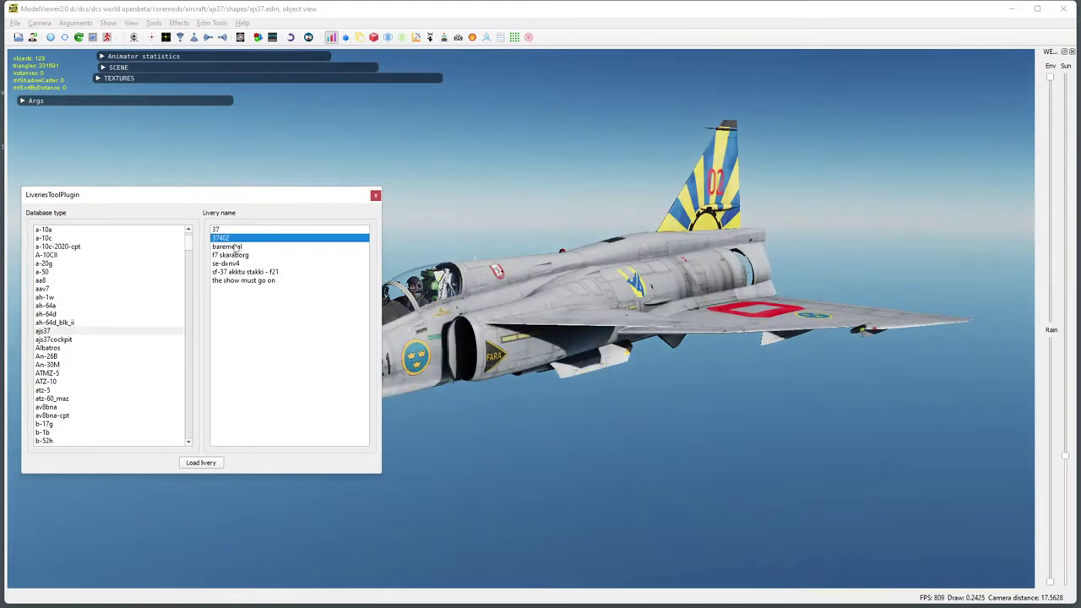
pyautogui.click(231, 247)
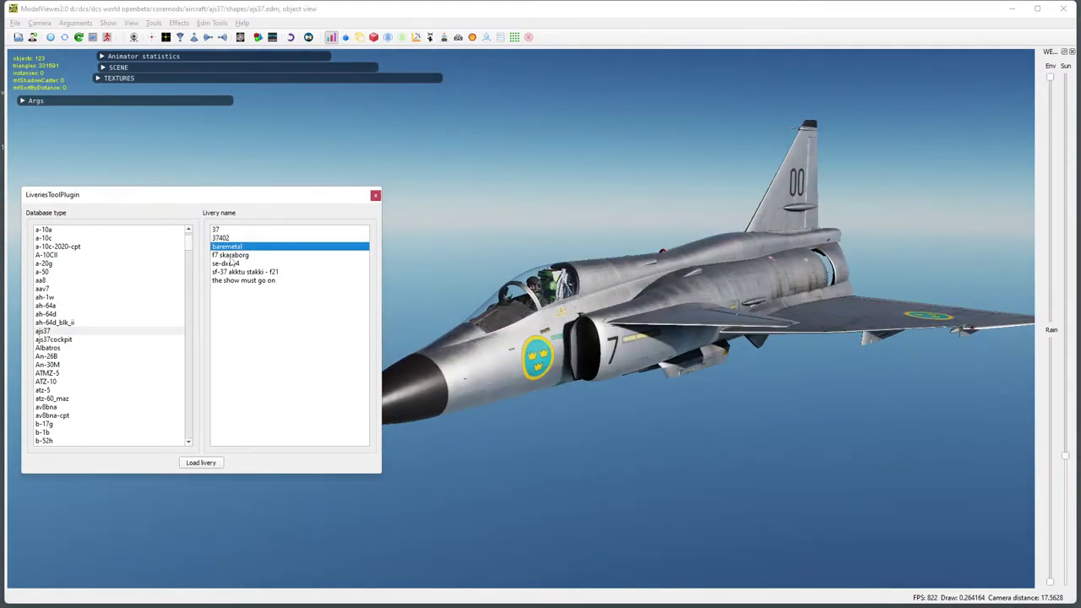
# Load f7 skaraborg, se-dxnv4, sf-37 akktu stakki - f21 and the show must go on in turn, viewing the last from several angles.
pyautogui.click(230, 255)
pyautogui.click(233, 263)
pyautogui.click(237, 272)
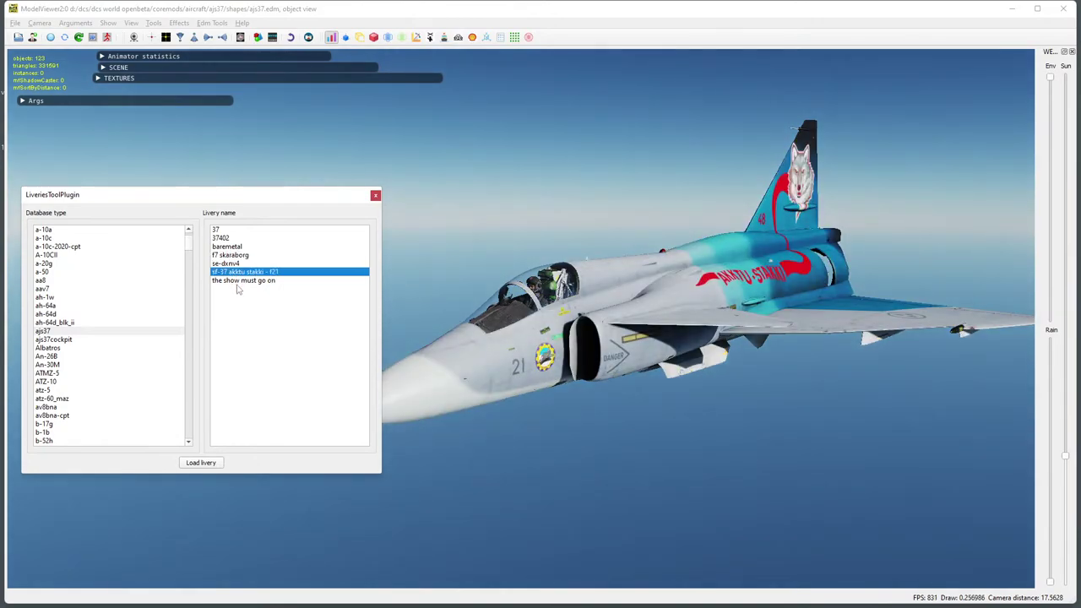
pyautogui.click(238, 281)
pyautogui.moveTo(736, 364); pyautogui.dragTo(735, 344)
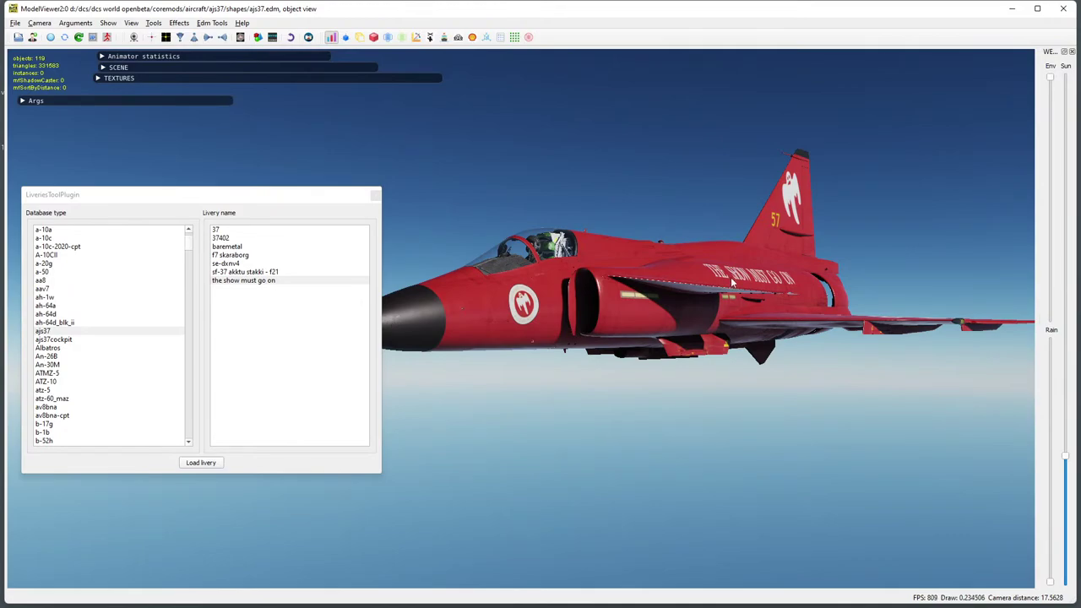
pyautogui.moveTo(733, 283); pyautogui.dragTo(671, 290)
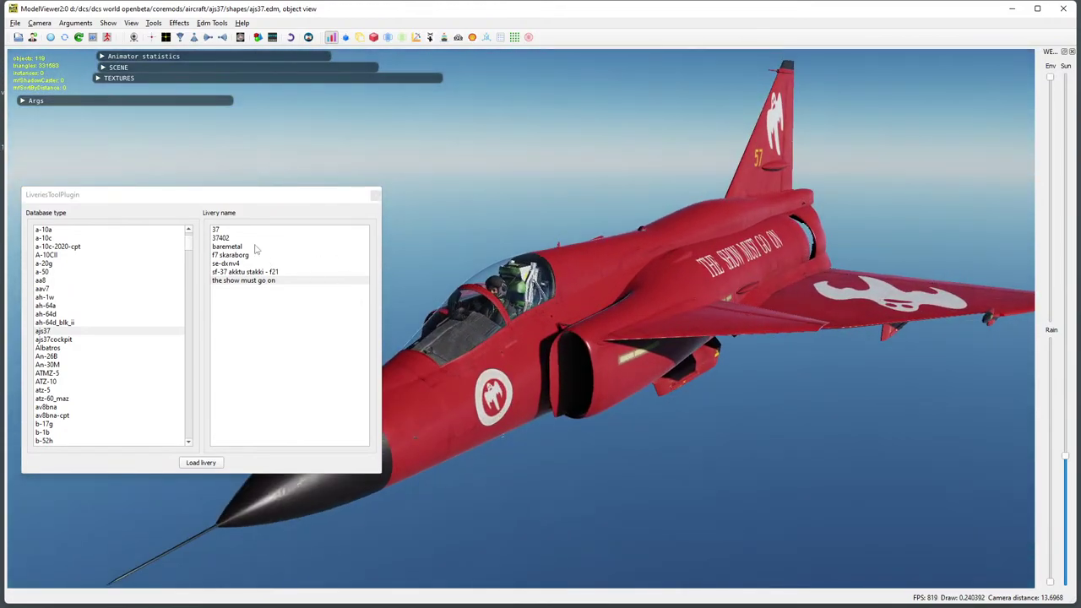
# Load the AJS37's 37 livery and examine its camouflage finish from the front left with the liveries tool closed.
pyautogui.click(226, 231)
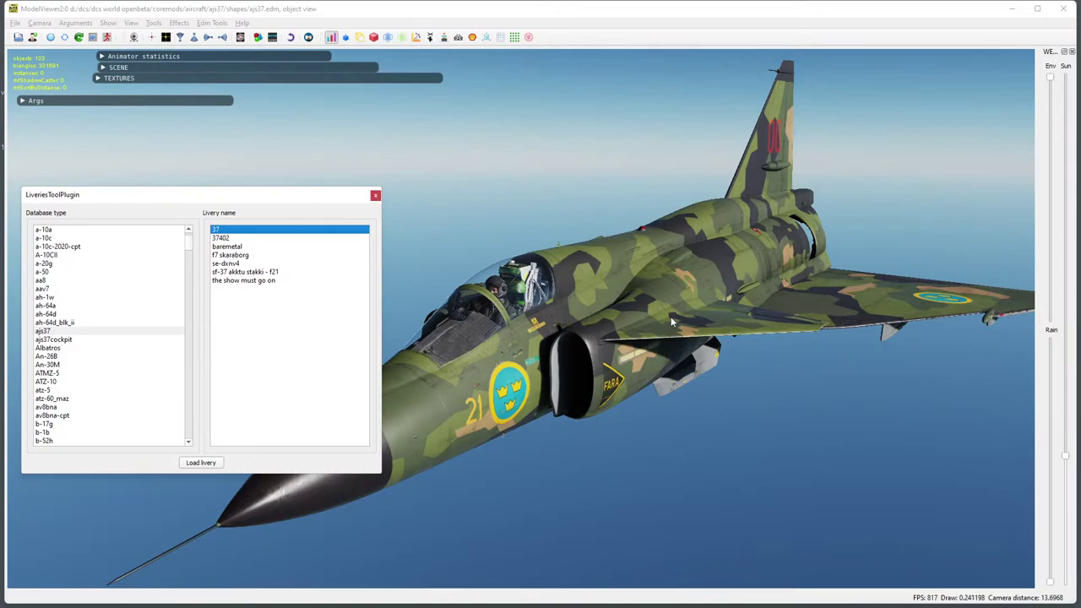
pyautogui.moveTo(569, 277); pyautogui.dragTo(461, 270)
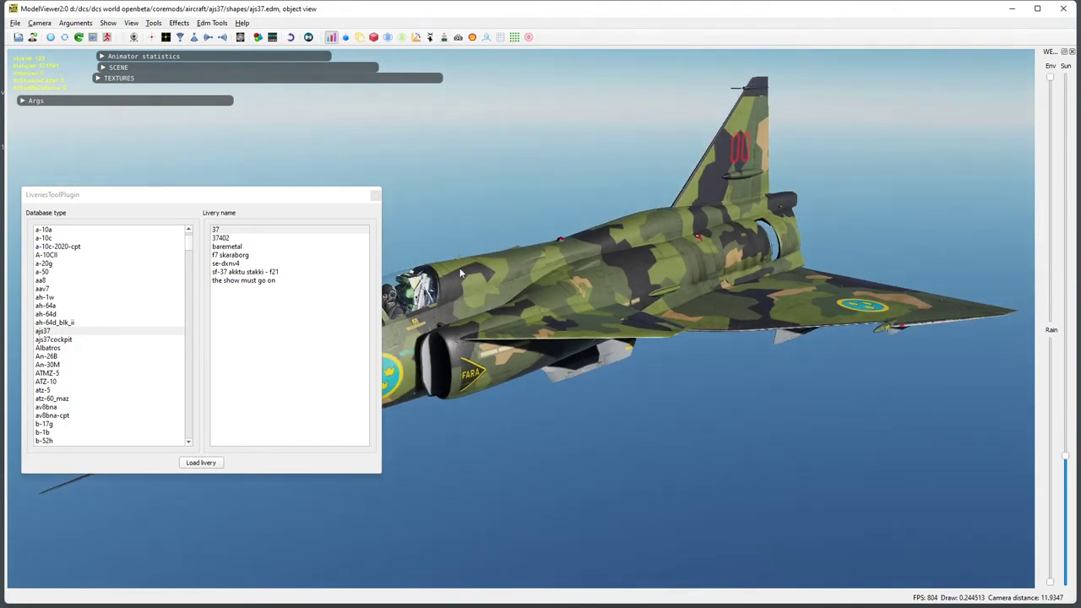
pyautogui.moveTo(316, 203); pyautogui.dragTo(411, 192)
pyautogui.click(473, 190)
pyautogui.moveTo(550, 313)
pyautogui.mouseDown()
pyautogui.moveTo(558, 294)
pyautogui.moveTo(620, 253)
pyautogui.moveTo(625, 218)
pyautogui.moveTo(575, 122)
pyautogui.moveTo(572, 172)
pyautogui.moveTo(552, 132)
pyautogui.moveTo(558, 354)
pyautogui.moveTo(533, 358)
pyautogui.moveTo(530, 374)
pyautogui.moveTo(523, 179)
pyautogui.moveTo(522, 357)
pyautogui.moveTo(623, 317)
pyautogui.moveTo(569, 360)
pyautogui.moveTo(593, 361)
pyautogui.moveTo(598, 311)
pyautogui.moveTo(493, 104)
pyautogui.moveTo(578, 354)
pyautogui.moveTo(642, 363)
pyautogui.moveTo(628, 363)
pyautogui.moveTo(622, 346)
pyautogui.moveTo(636, 345)
pyautogui.moveTo(582, 329)
pyautogui.moveTo(542, 225)
pyautogui.moveTo(543, 132)
pyautogui.moveTo(525, 196)
pyautogui.moveTo(604, 364)
pyautogui.moveTo(601, 282)
pyautogui.moveTo(575, 348)
pyautogui.moveTo(548, 334)
pyautogui.mouseUp()
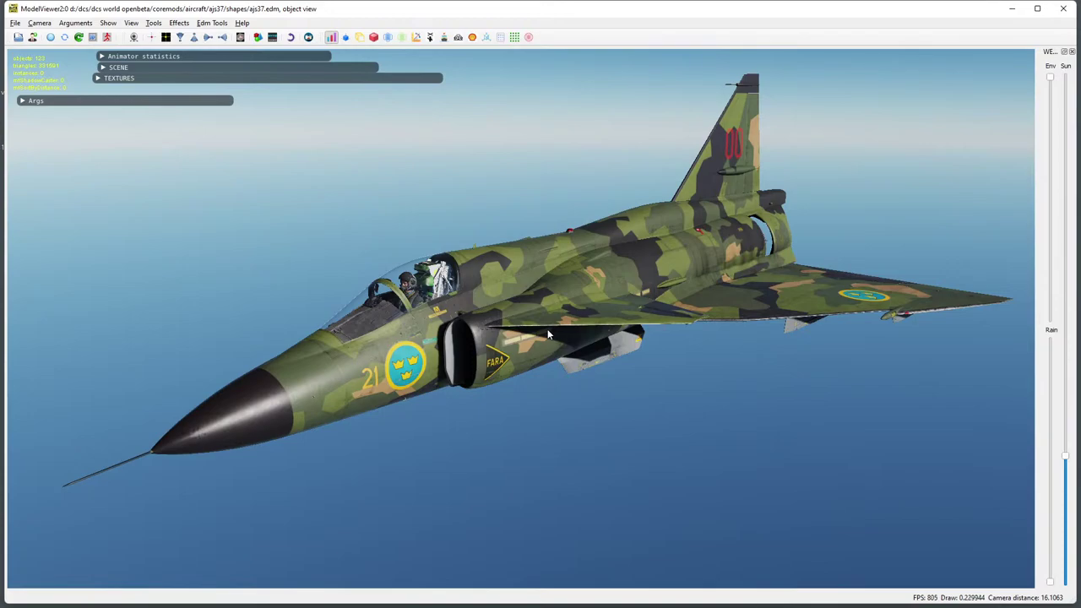
pyautogui.moveTo(670, 321); pyautogui.dragTo(591, 302)
# Load the recently used p-47d_lod0.edm model.
pyautogui.click(16, 23)
pyautogui.moveTo(47, 102)
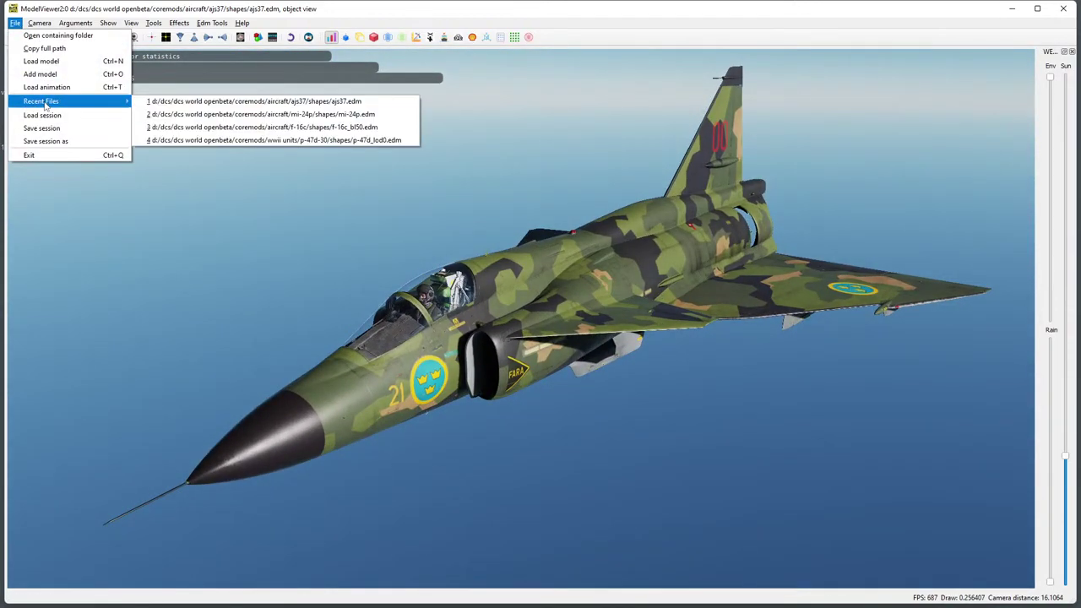
pyautogui.click(200, 140)
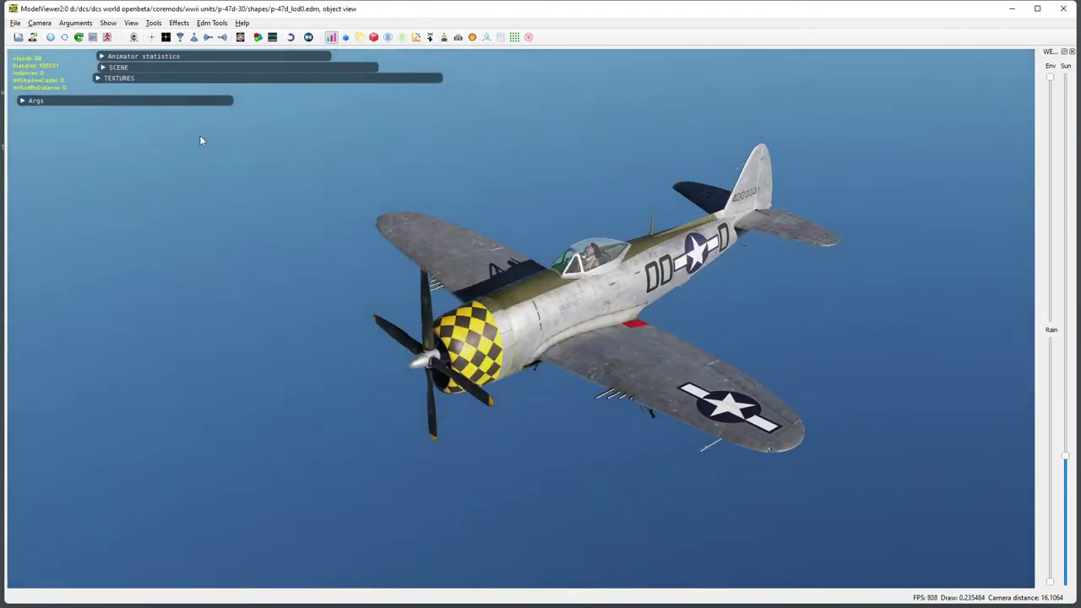
# Open the liveries tool and load The Big D livery for the P-47D-30.
pyautogui.press('l')
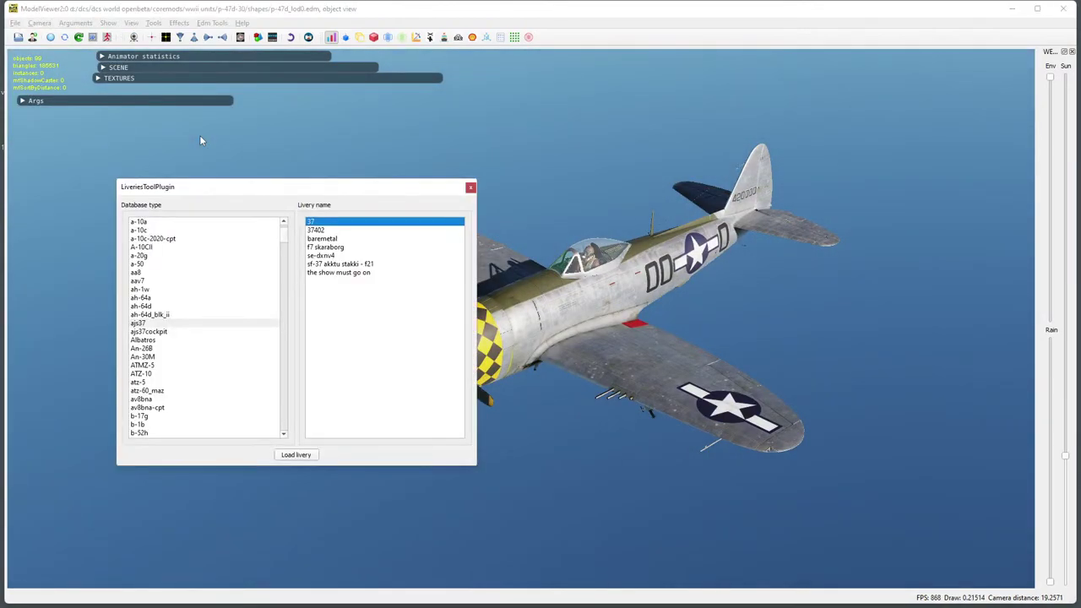
pyautogui.click(179, 324)
pyautogui.press('p')
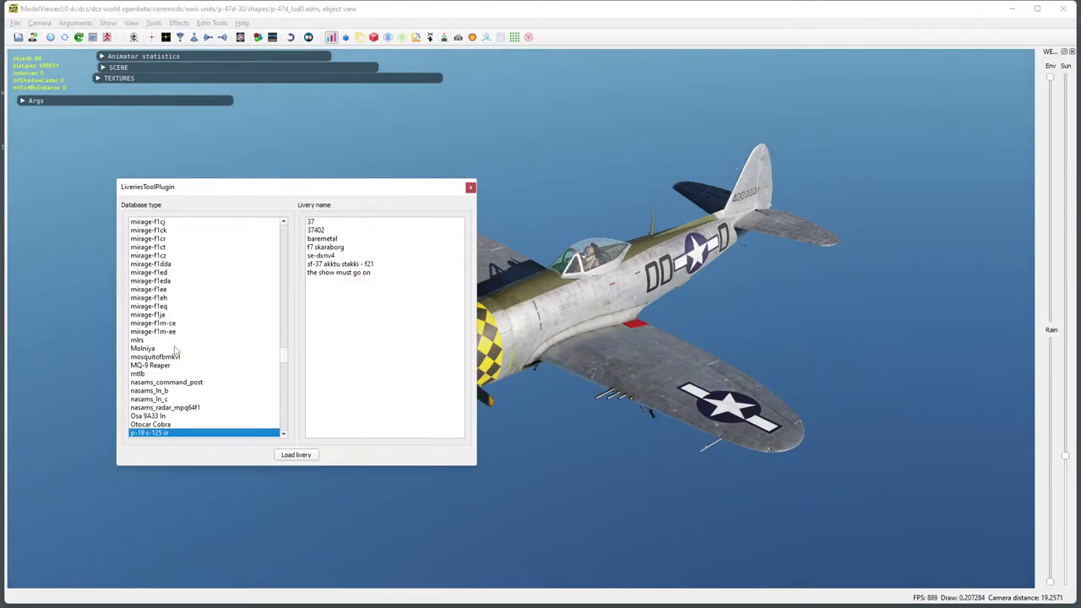
pyautogui.scroll(-4, 180, 392)
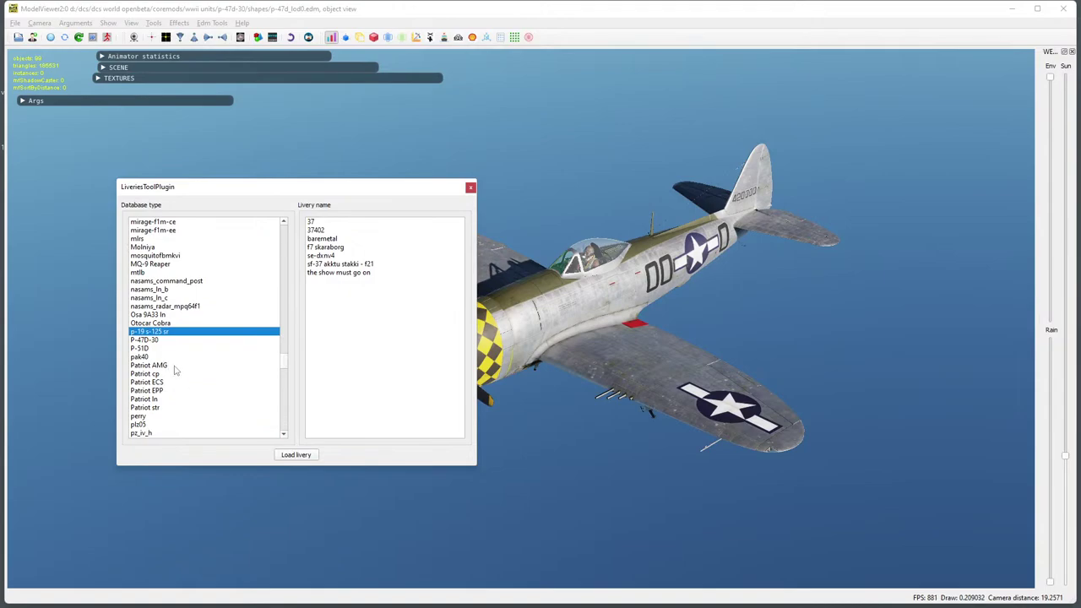
pyautogui.click(150, 340)
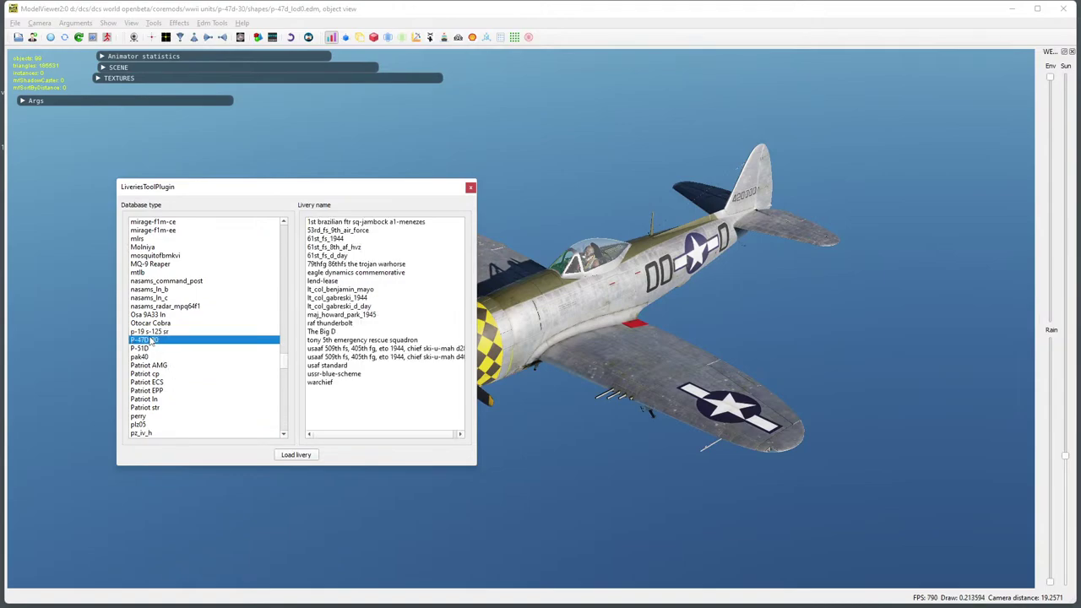
pyautogui.doubleClick(326, 331)
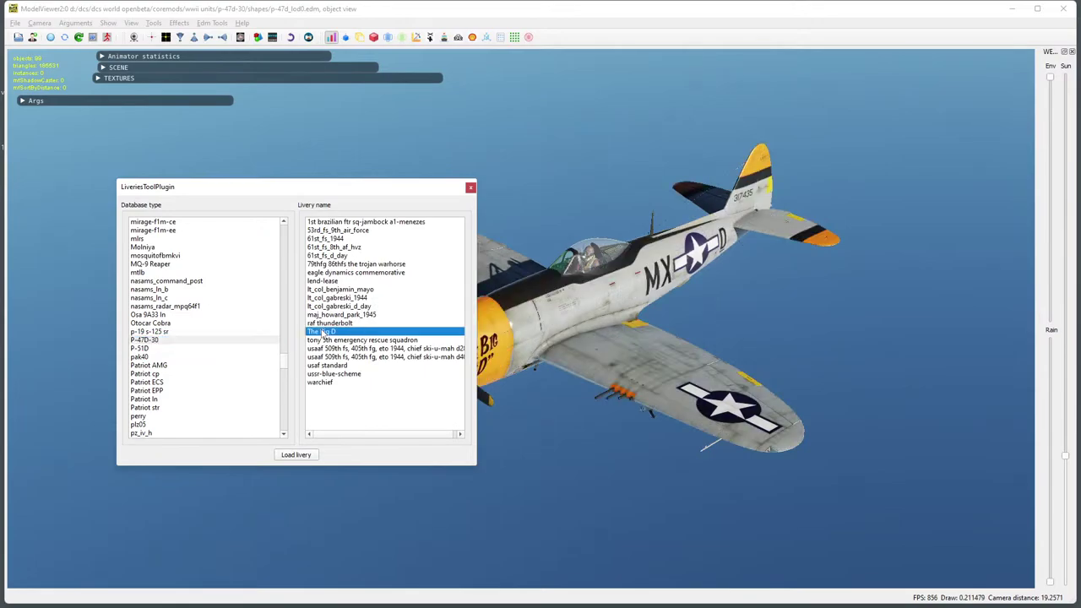
# Close the liveries tool and examine the P-47D's metal and paint finish on the nose, fuselage and wing.
pyautogui.click(470, 188)
pyautogui.moveTo(493, 306); pyautogui.dragTo(499, 250)
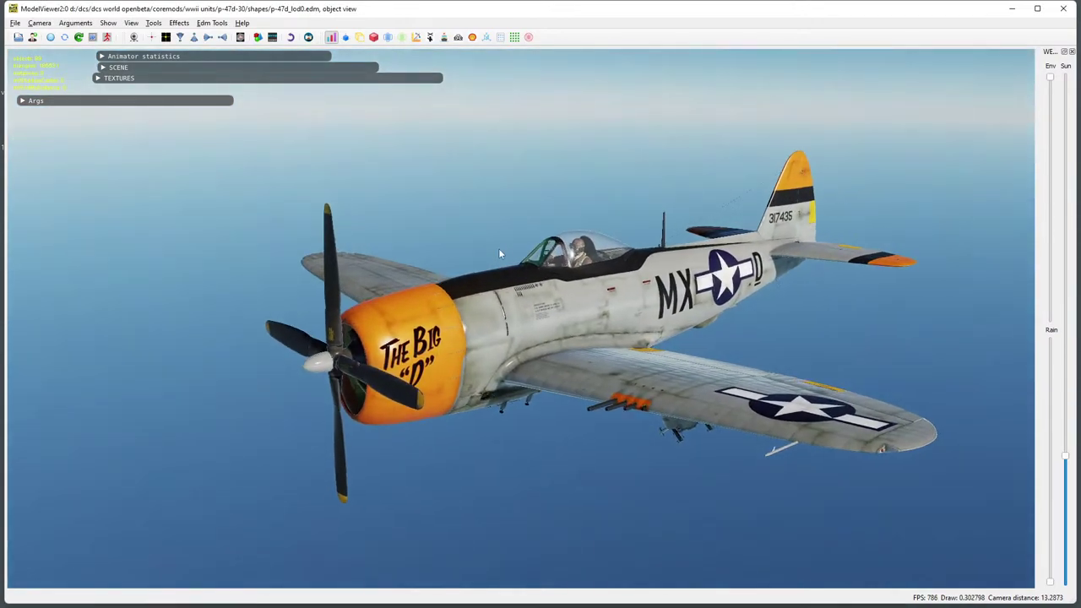
pyautogui.scroll(3, 475, 332)
pyautogui.moveTo(476, 332); pyautogui.dragTo(457, 286)
pyautogui.moveTo(579, 316); pyautogui.dragTo(716, 320)
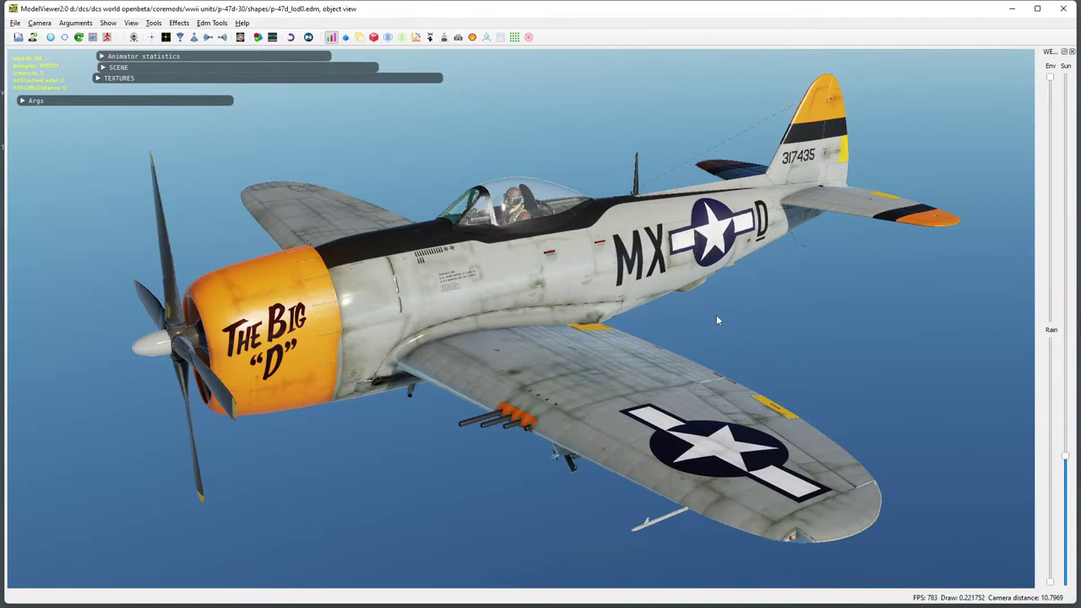
pyautogui.scroll(3, 644, 303)
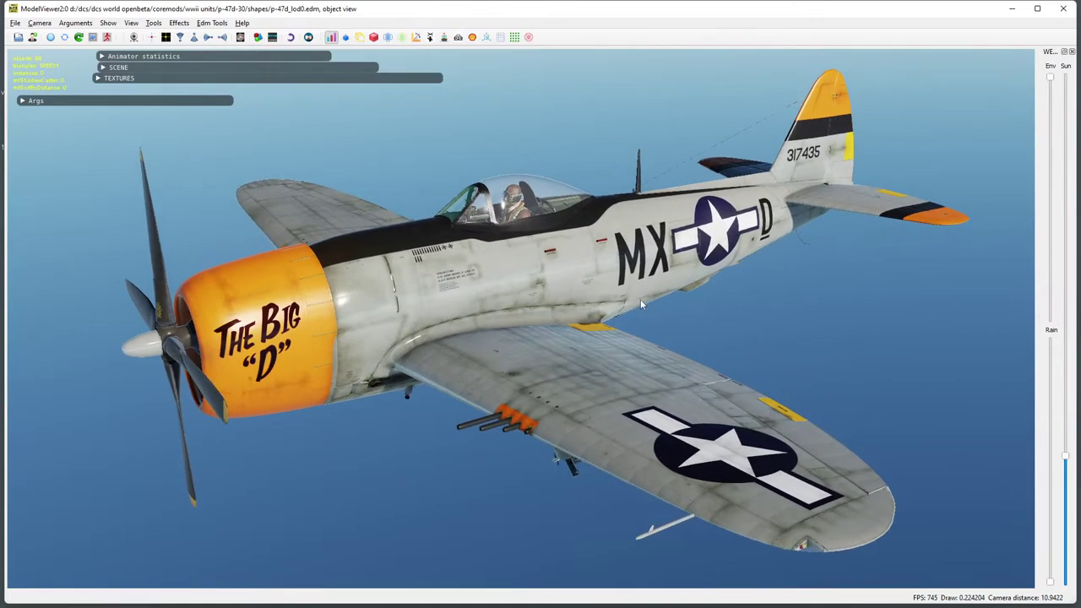
pyautogui.moveTo(639, 305); pyautogui.dragTo(663, 306)
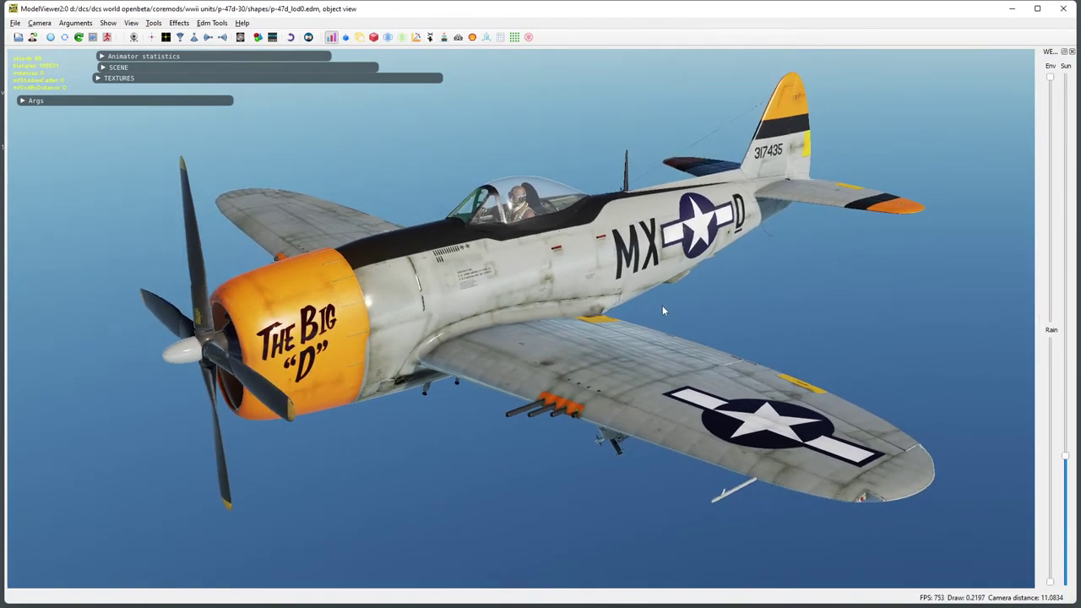